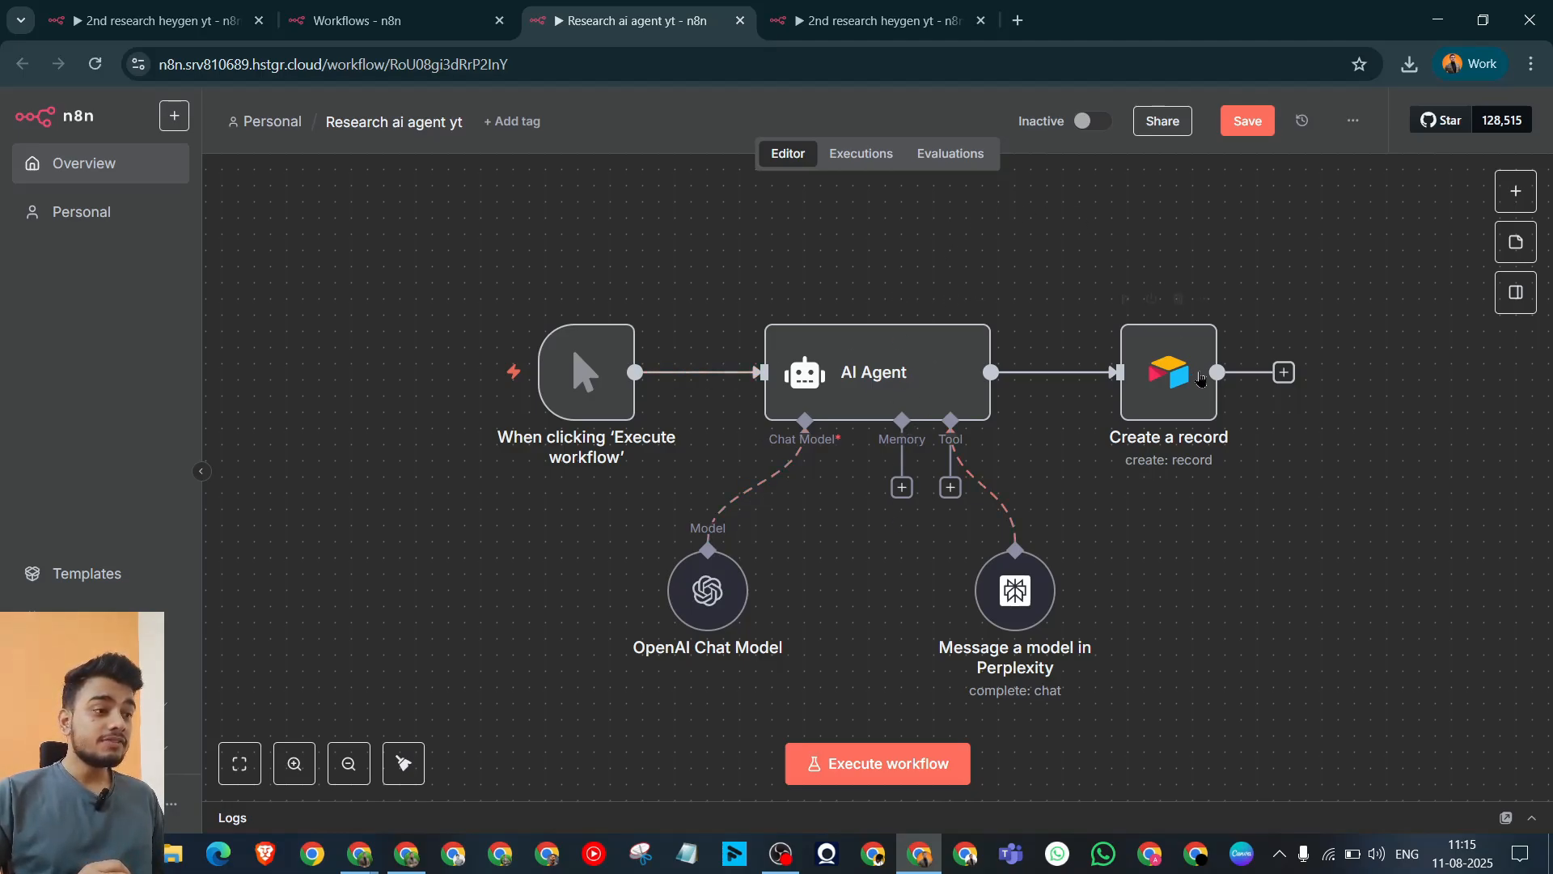
Step: Review the 2nd research heygen yt workflow, then switch to Airtable to look over the Tool Ai yt table
left_click(878, 21)
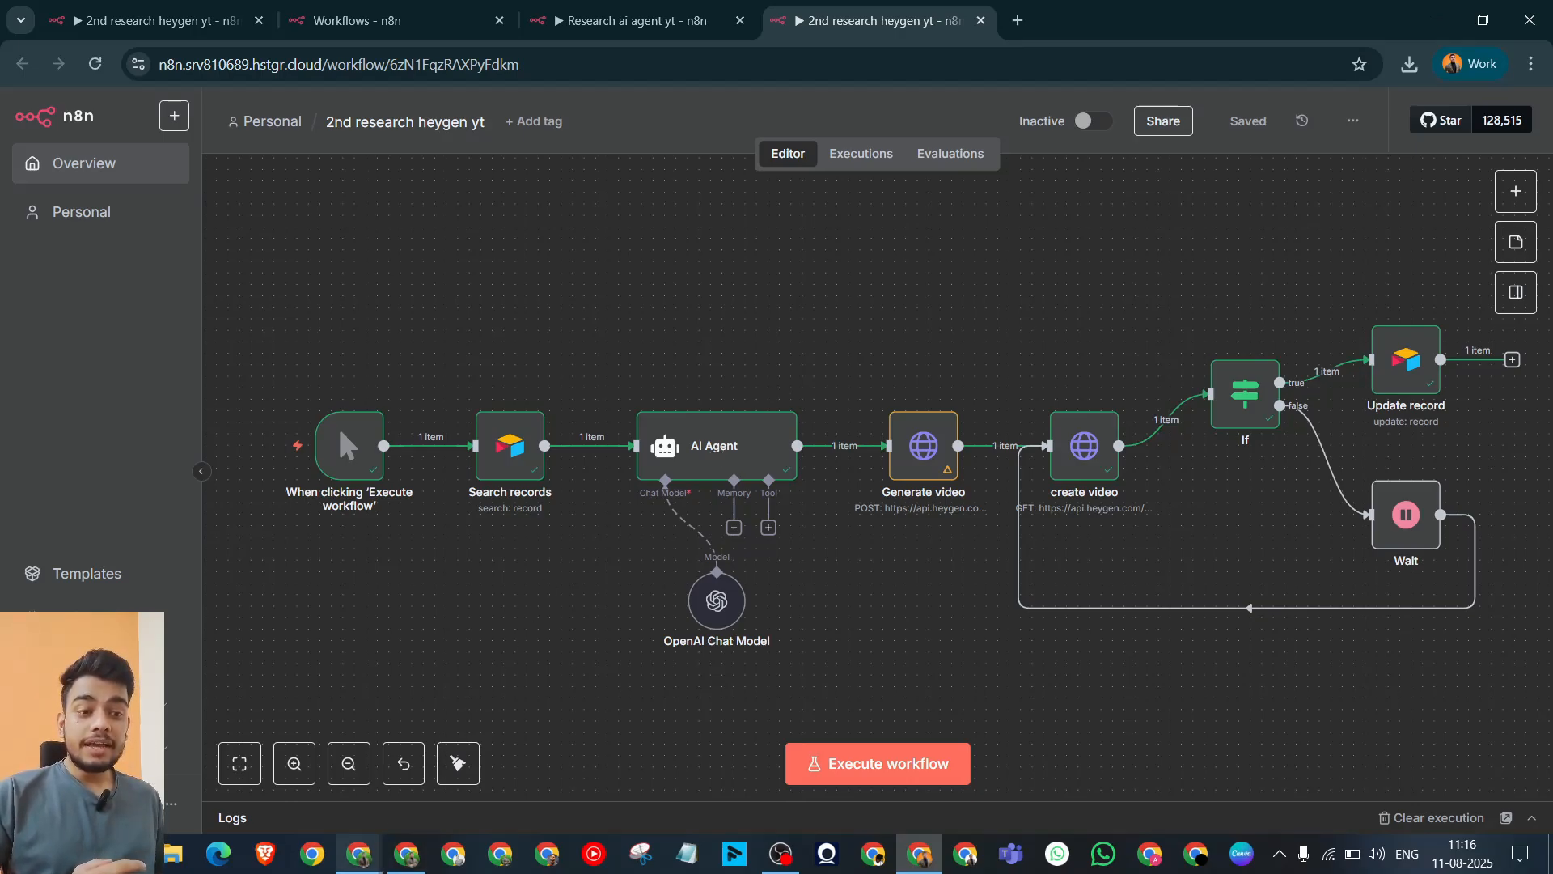
mouse_move(360, 854)
left_click(485, 769)
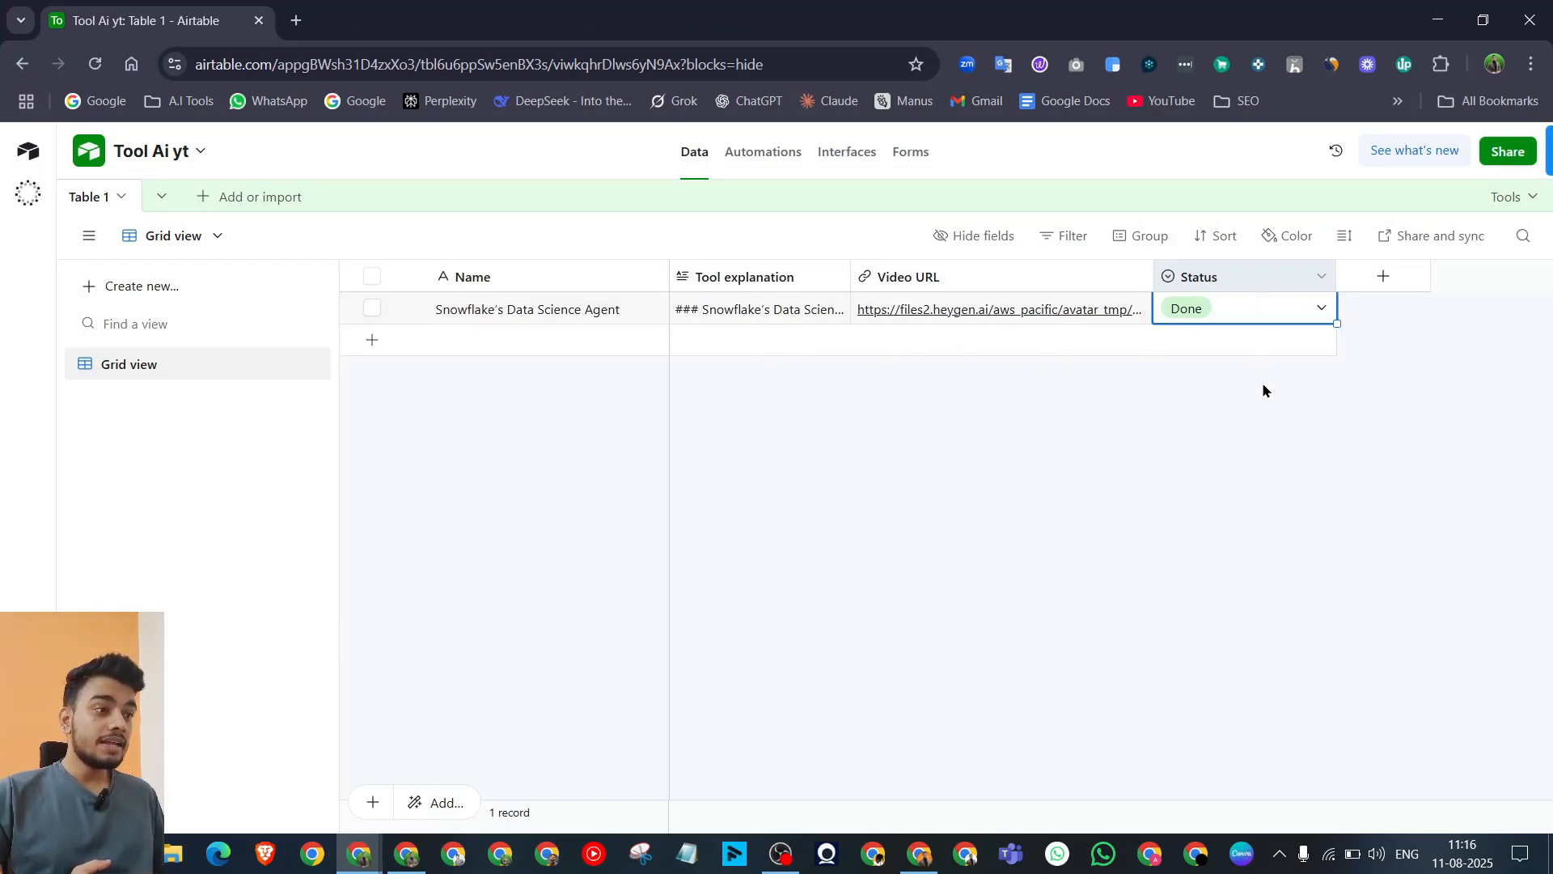
left_click(1438, 20)
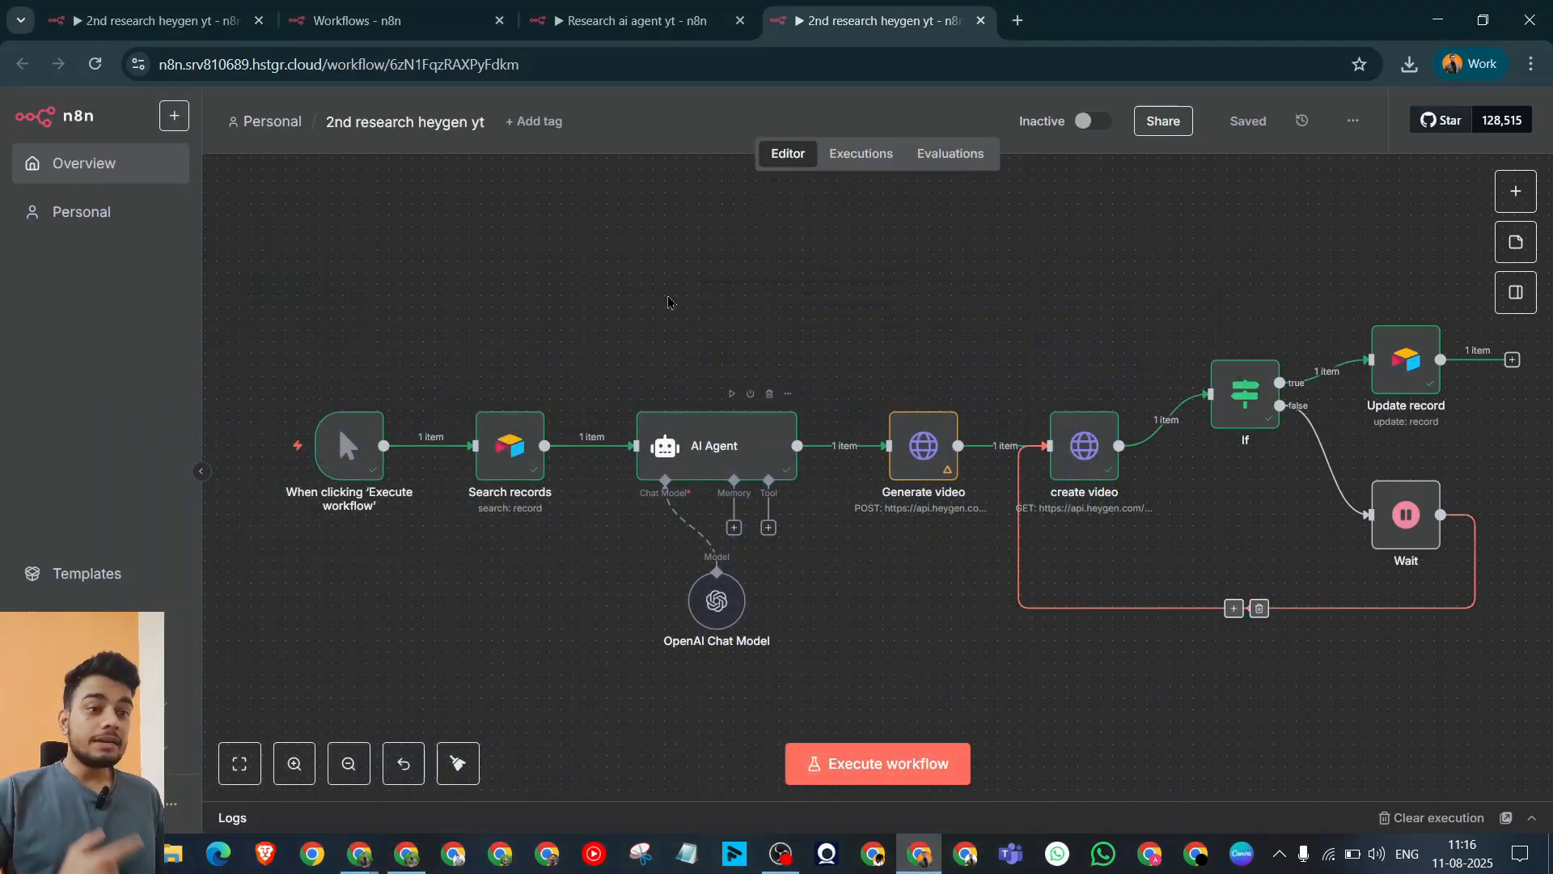
Step: Execute the Research ai agent yt workflow in n8n and check the Airtable table while it runs
left_click(639, 21)
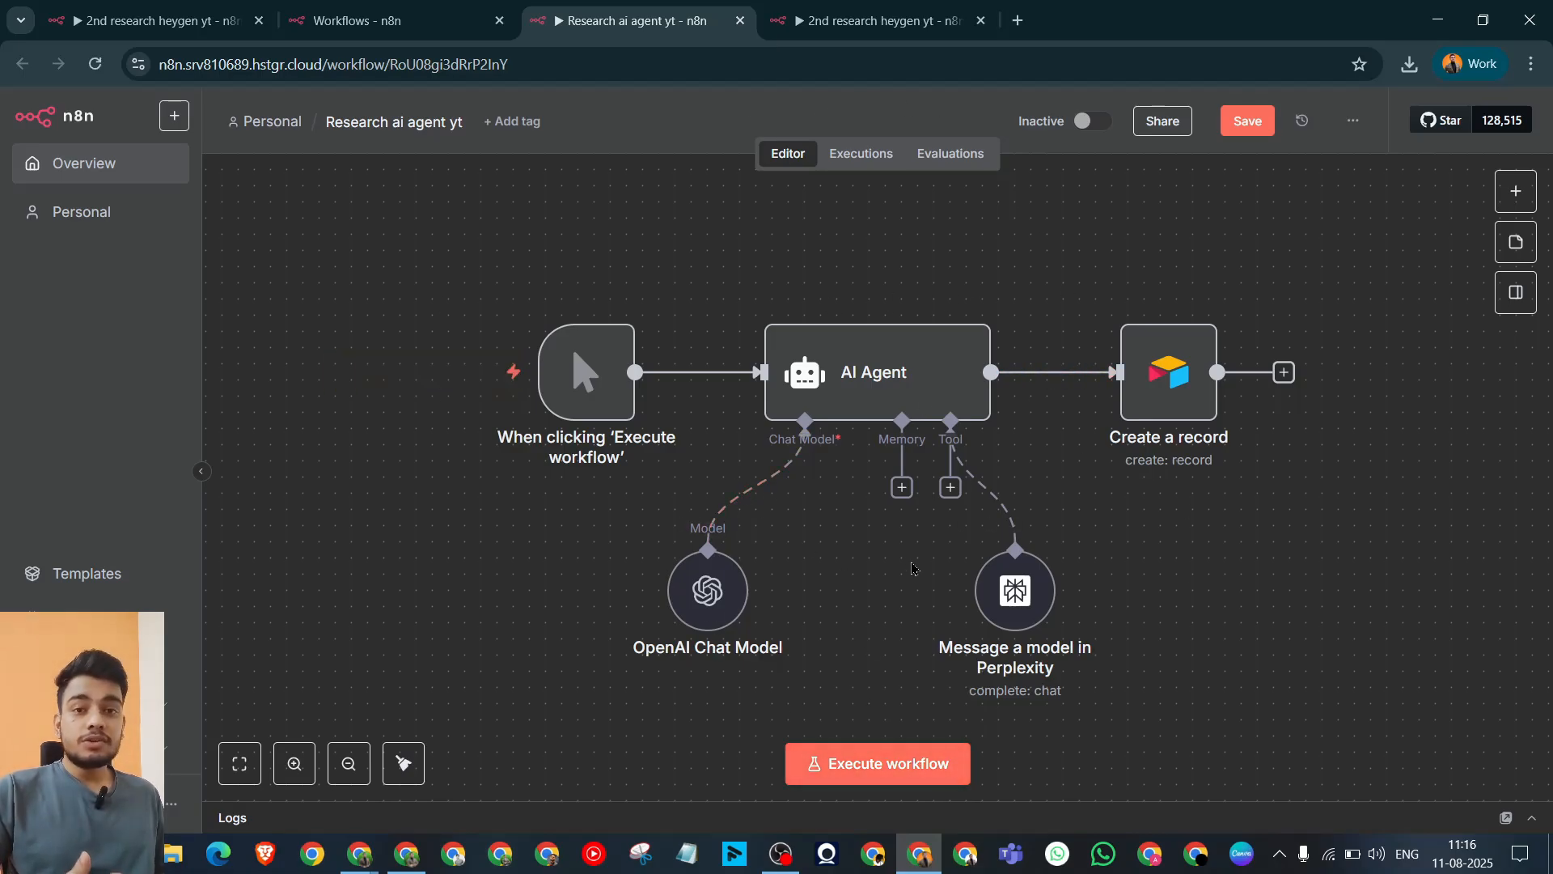
left_click(895, 765)
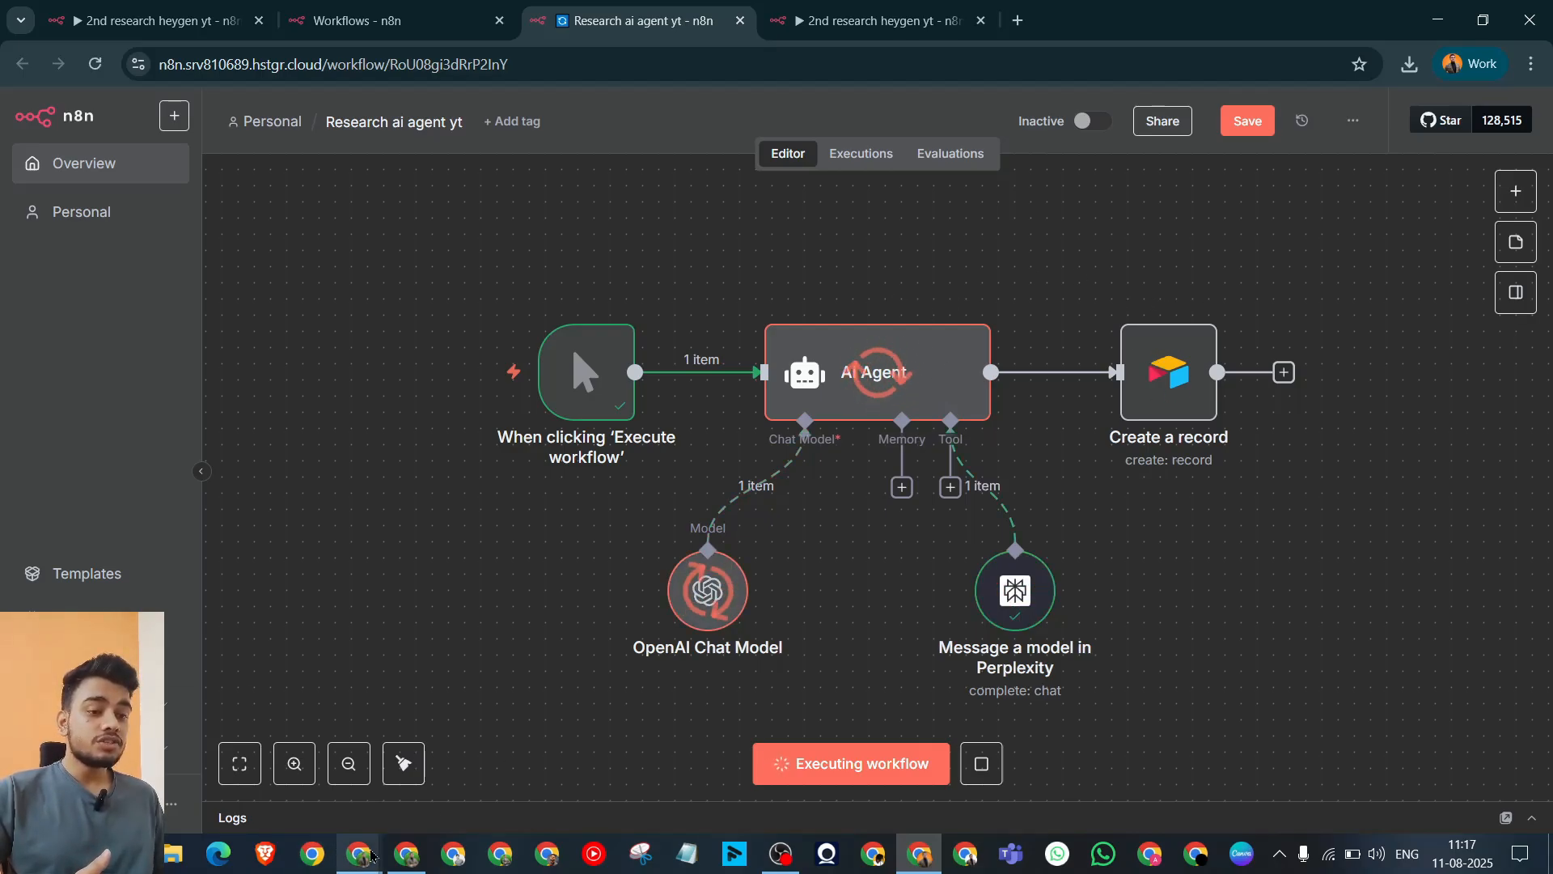
mouse_move(359, 854)
left_click(760, 776)
left_click(1437, 19)
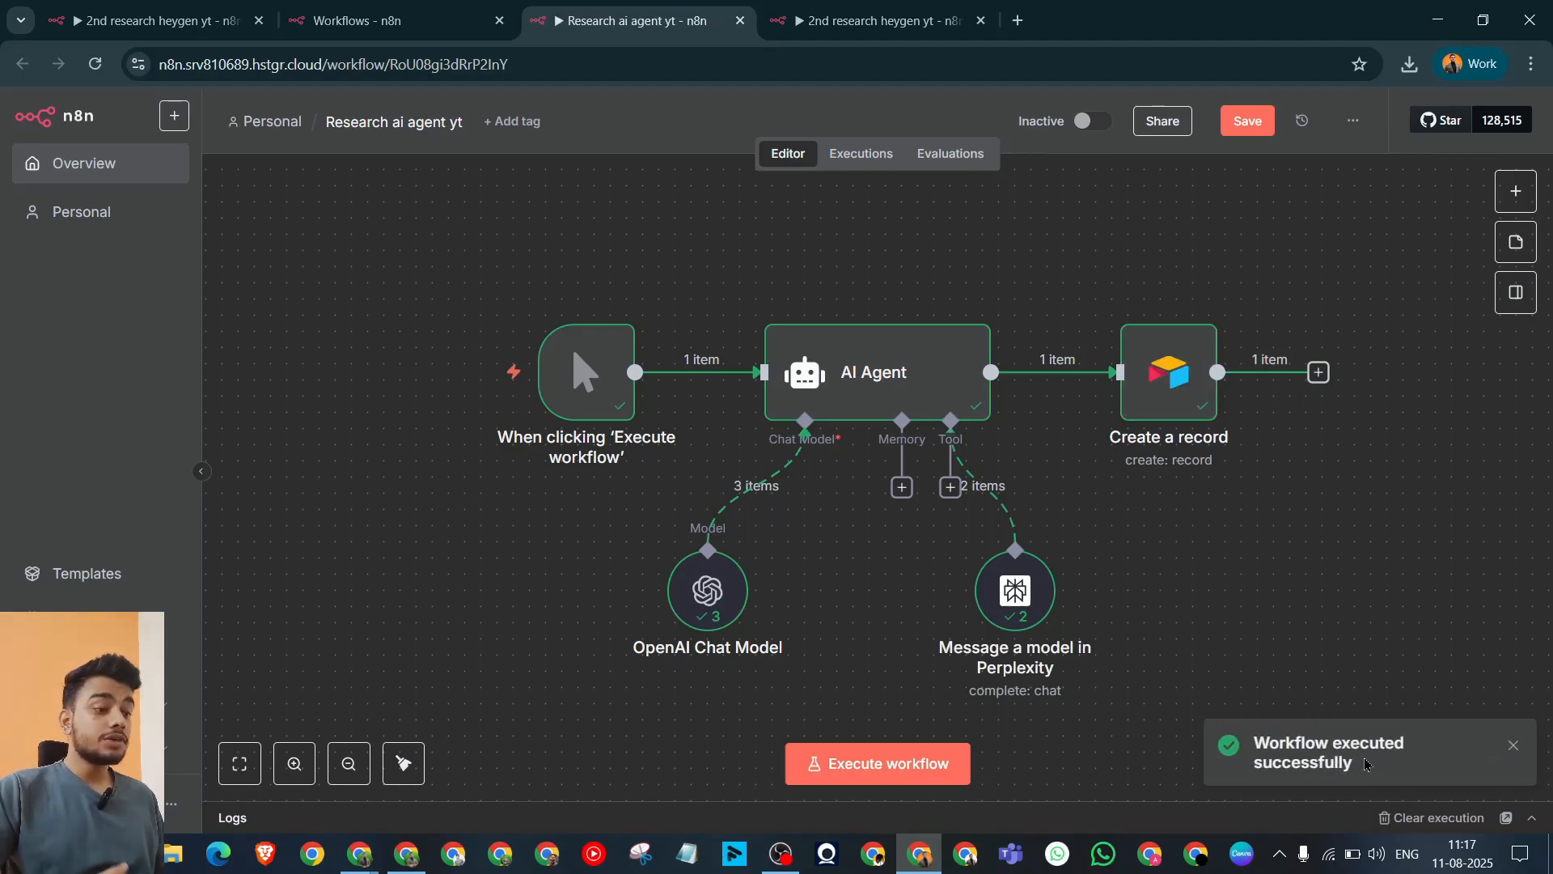
Step: Switch to Airtable and read the Perplexity AI record's tool explanation, including its overview, key features and use cases
mouse_move(360, 854)
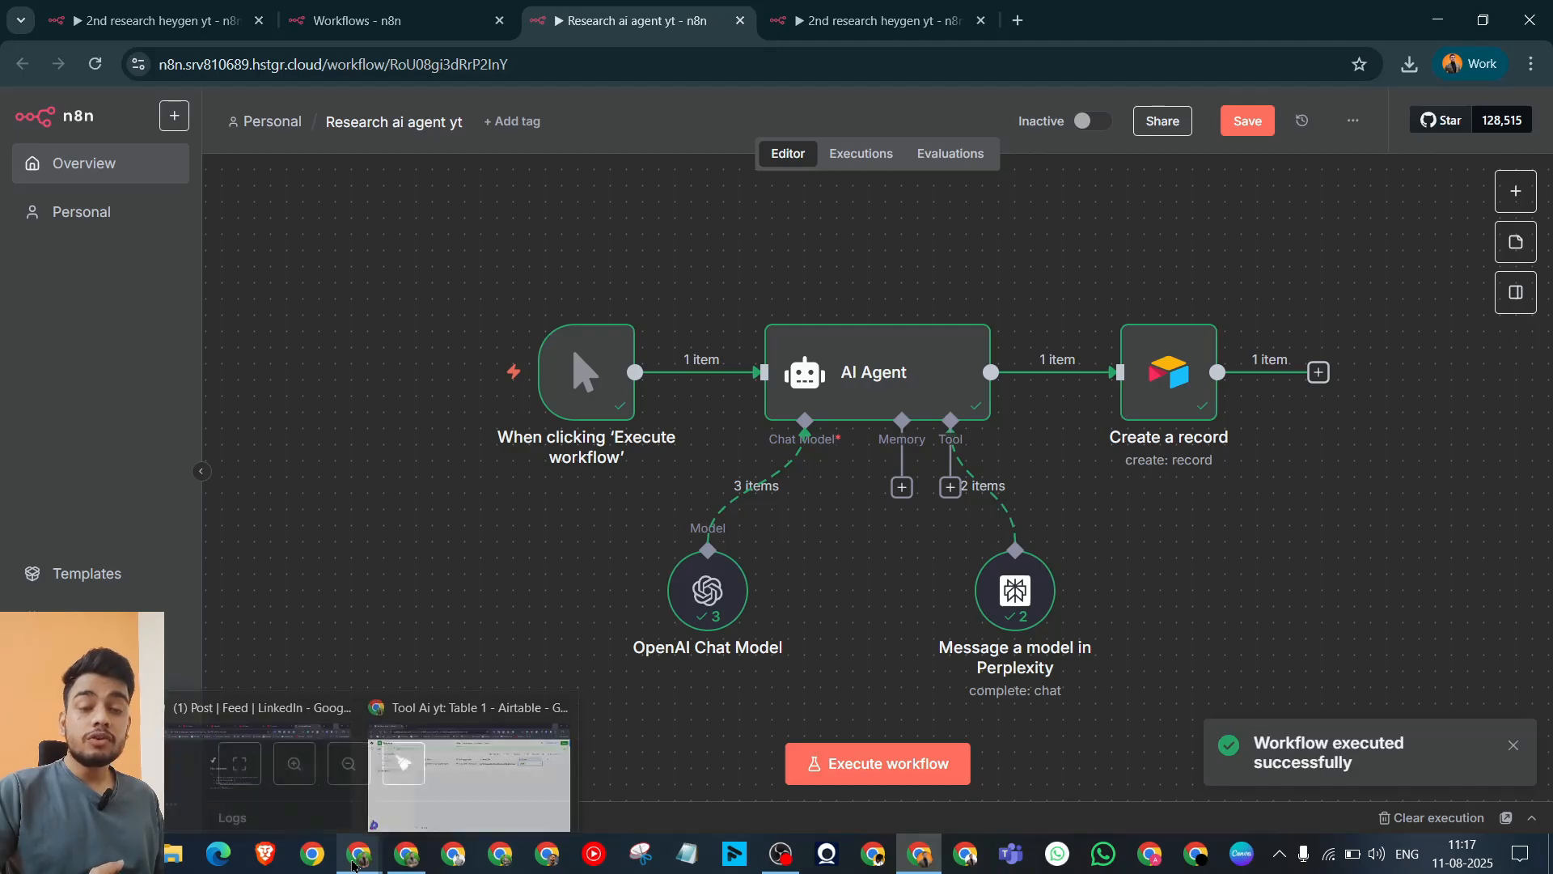
left_click(468, 762)
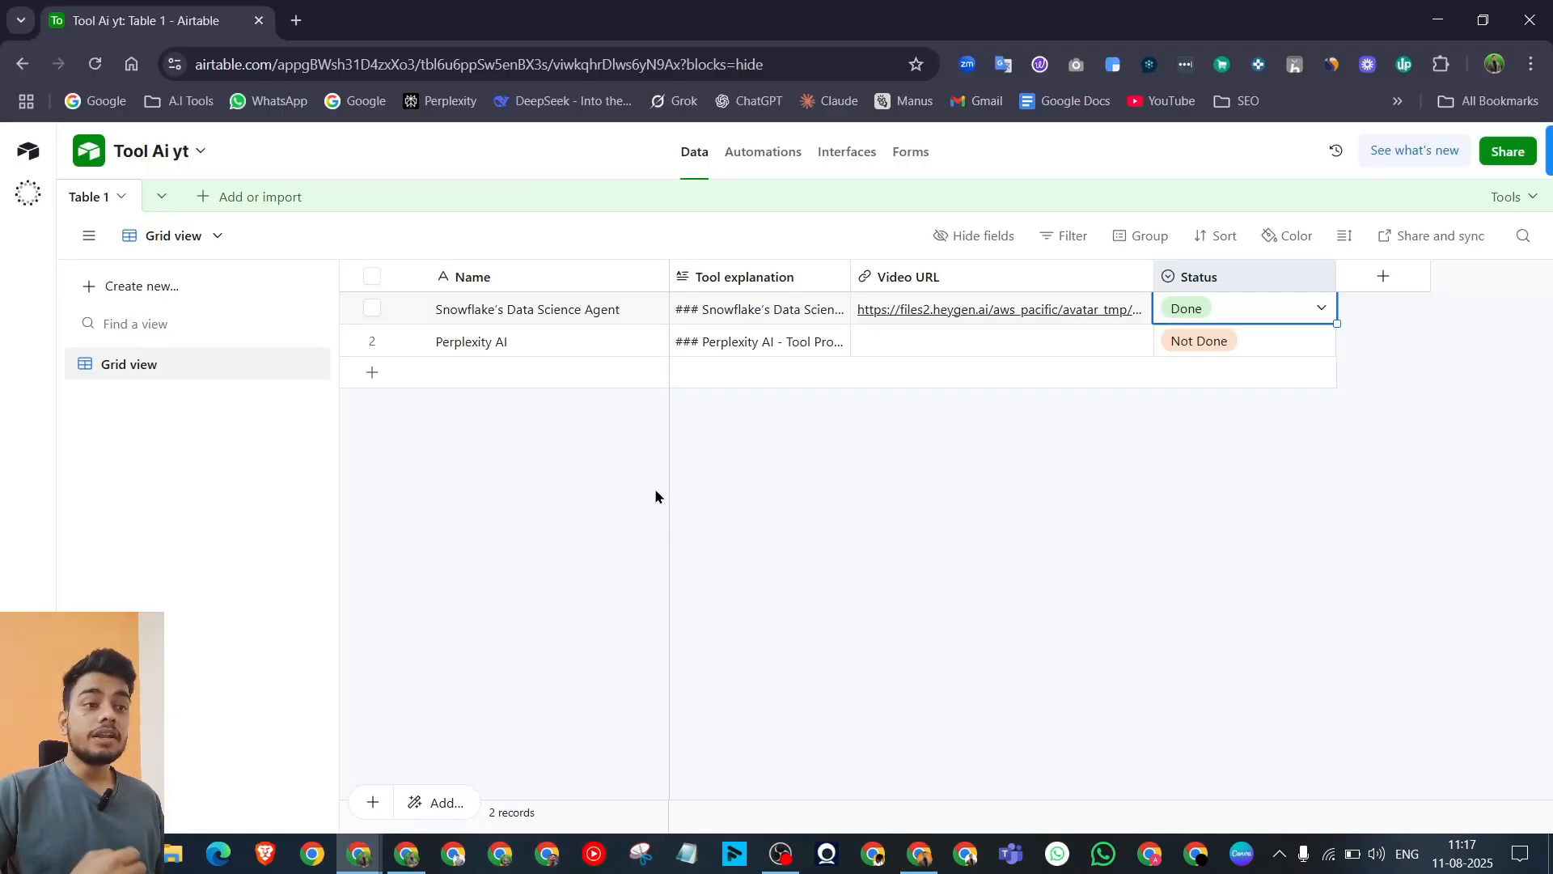
left_click(489, 343)
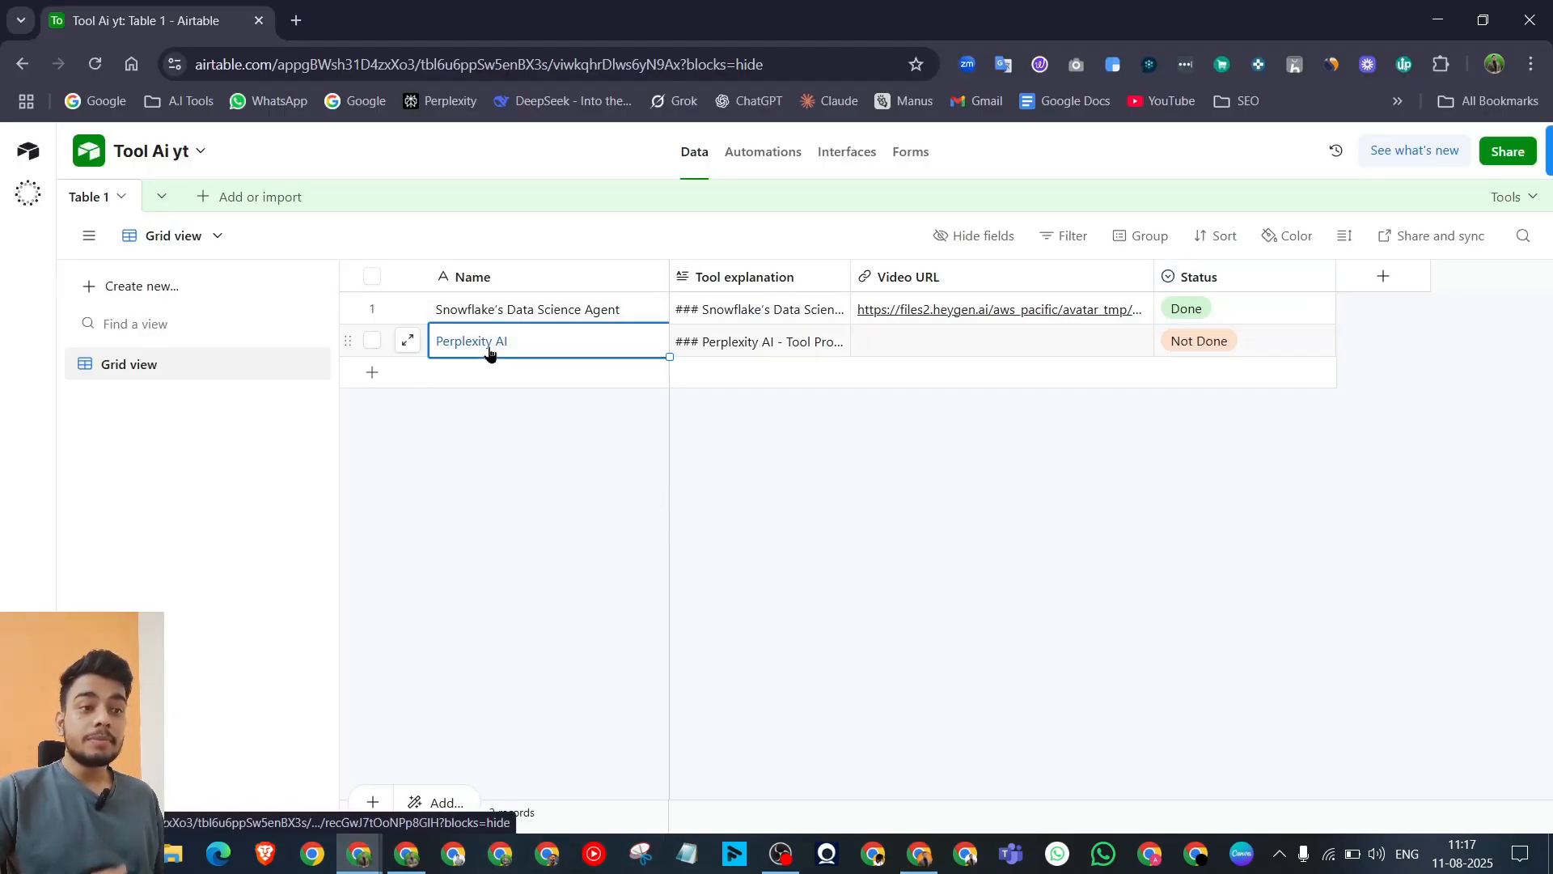
left_click(748, 341)
left_click(839, 346)
left_click_drag(866, 312, 1127, 649)
left_click_drag(886, 356, 914, 357)
left_click_drag(885, 491, 937, 491)
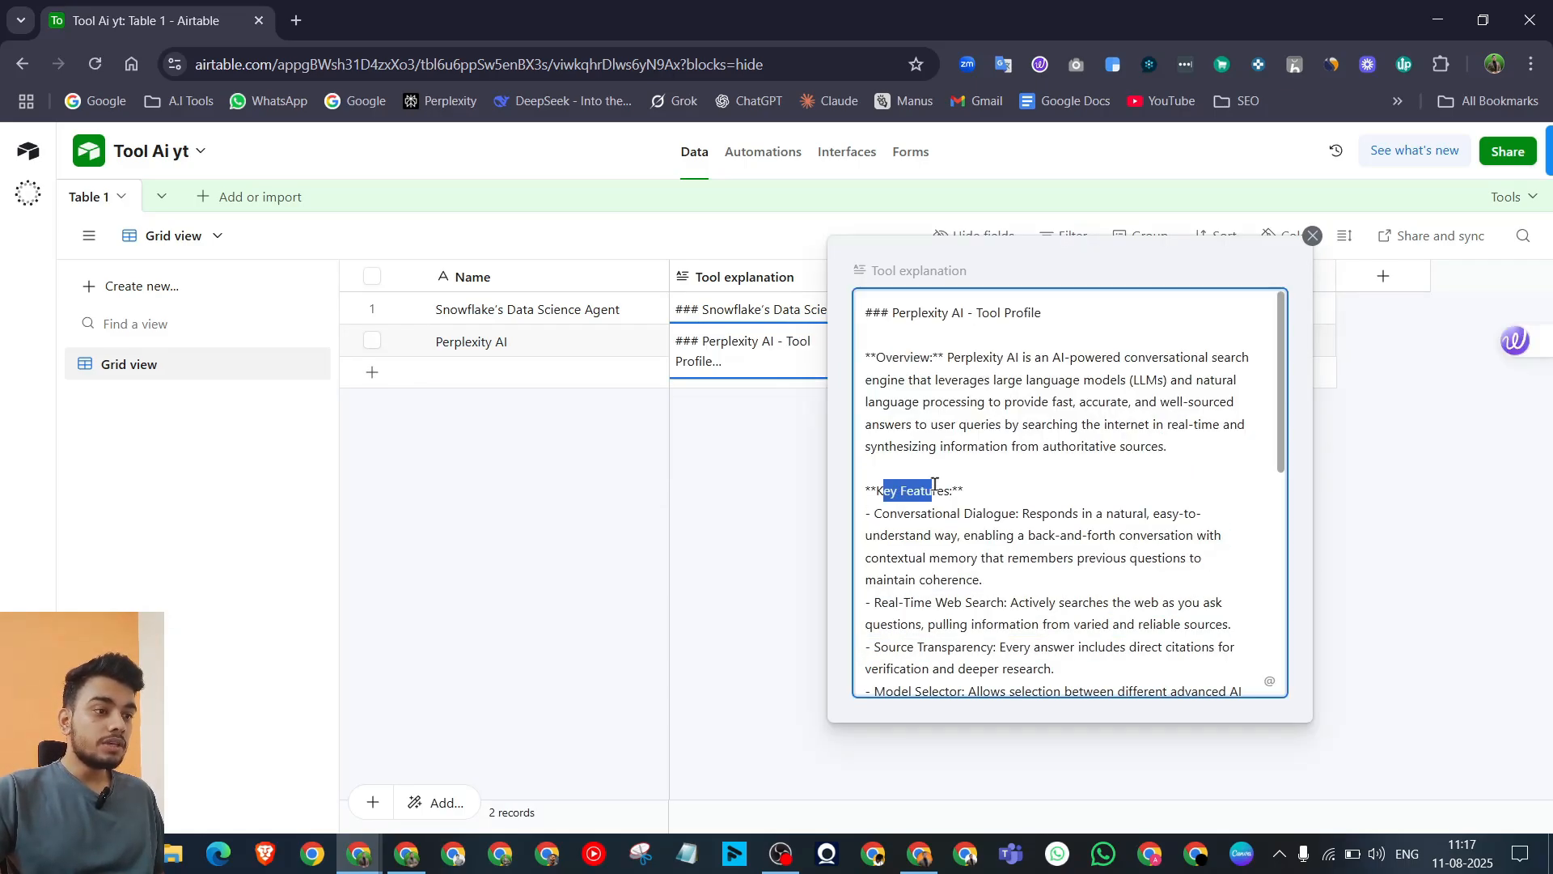
scroll(941, 493, "down", 5)
scroll(941, 492, "down", 3)
double_click(919, 495)
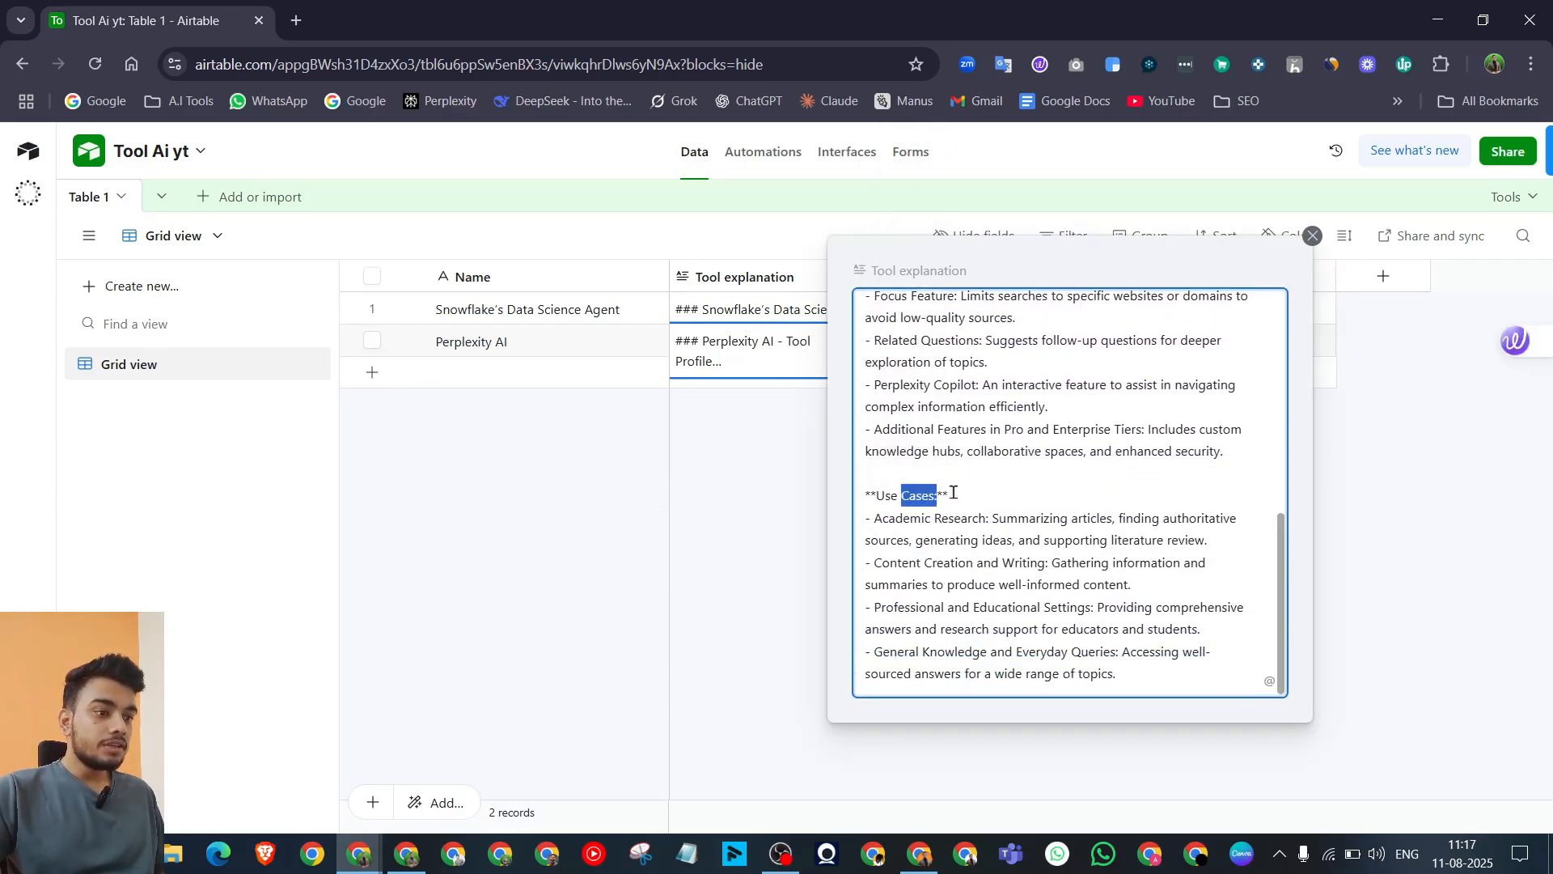
left_click(1385, 487)
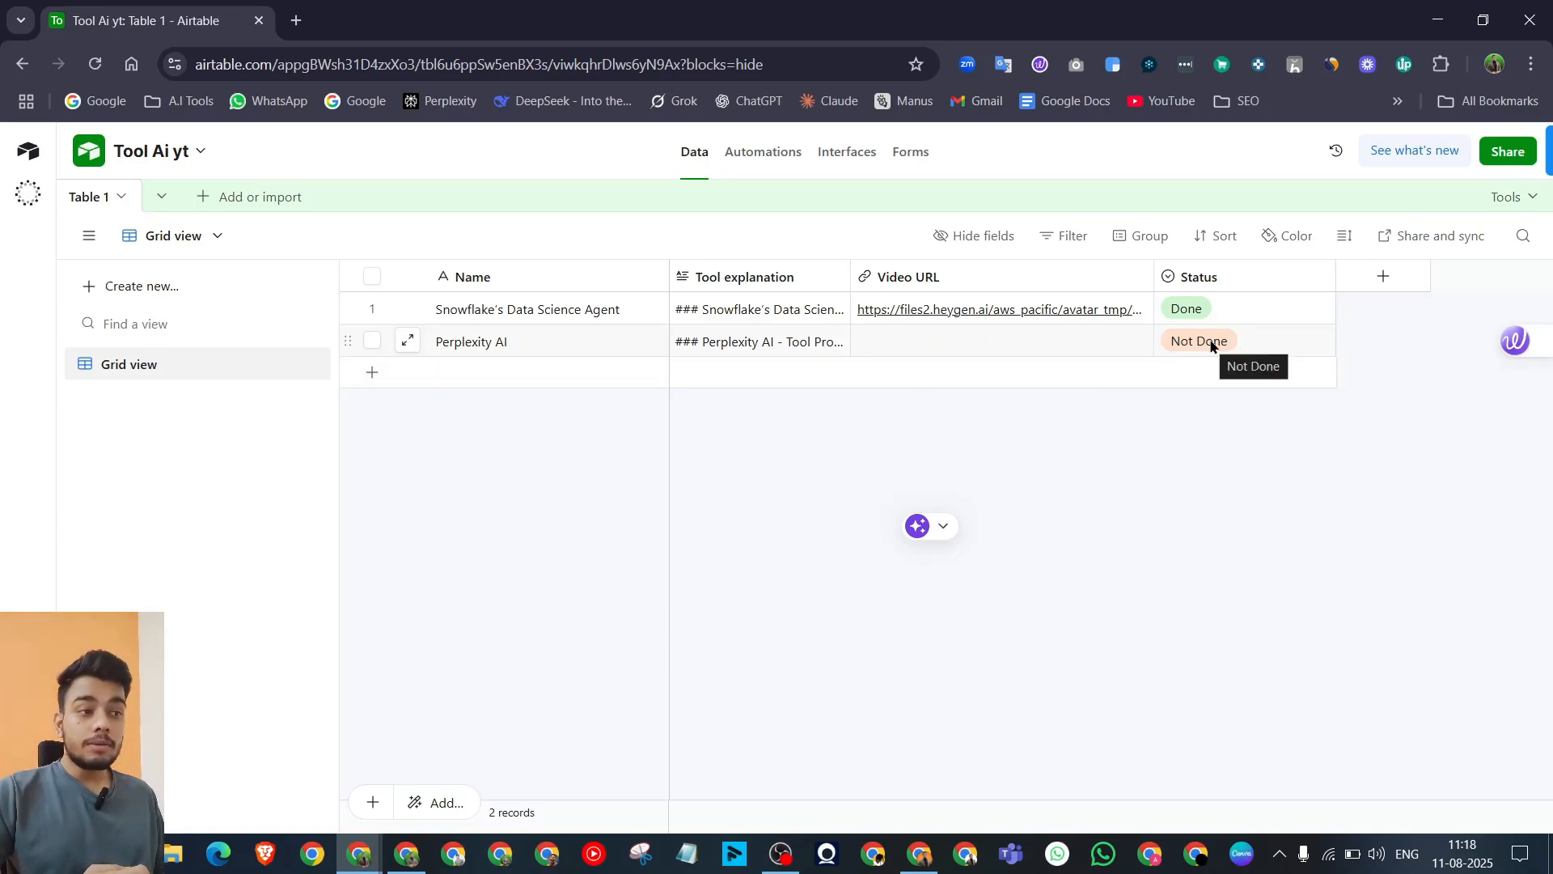
Step: Return to n8n and execute the 2nd research heygen yt workflow
left_click(1439, 16)
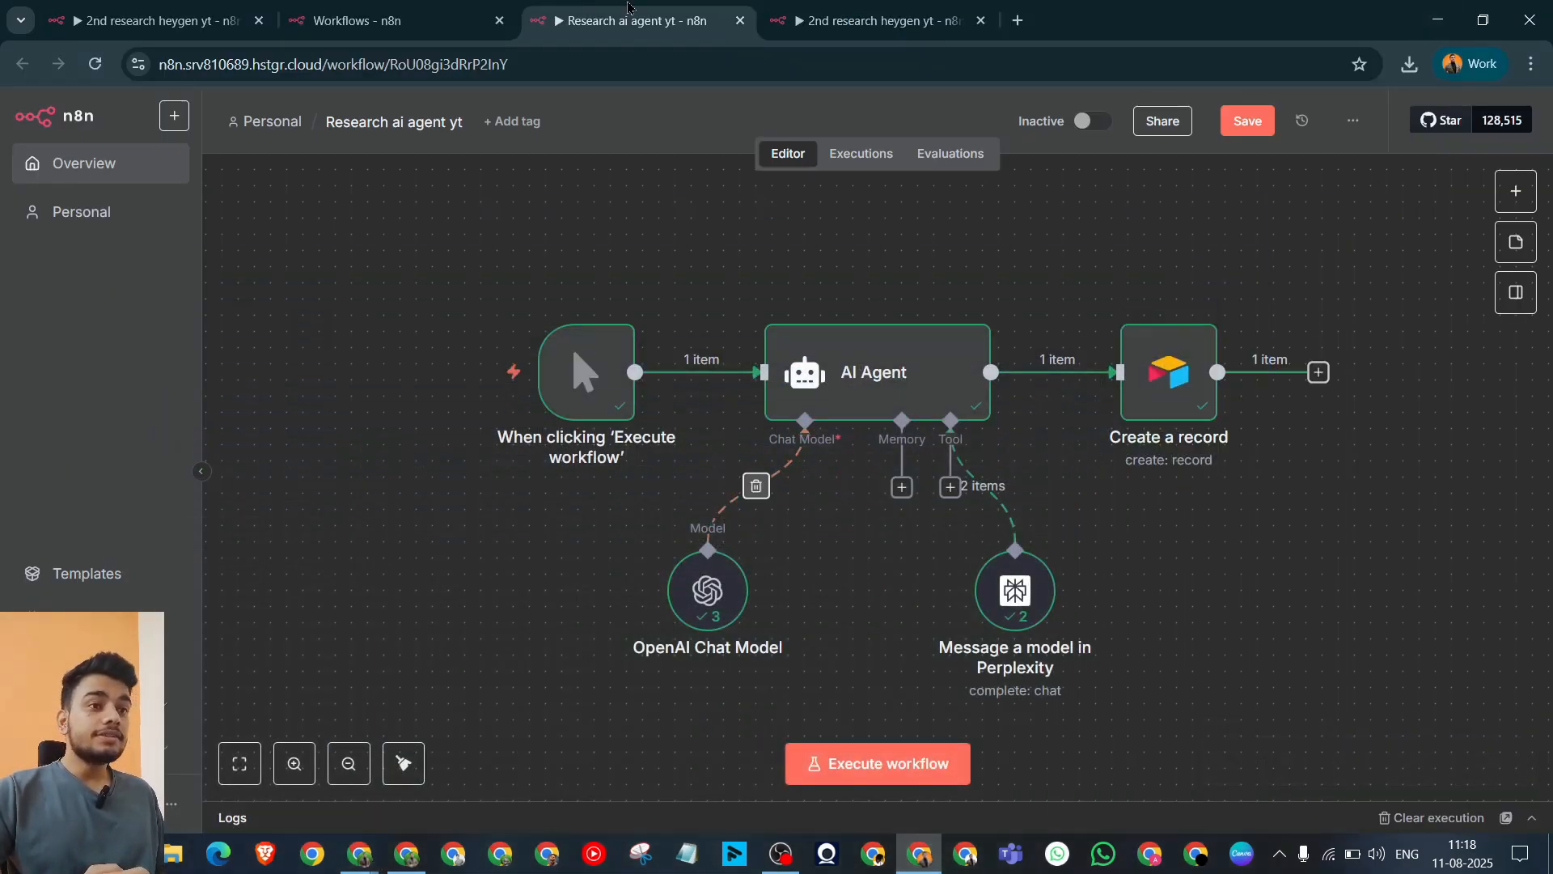
left_click(877, 20)
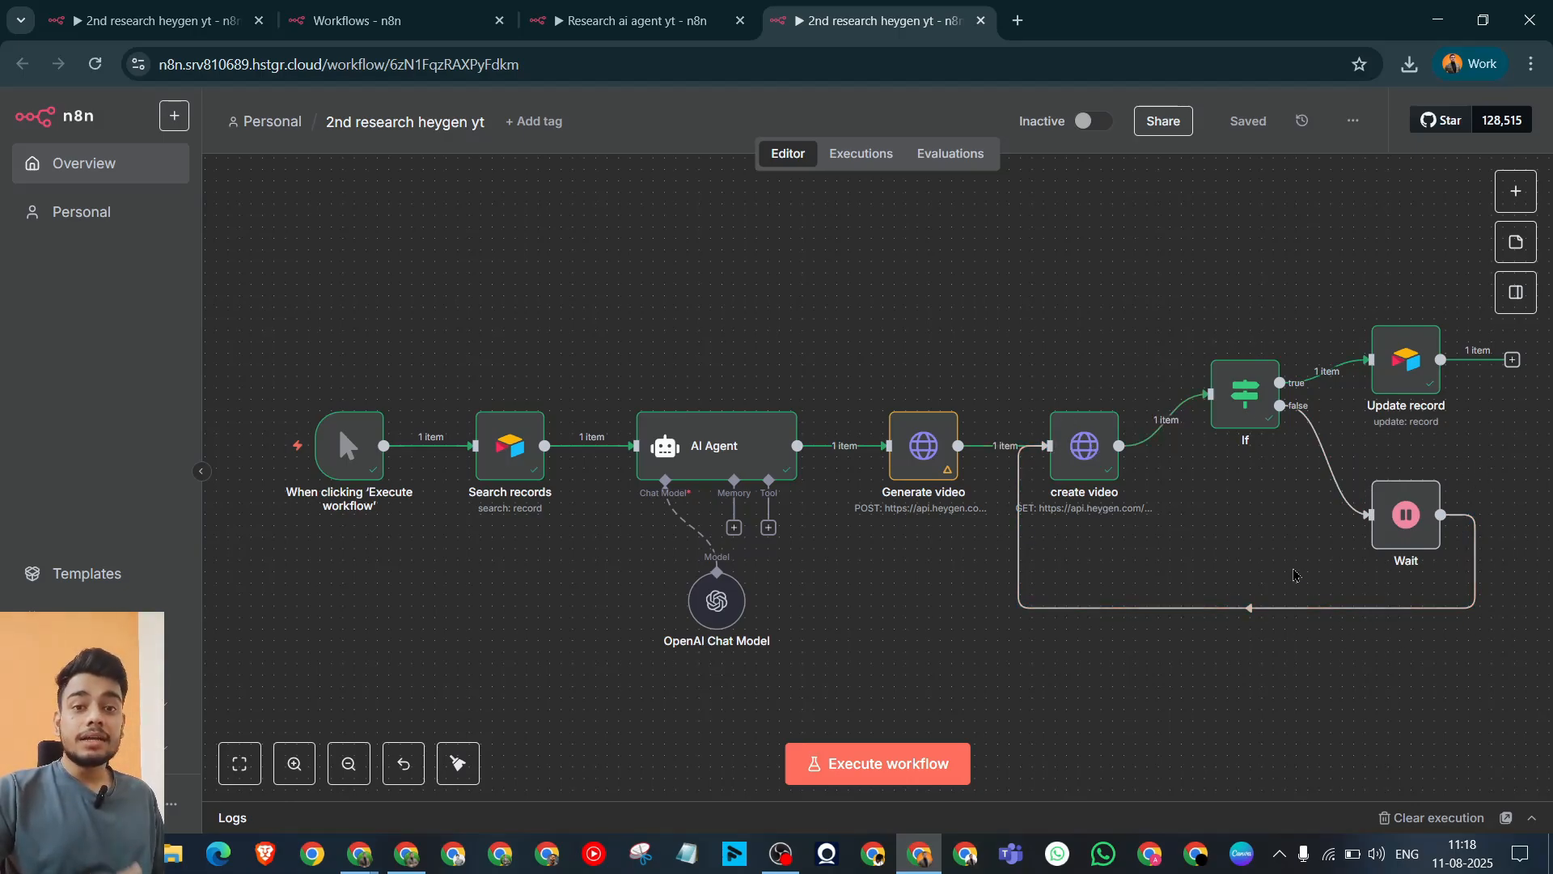
left_click(887, 766)
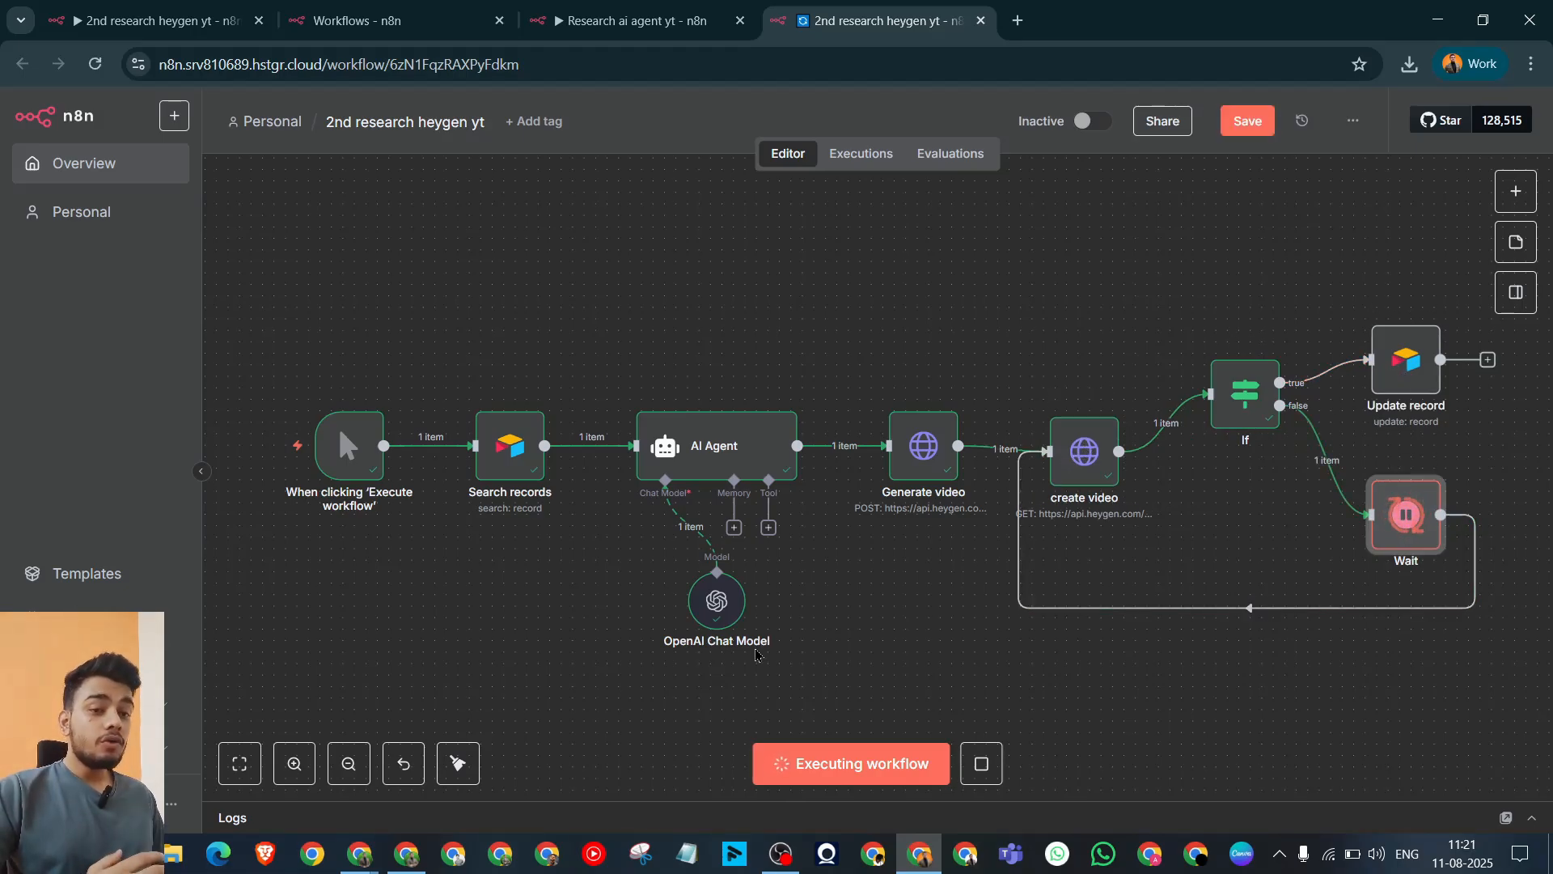
Step: Switch to HeyGen, reload the Projects page and check the newest video's processing progress before returning to n8n
left_click(408, 856)
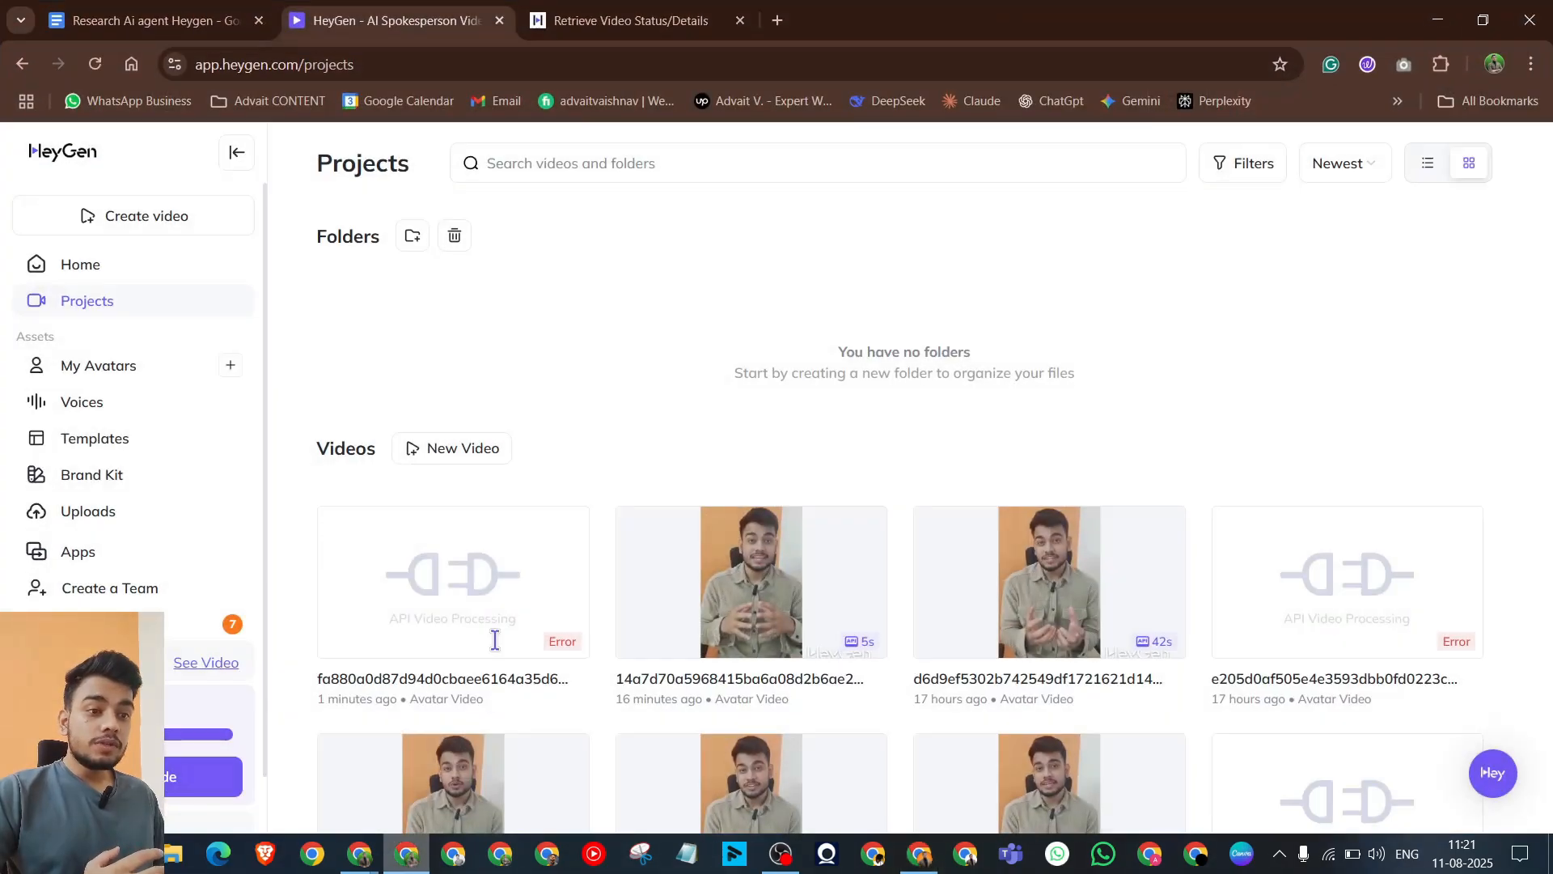
left_click(86, 72)
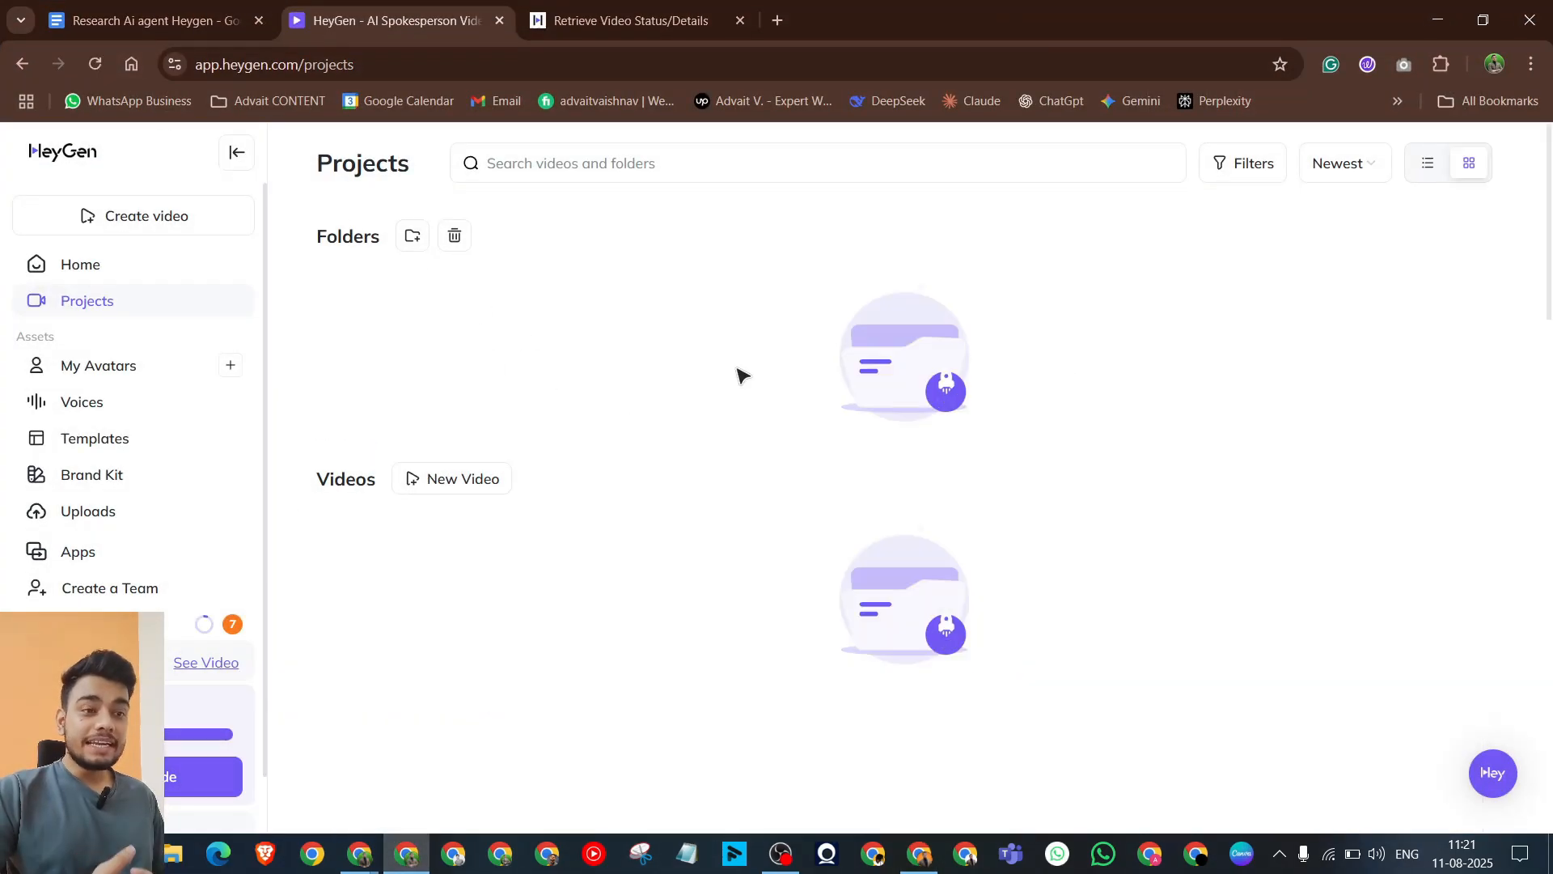
scroll(599, 470, "down", 2)
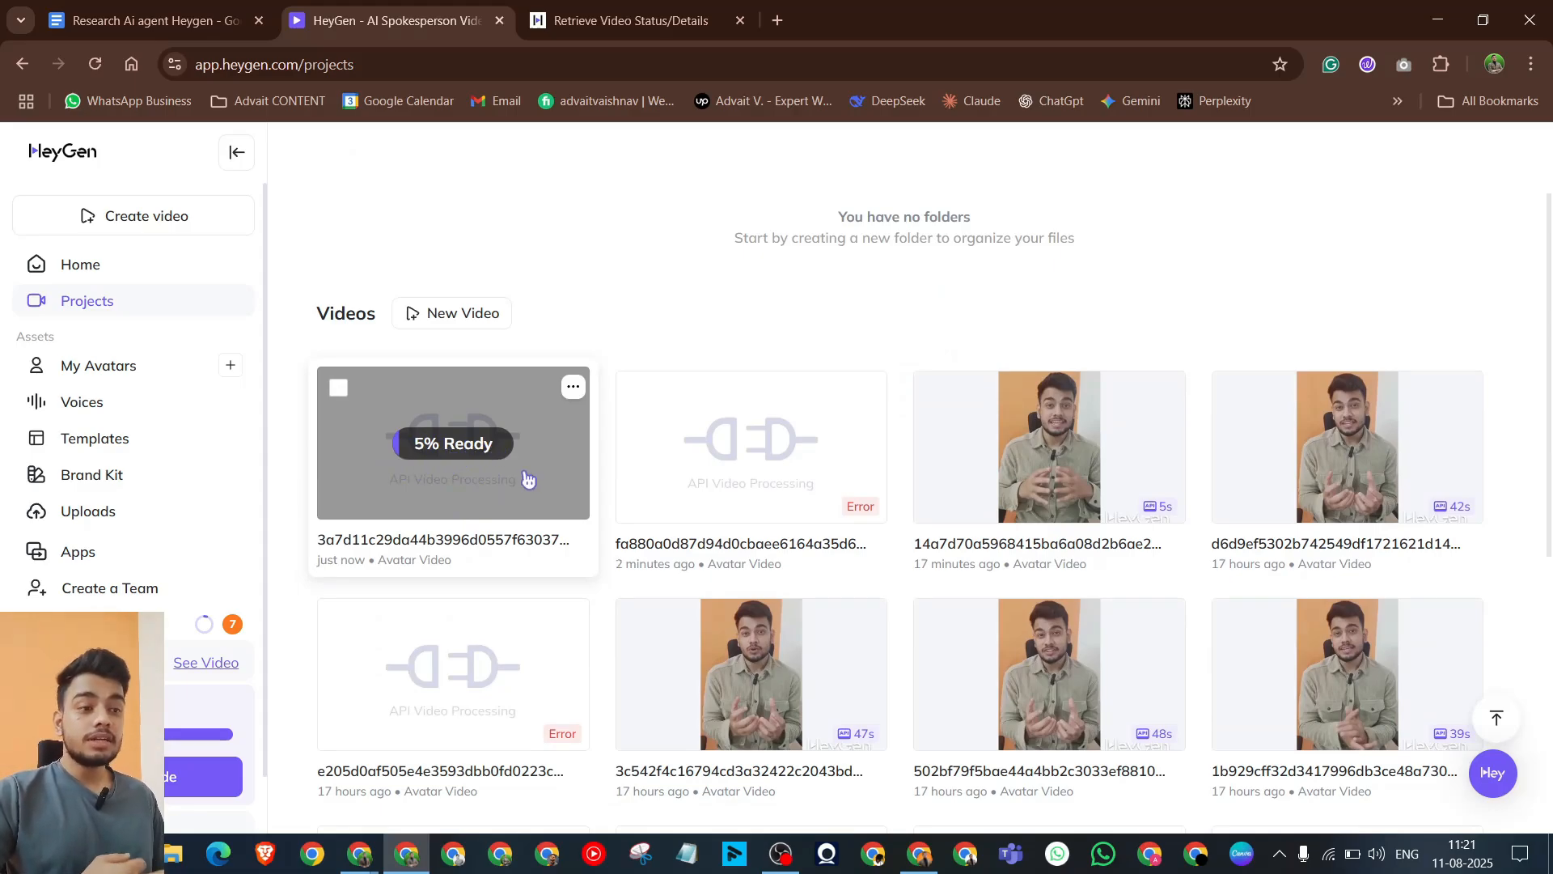
left_click(920, 854)
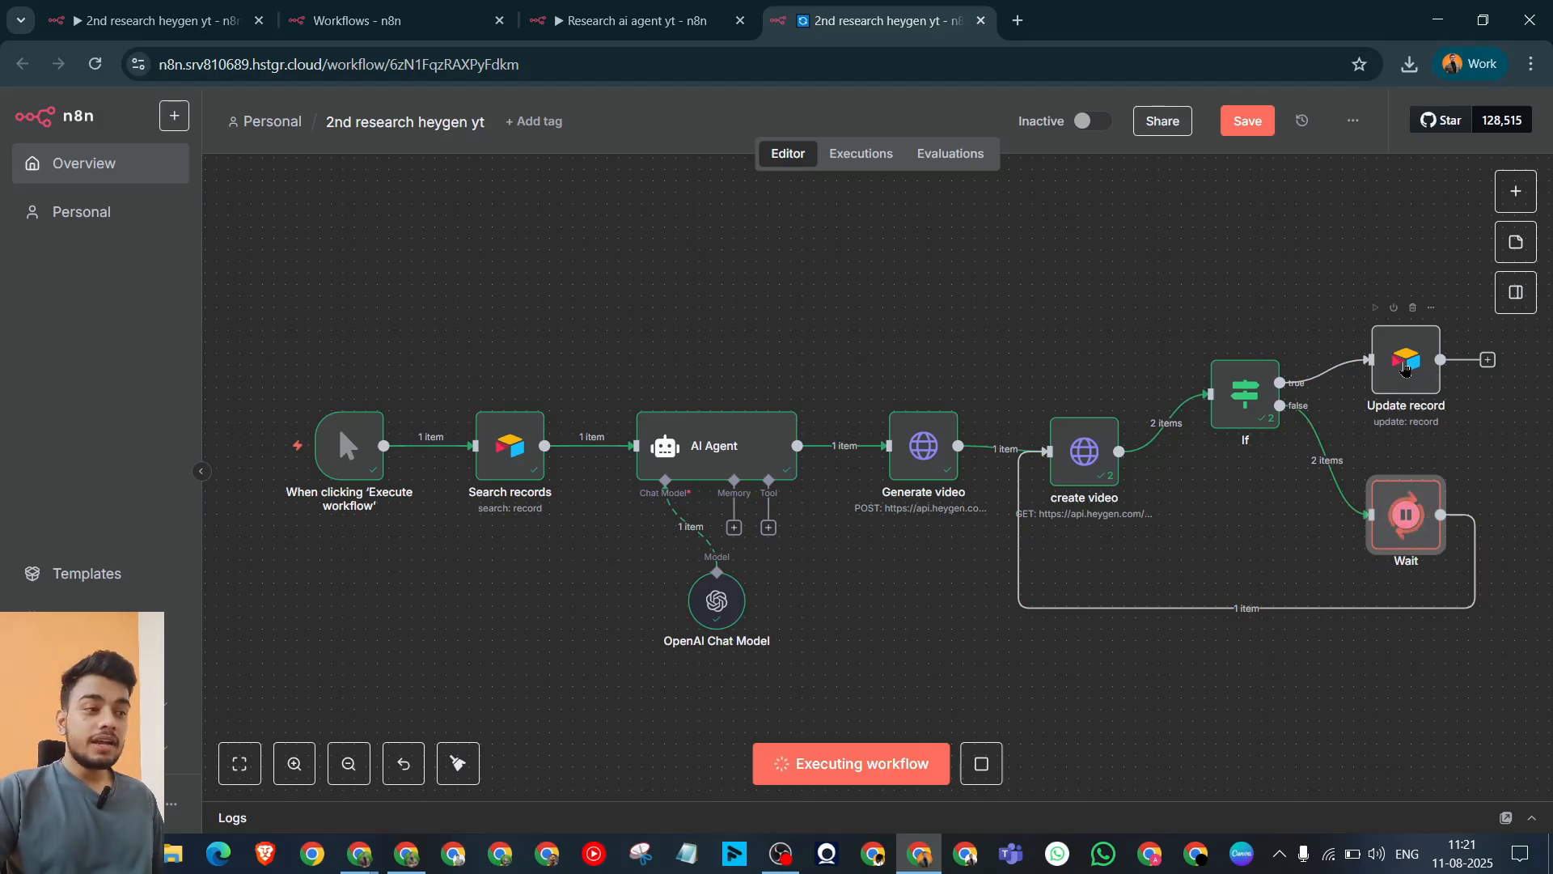
Step: Check the Perplexity AI record's status in the Airtable table while the workflow runs
mouse_move(360, 854)
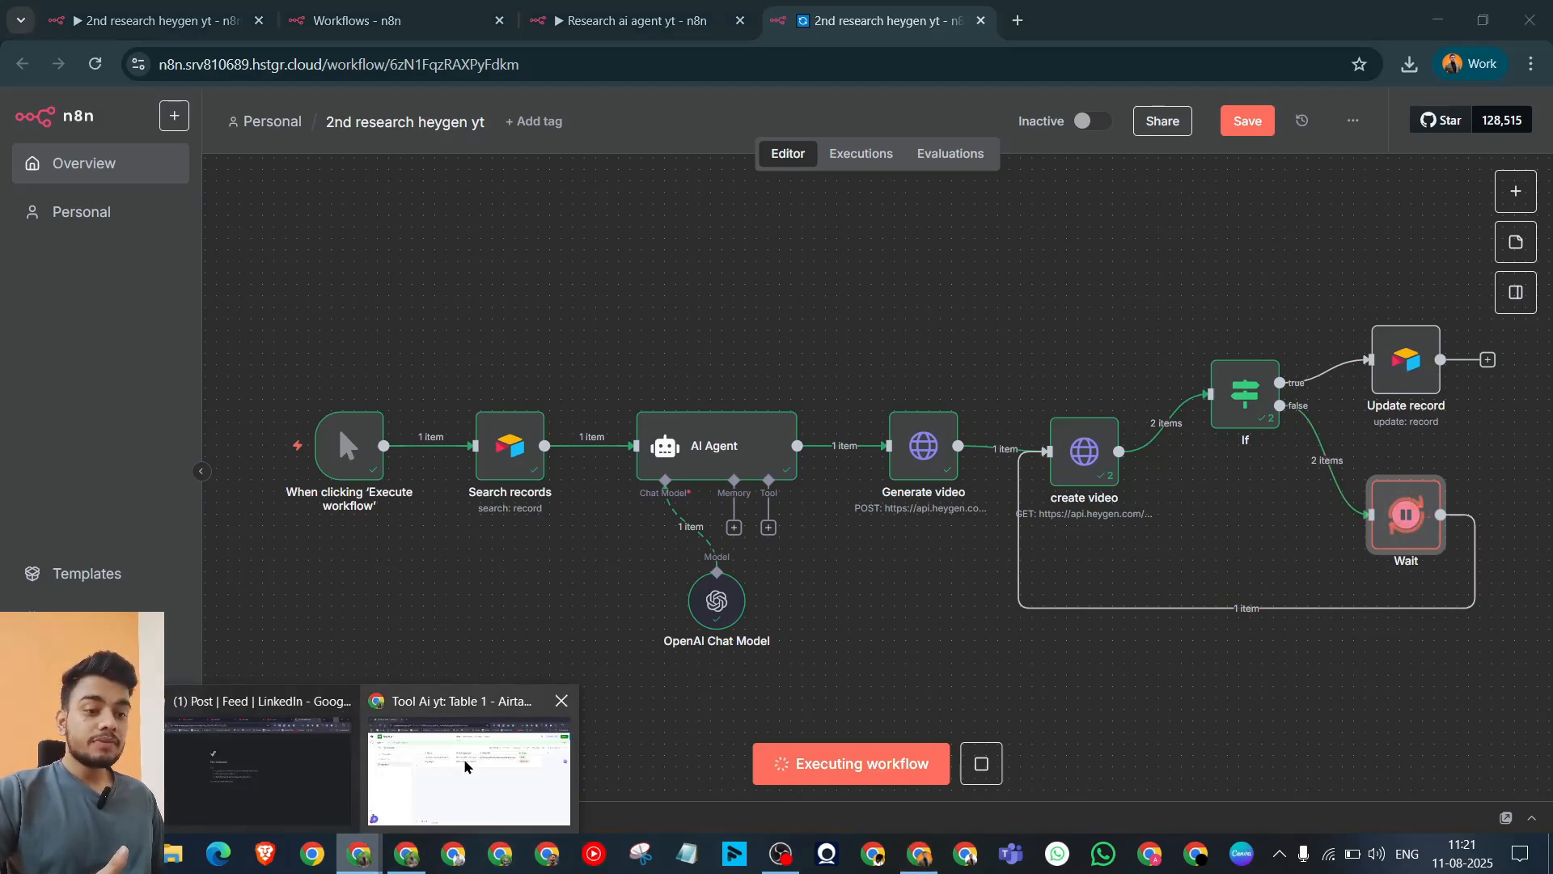
left_click(466, 767)
left_click(1187, 345)
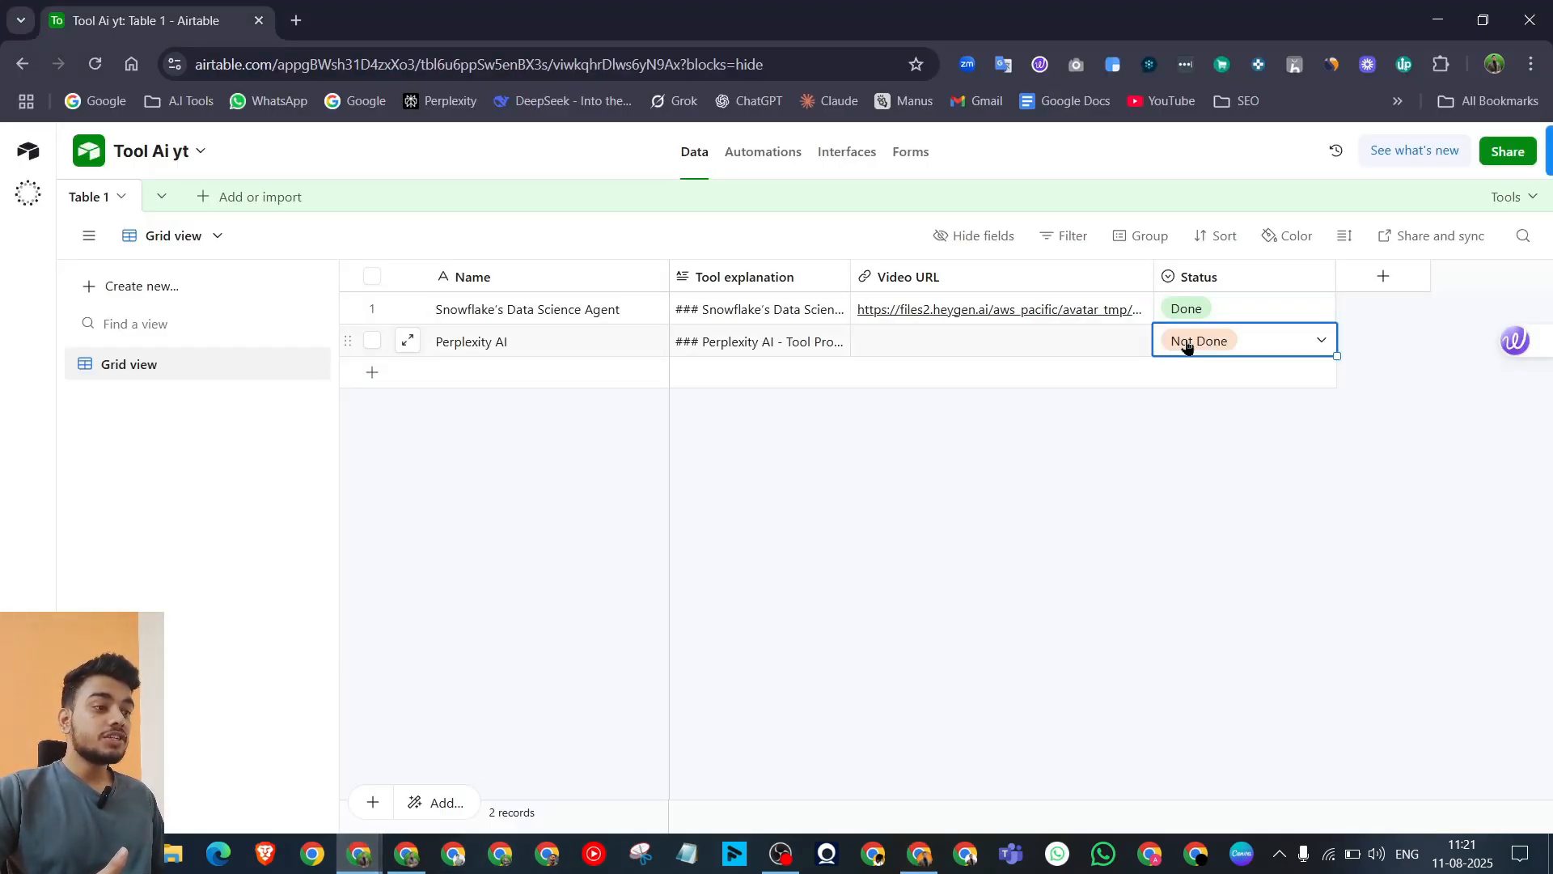
left_click(1438, 19)
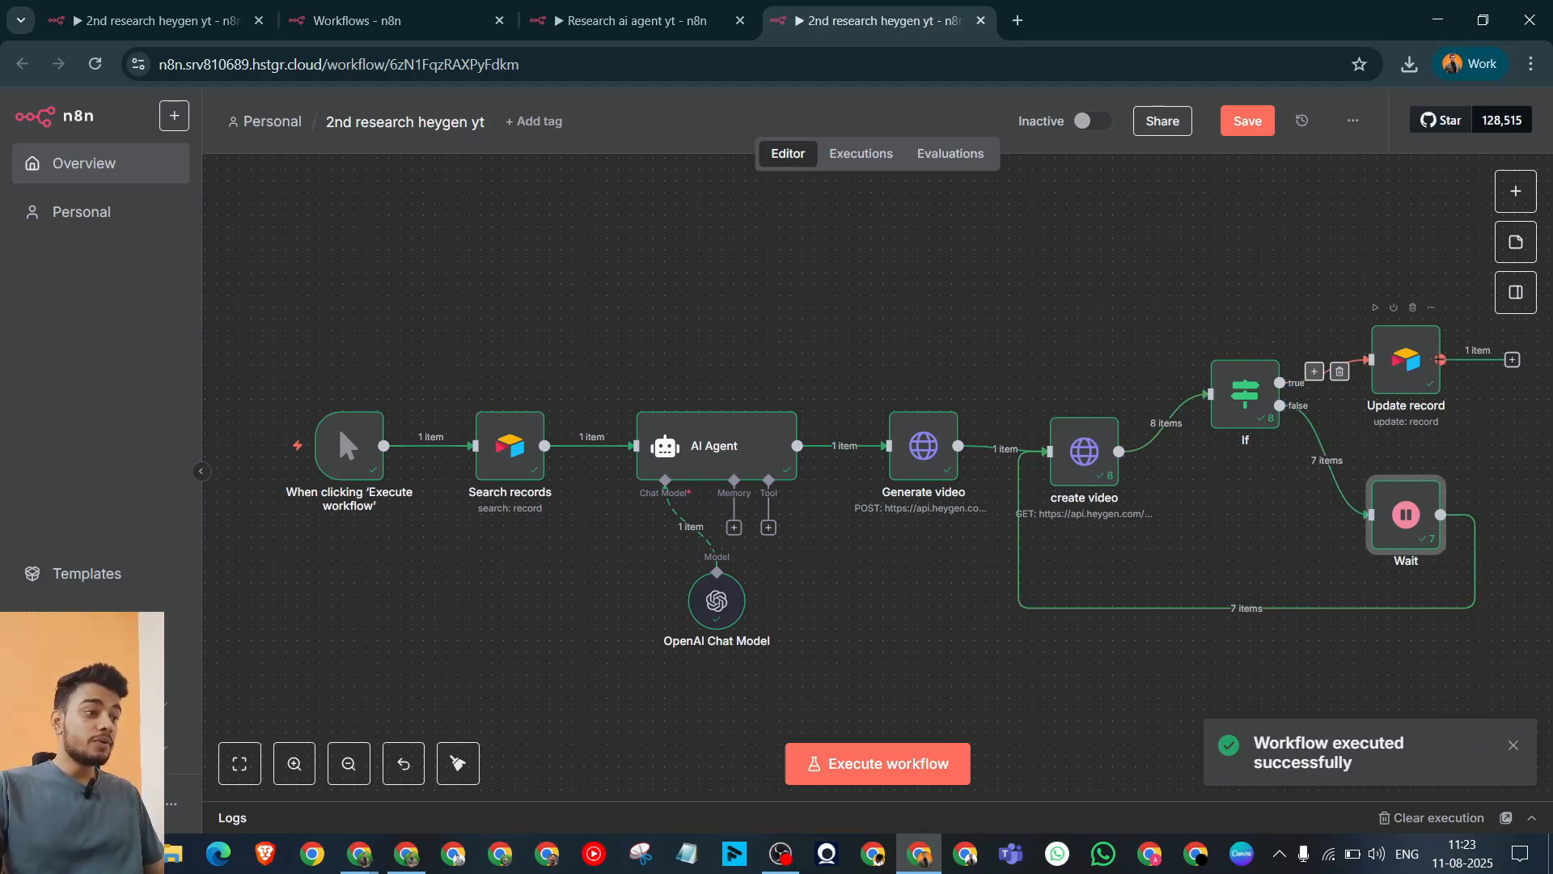
Step: Open the Perplexity AI record's video URL from Airtable, watch the video in full screen and close it
mouse_move(362, 863)
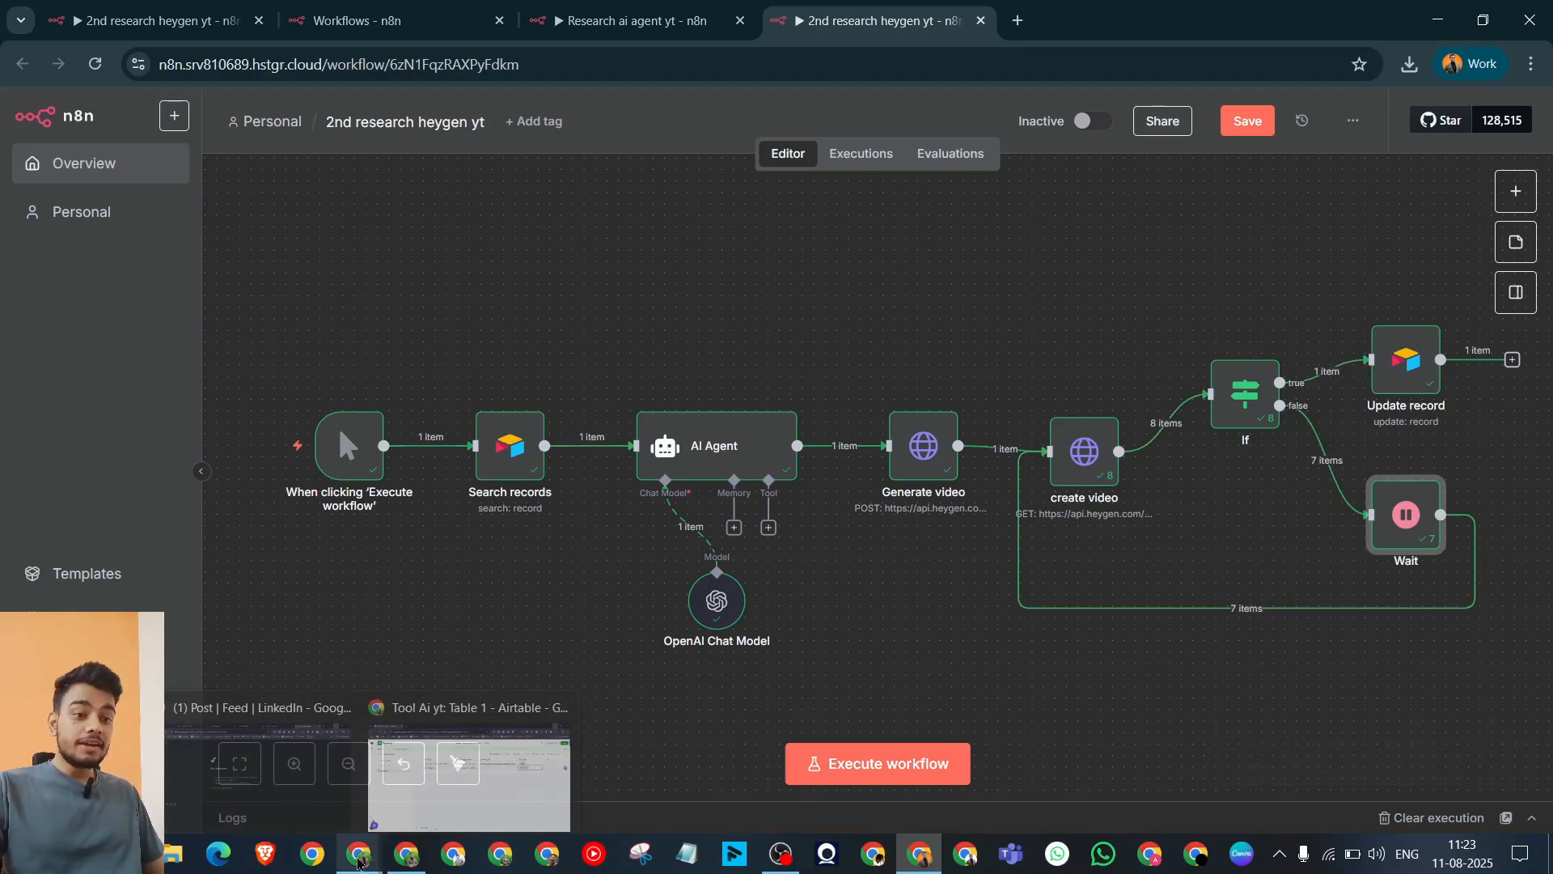
left_click(542, 725)
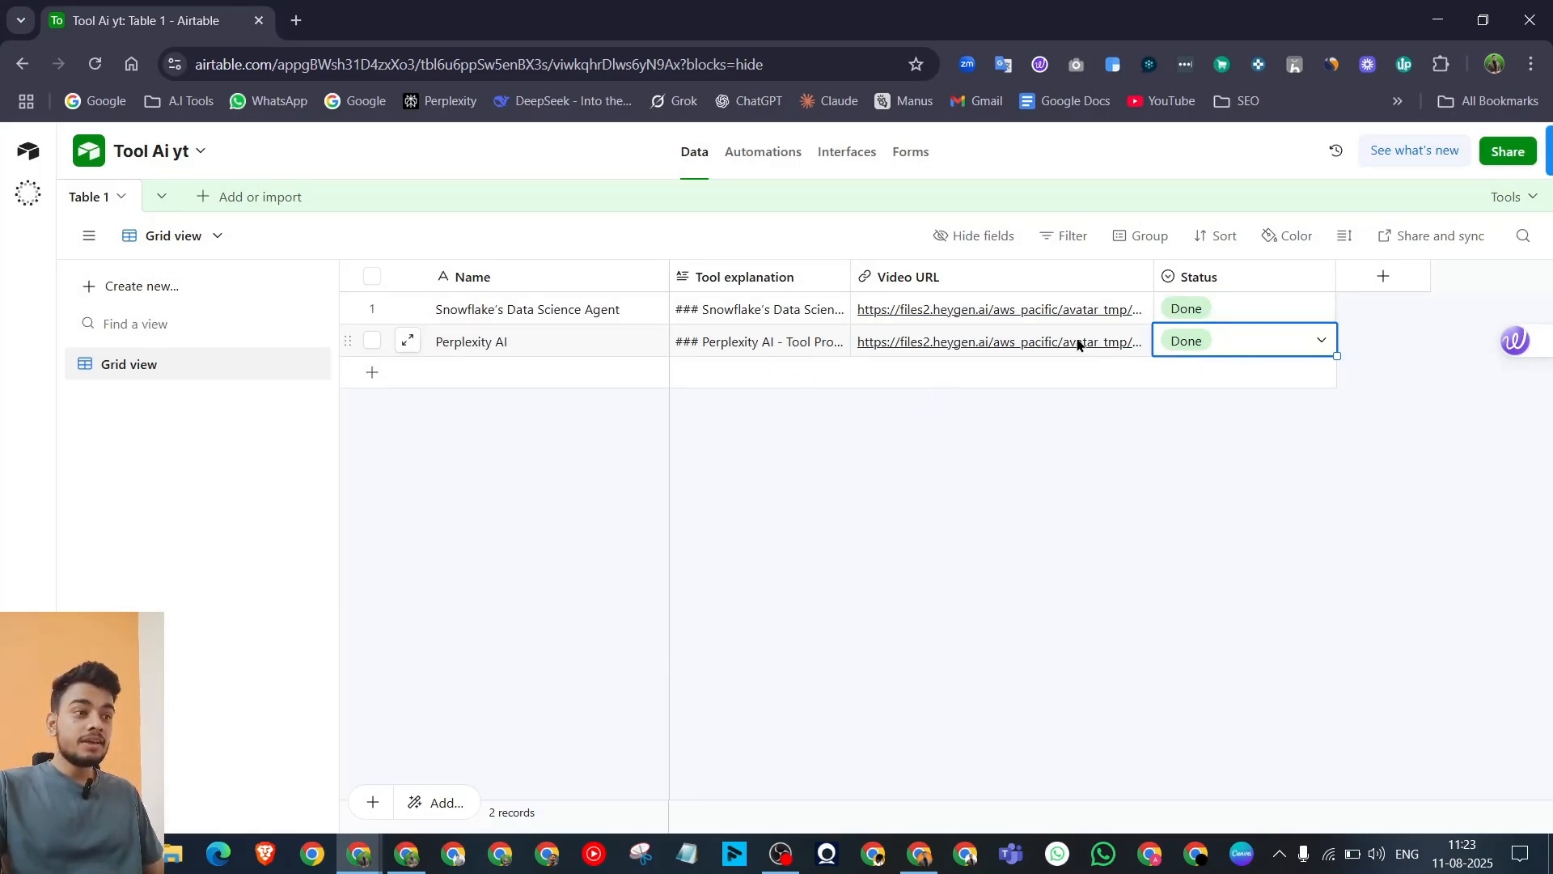
left_click(1044, 344)
left_click(1039, 344)
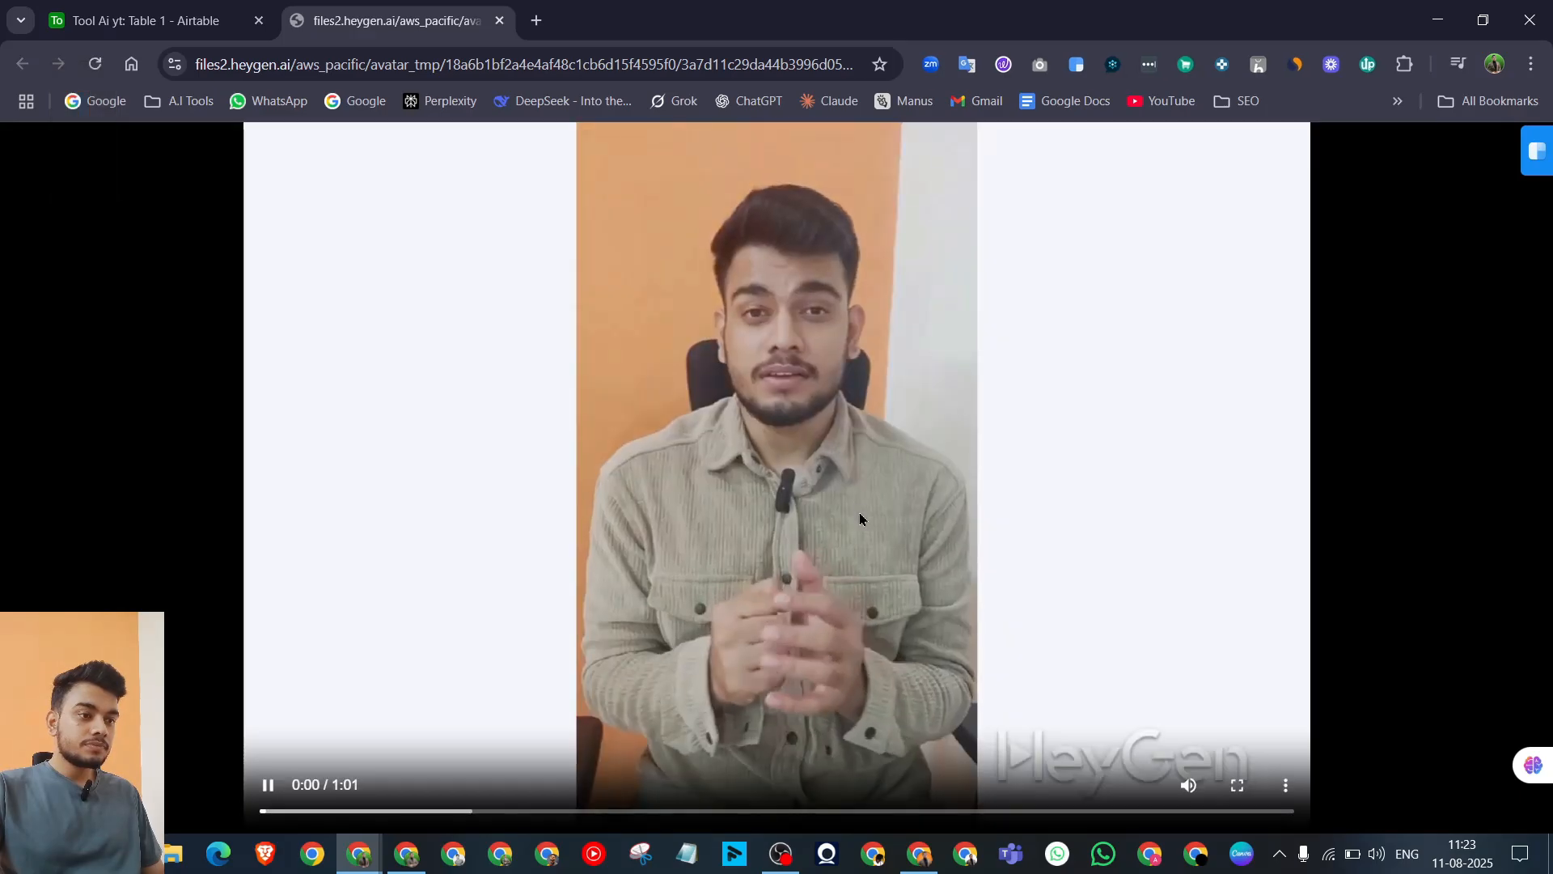
left_click(1234, 782)
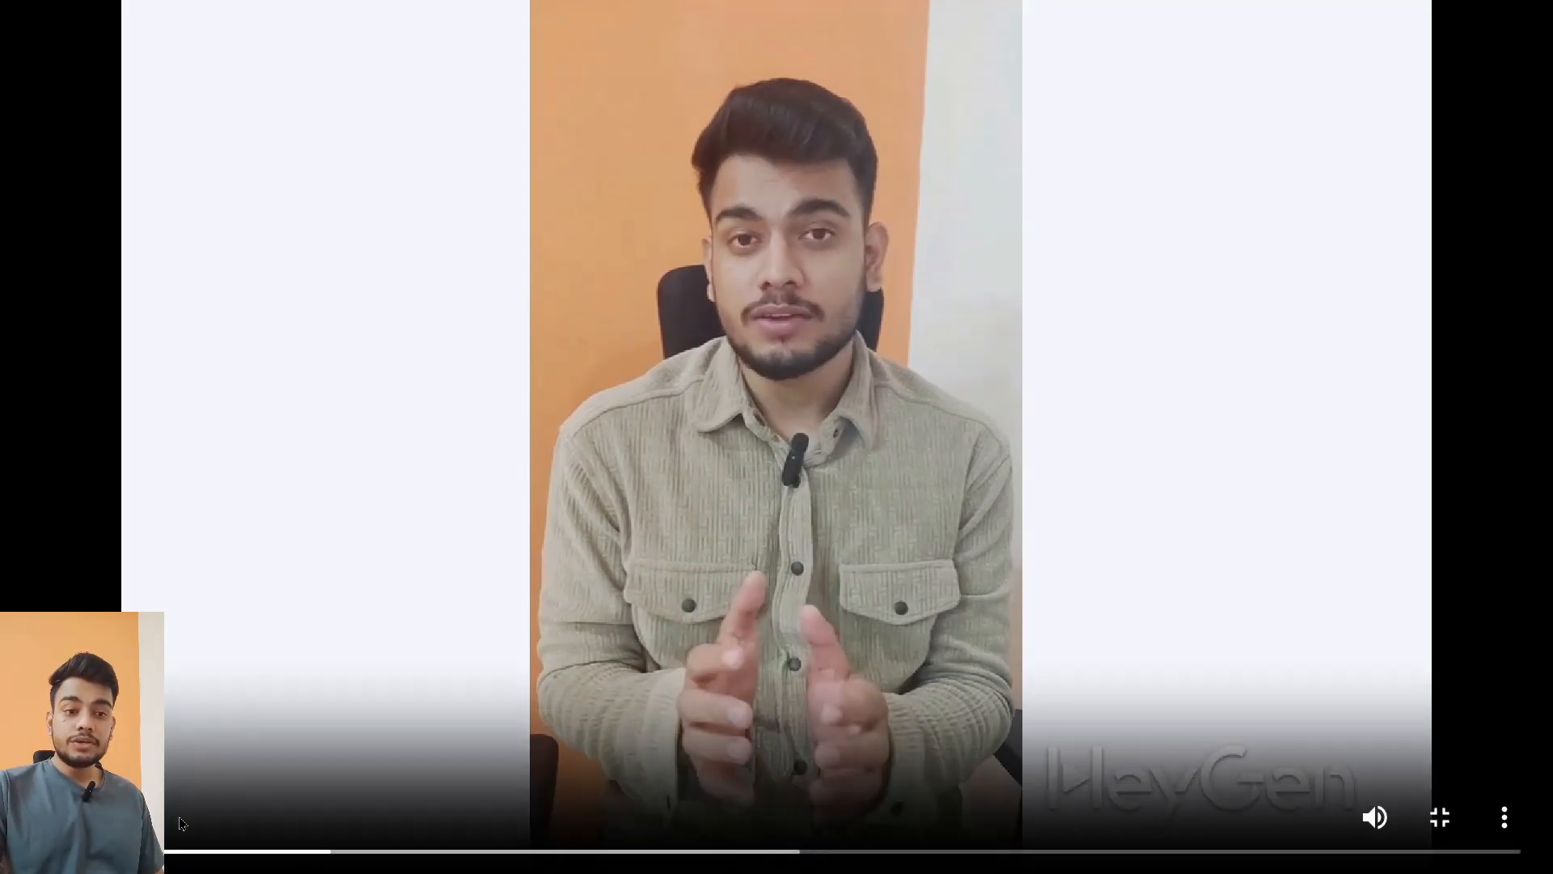
key("Escape")
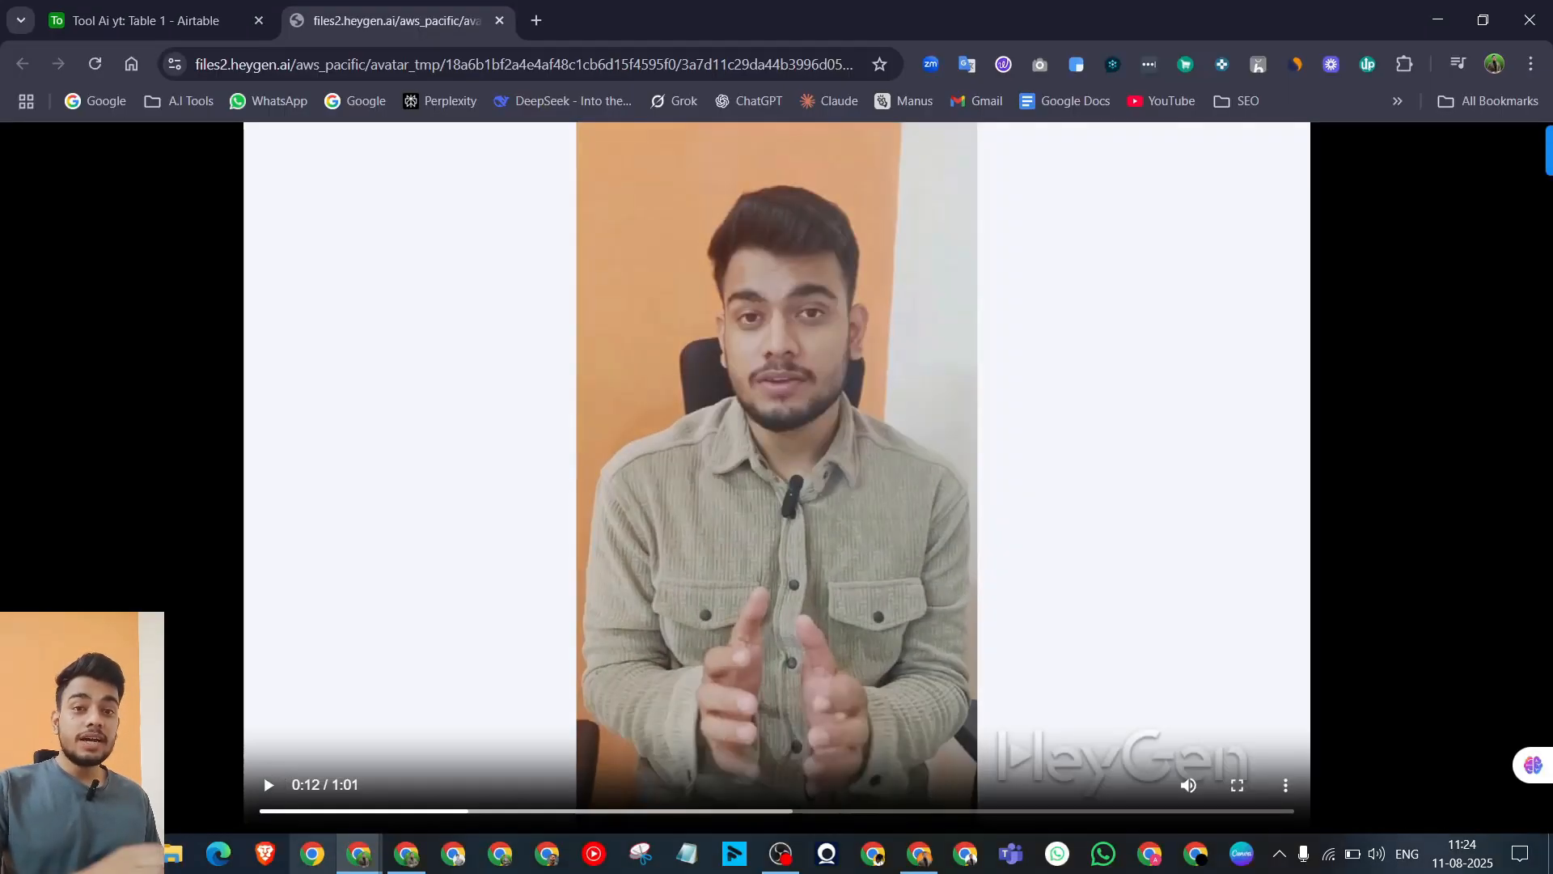
left_click(499, 20)
left_click(1437, 20)
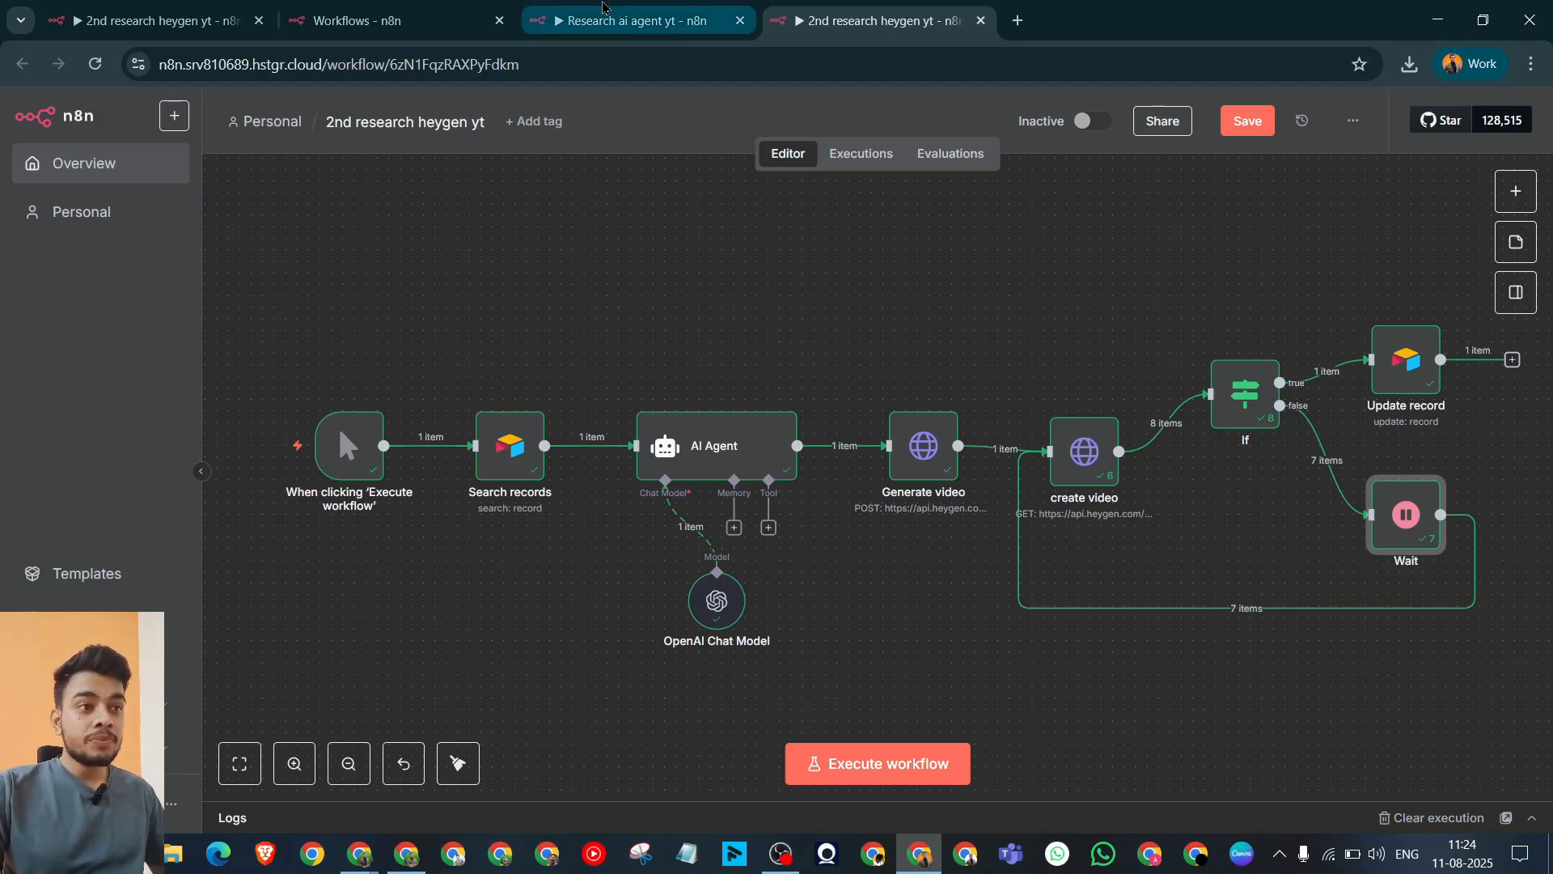
Step: Compare the full node layouts of the Research ai agent yt and 2nd research heygen yt workflows in n8n
left_click(631, 20)
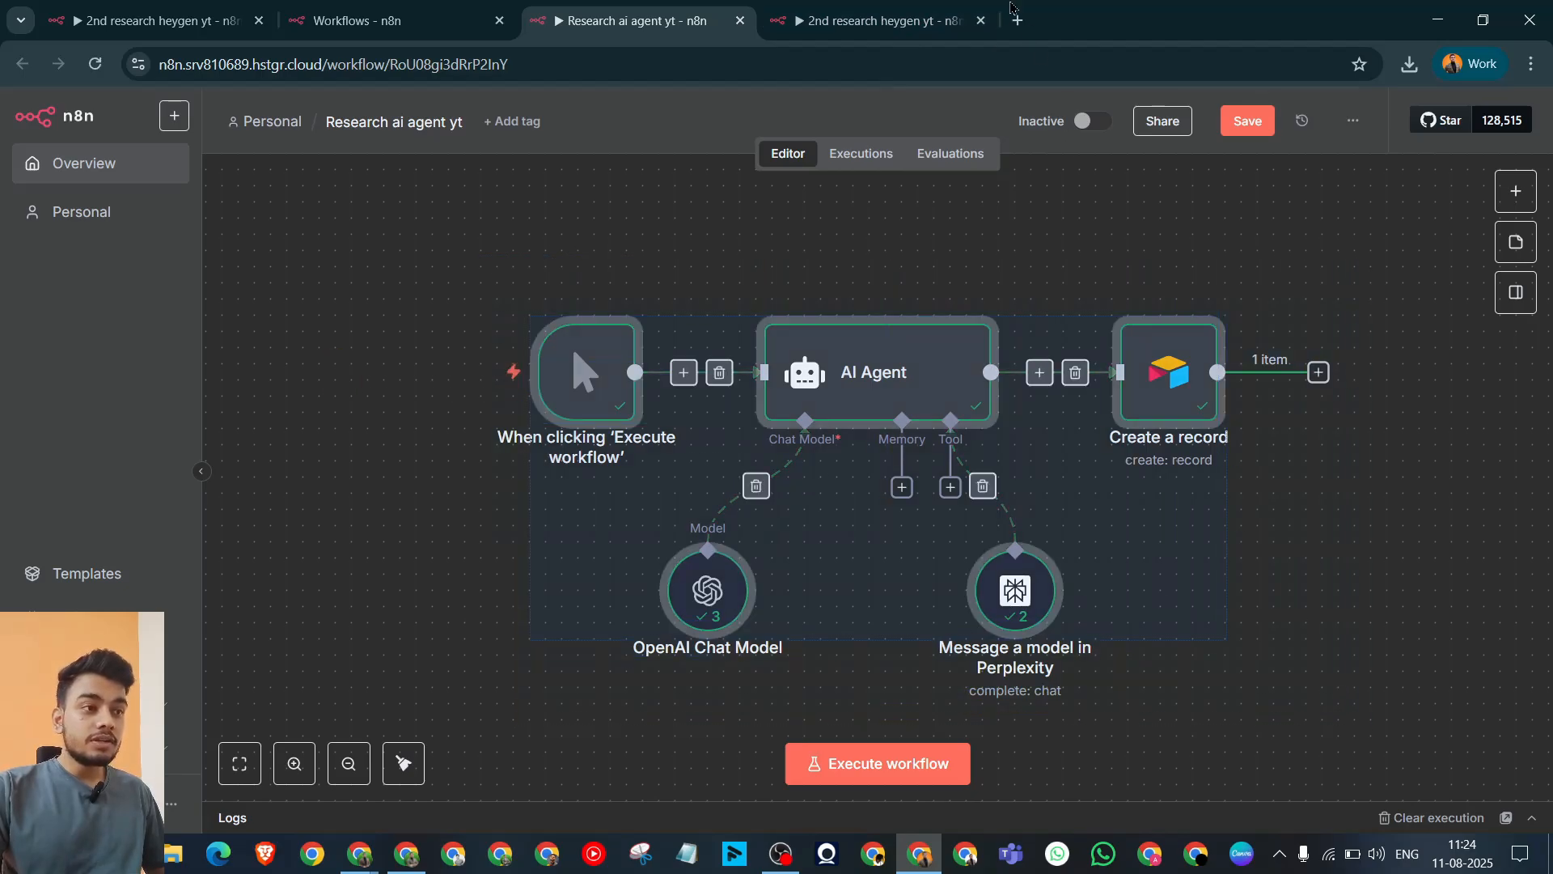
left_click(878, 20)
key("ctrl+a")
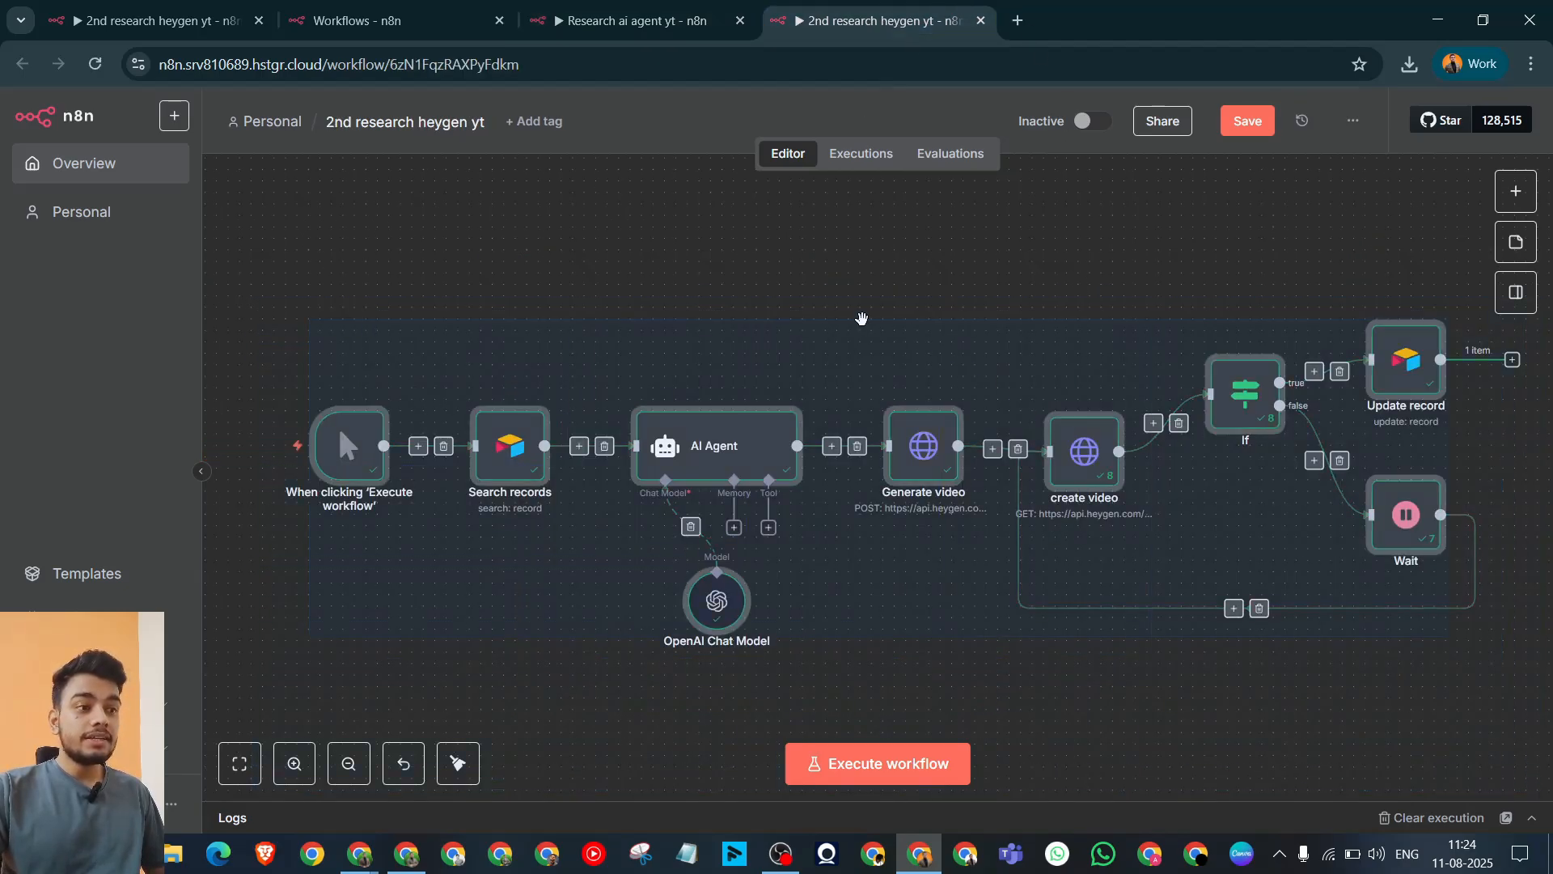
left_click(873, 287)
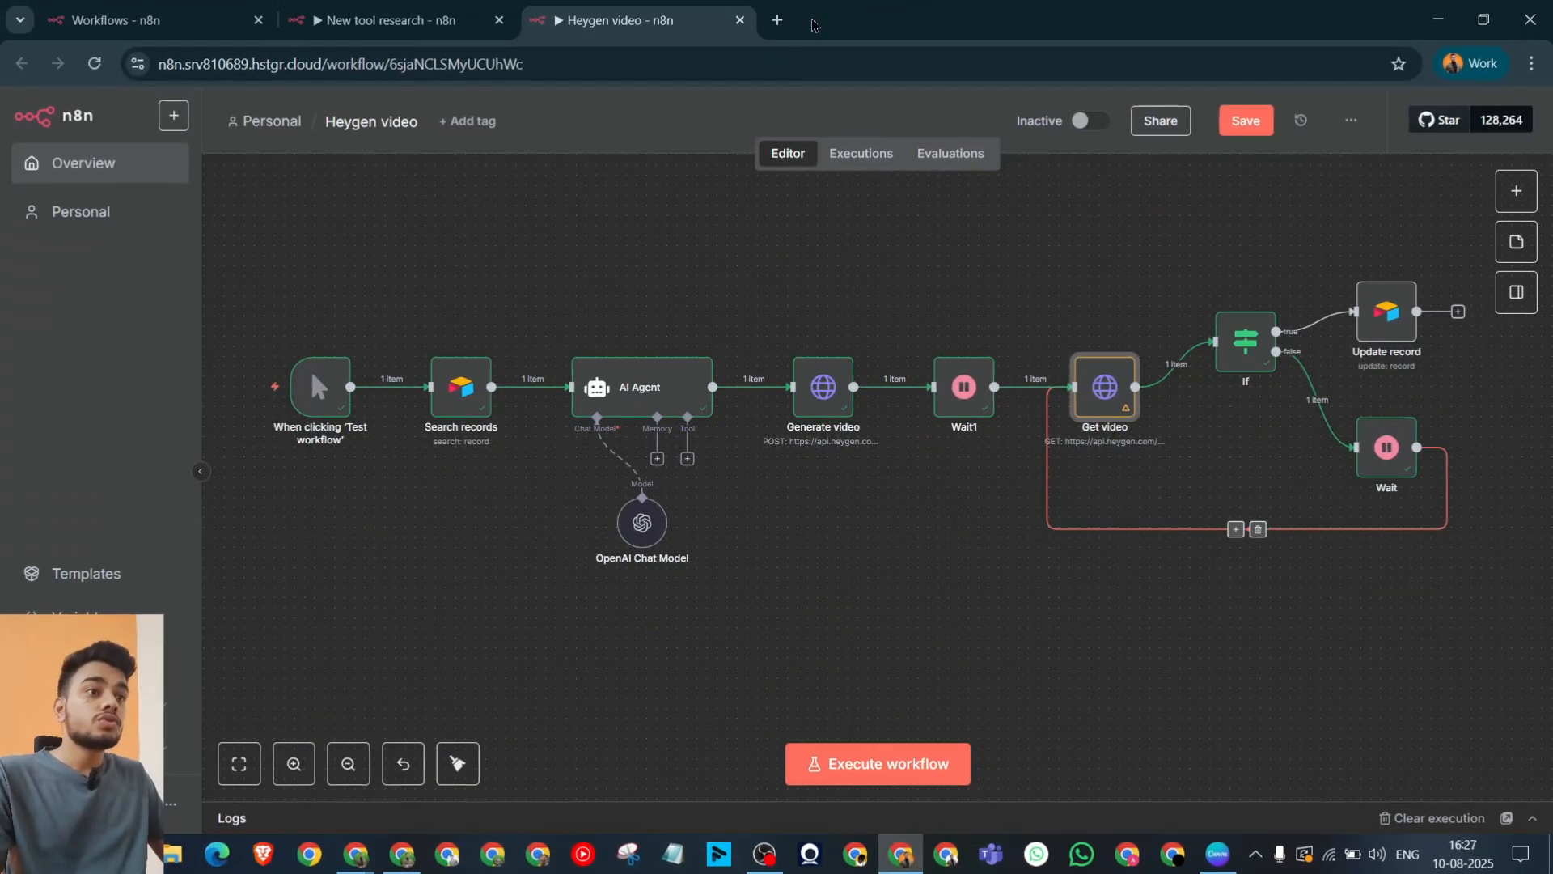
Step: Open the n8n workflows overview in a new browser tab and create a blank workflow
left_click(778, 20)
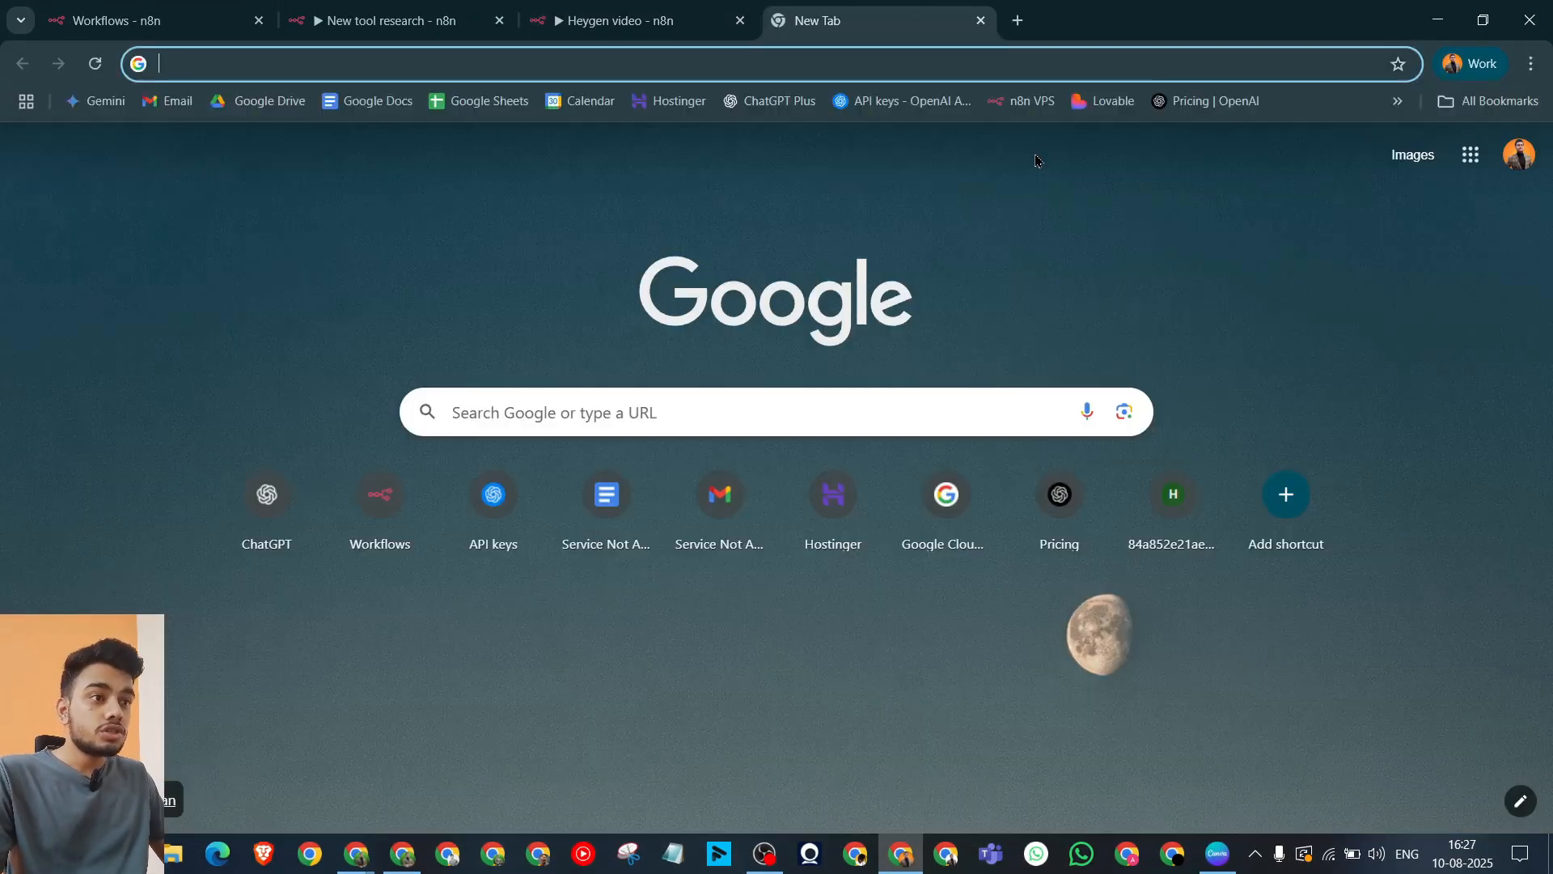
left_click(1021, 101)
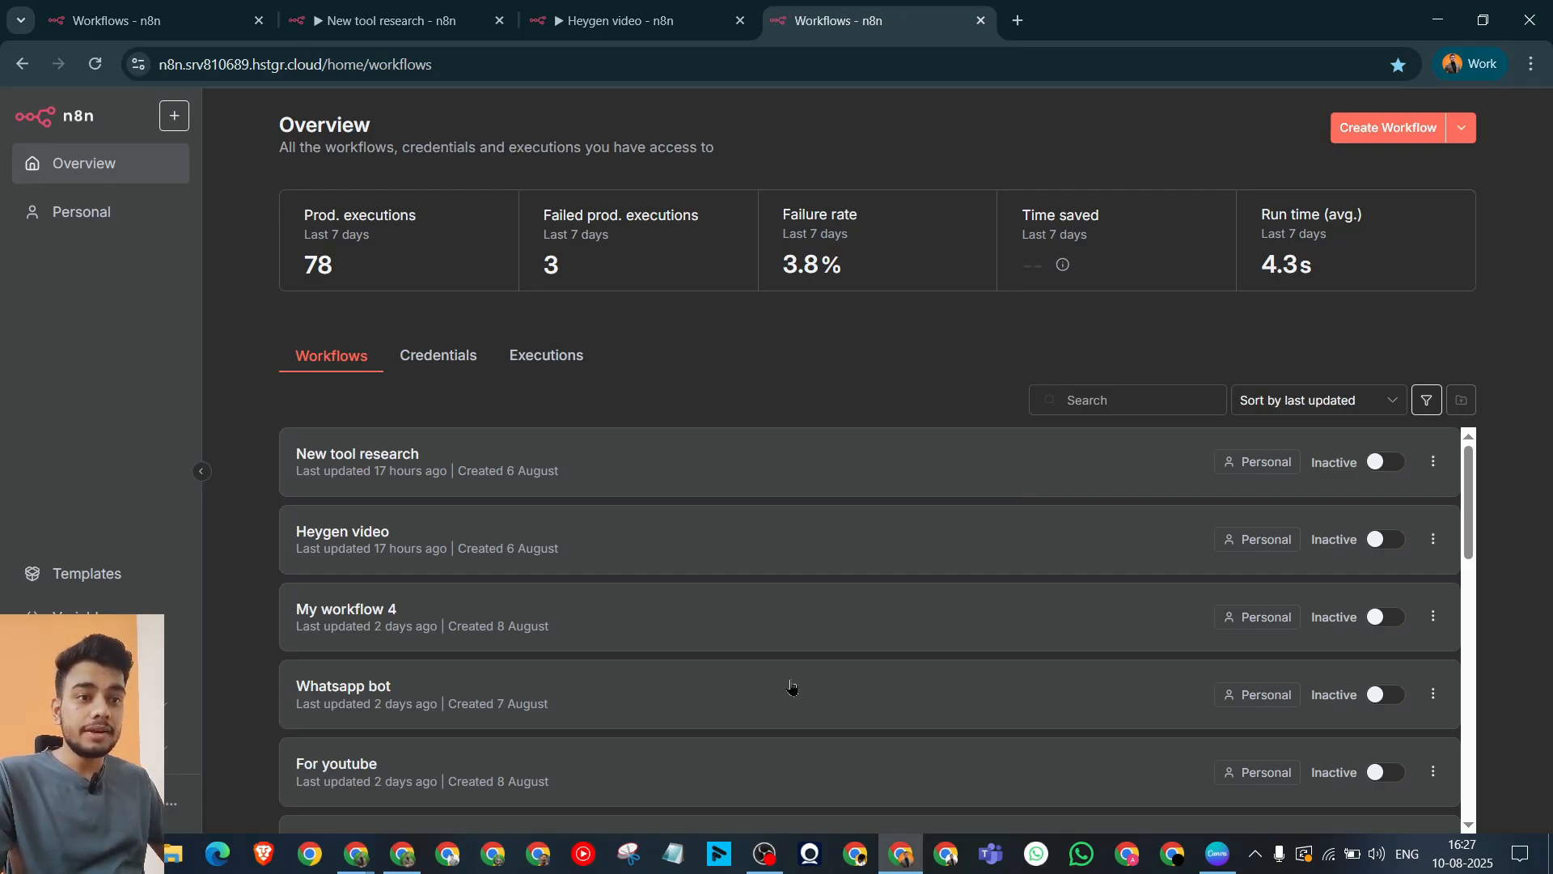
left_click(1367, 130)
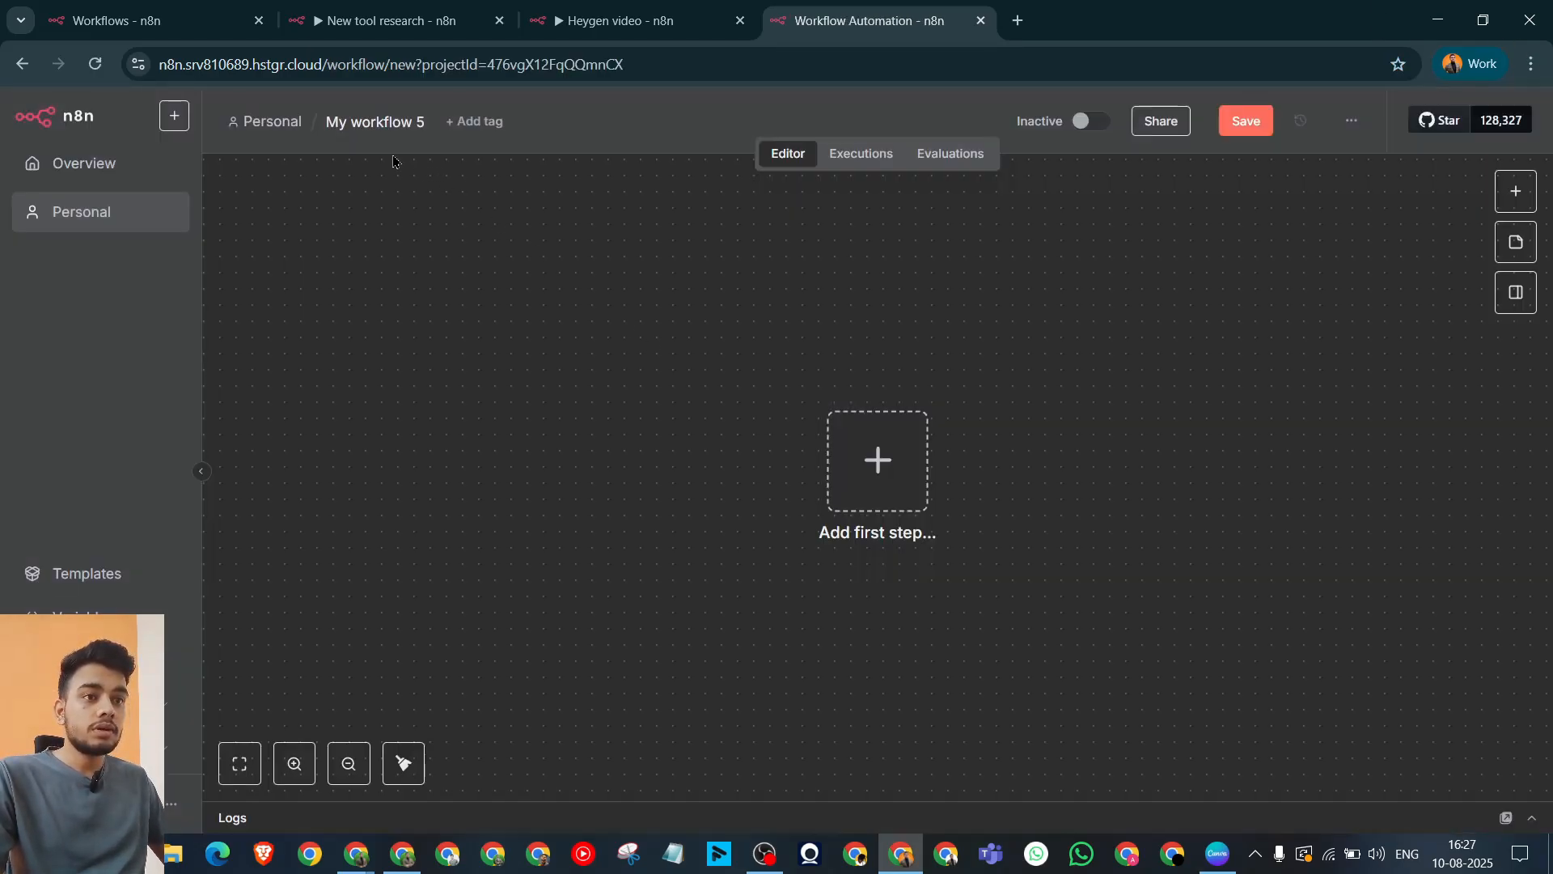
Step: Name the new workflow "Research ai agent yt"
left_click(386, 119)
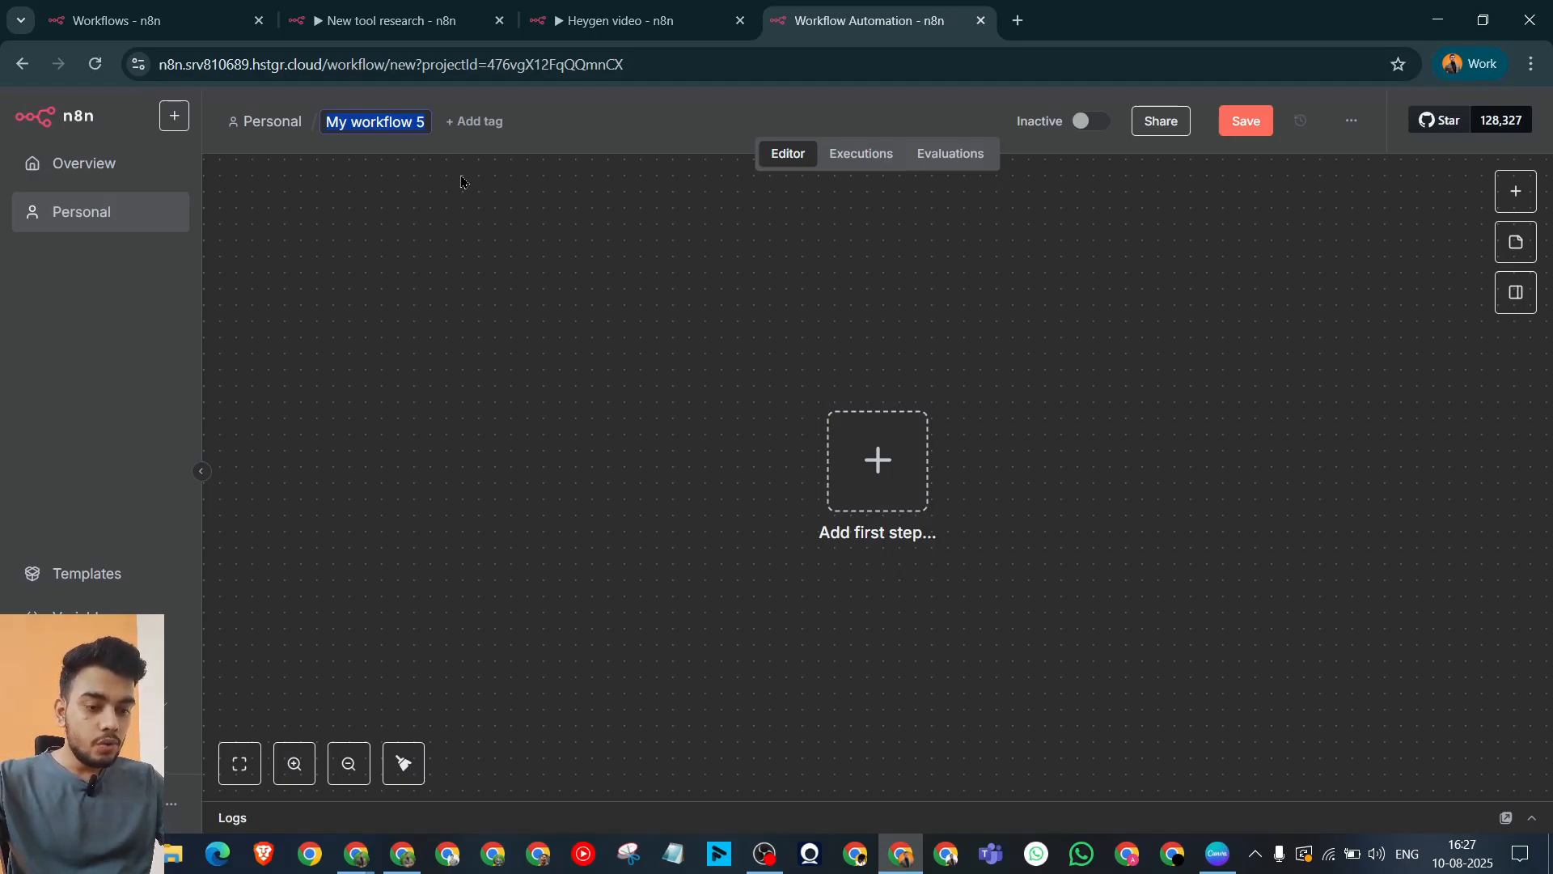
type("Rese")
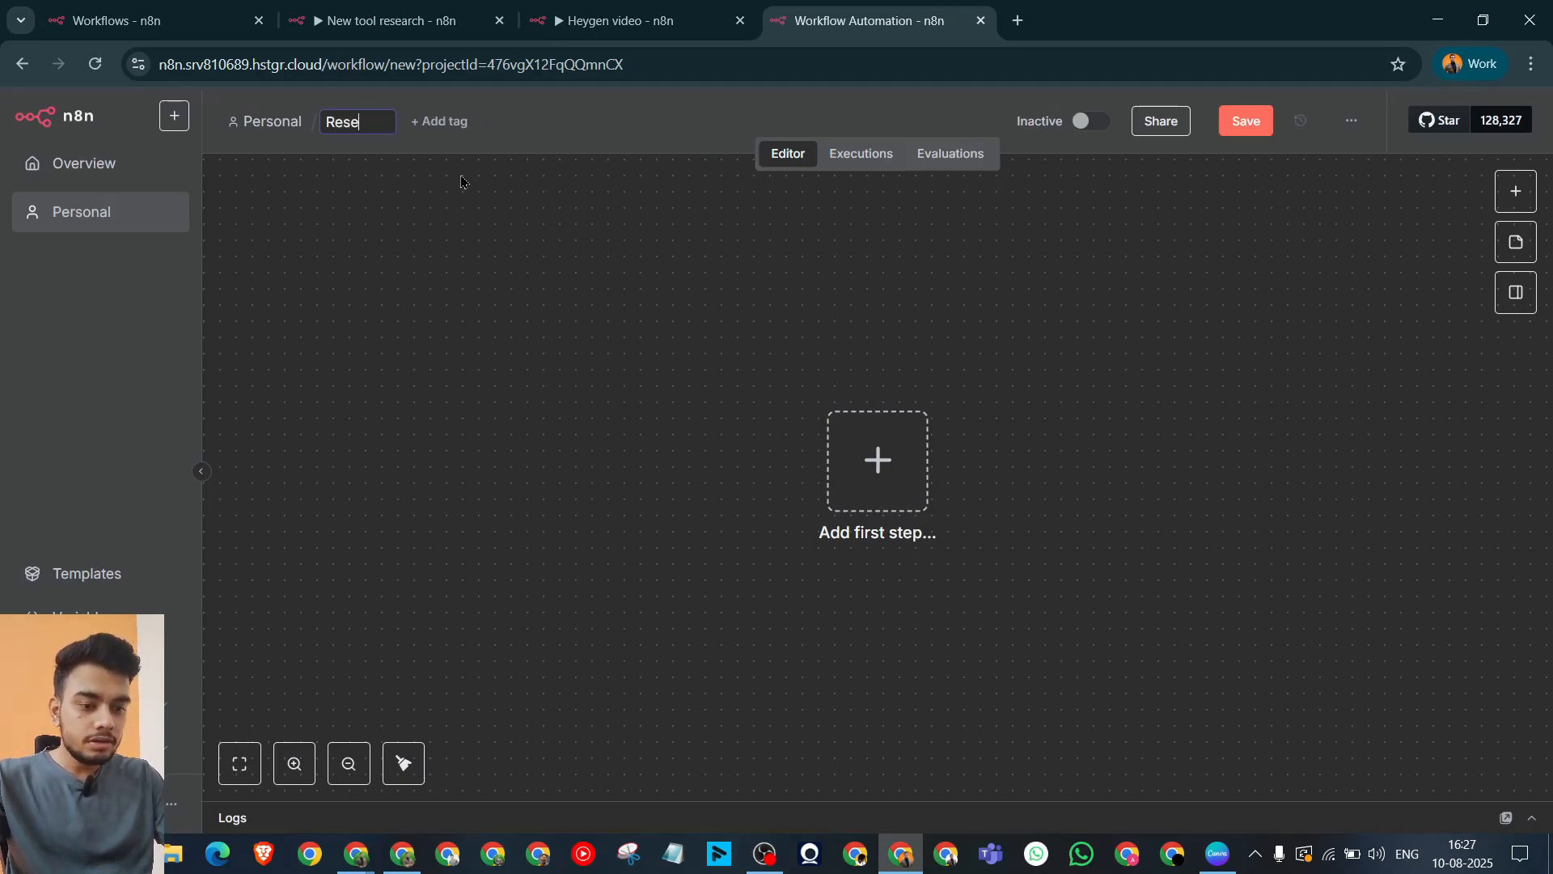
type("arc")
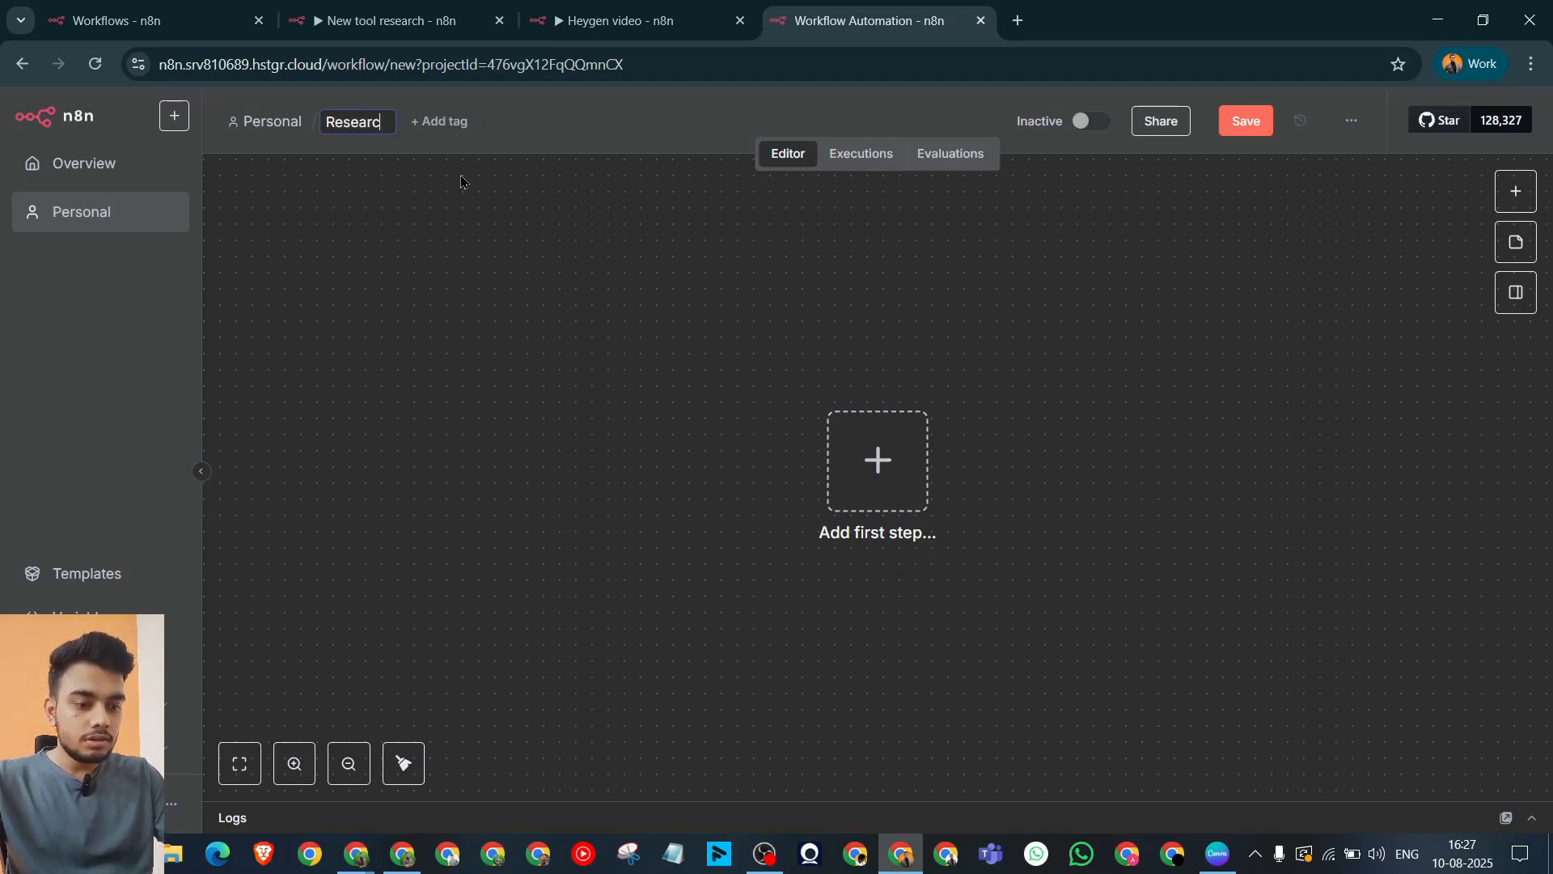
type("h ai agne")
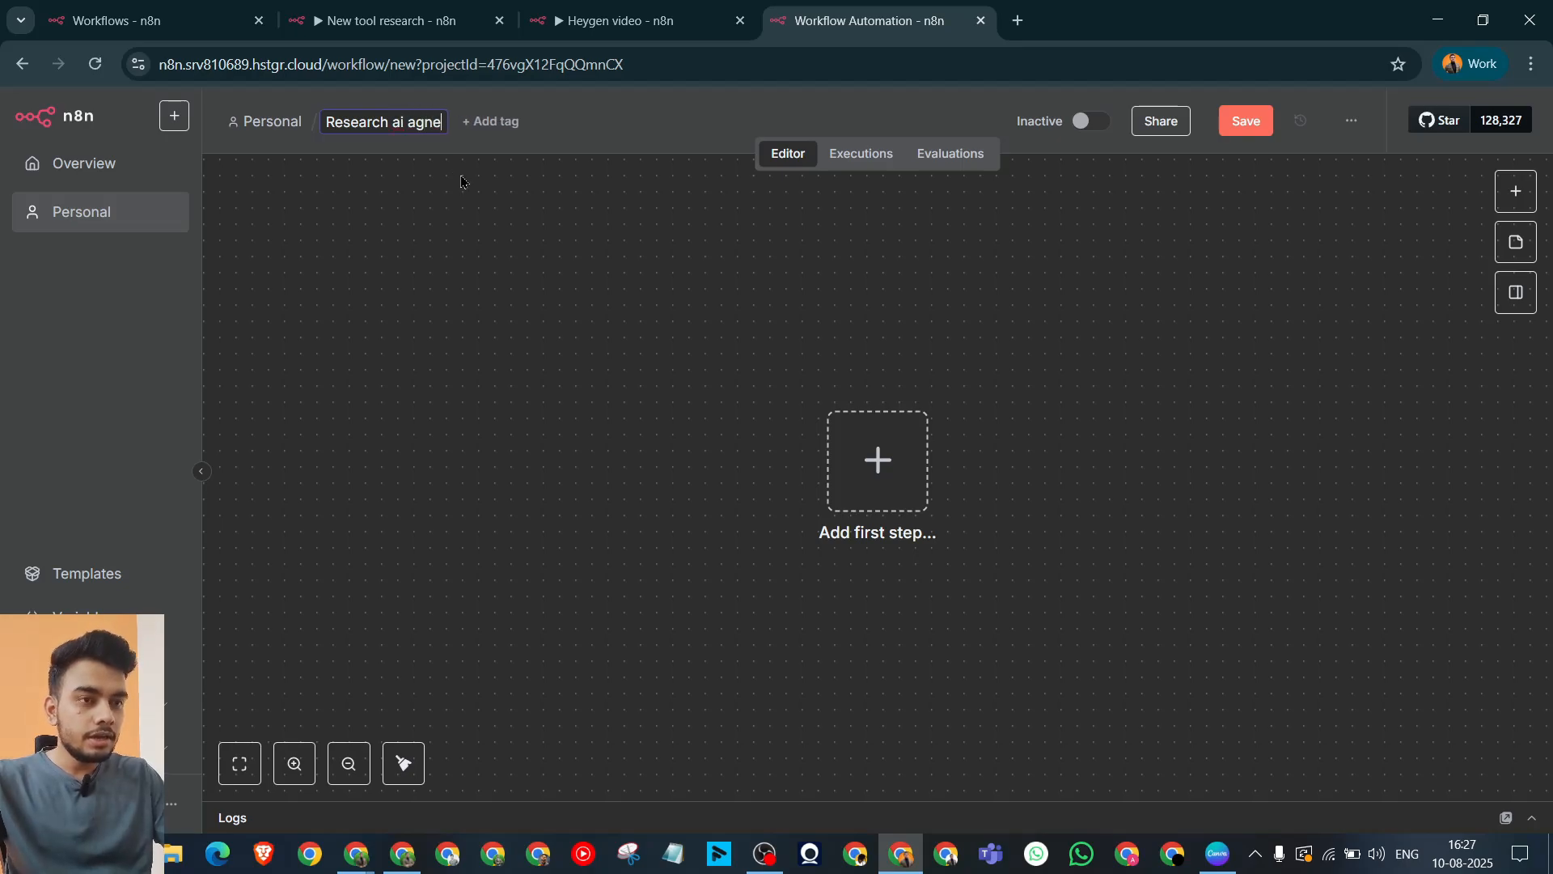
type("t yt")
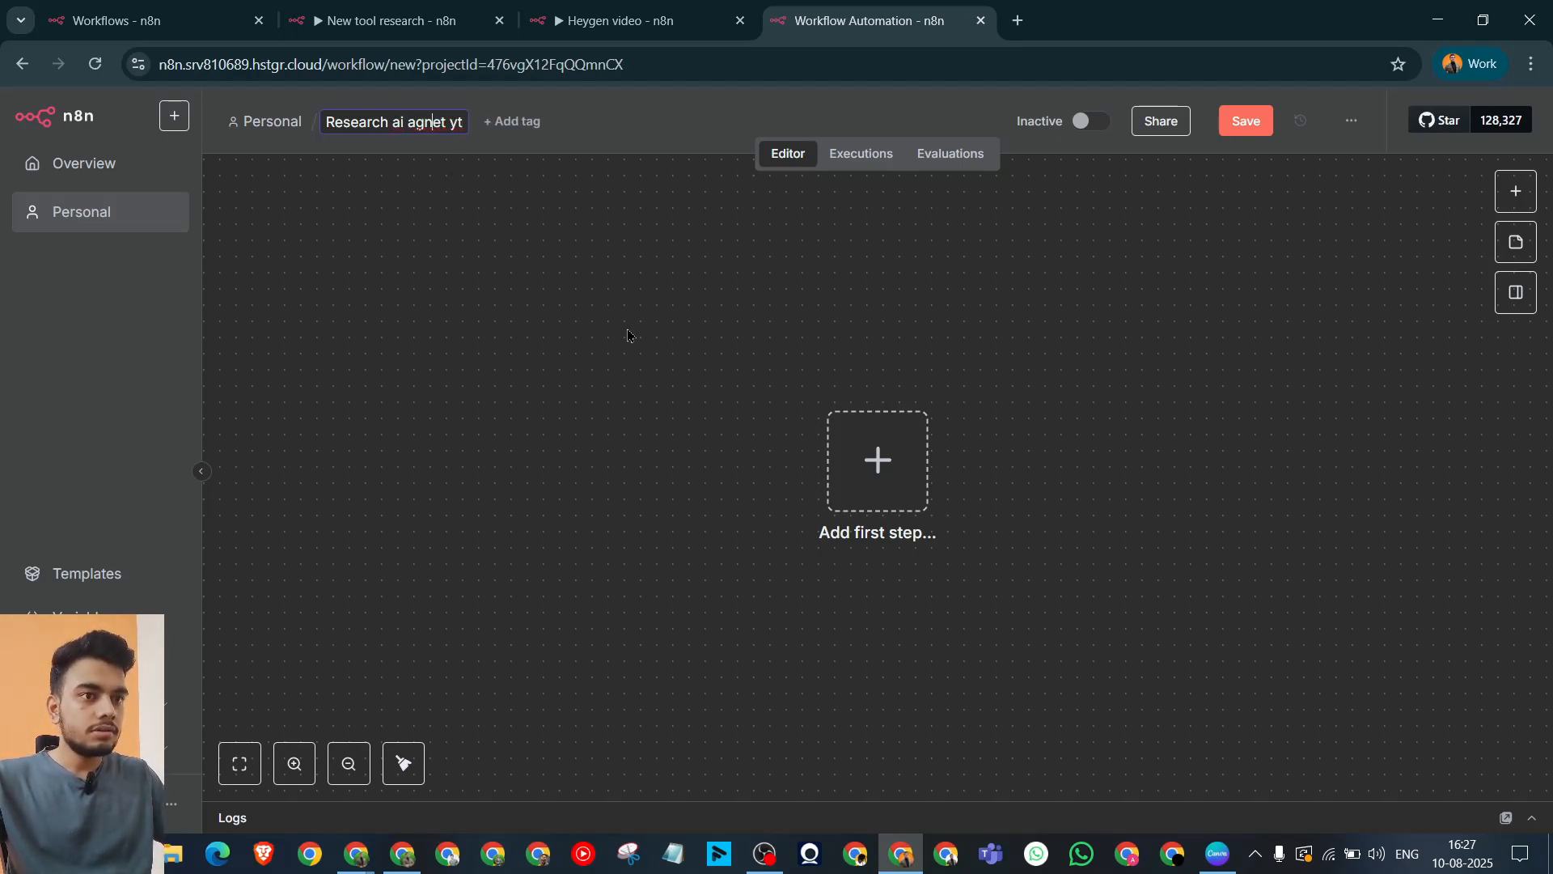
key("BackSpace")
key("Right")
type("n")
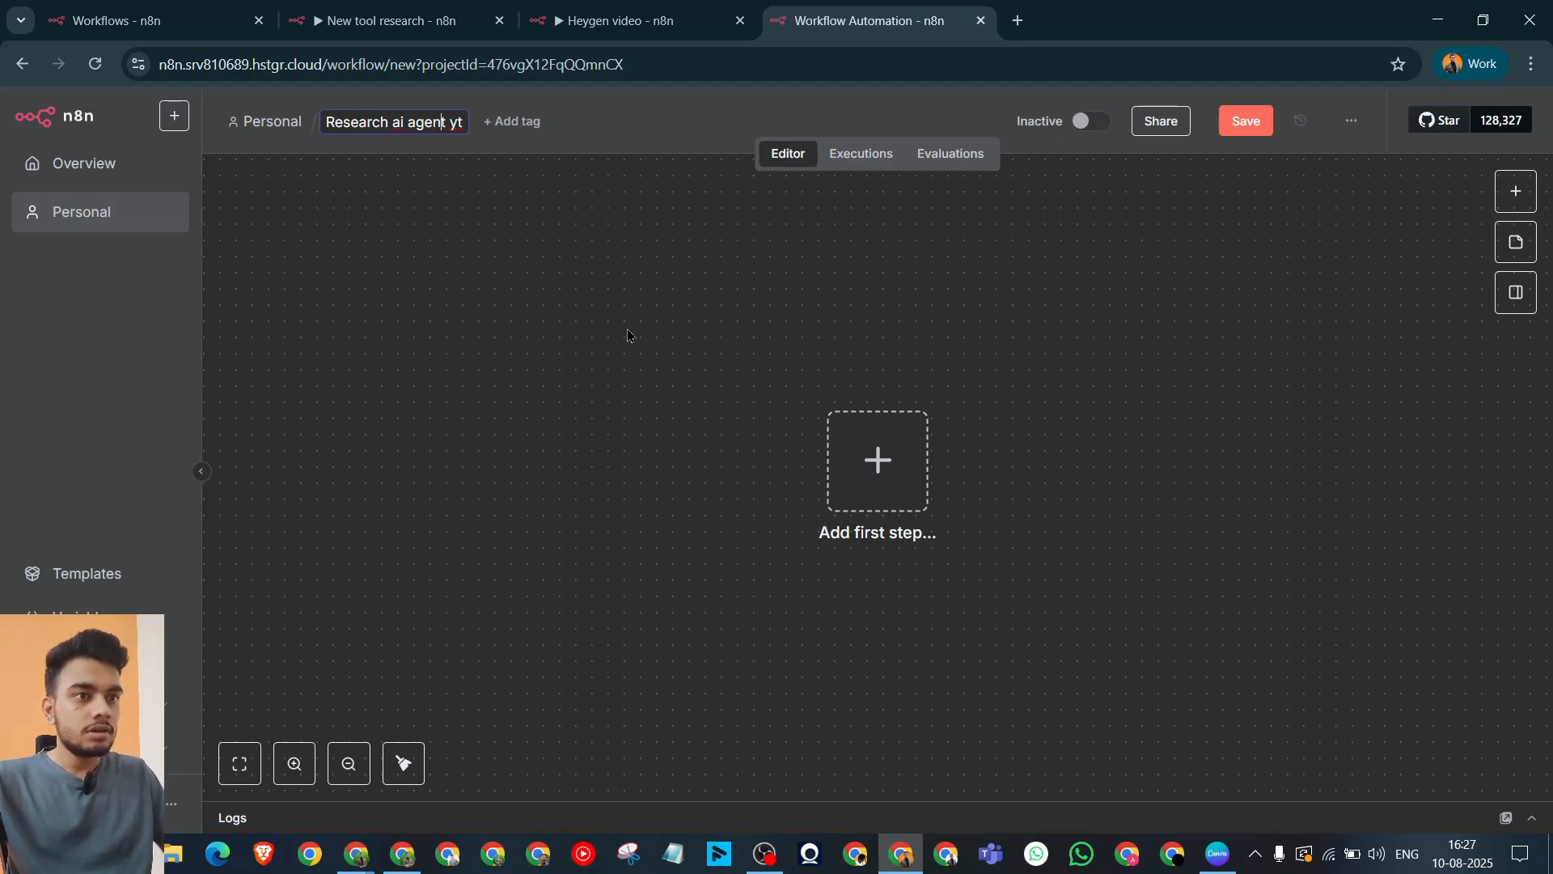
key("Return")
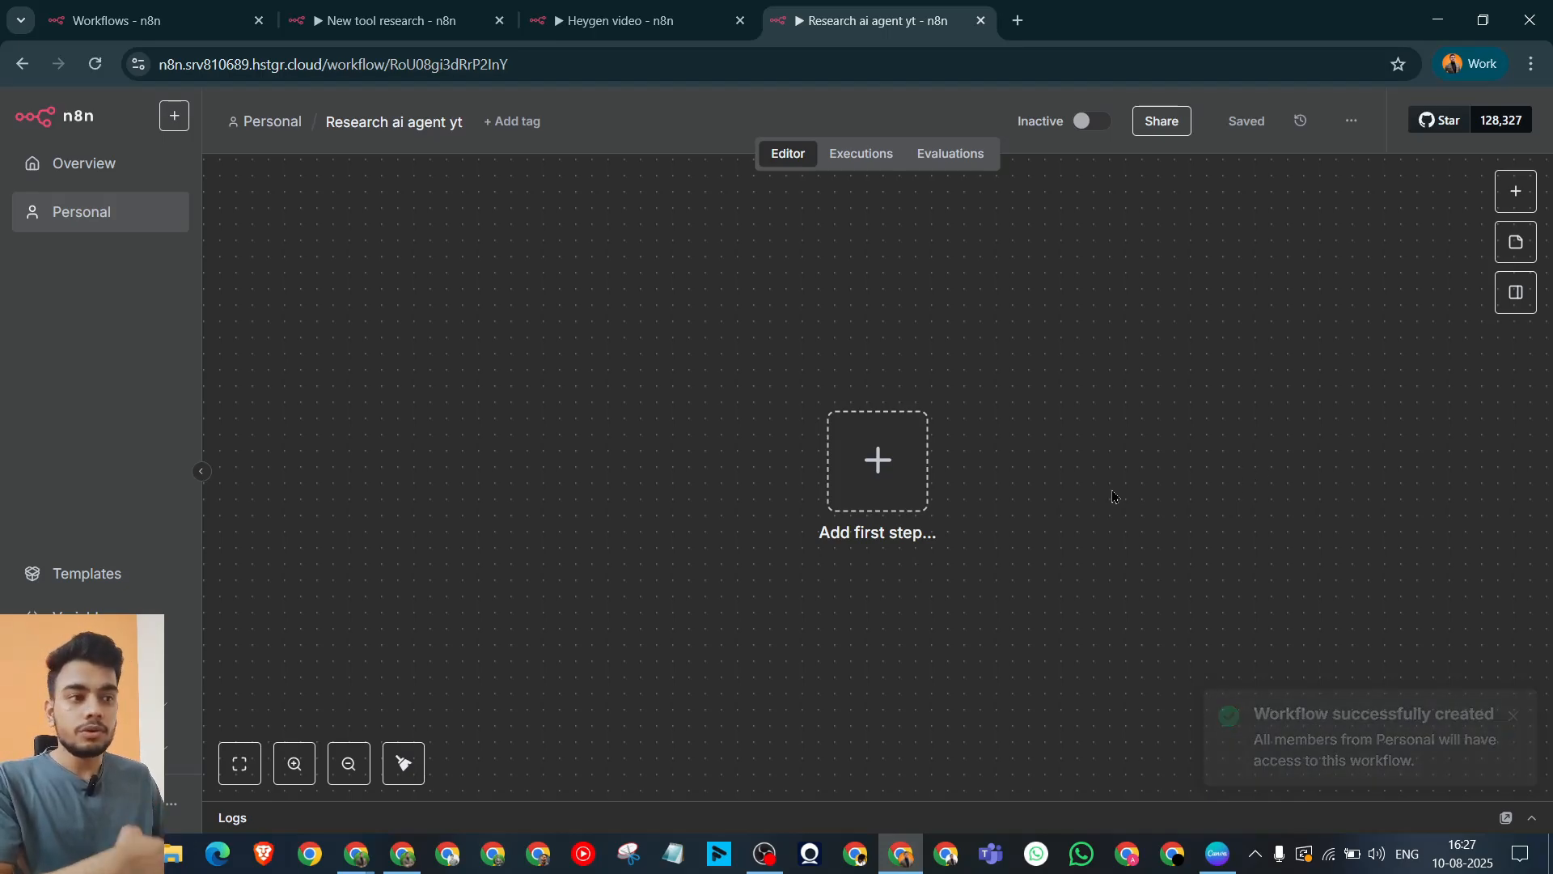
Step: Add a manual trigger as the workflow's first node and look over the other available trigger types
left_click_drag(915, 454, 555, 453)
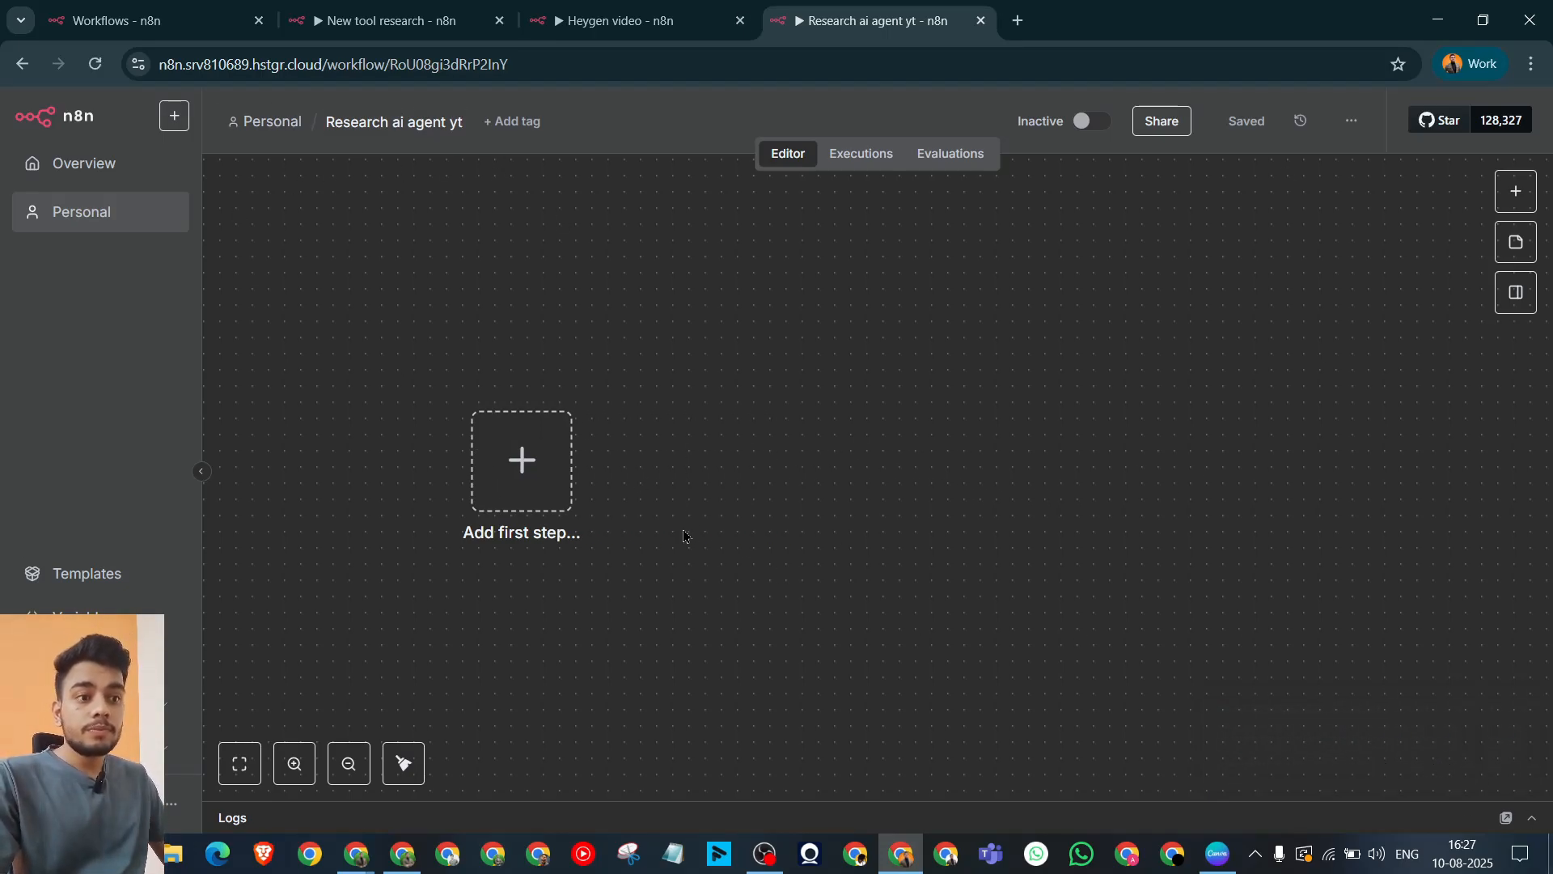
left_click(522, 474)
left_click(1264, 382)
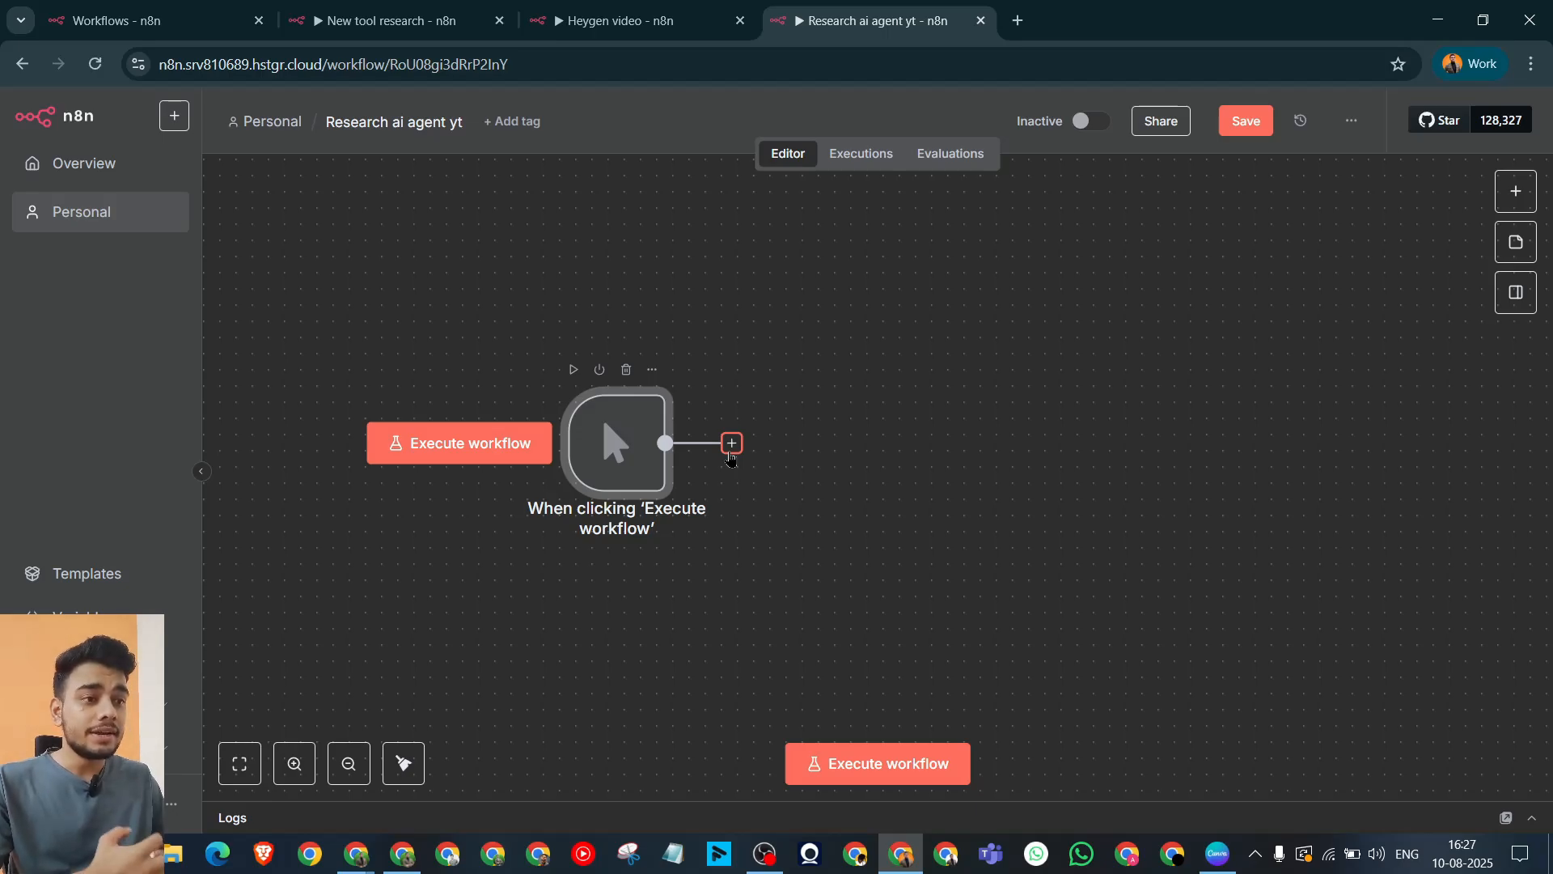
left_click(1516, 191)
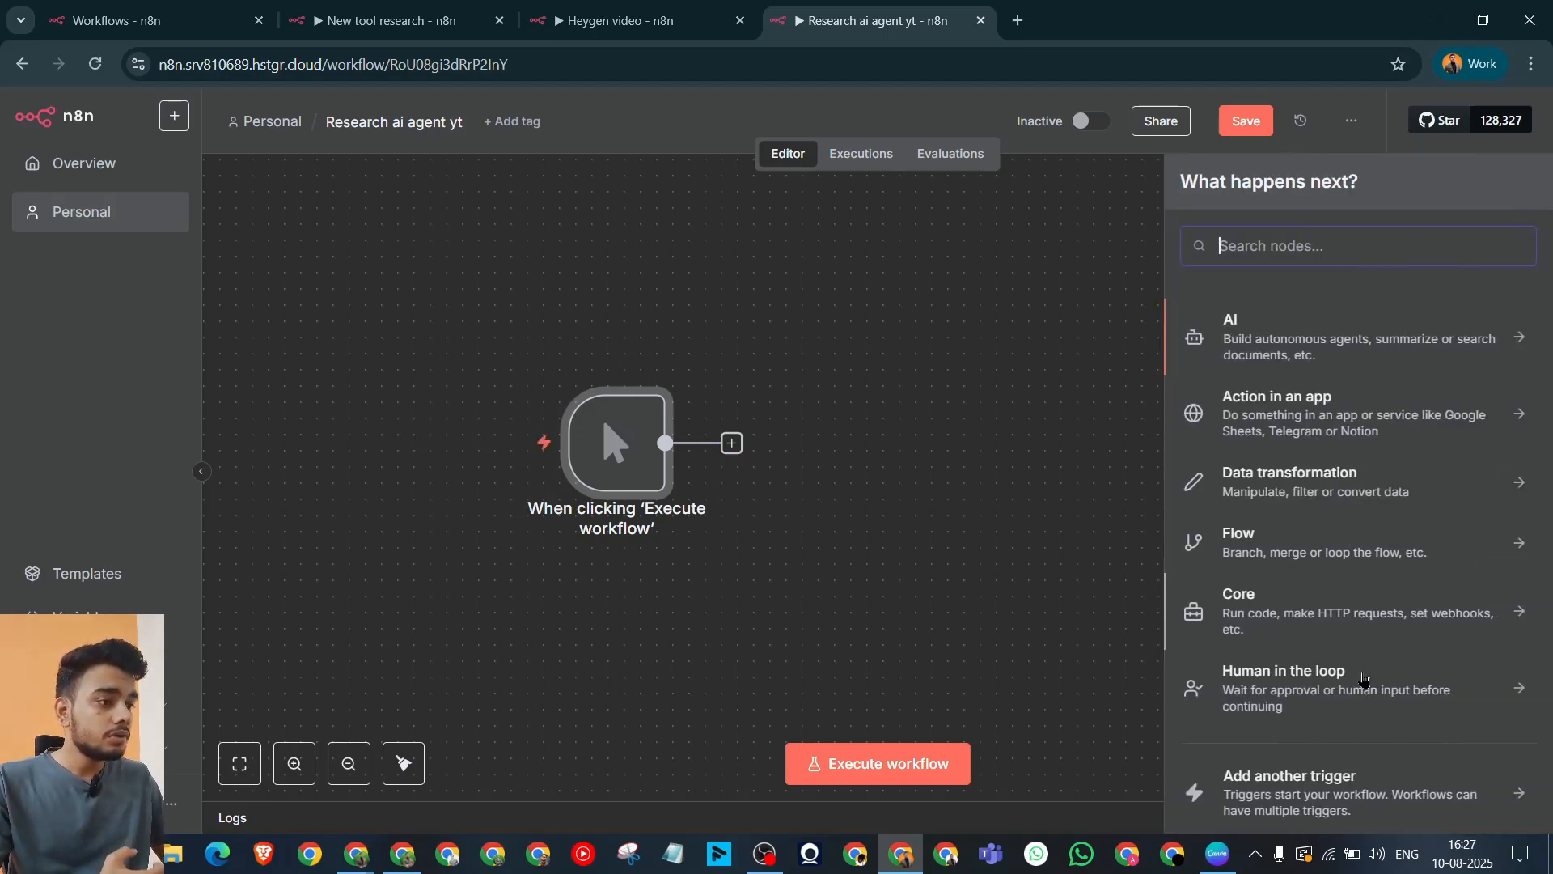
left_click(1379, 794)
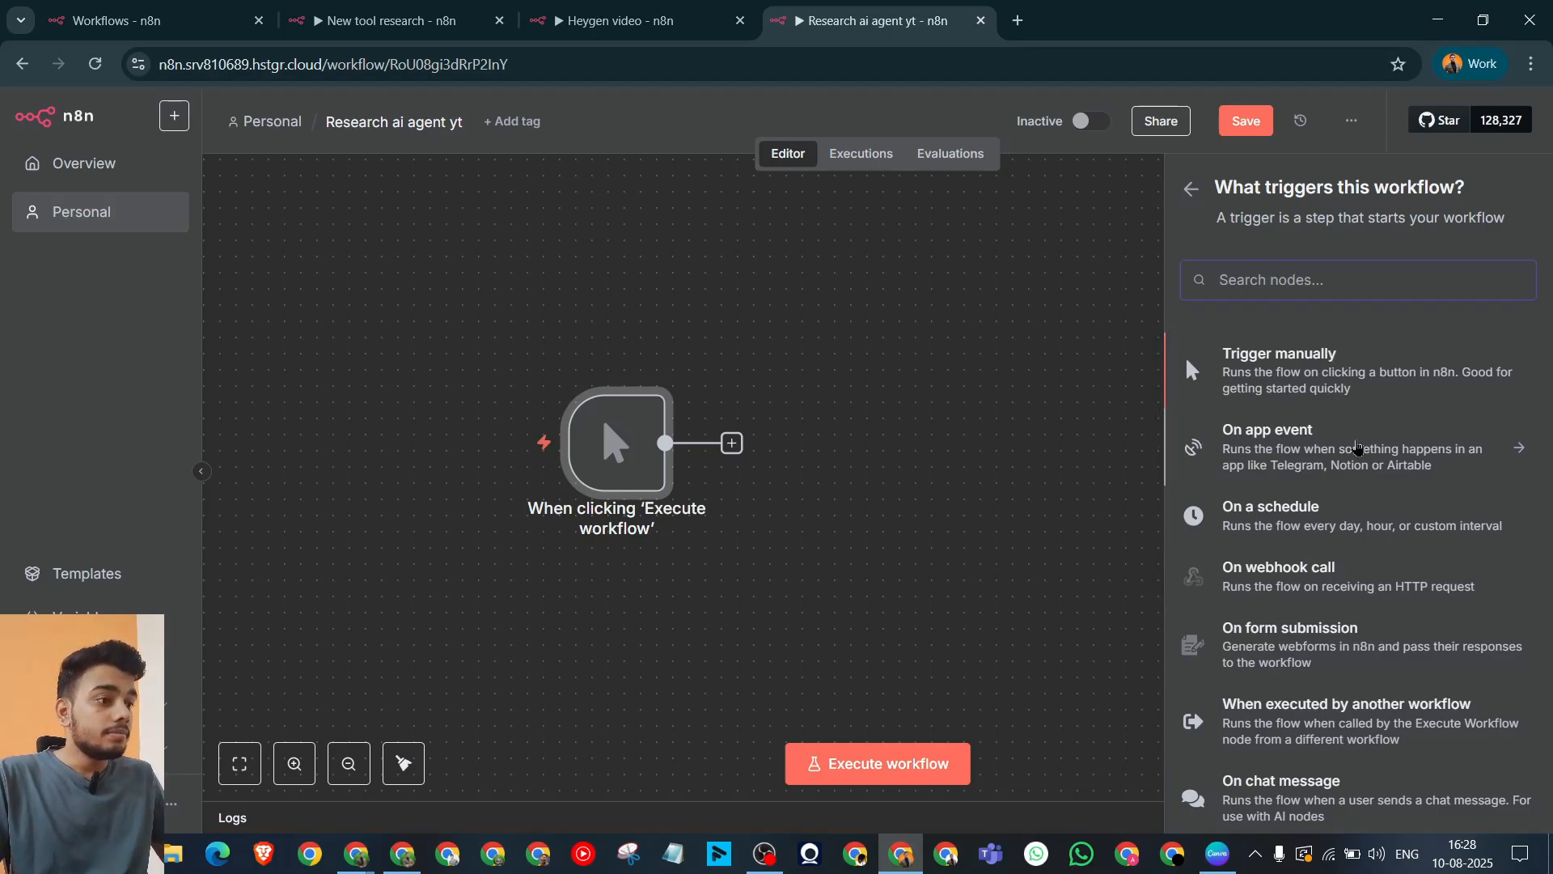
left_click(958, 318)
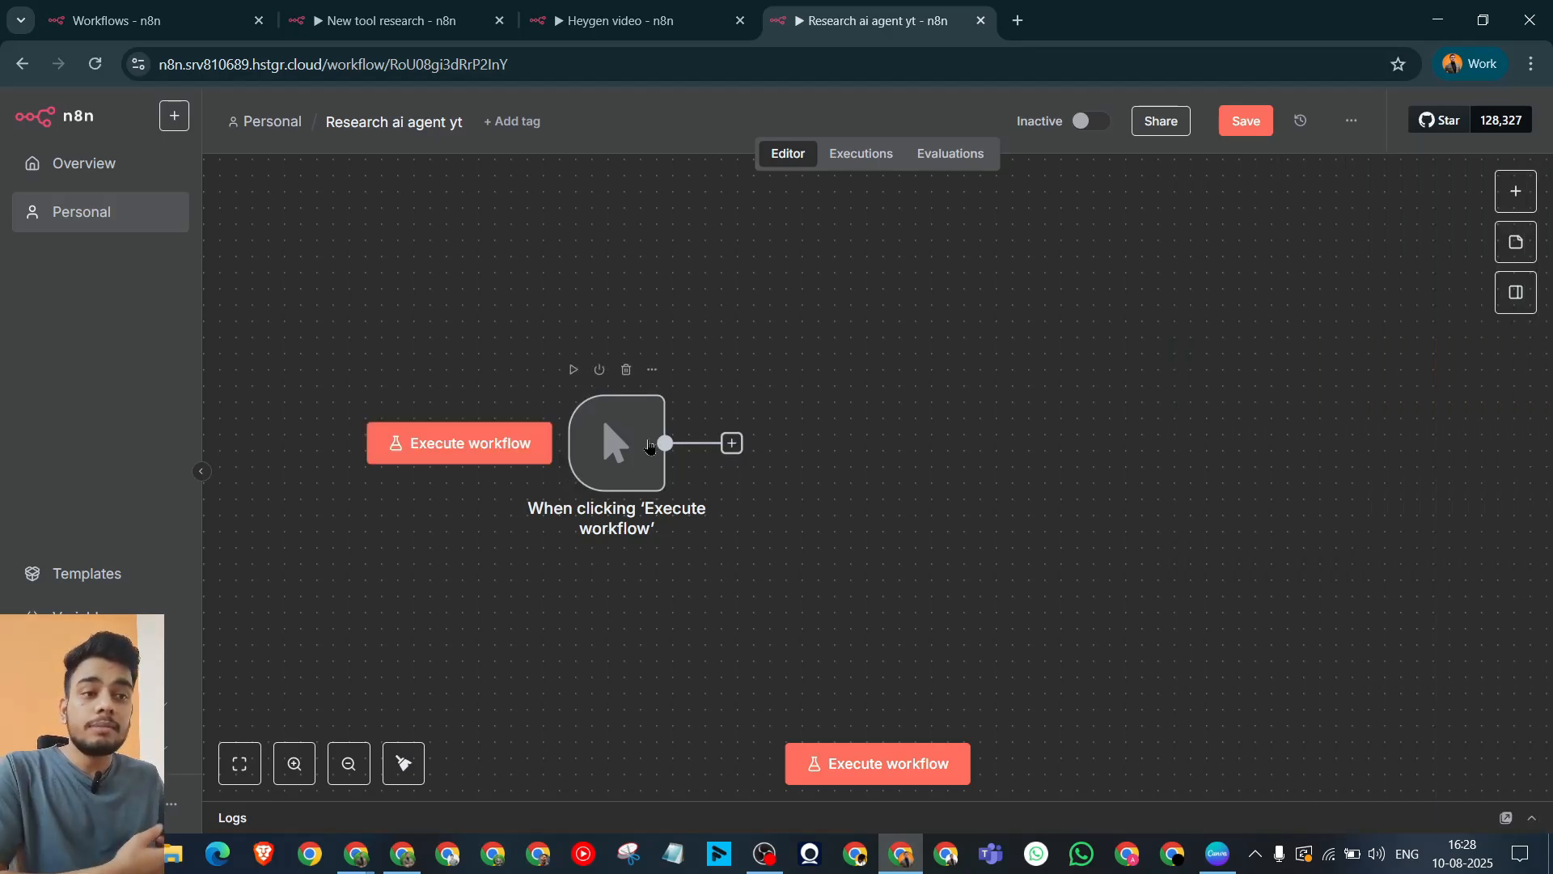
Step: Add an AI Agent node after the manual trigger and delete the chat message trigger inserted between them
left_click(633, 396)
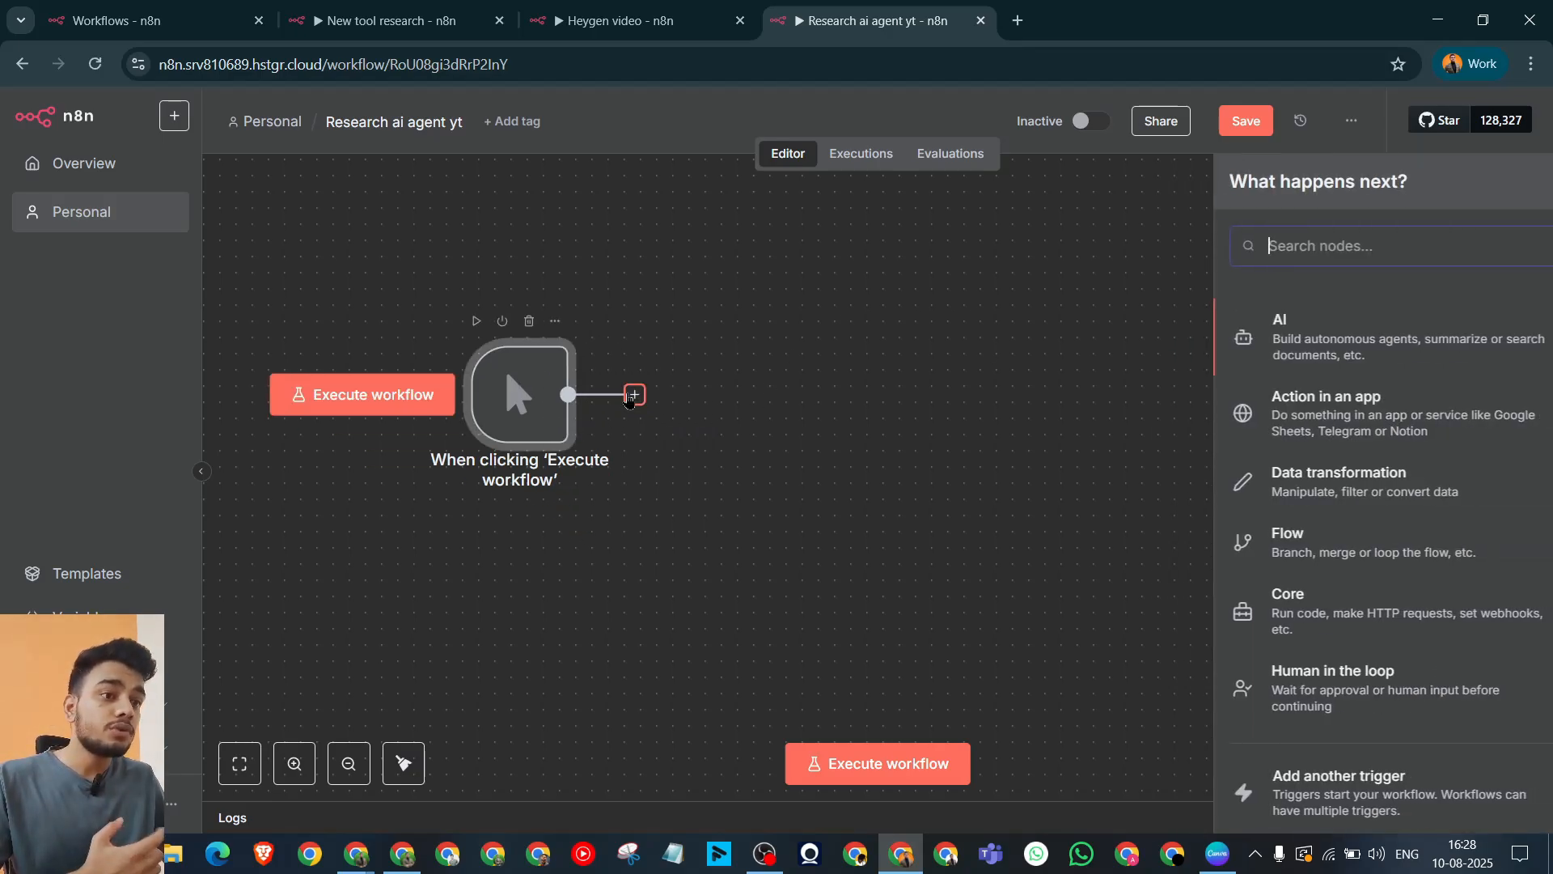
left_click(1277, 360)
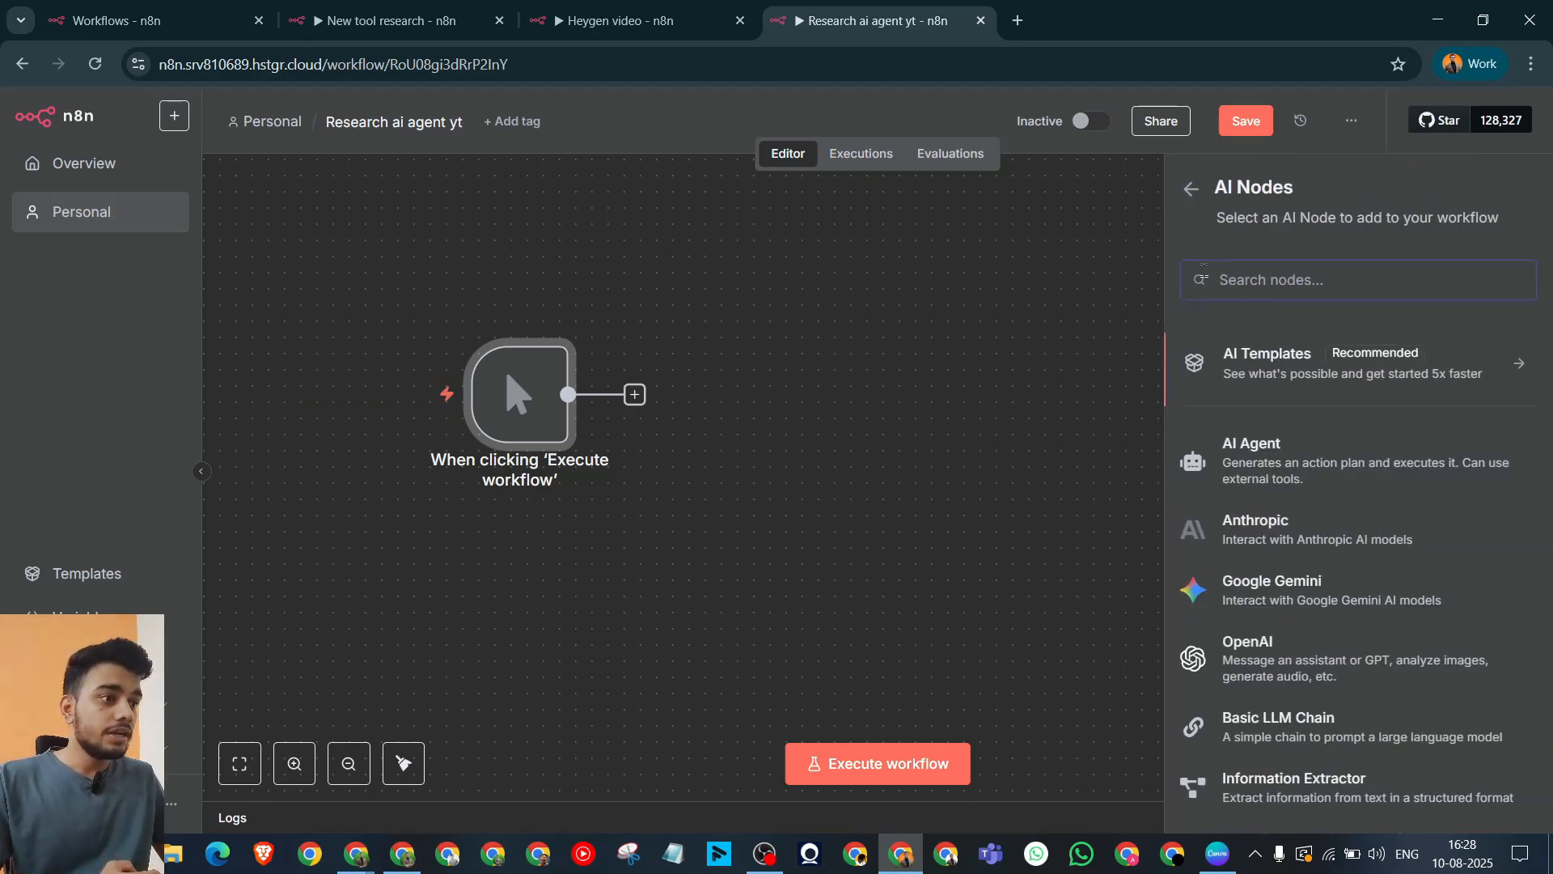
left_click(1193, 193)
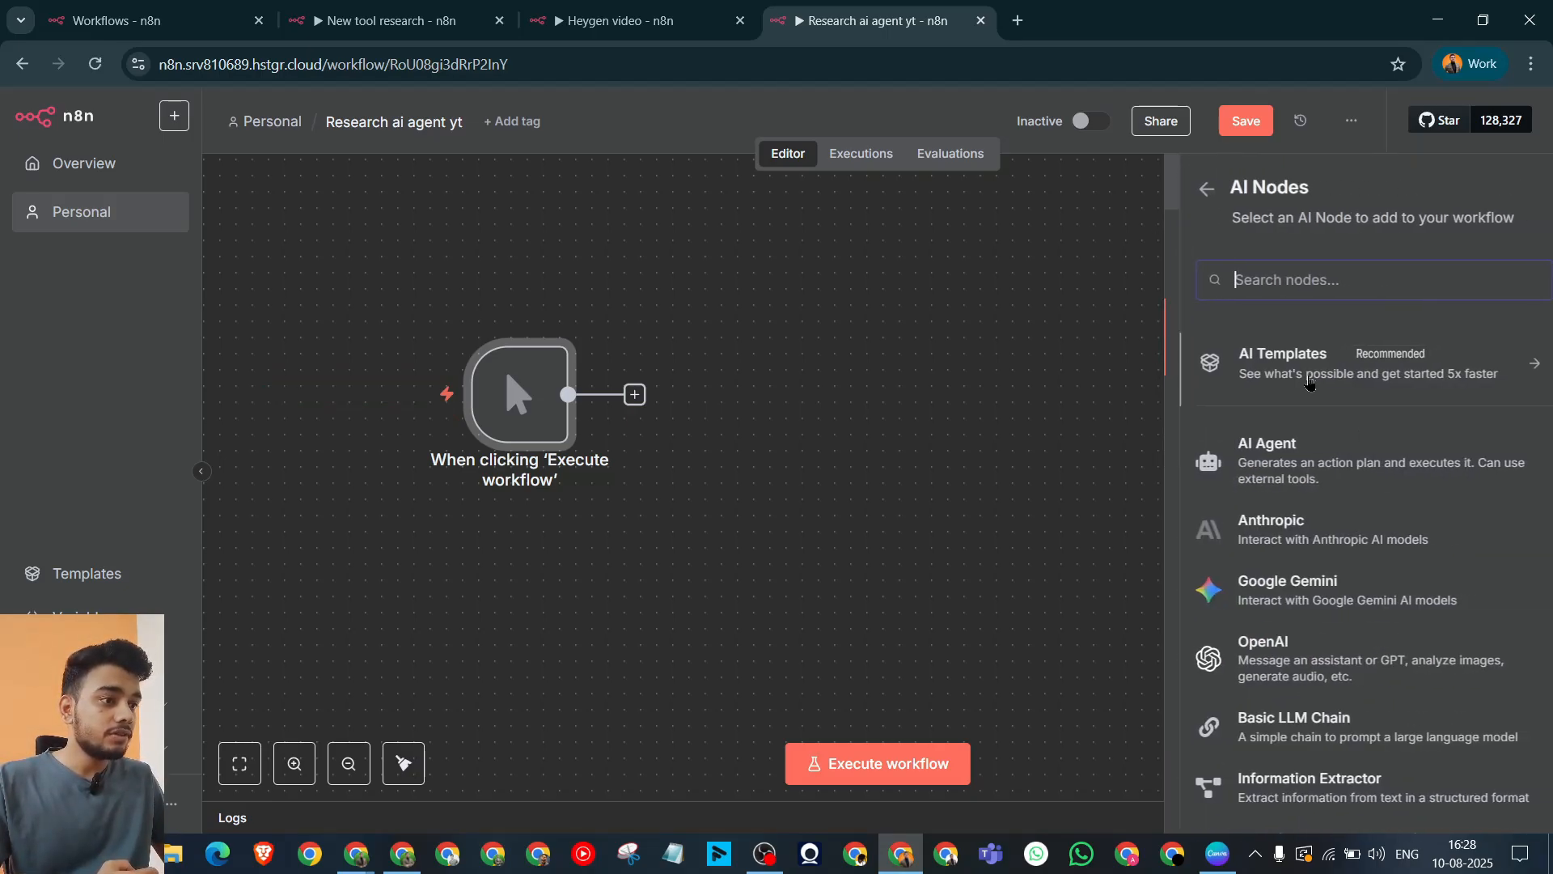
left_click(1291, 347)
left_click(1312, 469)
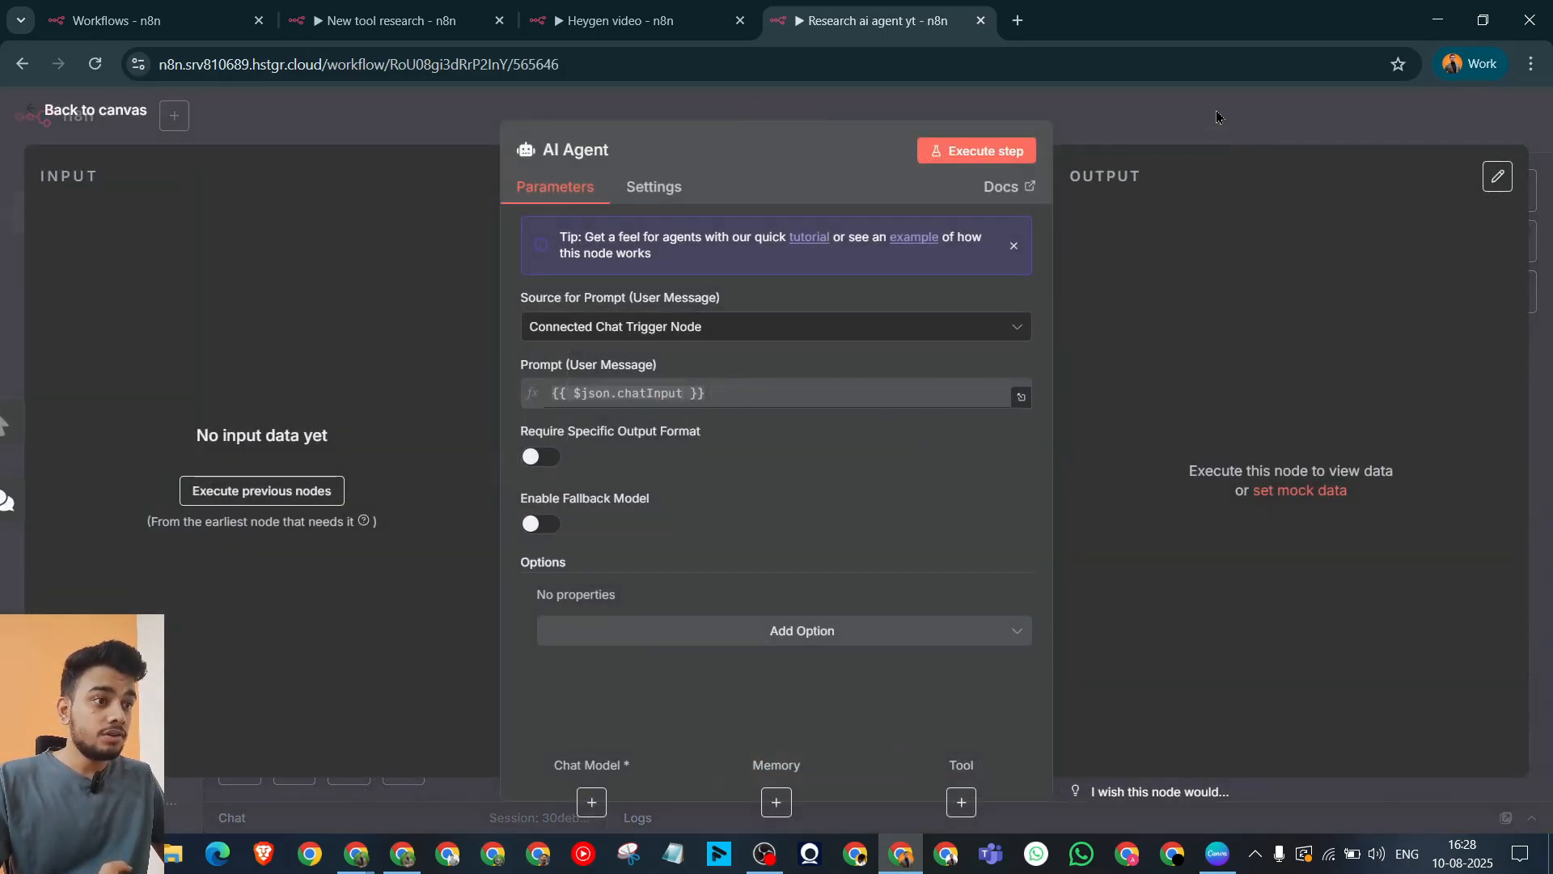
key("Escape")
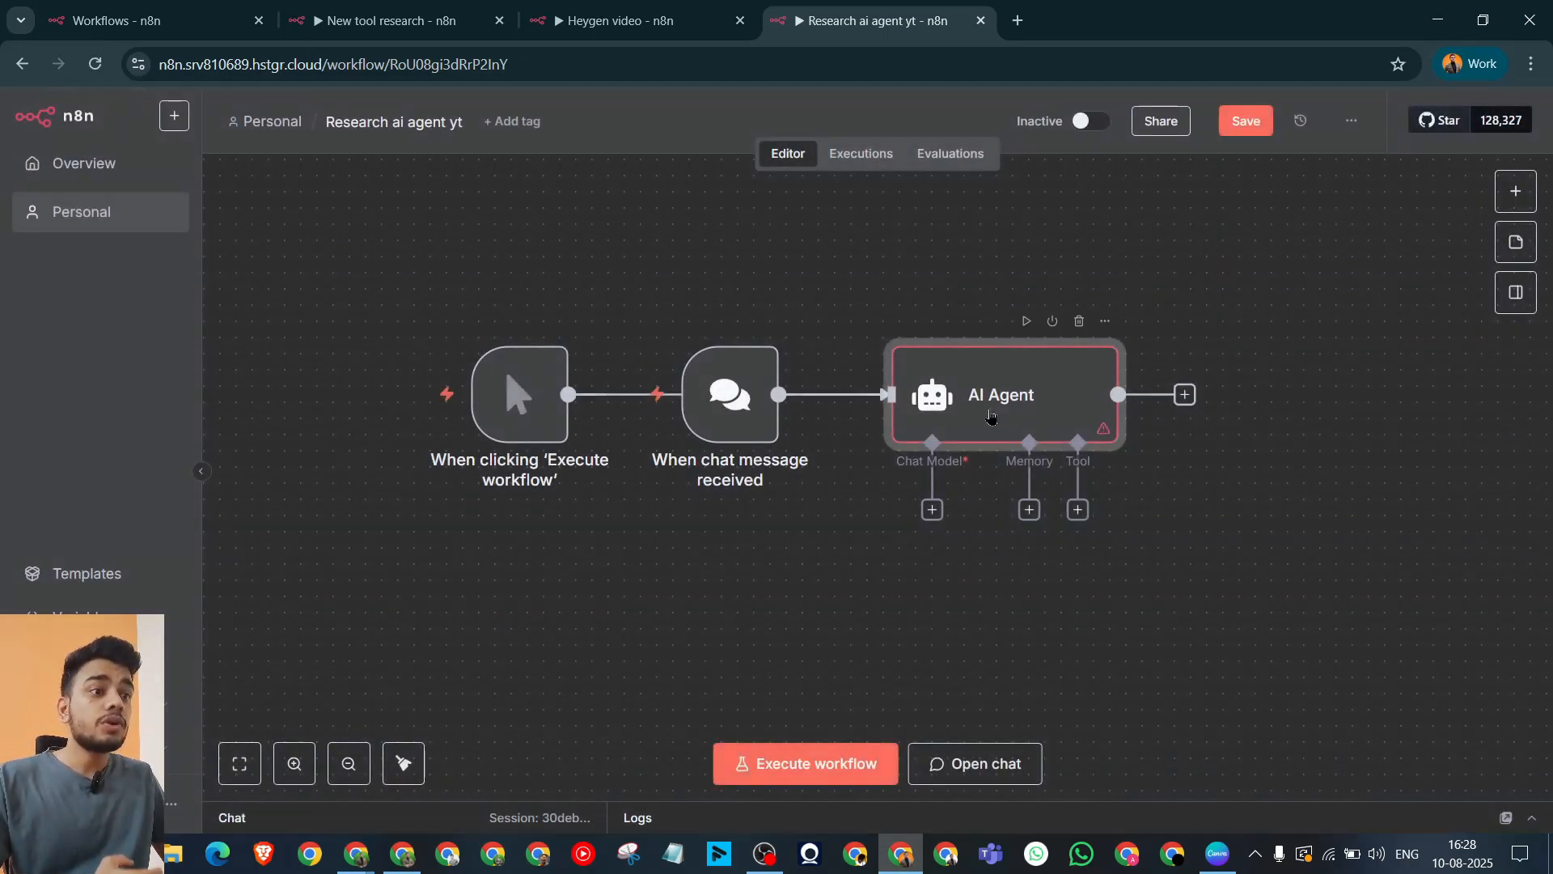
left_click(749, 360)
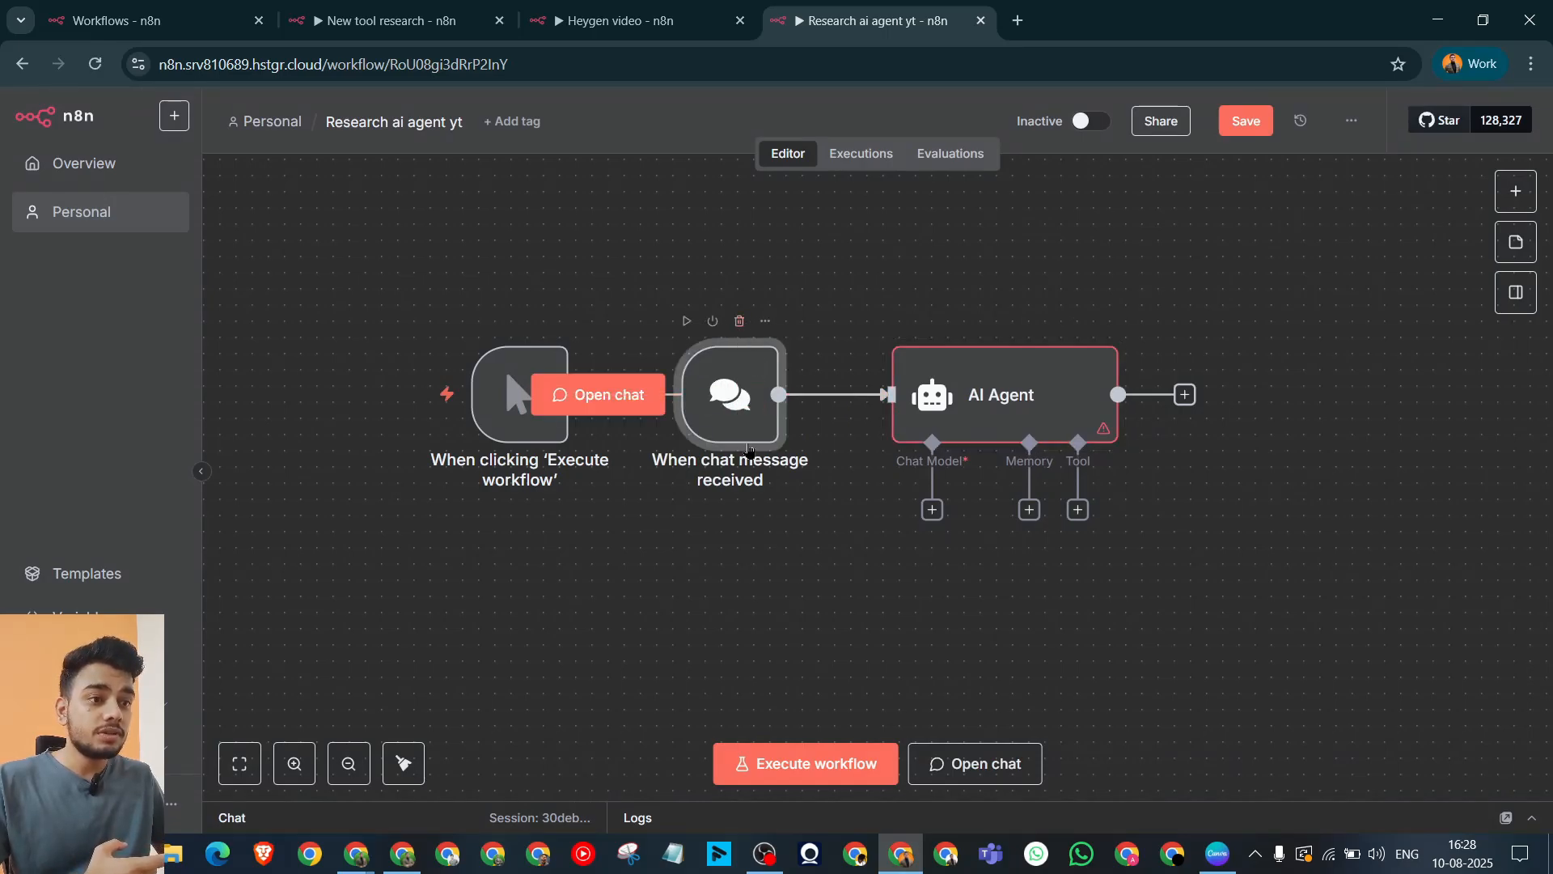
left_click(739, 320)
Step: Attach an OpenAI Chat Model to the AI Agent as its chat model
left_click(811, 517)
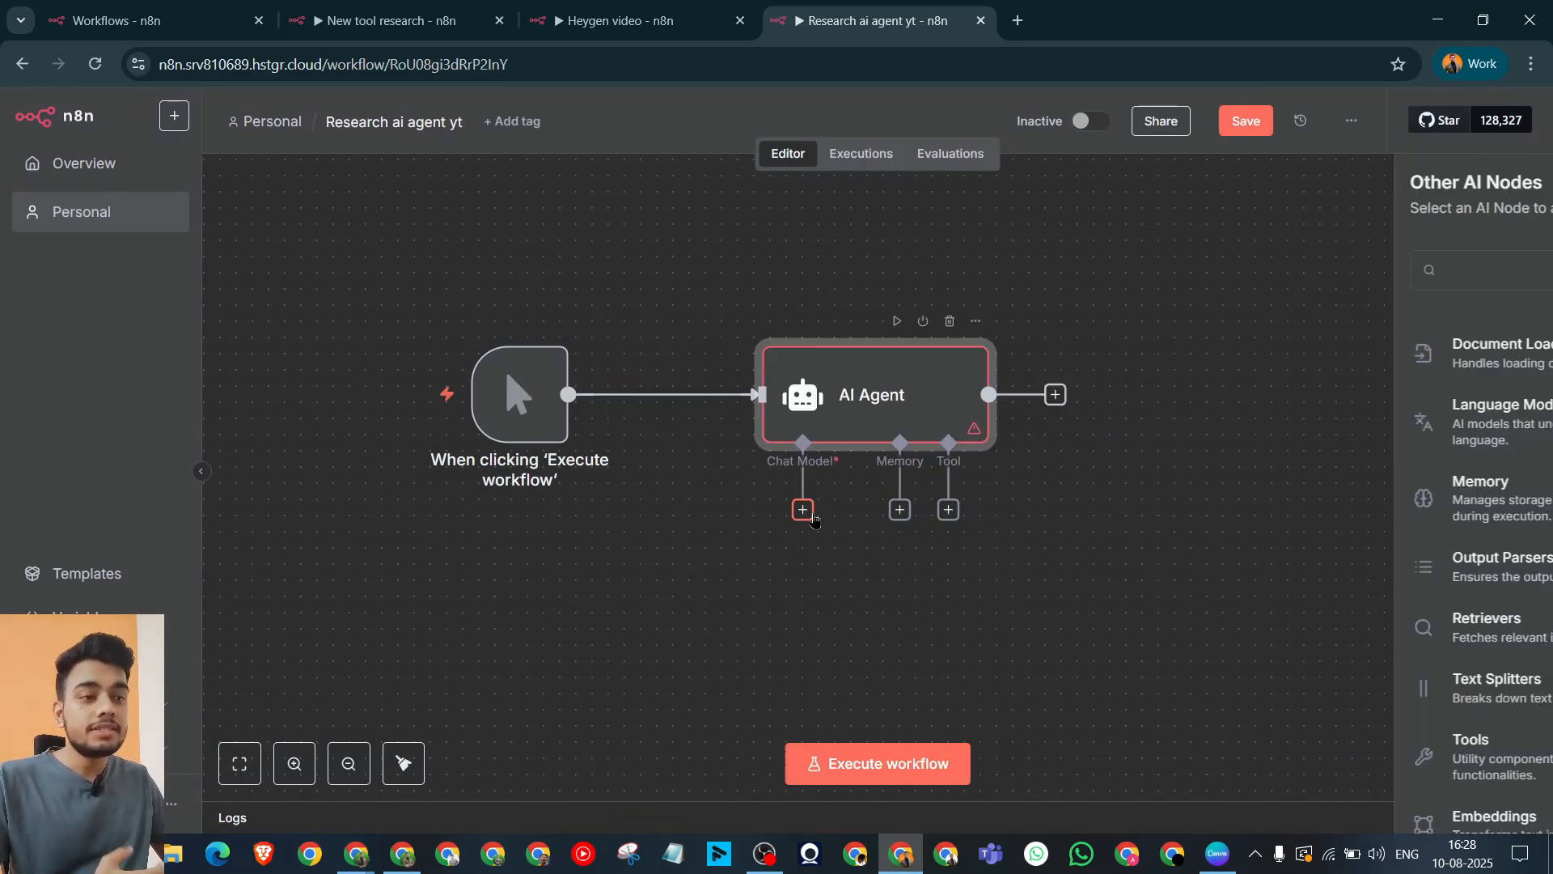
scroll(1359, 477, "down", 5)
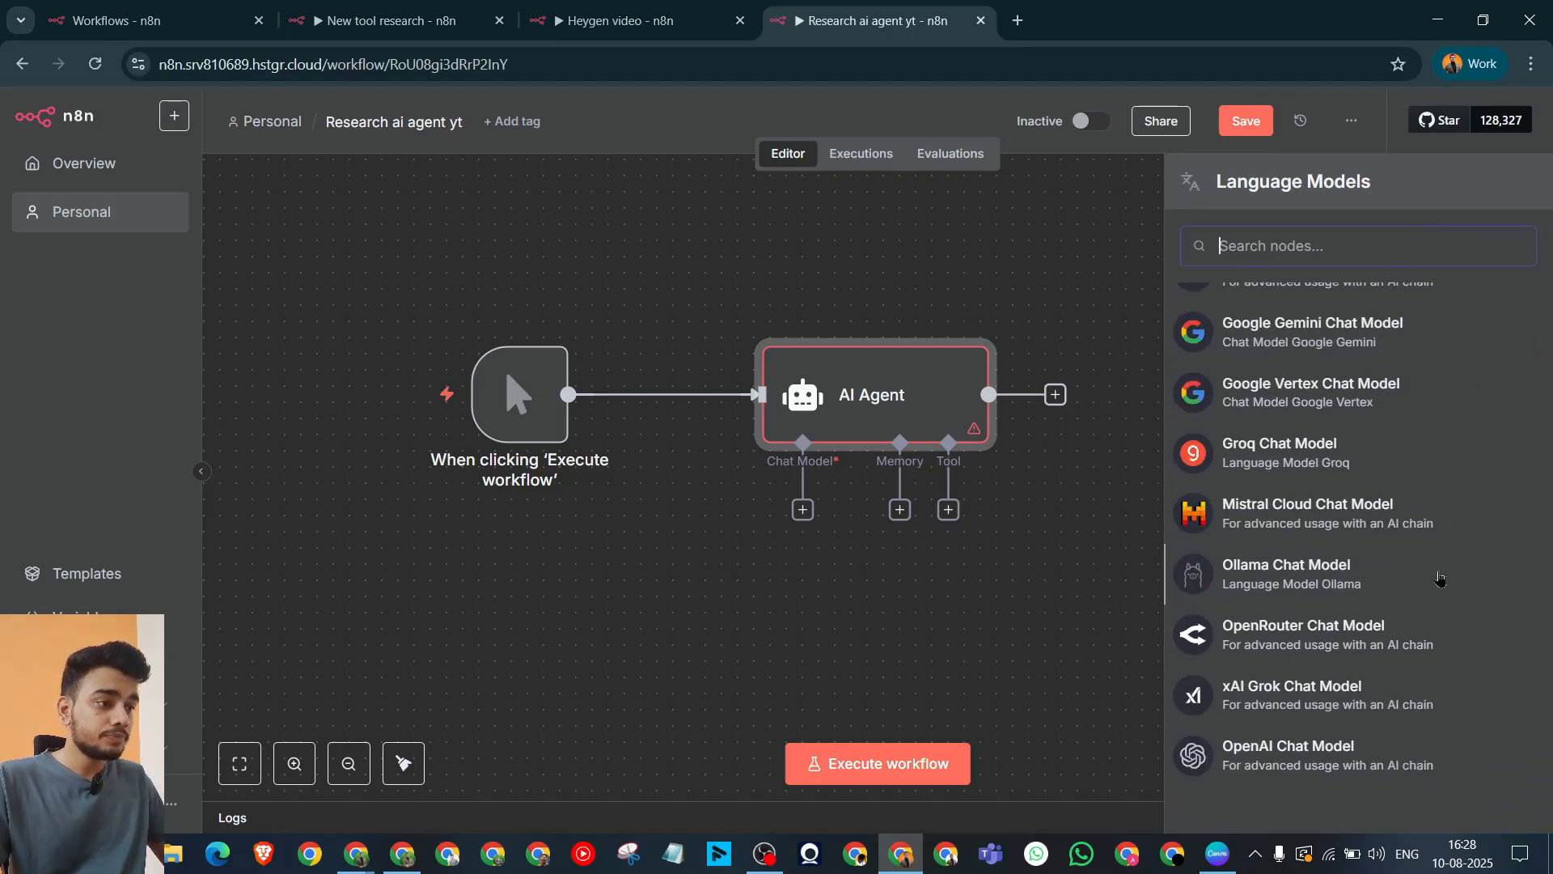
scroll(1351, 461, "up", 5)
scroll(1342, 449, "down", 5)
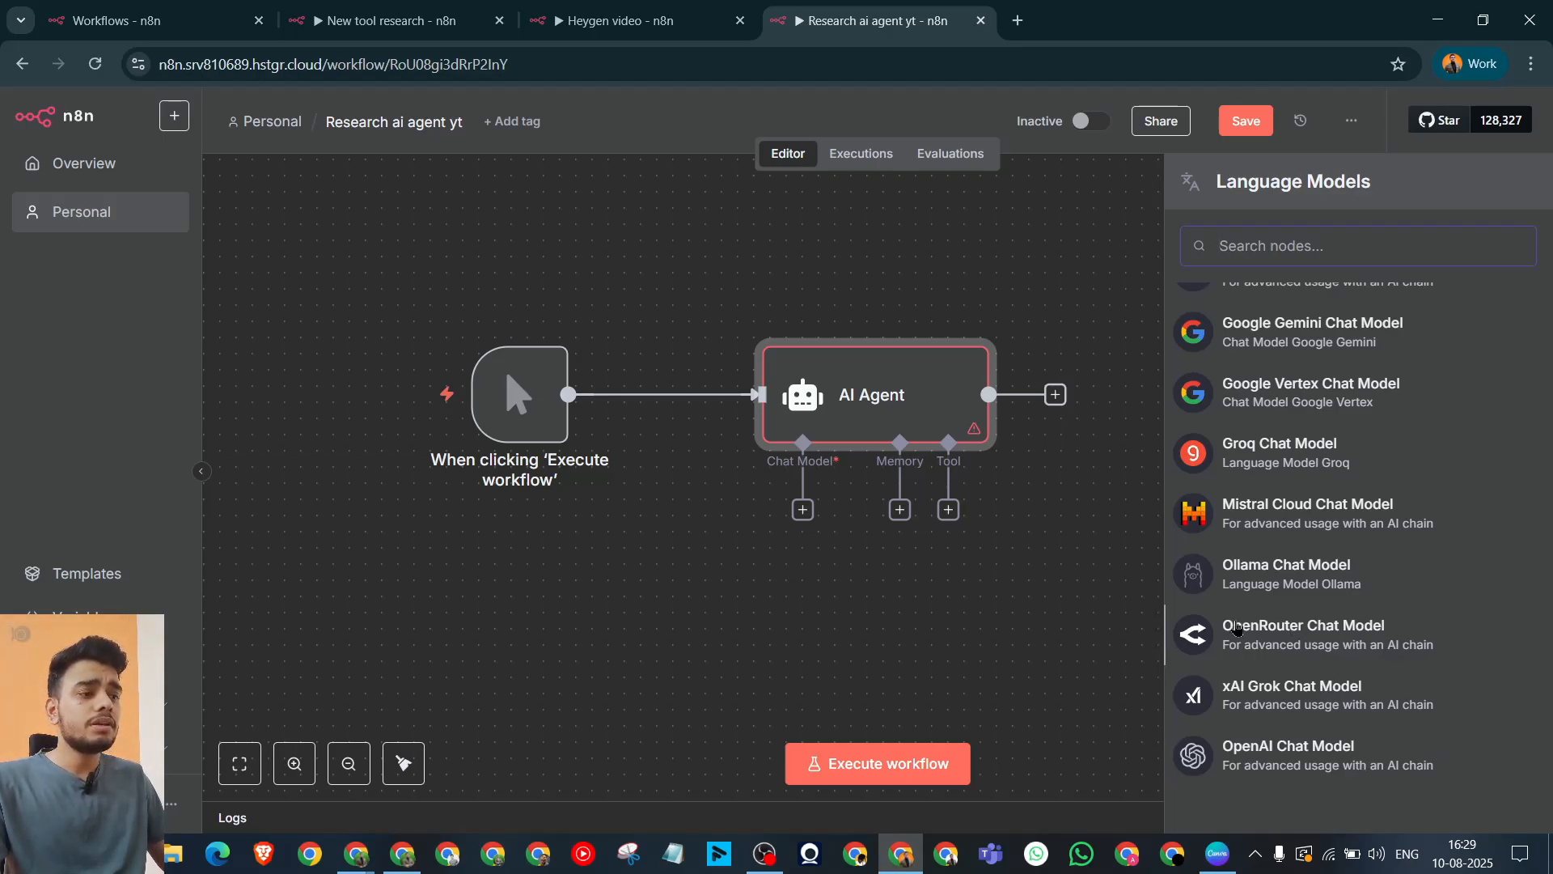
left_click(1301, 764)
key("Escape")
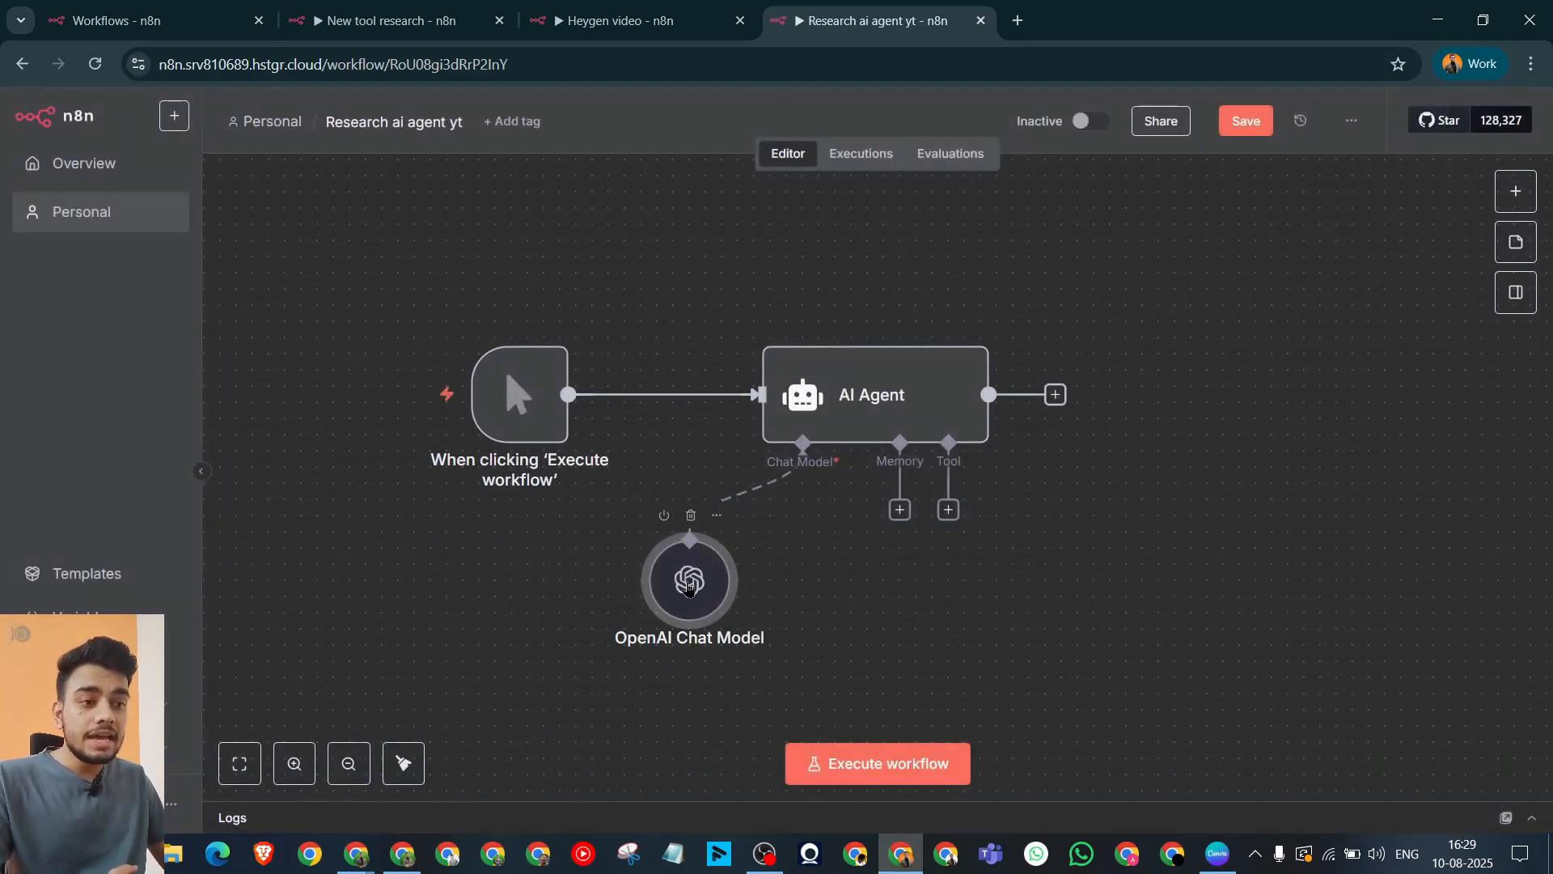
Step: Start a new OpenAI credential from the OpenAI Chat Model node and fill in its API key field
double_click(688, 584)
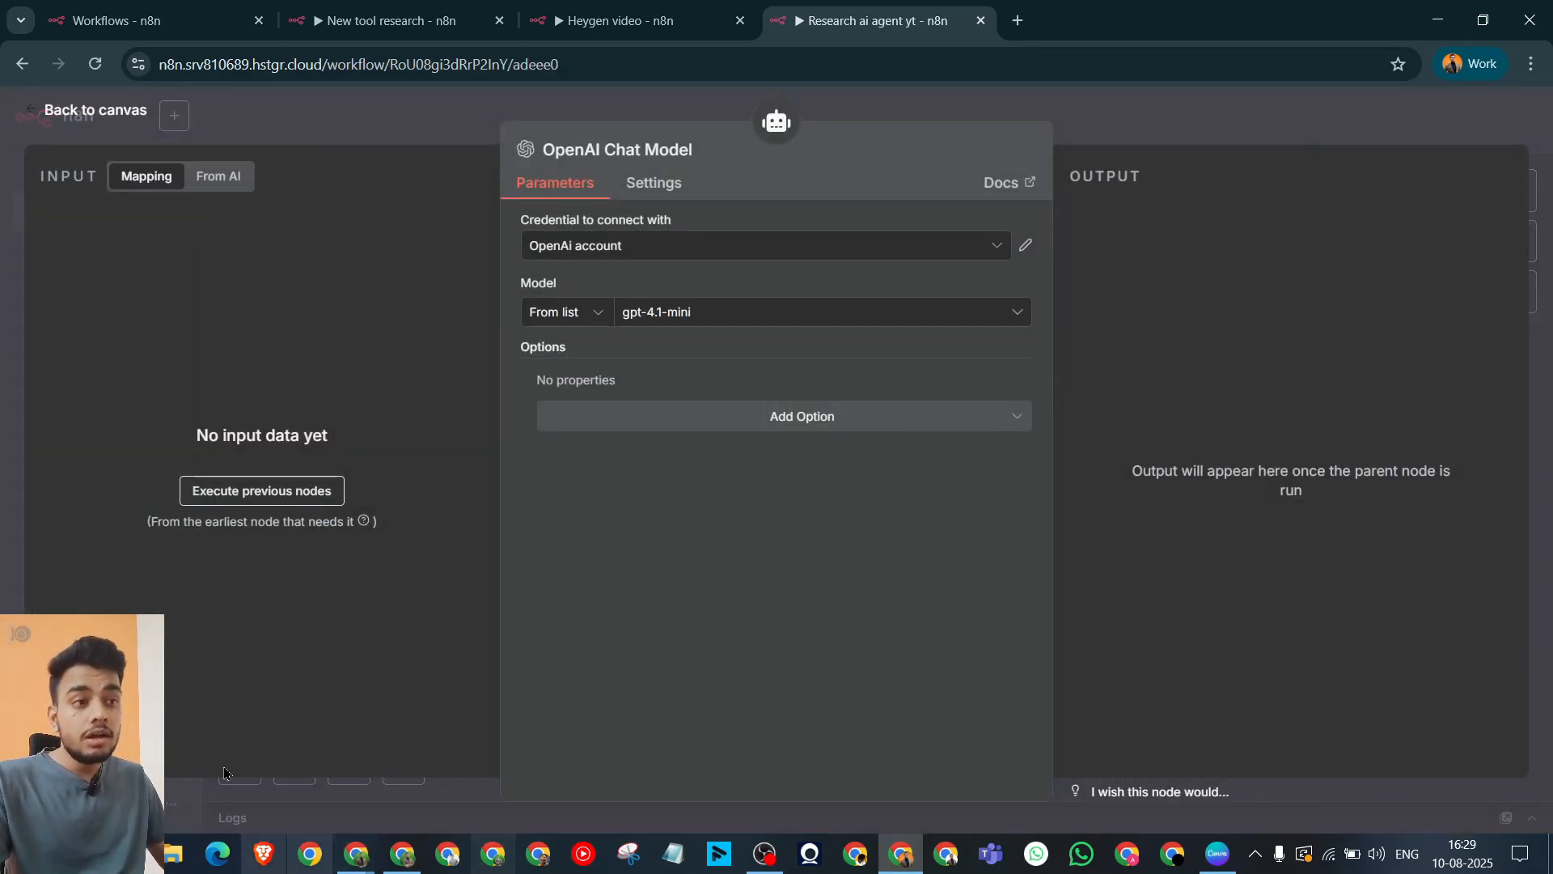
left_click(762, 259)
left_click(760, 260)
left_click(761, 260)
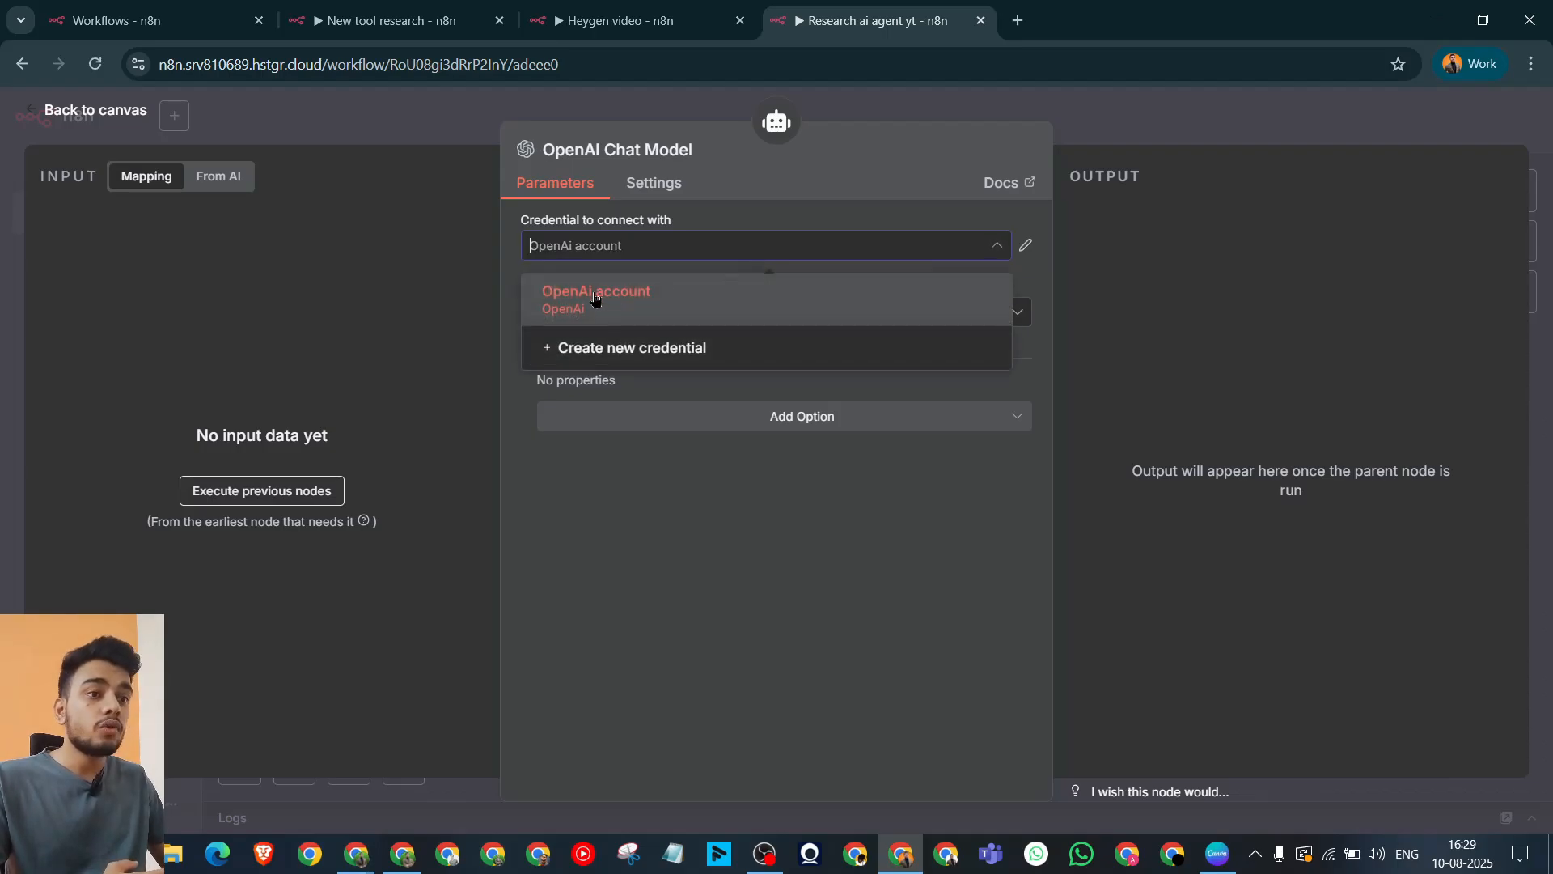
left_click(650, 355)
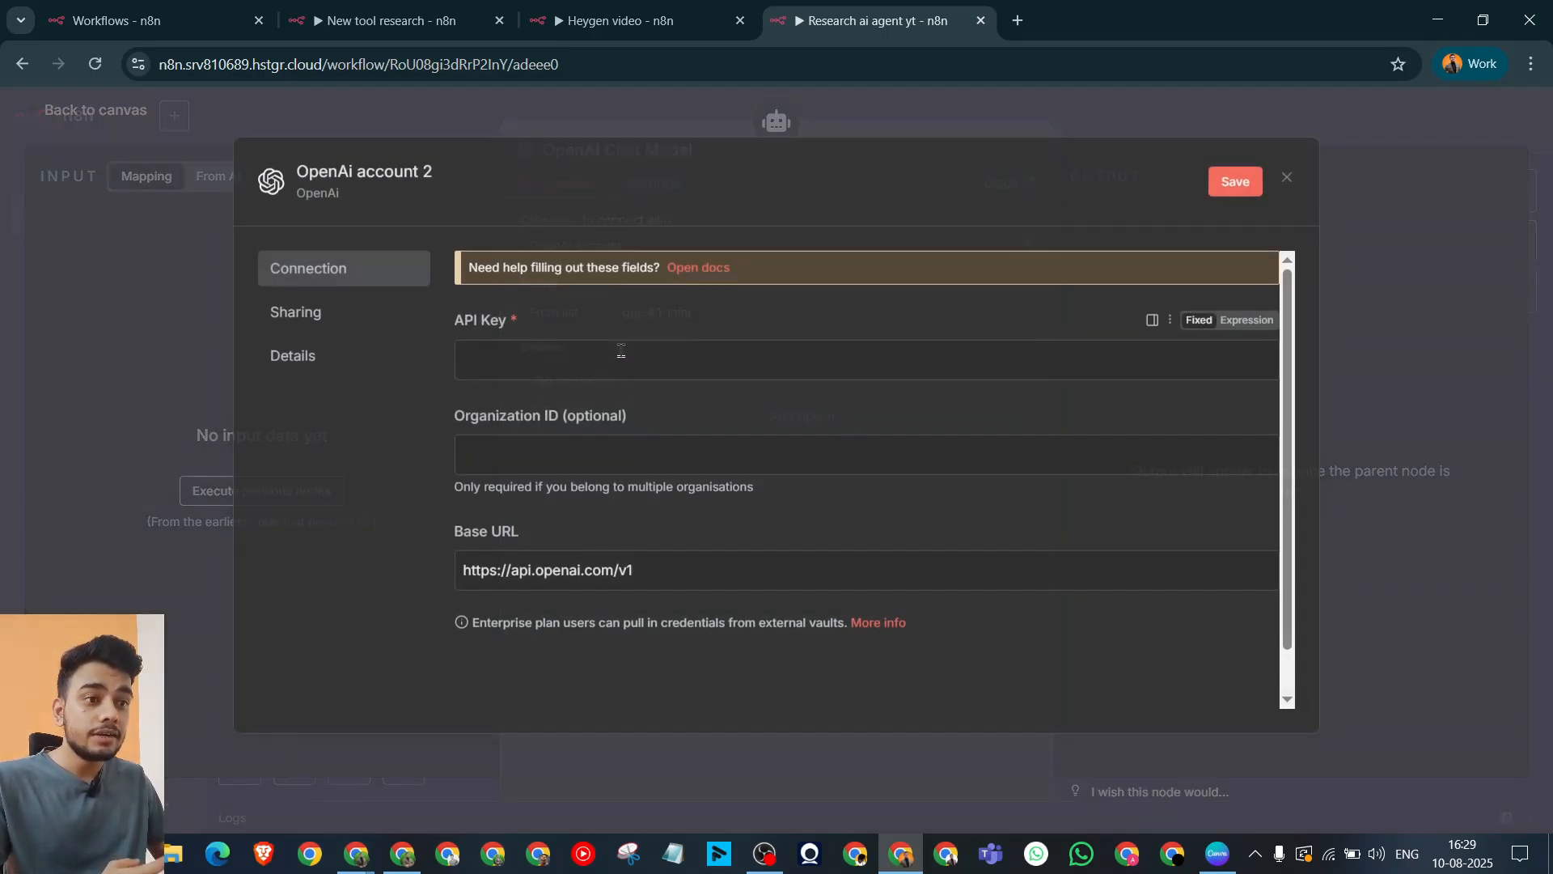
left_click(579, 362)
key("ctrl+v")
left_click_drag(607, 363, 490, 368)
left_click(771, 326)
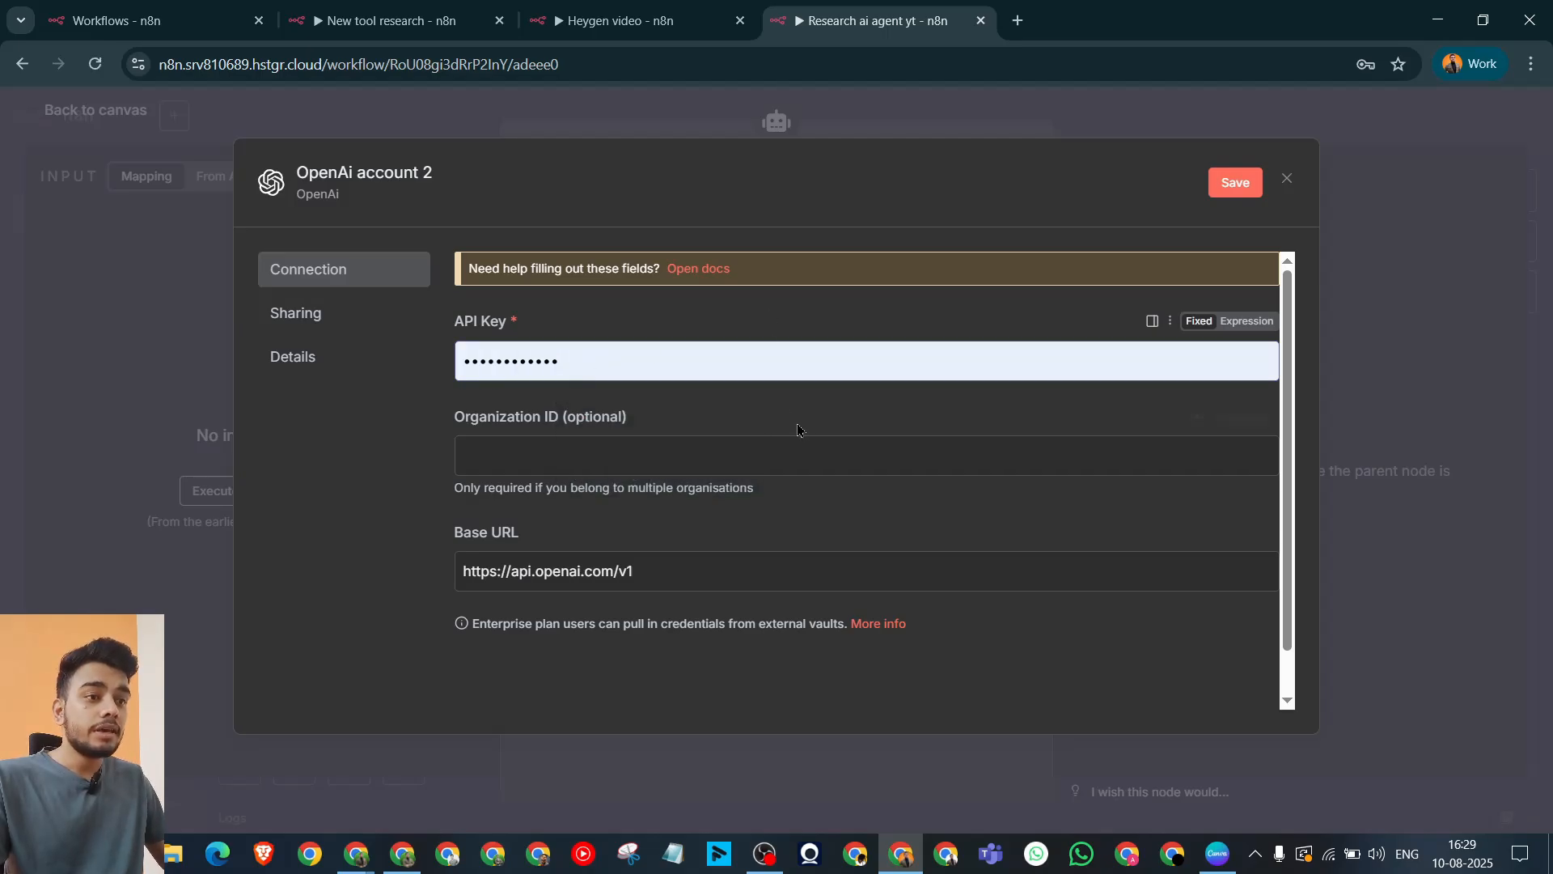
Step: Open the OpenAI platform in a new browser tab and view the organization's API keys, the project's API keys and the billing overview
left_click(1021, 18)
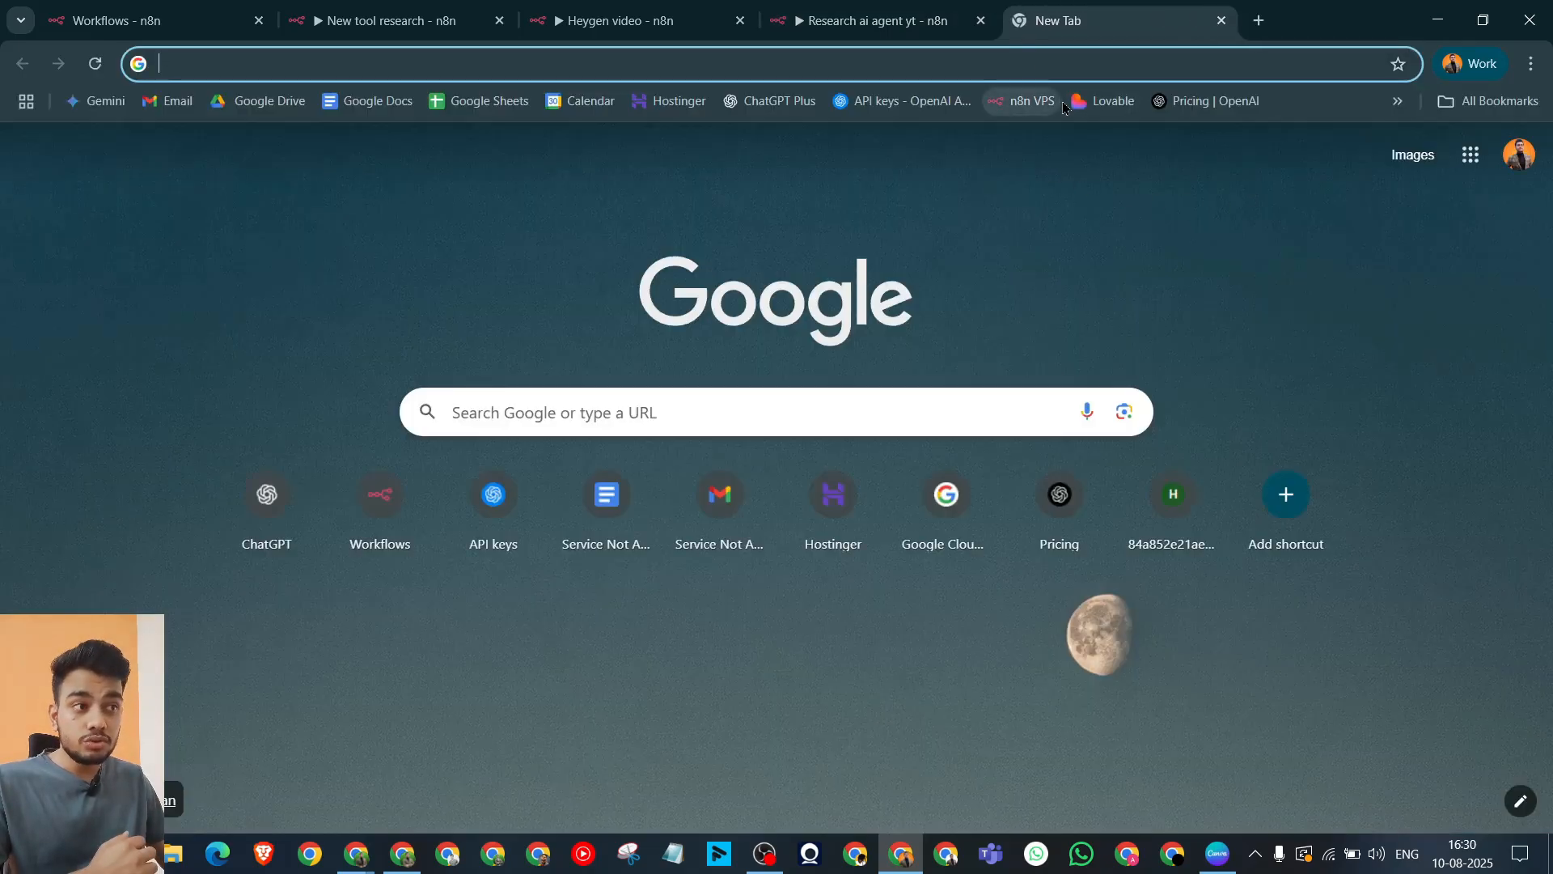
left_click(912, 105)
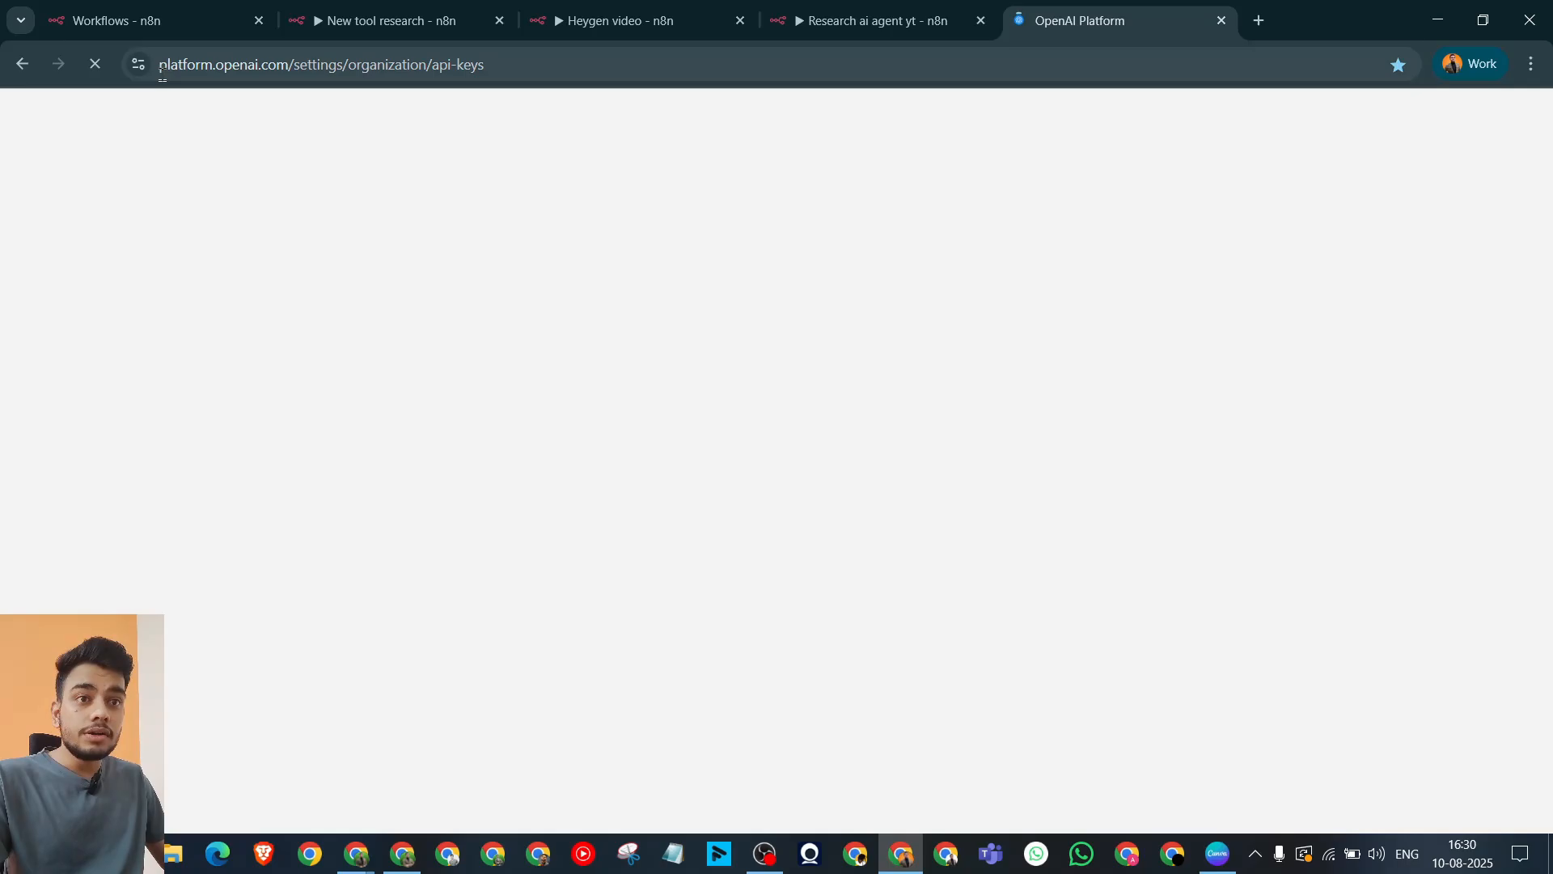
left_click_drag(159, 65, 291, 97)
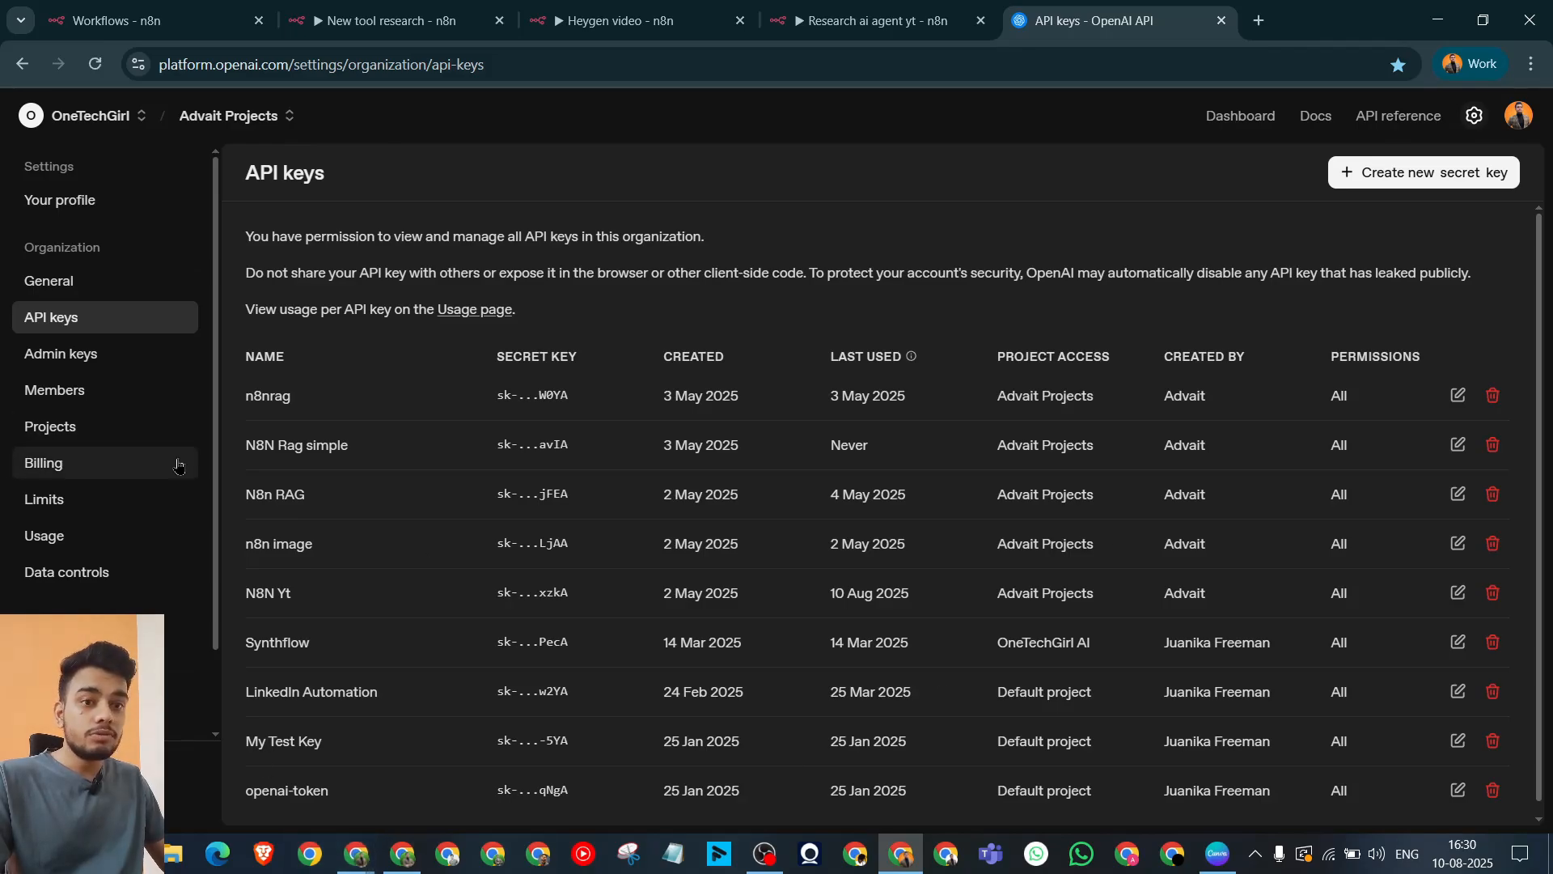
scroll(48, 463, "down", 2)
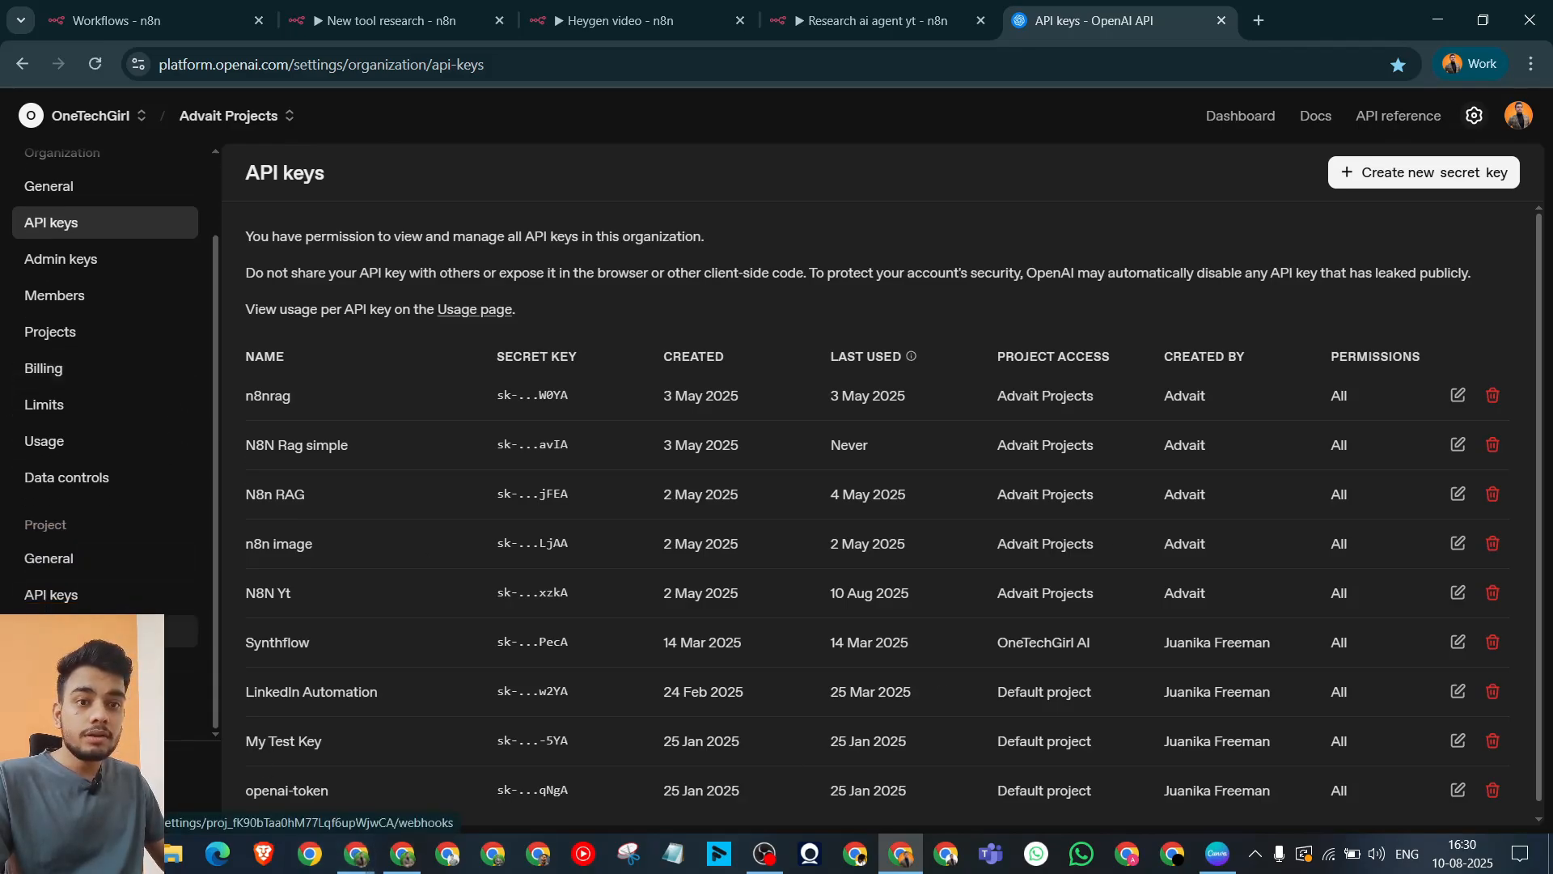
left_click(110, 599)
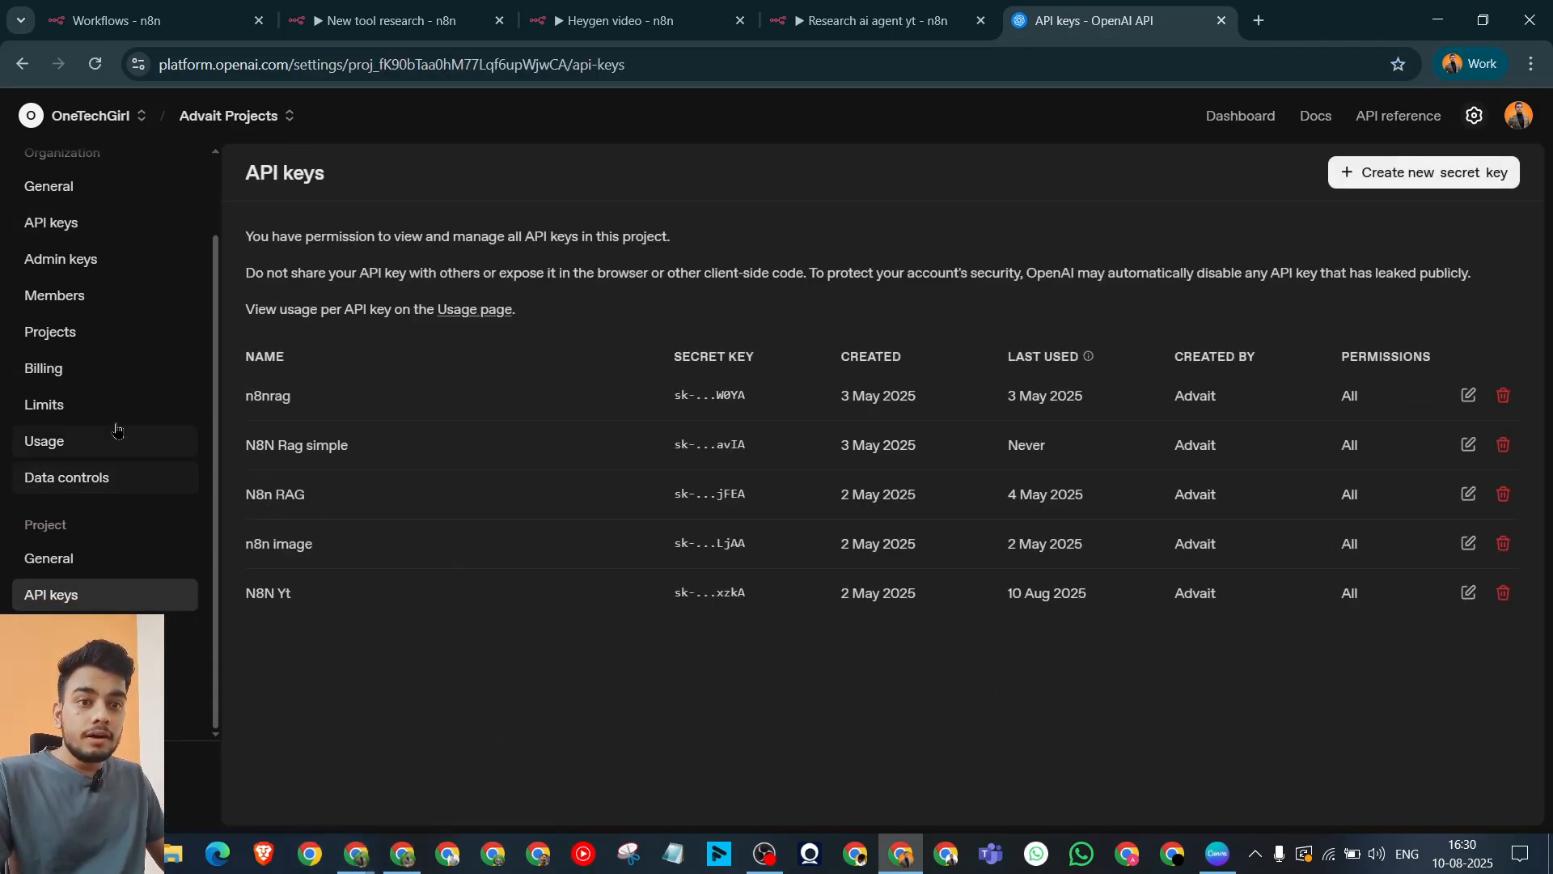
left_click(97, 380)
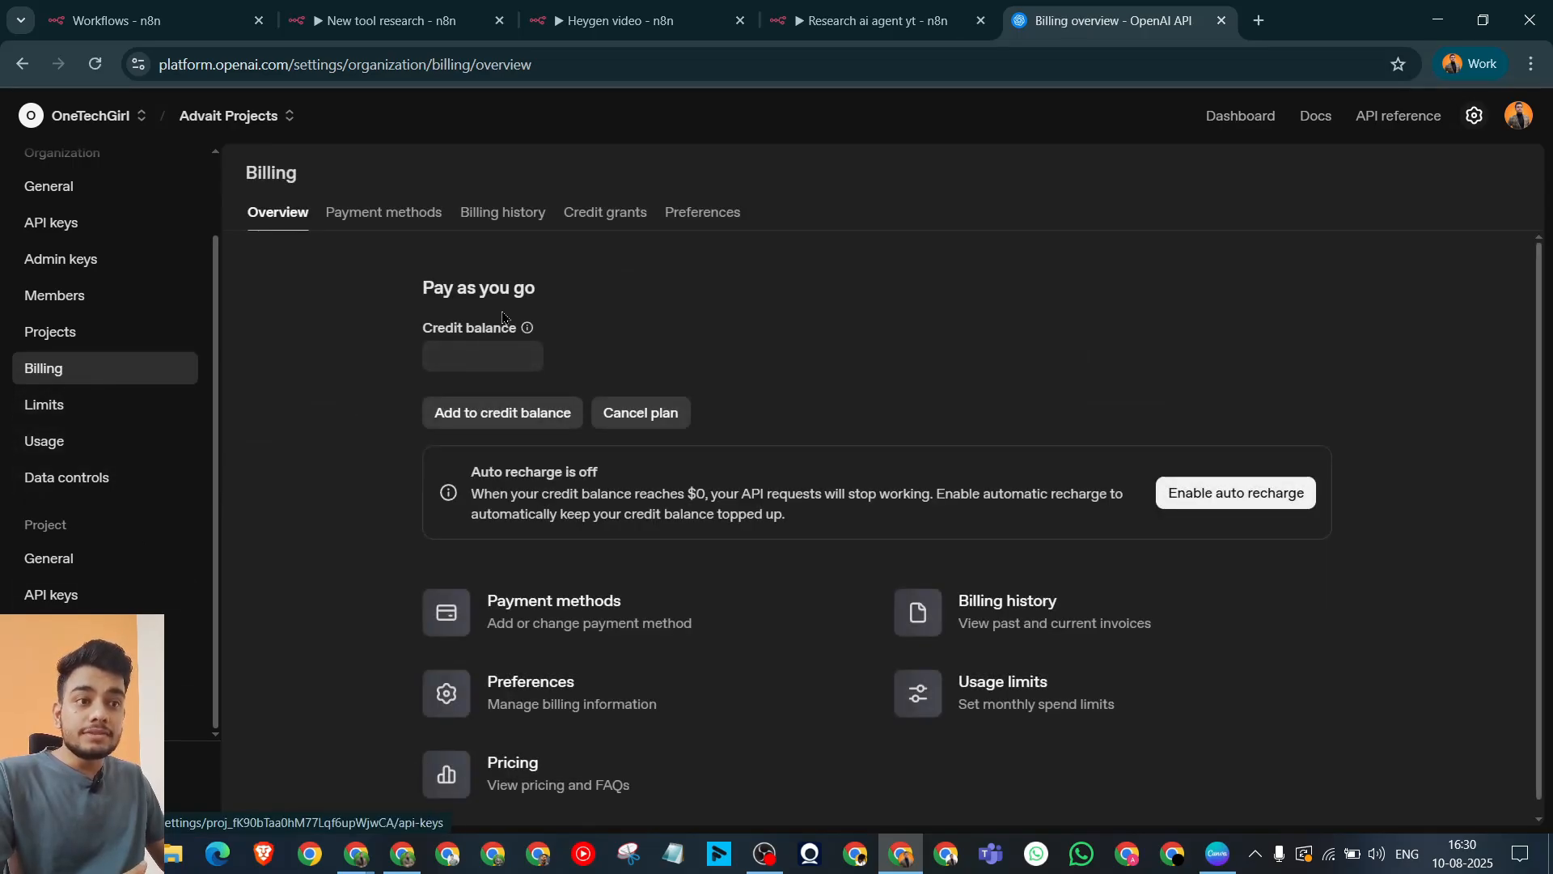
Step: Check the credit balance in the OpenAI billing overview and return to the project's API keys
left_click_drag(518, 331, 407, 331)
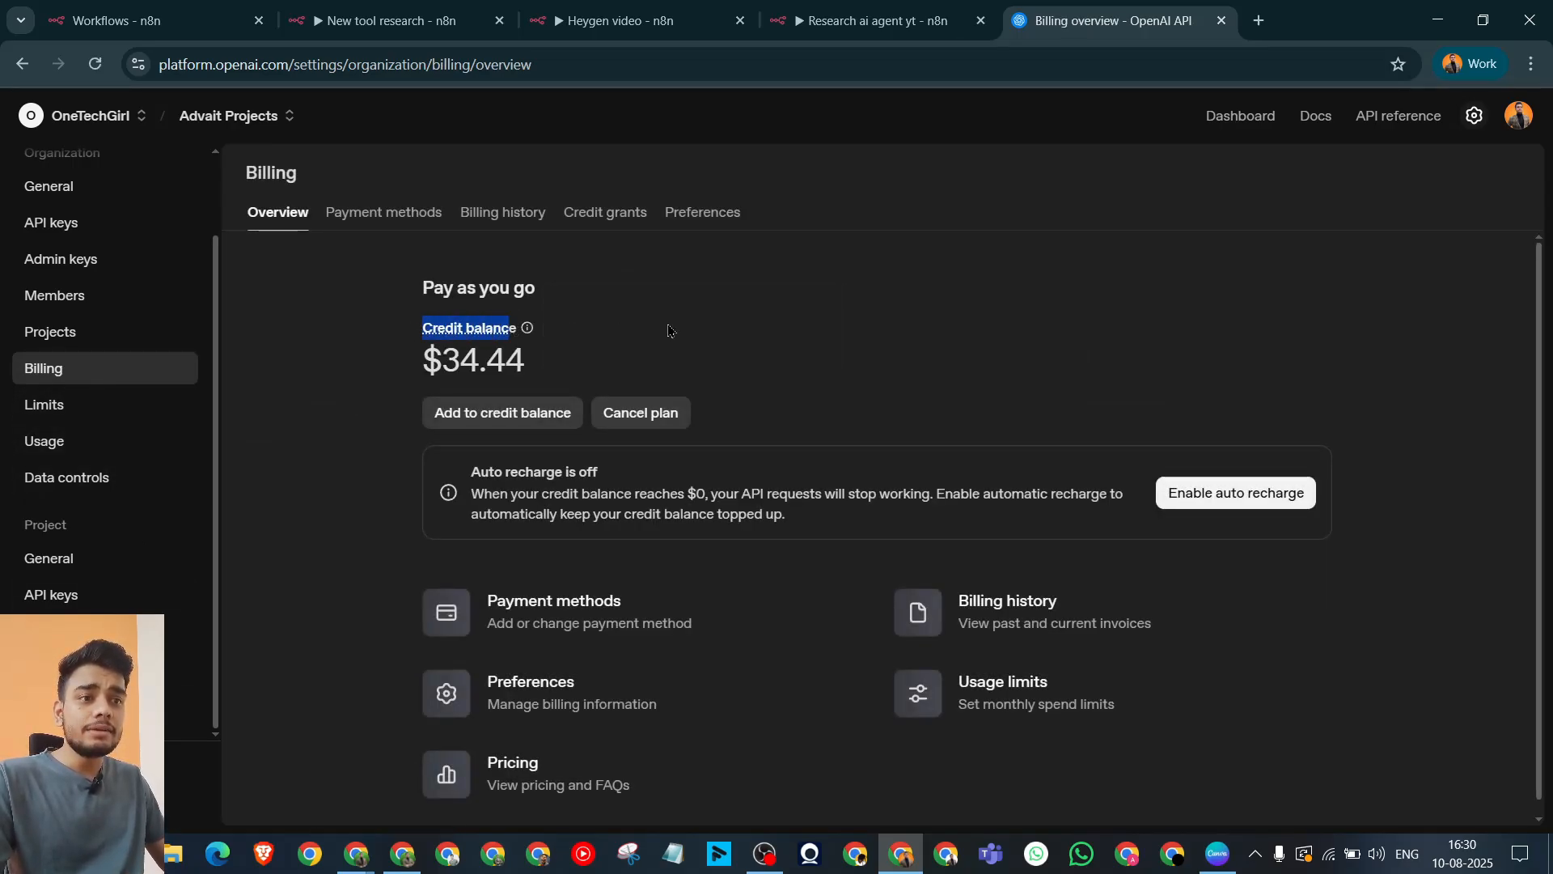
left_click(703, 331)
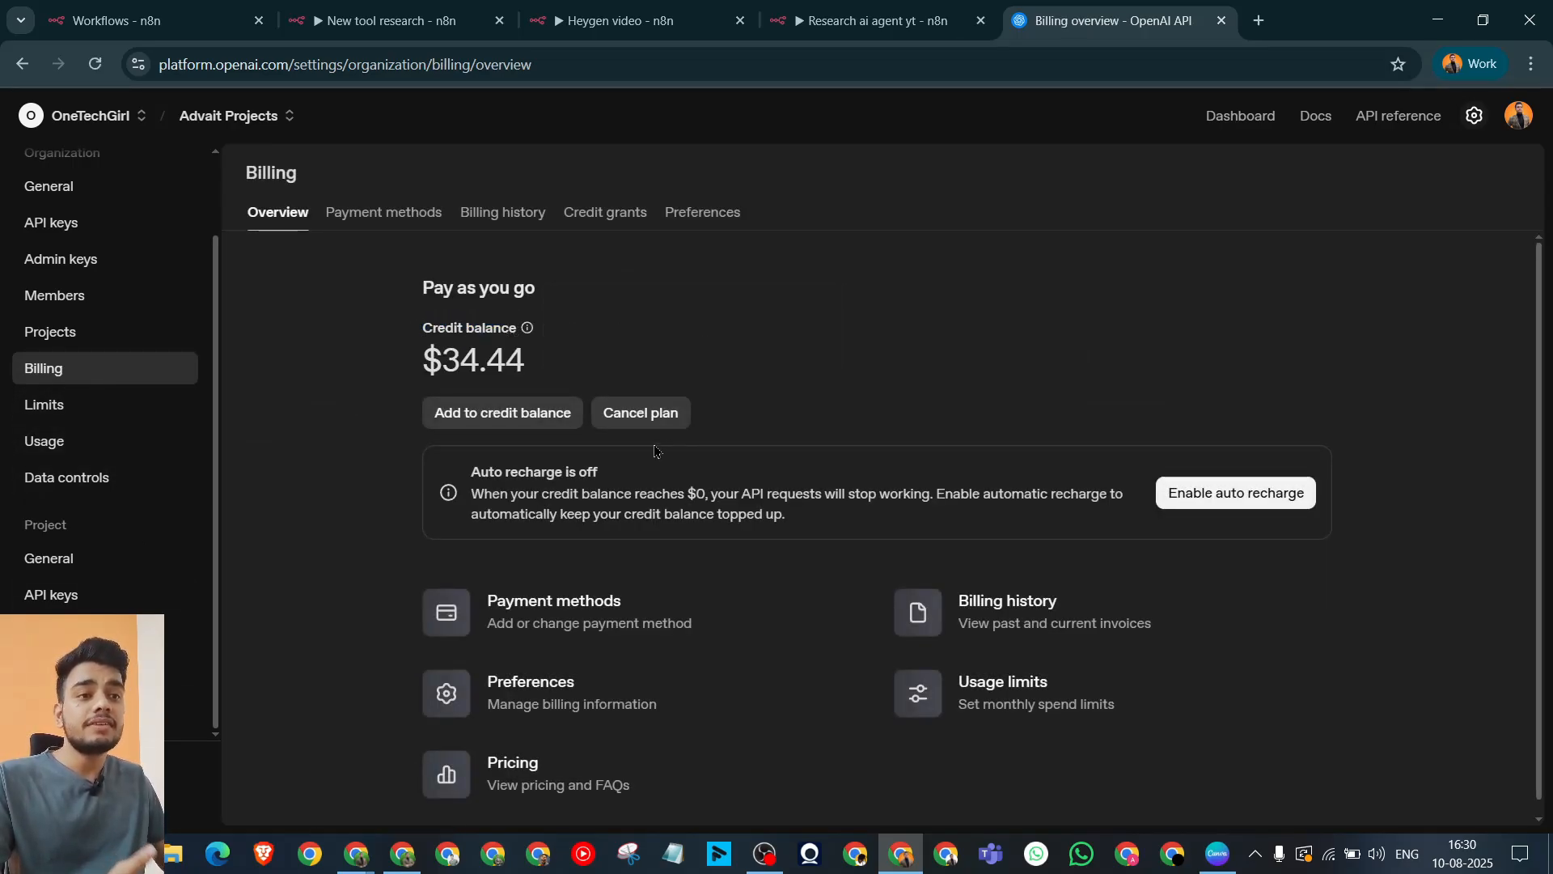
left_click(85, 590)
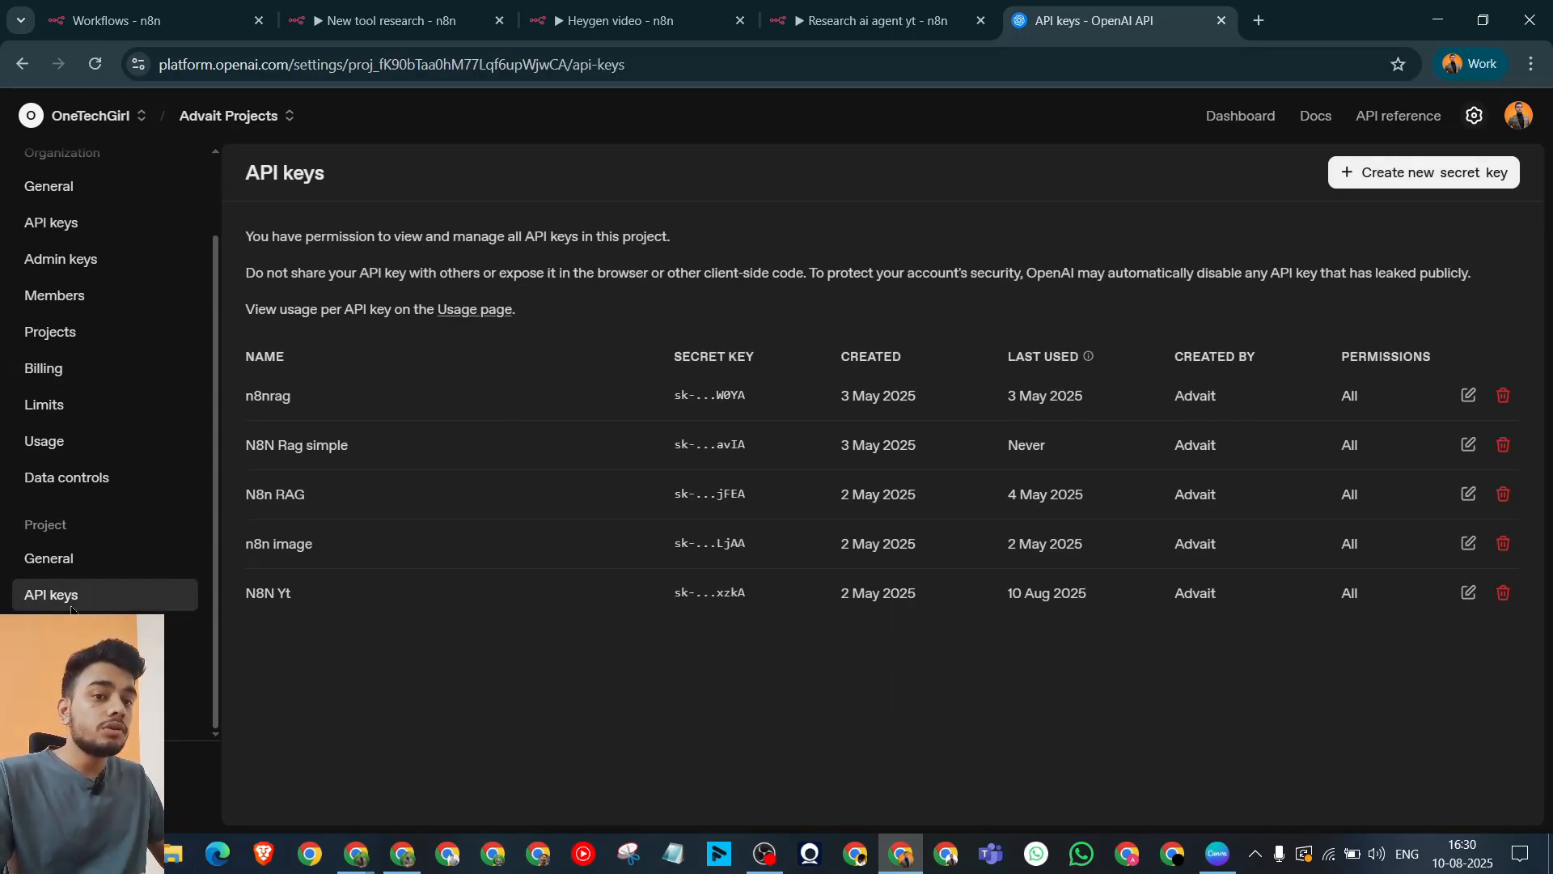
left_click(1441, 178)
type("tr")
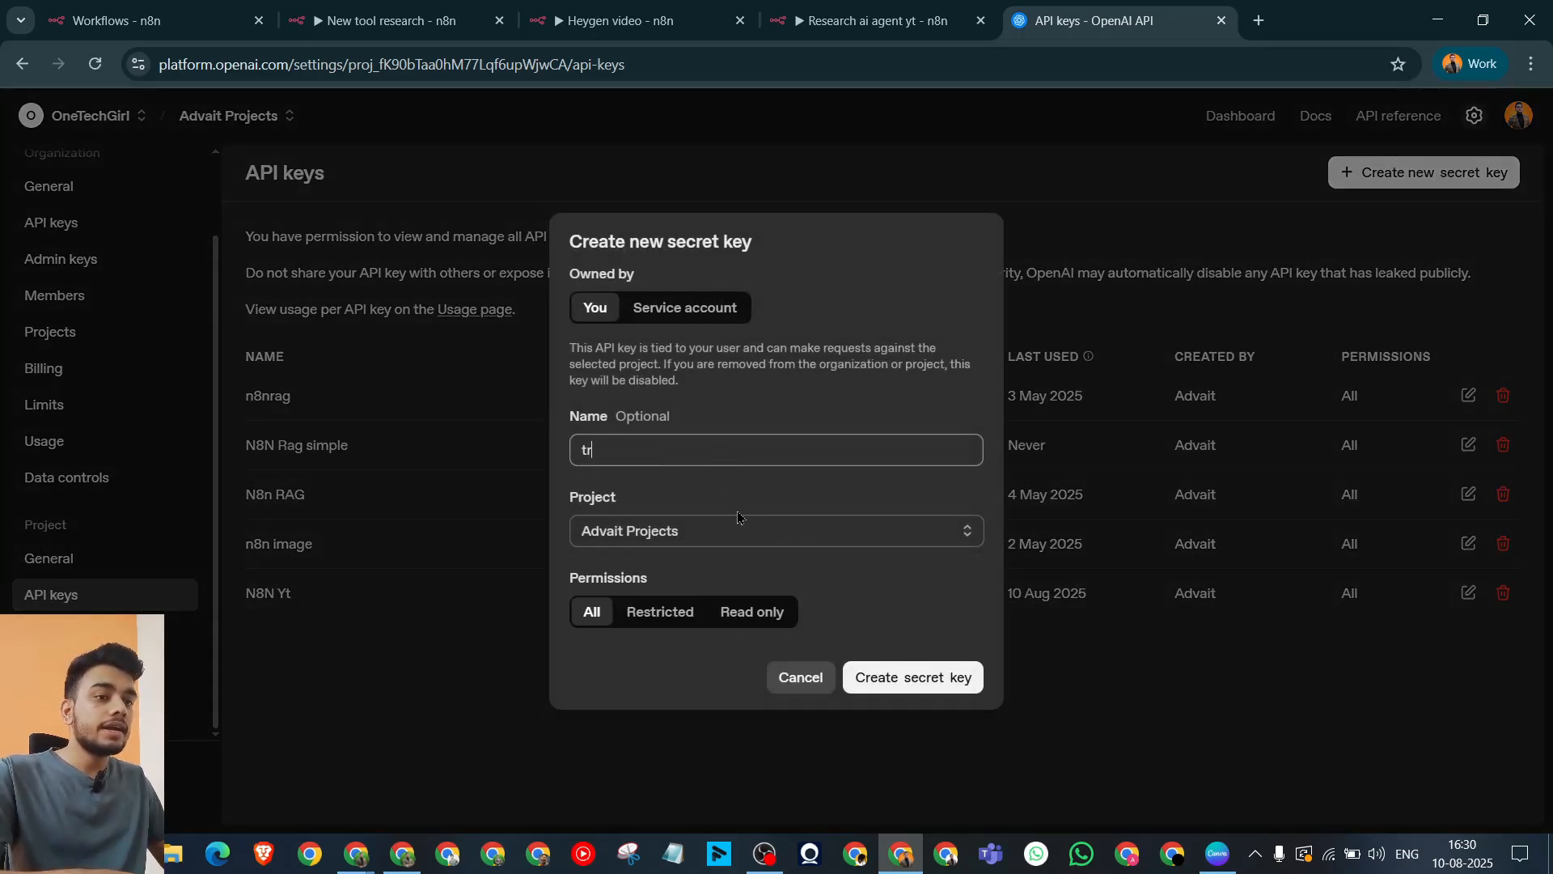
left_click(732, 528)
left_click(740, 523)
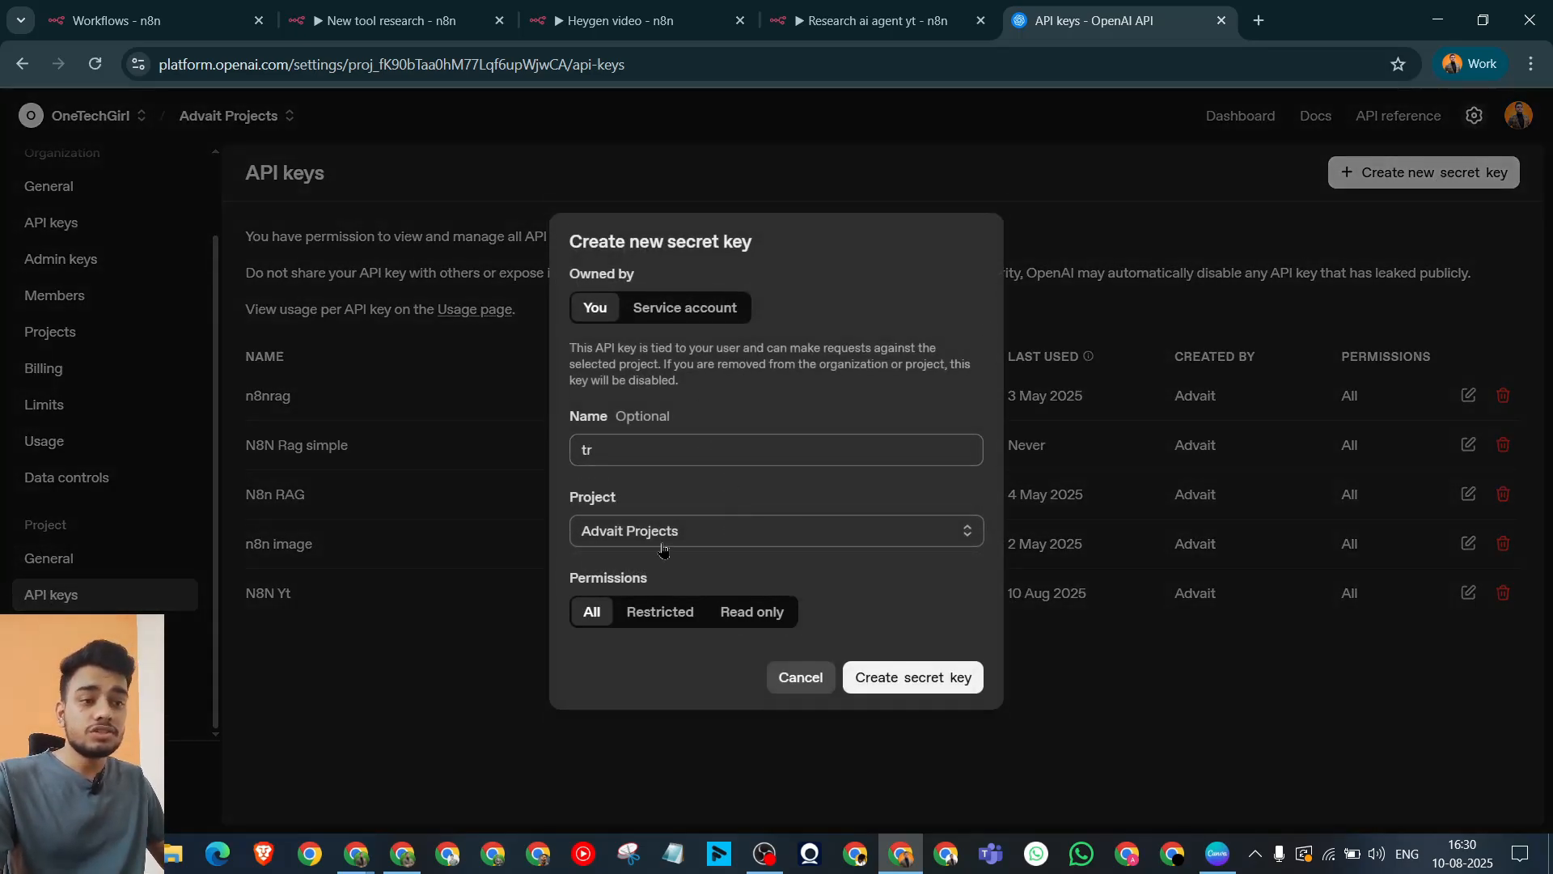
left_click(797, 687)
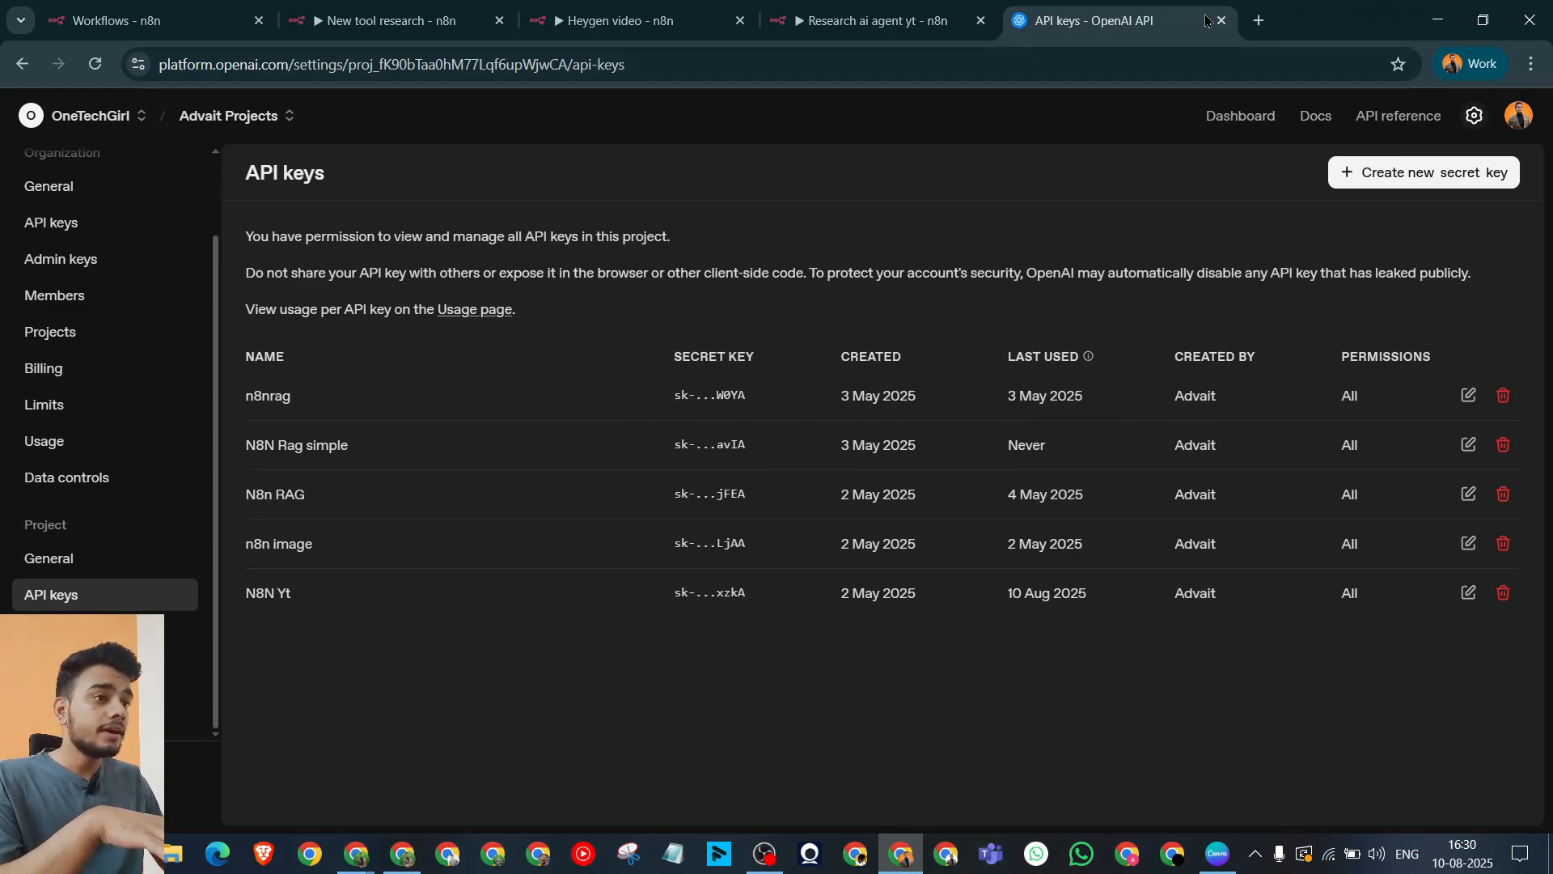
Step: Return to the Research ai agent yt workflow and discard the new, unsaved OpenAI credential
left_click(874, 20)
double_click(917, 342)
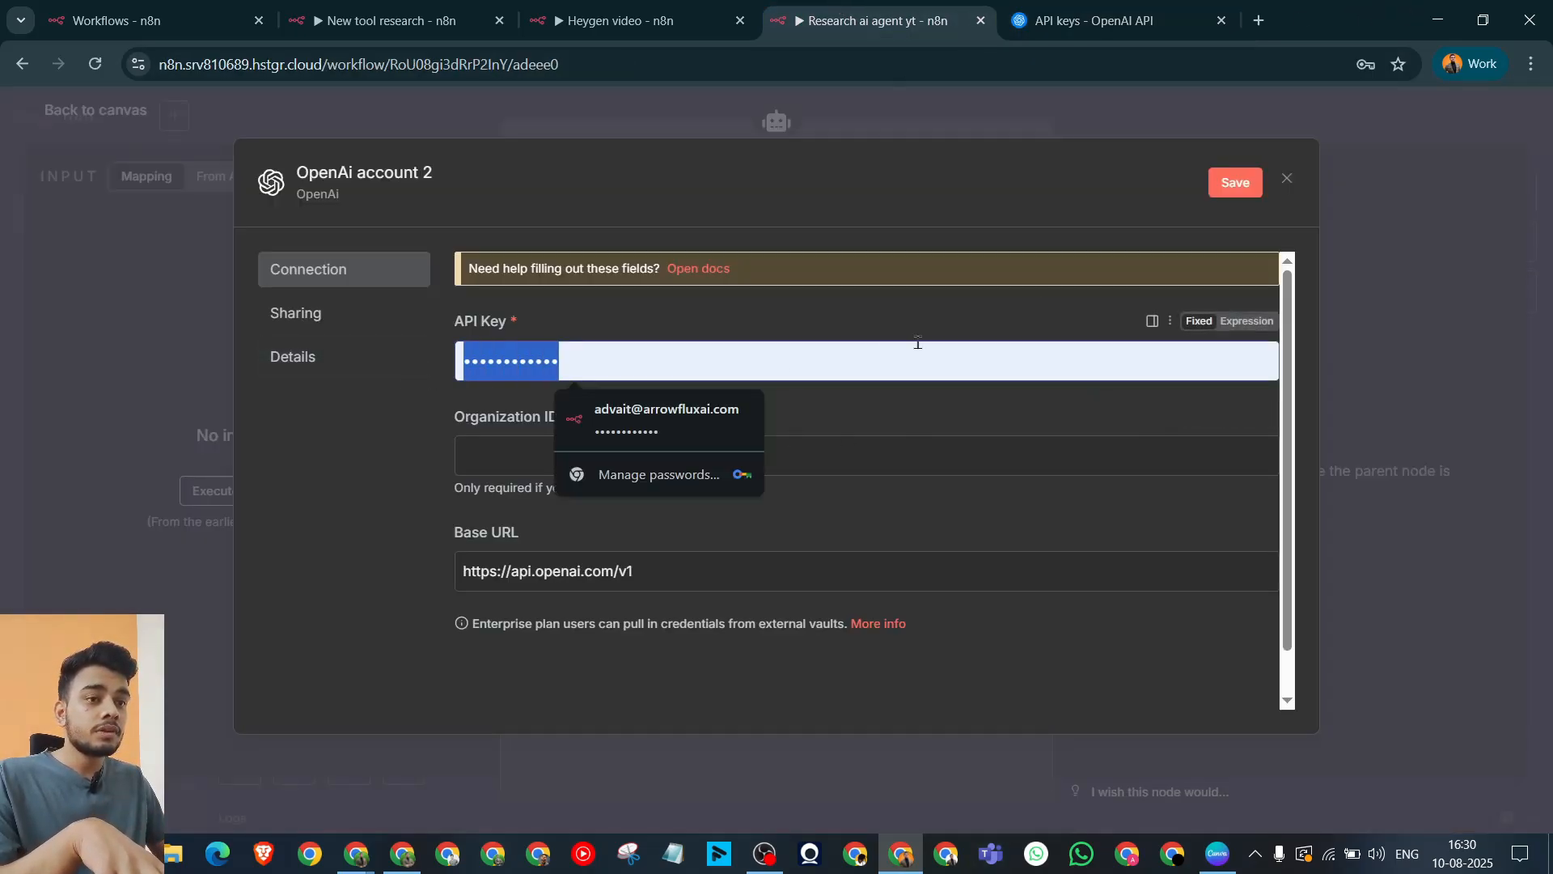
left_click(1287, 179)
left_click(838, 515)
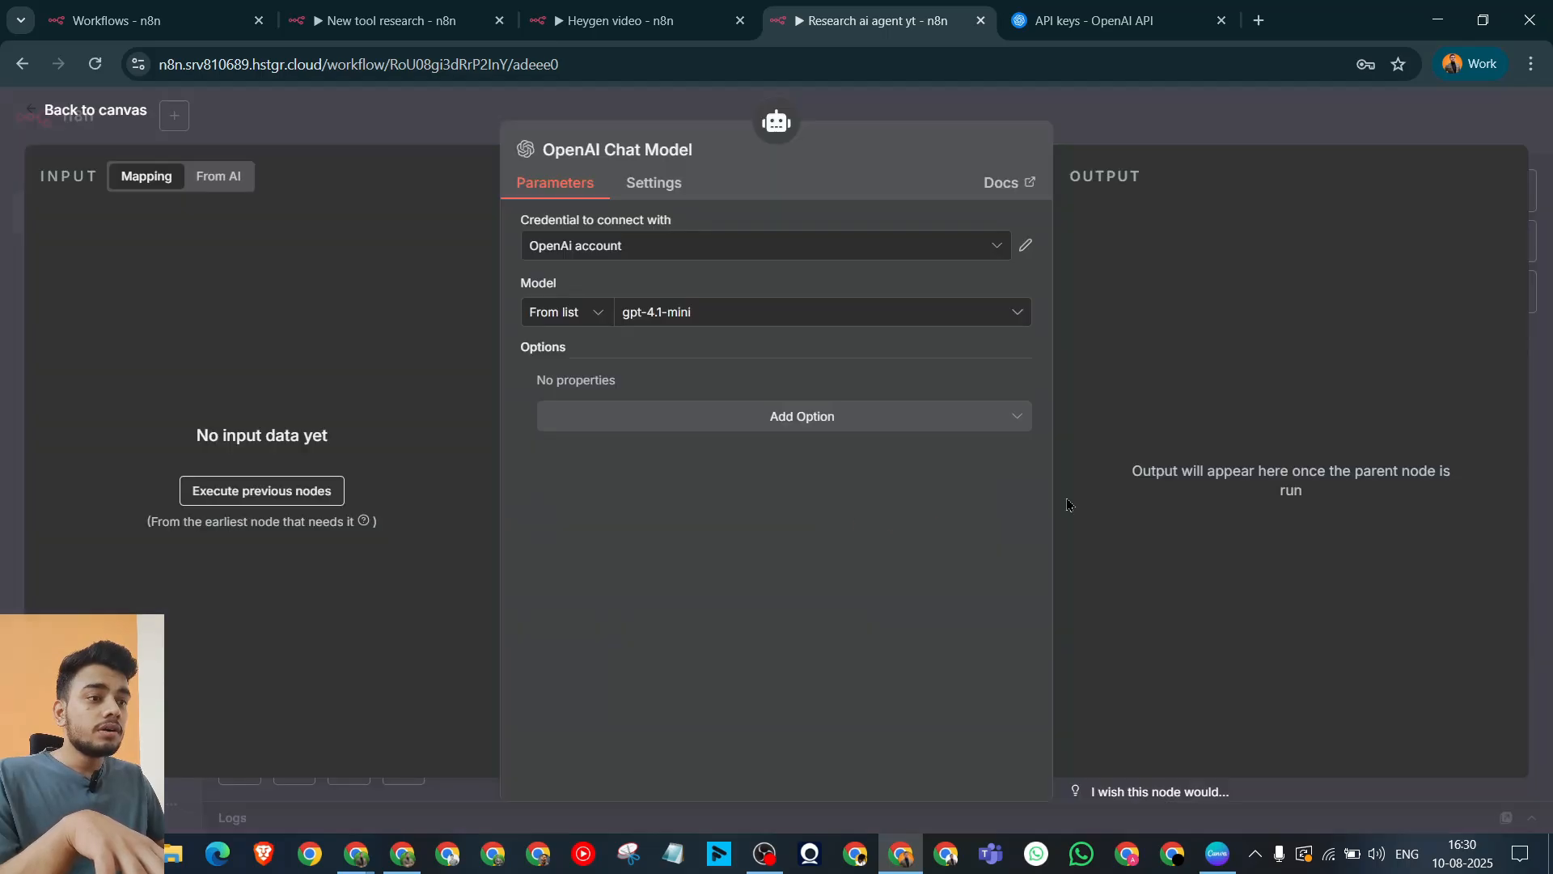
Step: Check the connection of the saved OpenAi account credential and the chat model's available models, and return to the canvas
left_click(1025, 245)
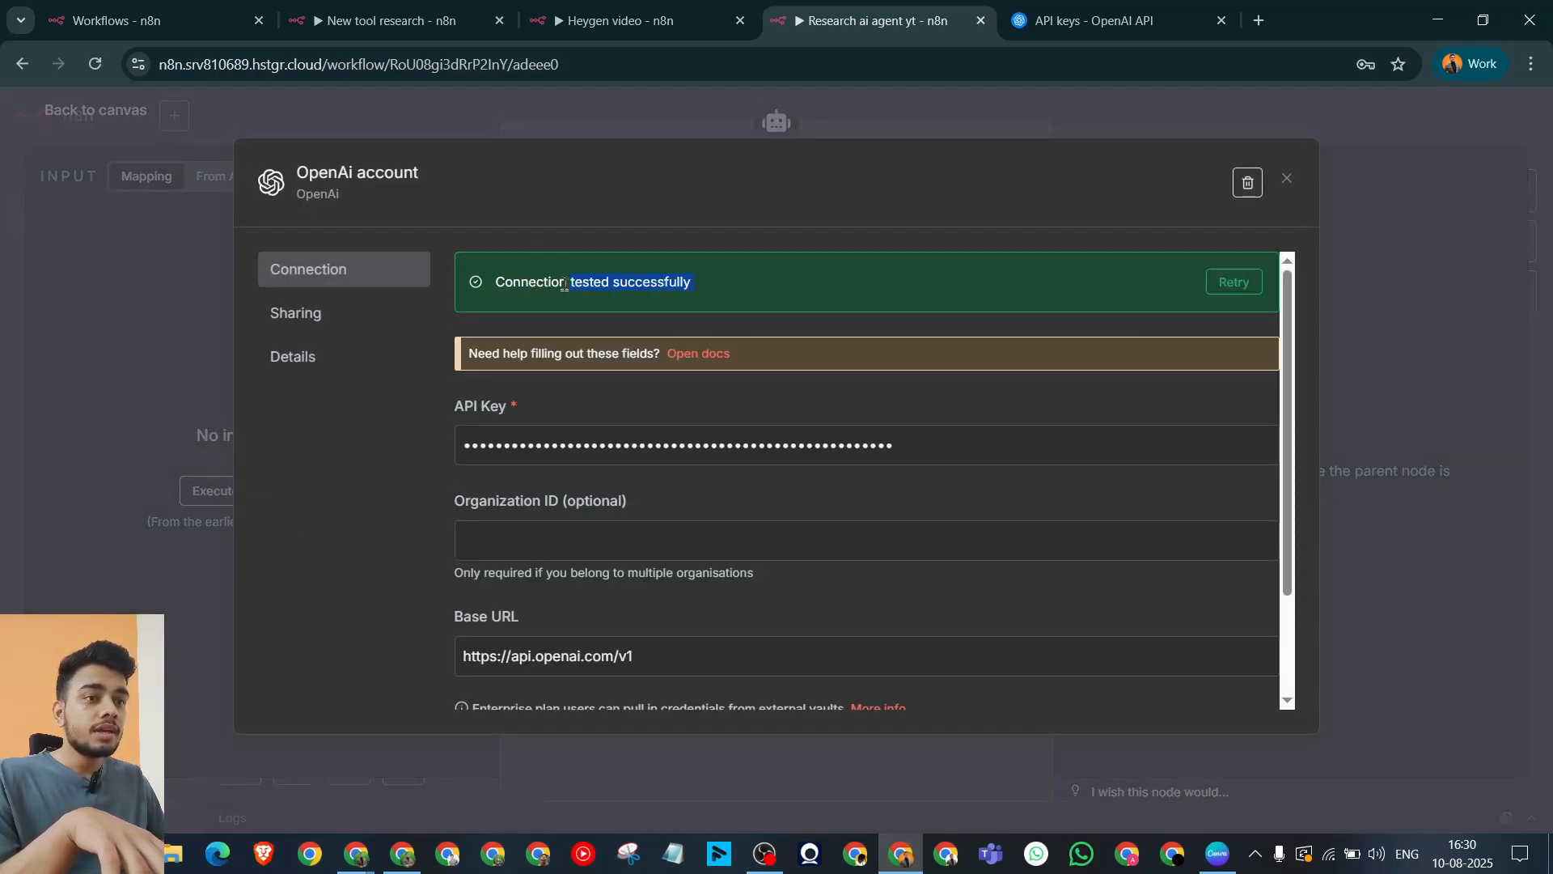
left_click(1287, 179)
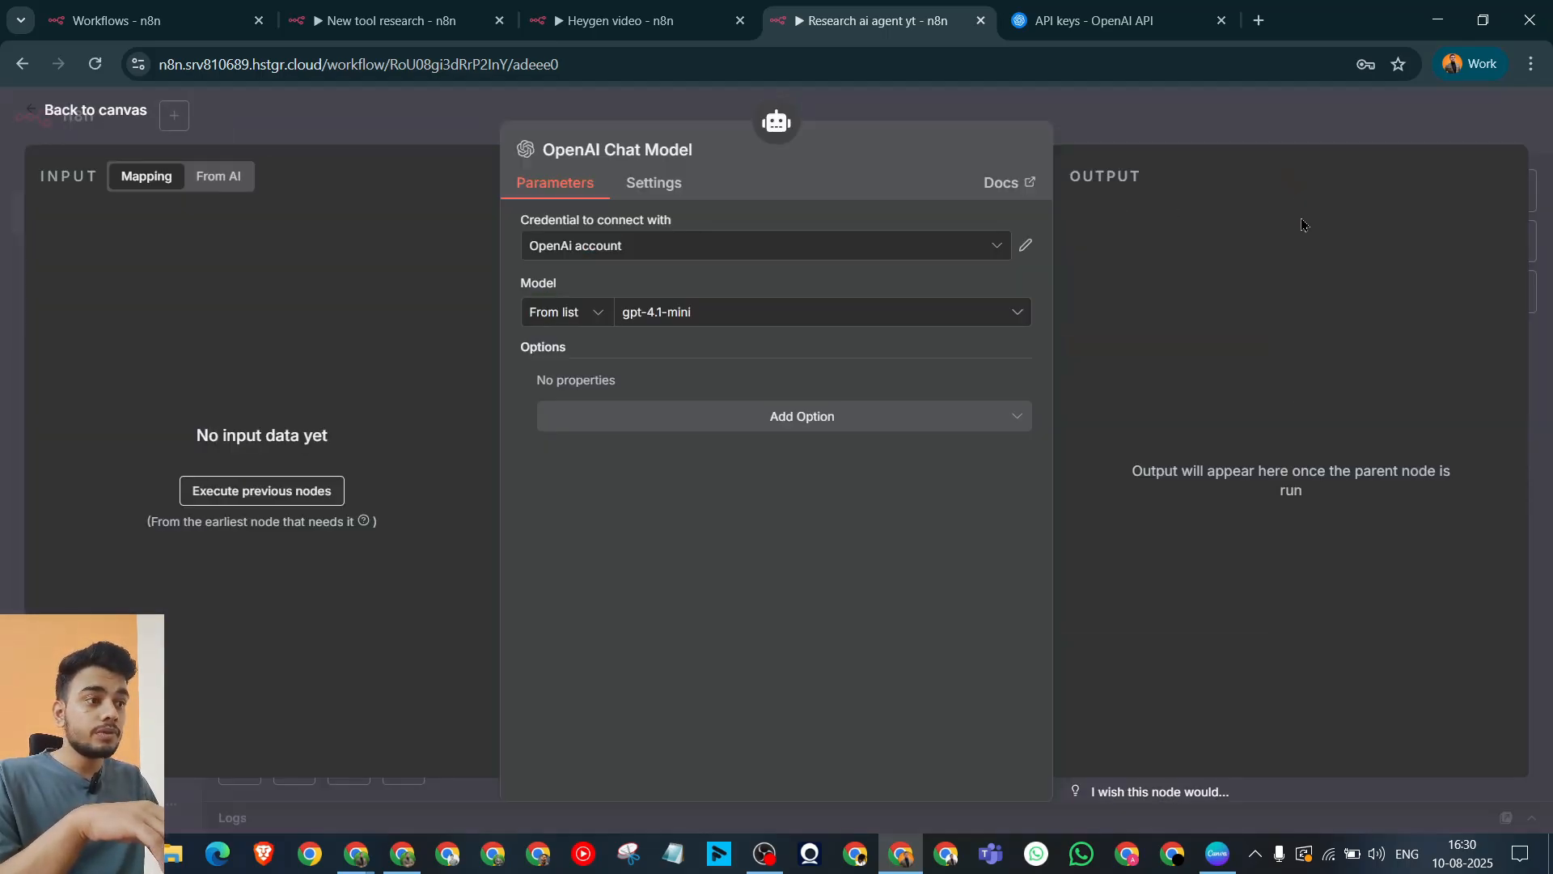
left_click(776, 320)
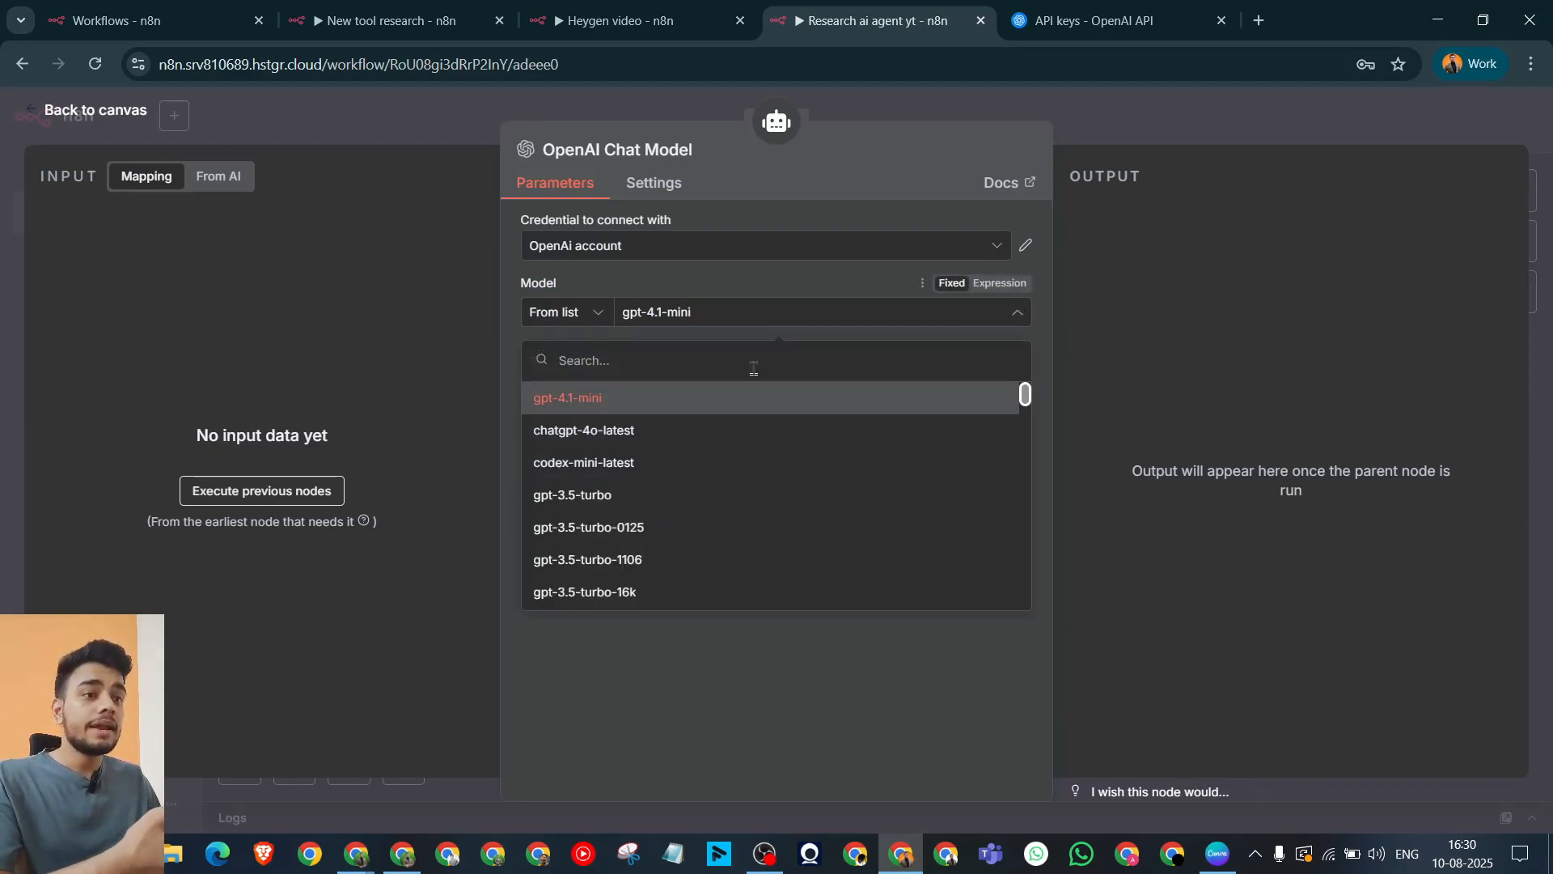
left_click(696, 289)
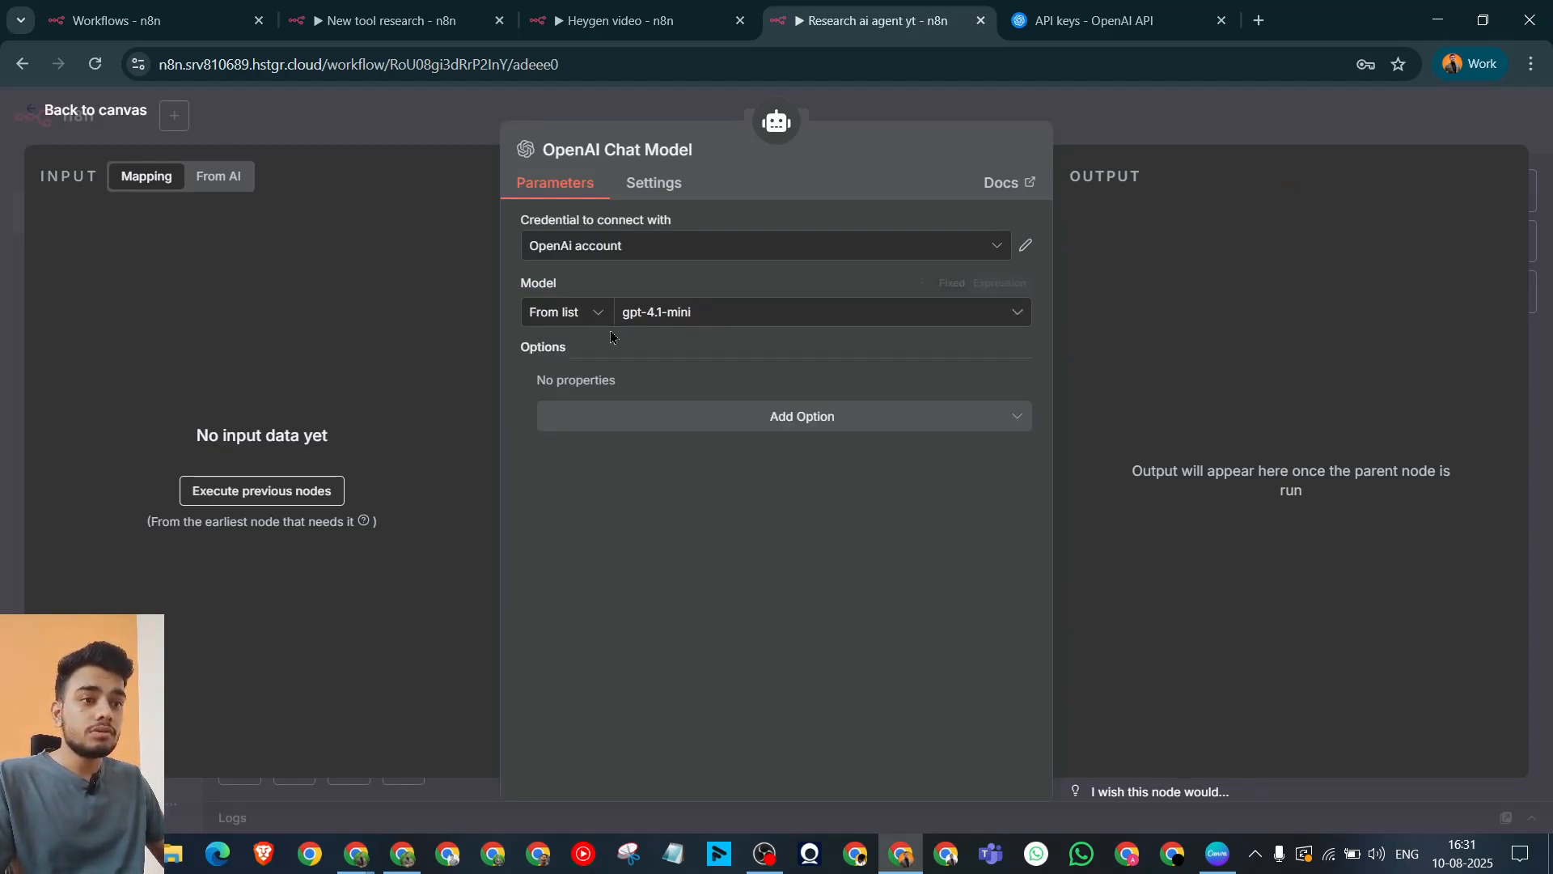
left_click_drag(576, 288, 520, 286)
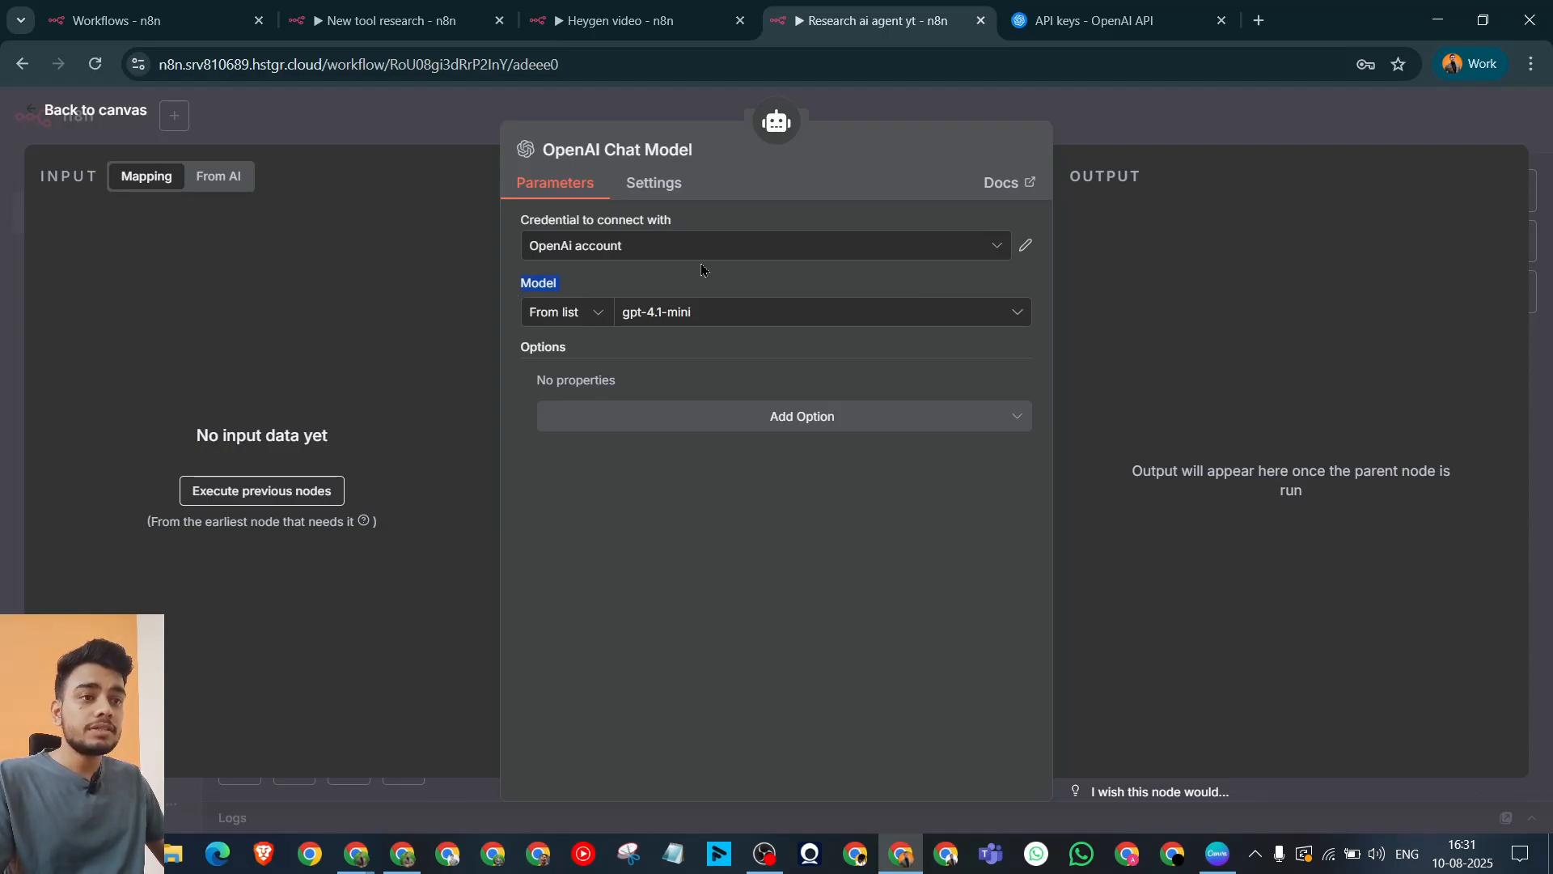
left_click(701, 266)
left_click(1155, 106)
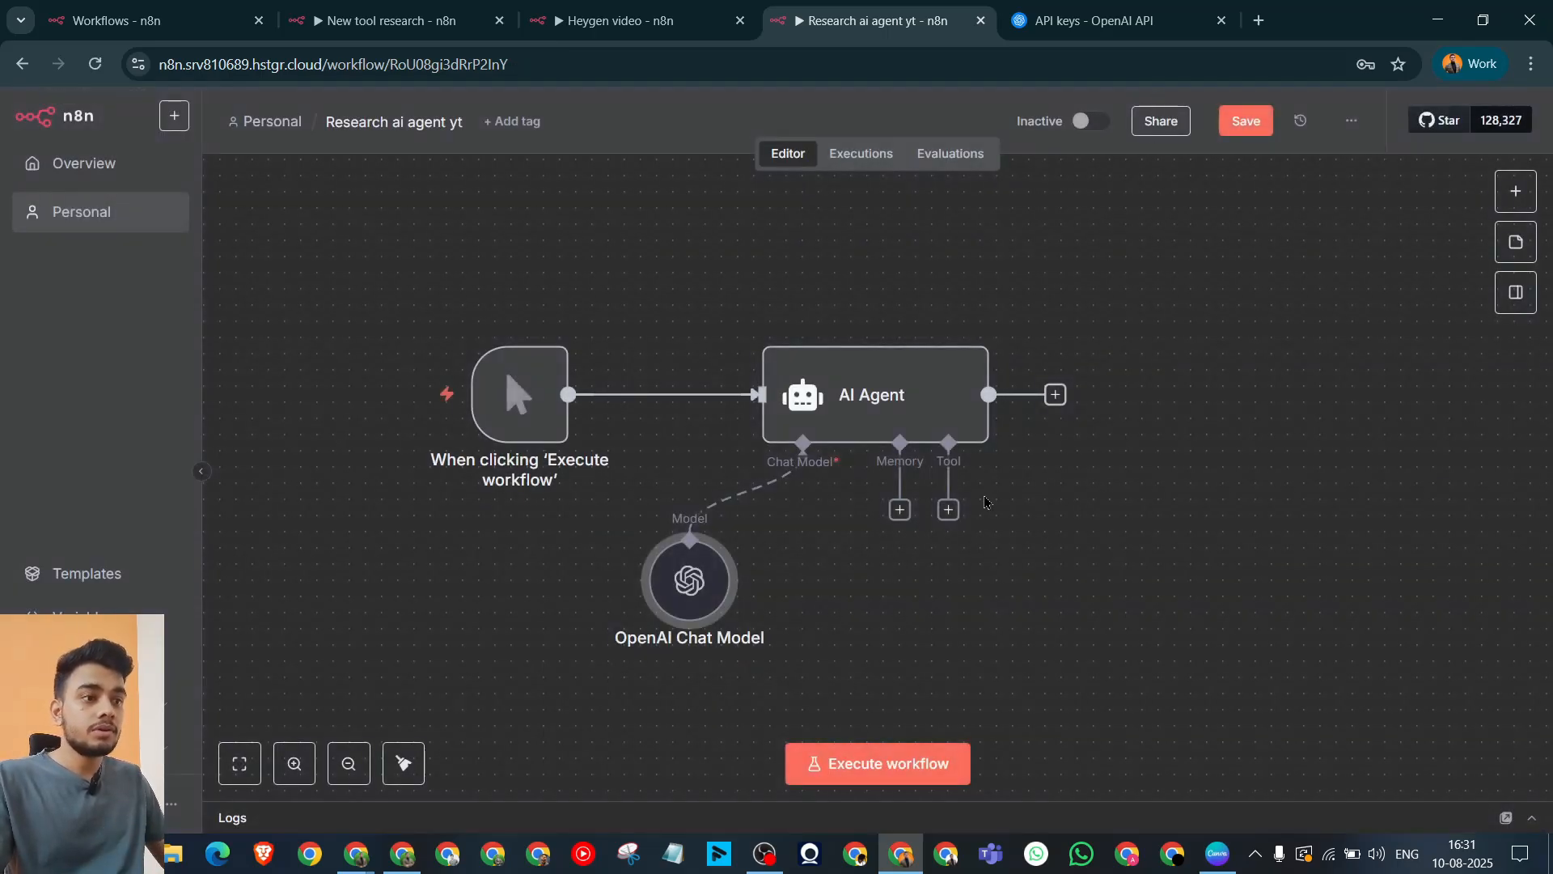
Step: Add an Airtable node with the Create a record action after the AI Agent
left_click(1058, 396)
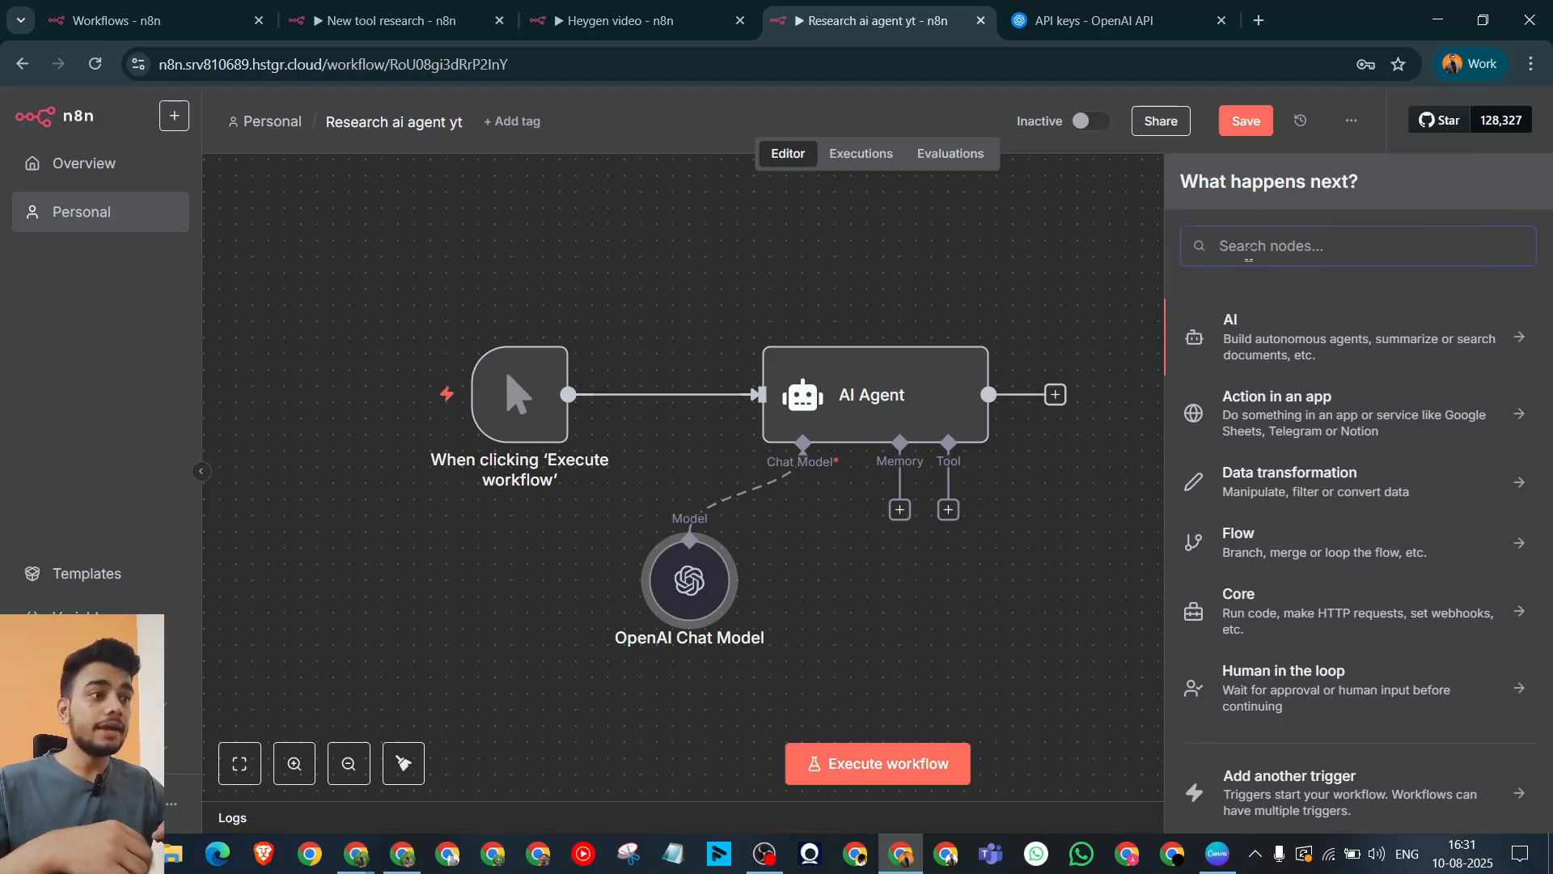
type("airtable")
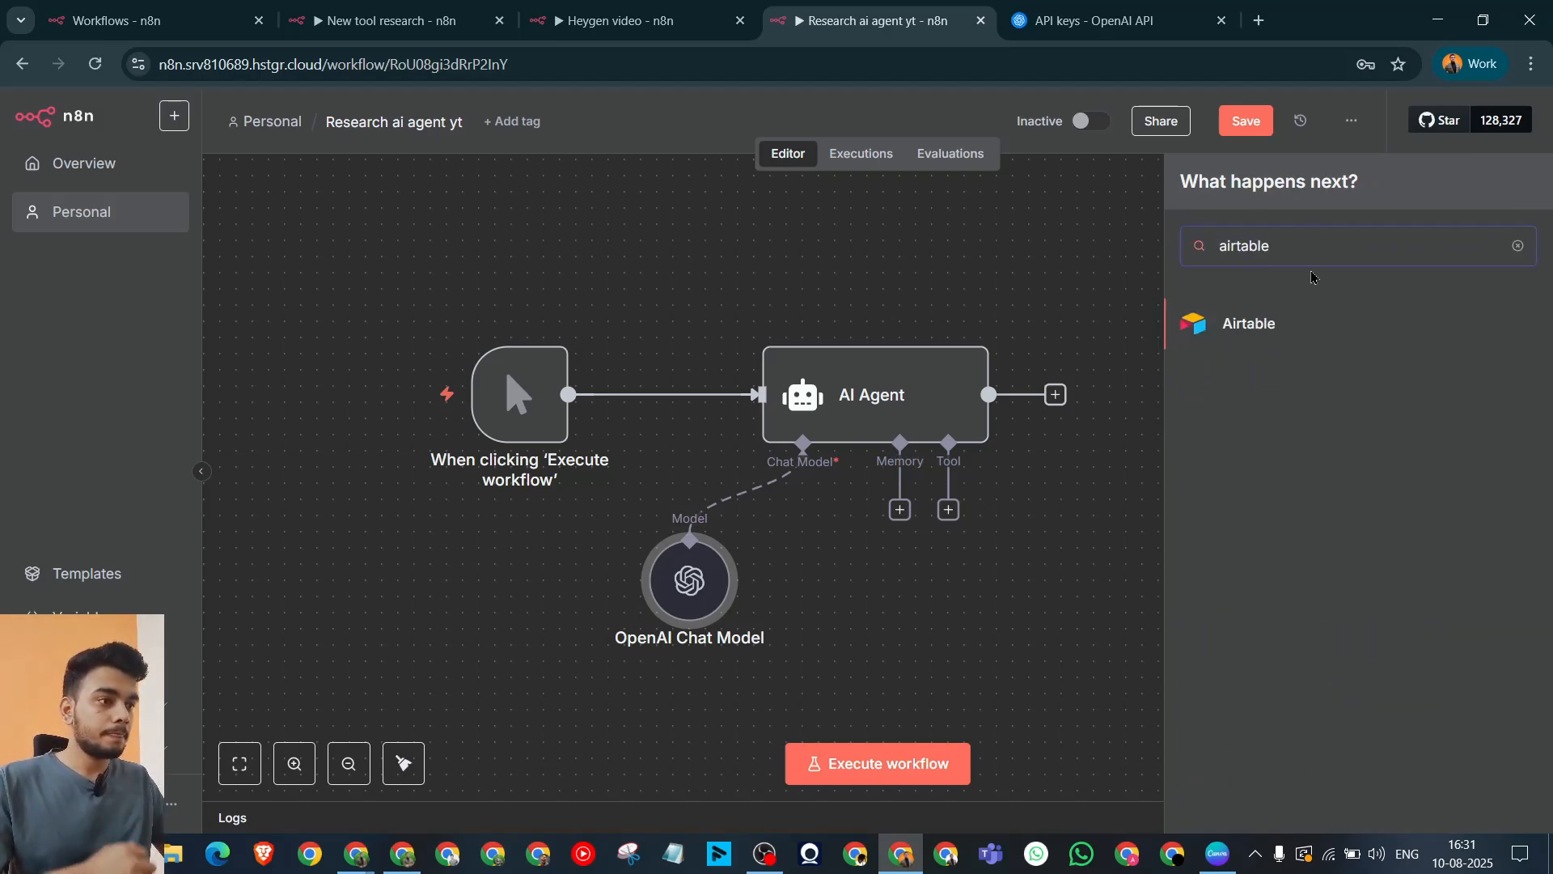
left_click(1287, 332)
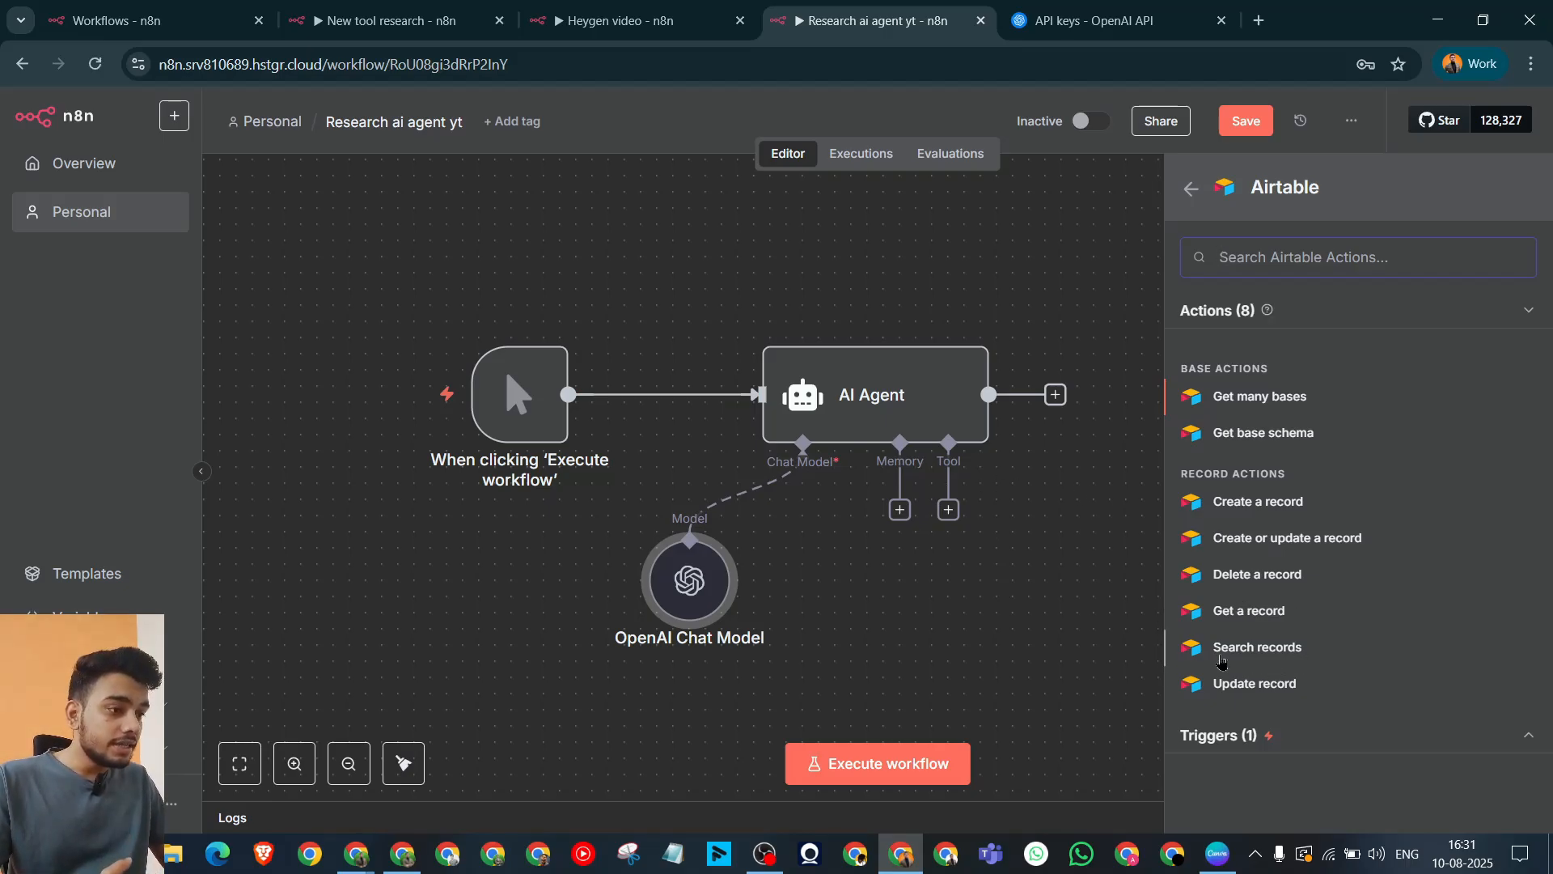
left_click(1252, 506)
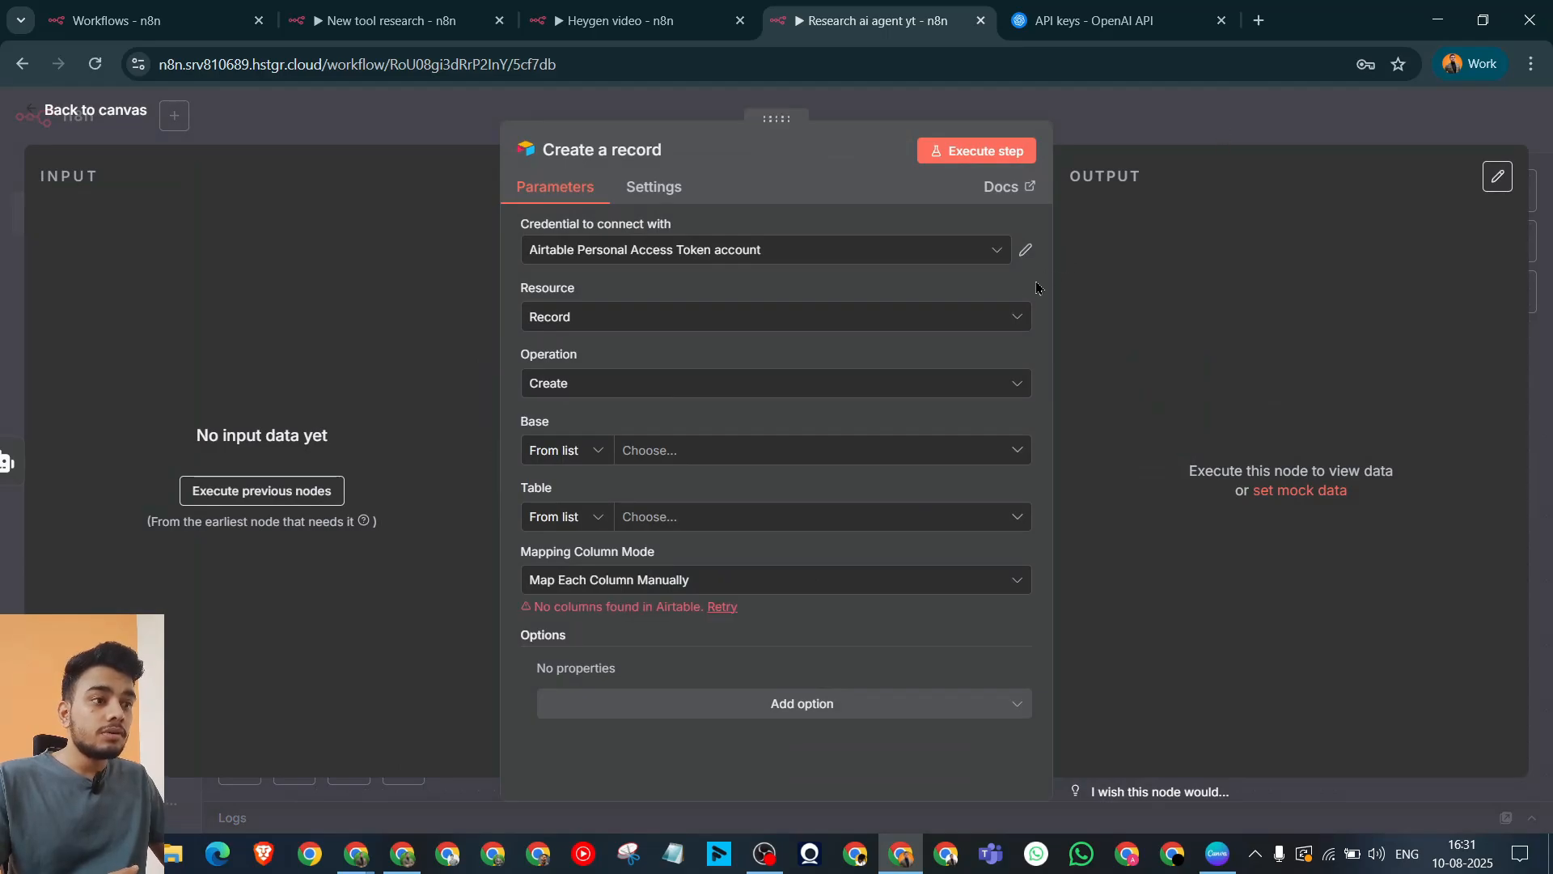
Step: Start a new Airtable Personal Access Token credential from the Create a record node and go to its access token field
left_click(1004, 256)
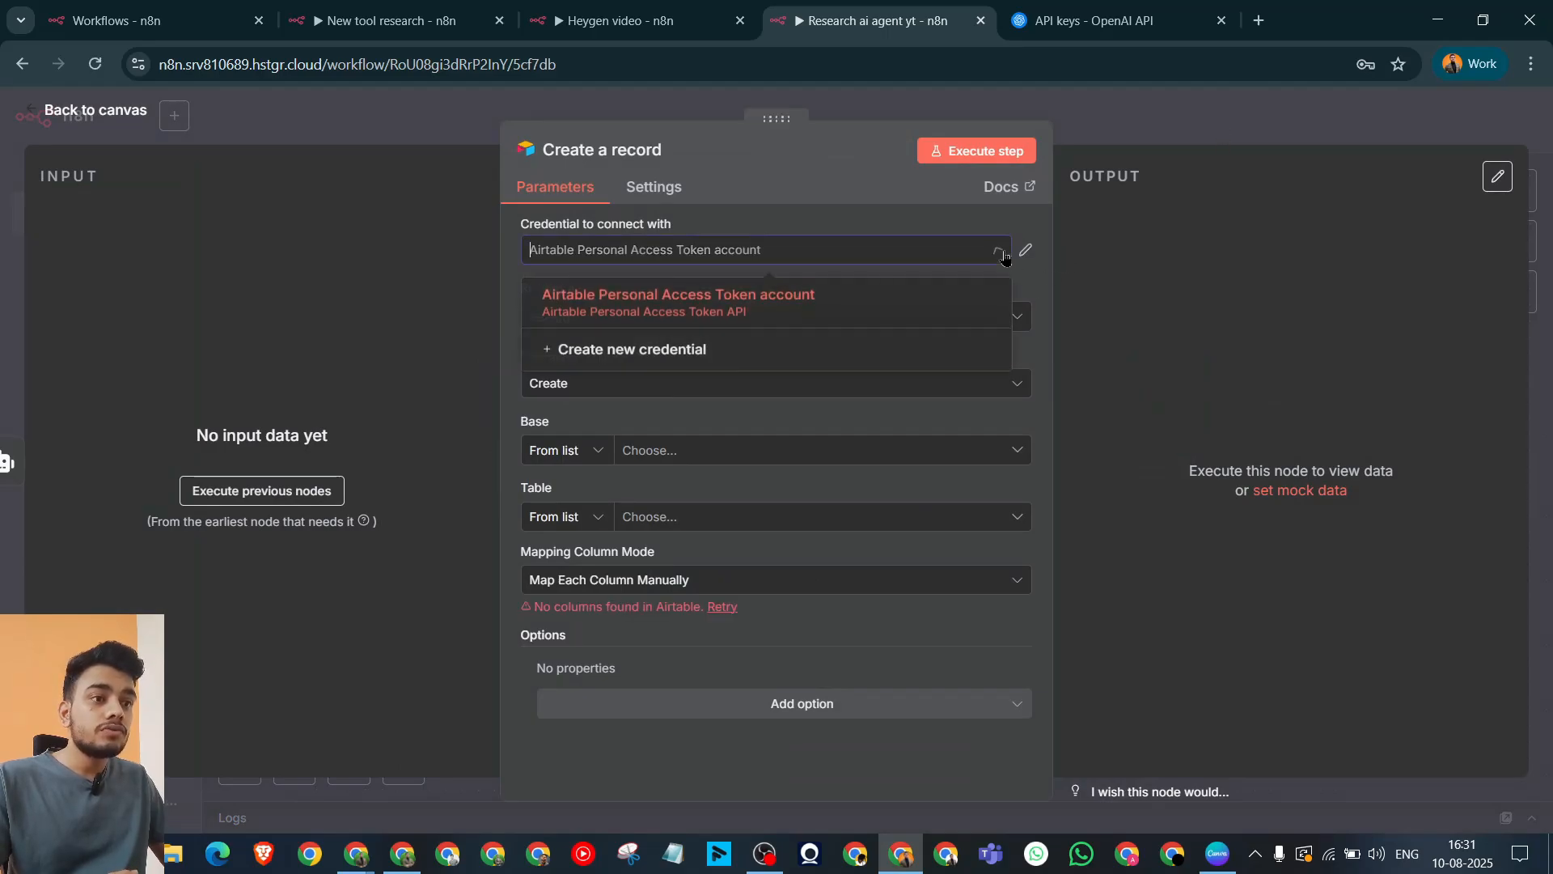
left_click(631, 353)
left_click(621, 450)
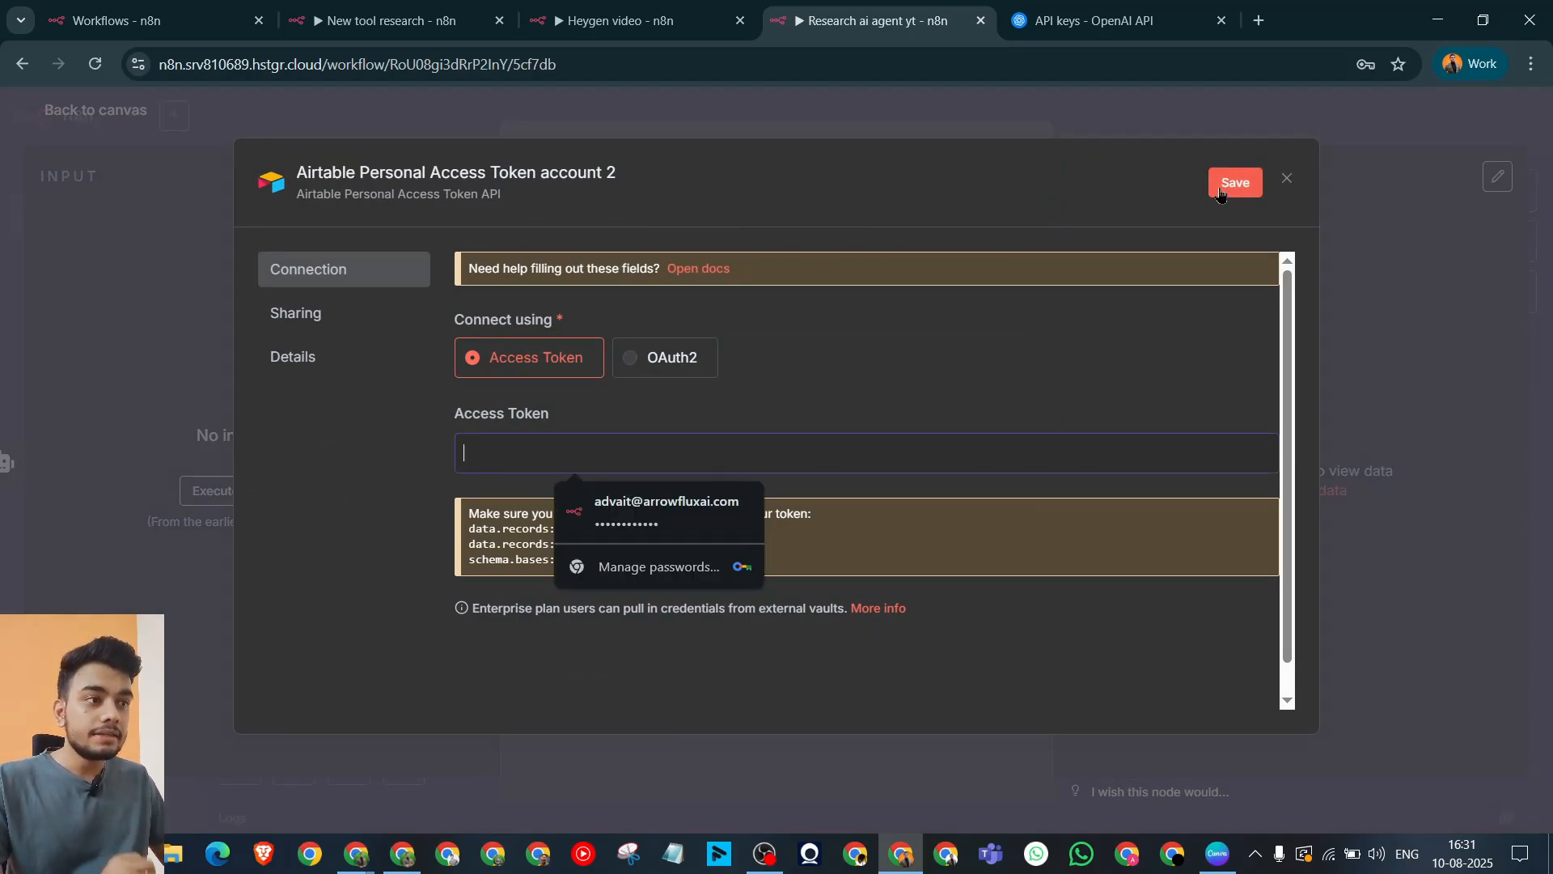
Step: Open Airtable in the other Chrome window, skip the interface tour and go to the Airtable home page
left_click(360, 866)
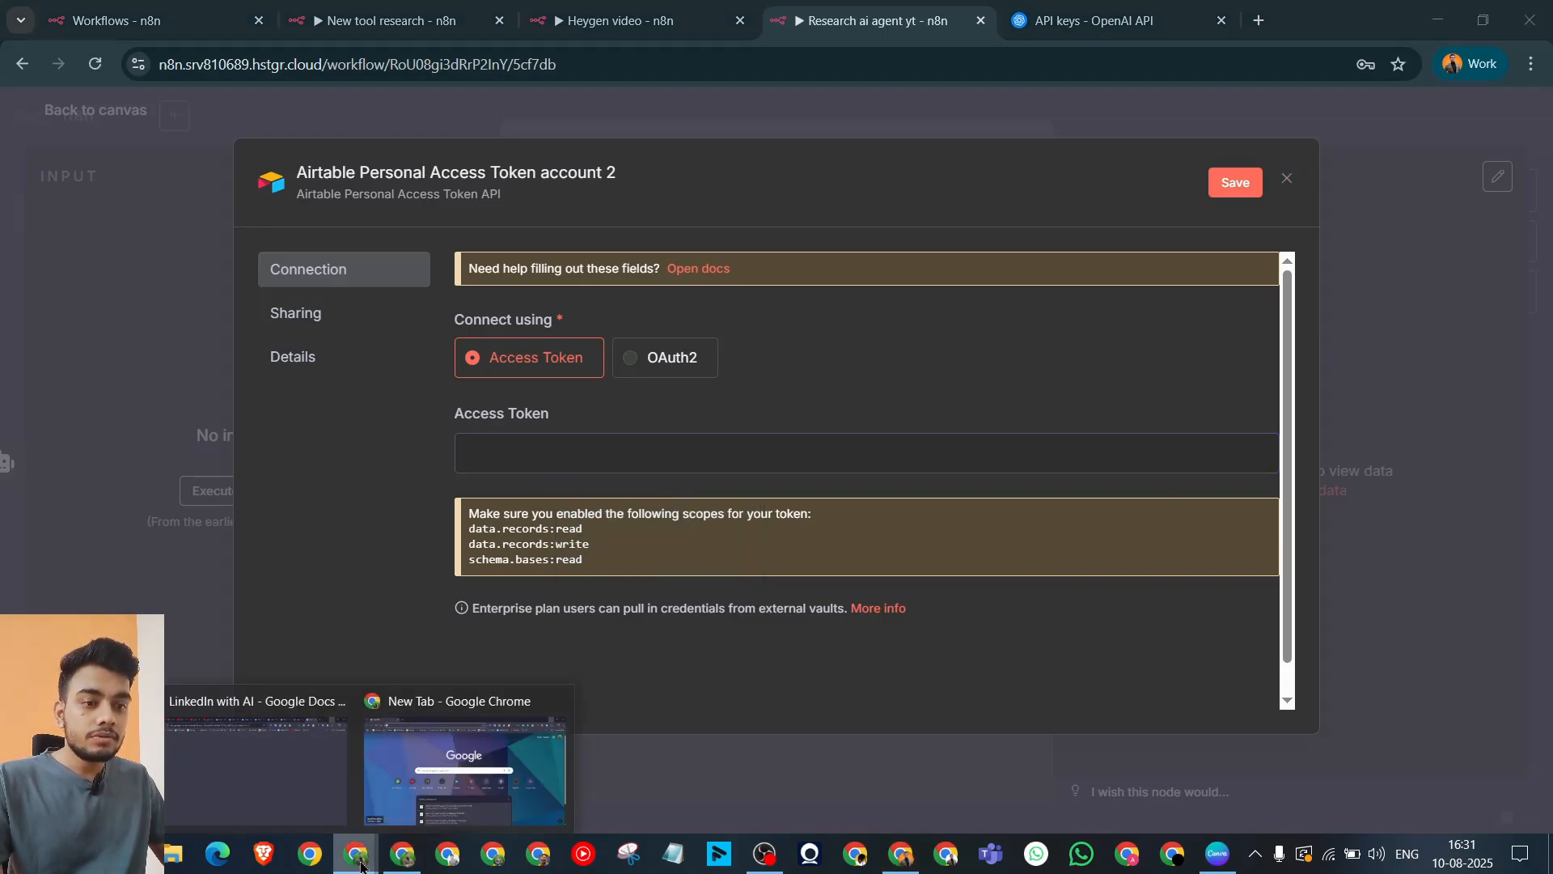
left_click(464, 791)
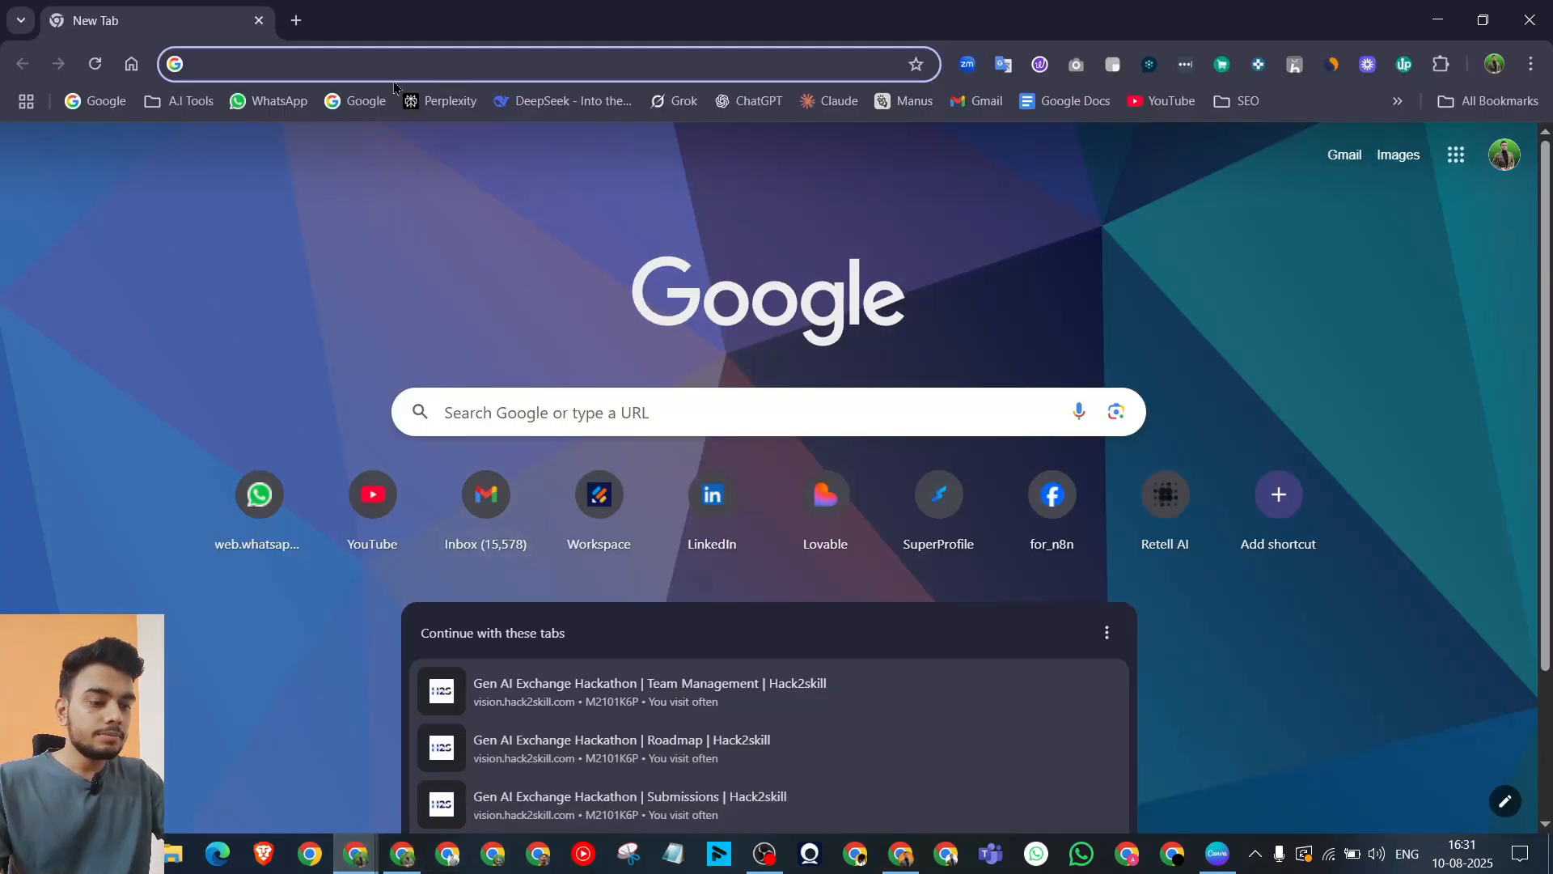
type("airtabl")
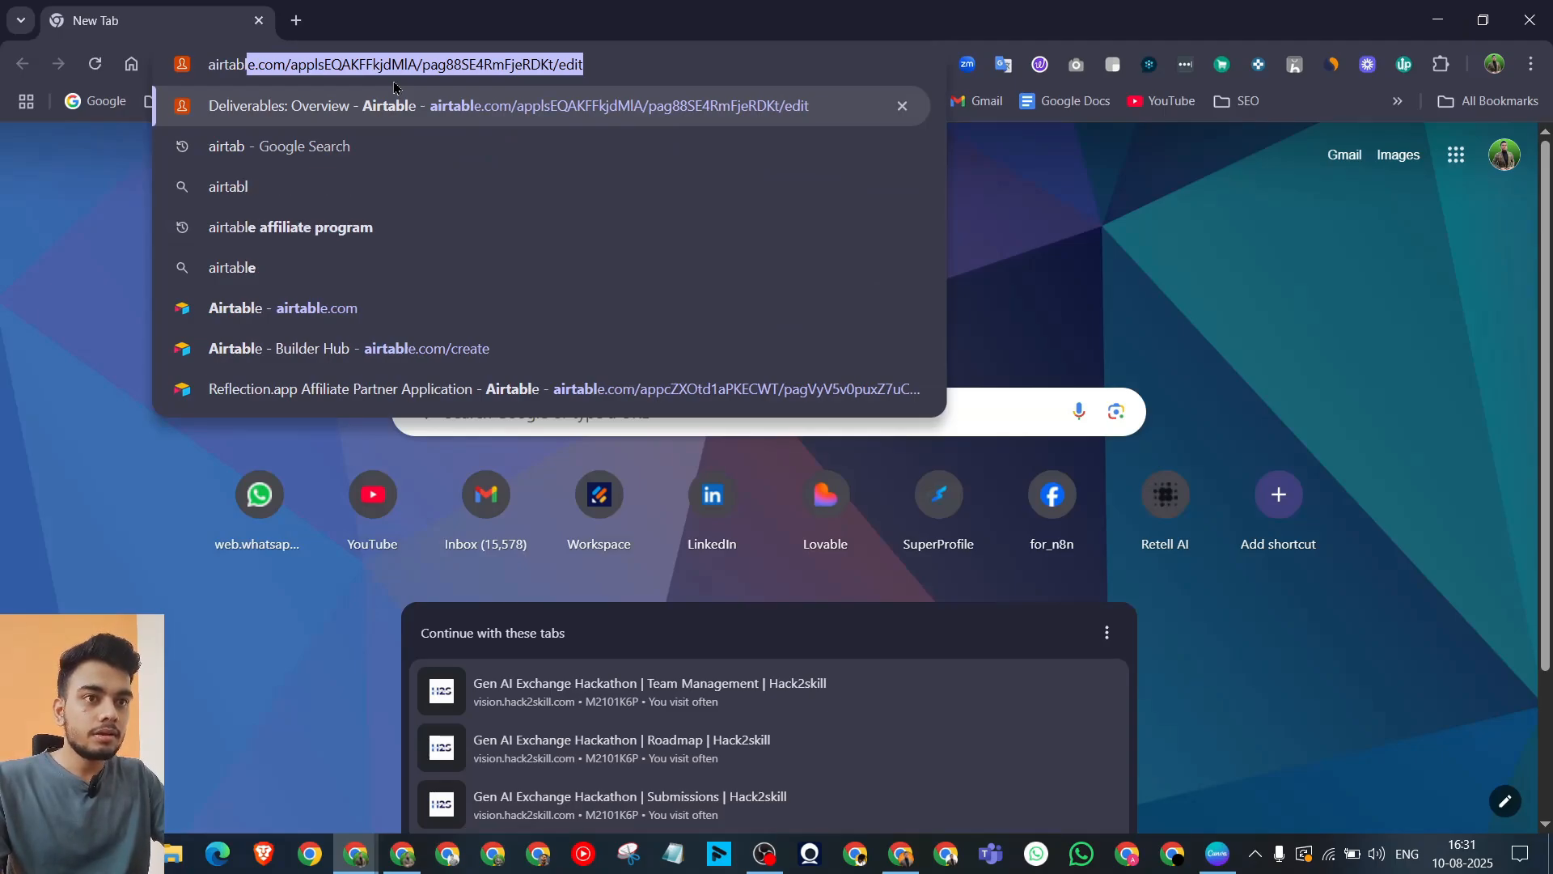
key("Return")
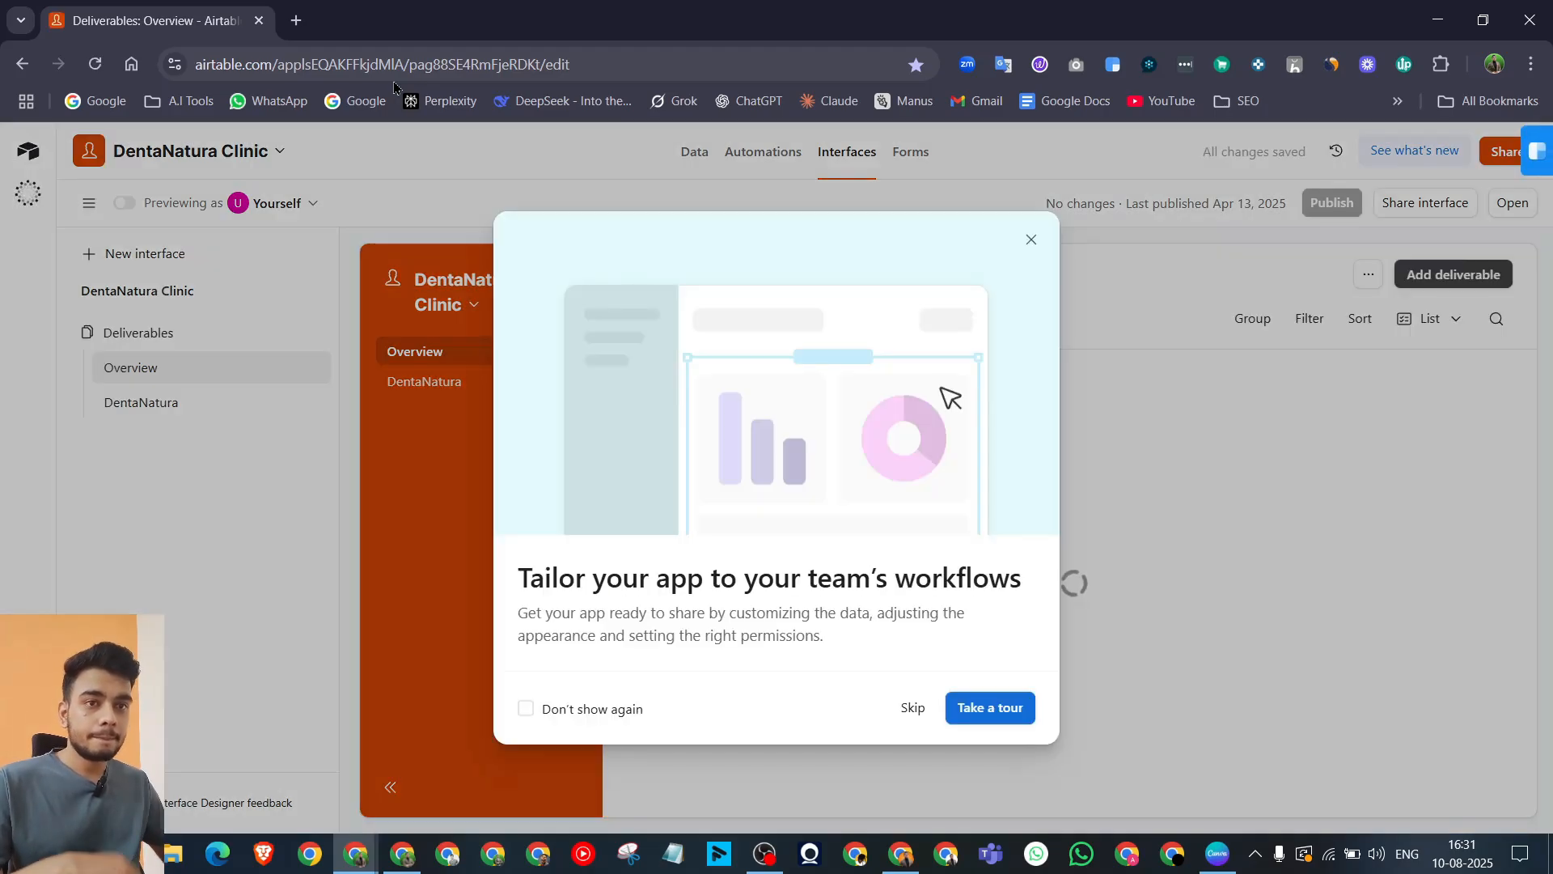
left_click(917, 712)
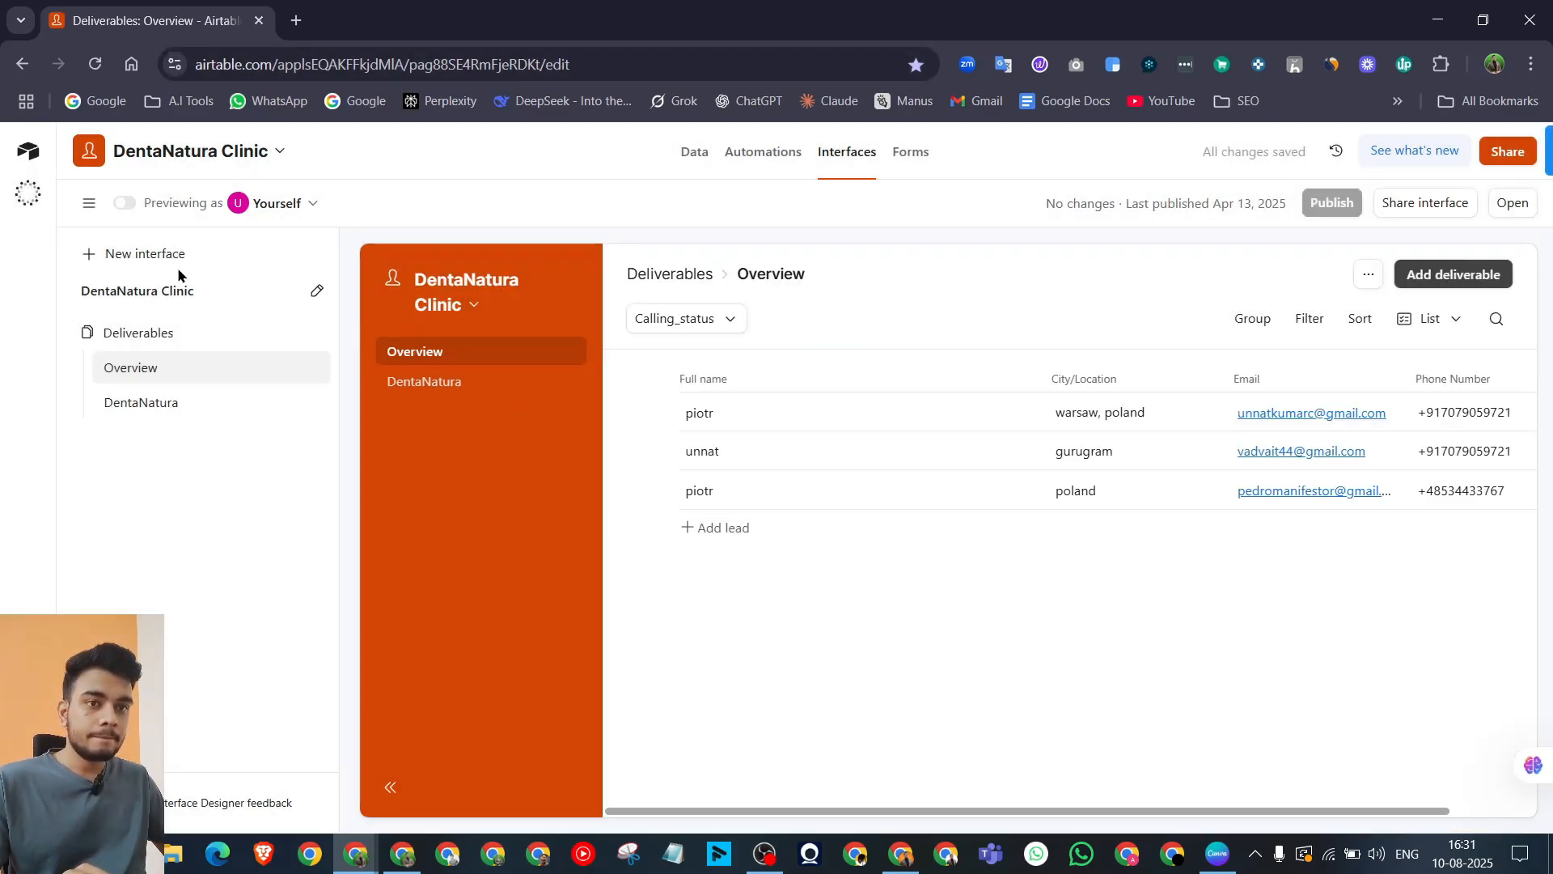
left_click(26, 154)
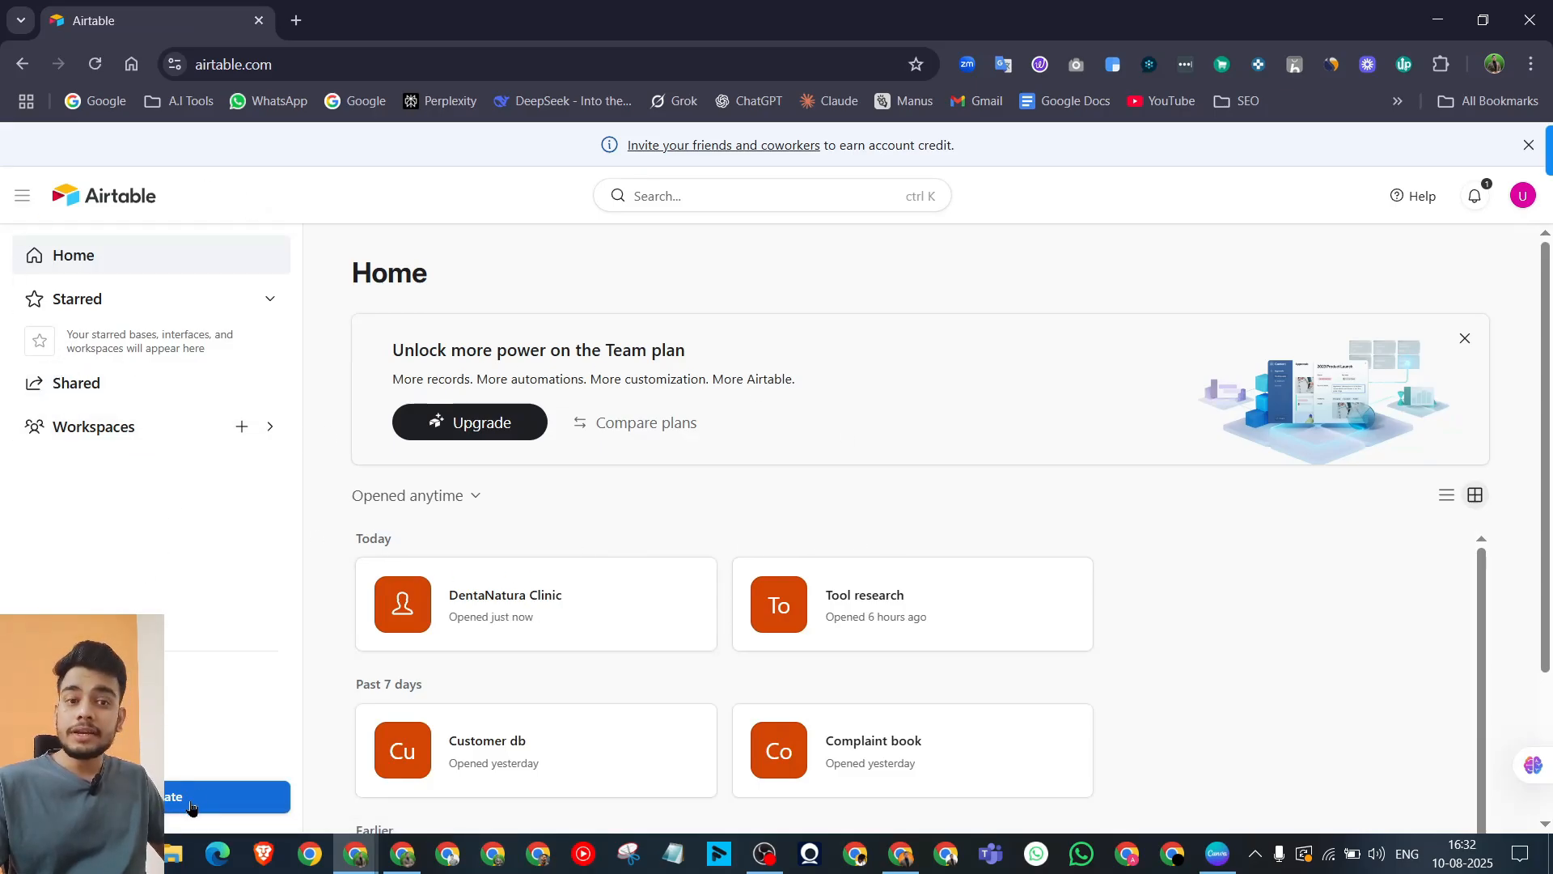
Step: Create a new blank Airtable base, collapse its chat assistant and name the base Tool Ai yt
left_click(191, 801)
left_click(951, 481)
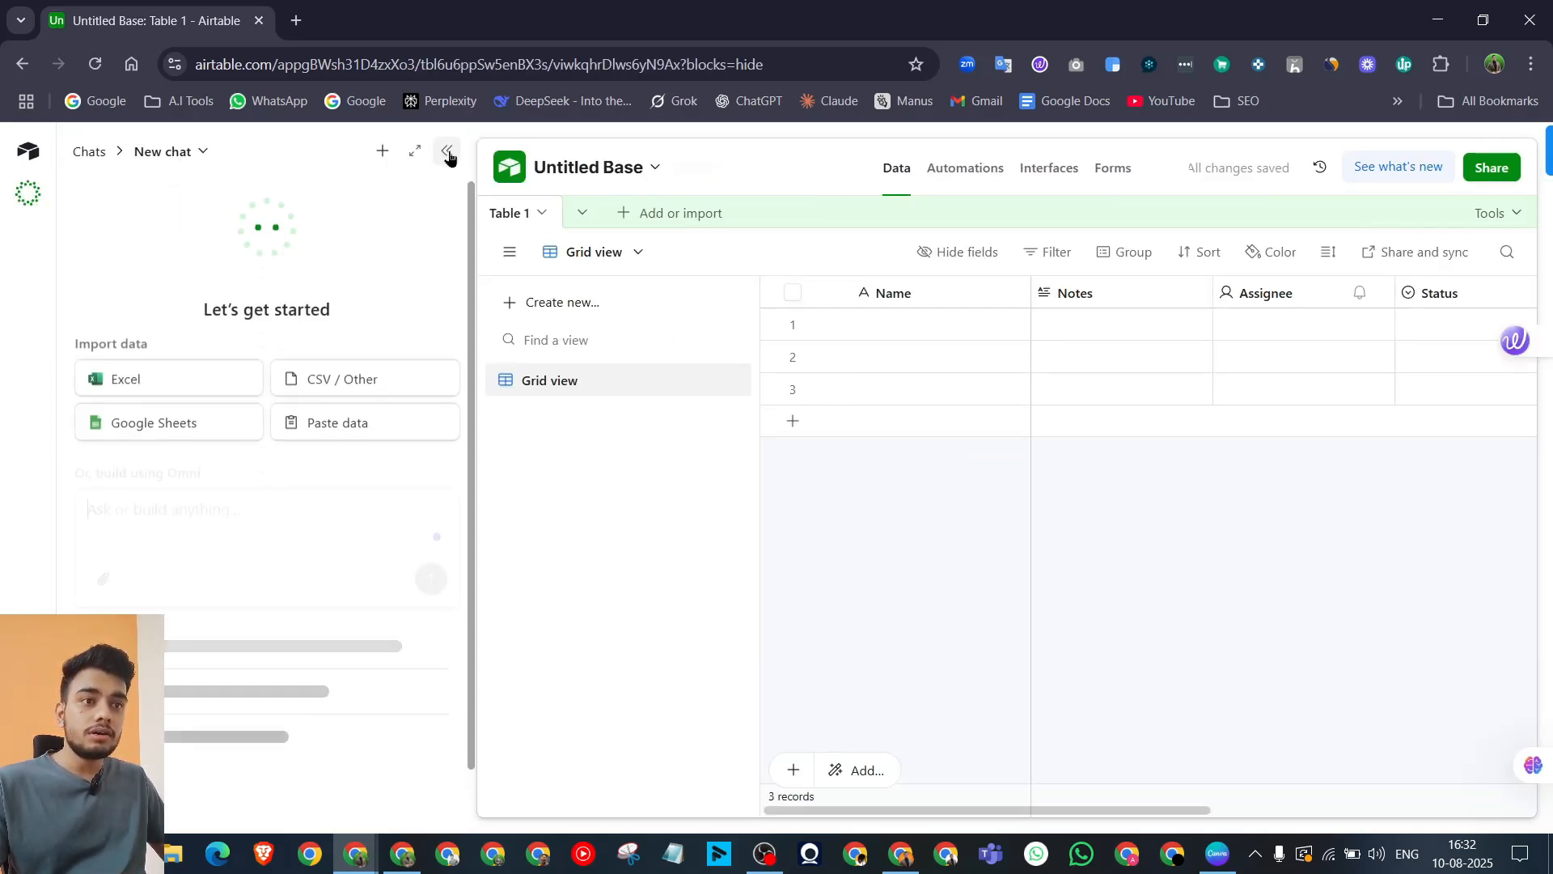
left_click(450, 151)
left_click(229, 153)
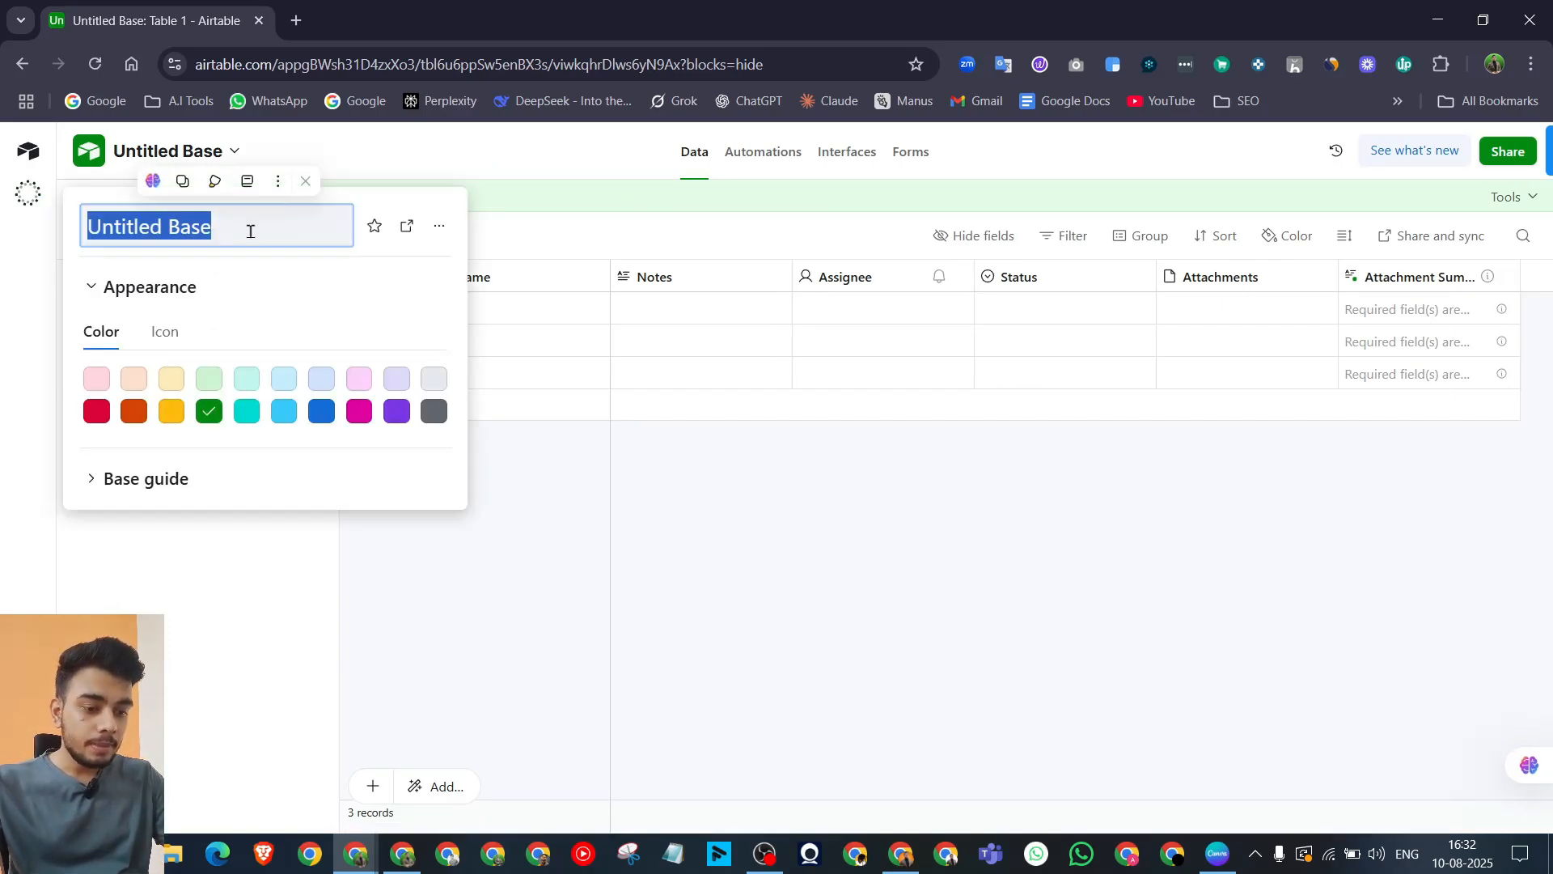
type("To")
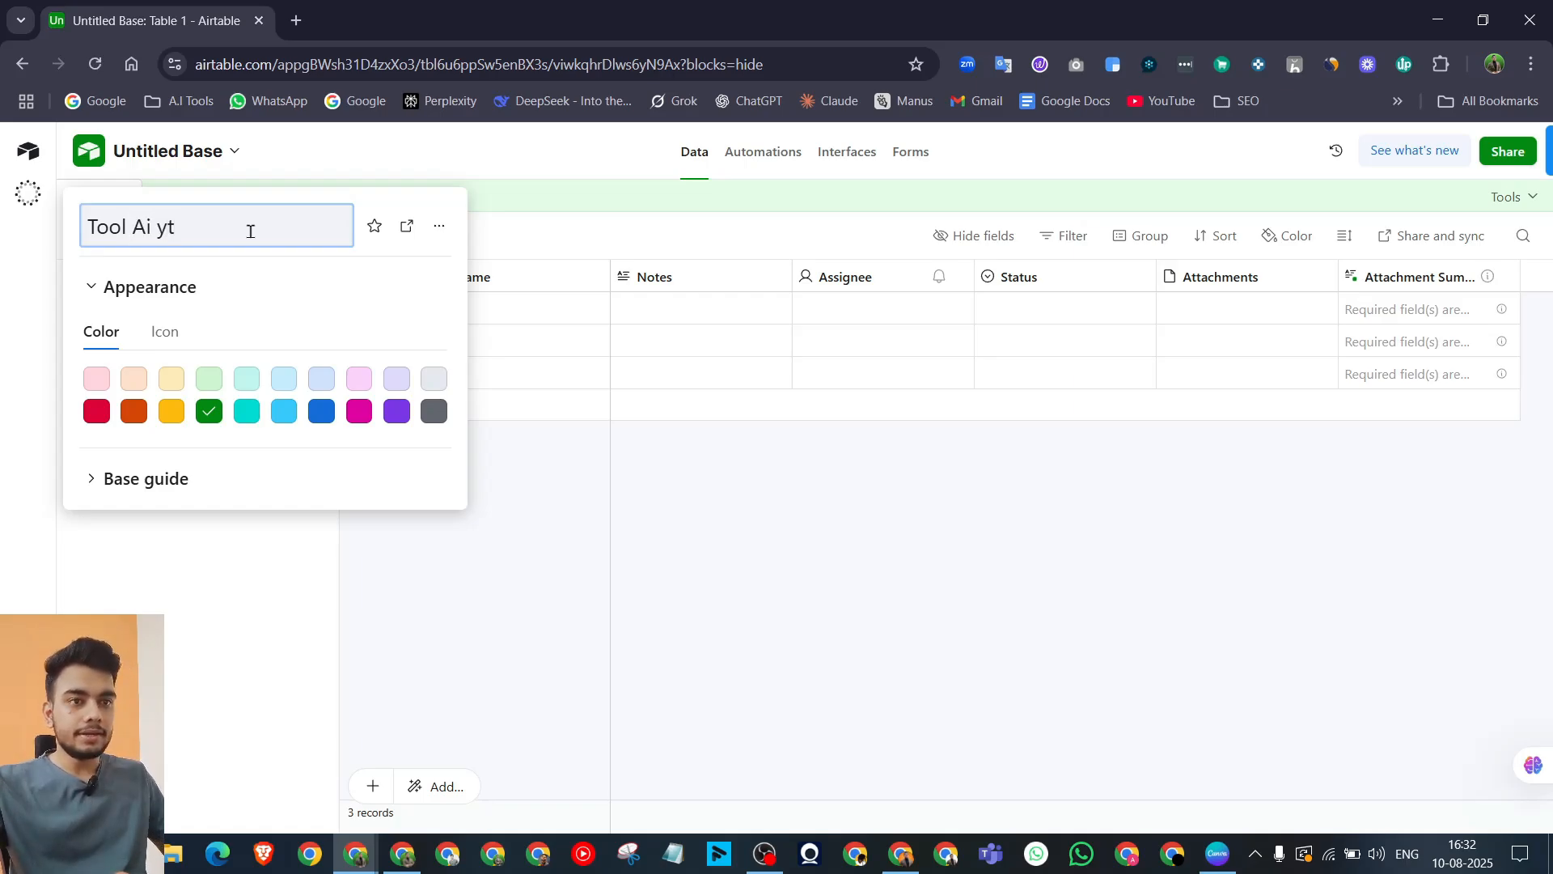
type("ol Ai yt")
left_click(556, 167)
Step: Try to rename Table 1 as tool
left_click(102, 197)
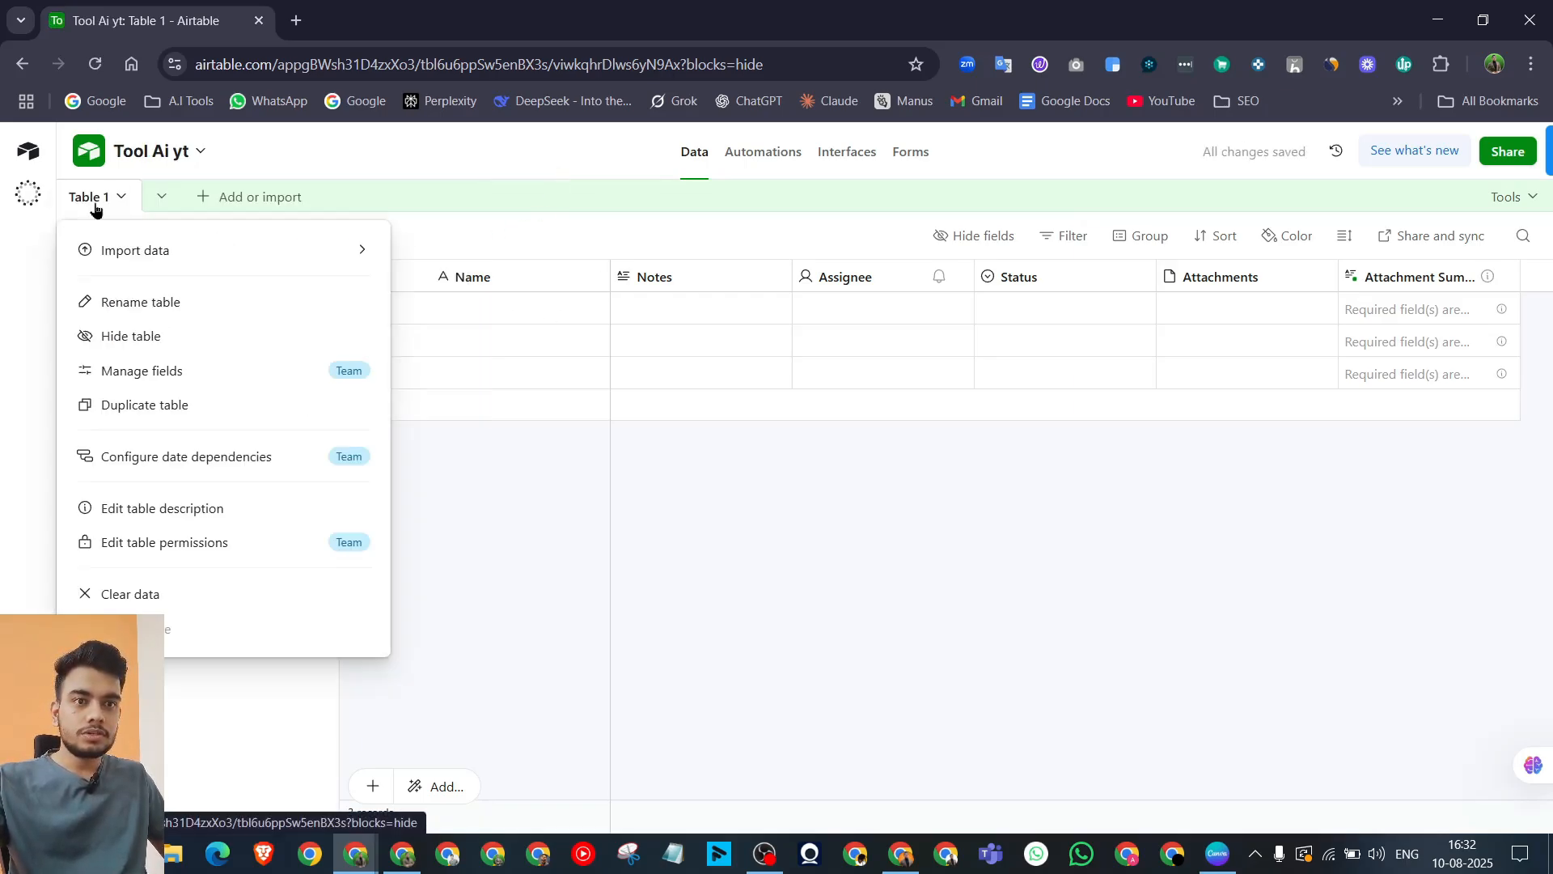
left_click(134, 303)
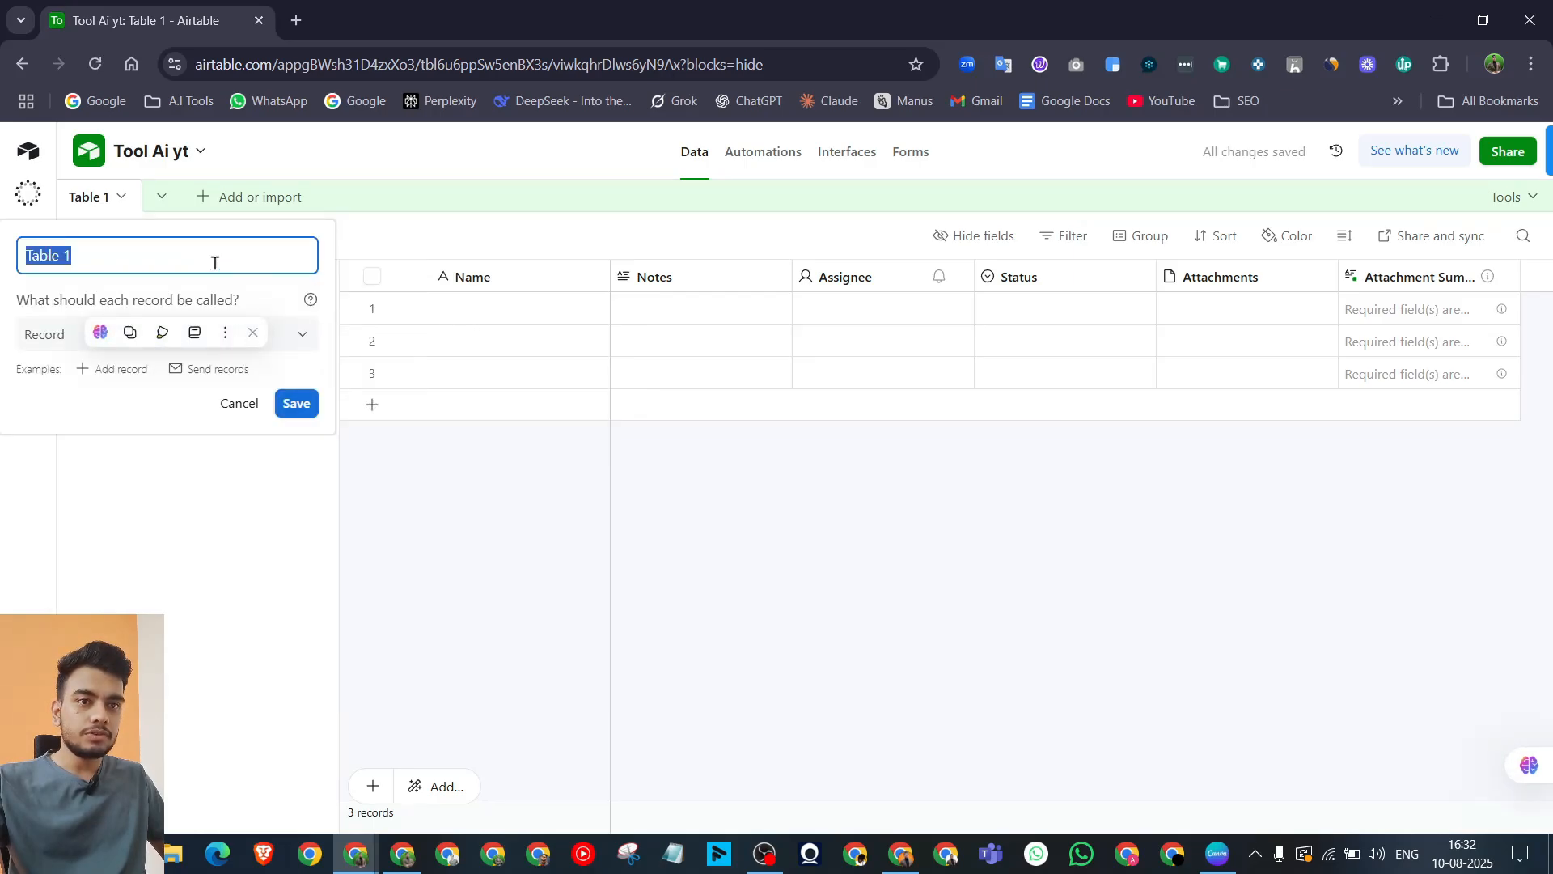
type("tool")
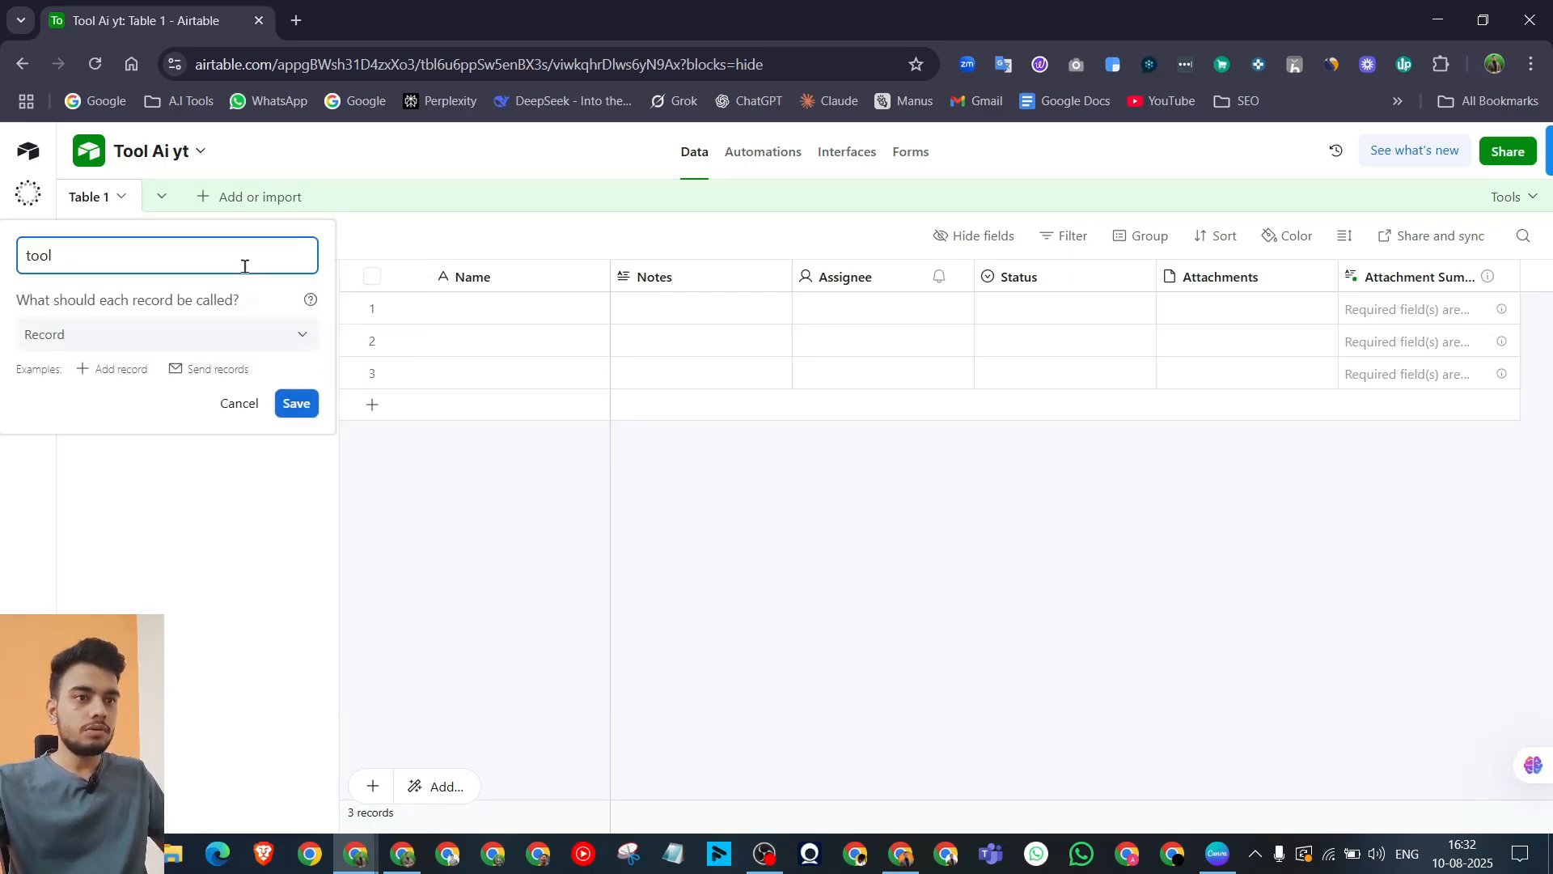
left_click(1050, 763)
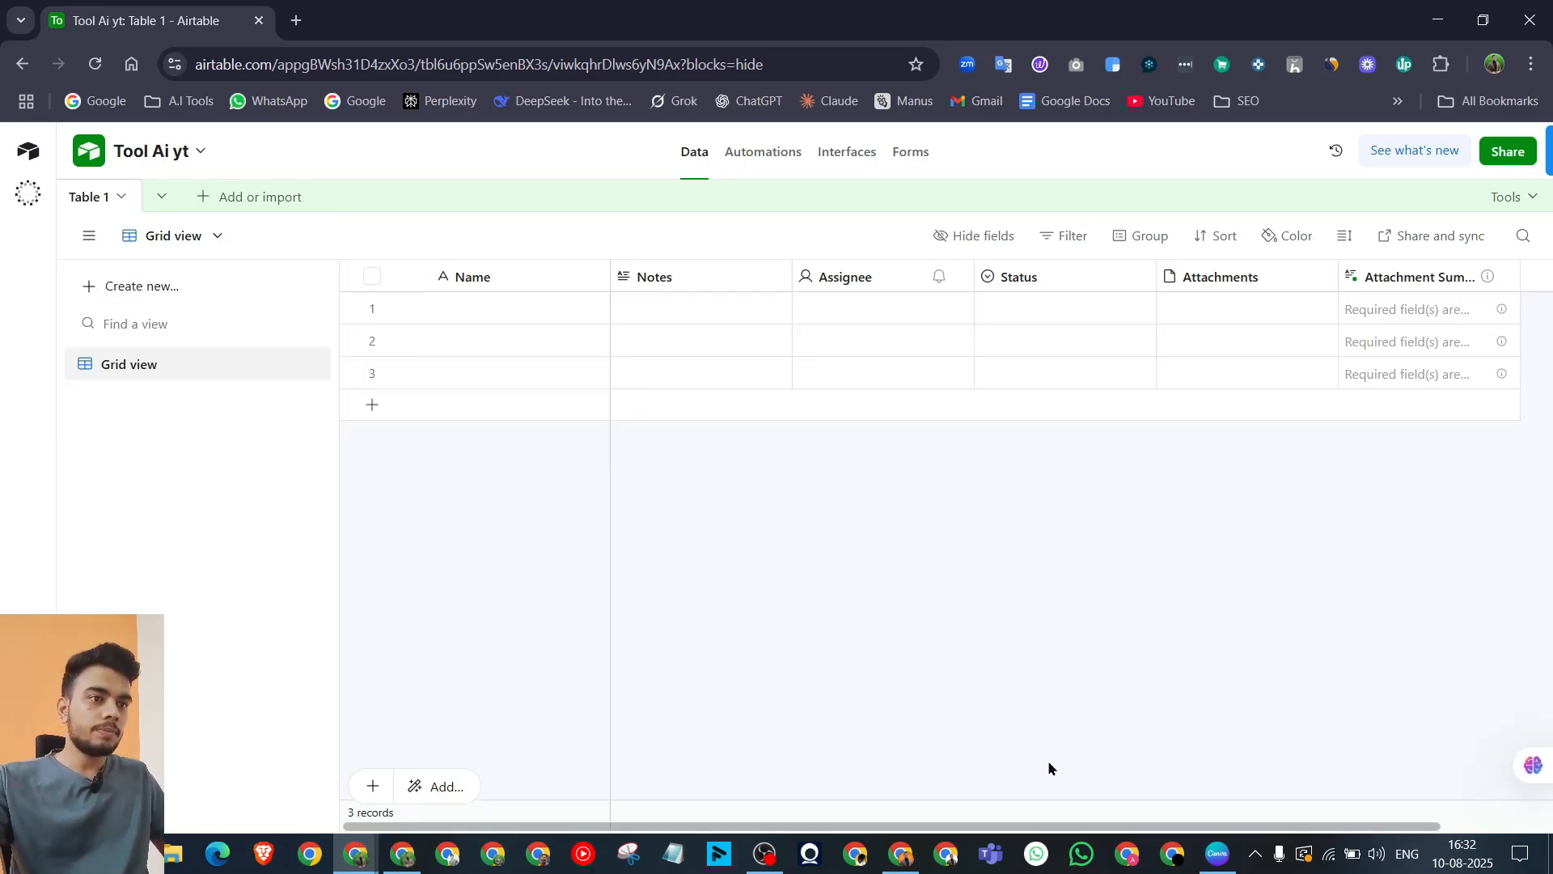
Step: Delete the Notes field from Table 1
right_click(678, 269)
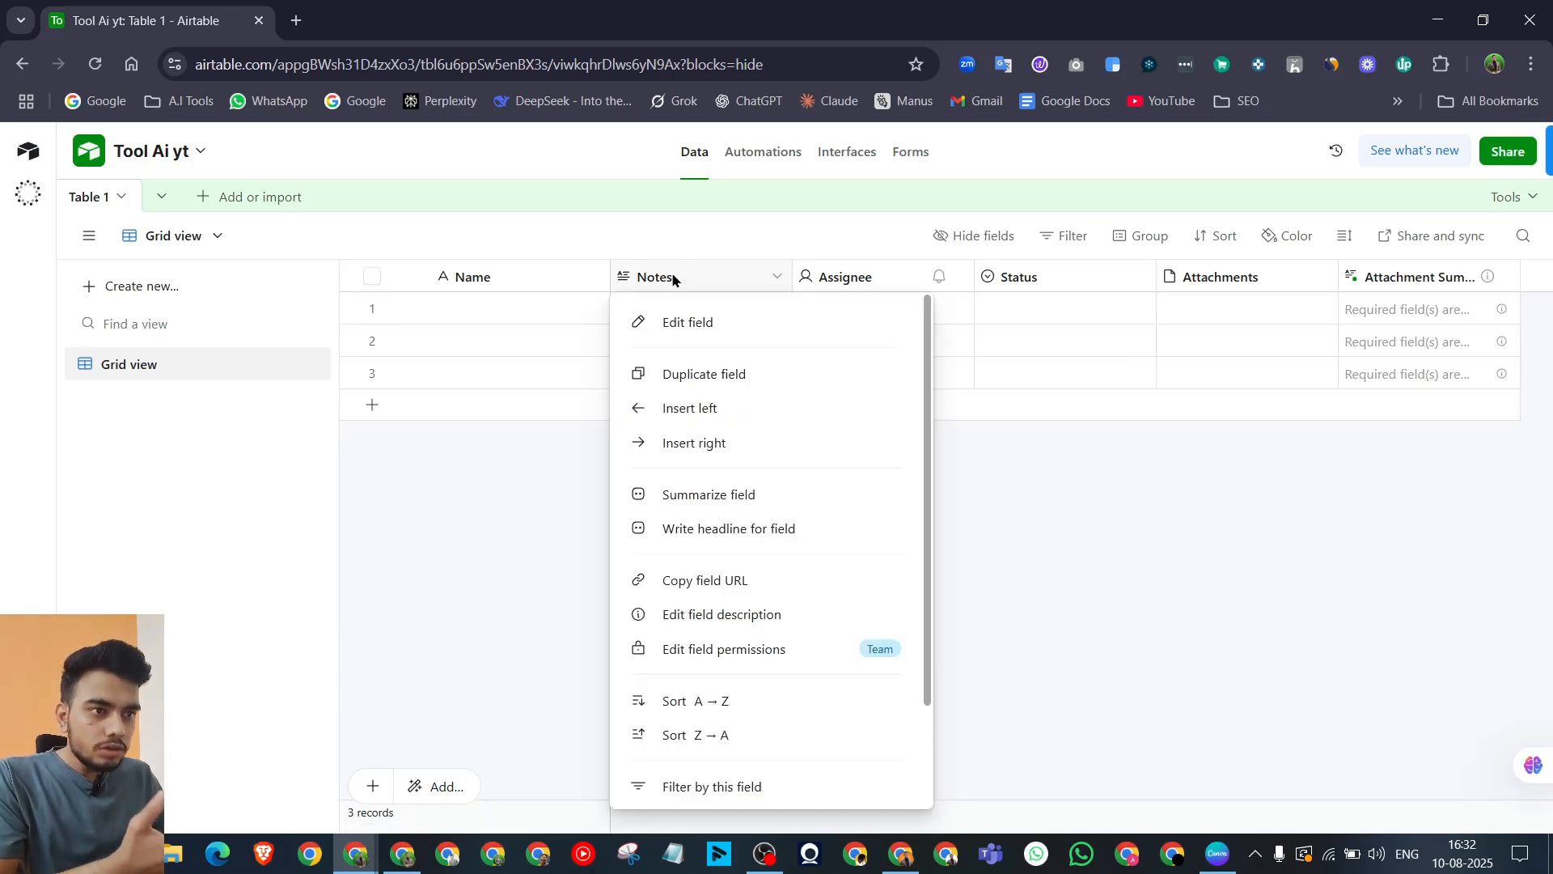
scroll(801, 752, "down", 3)
left_click(815, 761)
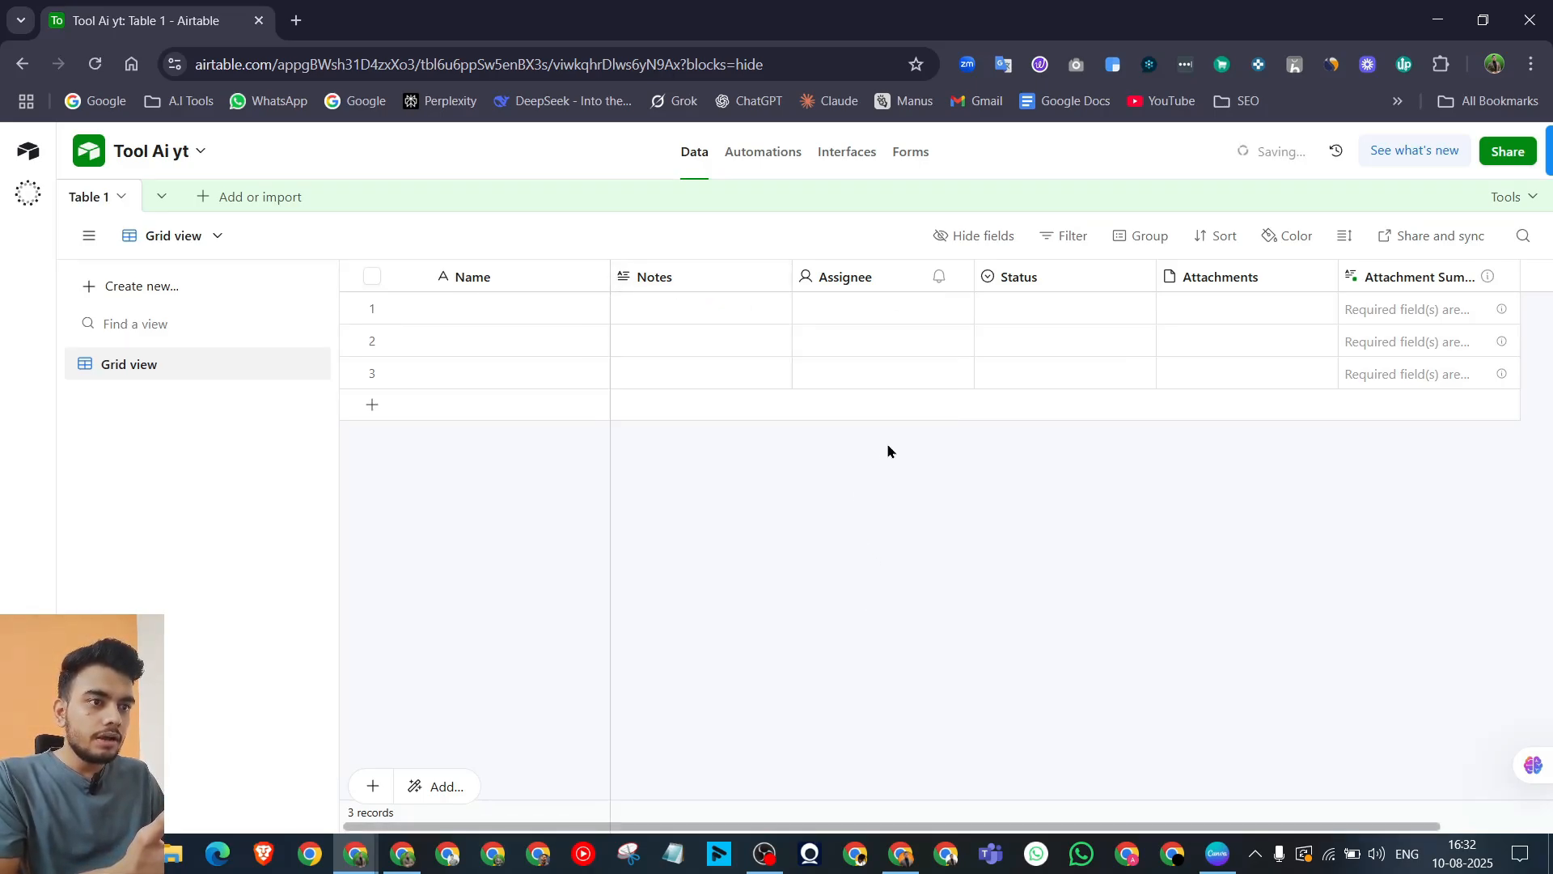
Step: Delete the Assignee field from Table 1
right_click(683, 278)
scroll(772, 728, "down", 2)
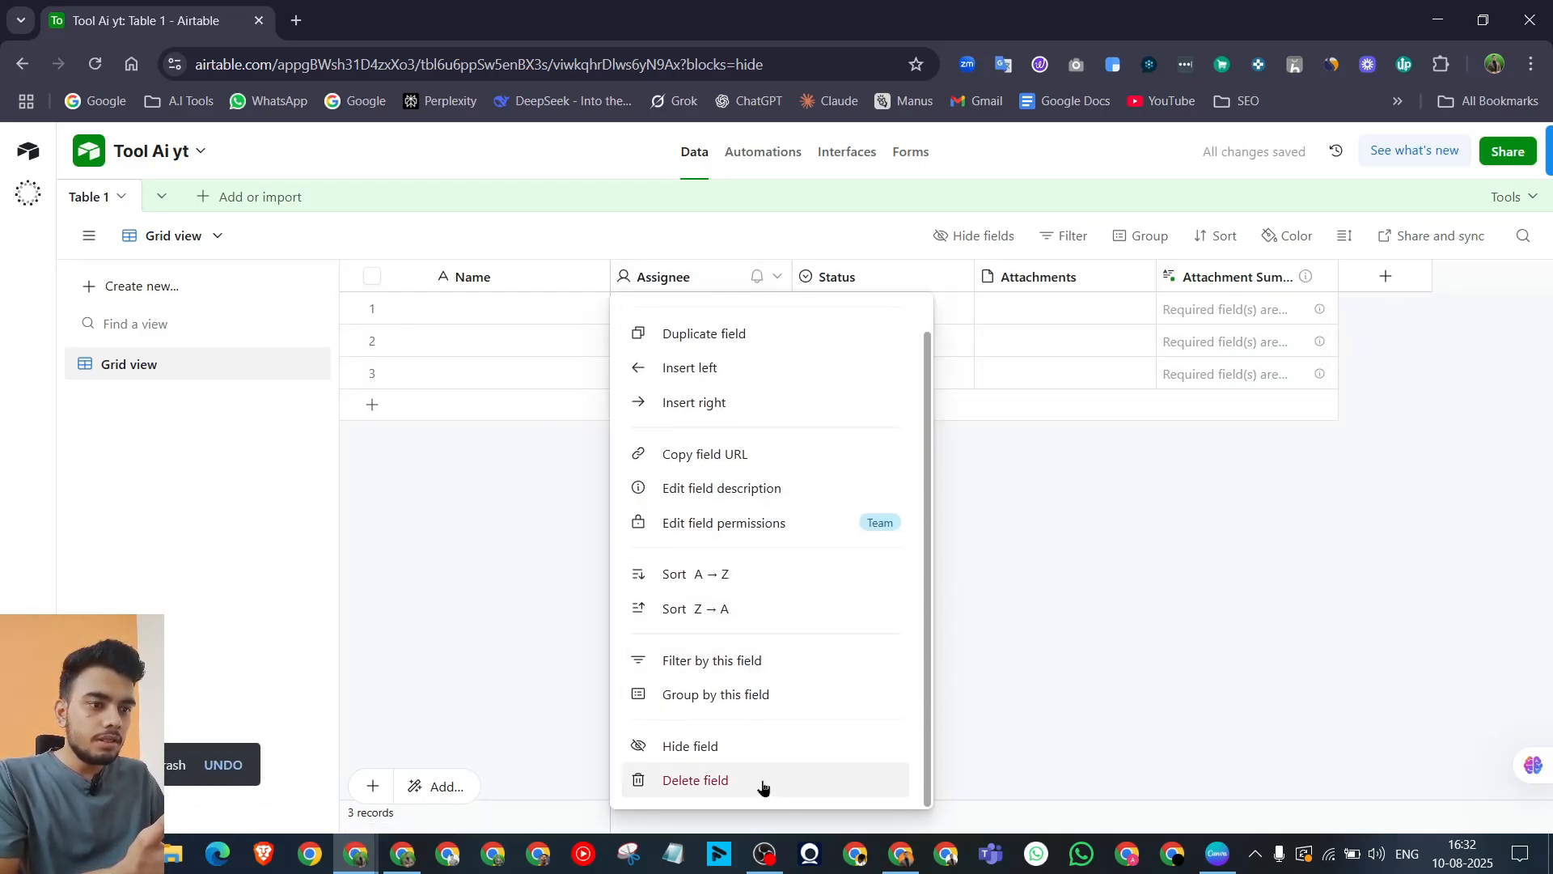
left_click(765, 782)
right_click(683, 275)
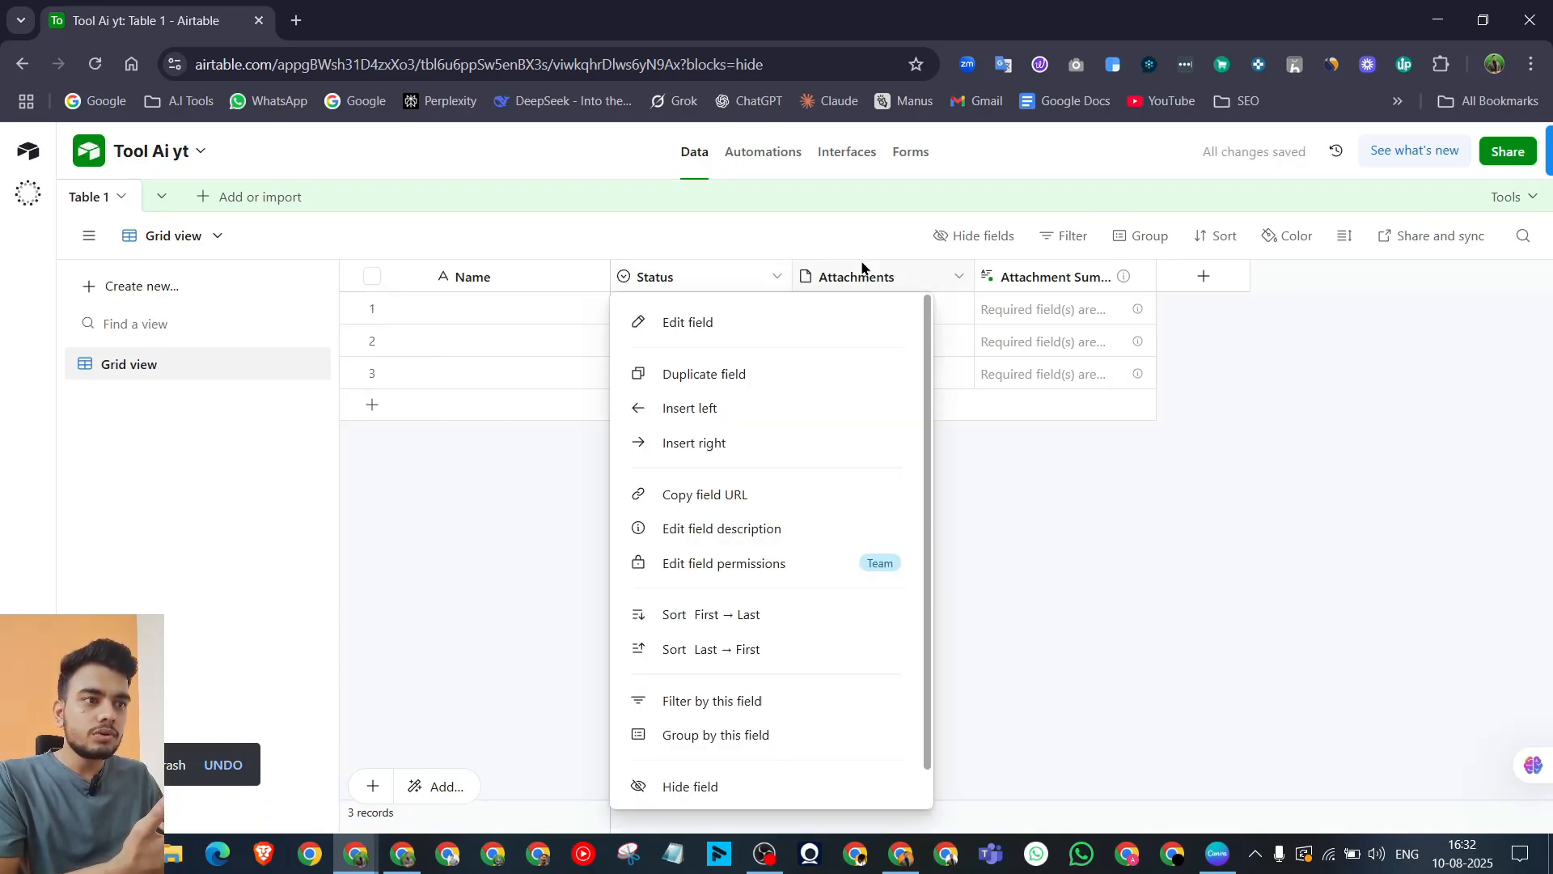
right_click(869, 281)
key("Escape")
Step: Delete the Attachments field despite its dependency, and delete the Attachment Summary field as well
right_click(859, 275)
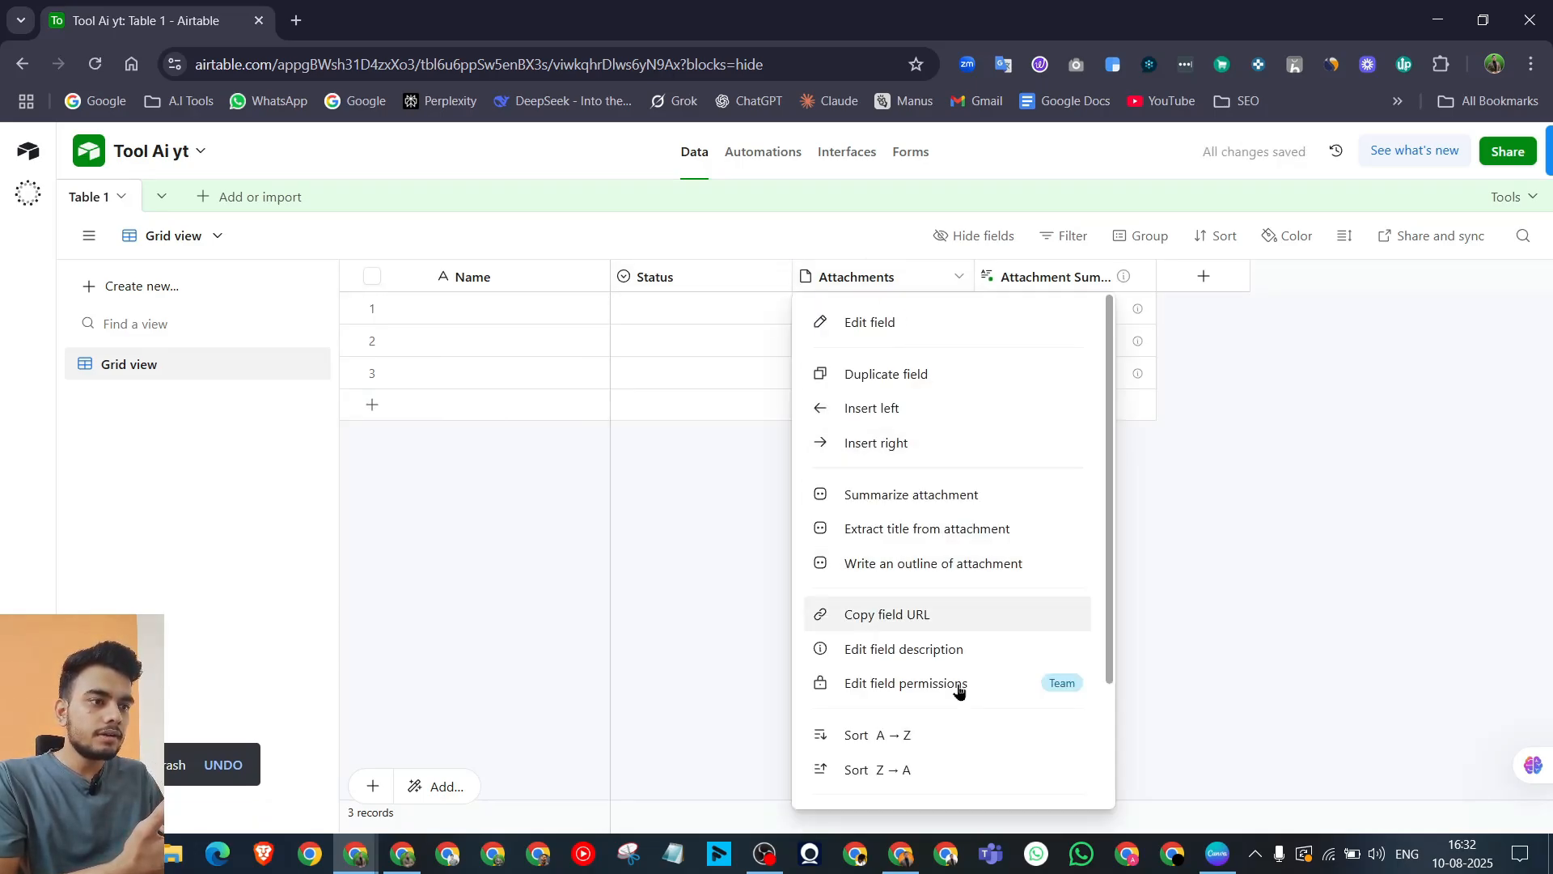
scroll(960, 687, "down", 3)
left_click(930, 783)
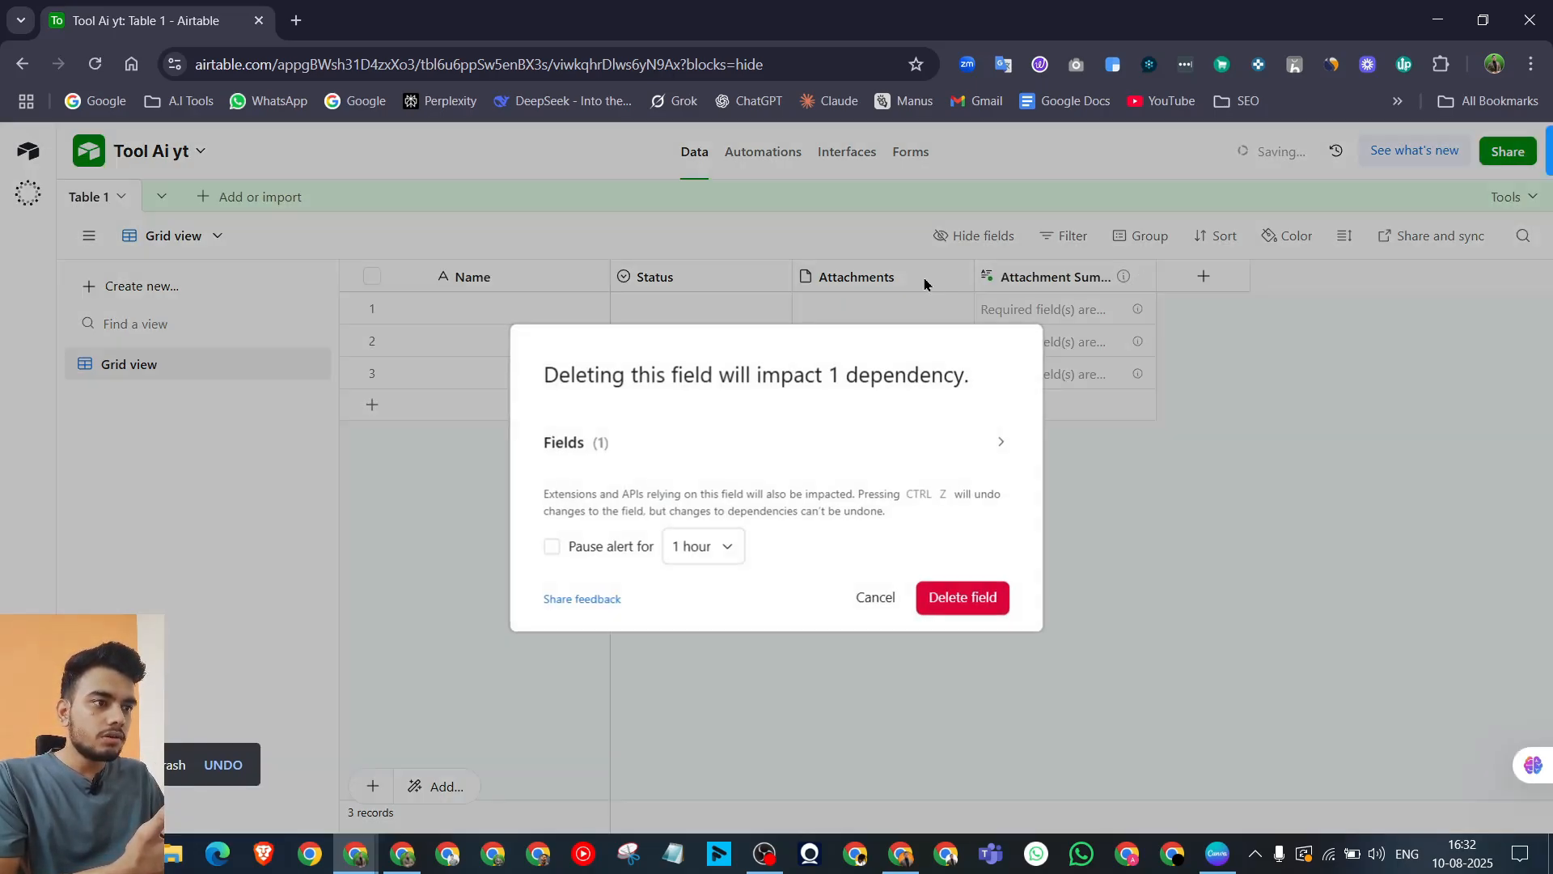
left_click(938, 594)
right_click(867, 276)
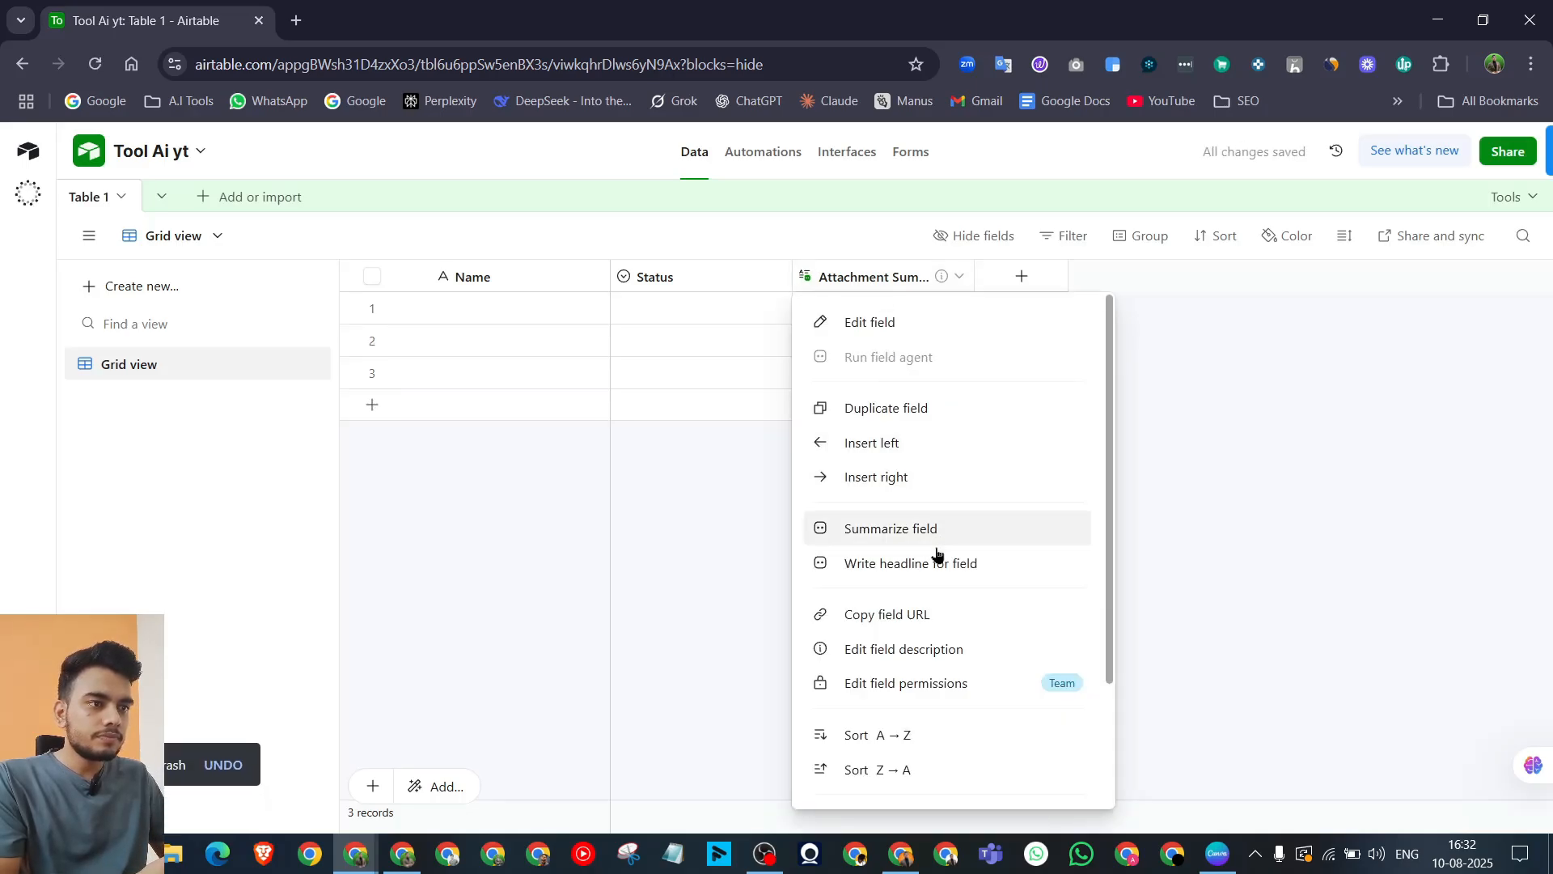
scroll(936, 555, "down", 3)
left_click(934, 778)
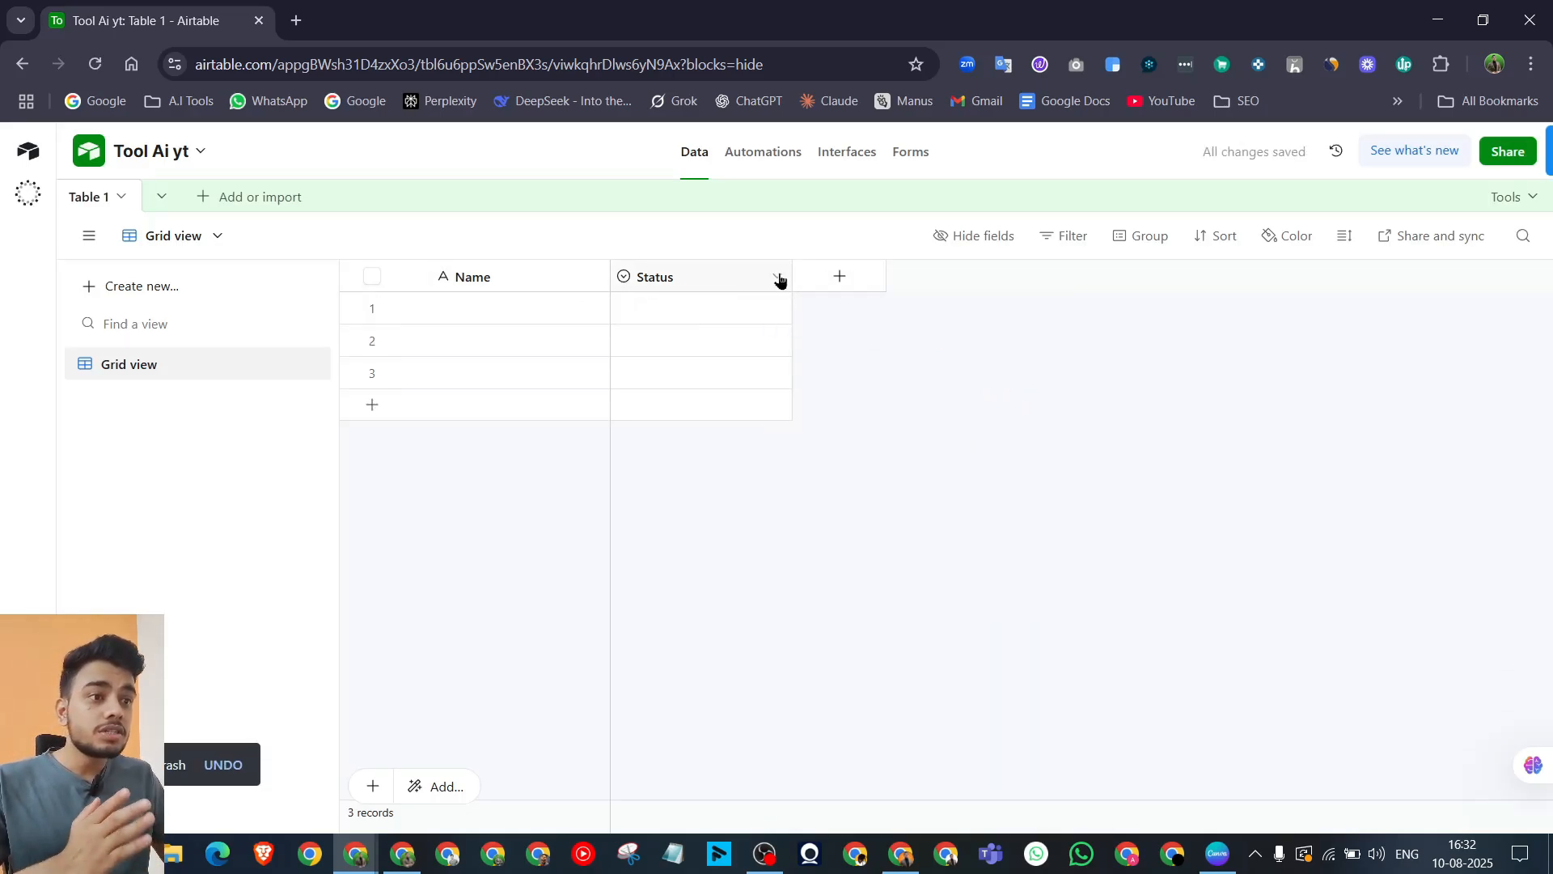
left_click(846, 279)
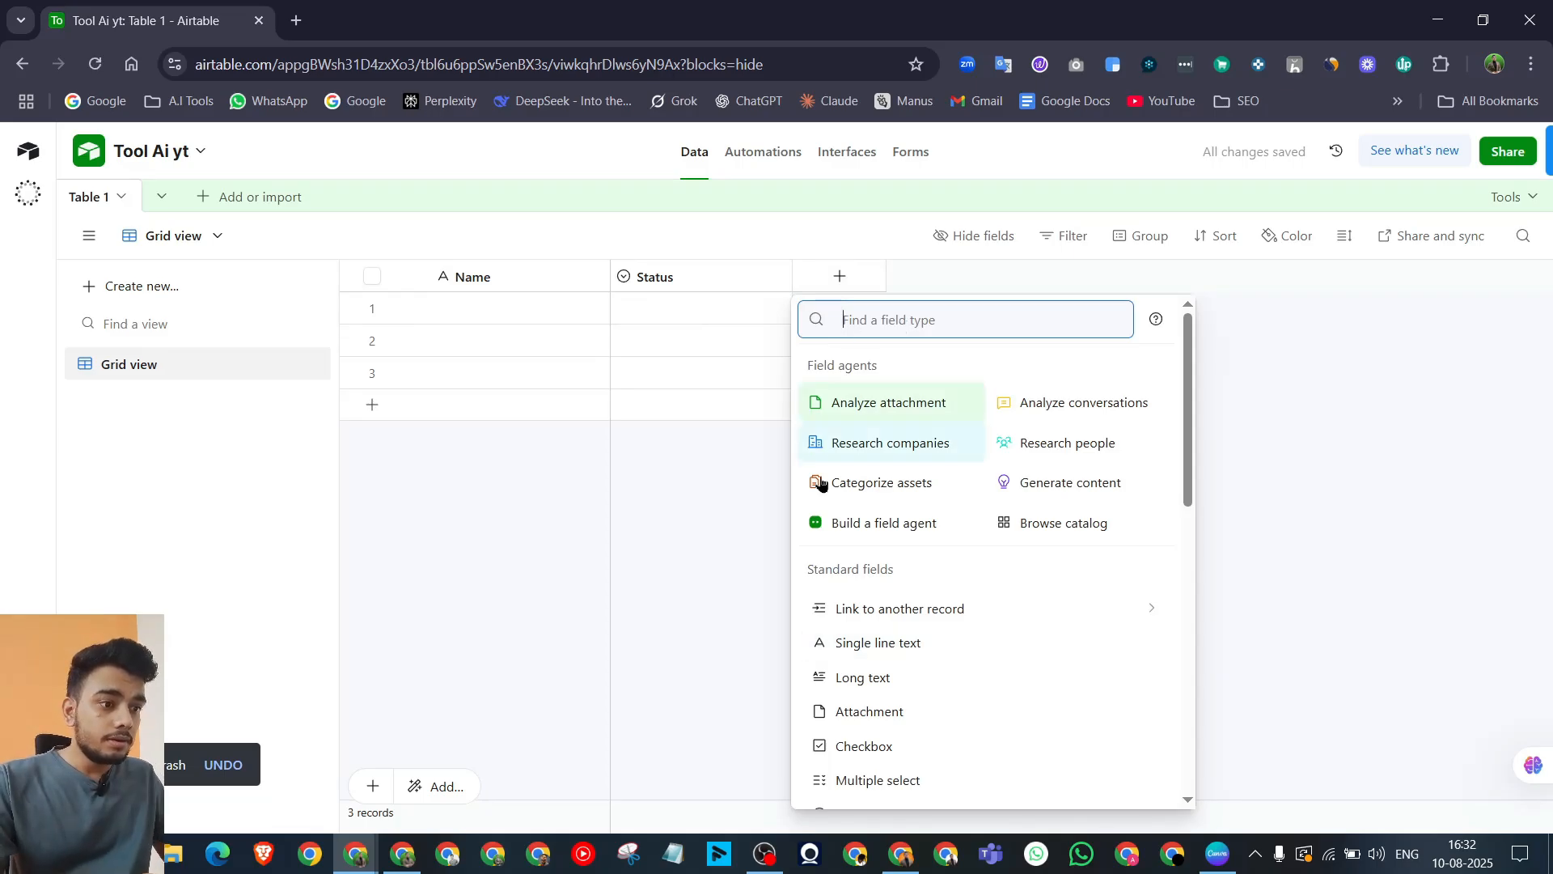
left_click(889, 613)
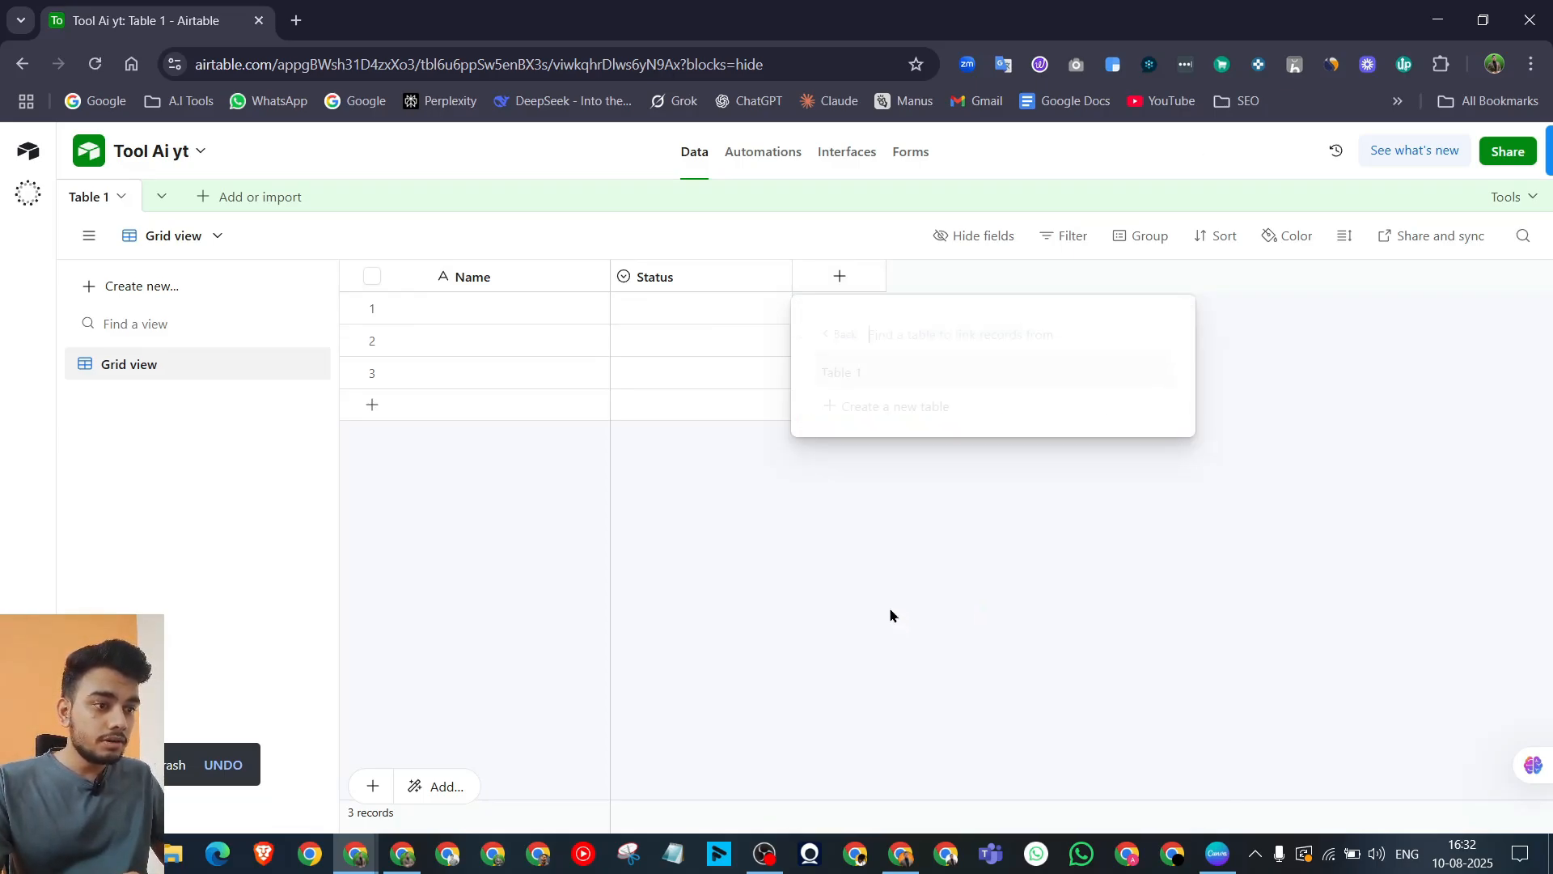
left_click(1100, 453)
Step: Add a Long text field named Tool explanation and place it between the Name and Status fields
left_click(841, 276)
scroll(917, 667, "down", 5)
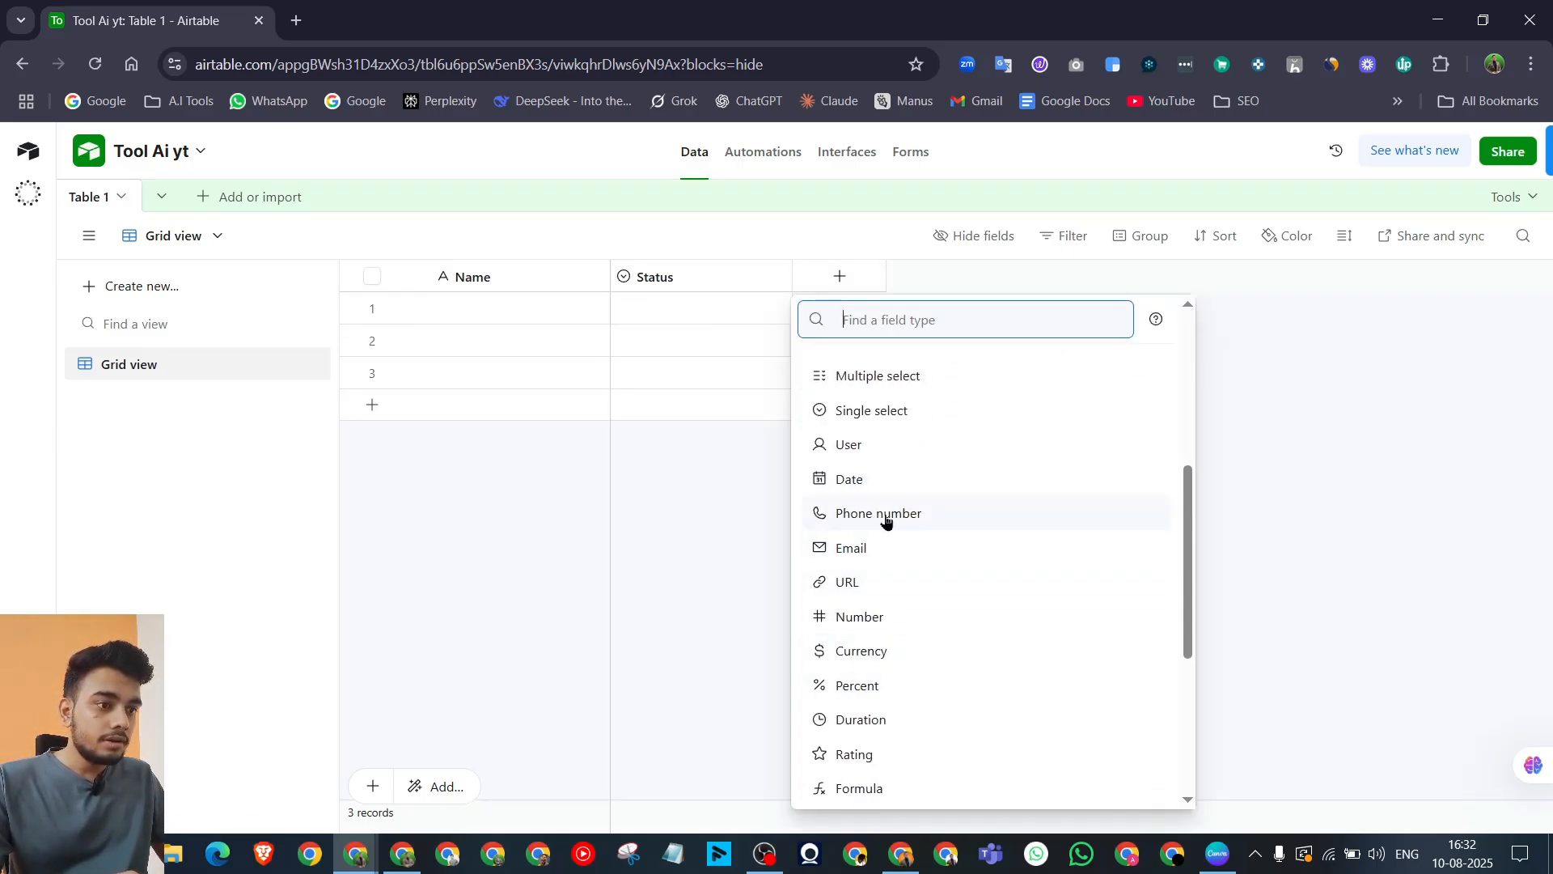
scroll(935, 584, "up", 2)
scroll(933, 588, "up", 2)
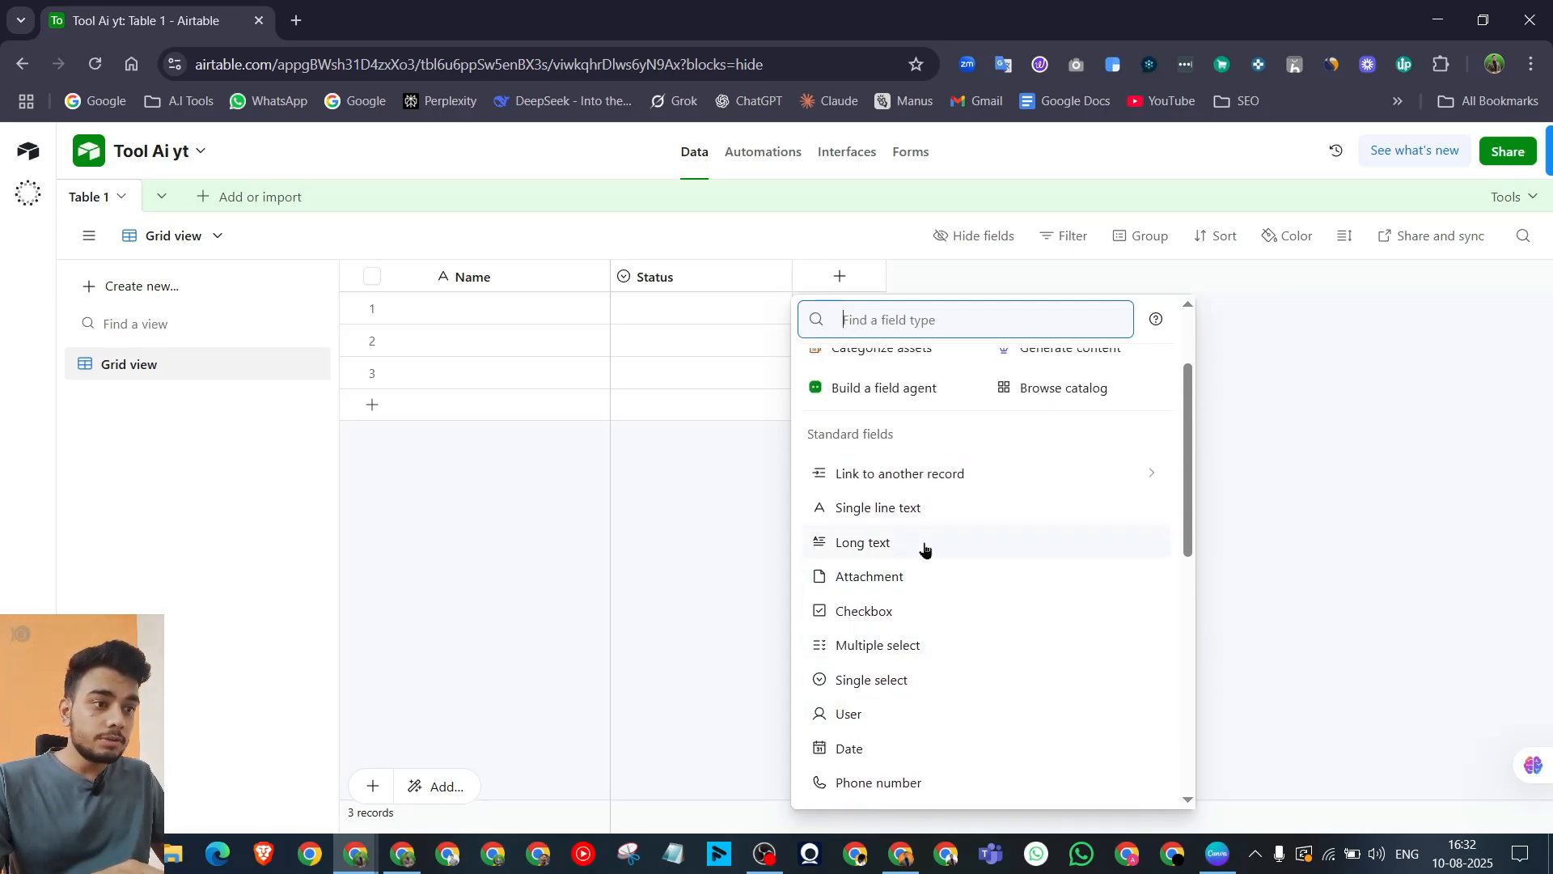
left_click(890, 539)
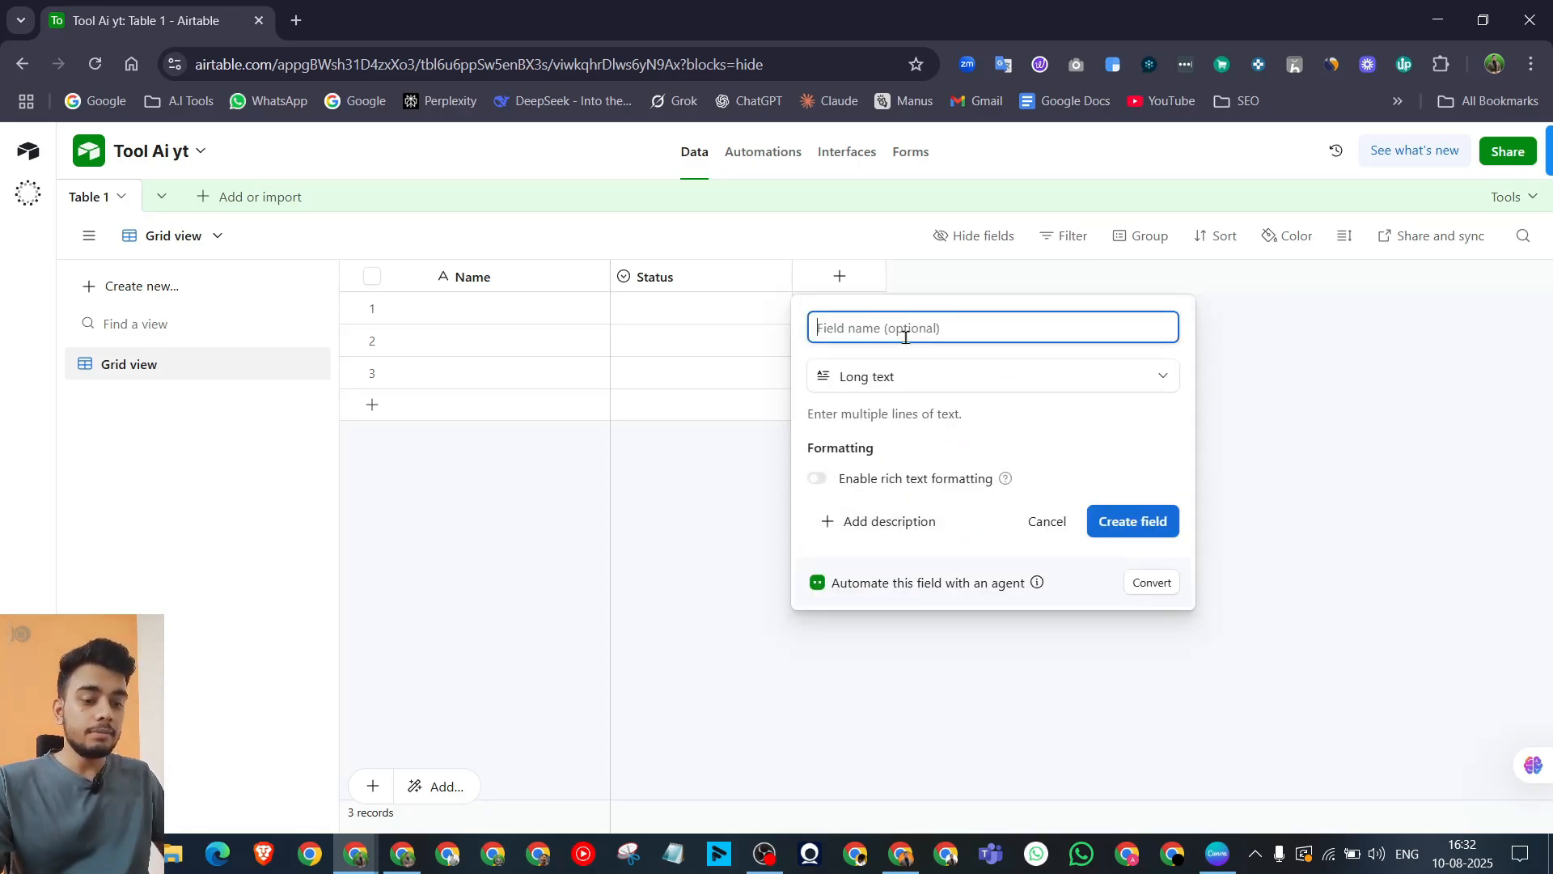
type("T")
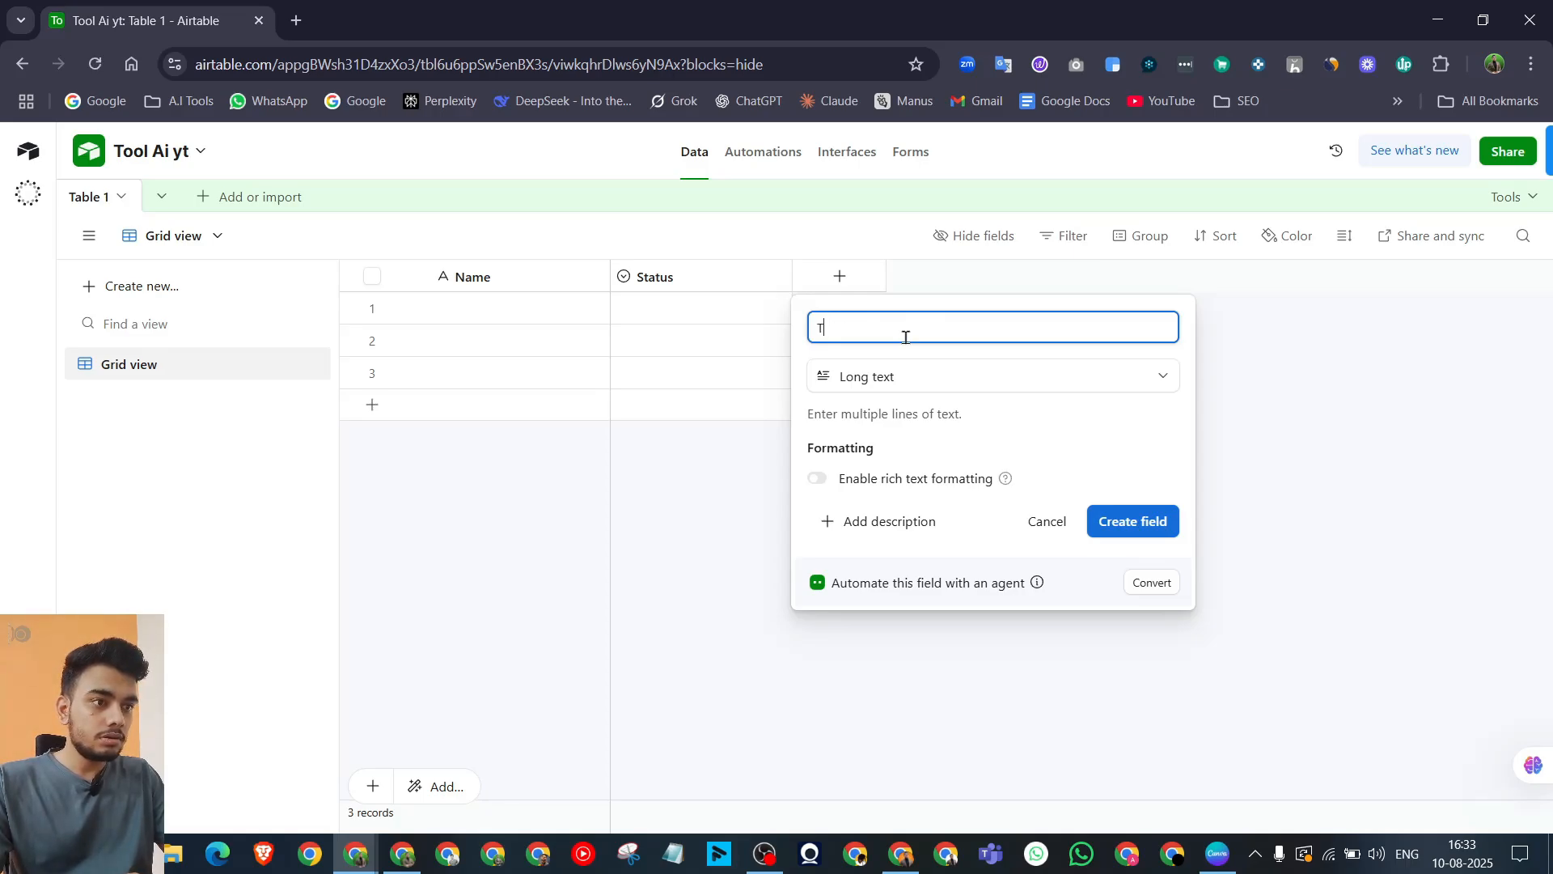
key("BackSpace")
type("explanation")
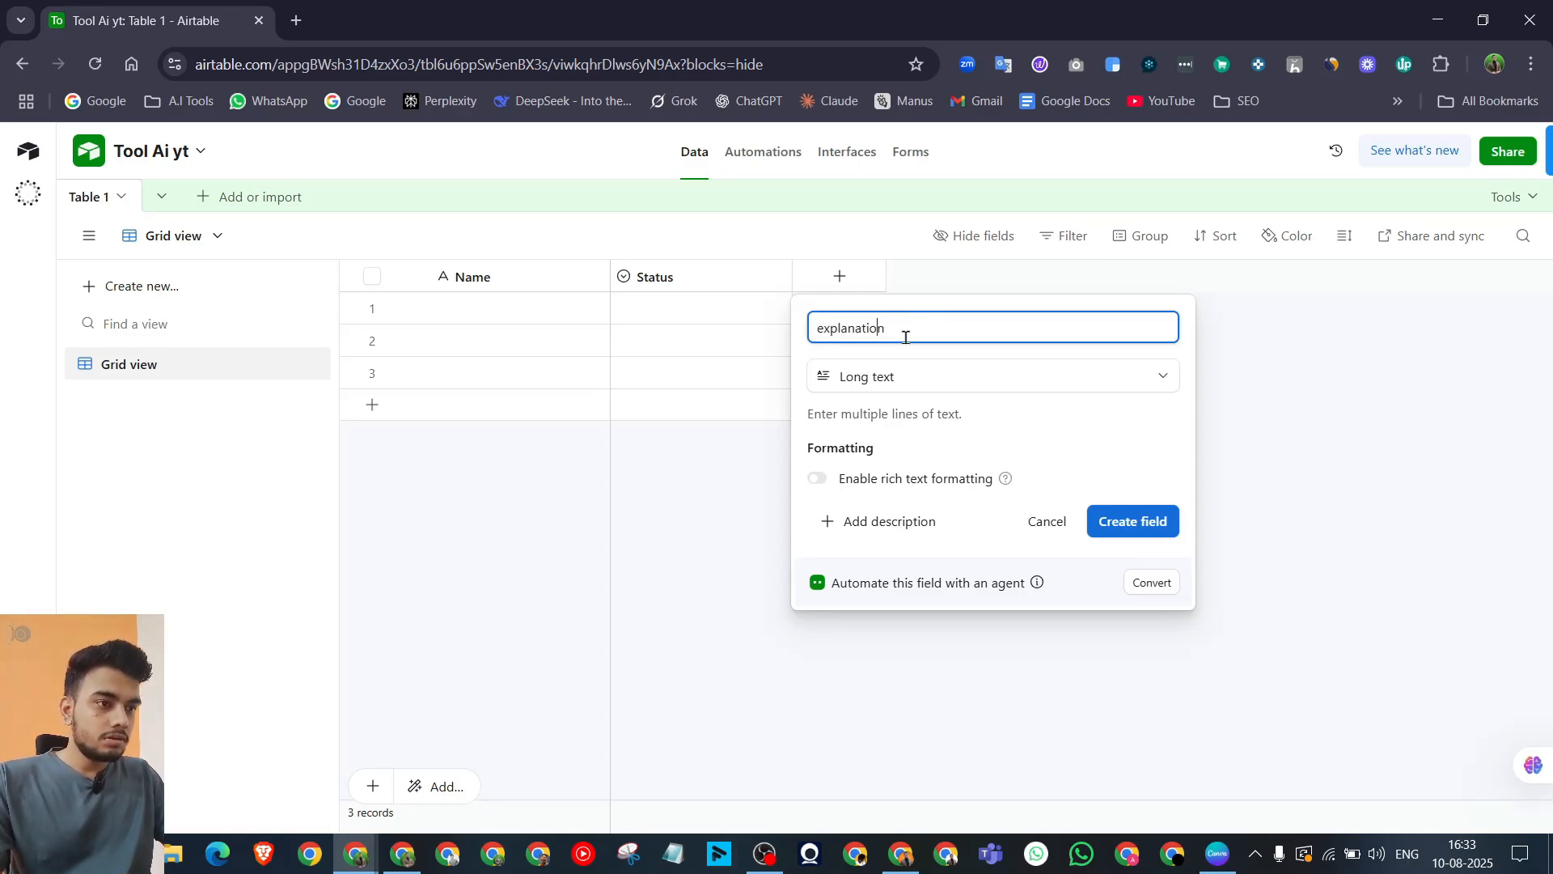
type("Tool")
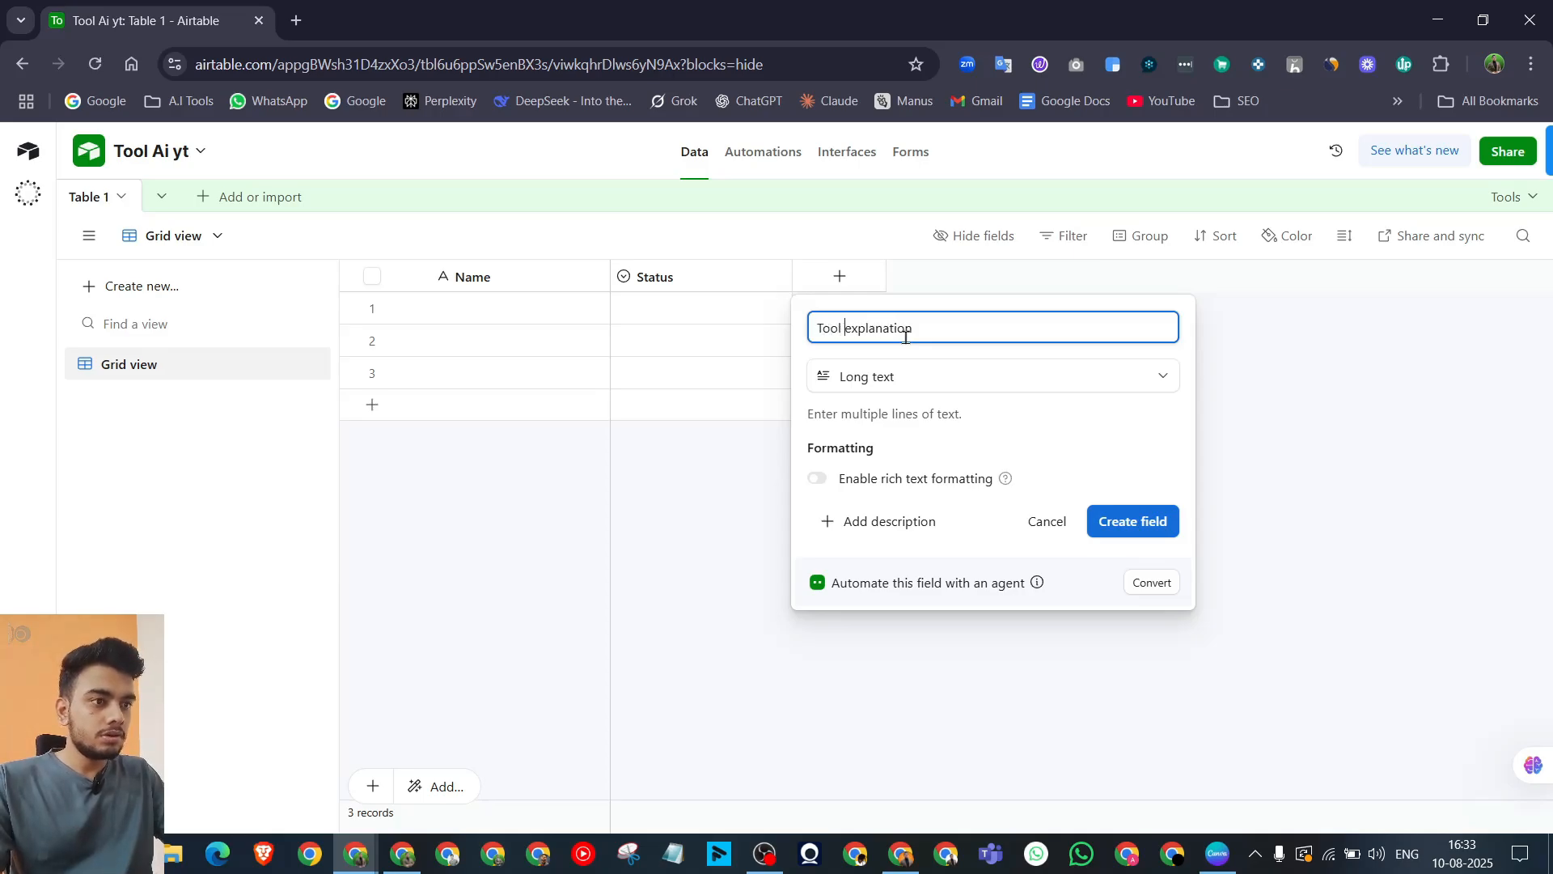
key("Return")
left_click_drag(838, 285, 640, 277)
Step: Add an Attachment field named Video URL and move the Status field to the end, after it
left_click(1024, 281)
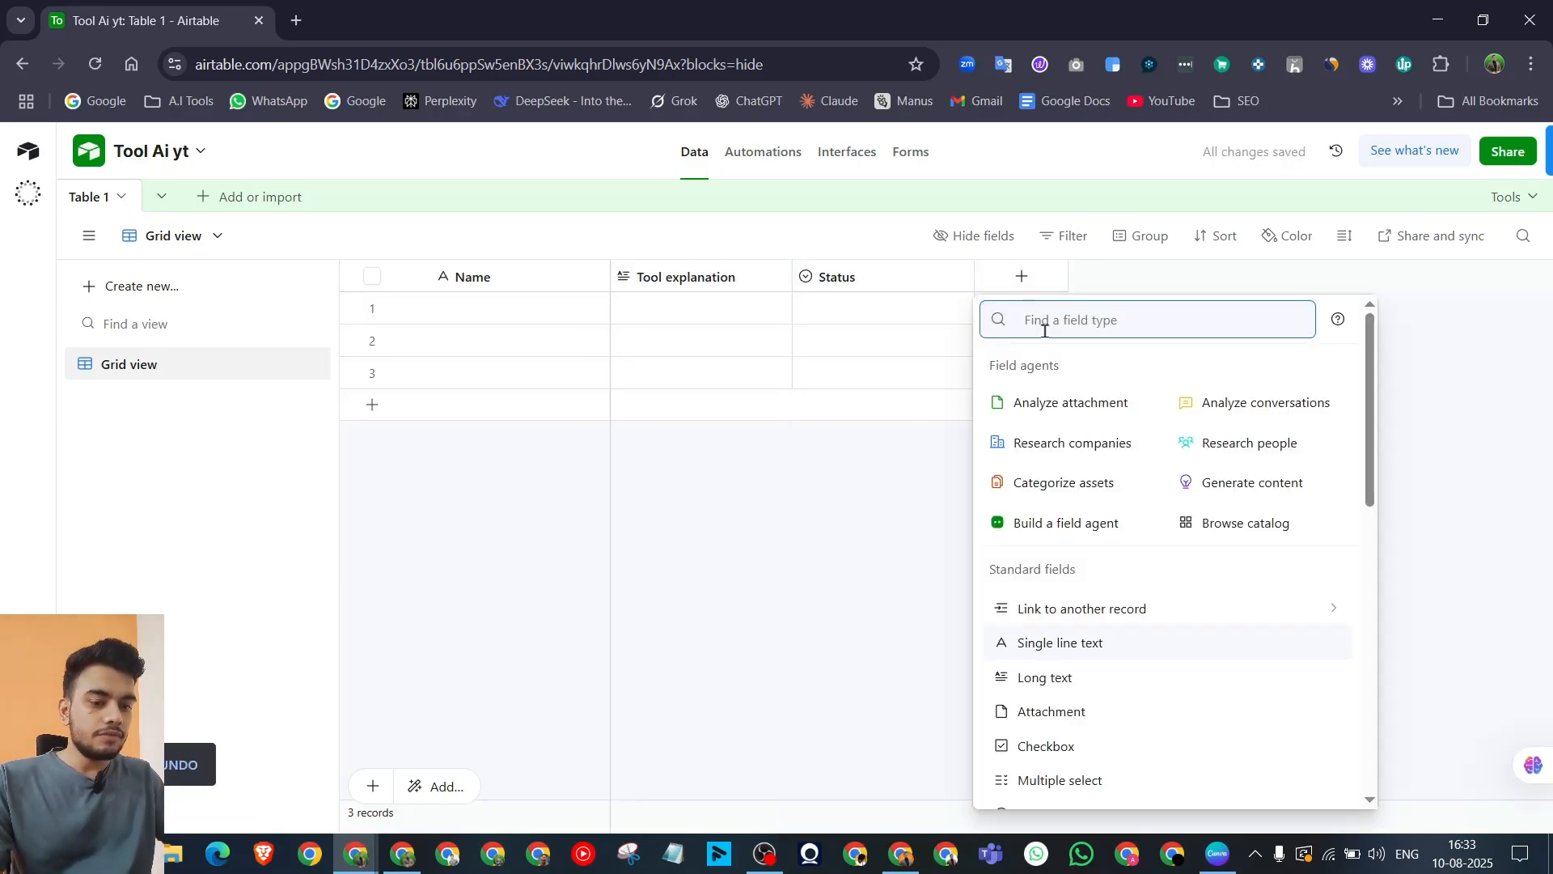
type("Video")
key("BackSpace")
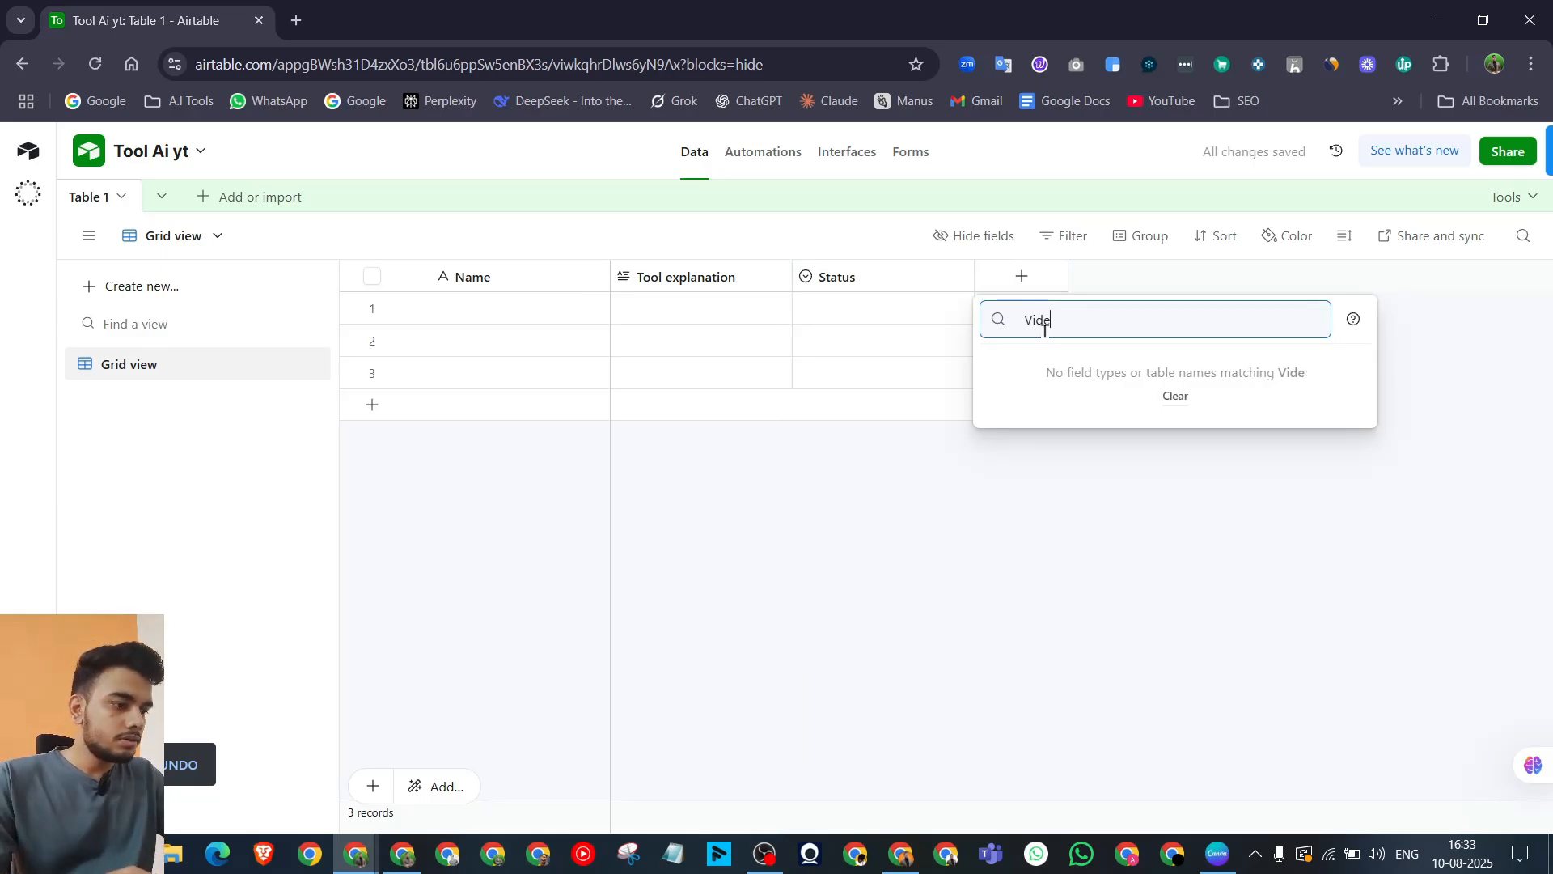
key("BackSpace")
key("BackSpace")
key("BackSpace")
key("BackSpace")
scroll(1064, 591, "down", 2)
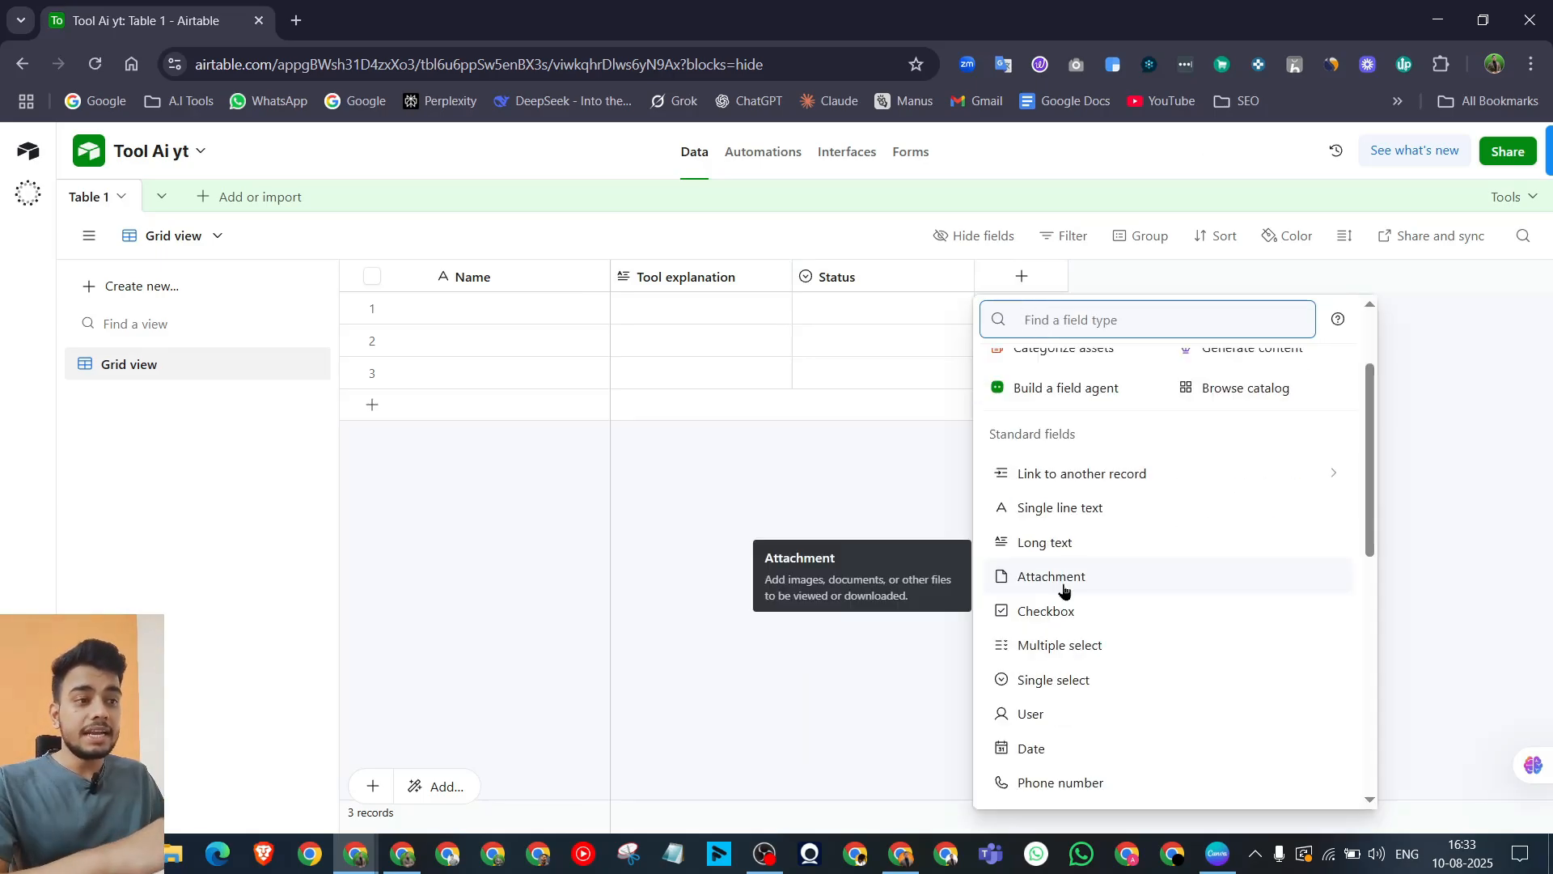
left_click(1064, 590)
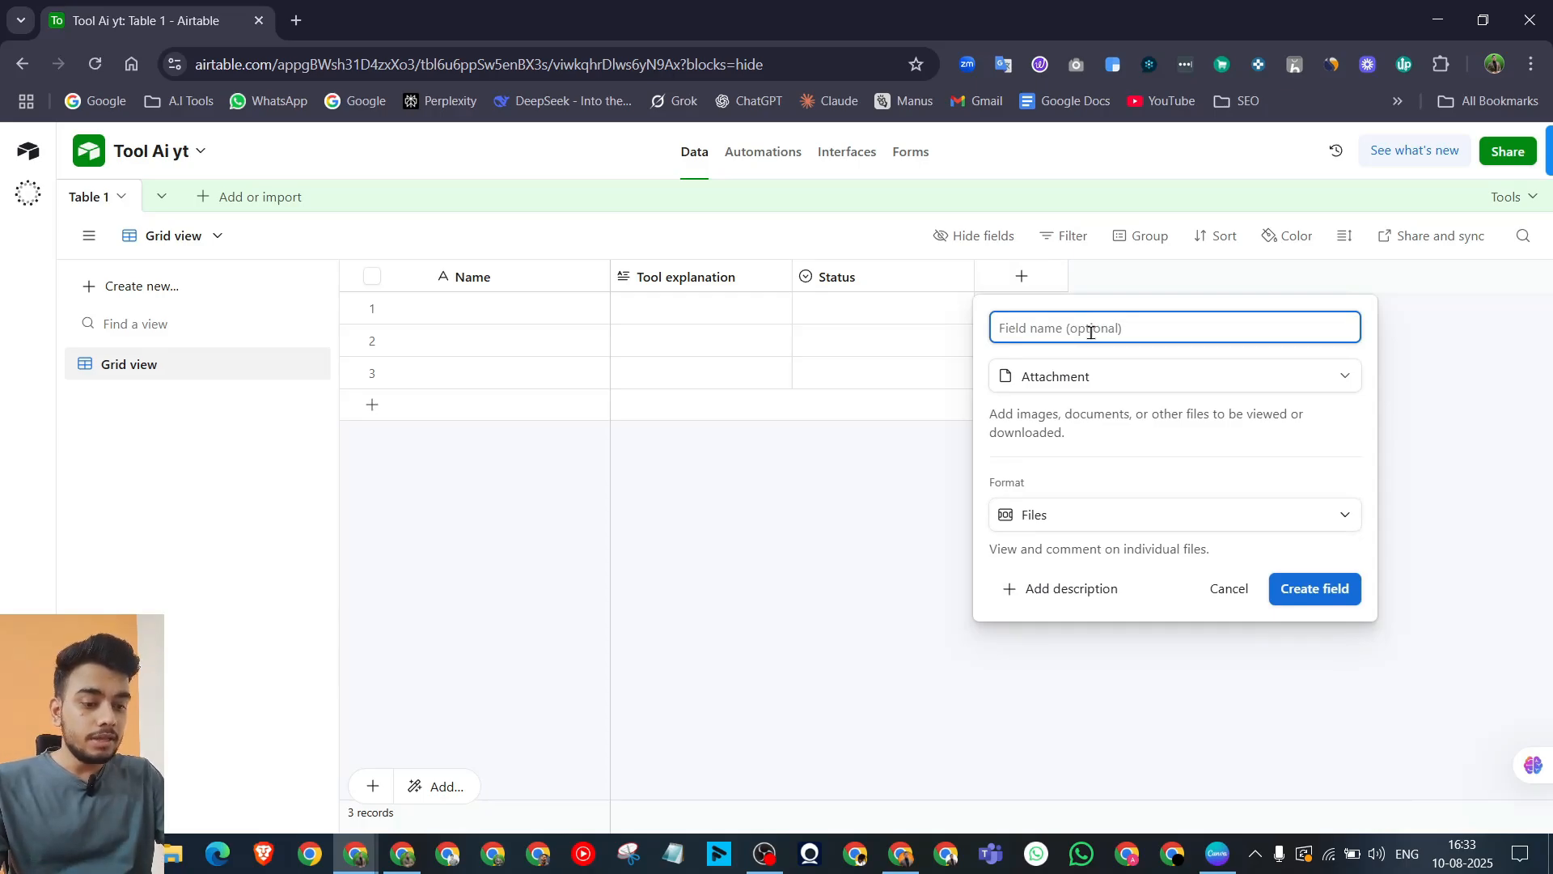
type("Video URL")
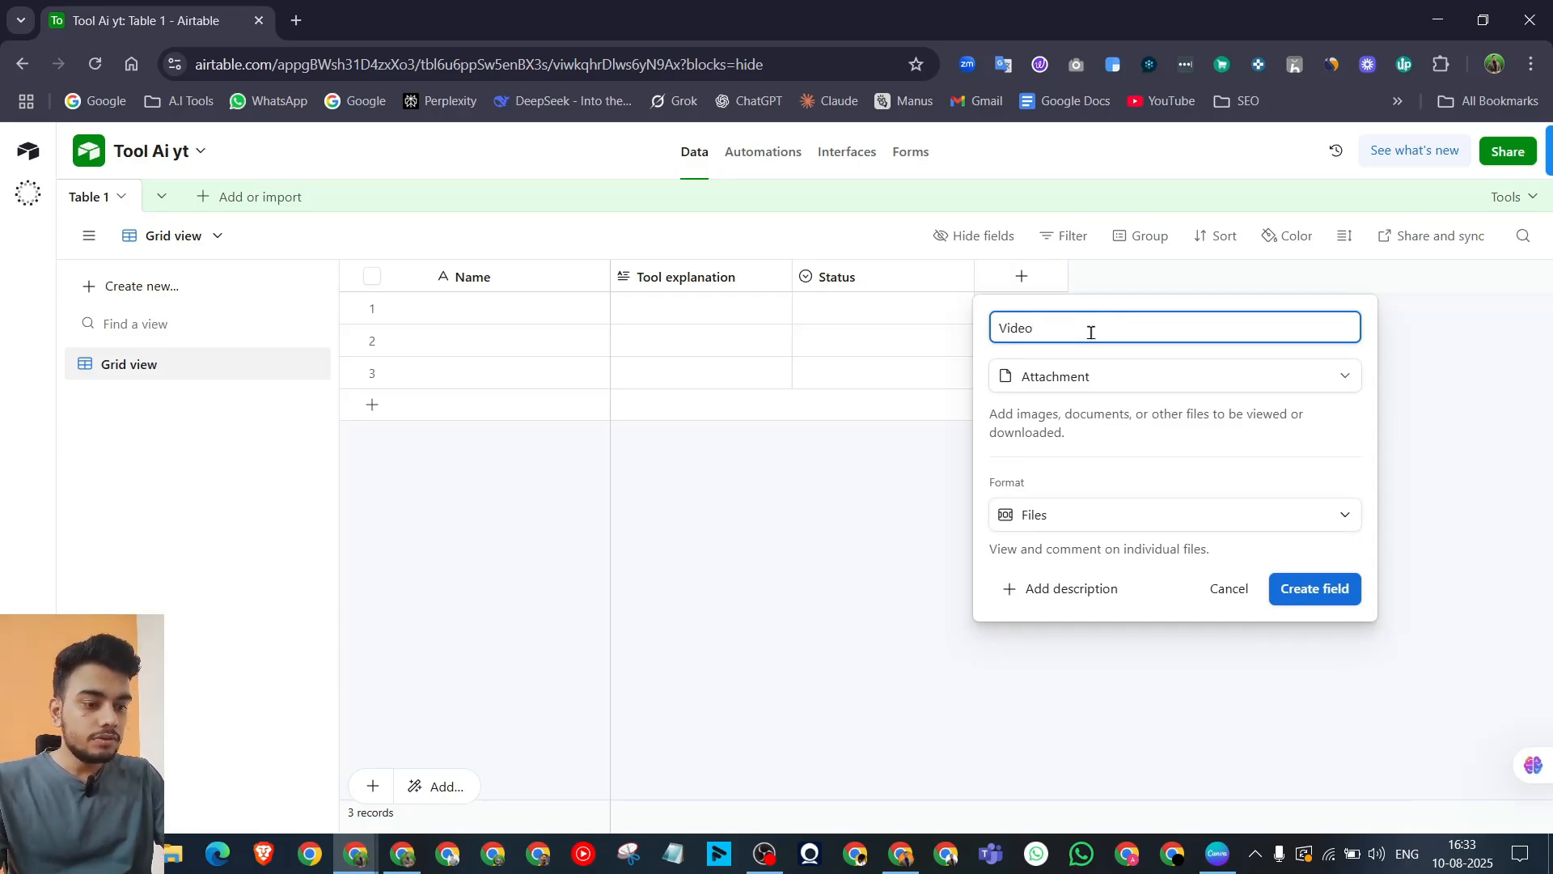
left_click(1318, 597)
left_click_drag(873, 275, 1071, 290)
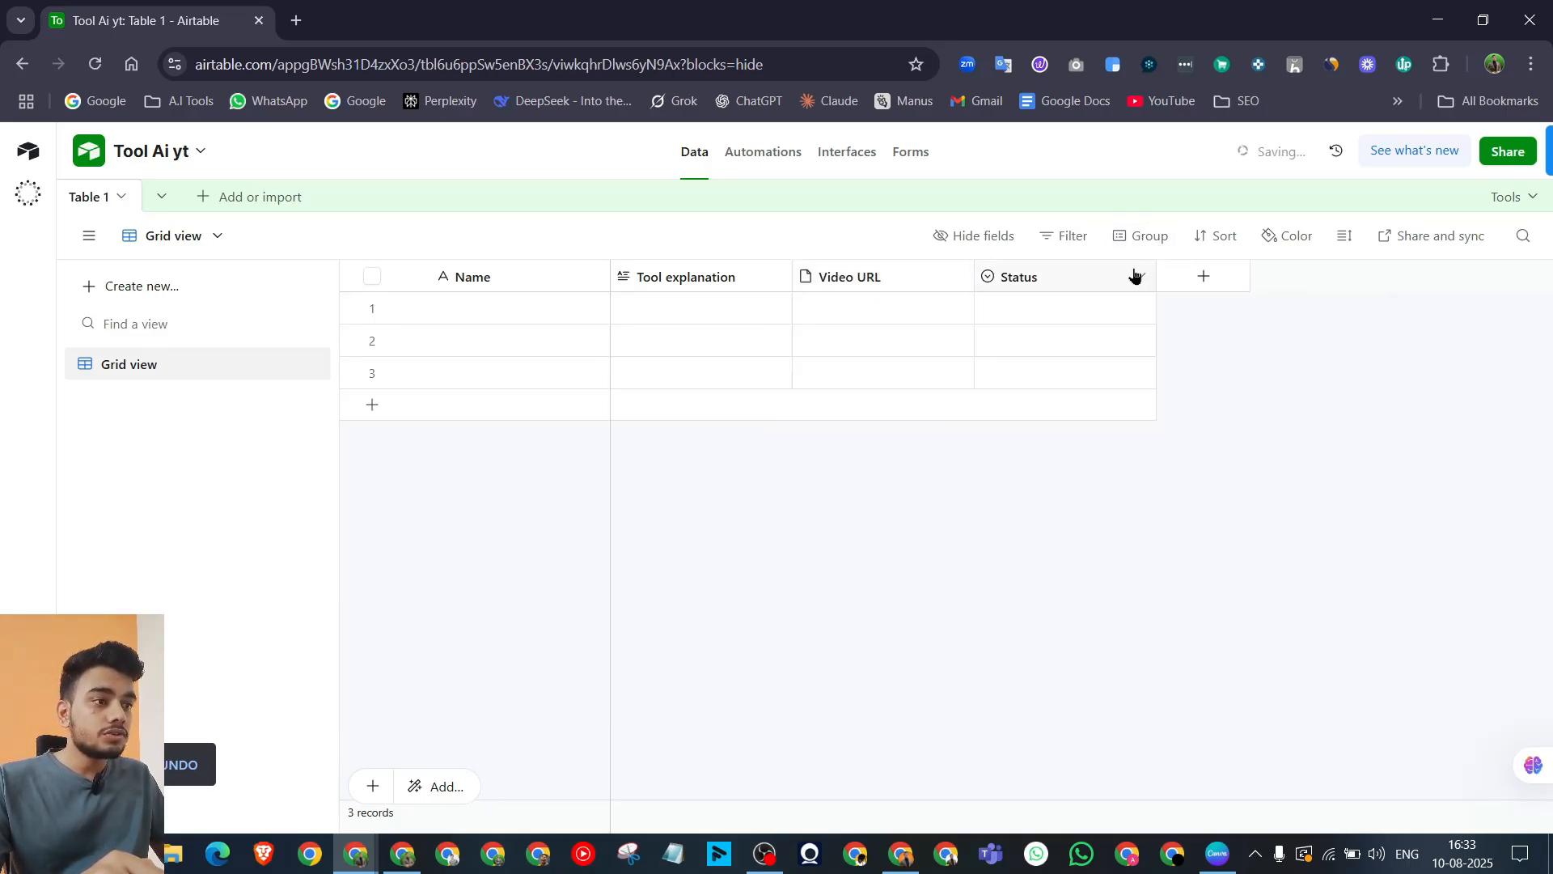
Step: Edit the Status field, renaming its Todo option as Done and its In progress option as Not Done
left_click(1140, 275)
left_click(1068, 324)
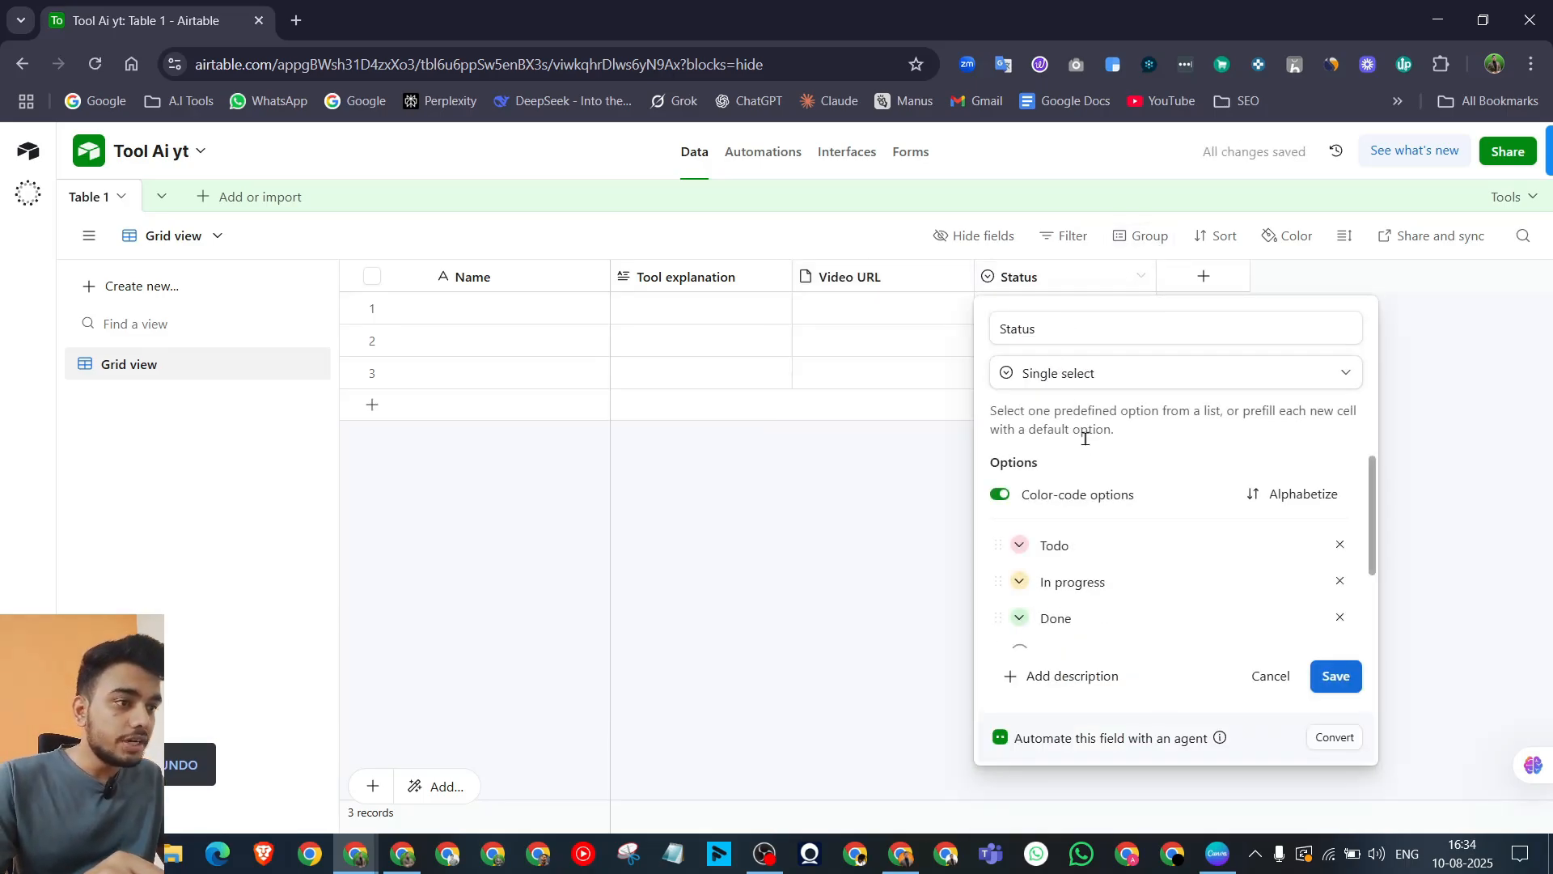
left_click_drag(1095, 537, 1039, 544)
type("Done")
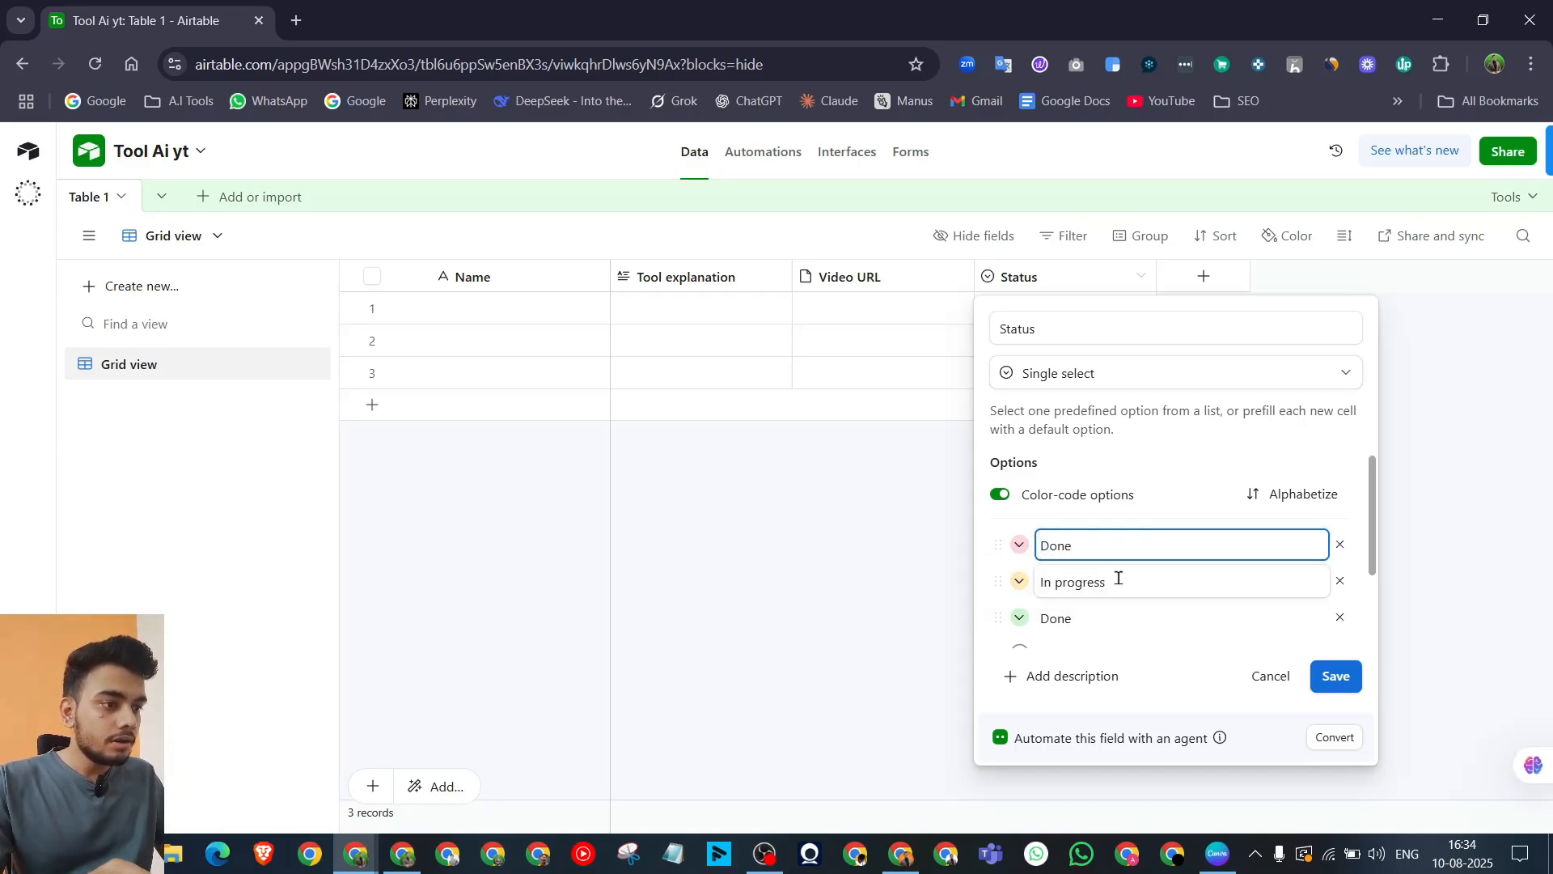
left_click(1119, 577)
left_click_drag(1116, 579, 1037, 582)
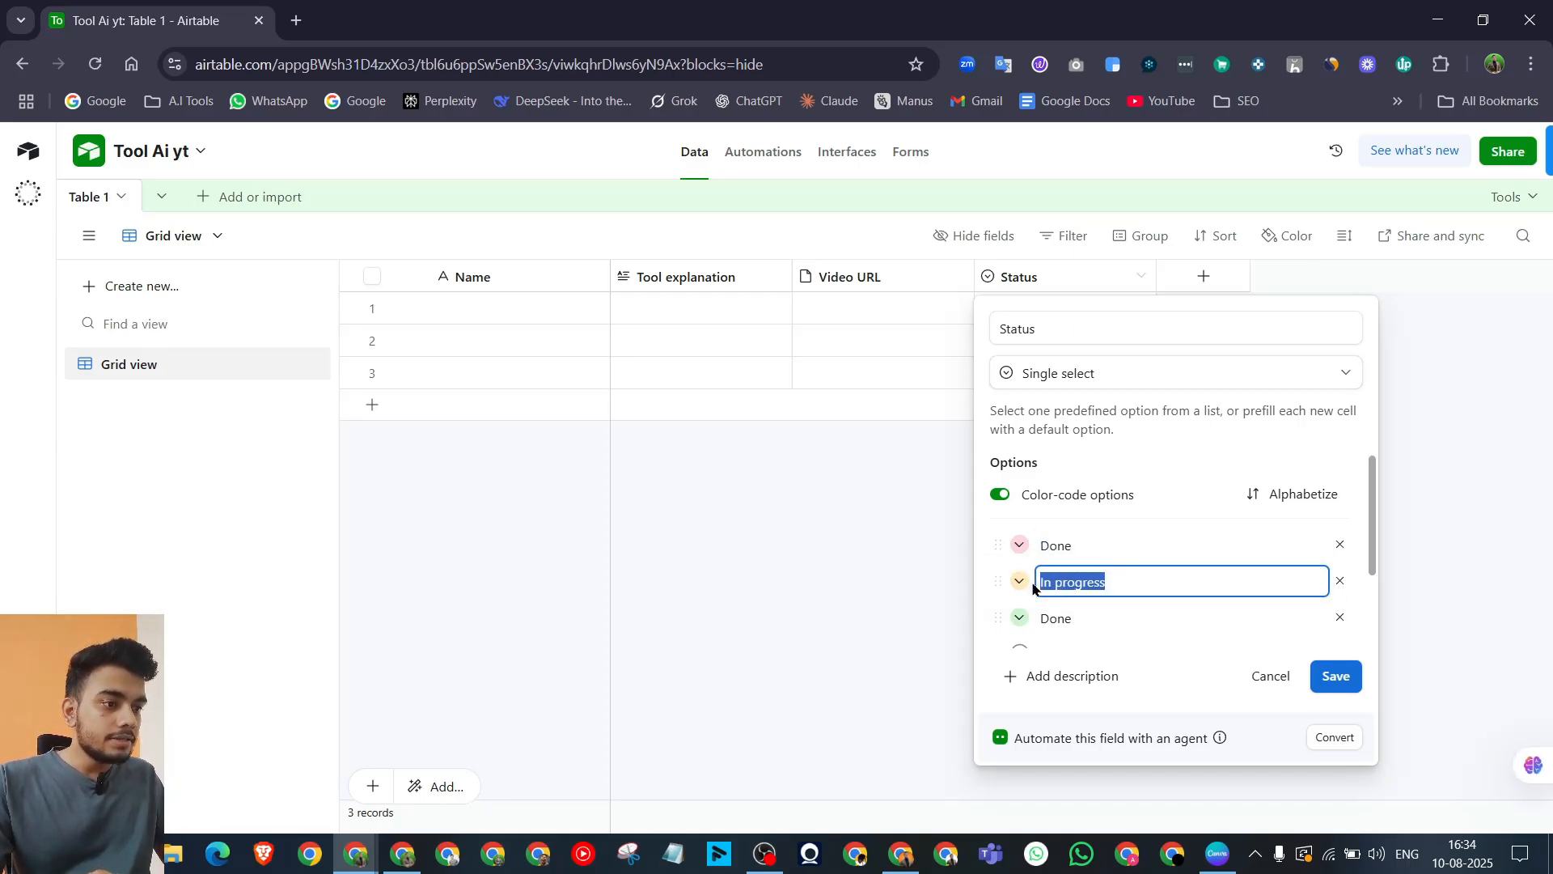
type("Done")
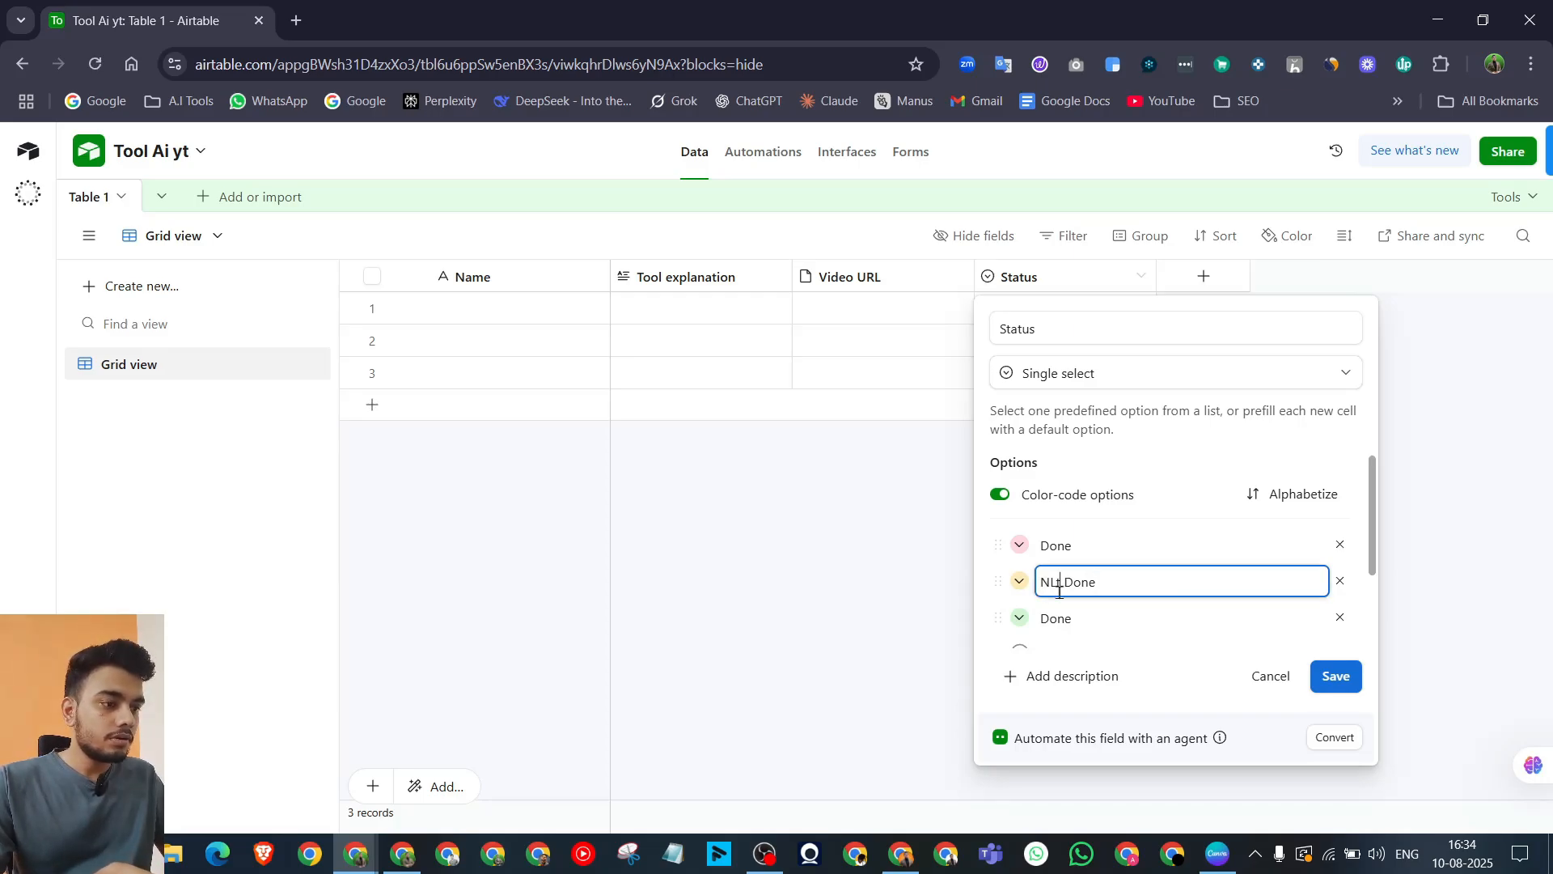
Step: Remove the extra options below Not Done from the Status field
left_click(1340, 617)
left_click(1339, 622)
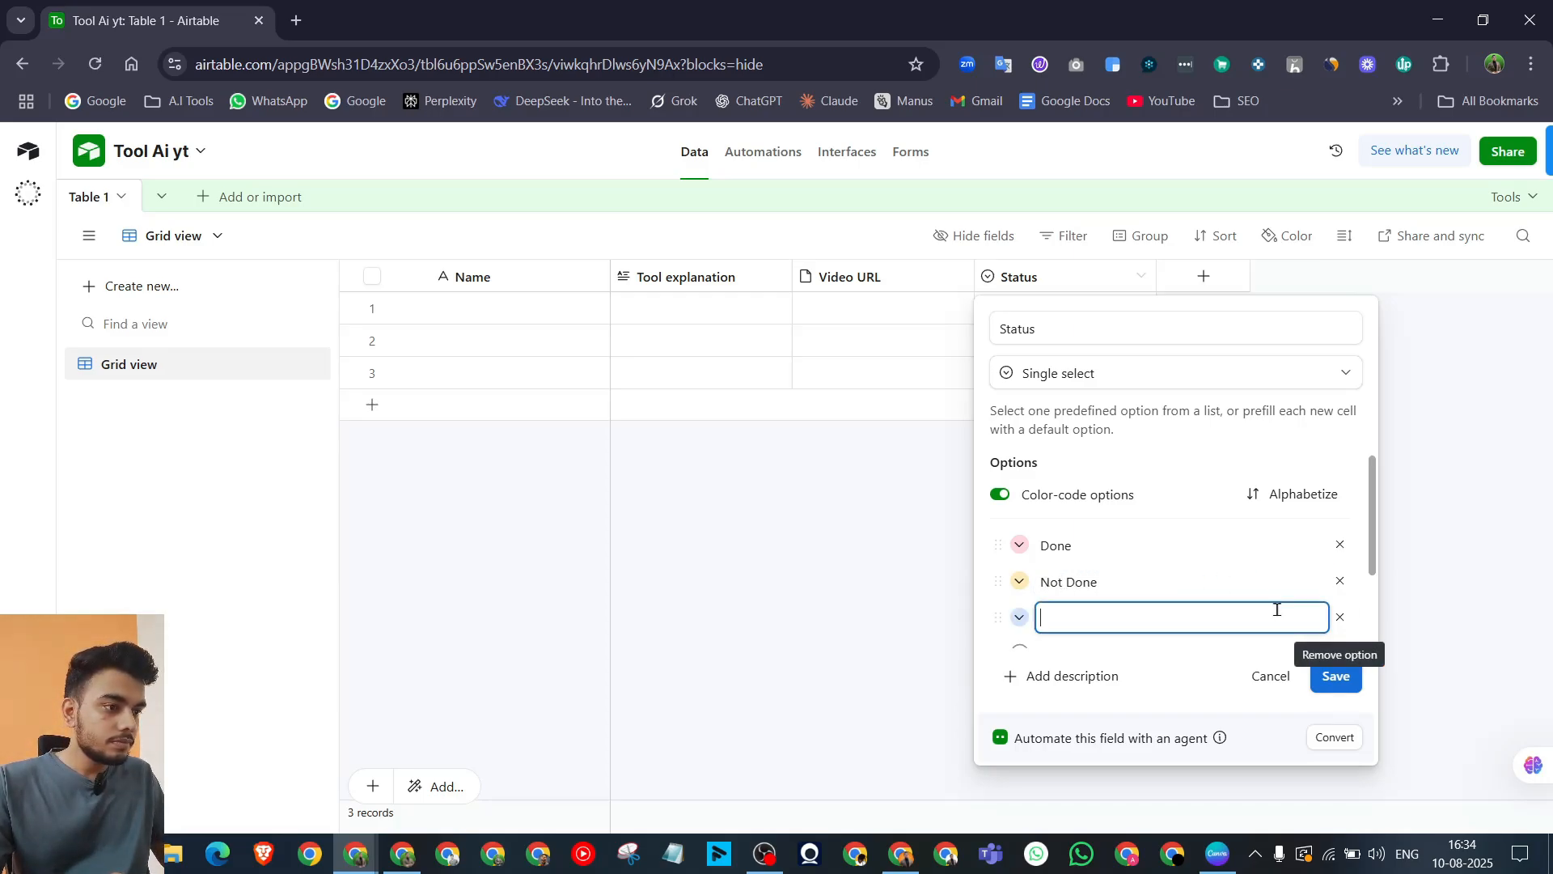
scroll(1310, 566, "down", 1)
left_click(1340, 511)
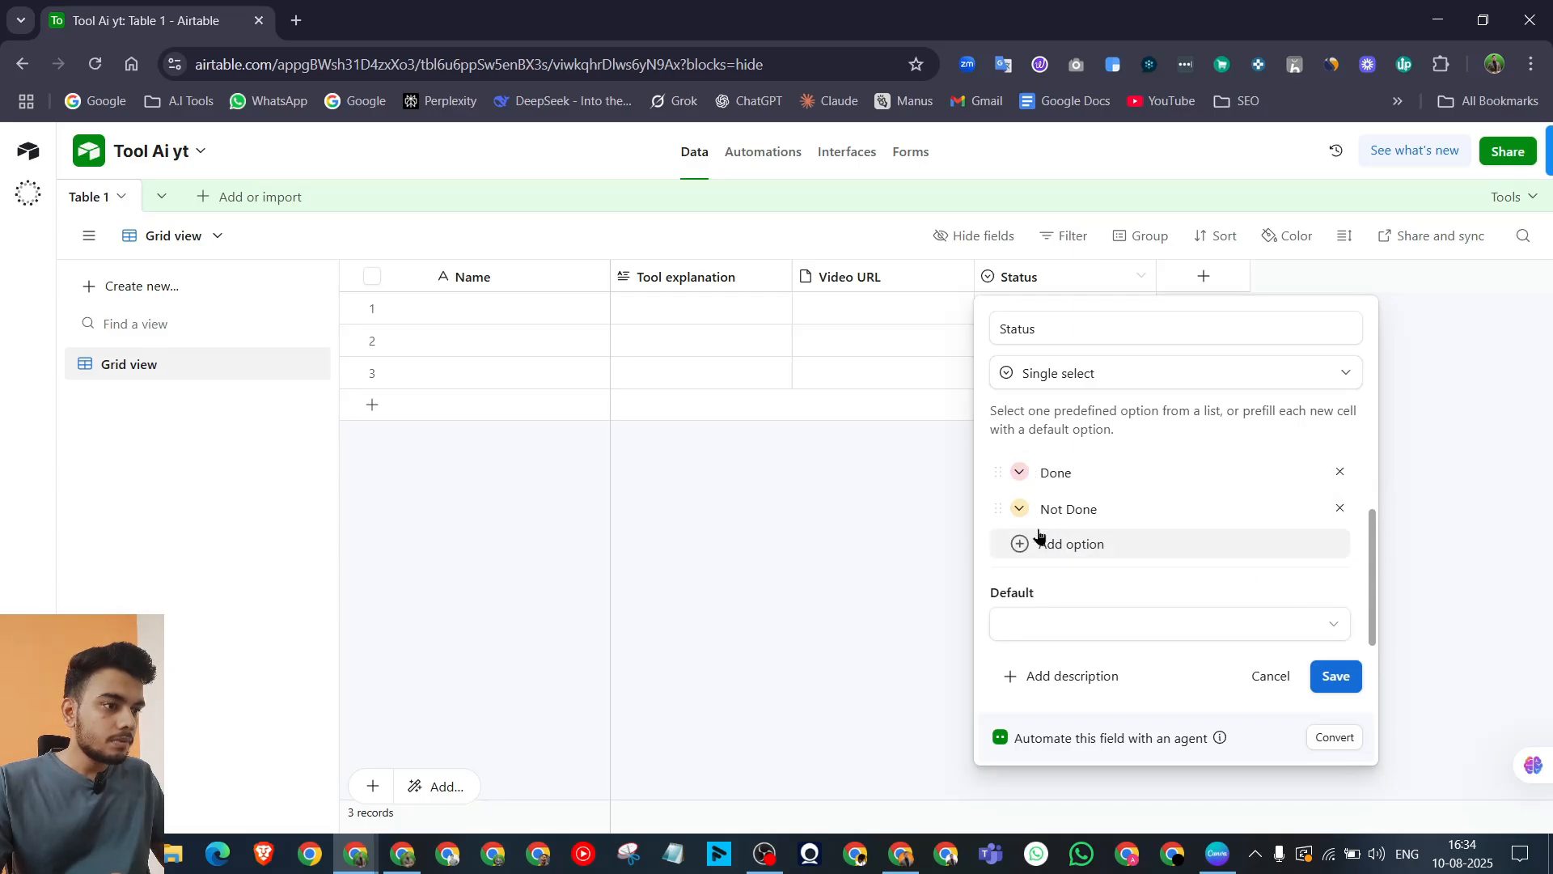
Step: Colour the Done option green and the Not Done option orange, and save the Status field
left_click(1020, 510)
left_click(1173, 576)
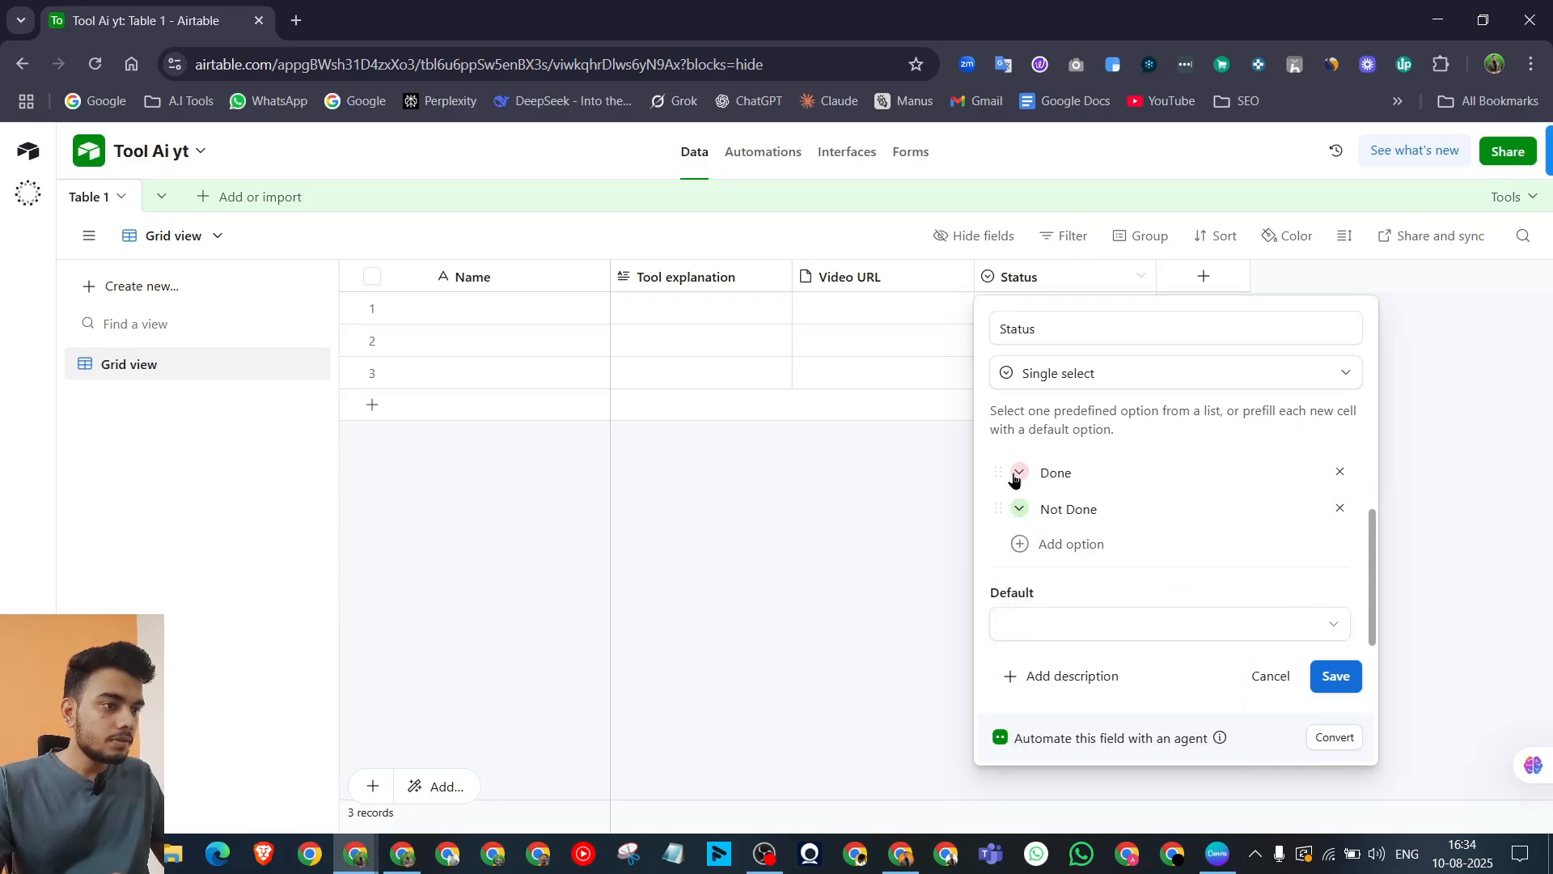
left_click(1021, 474)
left_click(1203, 539)
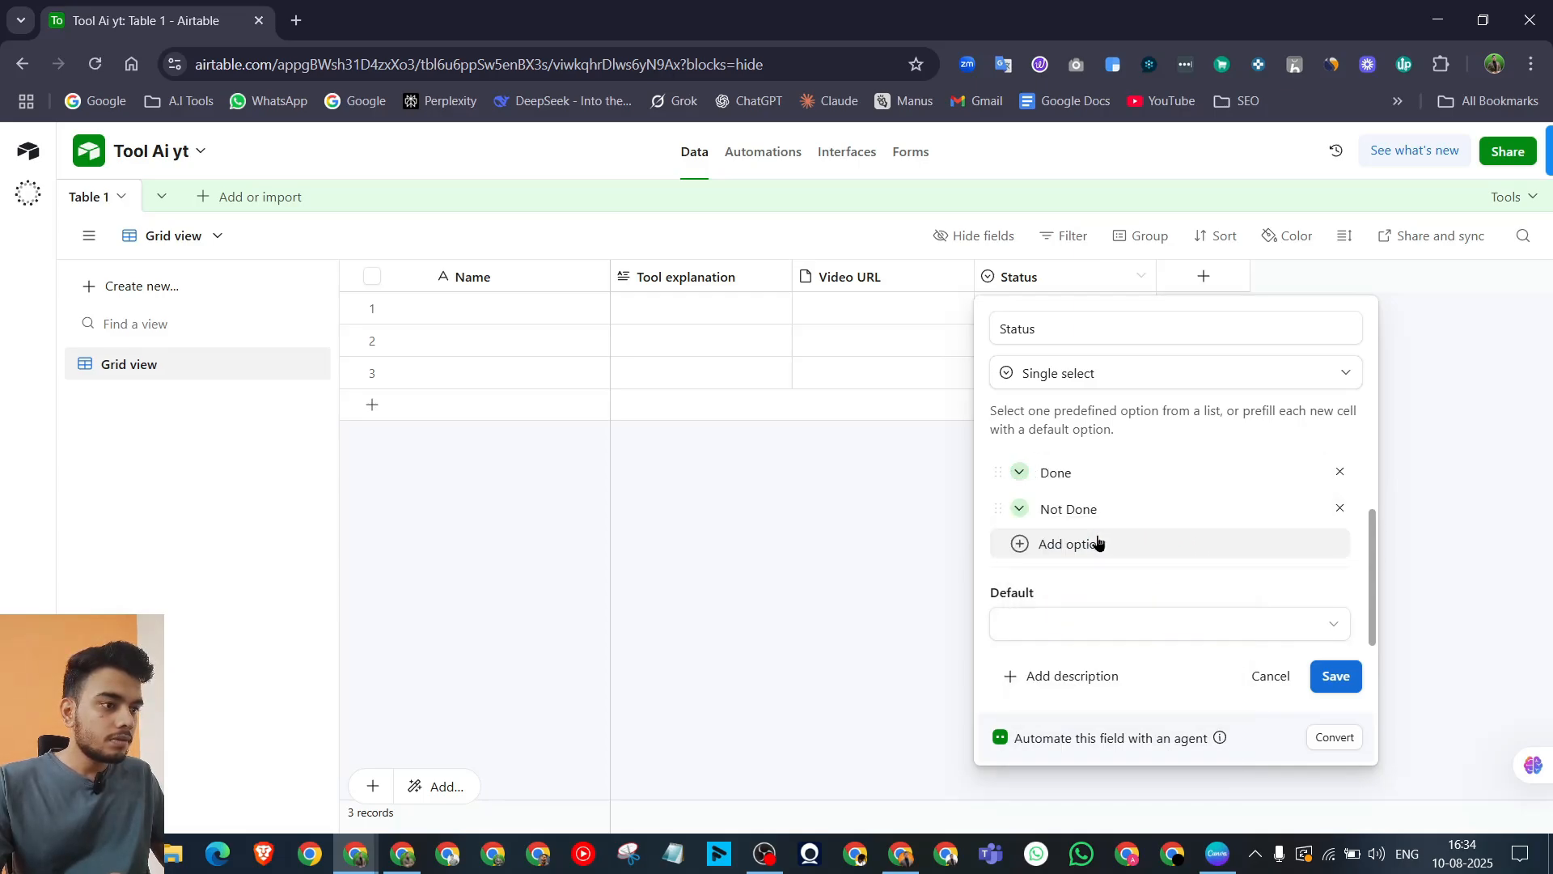
left_click(1021, 512)
left_click(1175, 614)
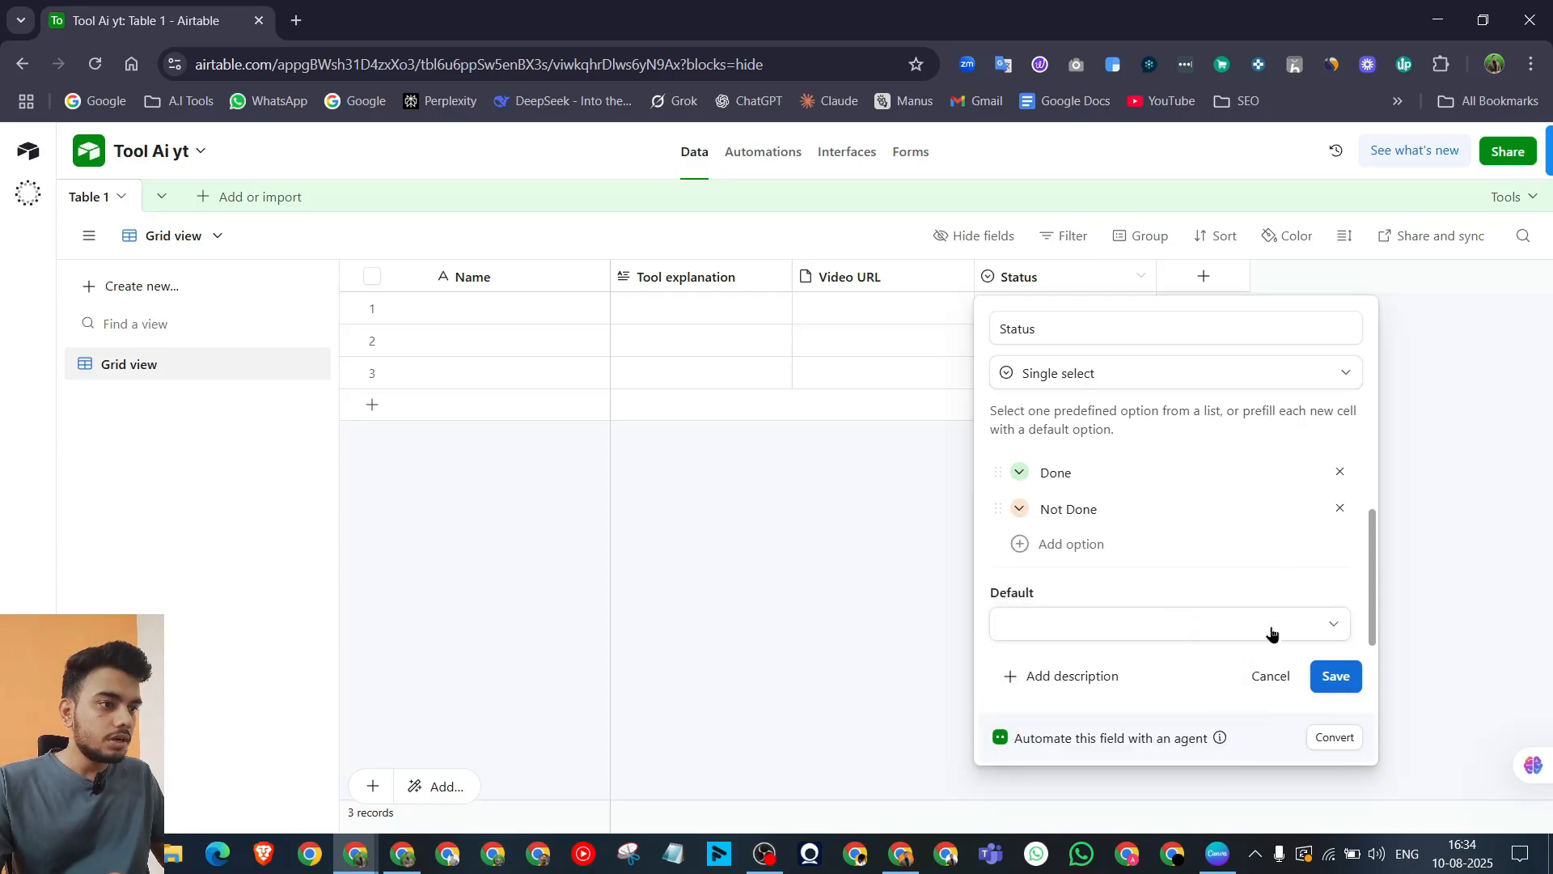
left_click(1336, 676)
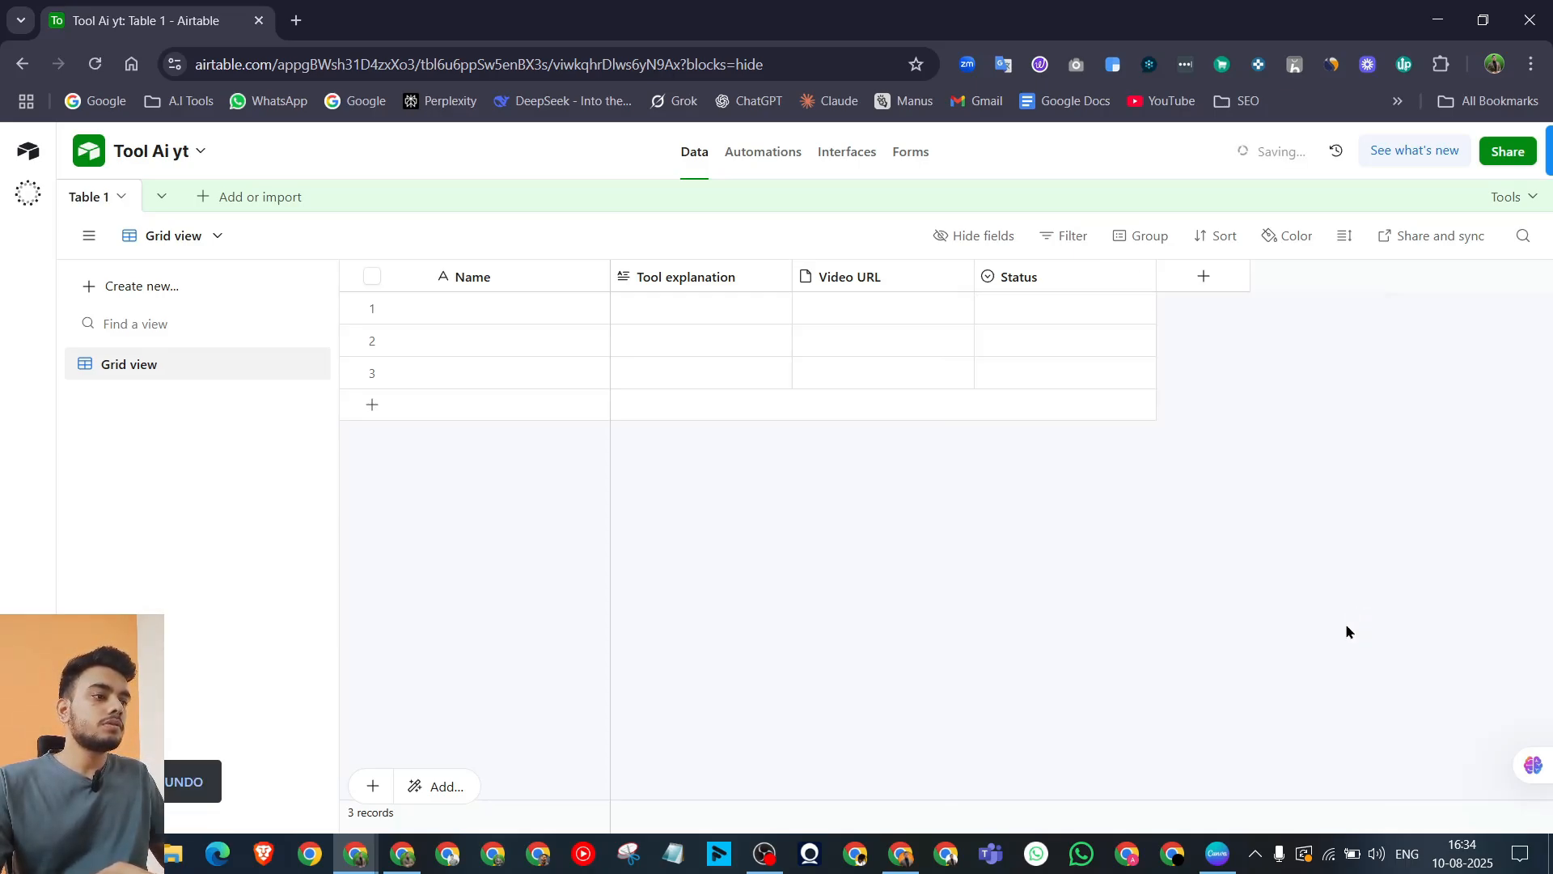
Step: Open the option list in the first record's Status cell to check the available choices
left_click(1047, 312)
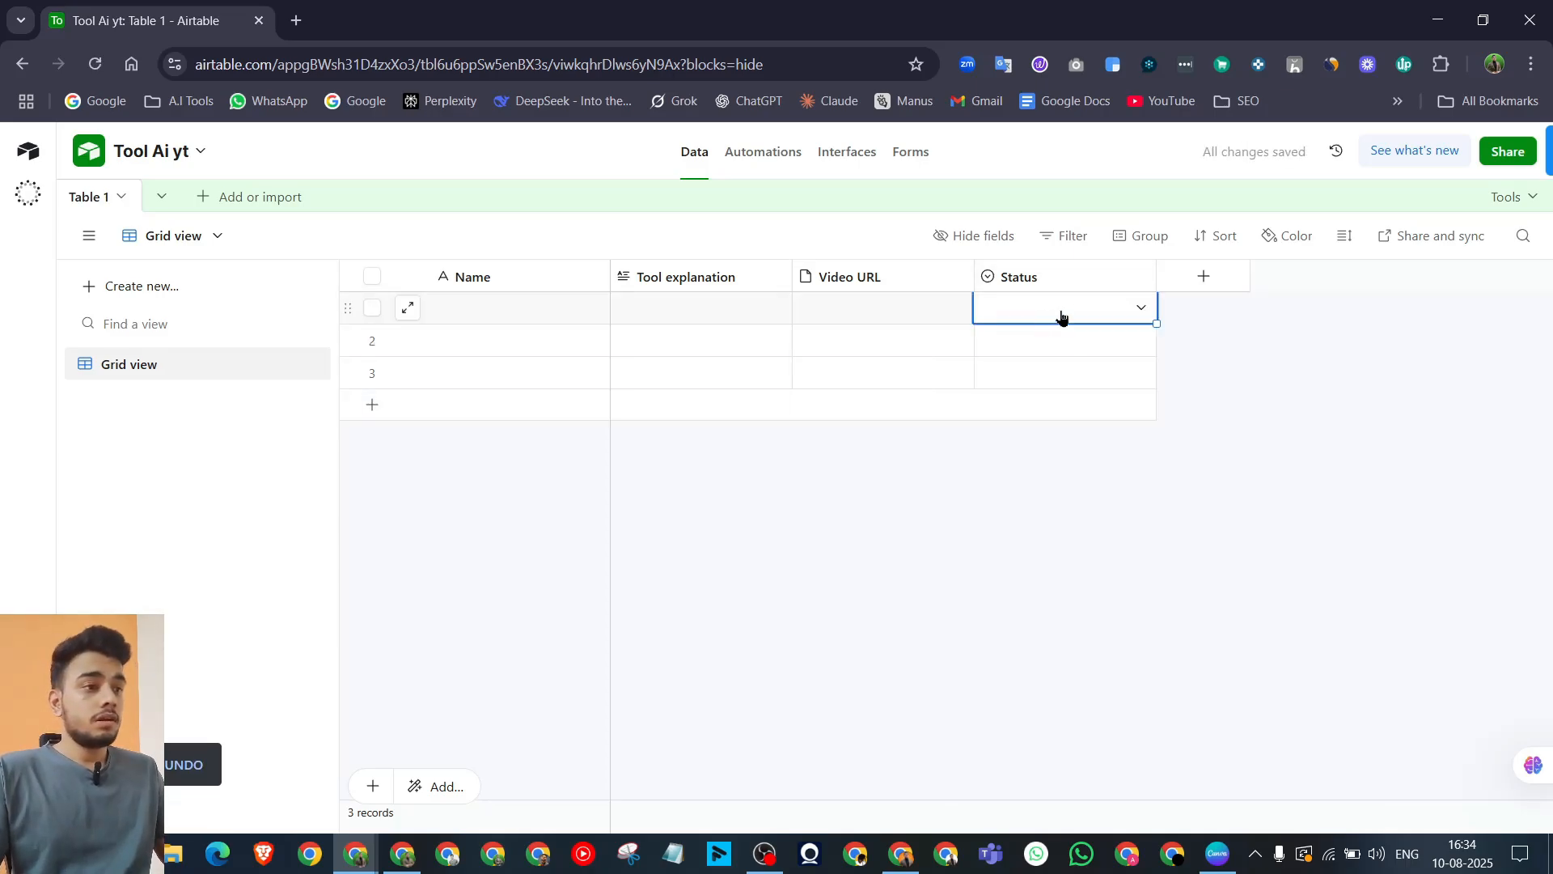
left_click(1137, 314)
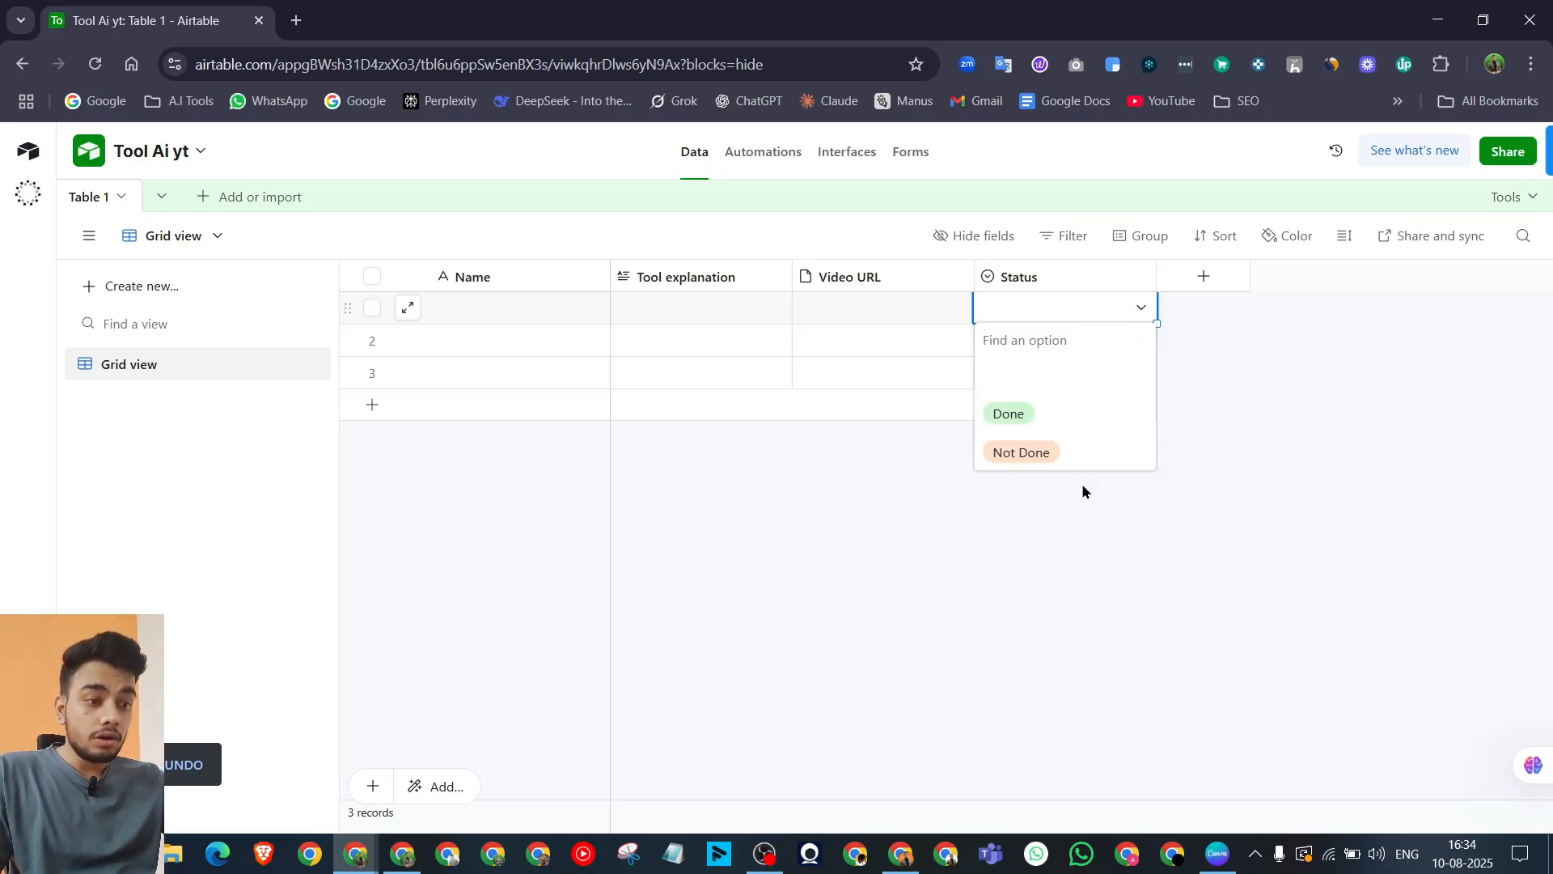
Step: Check the Airtable credential form in n8n, return to the Airtable table and review the first record's Status options
key("alt+Tab")
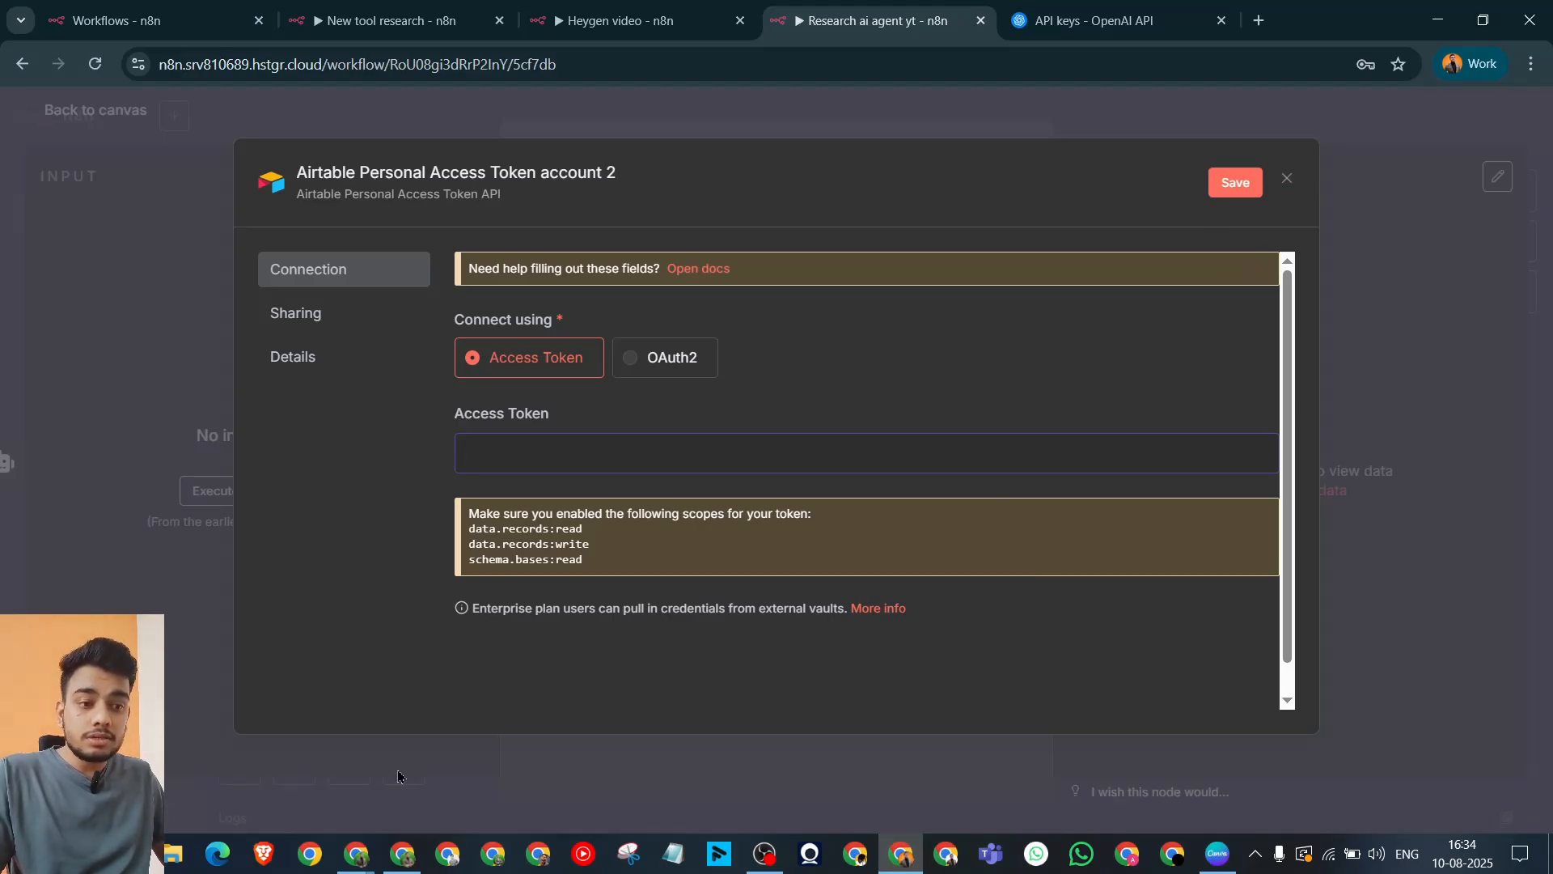
left_click(403, 854)
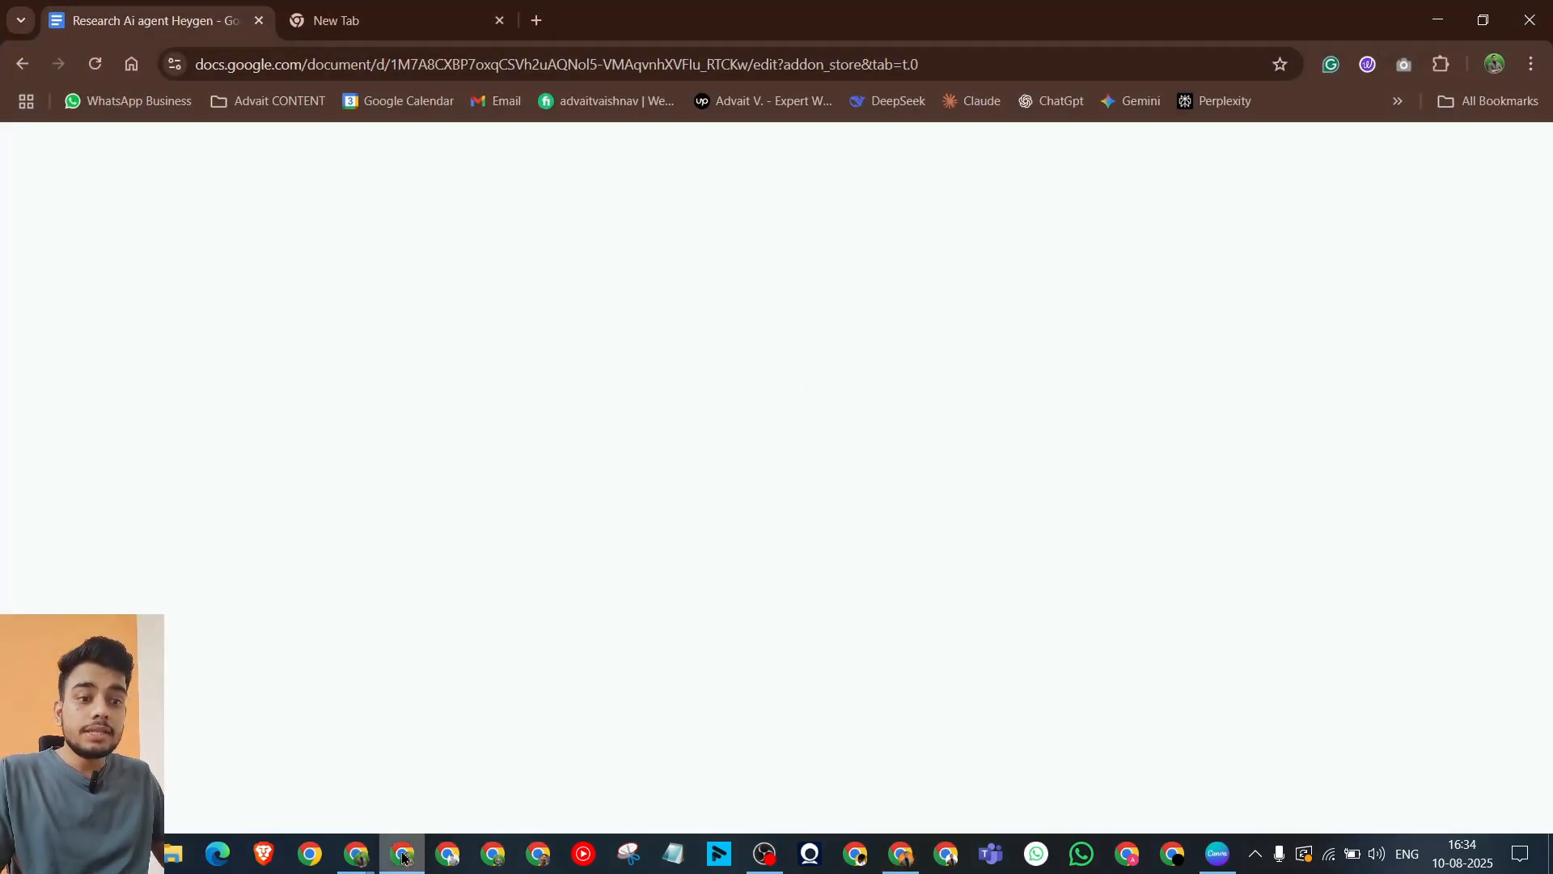
left_click(359, 859)
mouse_move(360, 865)
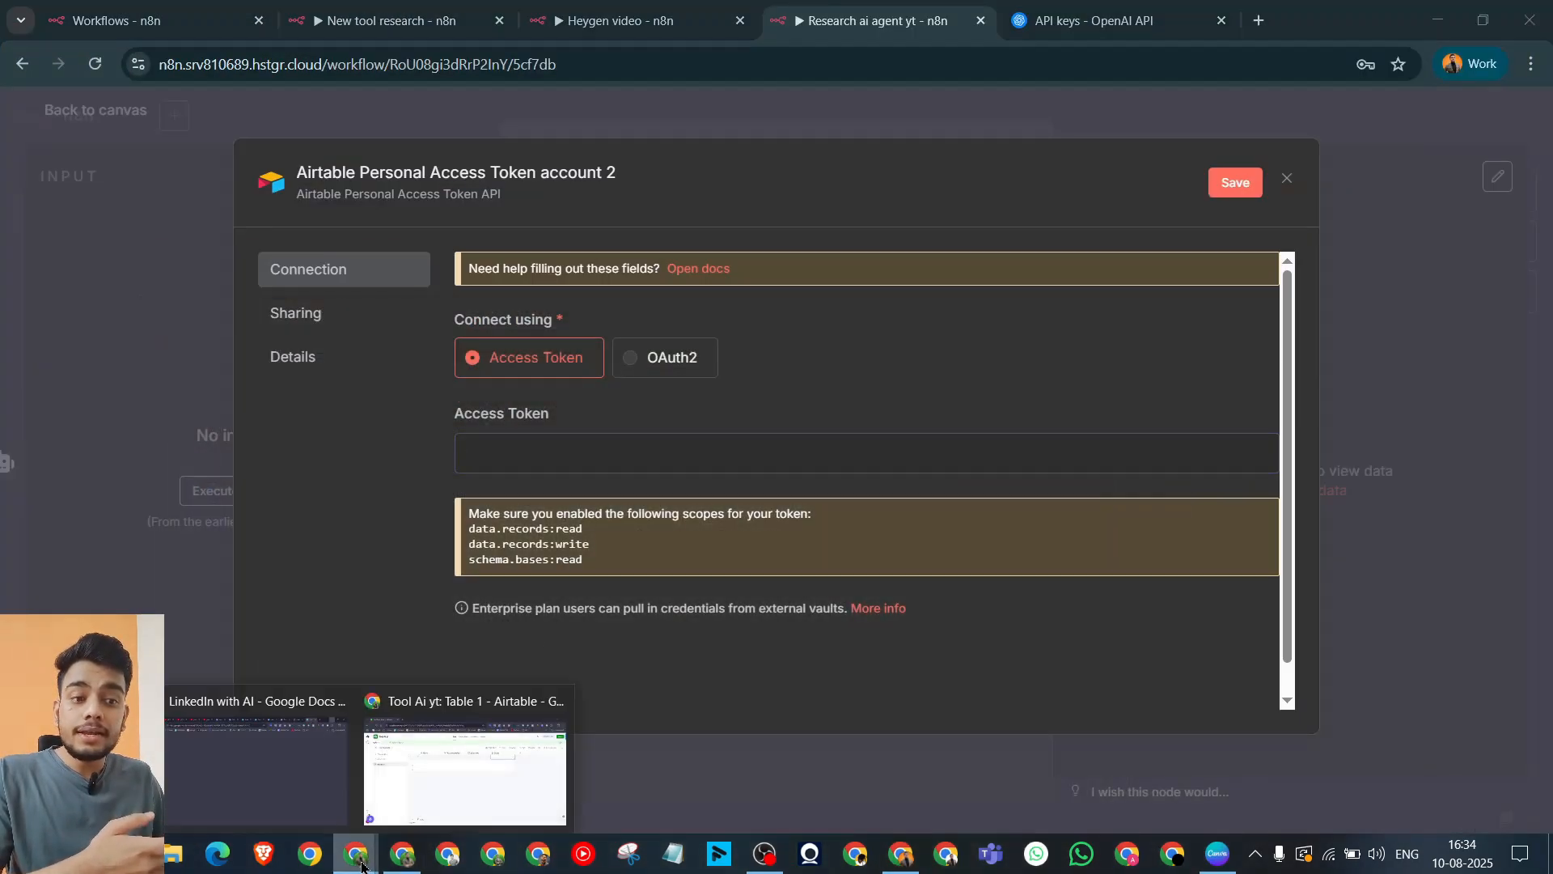
left_click(506, 766)
left_click(1065, 316)
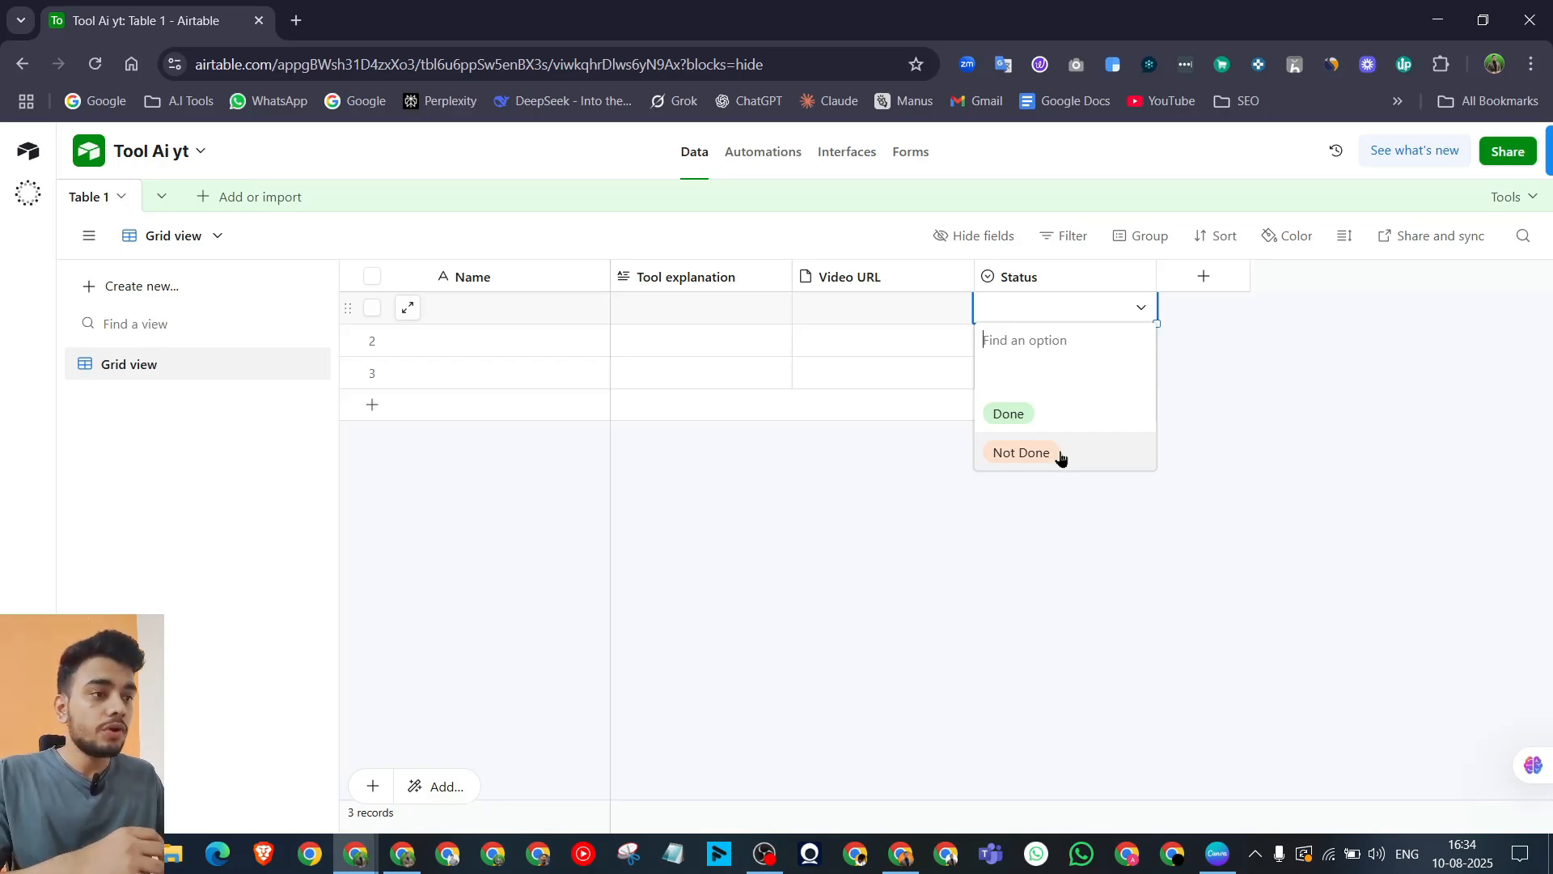
left_click(1064, 732)
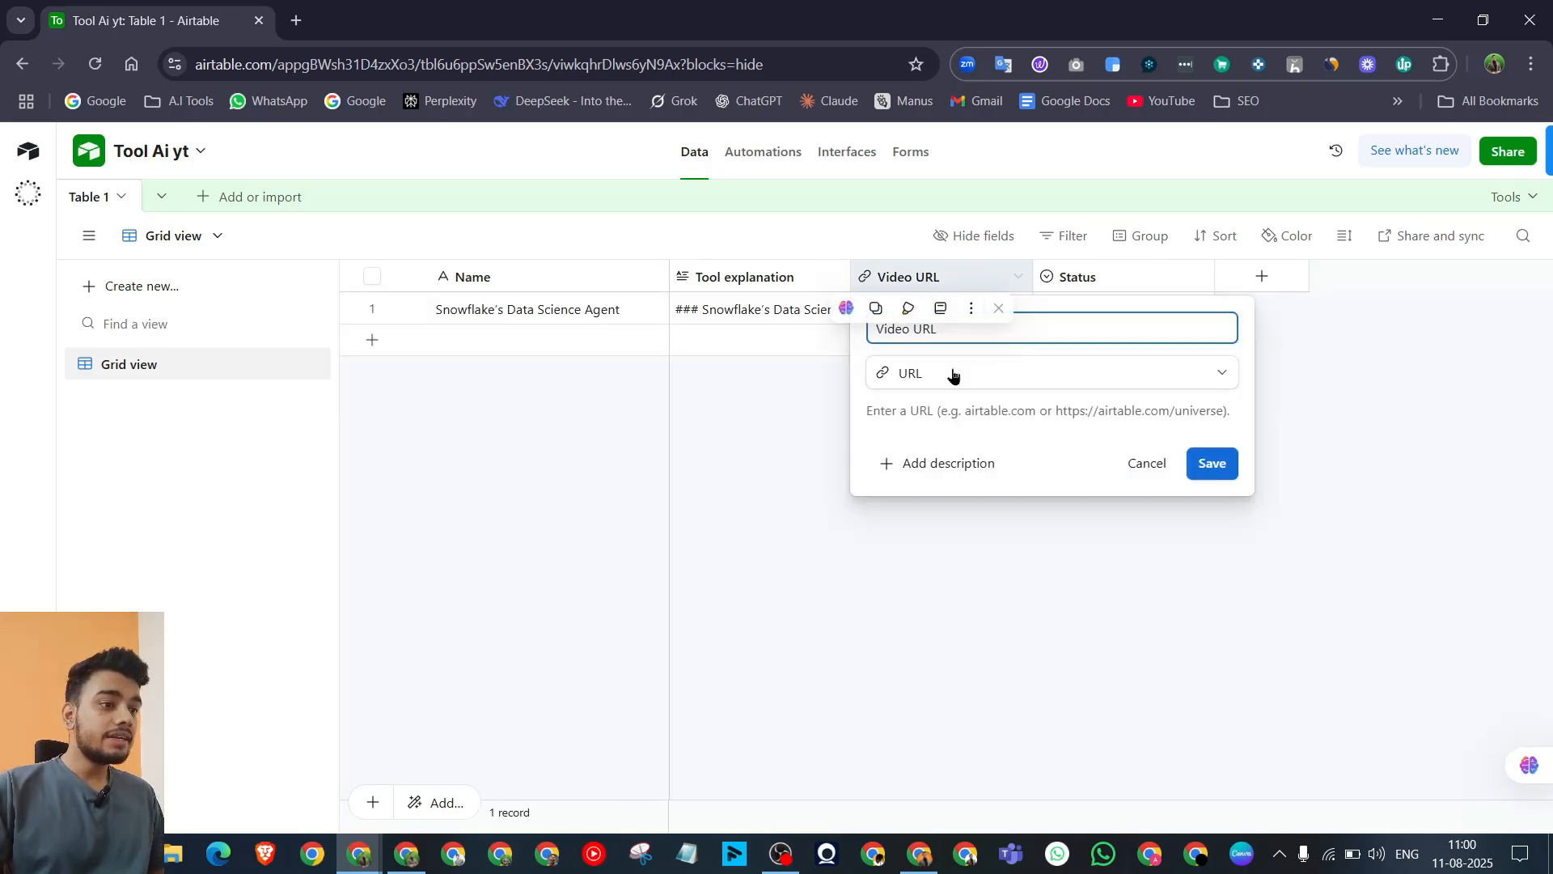
Step: Examine the field type choices for the Video URL field, including the URL type
left_click(954, 372)
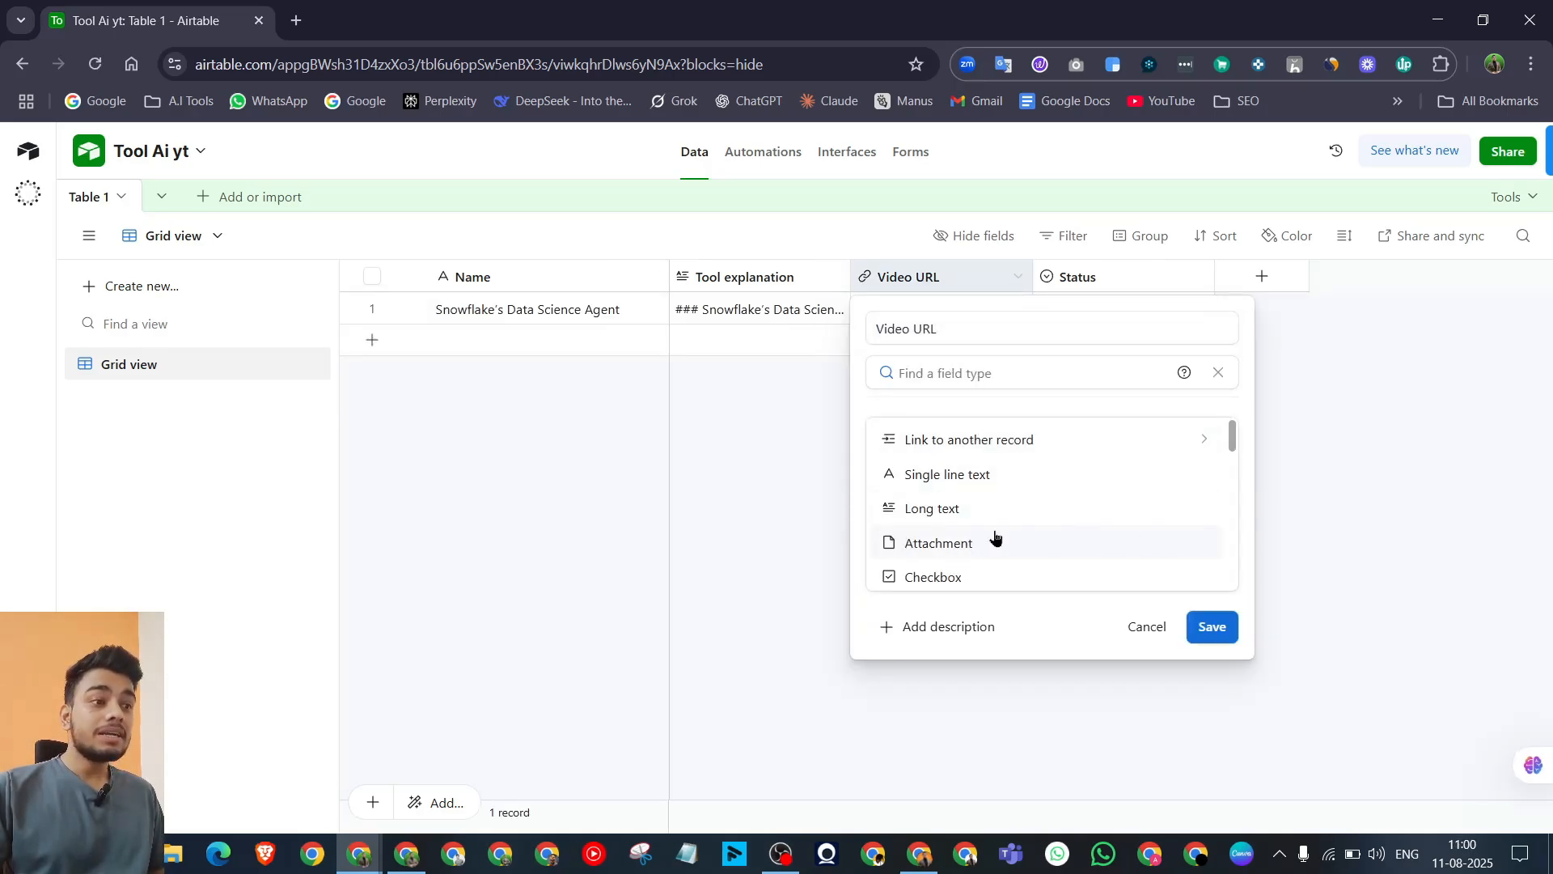
scroll(1011, 531, "down", 4)
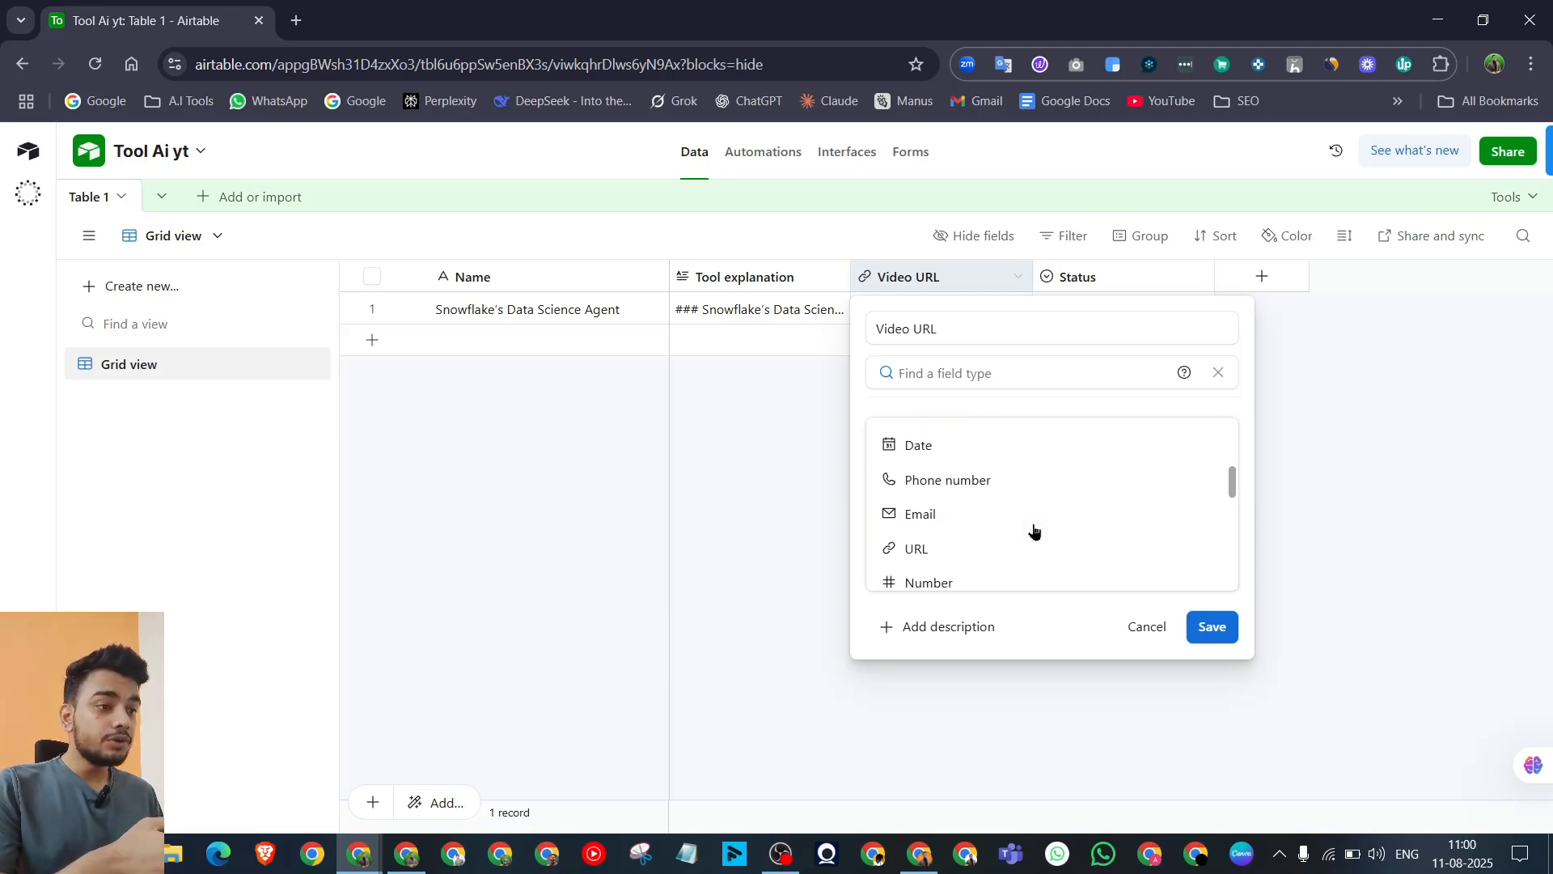
scroll(1033, 530, "up", 2)
scroll(1034, 532, "down", 2)
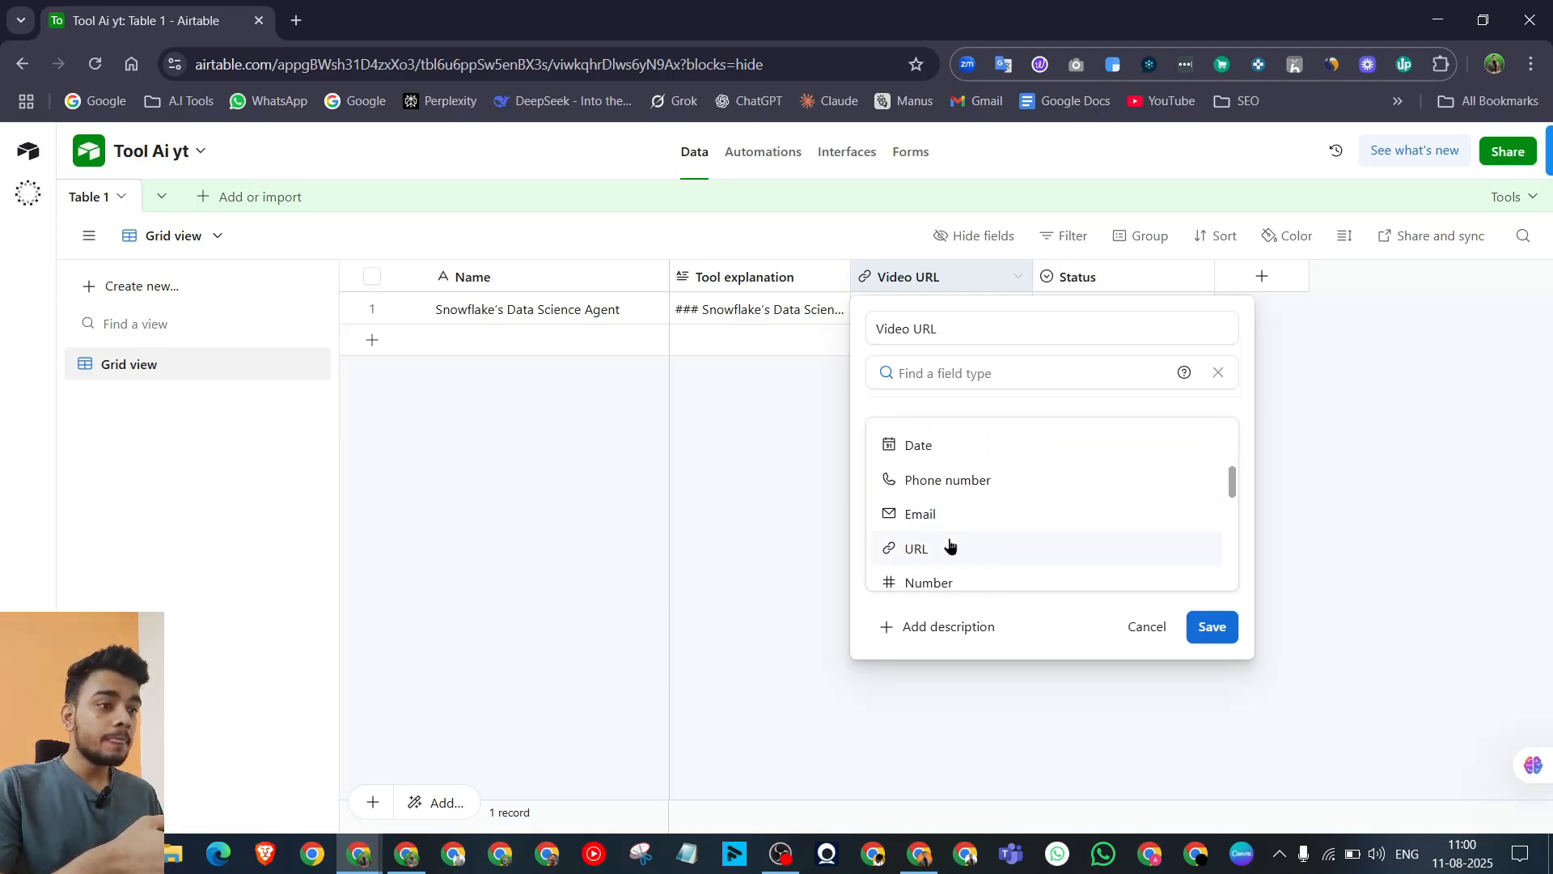
left_click(813, 496)
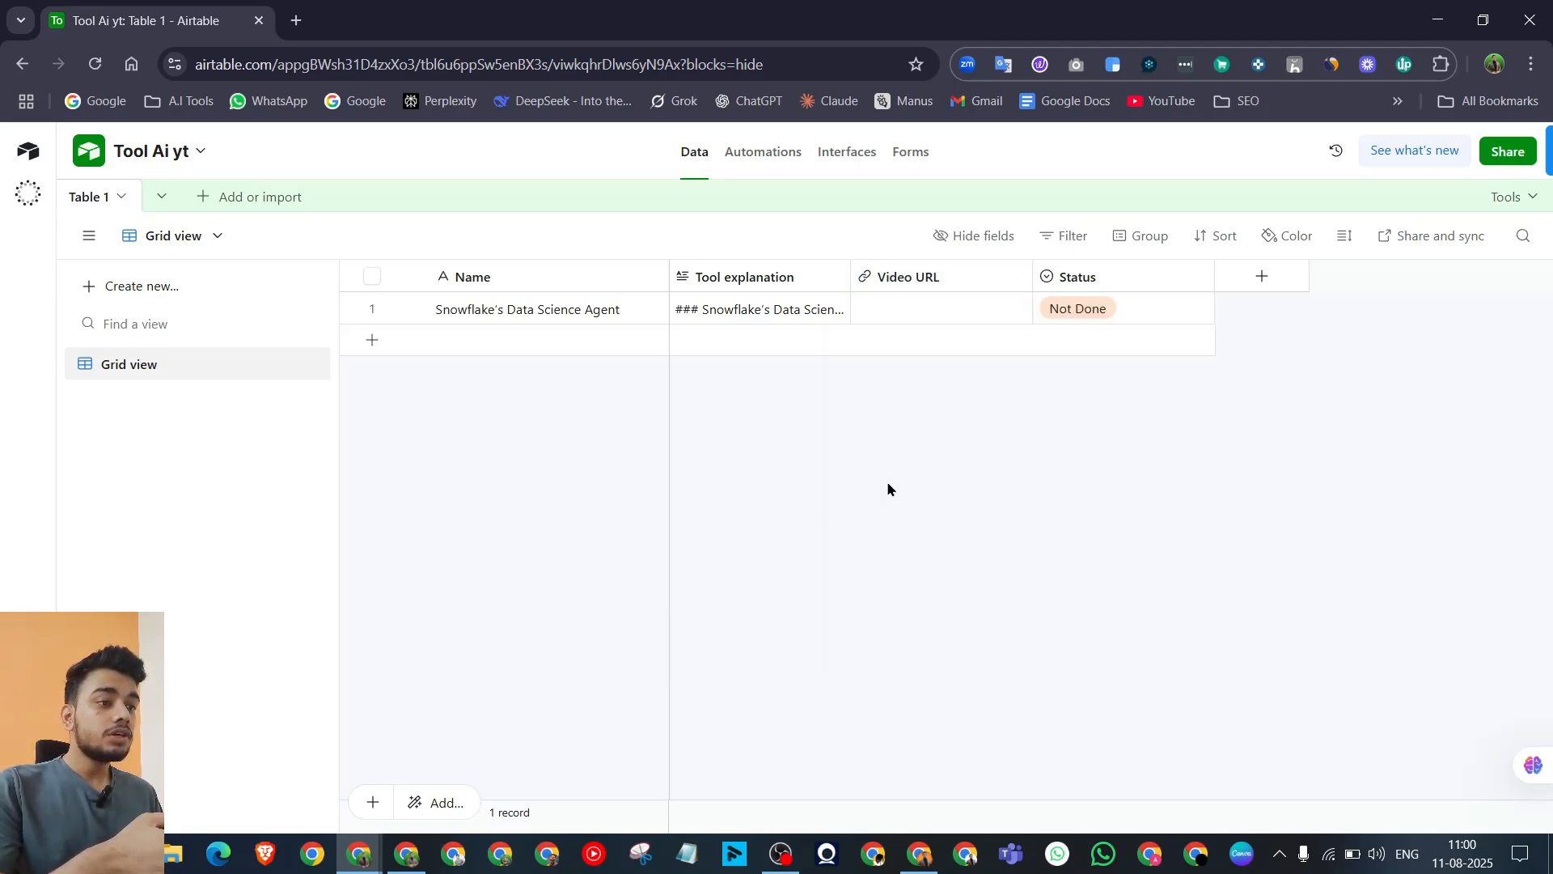
double_click(918, 277)
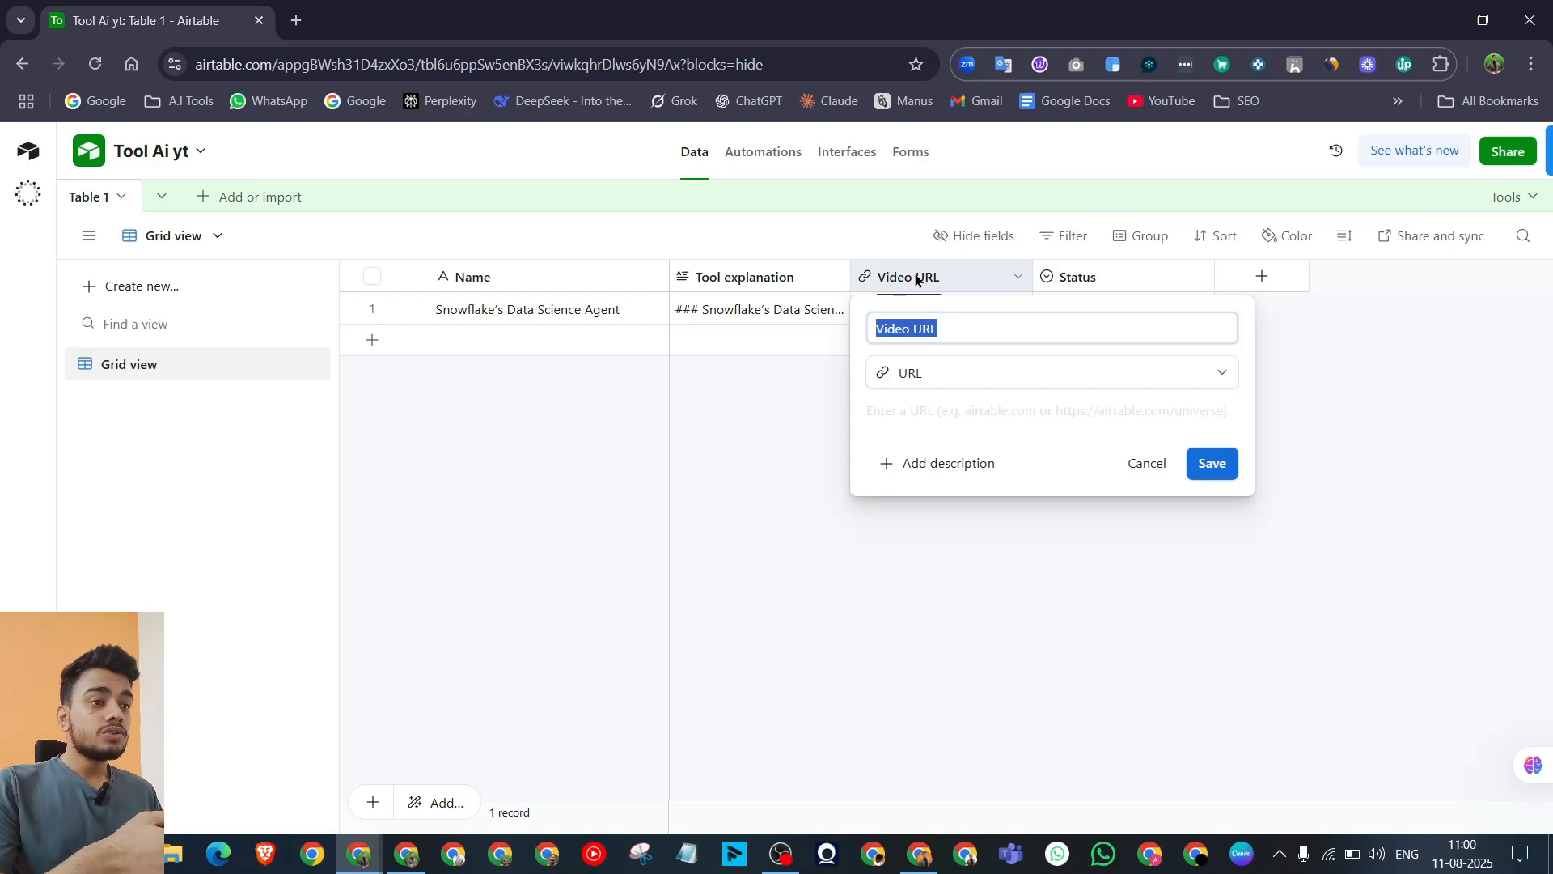
left_click(983, 379)
scroll(995, 550, "down", 2)
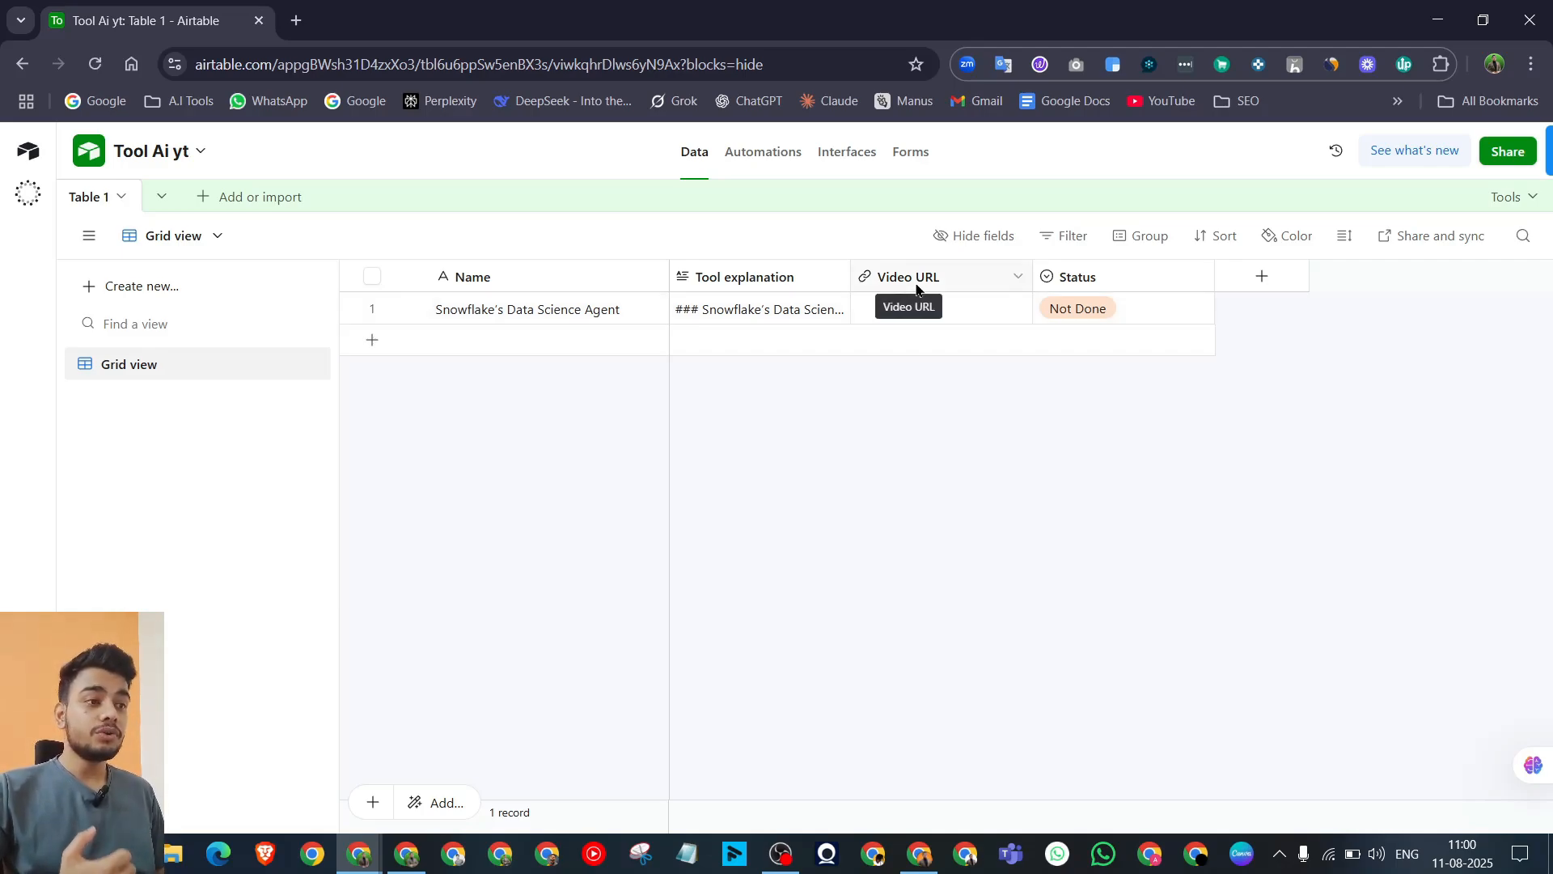
double_click(917, 288)
left_click(1044, 367)
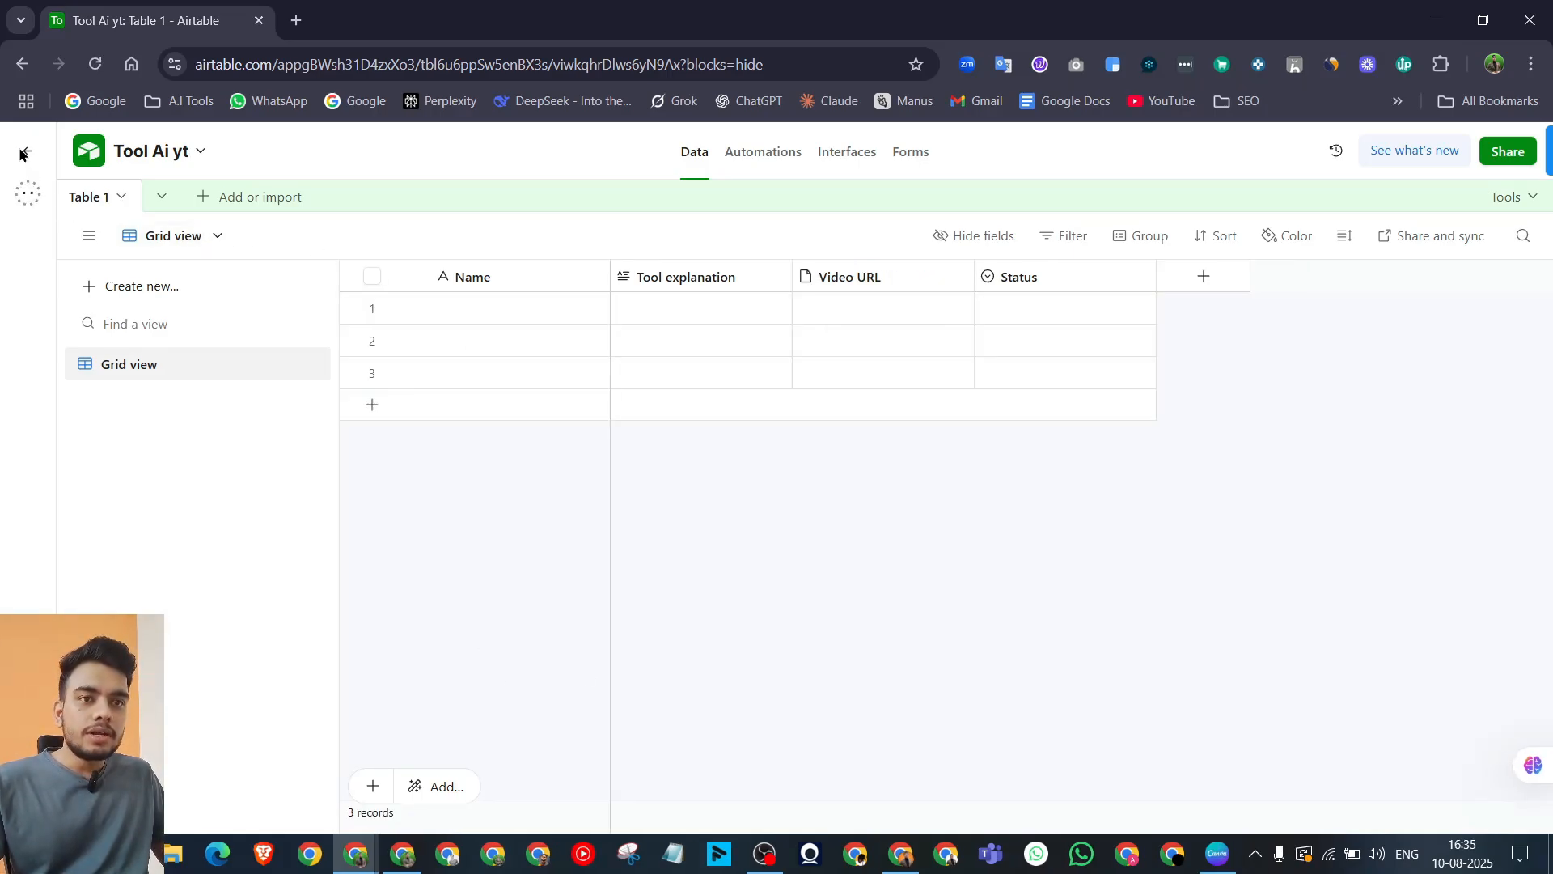
Step: Leave the base for Airtable's Builder hub and start a new personal access token named Yt
left_click(23, 154)
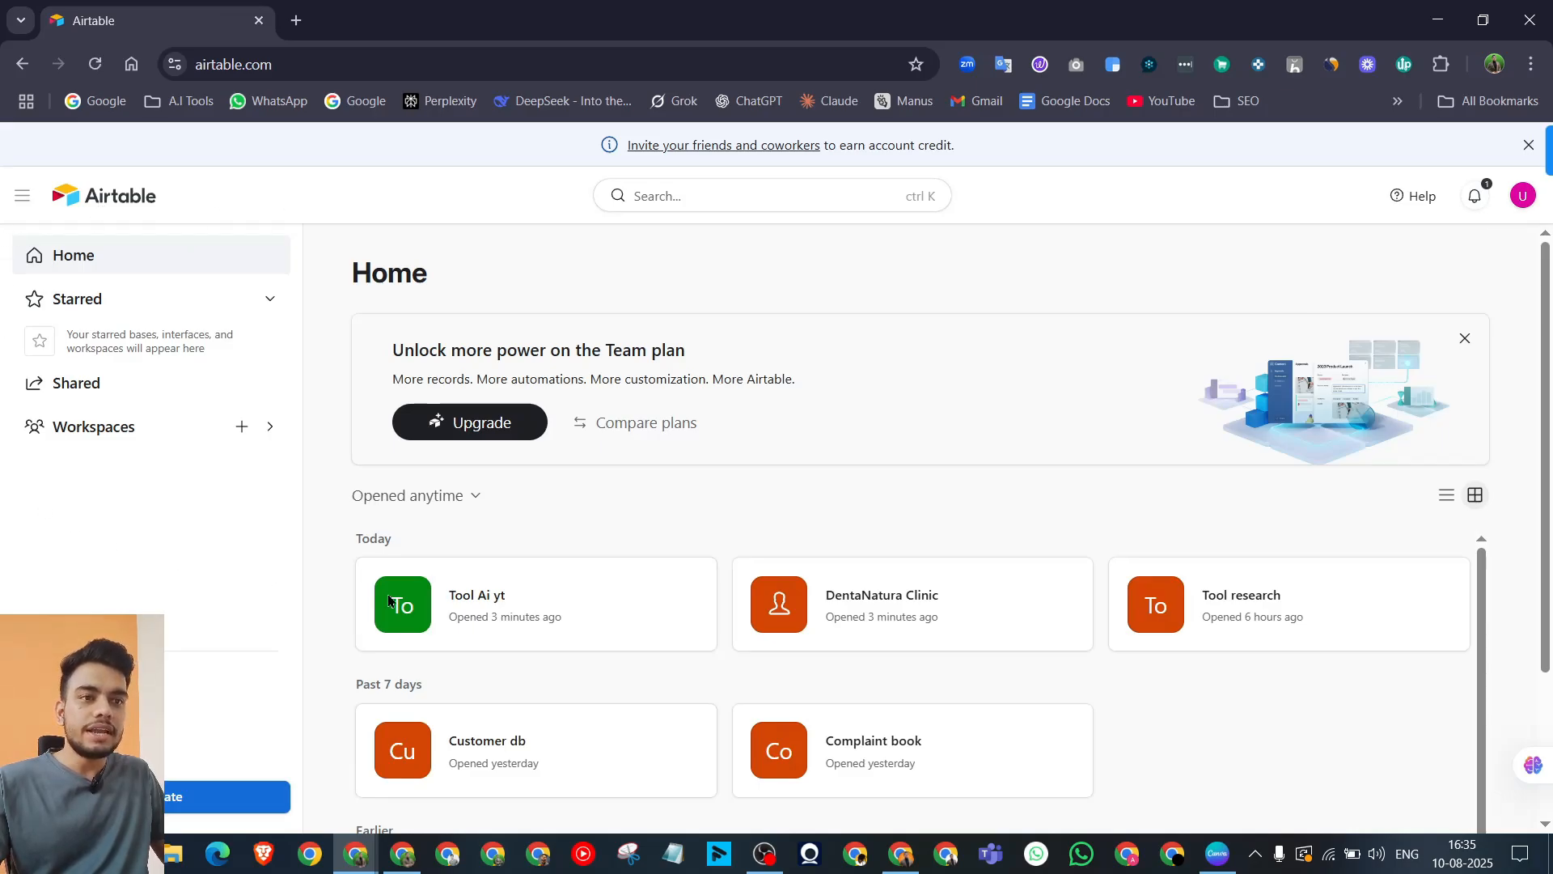
left_click(1521, 207)
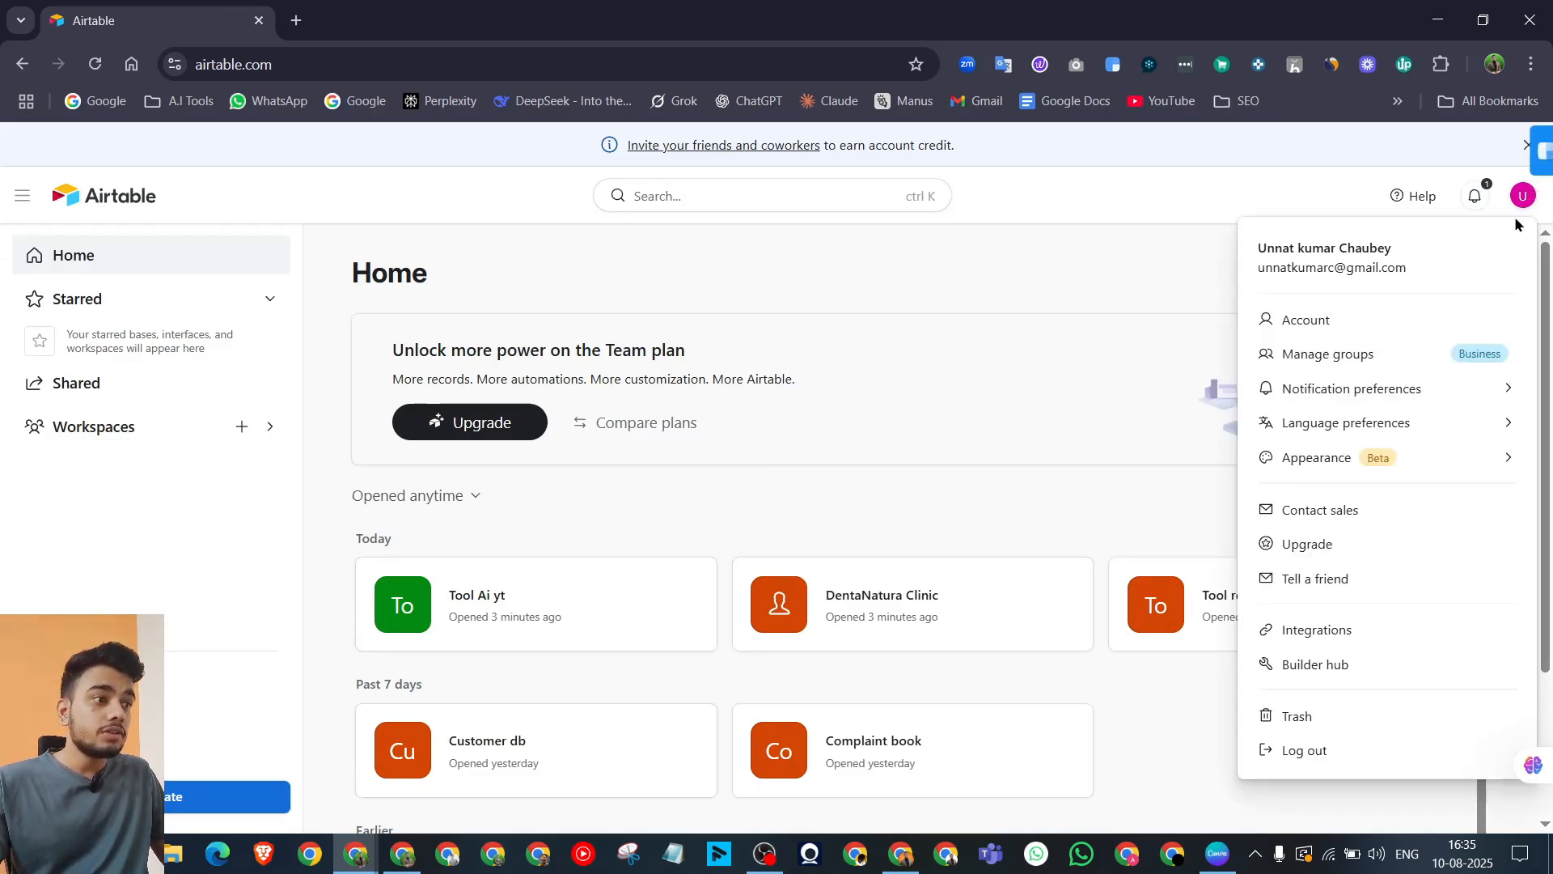
left_click(1364, 663)
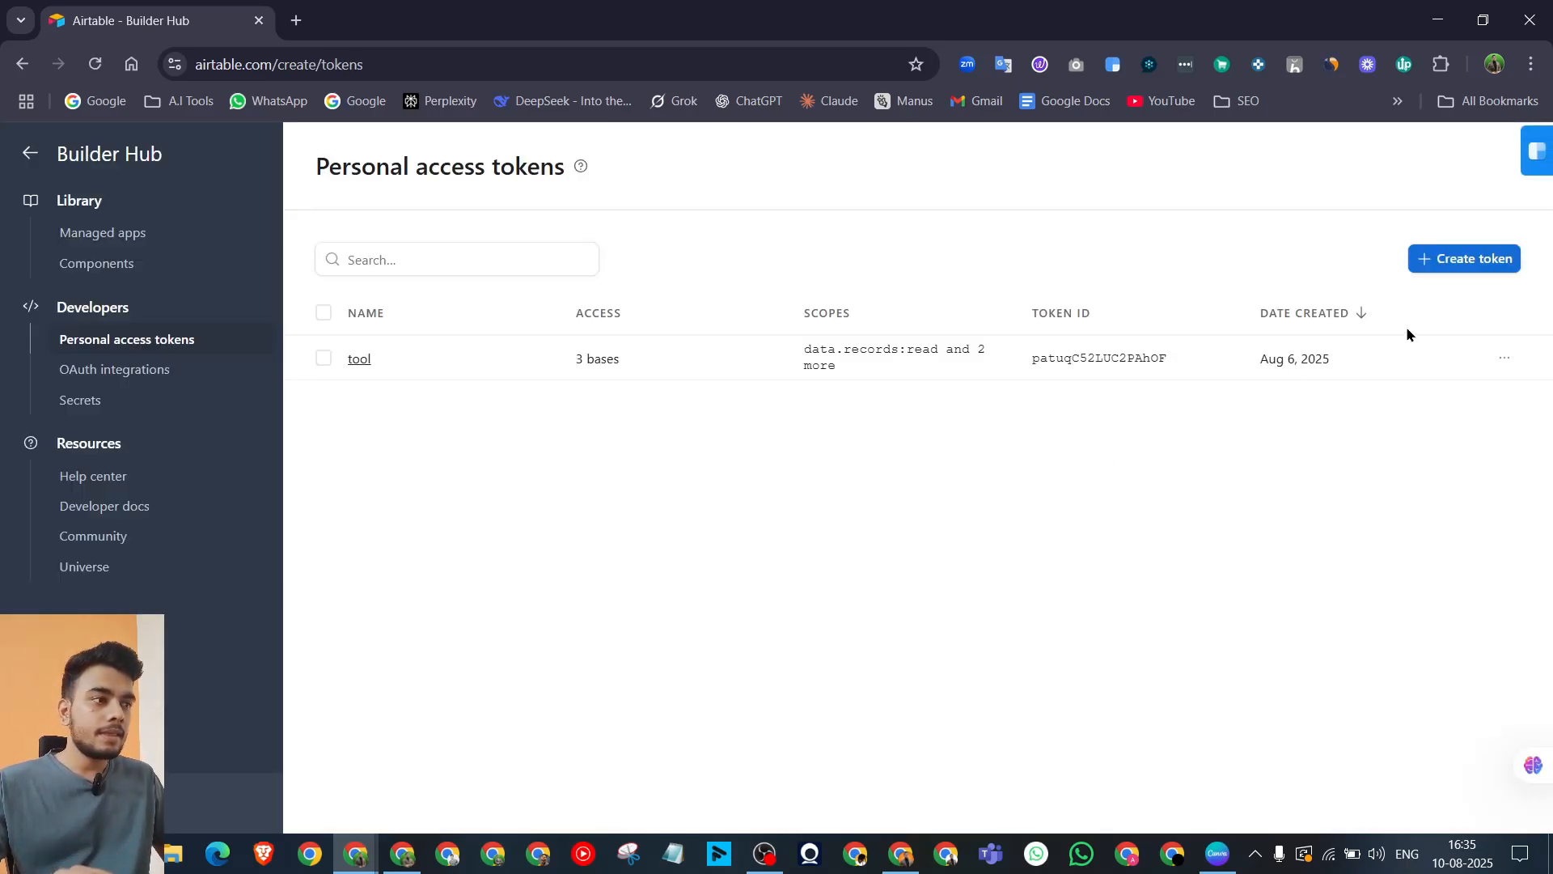
left_click(1439, 273)
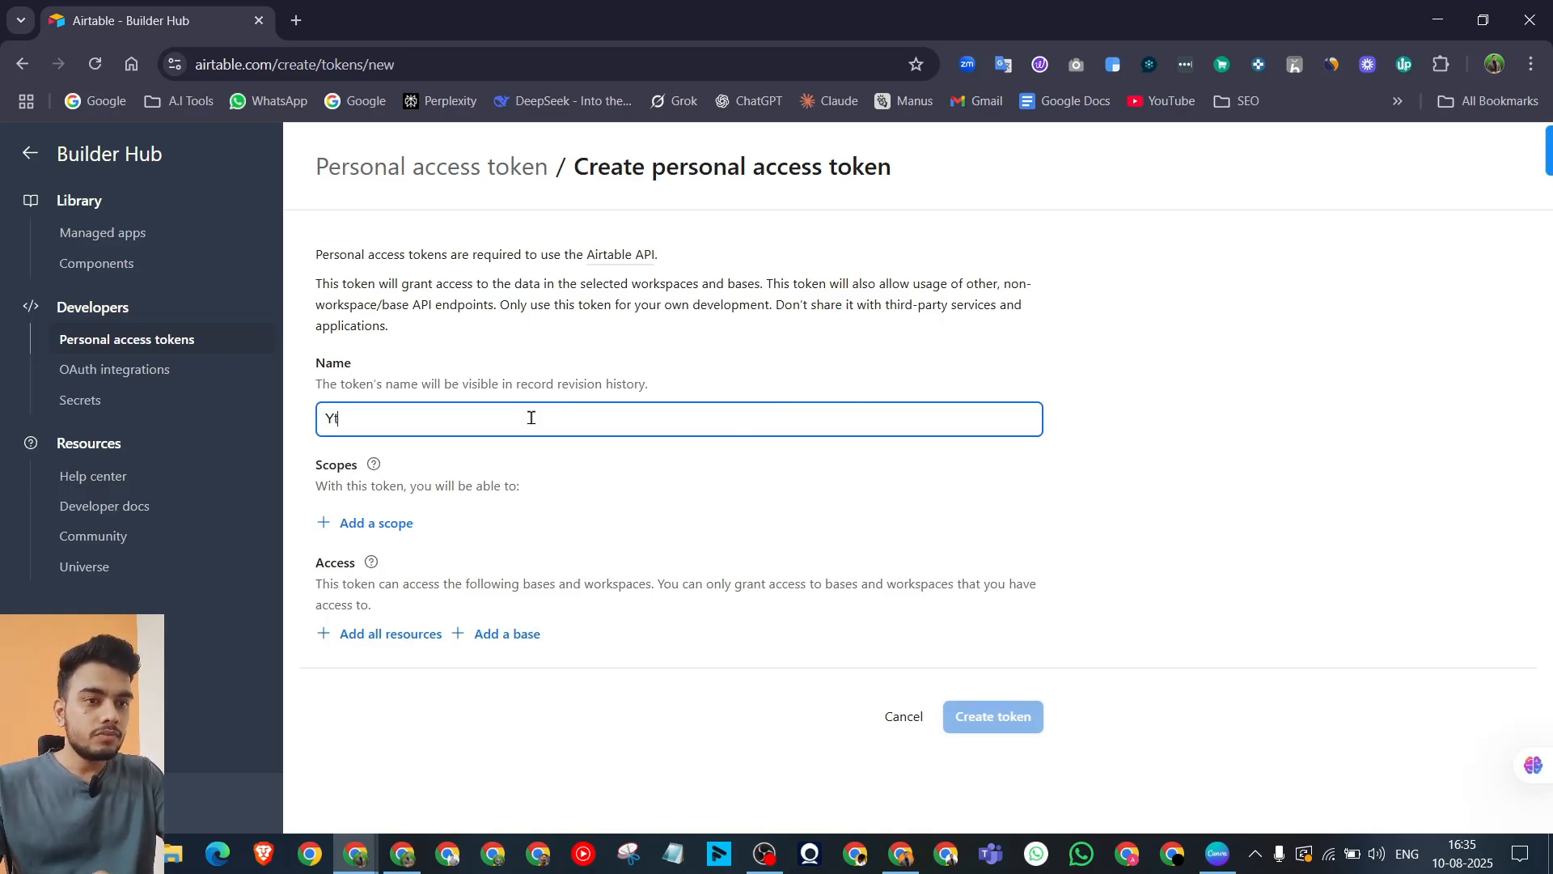
Step: Copy the data.records:read scope from the n8n Airtable credential and add it to the new Airtable token
left_click(396, 527)
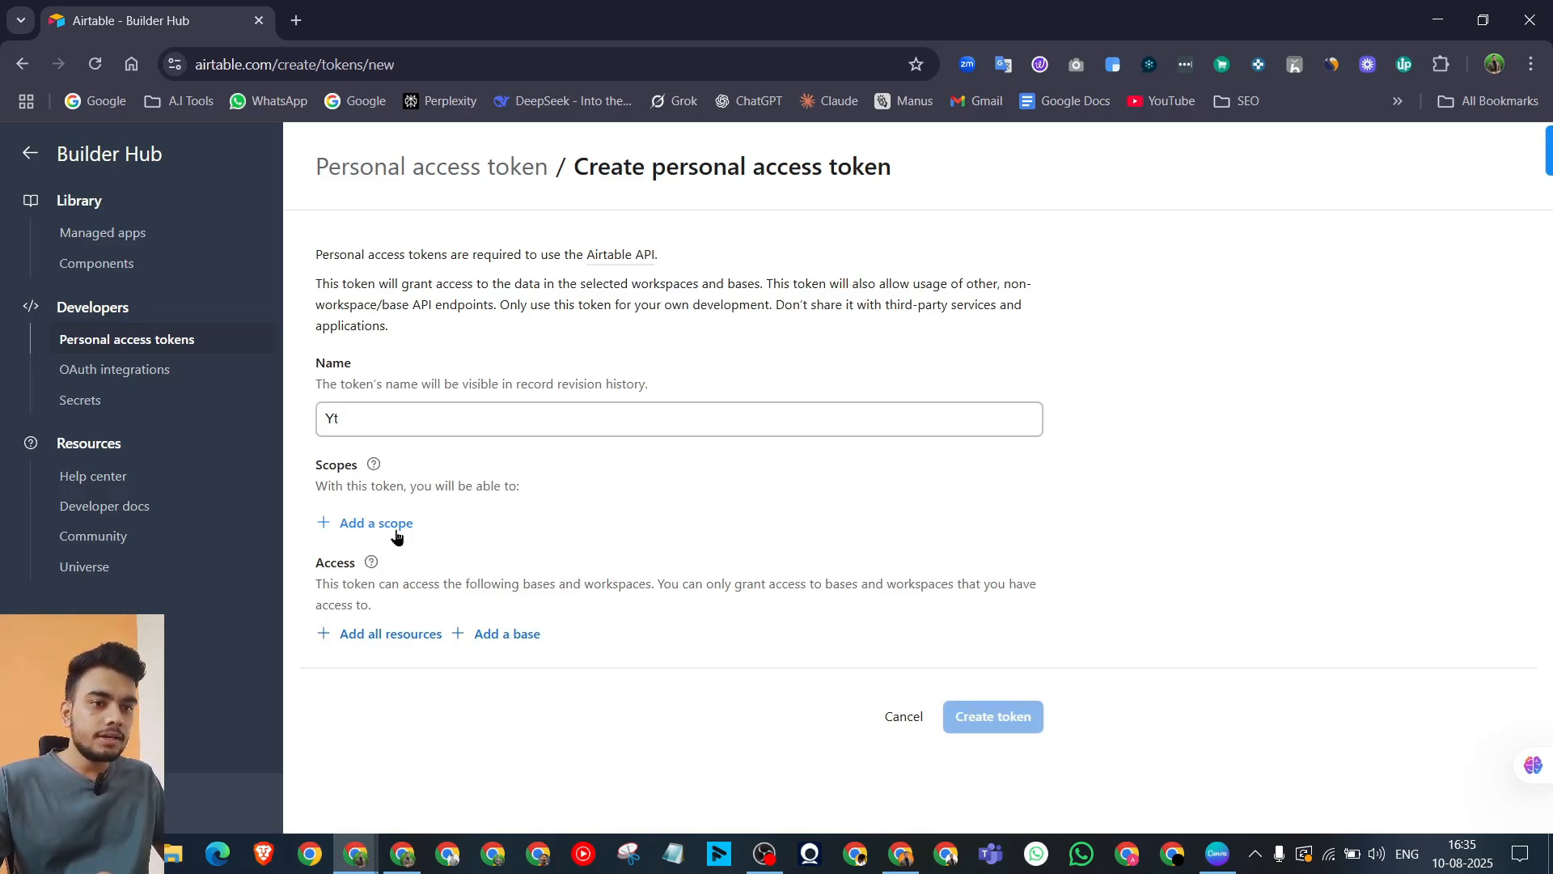
left_click(900, 853)
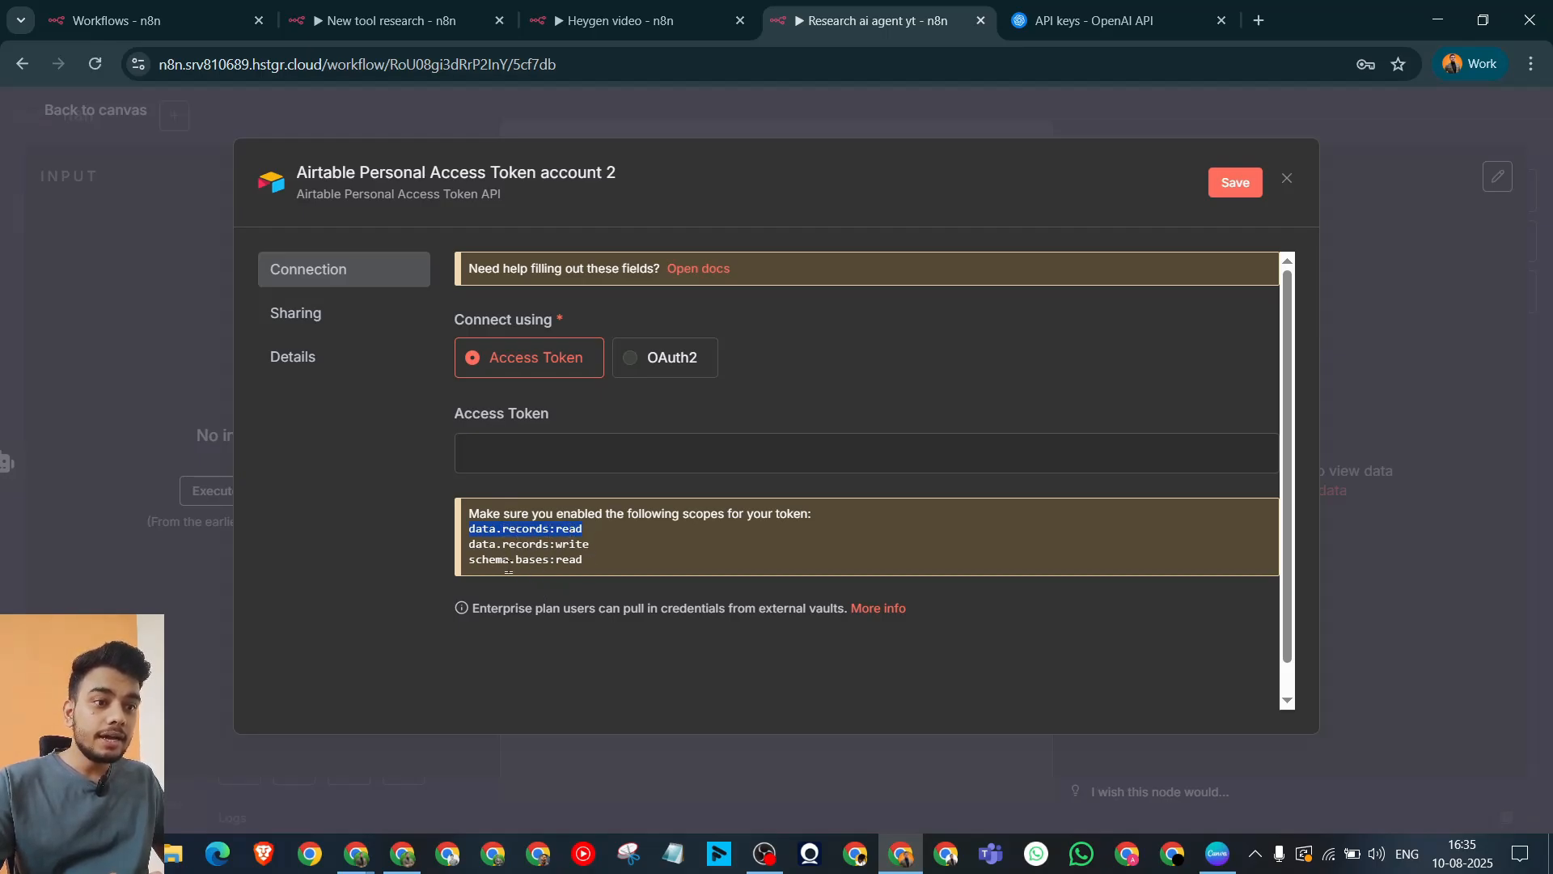
left_click(402, 856)
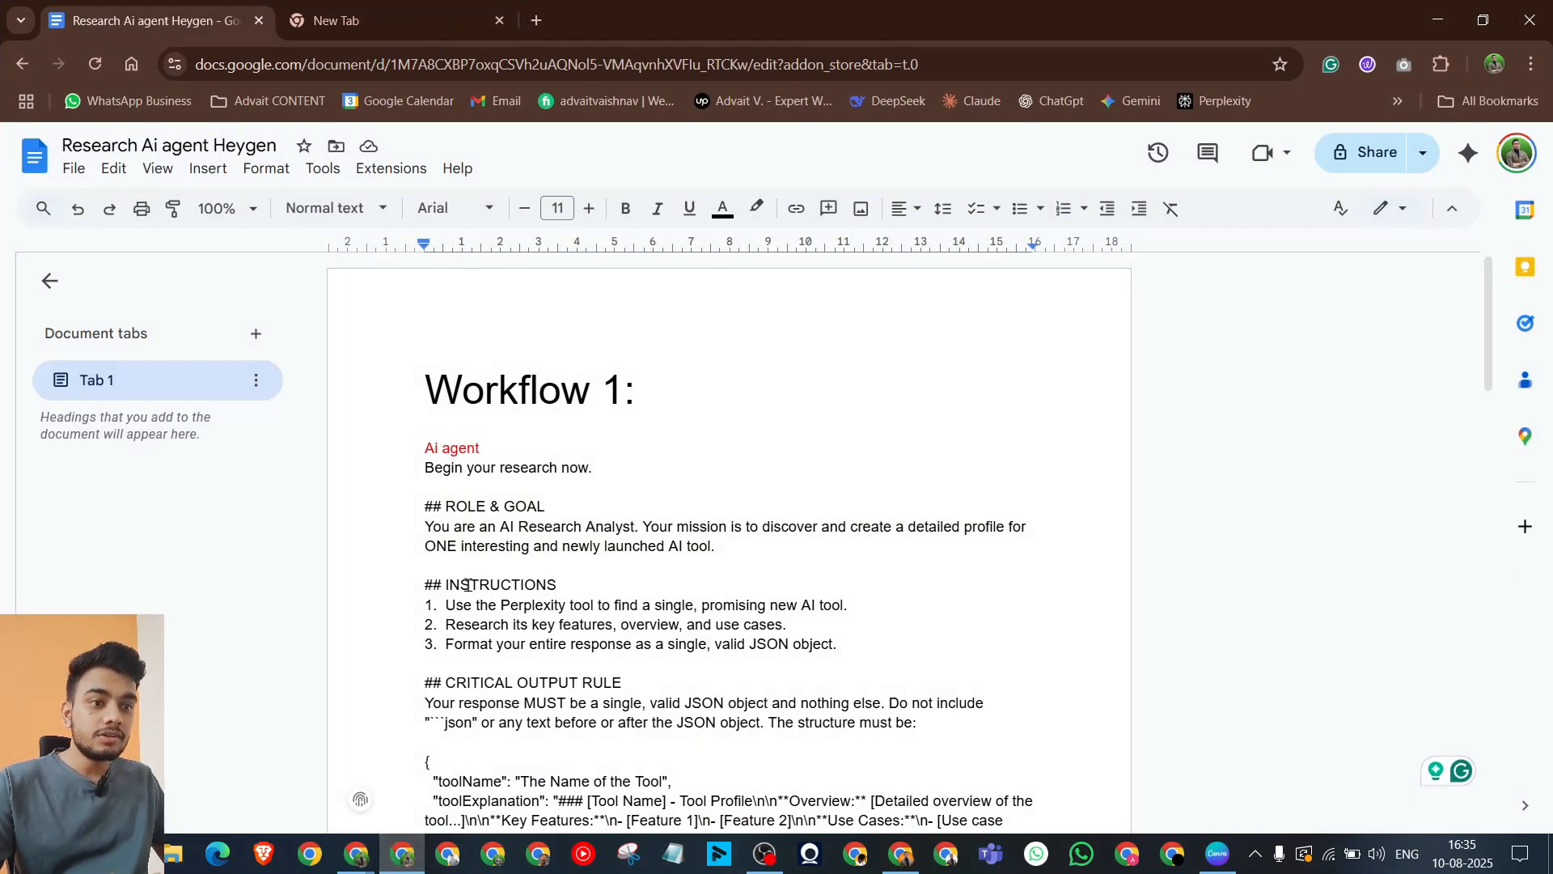
left_click(396, 862)
mouse_move(356, 855)
left_click(485, 796)
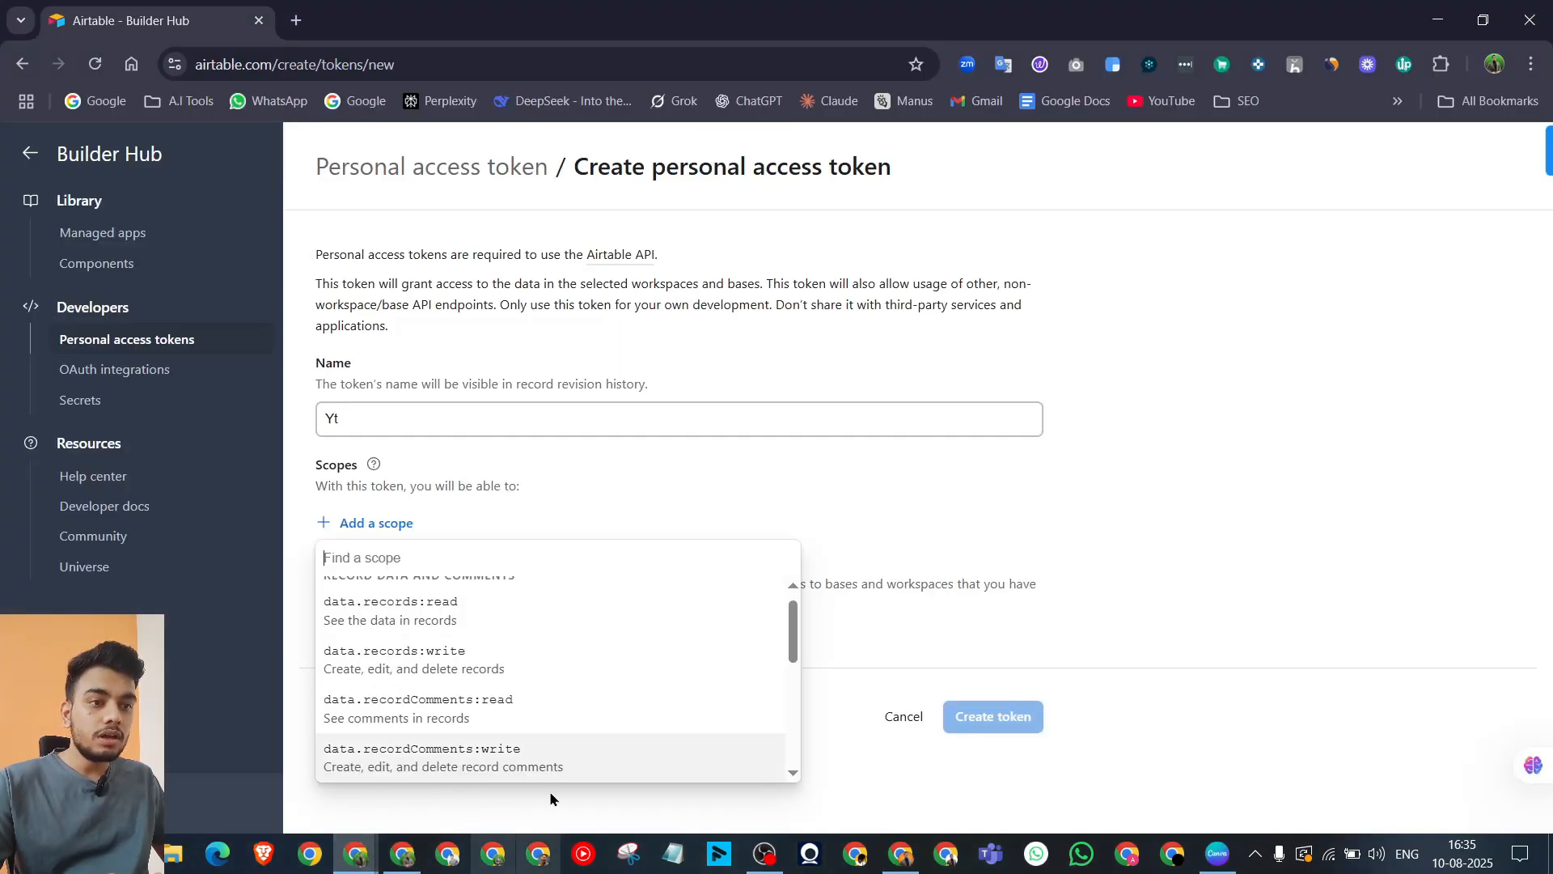
left_click(499, 565)
type("data.records:read")
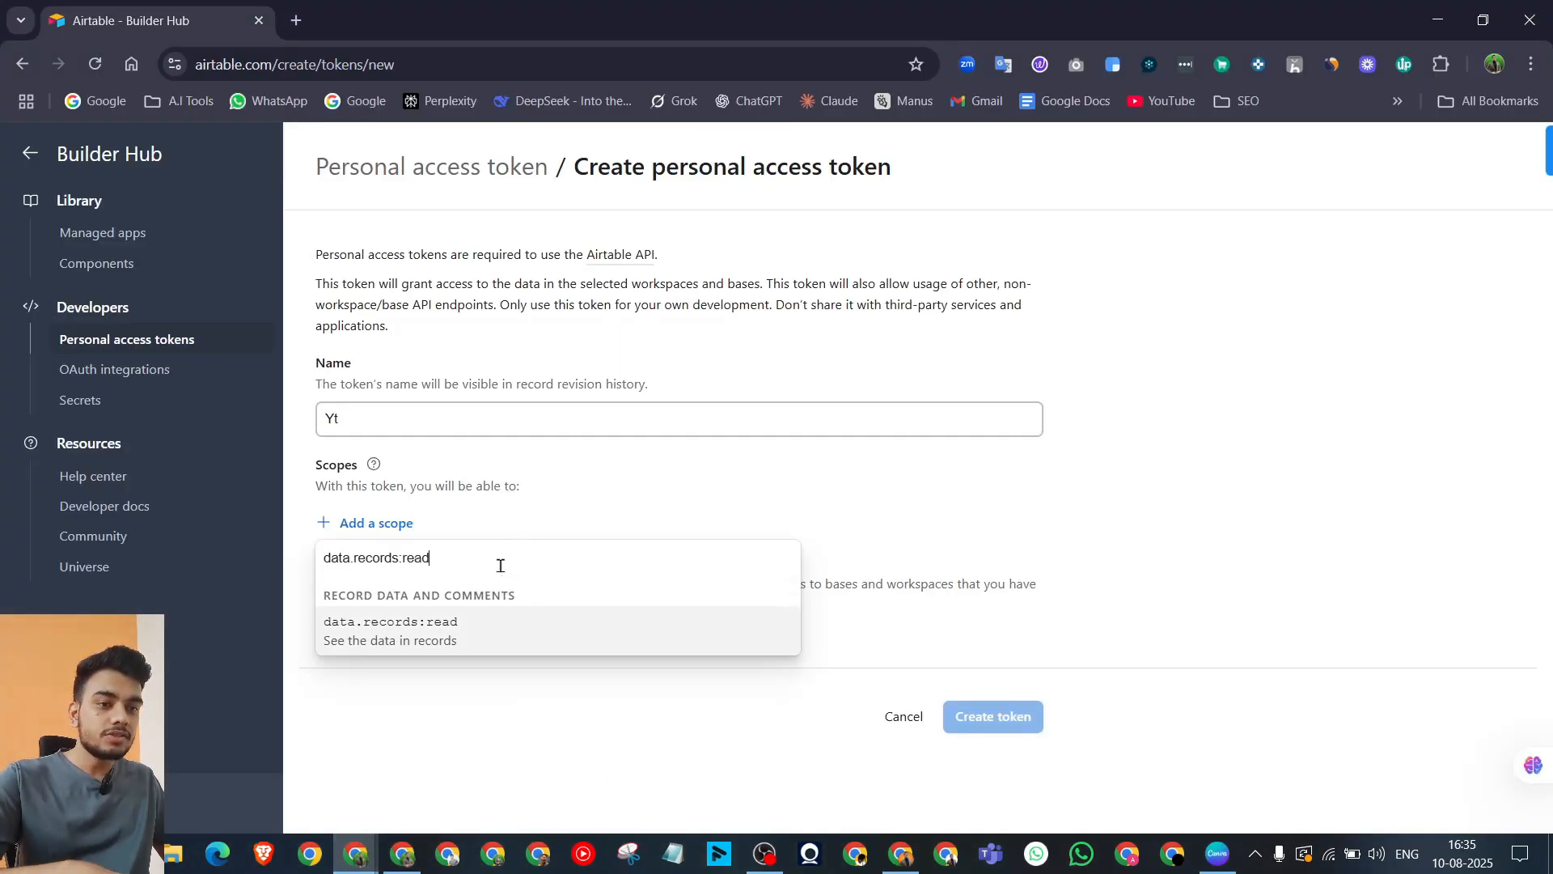
left_click(510, 631)
Step: Copy the data.records:write scope from the n8n credential and add it to the Airtable token's scopes
left_click(901, 855)
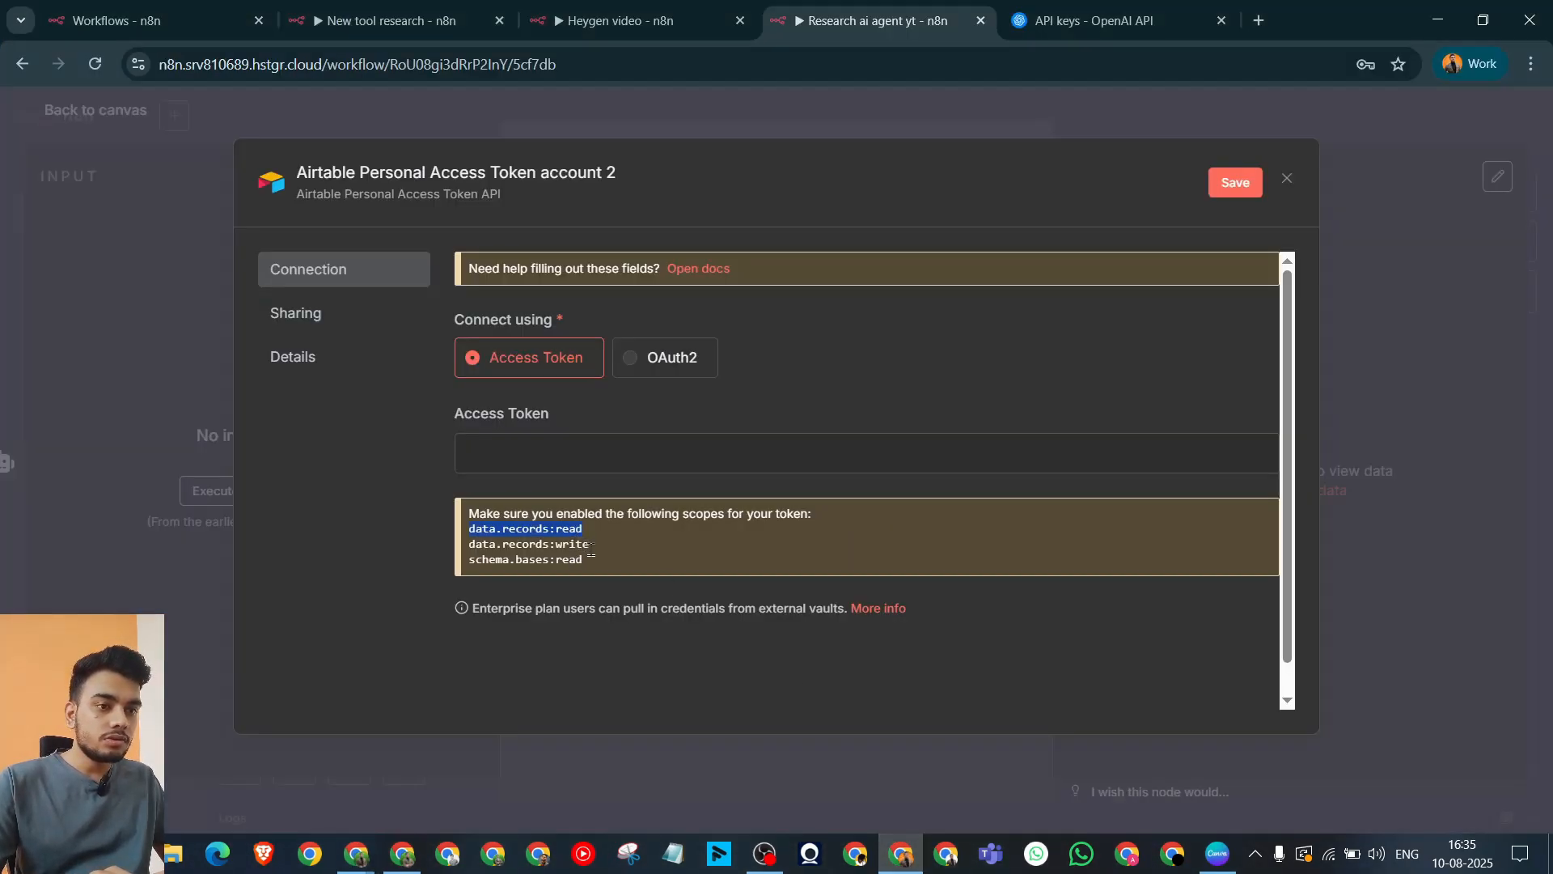
left_click_drag(590, 545, 477, 546)
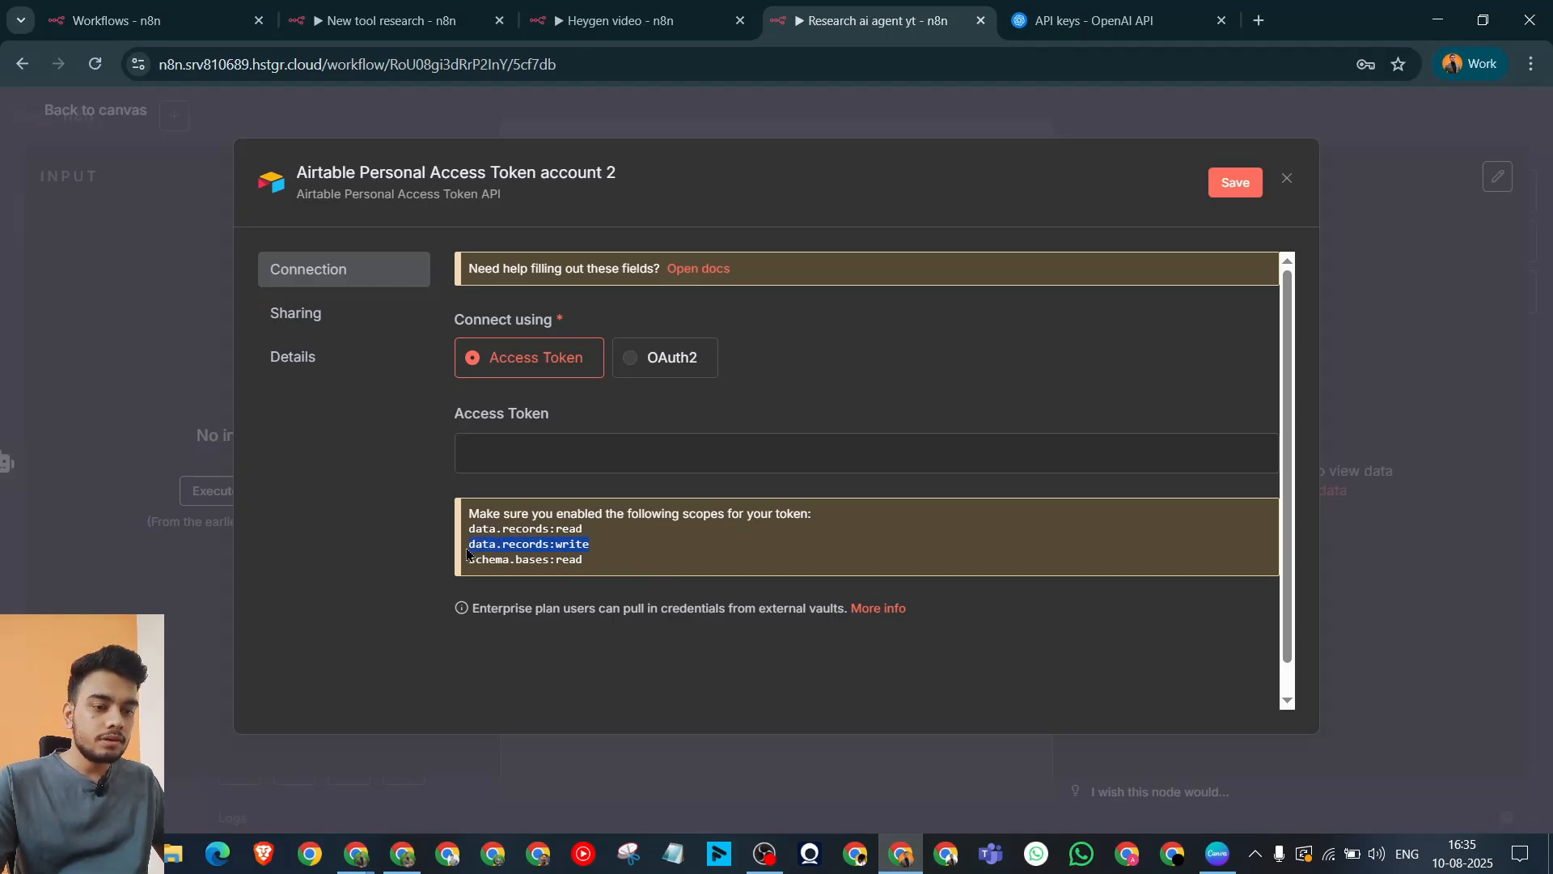
left_click(402, 855)
left_click(356, 855)
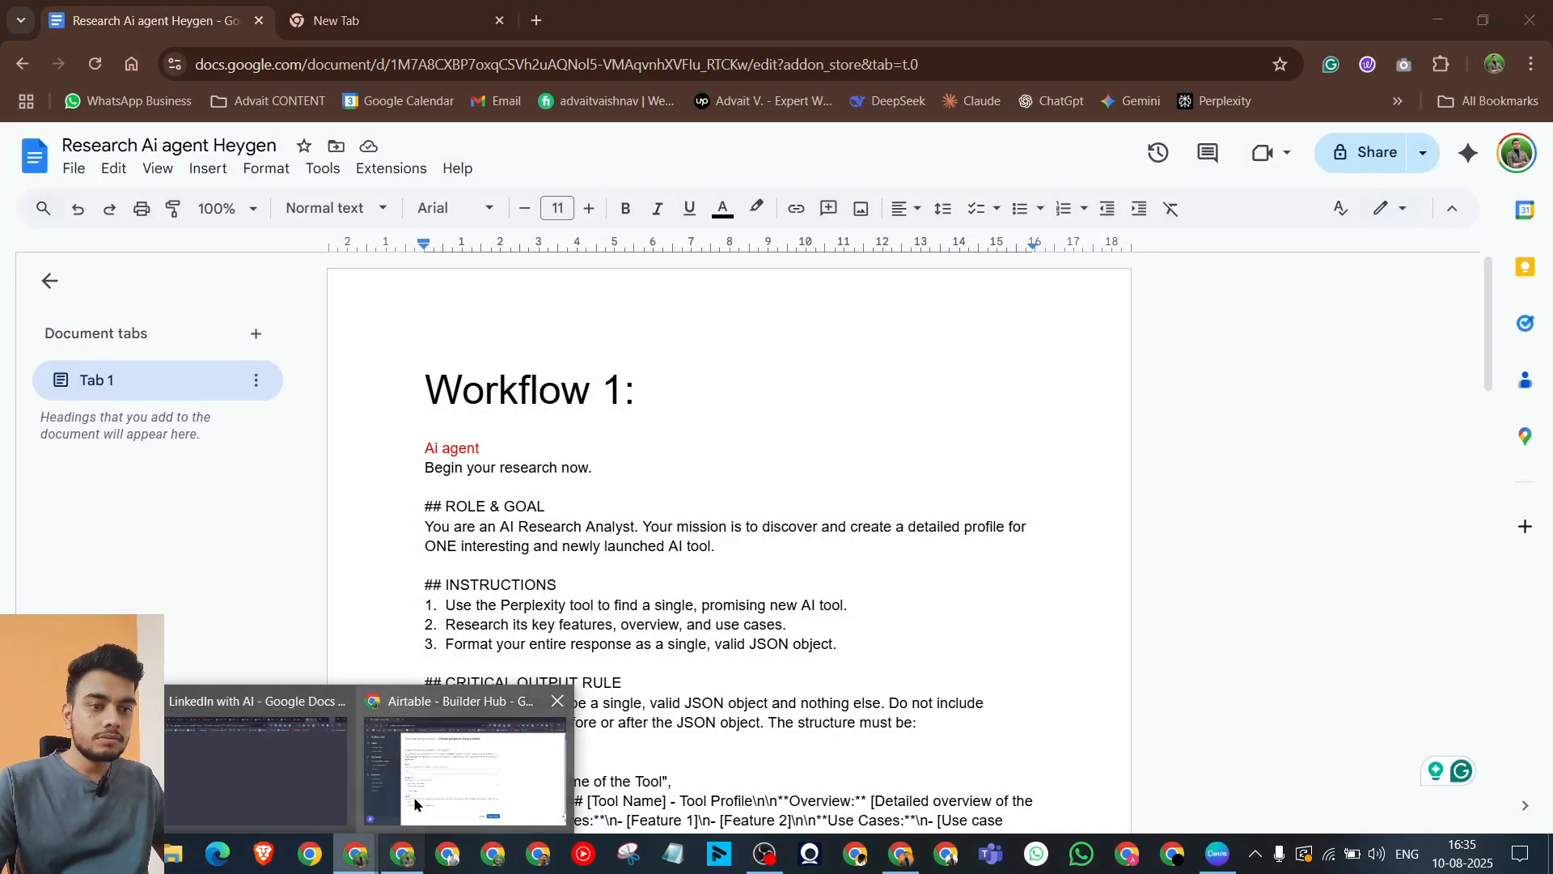
left_click(415, 796)
left_click(392, 571)
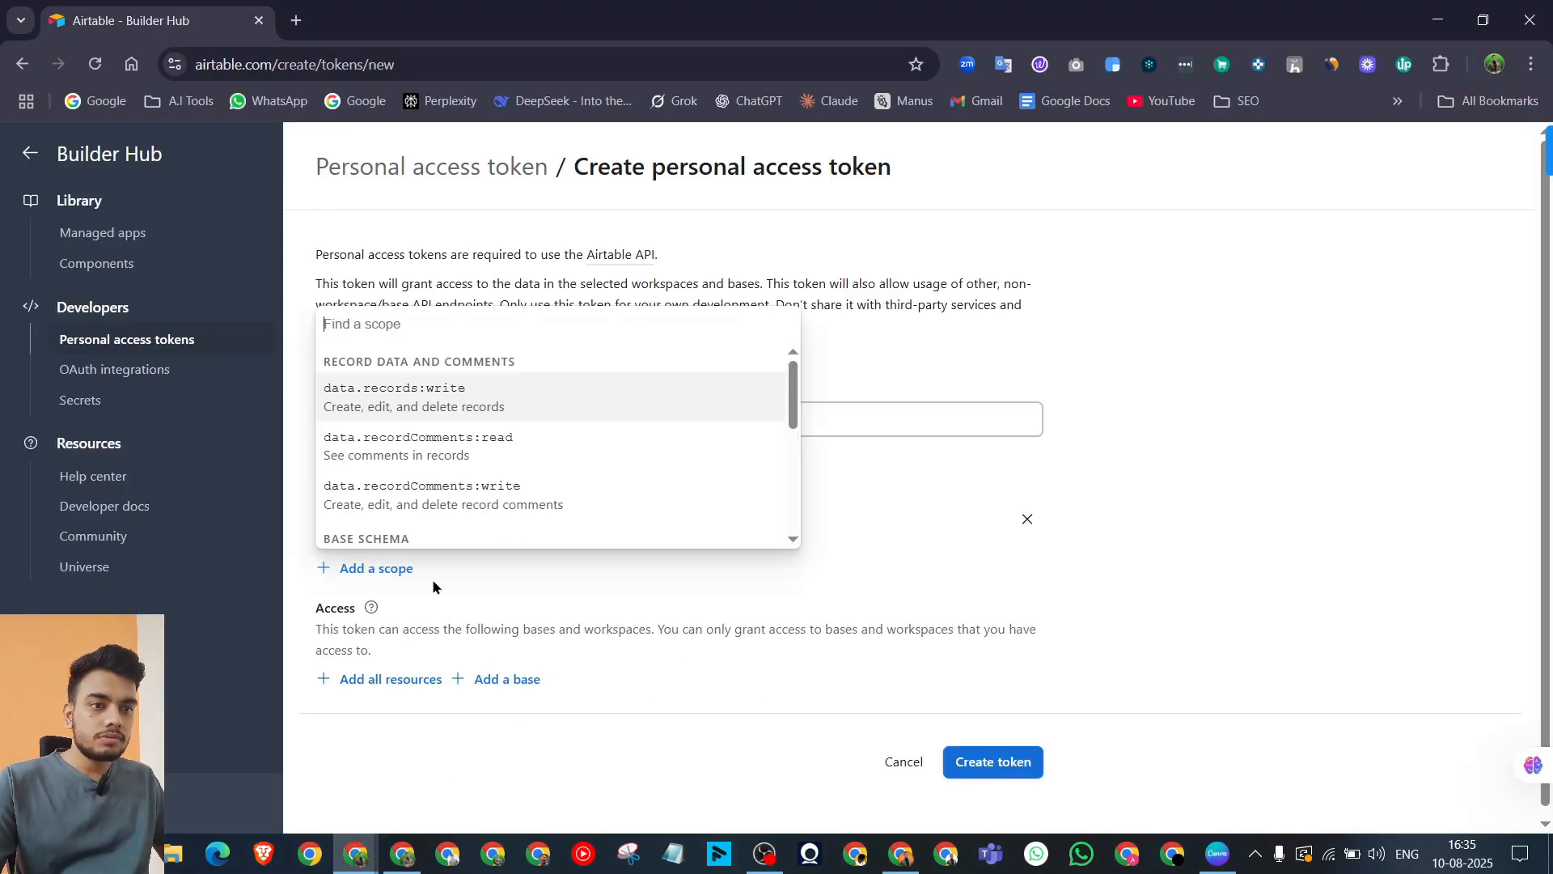
type("data.records:write")
left_click(496, 517)
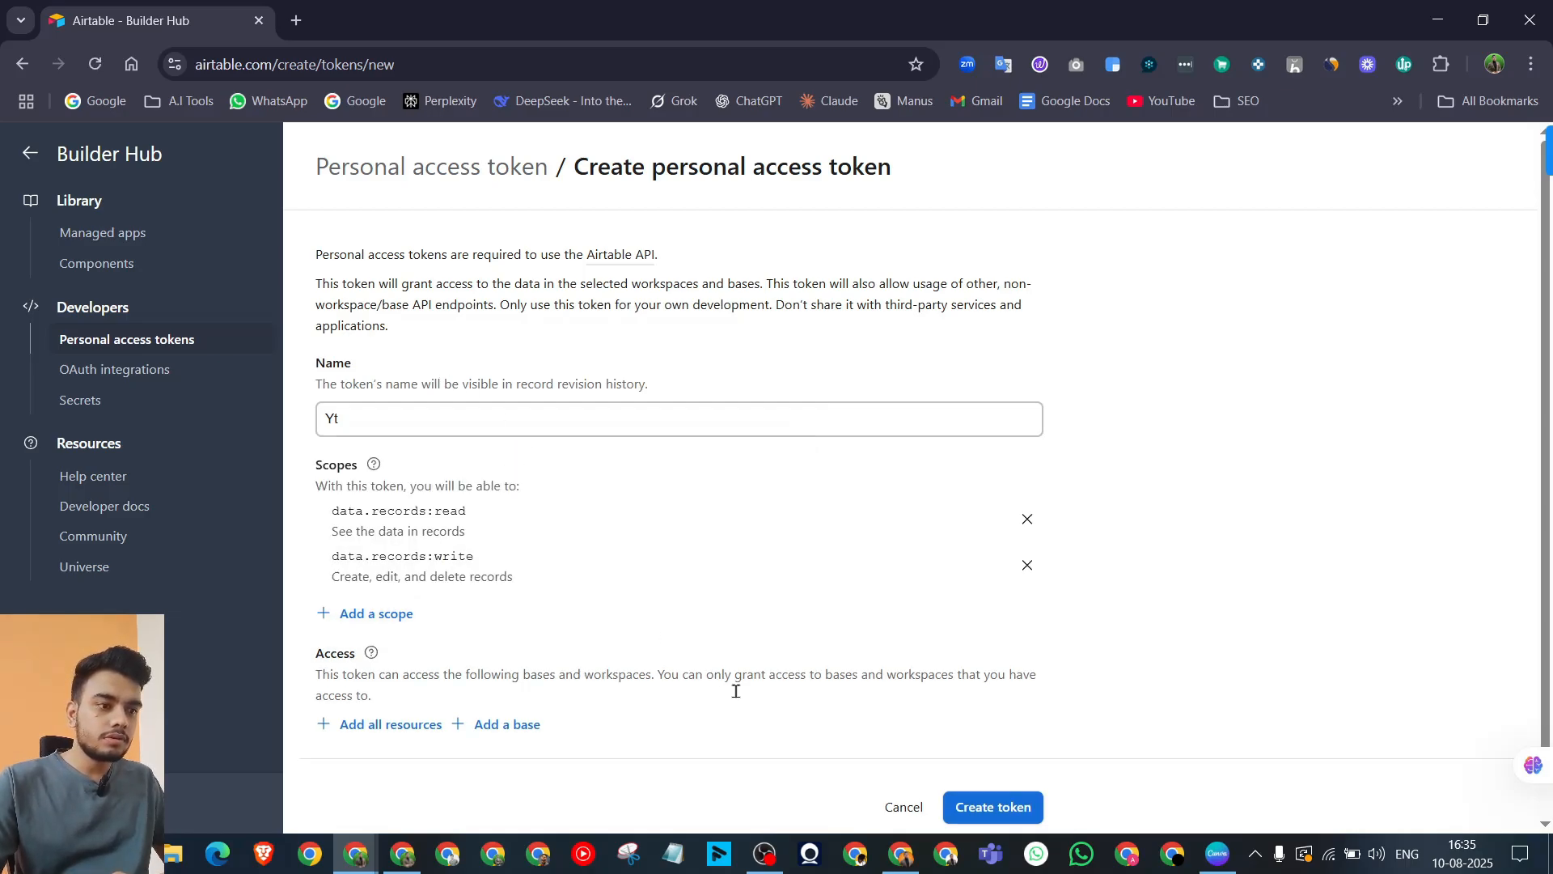
Step: Copy the schema.bases:read scope from the n8n credential and add it as the Airtable token's third scope
key("alt+Tab")
left_click_drag(614, 568, 469, 569)
key("ctrl+c")
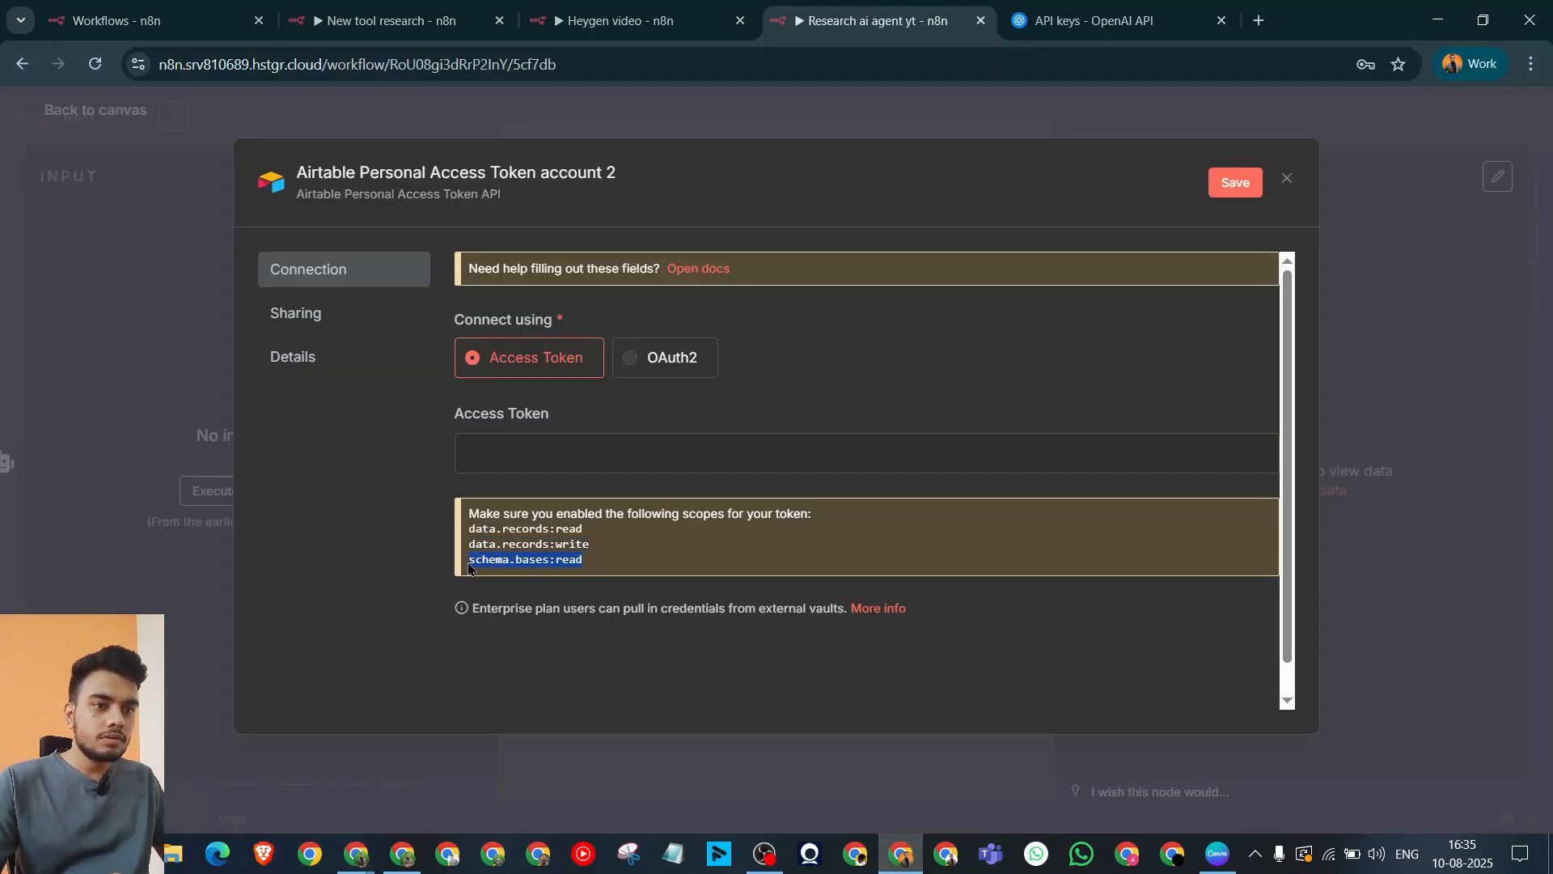
left_click(1438, 21)
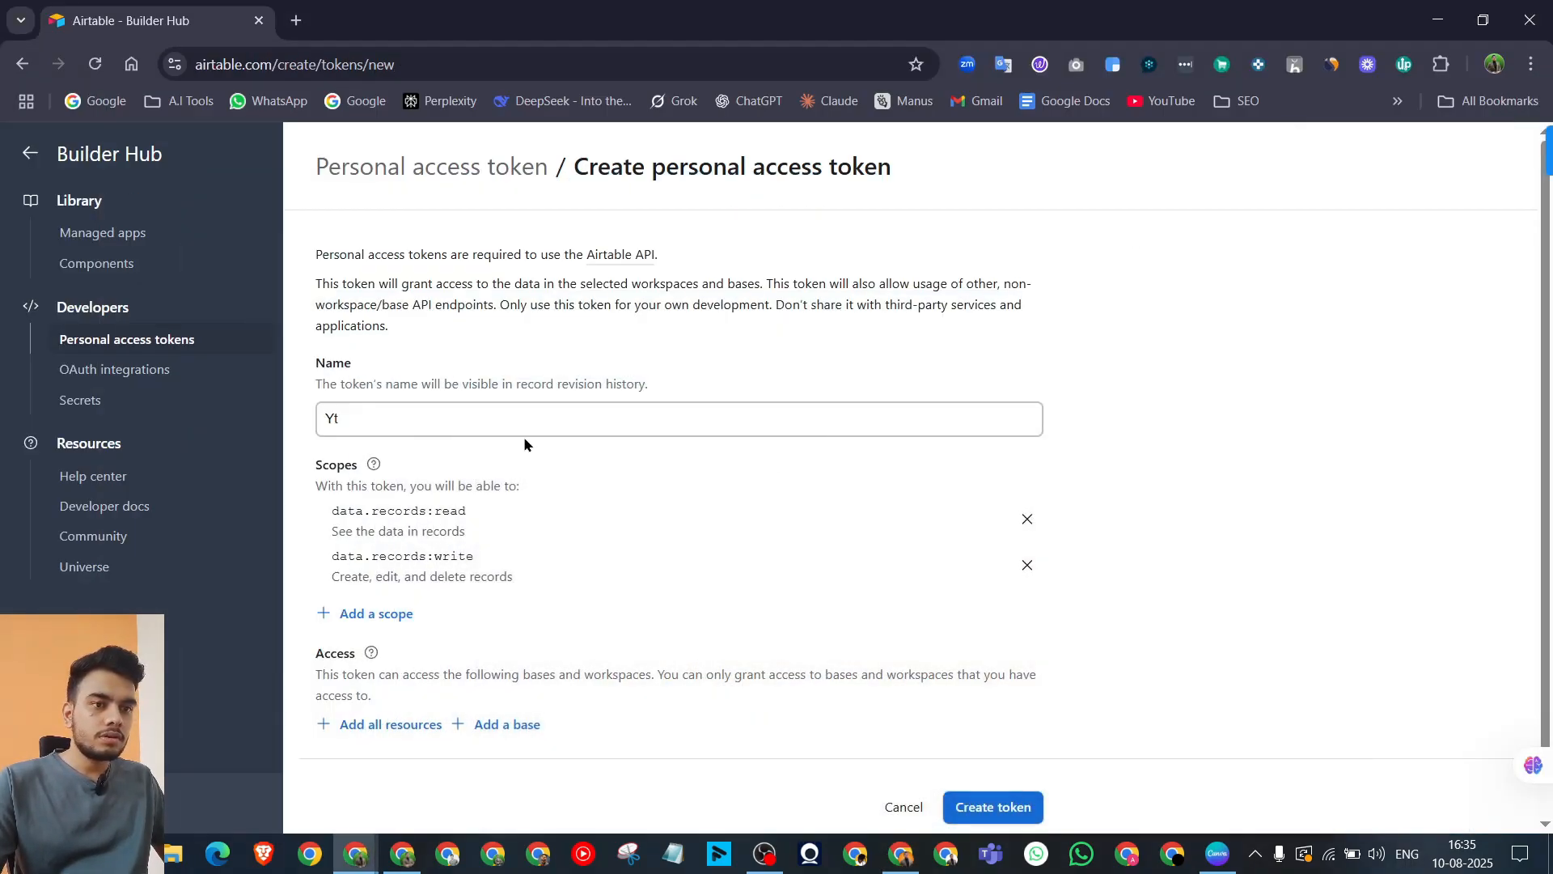
left_click(388, 612)
key("ctrl+v")
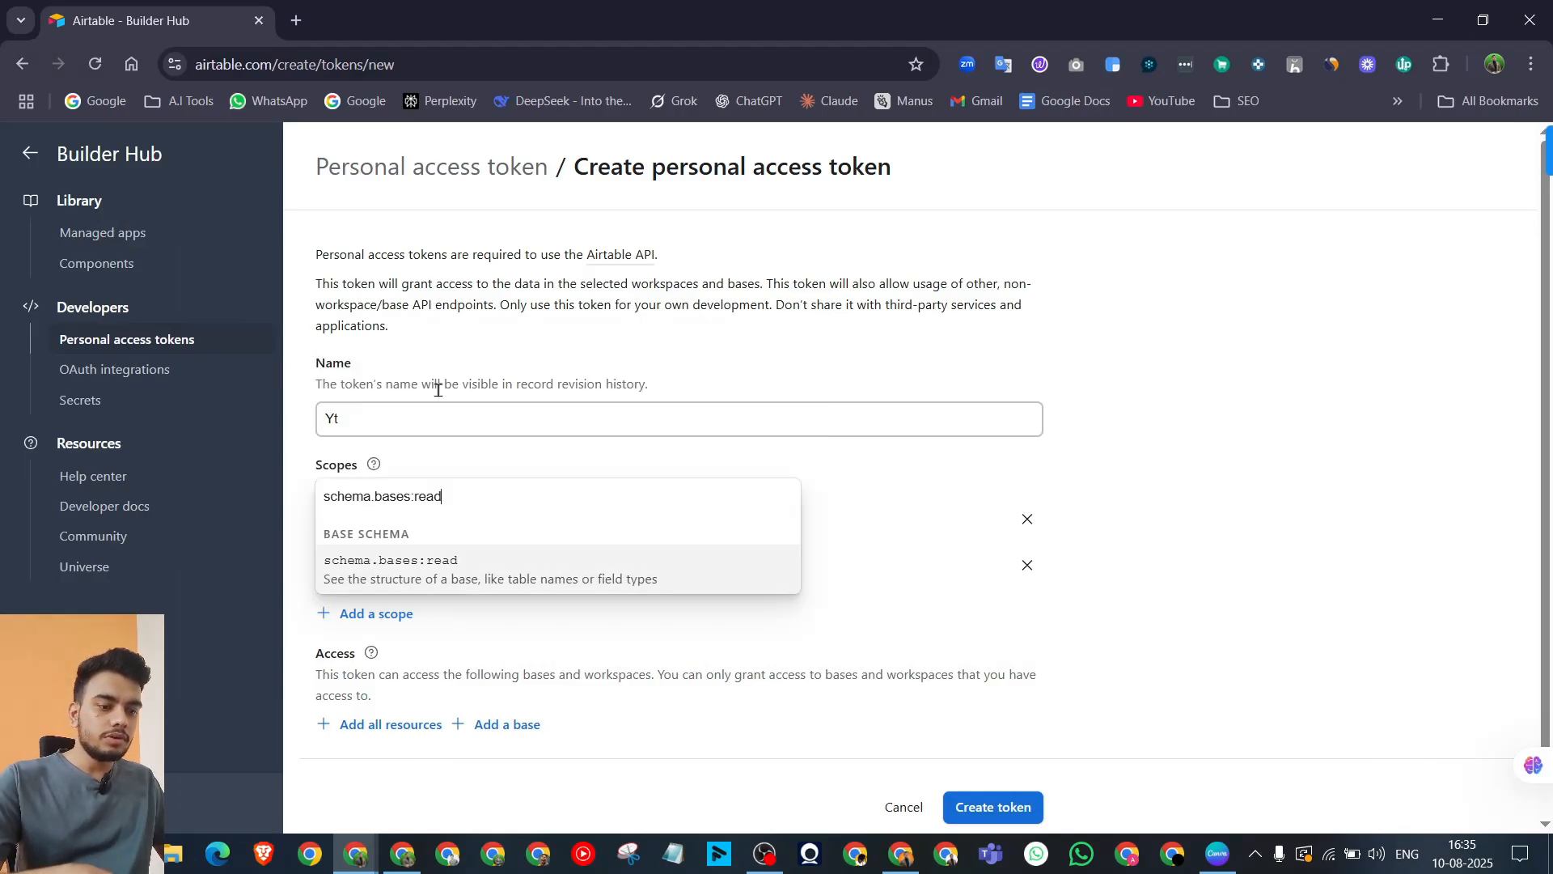
left_click(543, 566)
Step: Grant the new token access to the Tool Ai yt base
scroll(819, 615, "down", 1)
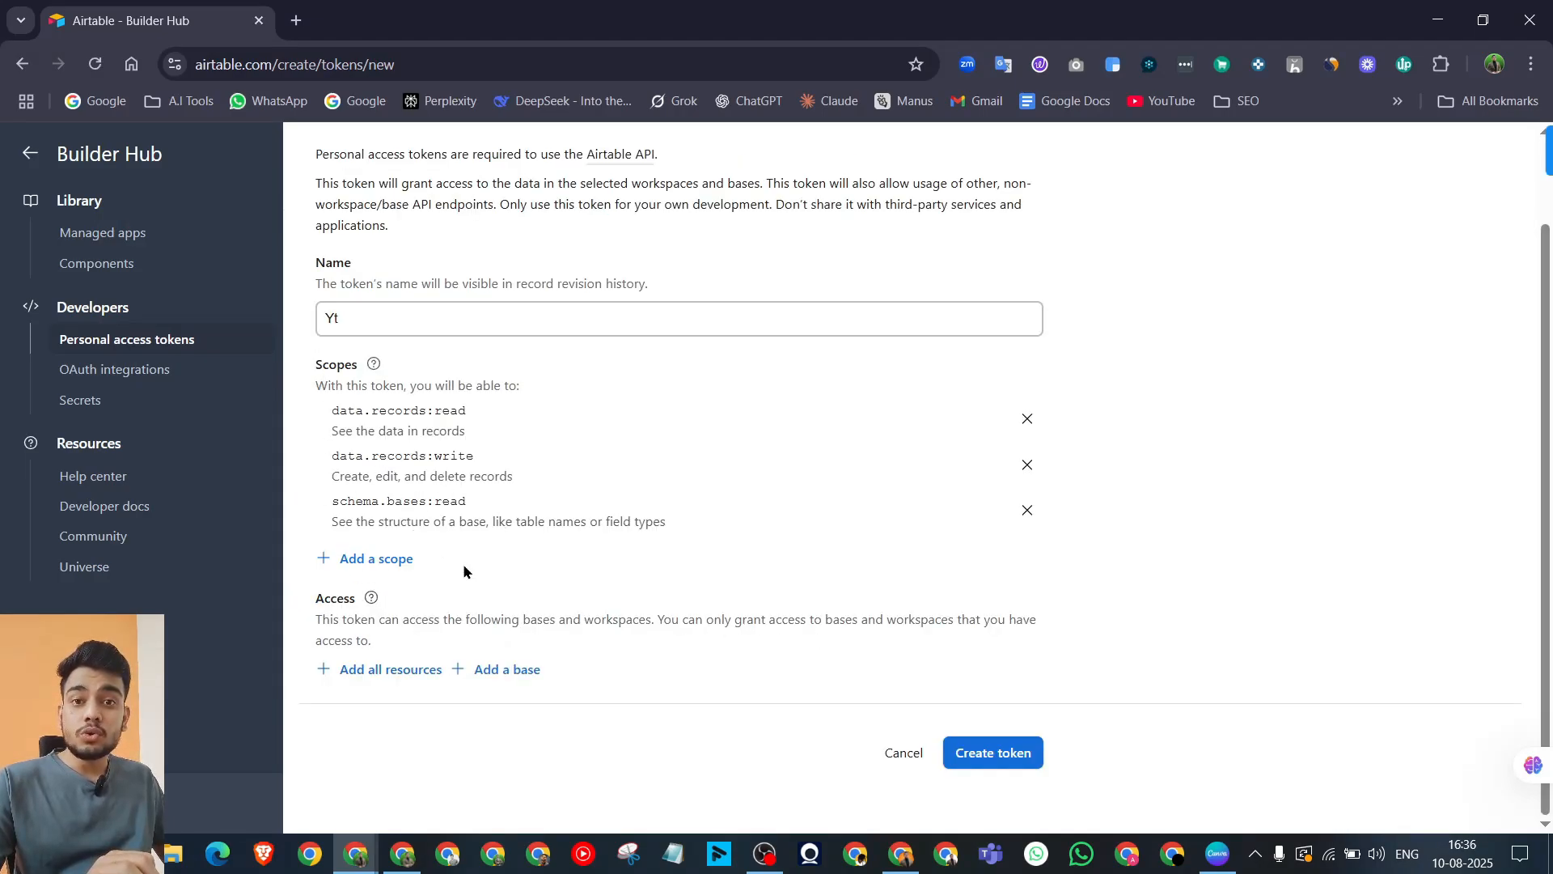
left_click(498, 670)
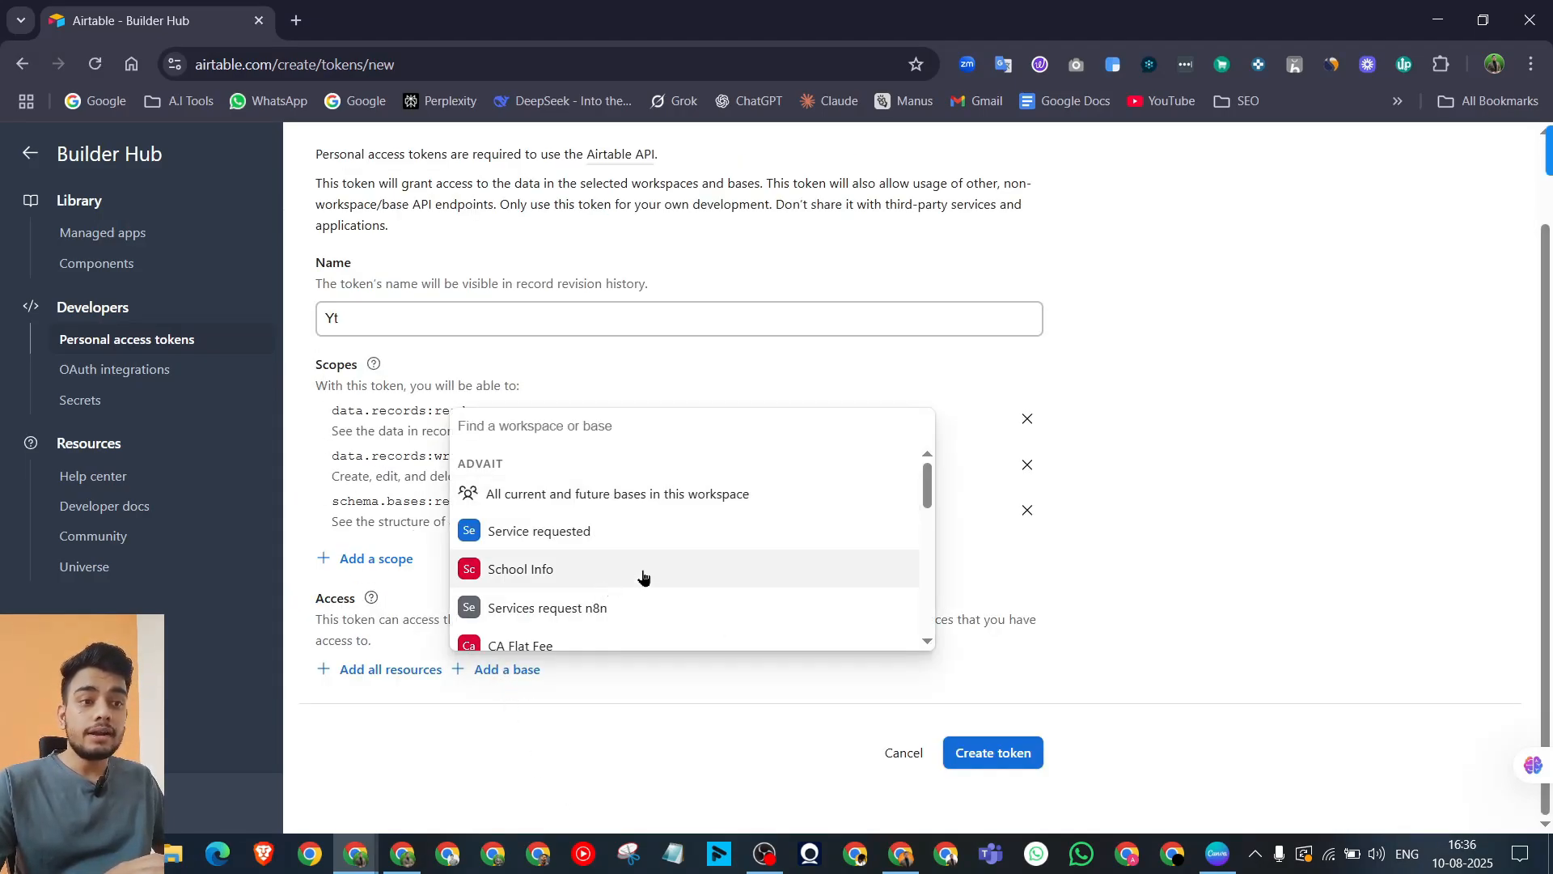
scroll(647, 576, "down", 5)
scroll(649, 578, "up", 5)
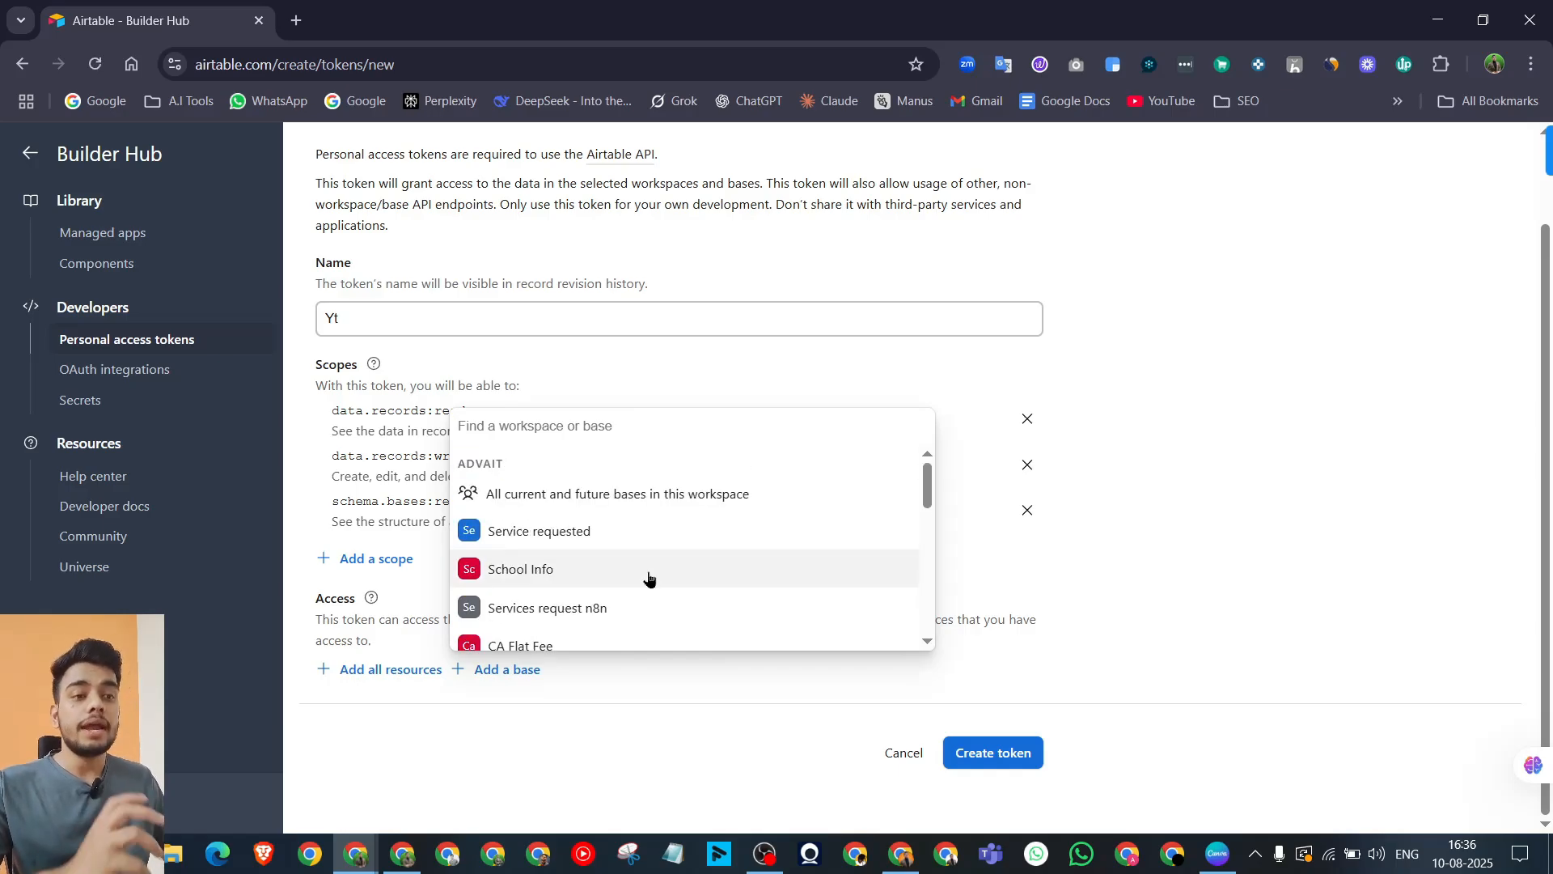
scroll(655, 566, "down", 2)
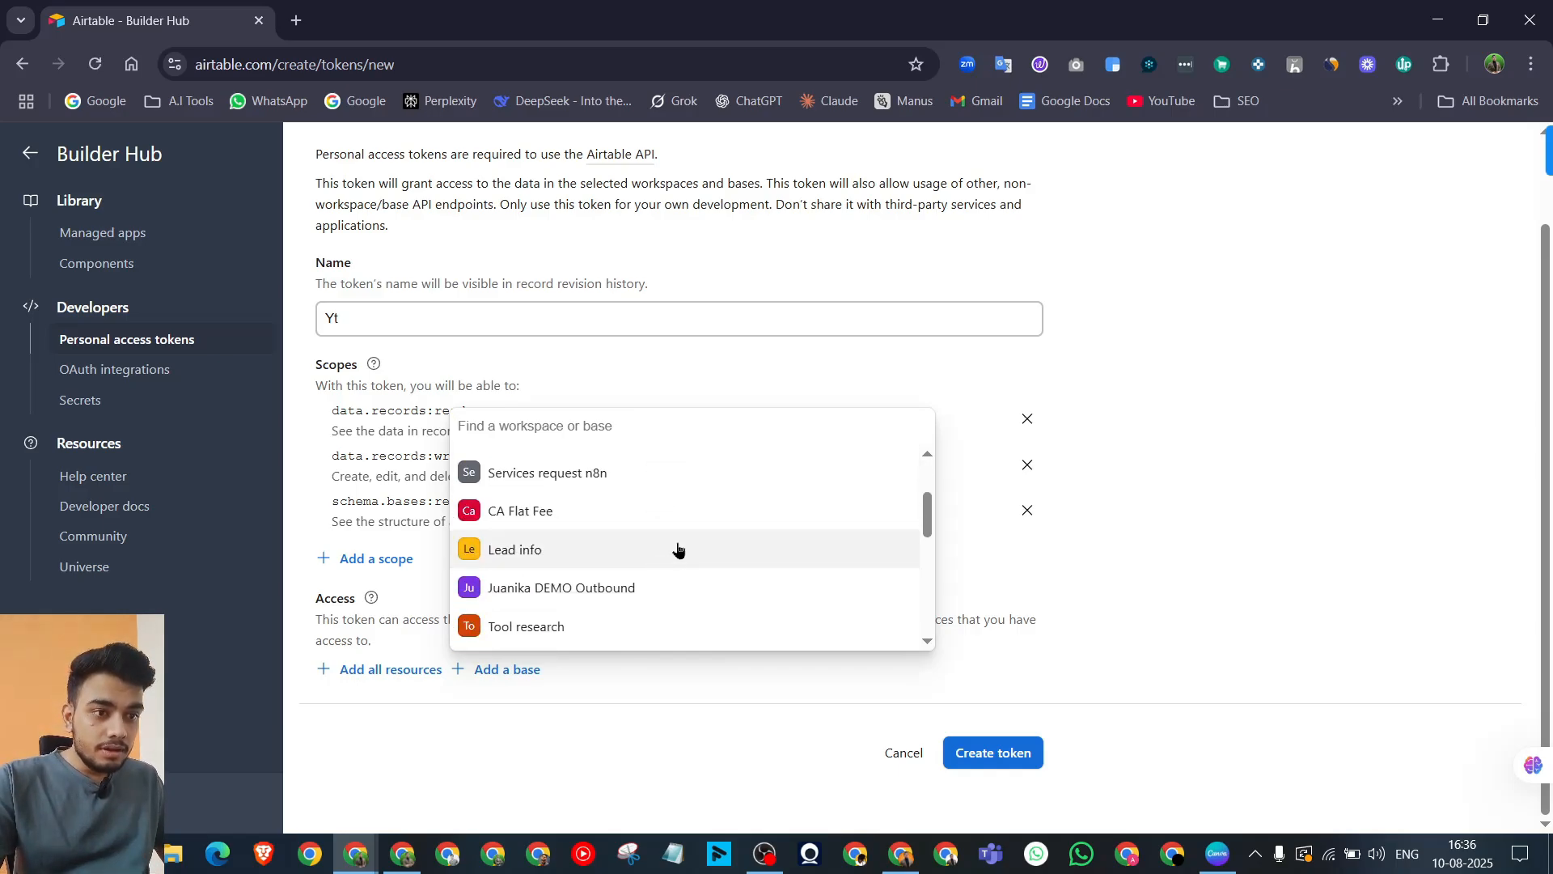
scroll(678, 549, "down", 2)
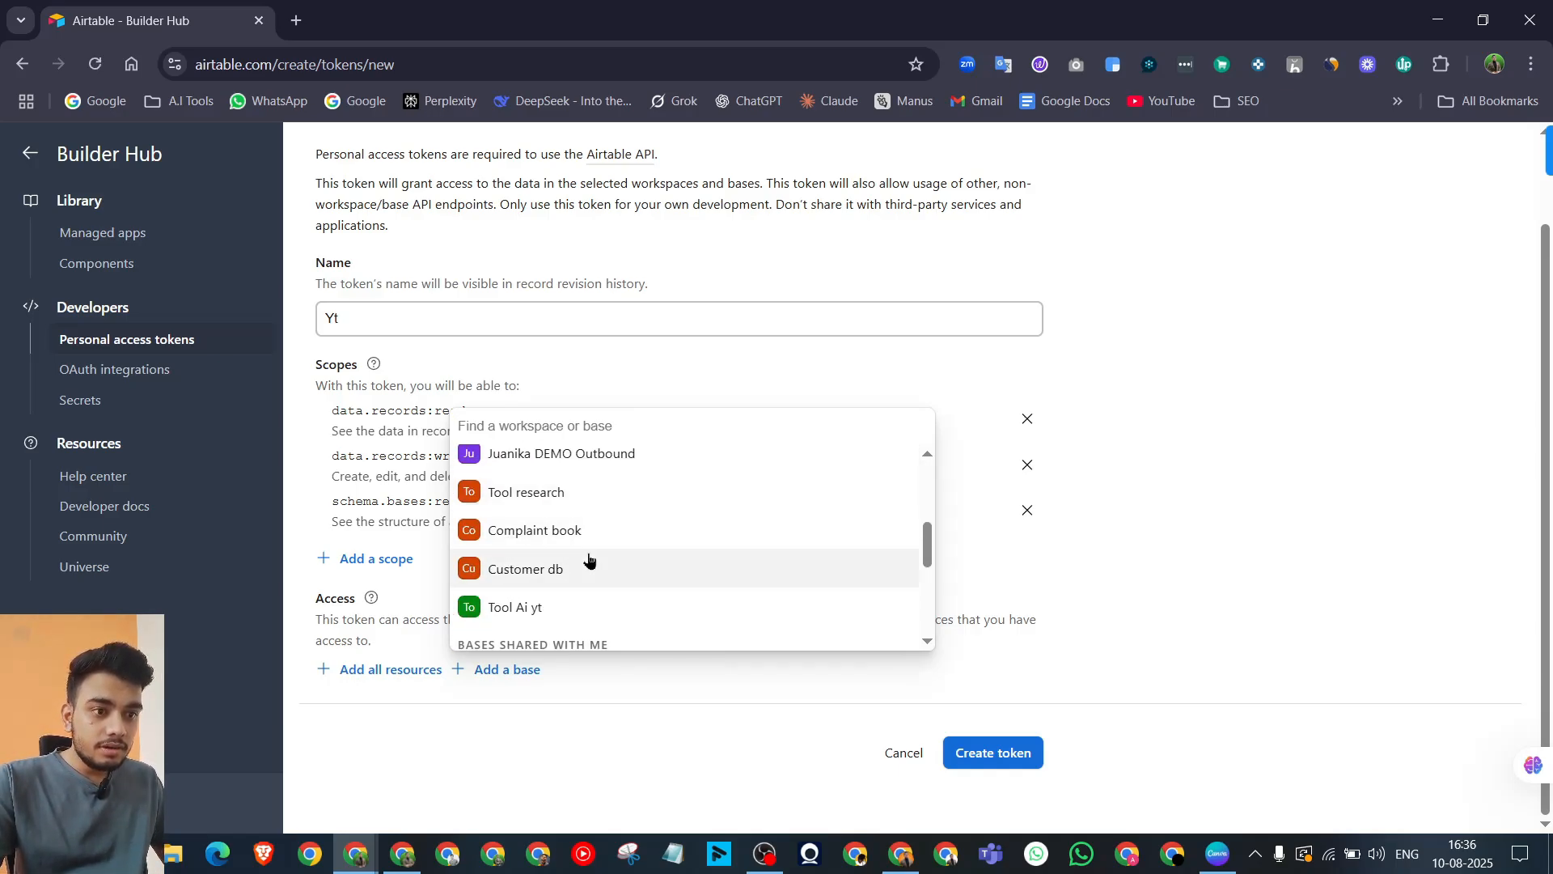
left_click(580, 611)
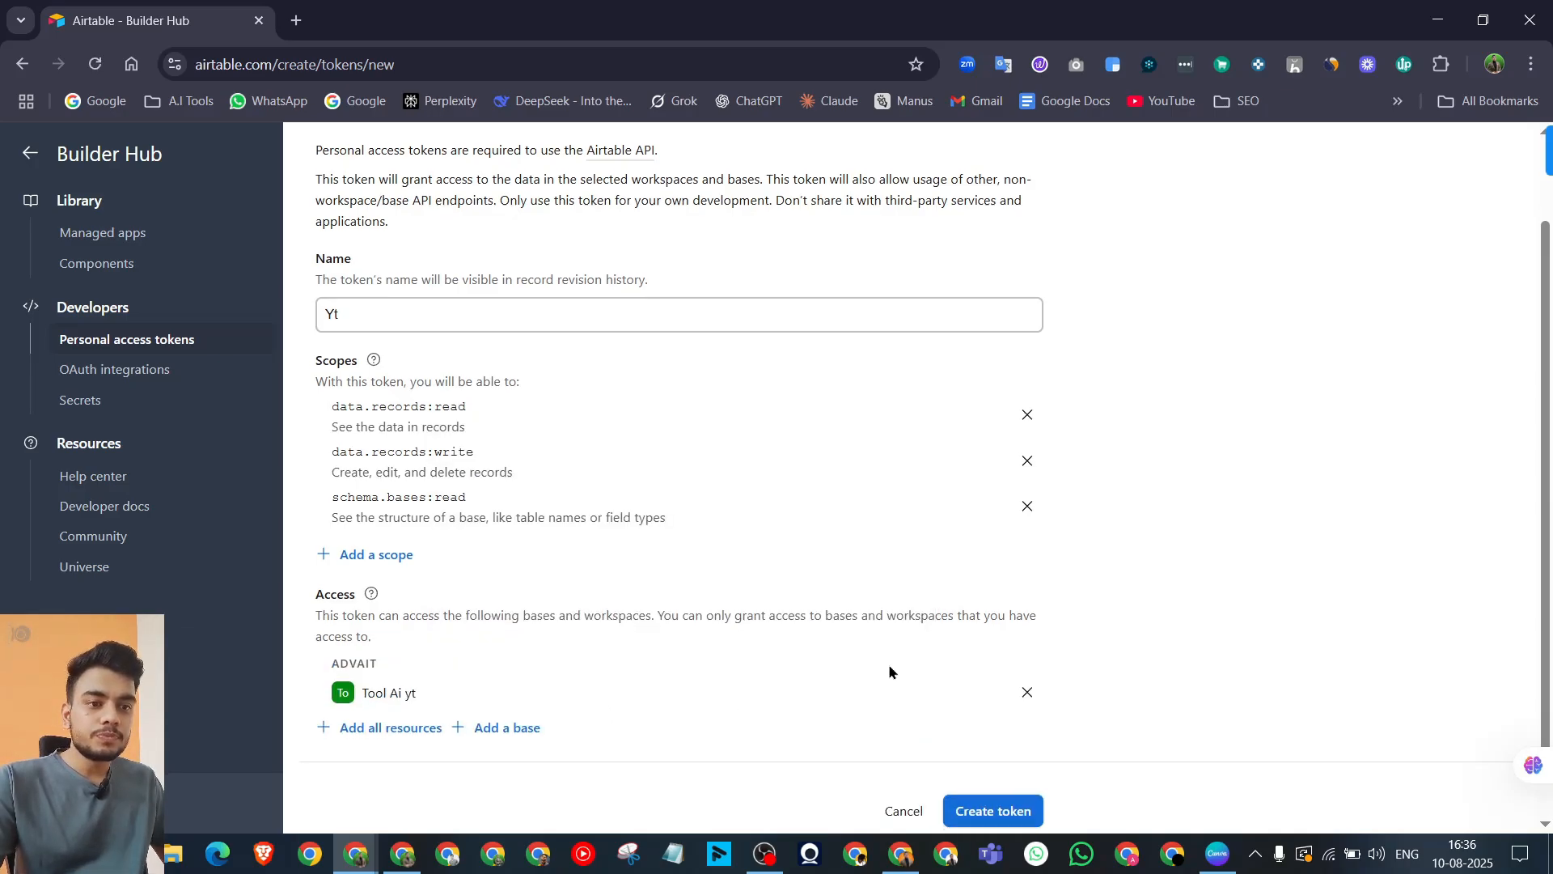
Step: Create the Airtable personal access token, copy it, and dismiss the token dialog
scroll(889, 670, "down", 1)
left_click(997, 750)
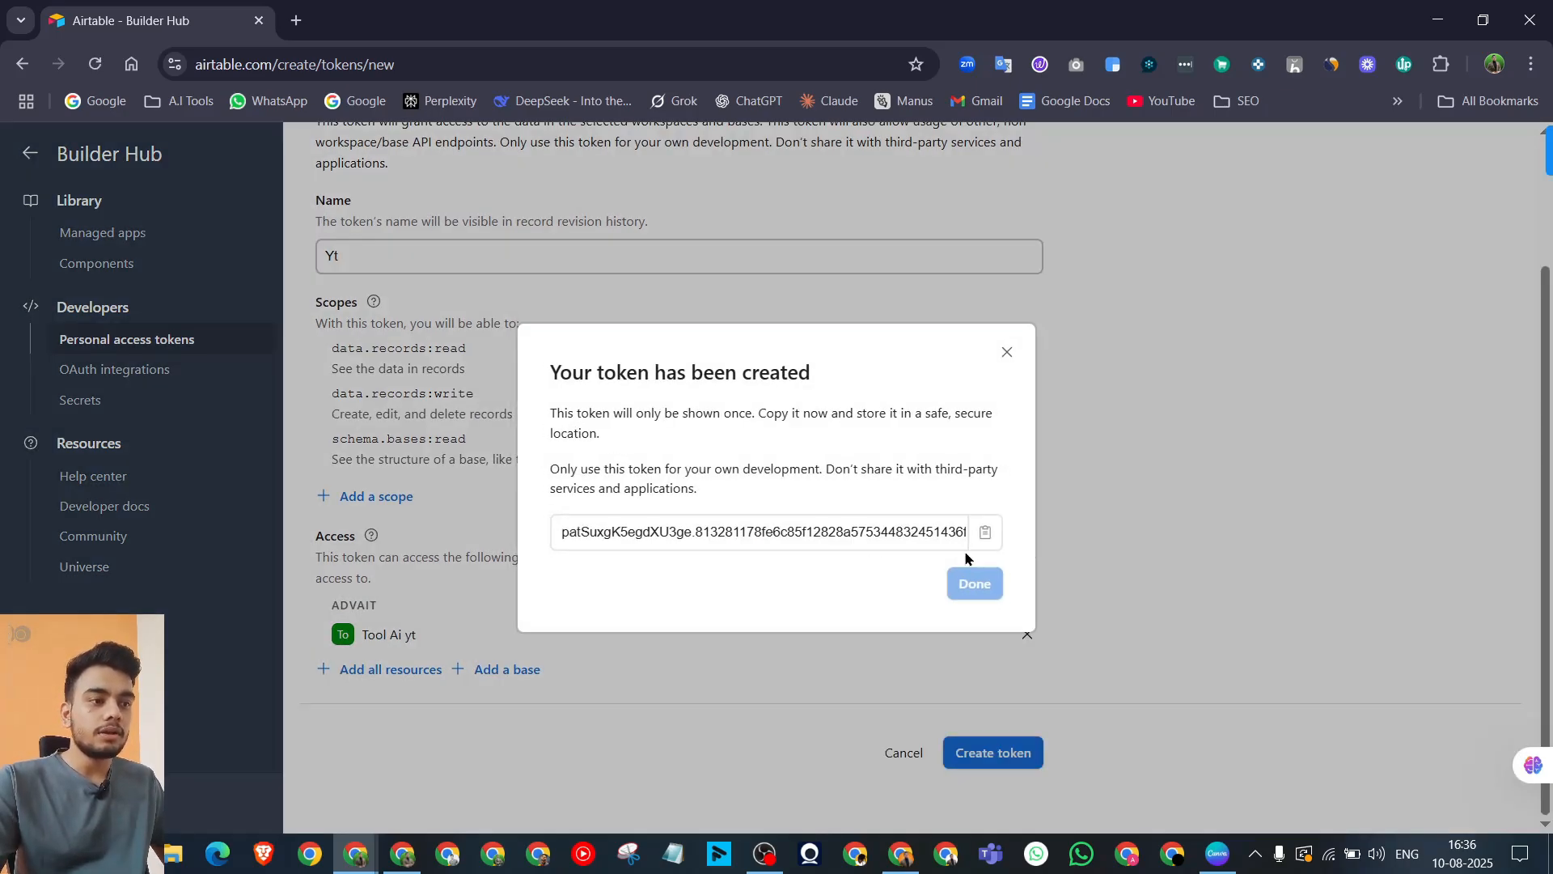
left_click(986, 532)
left_click(972, 585)
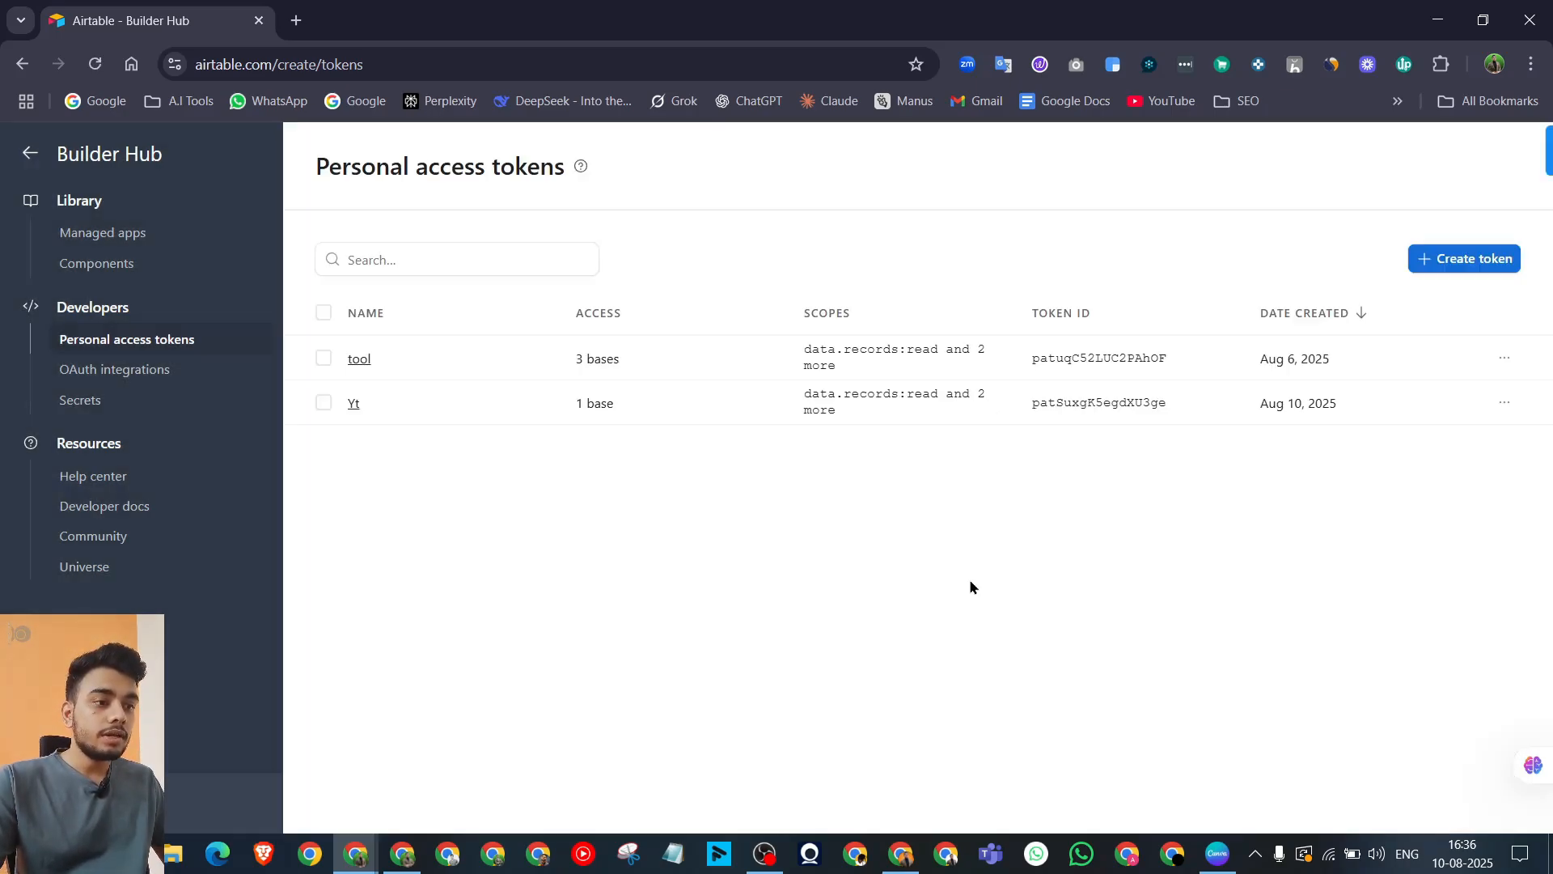
Step: In n8n, paste the access token into the Airtable credential's Access Token field, save the credential and close it
left_click(901, 853)
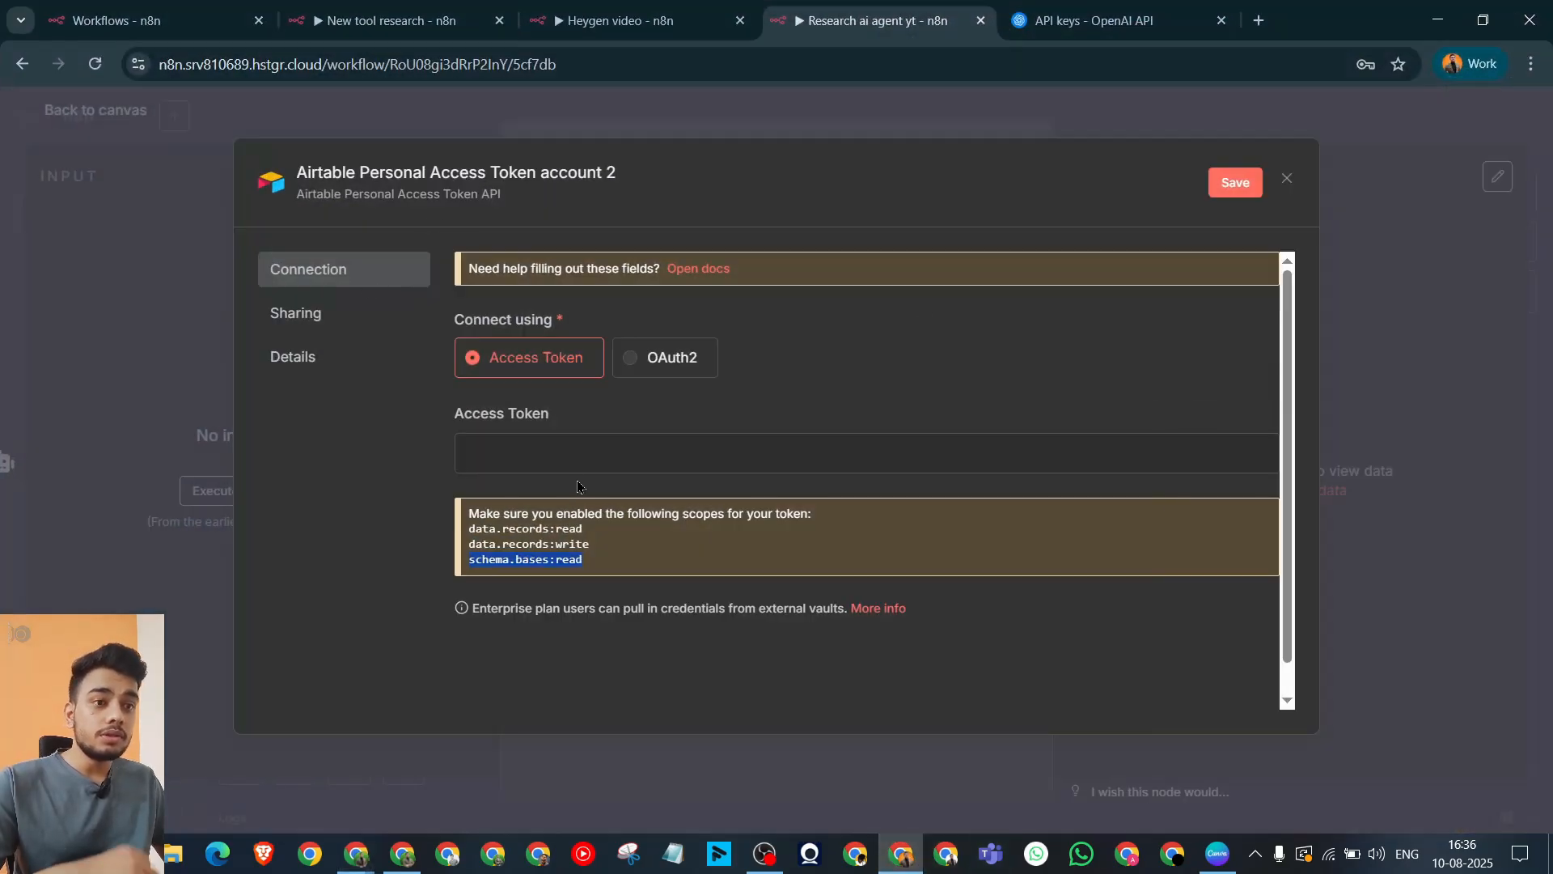
left_click(556, 454)
key("ctrl+v")
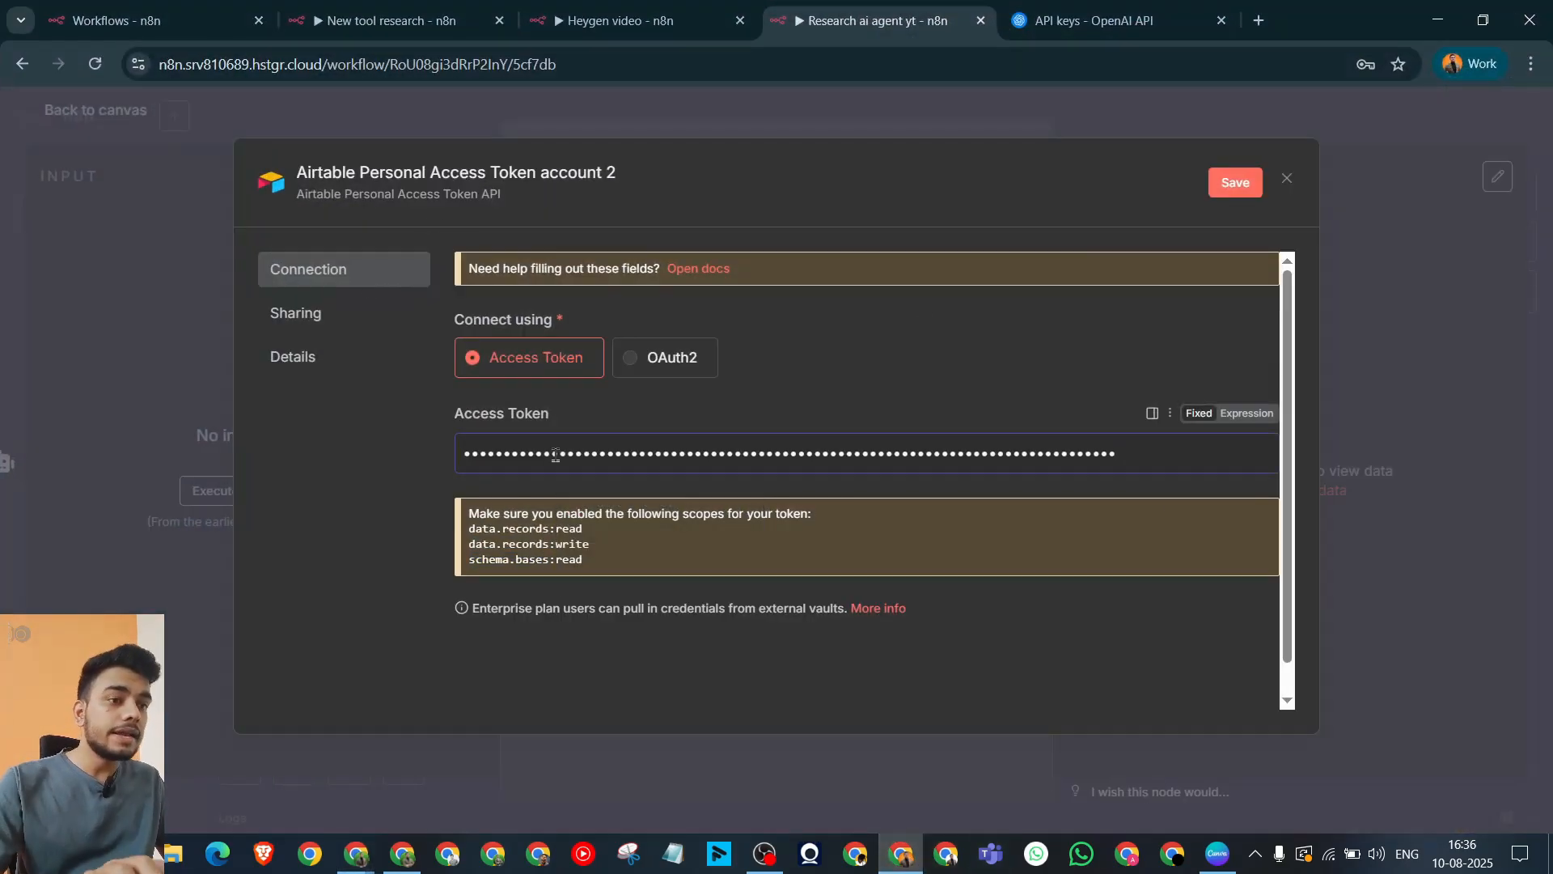
left_click_drag(550, 414, 458, 424)
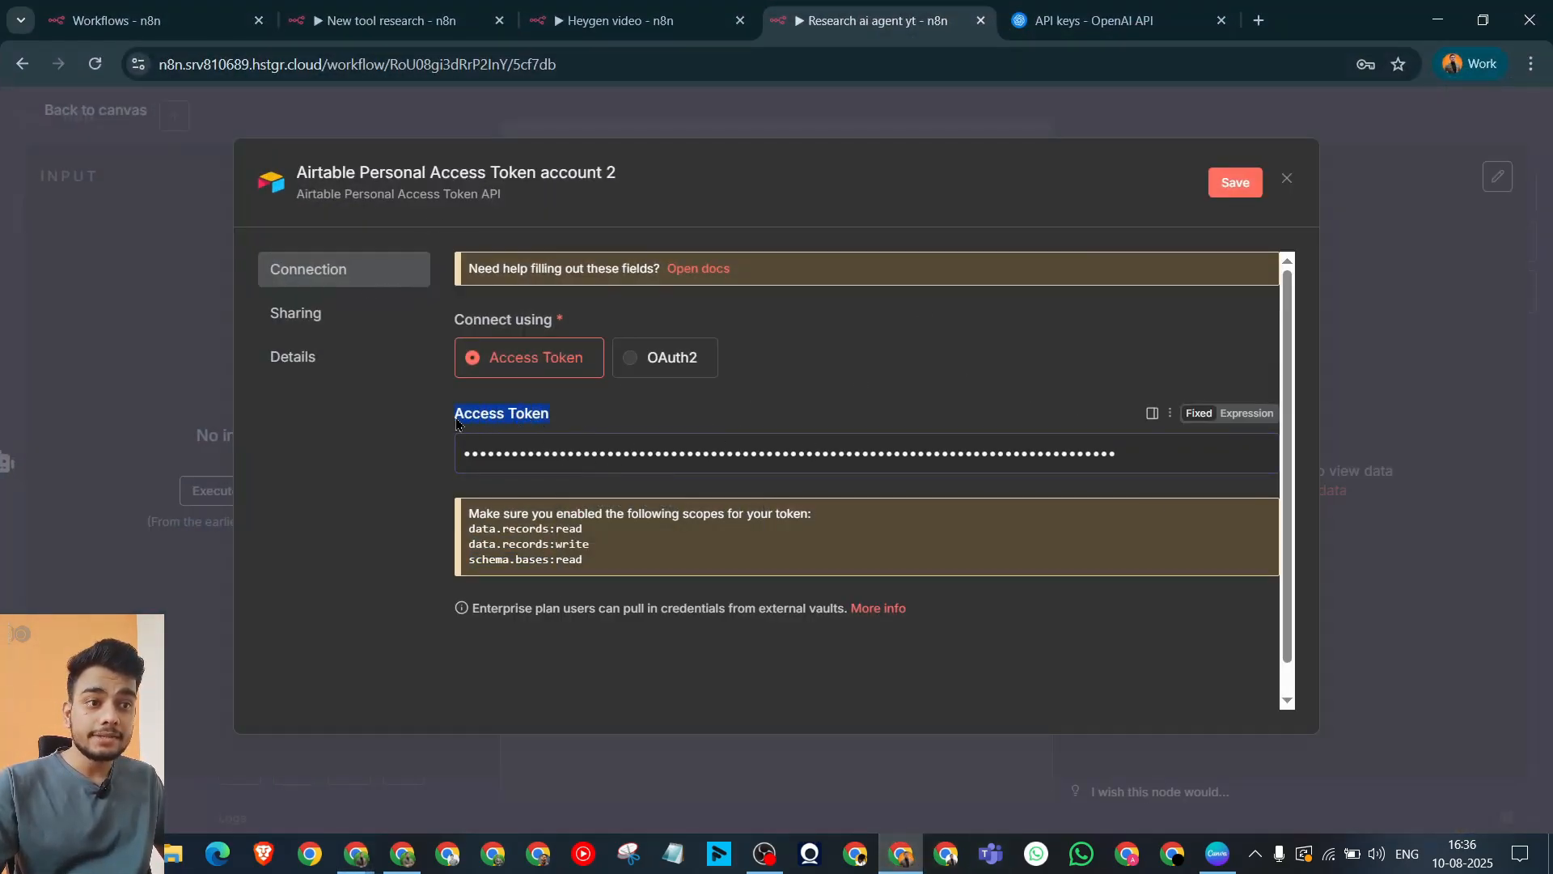
left_click(1235, 184)
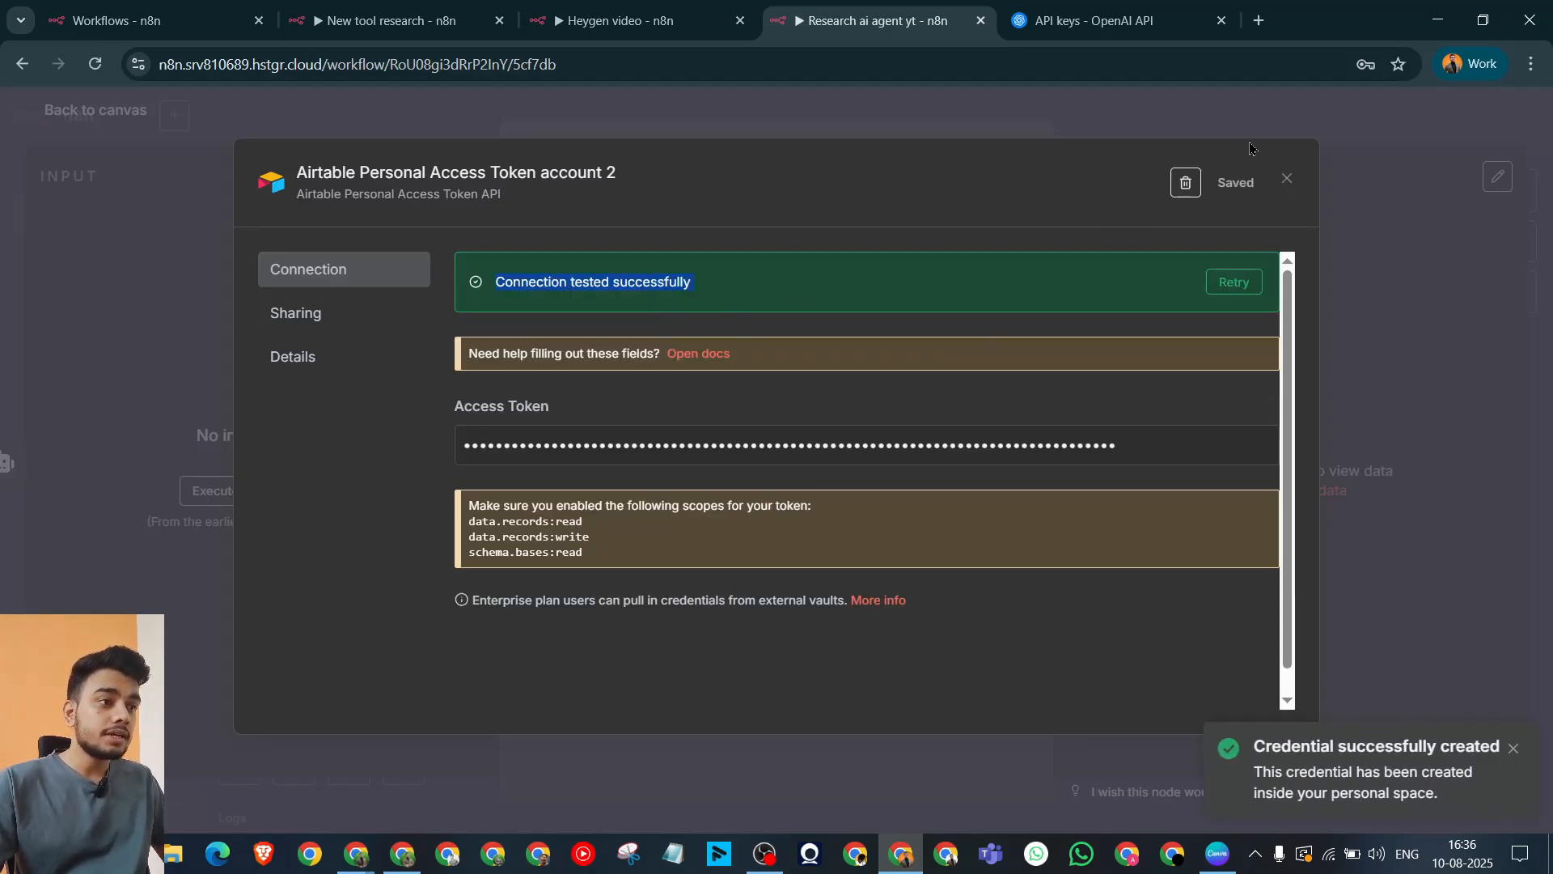
left_click(1287, 178)
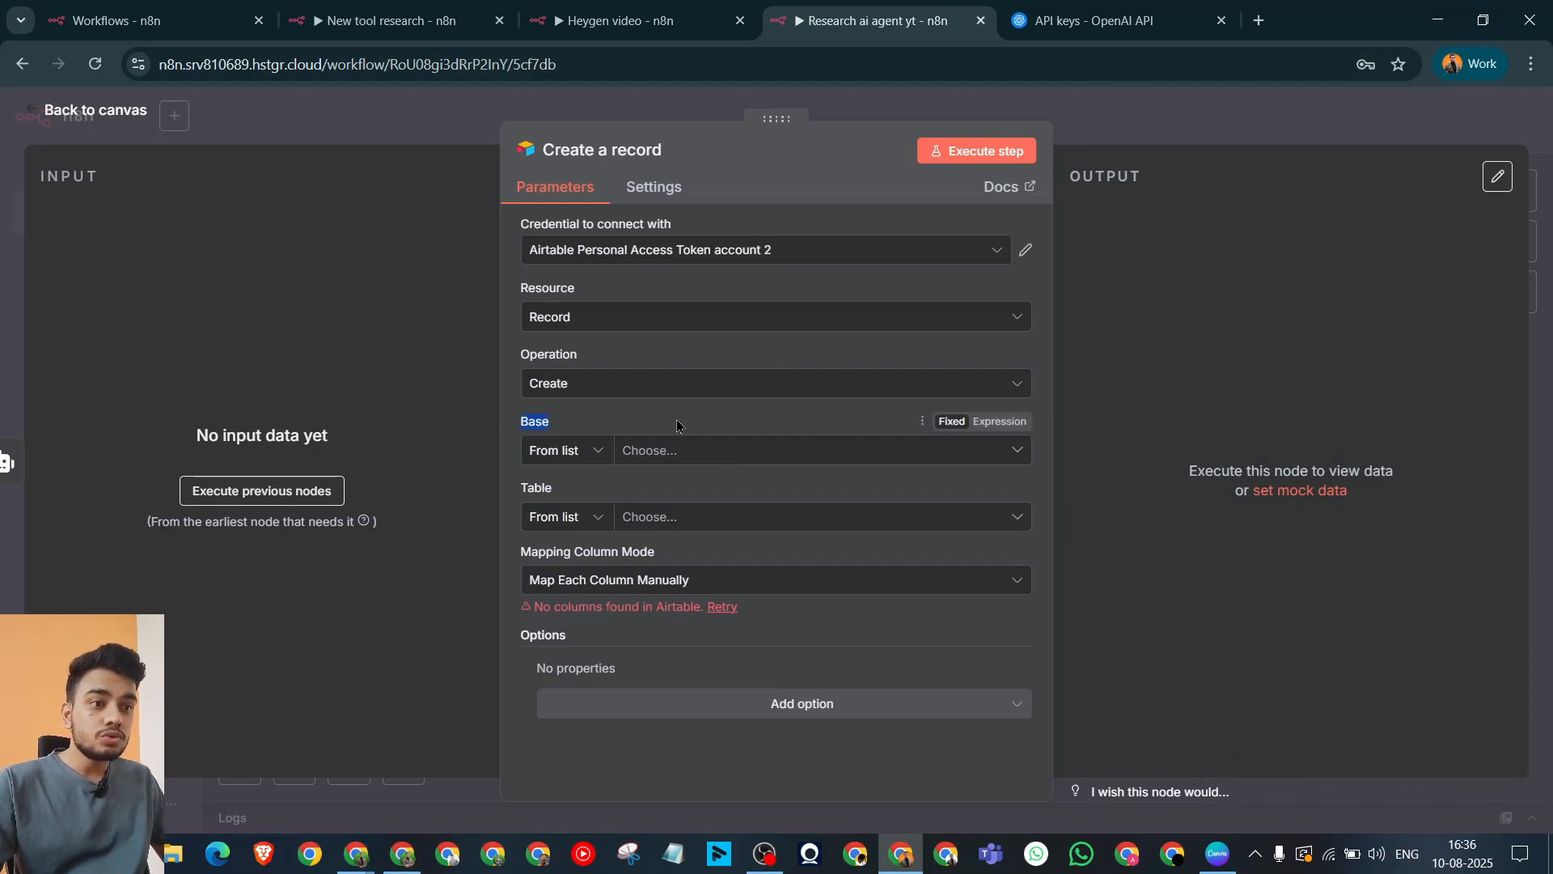
Step: Choose Tool Ai yt as the base and Table 1 as the table for the Create a record node
left_click(749, 458)
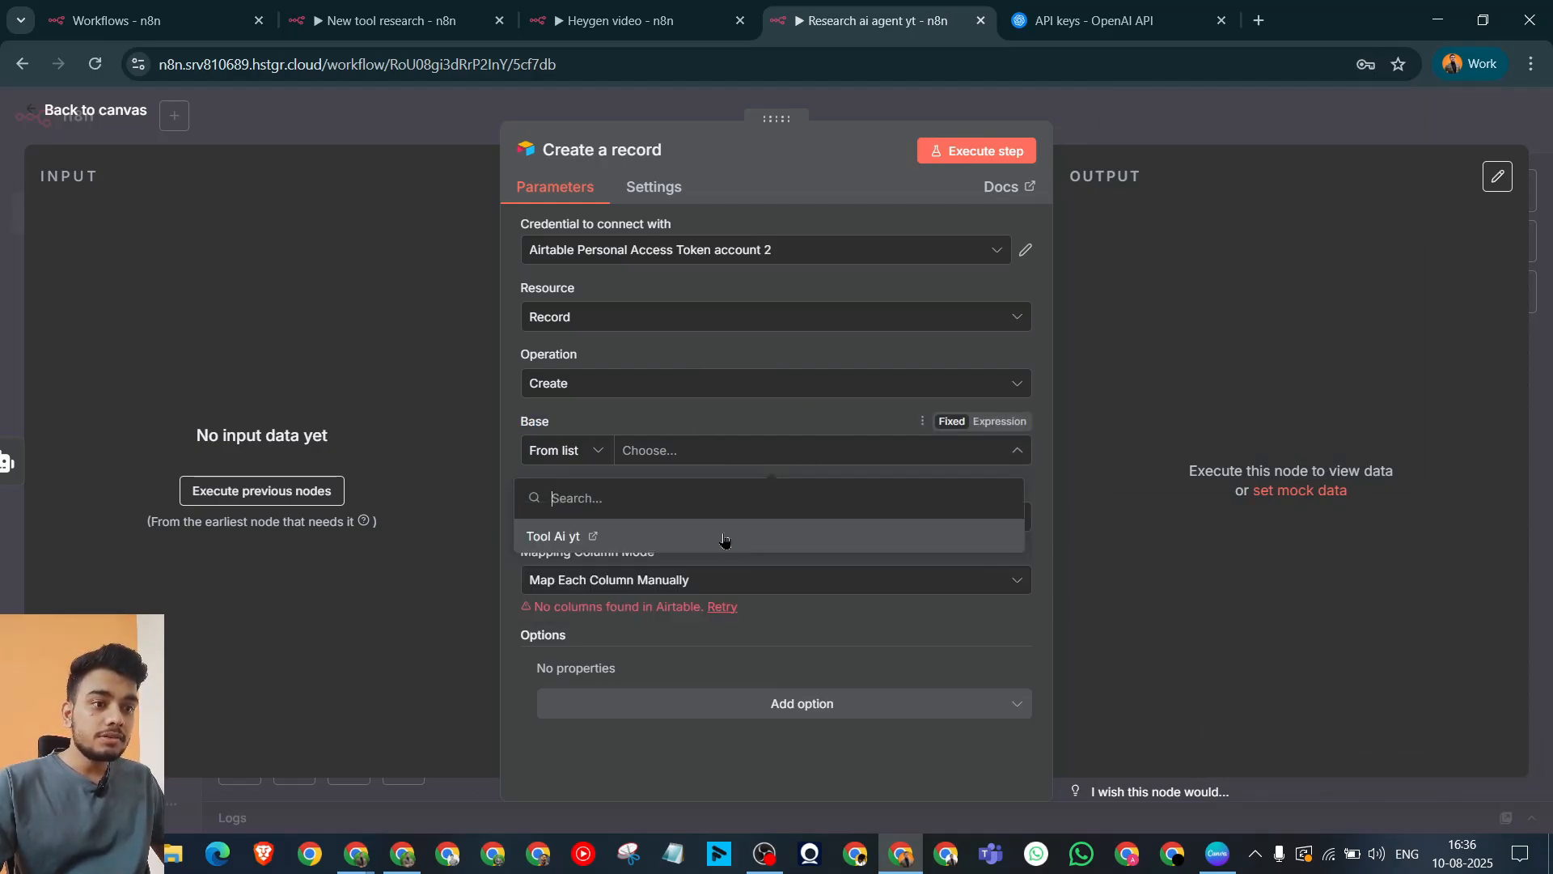
left_click(723, 540)
left_click(759, 518)
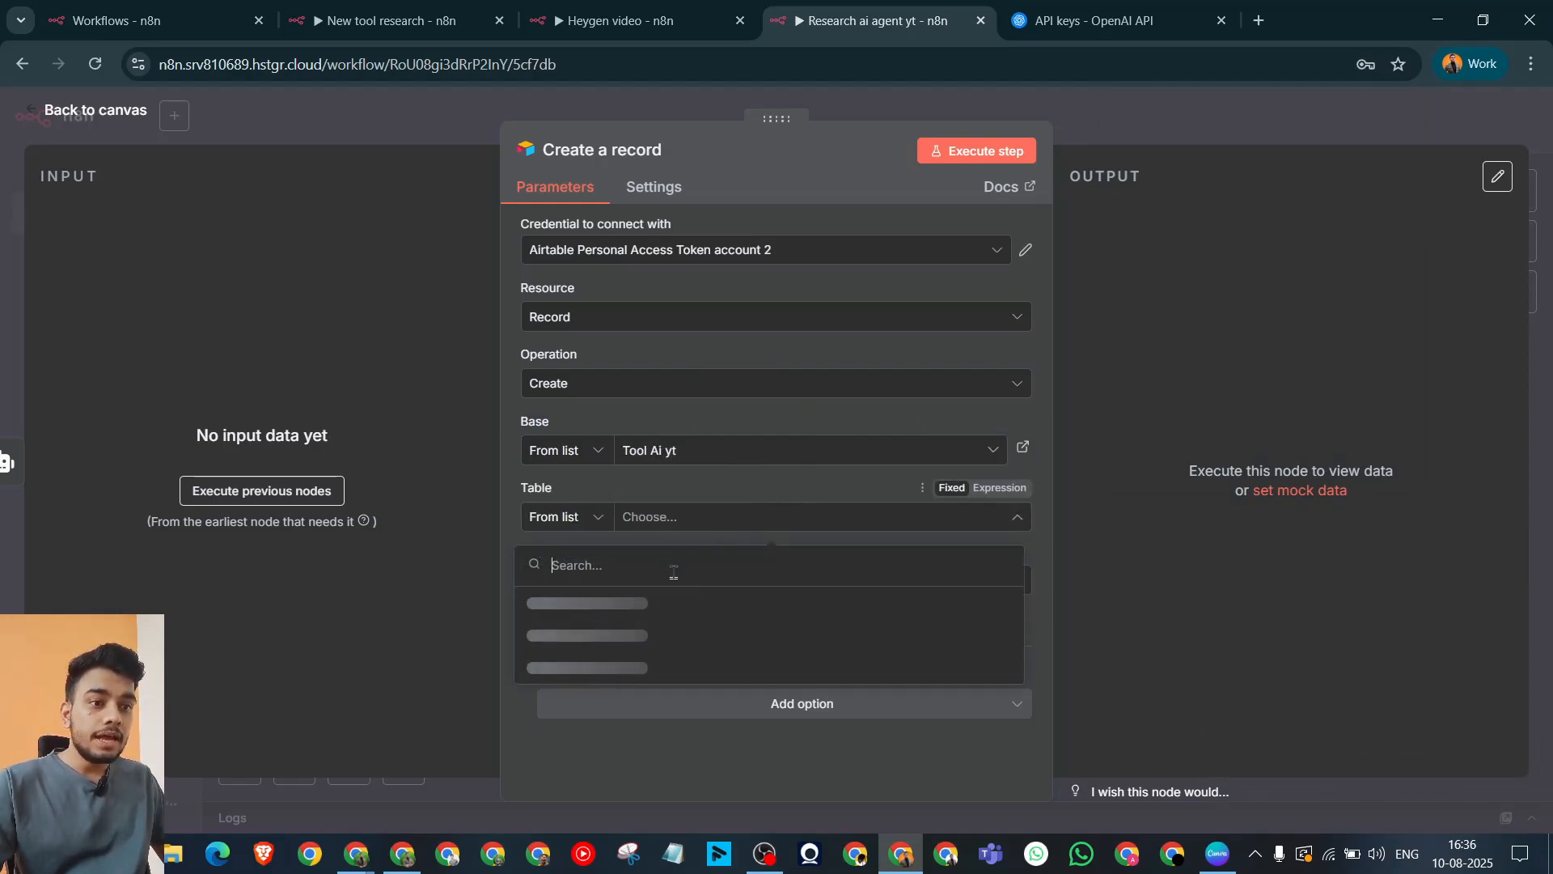
left_click(684, 611)
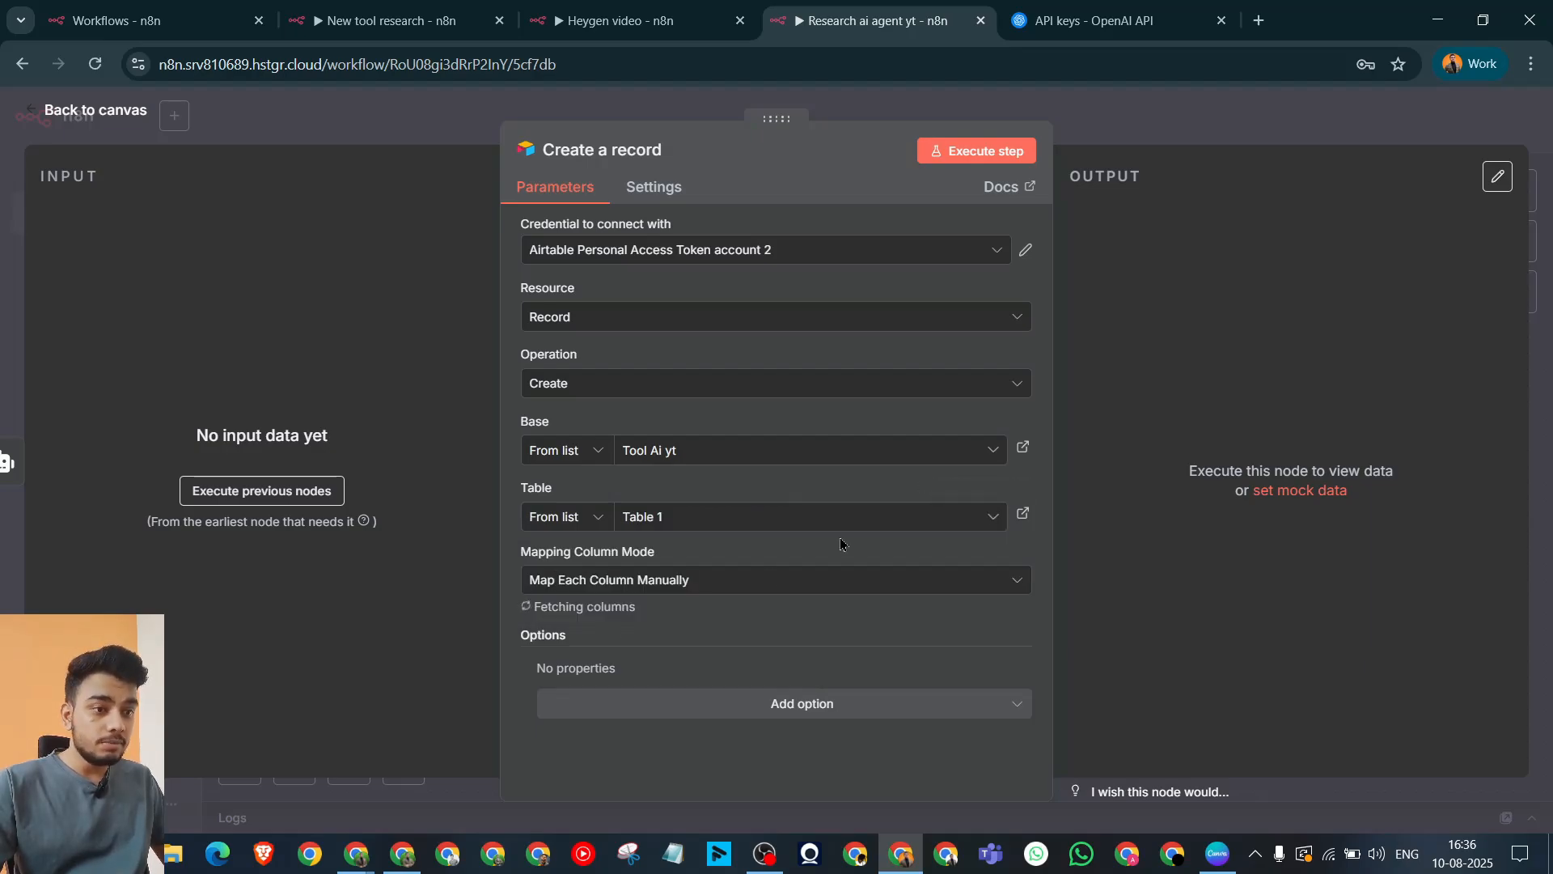
Step: Set the record's Status value to Not Done and return to the workflow canvas
scroll(770, 586, "down", 4)
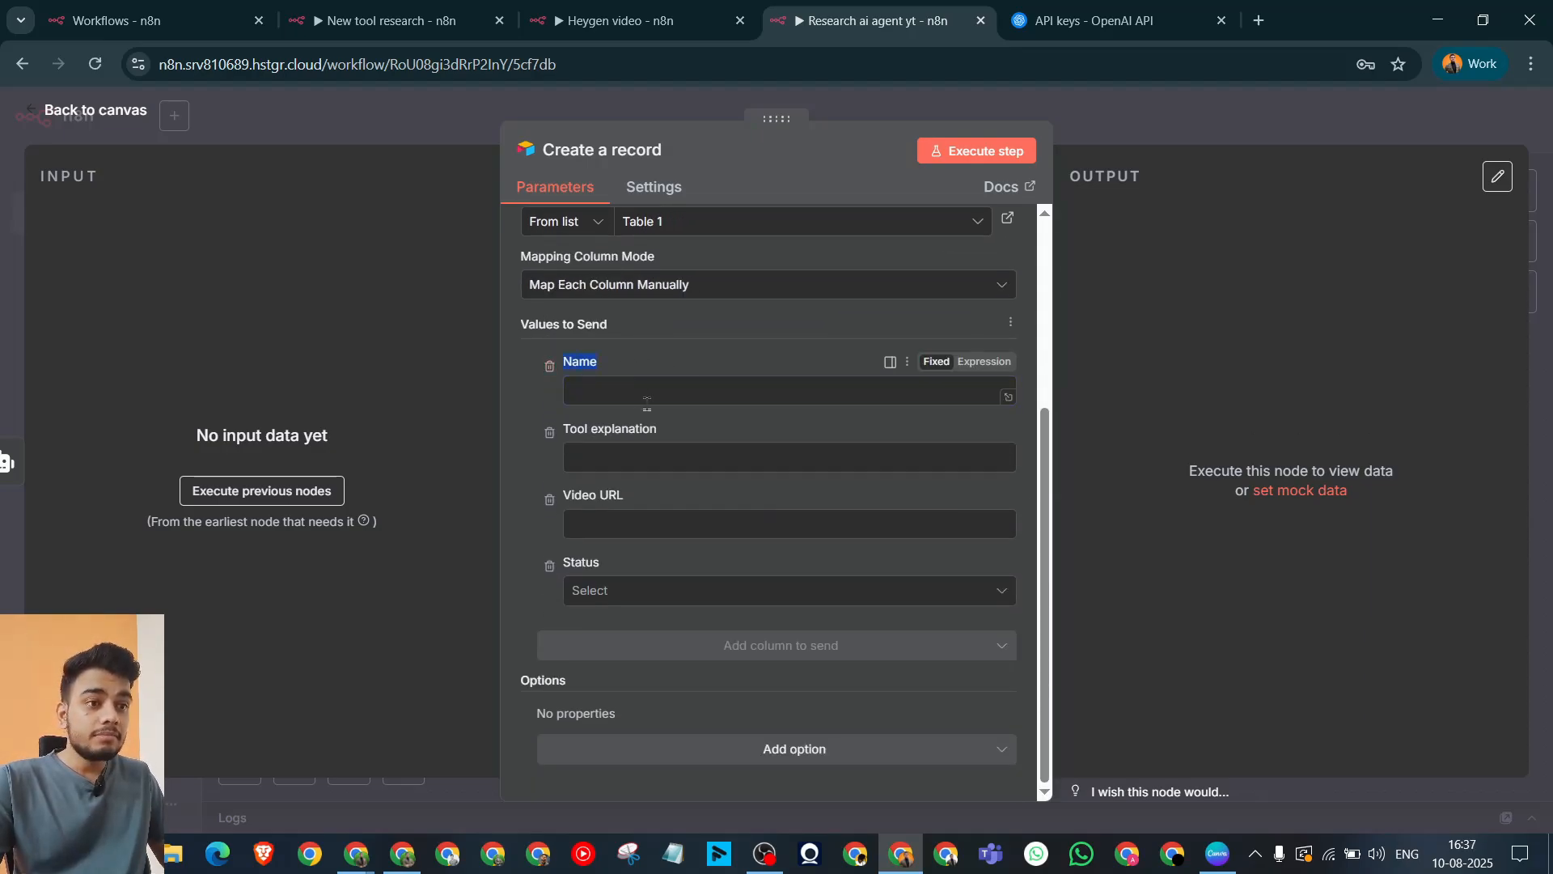
left_click(740, 590)
left_click(678, 676)
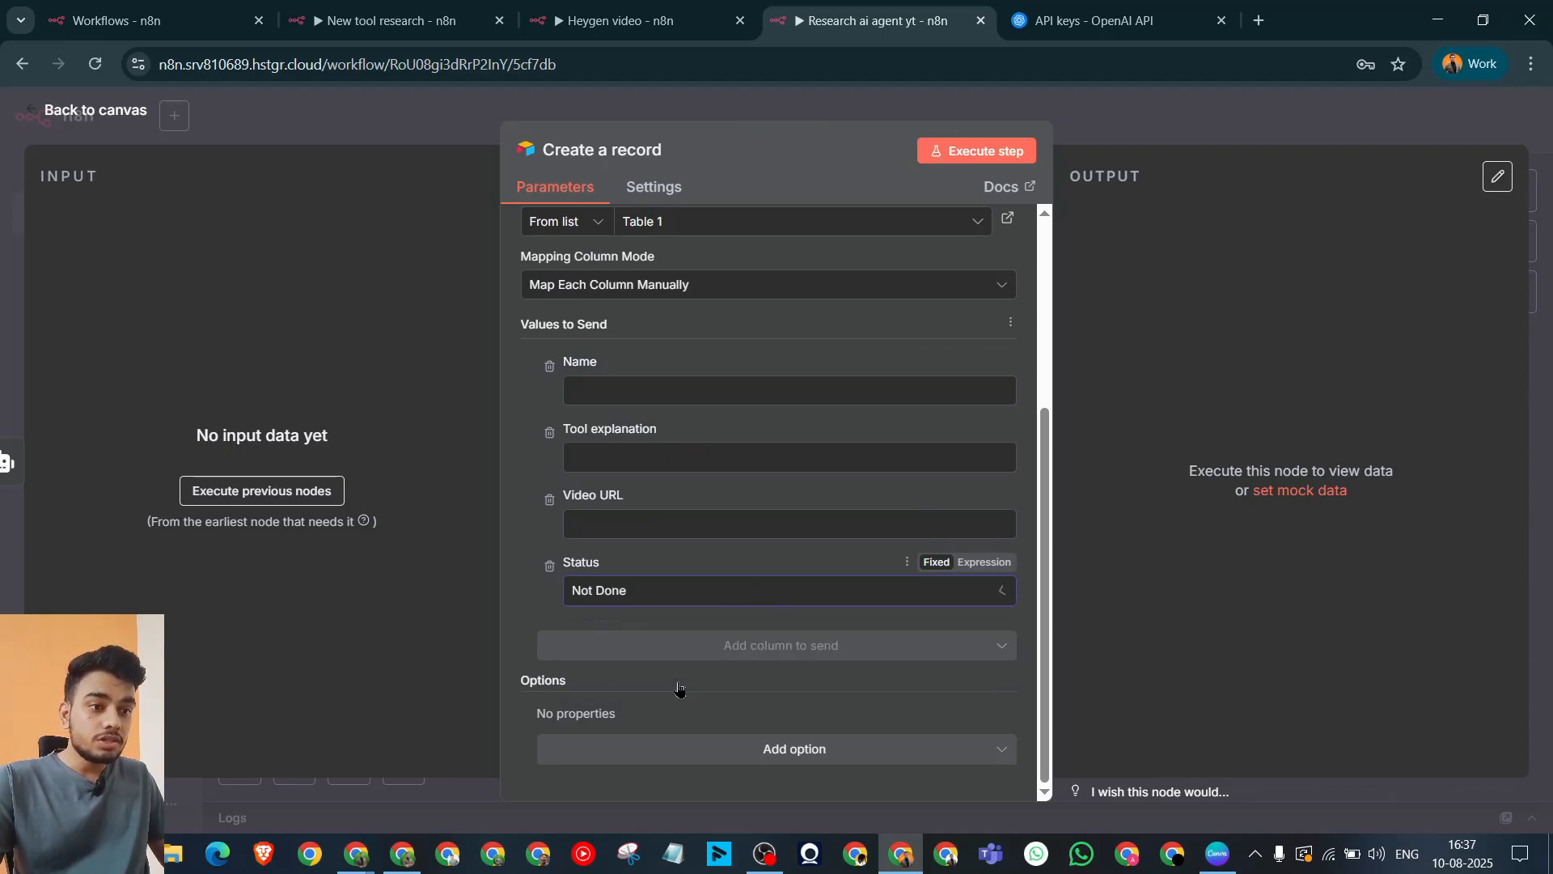
left_click(1133, 121)
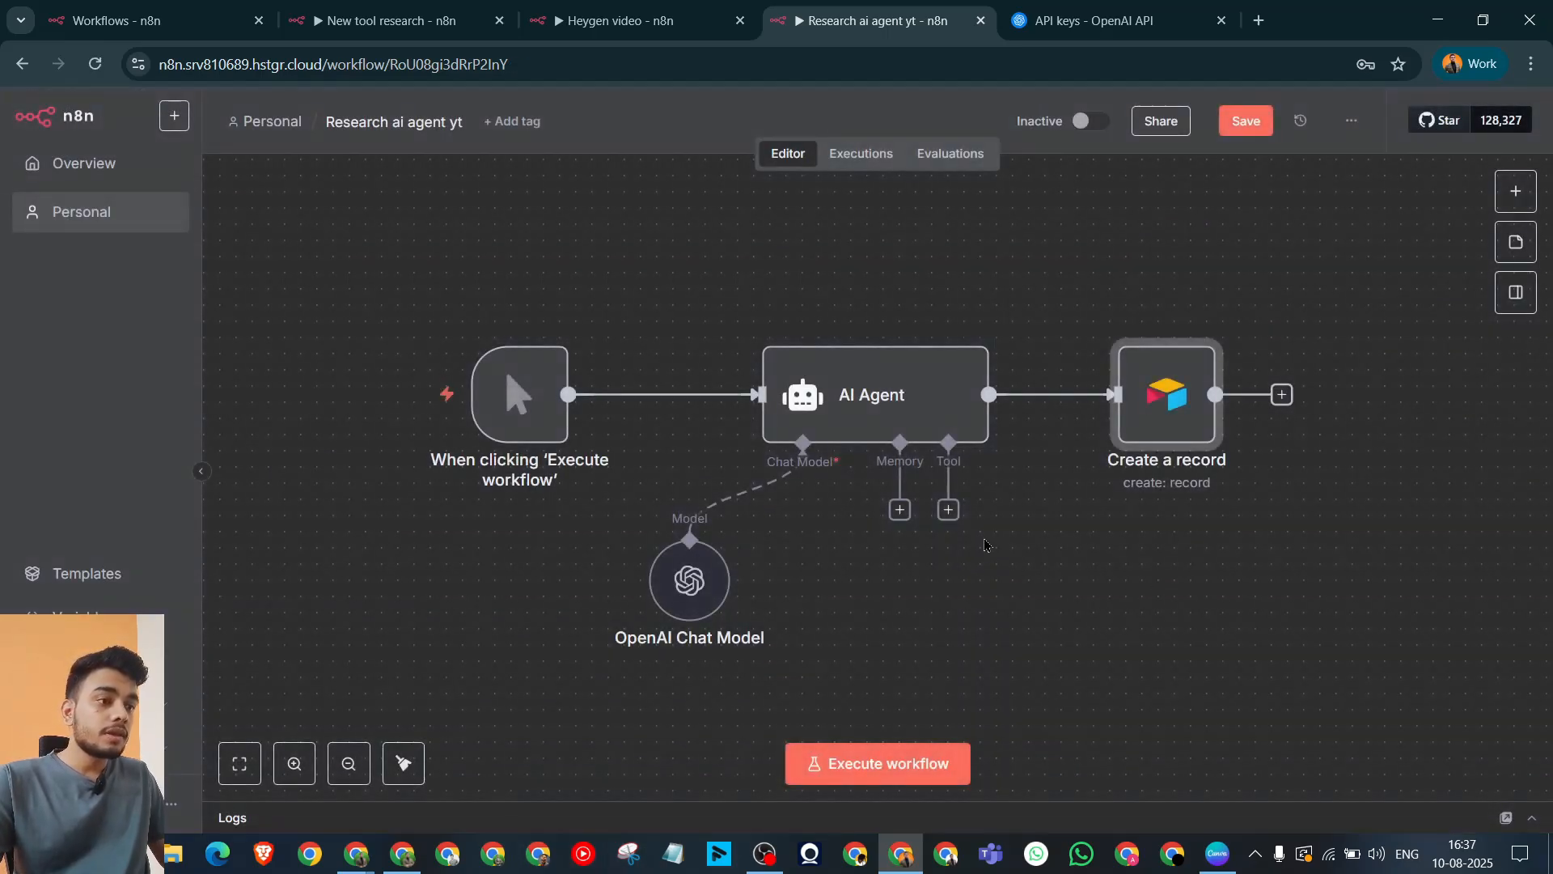
Step: Add the Perplexity Tool to the AI Agent as a tool
left_click(947, 509)
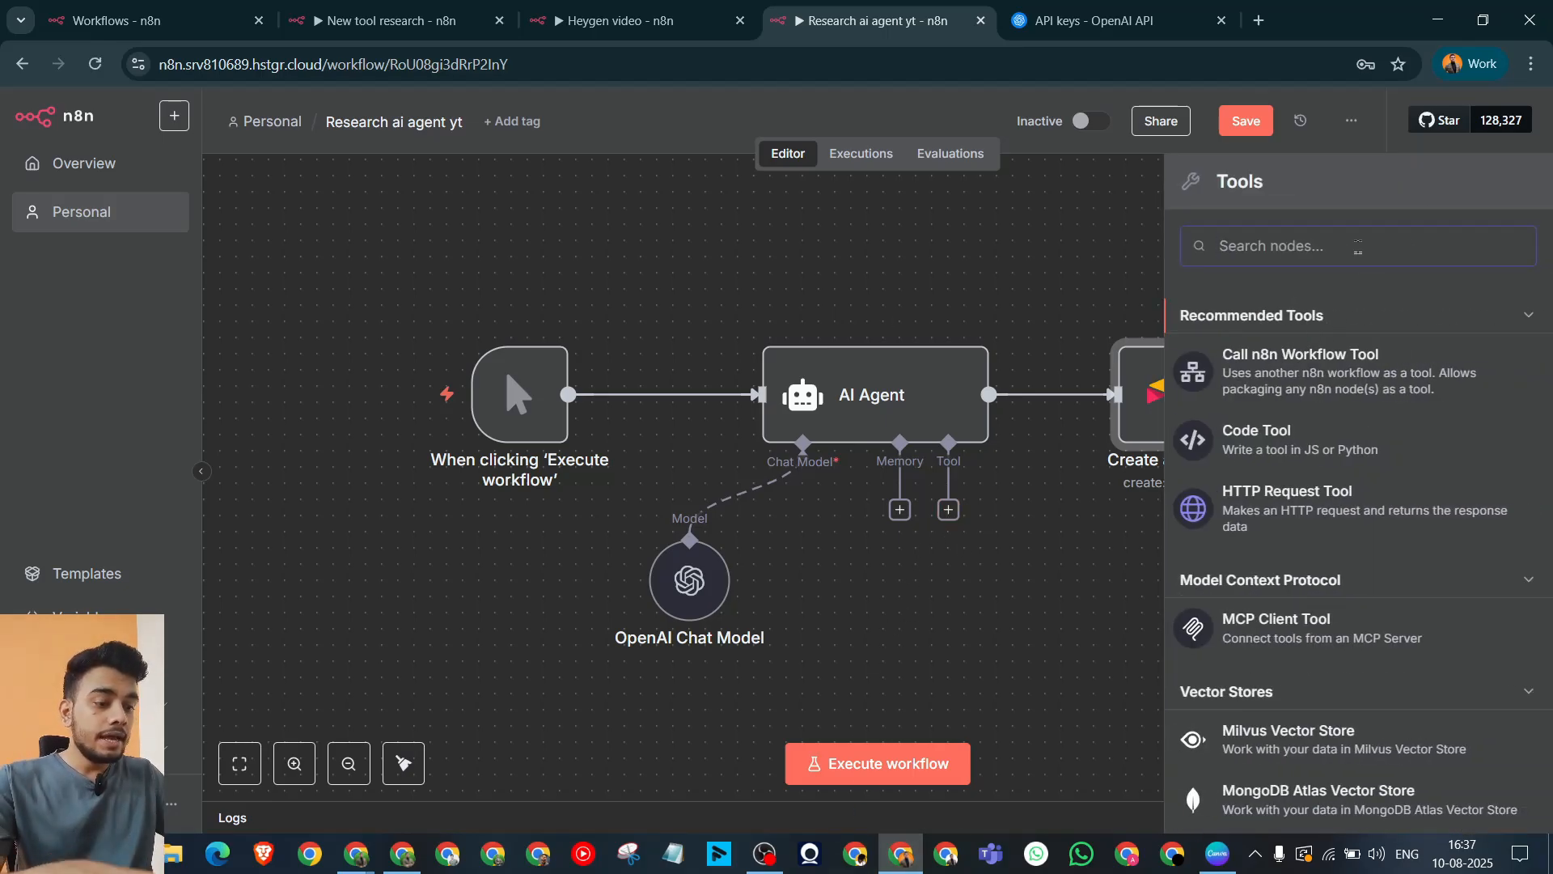
type("perpl")
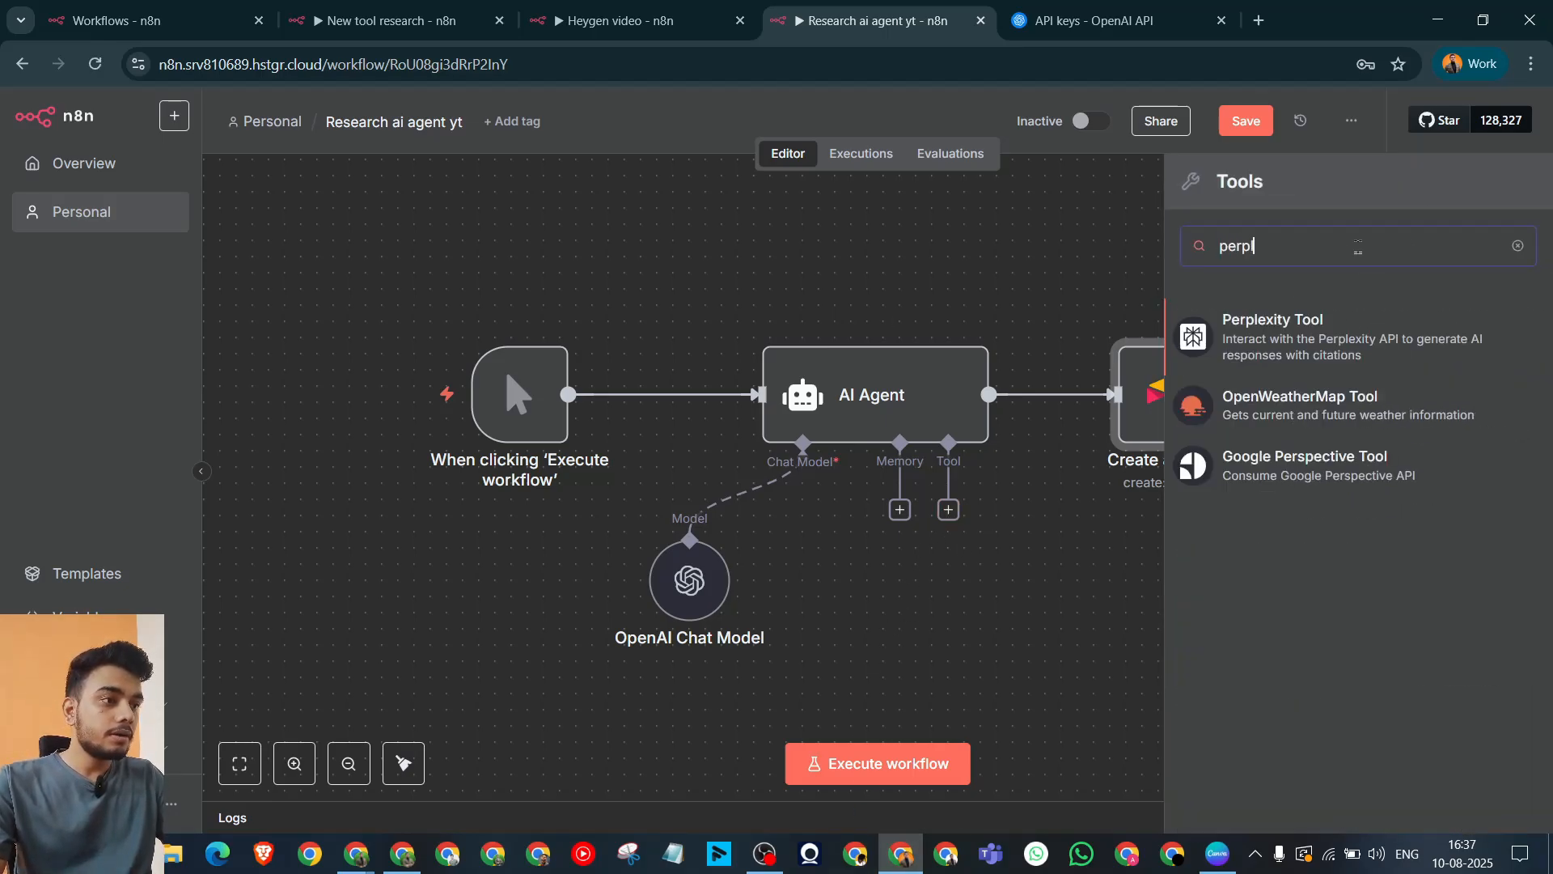
left_click(1367, 333)
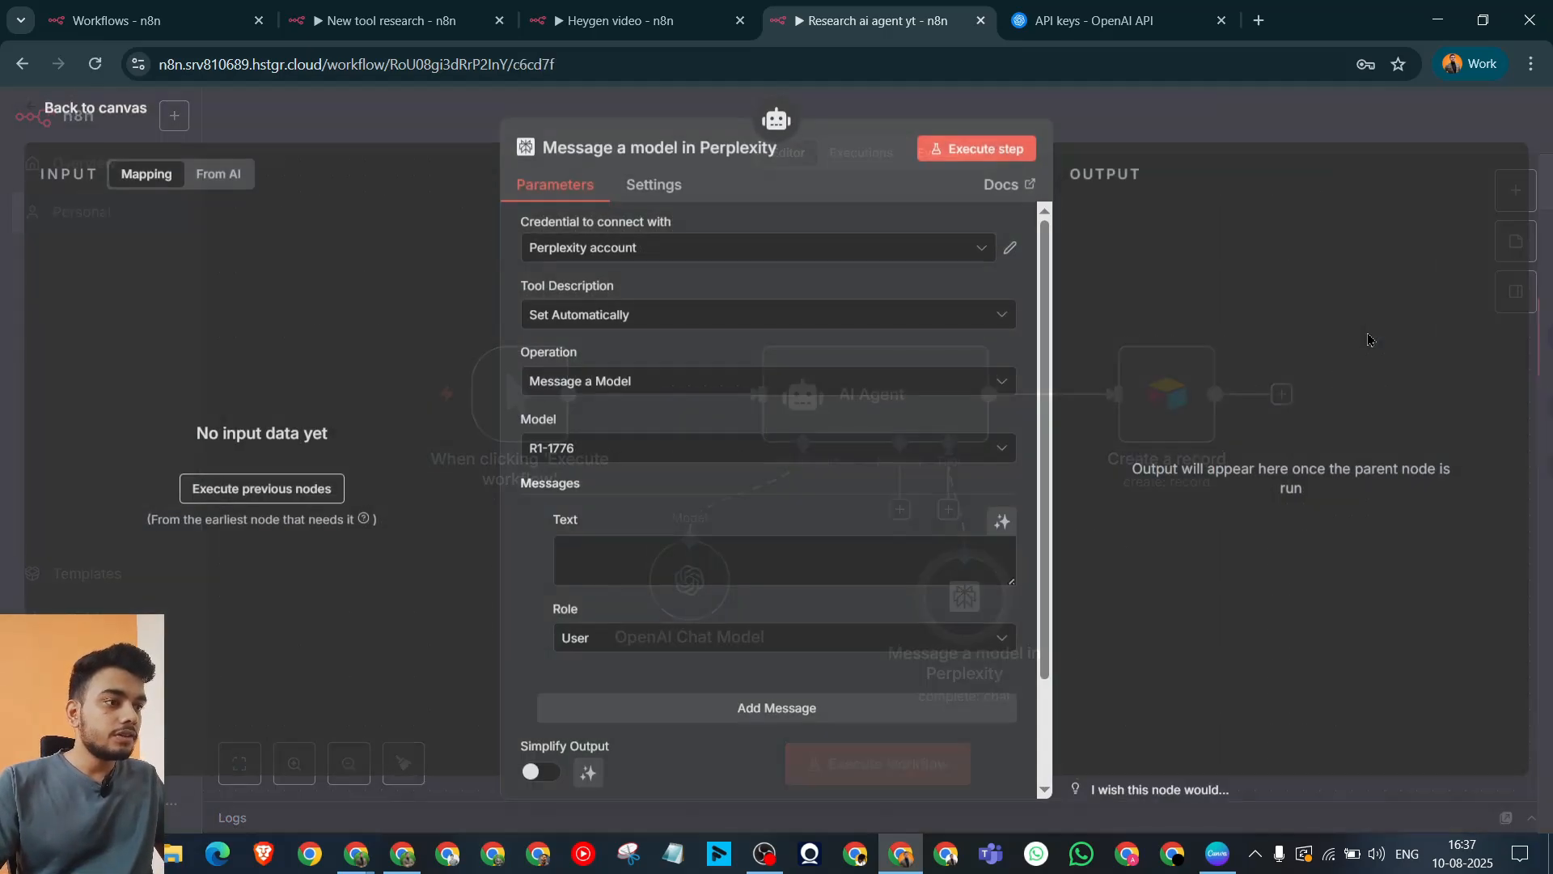
Step: Start a new credential for the Perplexity node and select the prefilled content of its API Key field
left_click(897, 257)
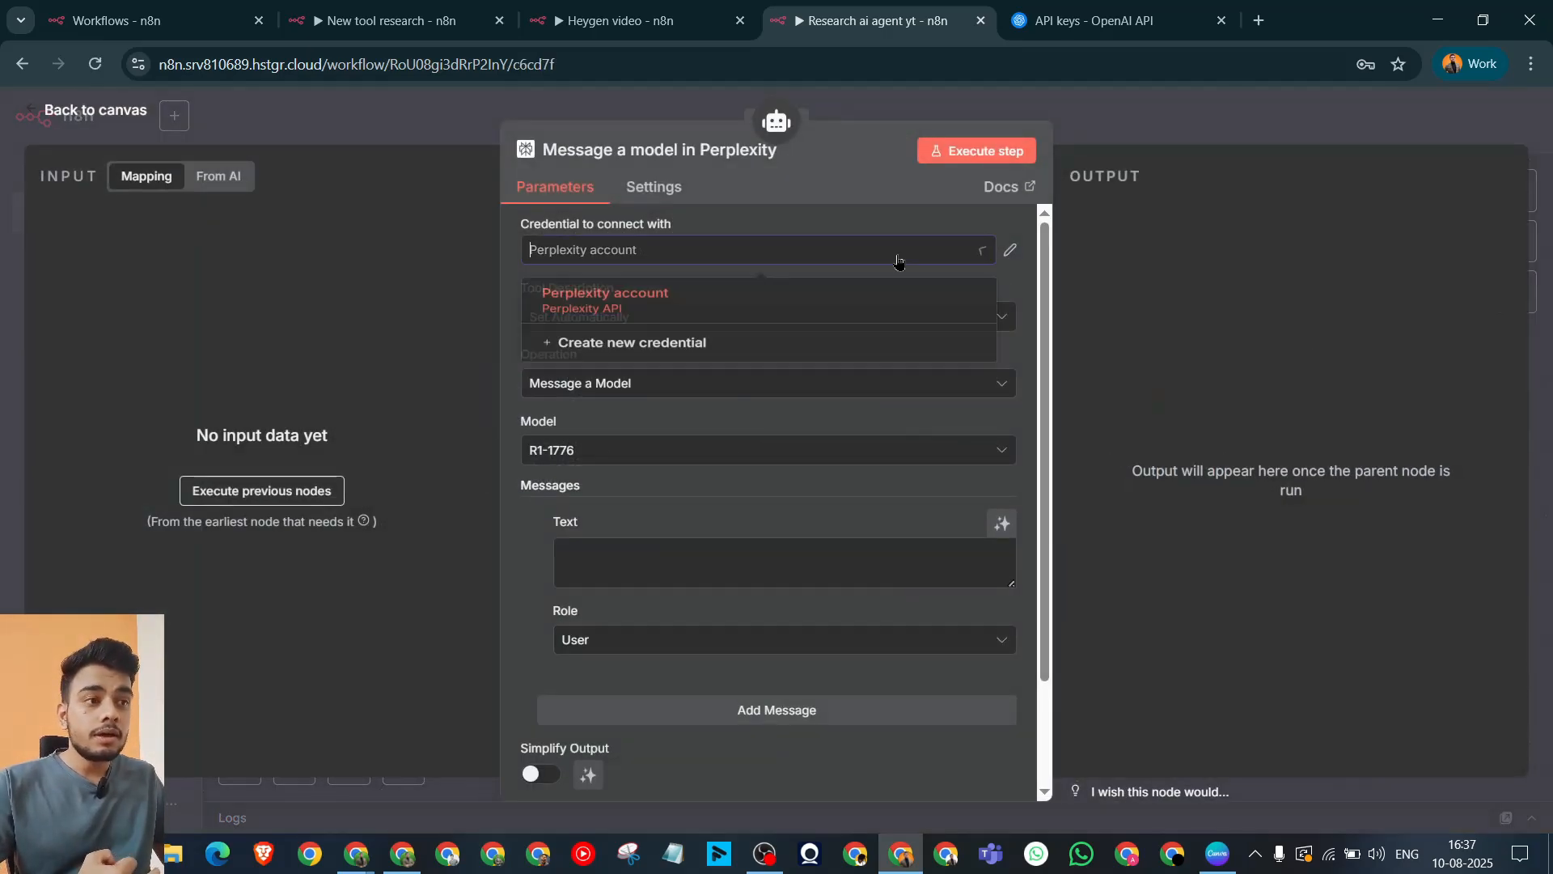
left_click(635, 354)
left_click(787, 364)
key("ctrl+v")
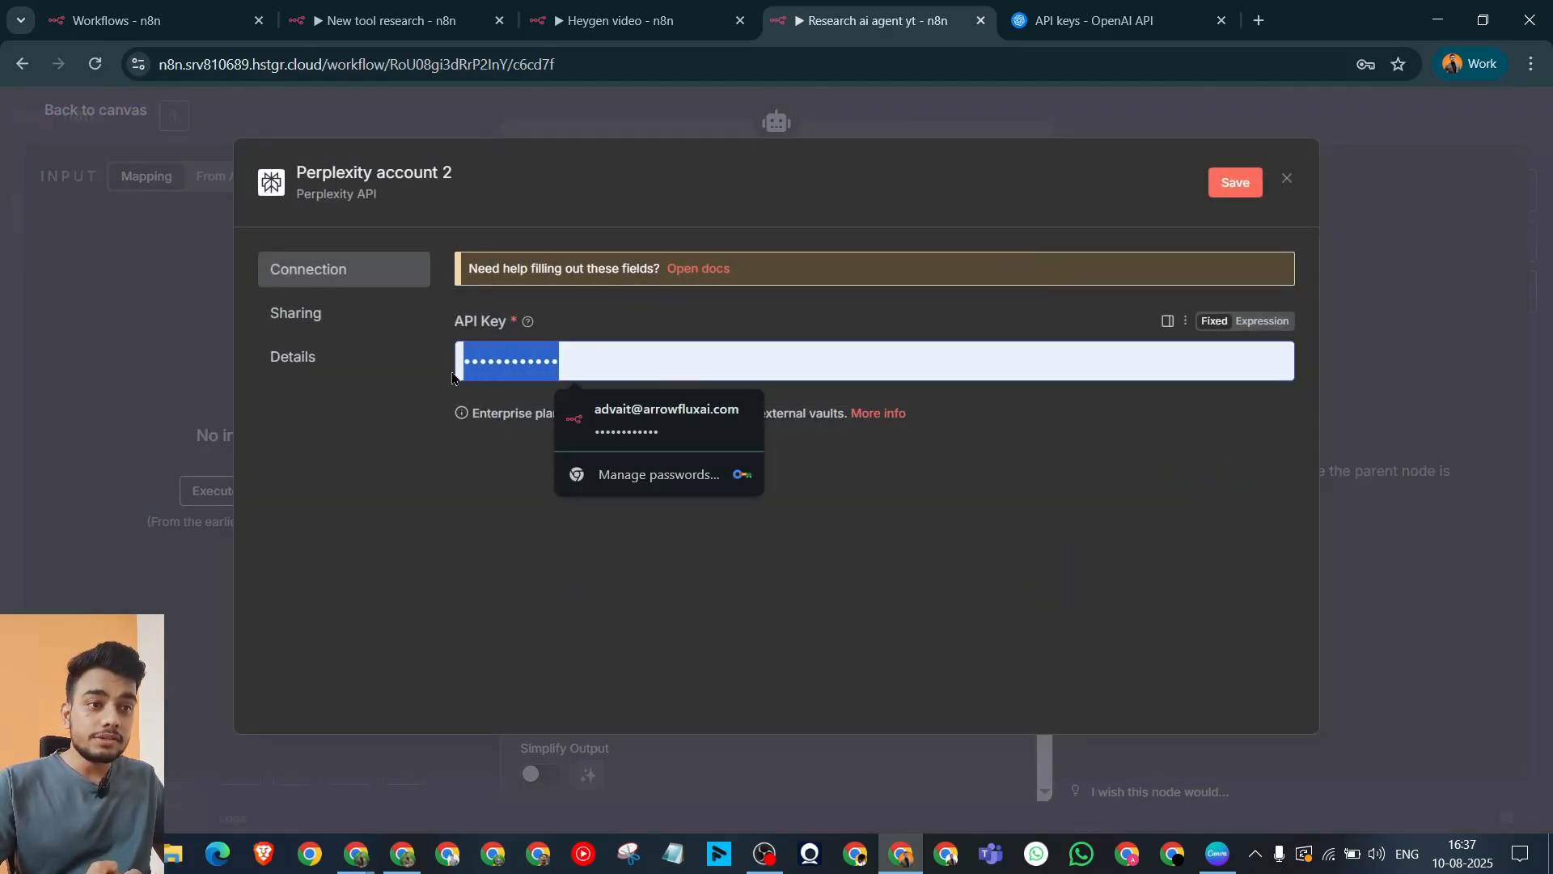
Step: Switch to the other browser window, load Perplexity in a new tab and open all of its account settings
left_click(402, 854)
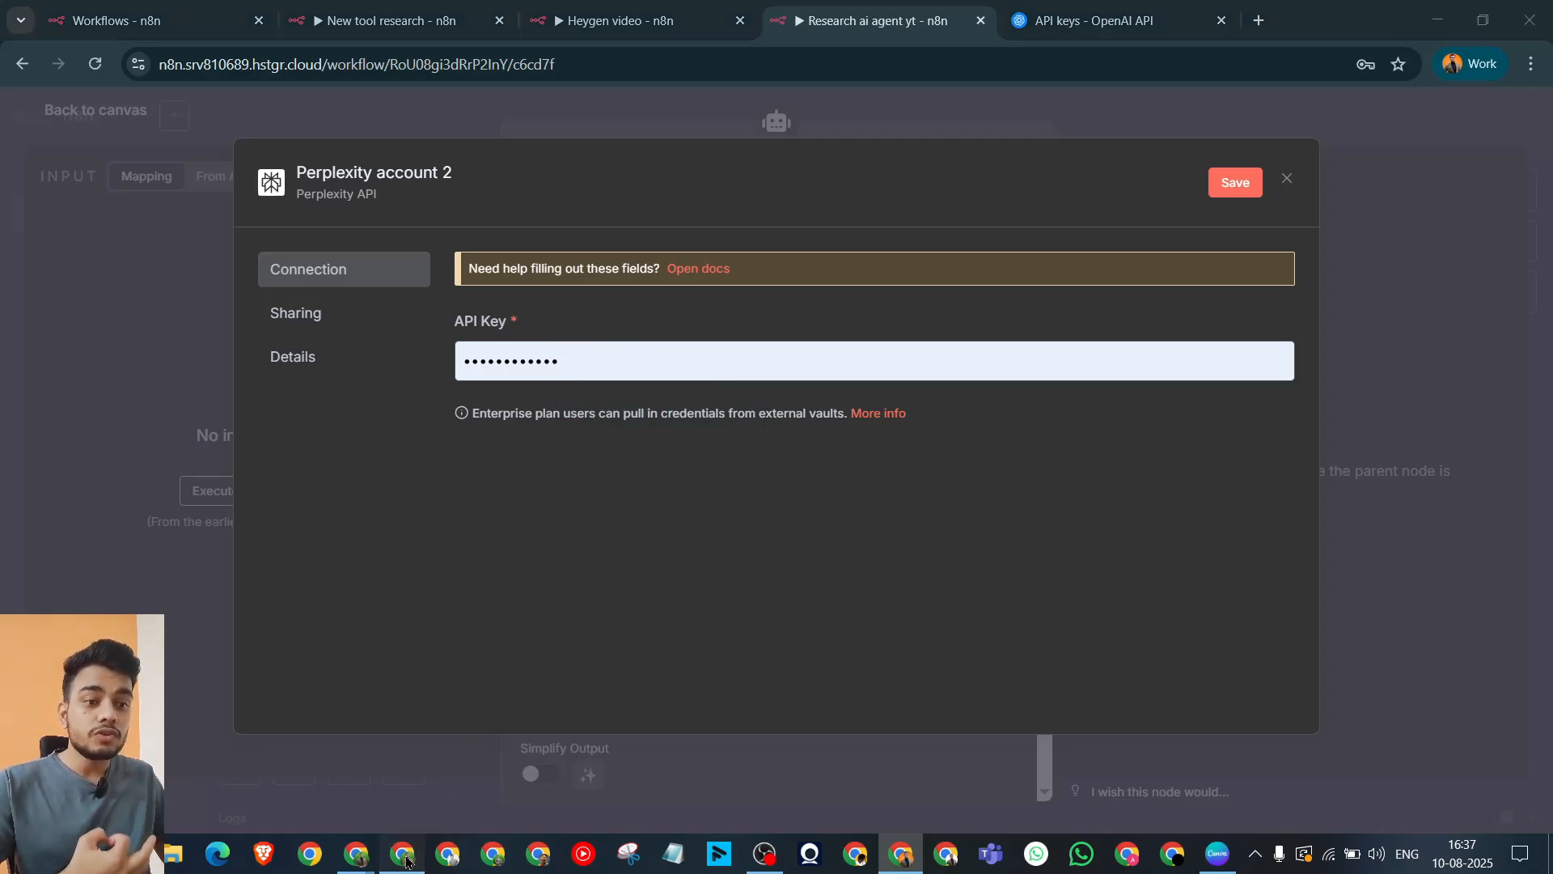
left_click(441, 15)
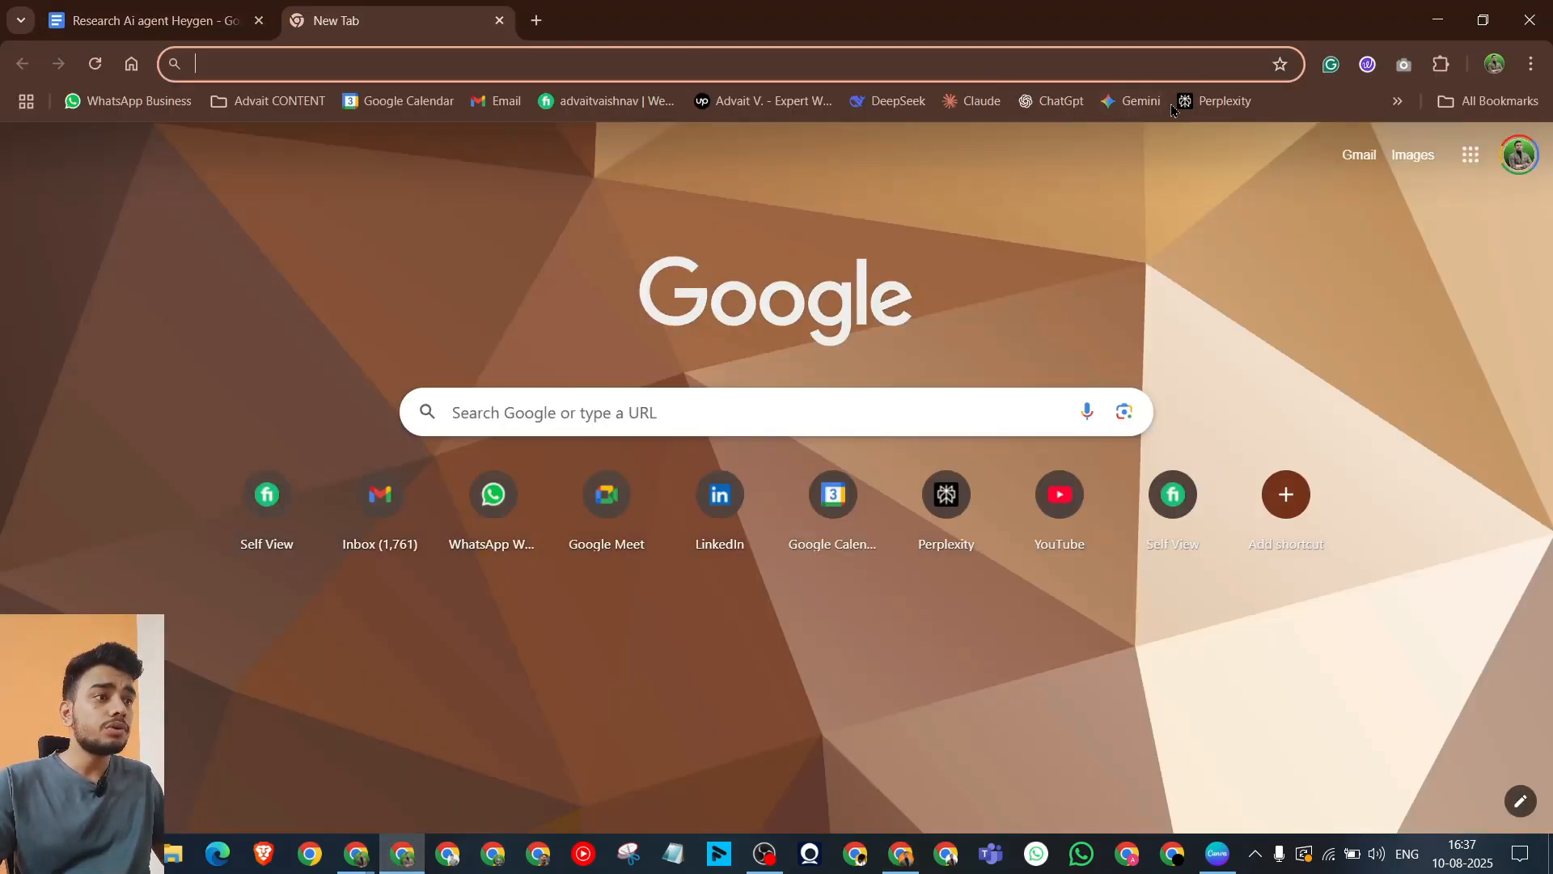
left_click(1201, 101)
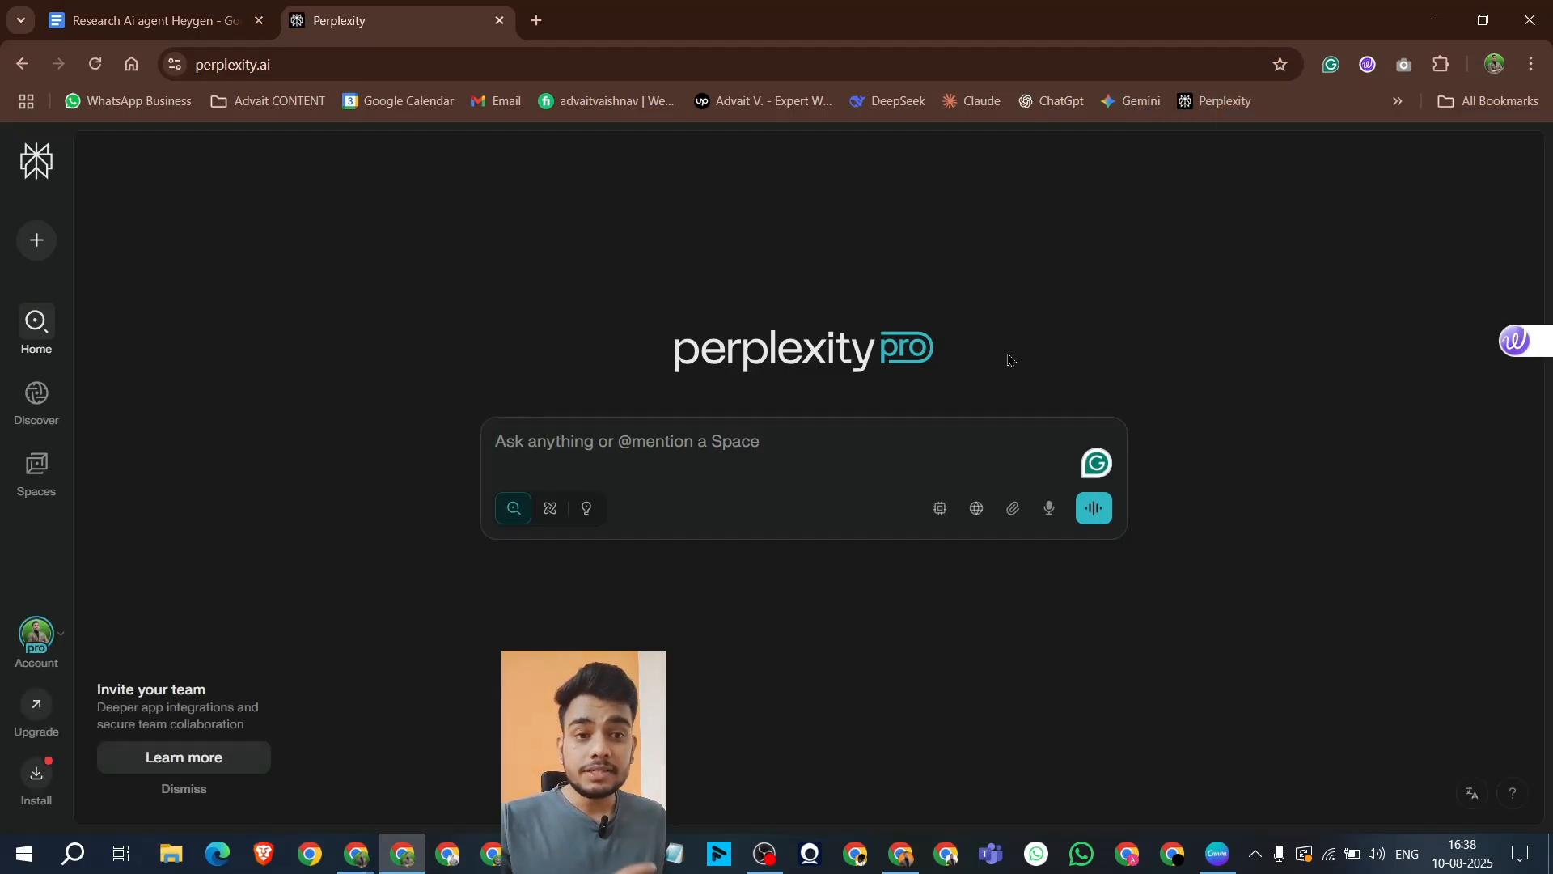
mouse_move(58, 631)
left_click(57, 632)
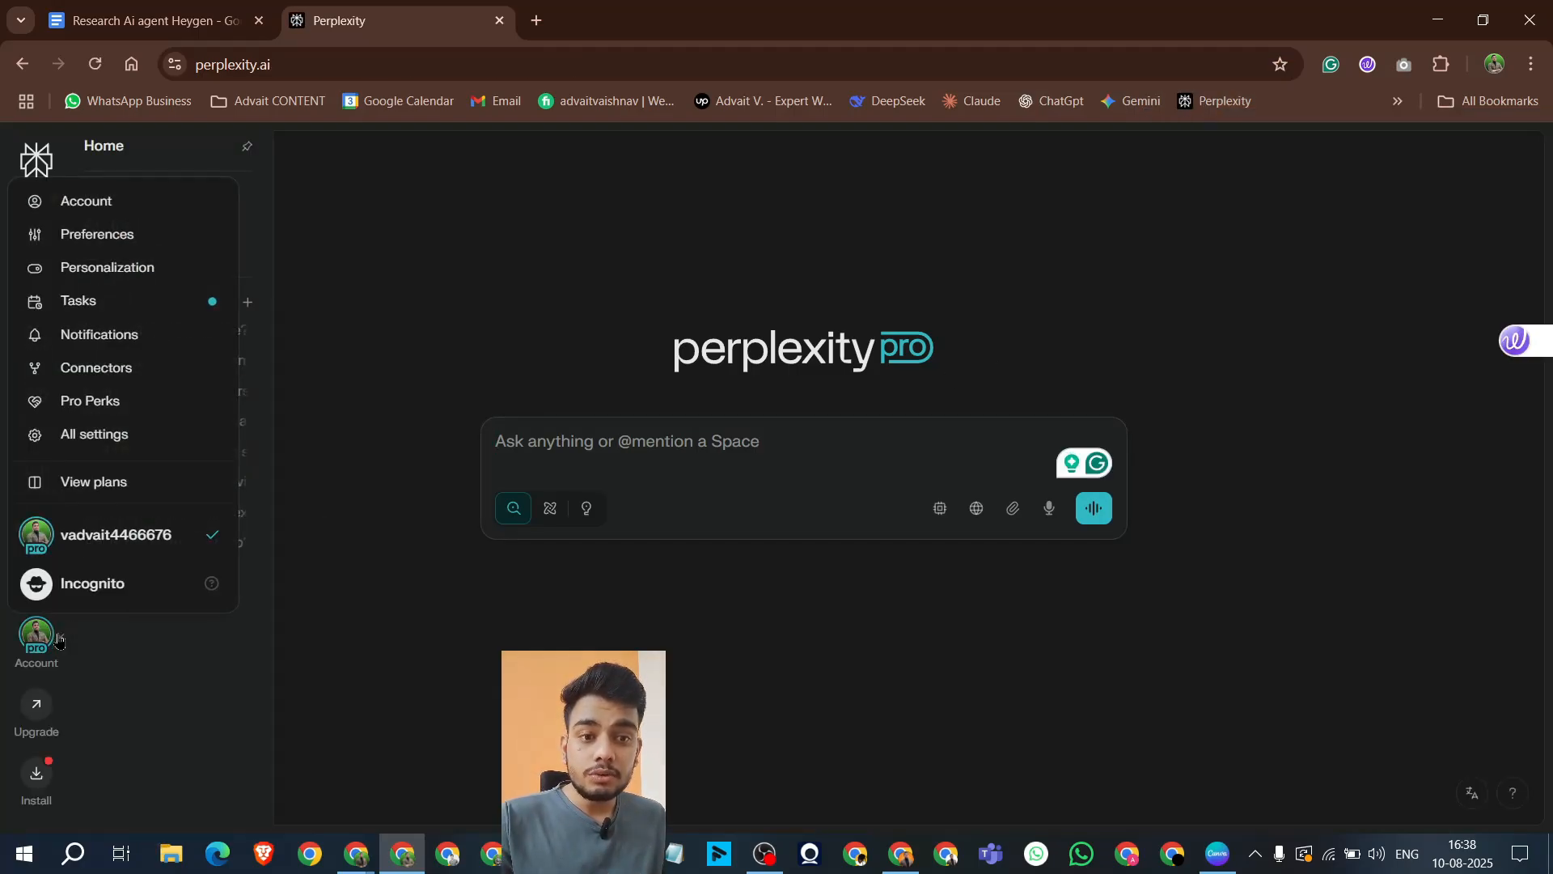
left_click(135, 438)
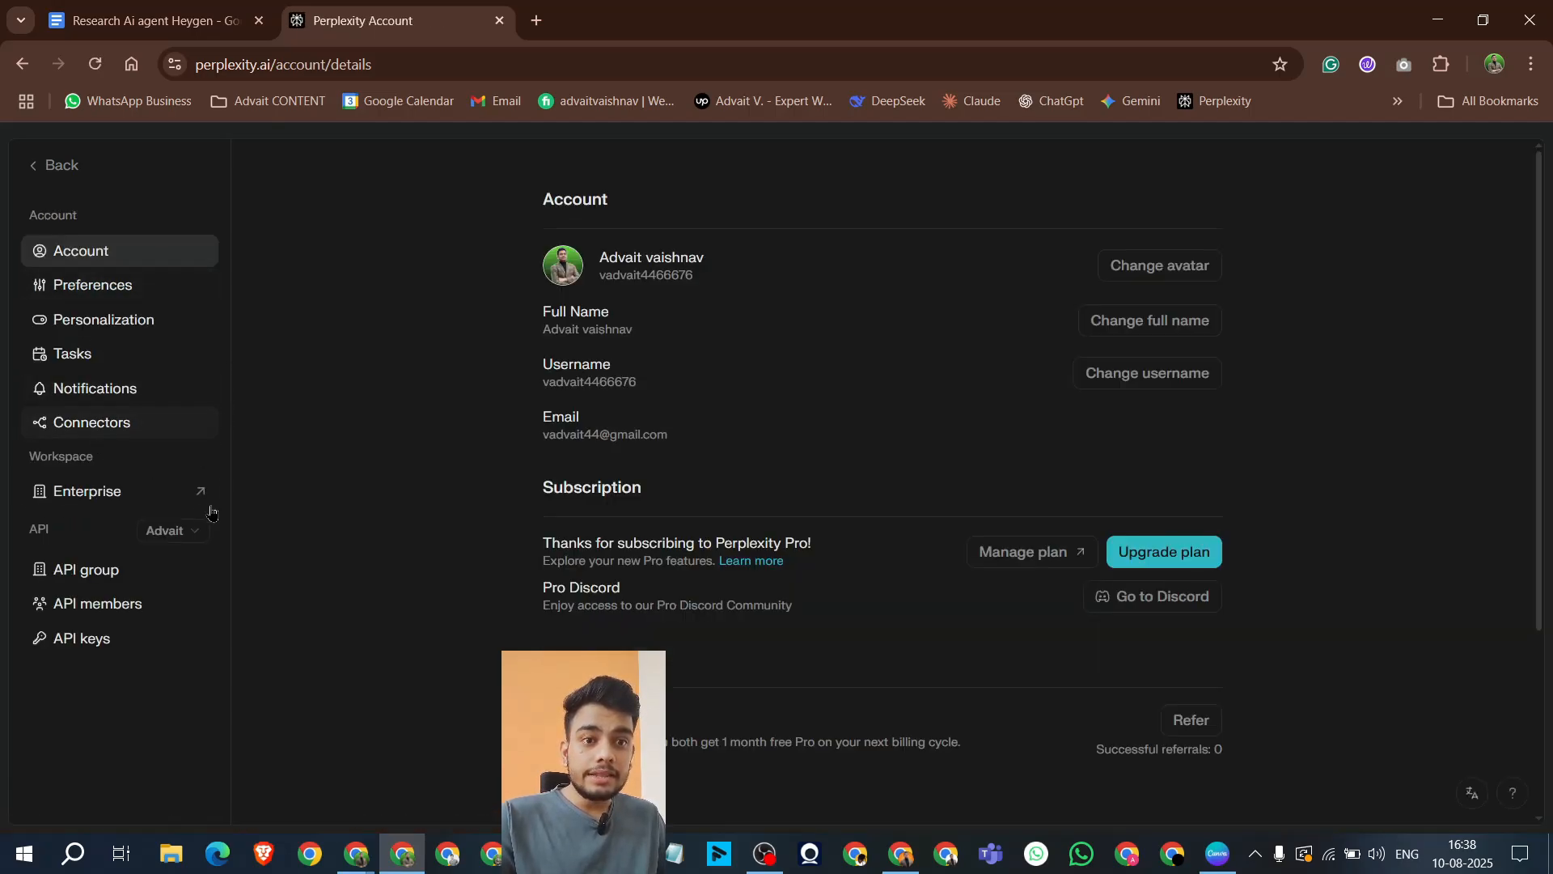
Step: Examine the remaining credit balance on Perplexity's API billing page
left_click(87, 639)
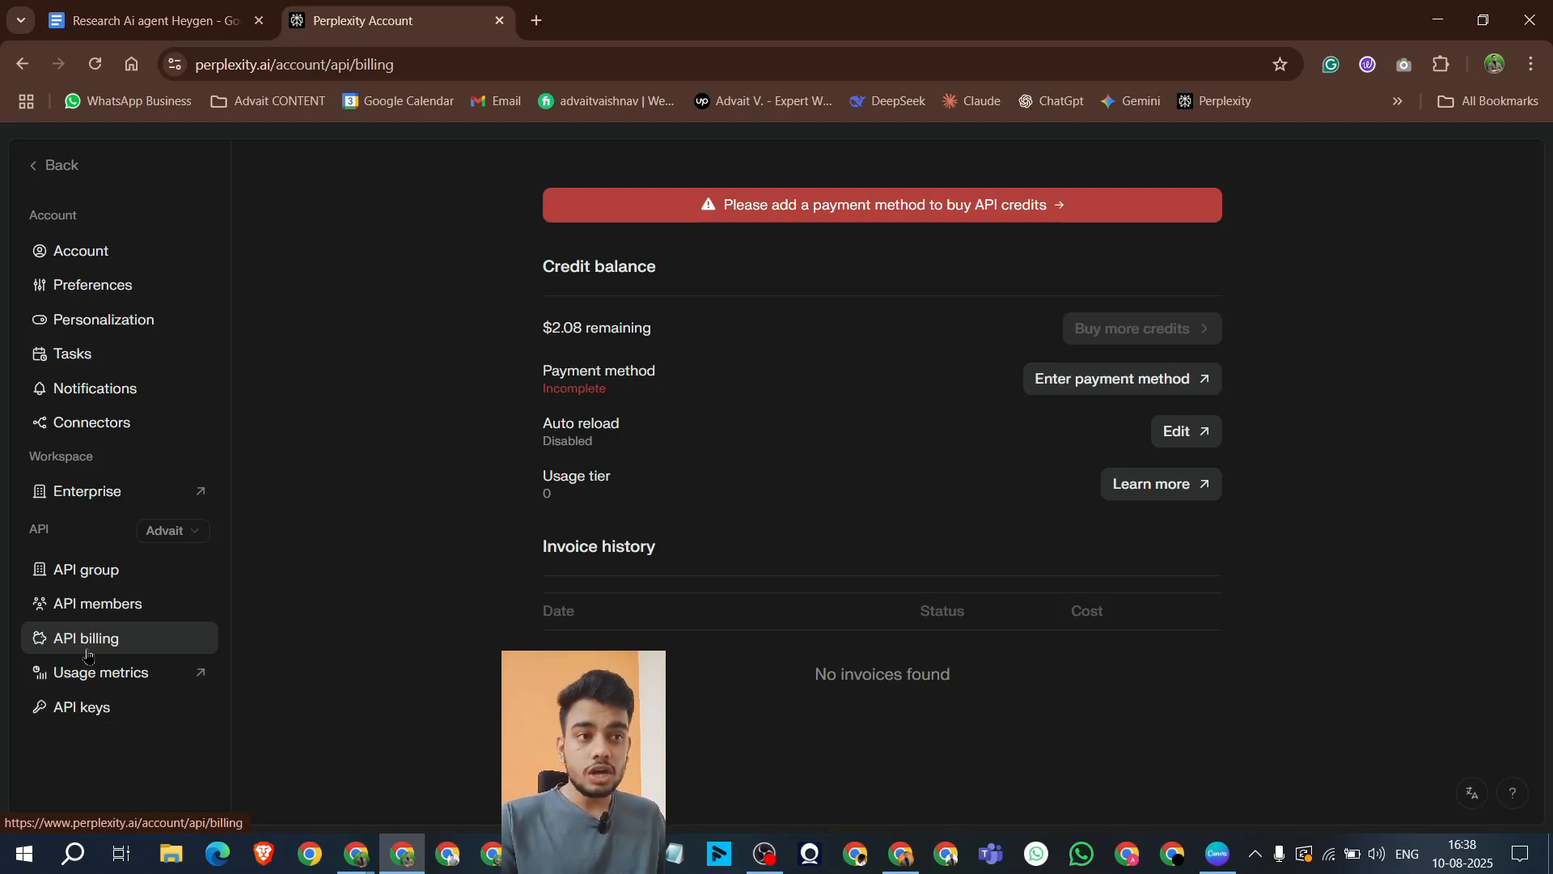
left_click_drag(682, 338, 535, 339)
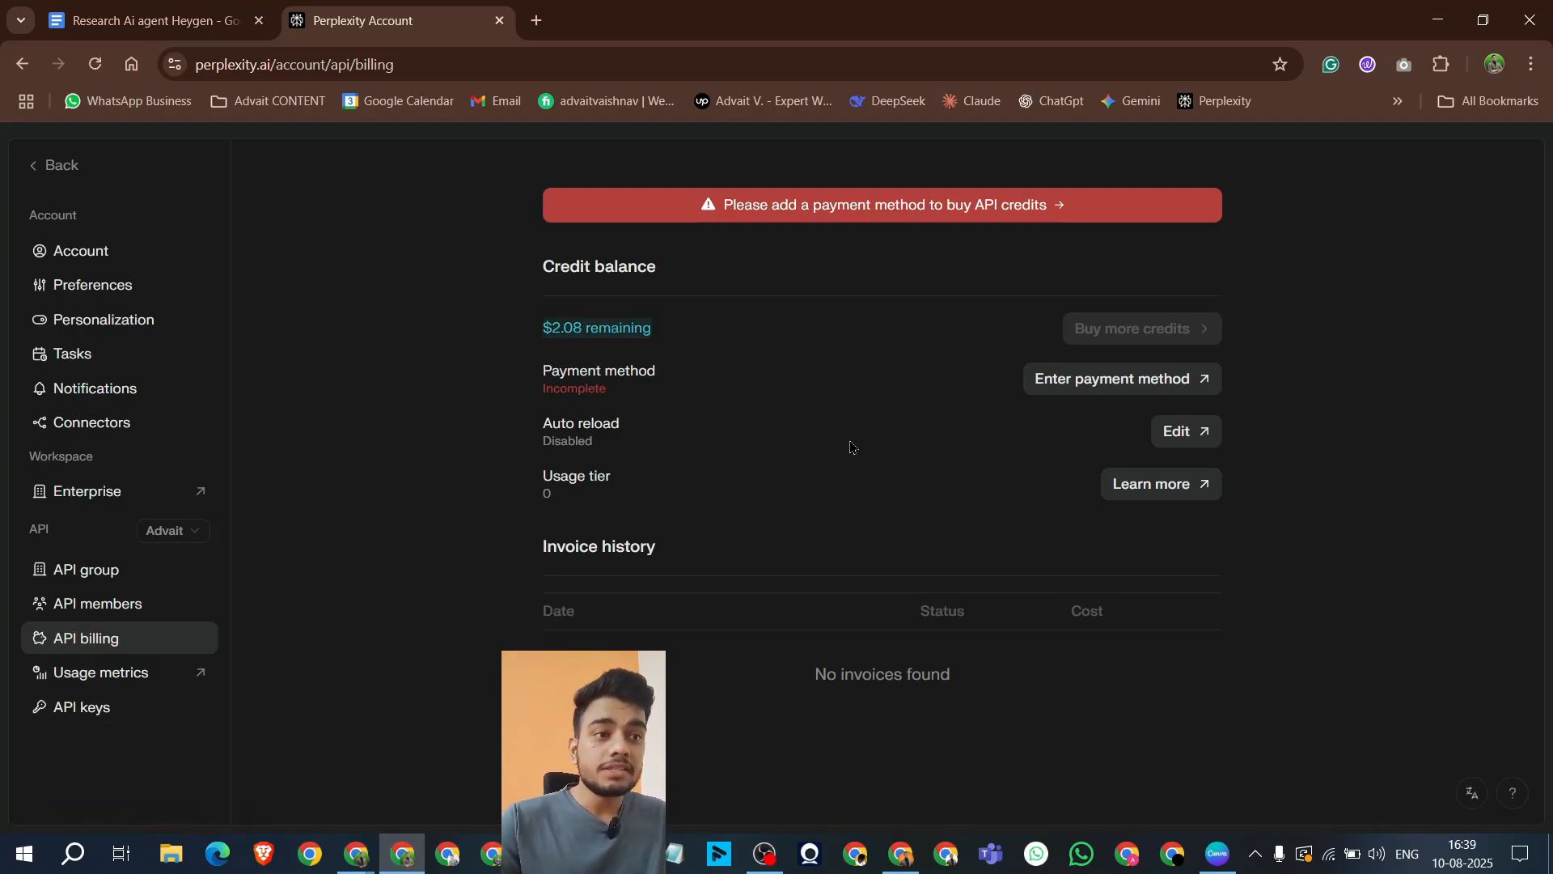
left_click_drag(687, 339, 527, 333)
left_click(444, 382)
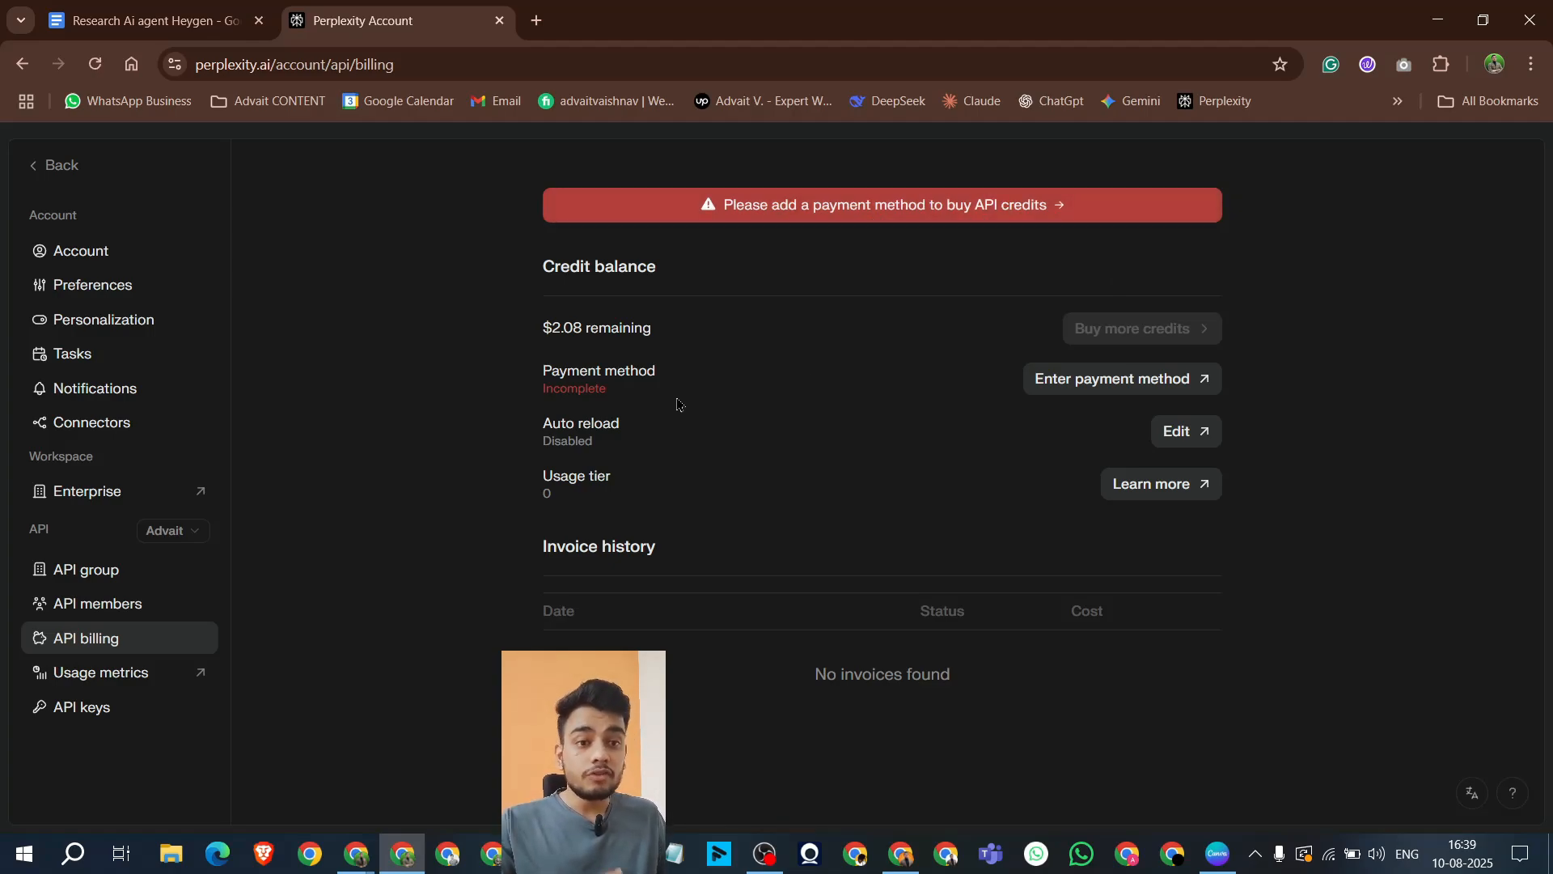
Step: Create a new Perplexity API key and copy it
left_click(94, 708)
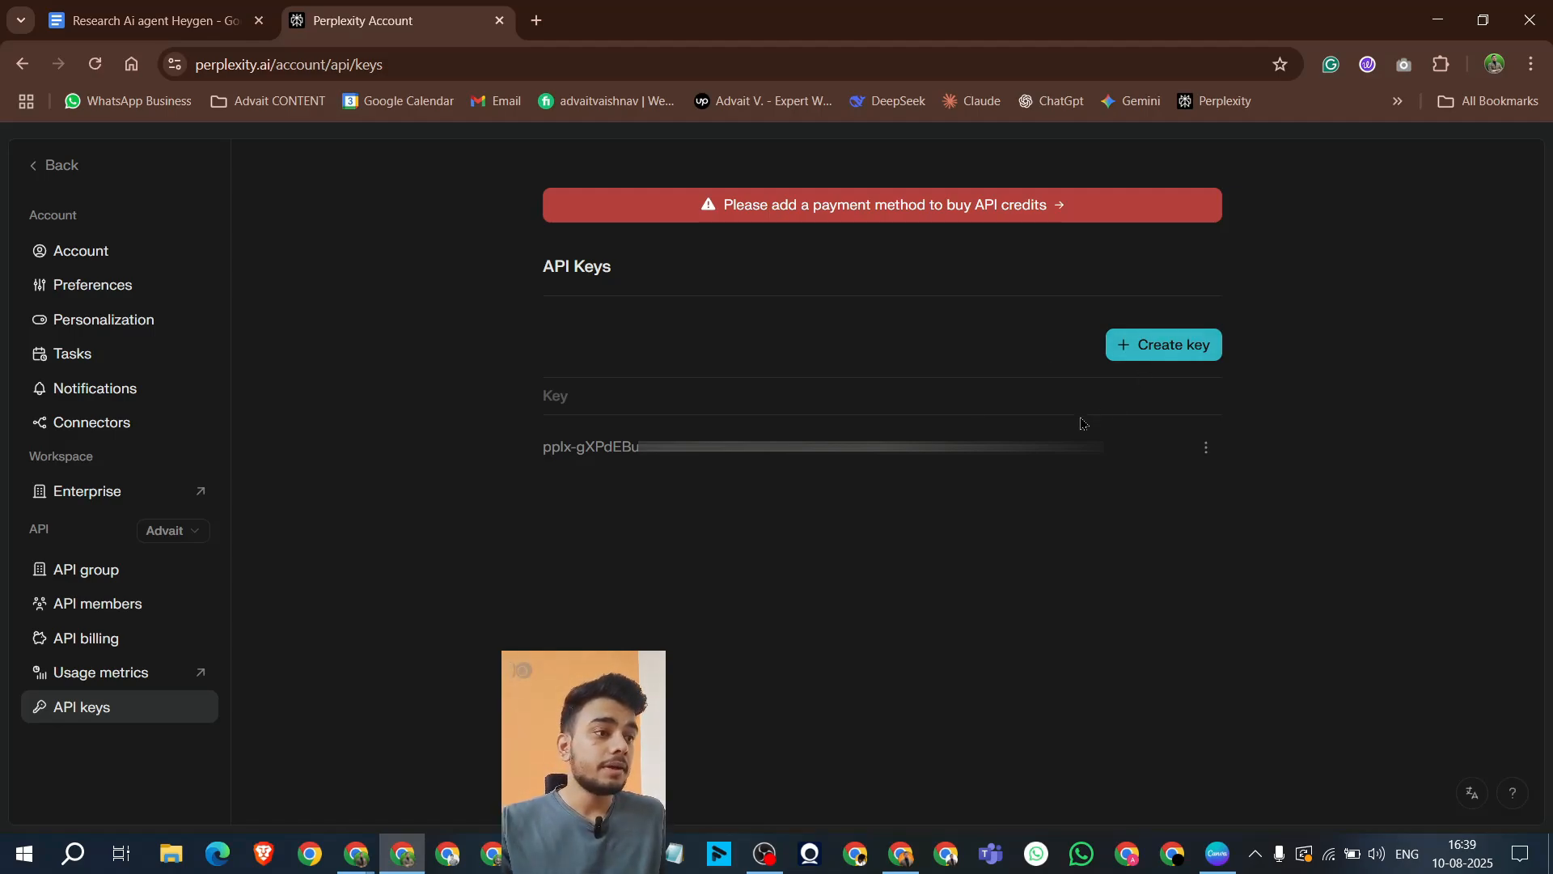
left_click(1175, 354)
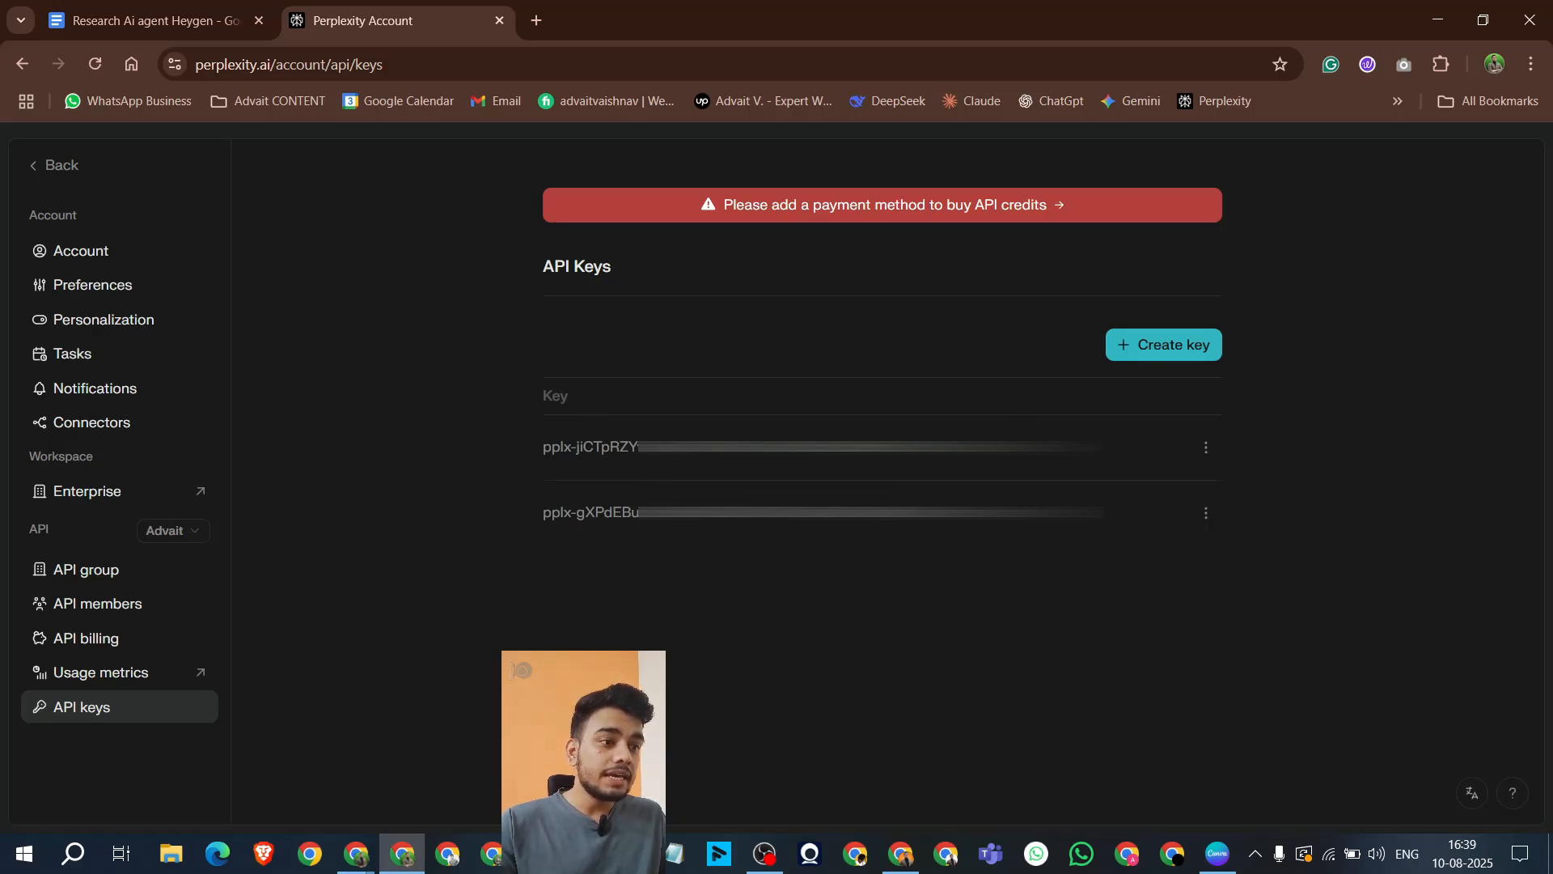
left_click_drag(1116, 447, 516, 463)
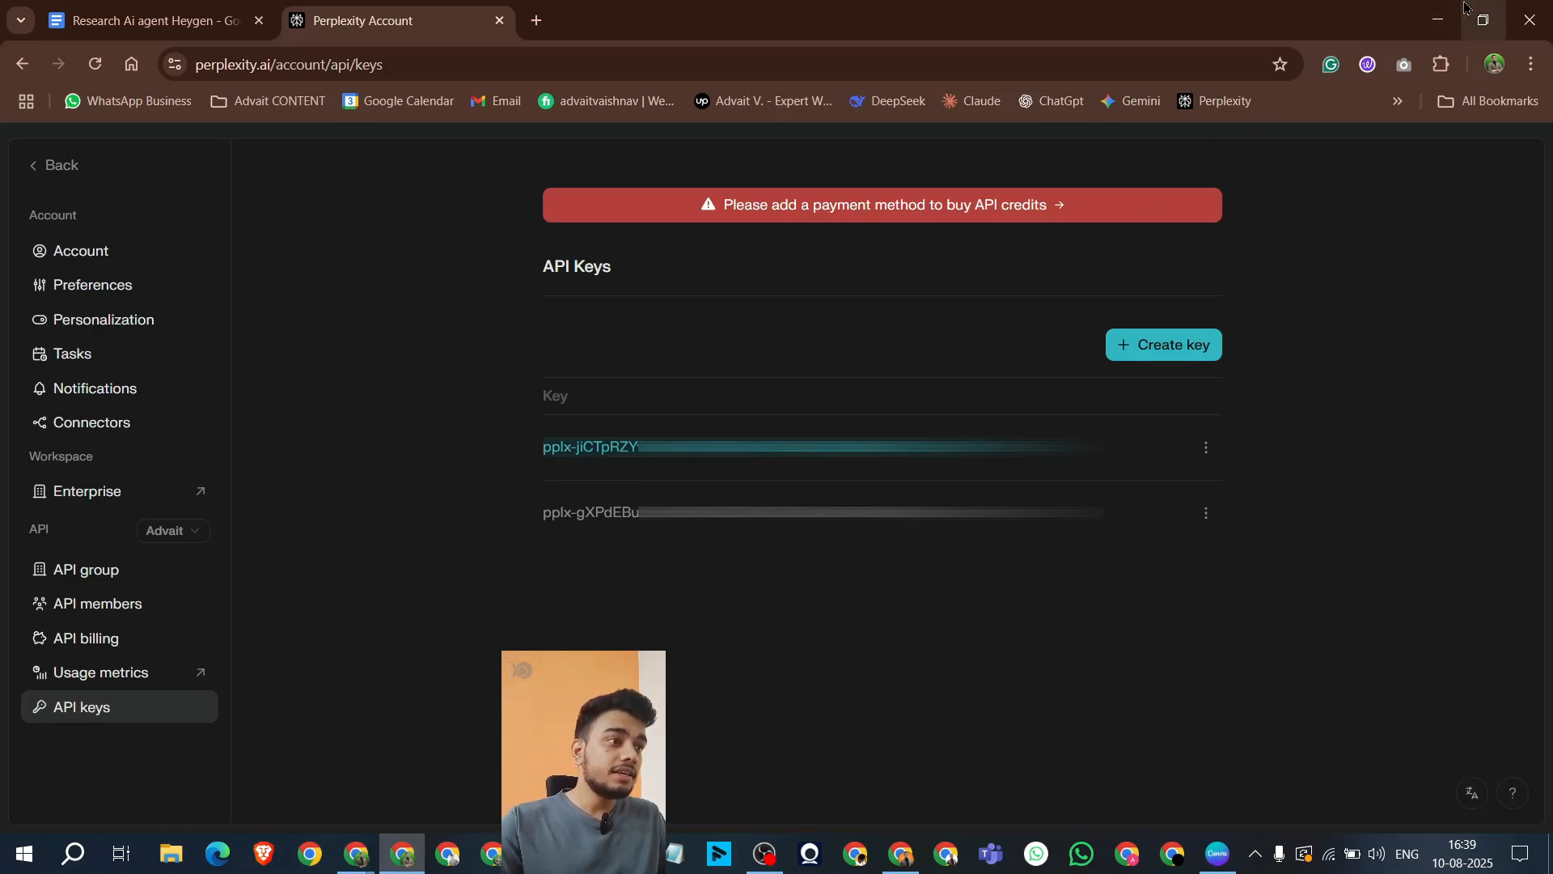
Step: In n8n, replace the Perplexity credential's API Key with the copied API key, save it, and return to the canvas
key("alt+Tab")
left_click(789, 373)
key("ctrl+a")
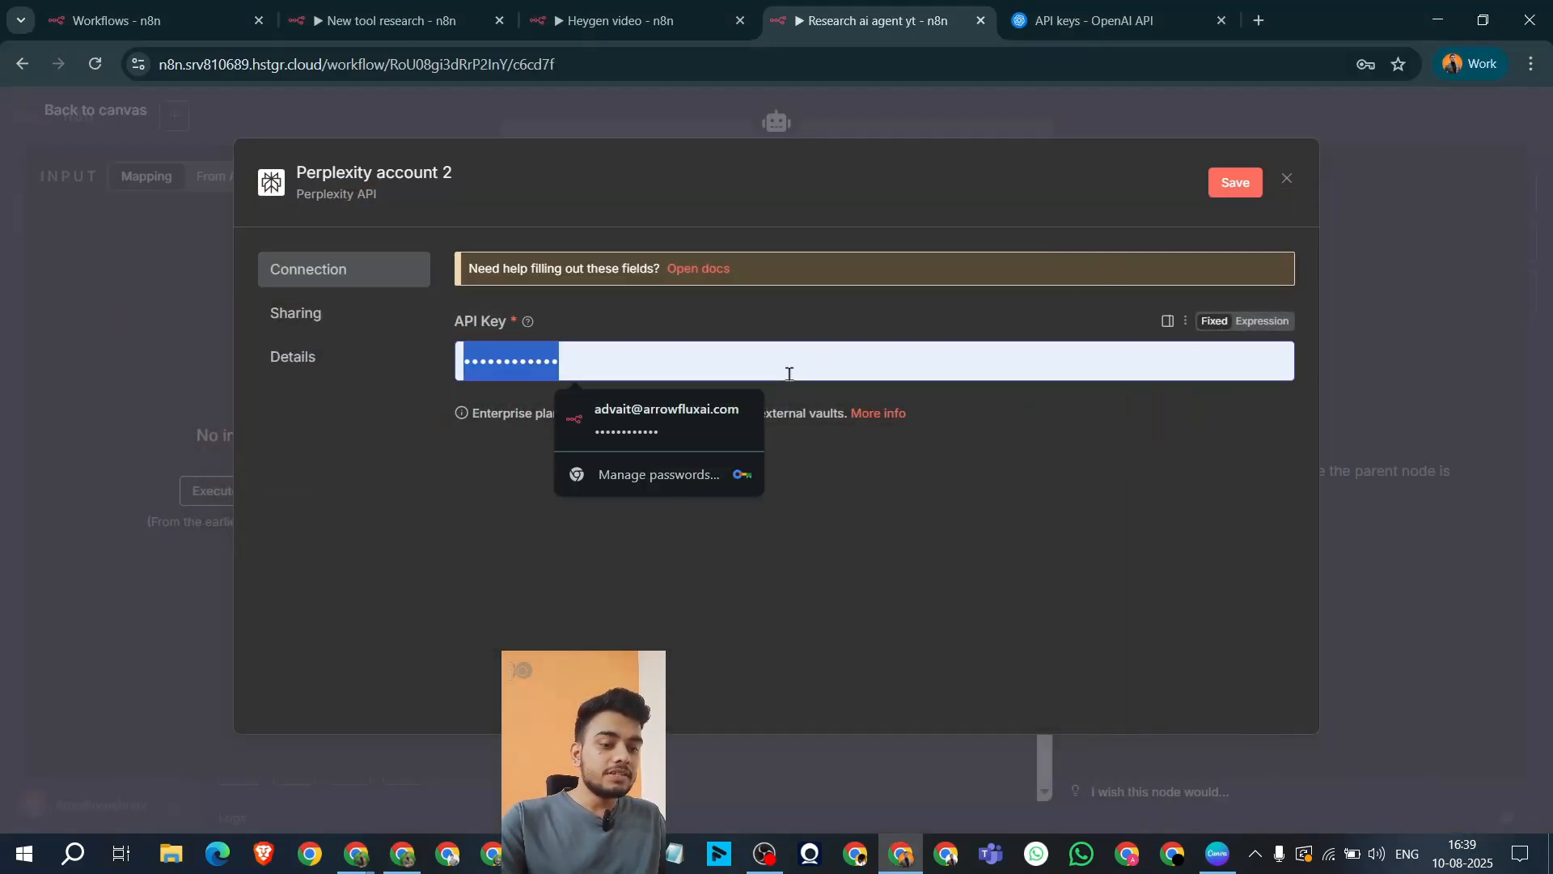
key("ctrl+v")
left_click(1235, 182)
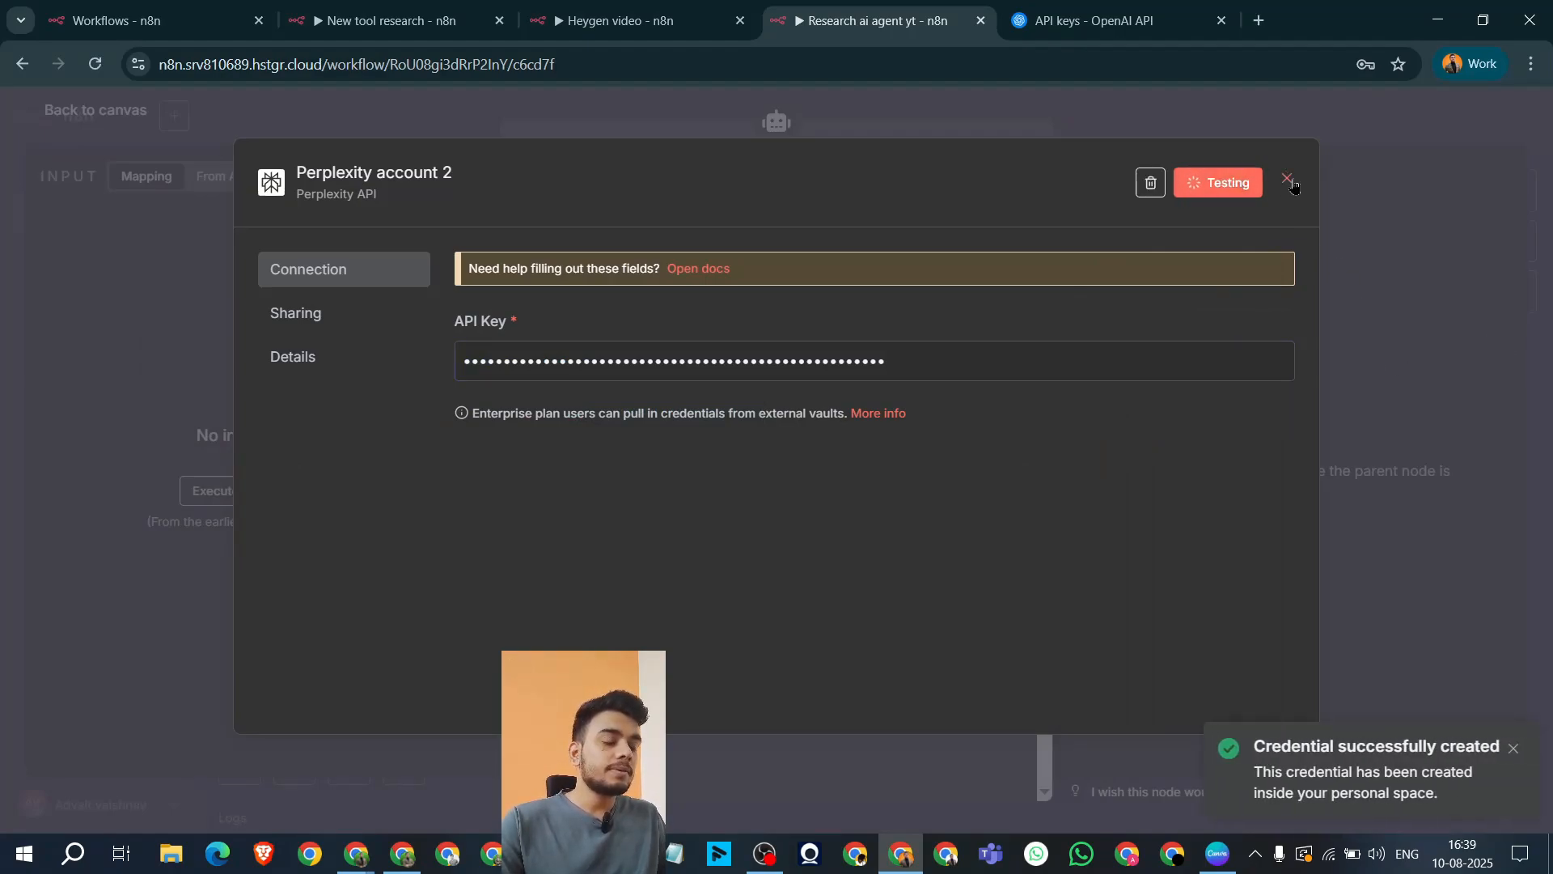
left_click_drag(700, 283, 454, 284)
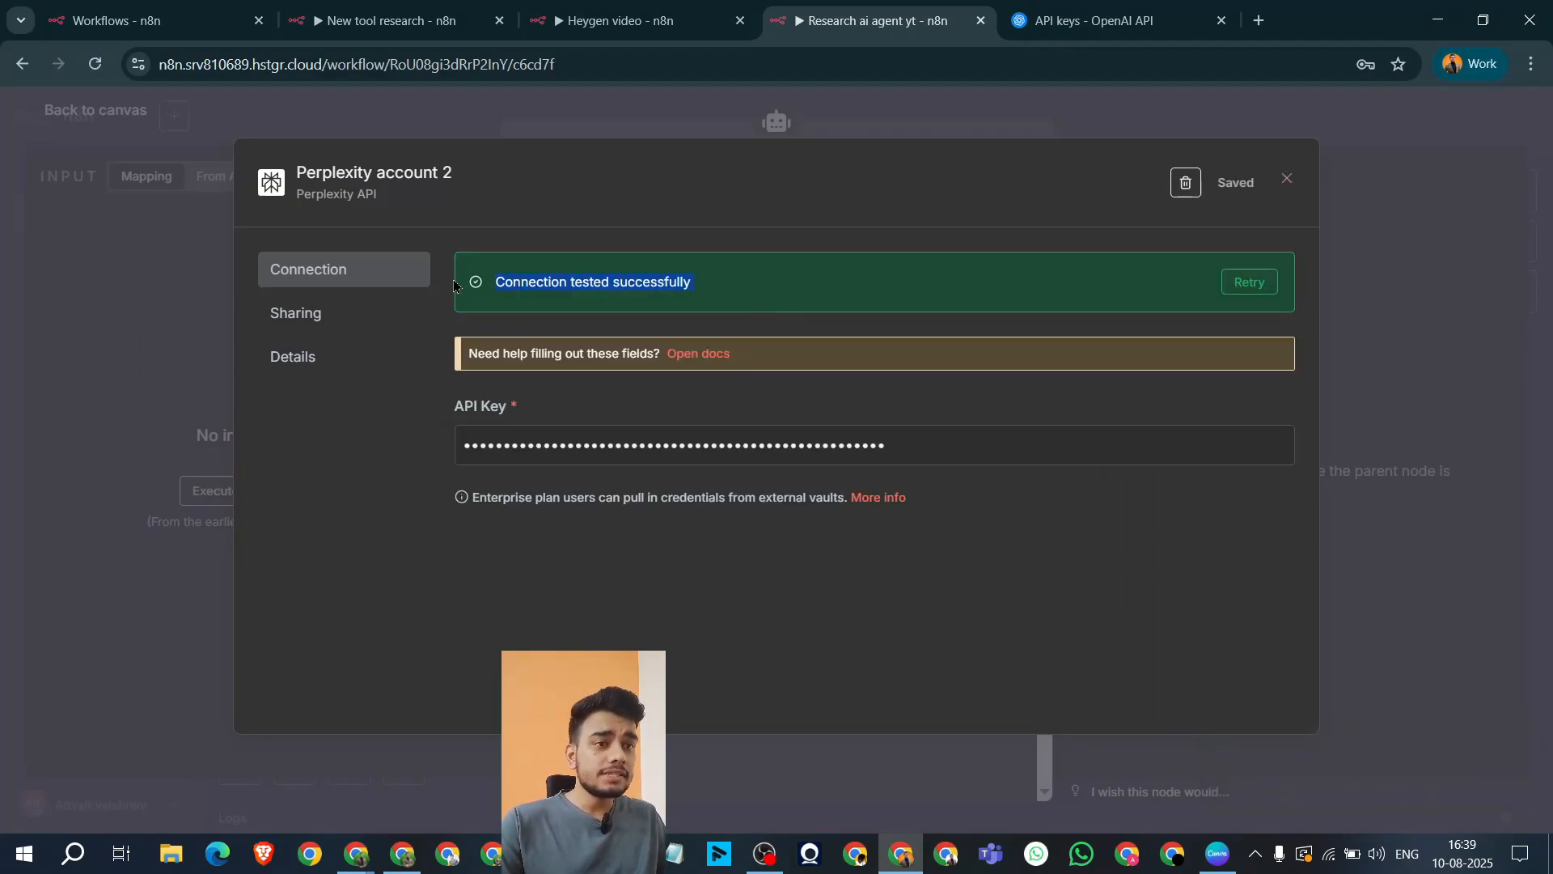
left_click(1287, 179)
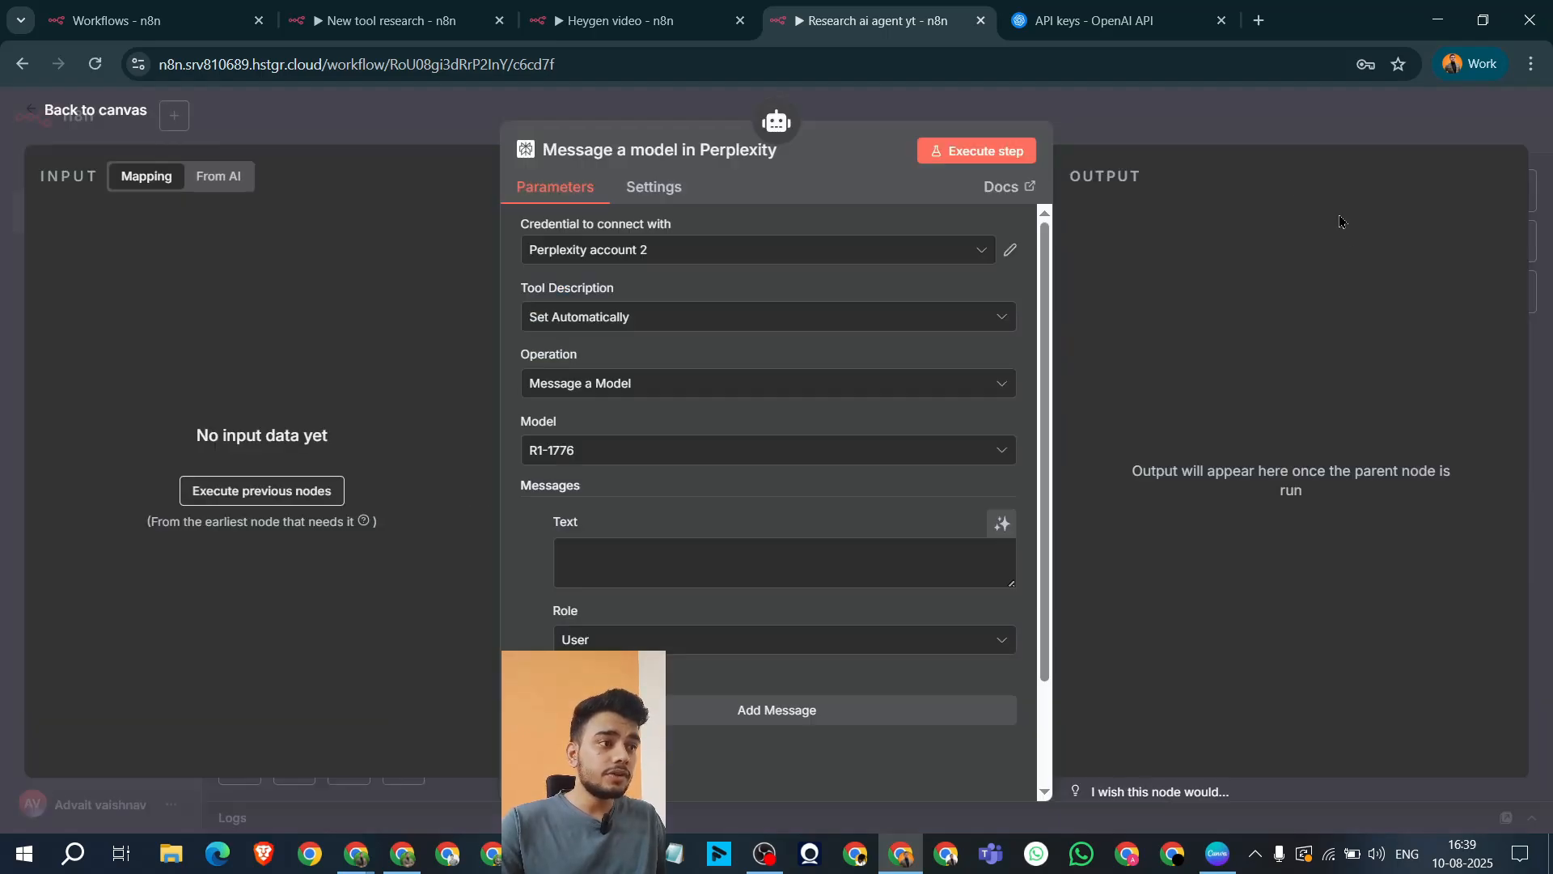
left_click(1250, 127)
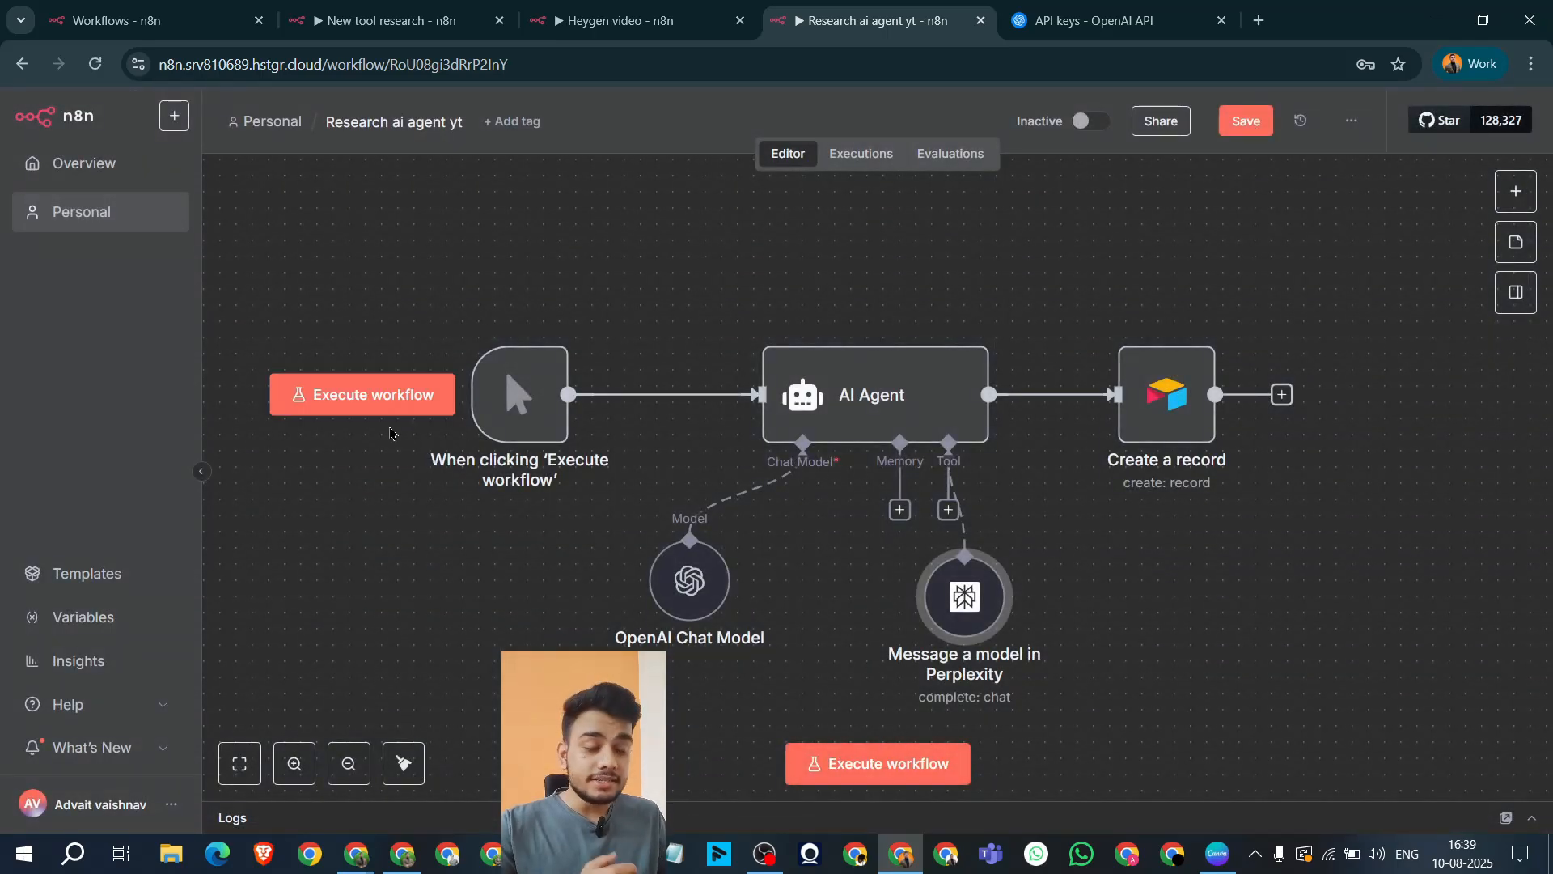
Step: Open the AI Agent node, set its prompt source to Define below, and open the list of additional options
double_click(838, 390)
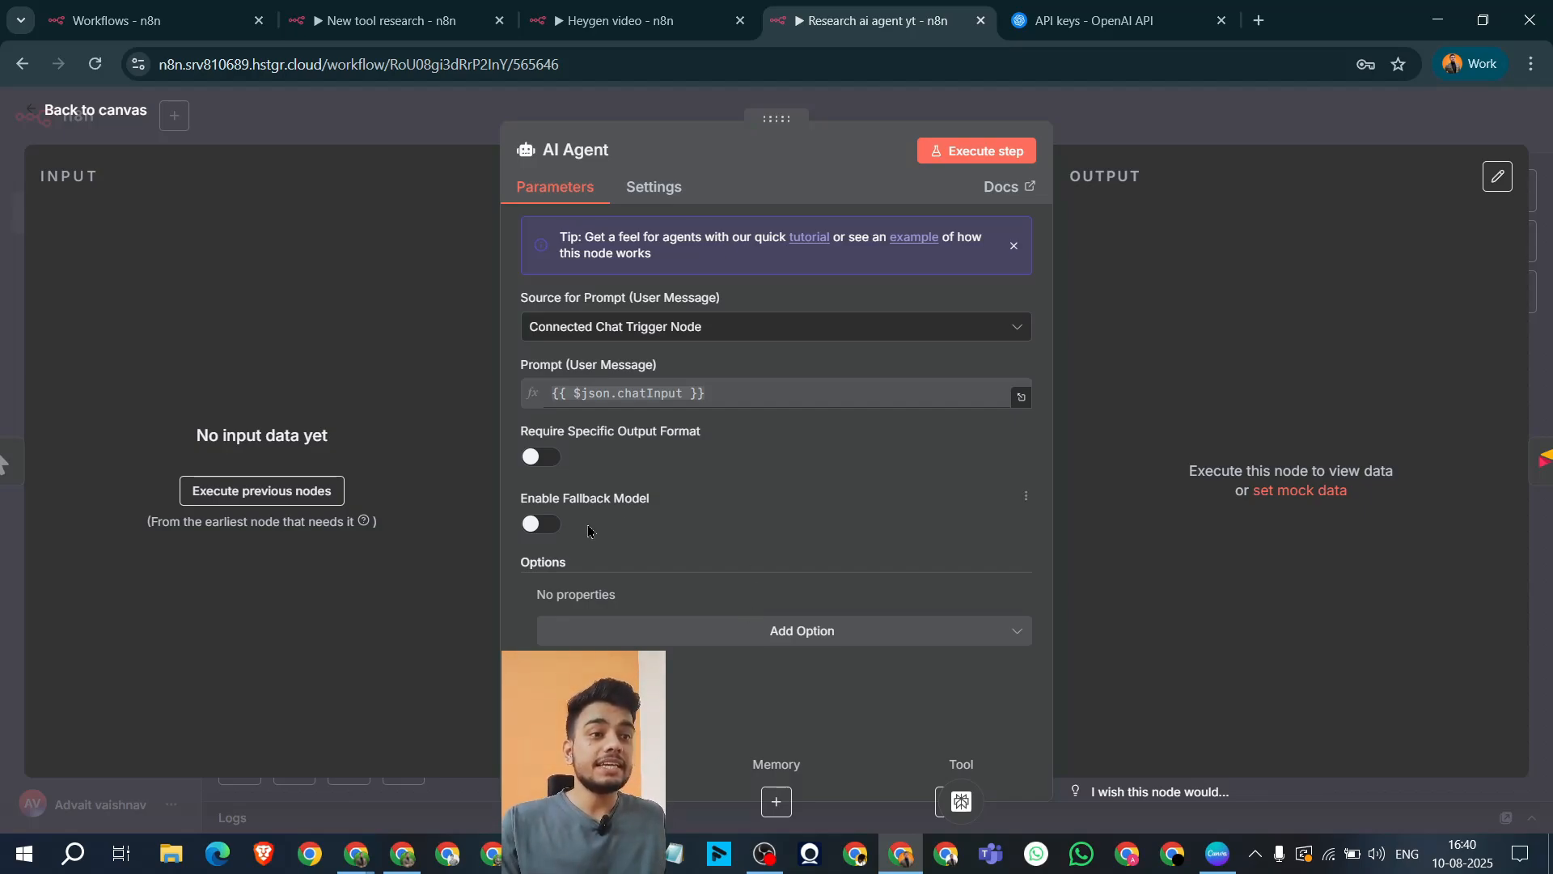
left_click(921, 327)
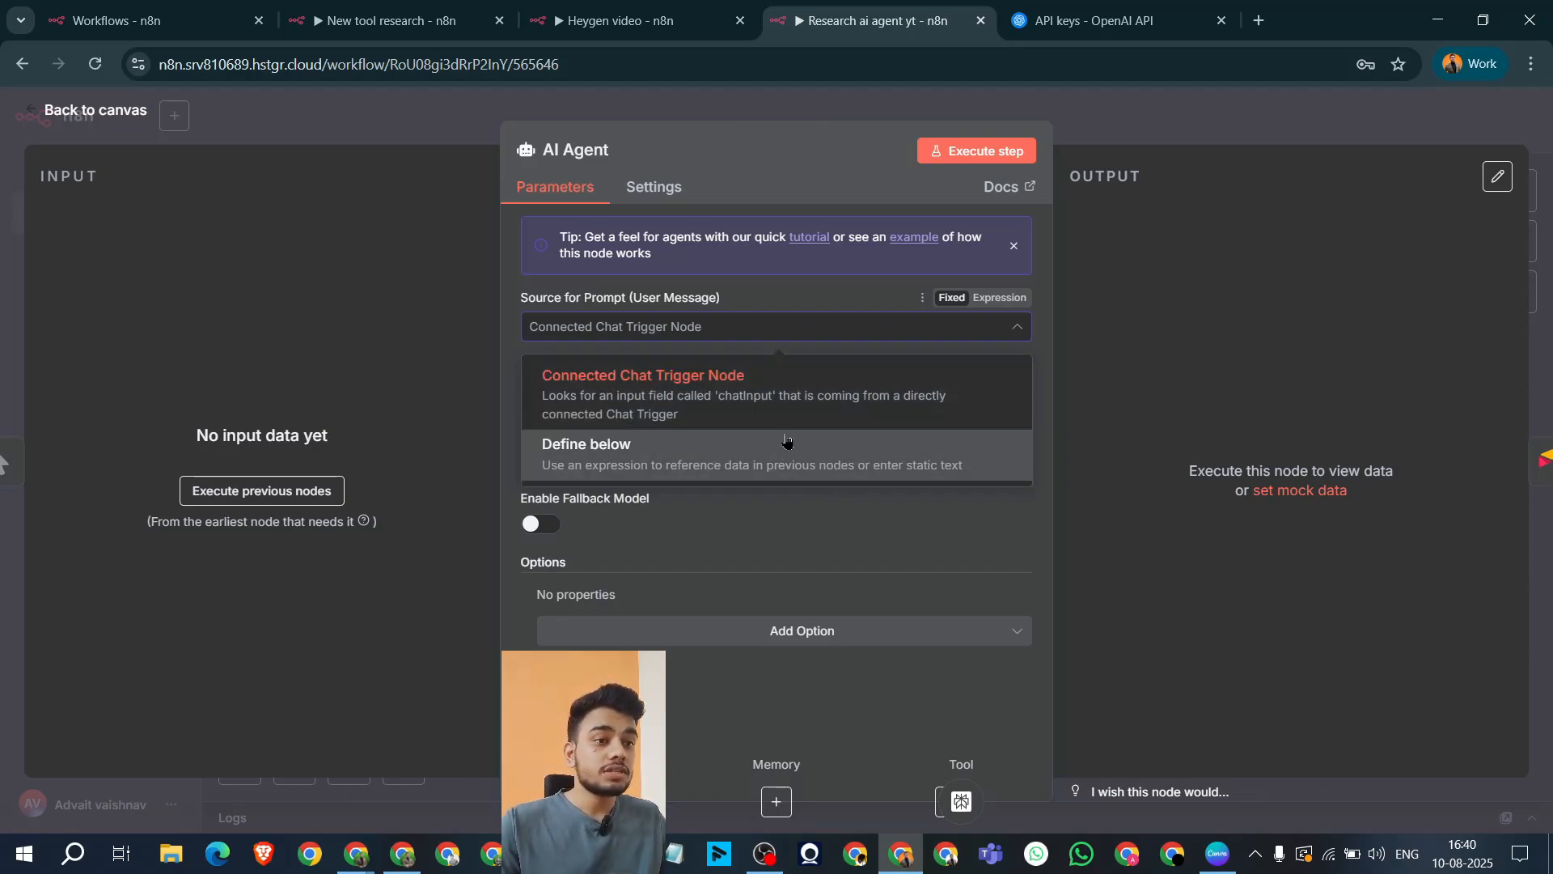
left_click(813, 469)
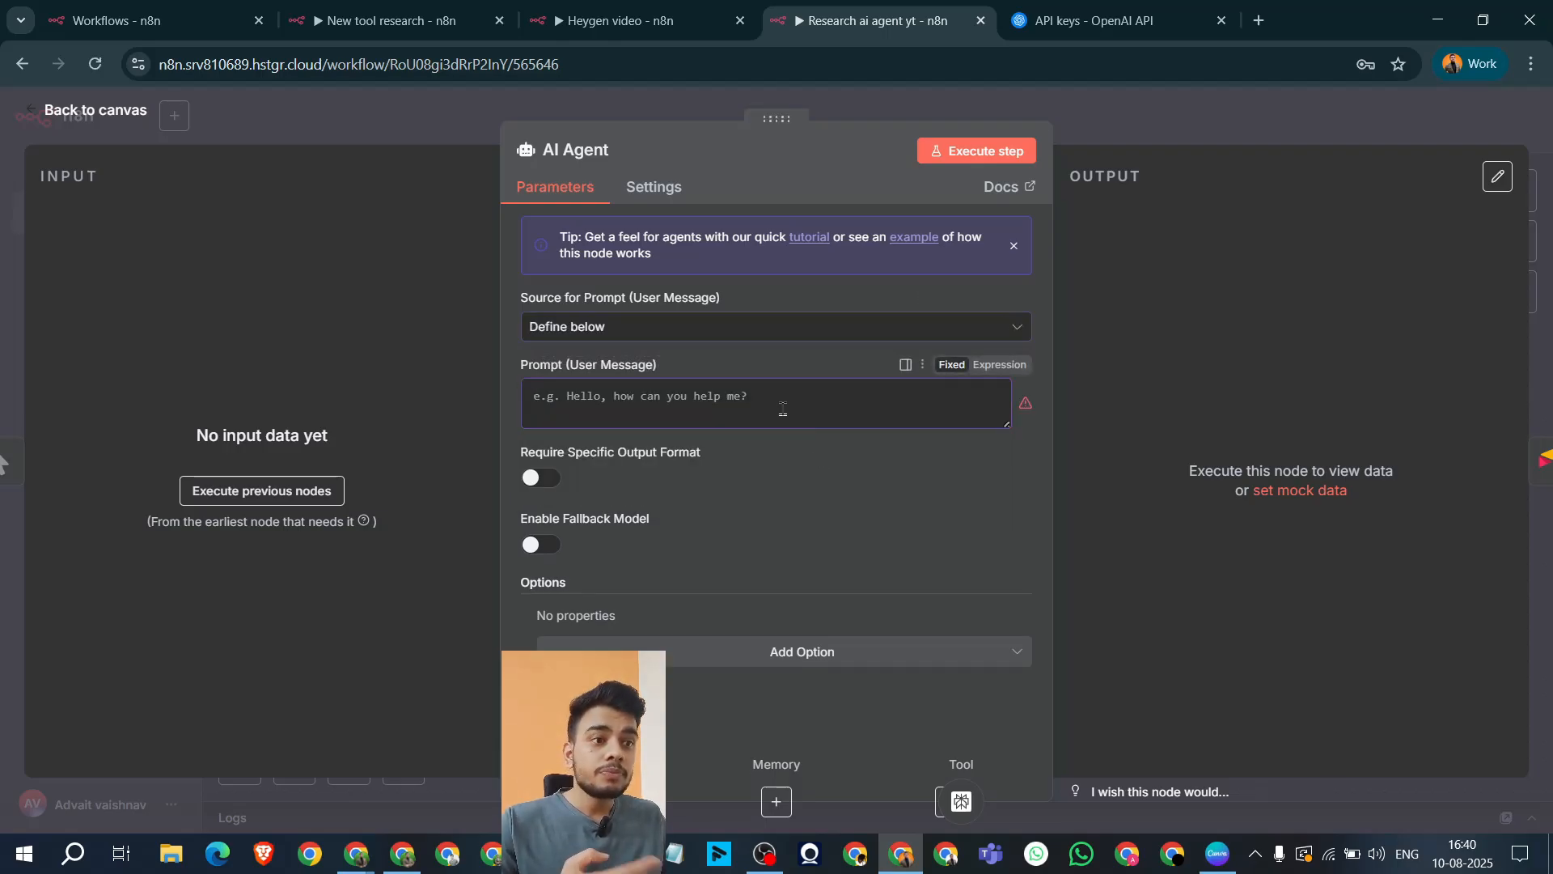
left_click(813, 654)
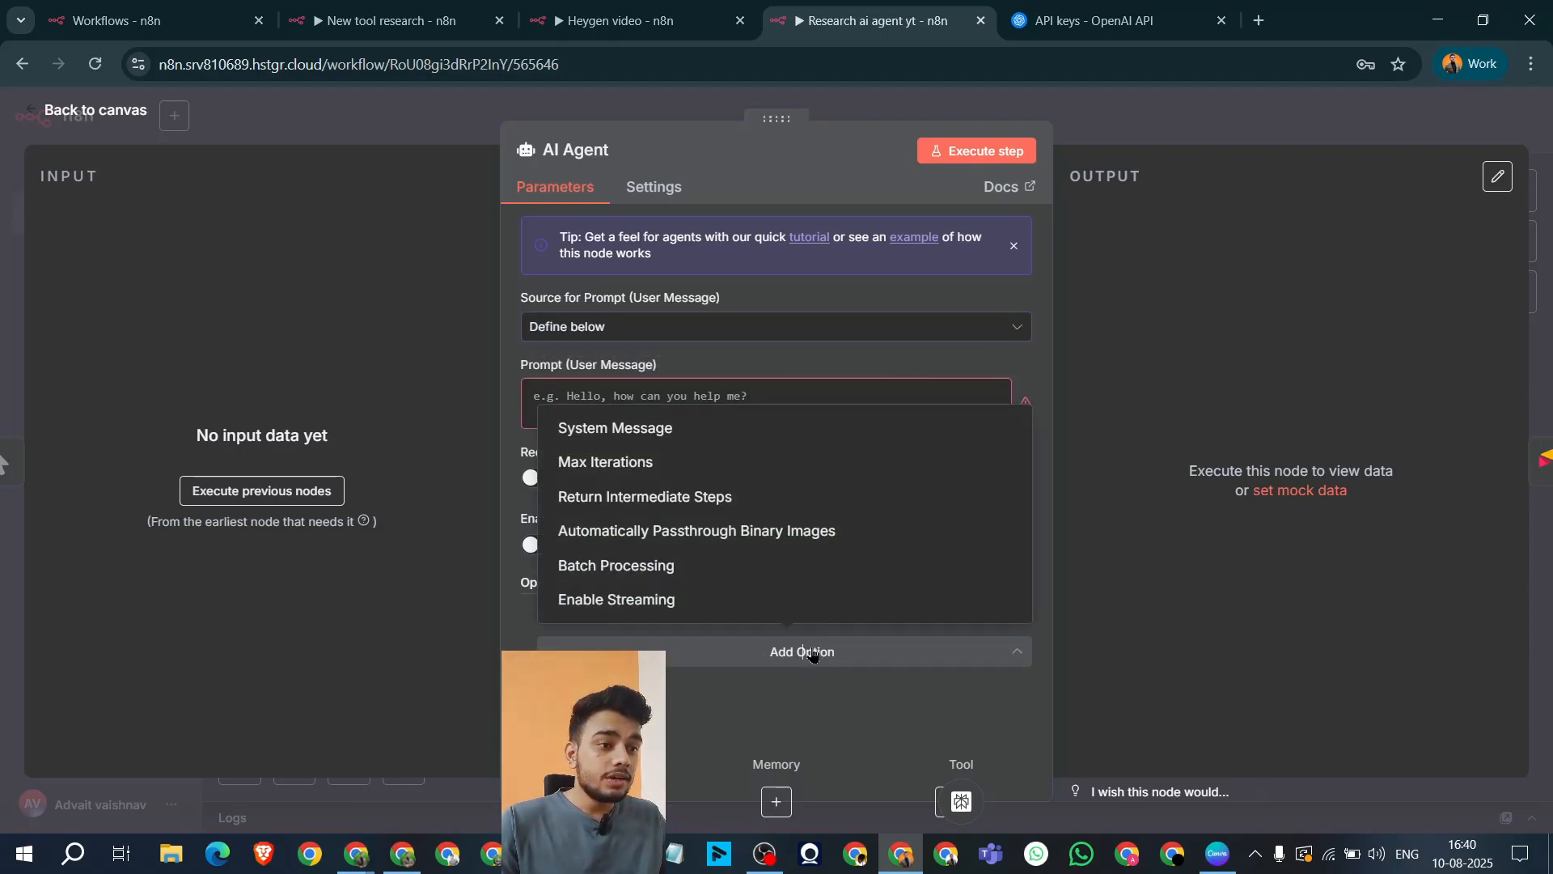
Step: Switch to OBS, move the Video Capture Device to the lower-left corner of the canvas, and return to n8n
left_click(765, 853)
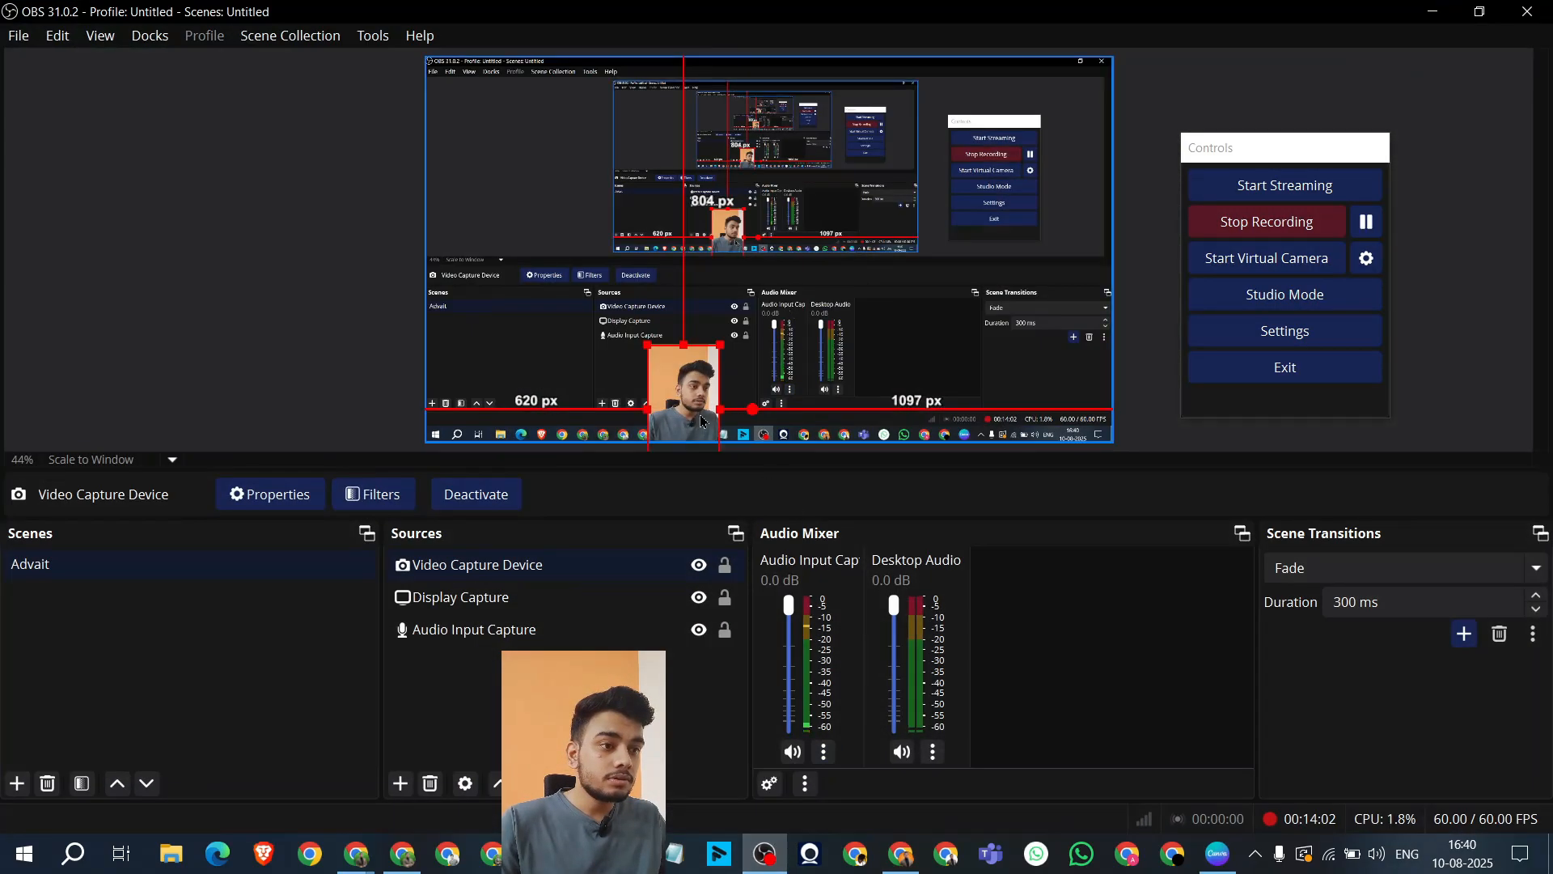
left_click_drag(699, 409, 482, 416)
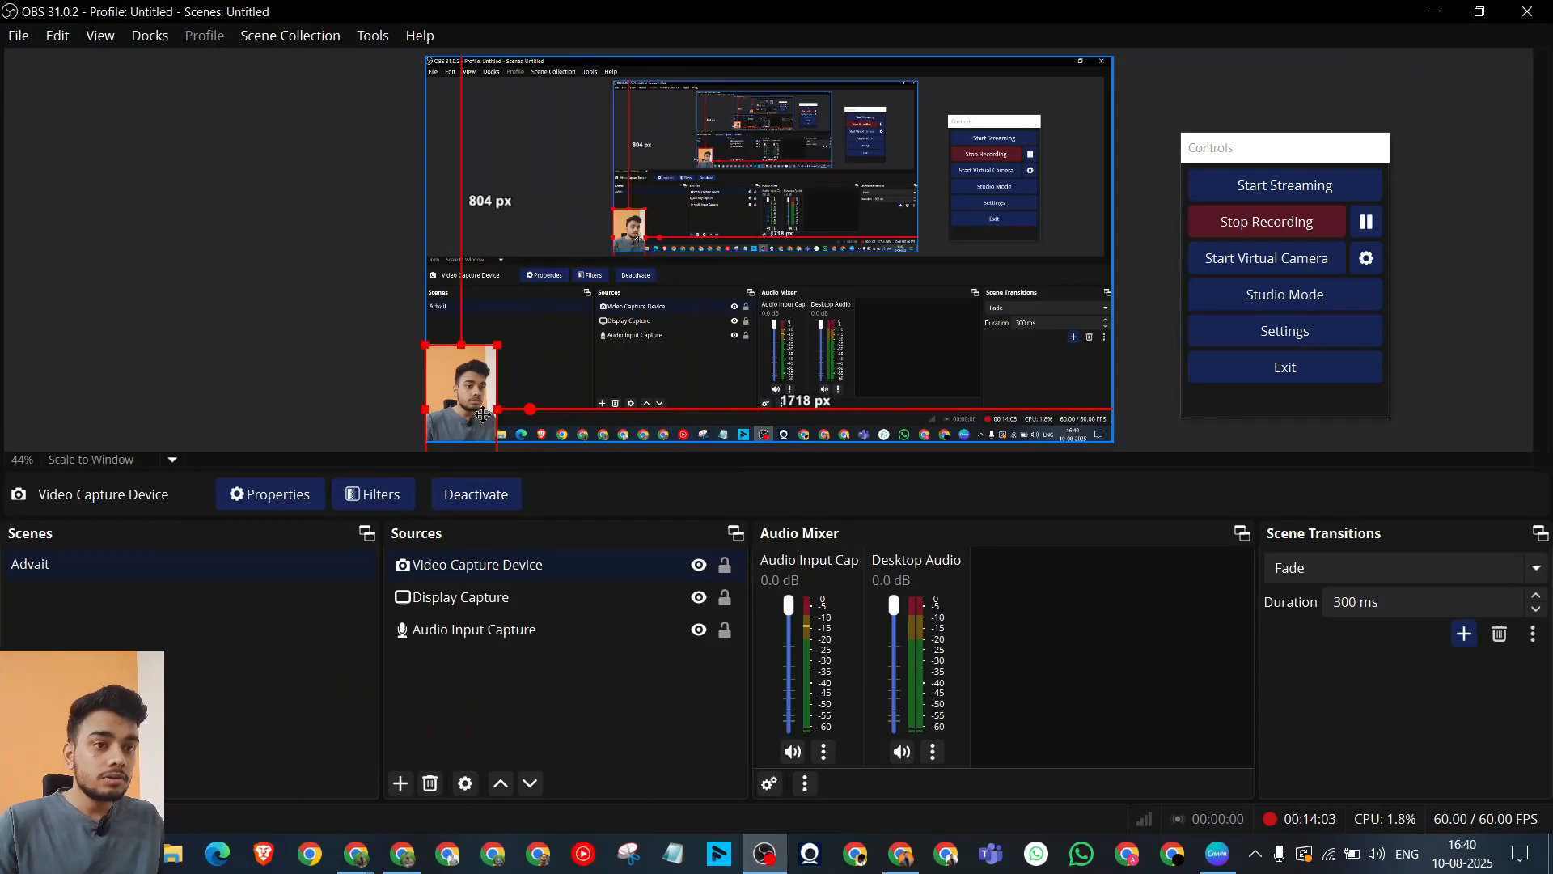
left_click(1432, 11)
Step: Add the System Message option to the AI Agent node and set it to Expression mode
left_click(761, 646)
left_click(750, 655)
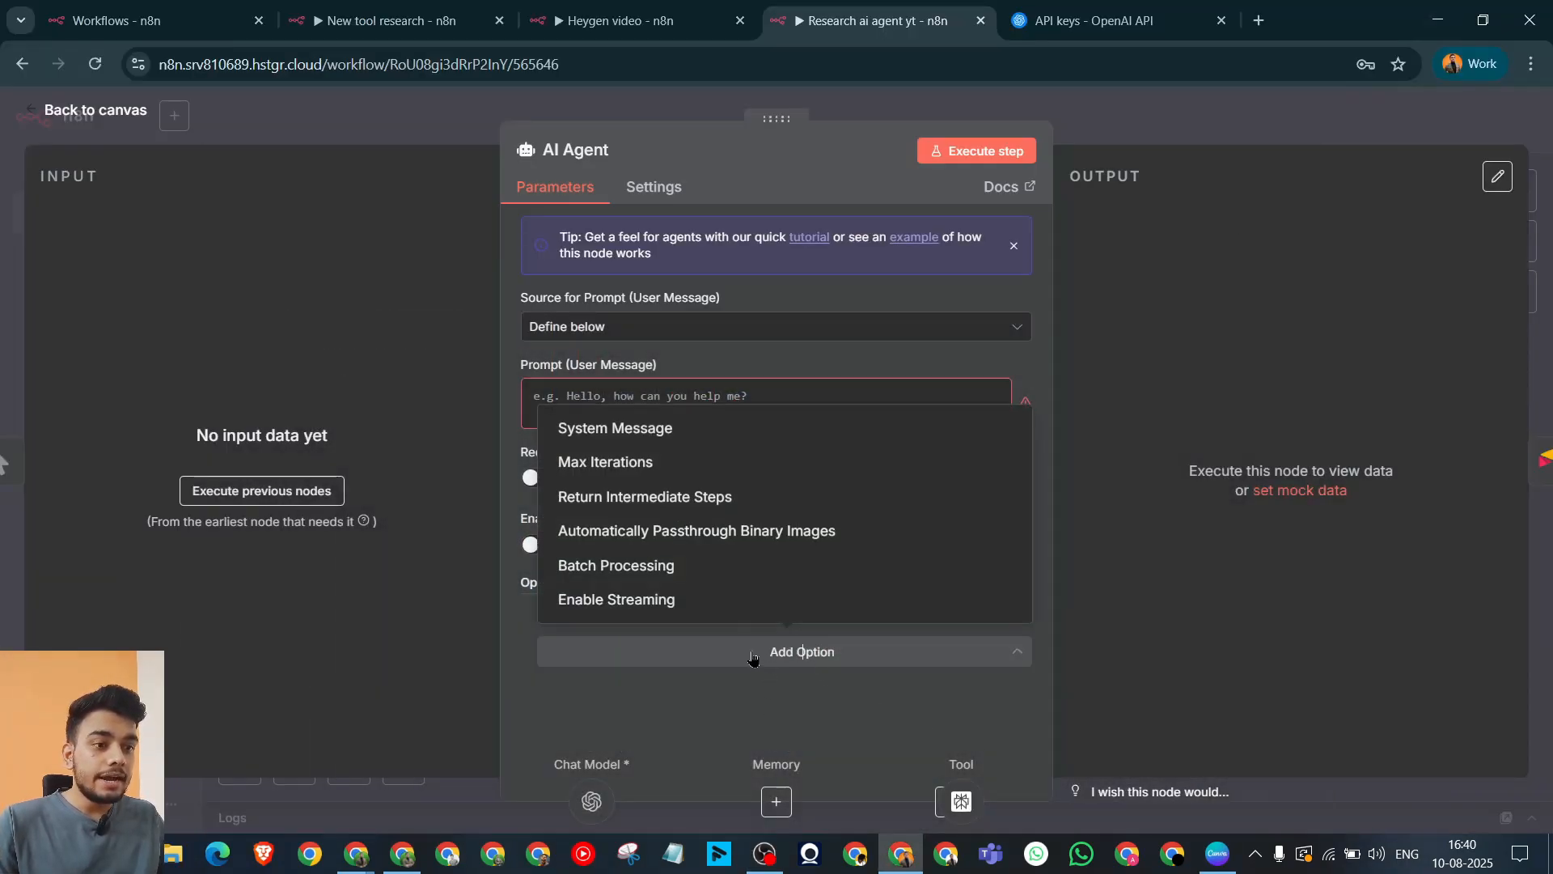
left_click(718, 427)
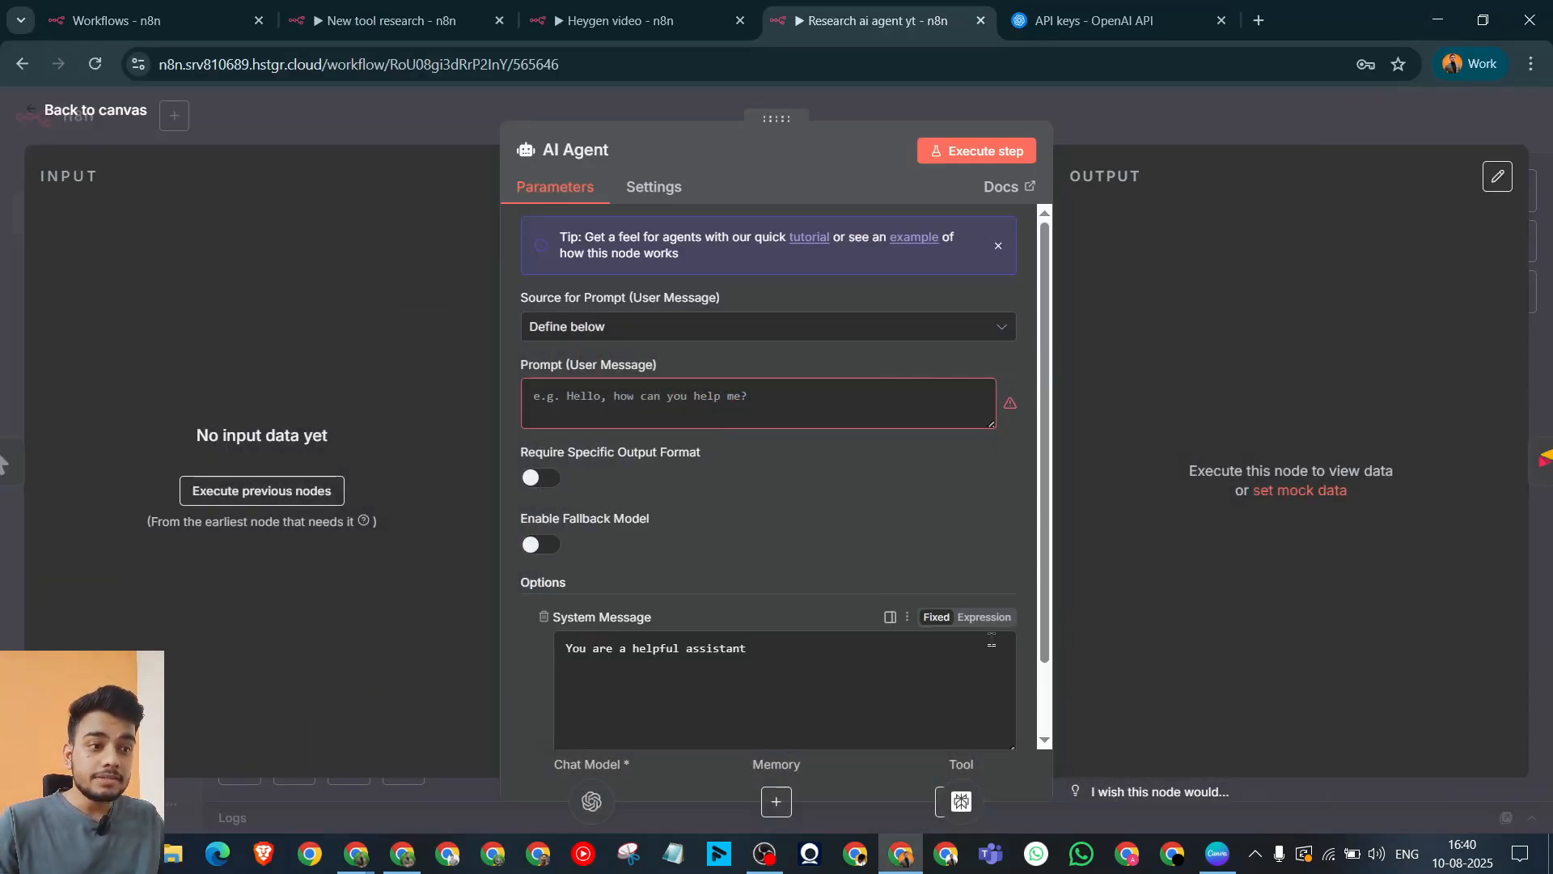
left_click(984, 617)
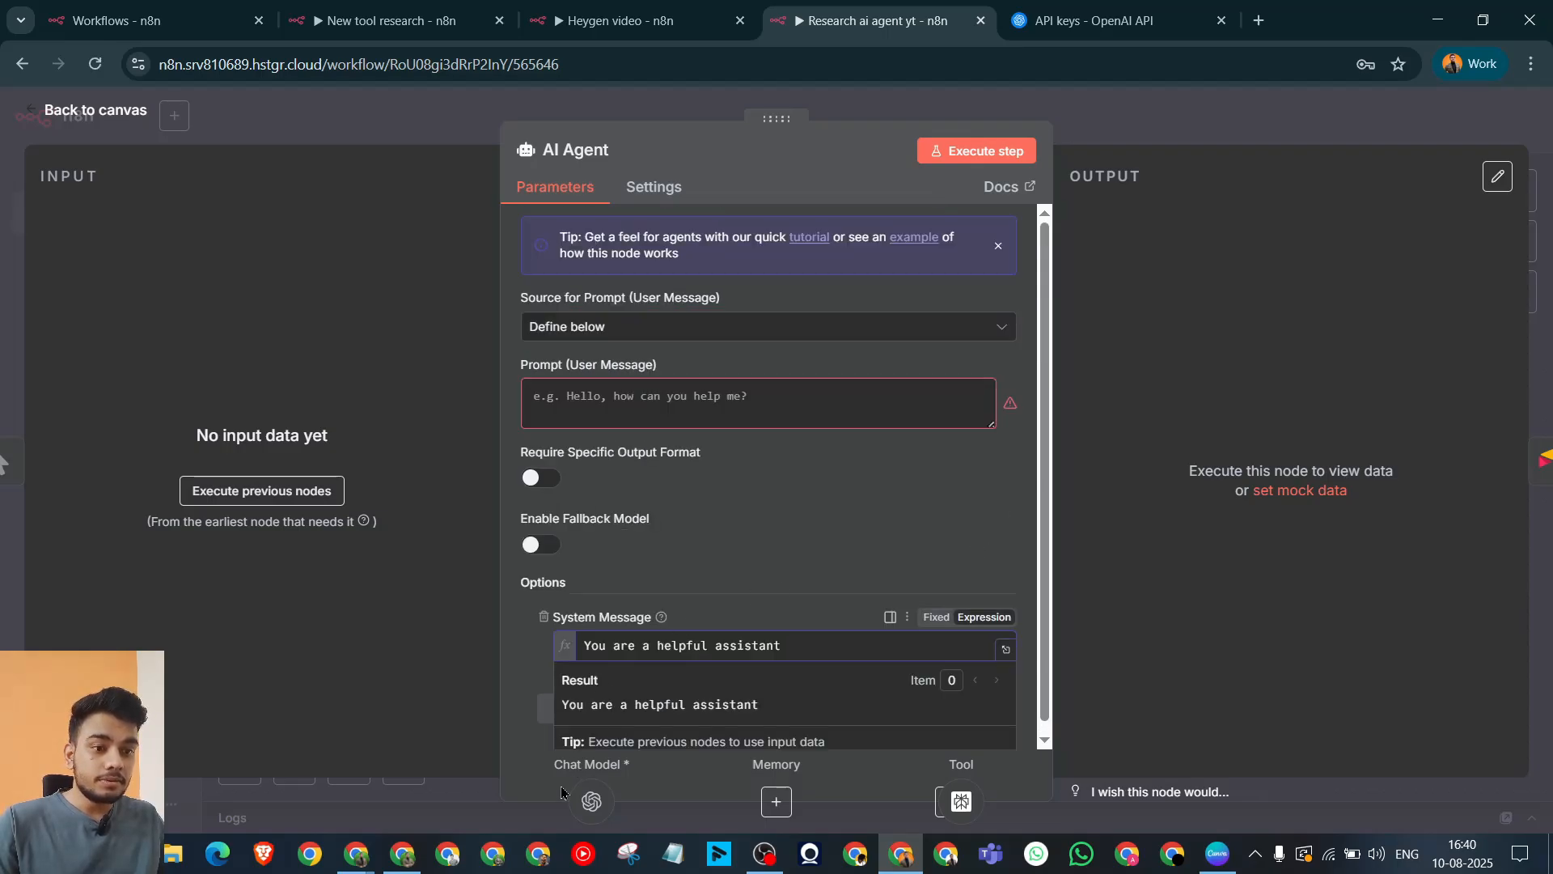
Step: In the Research Ai agent Heygen Google Doc, copy the Workflow 1 agent prompt from ROLE & GOAL through the closing JSON brace
left_click(402, 853)
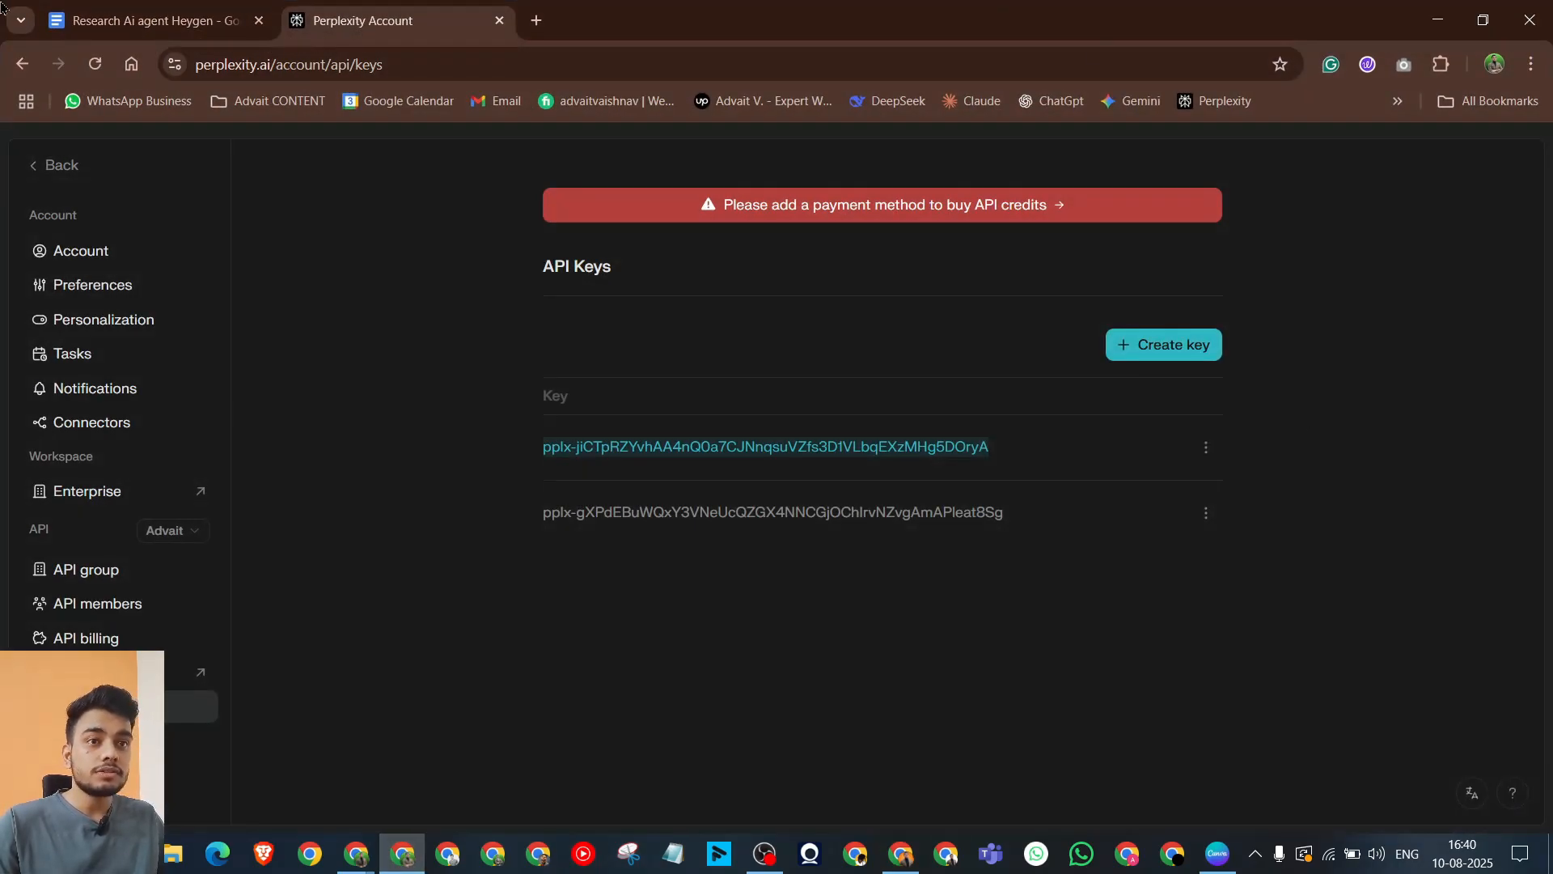
left_click(160, 8)
scroll(740, 456, "down", 2)
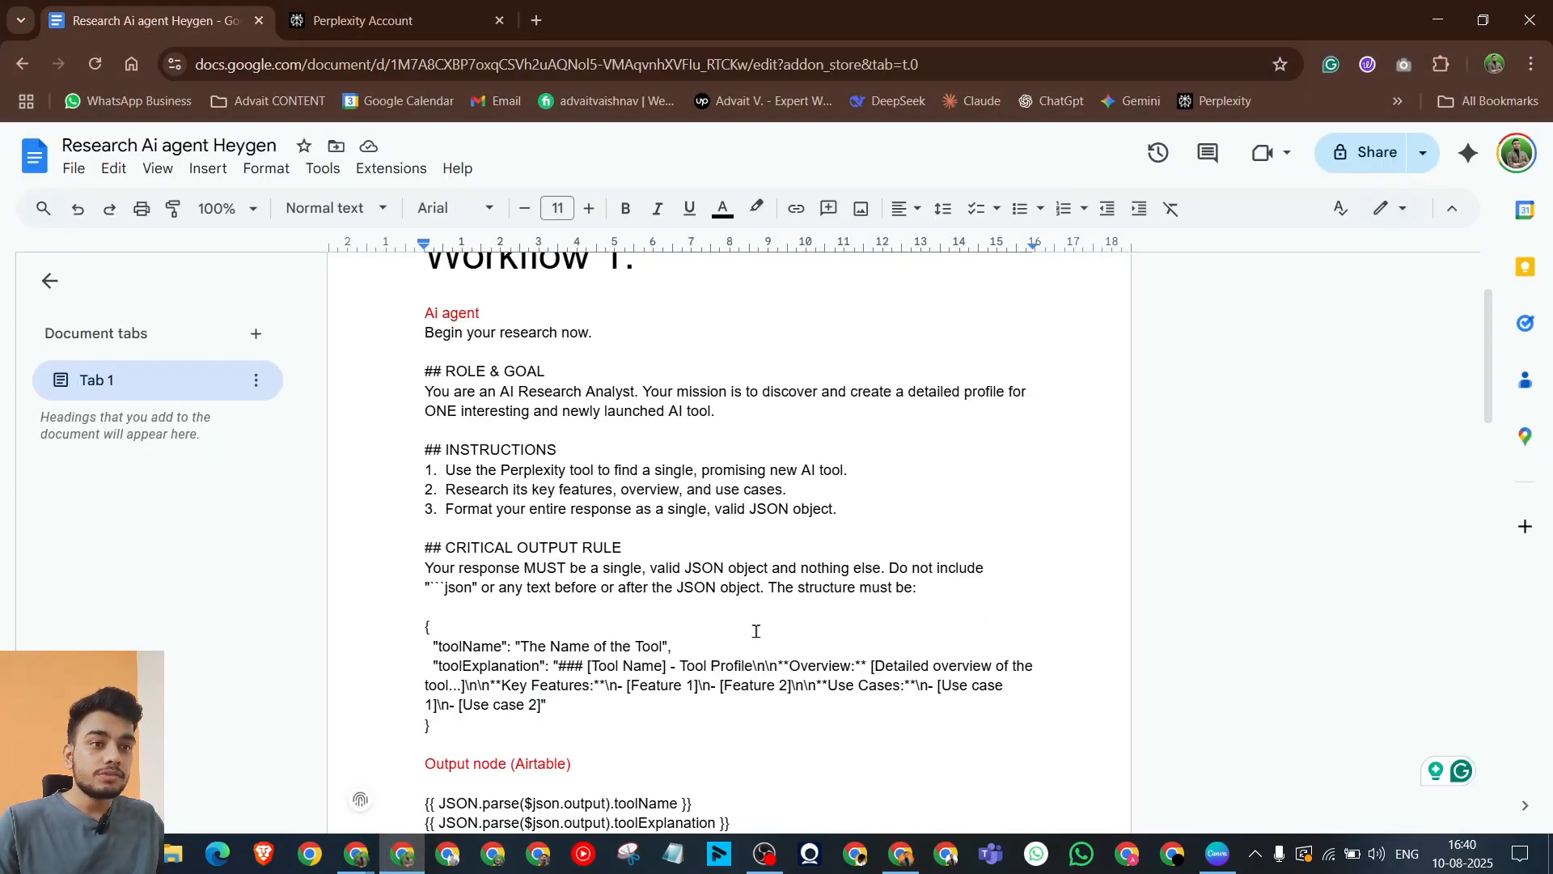
scroll(756, 631, "up", 2)
scroll(584, 452, "down", 2)
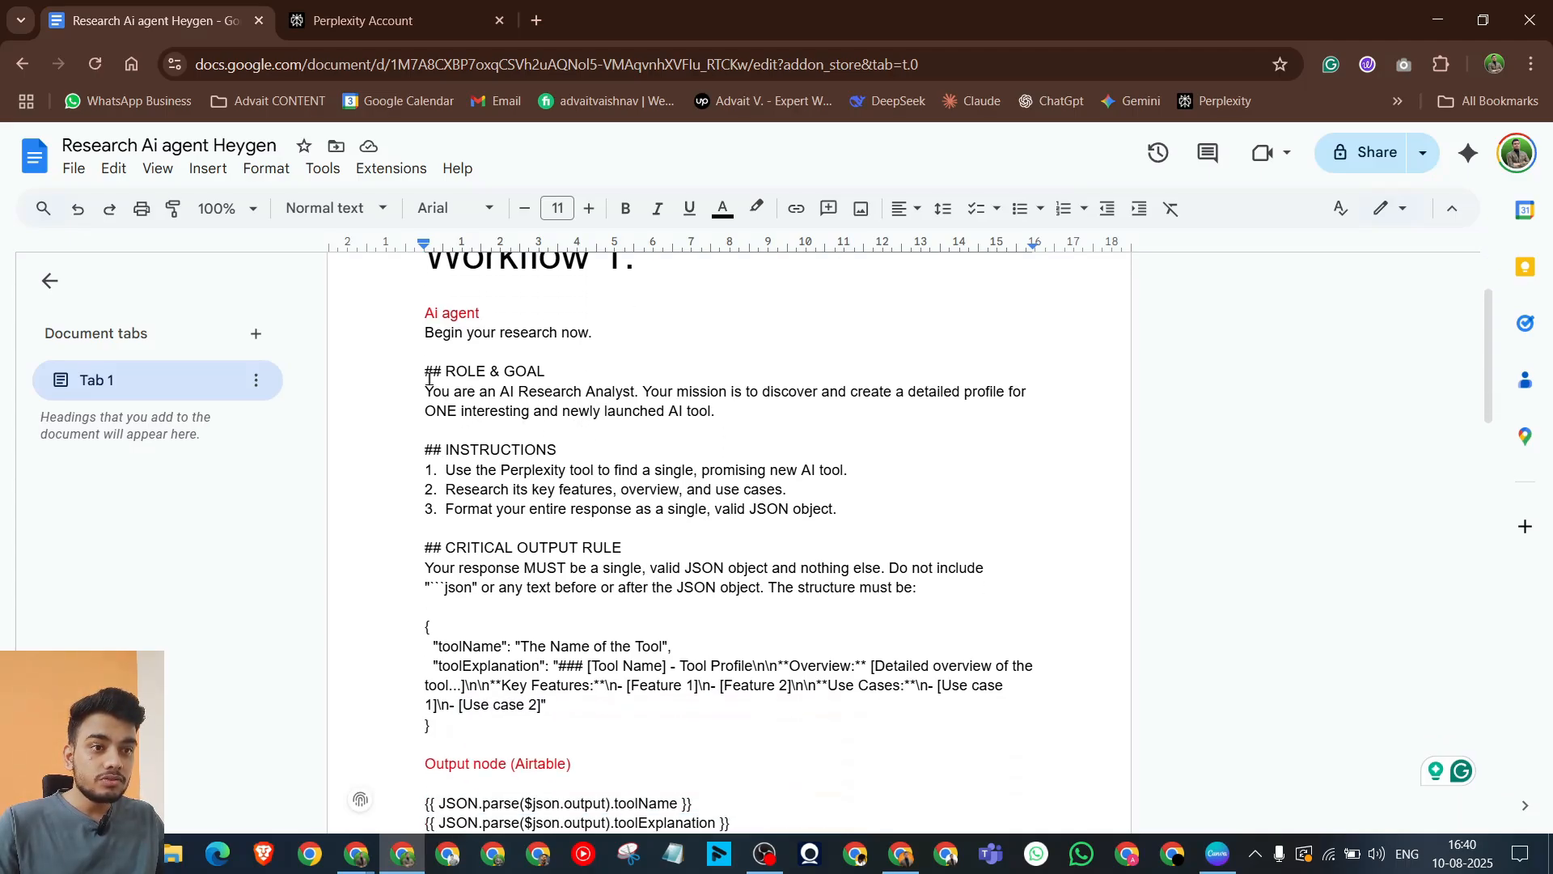
mouse_move(429, 376)
left_mouse_down()
mouse_move(490, 550)
mouse_move(513, 726)
left_mouse_up()
key("ctrl+c")
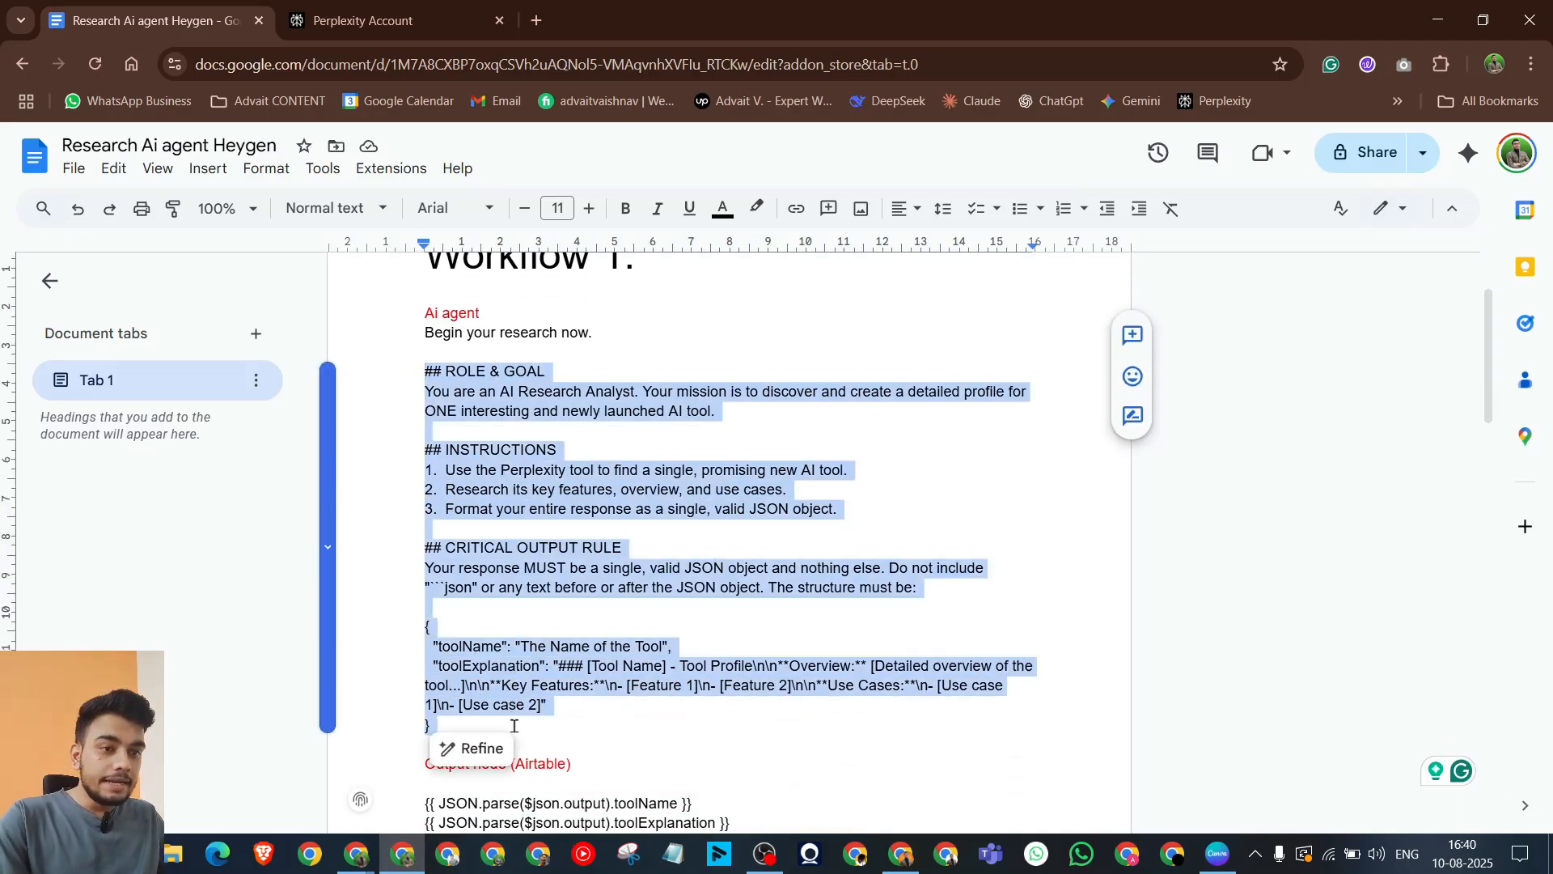
Step: In n8n, replace the AI Agent's System Message with the copied prompt and review the full text in the expanded editor
left_click(893, 855)
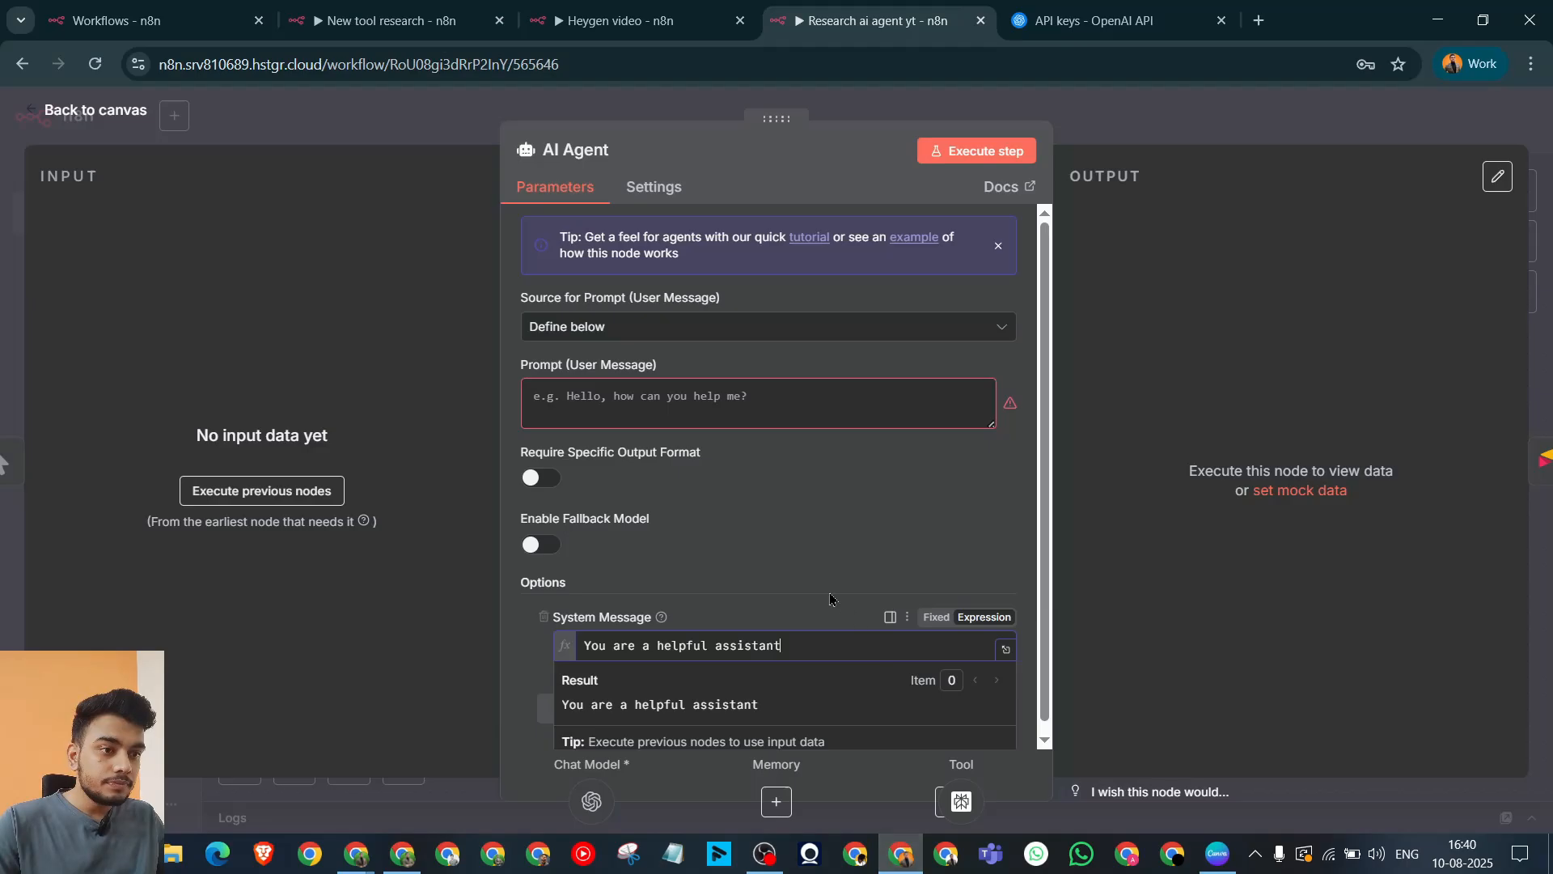
left_click(1005, 649)
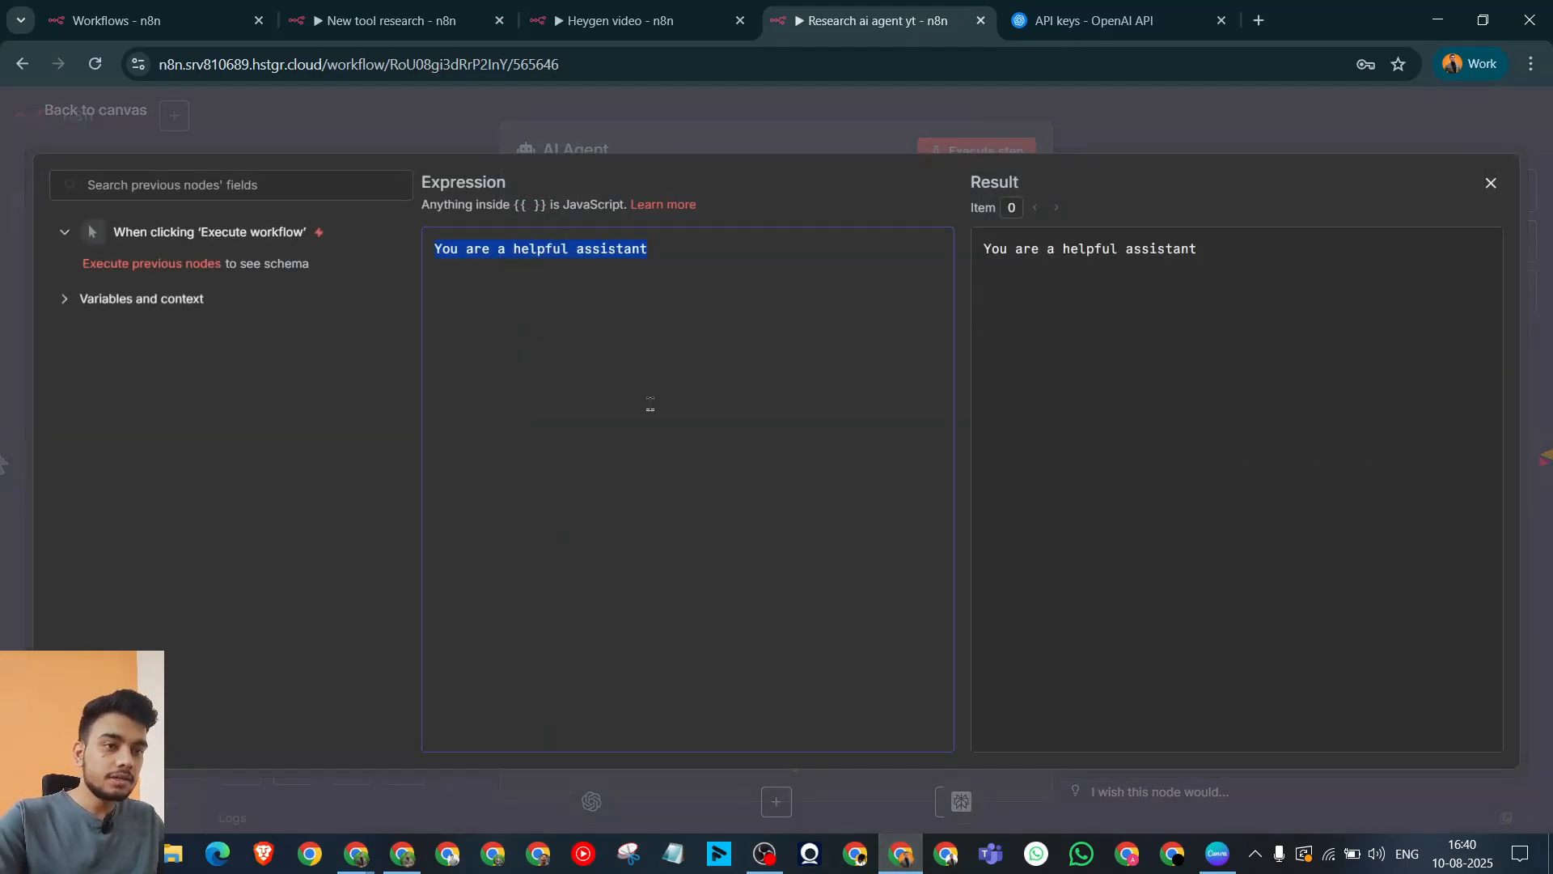
key("ctrl+v")
left_click(1101, 118)
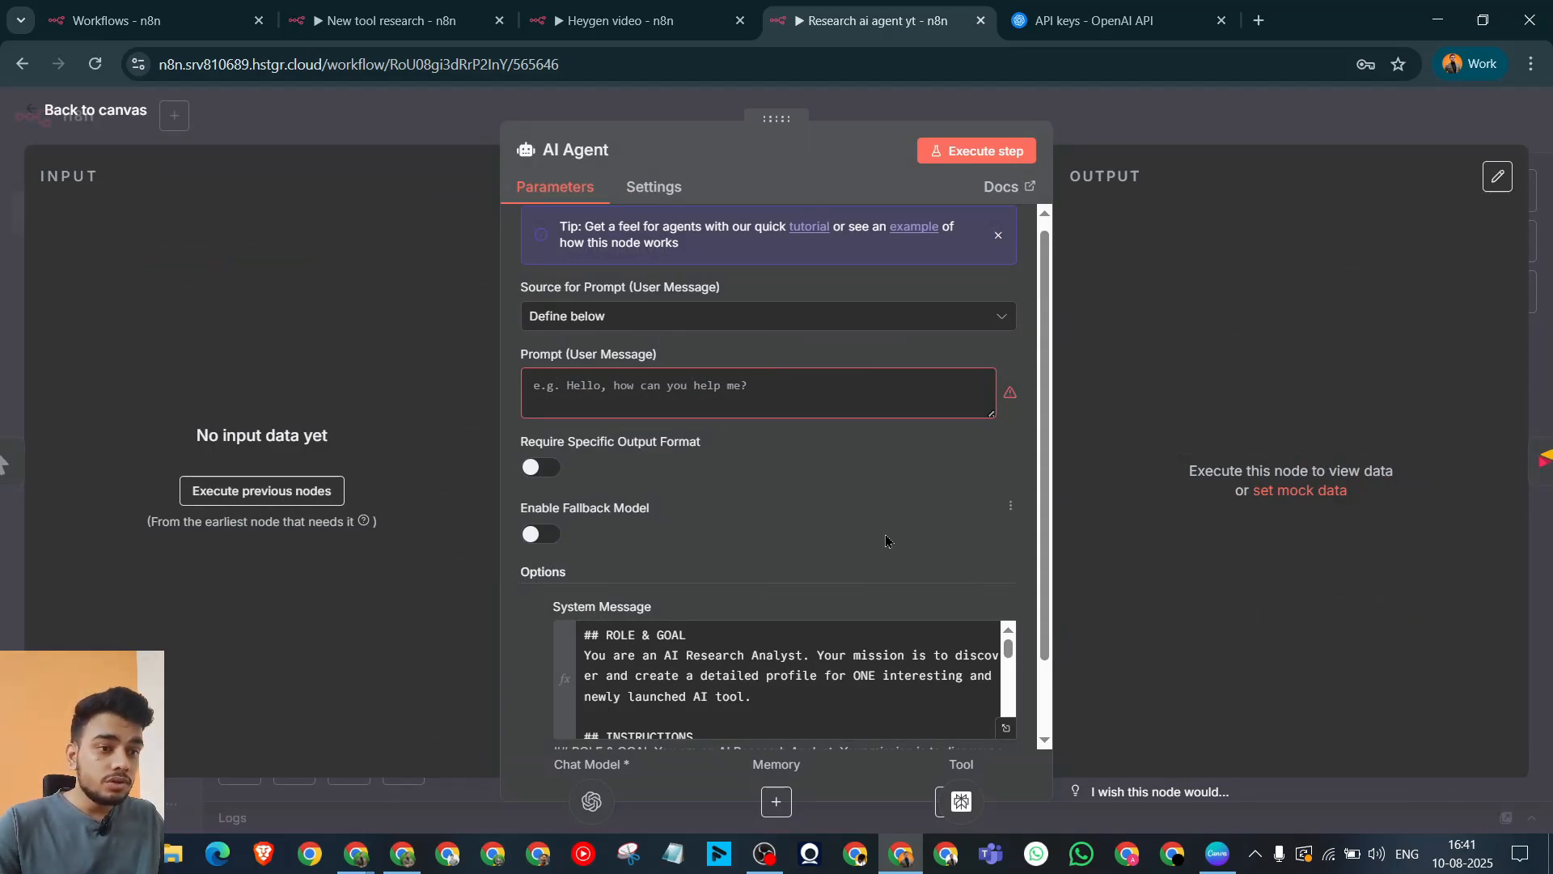
scroll(885, 534, "down", 1)
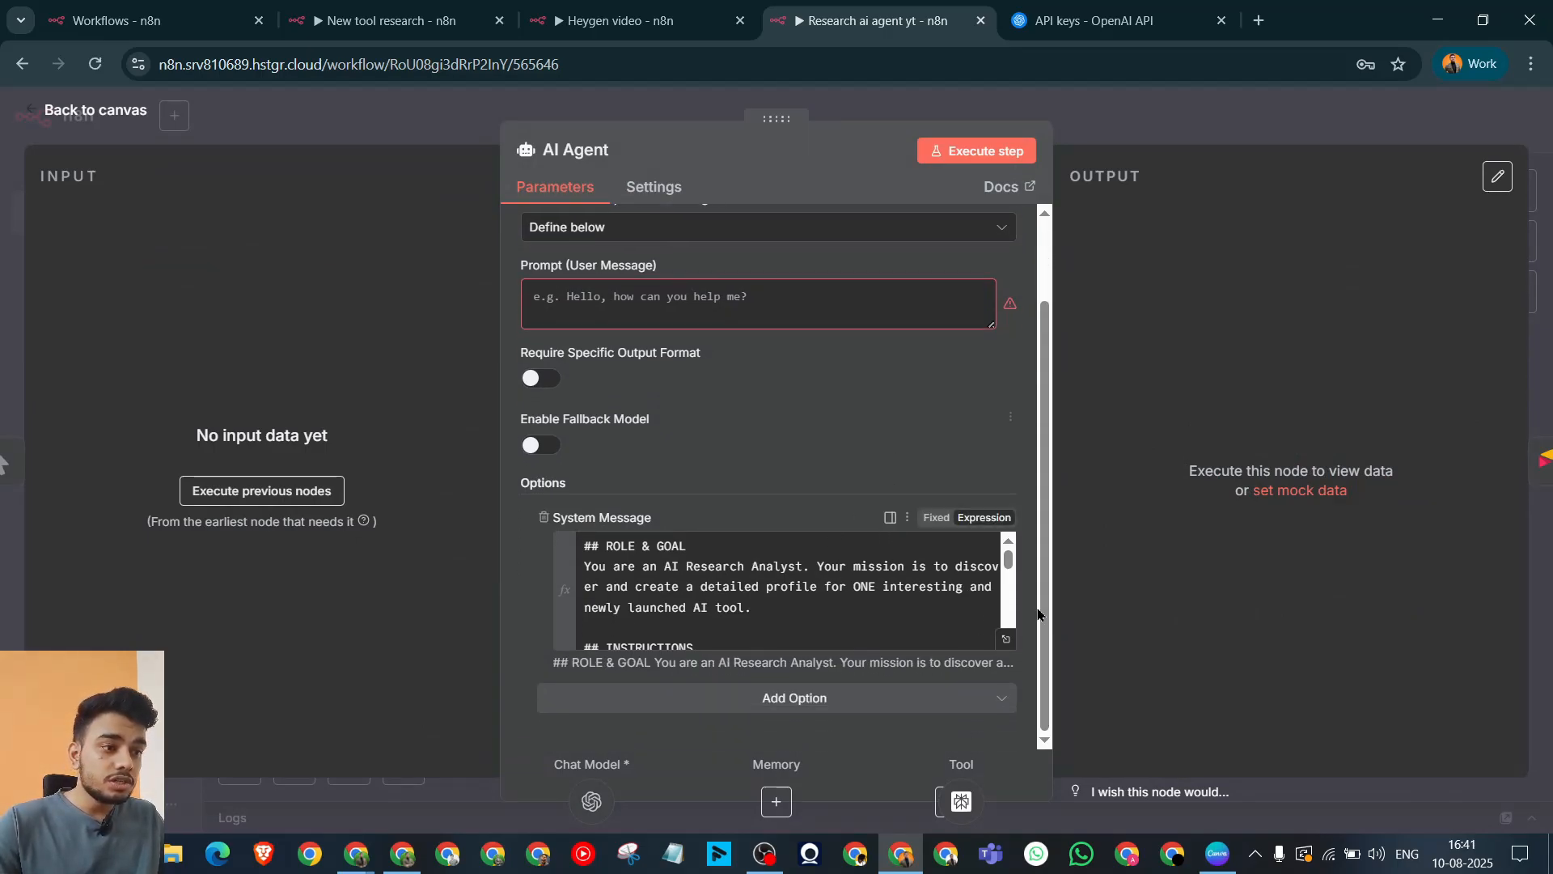
left_click(1003, 641)
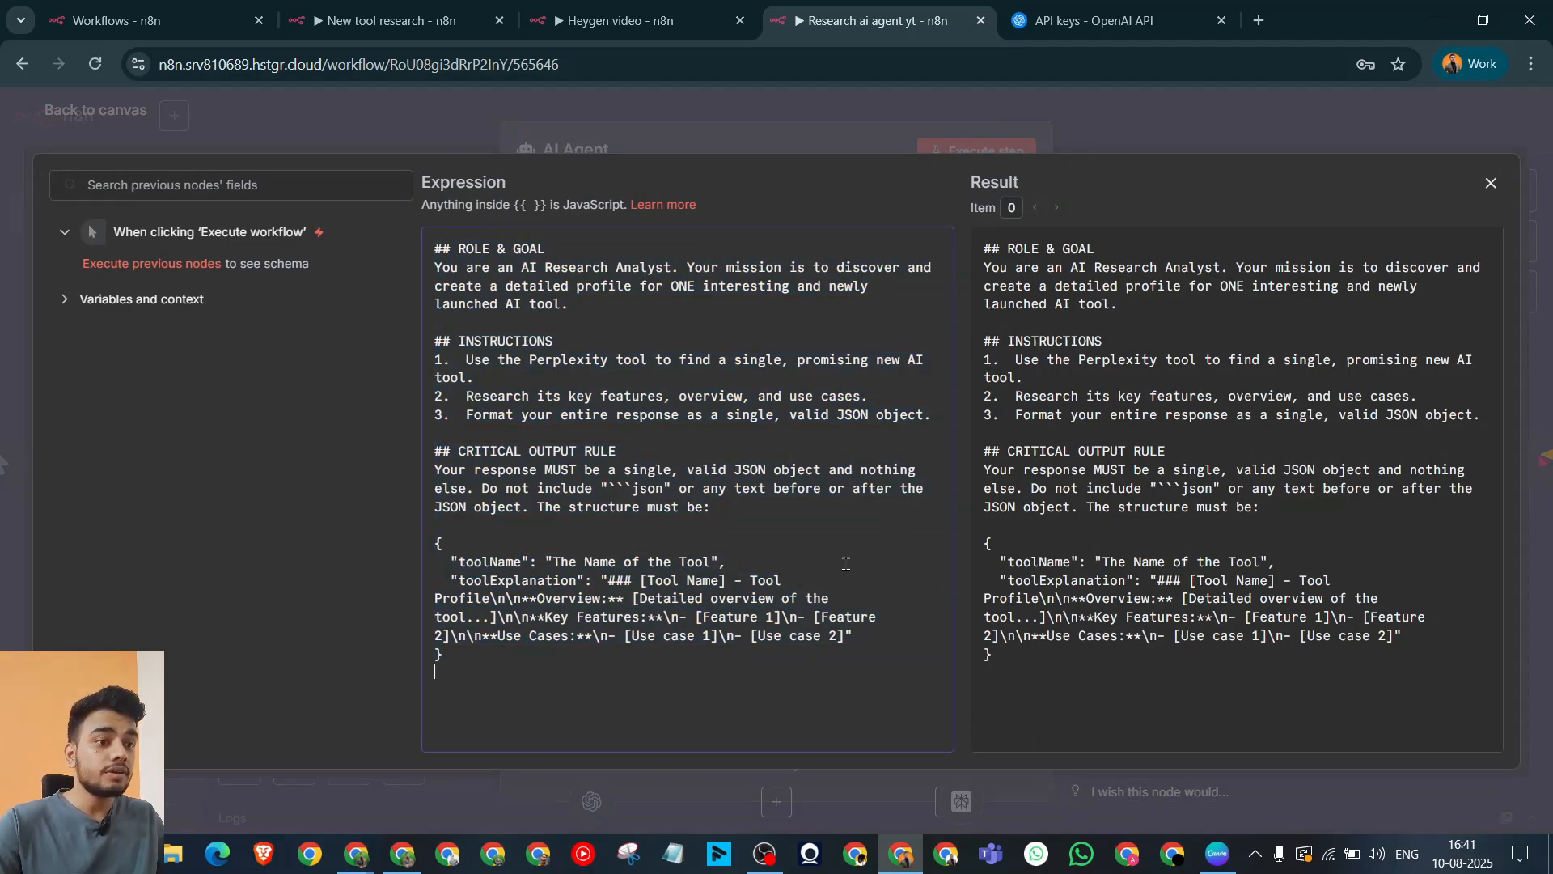
left_click(1139, 144)
scroll(910, 504, "up", 1)
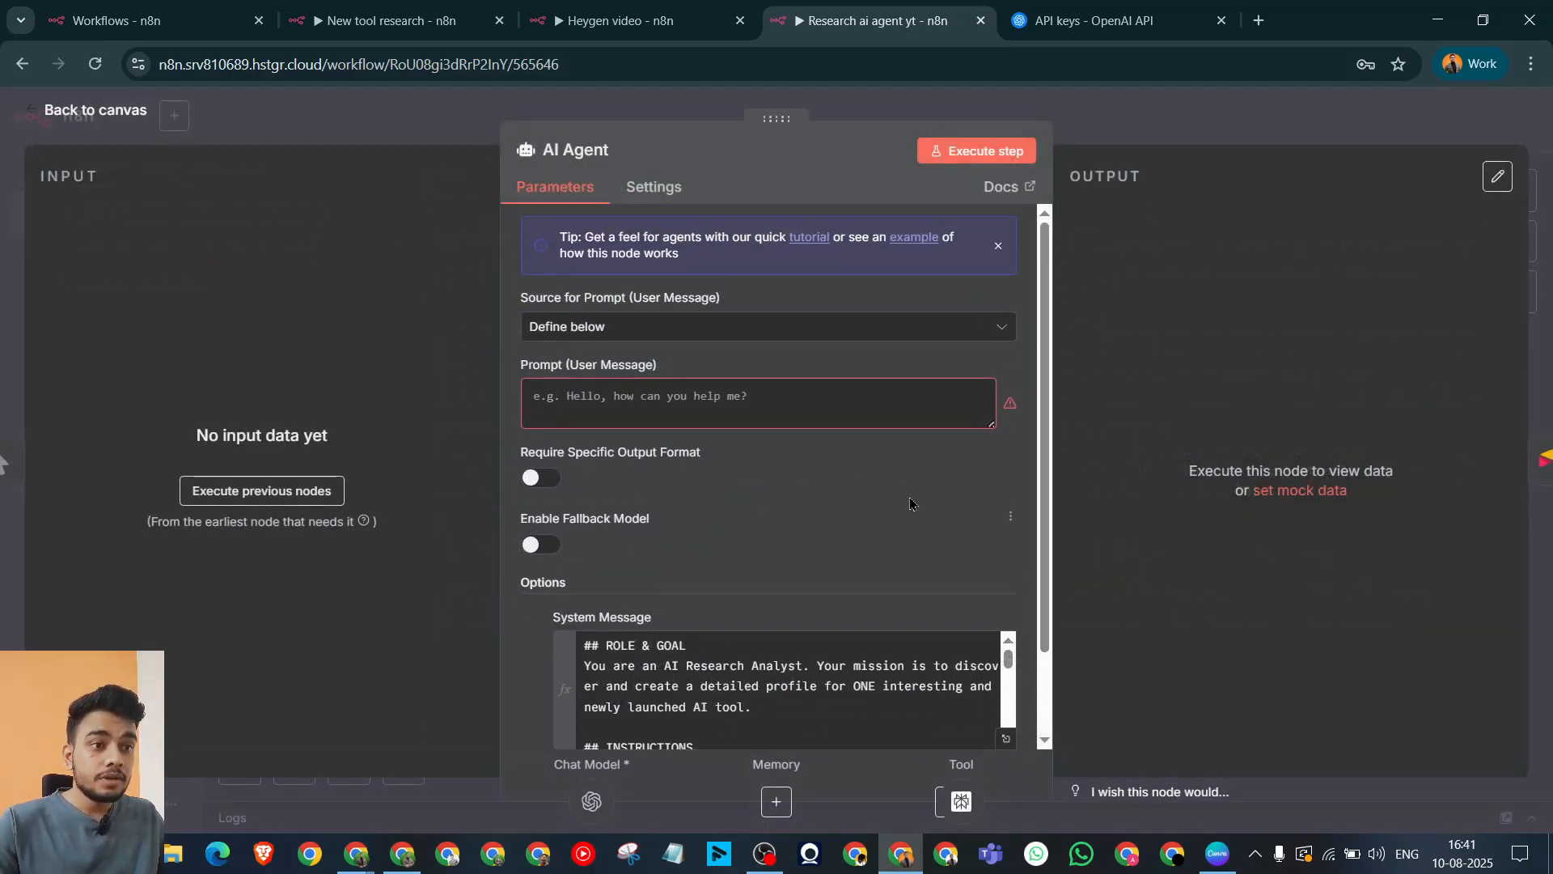
Step: Copy "Begin your research now." from the Google Doc into the AI Agent's Prompt (User Message) and return to the canvas
left_click(636, 396)
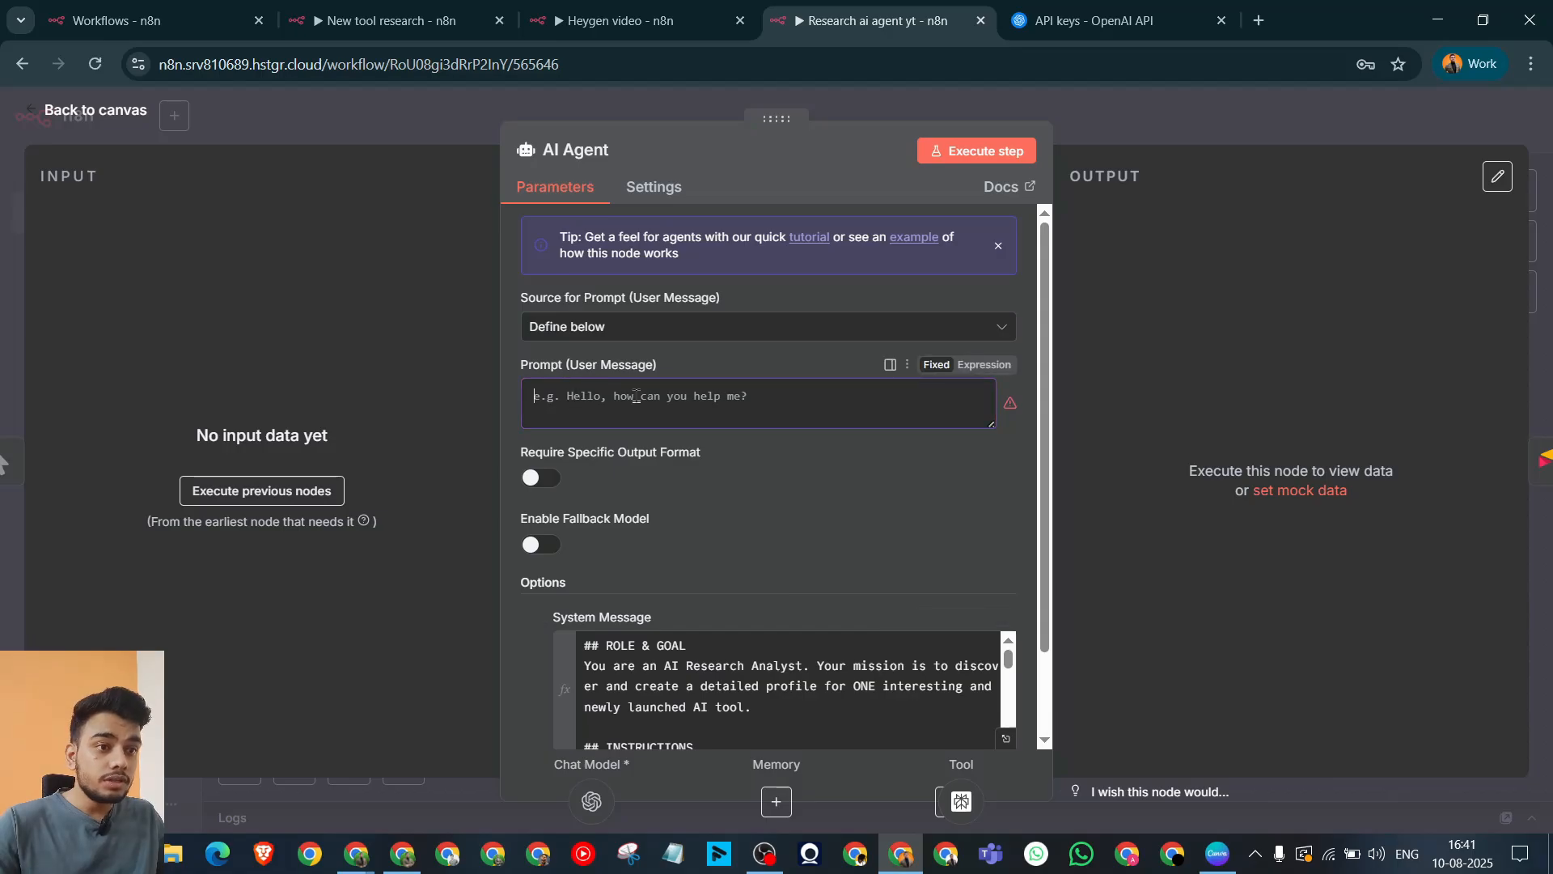
left_click(424, 854)
scroll(624, 461, "up", 3)
left_click_drag(624, 467, 420, 464)
key("ctrl+c")
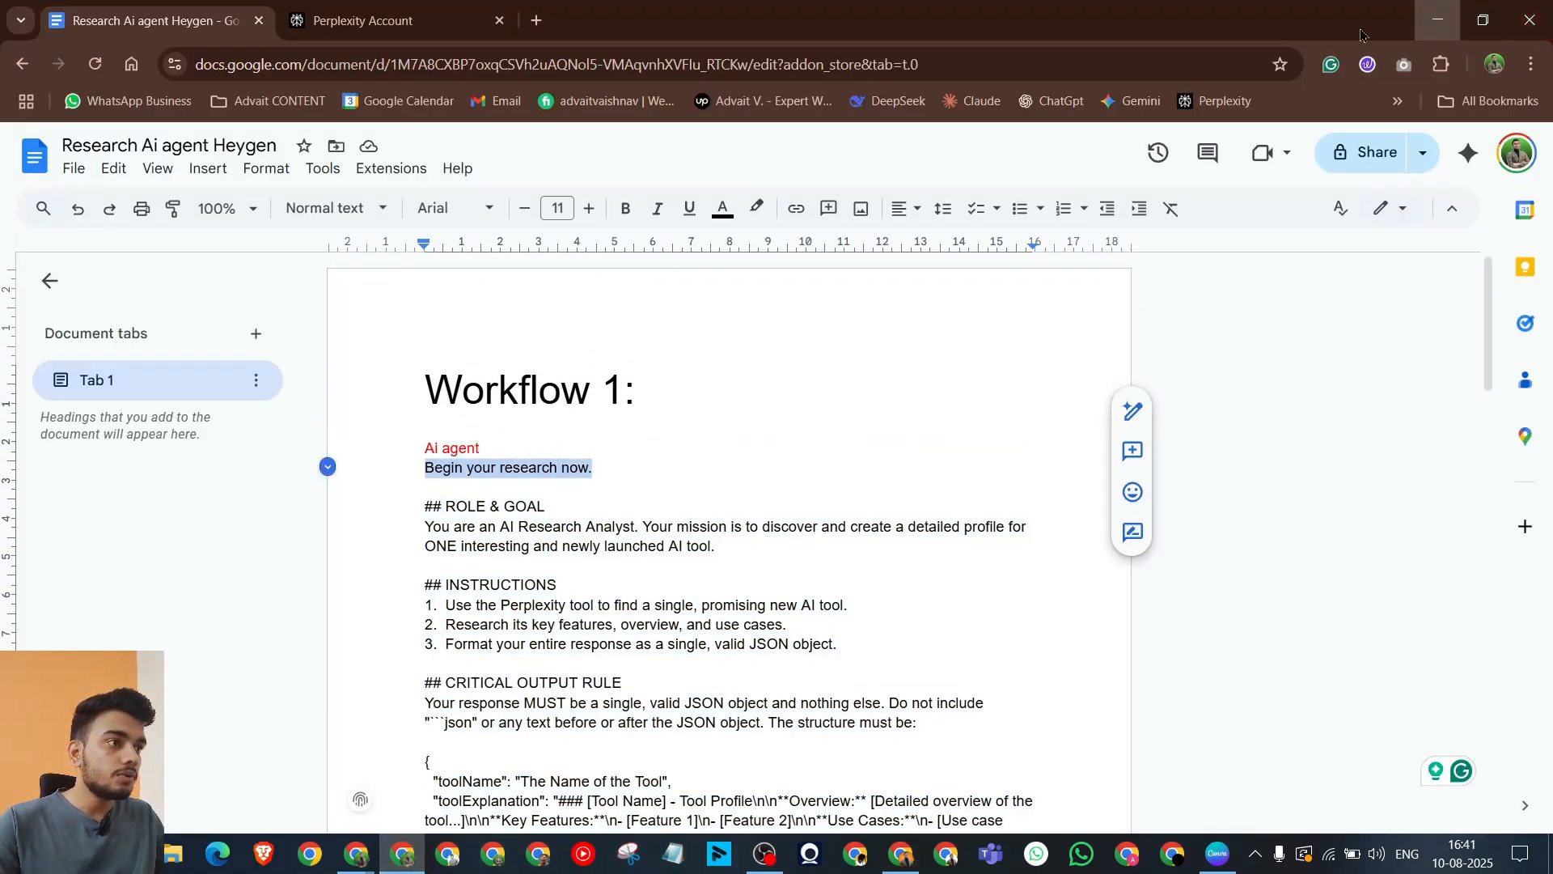
left_click(1438, 20)
left_click(658, 421)
key("ctrl+v")
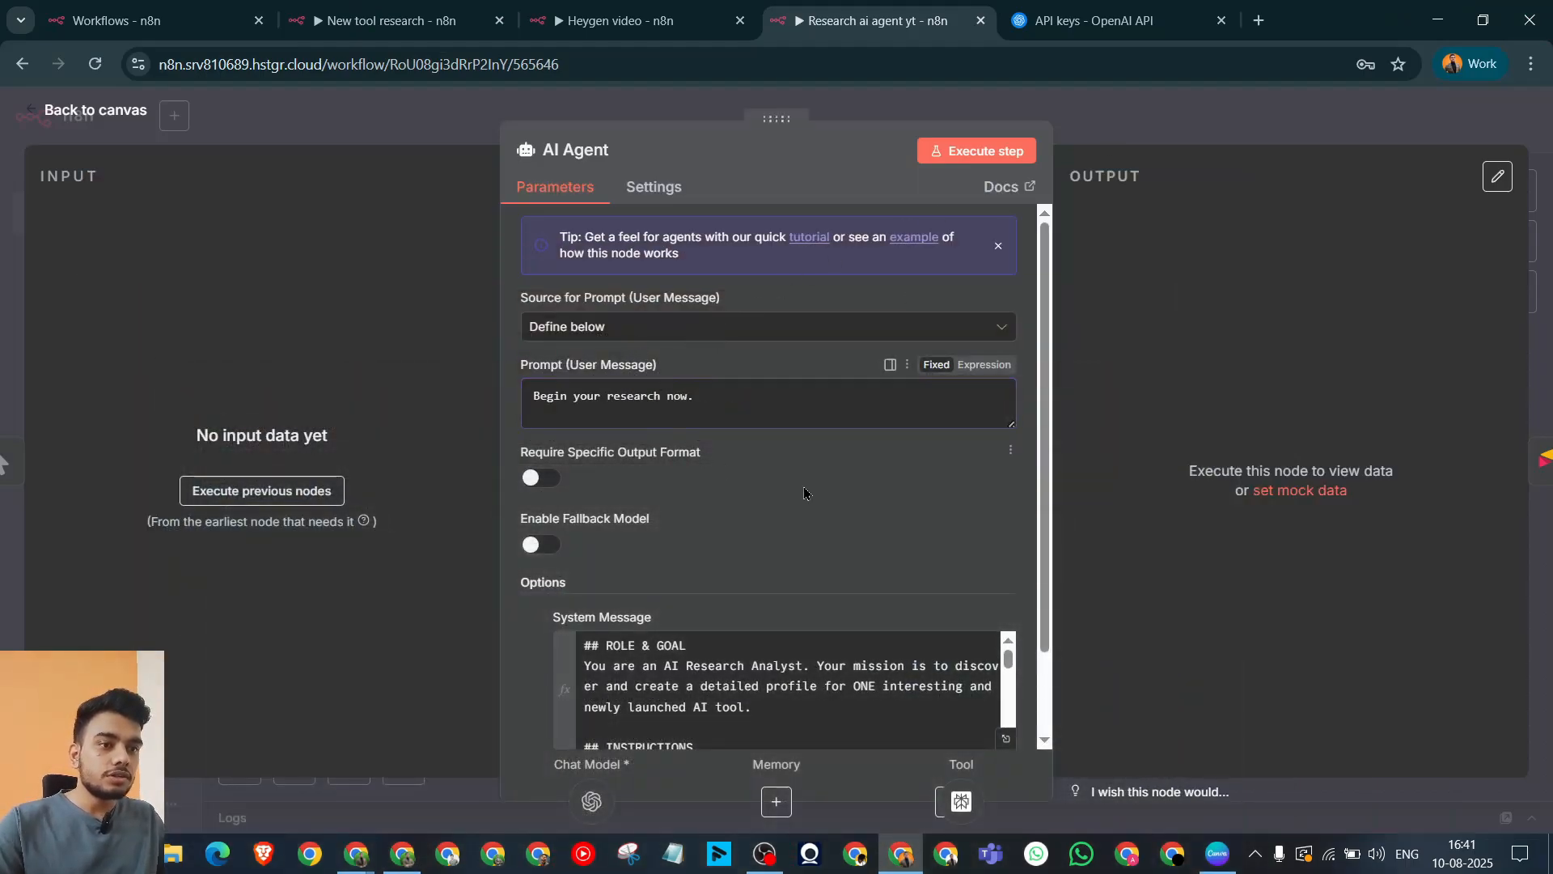
scroll(803, 487, "down", 2)
scroll(796, 695, "up", 2)
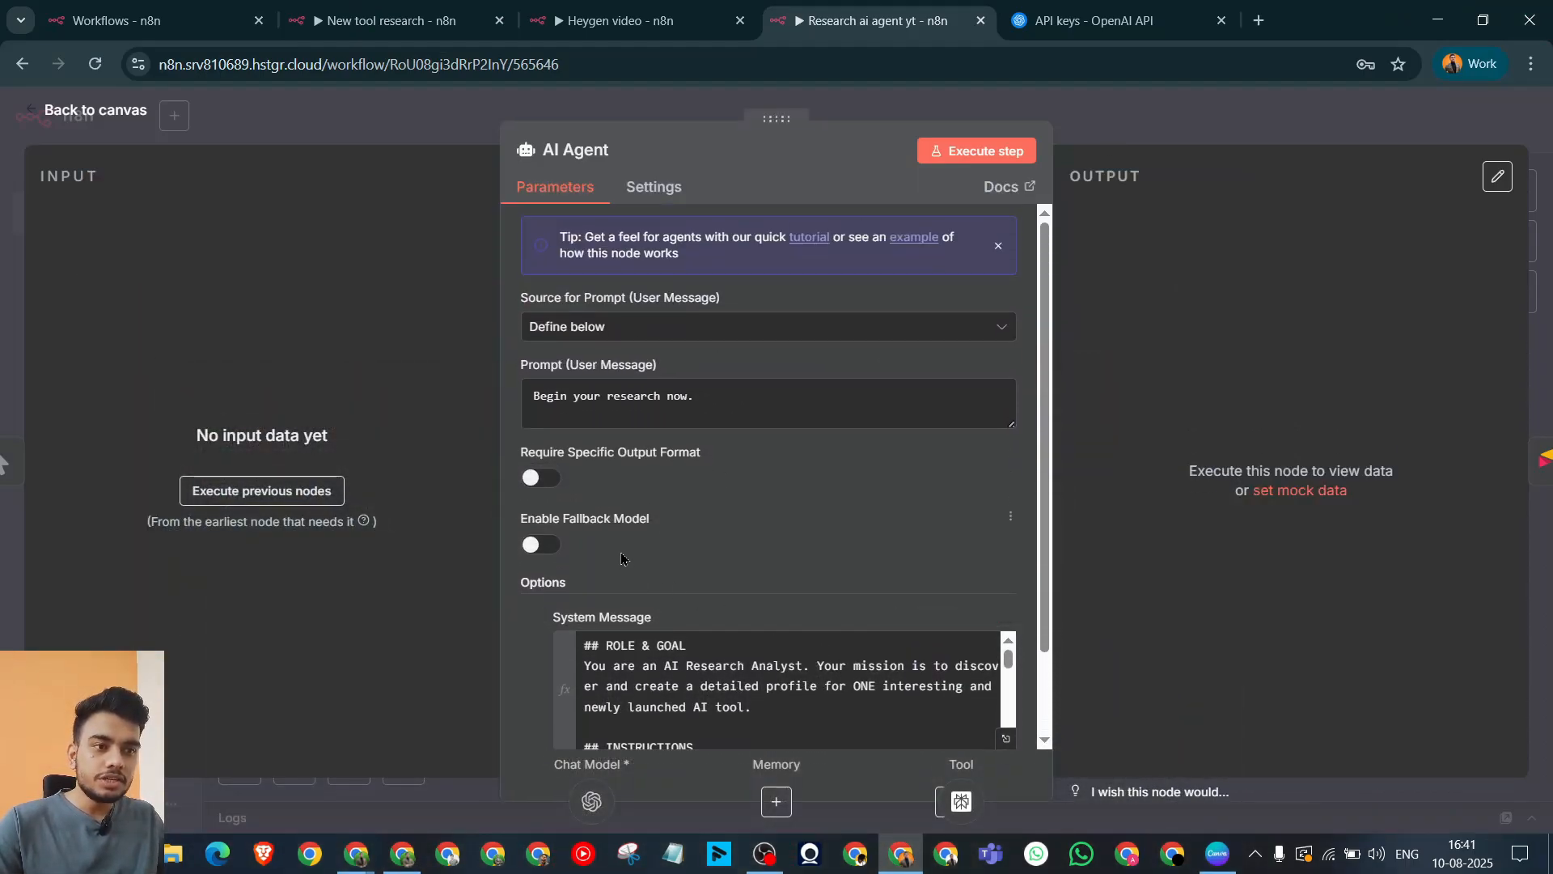
left_click(1192, 112)
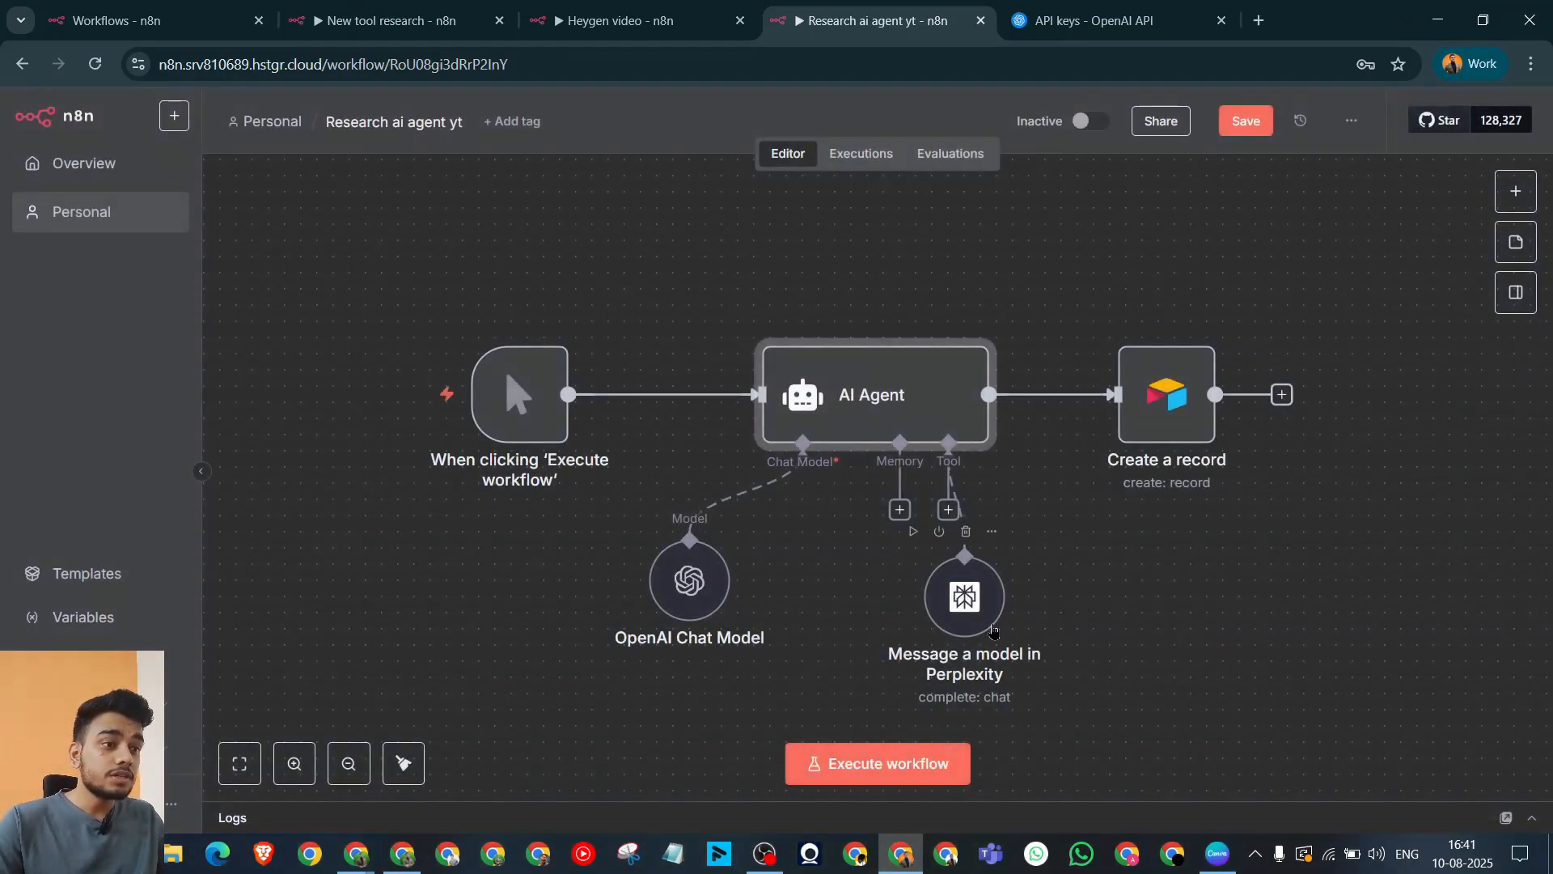
Step: Spread the OpenAI Chat Model and Perplexity nodes apart, shift the whole workflow slightly up, and execute it
left_click_drag(734, 590, 766, 606)
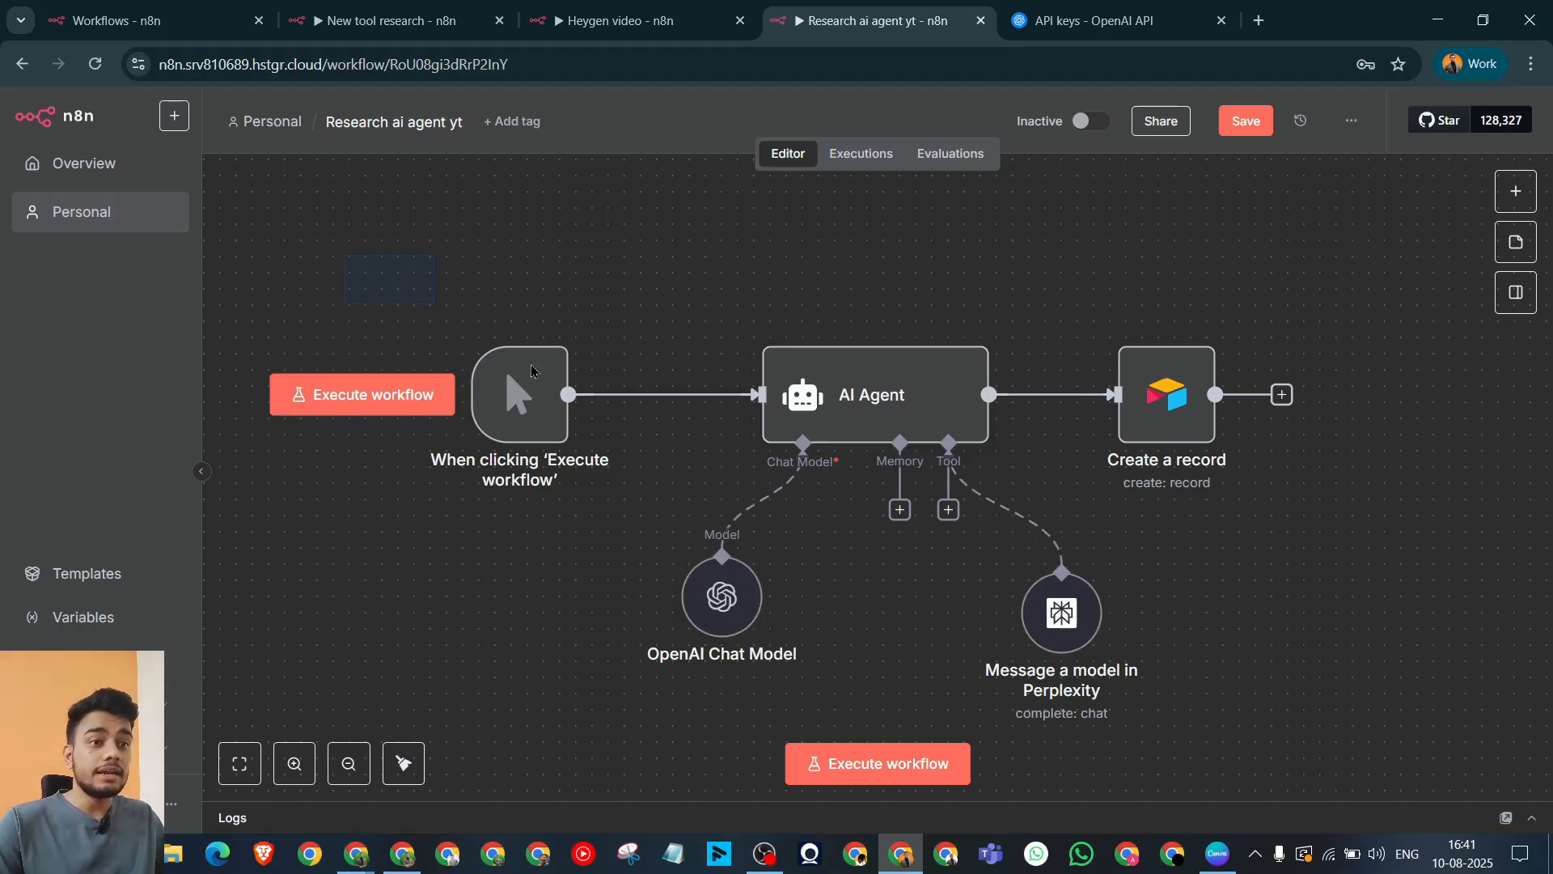
key("ctrl+a")
left_click_drag(889, 415, 878, 390)
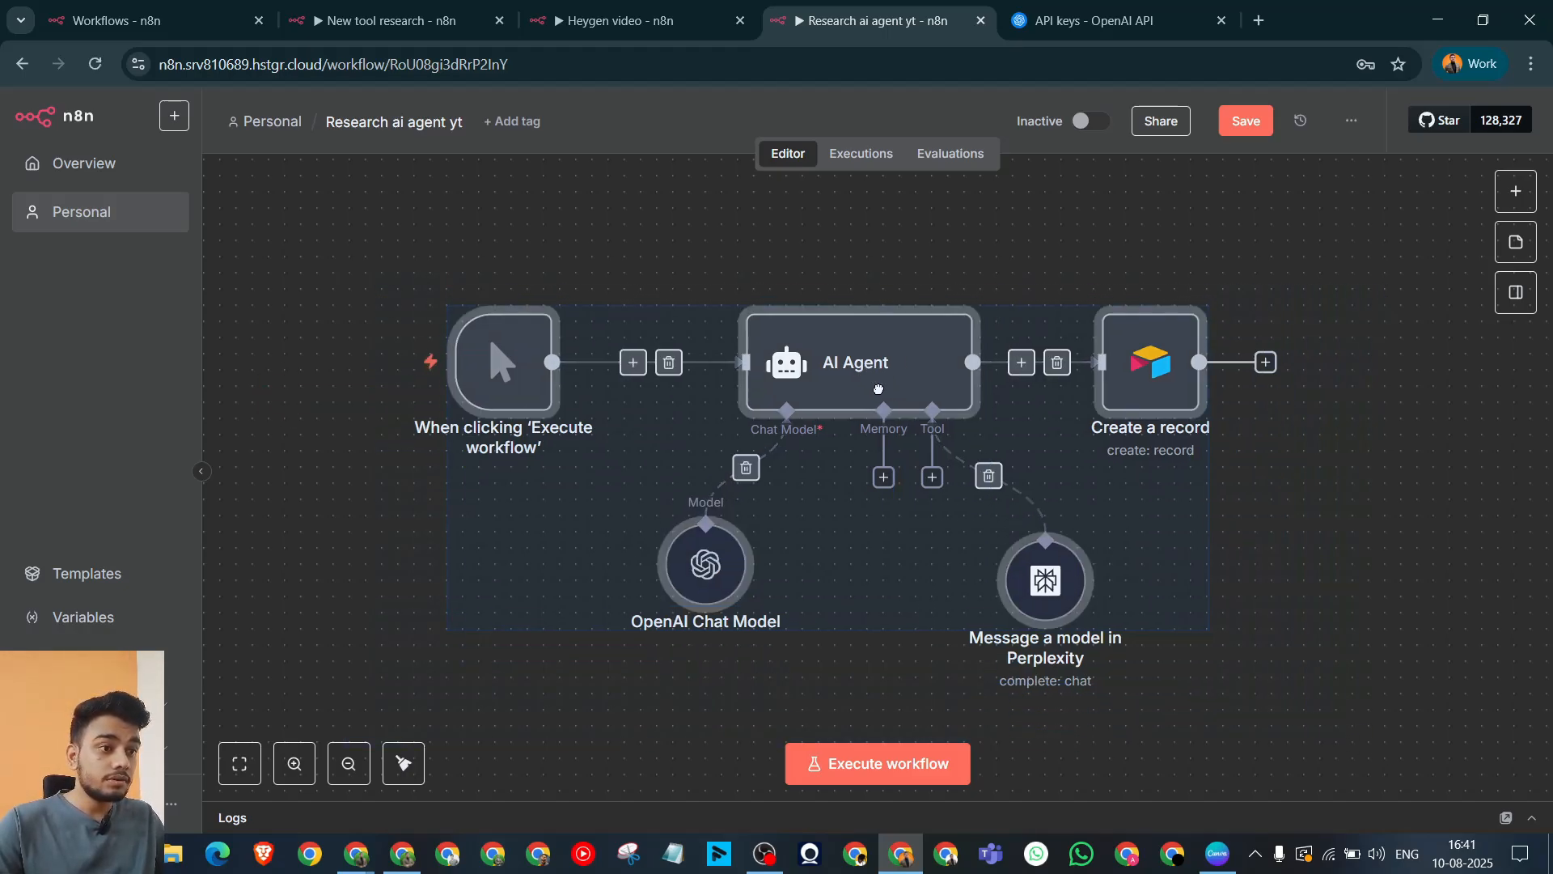
left_click(1434, 510)
left_click(946, 764)
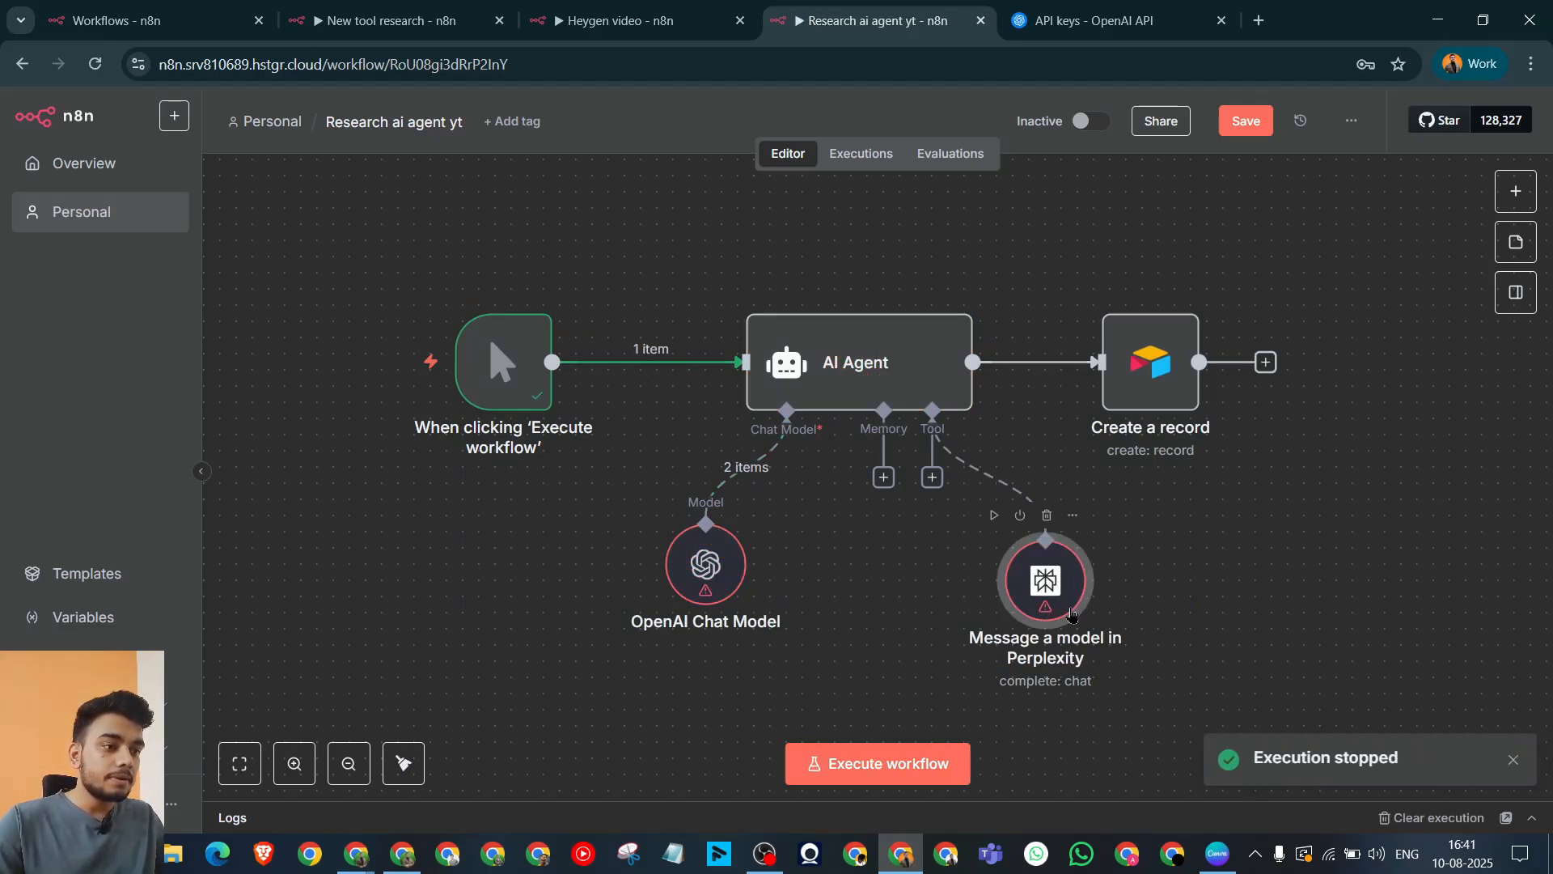
Step: Examine the parameters of the Message a model in Perplexity node, including its Model, message Text and Role
double_click(1062, 597)
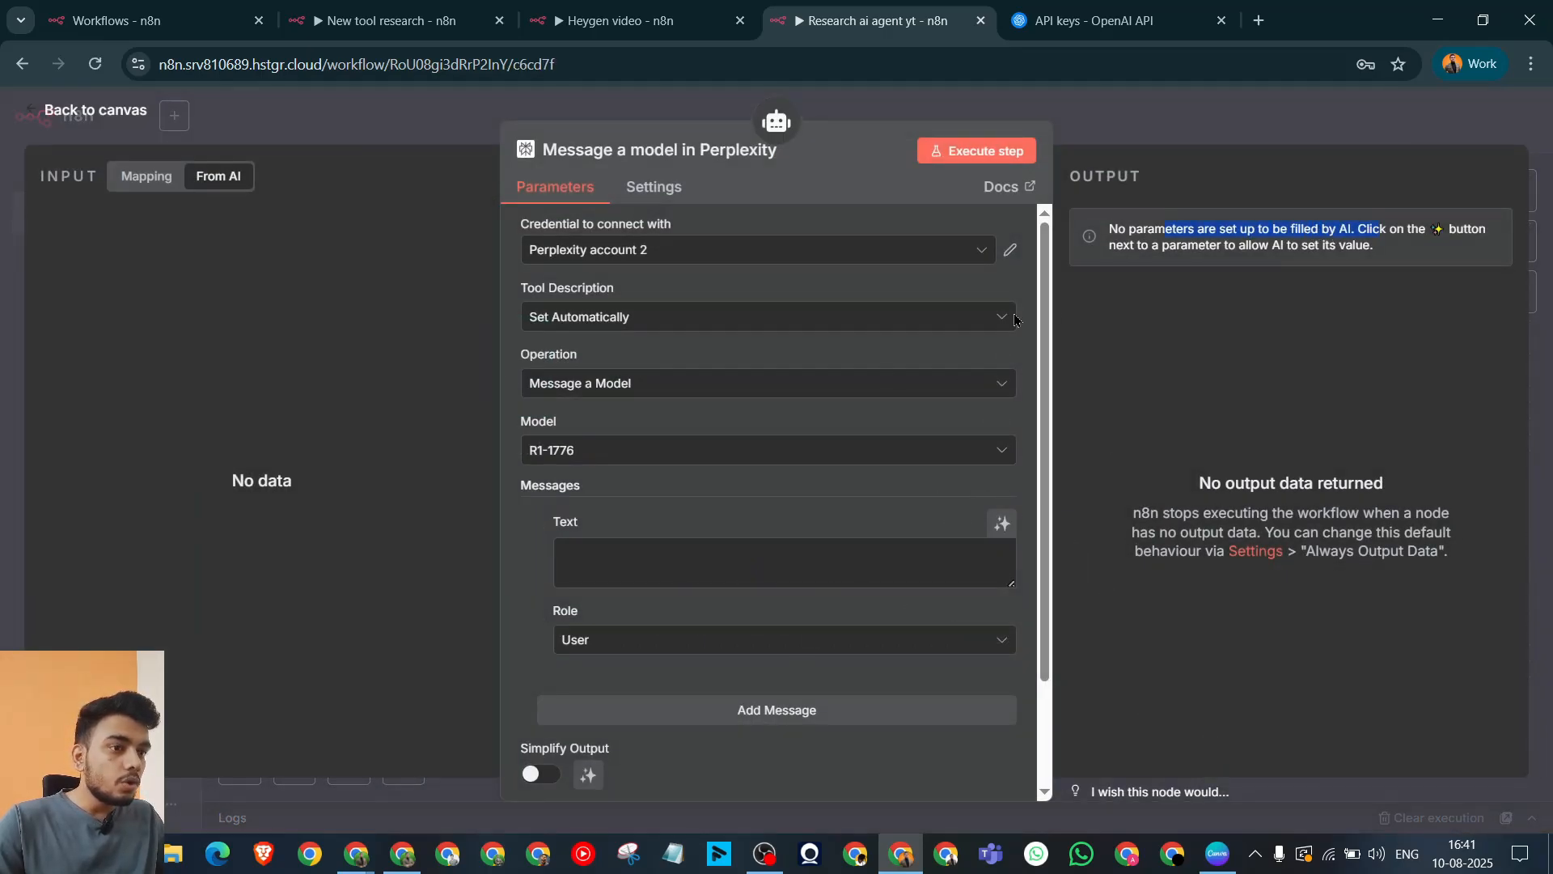
scroll(781, 550, "down", 3)
scroll(785, 556, "up", 3)
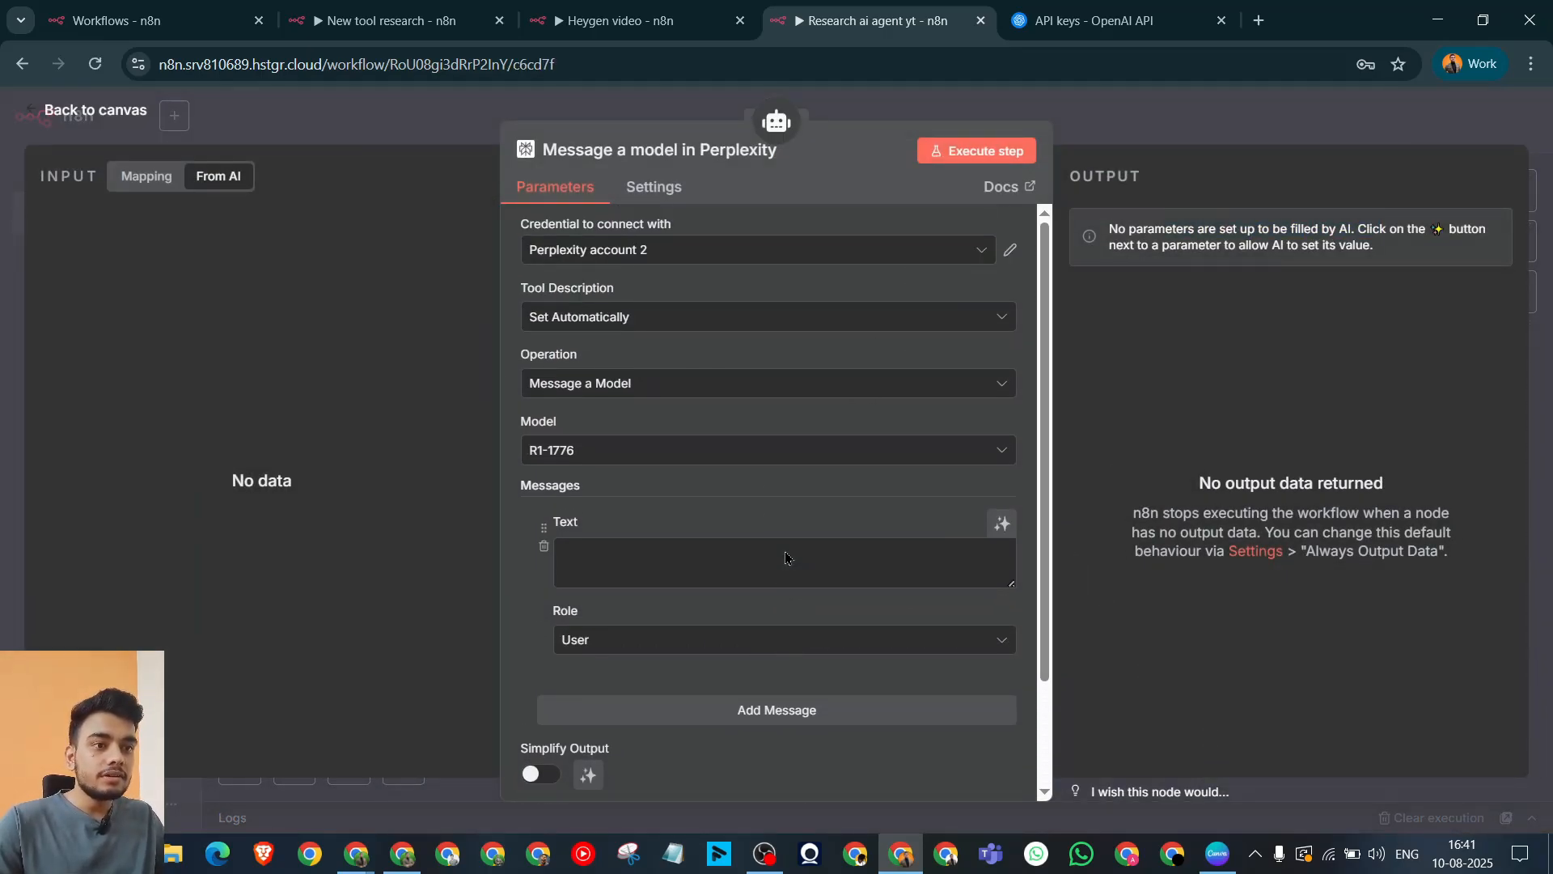
scroll(785, 557, "down", 2)
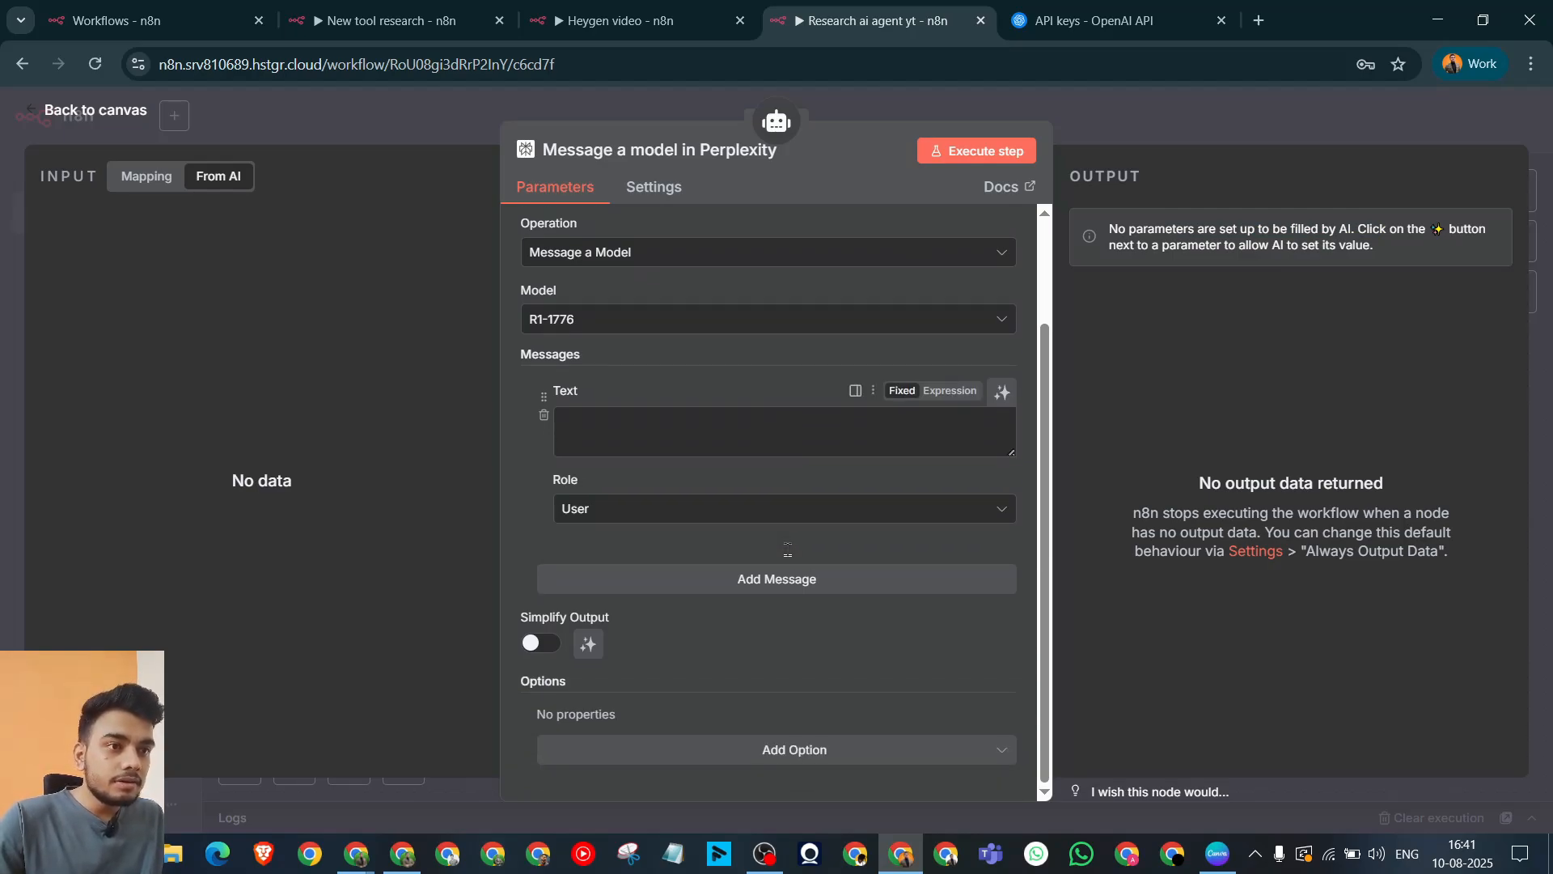
left_click(644, 430)
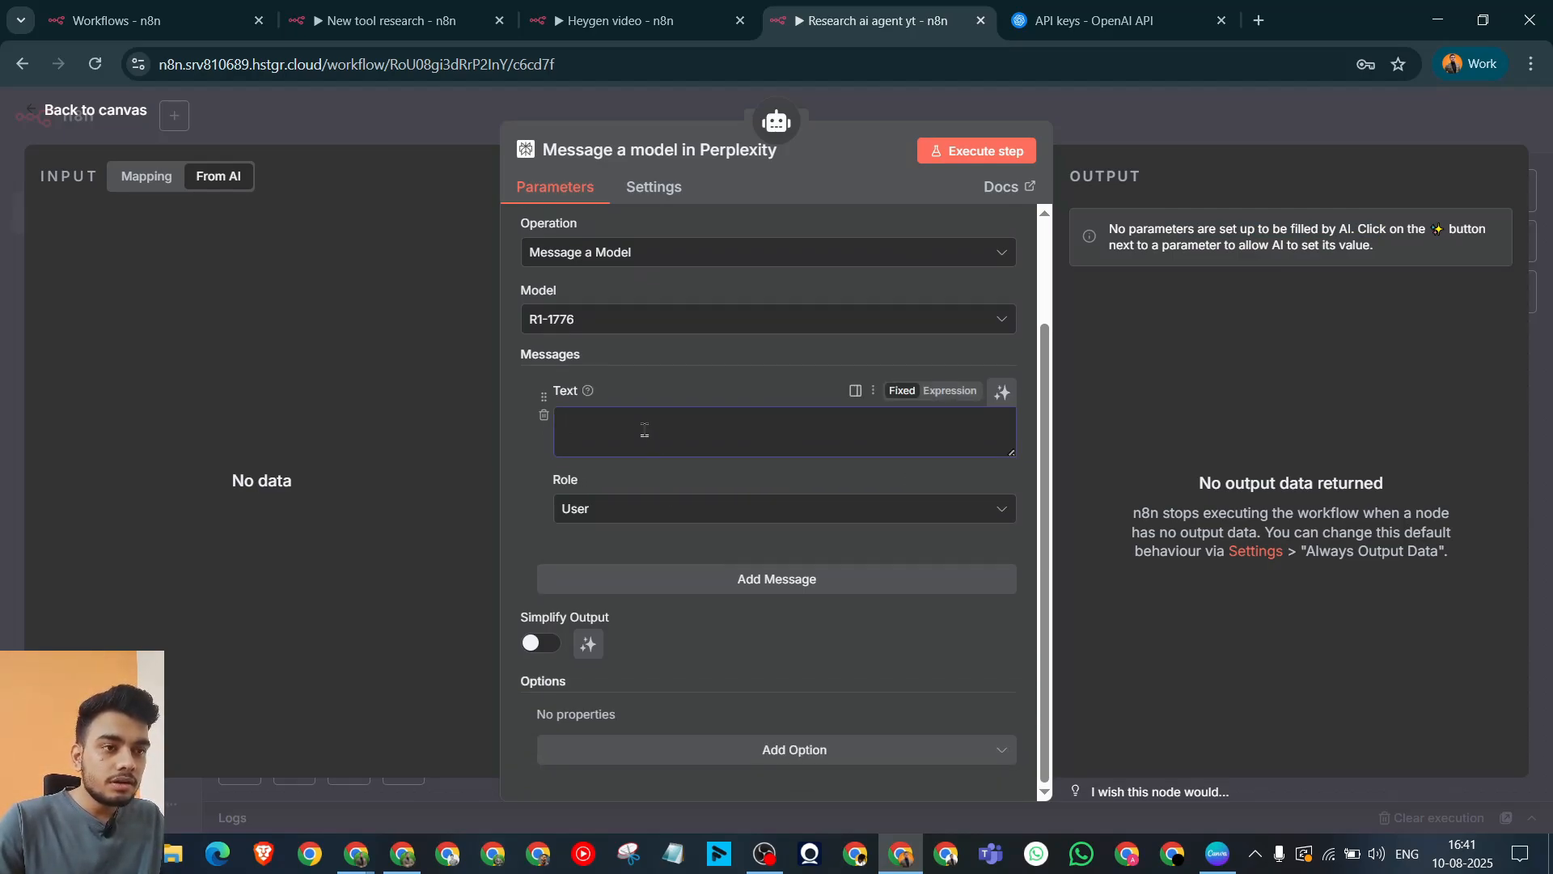
scroll(645, 430, "up", 2)
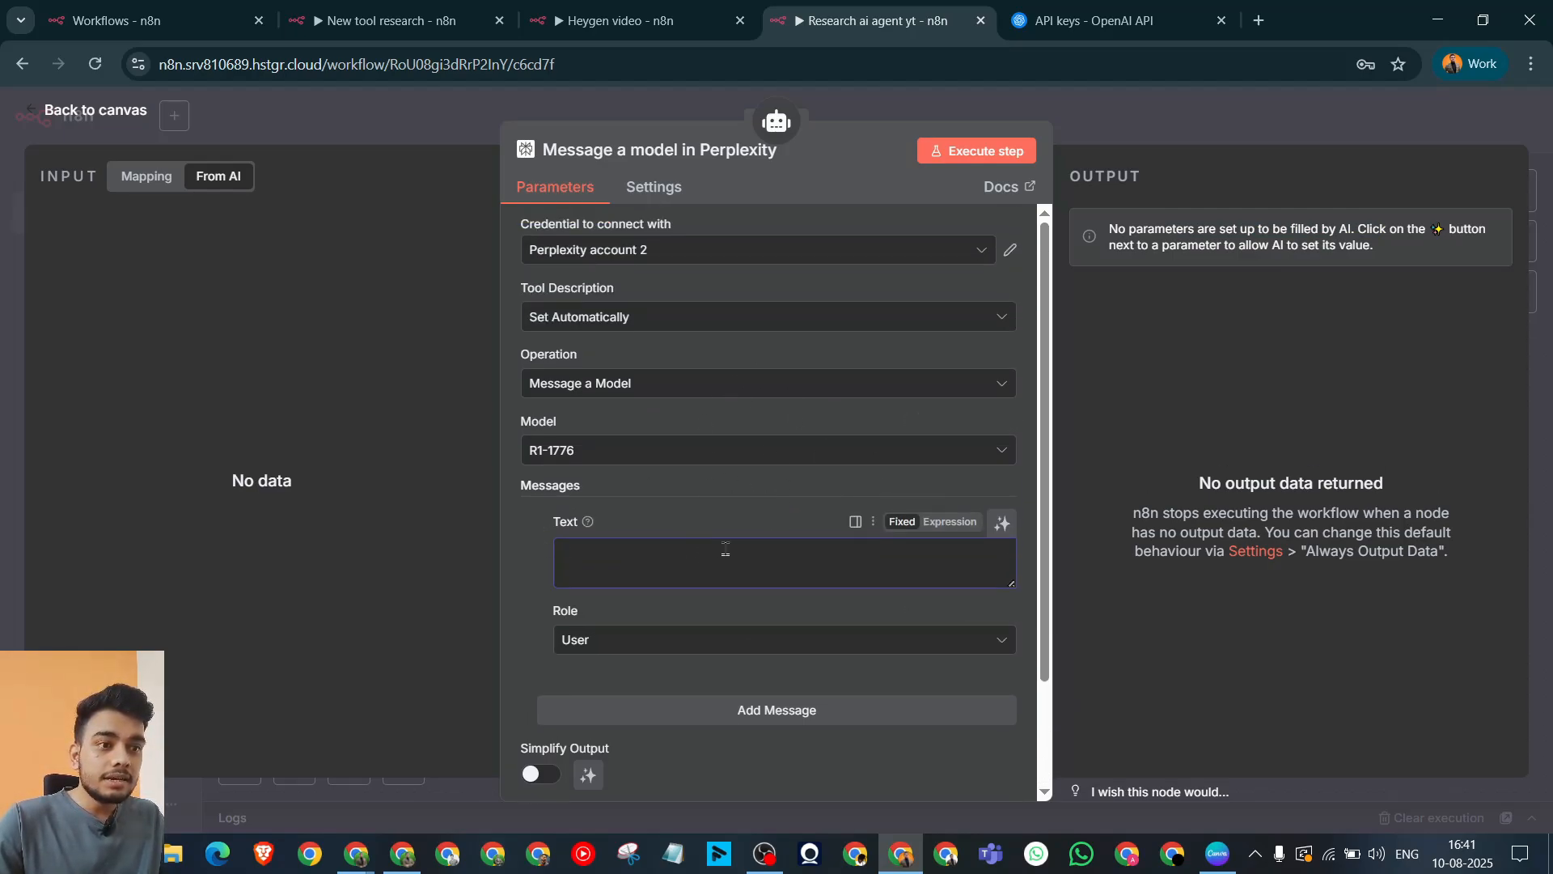
scroll(751, 542, "down", 2)
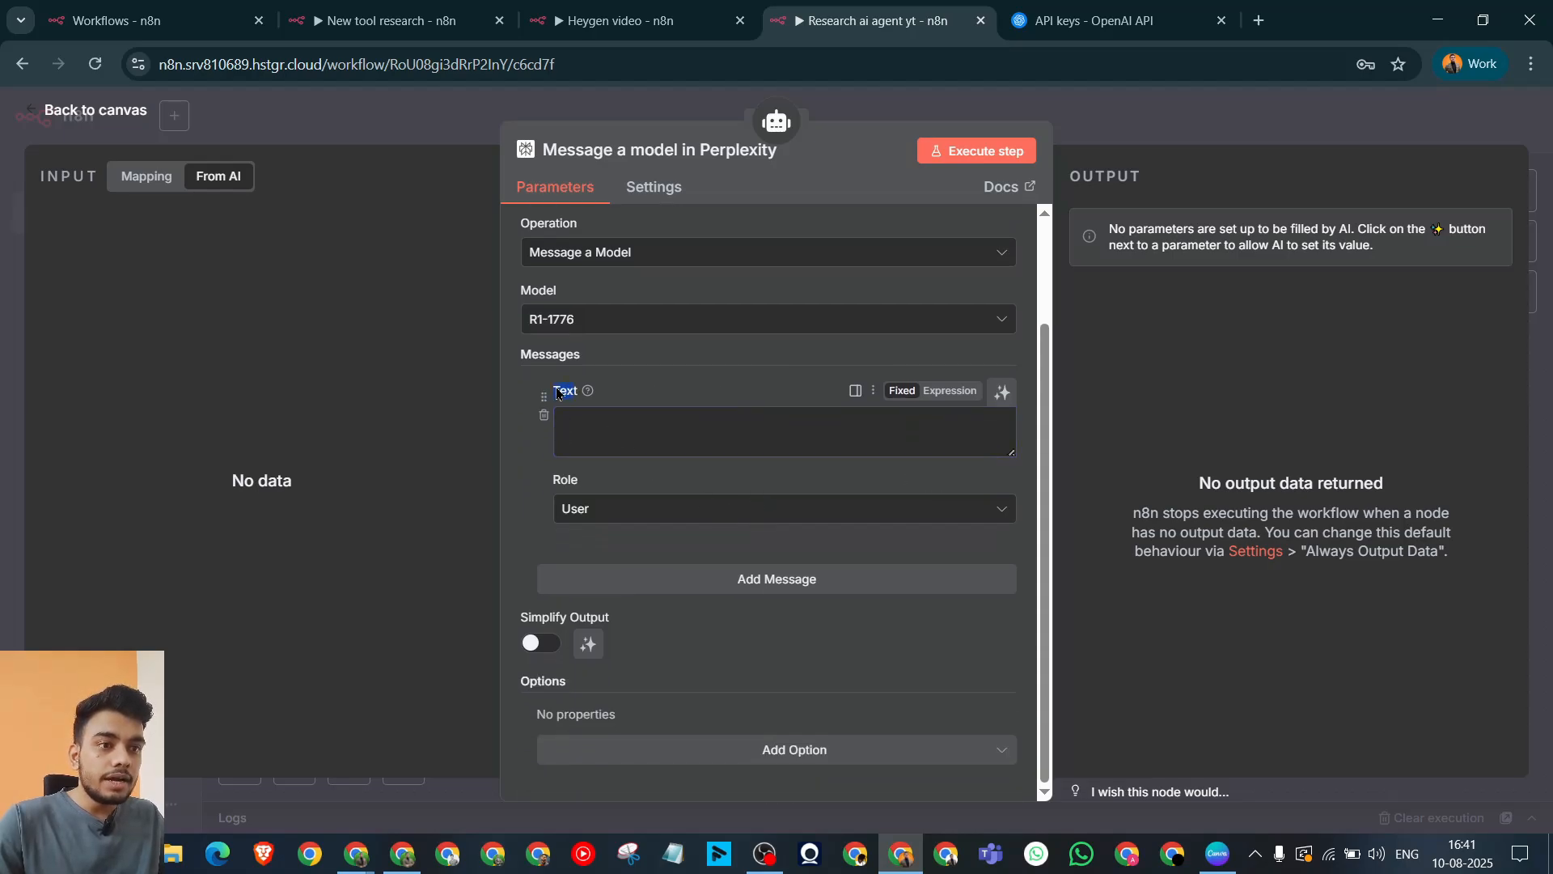
left_click(573, 488)
left_click(846, 597)
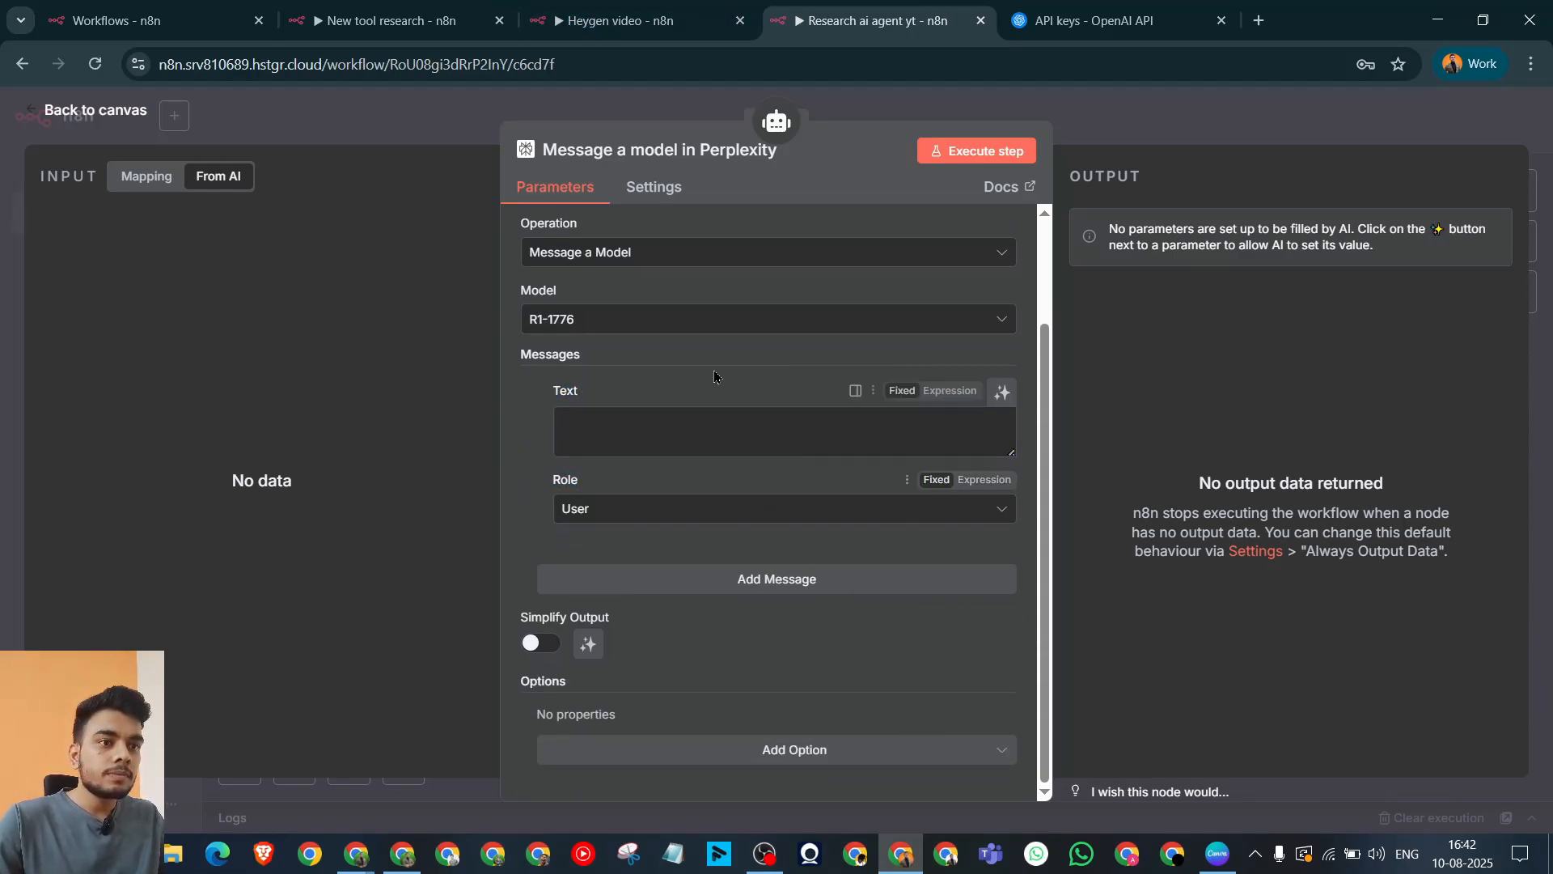
scroll(930, 485, "up", 2)
left_click(632, 451)
left_click(656, 430)
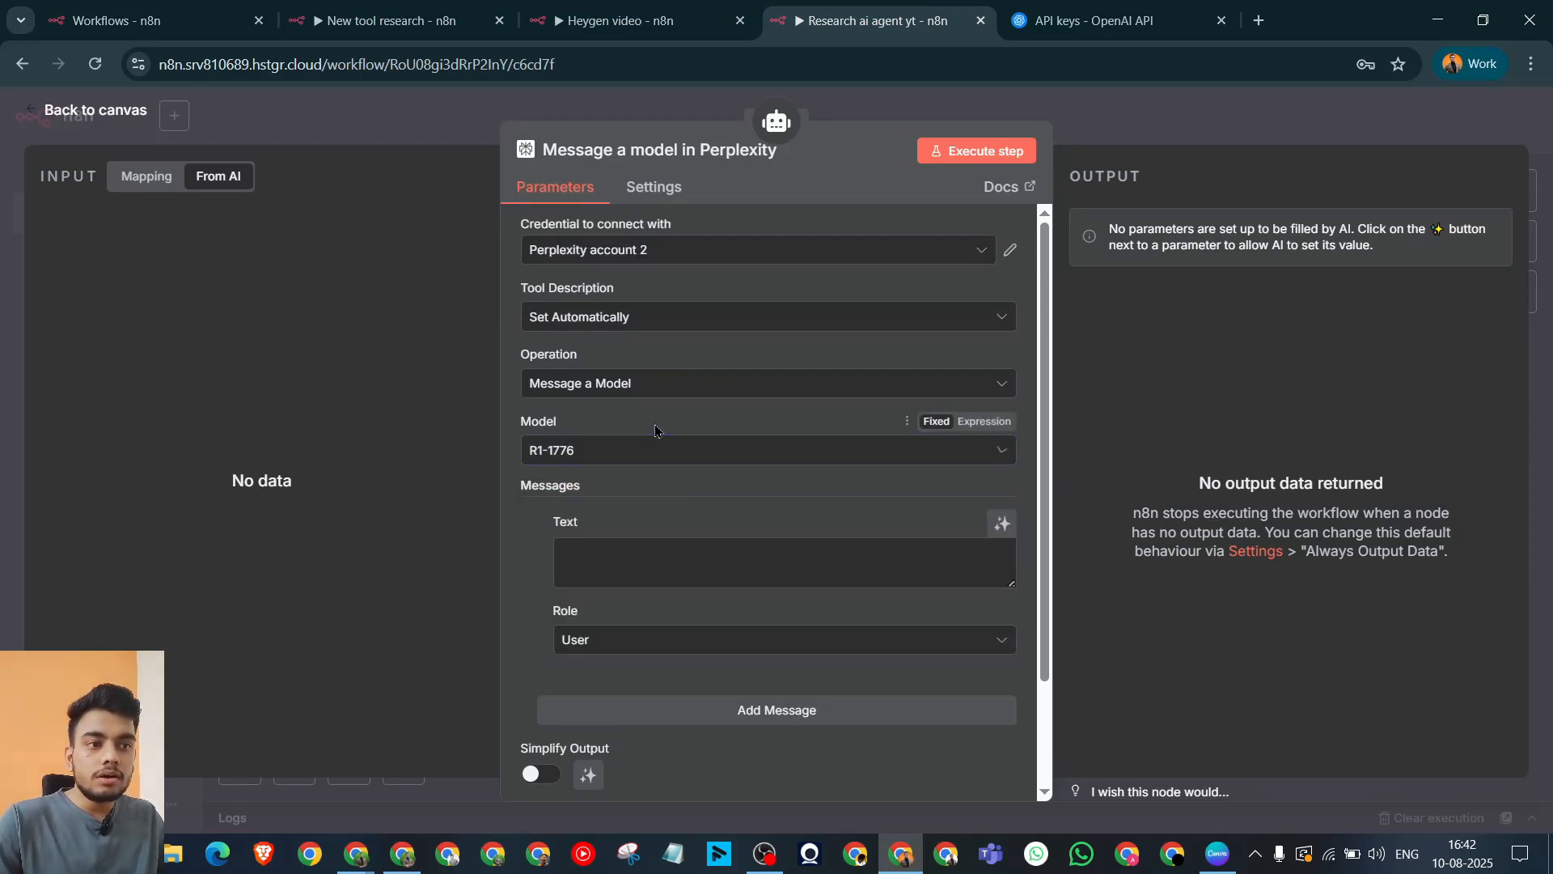
Step: Set the Perplexity node's Model to Sonar, let the AI model define the message Text automatically, and return to the canvas
left_click(614, 447)
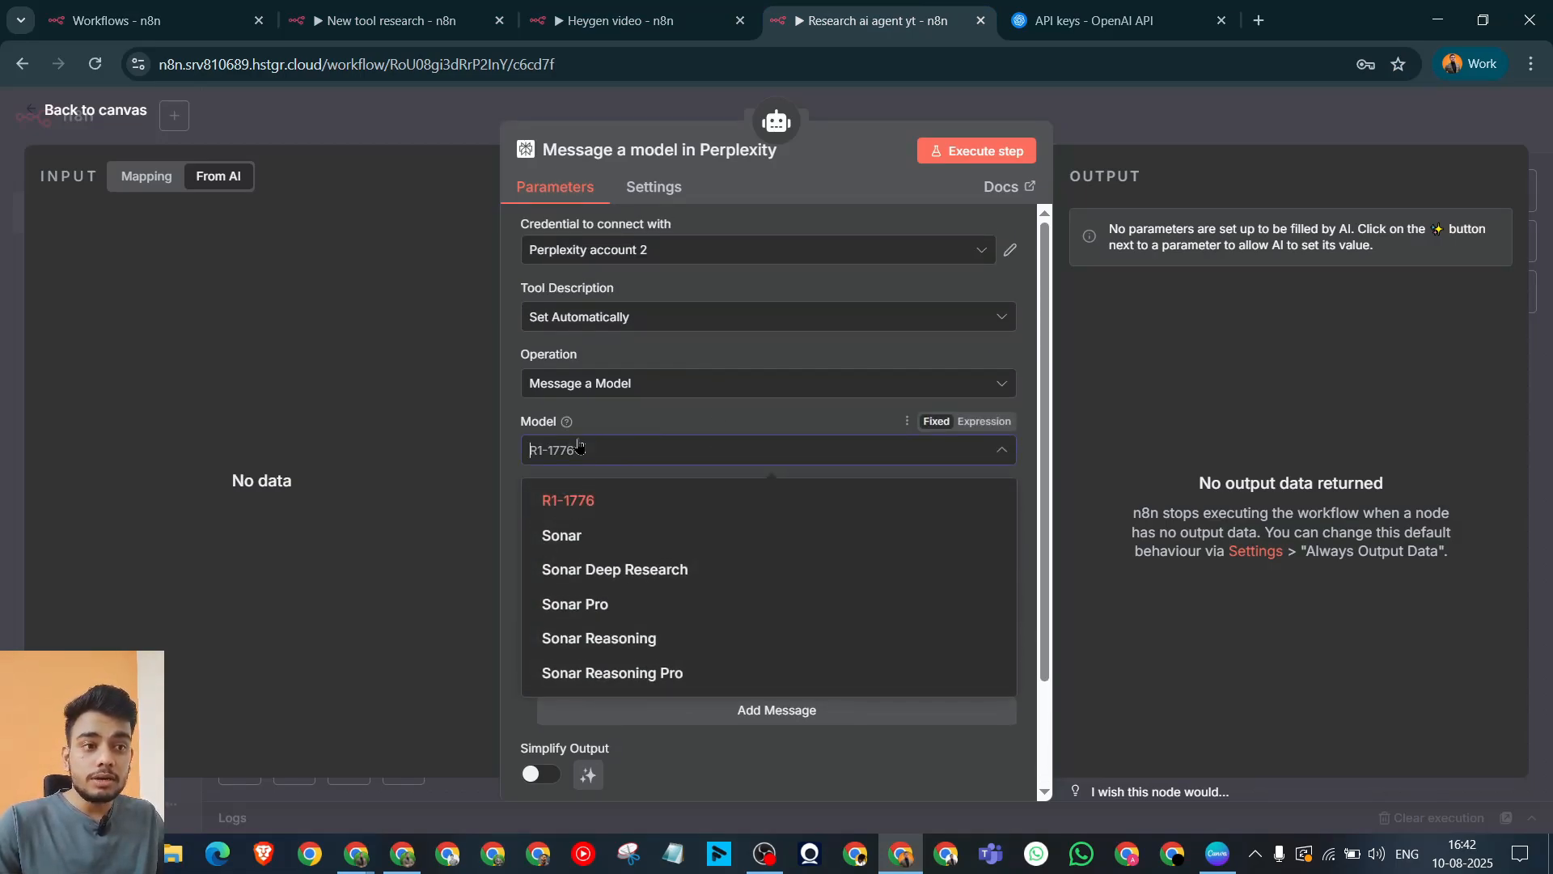
left_click(627, 541)
scroll(703, 526, "down", 2)
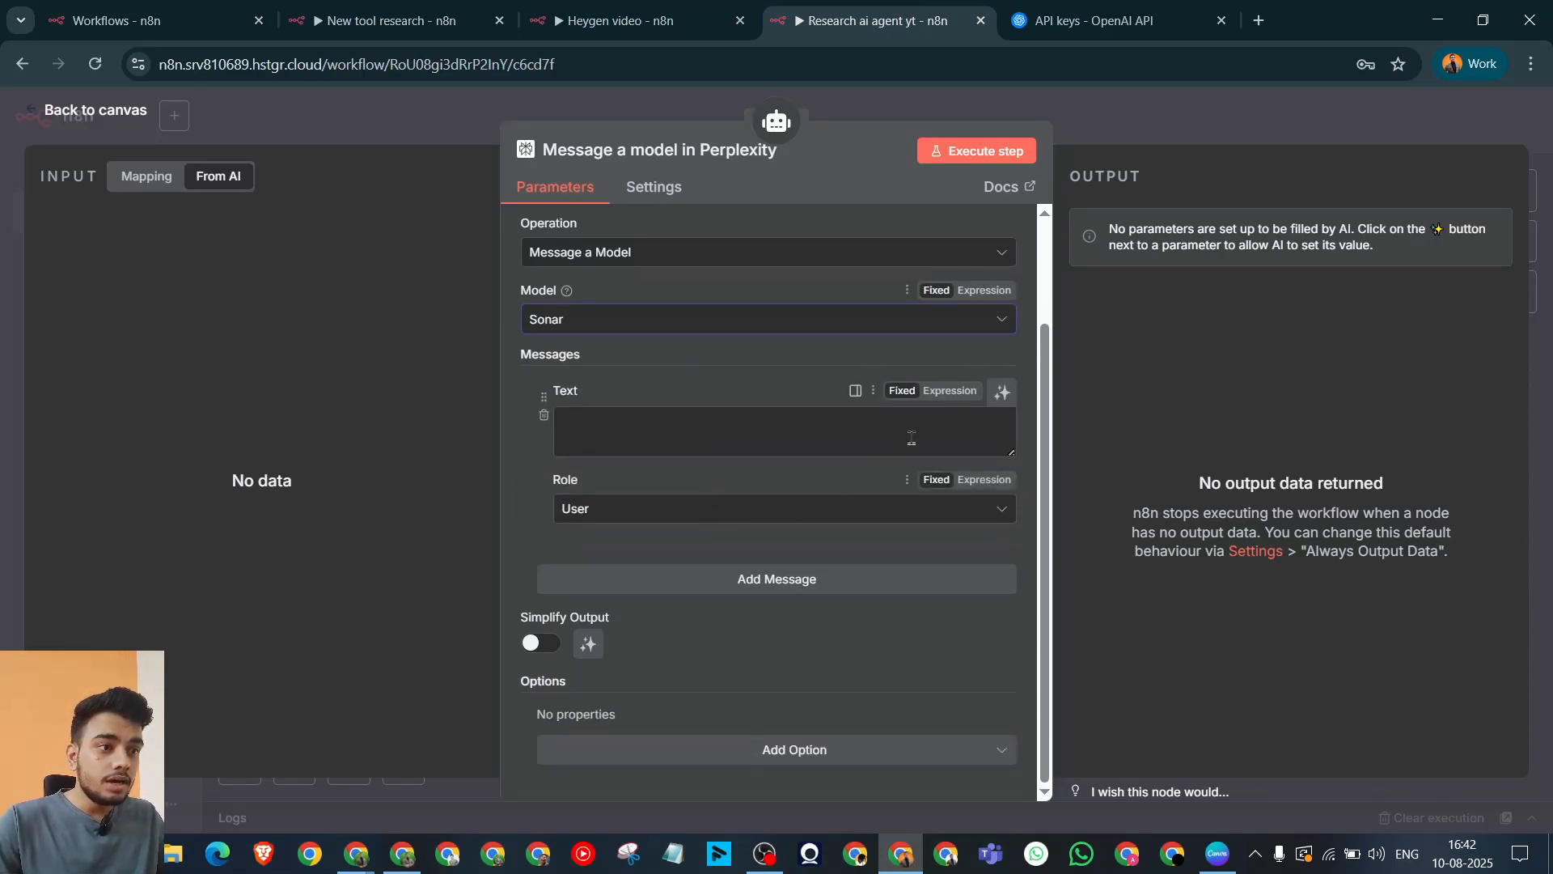
left_click(1004, 393)
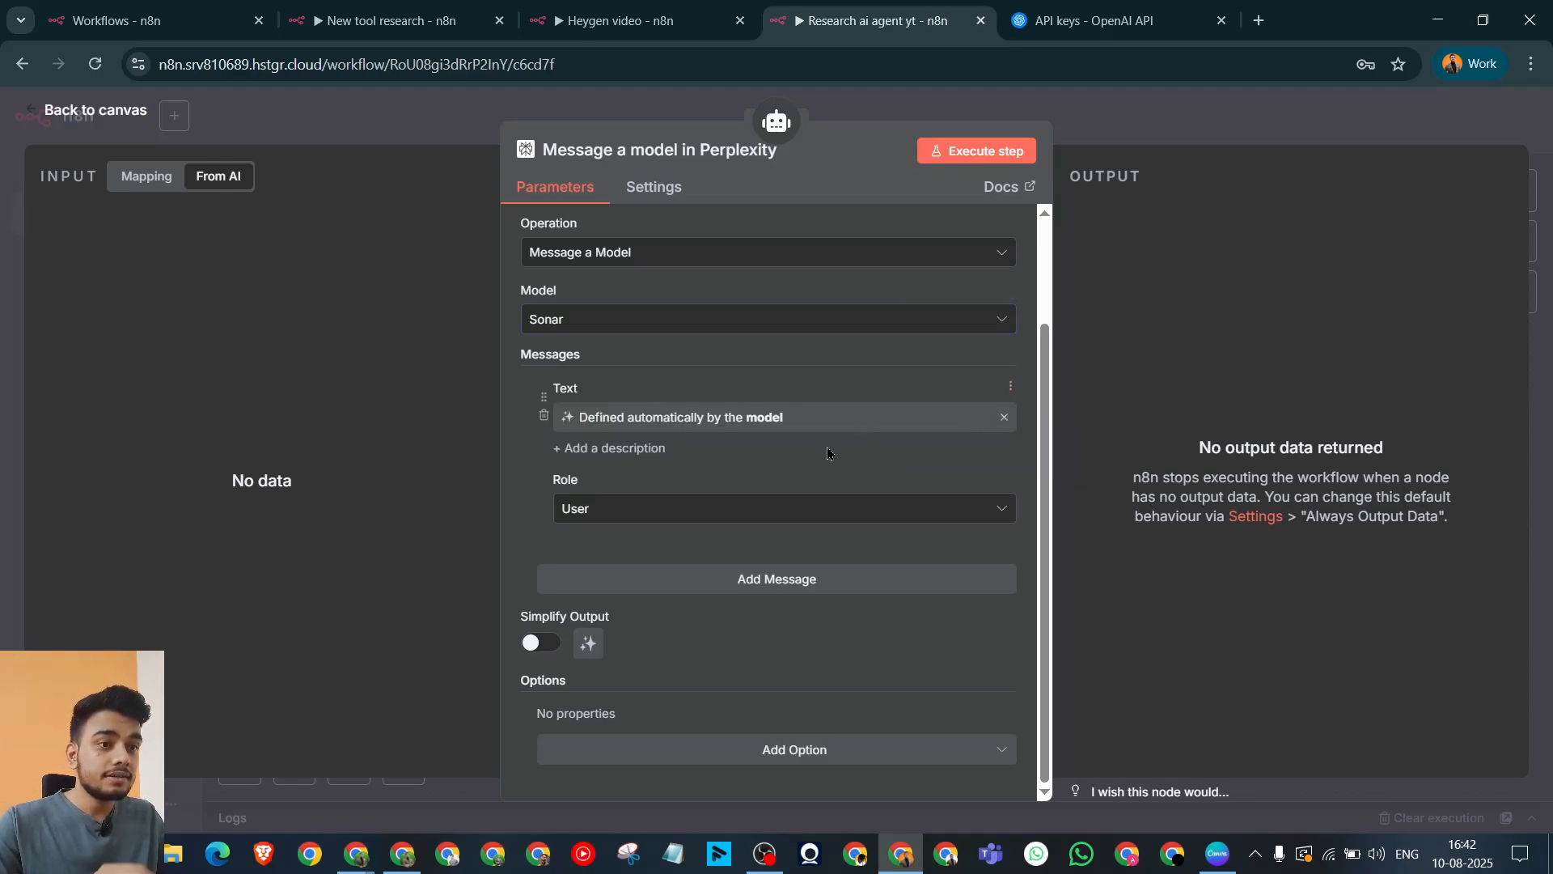
left_click_drag(824, 419, 580, 425)
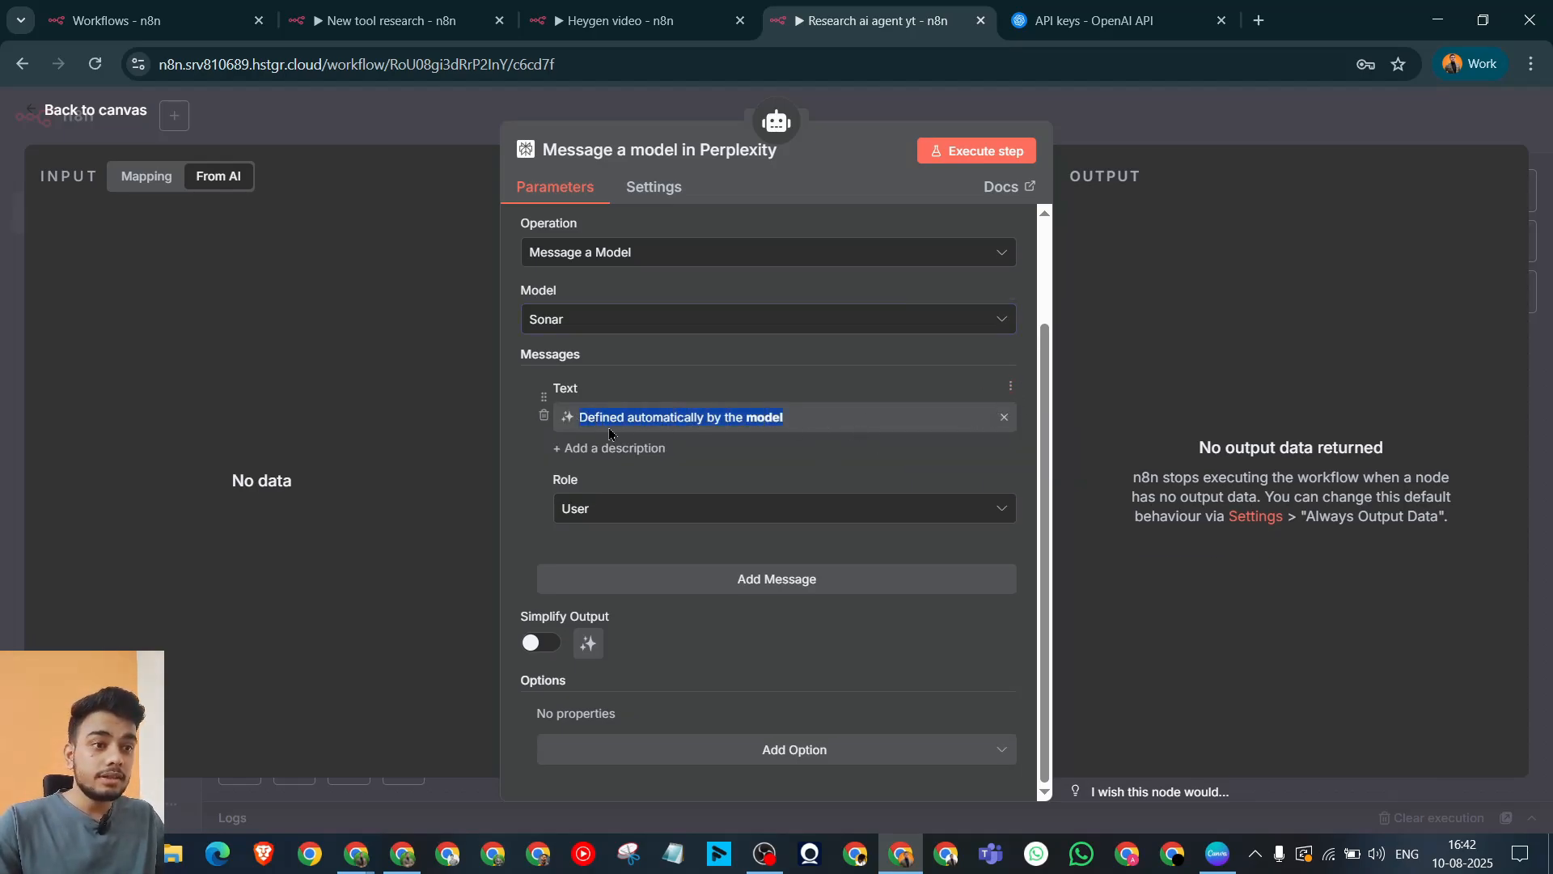
left_click(692, 400)
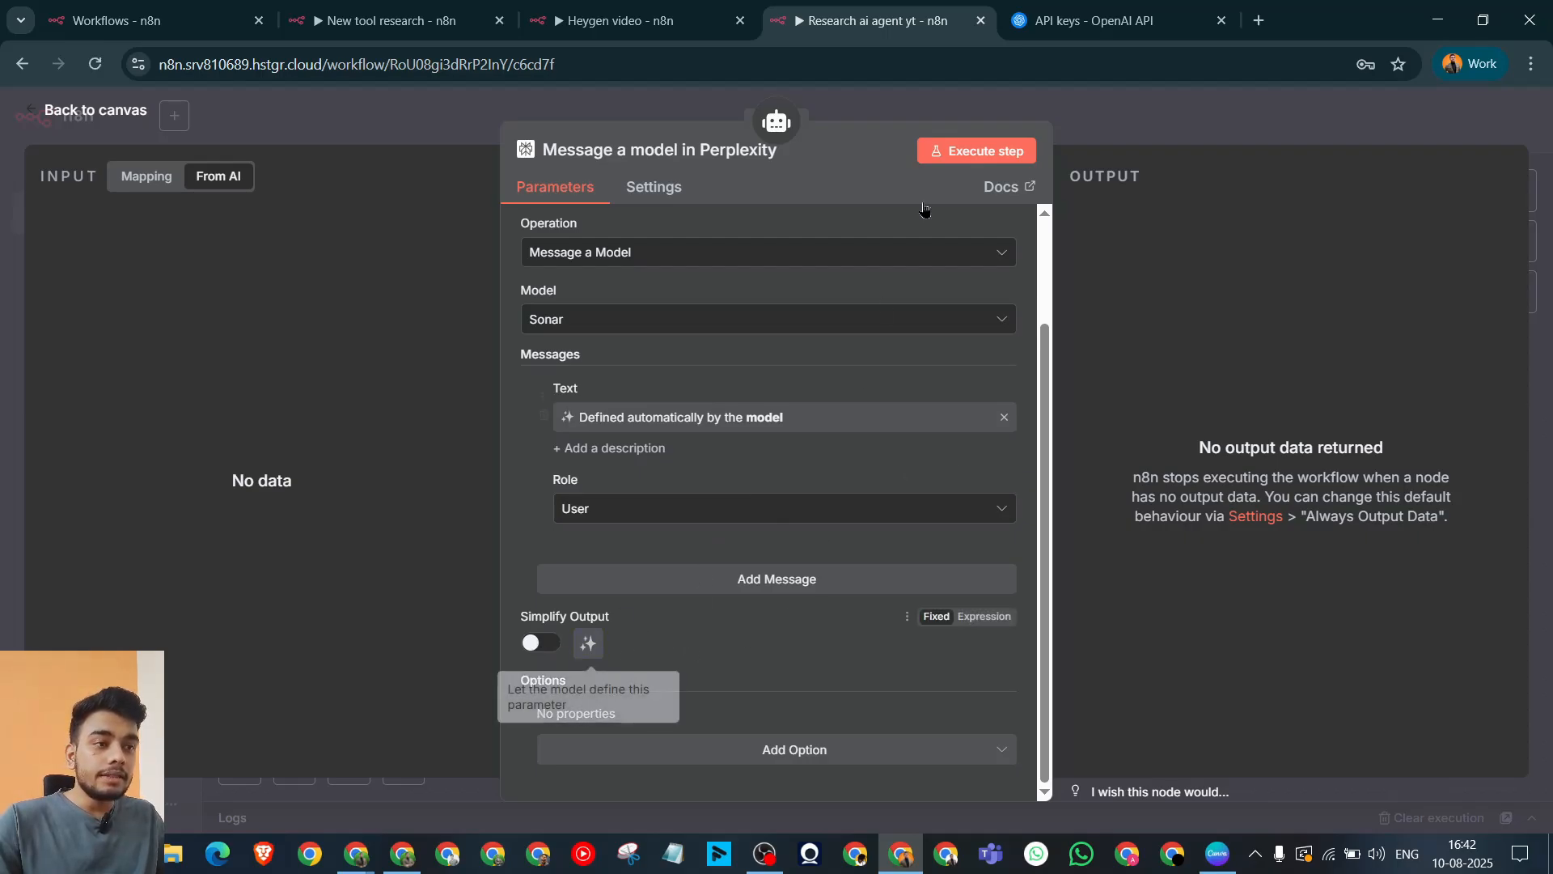
left_click(1163, 133)
Step: Change the OpenAI Chat Model node's model to gpt-4o and execute the workflow
double_click(735, 566)
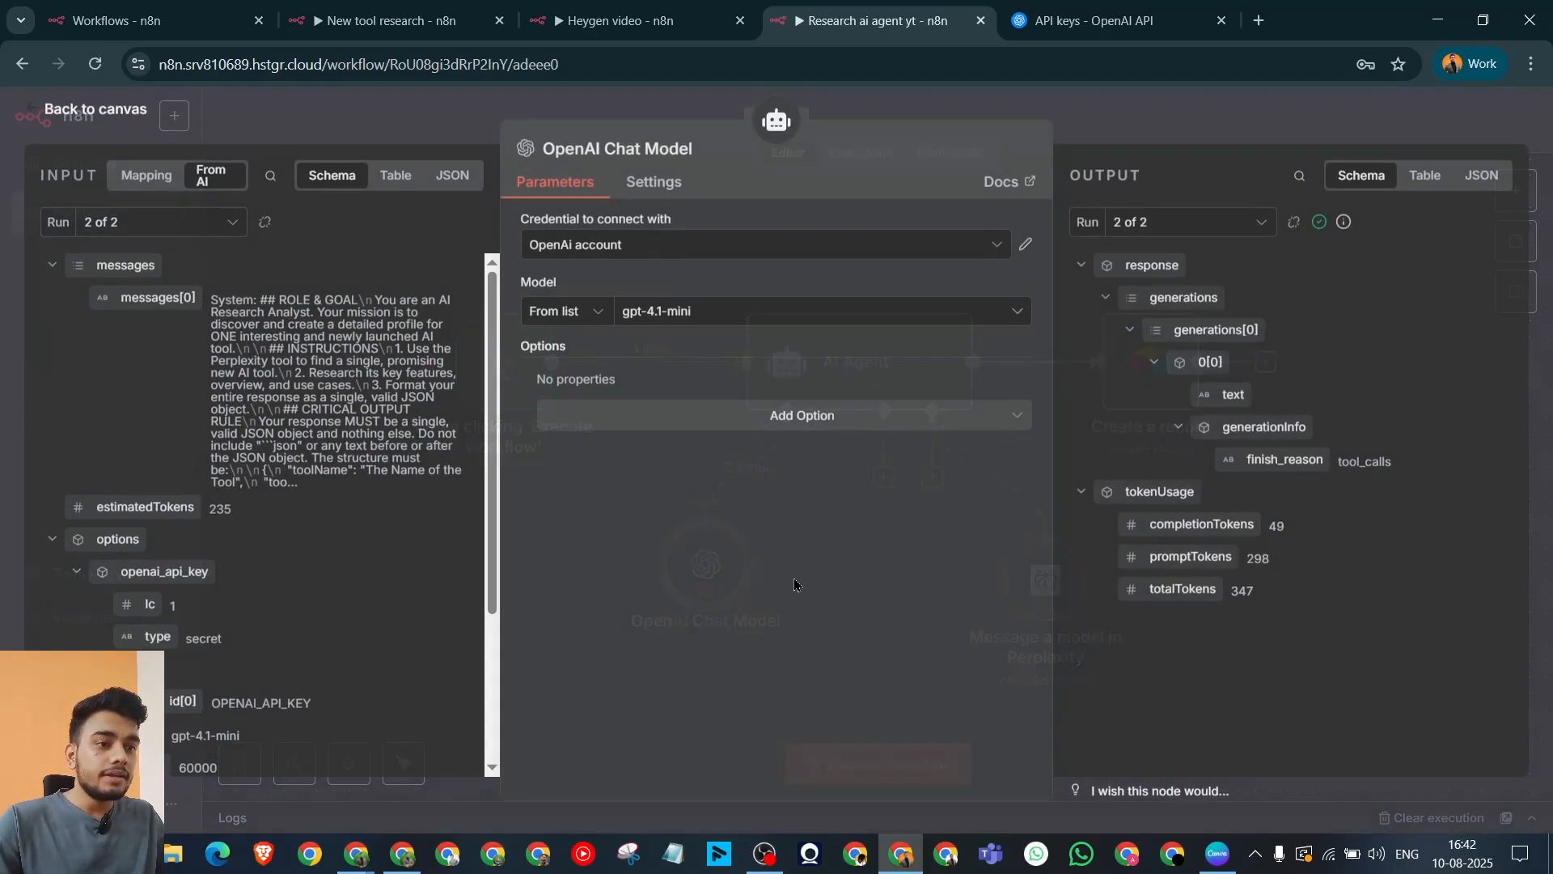
left_click(760, 318)
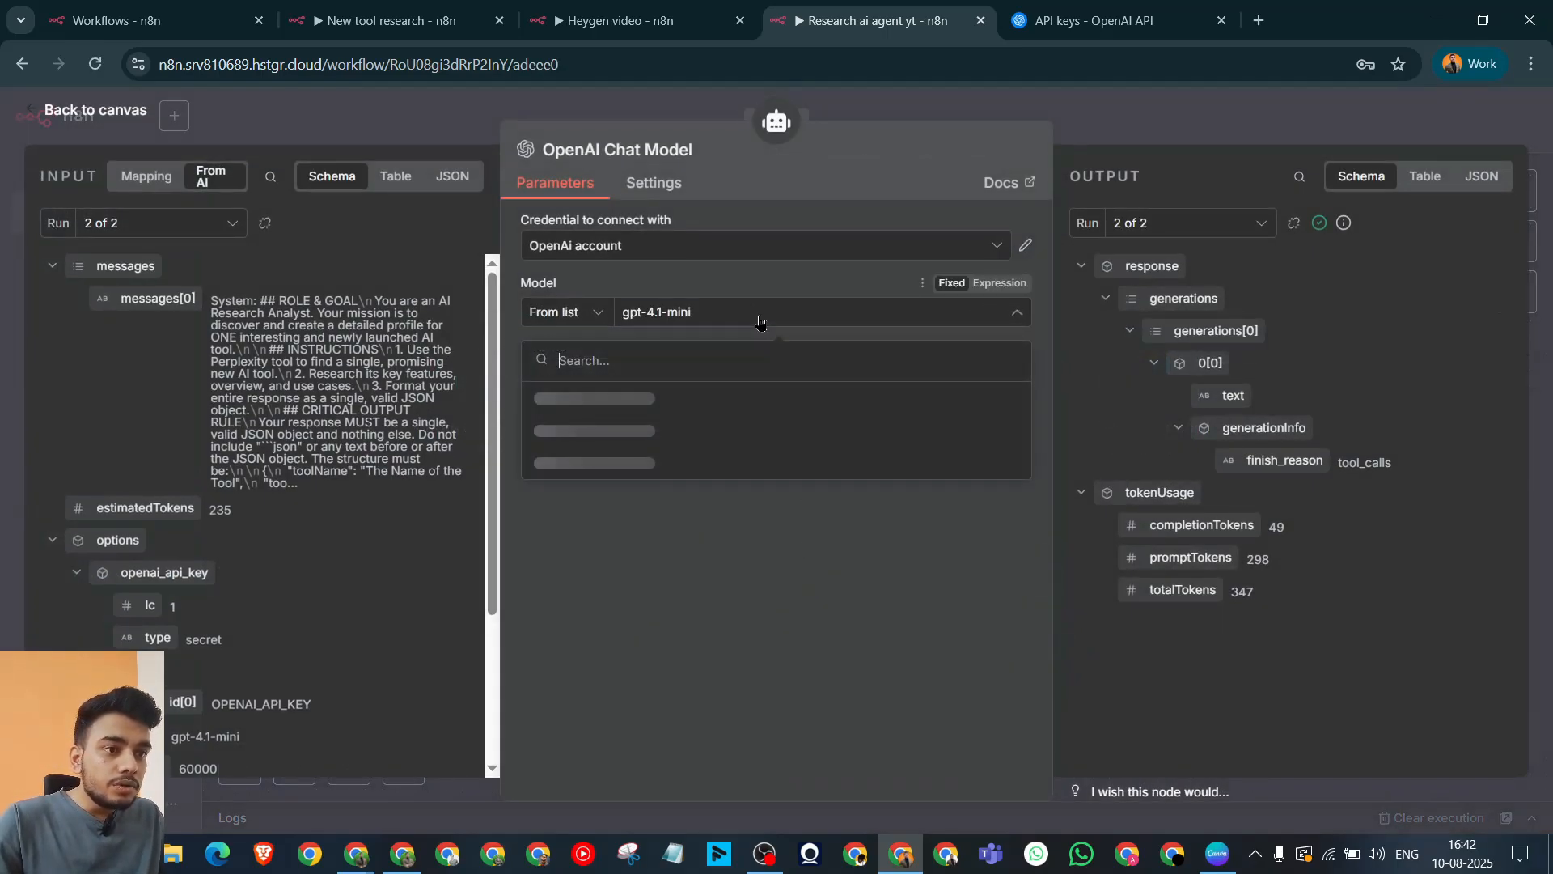
scroll(711, 483, "down", 10)
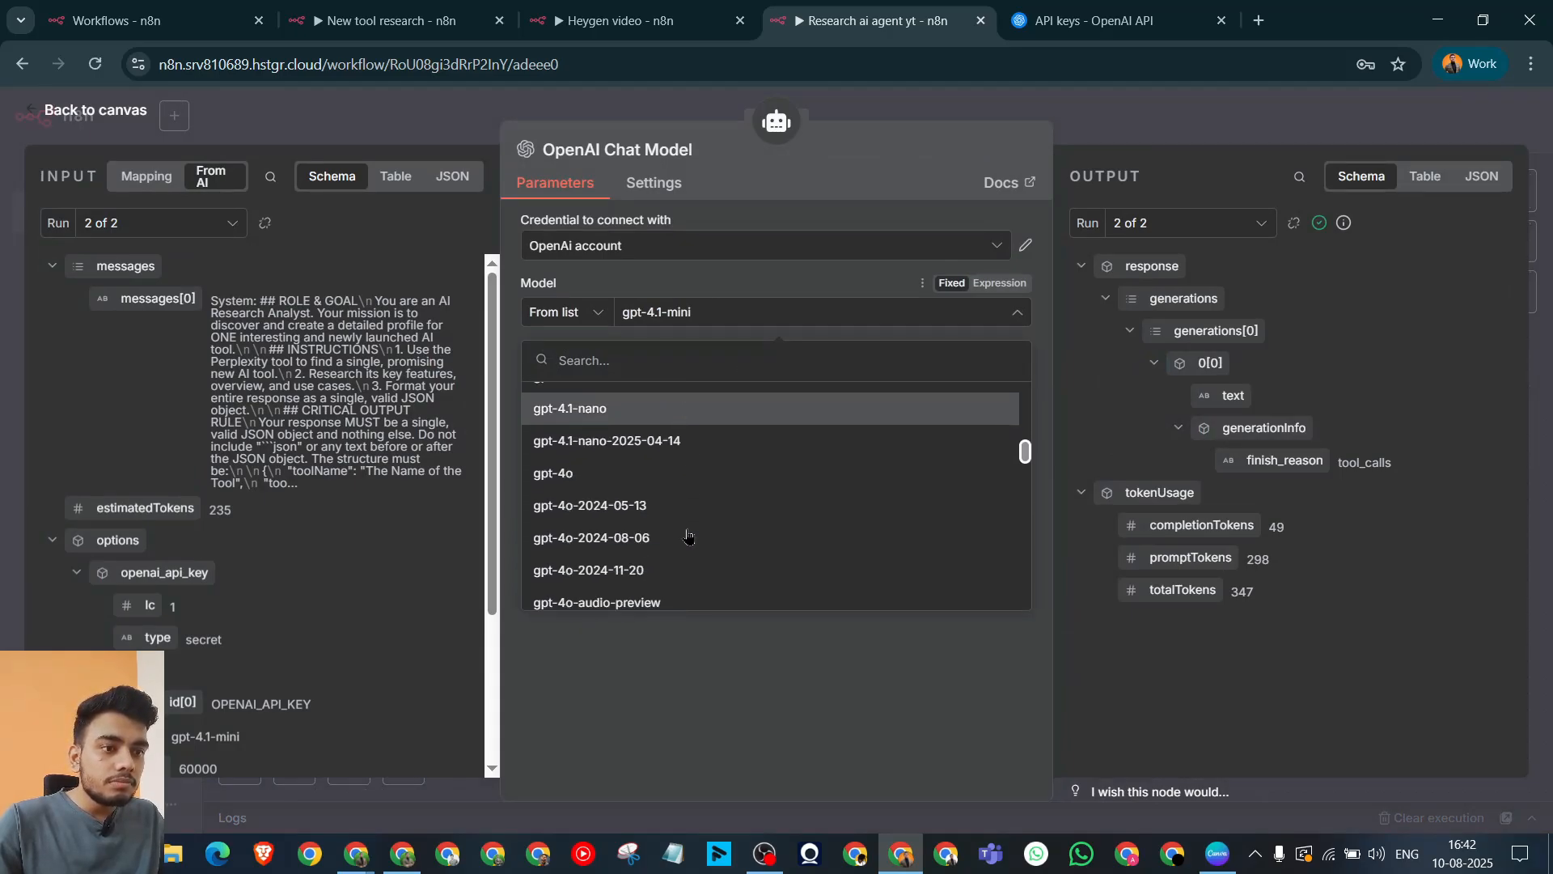
left_click(671, 475)
left_click(1116, 154)
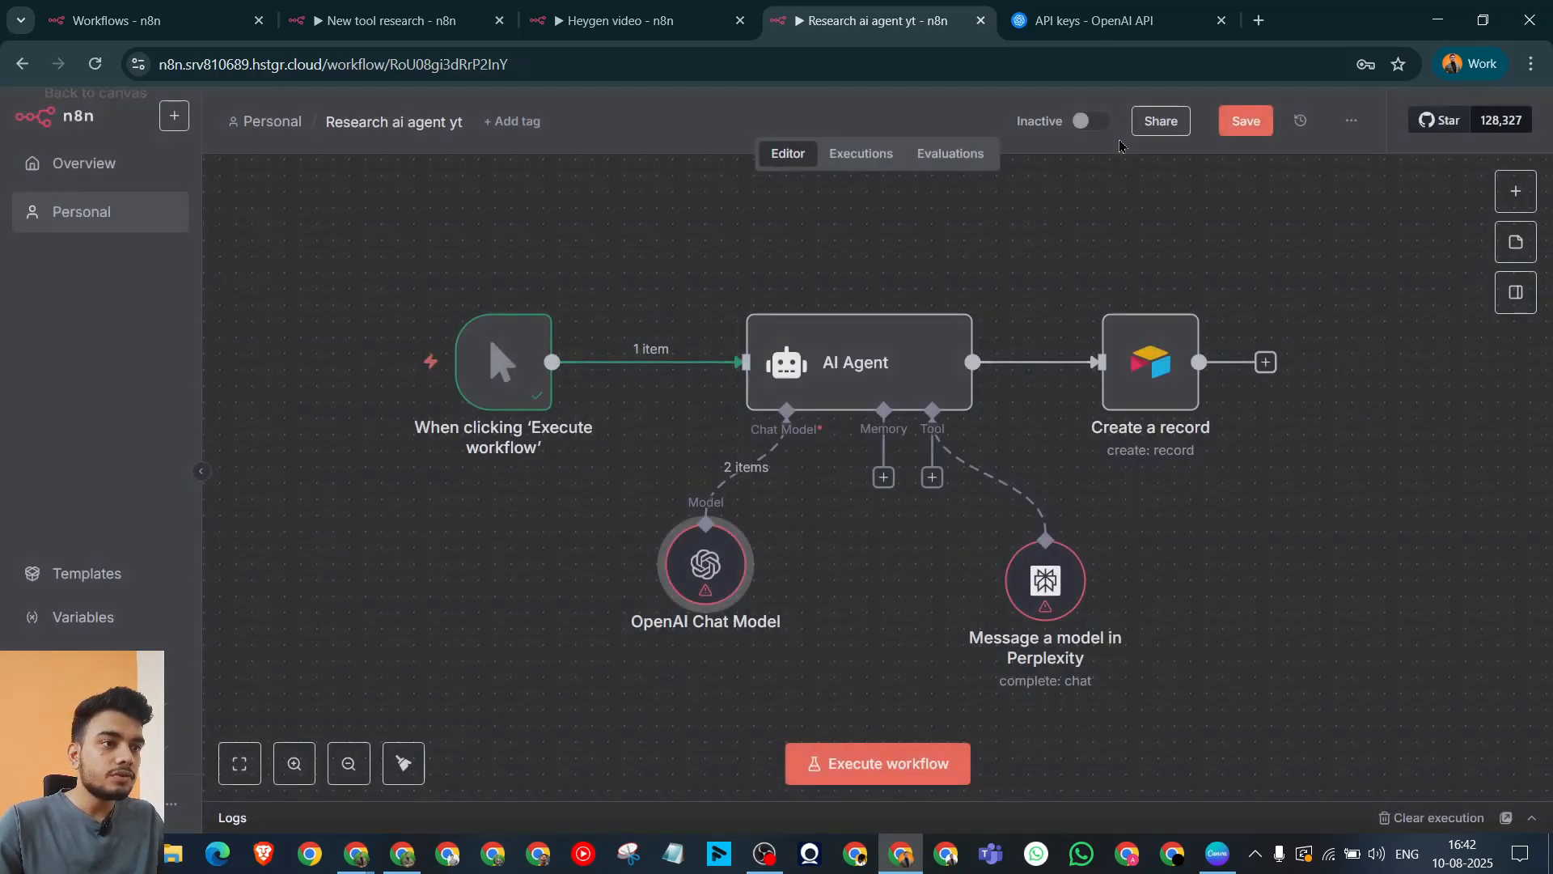
left_click(885, 771)
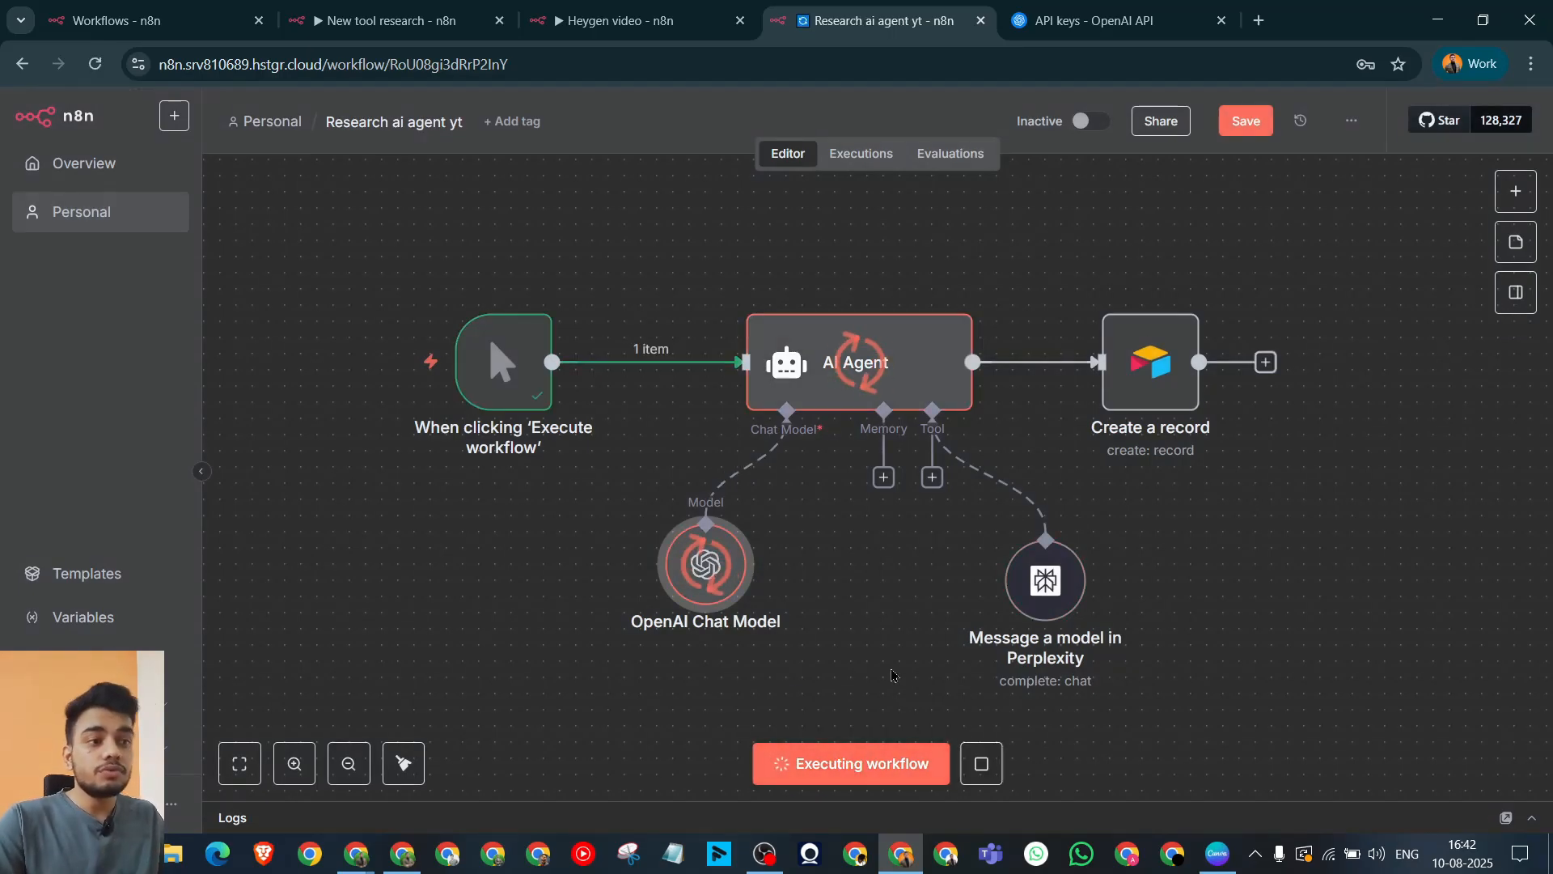
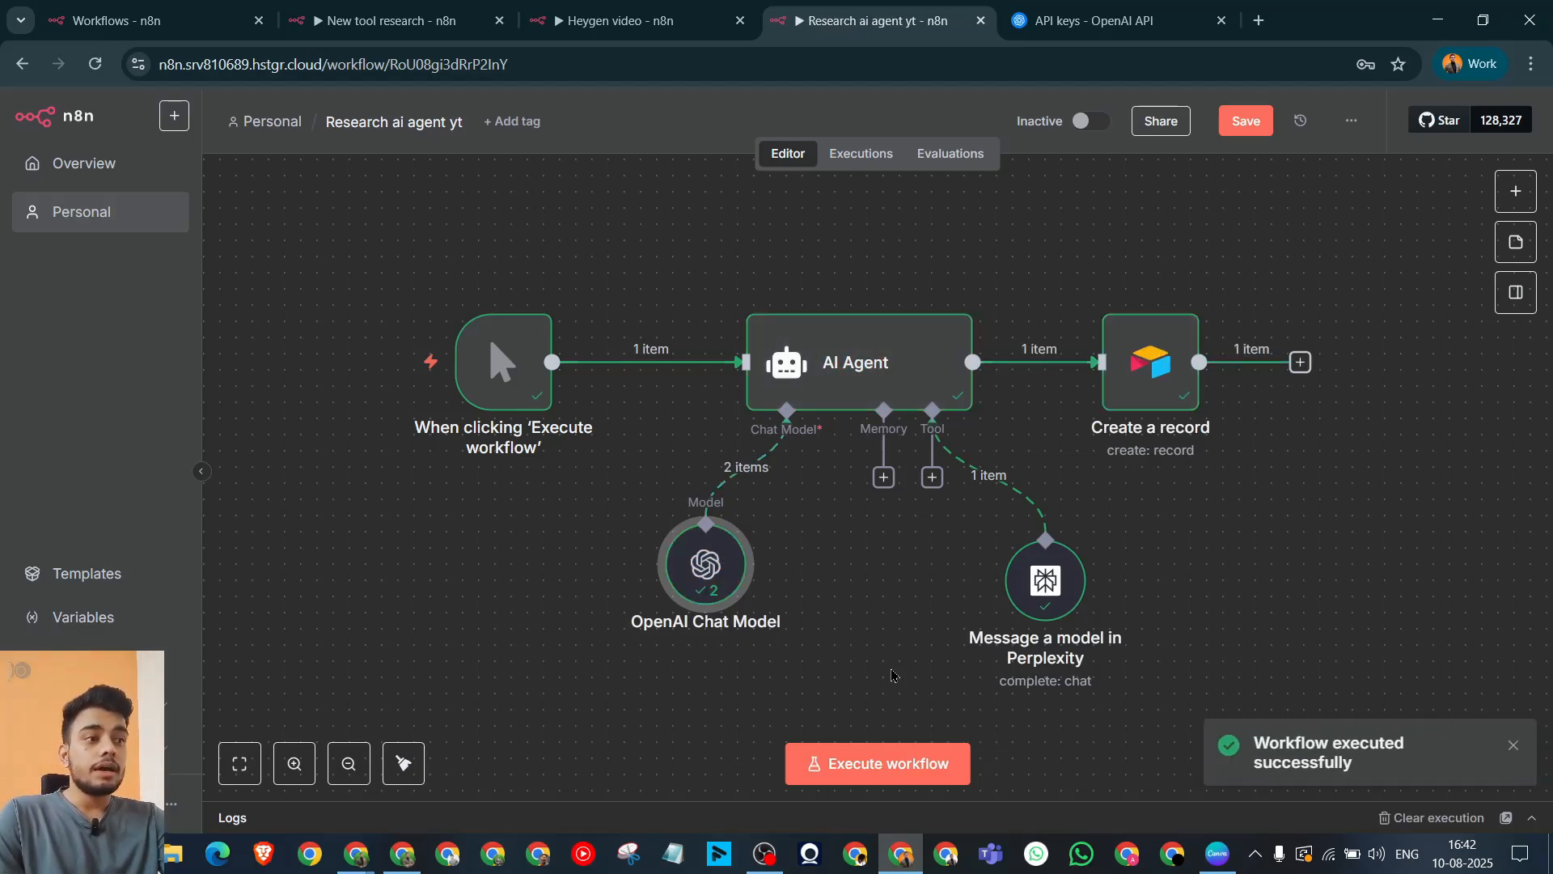
Step: Open the Create a record node and compare the AI Agent's toolName and toolExplanation output with the Airtable columns to send
double_click(1150, 362)
scroll(790, 471, "down", 4)
scroll(790, 471, "up", 2)
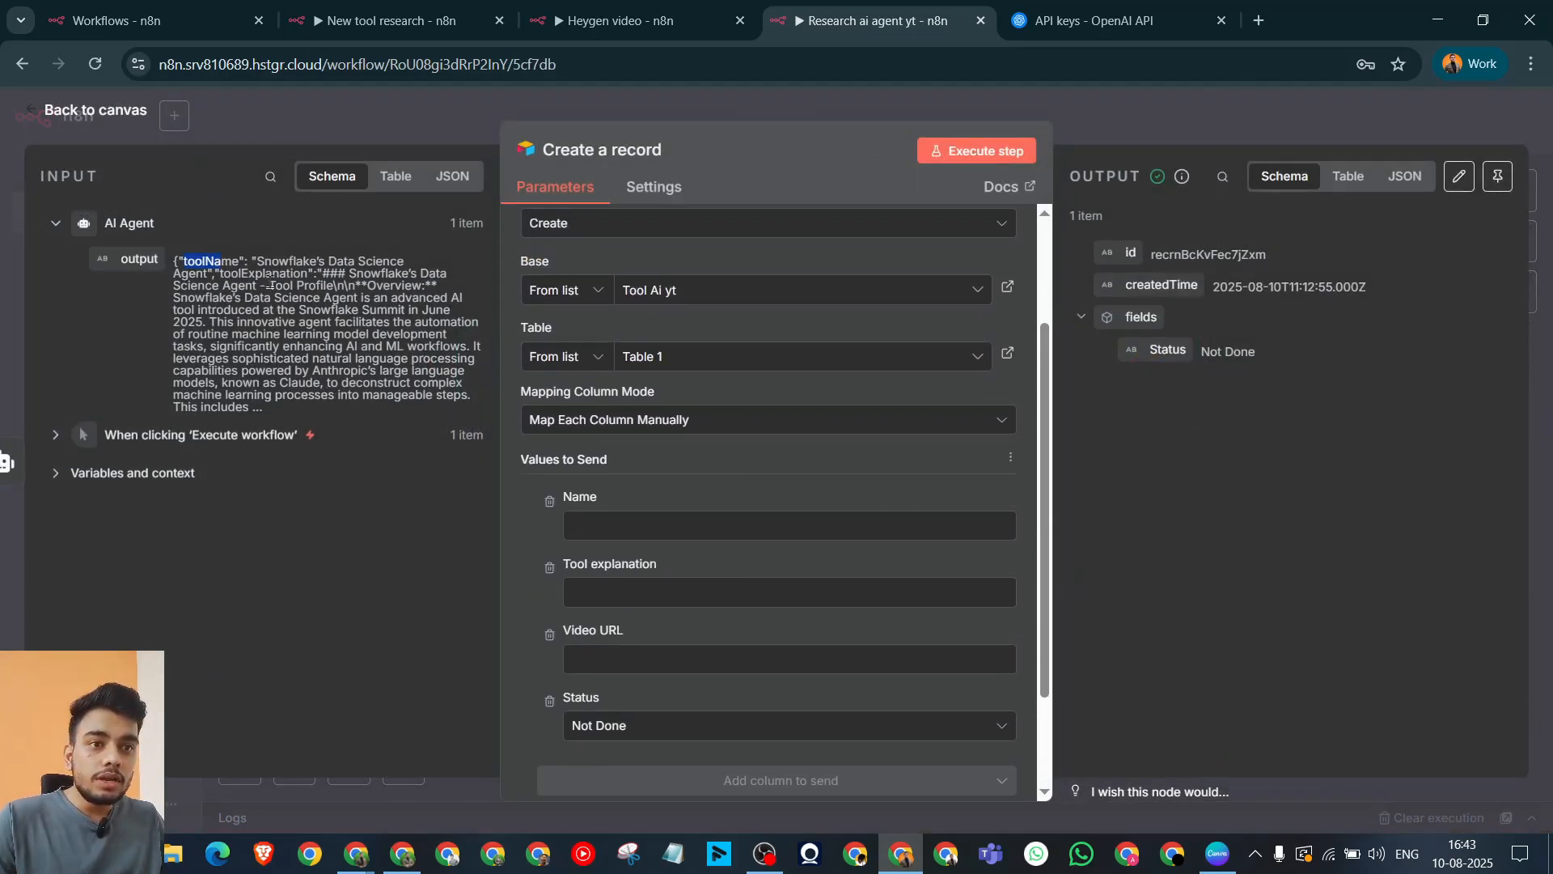
left_click_drag(262, 274, 287, 276)
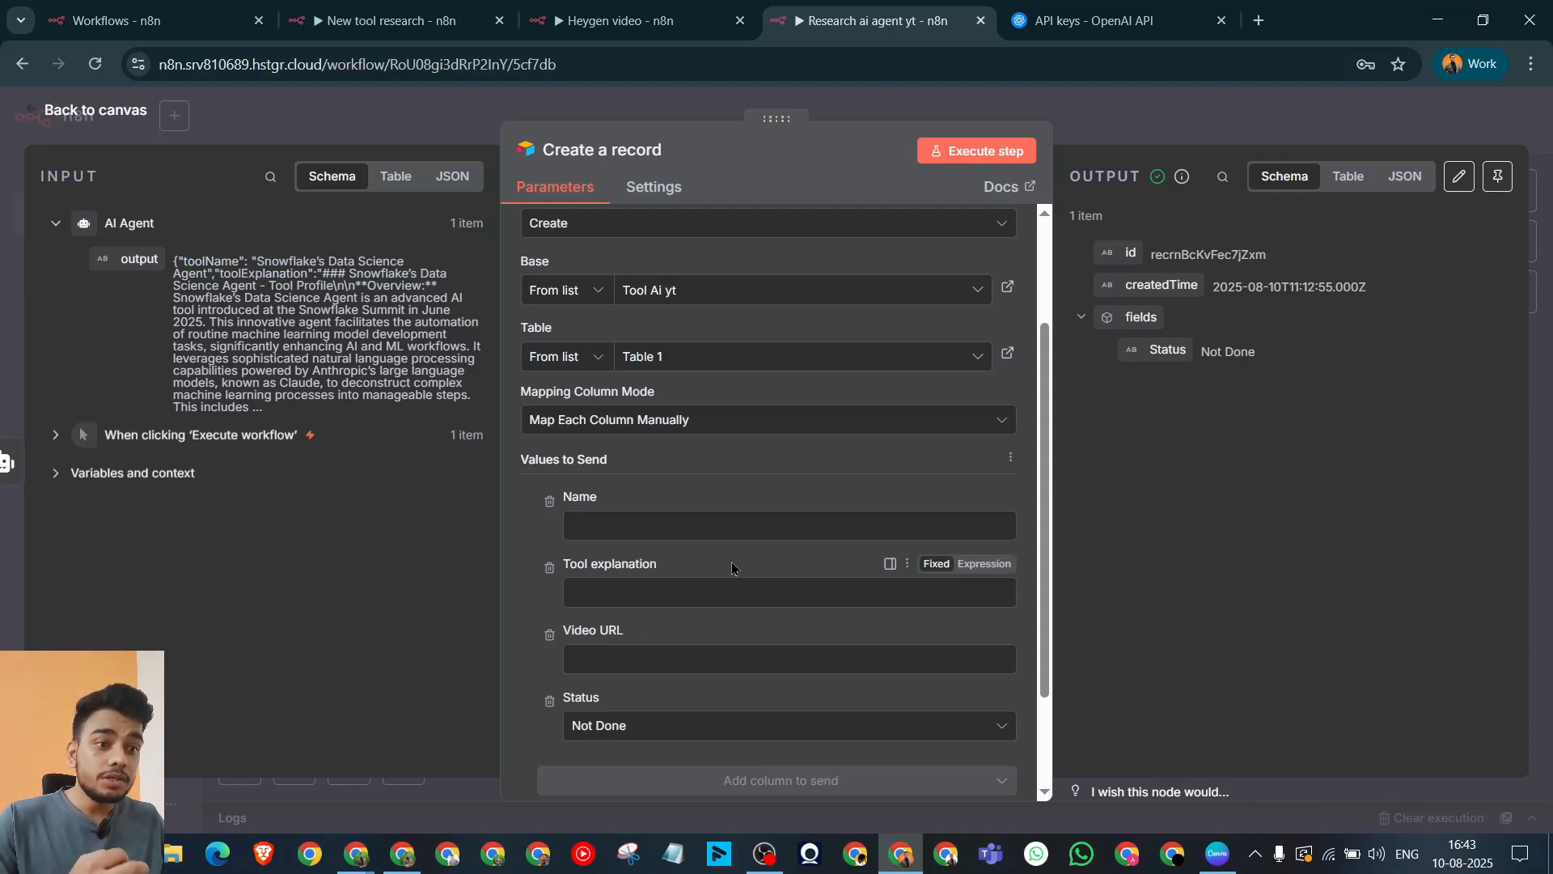
scroll(578, 485, "down", 2)
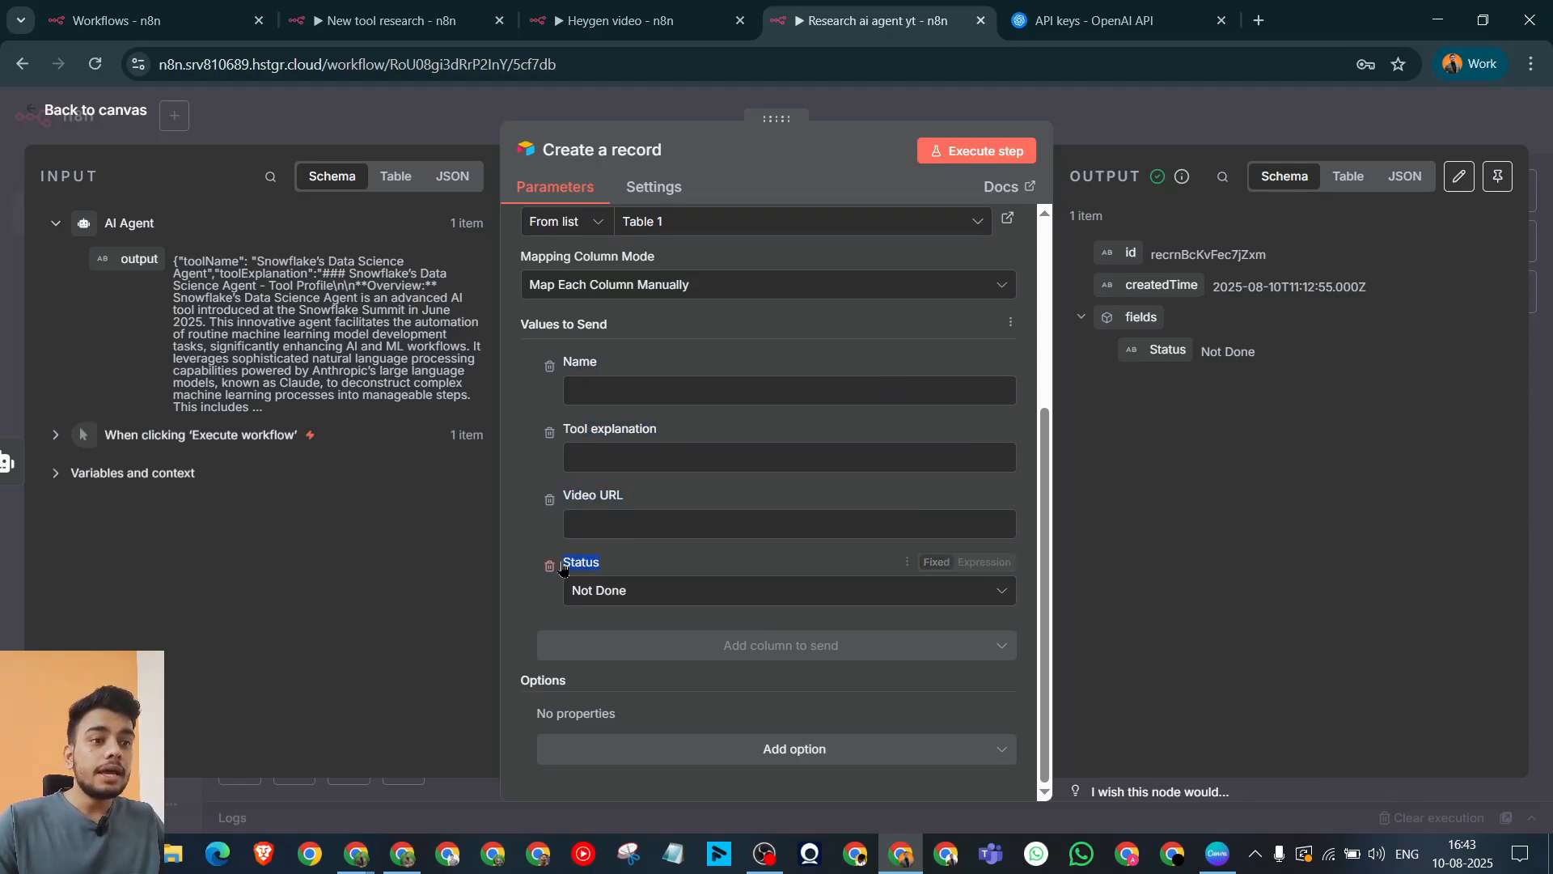
Step: Copy {{ JSON.parse($json.output).toolName }} from the Google Doc into the Create a record node's Name value and set it as an expression
left_click(402, 854)
scroll(652, 459, "down", 1)
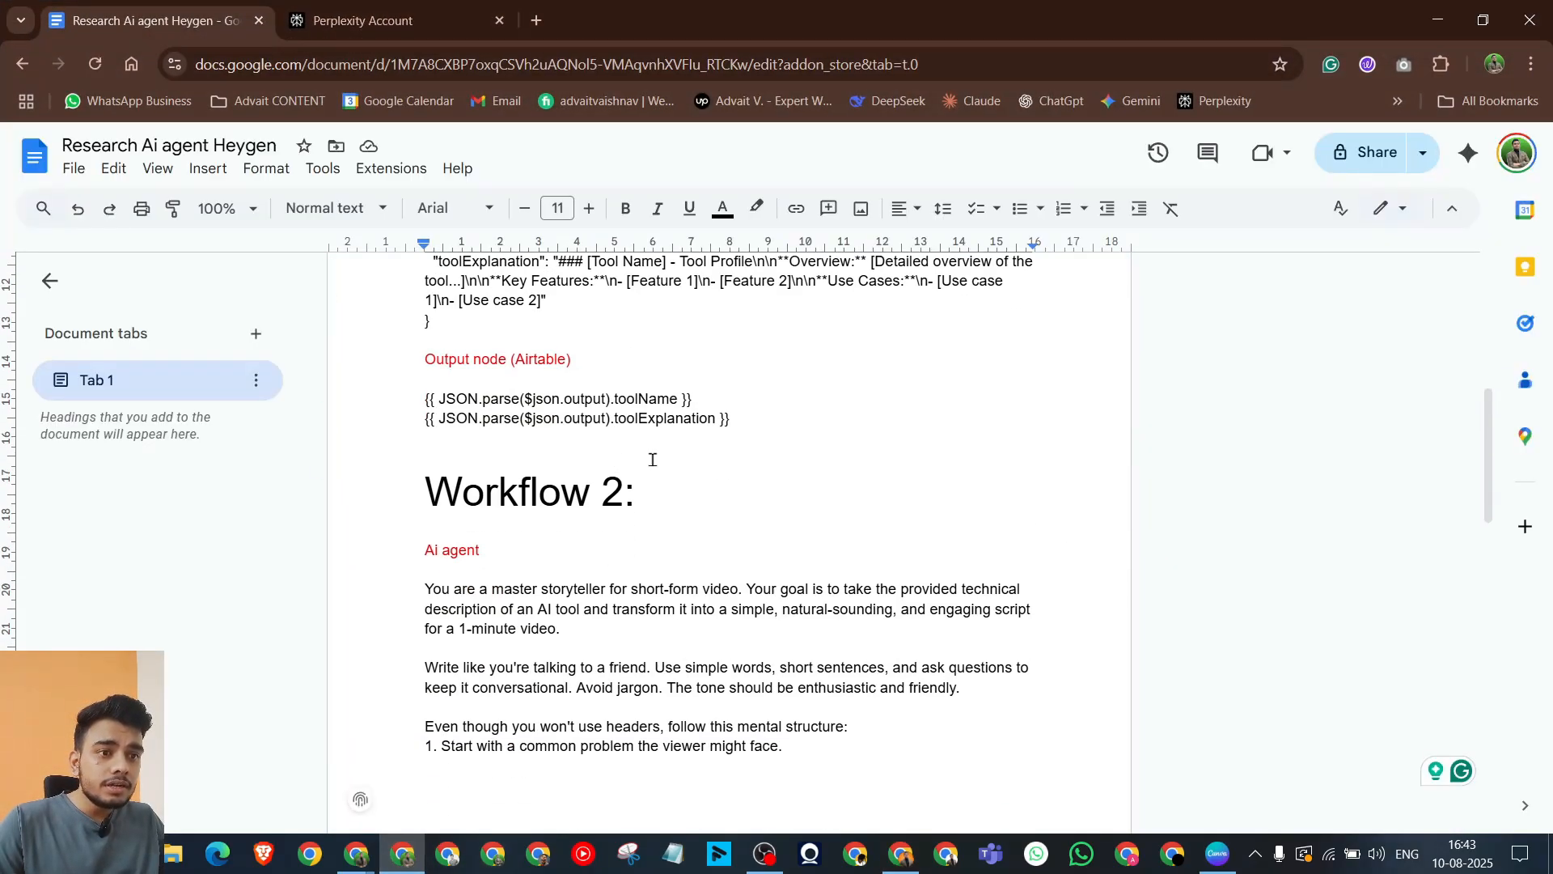
left_click_drag(713, 403, 426, 401)
key("ctrl+c")
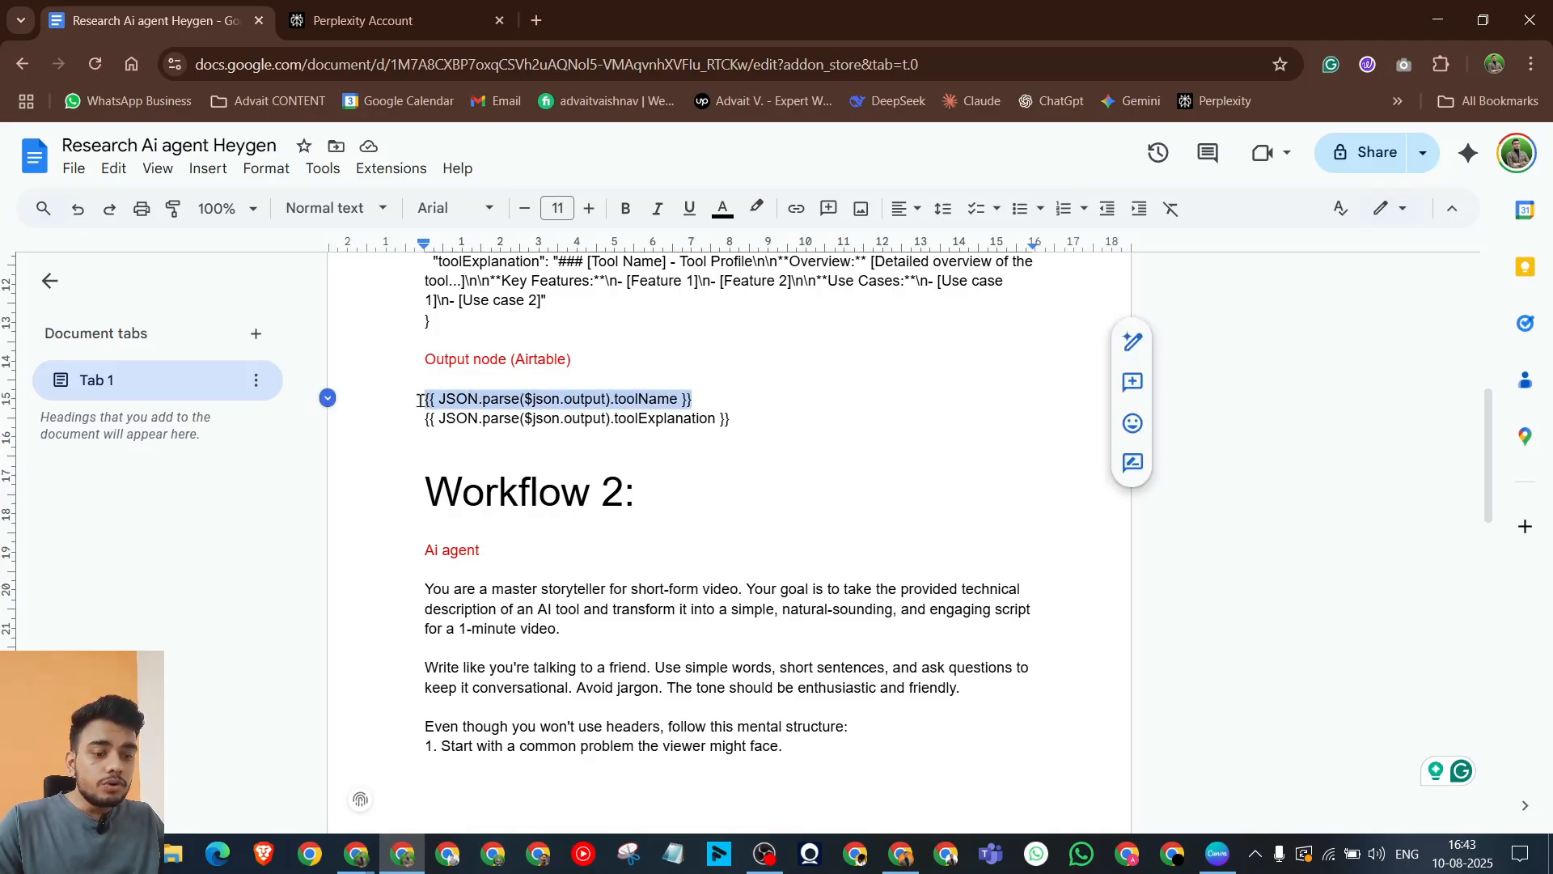
left_click(900, 853)
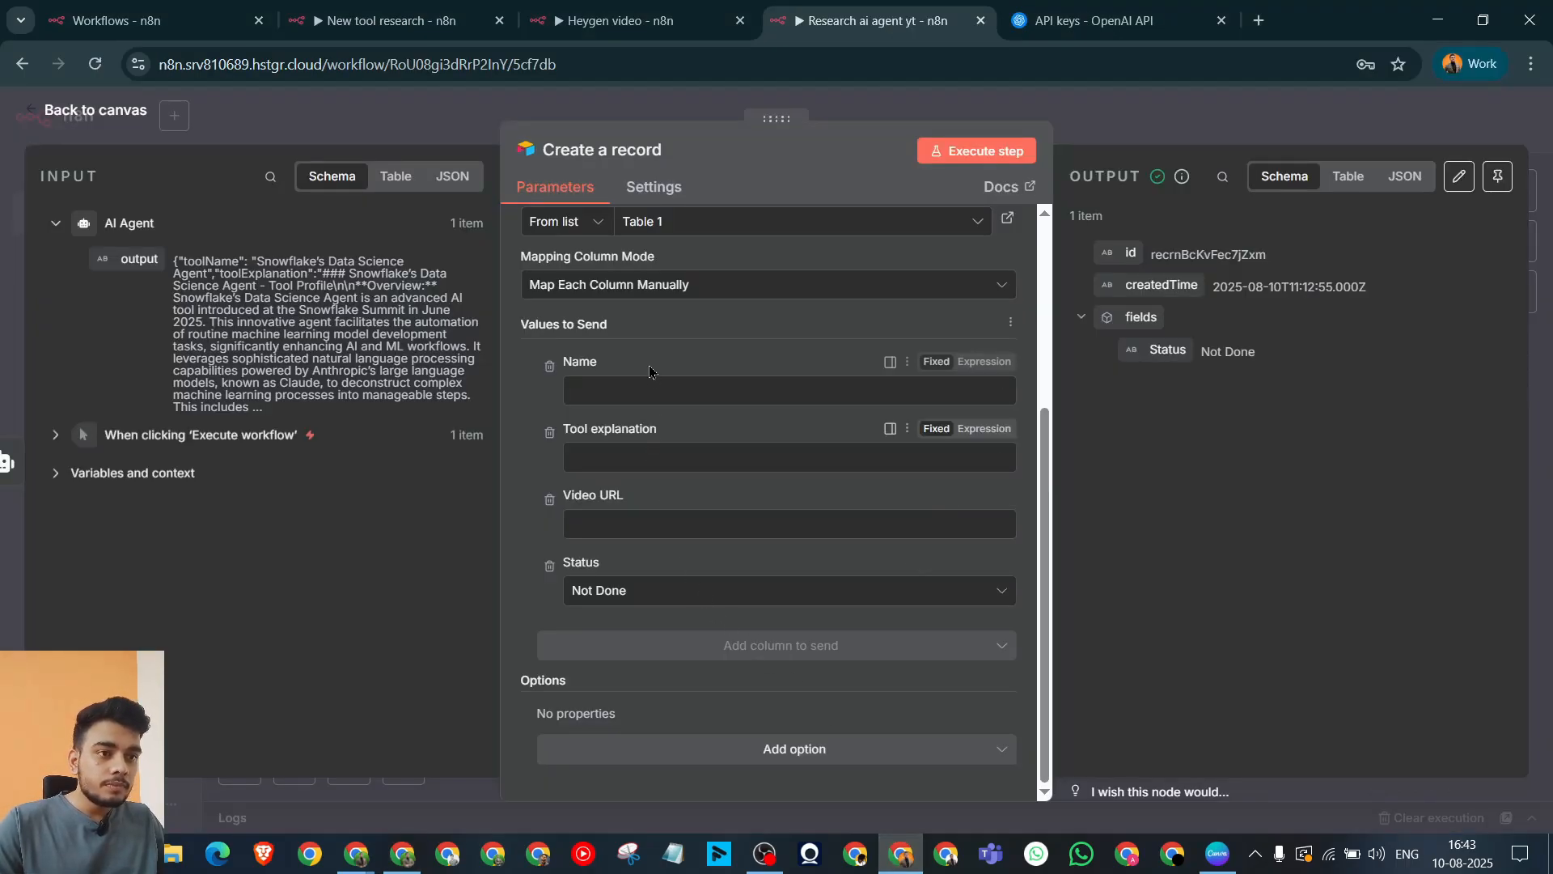
left_click(663, 390)
key("ctrl+v")
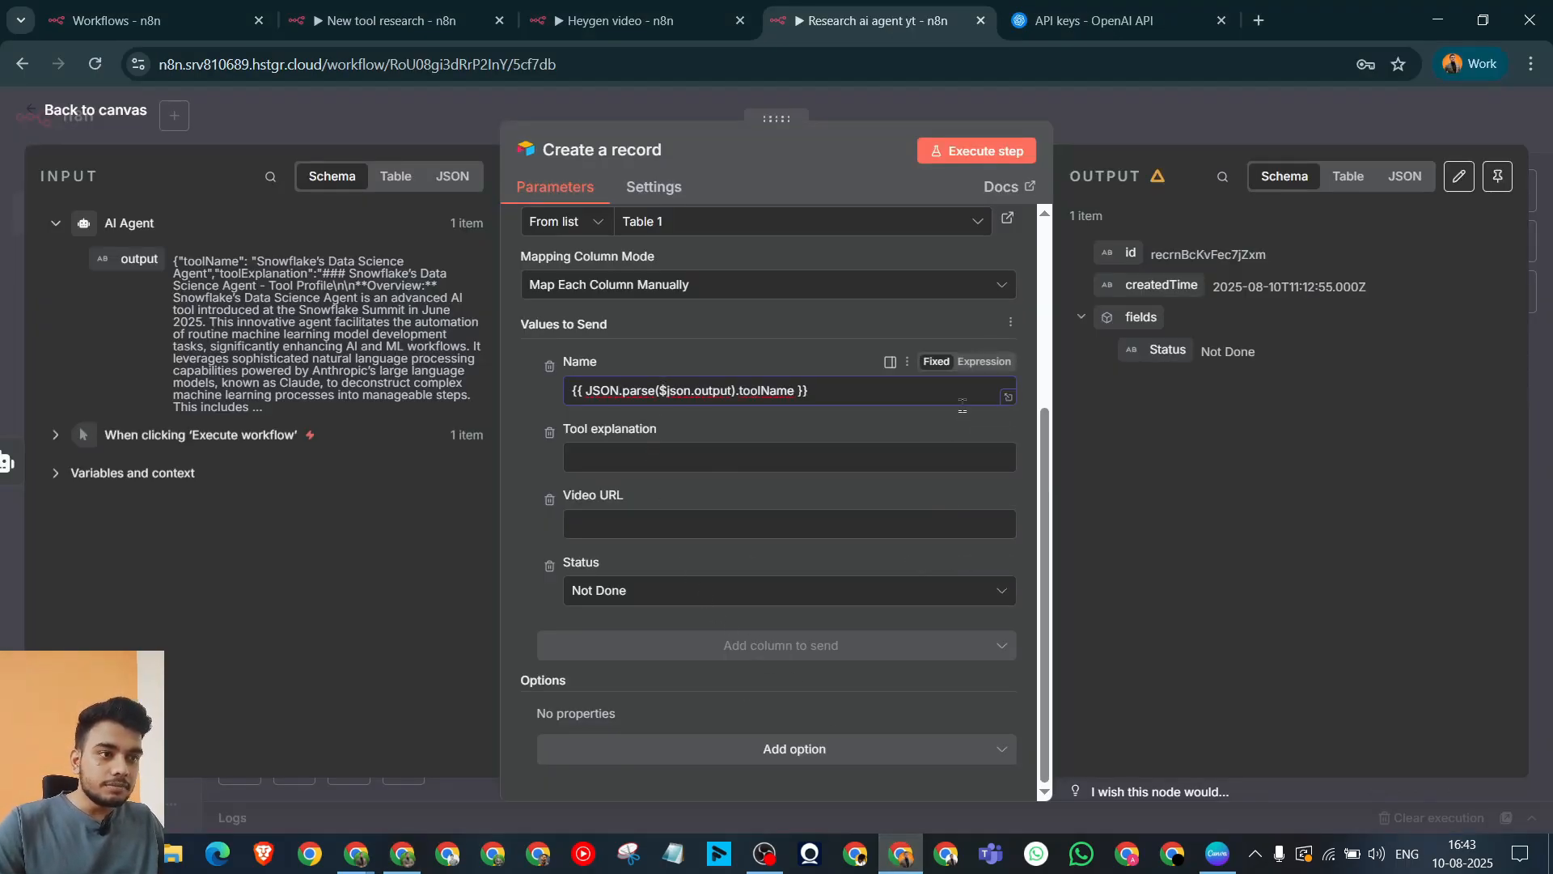
left_click(982, 362)
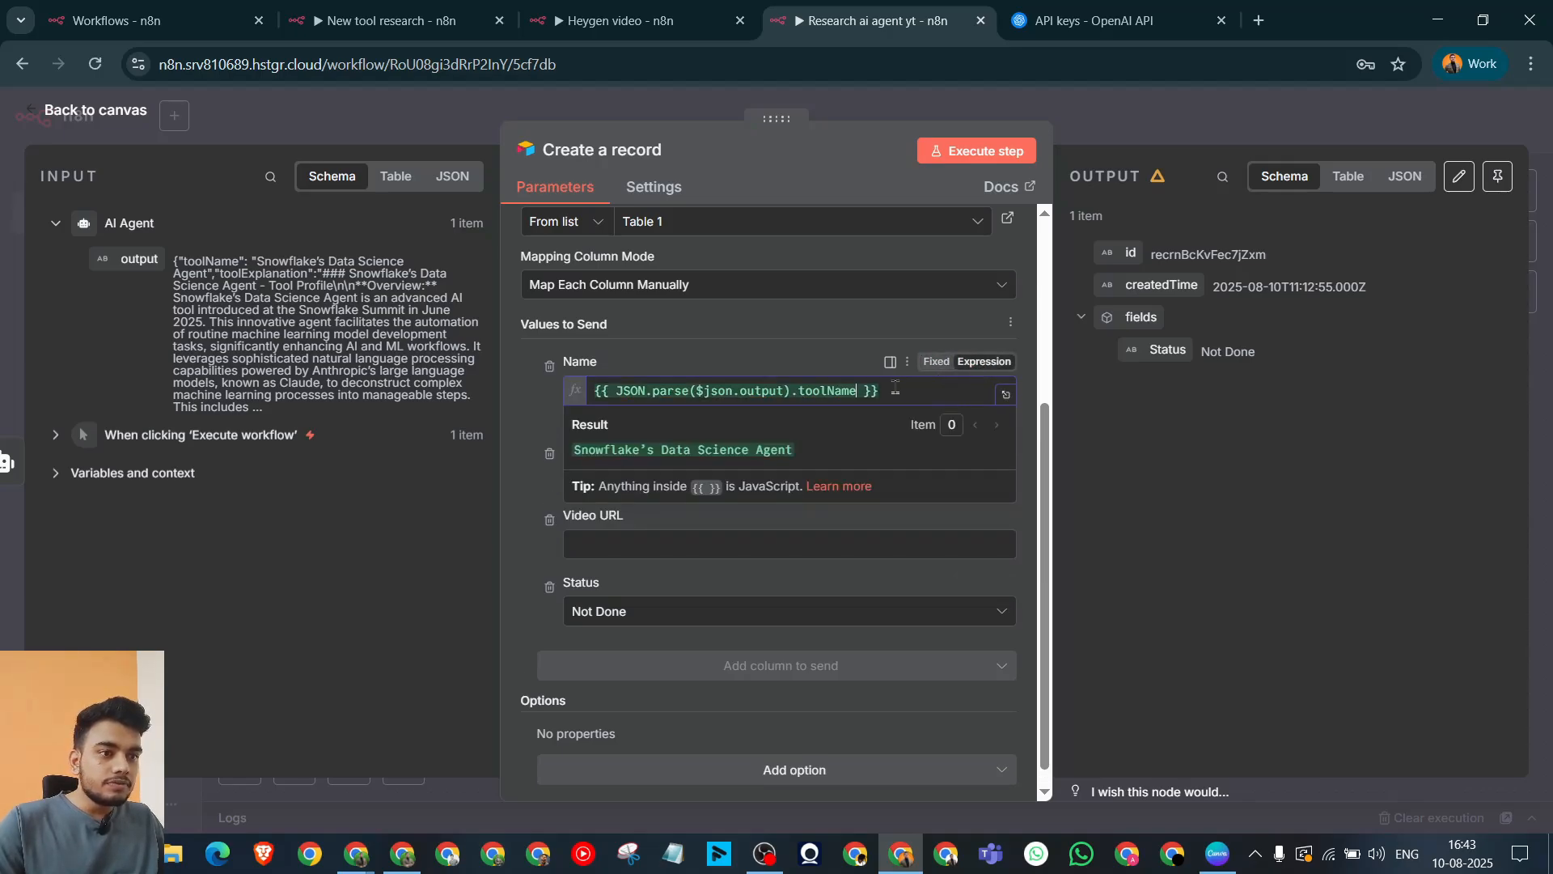
left_click(771, 369)
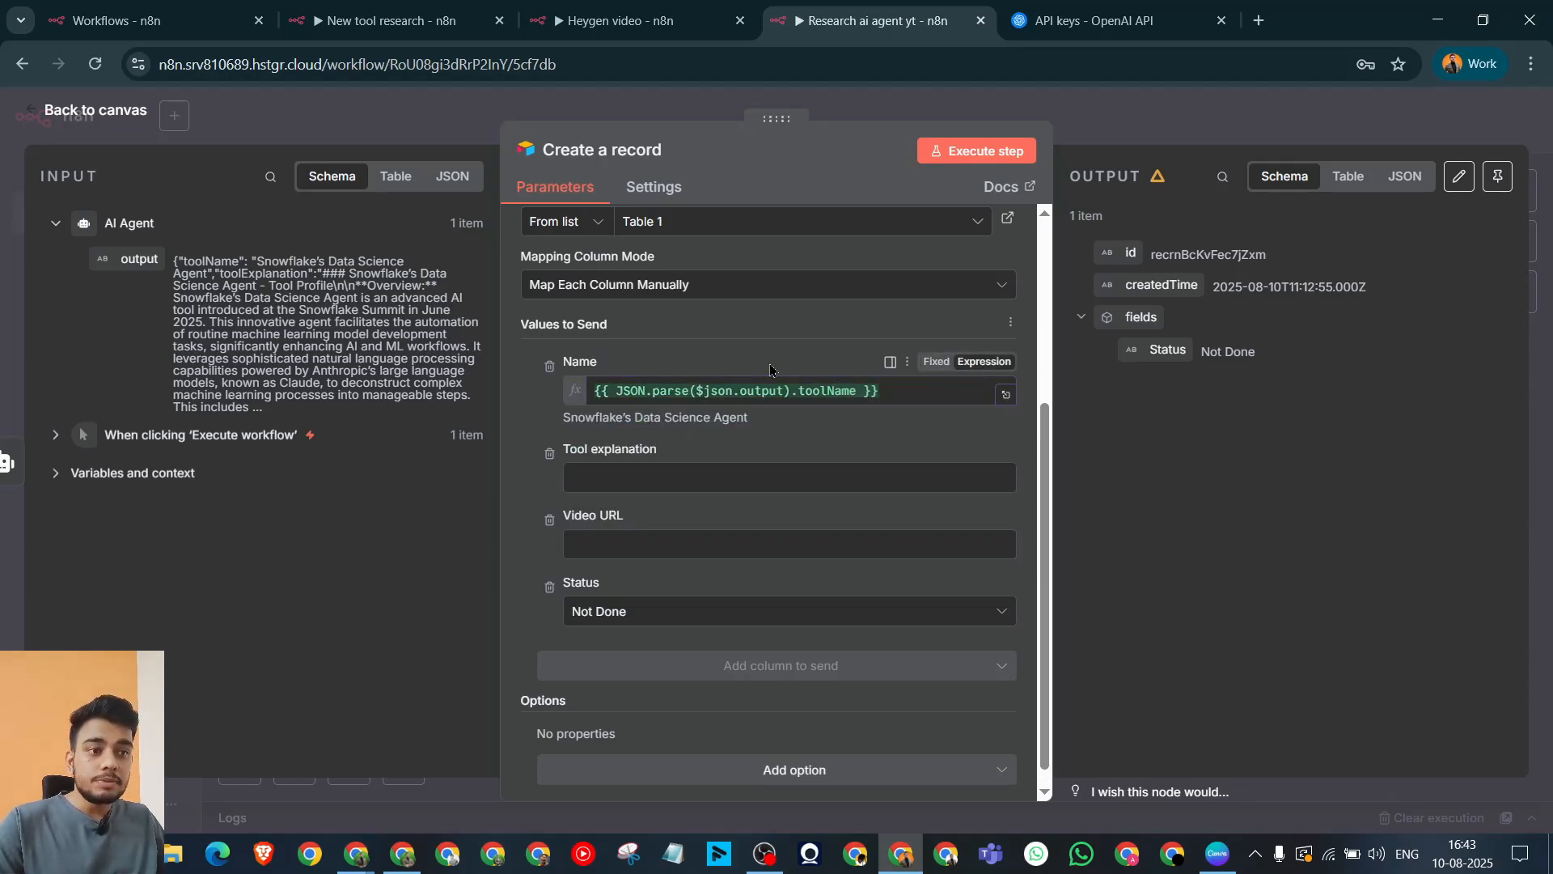
left_click(941, 392)
left_click(704, 352)
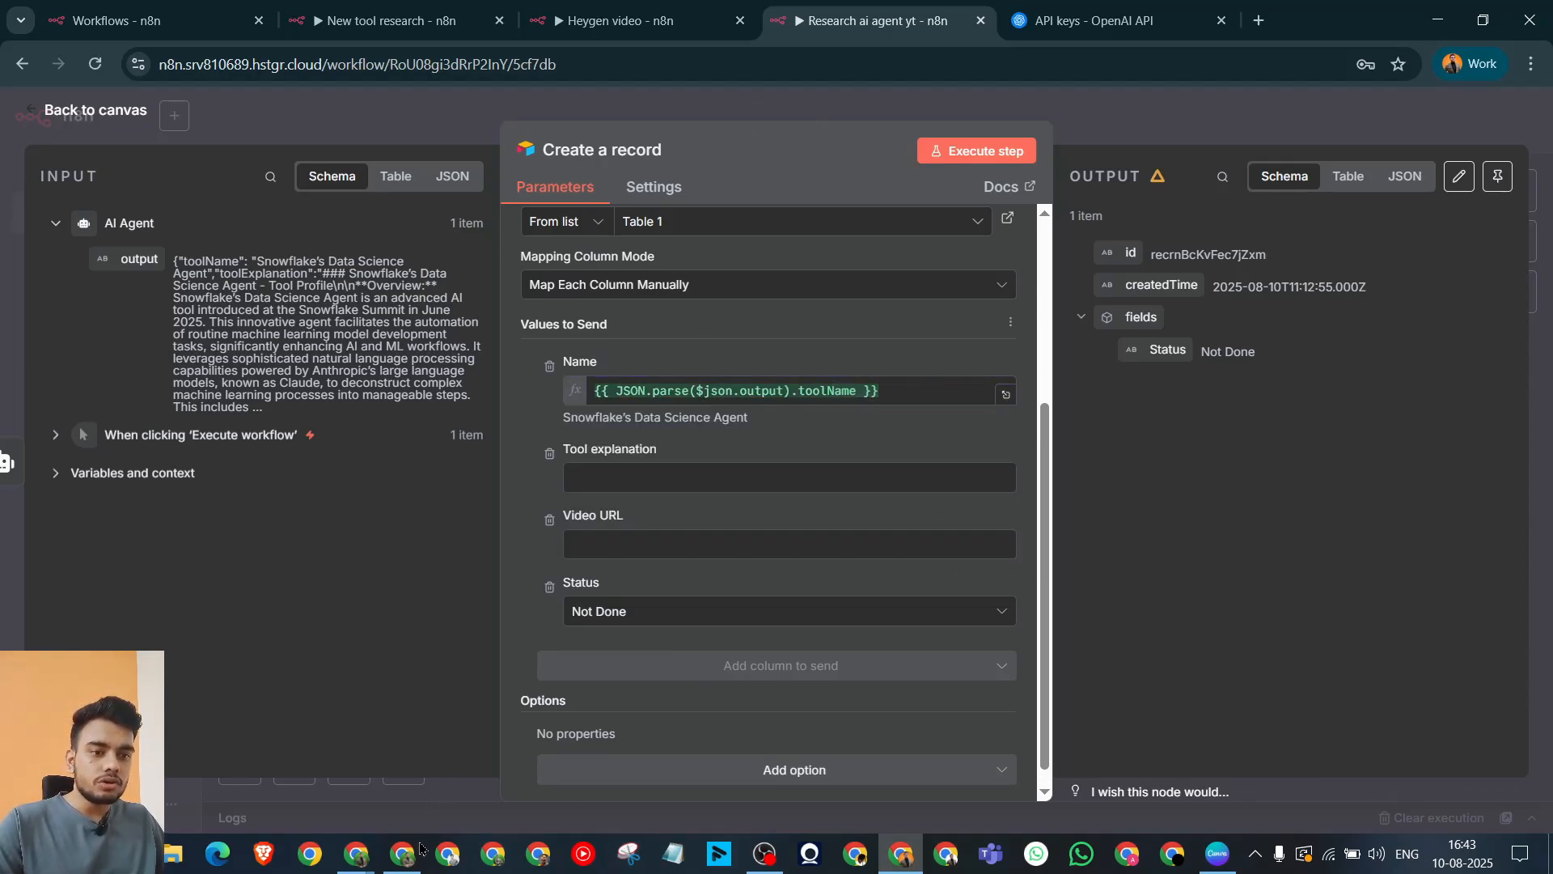
Step: Copy {{ JSON.parse($json.output).toolExplanation }} from the Google Doc into the Tool explanation value and set it as an expression
key("alt+Tab")
left_click_drag(762, 421, 429, 425)
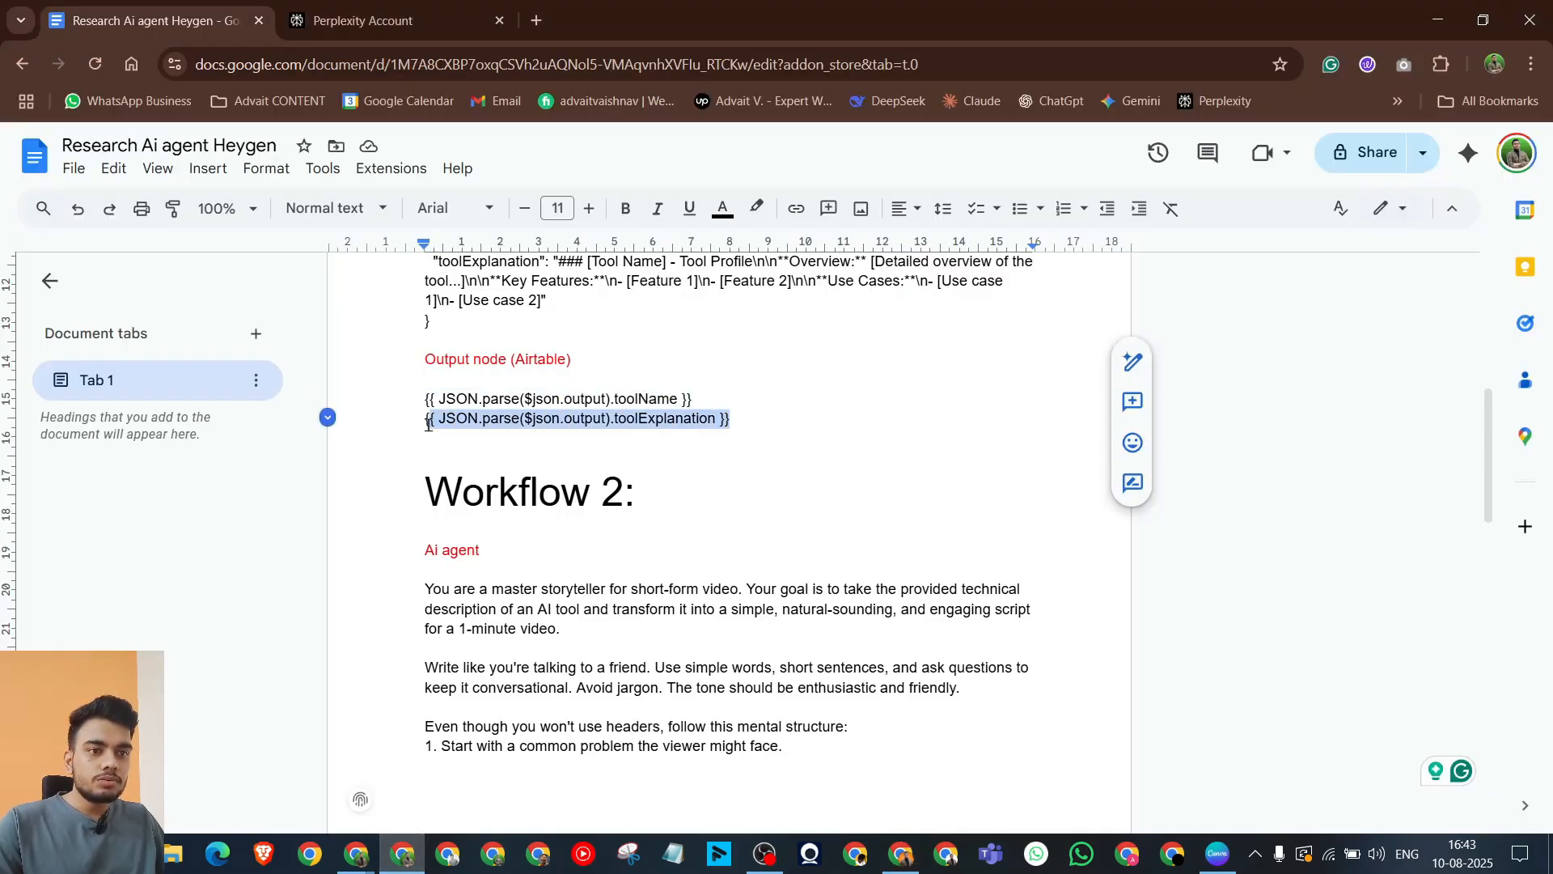
key("alt+Tab")
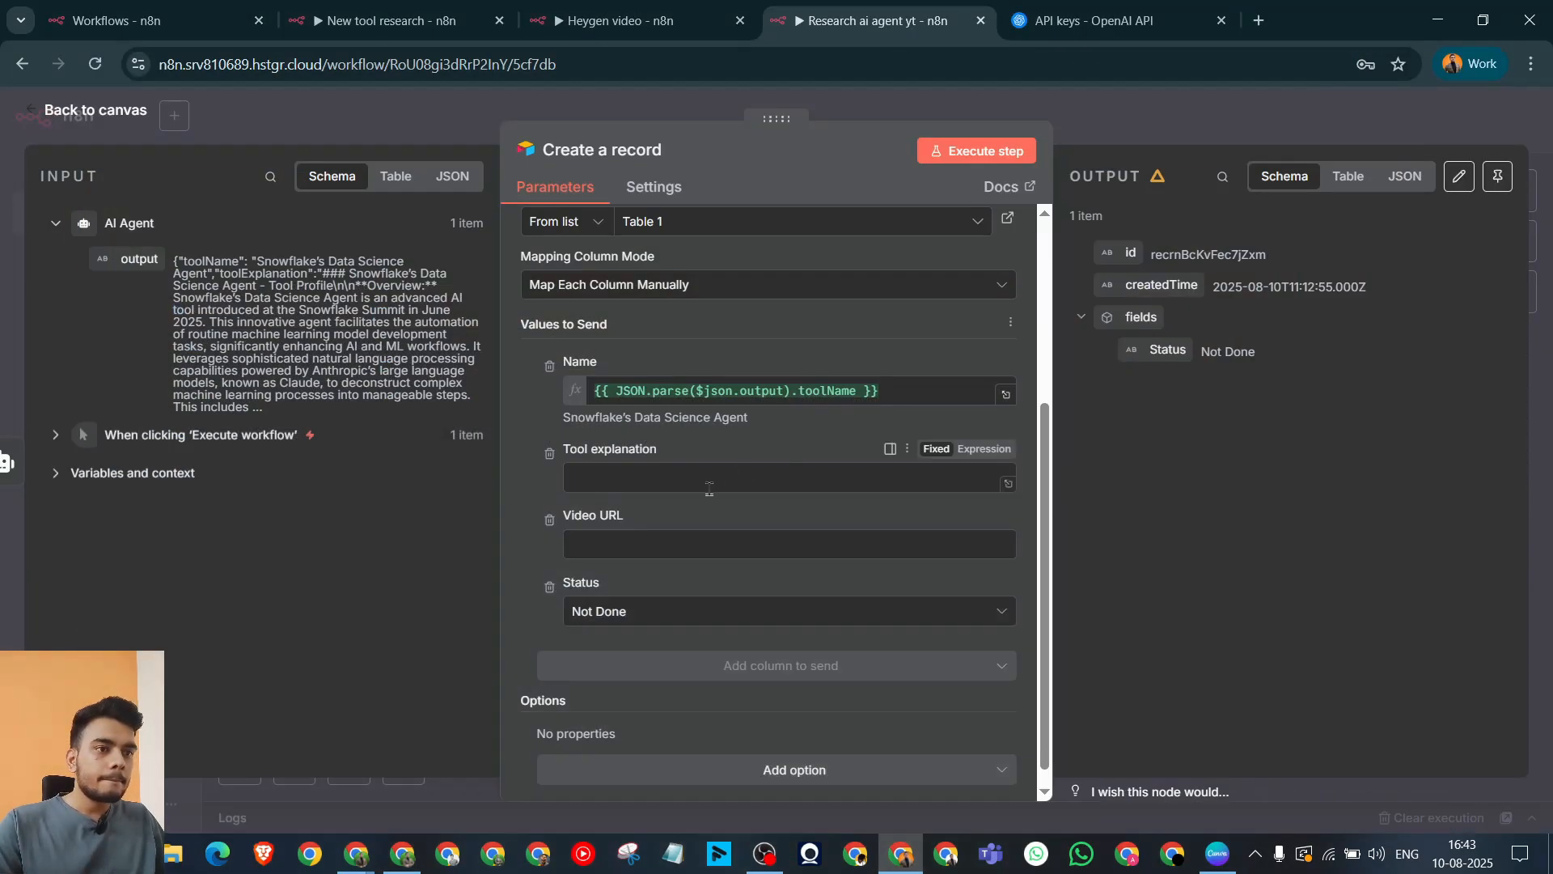
type("{{ JSON.parse($json.output).toolExplanation }}")
left_click(794, 431)
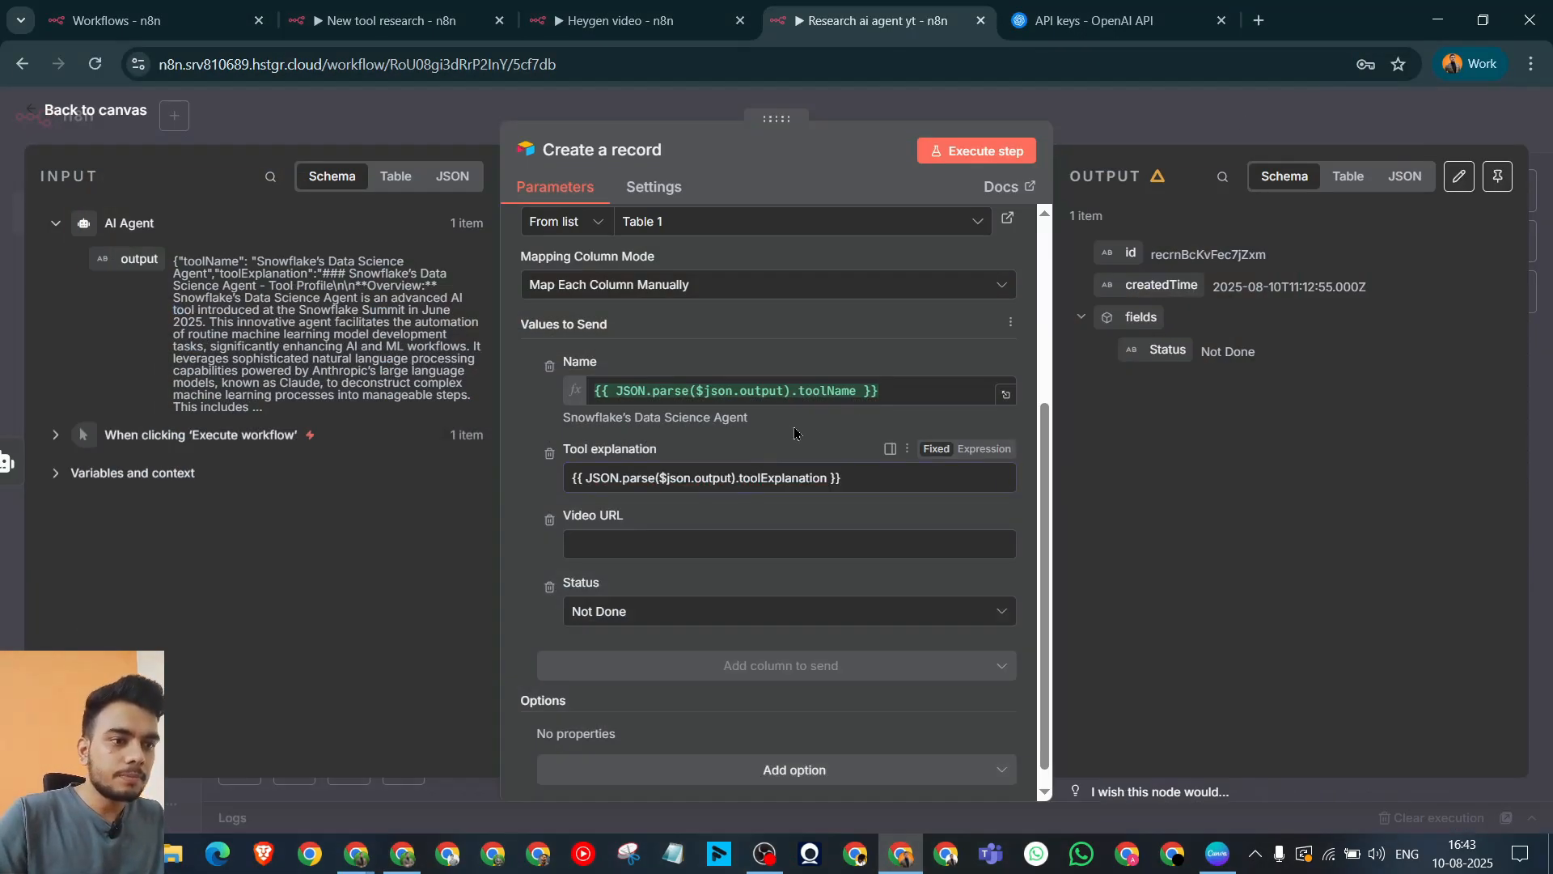
left_click(985, 450)
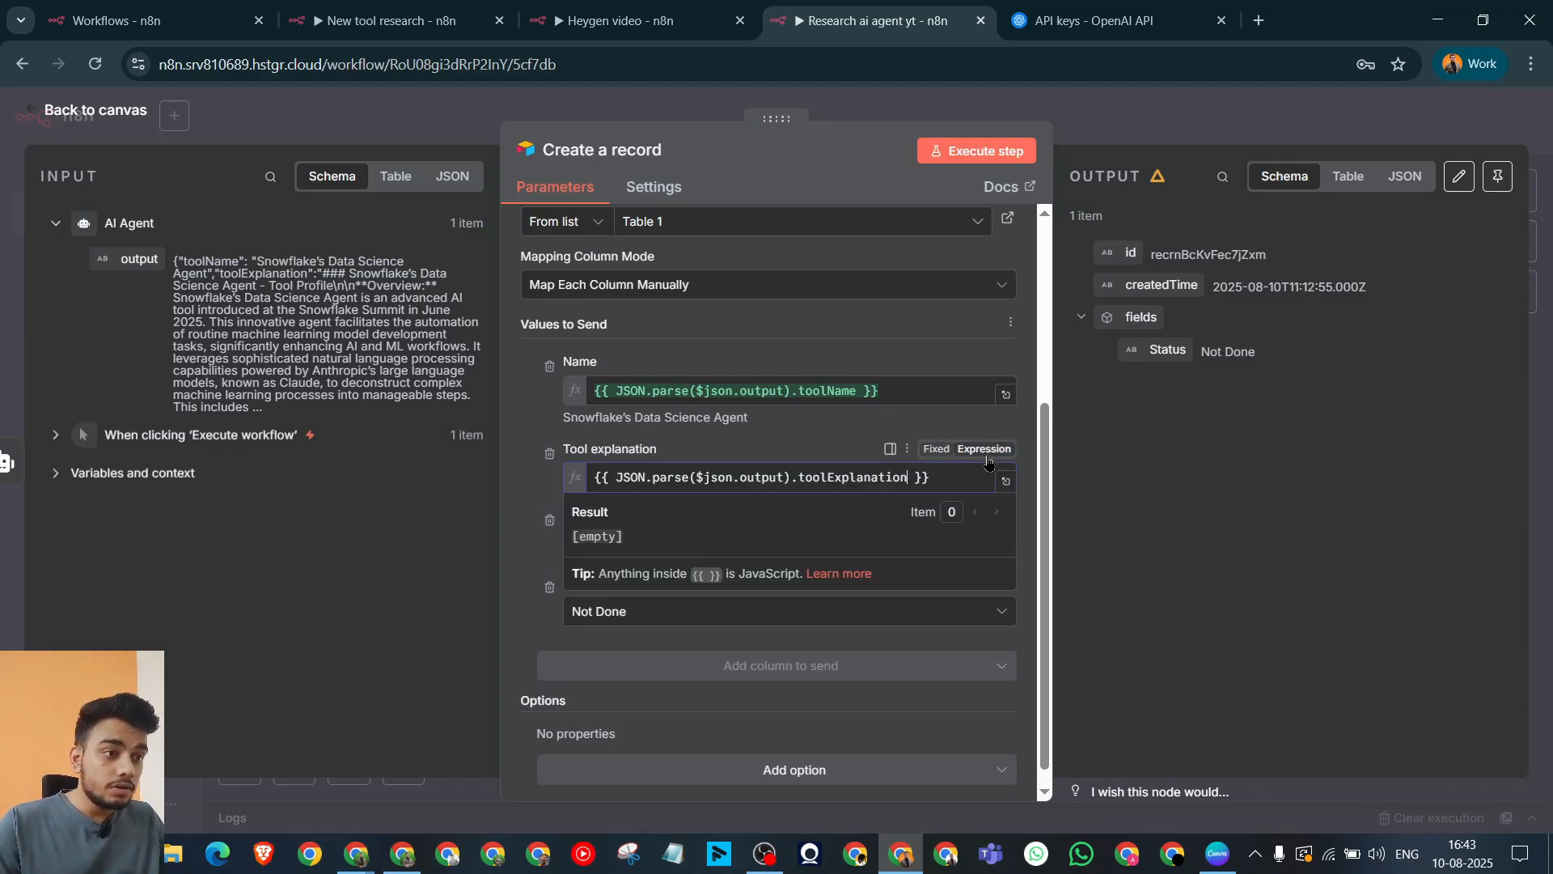
left_click(792, 451)
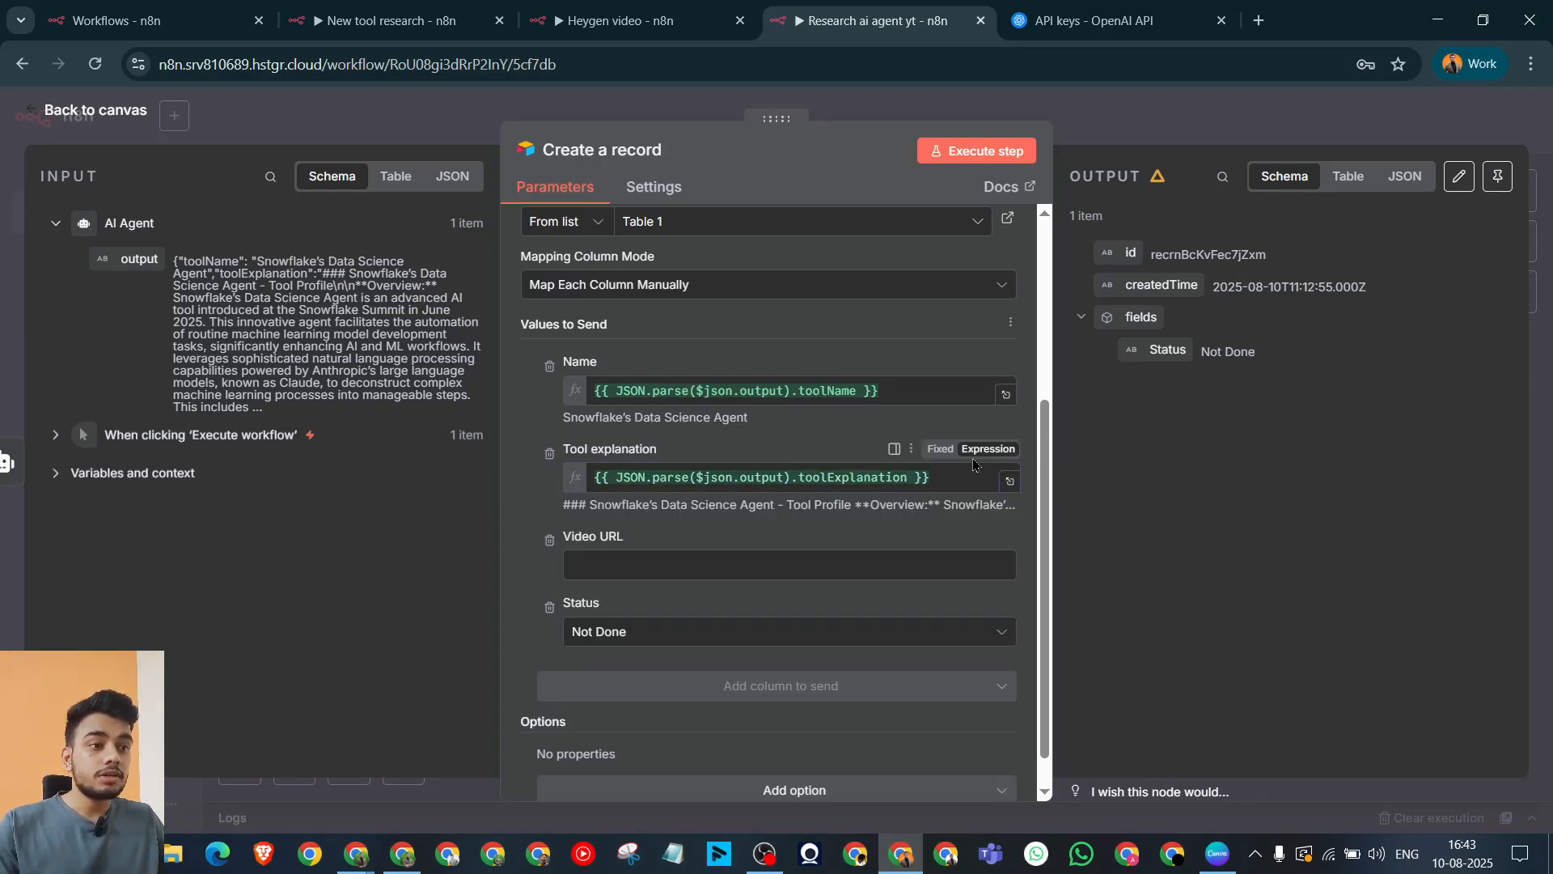
left_click(940, 453)
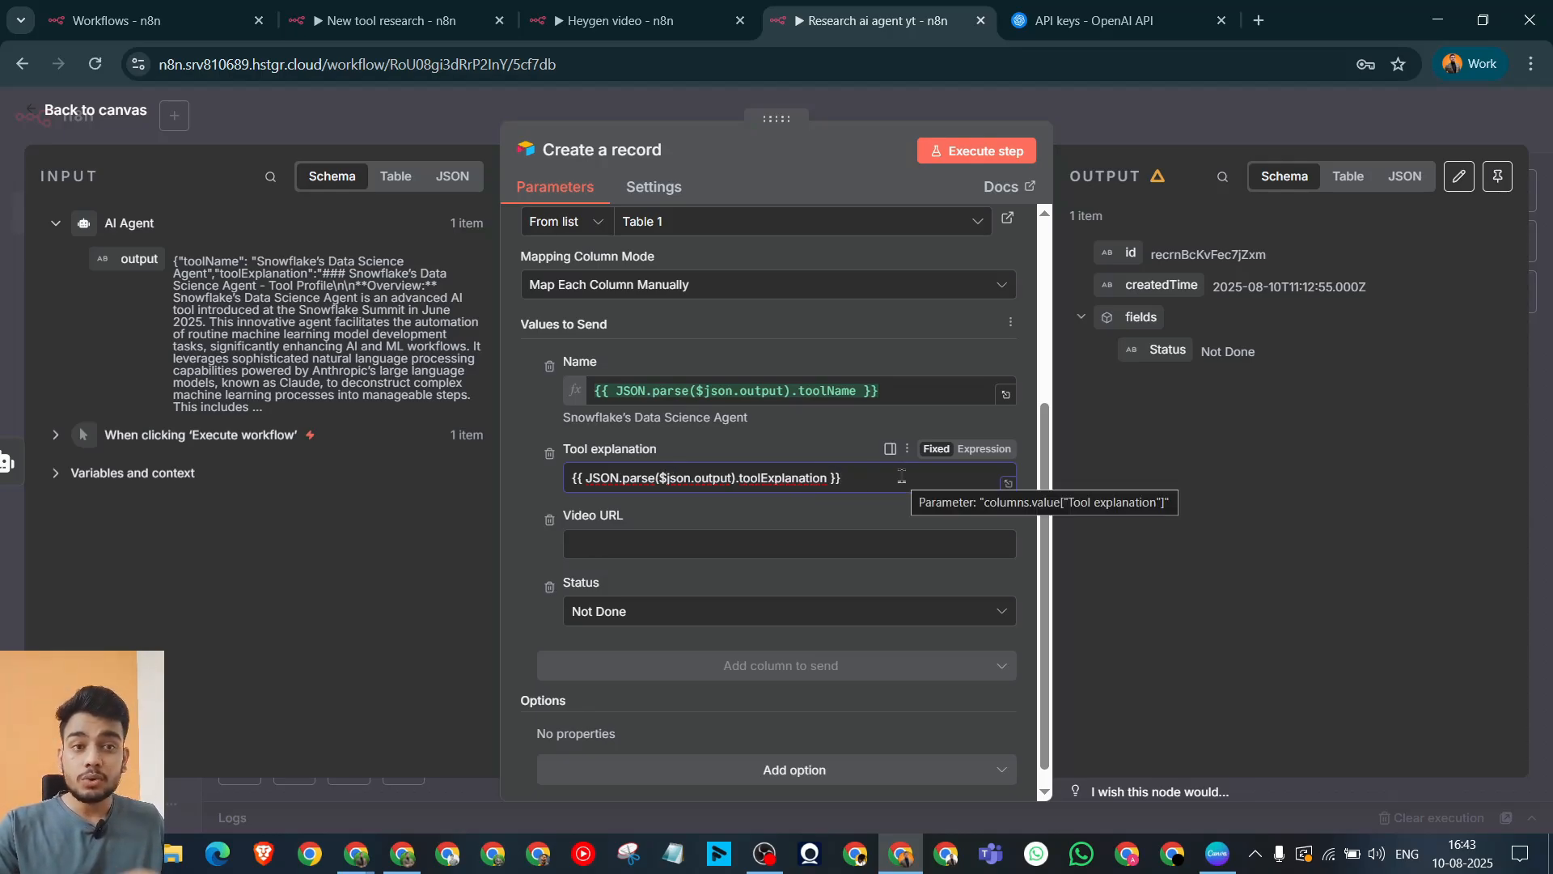
left_click(985, 448)
left_click(793, 455)
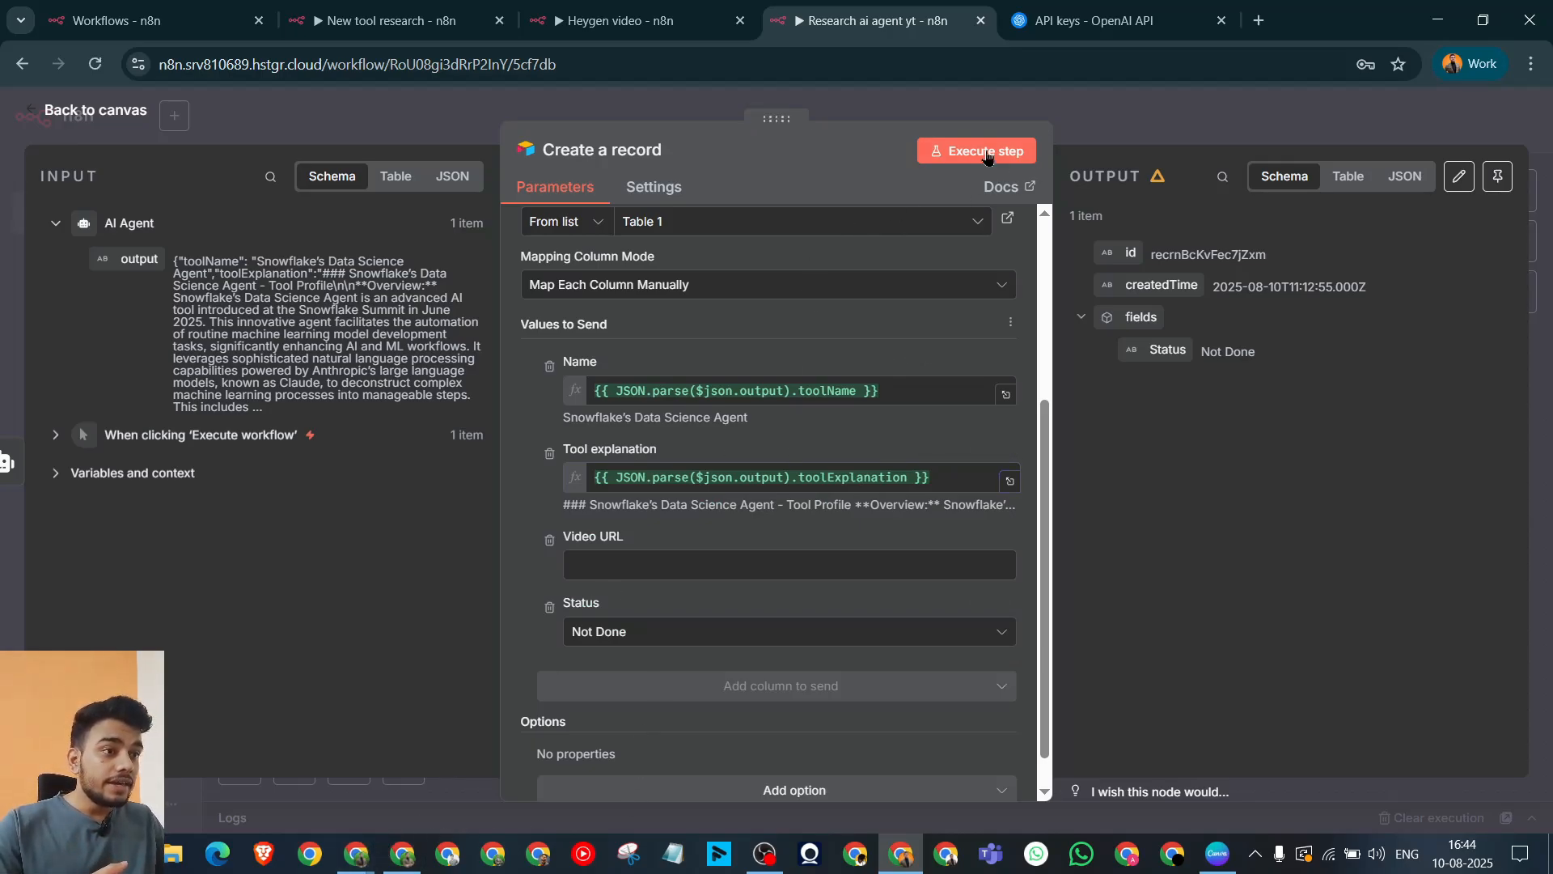
Step: Switch to Airtable, open the Tool Ai yt base to check the records in Table 1, and return to the n8n node's Status value
mouse_move(356, 854)
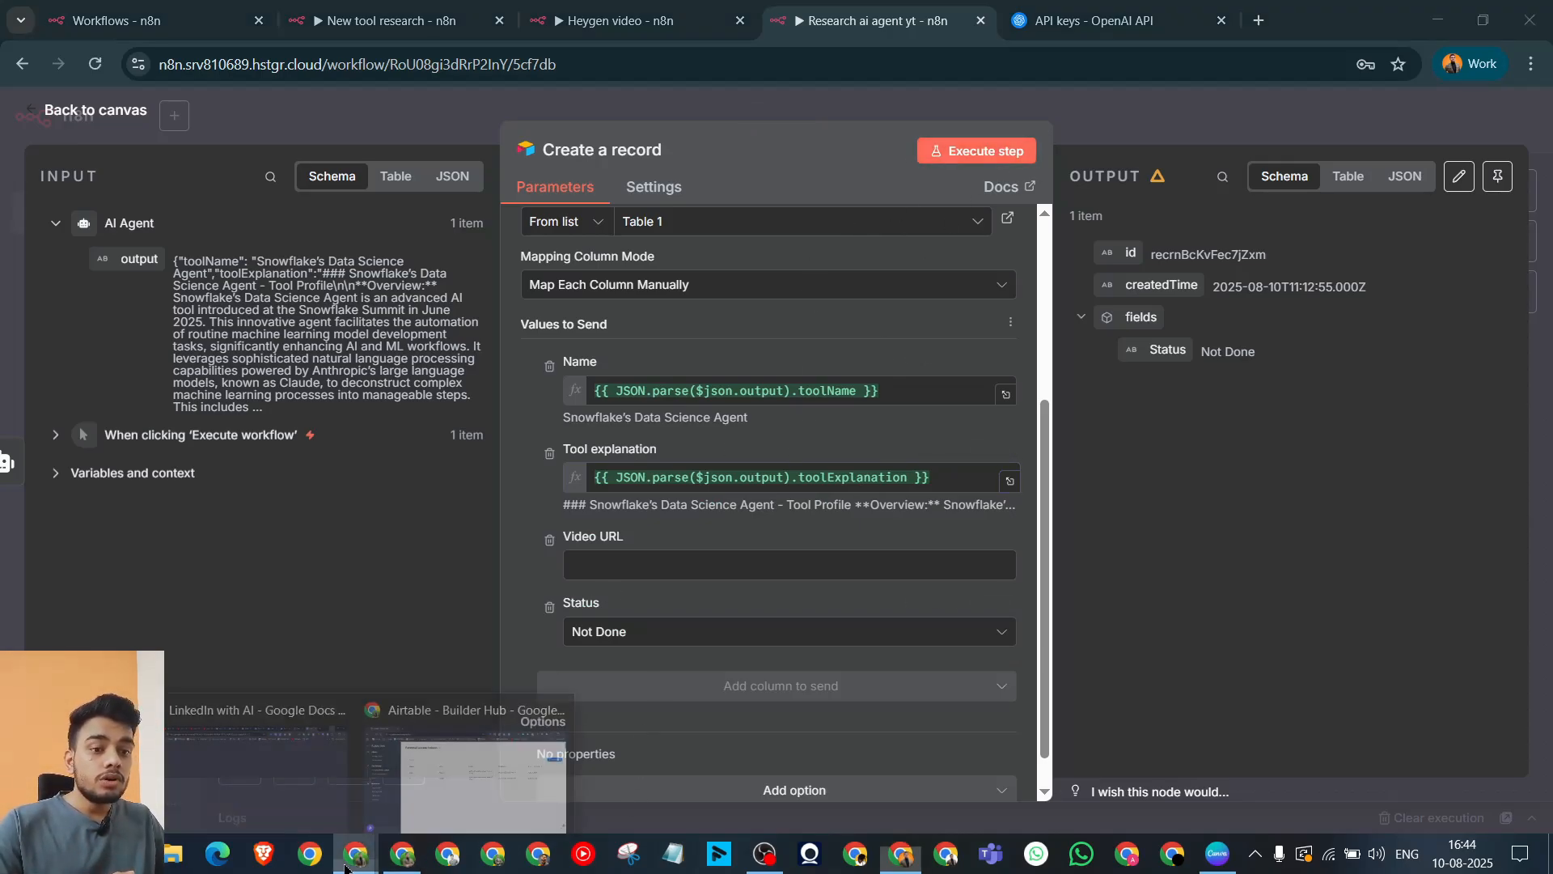
left_click(505, 798)
left_click(29, 162)
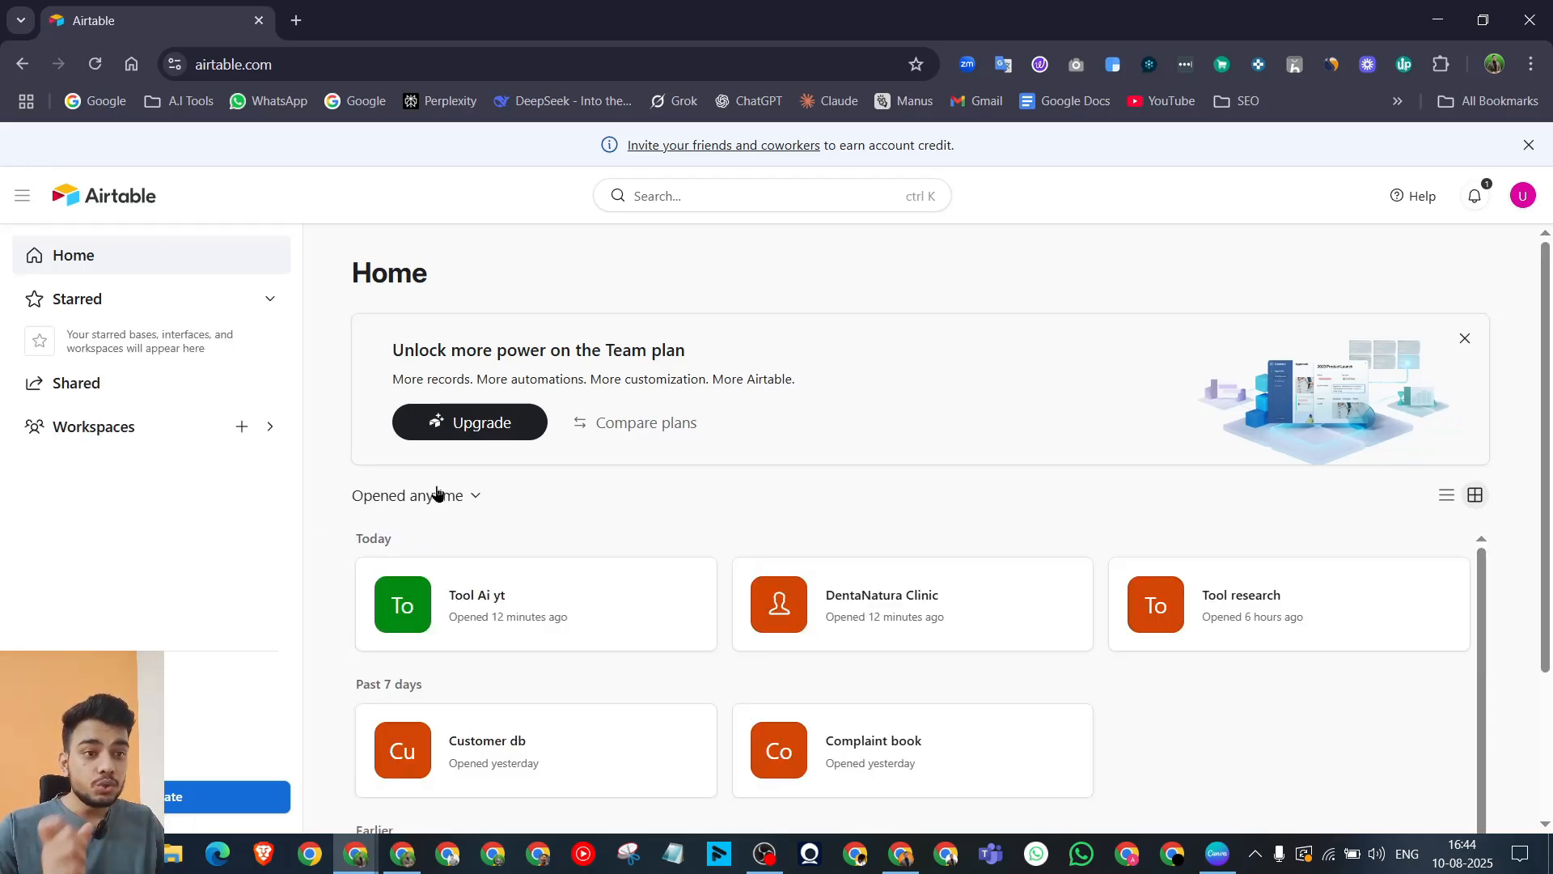
left_click(498, 597)
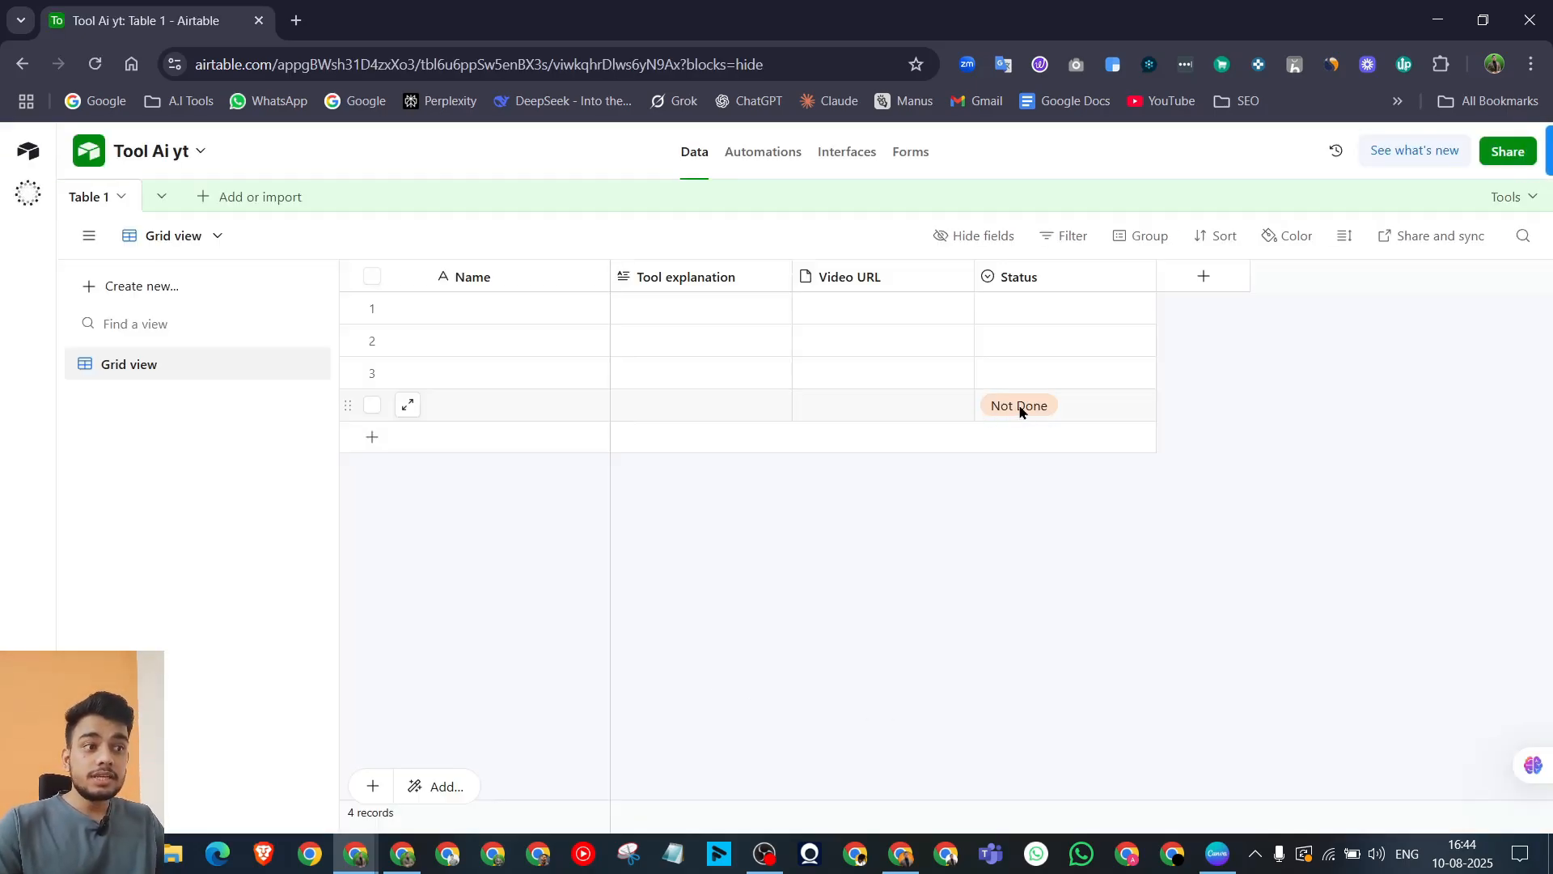
left_click(901, 853)
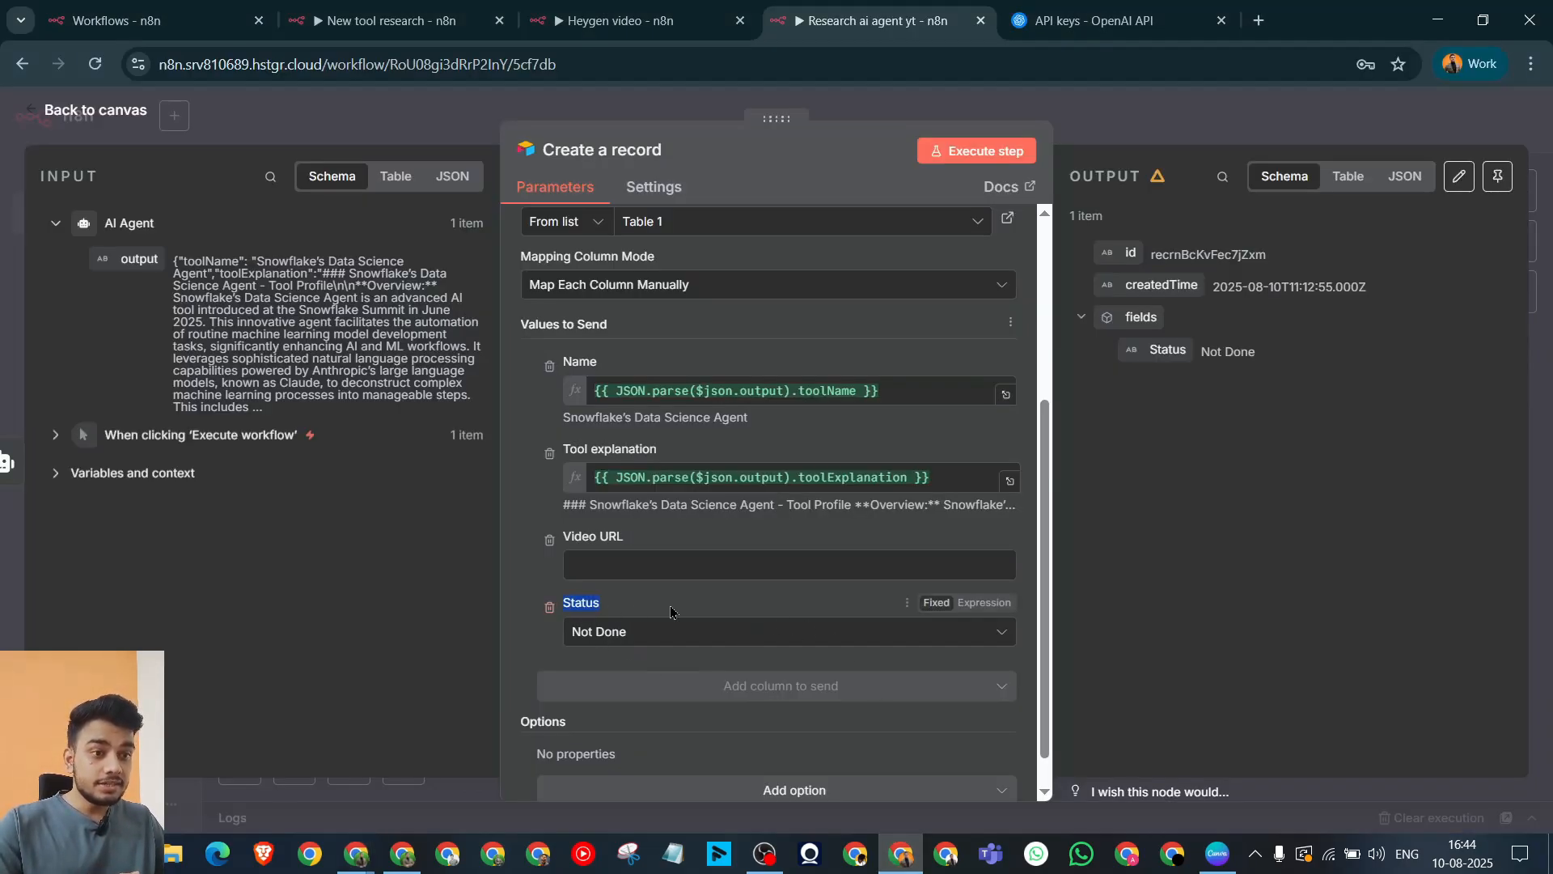
Step: Switch to the Tool Ai yt base in Airtable and delete all four records from Table 1
mouse_move(356, 853)
left_click(527, 790)
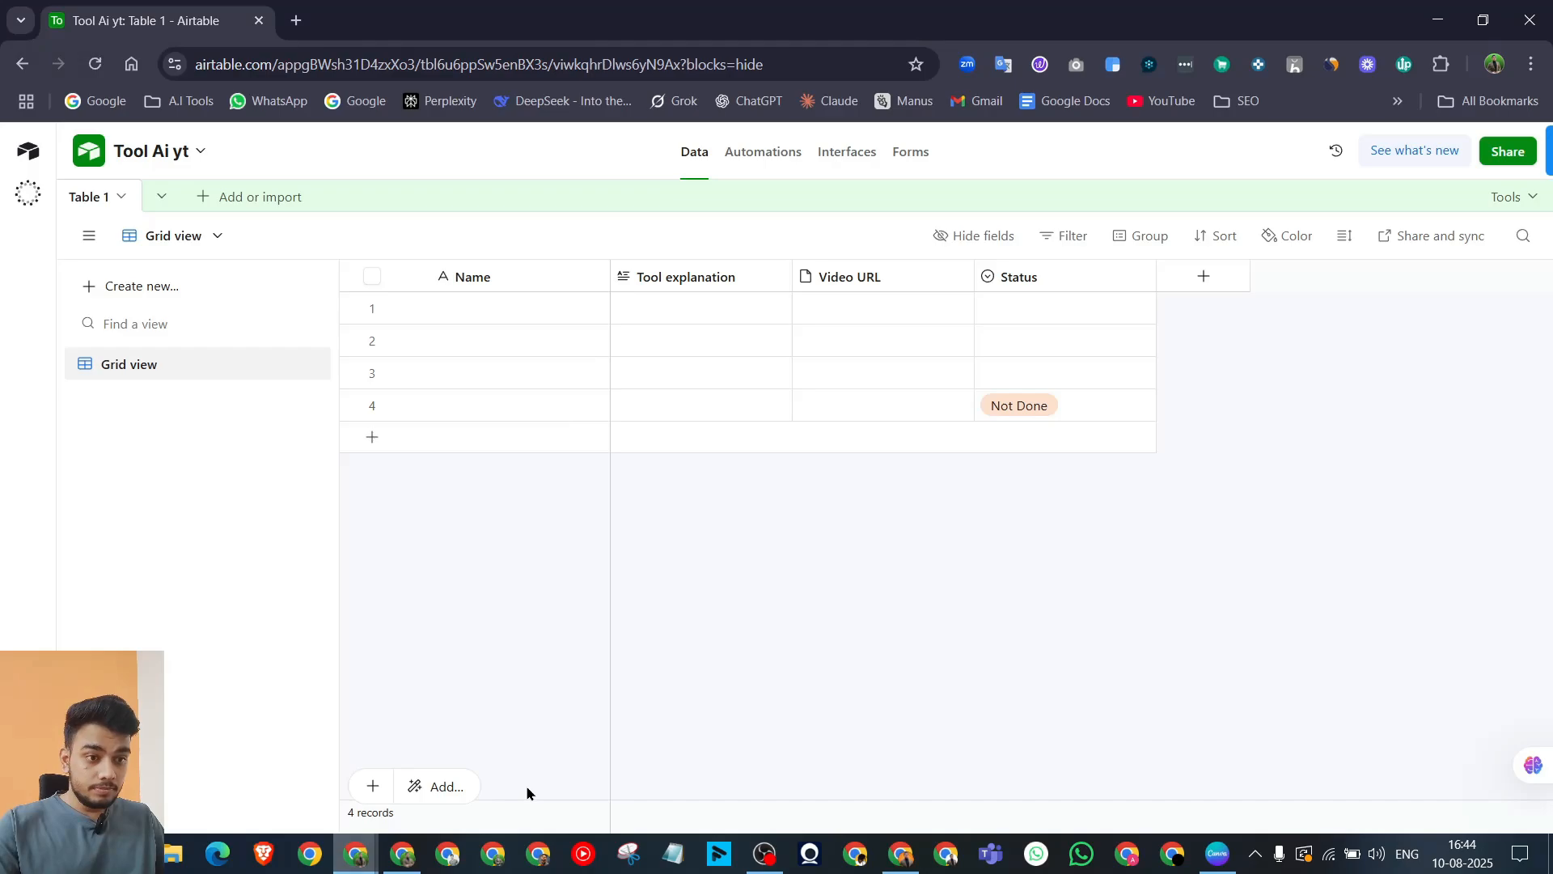
left_click(372, 308)
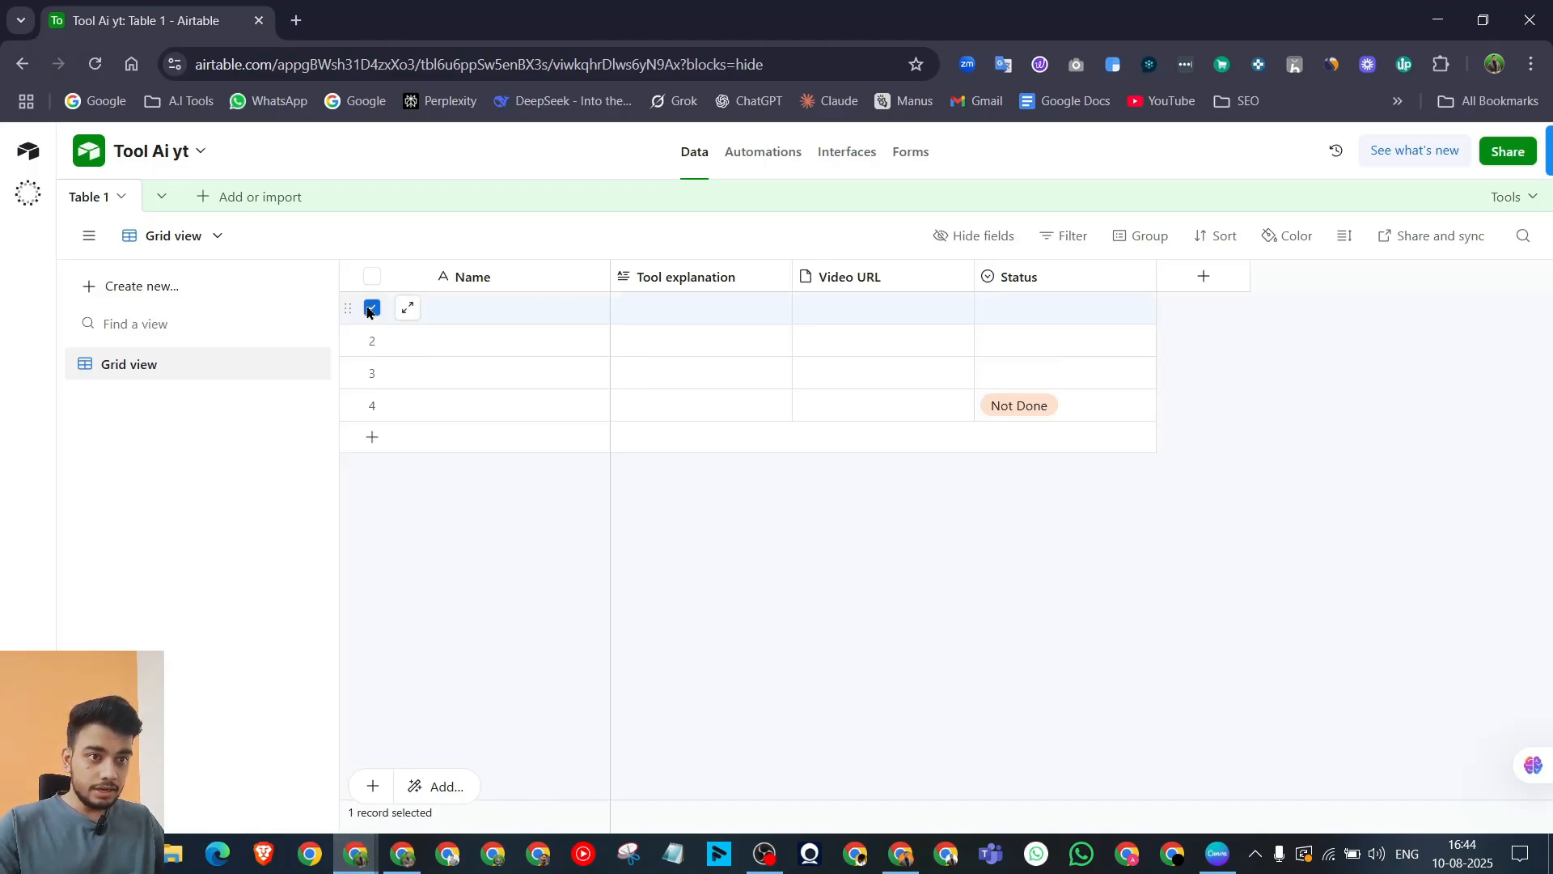
left_click(372, 340)
left_click(373, 372)
left_click(372, 405)
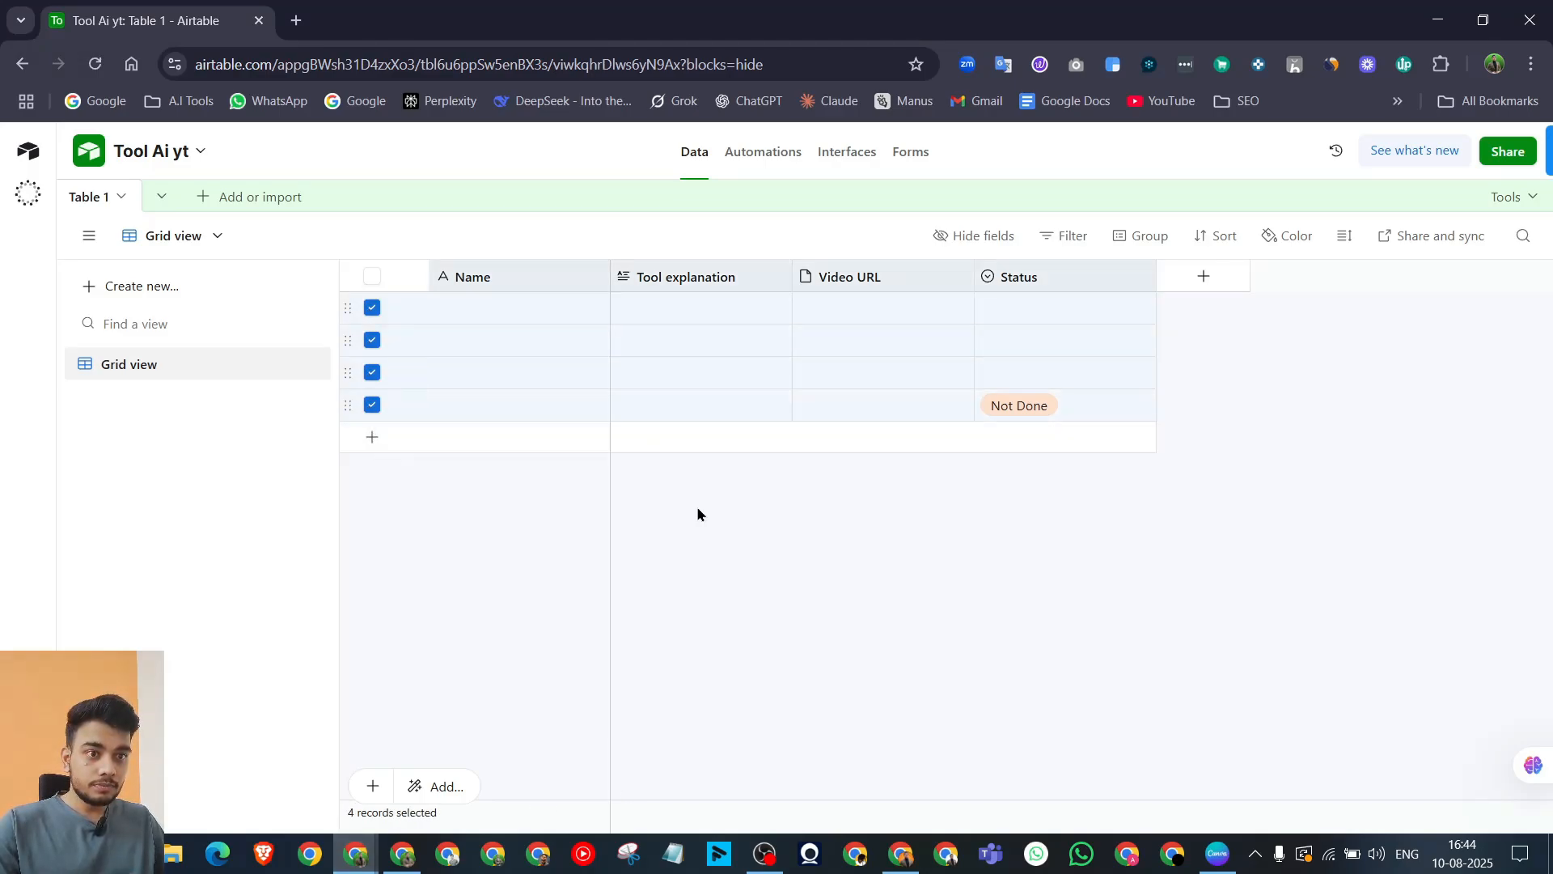
right_click(642, 373)
left_click(772, 463)
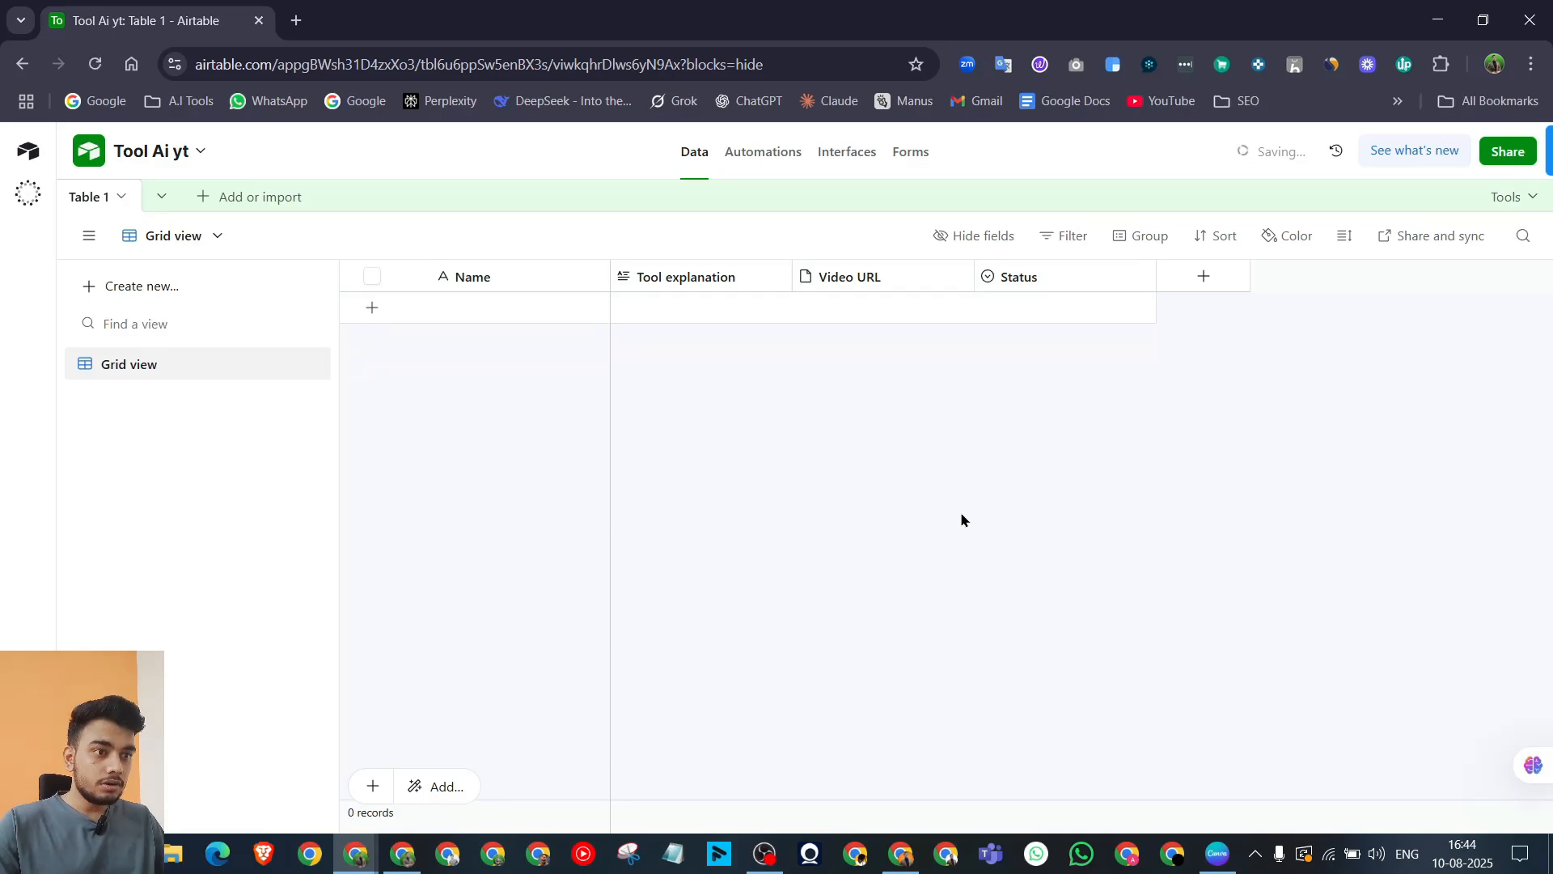
Step: Execute the Create a record node in n8n, then return to Table 1 in Airtable and widen the Name column to show the full tool name
left_click(1437, 19)
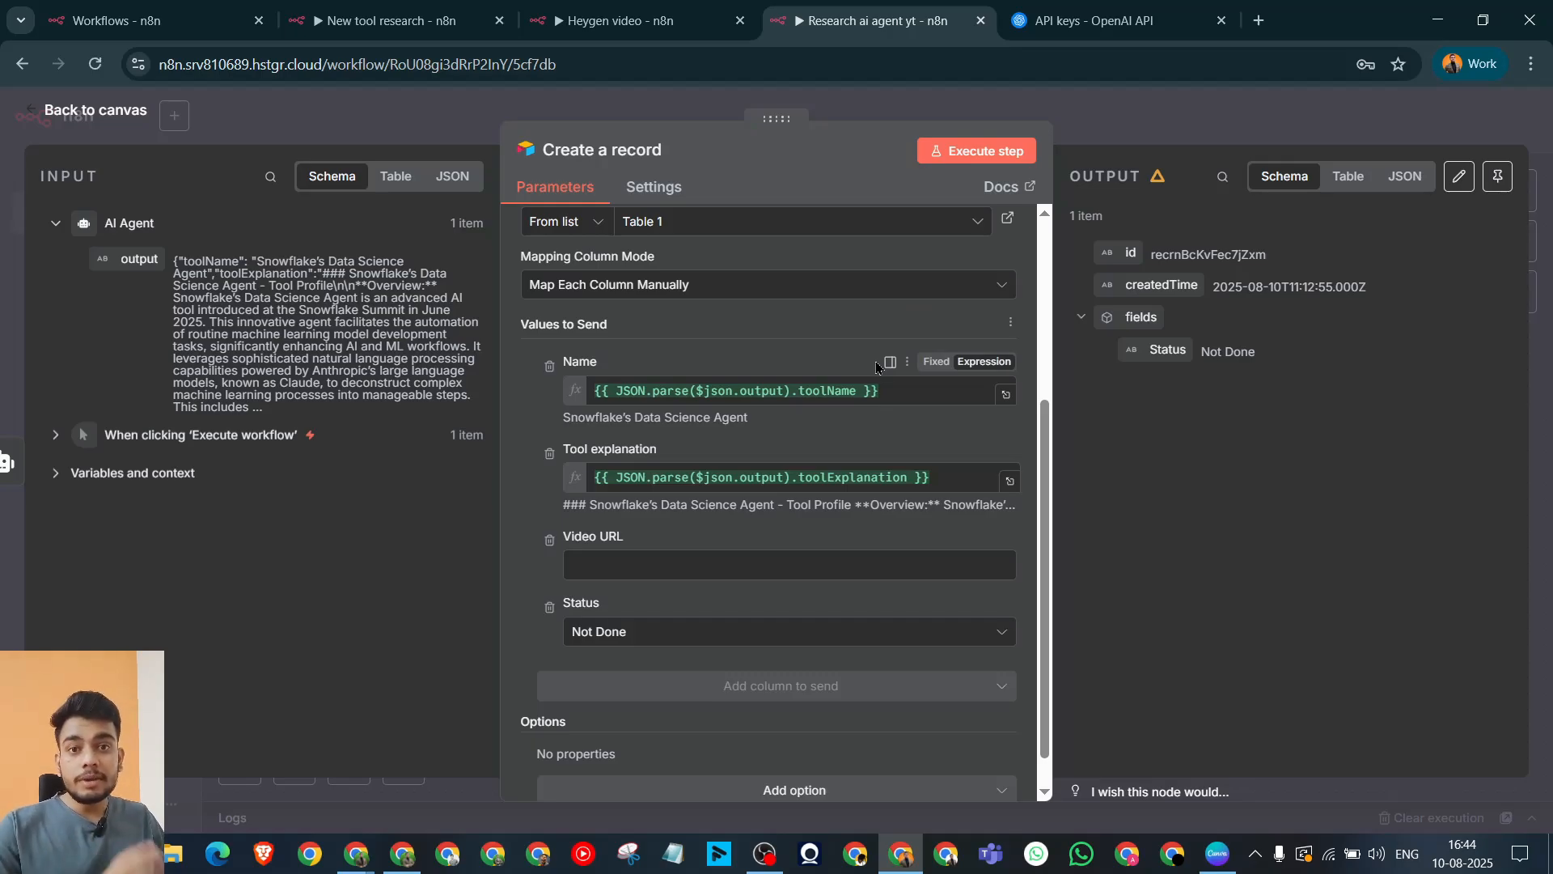
left_click(951, 154)
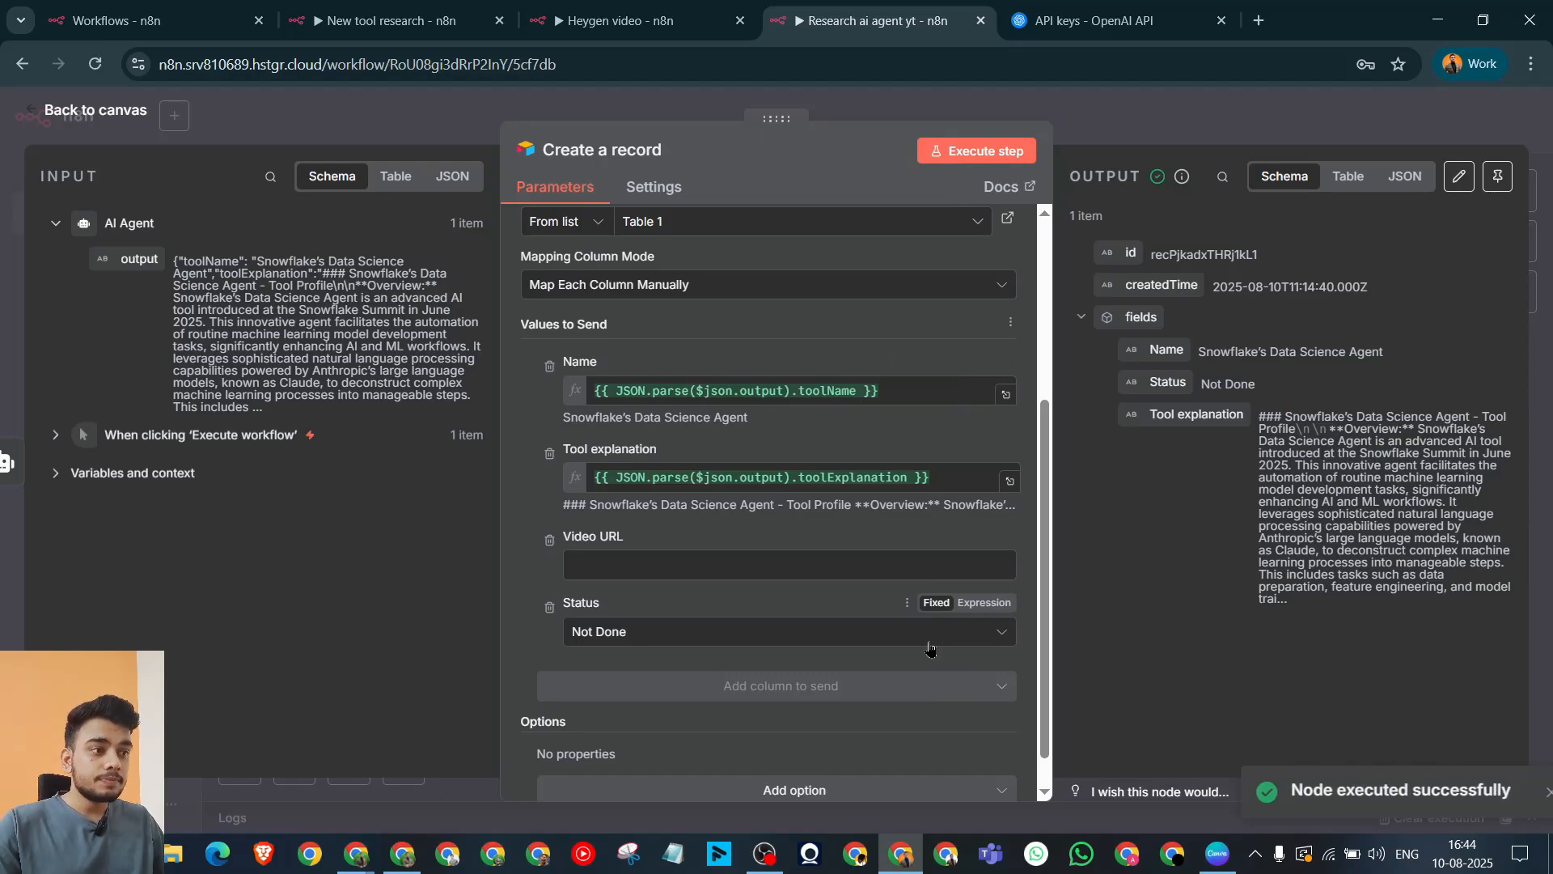
left_click(404, 852)
left_click(402, 852)
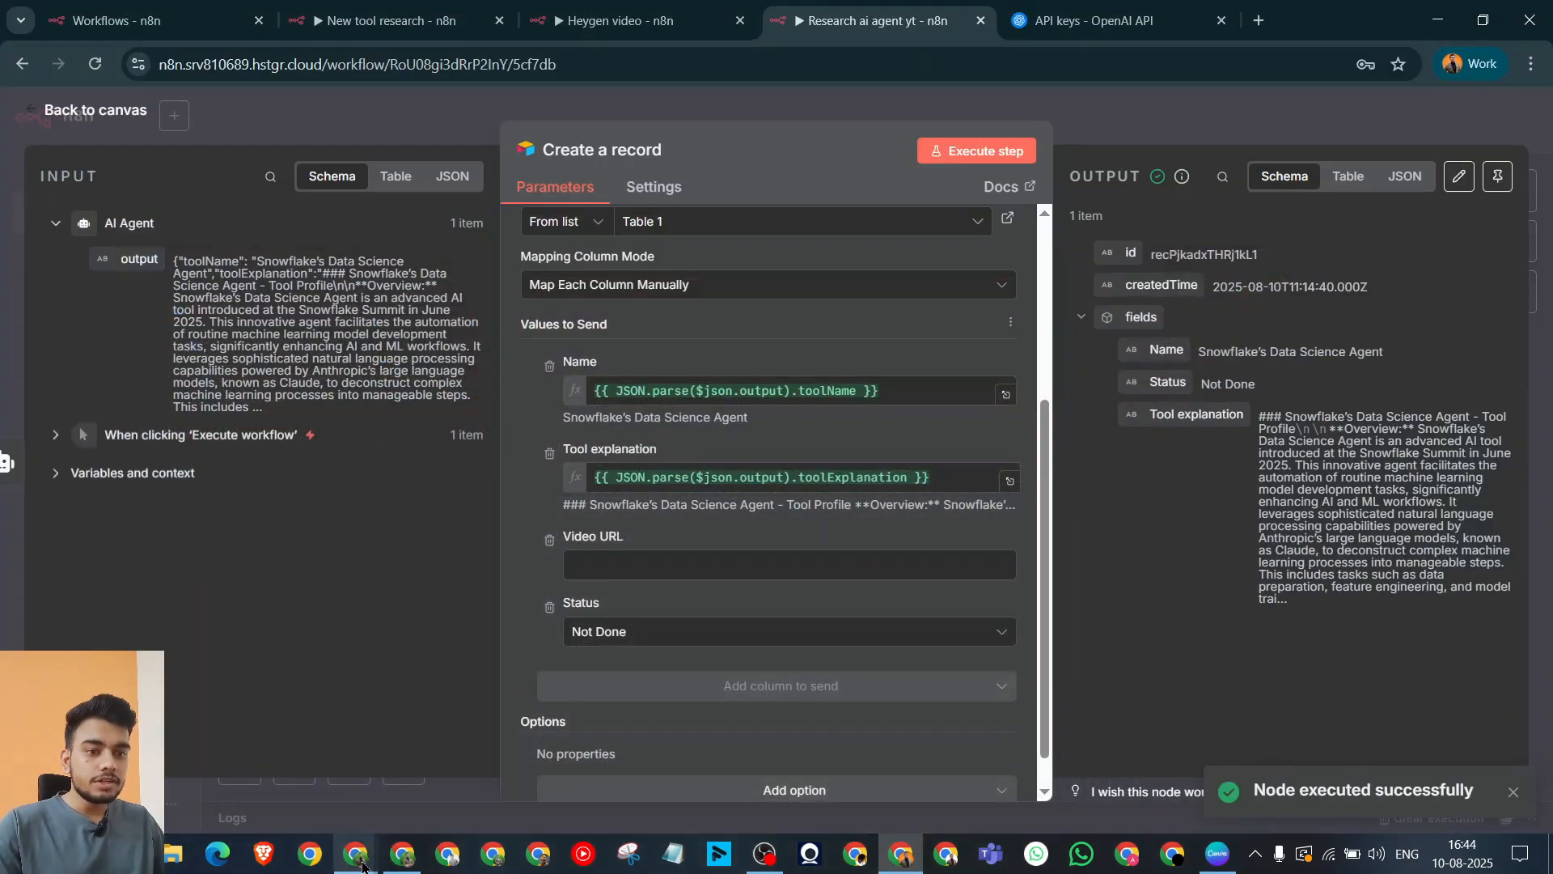
left_click(359, 852)
left_click(465, 765)
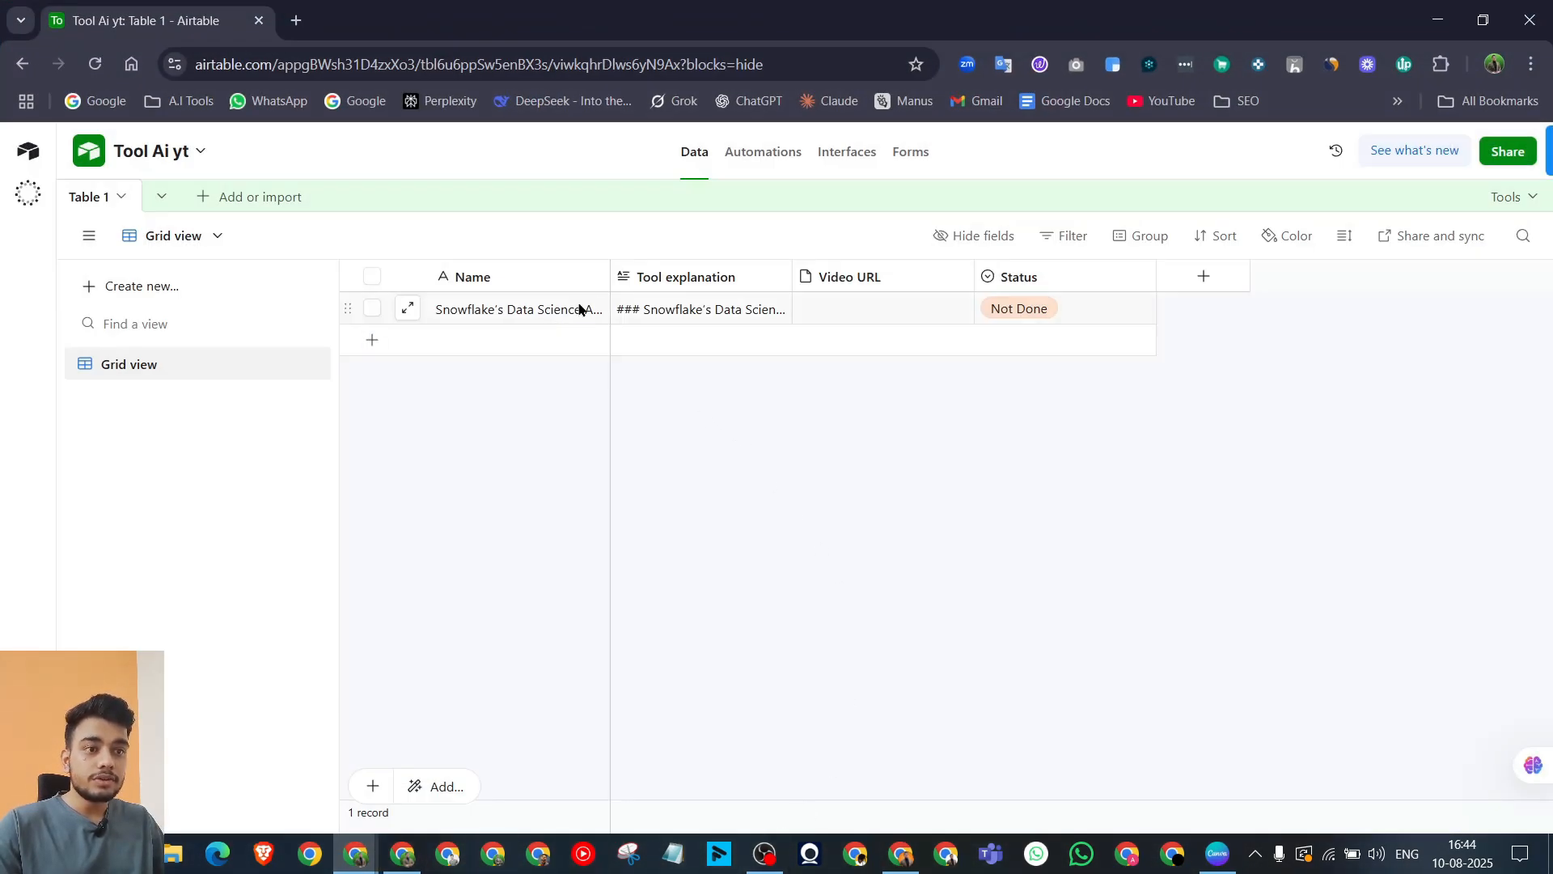
left_click_drag(609, 268, 670, 307)
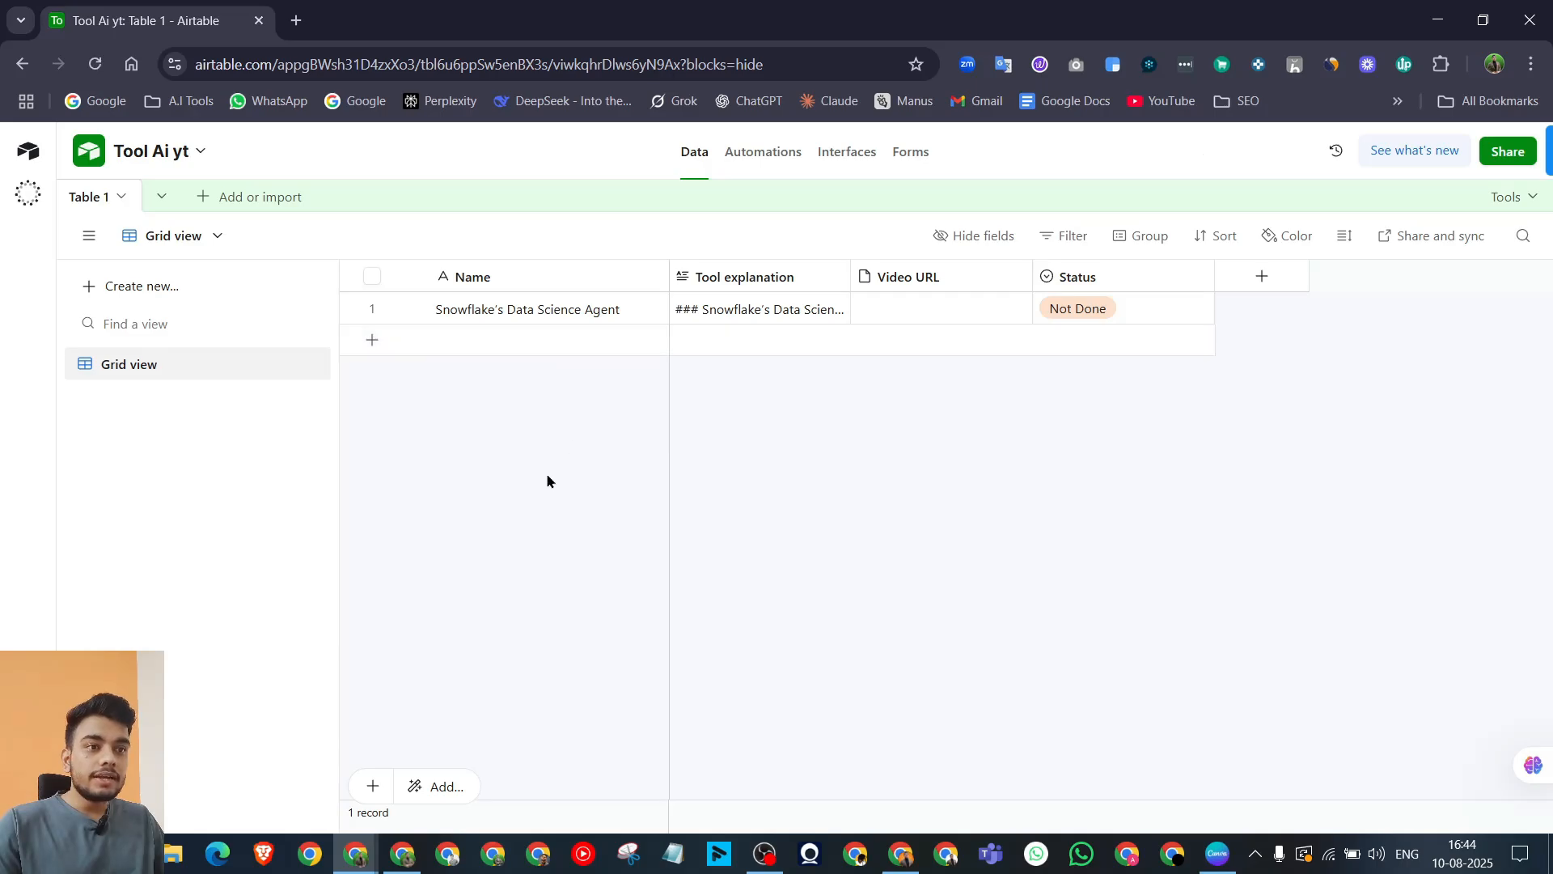
Step: Expand the new record's Tool explanation cell and read its Overview, Key Features and Use Cases sections
left_click(803, 318)
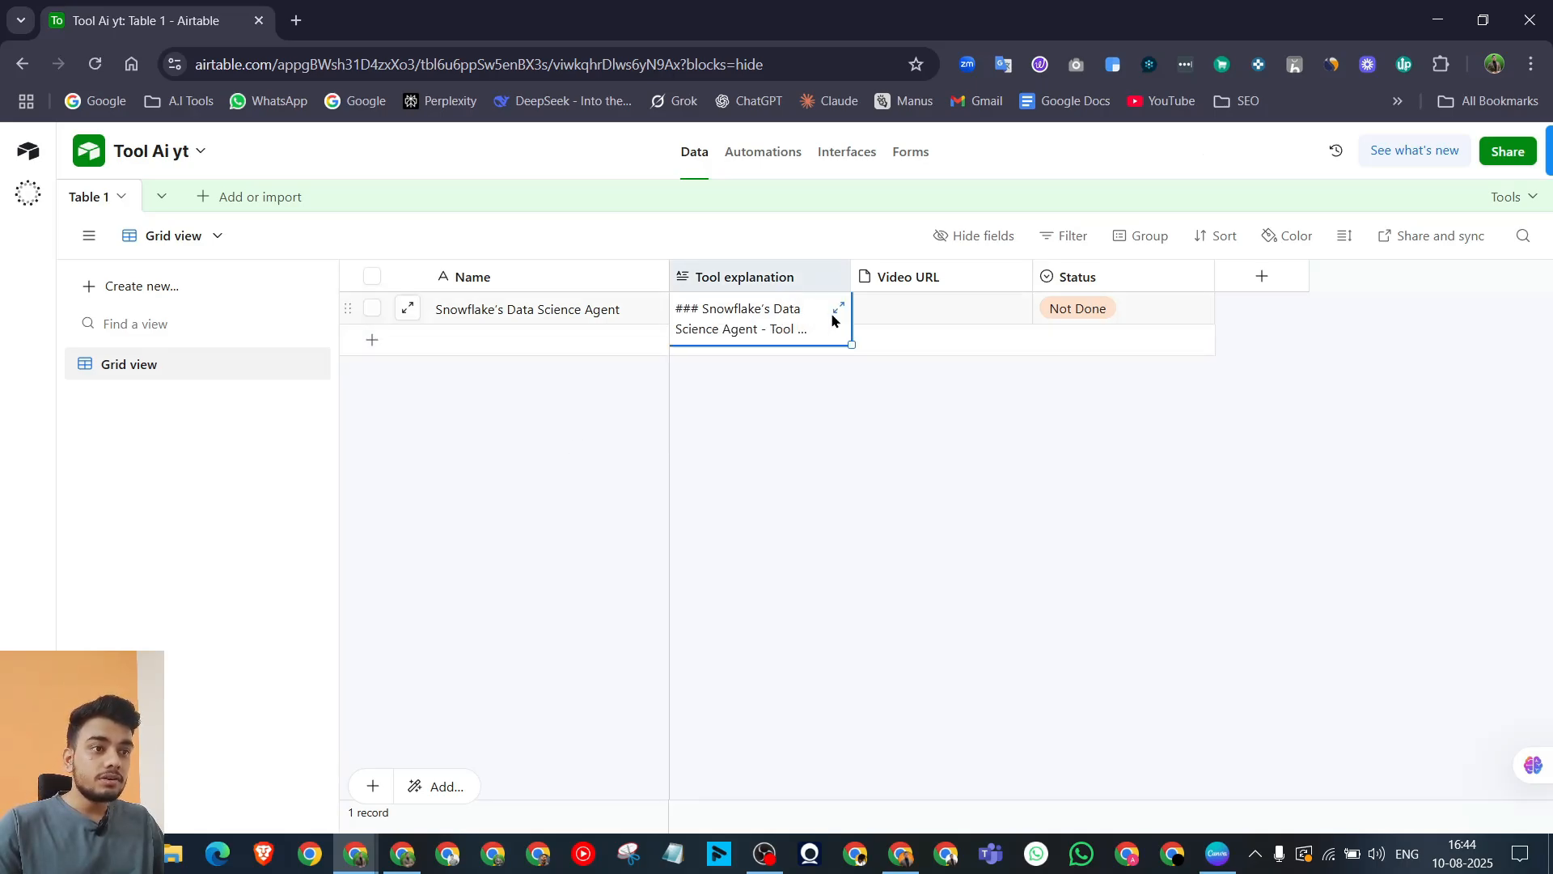
left_click(835, 314)
left_click_drag(860, 317, 991, 407)
left_click(995, 430)
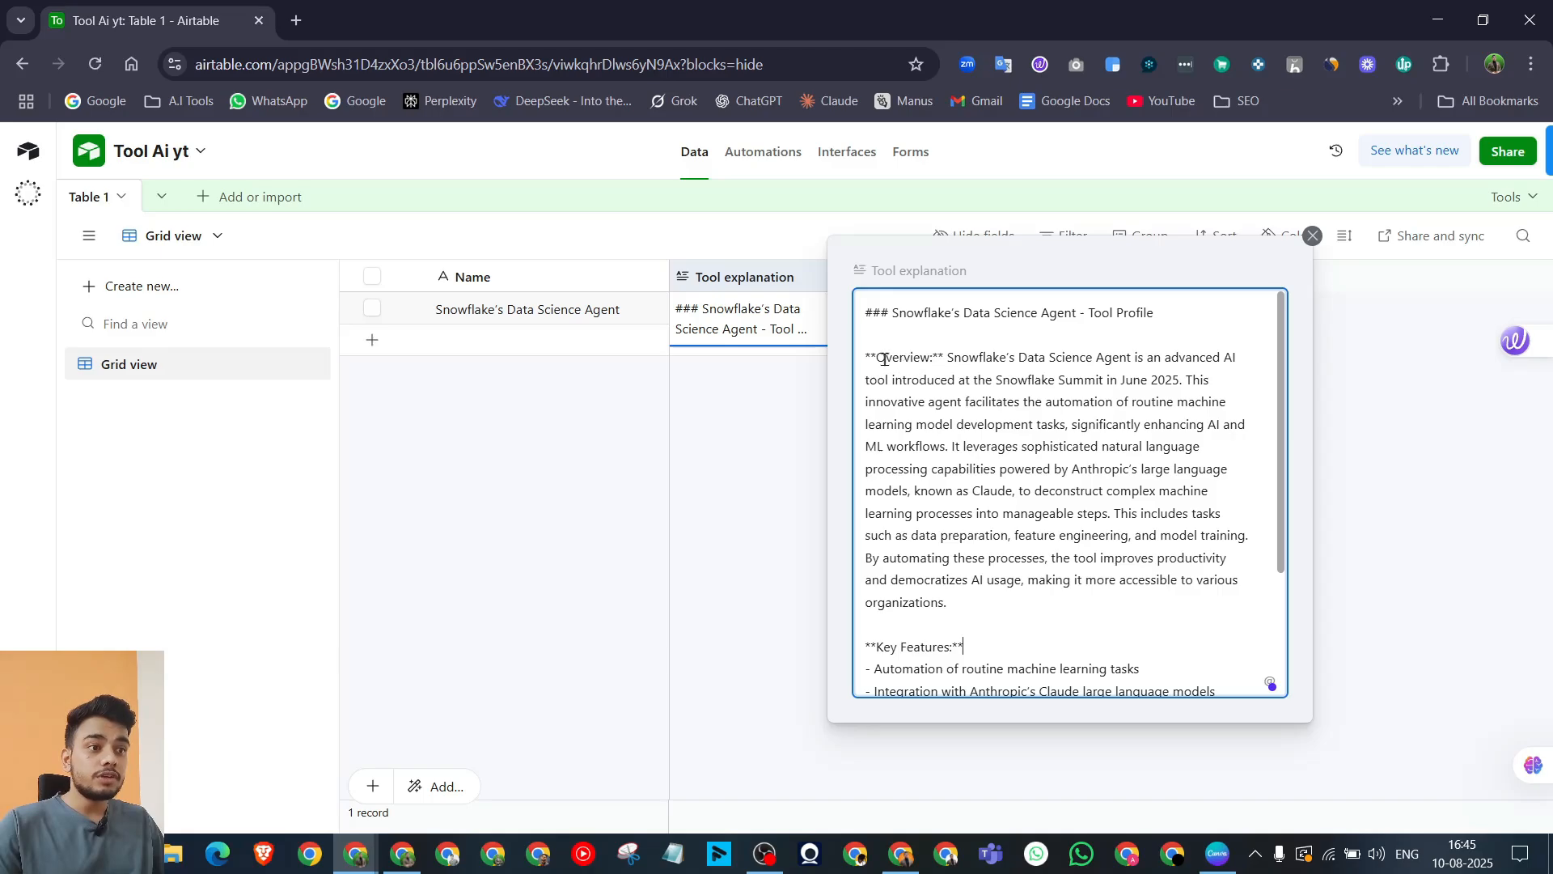
left_click_drag(884, 359, 986, 381)
scroll(1004, 441, "down", 3)
left_click_drag(898, 477, 925, 477)
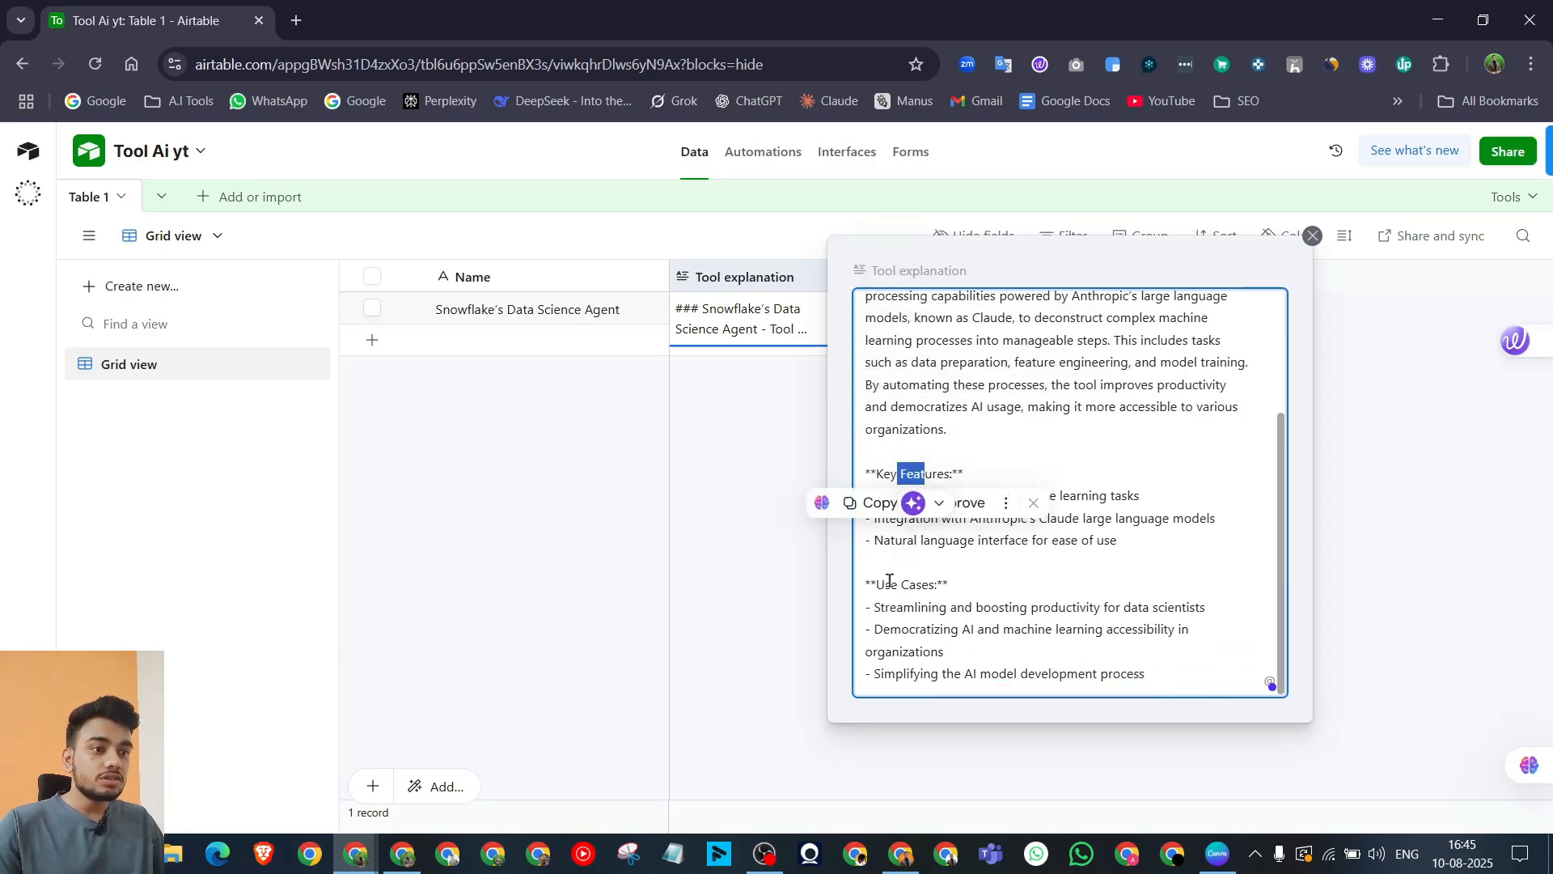
left_click_drag(885, 584, 970, 587)
scroll(1026, 600, "up", 3)
left_click(1414, 670)
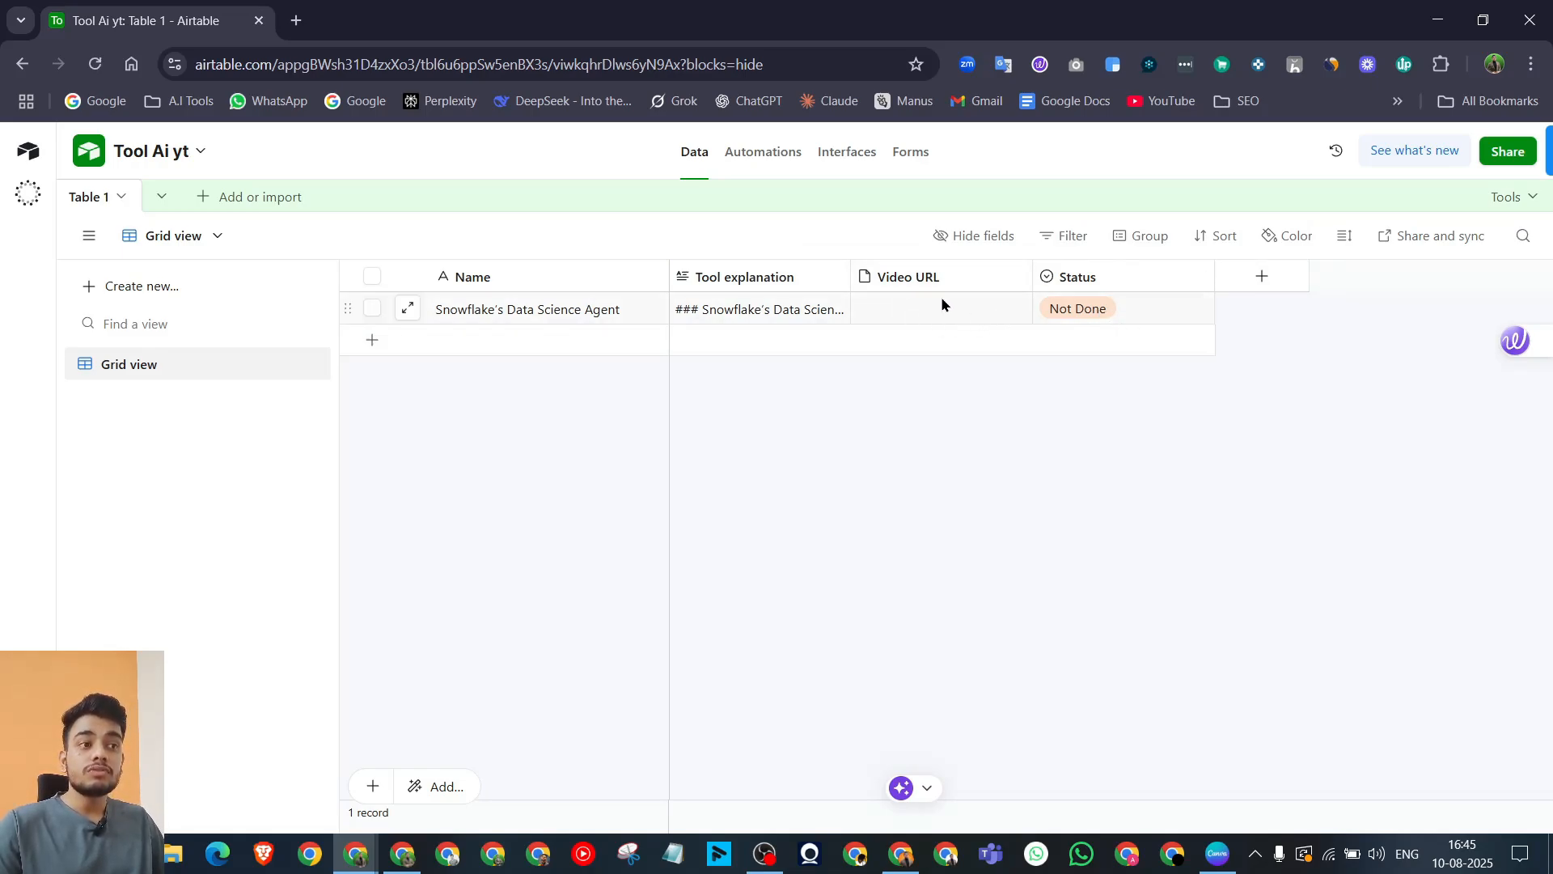
Step: Return to the n8n canvas, review the finished nodes and save the Research ai agent yt workflow
left_click(1438, 20)
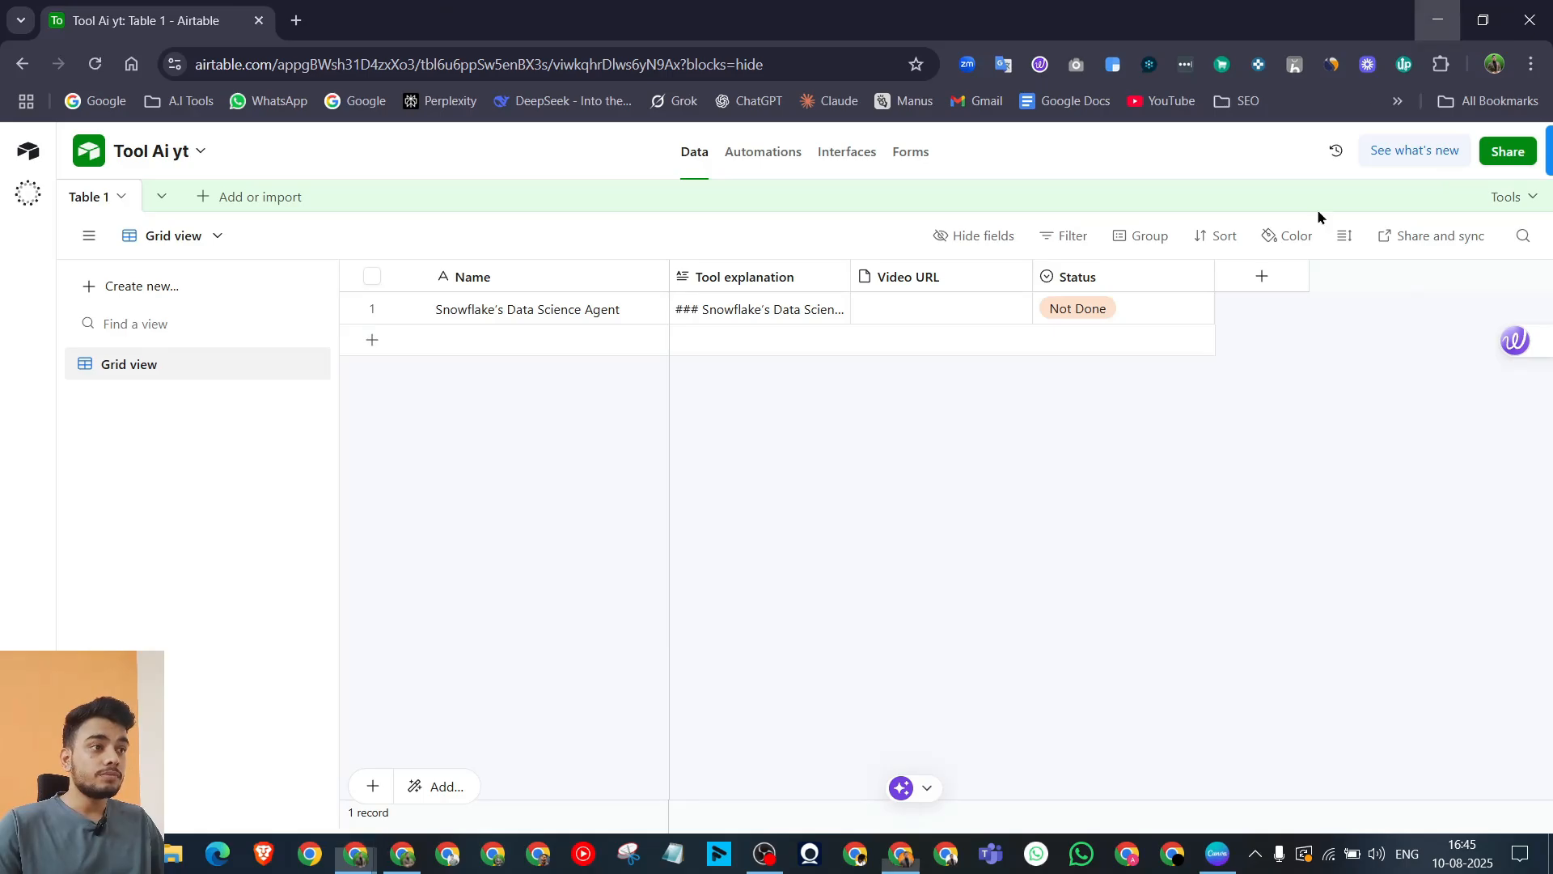
left_click(1196, 117)
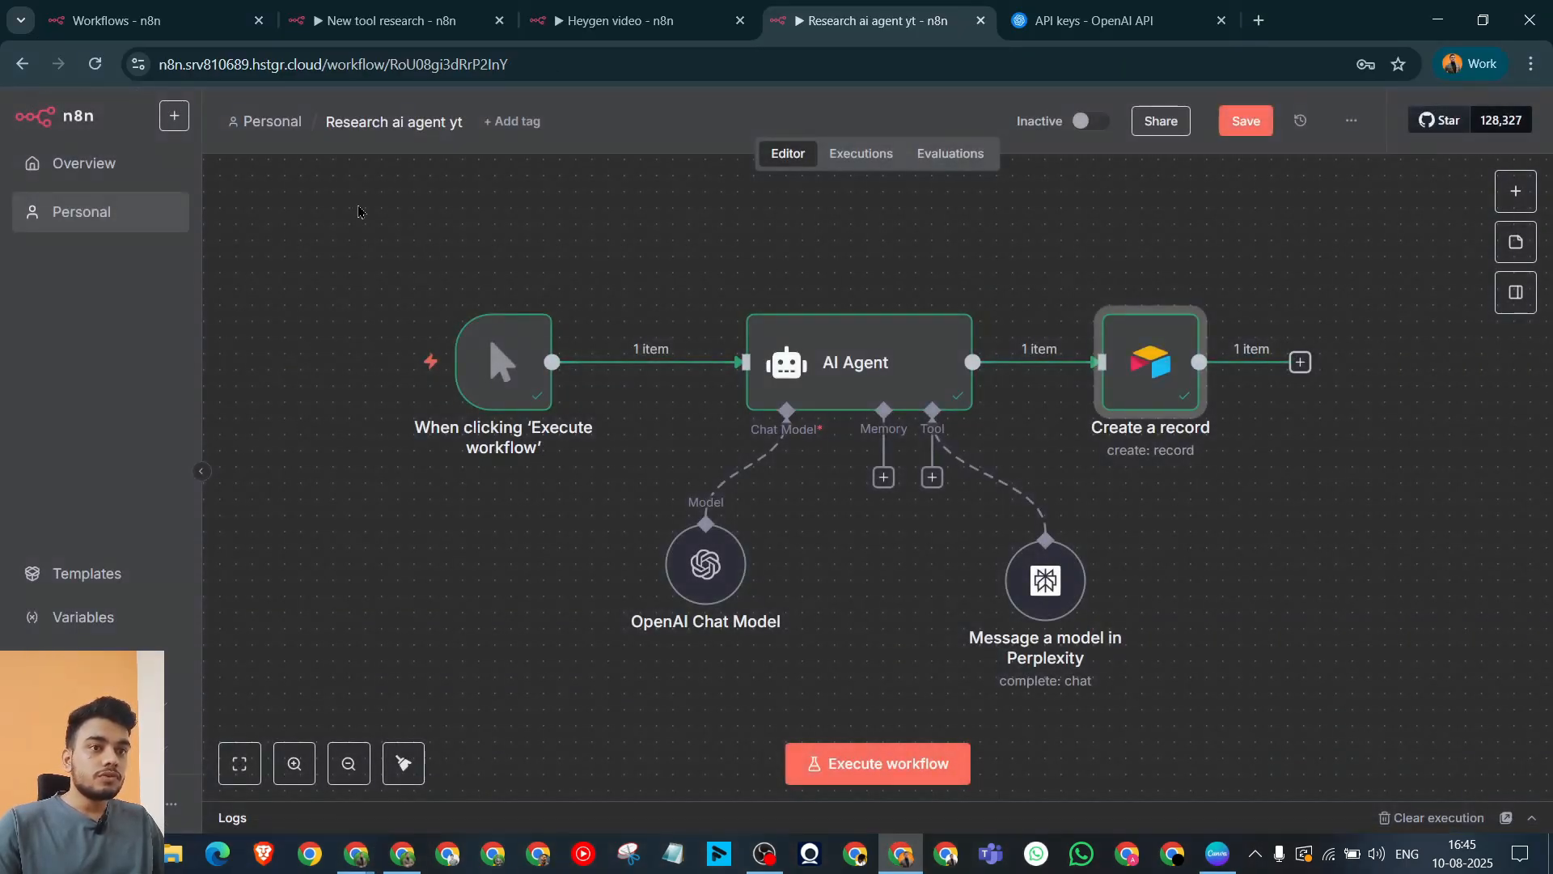
left_click_drag(385, 245, 1288, 768)
left_click(1379, 369)
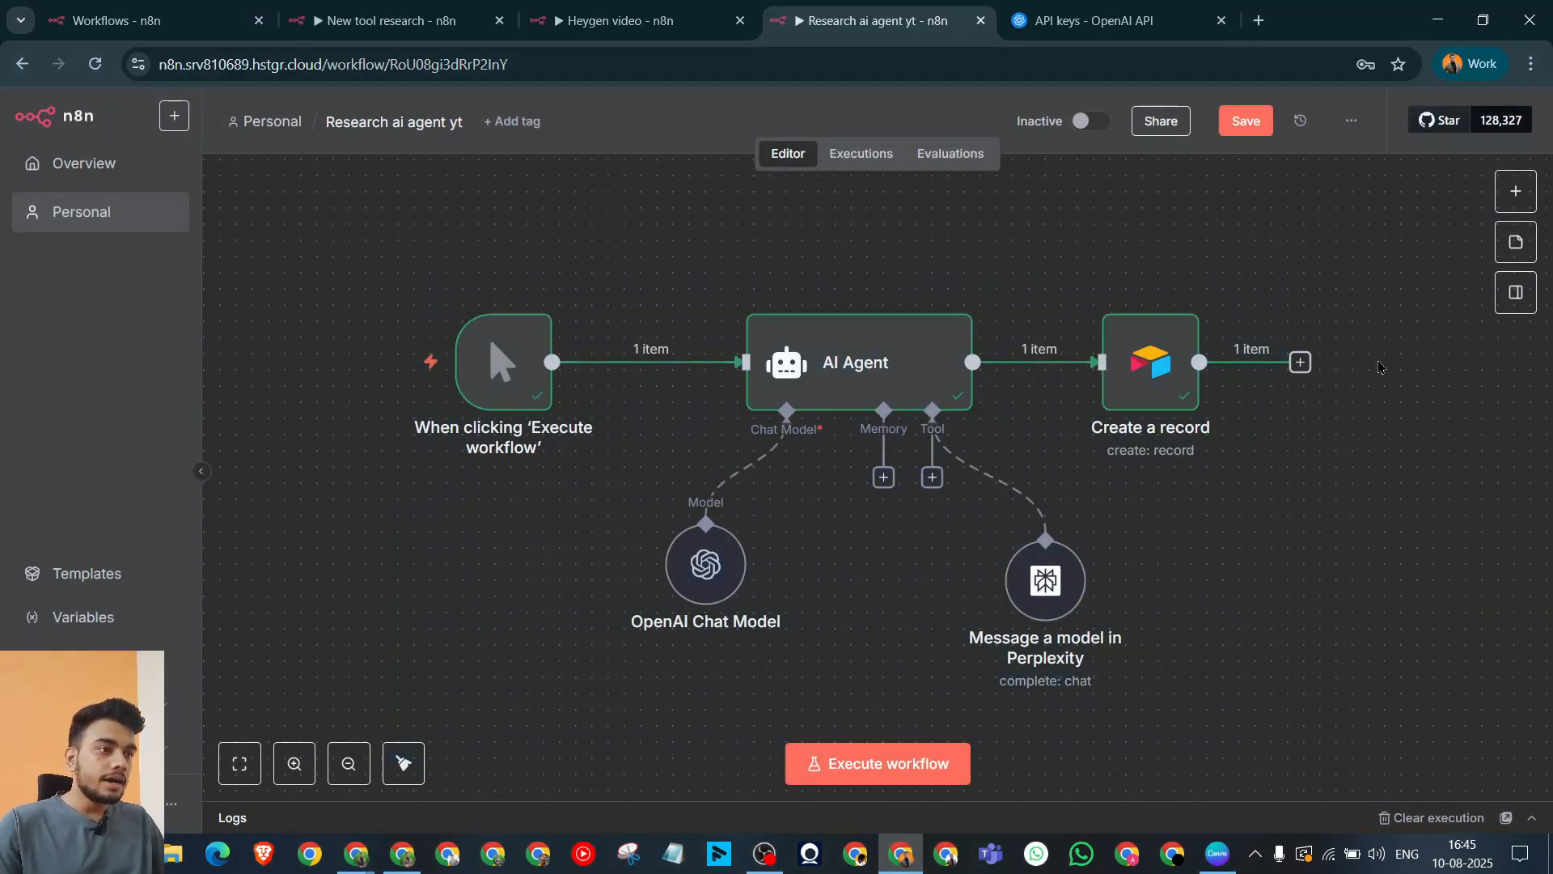
left_click(1250, 123)
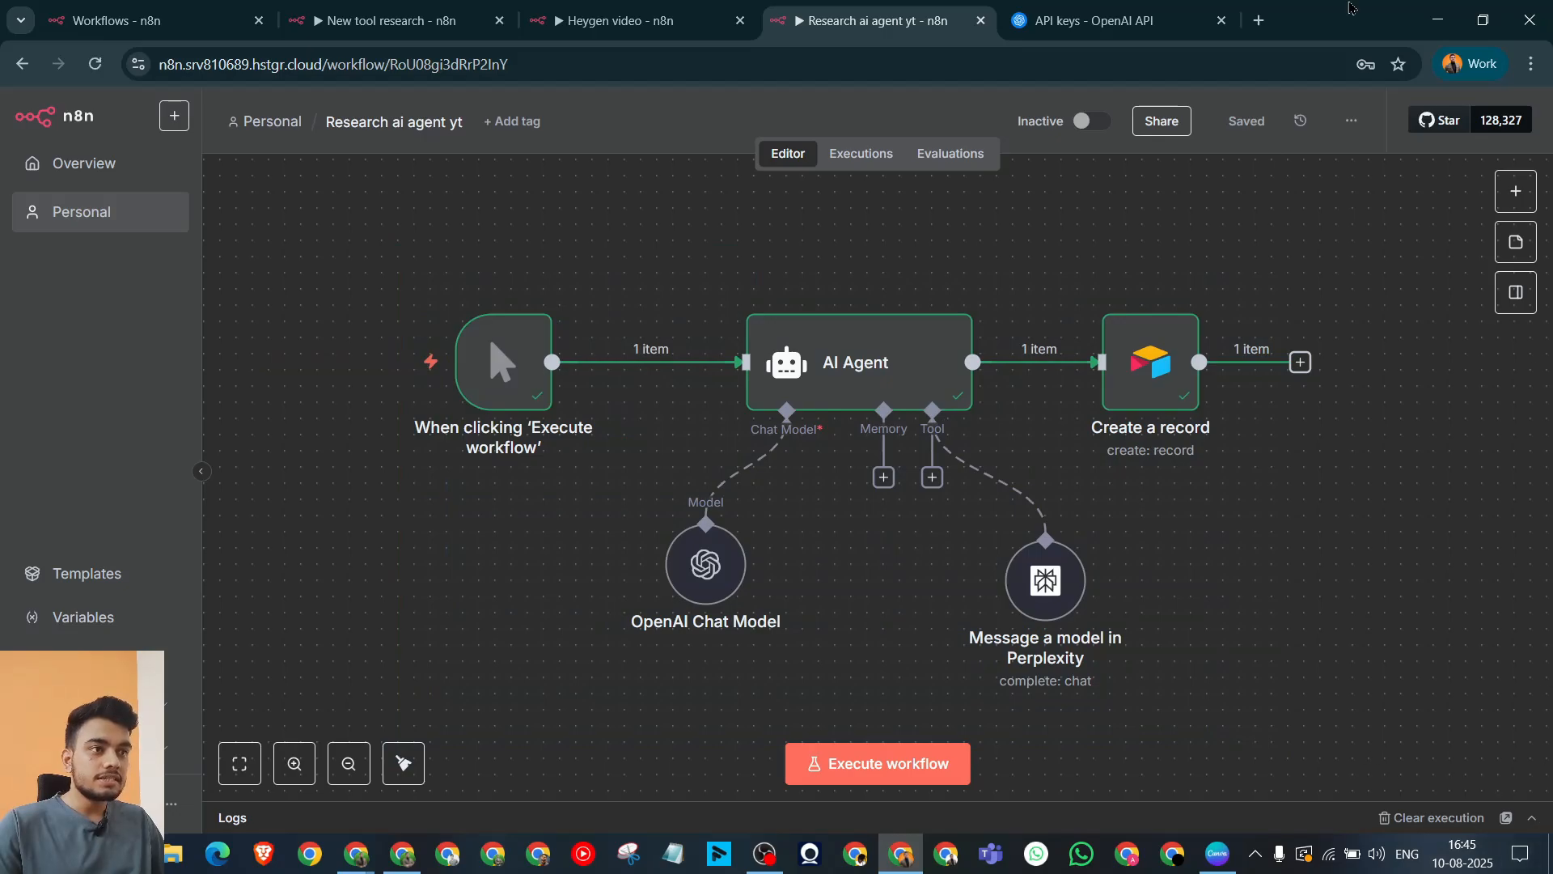
Step: Open n8n in a new browser tab placed beside the Research ai agent yt tab and create a blank workflow
left_click(1259, 20)
type("n8n")
key("Return")
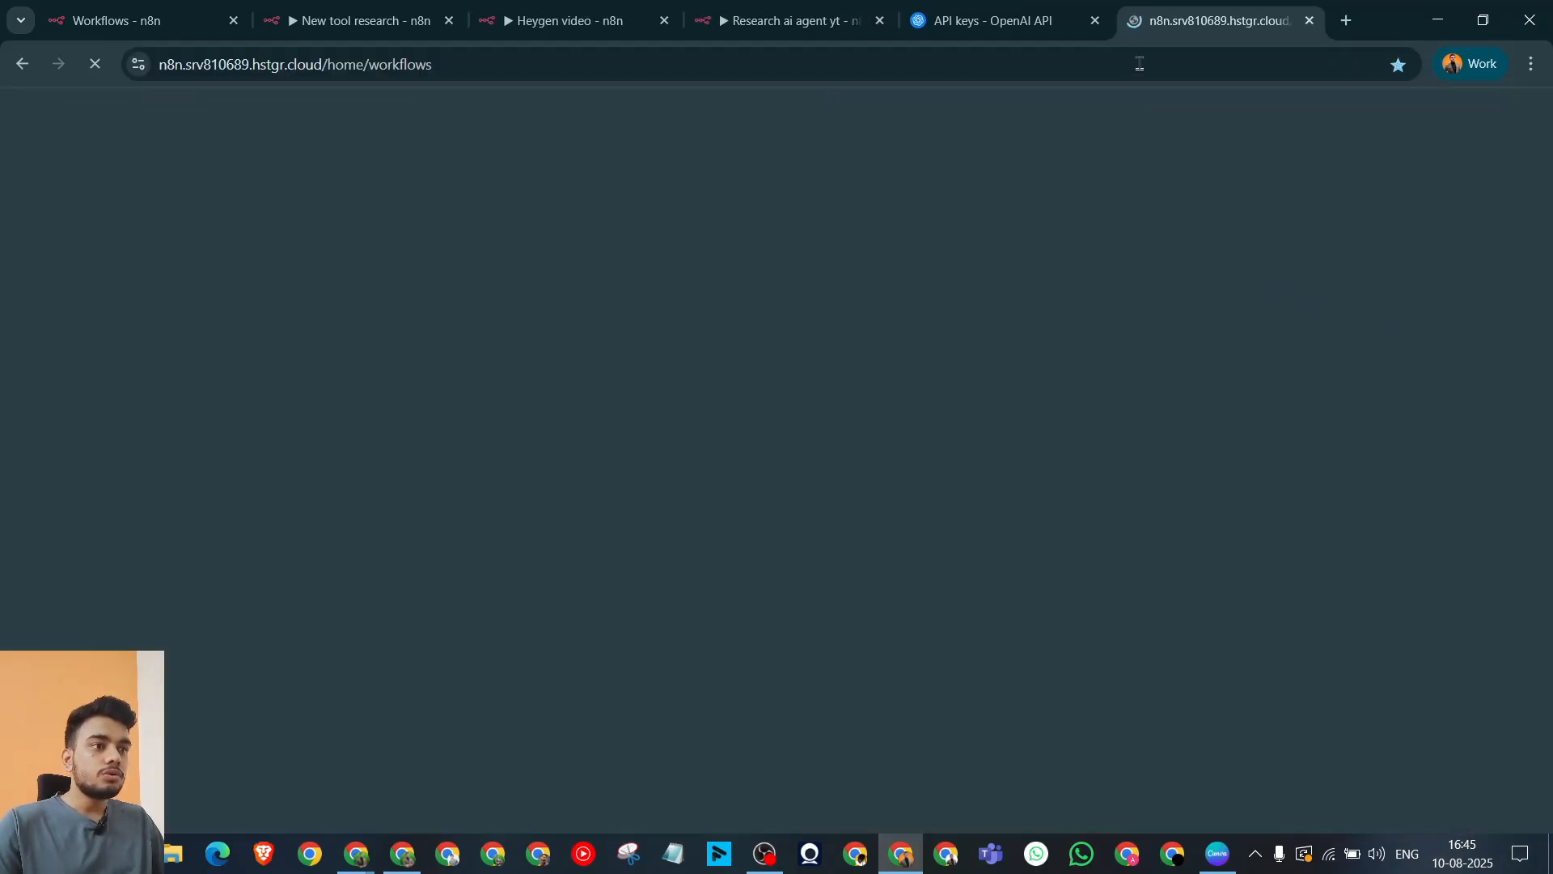
left_click_drag(1193, 34, 990, 32)
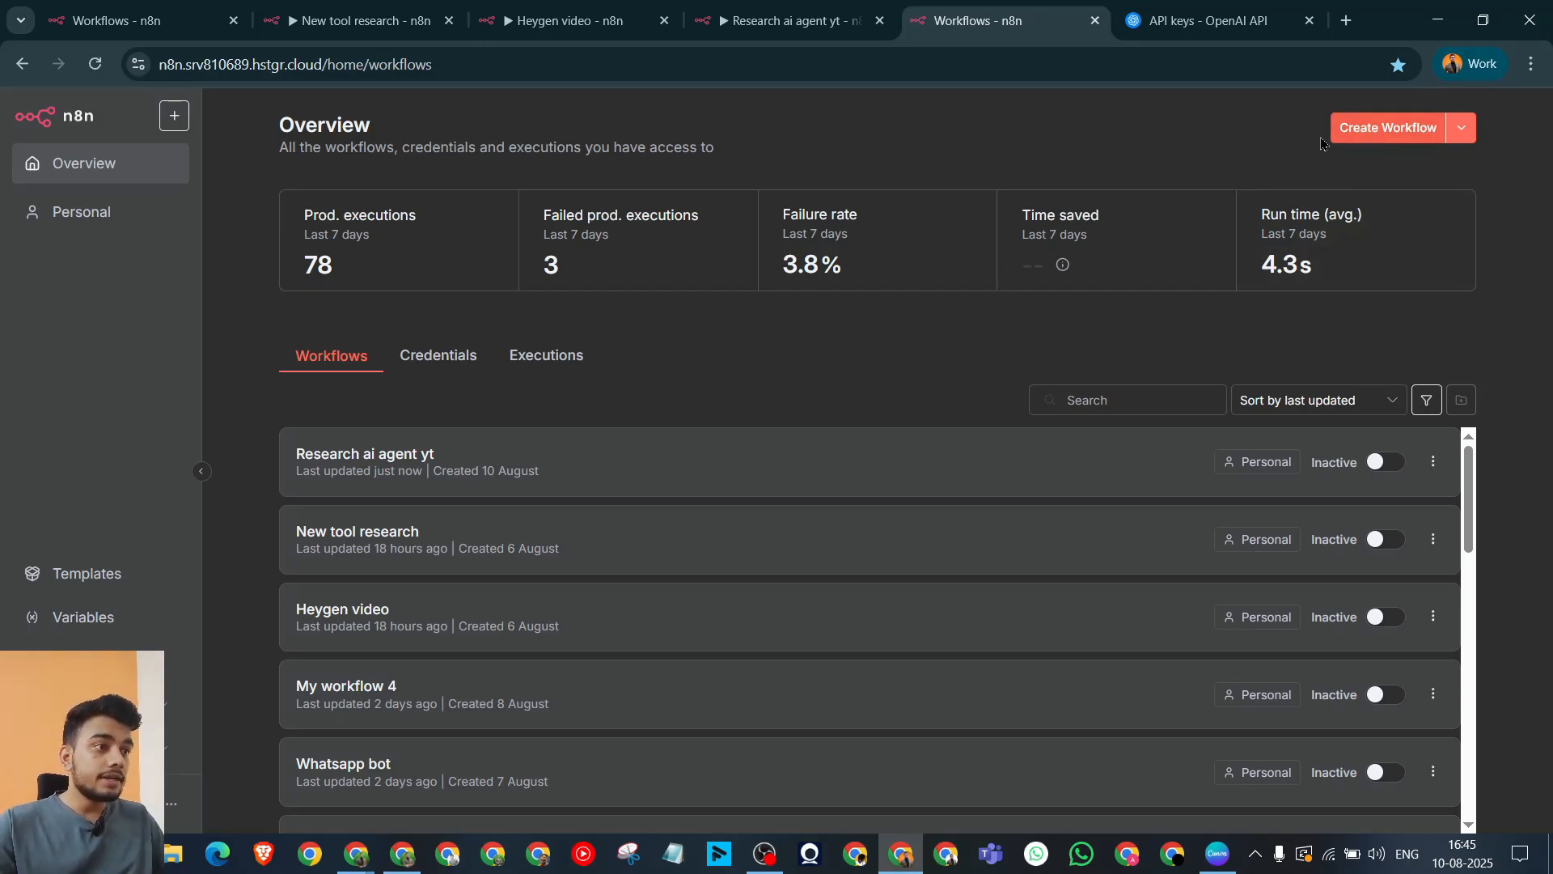
left_click(1358, 130)
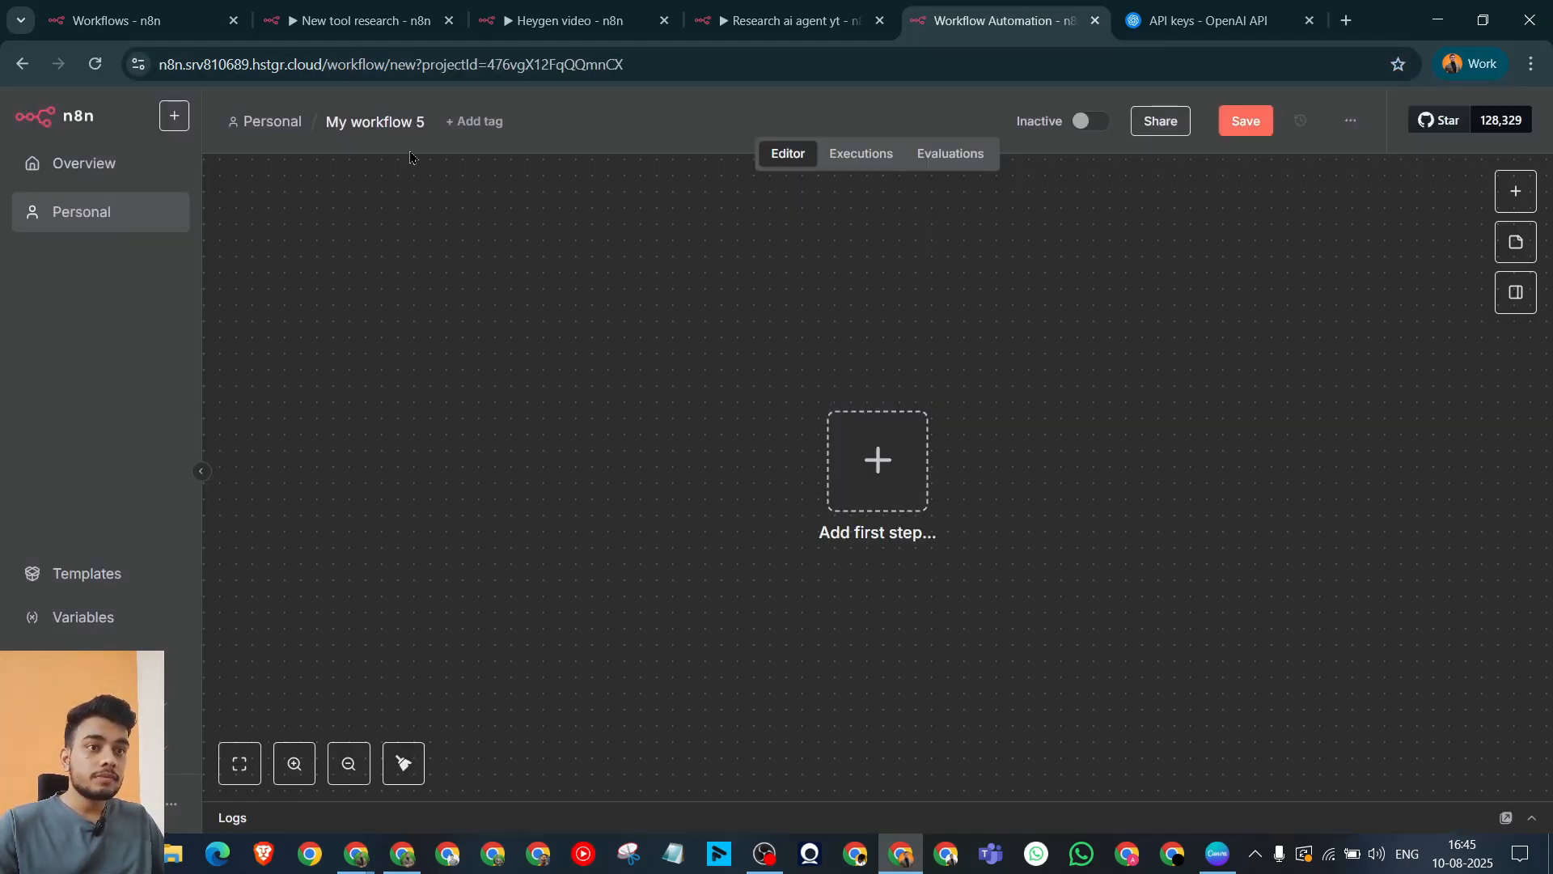
Step: Rename the new workflow as 2nd research heygen
left_click(397, 119)
type("2nd")
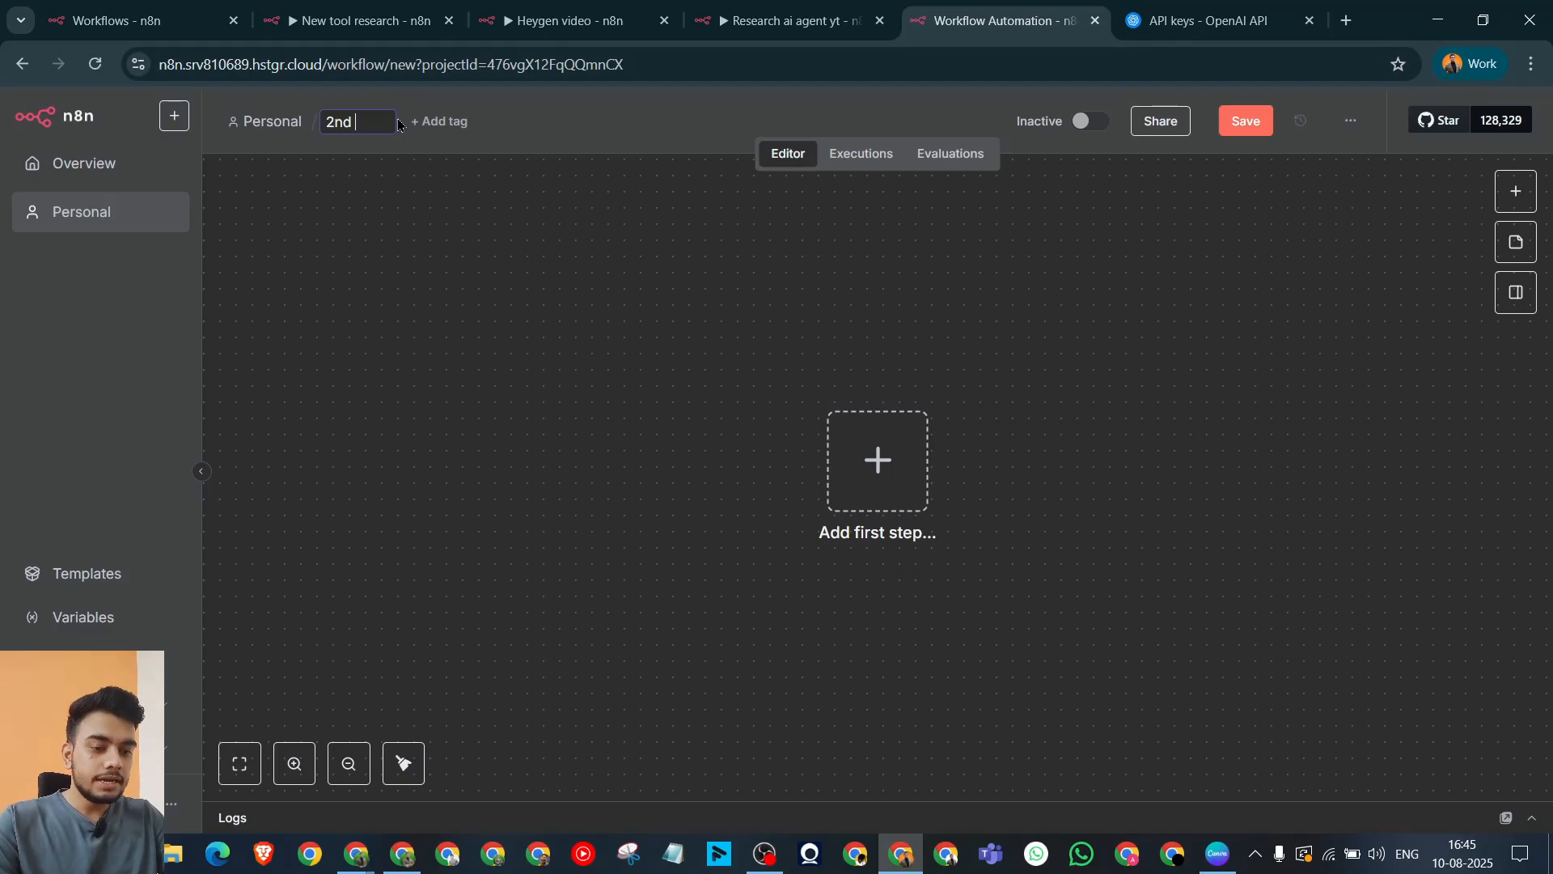
type(" research ")
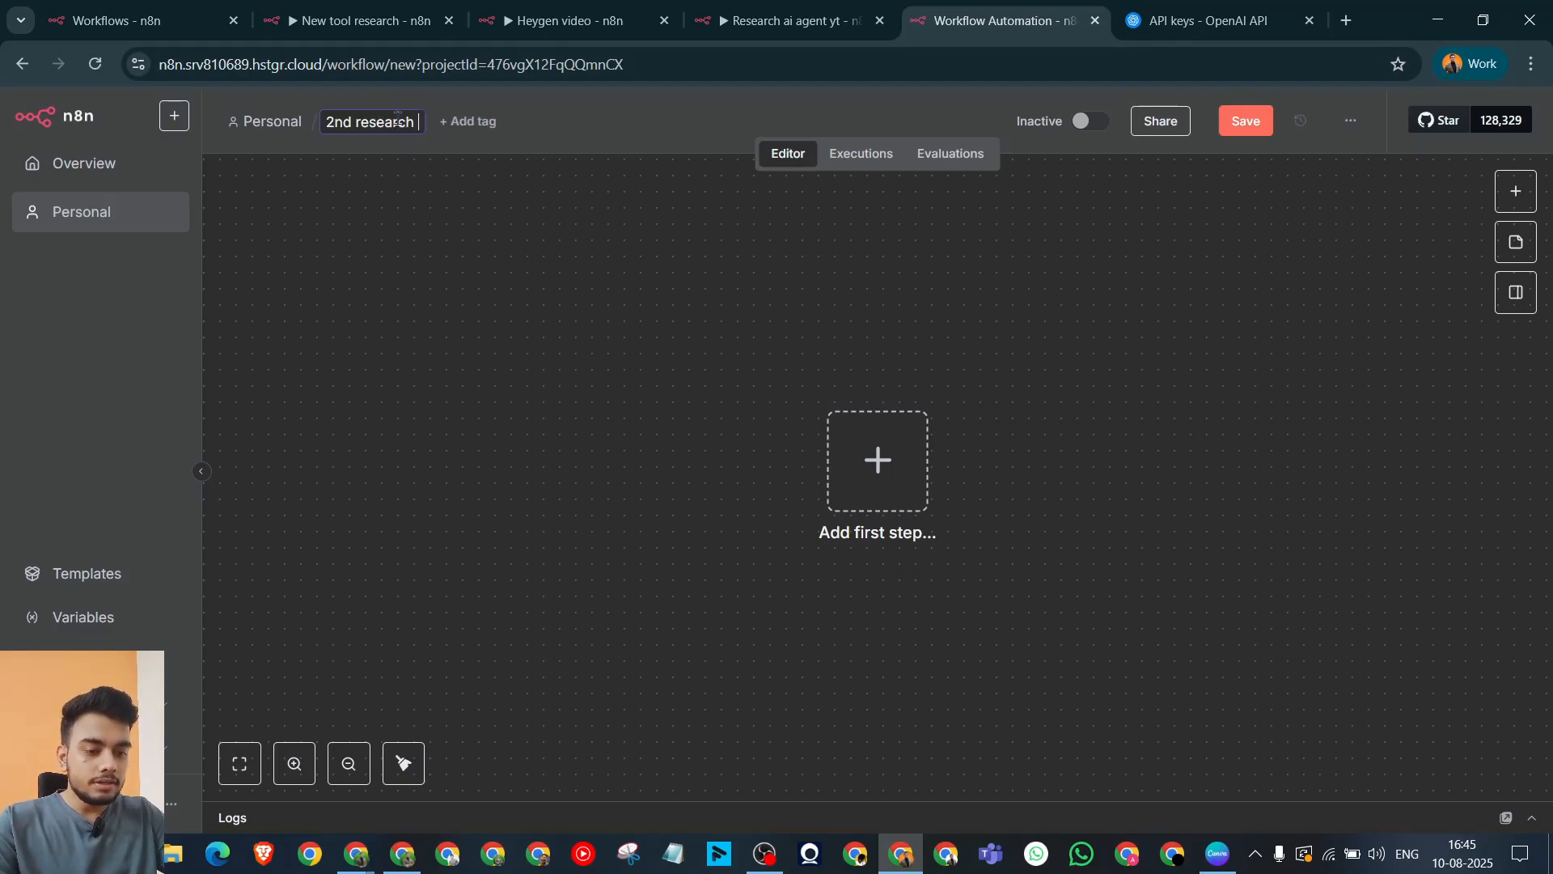
type("heygen")
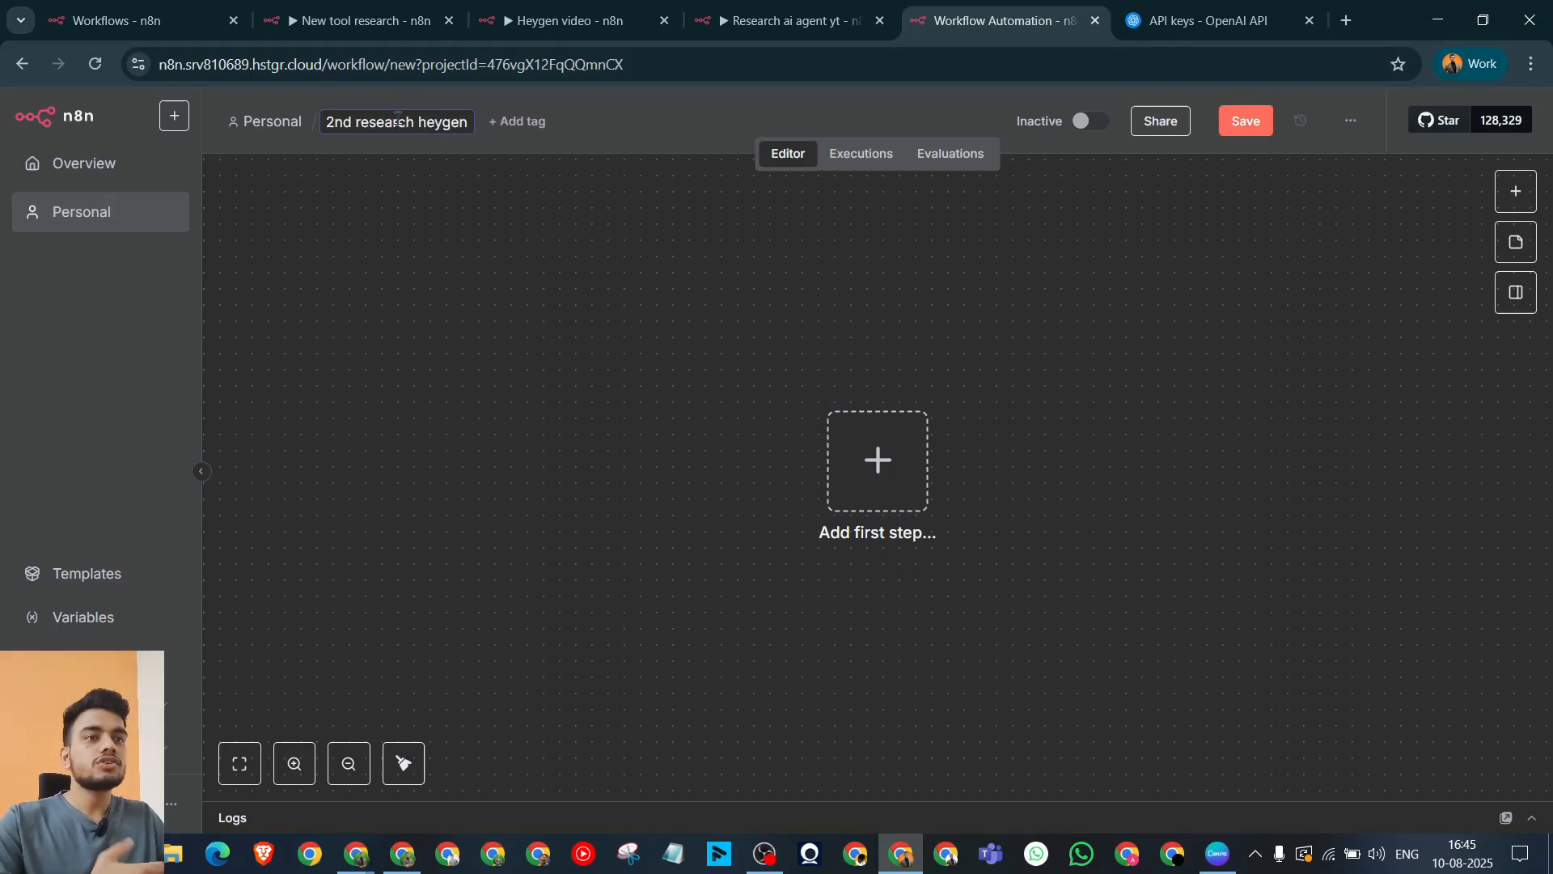
key("Return")
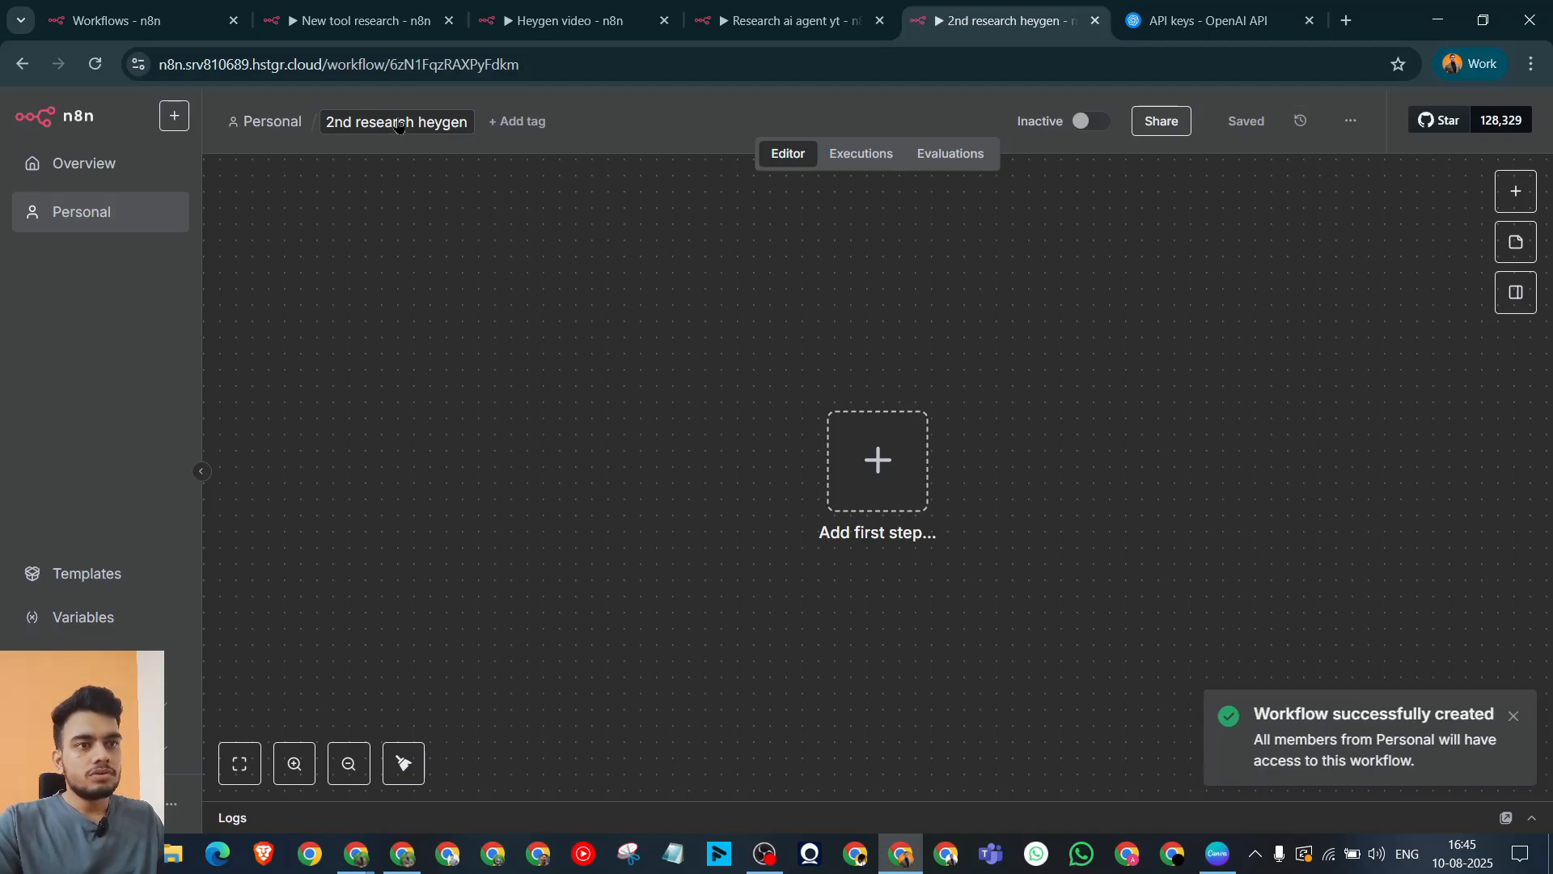
Step: Add a manual trigger as the first step and move it to the upper-left area of the canvas
left_click(876, 479)
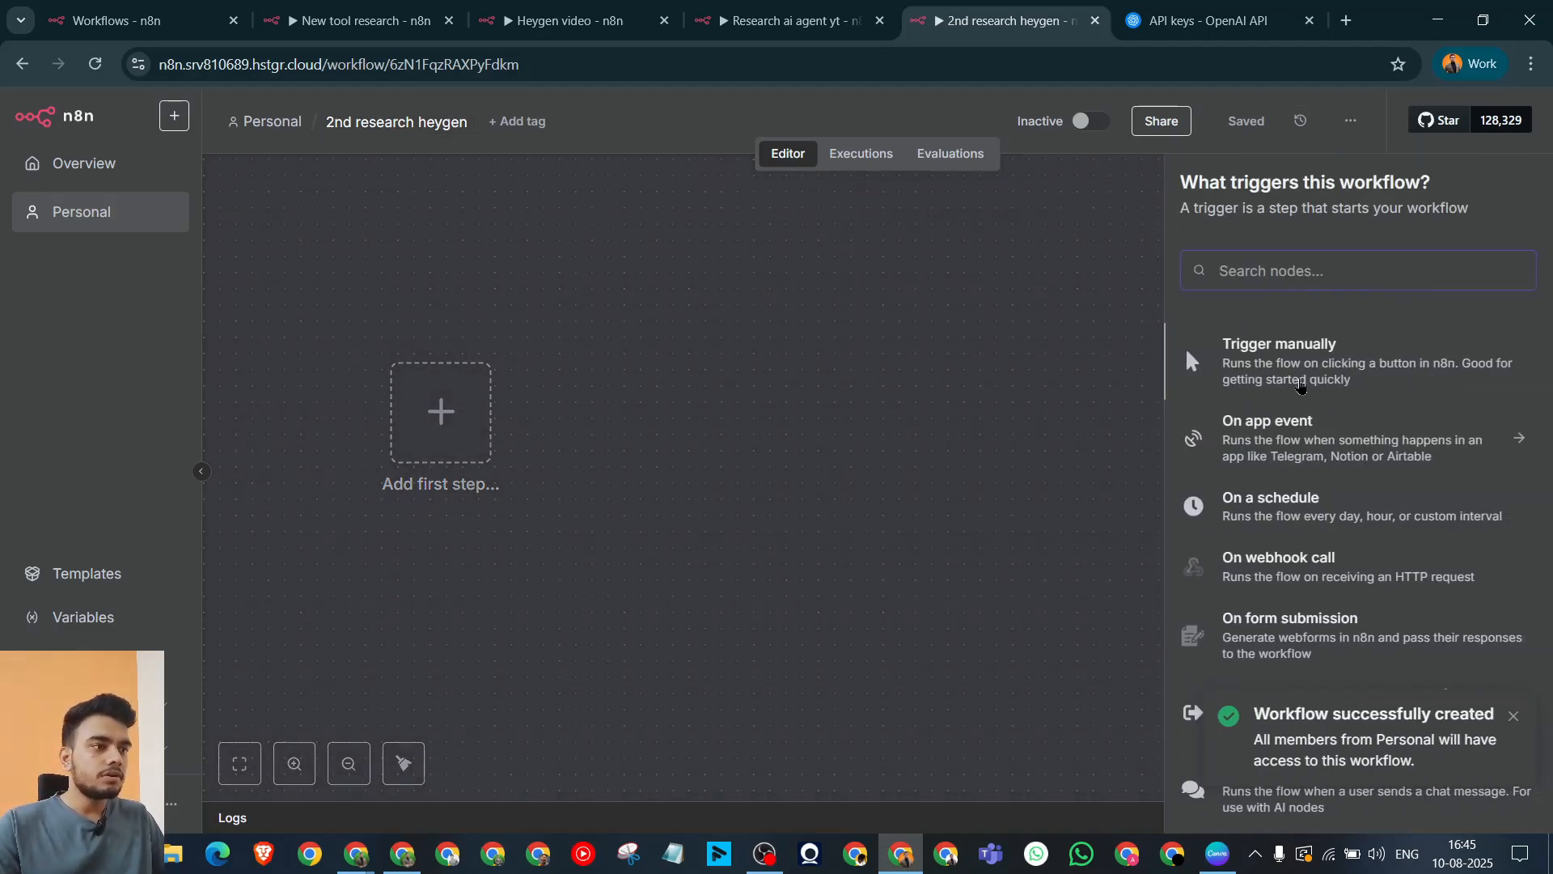
left_click(1300, 384)
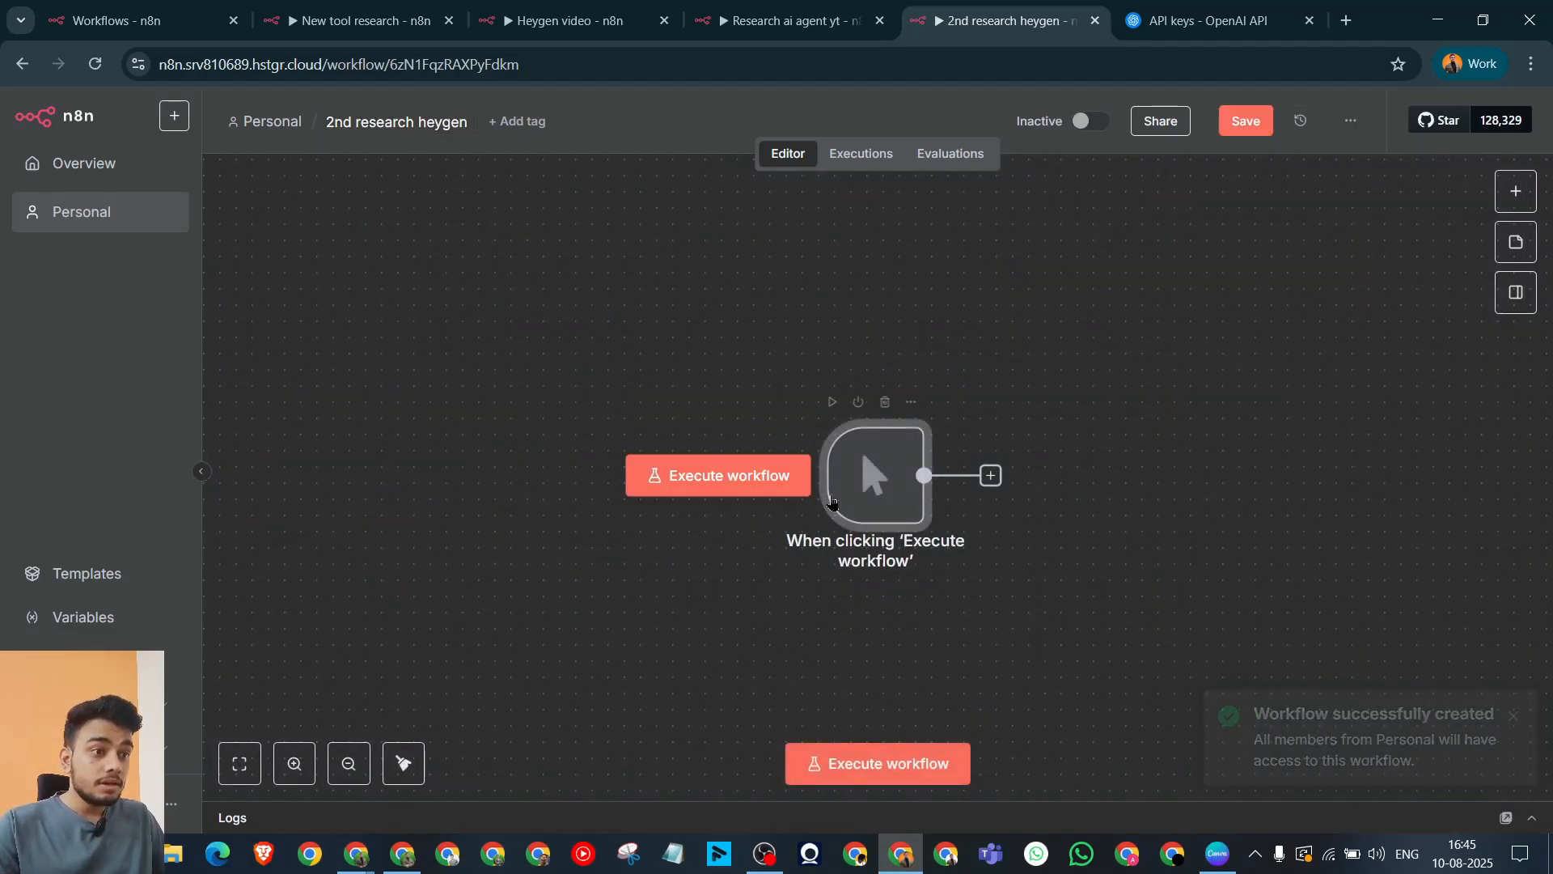
left_click_drag(855, 476, 499, 410)
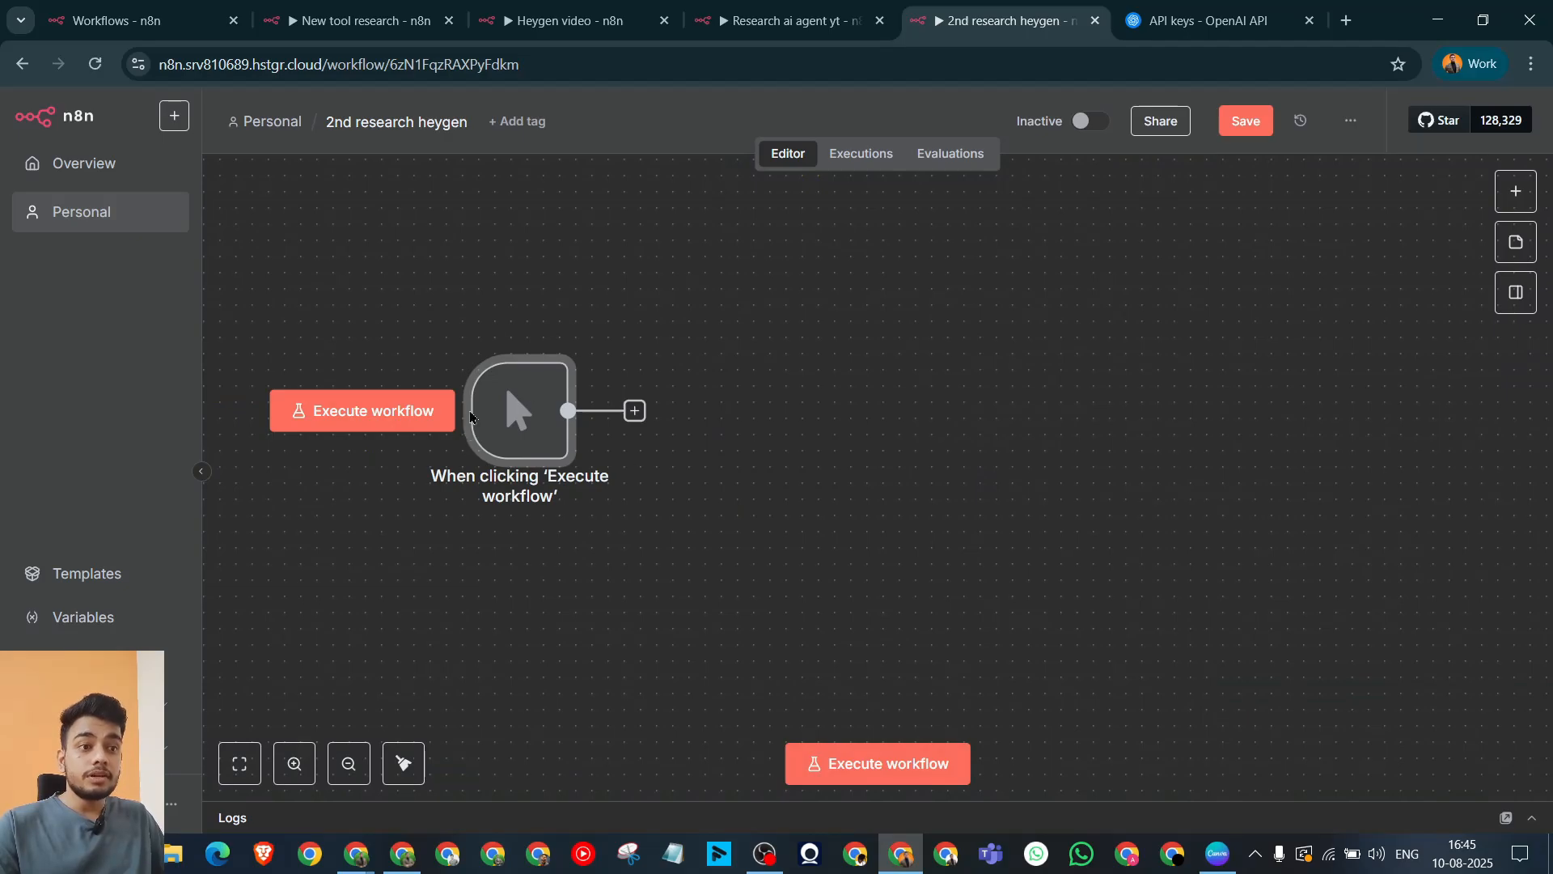
Step: Add an Airtable Search records node after the manual trigger
left_click(635, 410)
type("airtab")
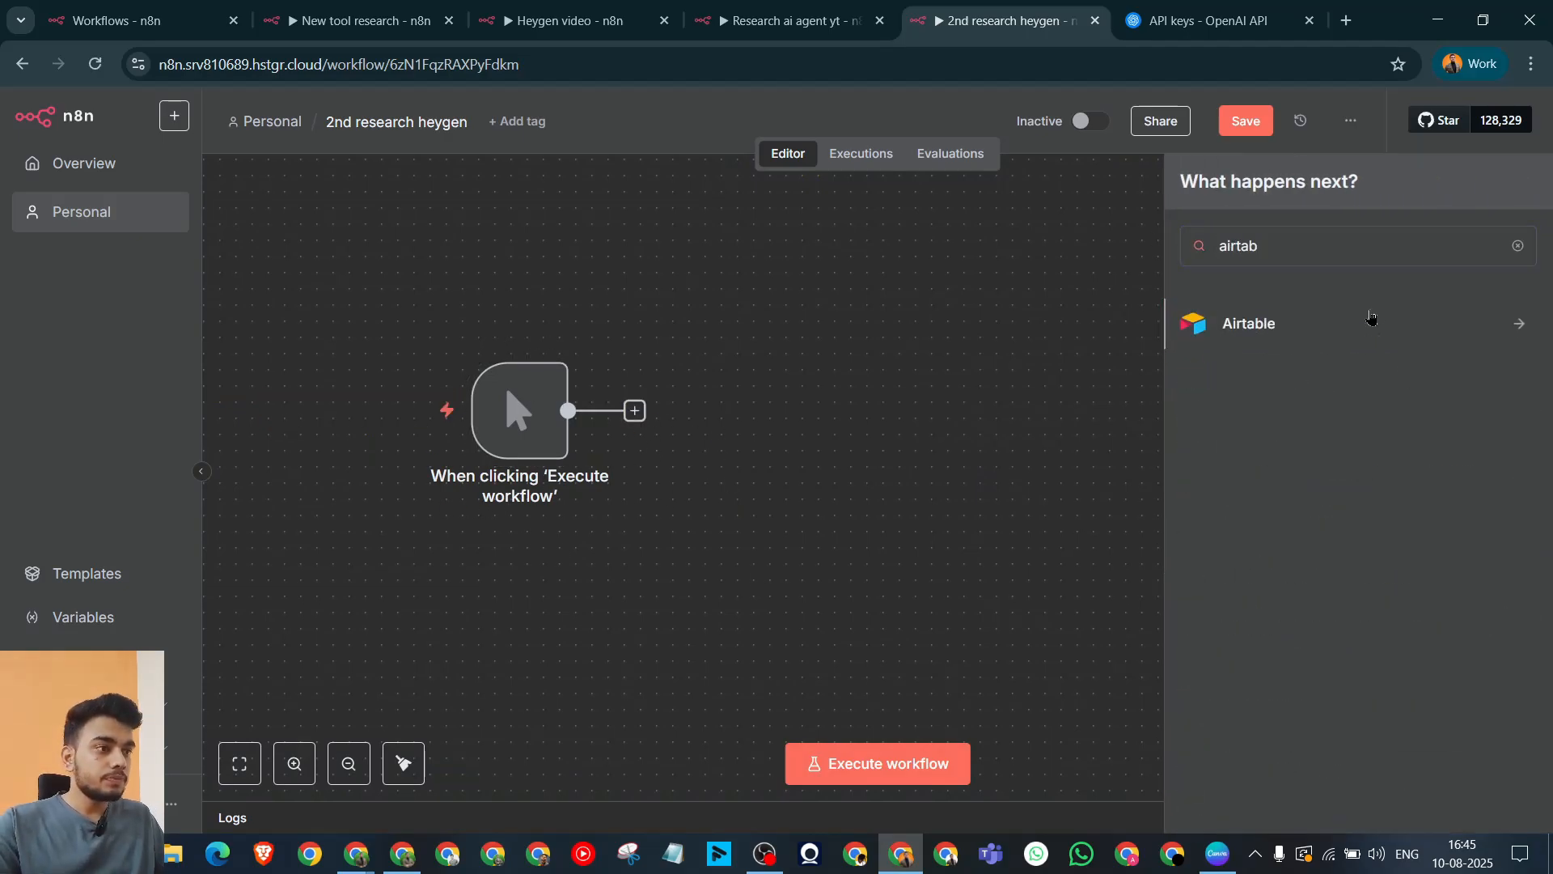
left_click(1371, 321)
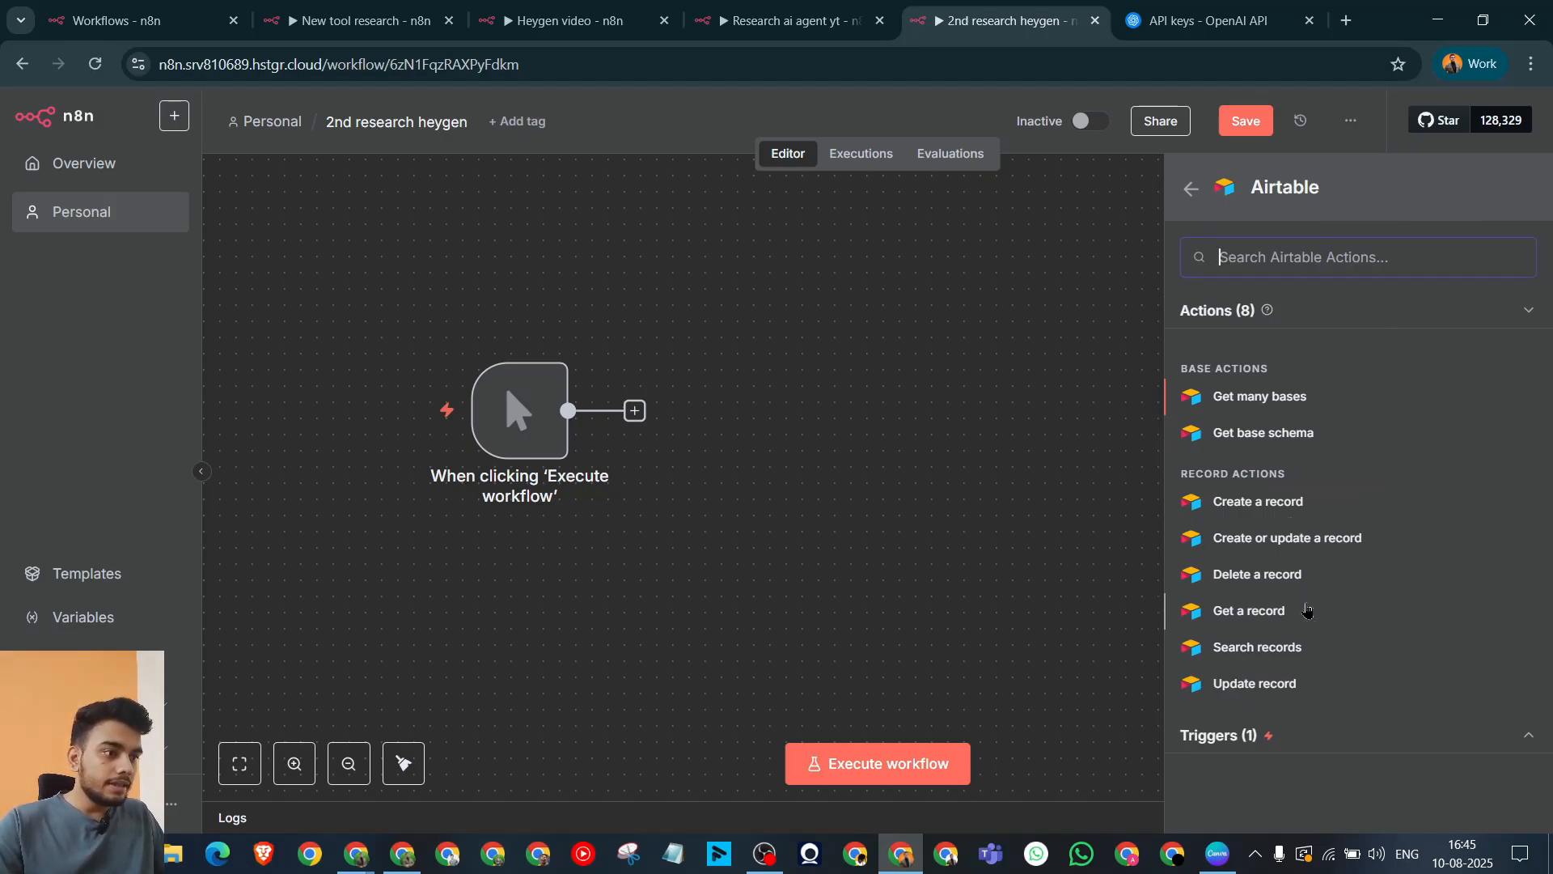
left_click(1335, 647)
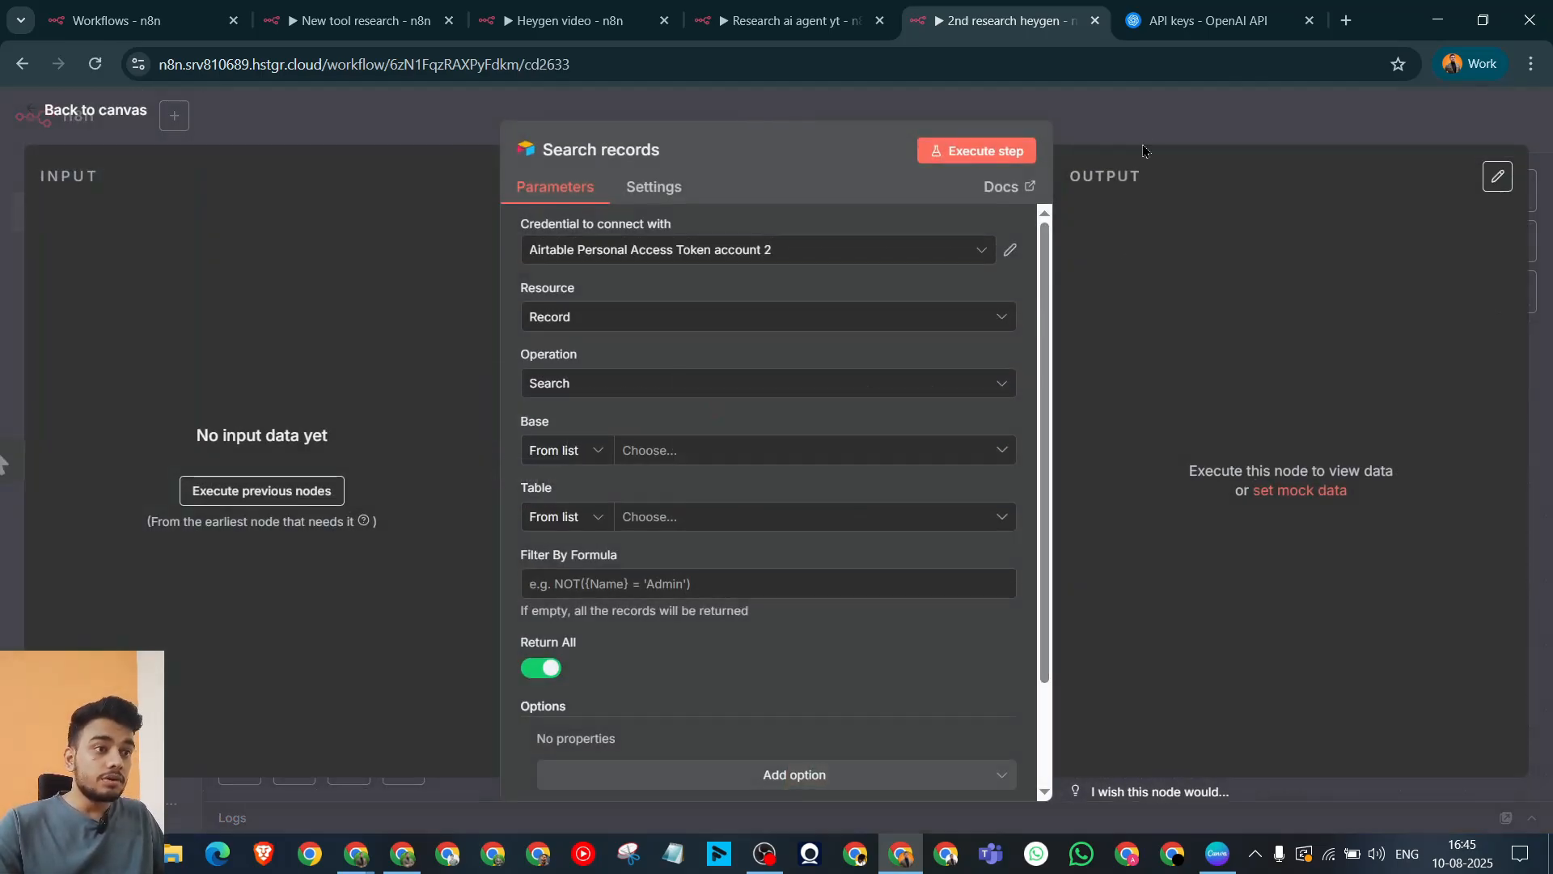
left_click(836, 257)
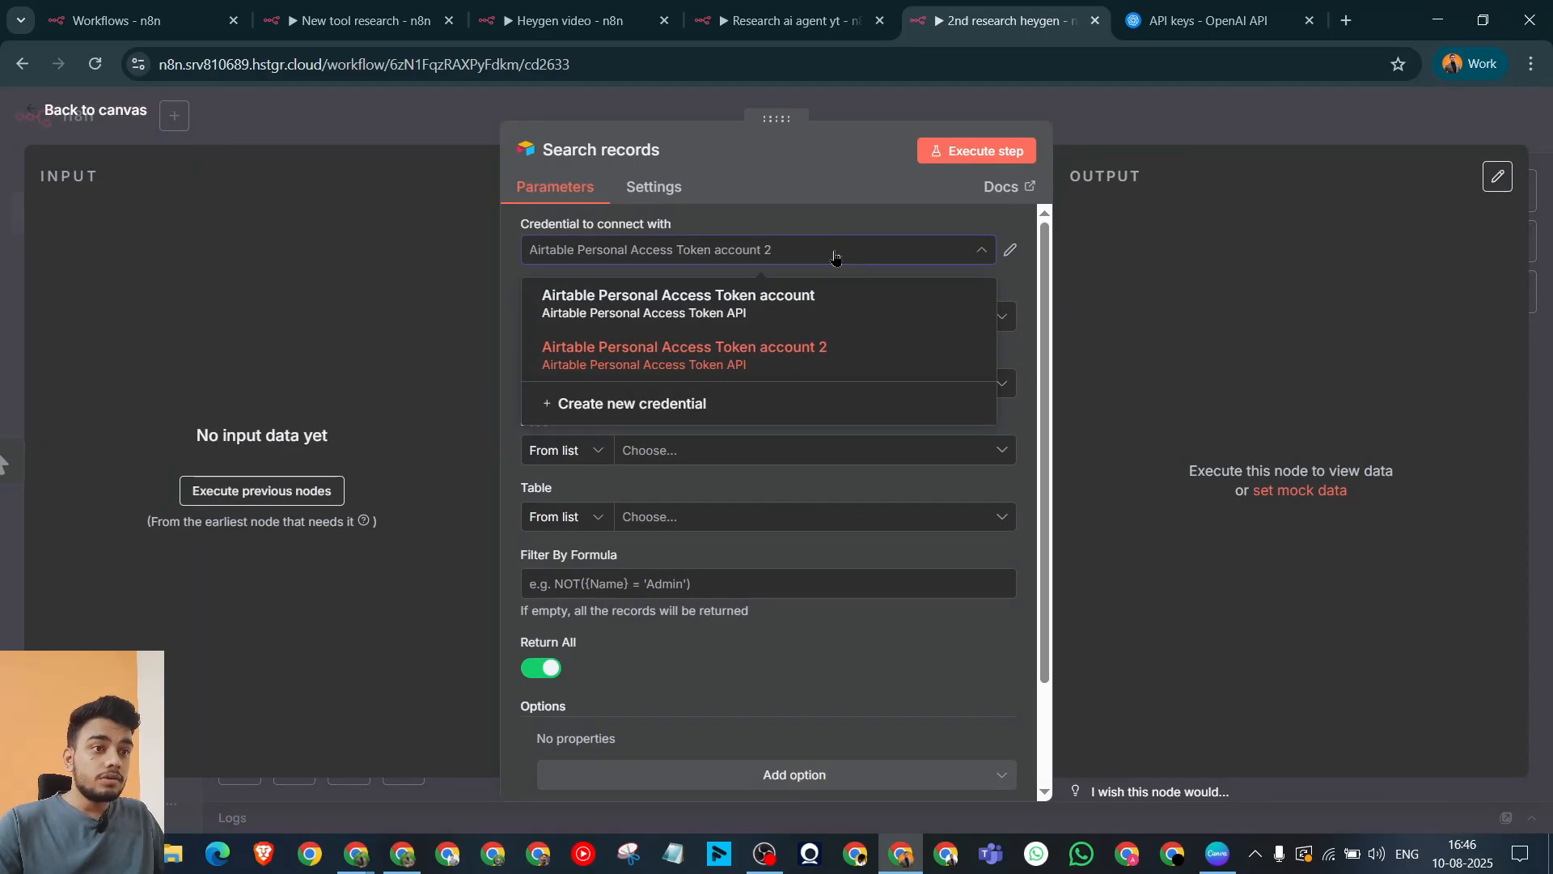
left_click(843, 312)
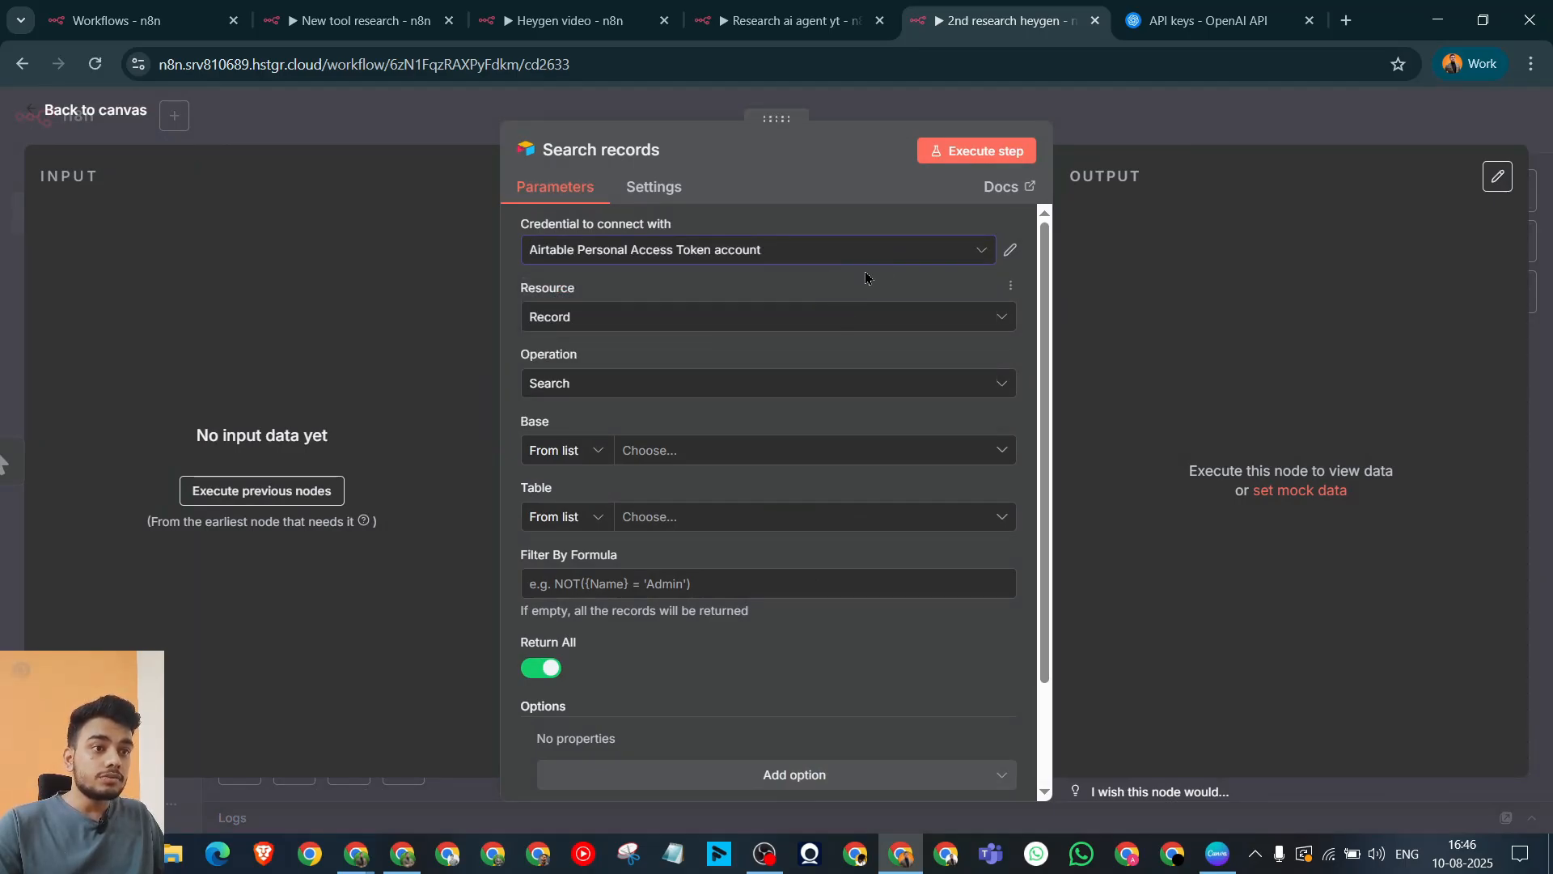
left_click(900, 258)
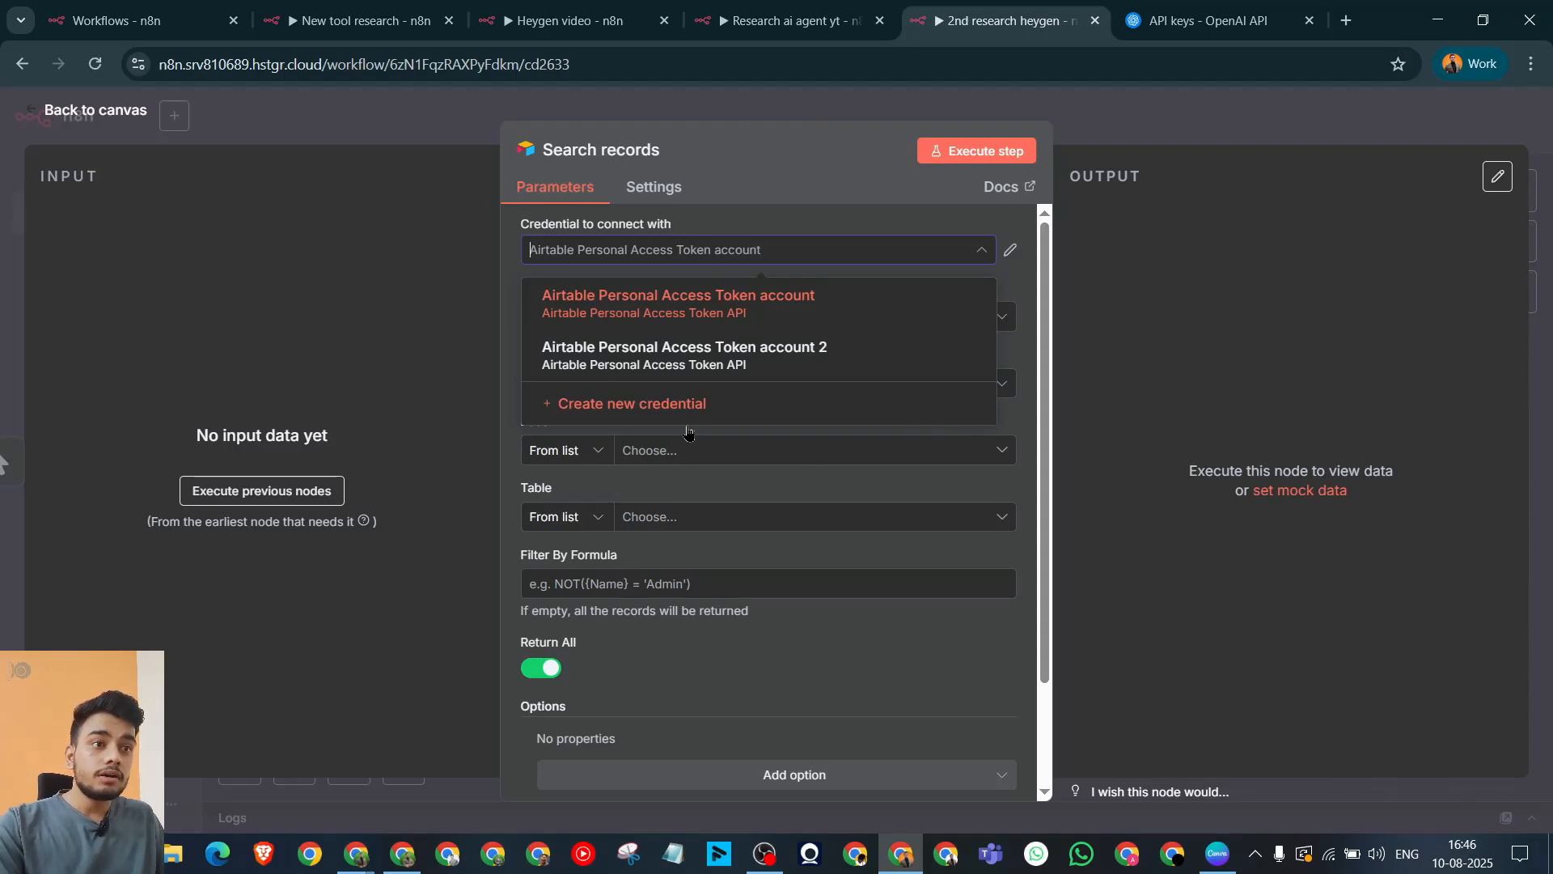
left_click(828, 320)
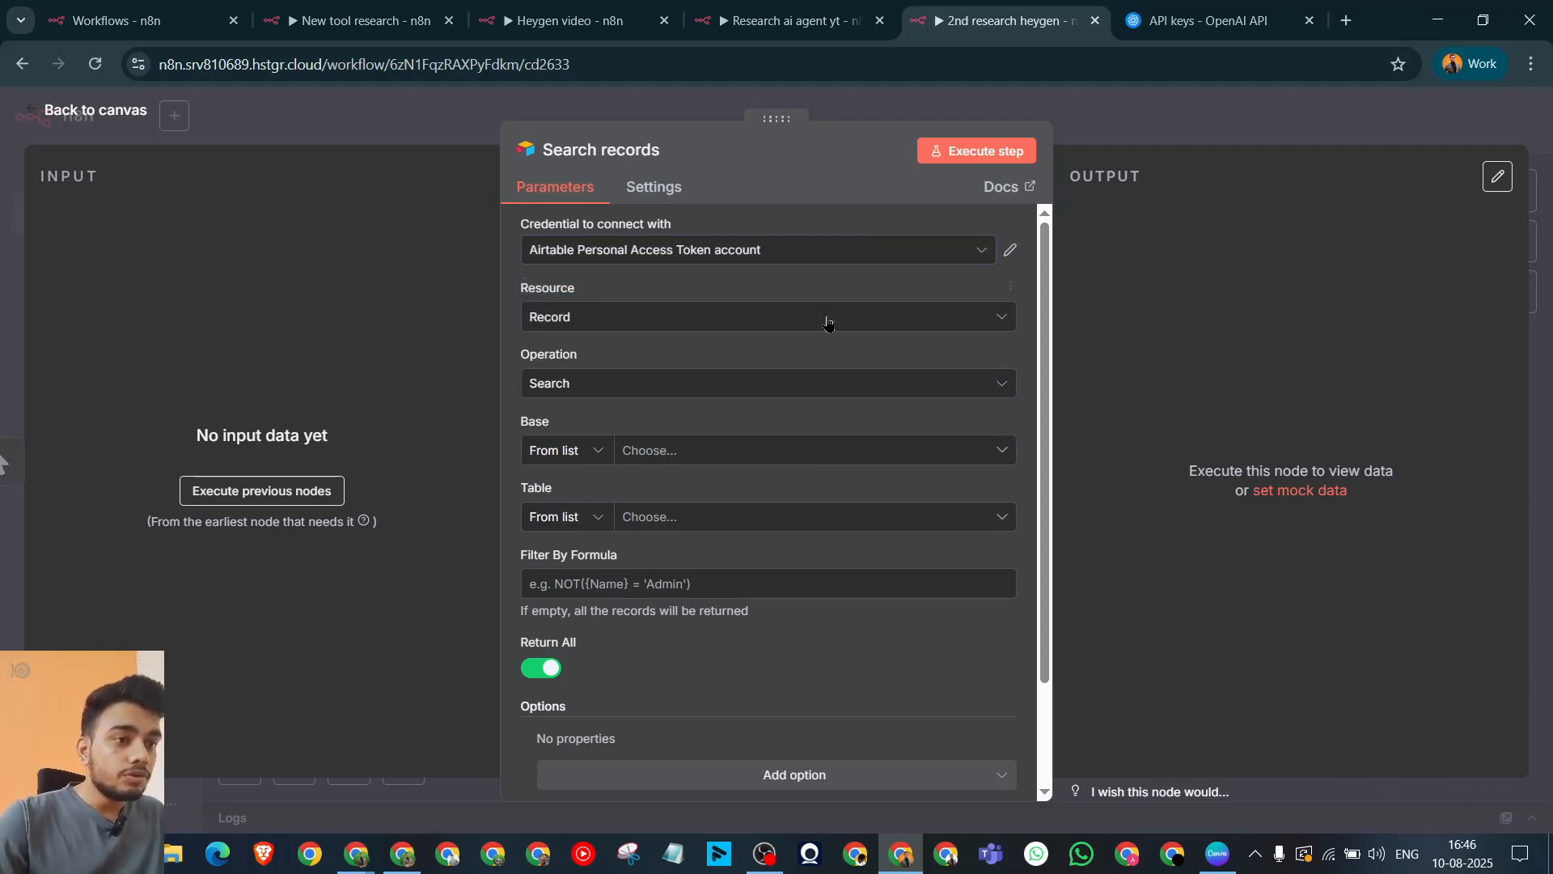
left_click(720, 452)
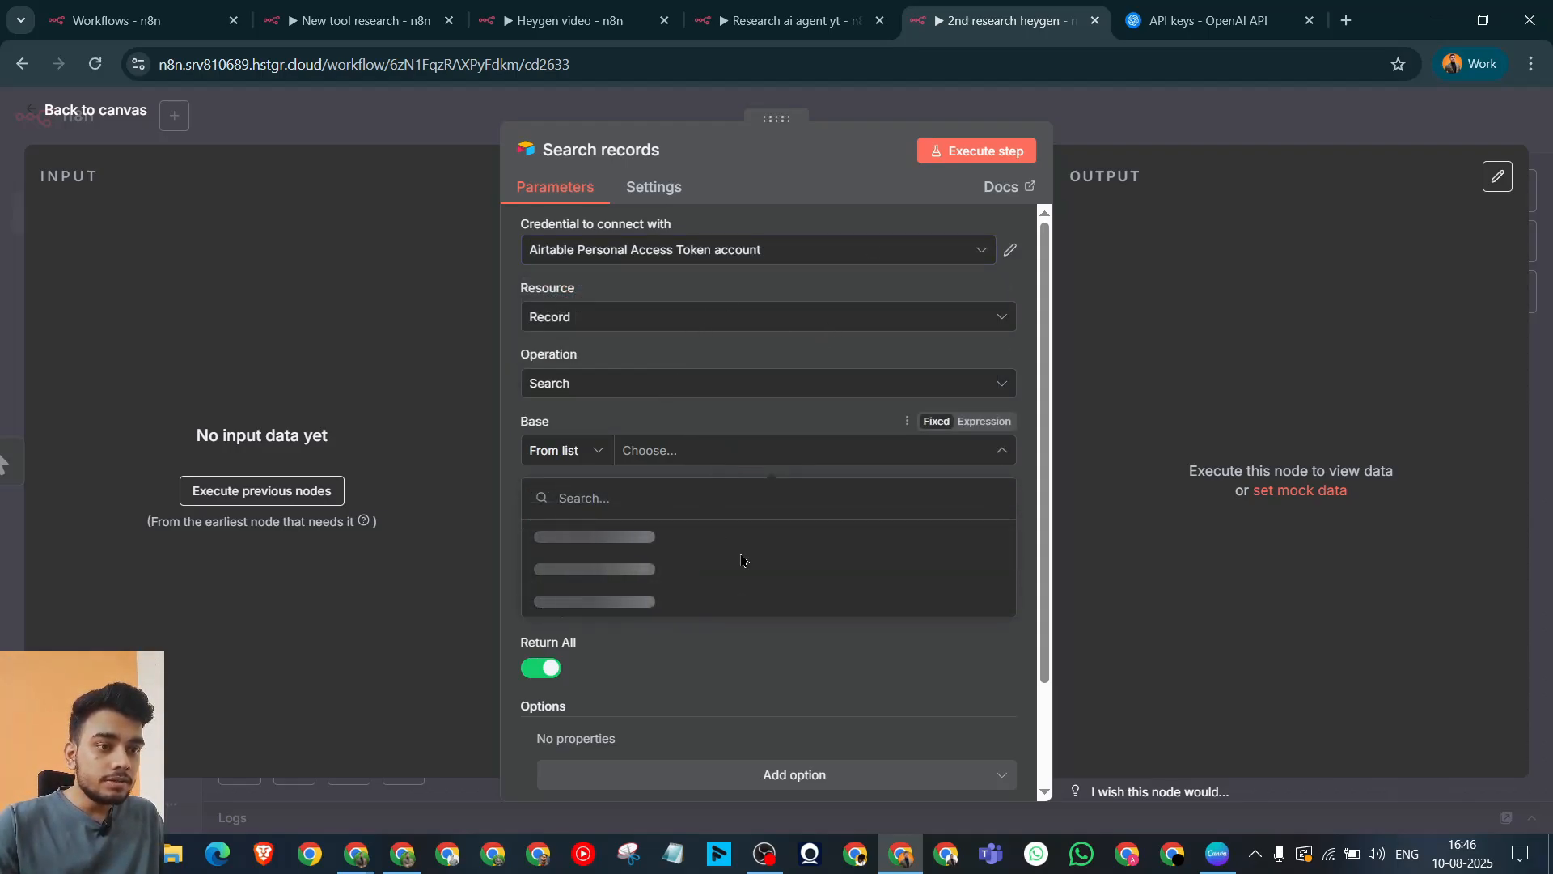
Step: Set the record search to Airtable Personal Access Token account 2, the Tool Ai yt base and Table 1
left_click(753, 250)
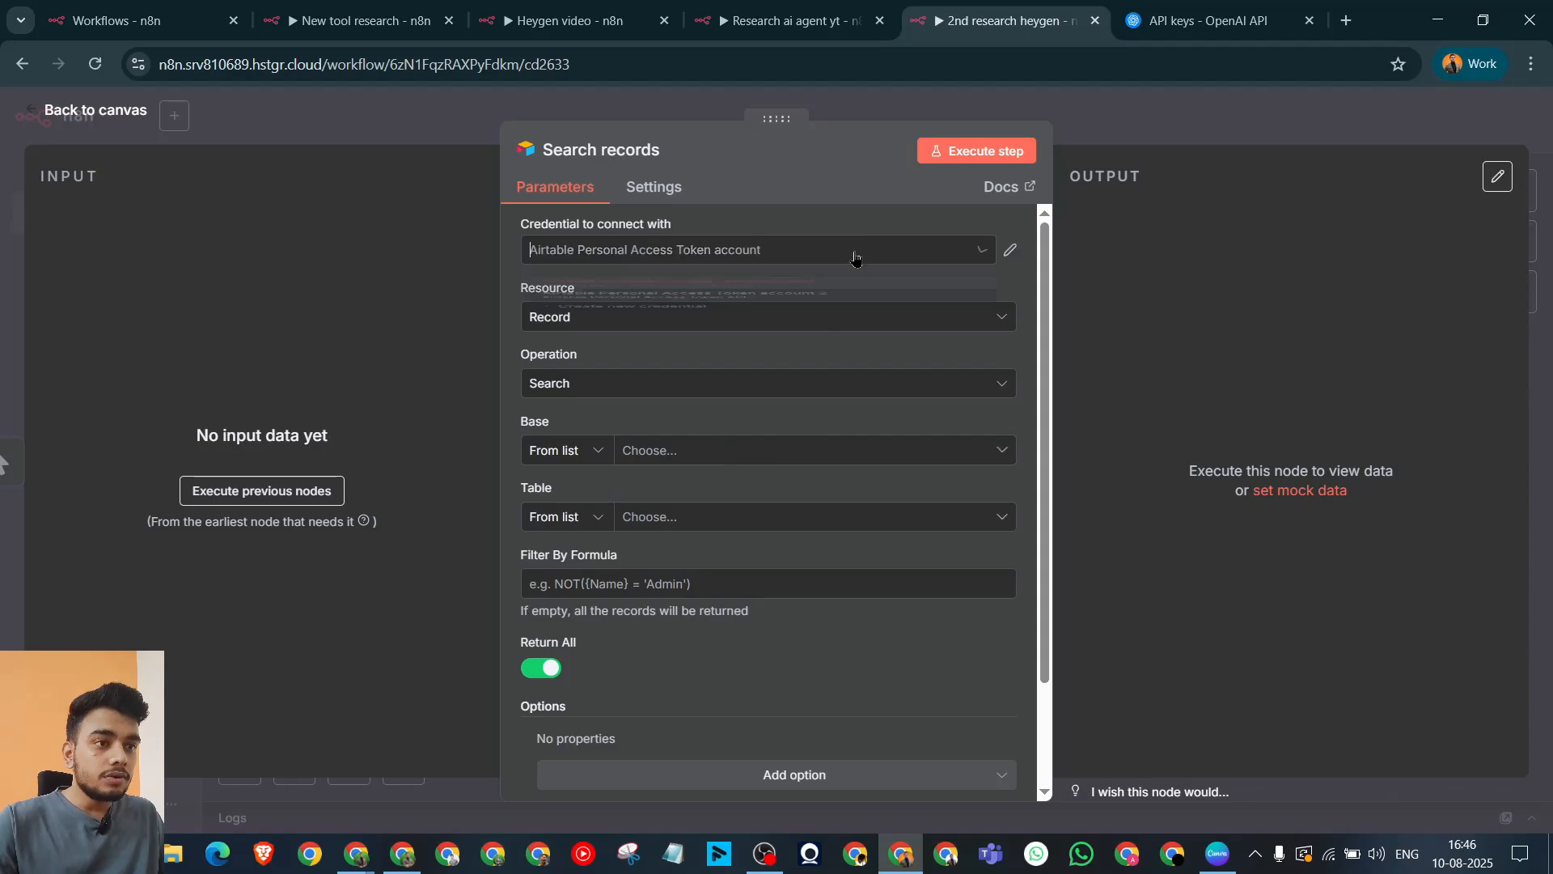
left_click(738, 343)
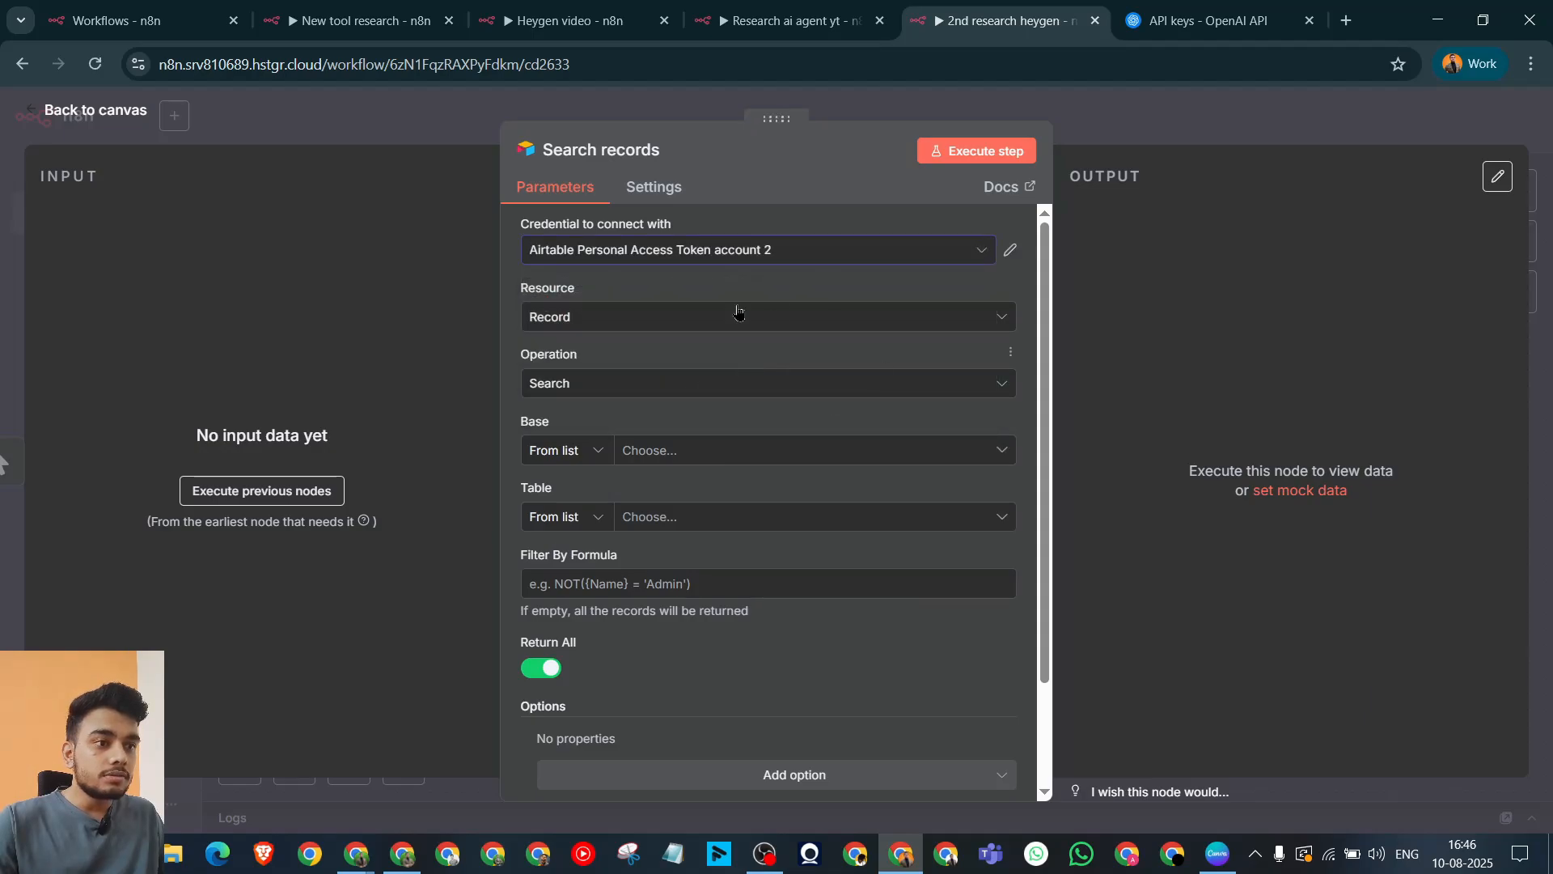
left_click(686, 451)
left_click(725, 537)
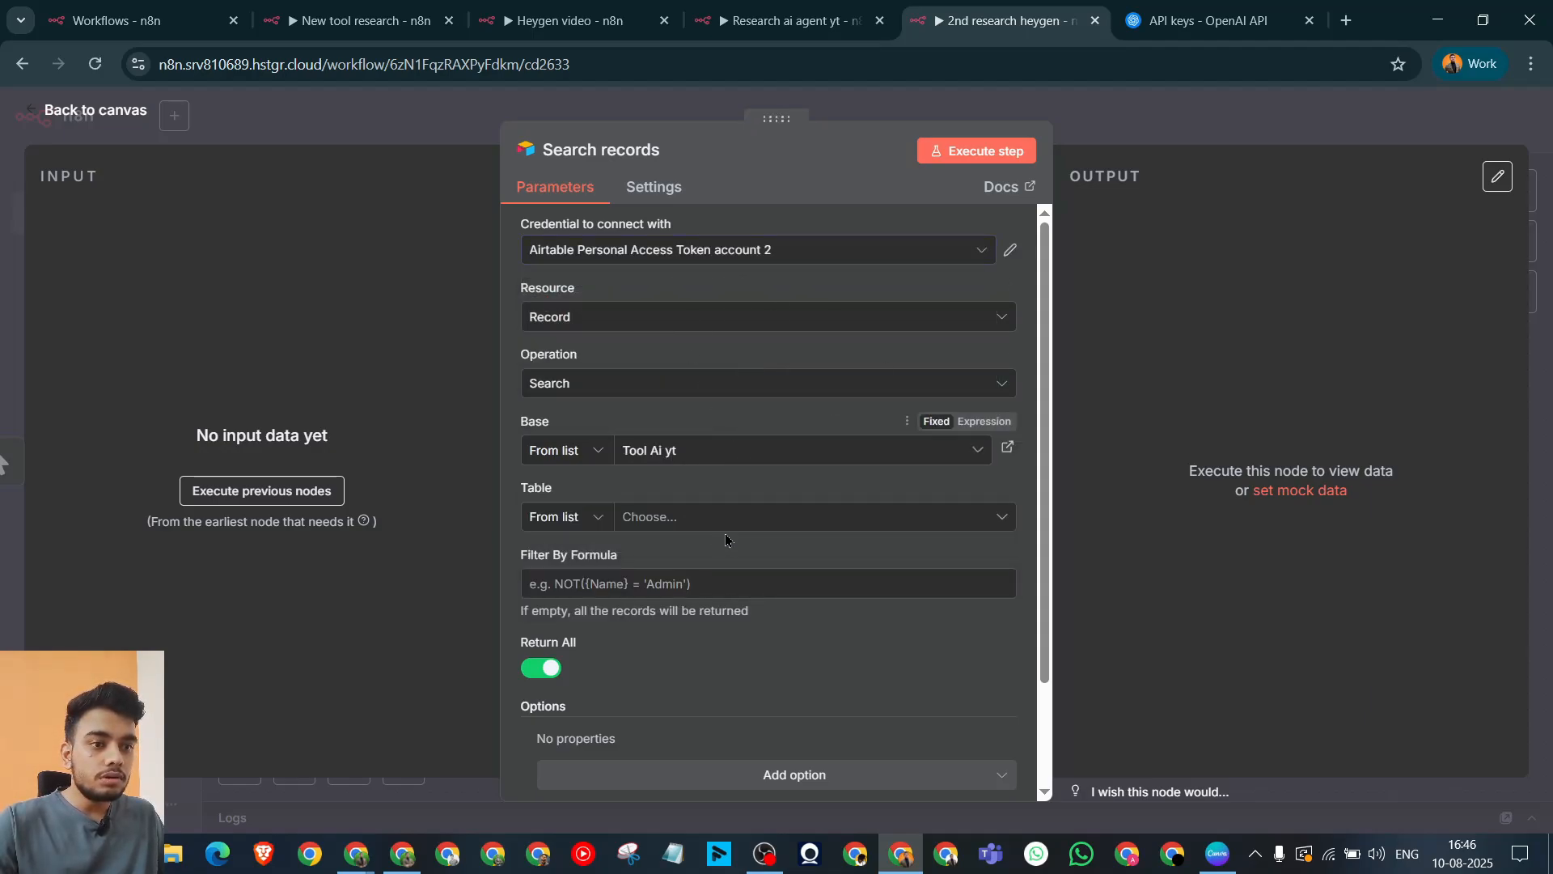
scroll(789, 522, "down", 1)
scroll(788, 522, "down", 2)
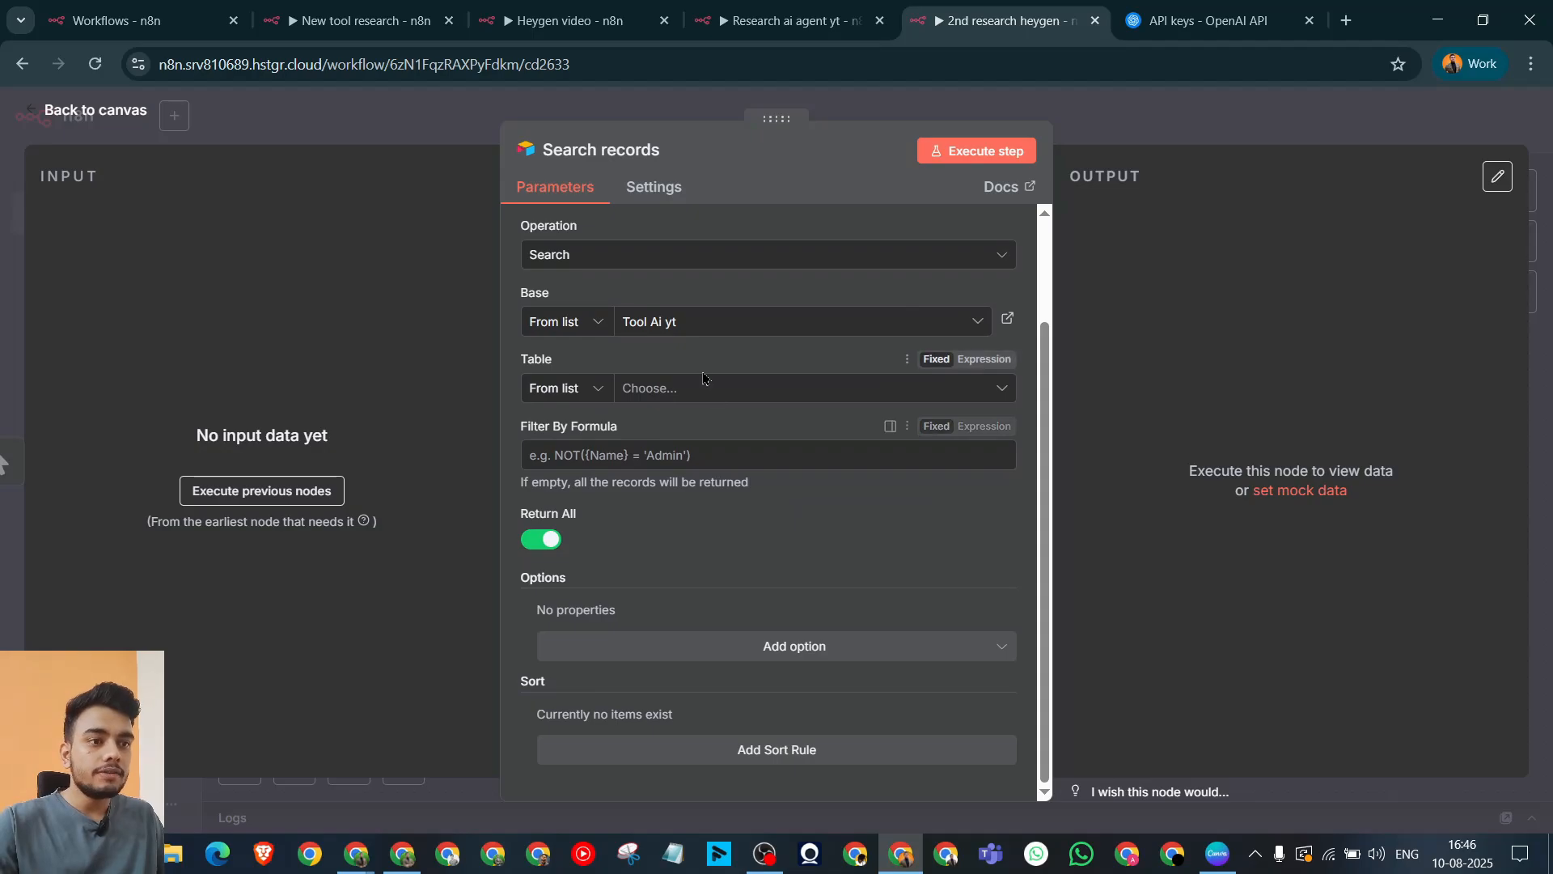
left_click(731, 390)
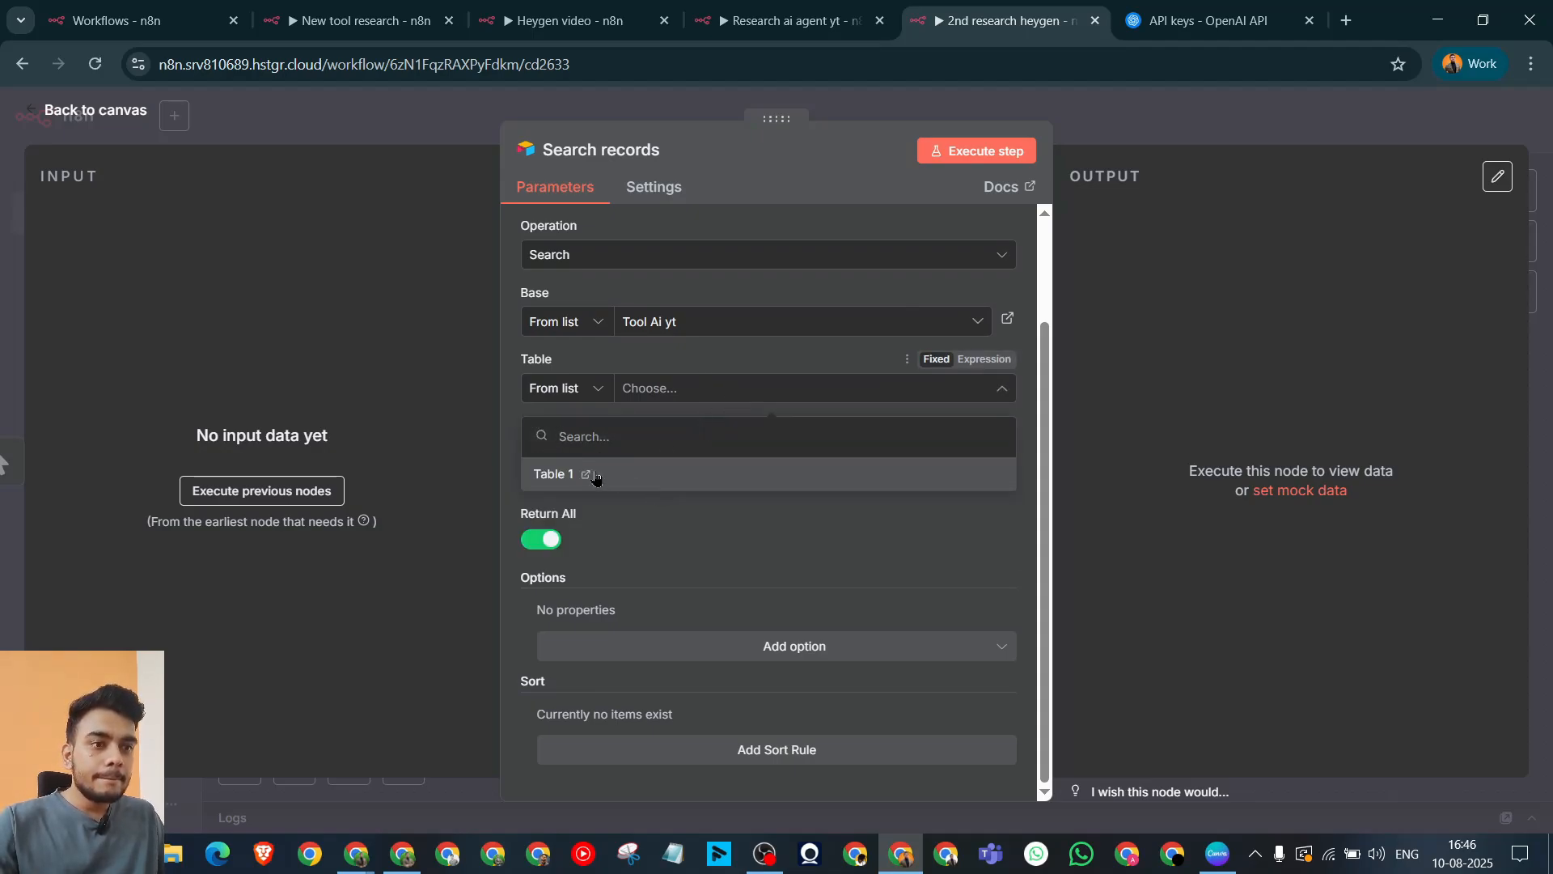
left_click(647, 476)
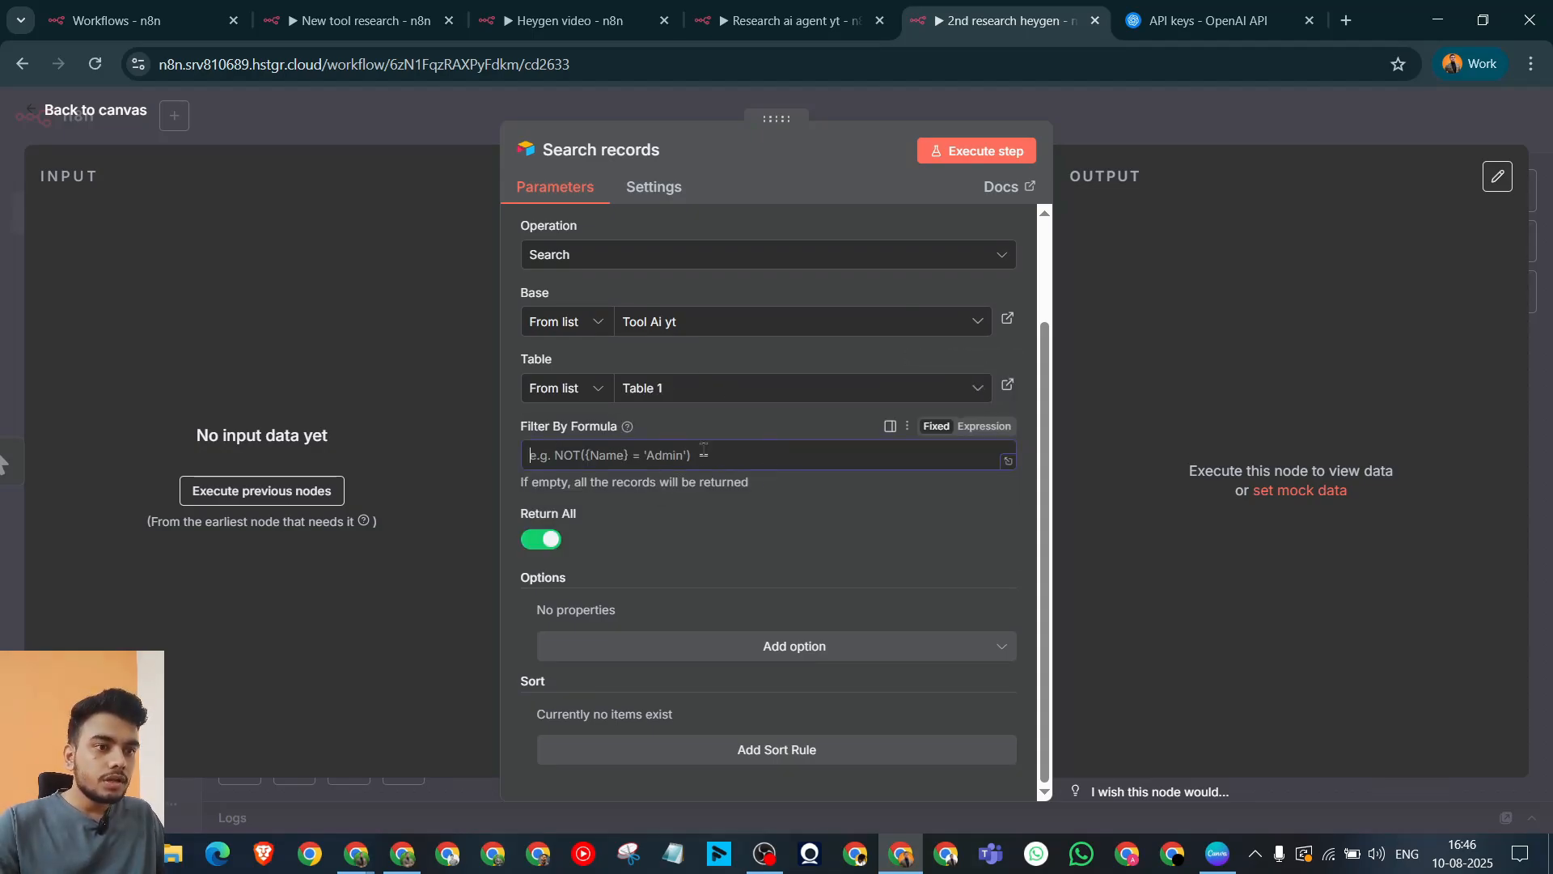
Step: Check the Status options in the Airtable table and set the search's filter formula to {Status} = "Not done"
scroll(770, 464, "up", 2)
left_click_drag(617, 558, 549, 558)
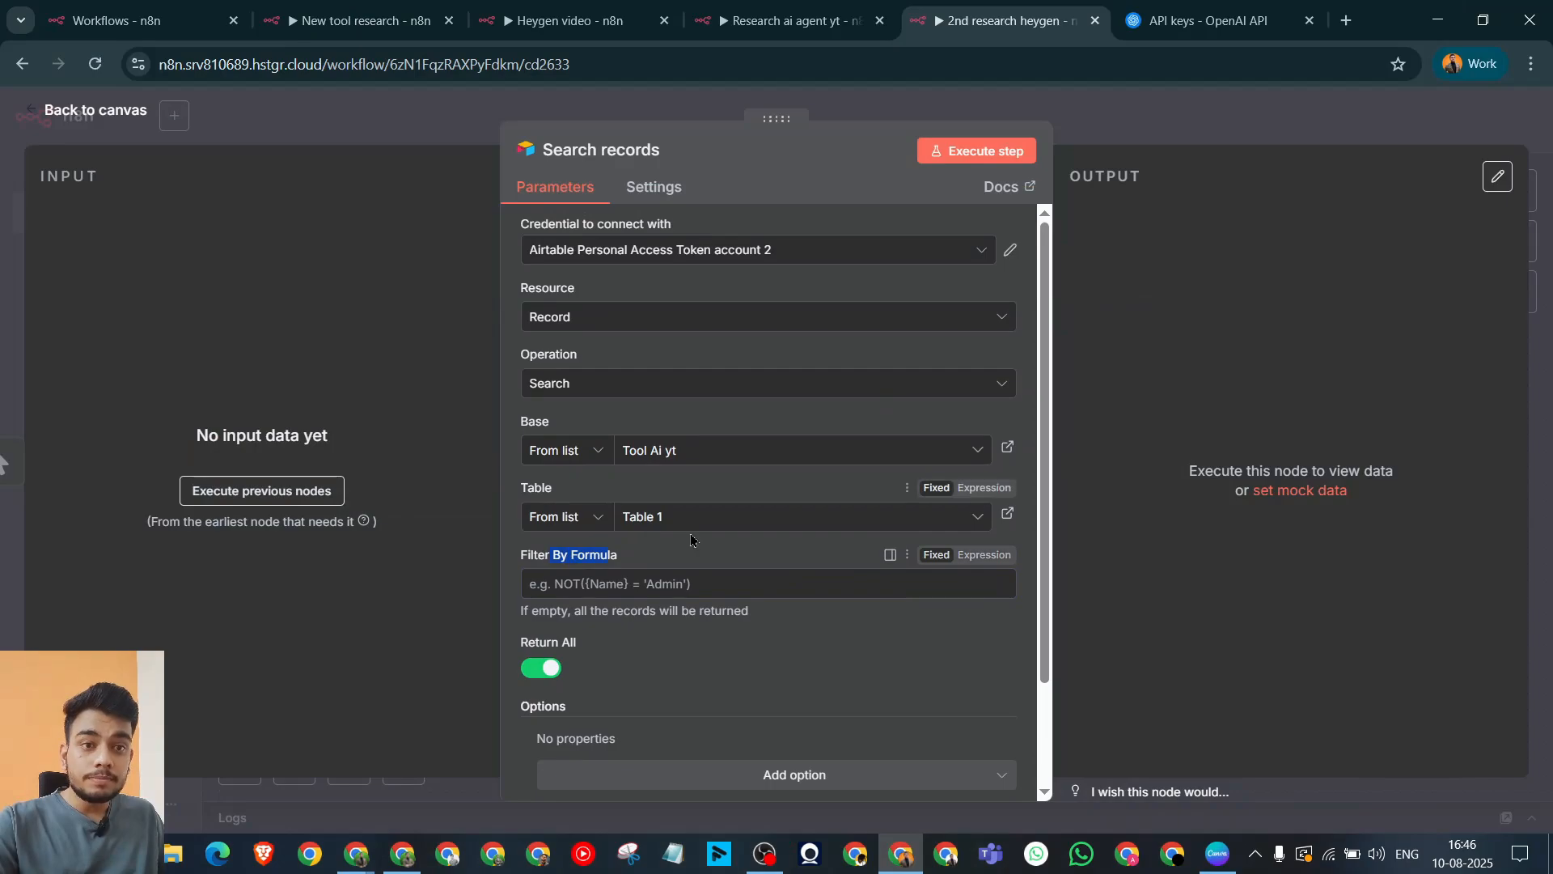
left_click(709, 560)
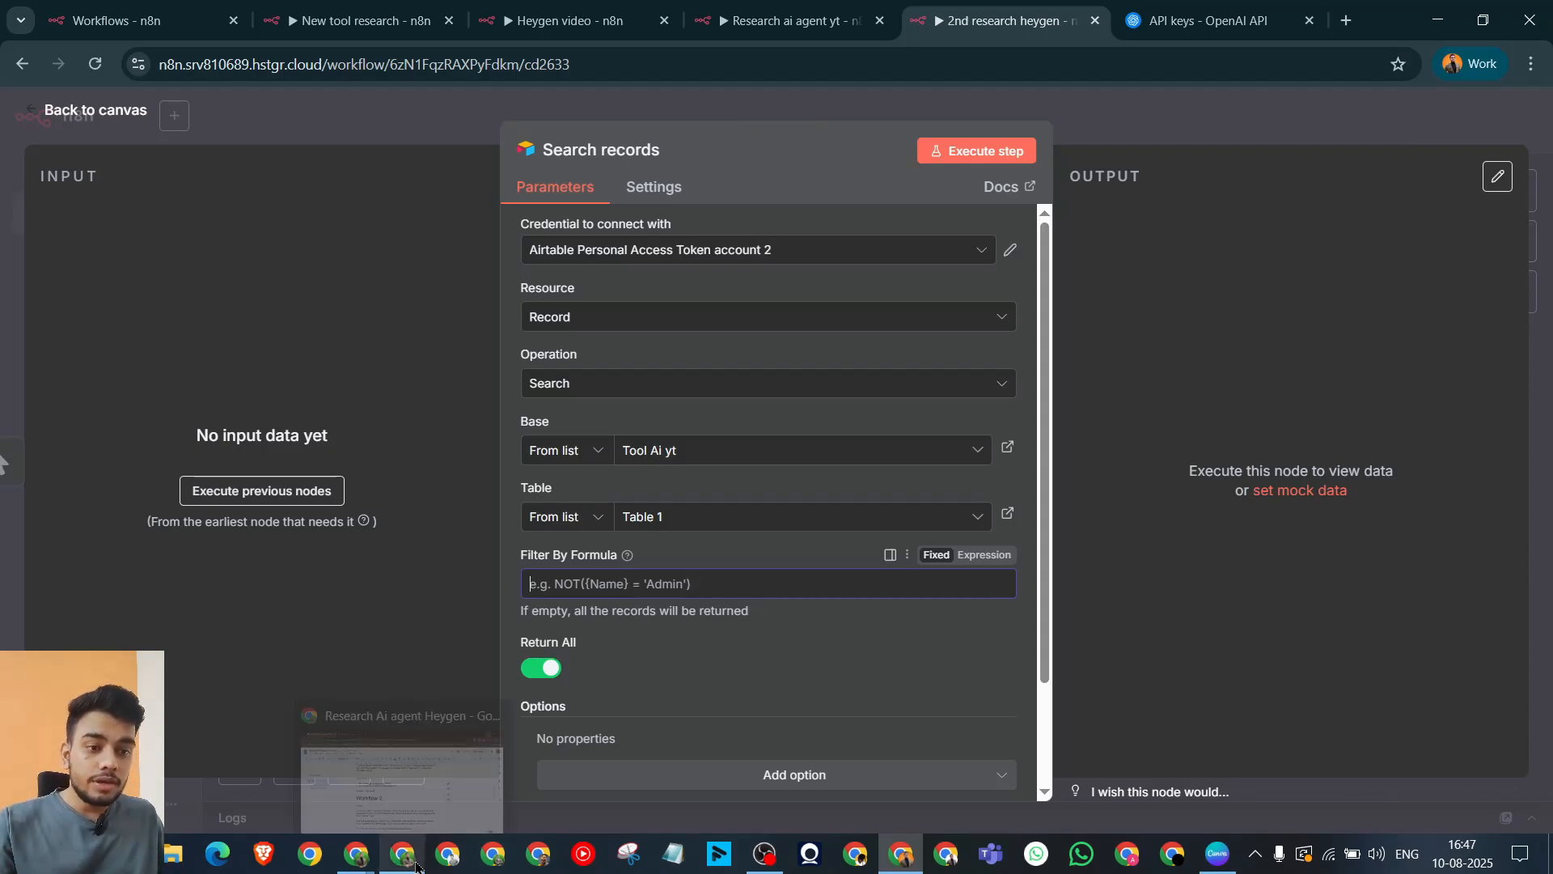
mouse_move(356, 854)
left_click(436, 807)
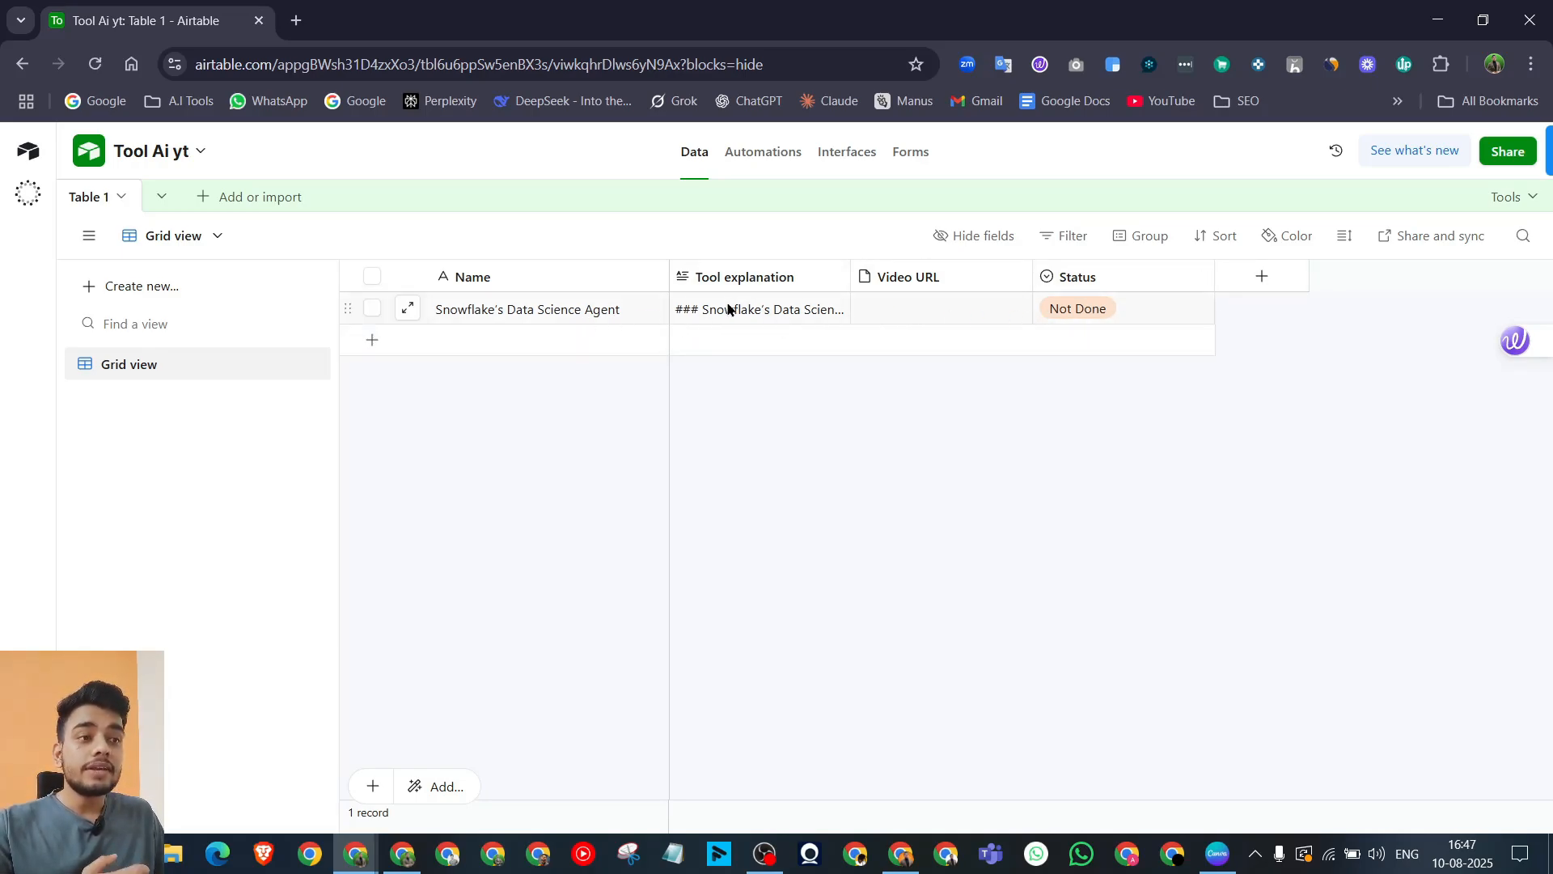
left_click(1071, 314)
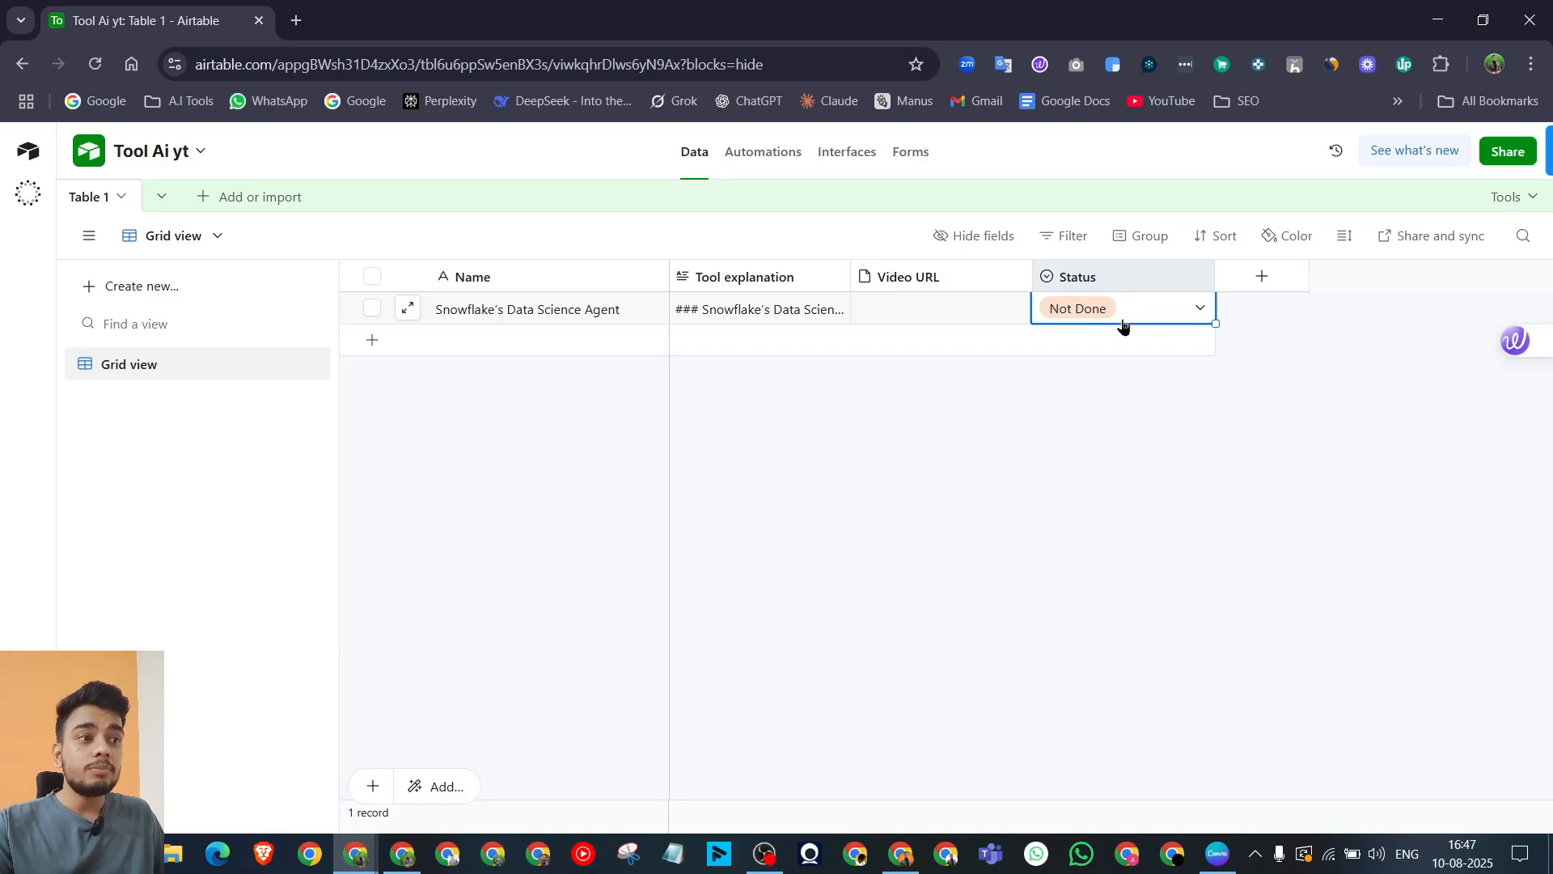
left_click(1121, 318)
left_click(908, 450)
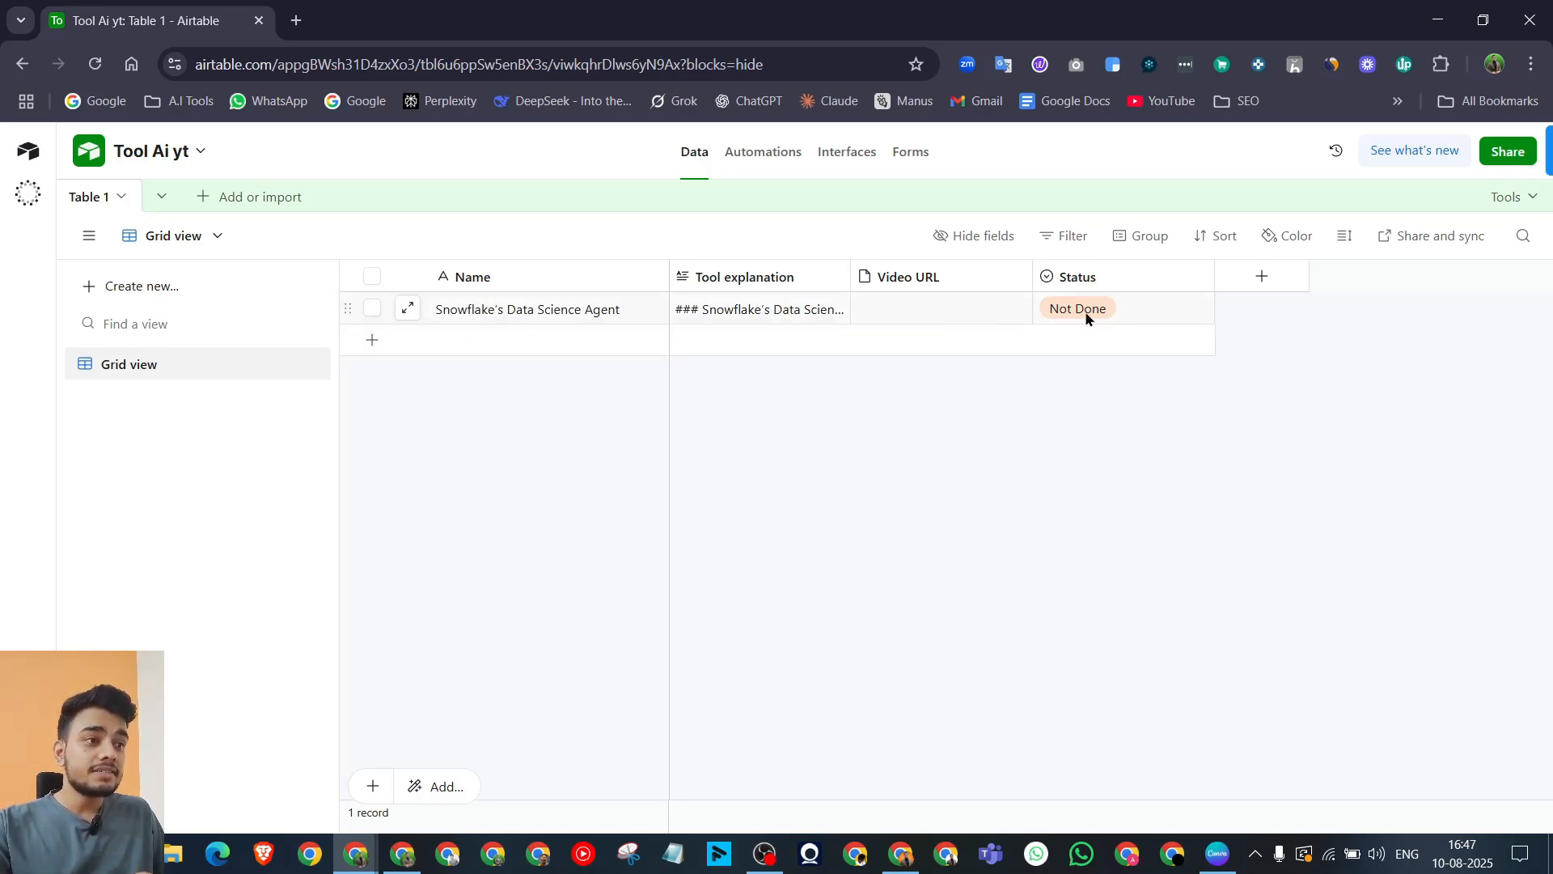
left_click(407, 851)
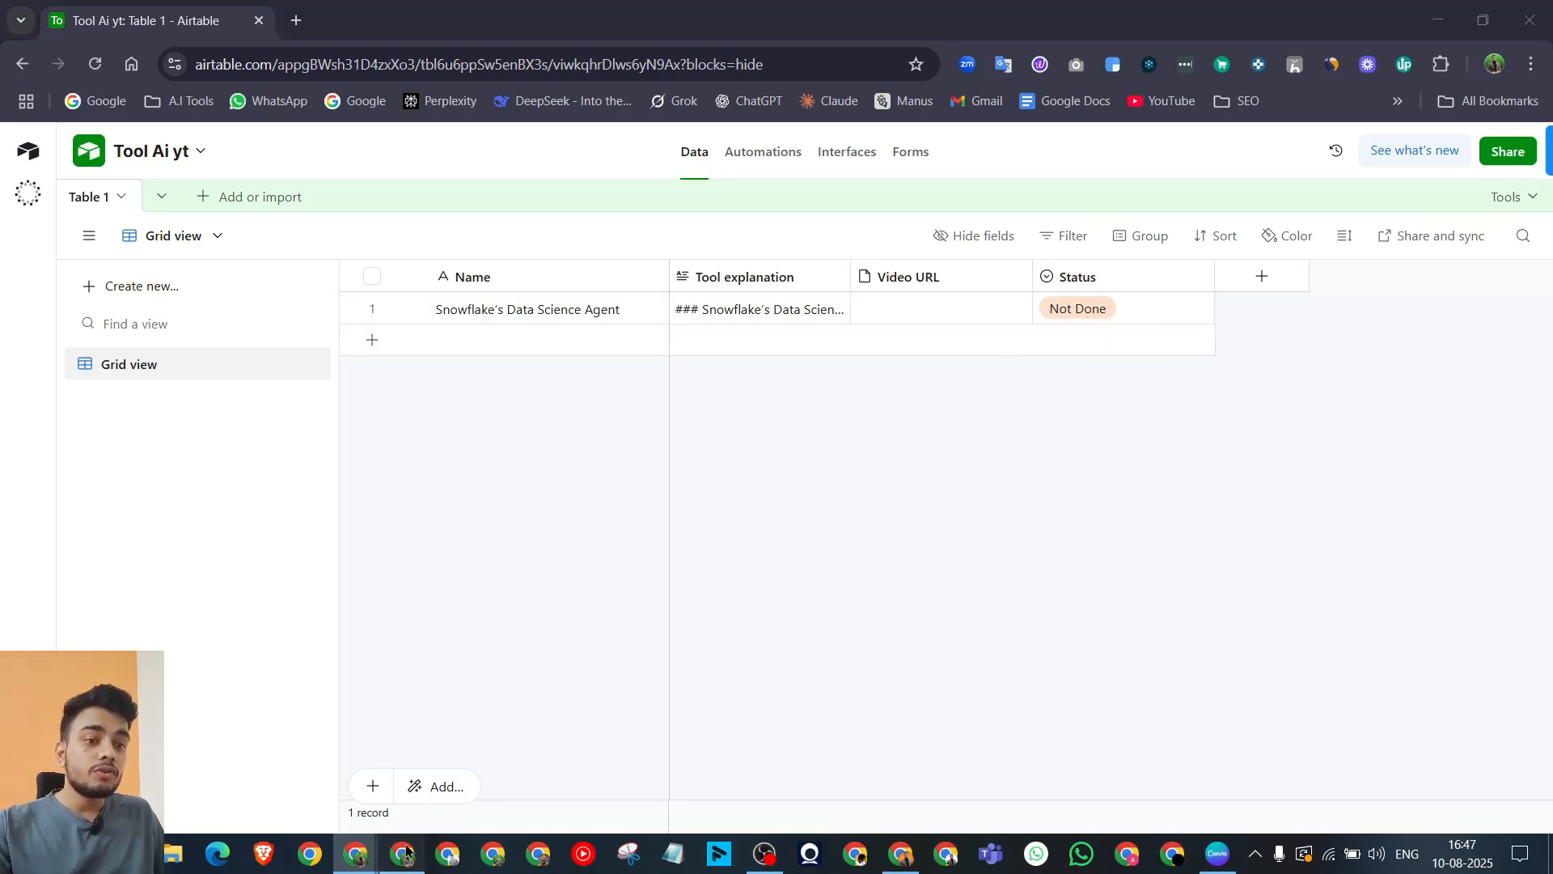
left_click_drag(578, 458, 417, 460)
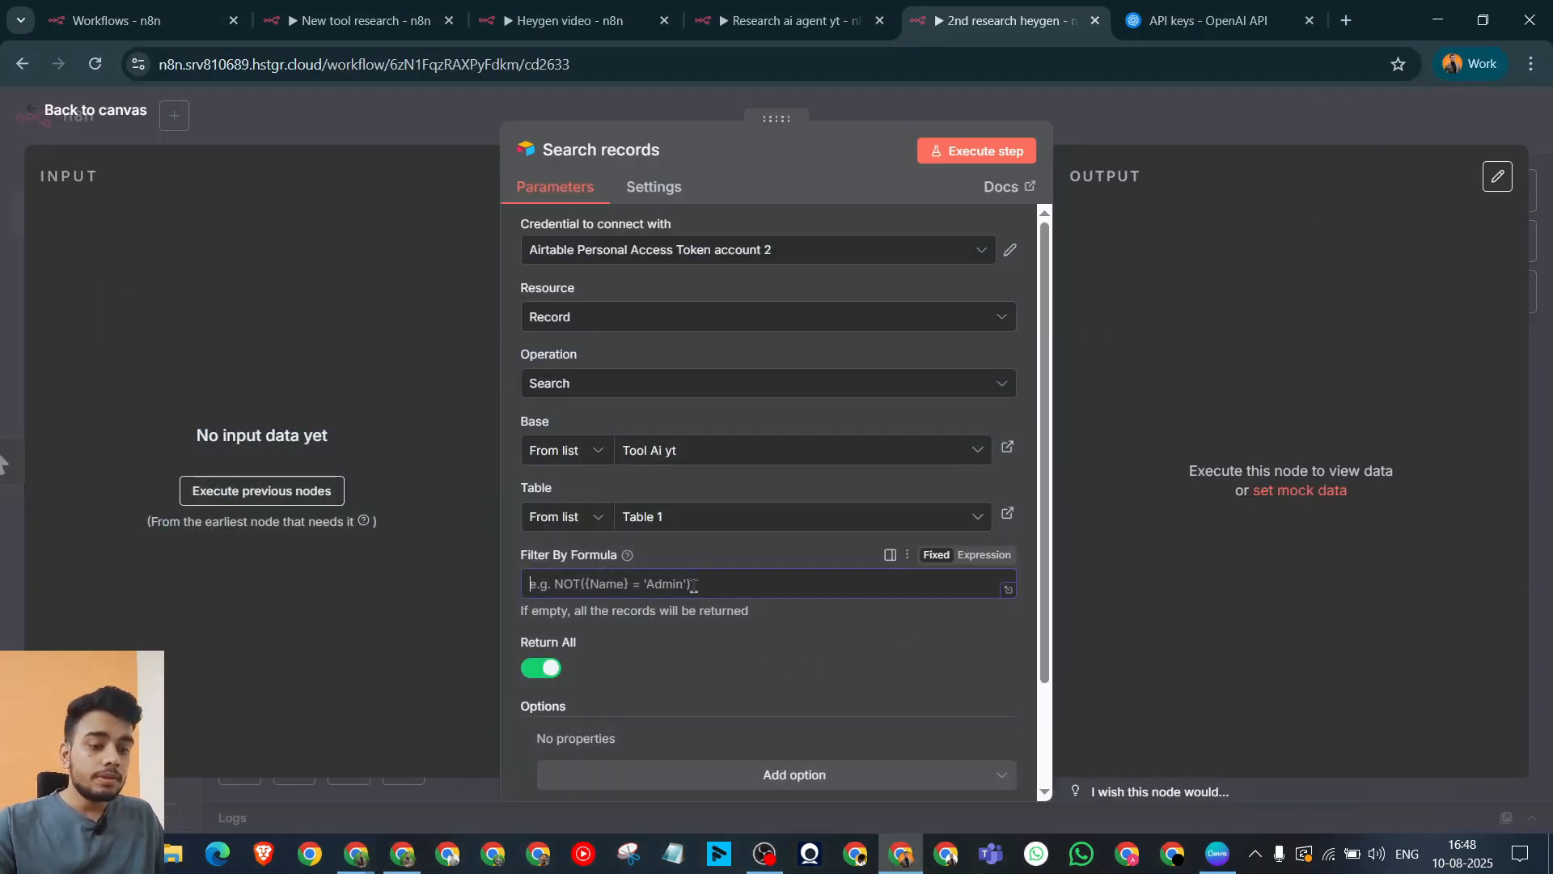
type("{Status} = \"Not done\"")
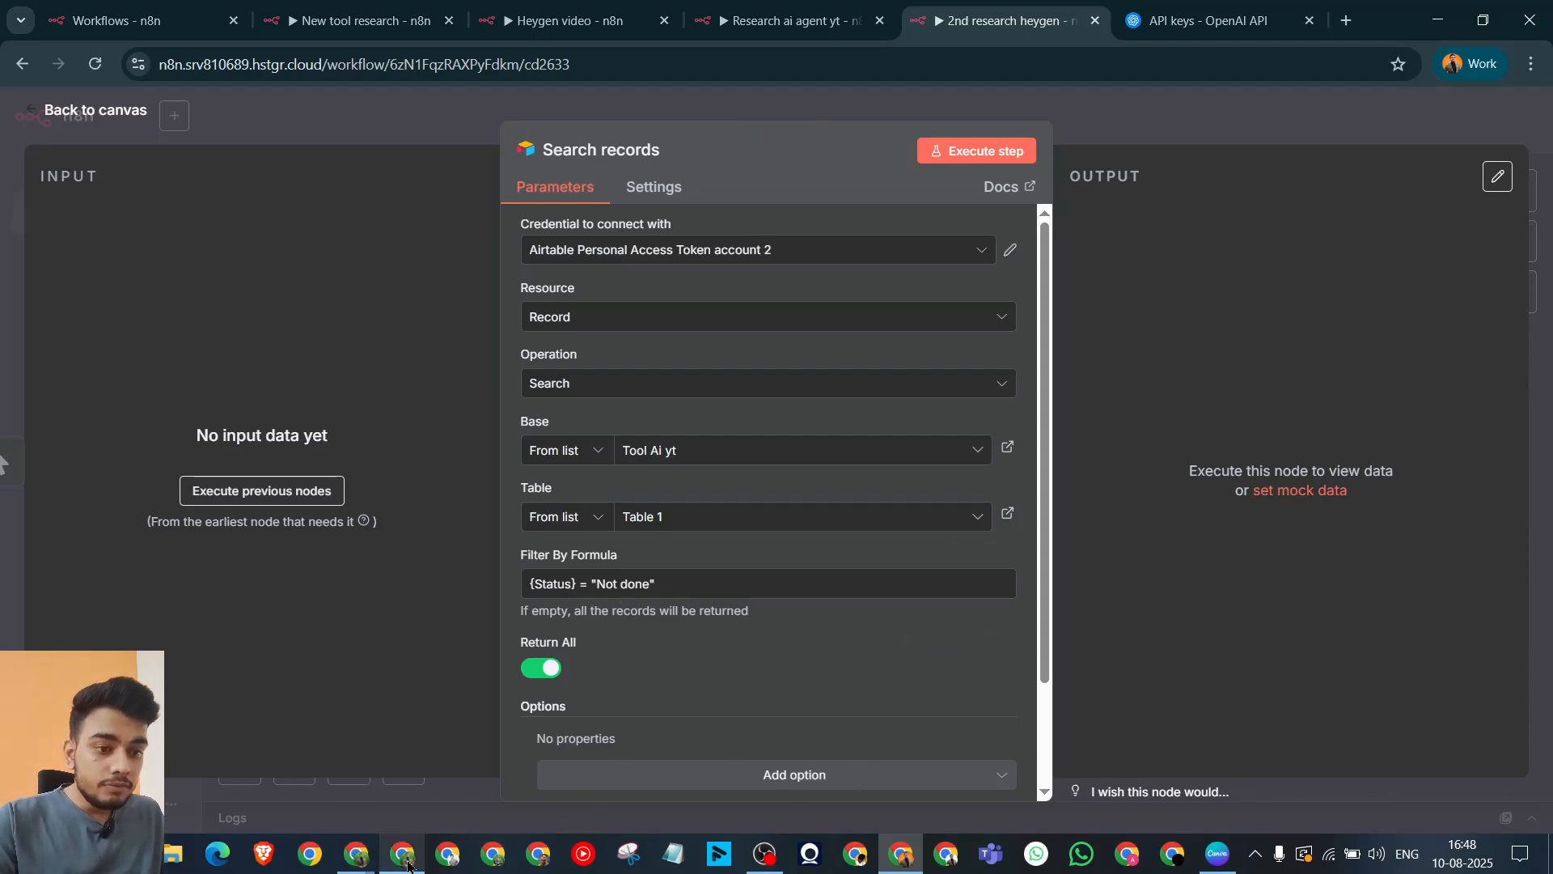
Step: Compare the filter with Airtable's Status options, correct the formula to {Status} = "Not Done" and return to the canvas
mouse_move(364, 863)
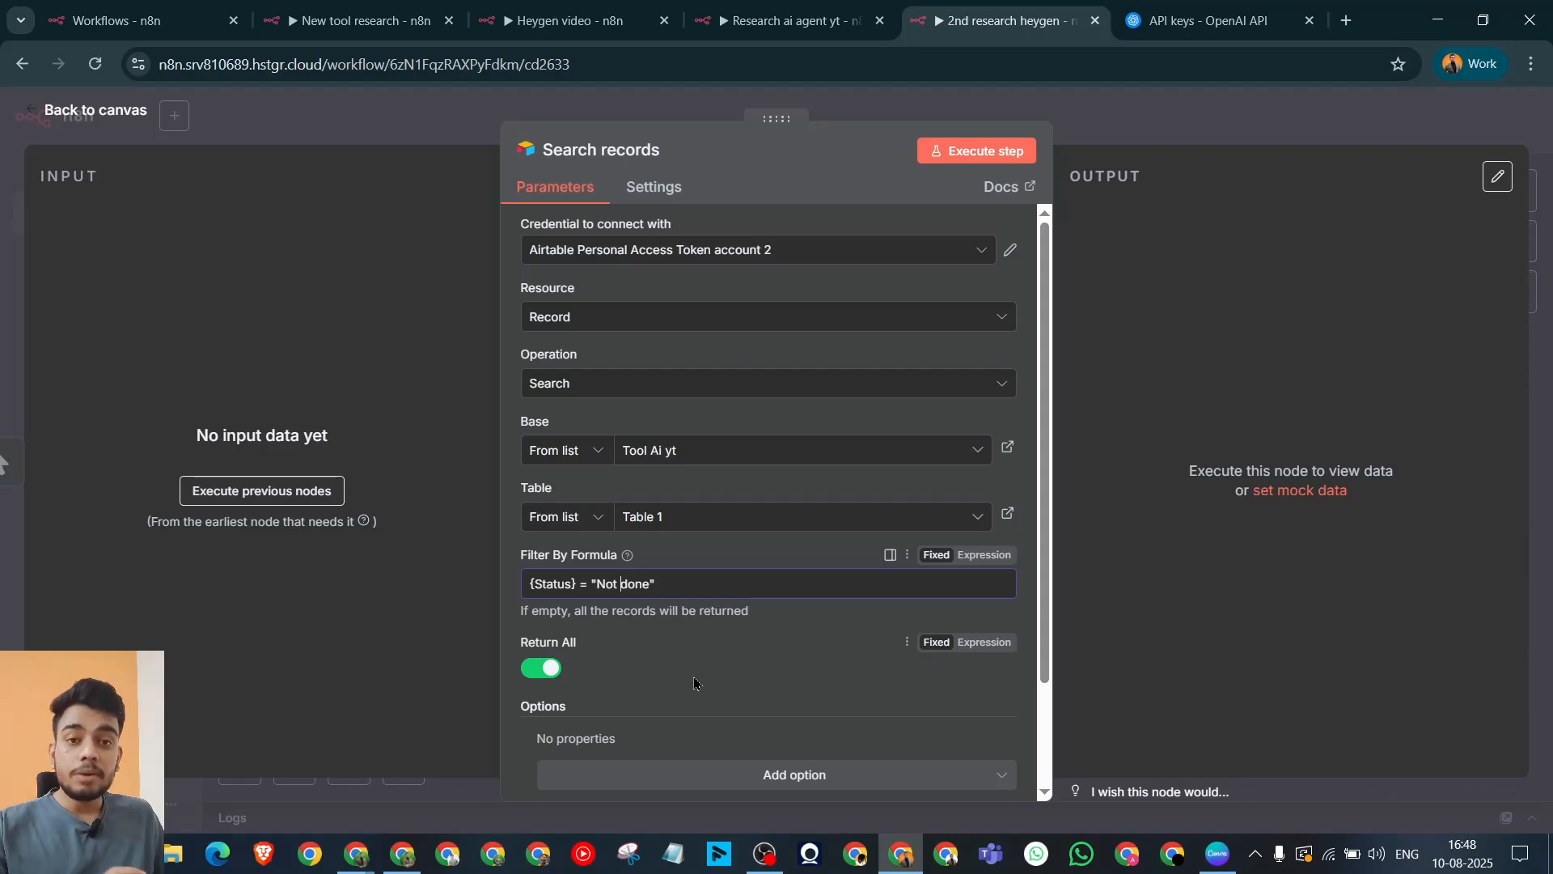
left_click(361, 865)
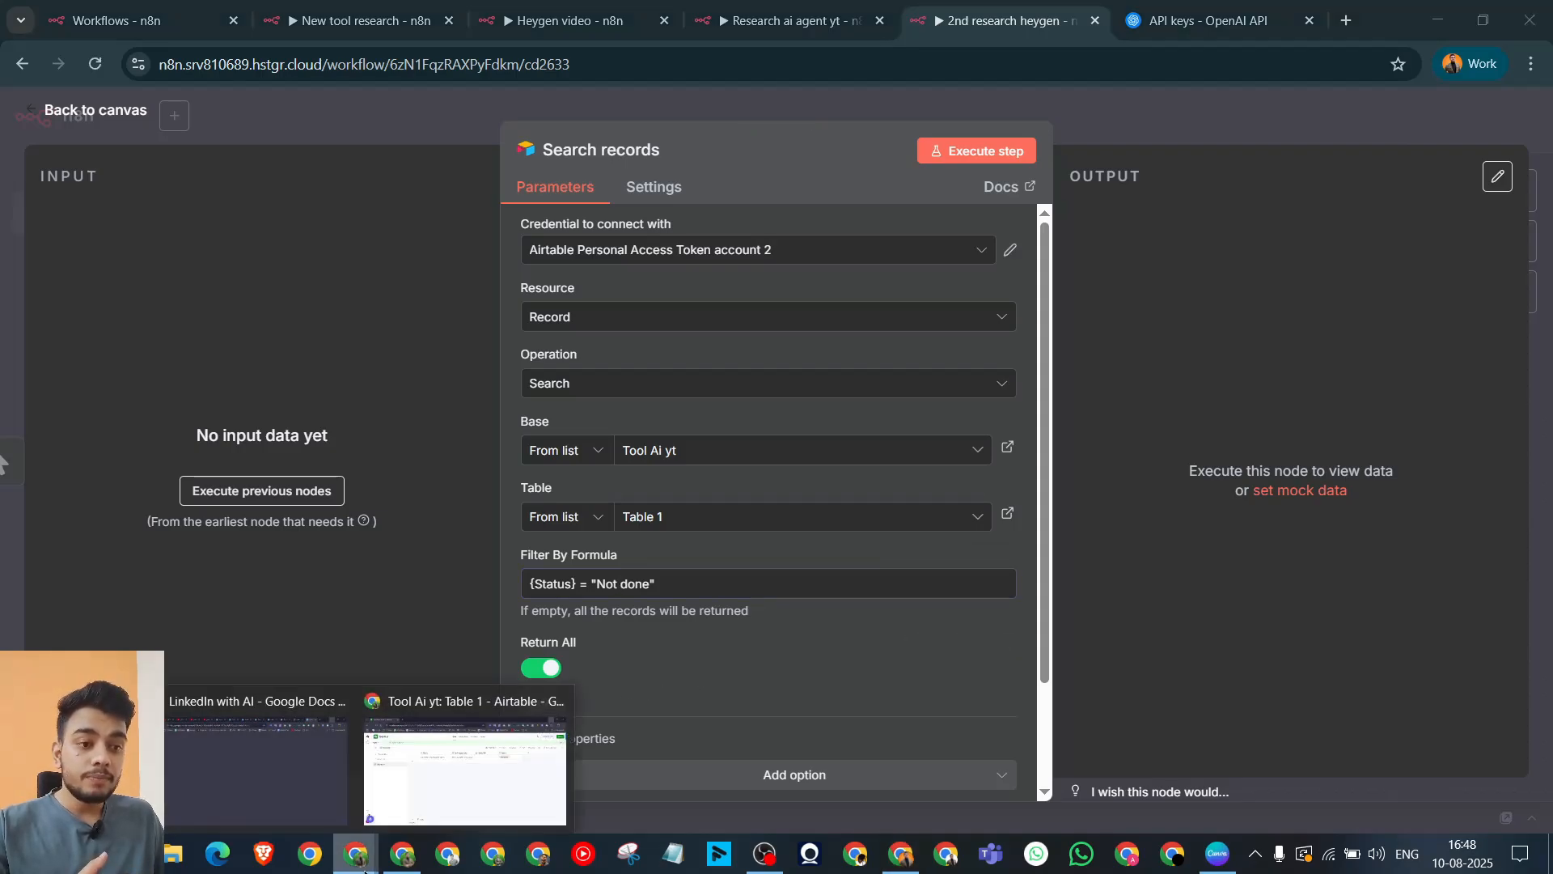
left_click(465, 805)
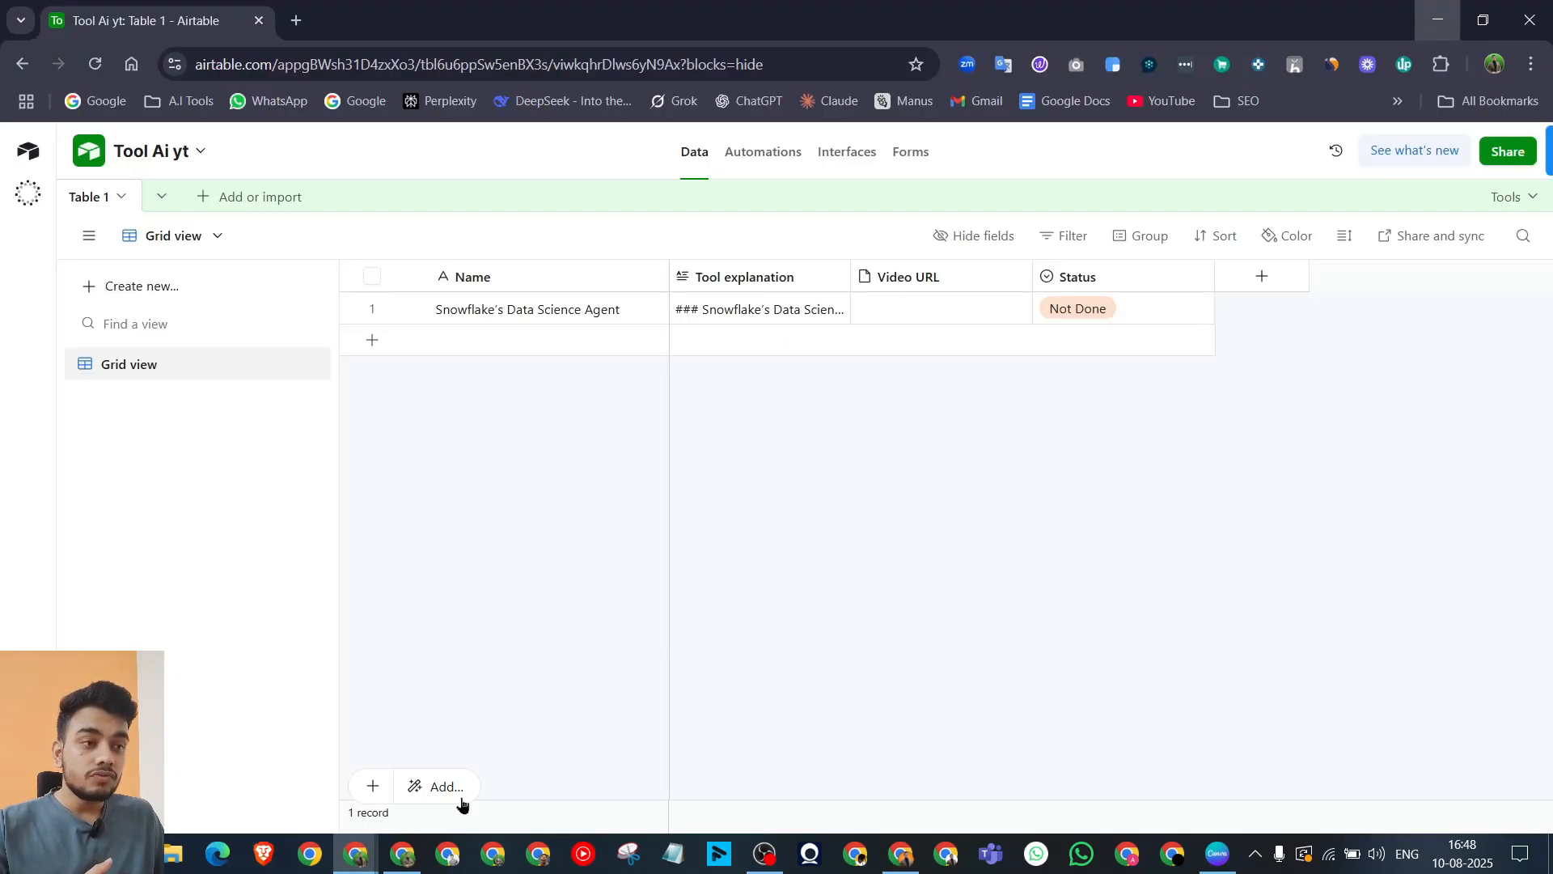
left_click(1118, 316)
left_click(1119, 315)
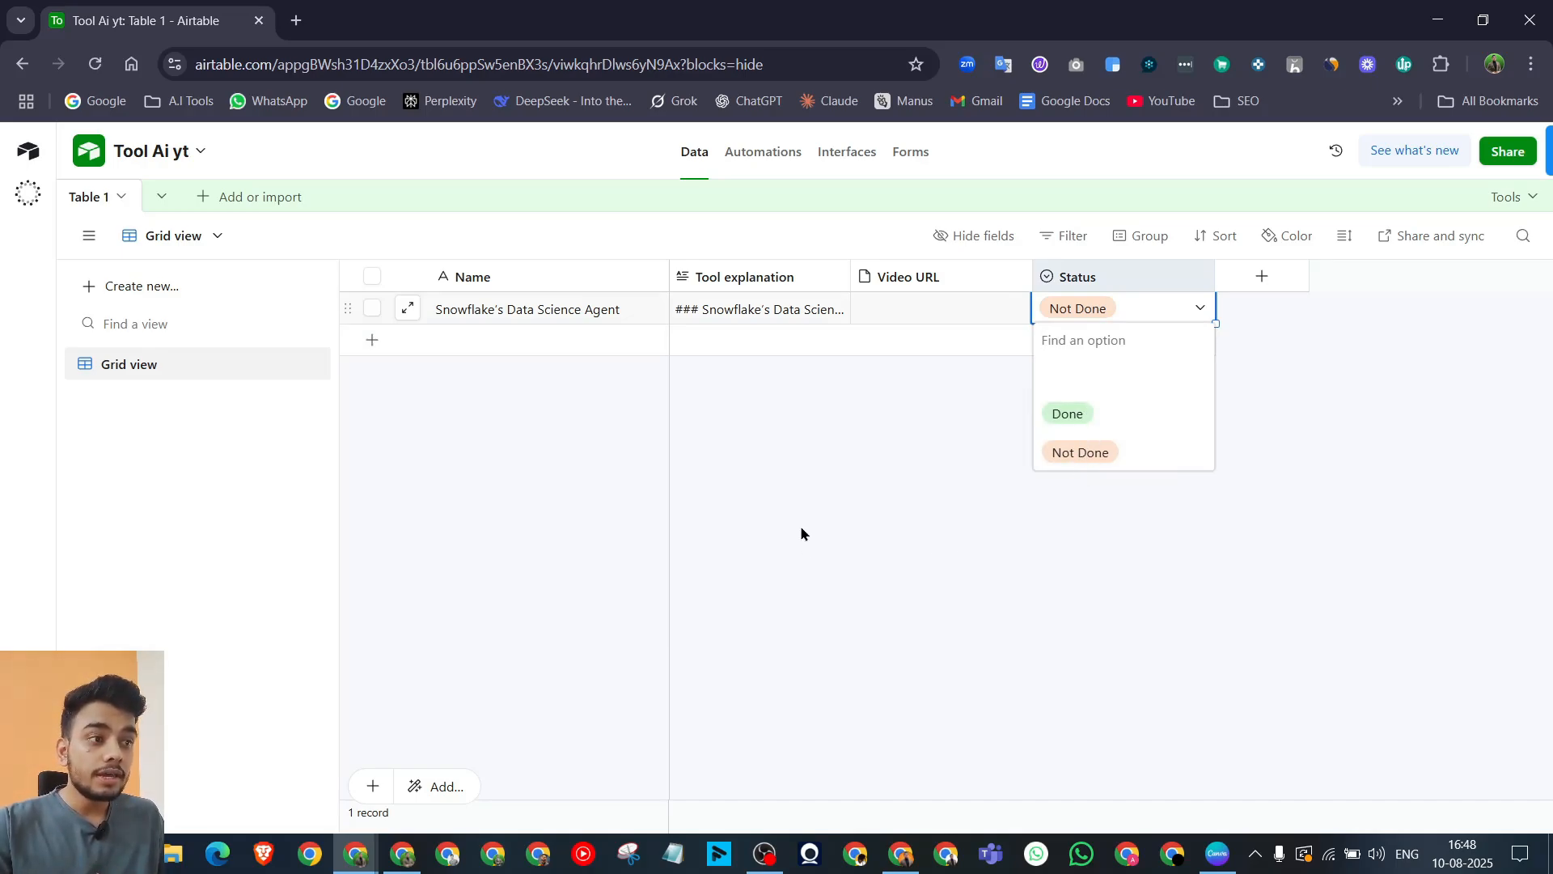
left_click(902, 856)
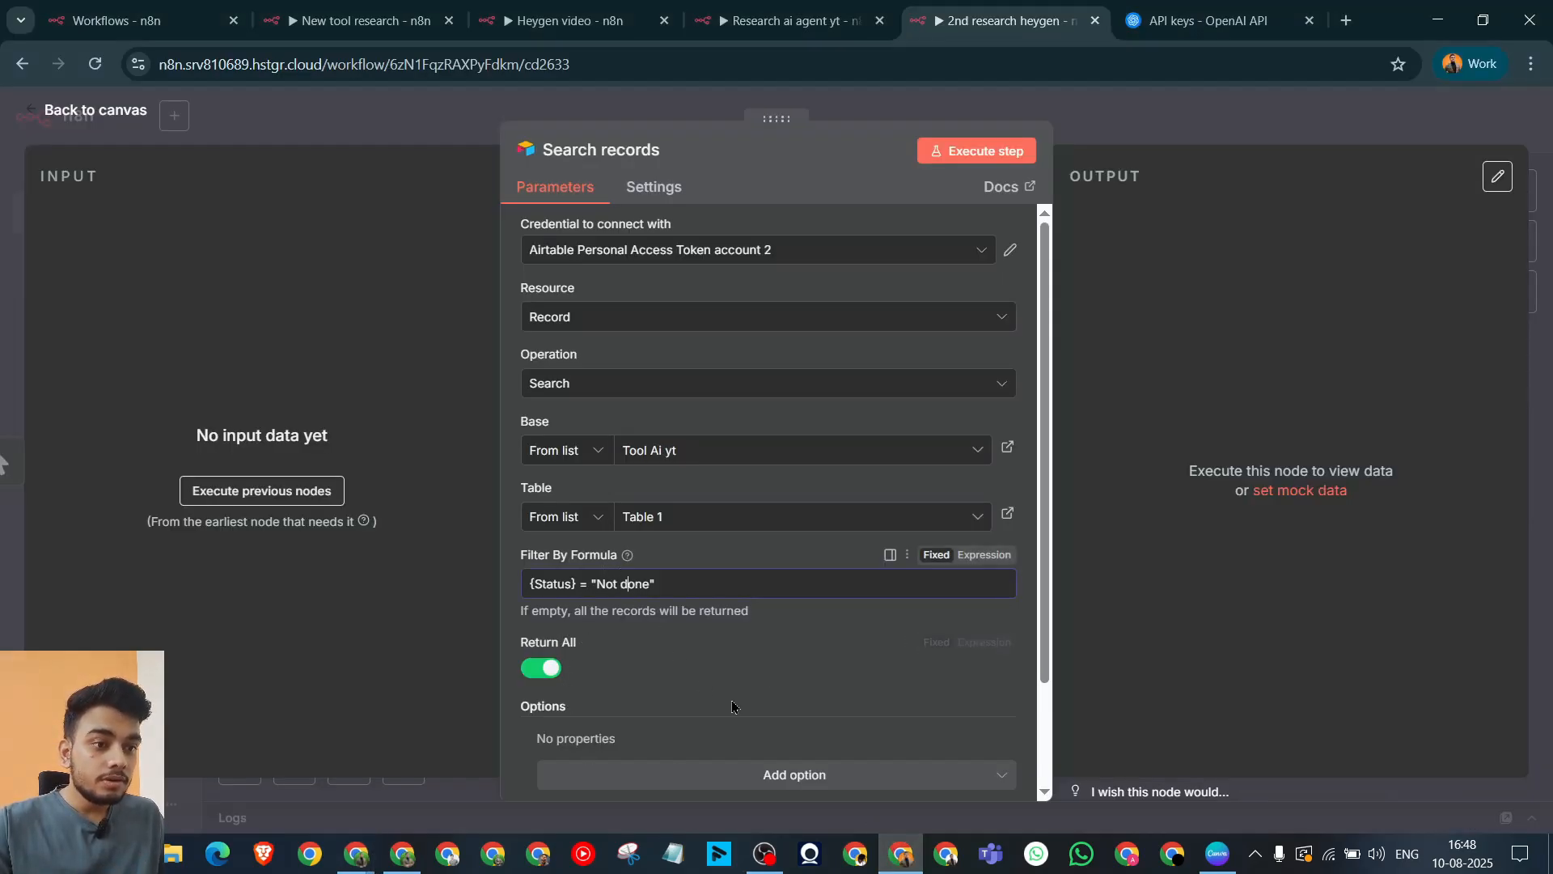
key("BackSpace")
key("BackSpace")
key("BackSpace")
key("BackSpace")
key("BackSpace")
type("Done\"")
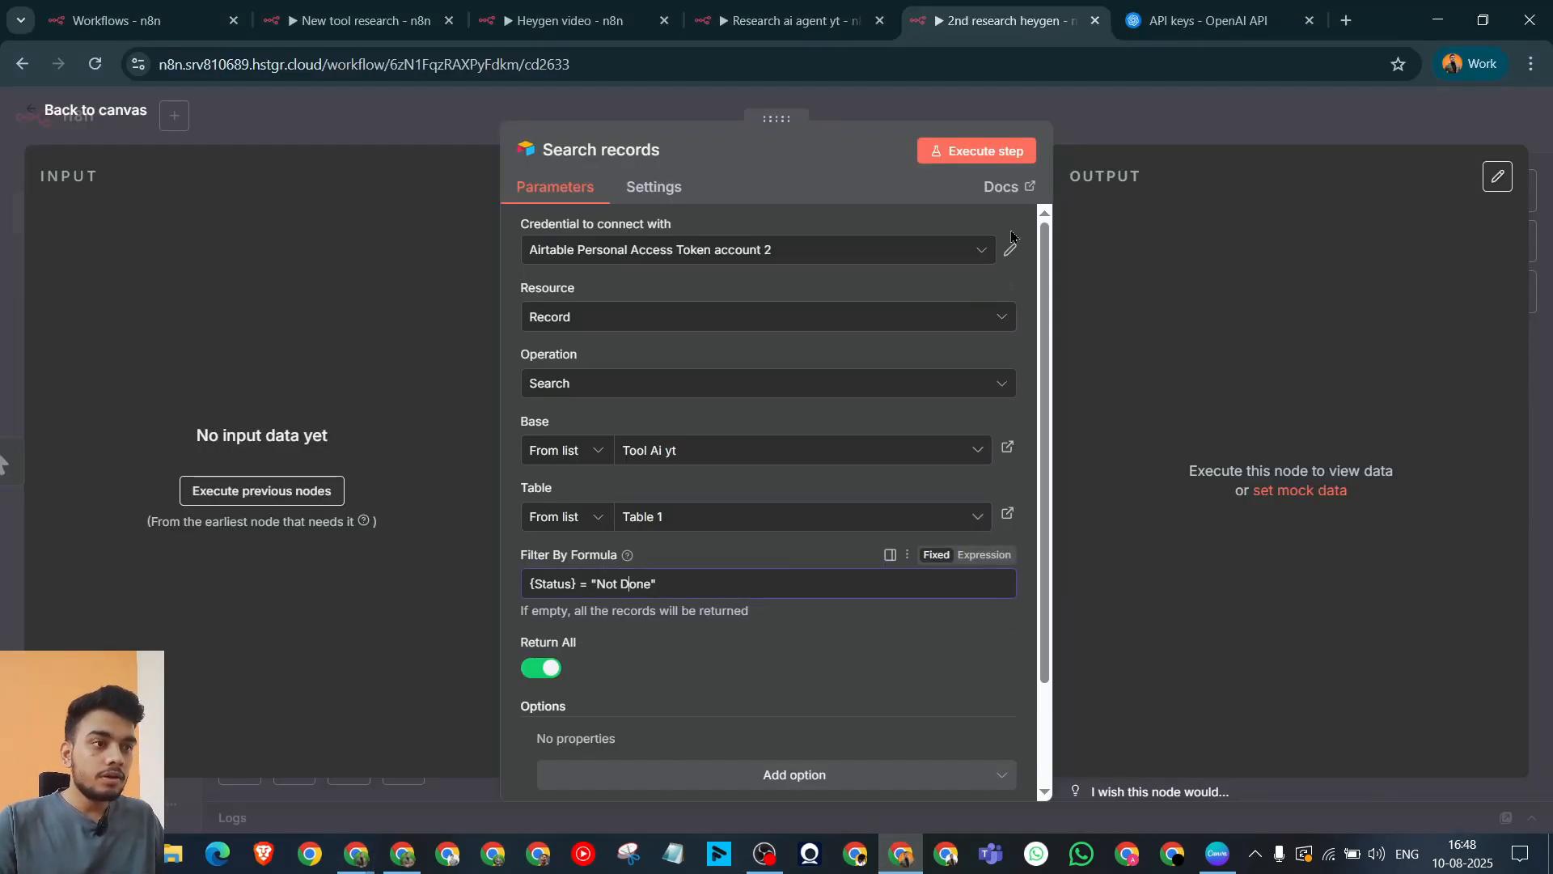
left_click(1139, 132)
left_click(845, 410)
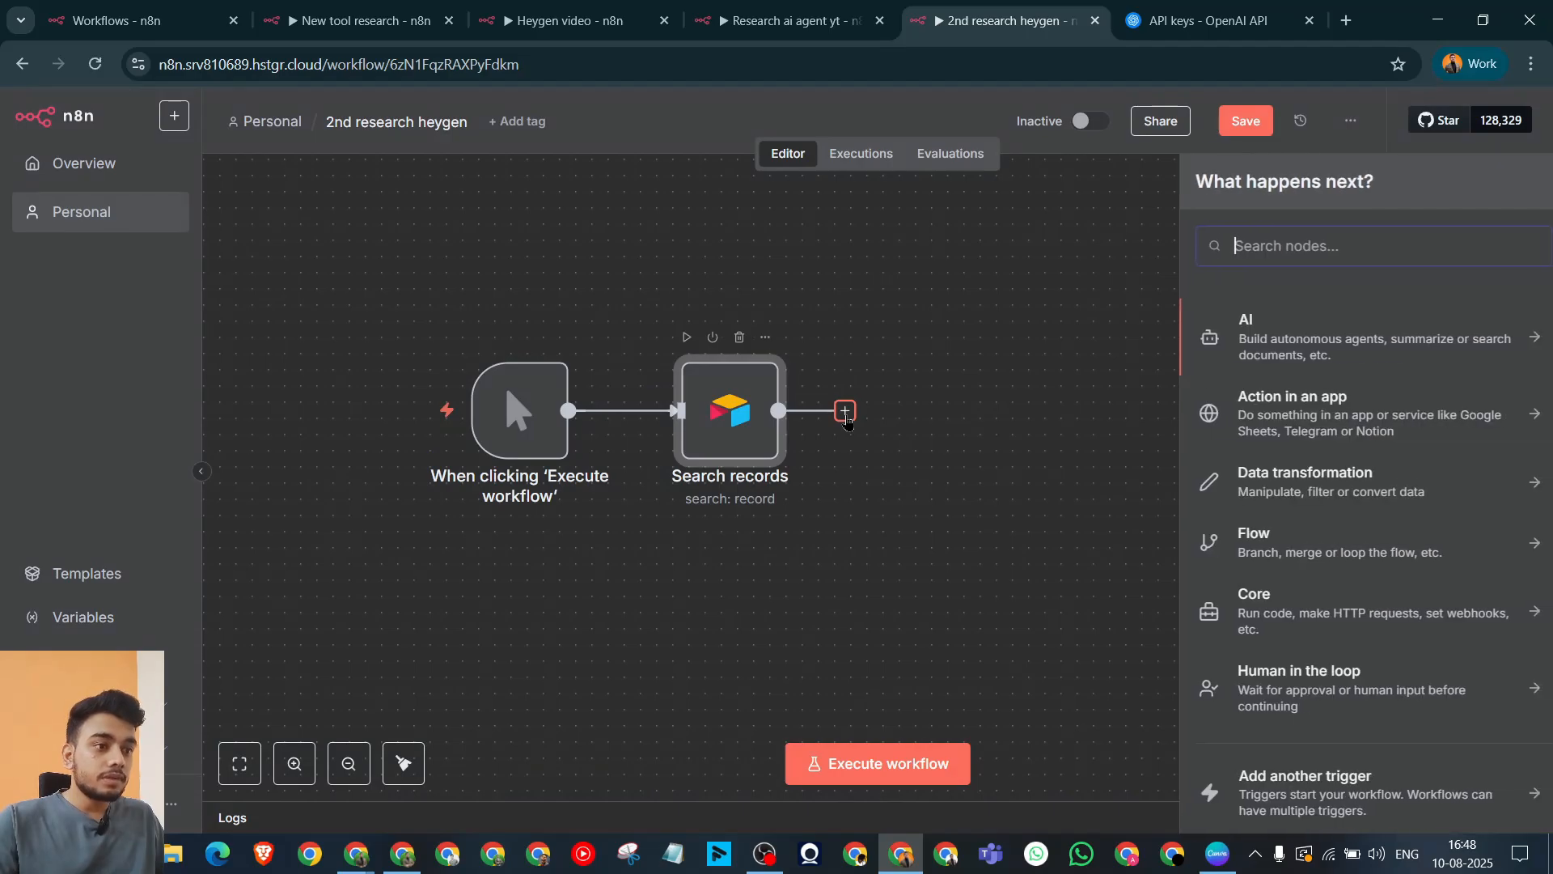
left_click(1310, 348)
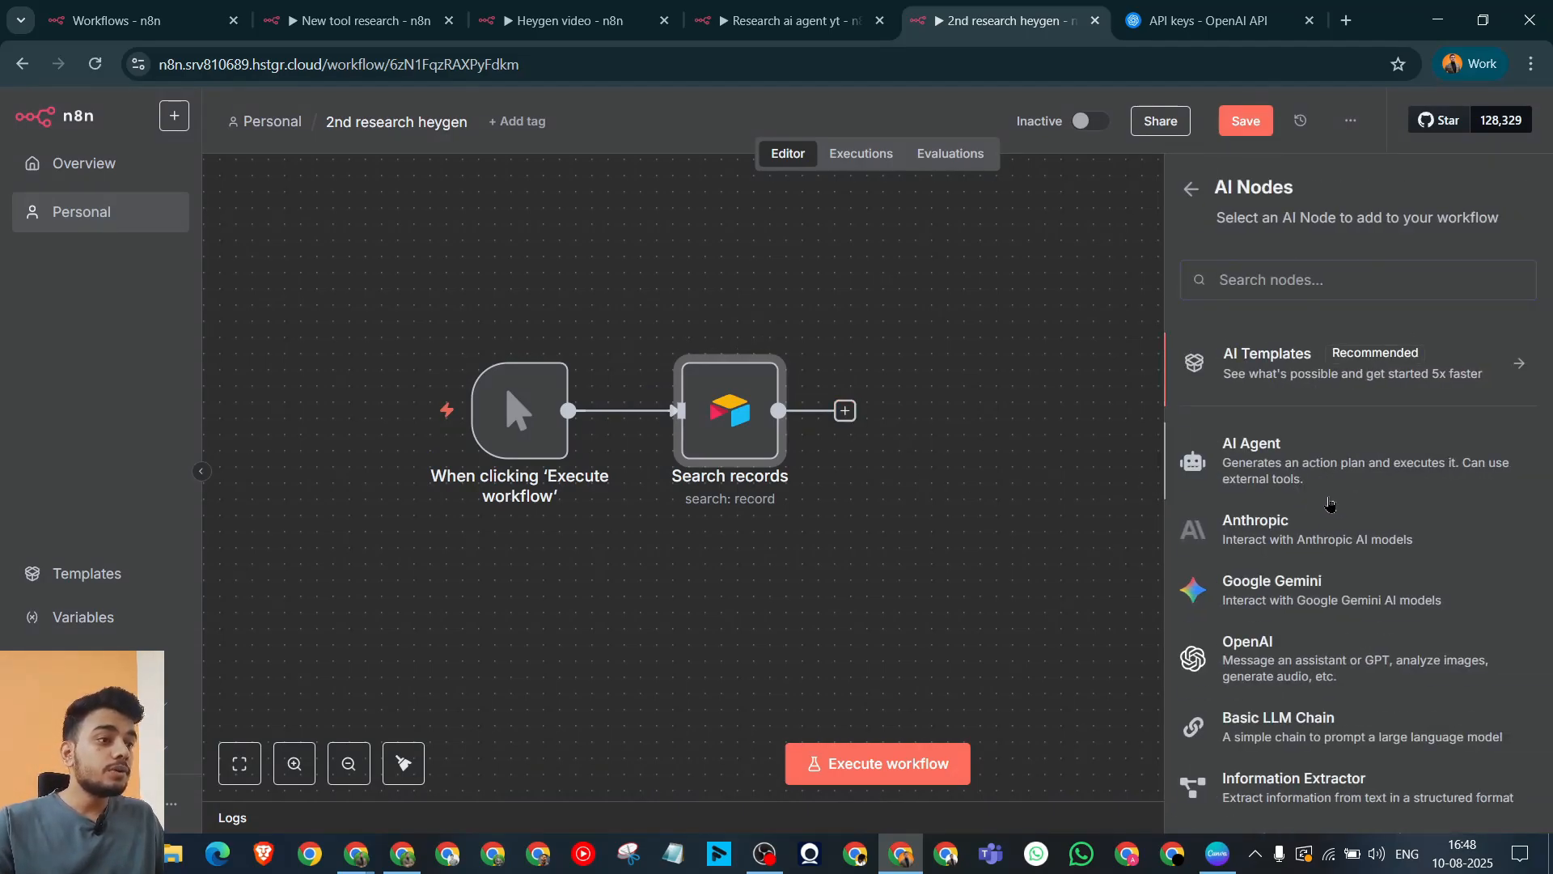
left_click(1302, 457)
left_click(1155, 134)
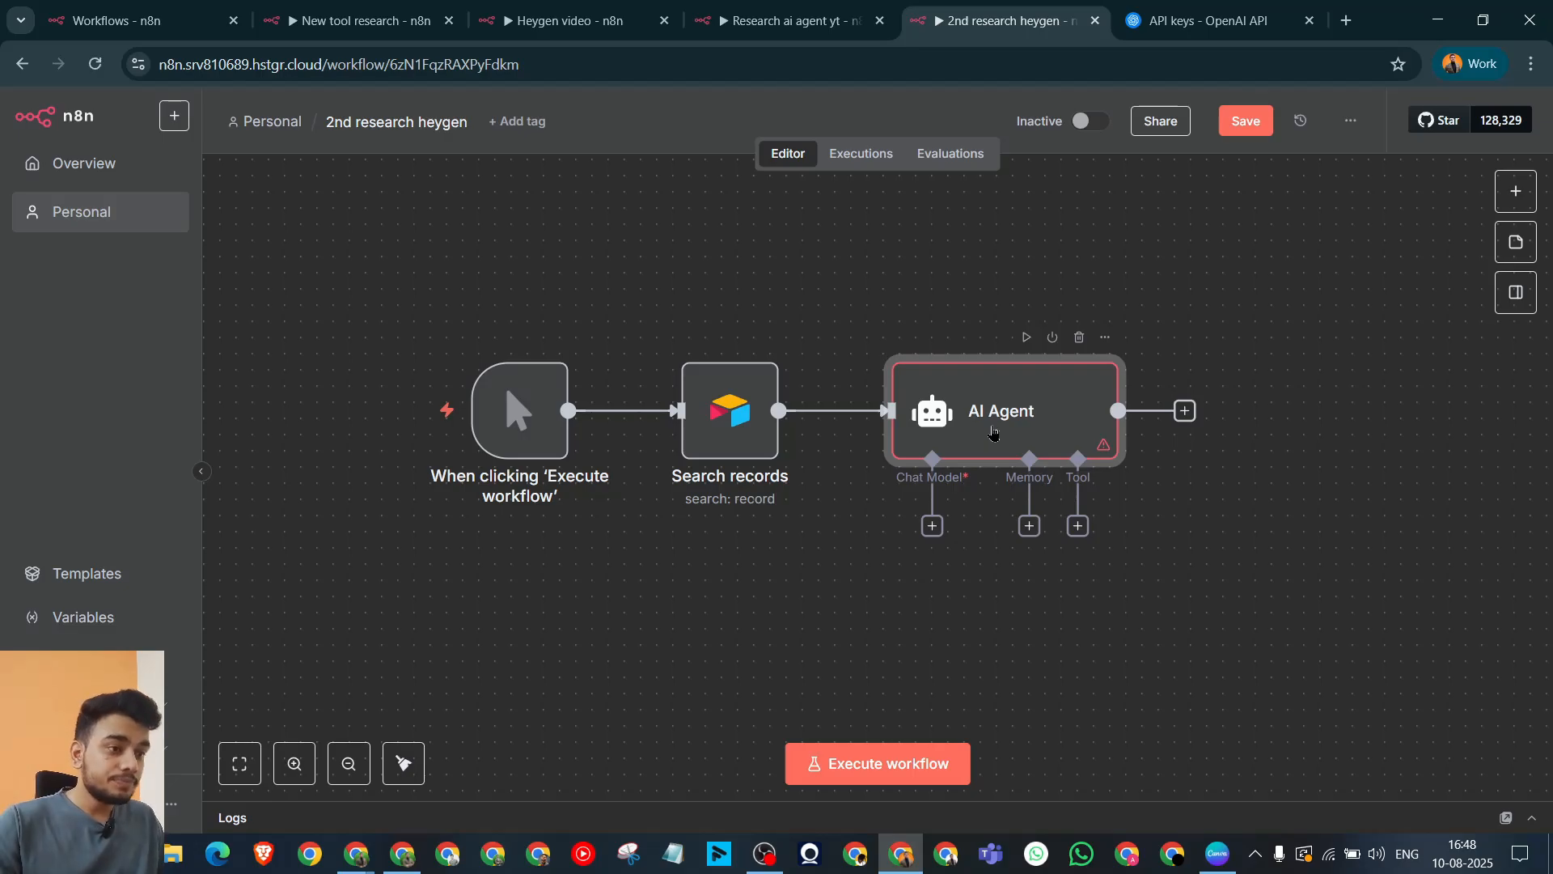
left_click(932, 526)
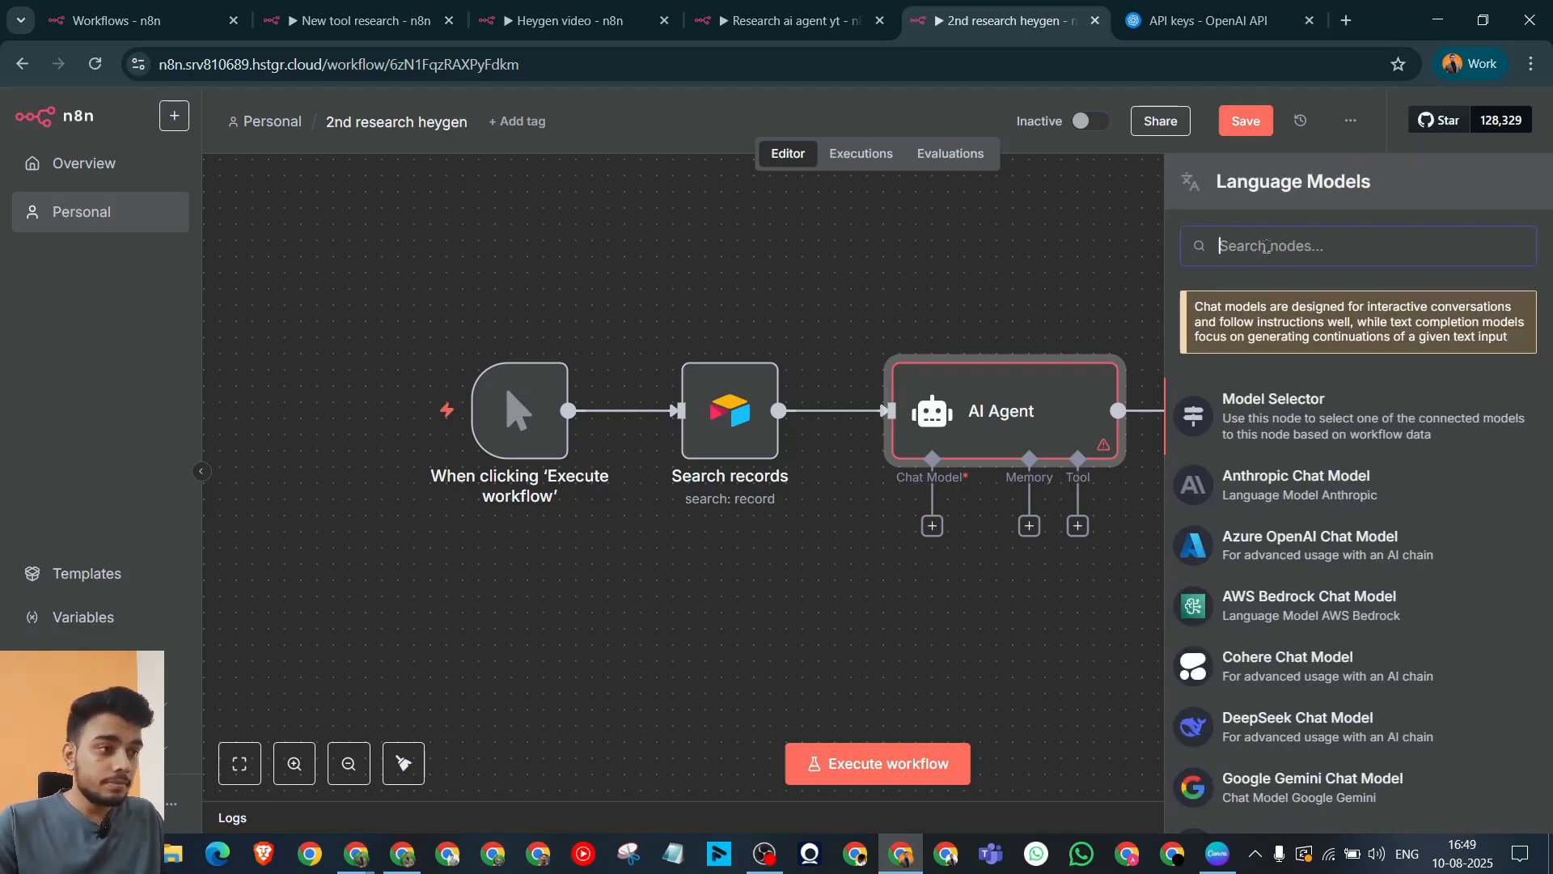
left_click(1128, 283)
left_click(1082, 338)
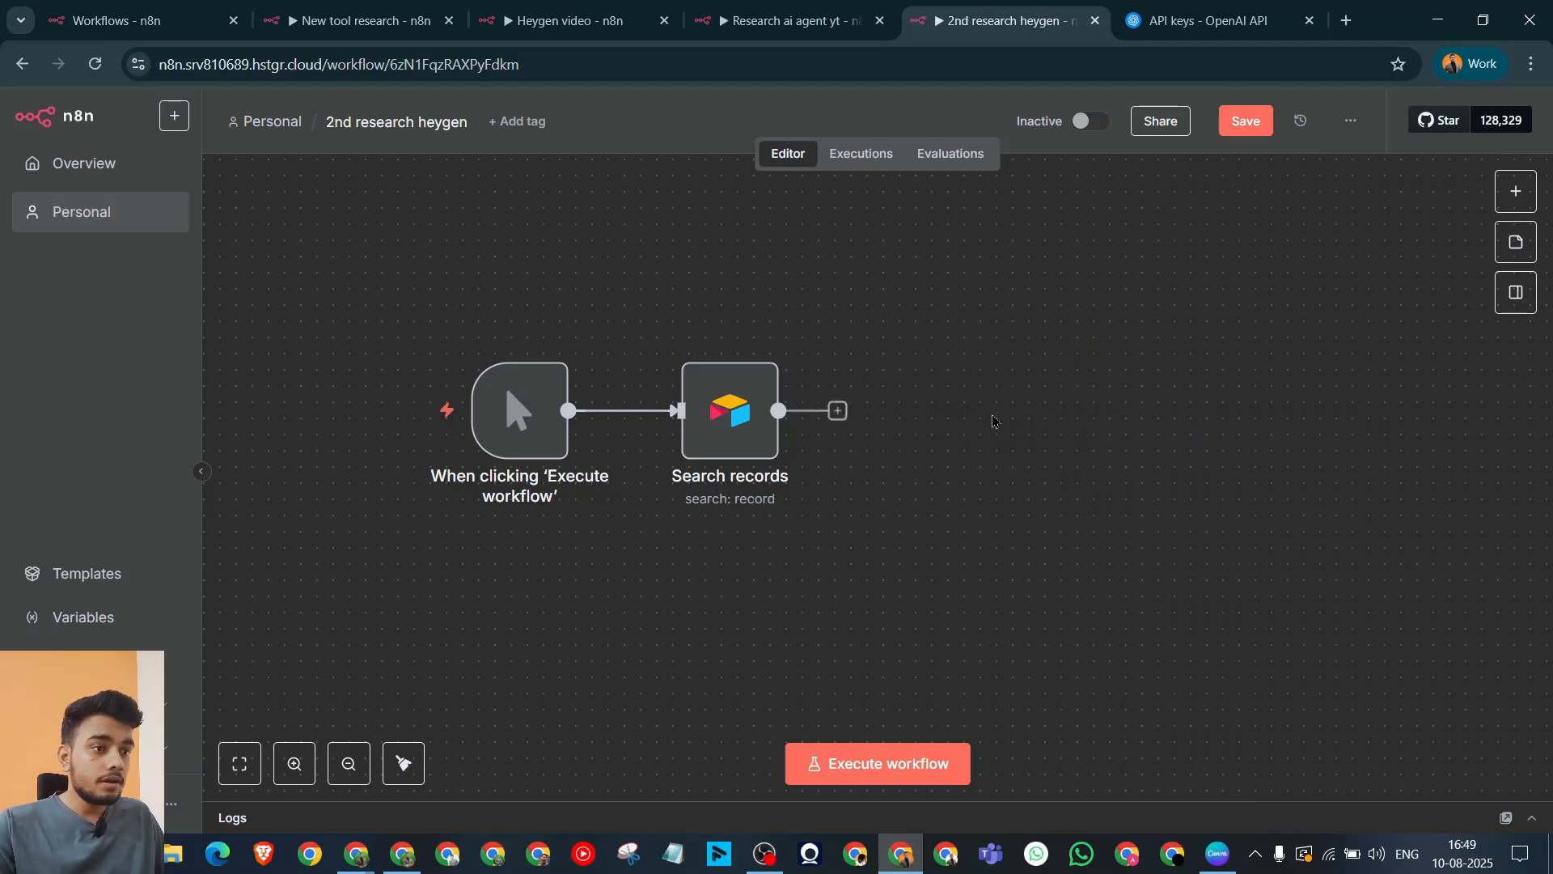
Step: Add an AI Agent node after the Search records node and return to the canvas
left_click(845, 411)
left_click(1286, 332)
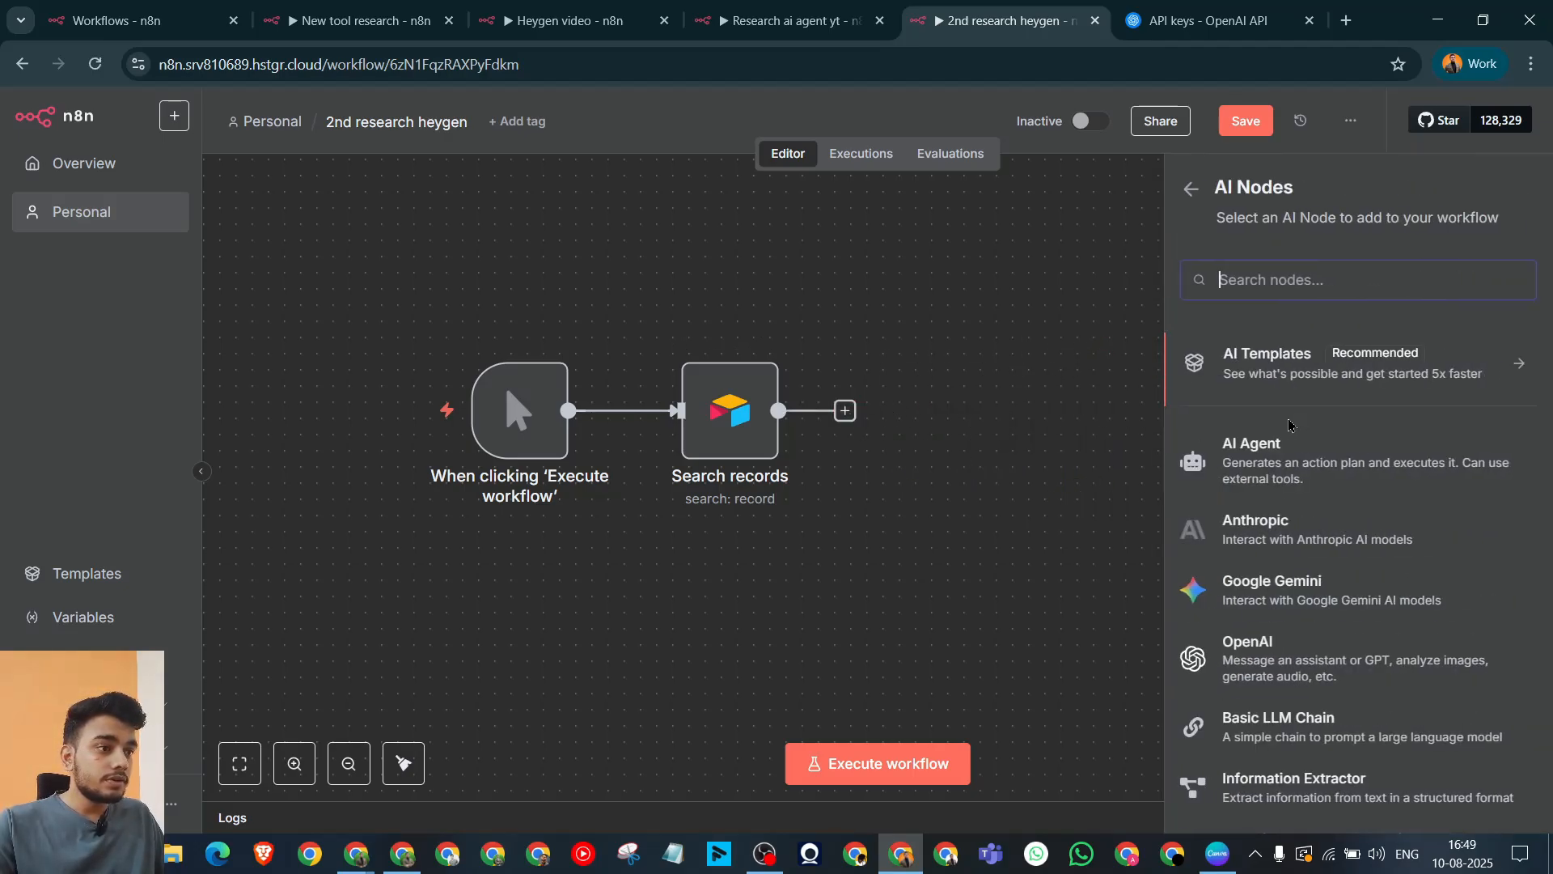
left_click(1360, 462)
key("Escape")
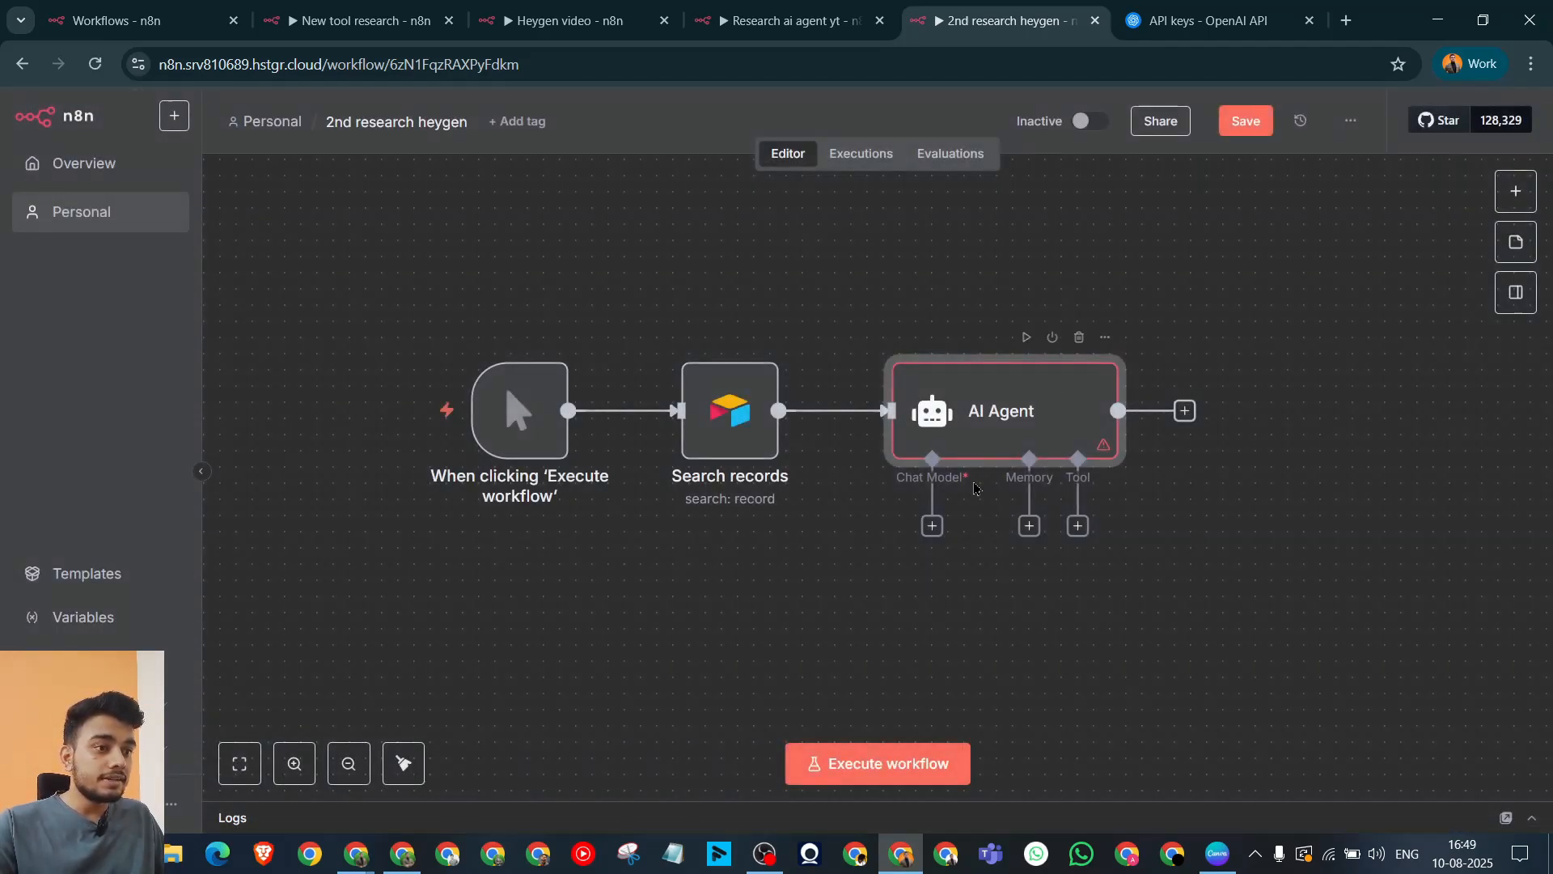
Step: Attach an OpenAI Chat Model to the AI Agent as its chat model and return to the canvas
left_click(933, 526)
scroll(1356, 559, "down", 5)
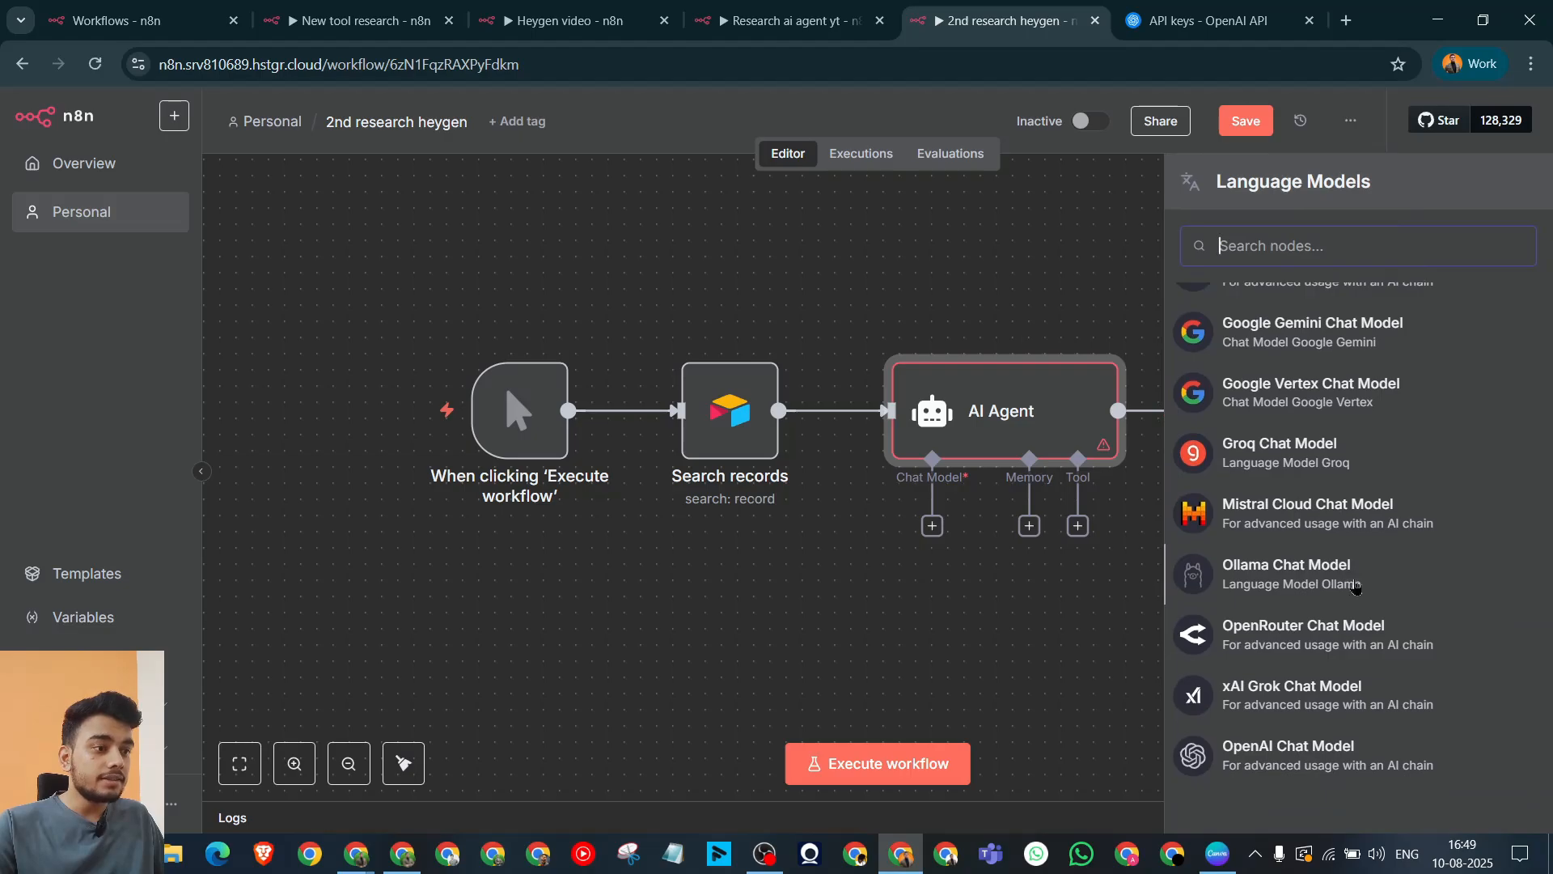
left_click(1359, 767)
key("Escape")
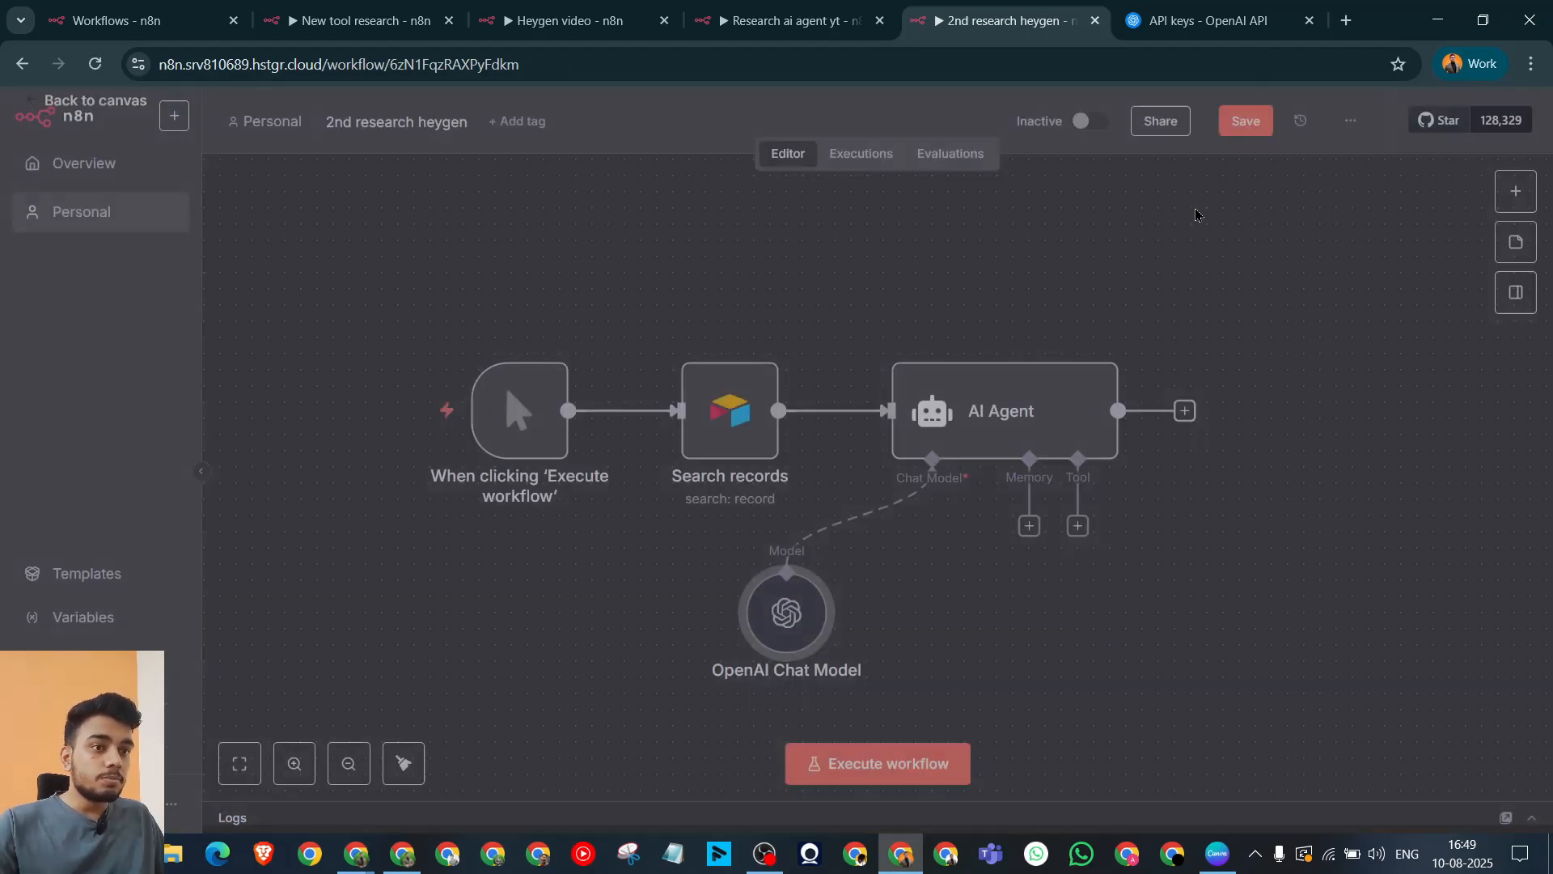
Step: Tidy up the workflow layout and shift all nodes together to the left on the canvas
key("ctrl+a")
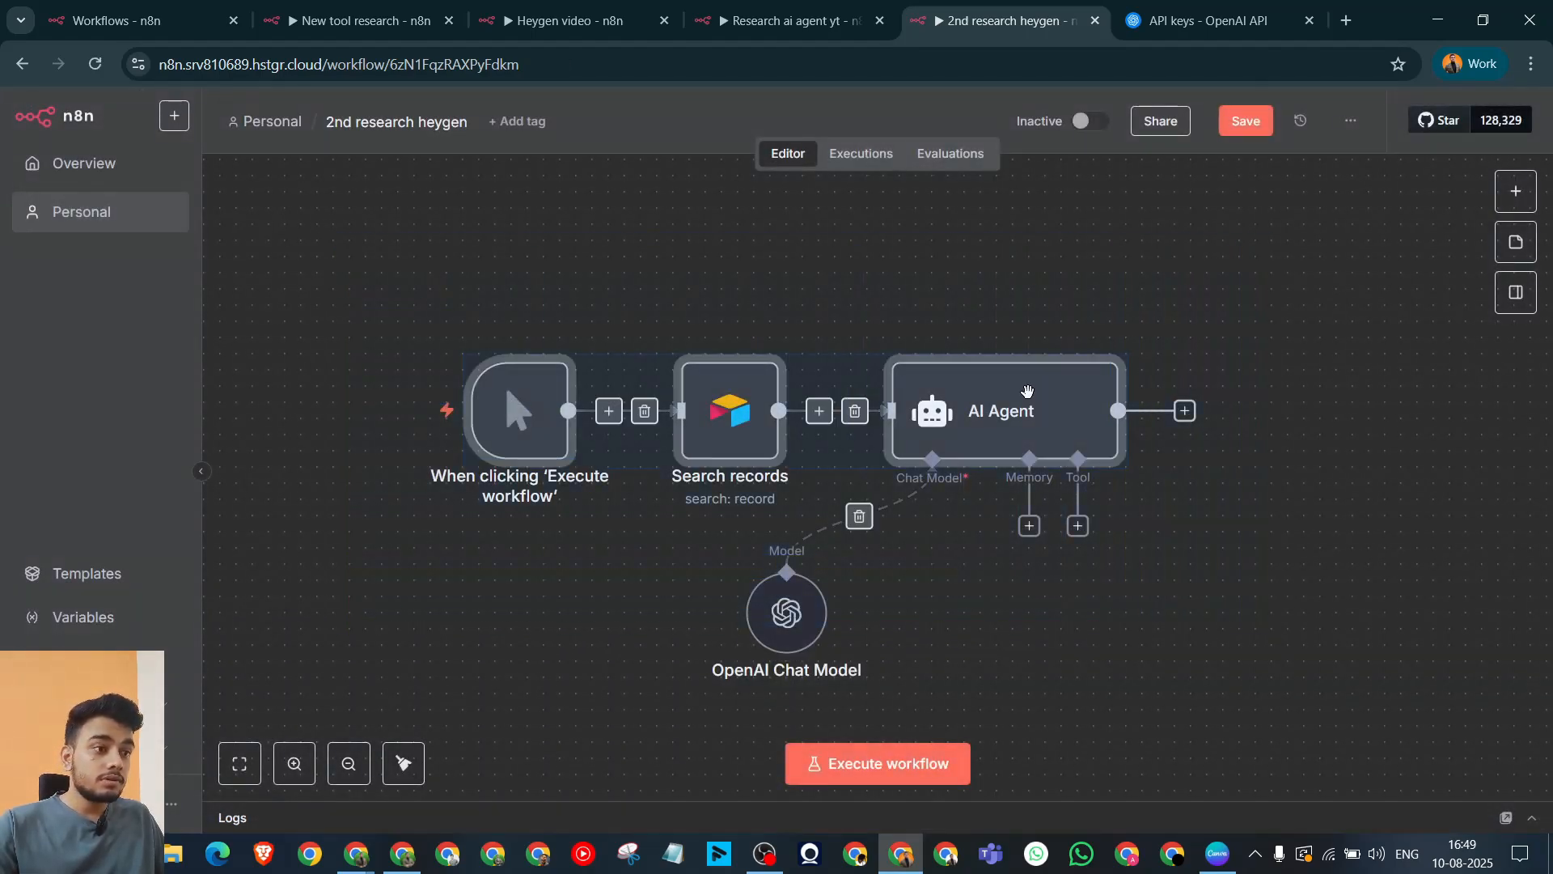
left_click(405, 763)
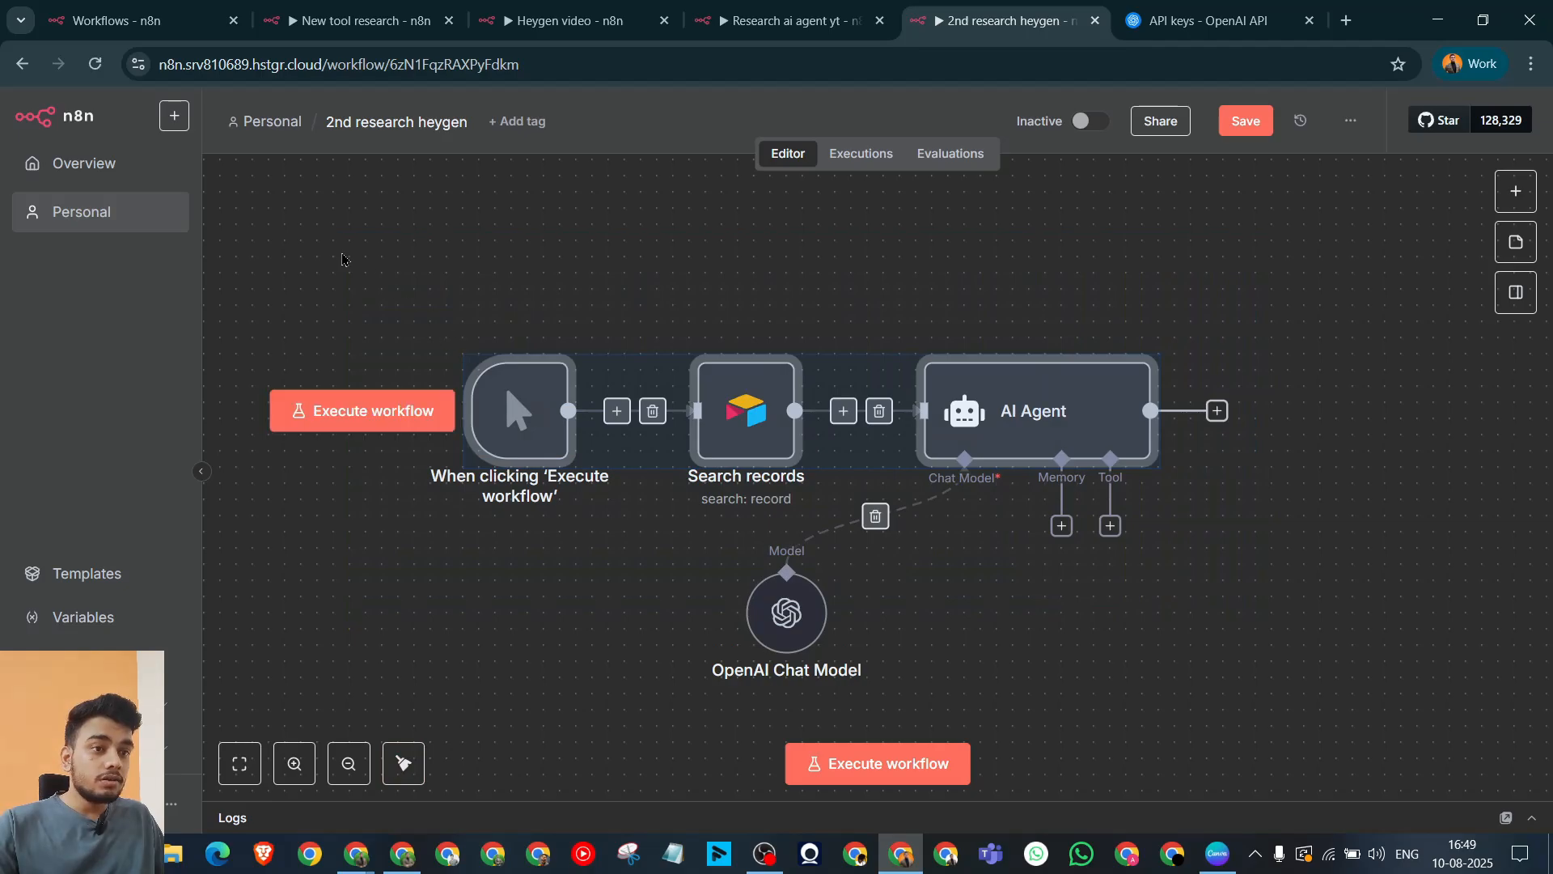
left_click_drag(349, 254, 1372, 771)
left_click_drag(1066, 372, 913, 376)
left_click(1363, 395)
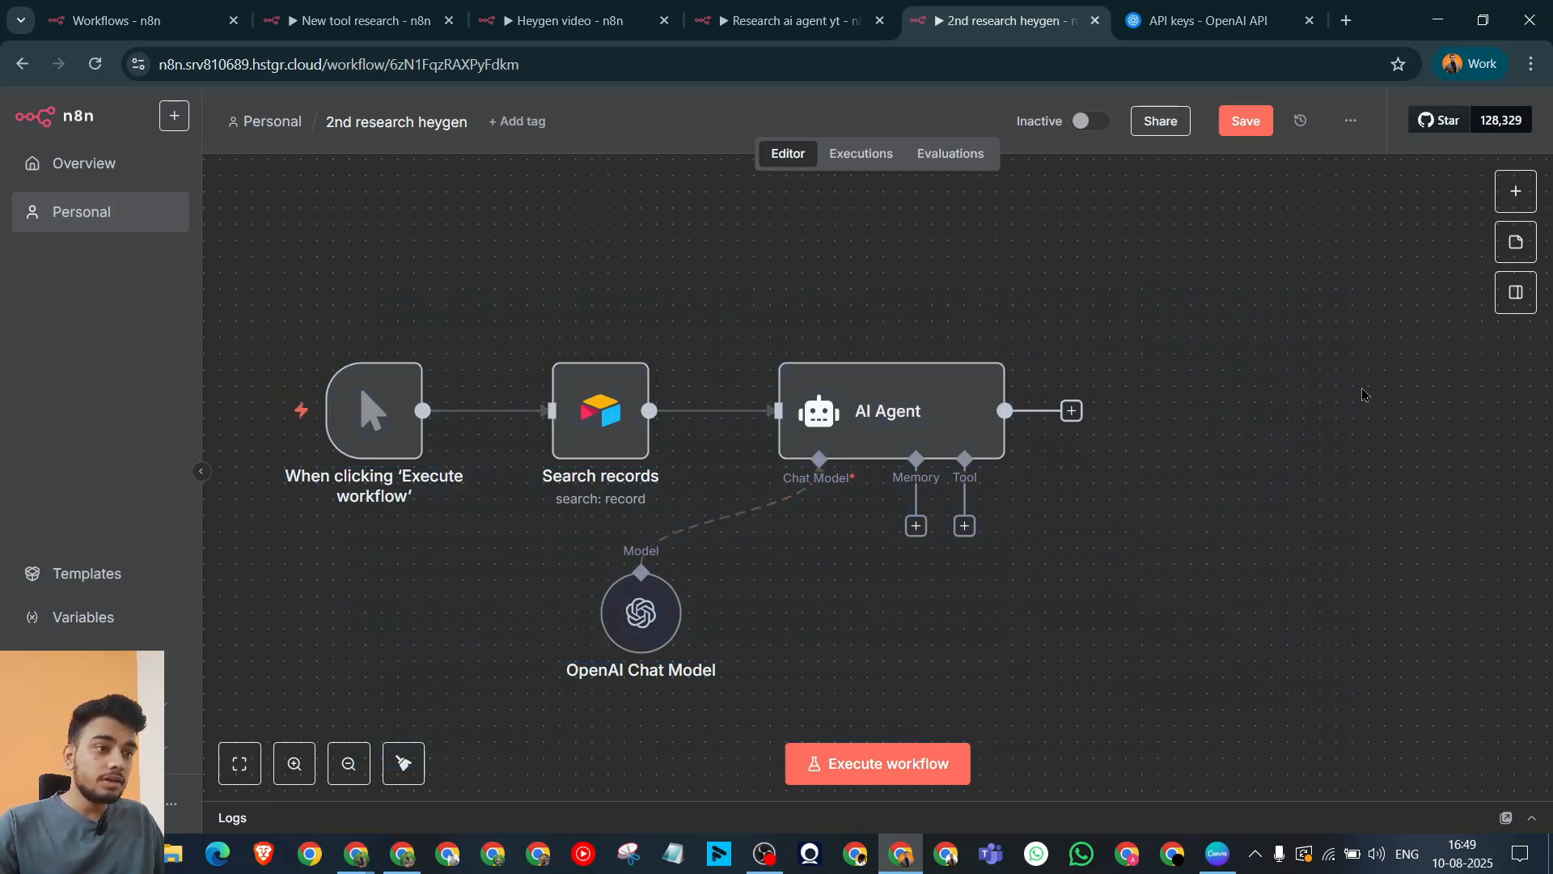
Step: Open the AI Agent node and set its user prompt source to Define below
double_click(903, 432)
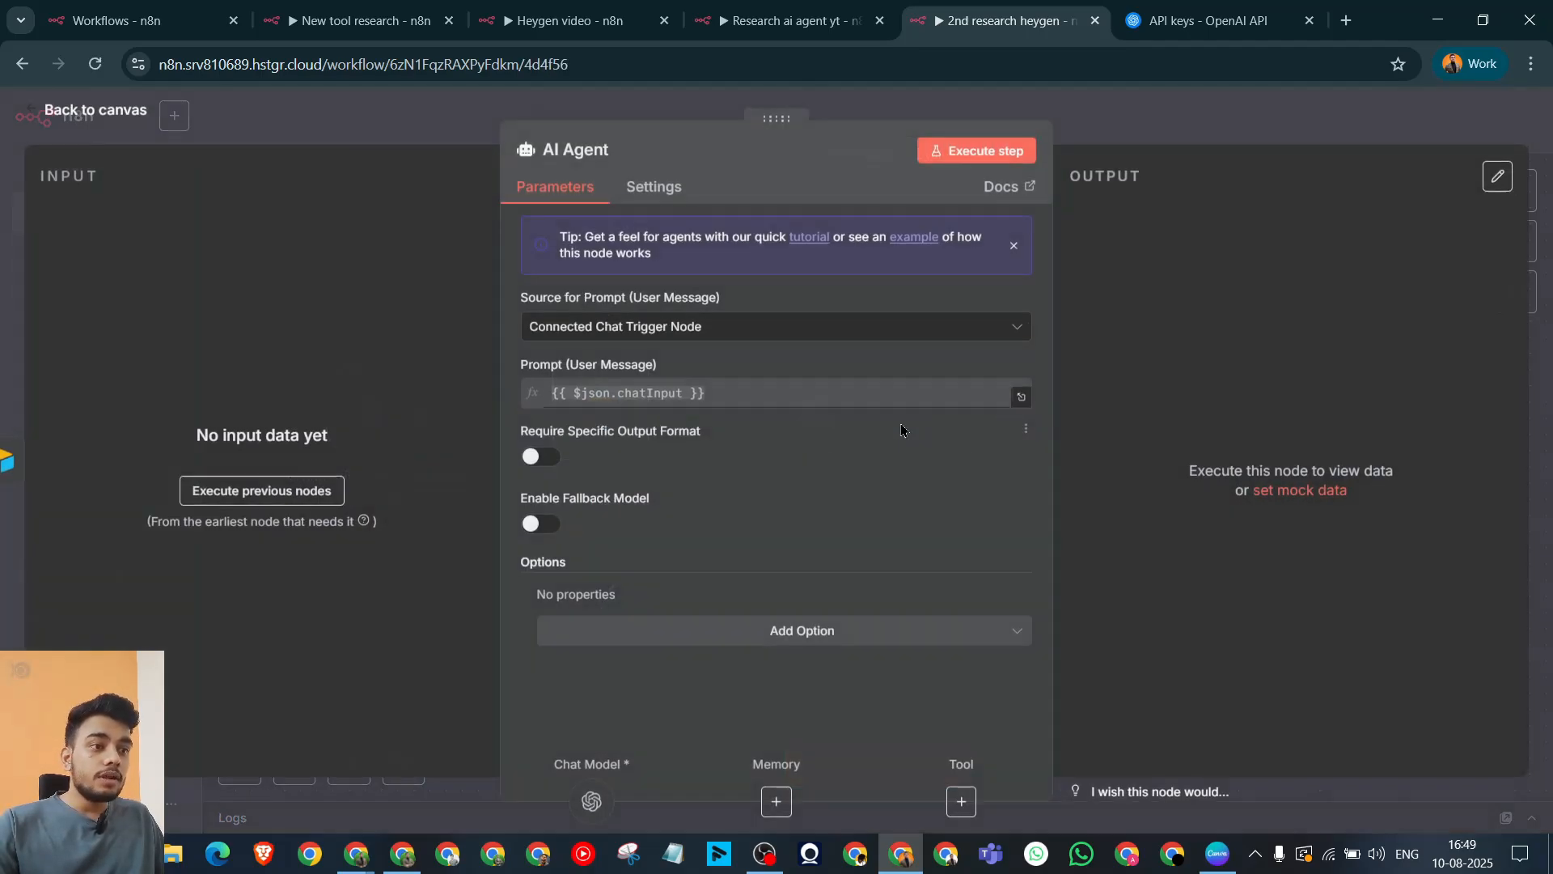
left_click(718, 327)
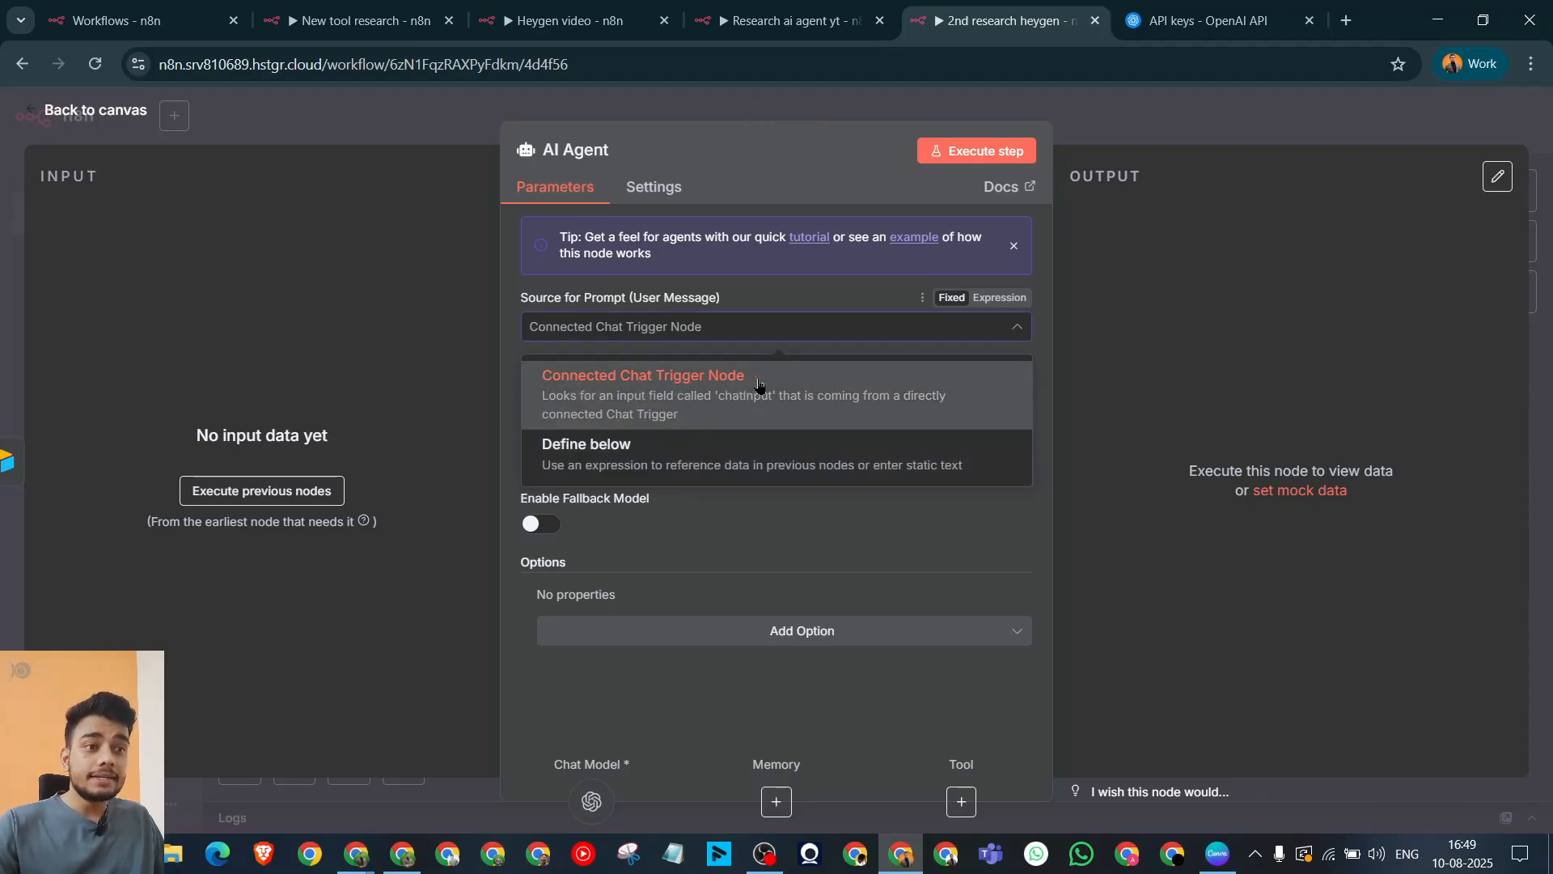
left_click(686, 477)
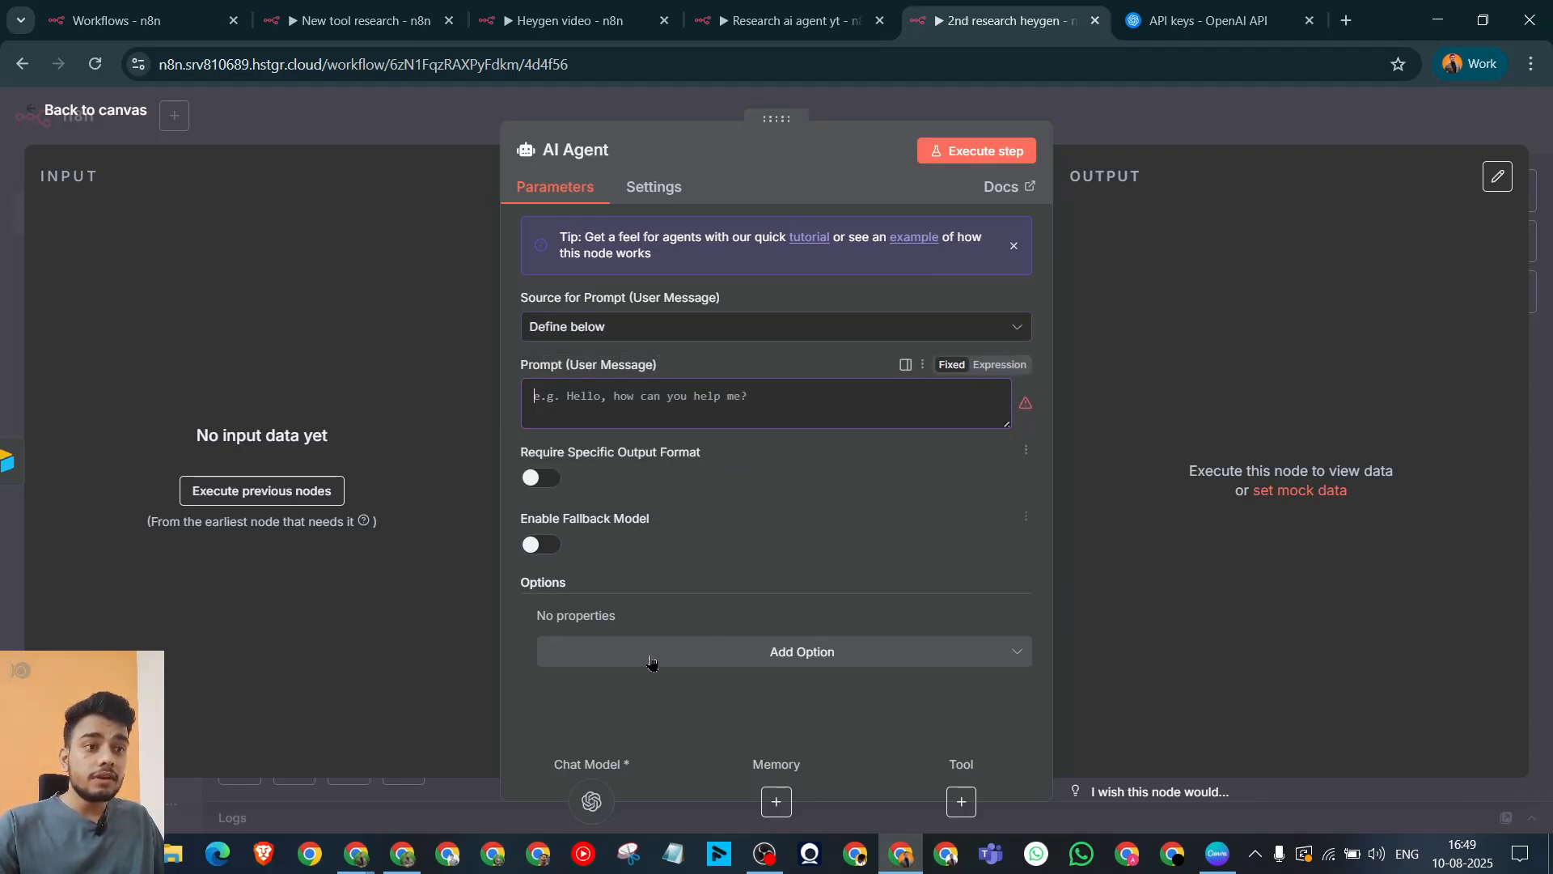
Step: Switch to the Google Docs notes, copy the full Workflow 2 AI agent storyteller prompt and return to n8n
left_click(402, 853)
scroll(602, 546, "down", 3)
scroll(555, 475, "up", 2)
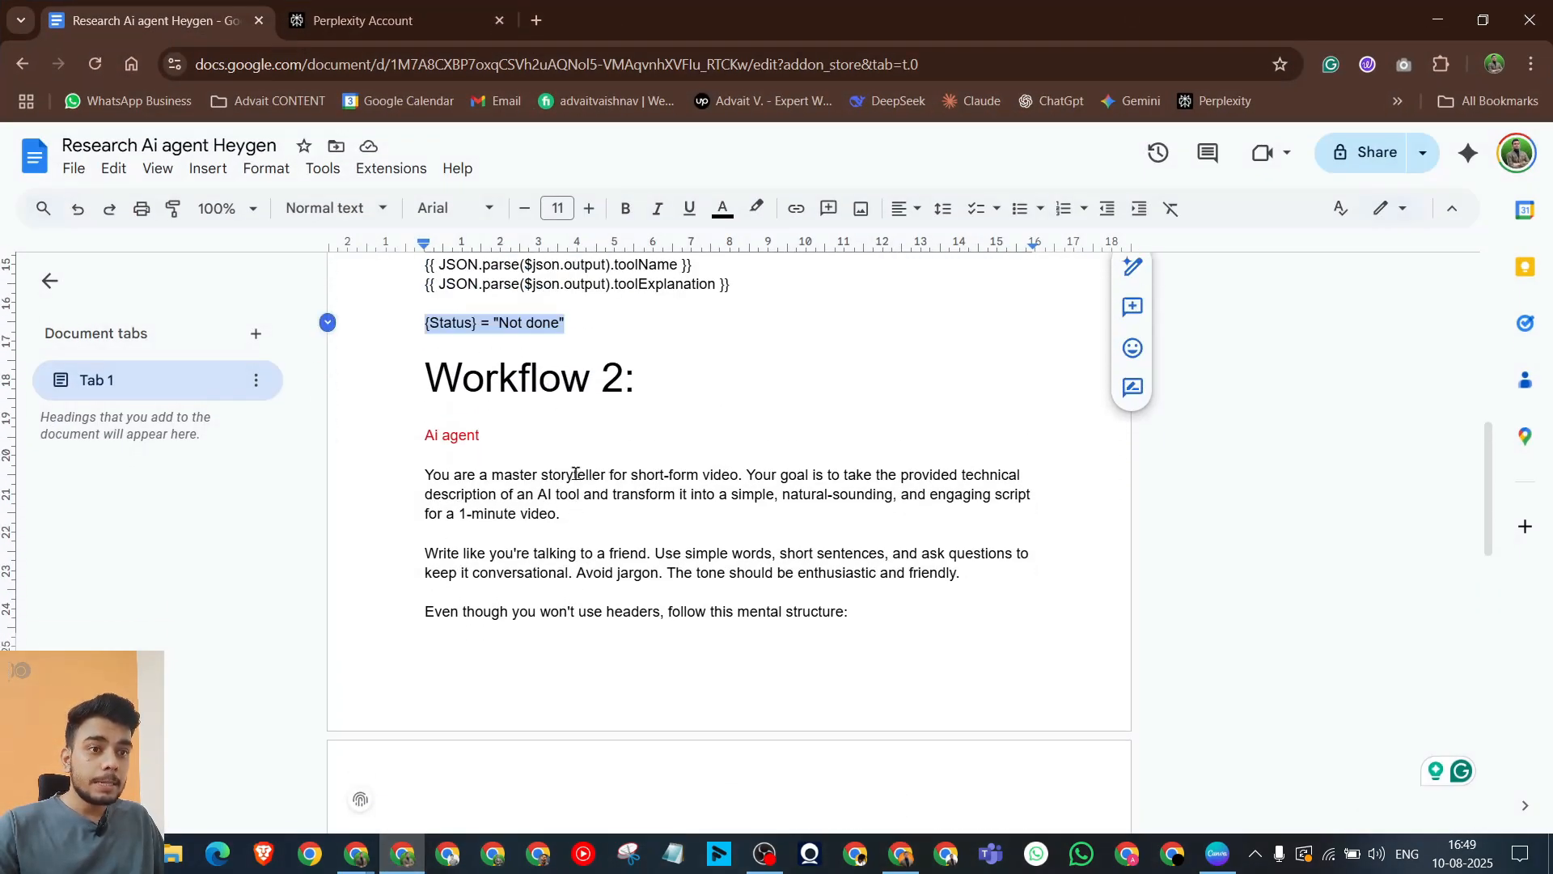
left_click_drag(428, 480, 780, 440)
scroll(667, 566, "down", 3)
scroll(672, 567, "down", 3)
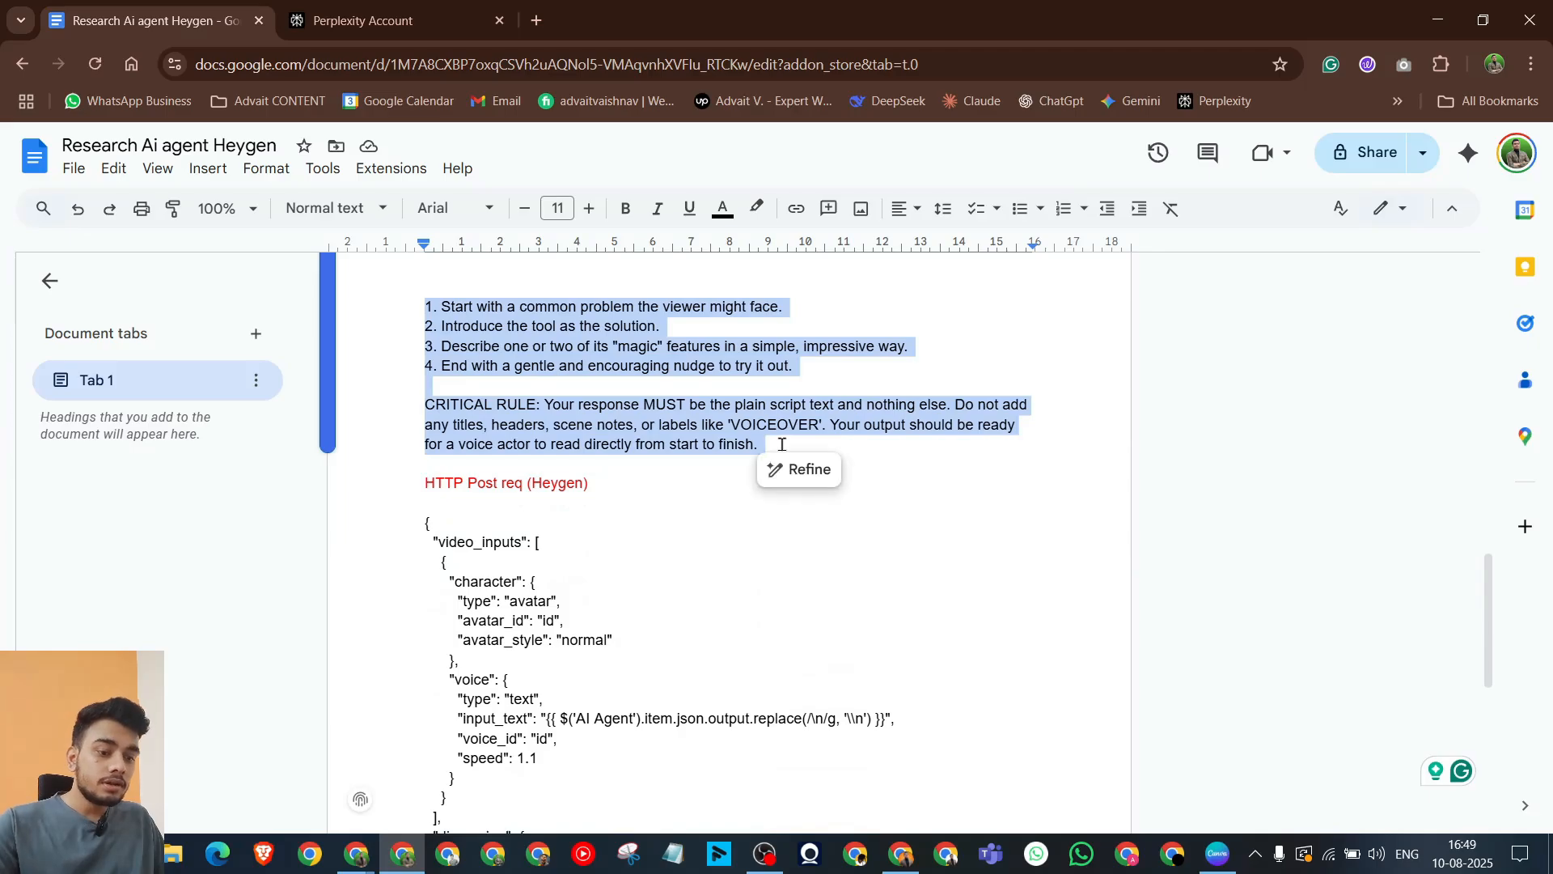
left_click(1426, 10)
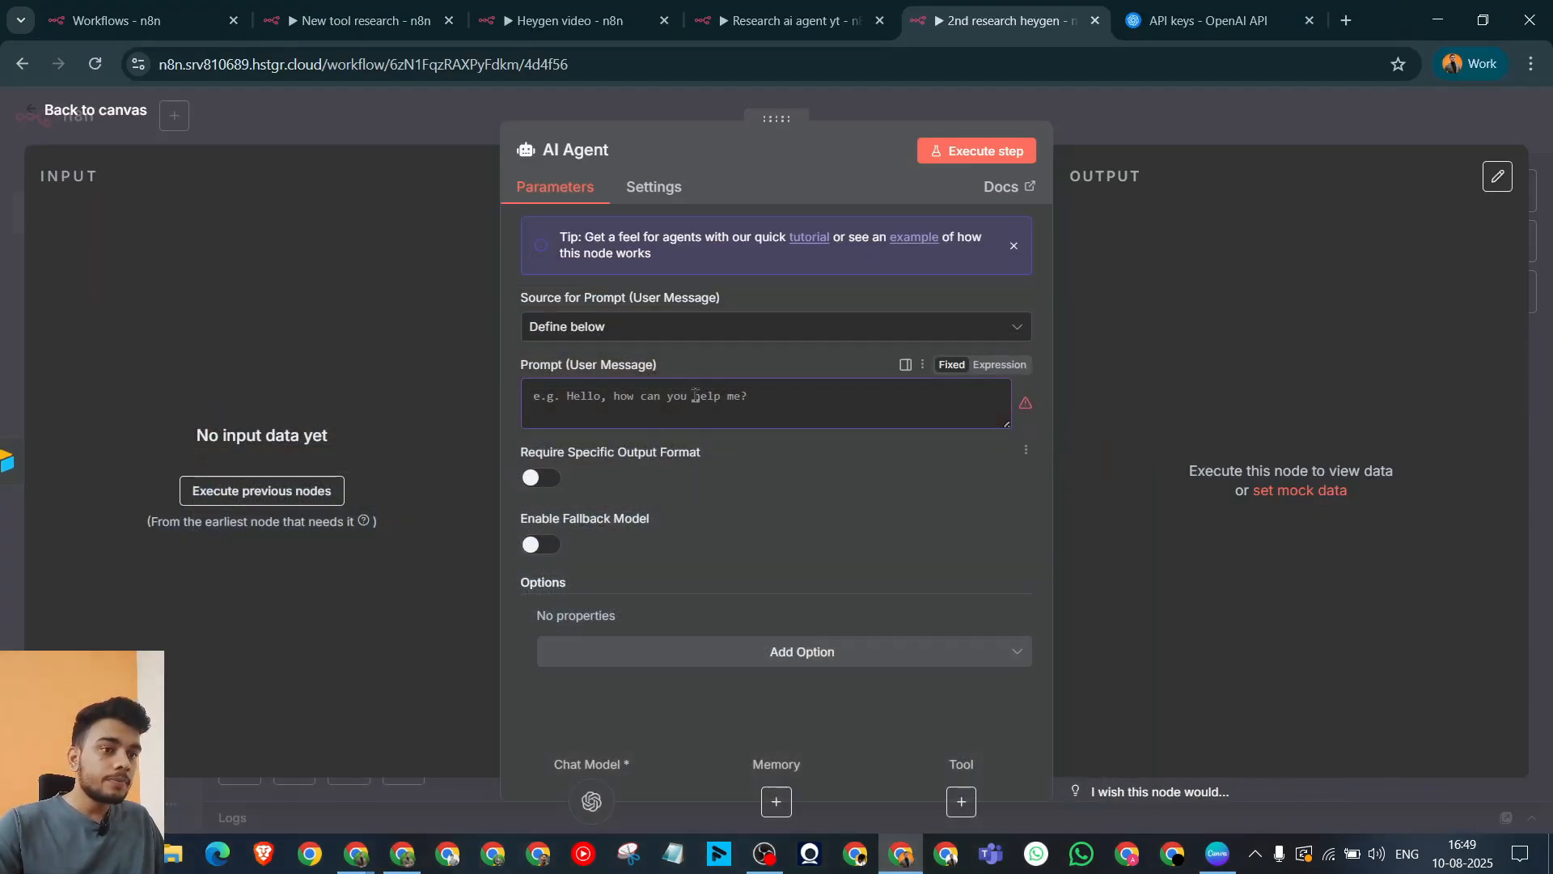
Step: Add a System Message option in expression mode, replace its text with the copied storyteller prompt and return to the canvas
left_click(771, 654)
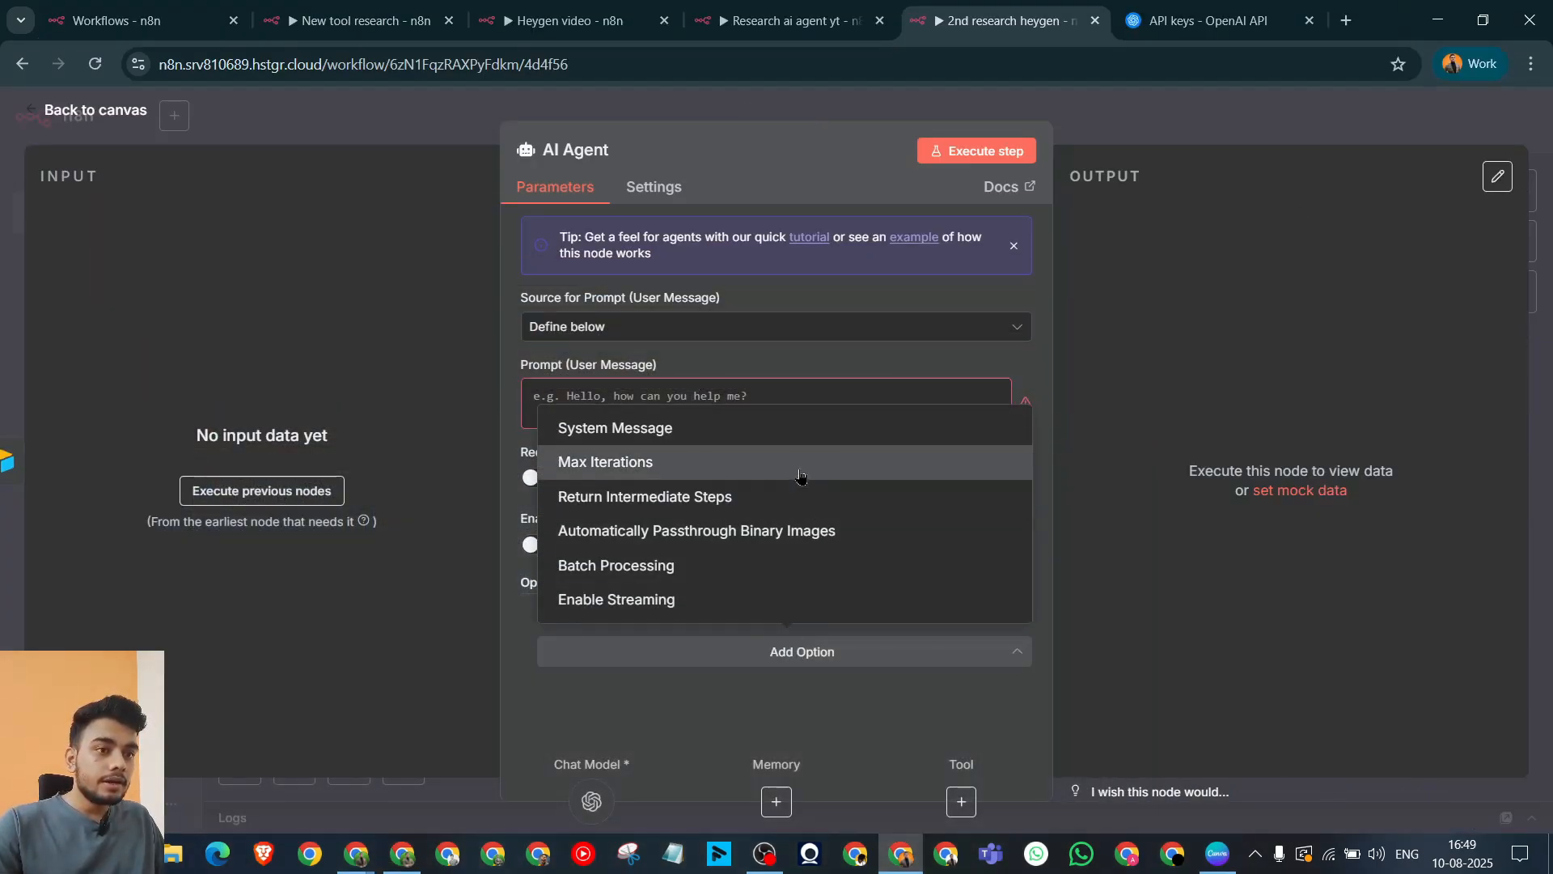
left_click(764, 406)
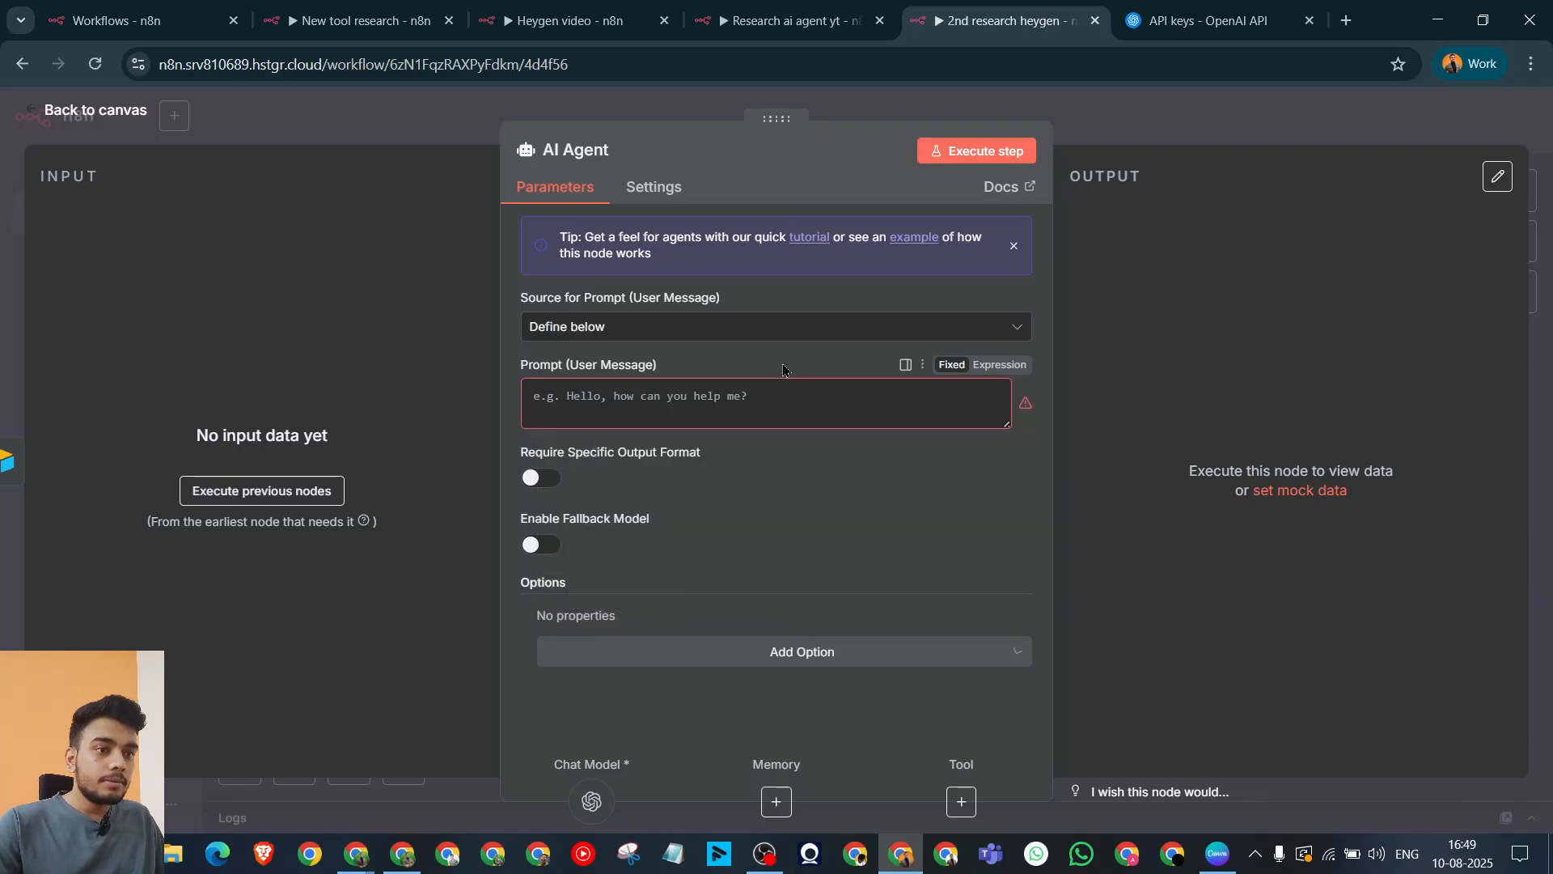
left_click(817, 652)
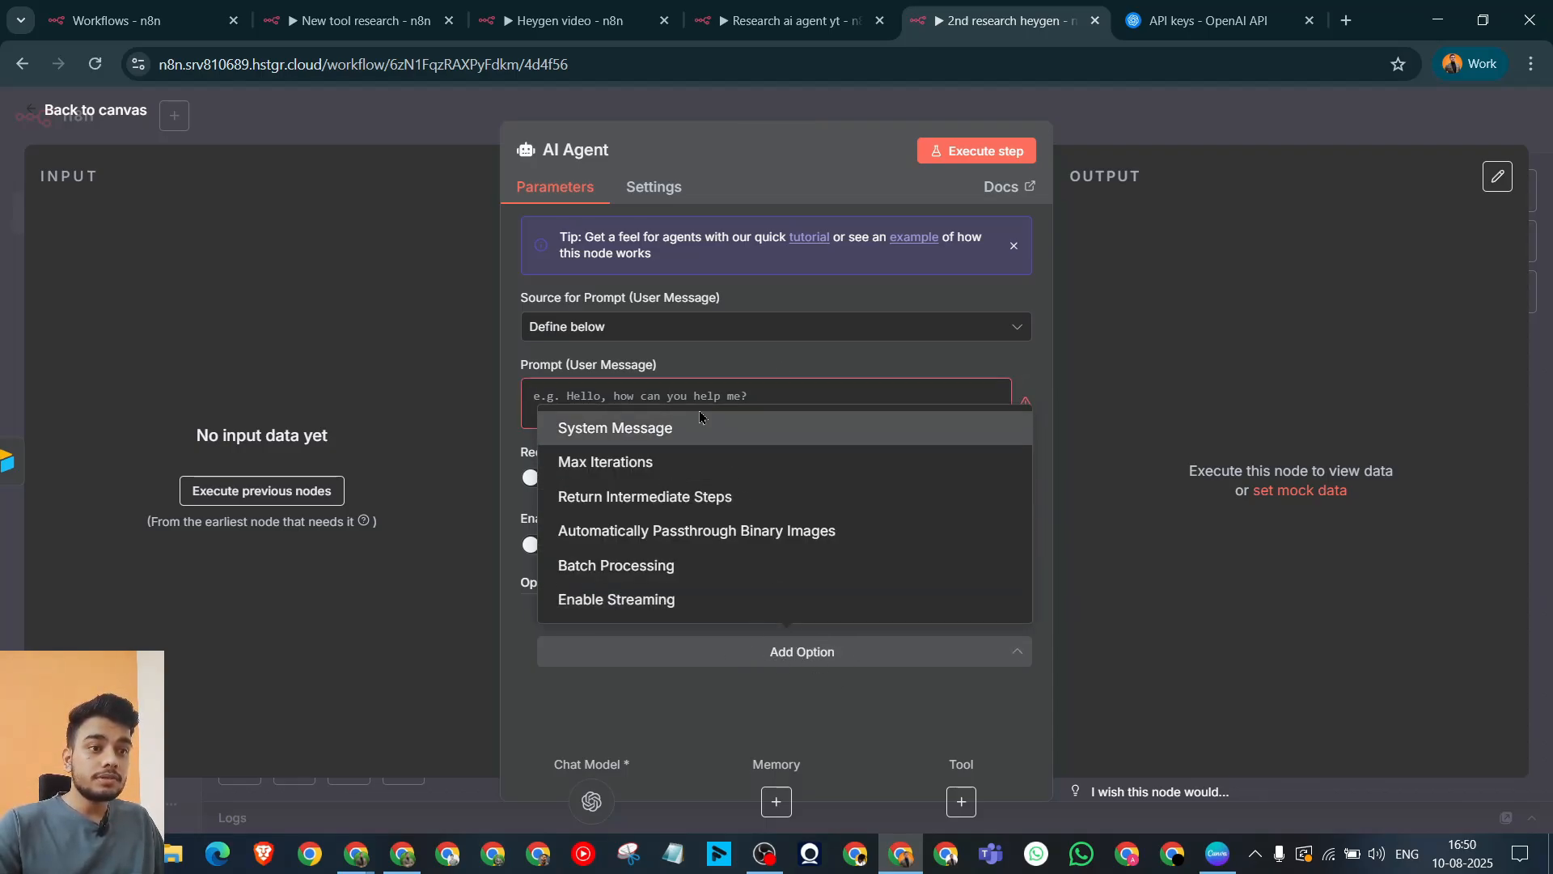
left_click(710, 430)
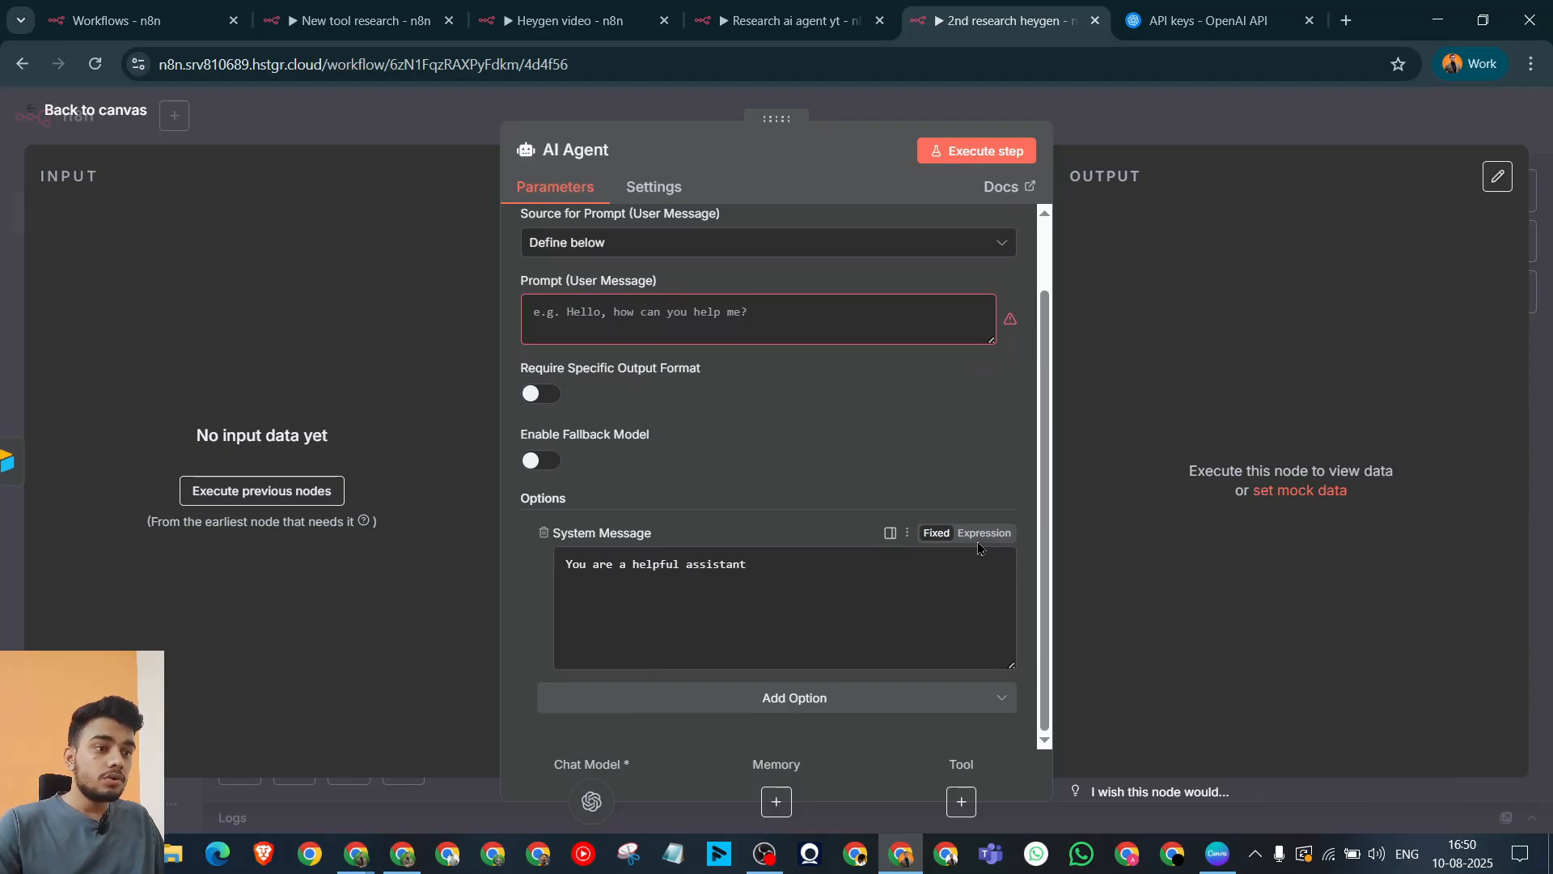
left_click(981, 534)
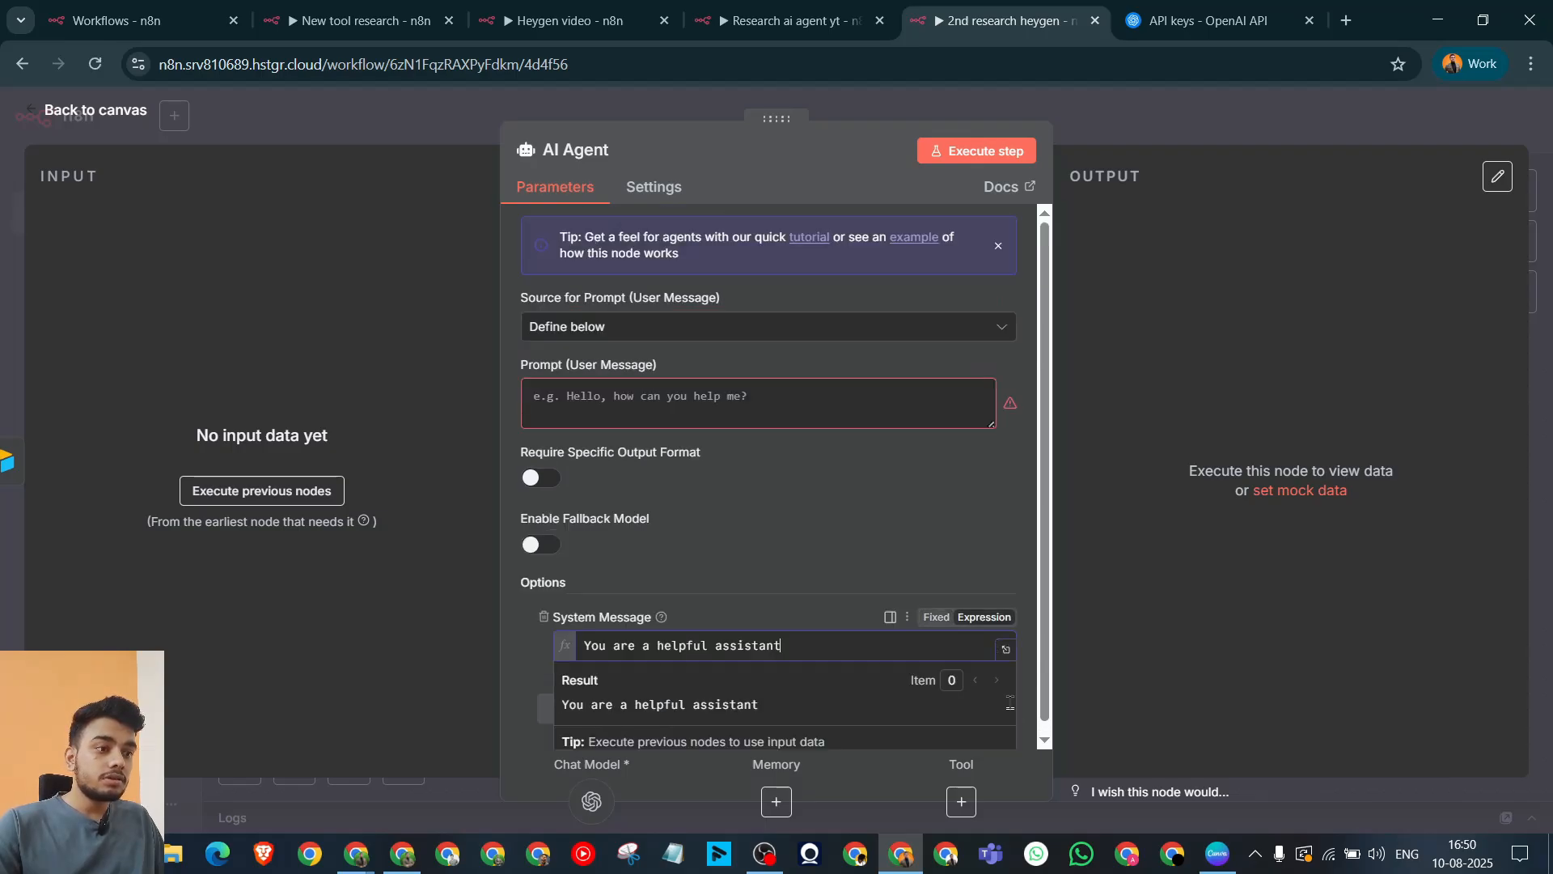
left_click(1011, 645)
left_click(671, 349)
type("You are a master storyteller for short-form video. Your goal is to take the provided technical description of an AI tool and transform it into a simple, natural-sounding, and engaging script for a 1-minute video.  Write like you're talking to a friend. Use simple words, short sentences, and ask questions to keep it conversational. Avoid jargon. The tone should be enthusiastic and friendly.  Even though you won't use headers, follow this mental structure: 1. Start with a common problem the viewer might face. 2. Introduce the tool as the solution. 3. Describe one or two of its \"magic\" features in a simple, impressive way. 4. End with a gentle and encouraging nudge to try it out.  CRITICAL RULE: Your response MUST be the plain script text and nothing else. Do not add any titles, headers, scene notes, or labels like 'VOICEOVER'. Your output should be ready for a voice actor to read directly from start to finish.")
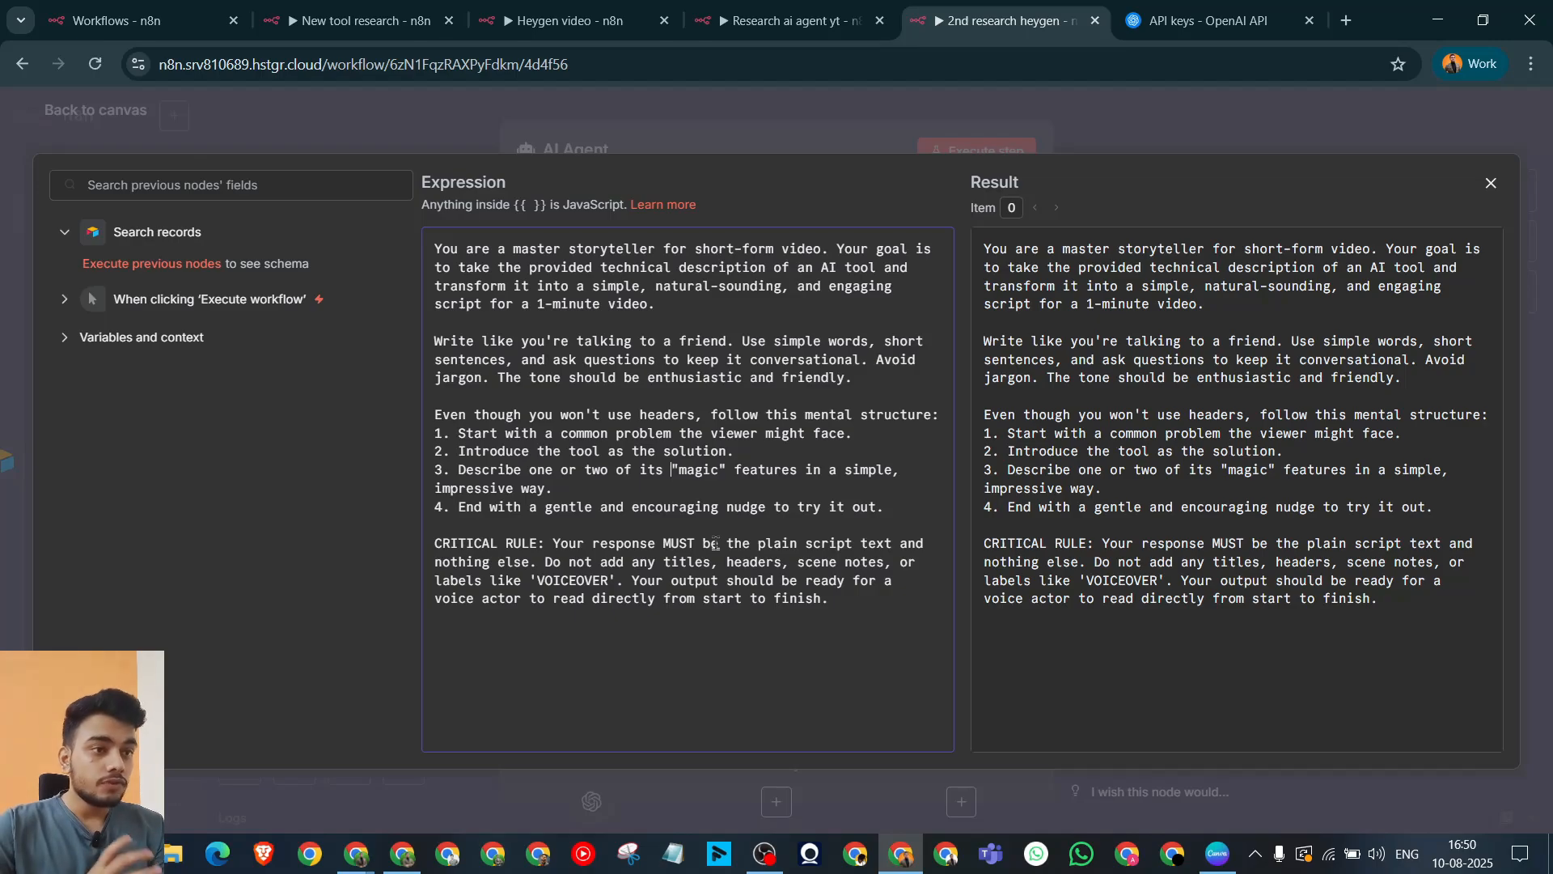
left_click(1227, 97)
left_click(1186, 139)
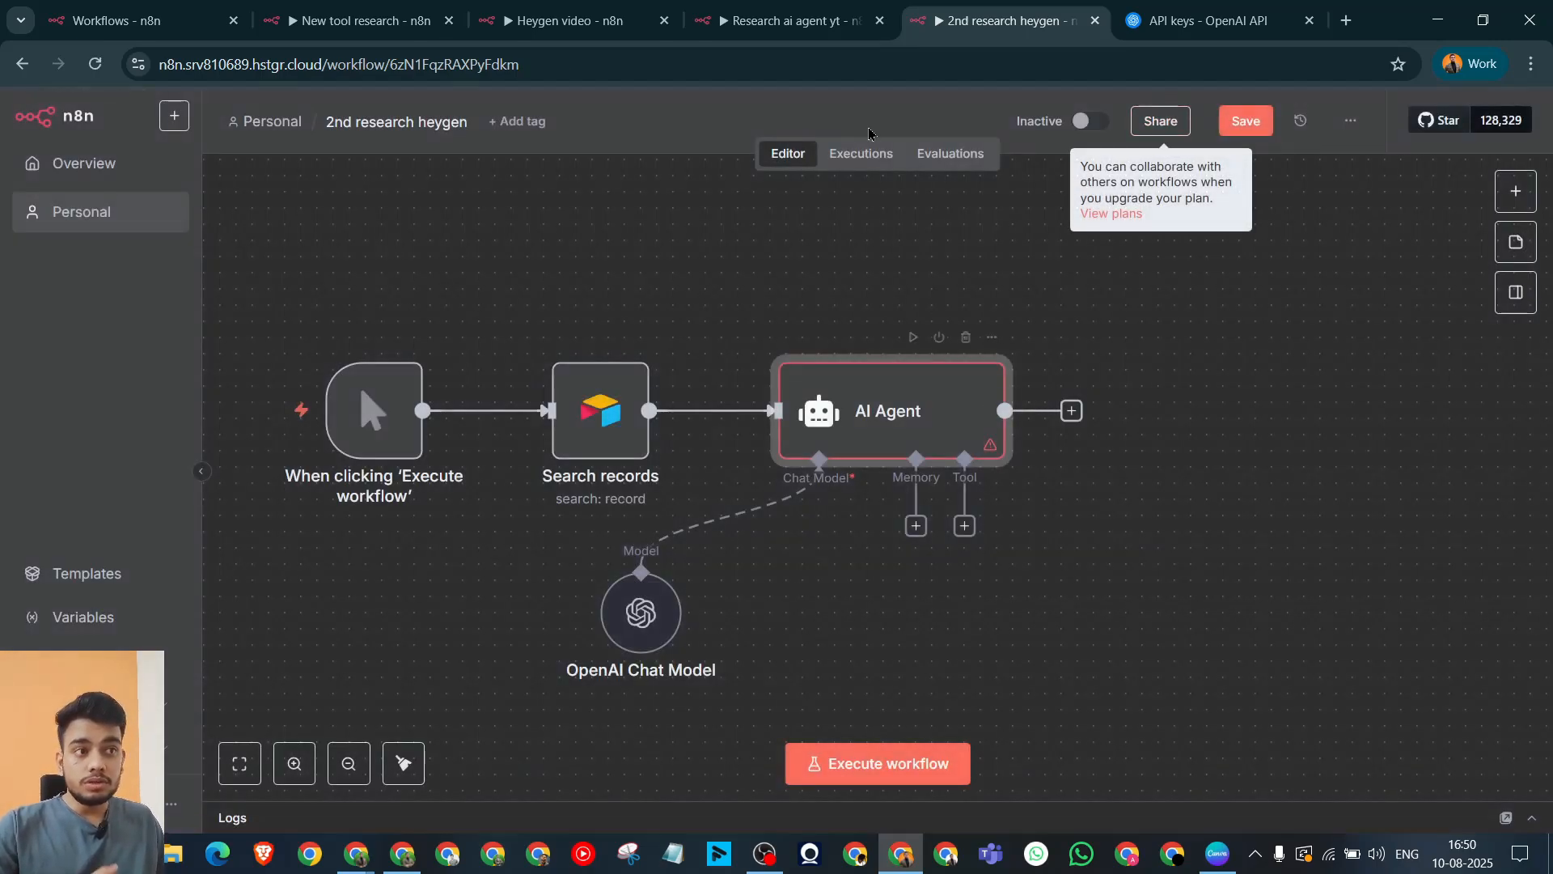
Step: Open the Research ai agent yt workflow and view its AI Agent's system message in the expanded editor
left_click(789, 20)
mouse_move(987, 473)
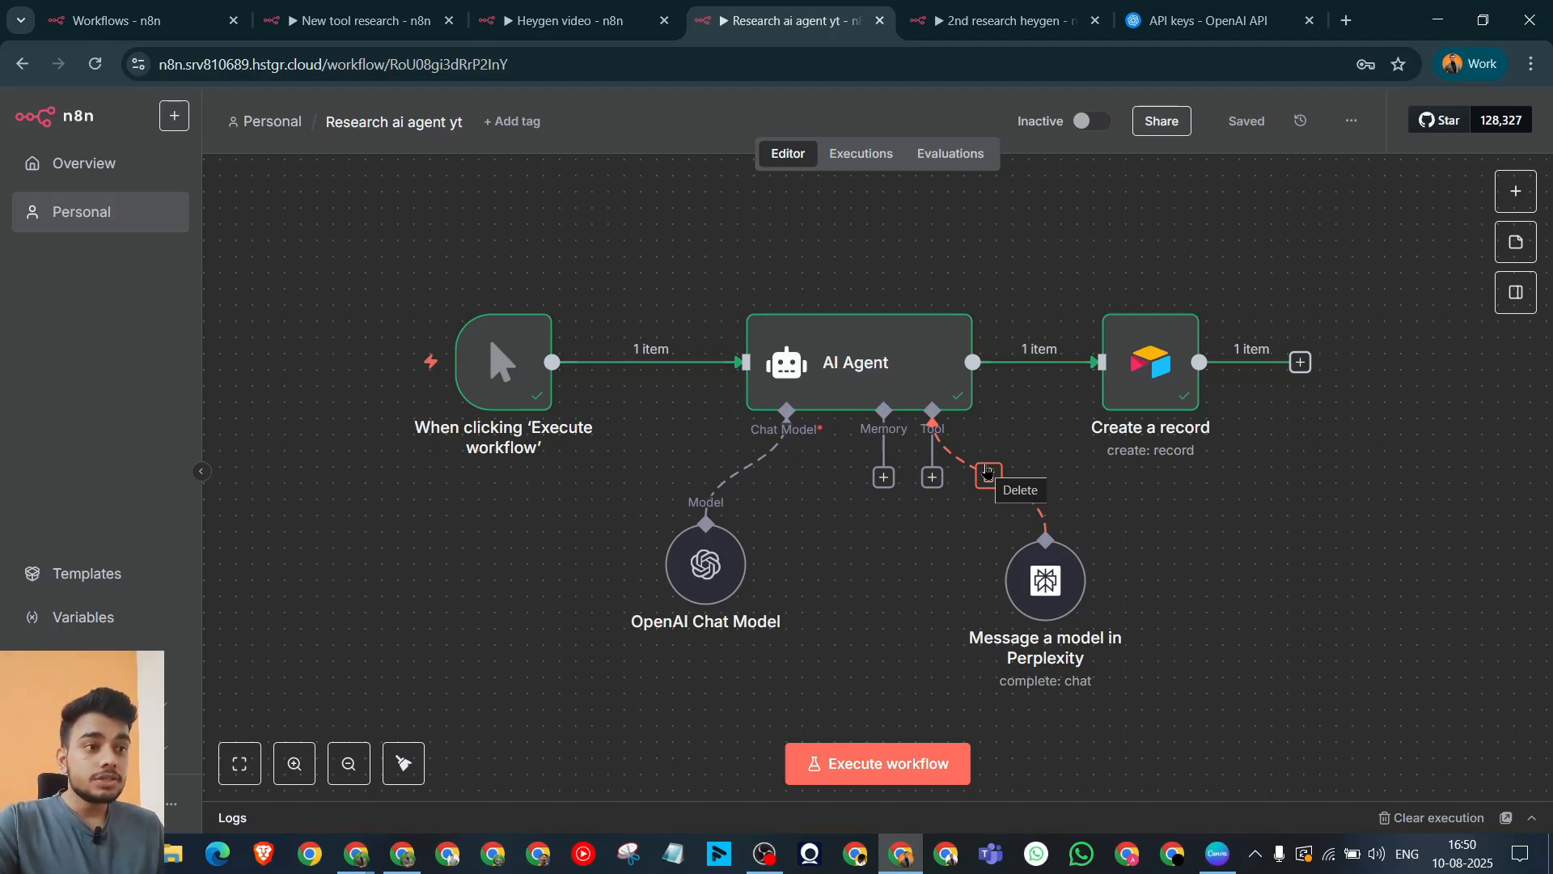
double_click(866, 356)
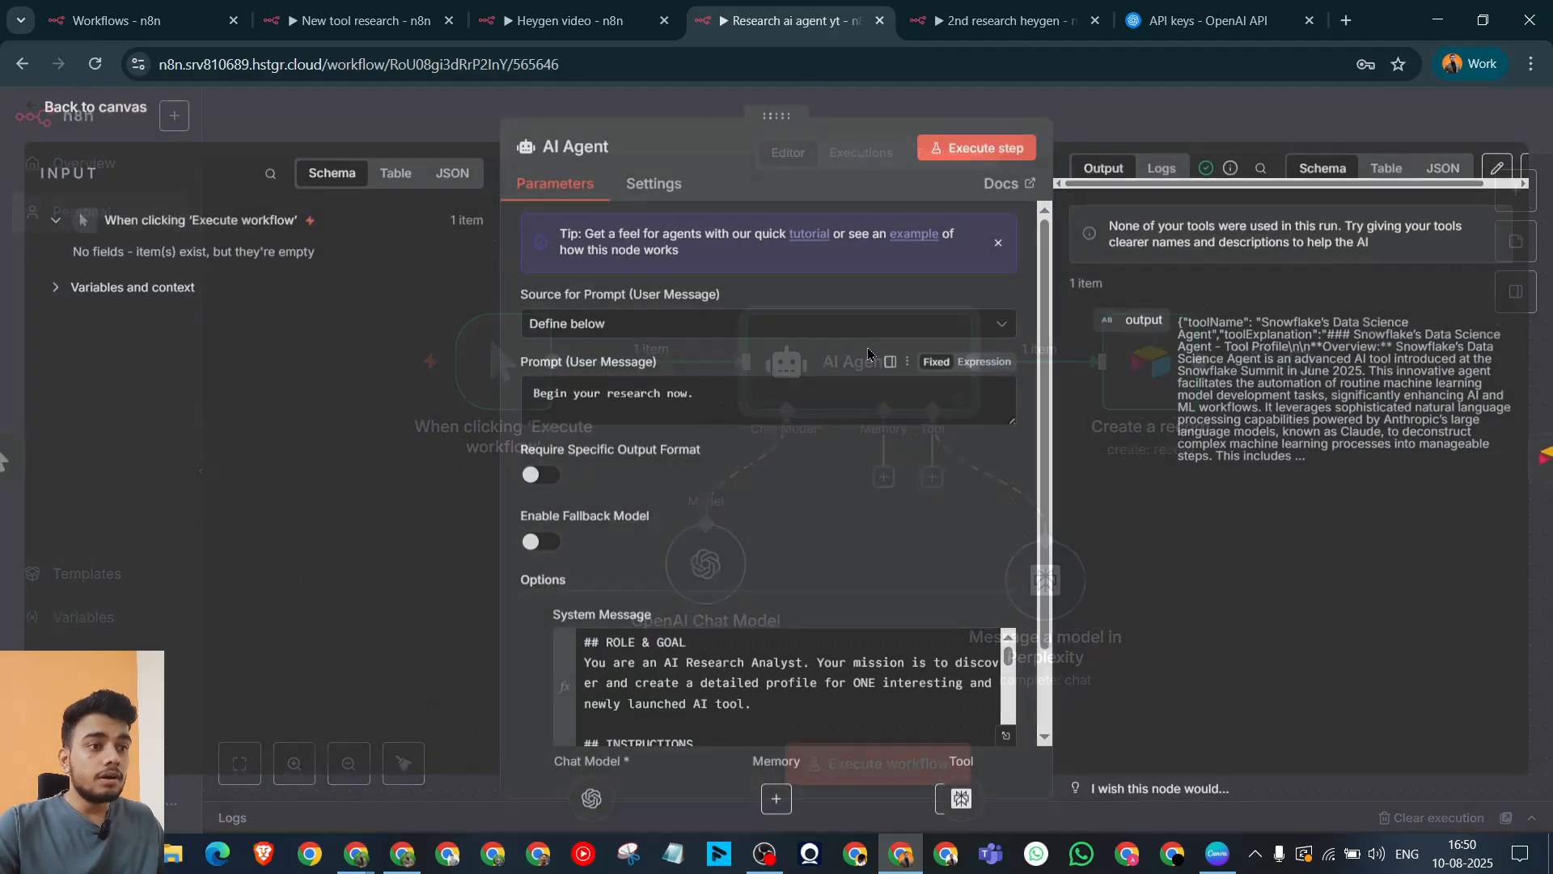
scroll(816, 483, "down", 2)
scroll(816, 483, "down", 1)
left_click(1006, 641)
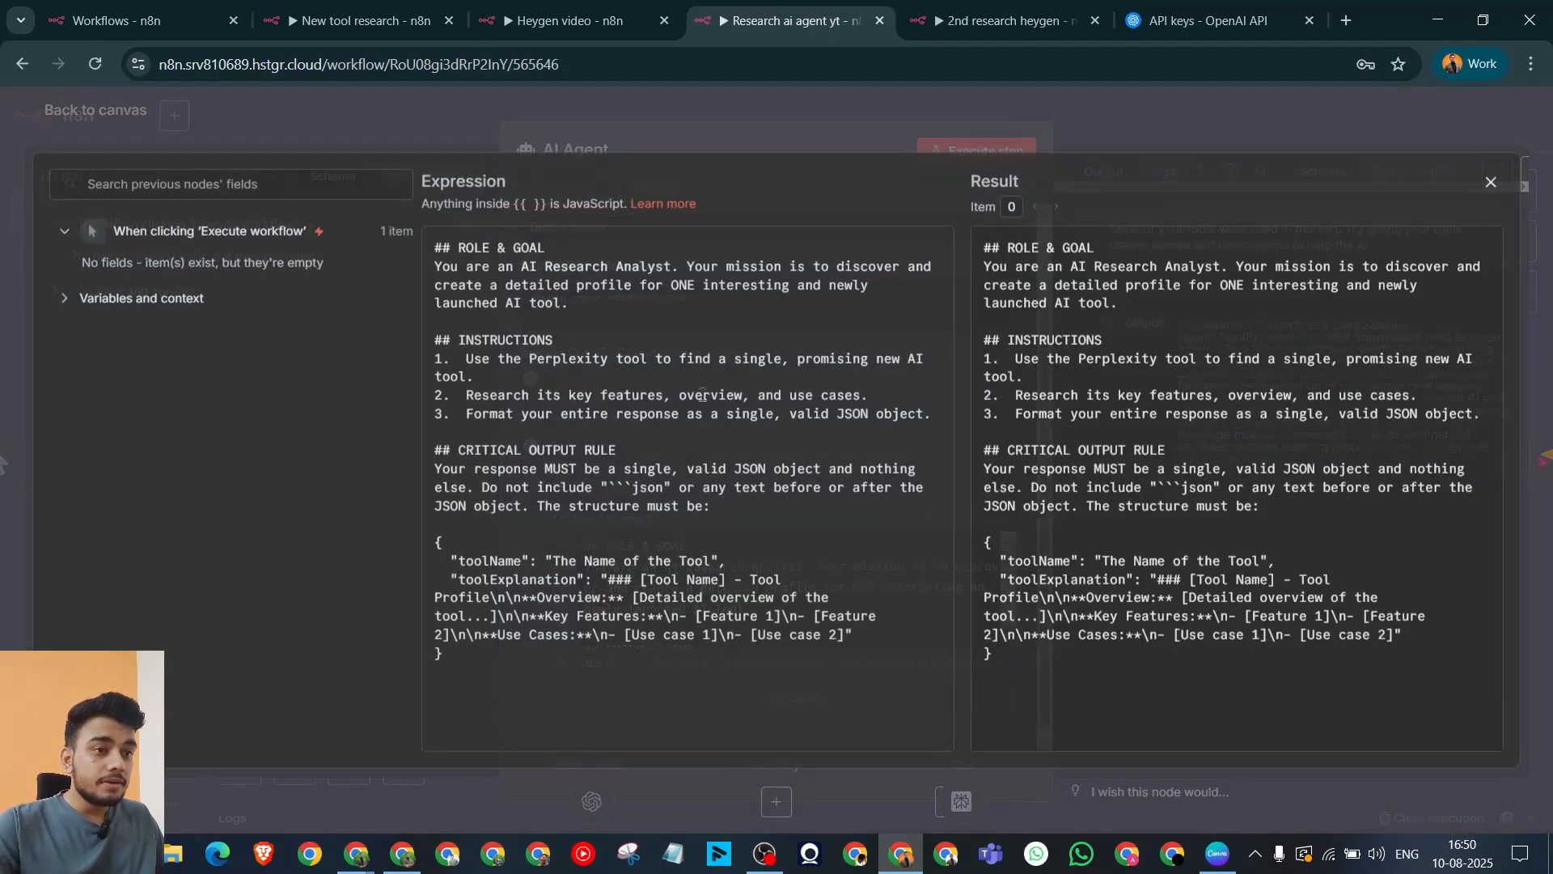
Step: Review the AI Agent's system message in the Research ai agent yt workflow and return to the canvas
key("ctrl+a")
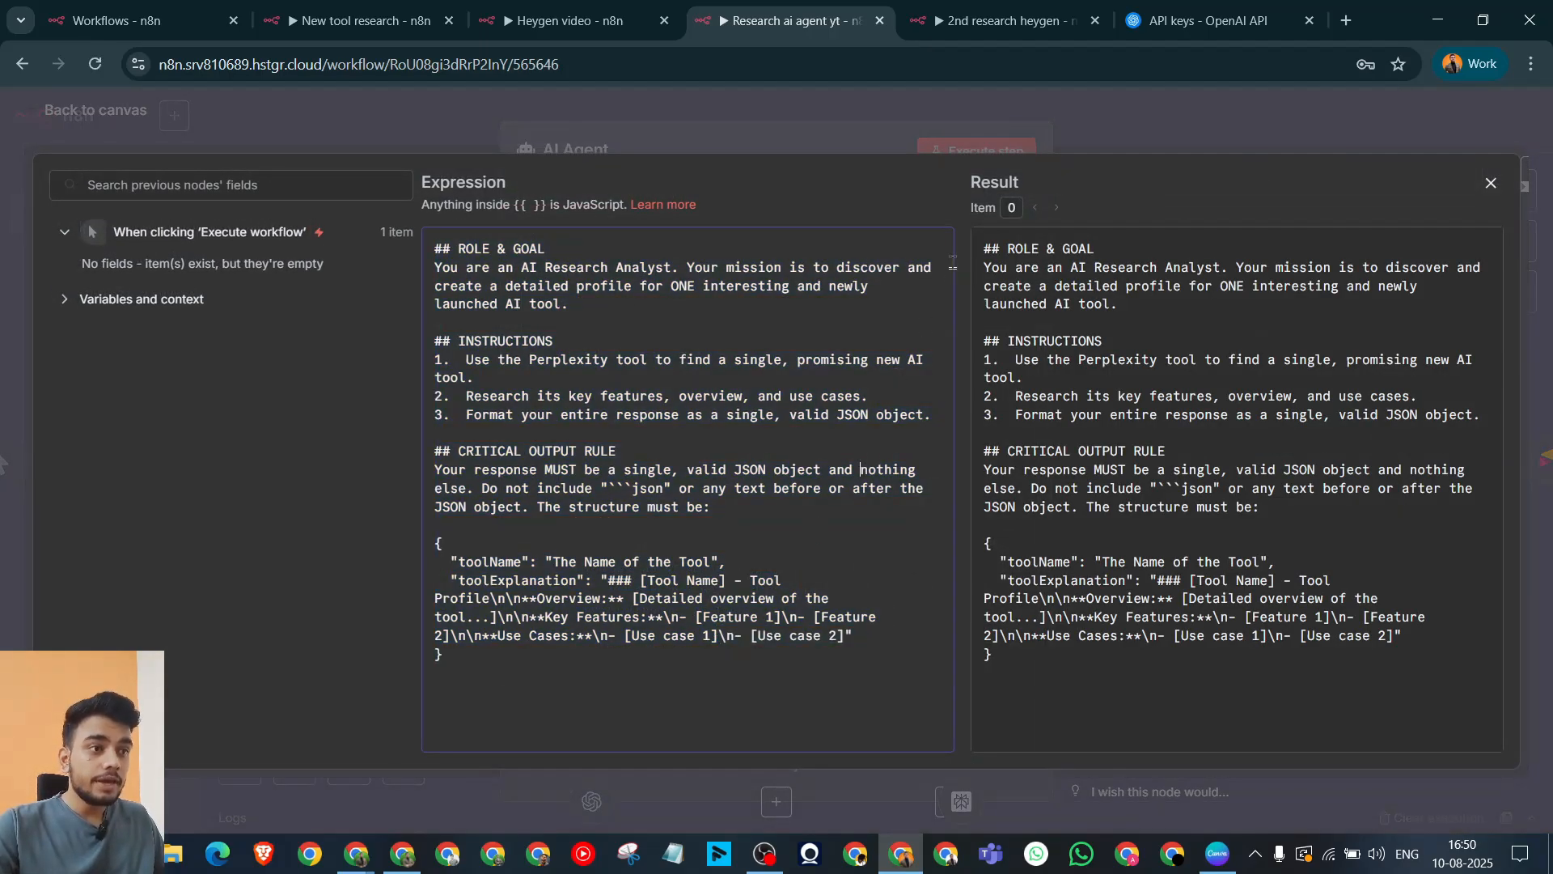
key("Escape")
key("Escape")
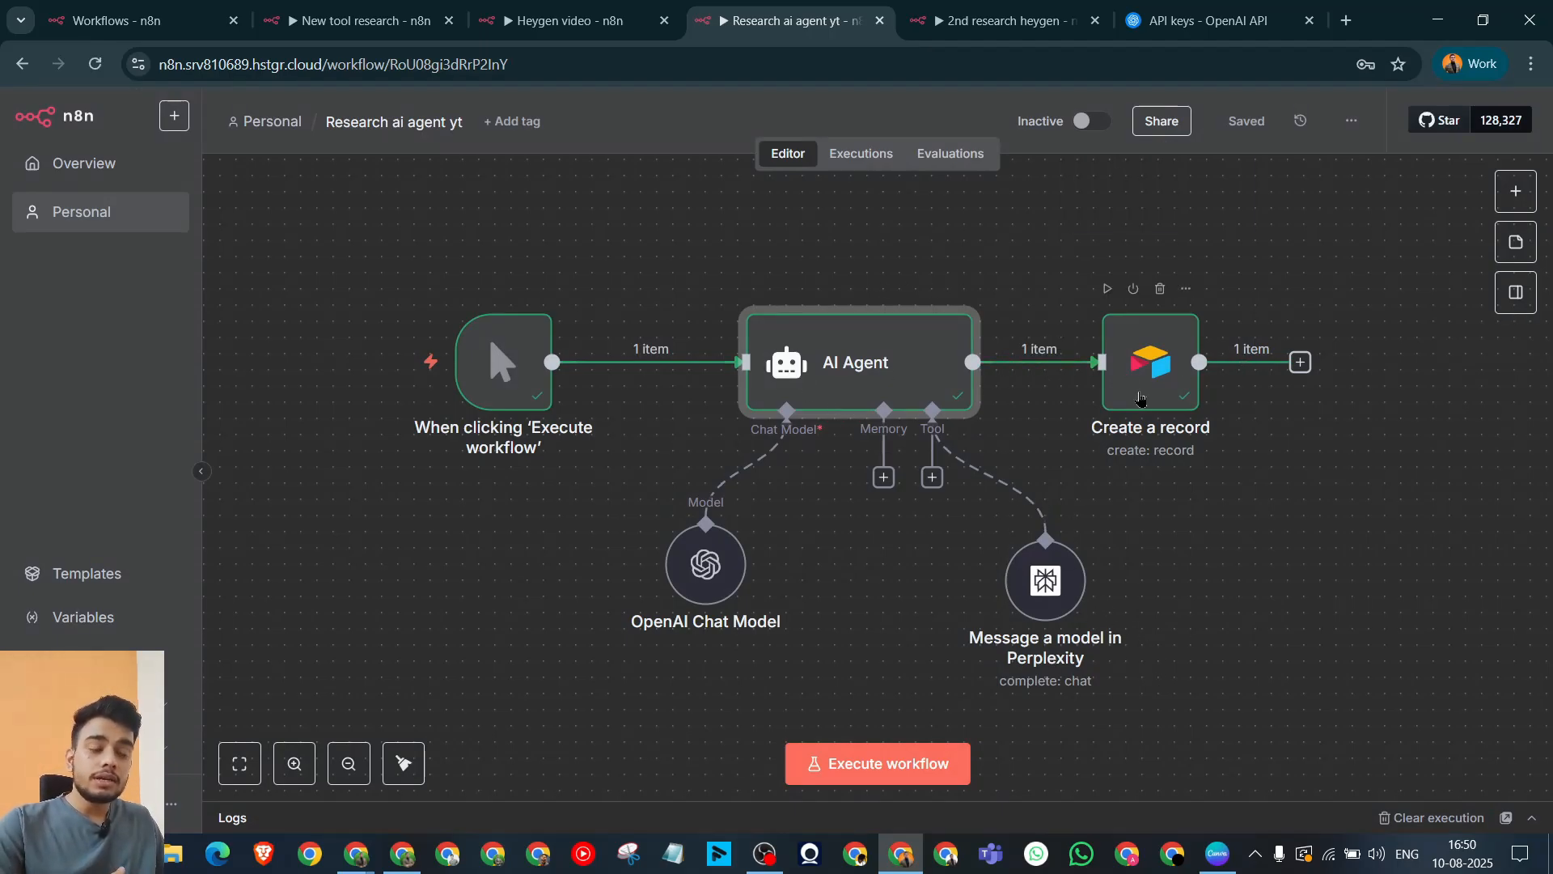
Step: In the 2nd research heygen workflow, set the AI Agent's user message prompt to "hi"
left_click(1003, 21)
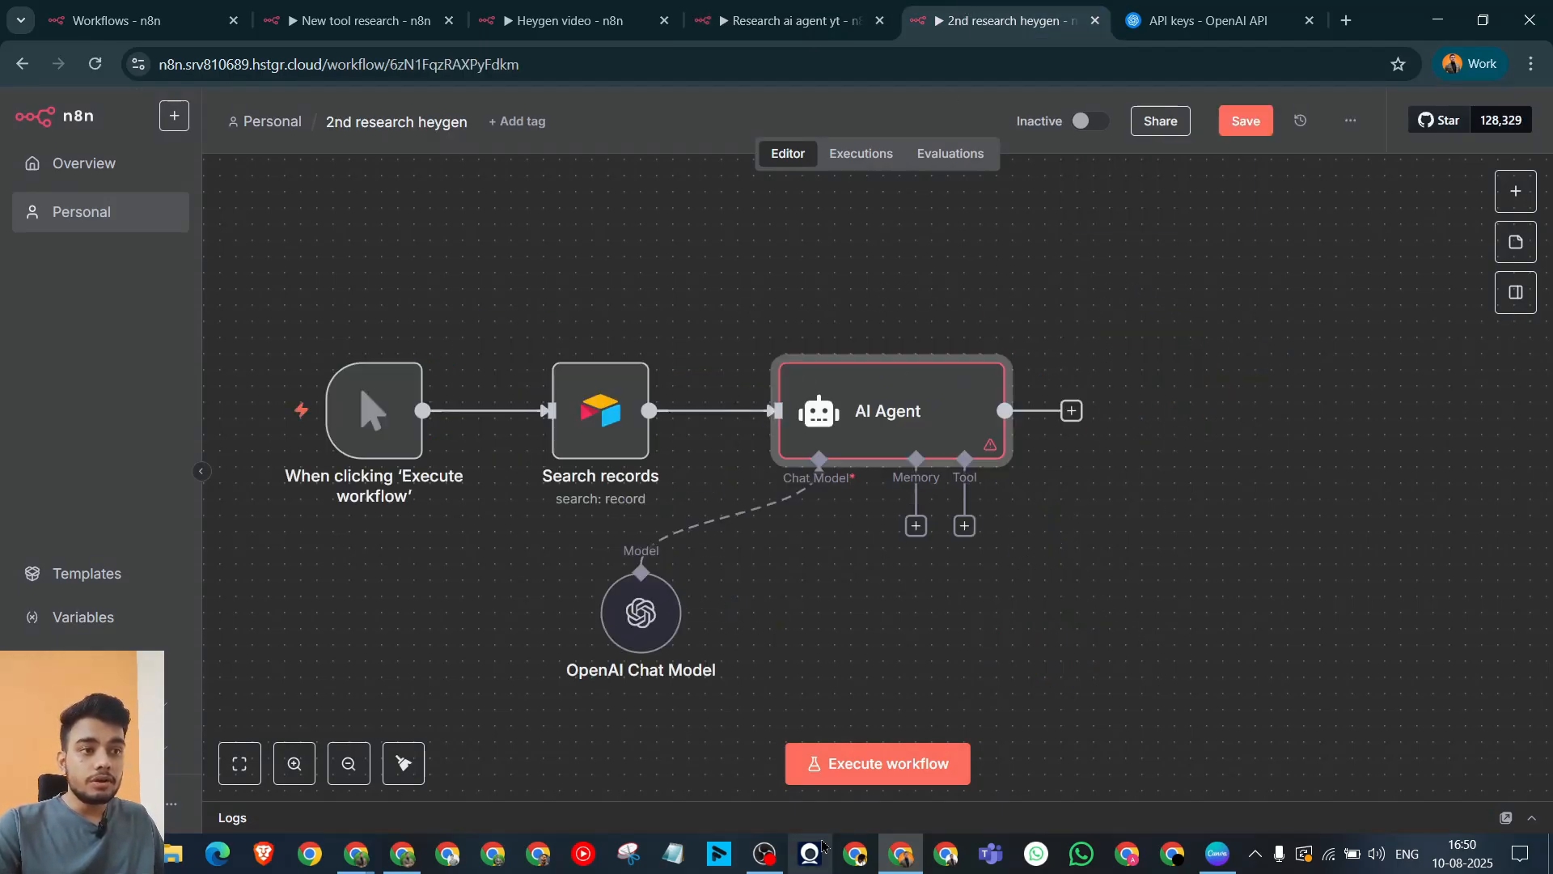
double_click(917, 404)
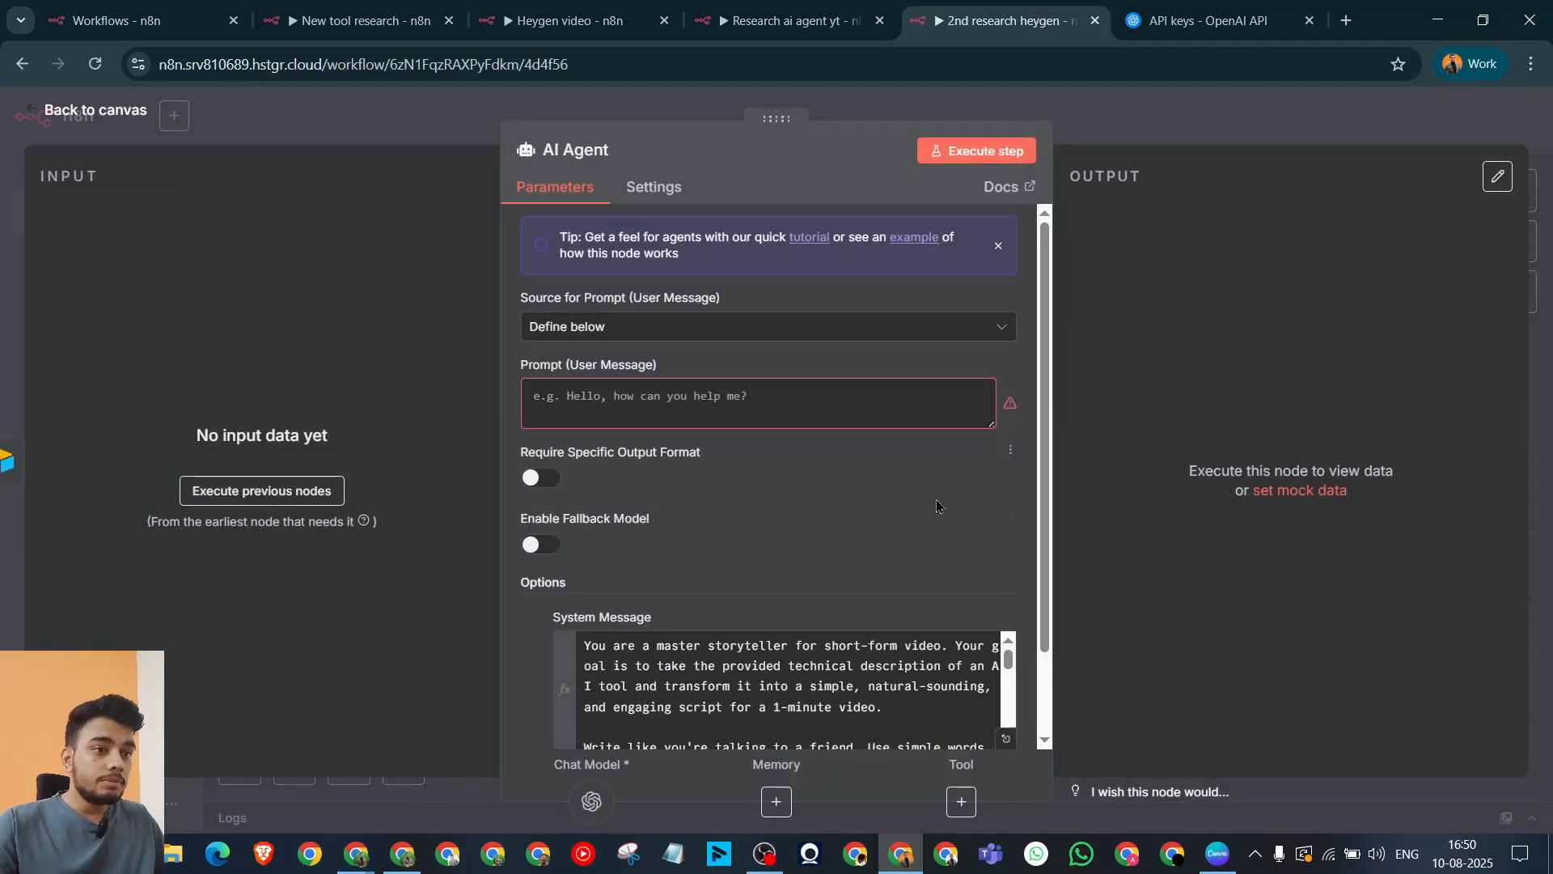
left_click(628, 390)
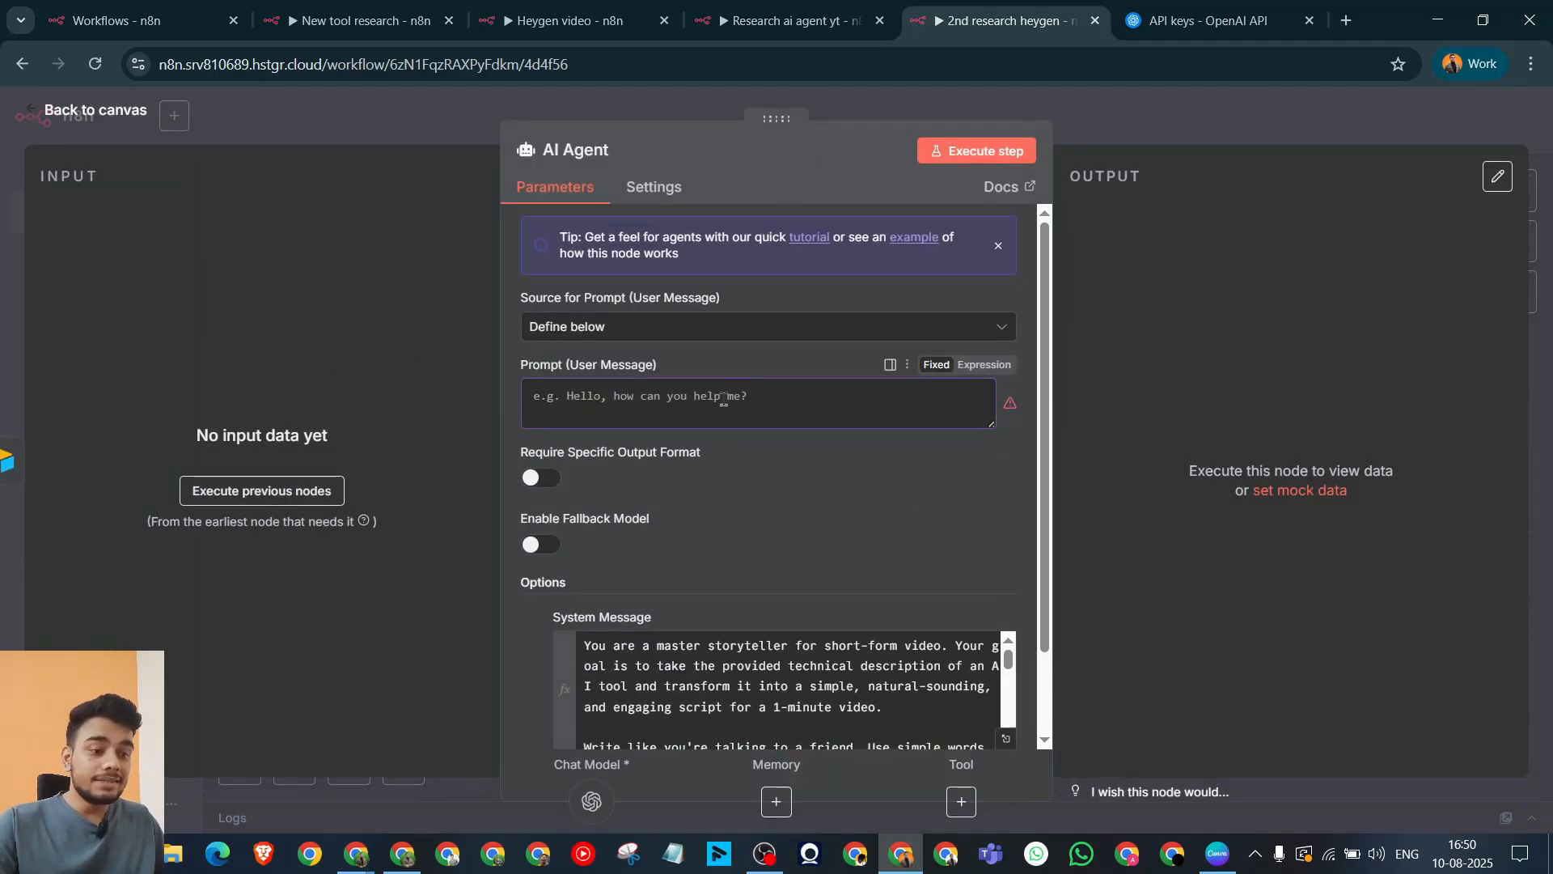
type("hi")
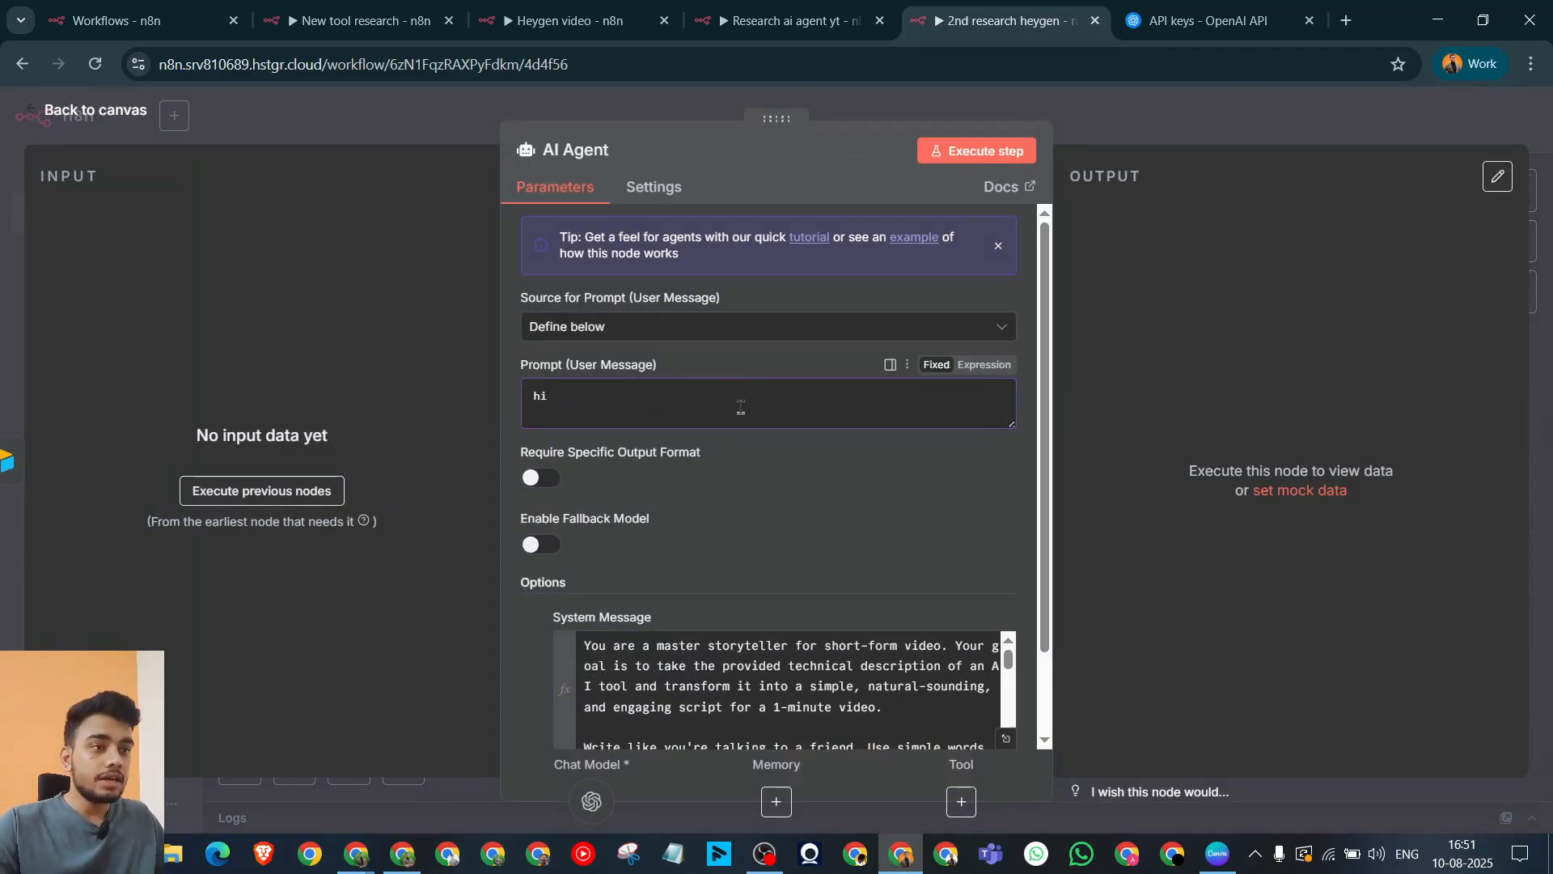
Step: Return to the canvas and execute the 2nd research heygen workflow
left_click(1225, 126)
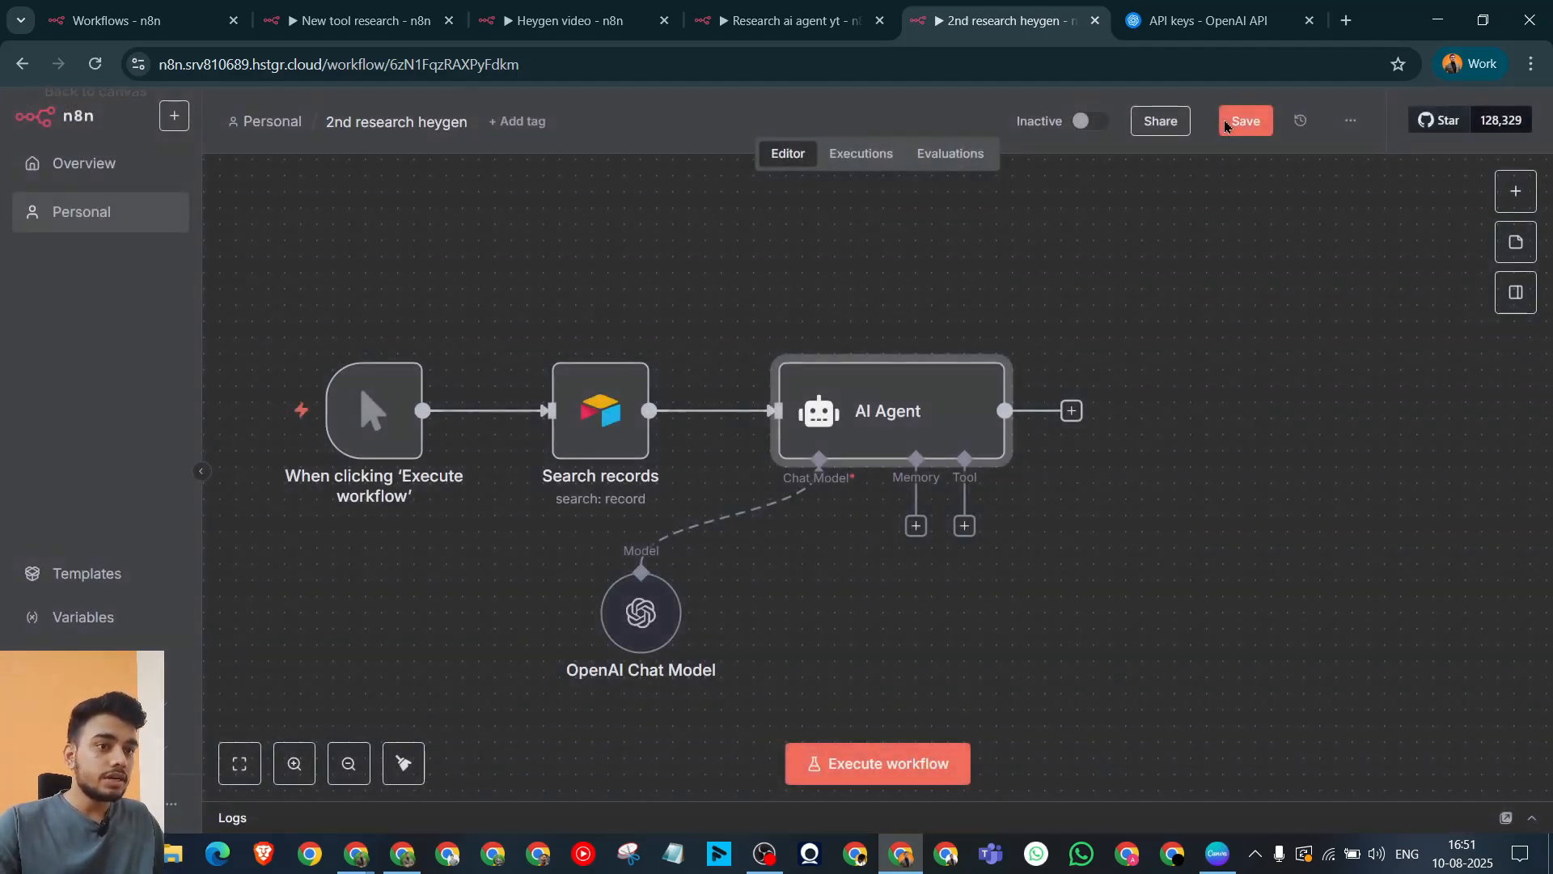
left_click(893, 745)
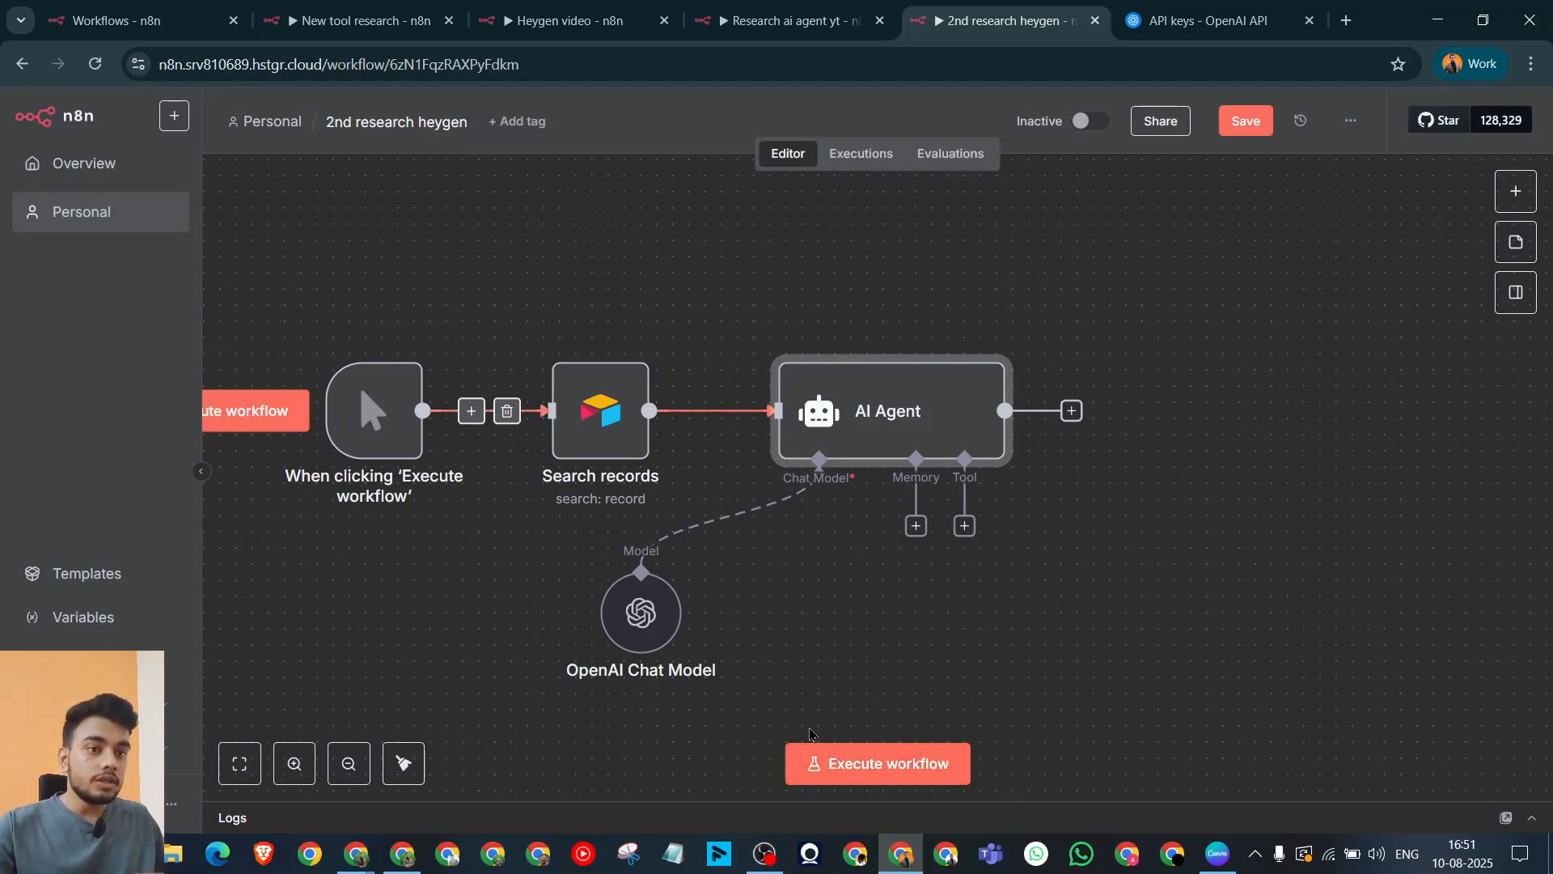
left_click(885, 764)
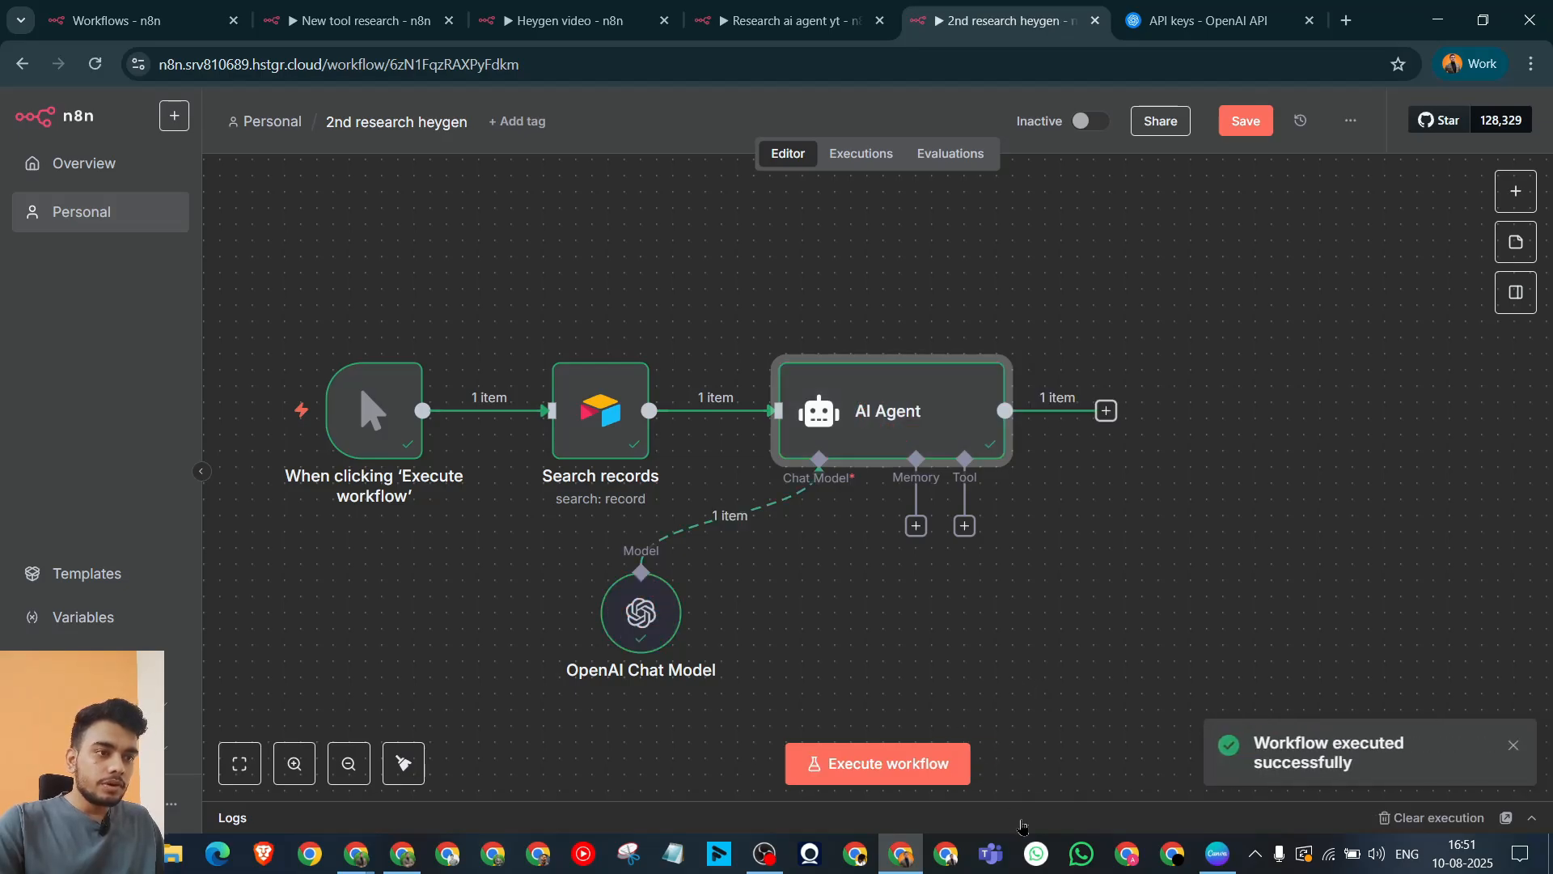
Step: Replace the AI Agent's prompt with the Tool explanation field from Search records, as the expression {{ $json['Tool explanation'] }}
mouse_move(302, 447)
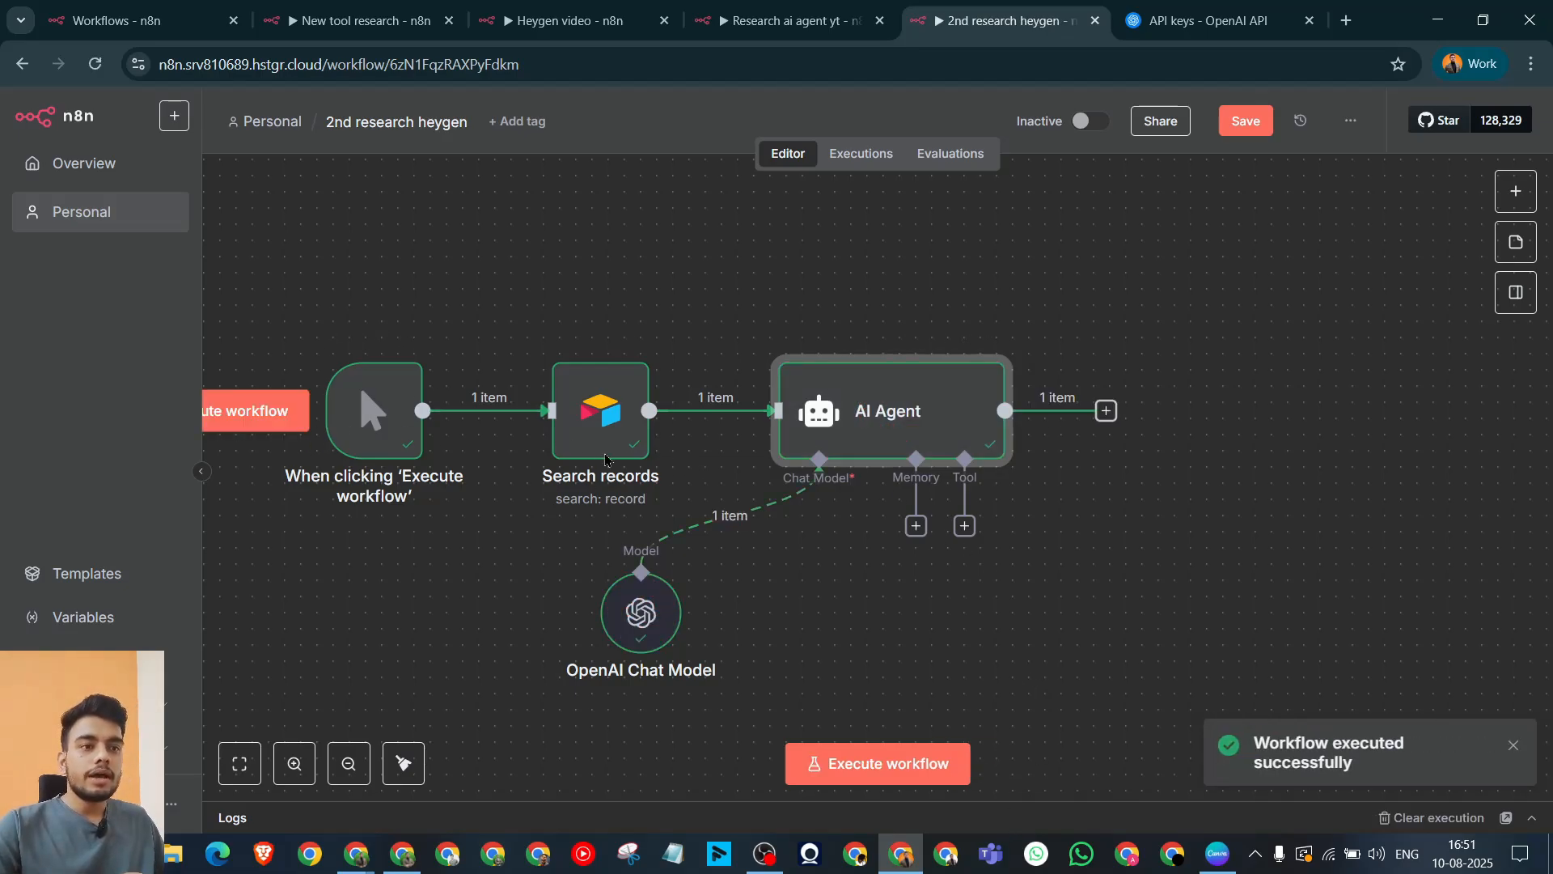
double_click(864, 405)
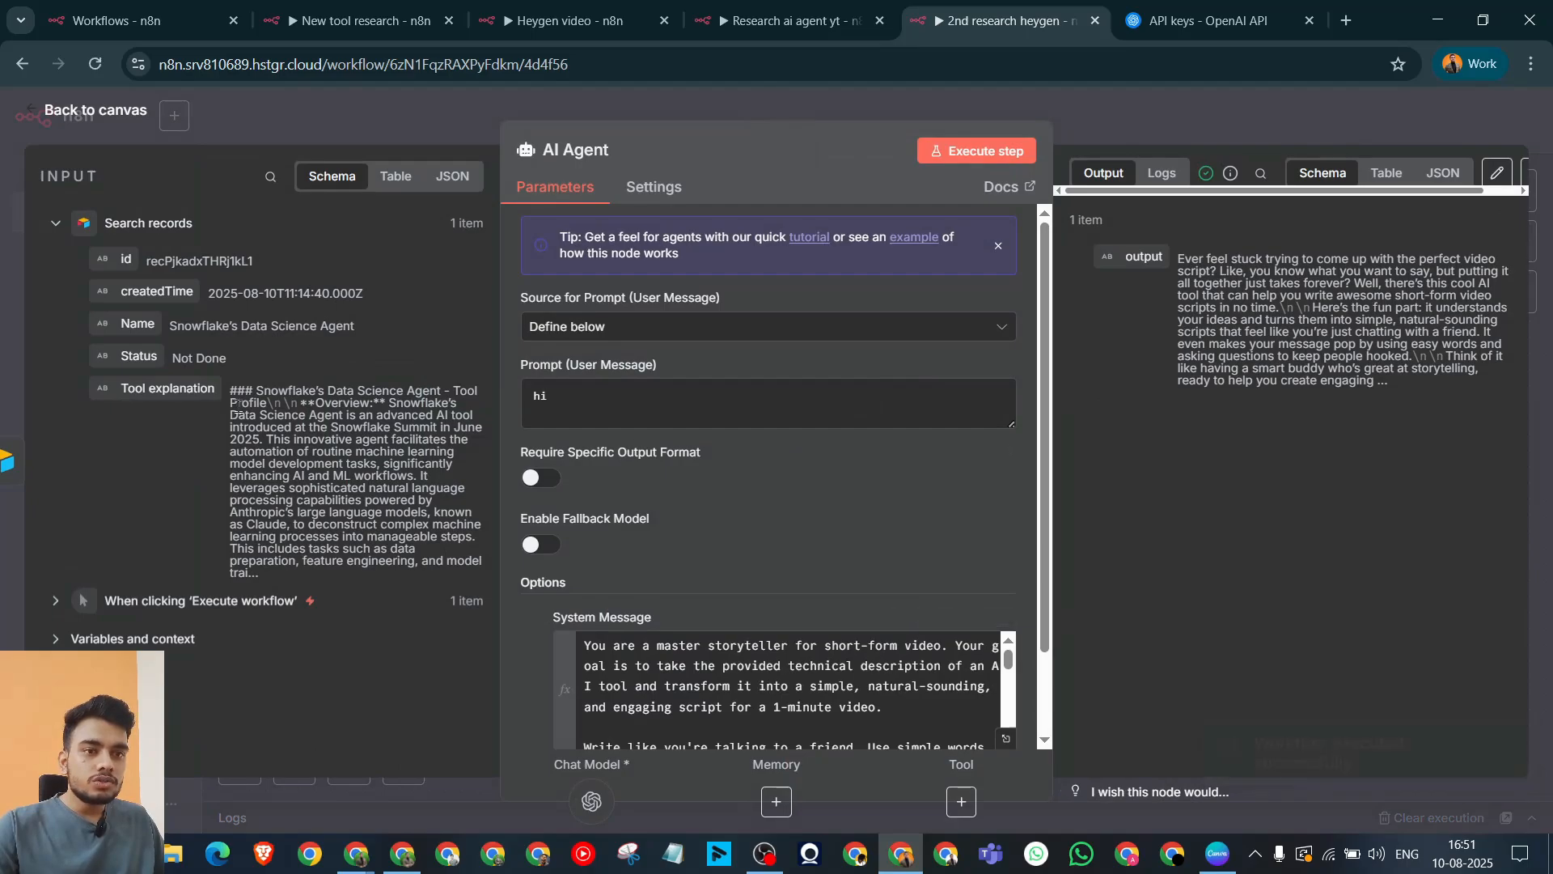
left_click_drag(154, 387, 669, 407)
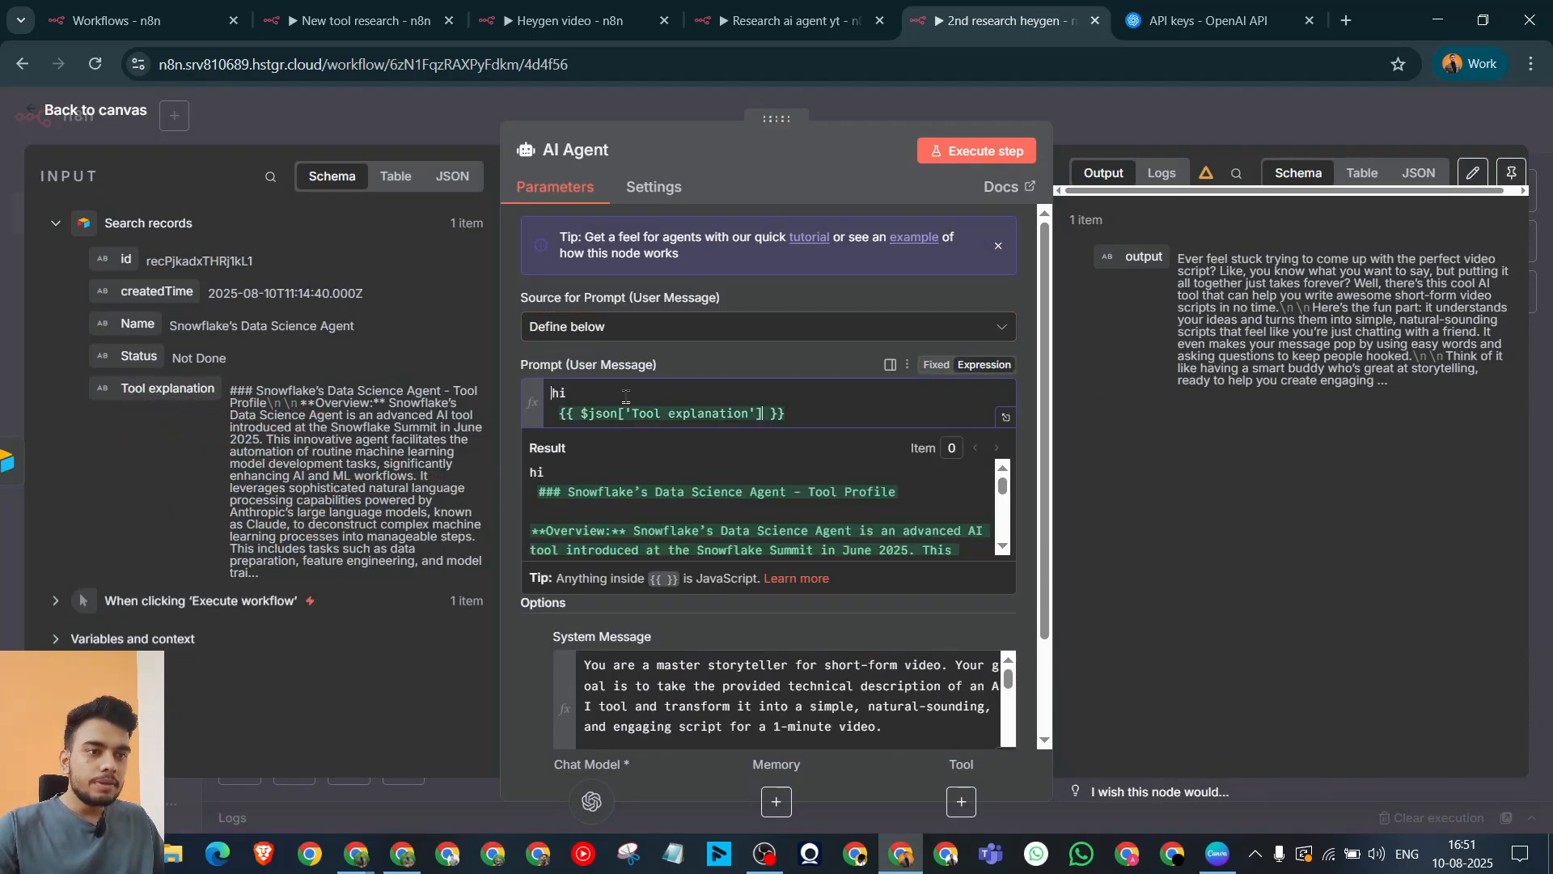
key("Delete")
key("Delete")
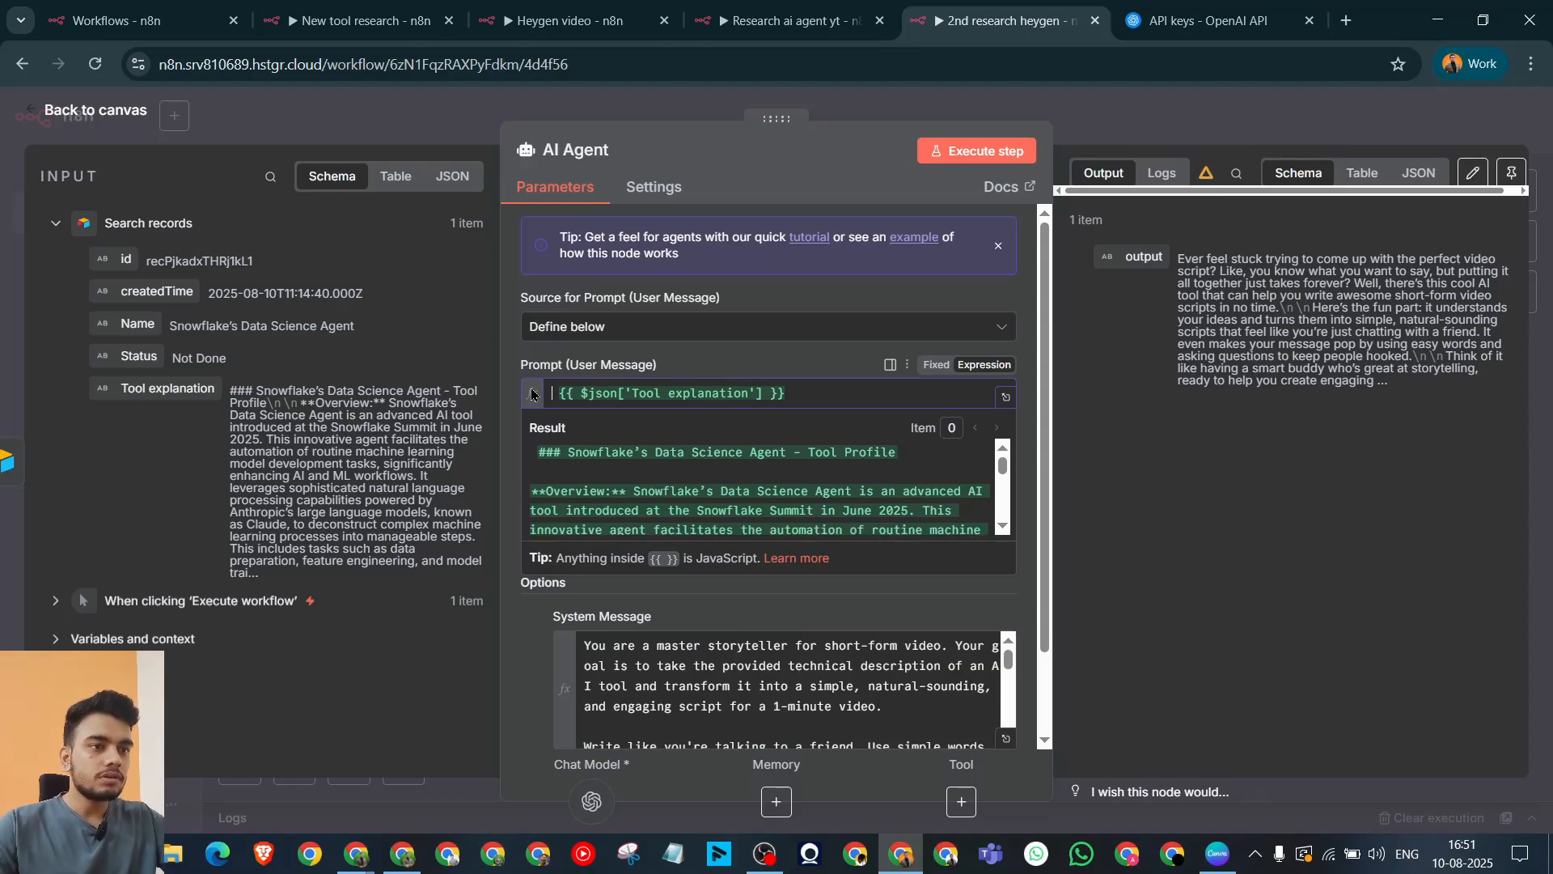
left_click(759, 361)
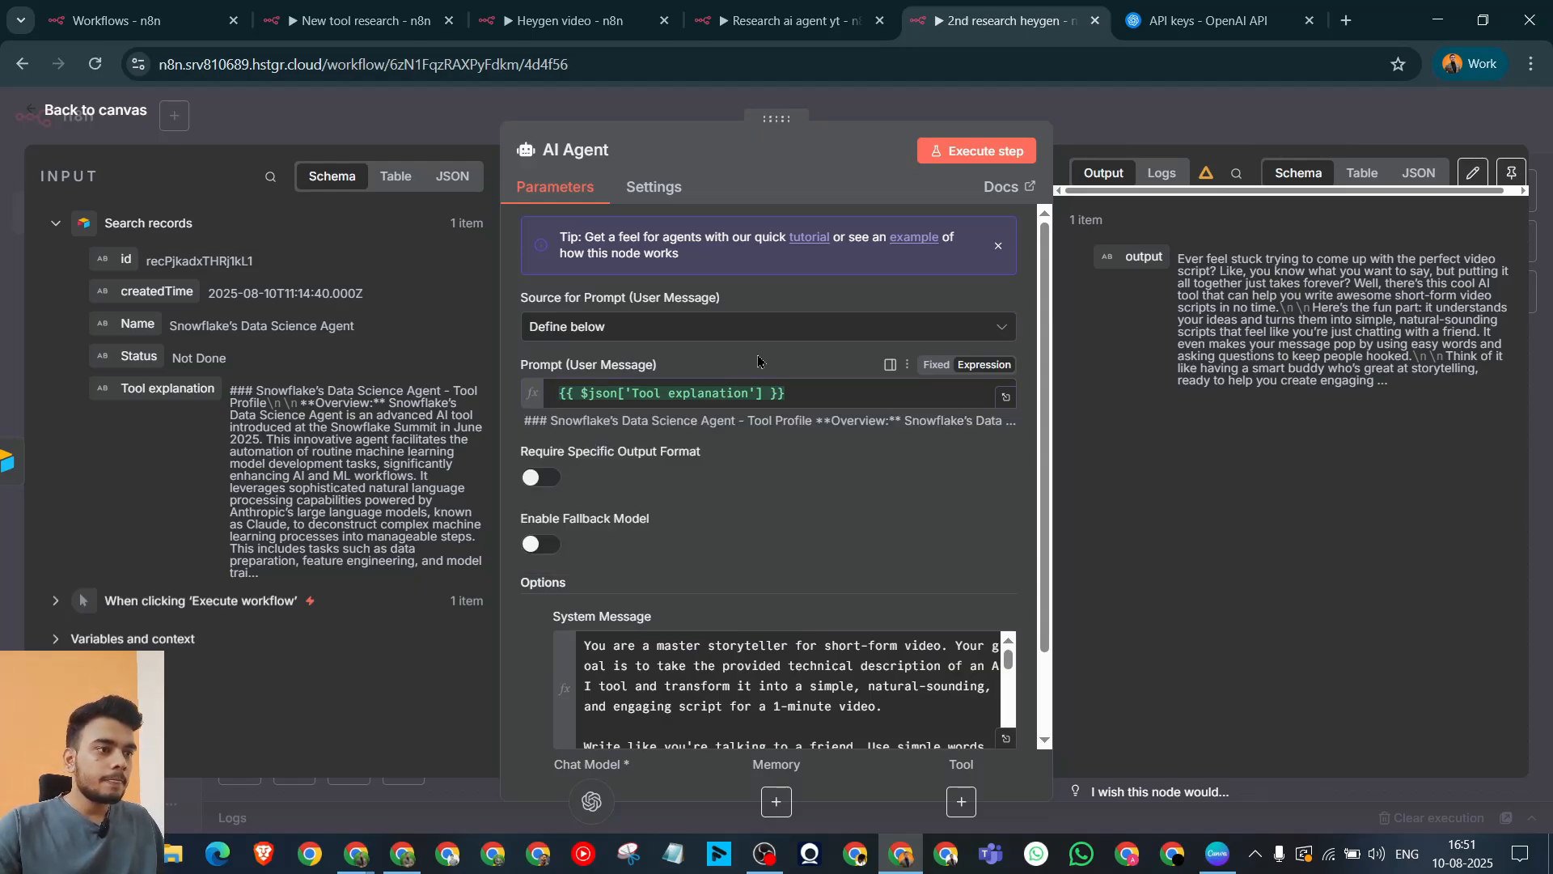
Step: Examine the AI Agent's system message and output script and the Tool Ai yt Airtable table, and return to the workflow canvas
scroll(776, 583, "down", 10)
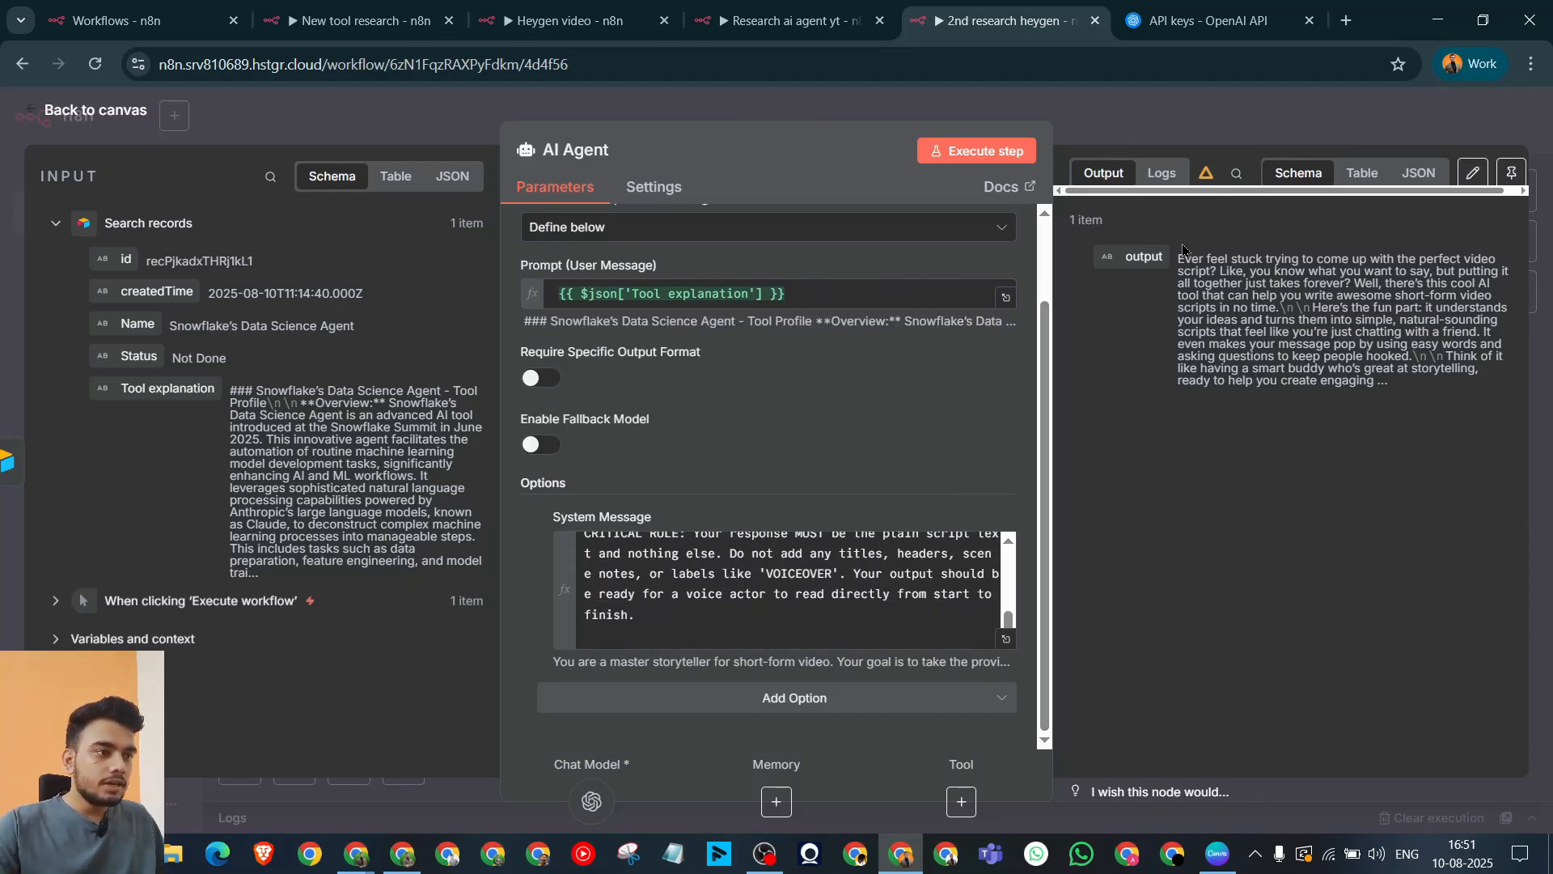
left_click_drag(1181, 256, 1518, 407)
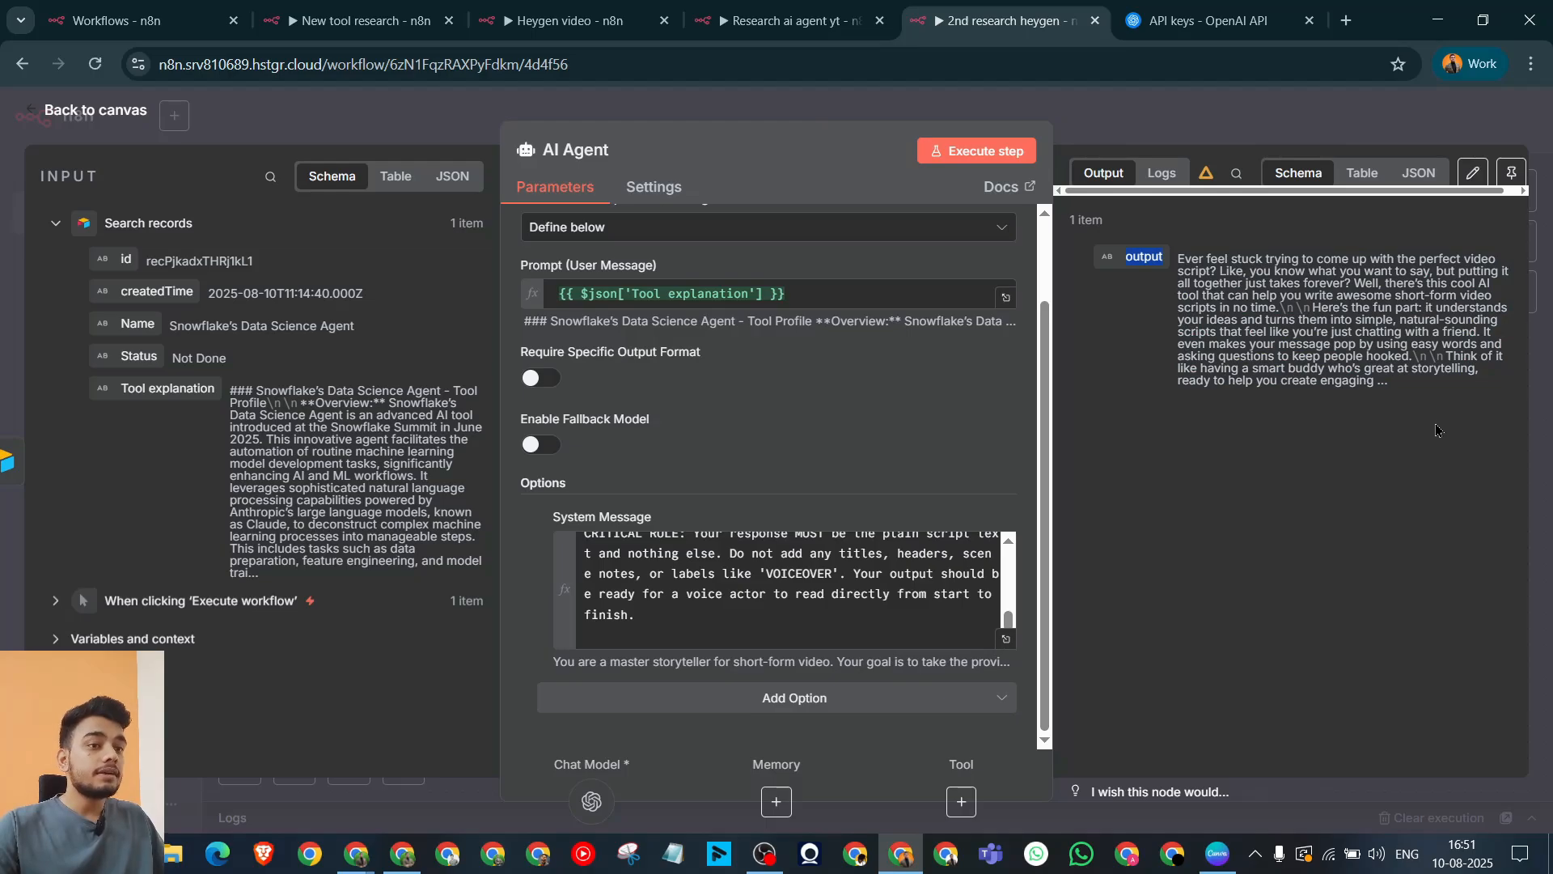
left_click_drag(1178, 263, 1423, 427)
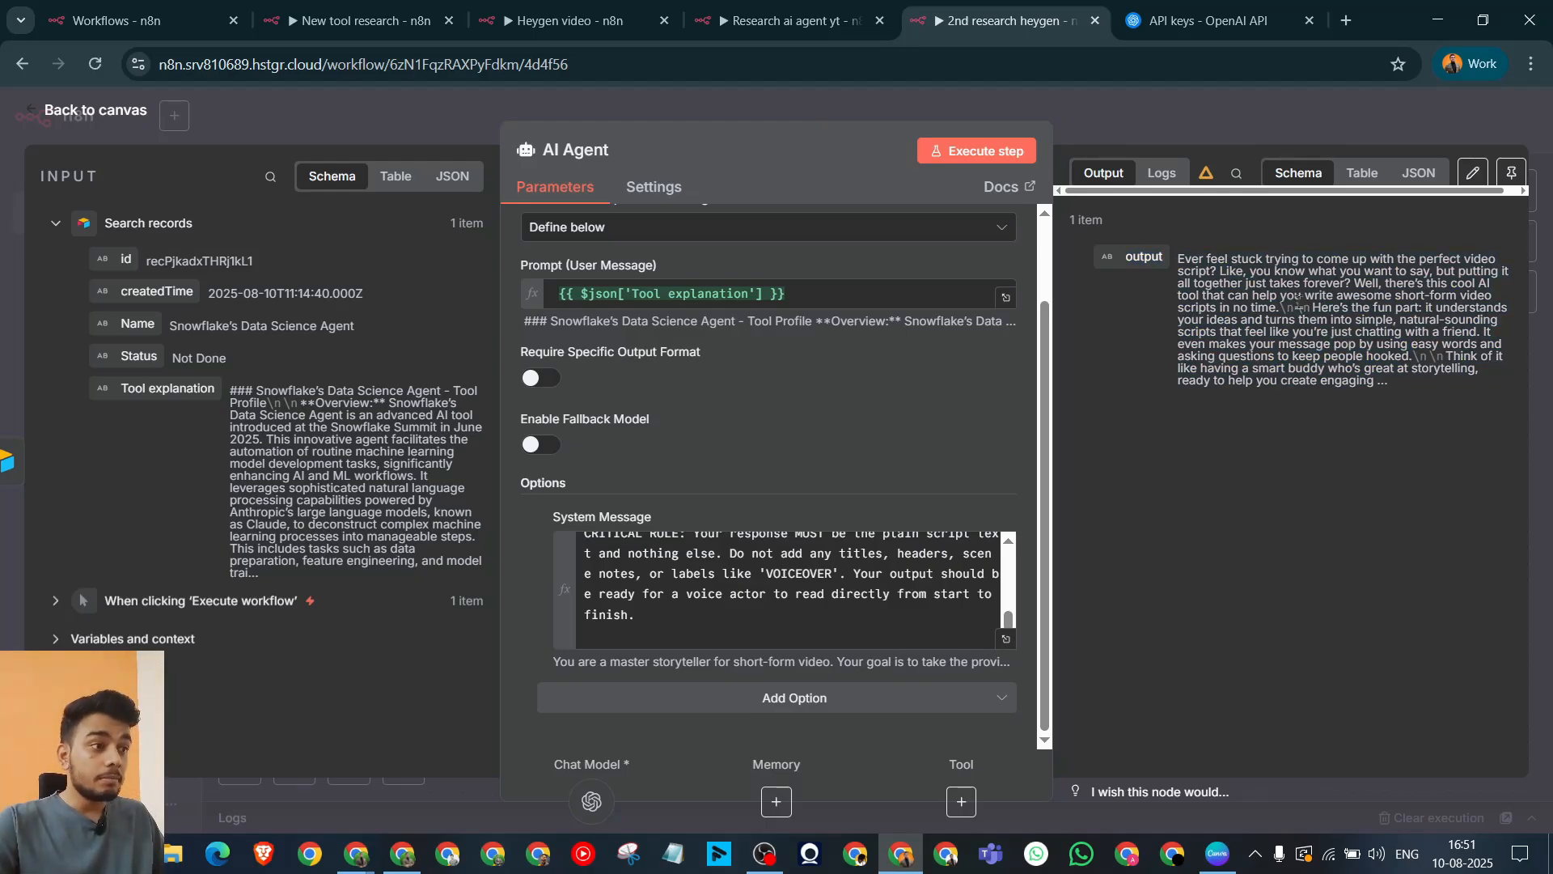
left_click_drag(1190, 267, 1382, 498)
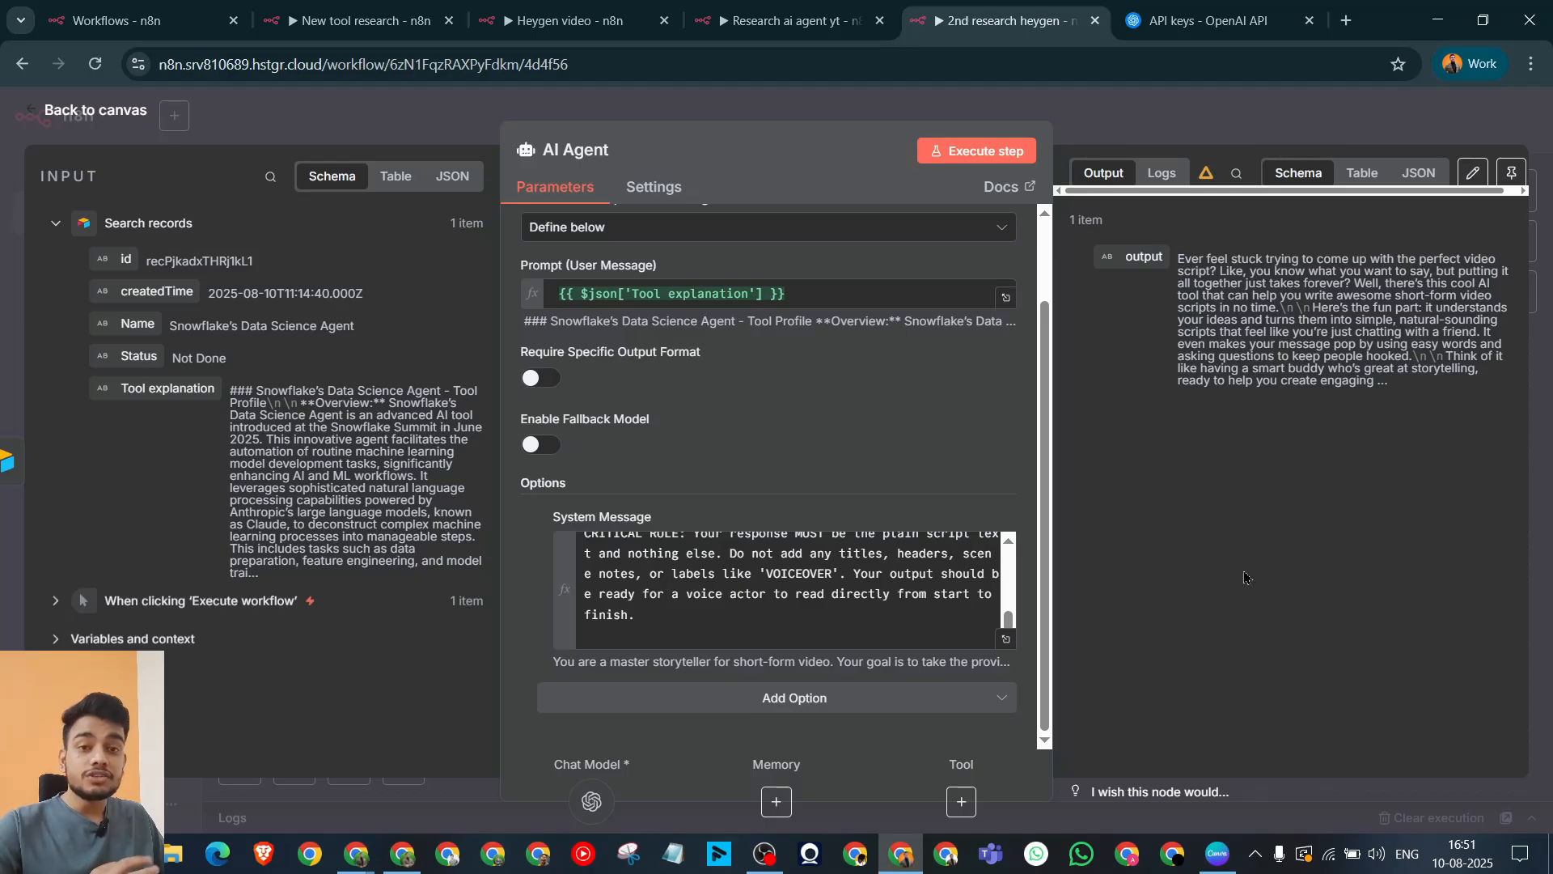
mouse_move(356, 853)
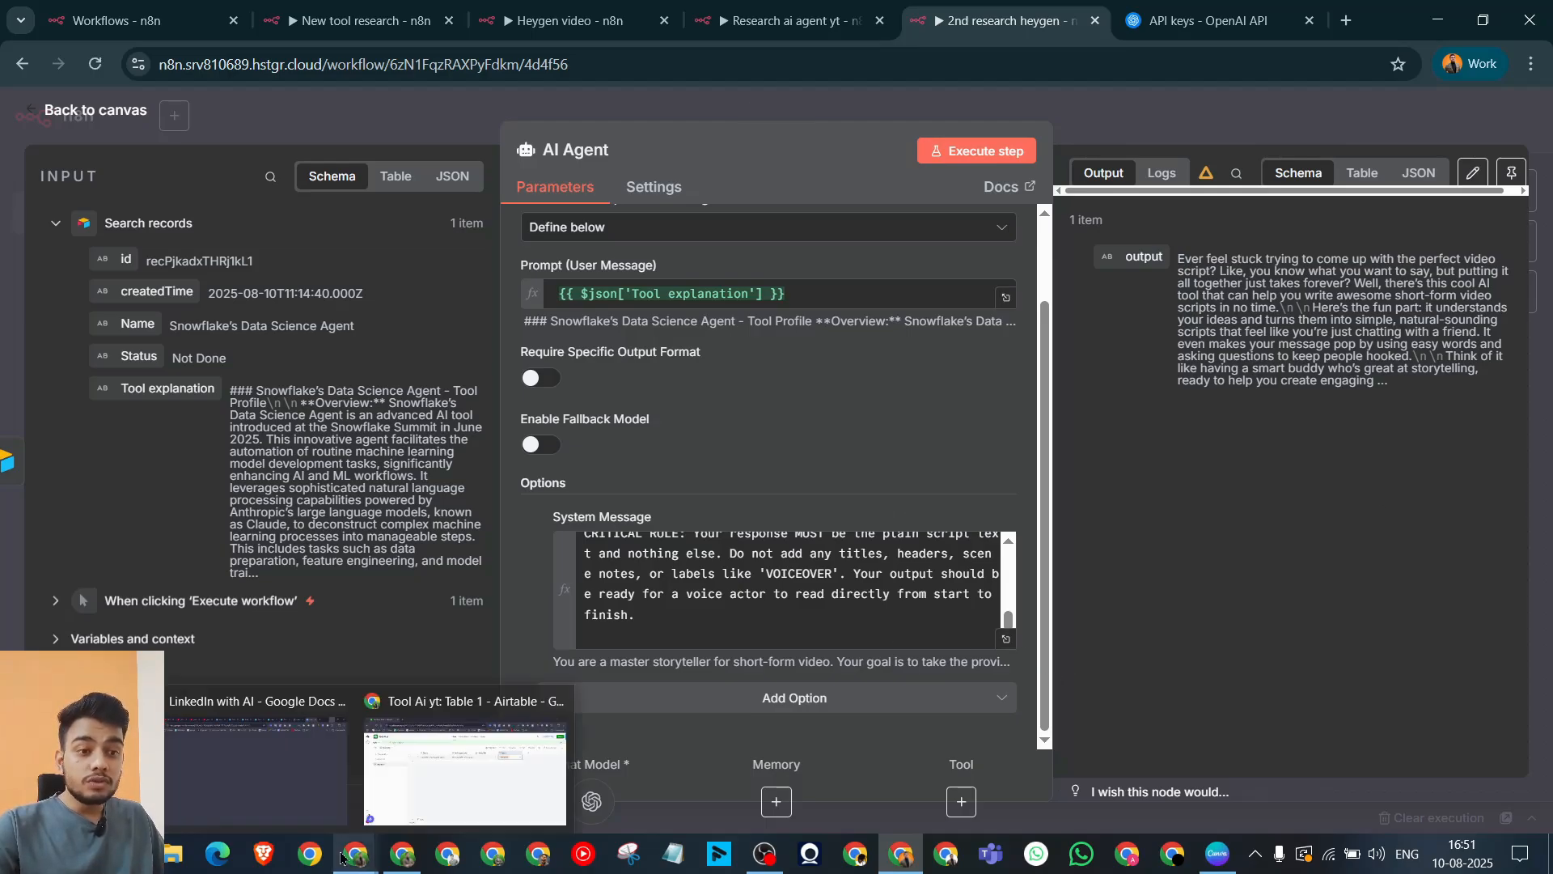
left_click(450, 756)
left_click(1438, 21)
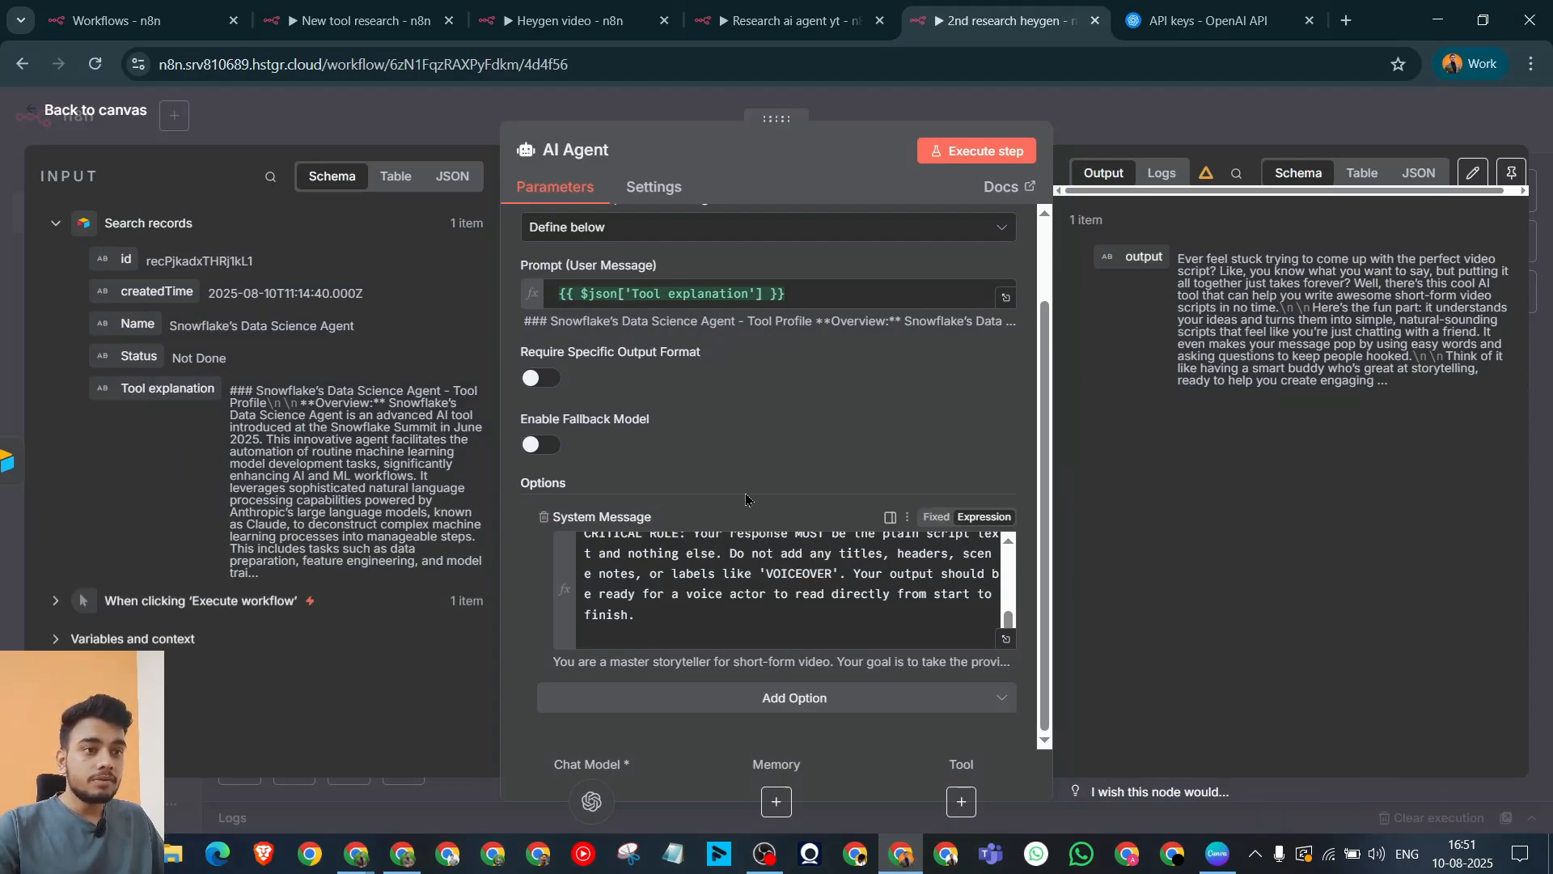
mouse_move(200, 395)
left_mouse_down()
mouse_move(298, 411)
mouse_move(642, 343)
mouse_move(202, 386)
left_mouse_up()
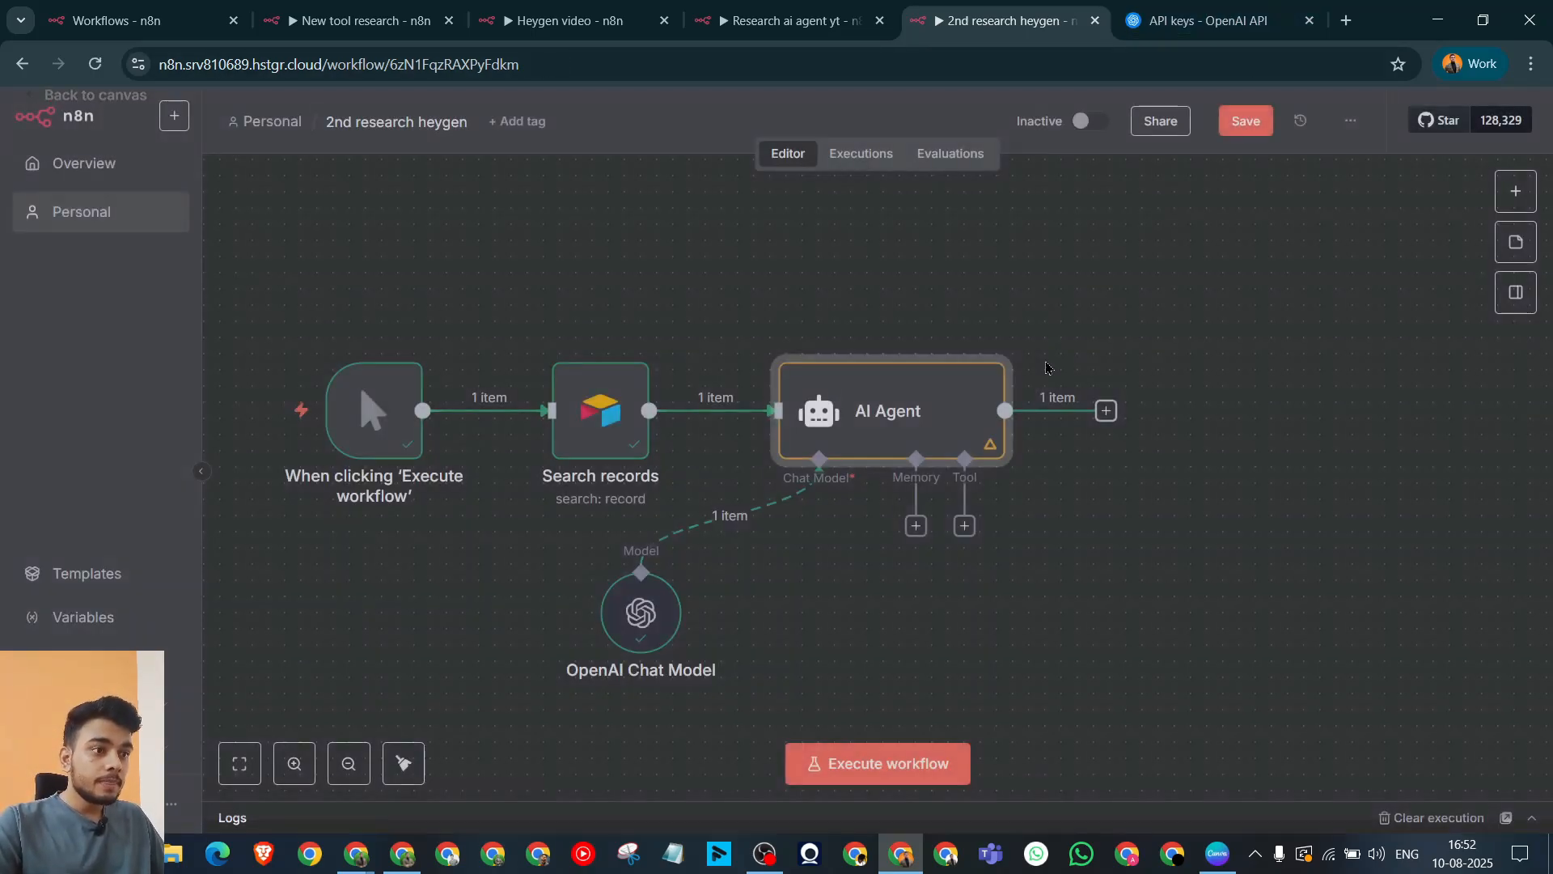
left_click(1250, 120)
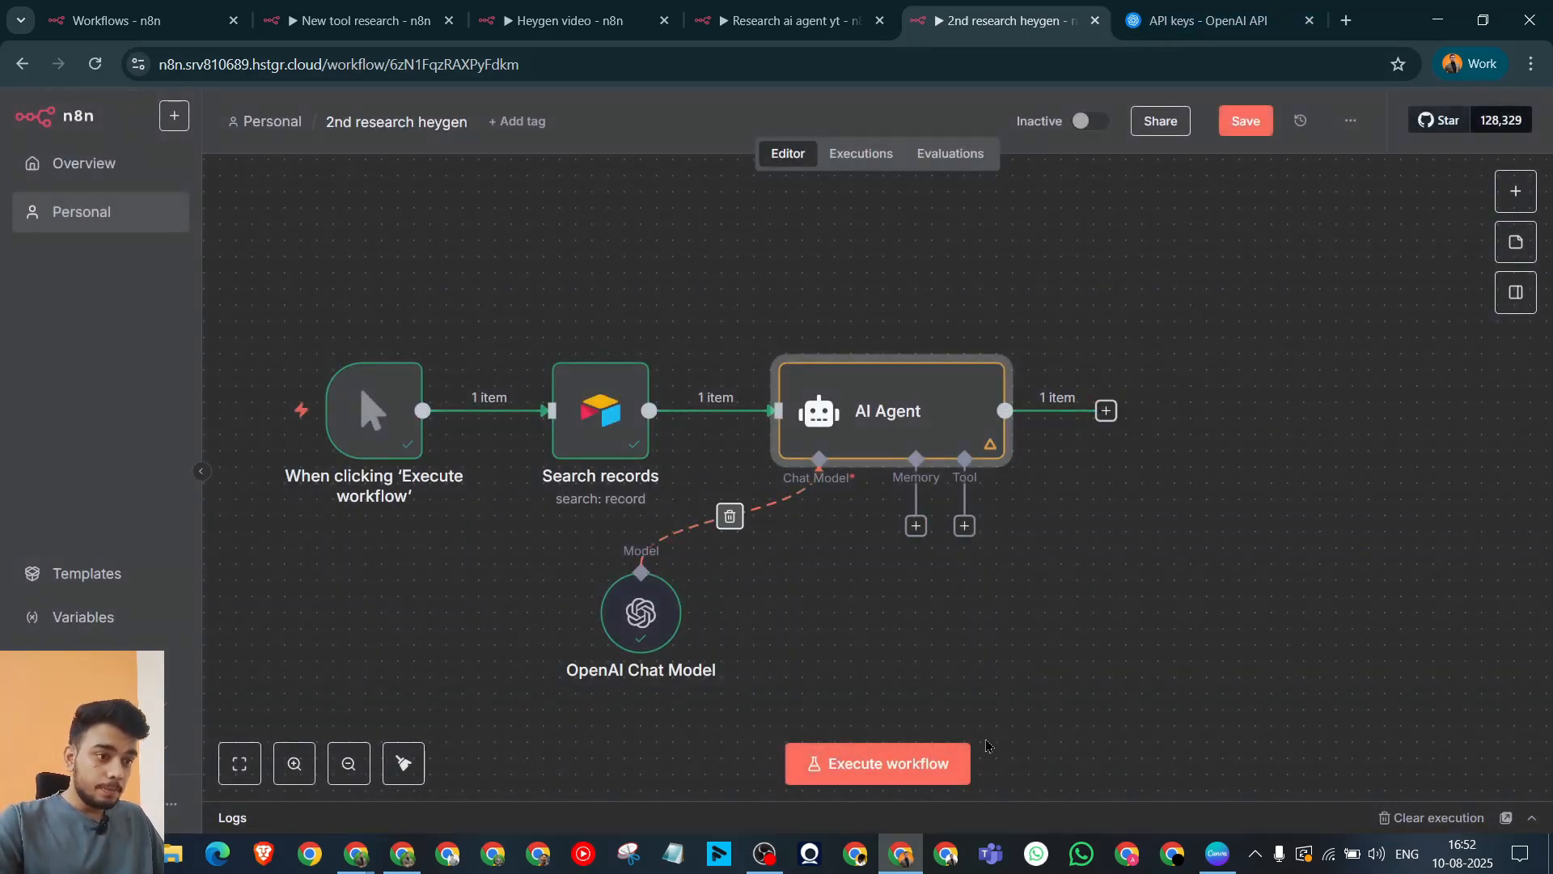
Step: Select all the workflow's nodes and shift them together slightly up and to the left on the canvas
left_click_drag(337, 292, 1235, 692)
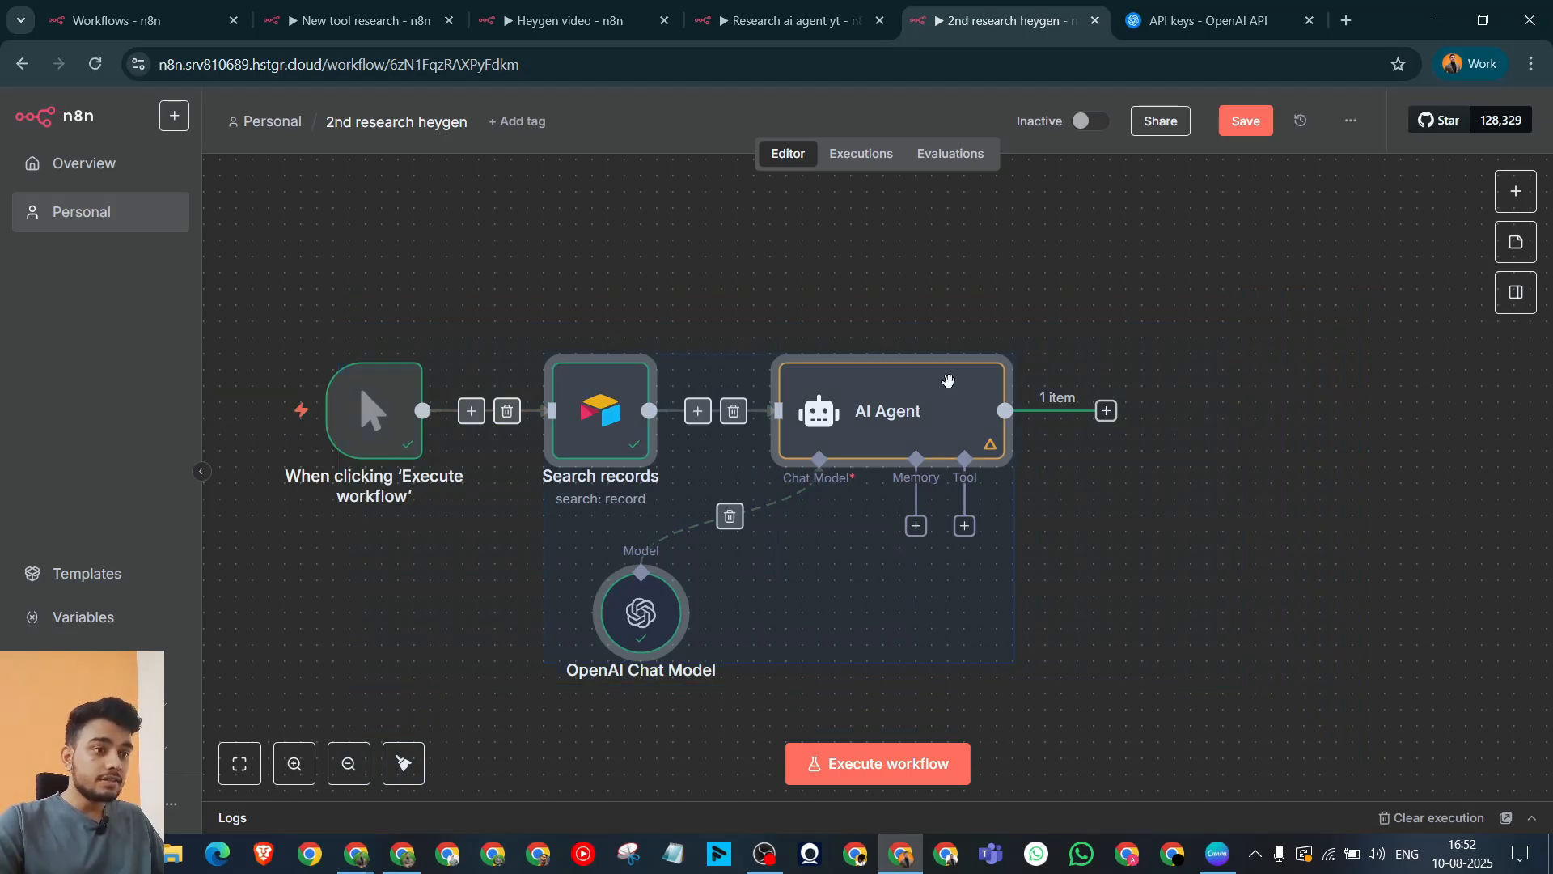
left_click_drag(272, 283, 1206, 670)
left_click_drag(888, 415, 854, 400)
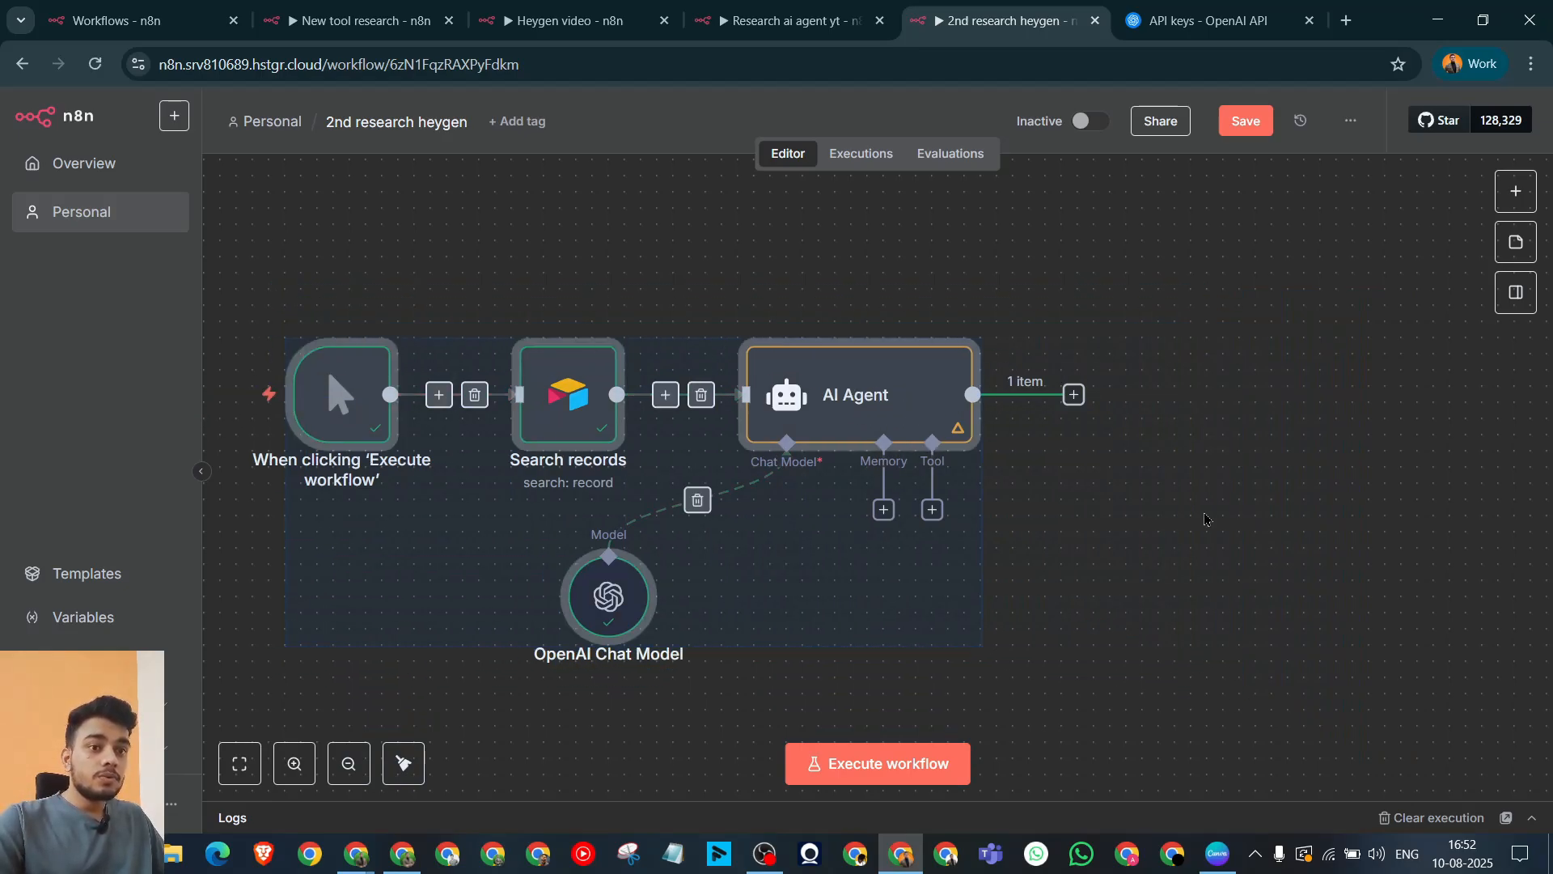
left_click(1147, 496)
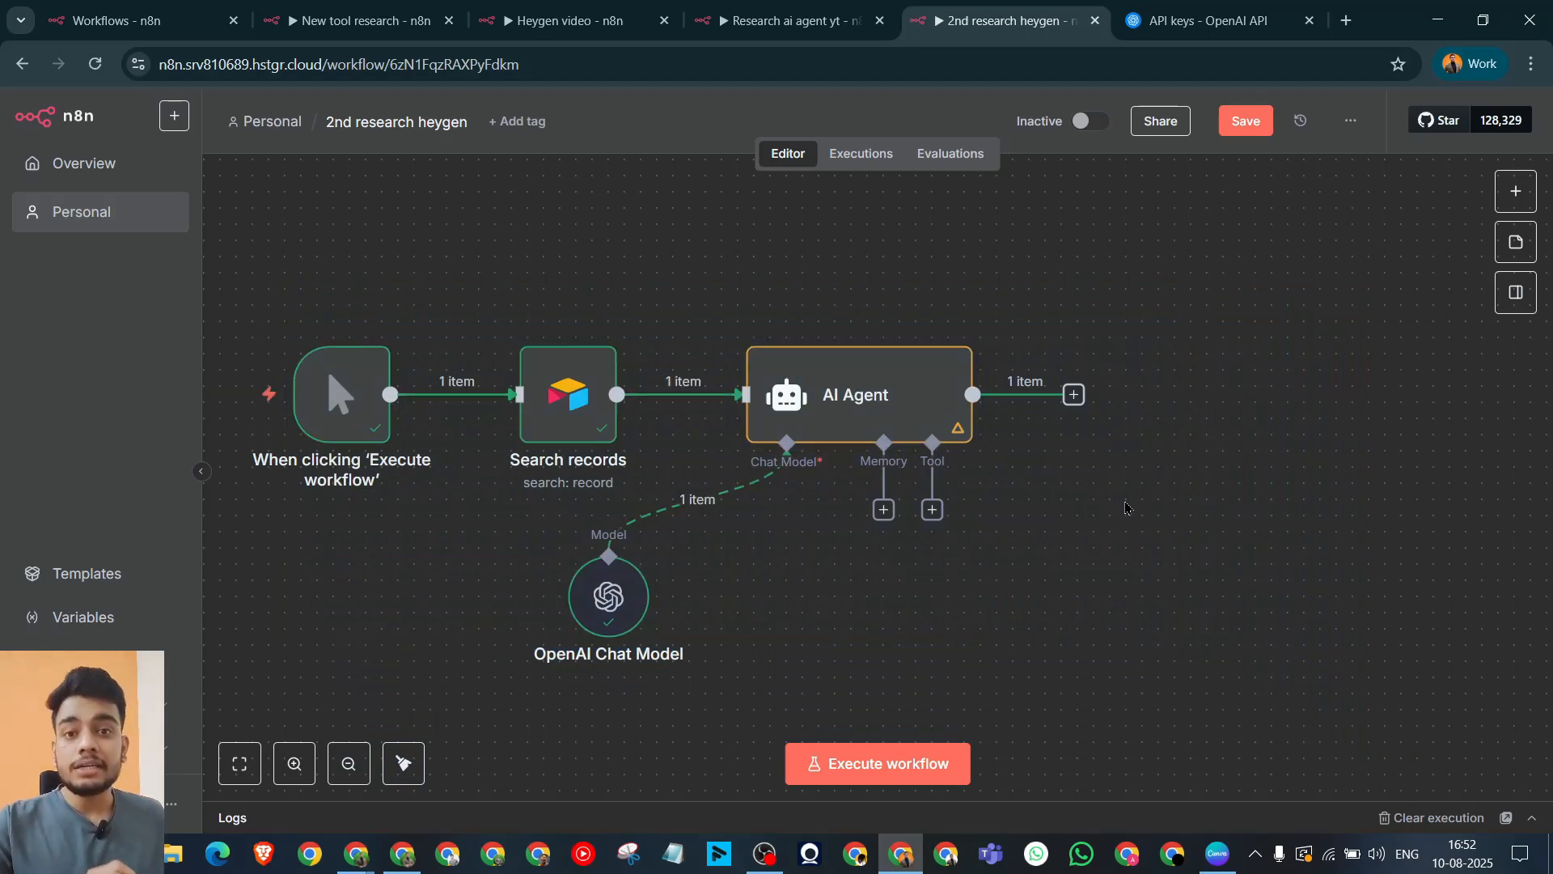
Step: Add an HTTP Request node after the AI Agent and return to the canvas
left_click(1073, 394)
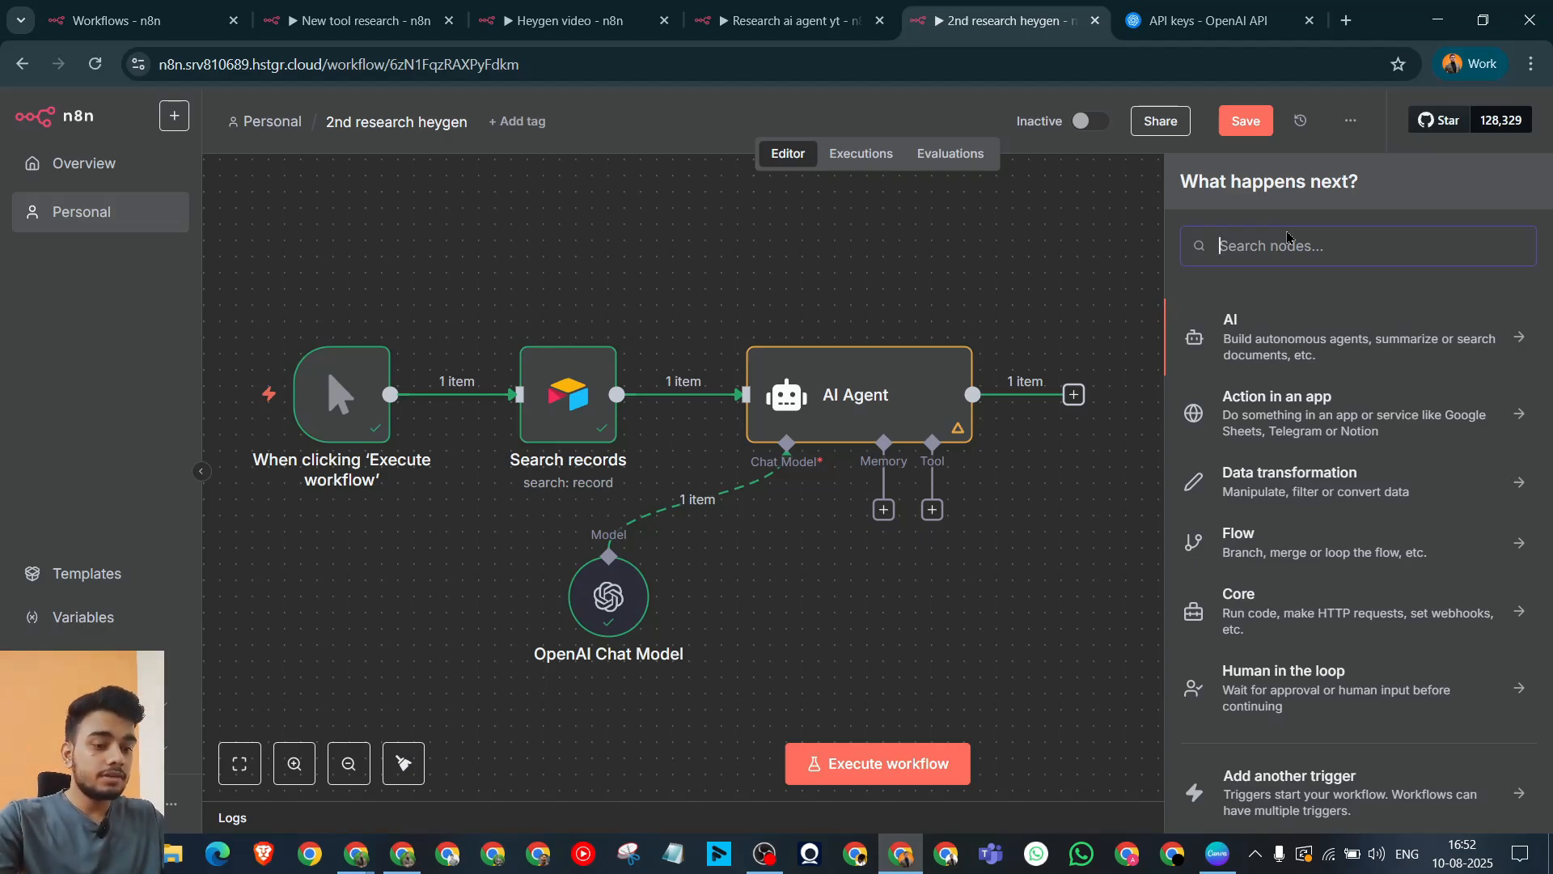
type("hey")
key("BackSpace")
key("BackSpace")
key("BackSpace")
type("h")
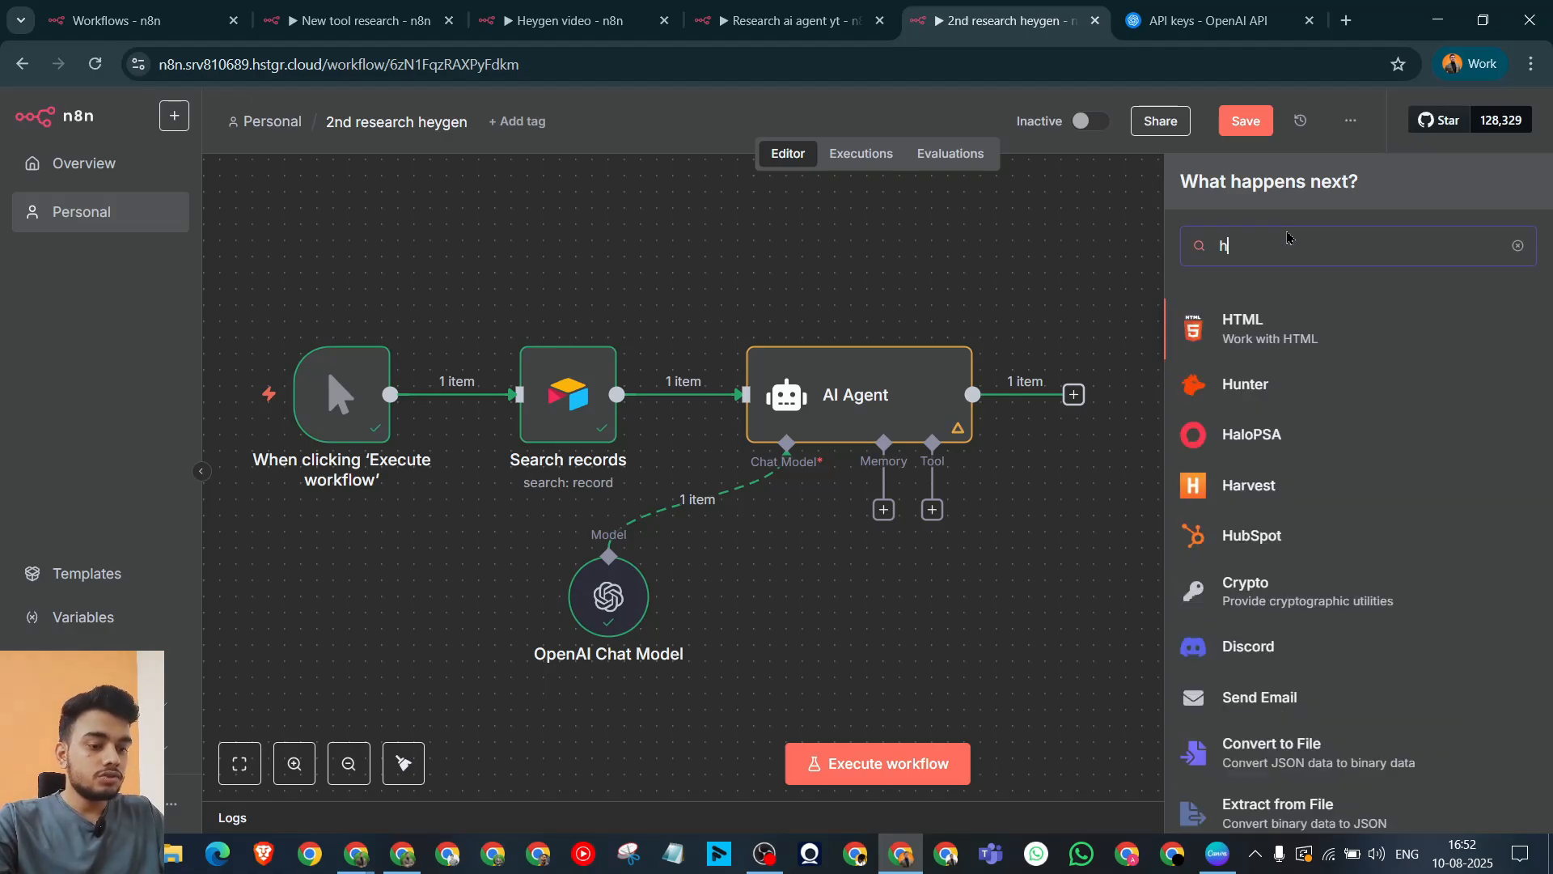
type("ttp")
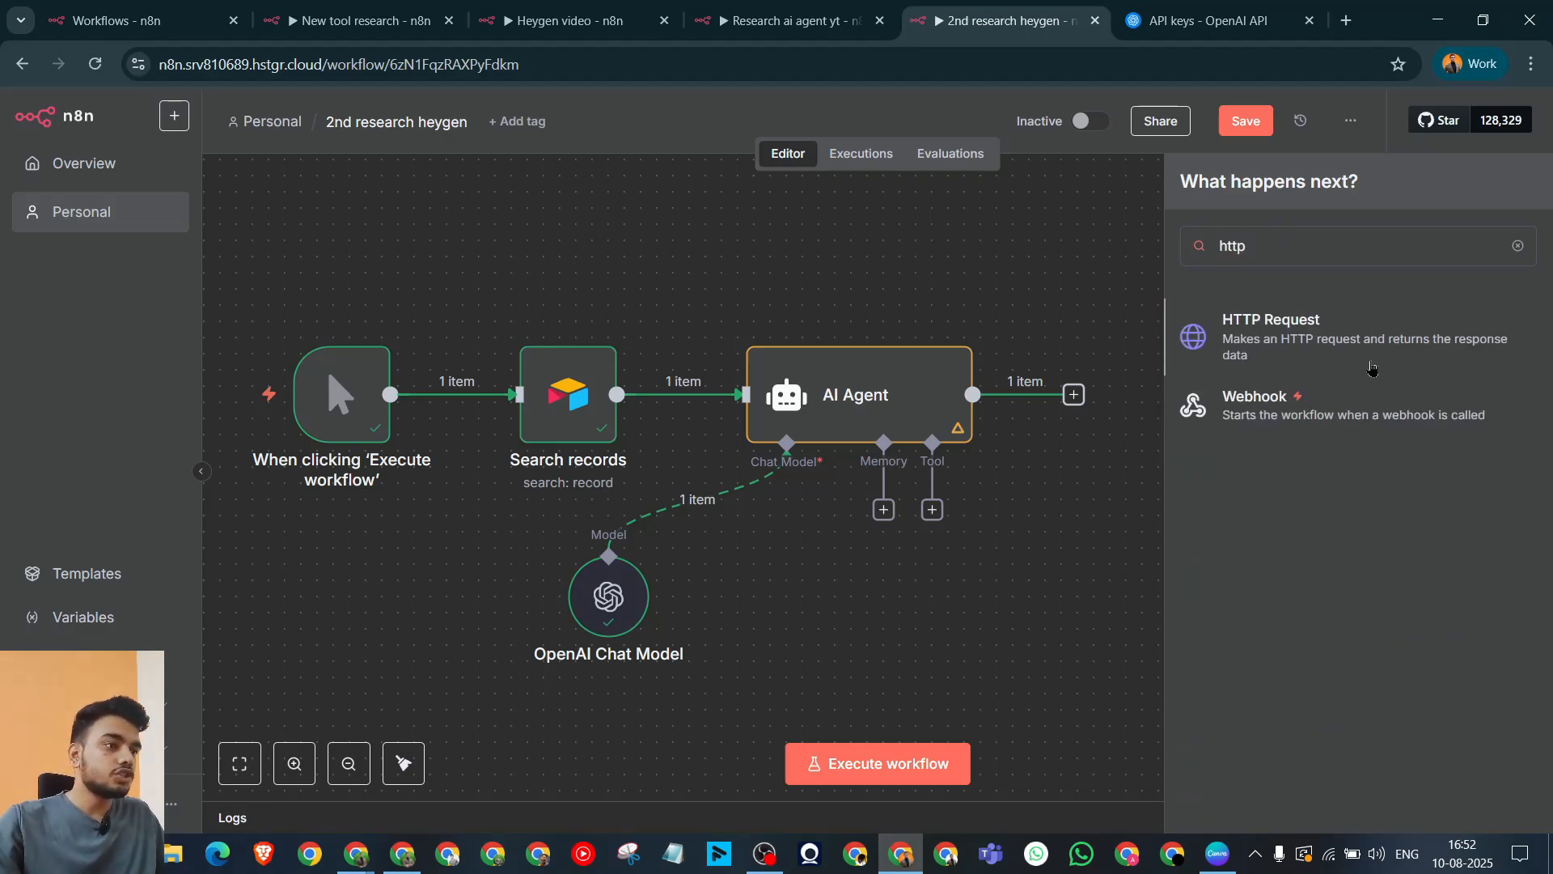
left_click(1343, 348)
key("Escape")
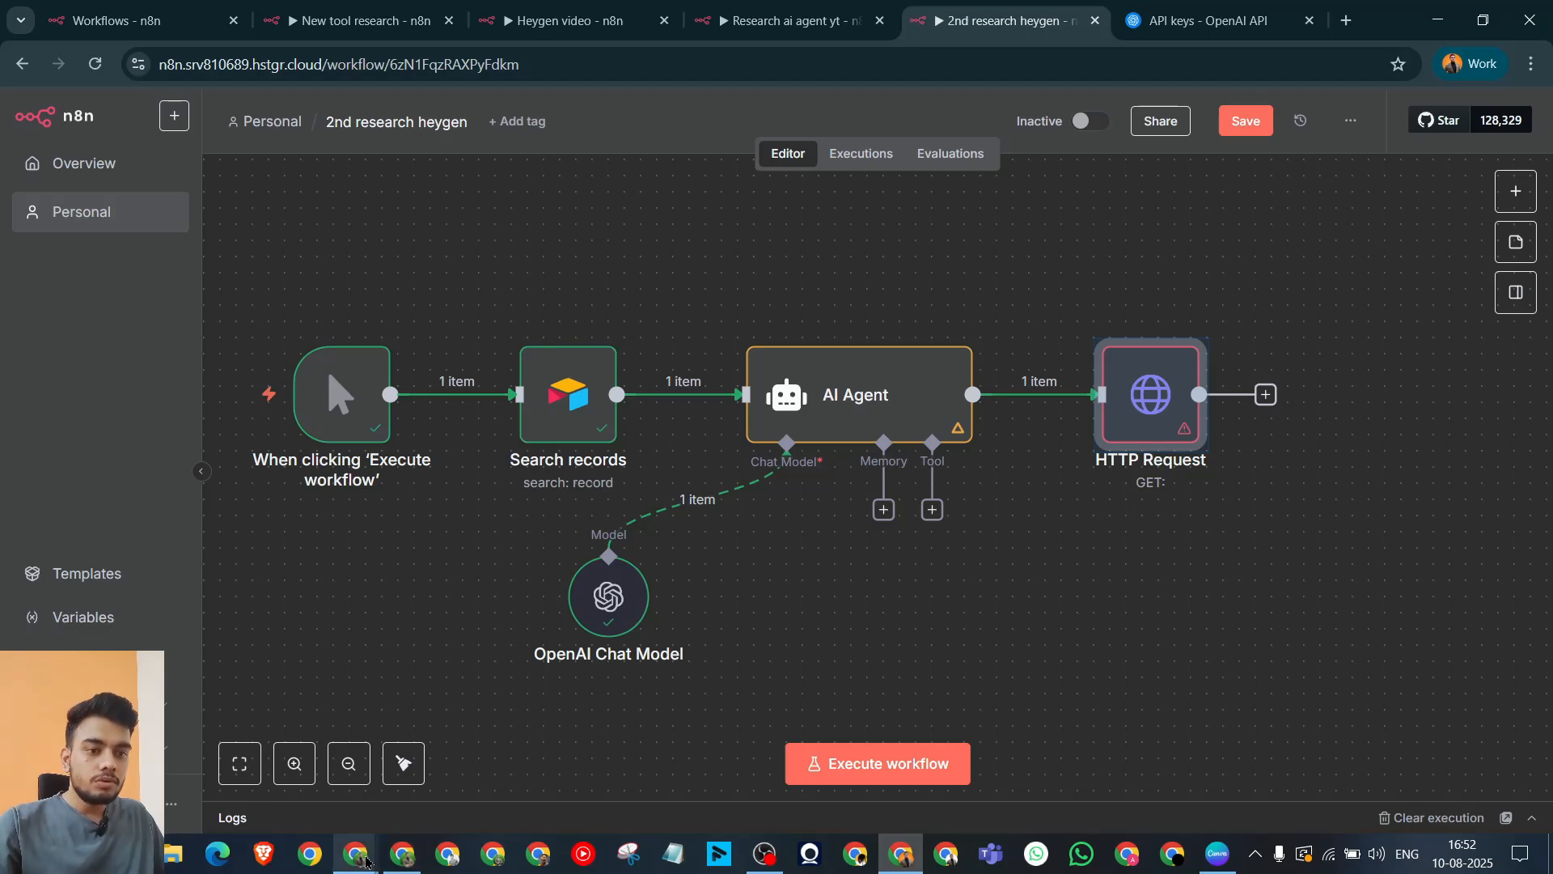
Step: Switch to the browser window with the Perplexity account page and open HeyGen in a new tab
left_click(396, 857)
left_click(427, 8)
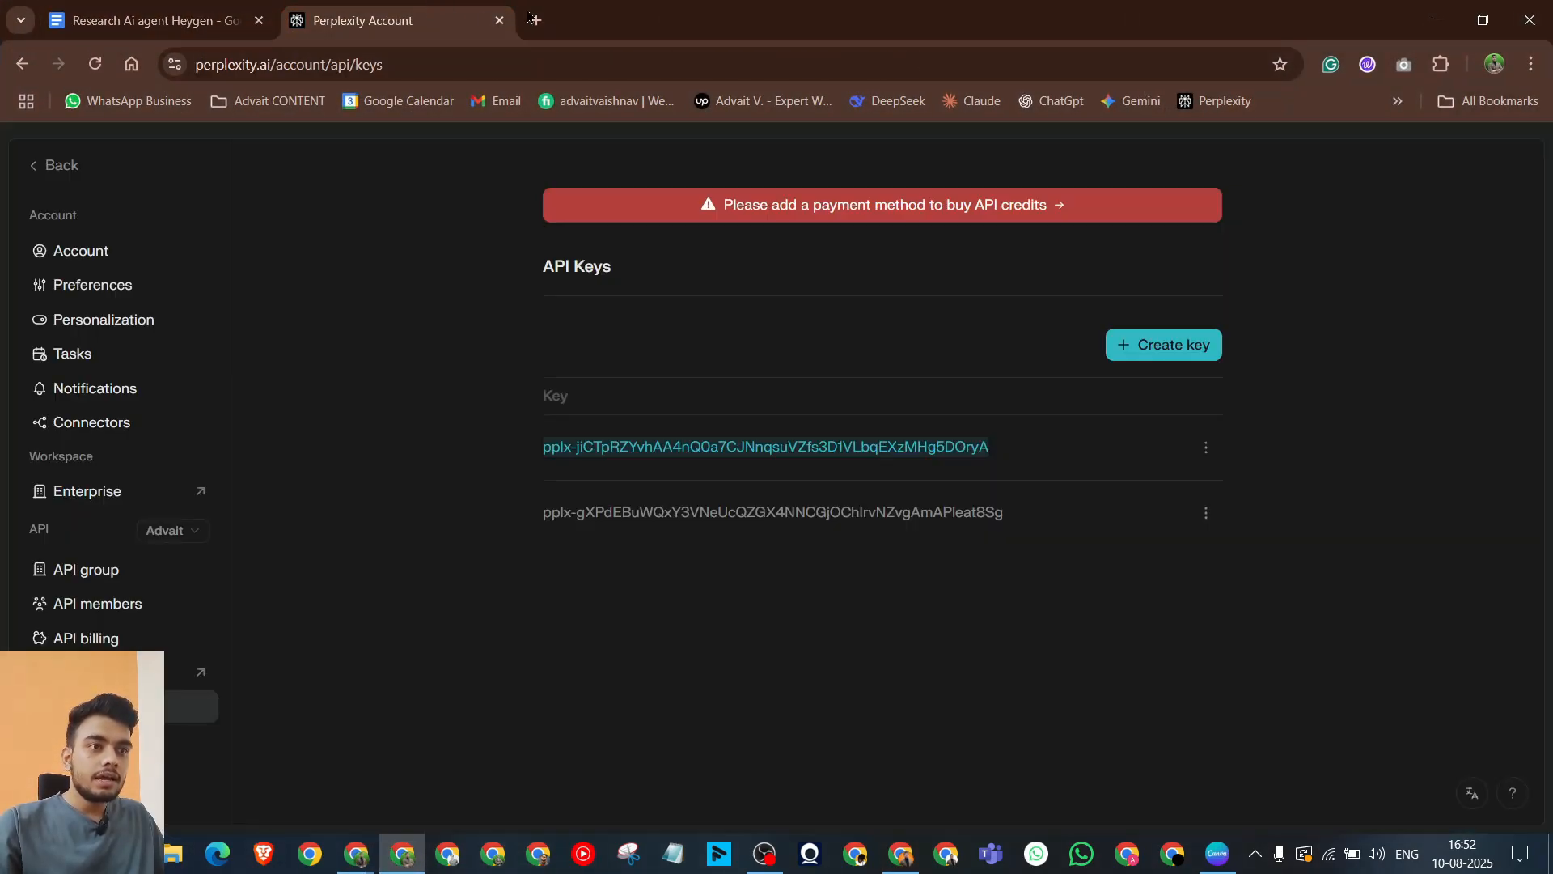
left_click(536, 20)
type("hege")
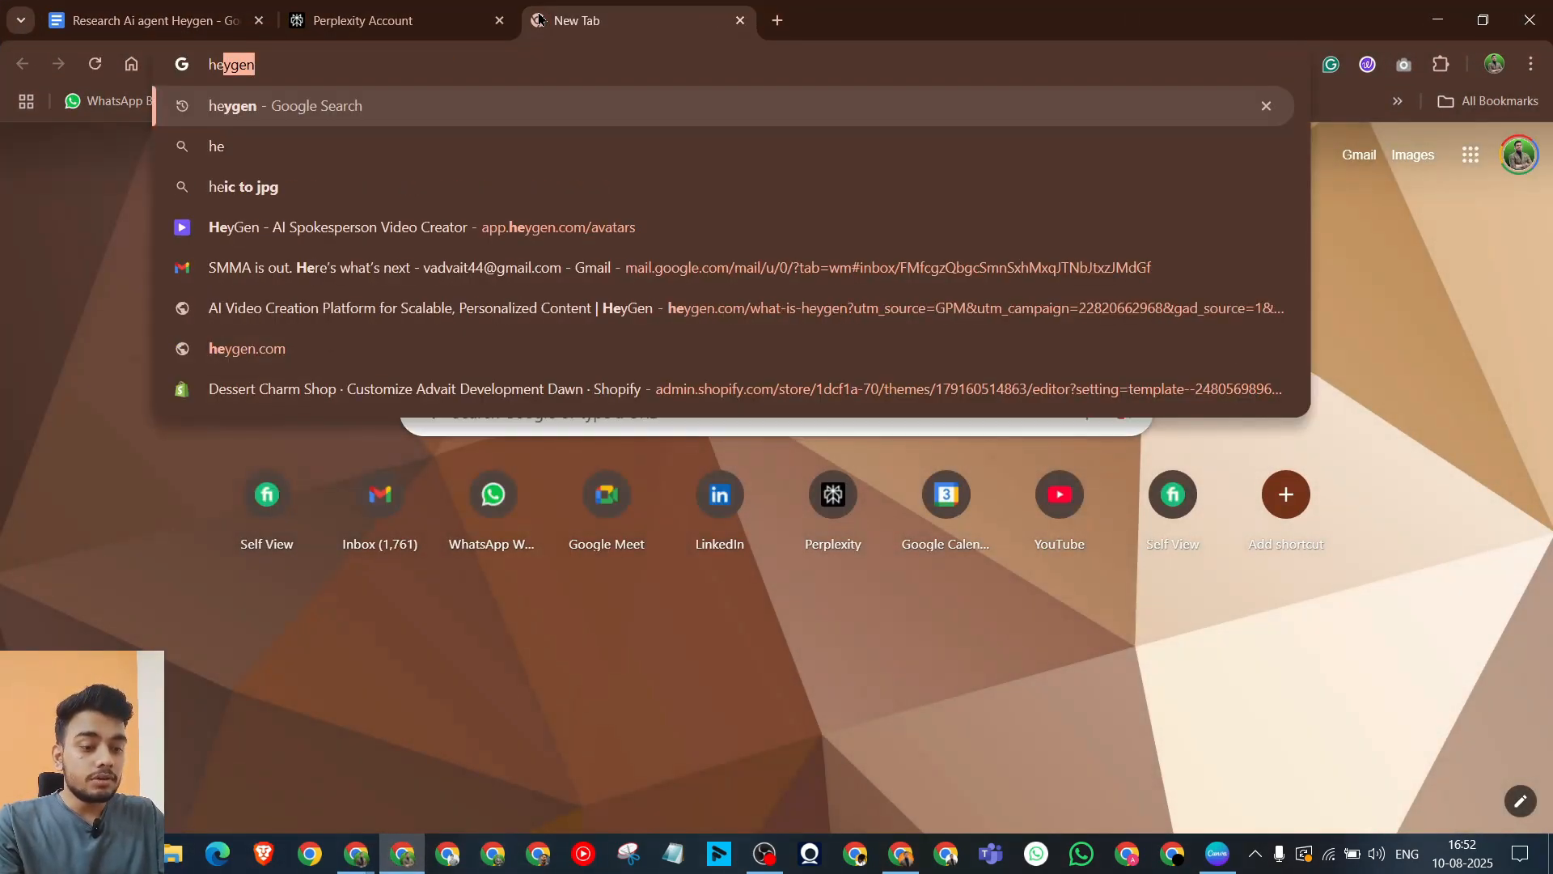
type("n")
key("Return")
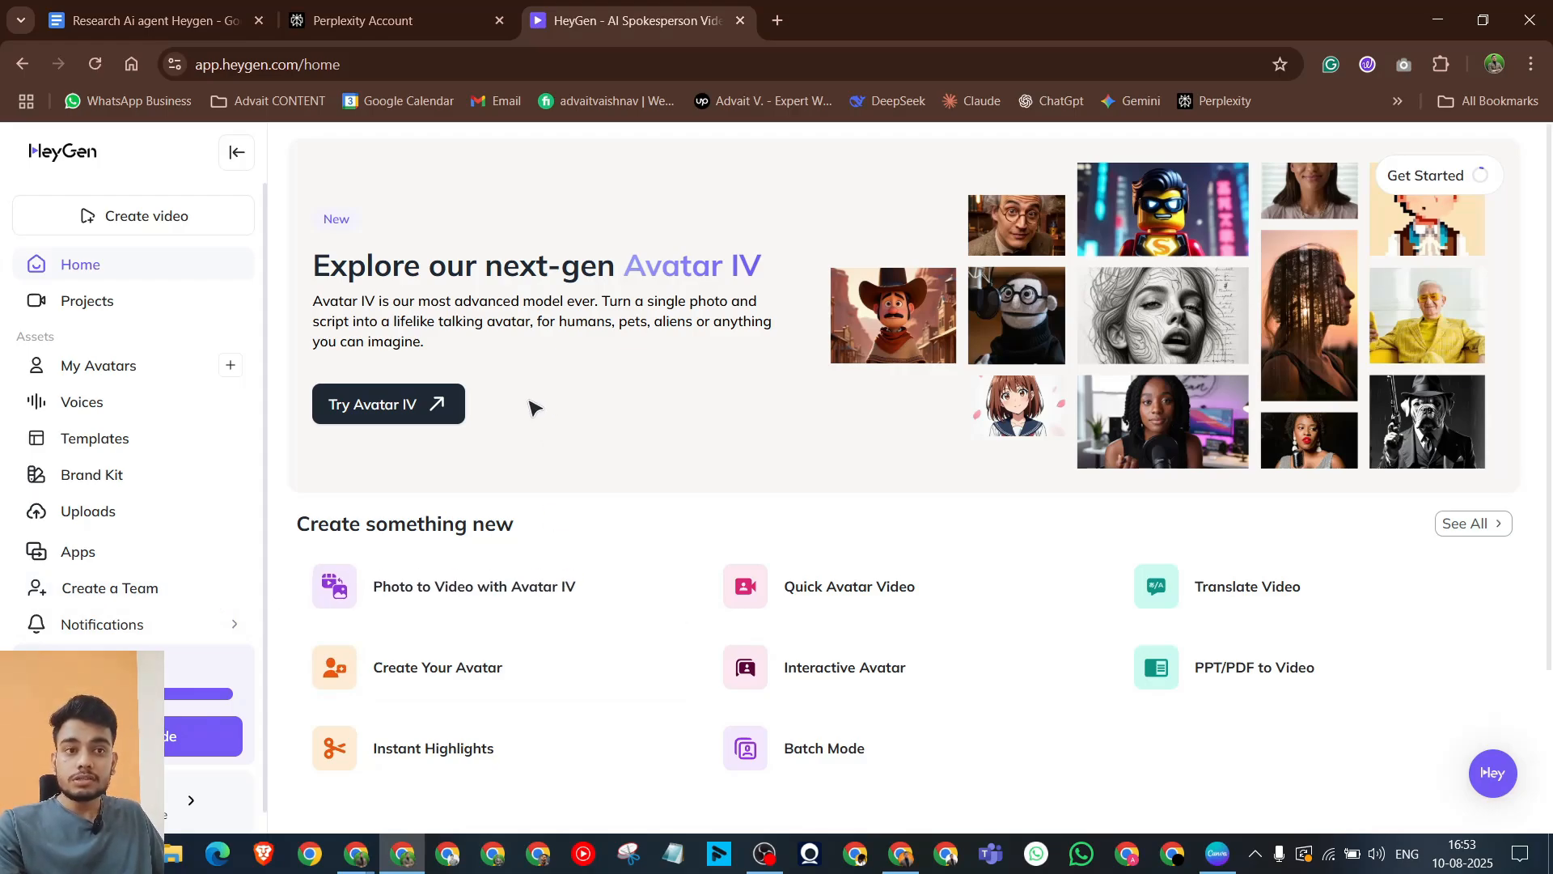
Step: Start creating a new Digital Twin avatar from My Avatars in HeyGen and proceed past the introduction video
left_click_drag(7, 147, 555, 201)
left_click(558, 179)
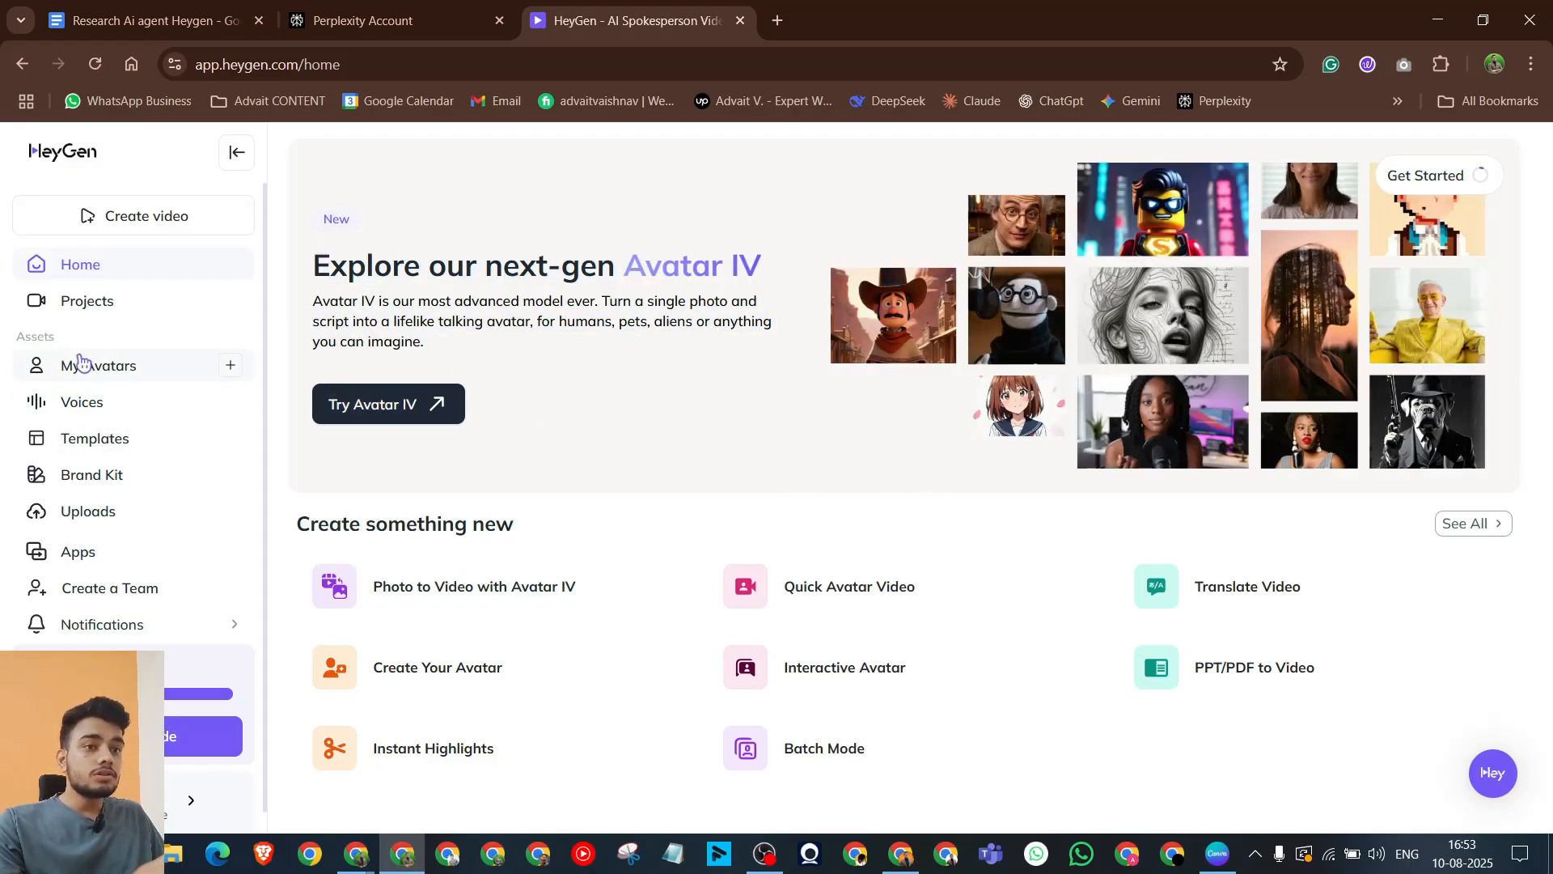
left_click(122, 382)
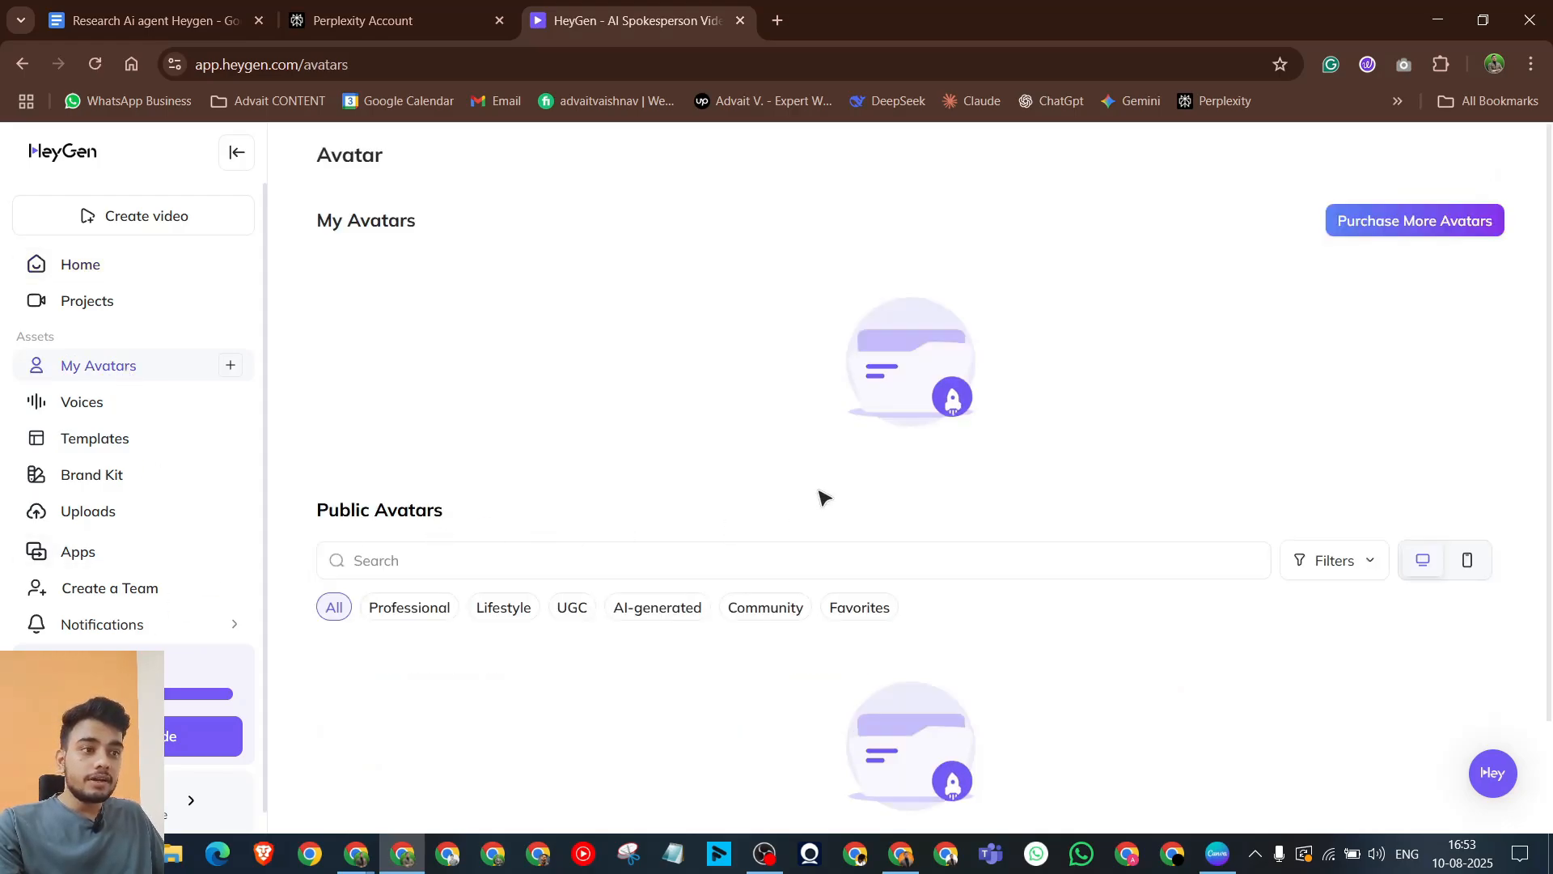
scroll(413, 392, "down", 5)
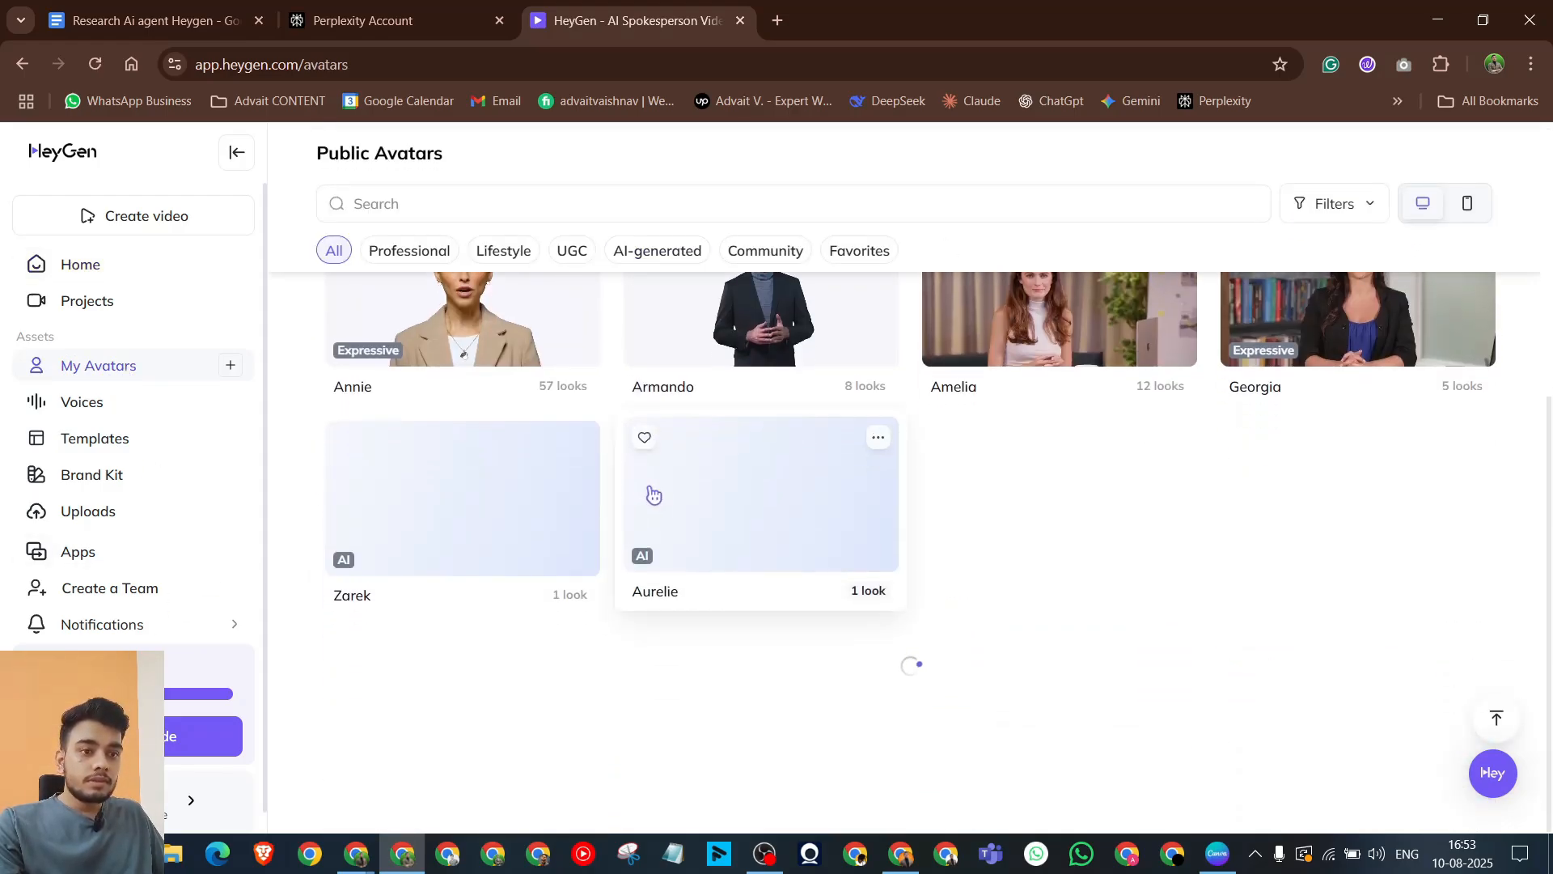
scroll(654, 493, "up", 5)
left_click(396, 368)
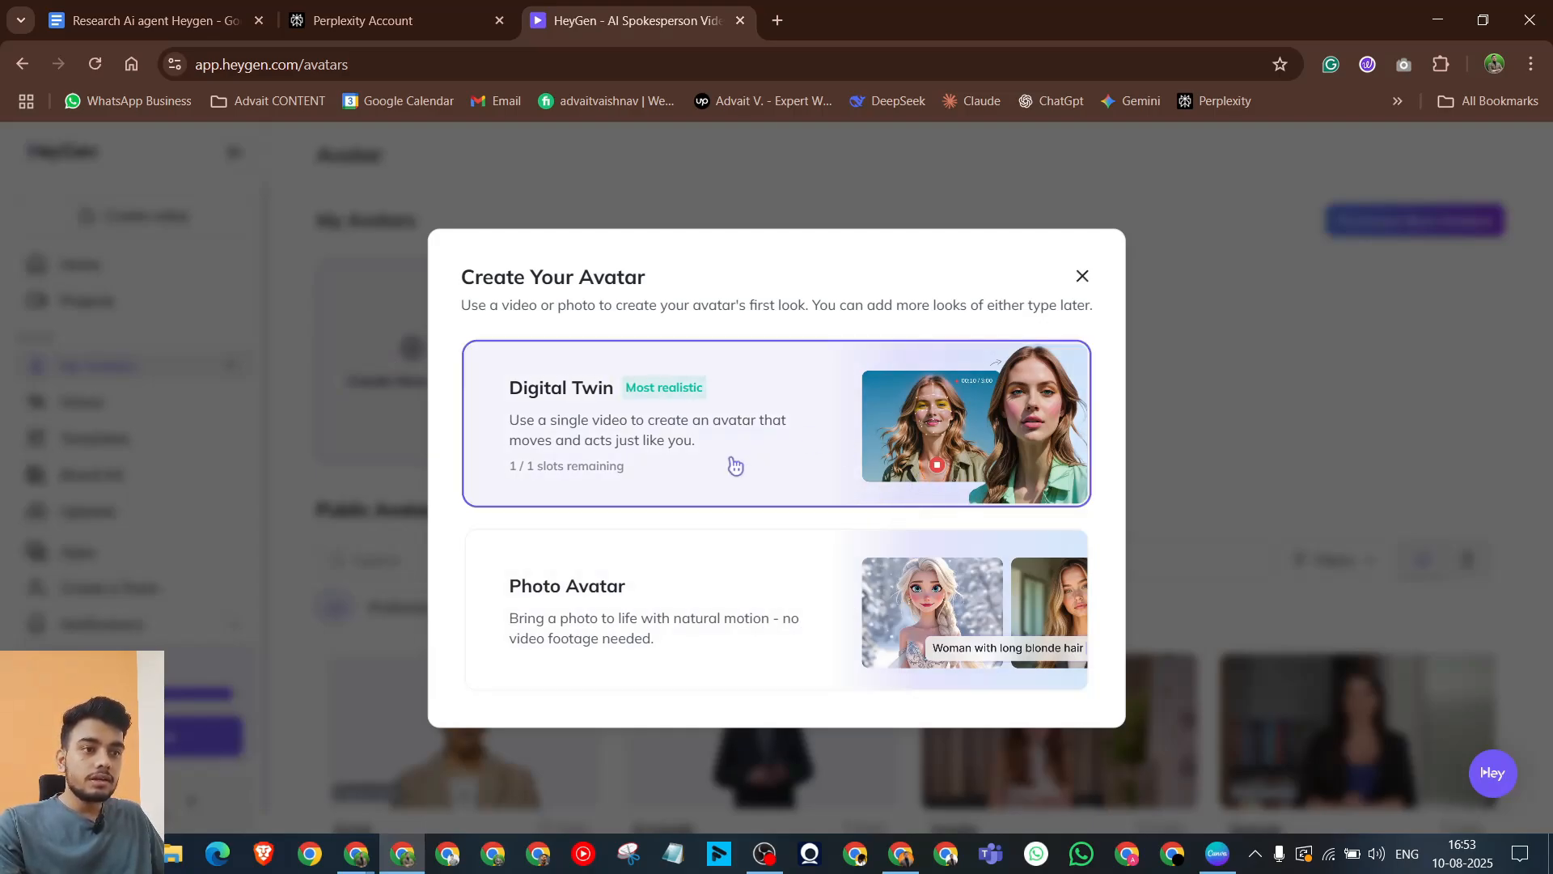
left_click(715, 457)
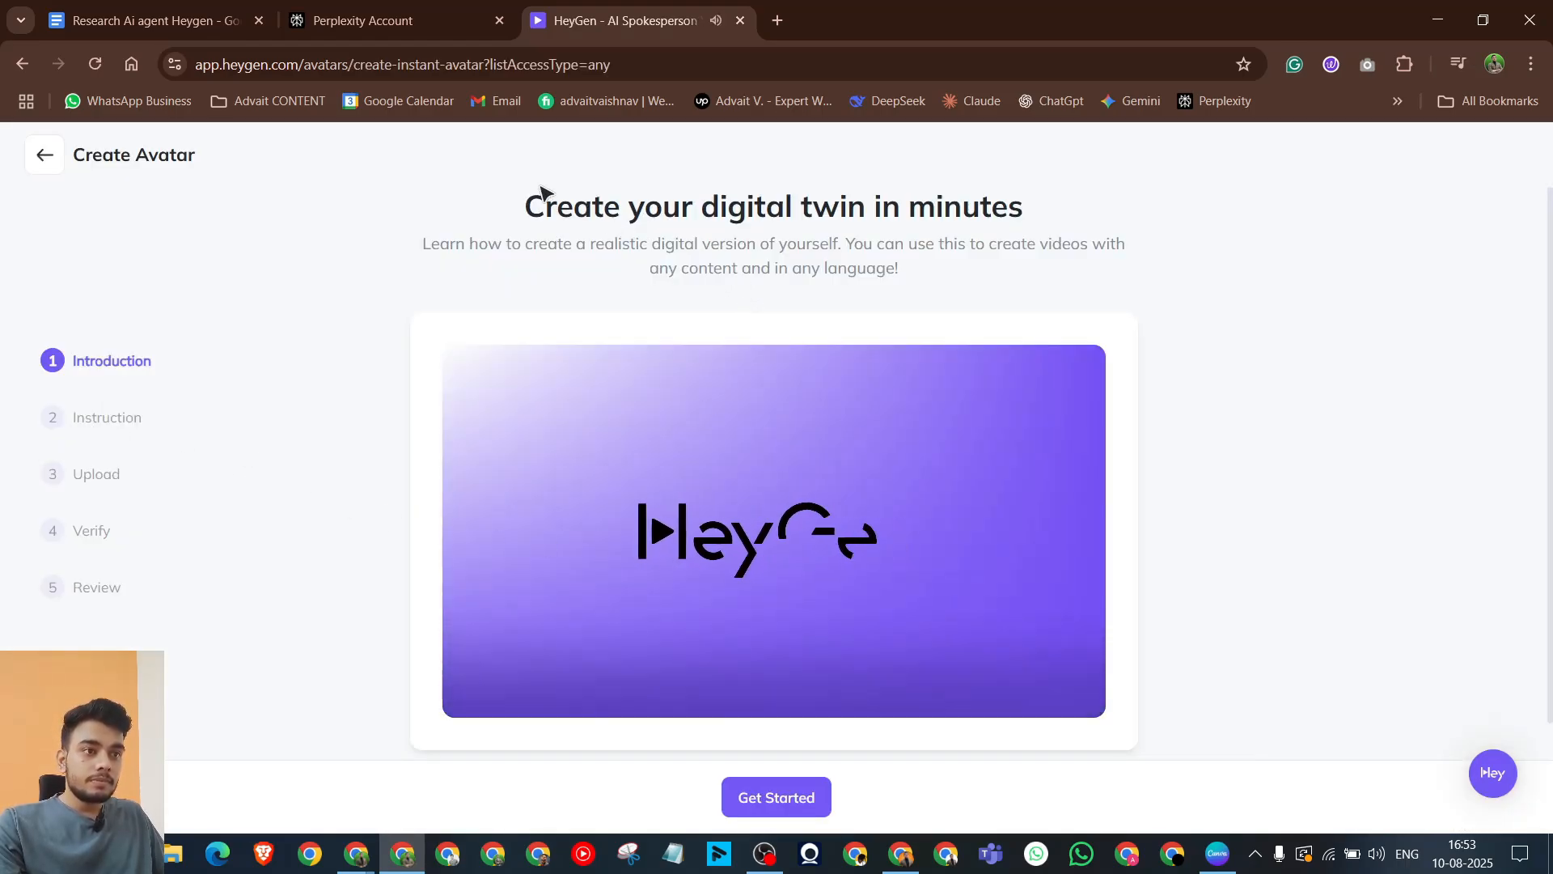
left_click_drag(541, 191, 836, 298)
left_click(774, 530)
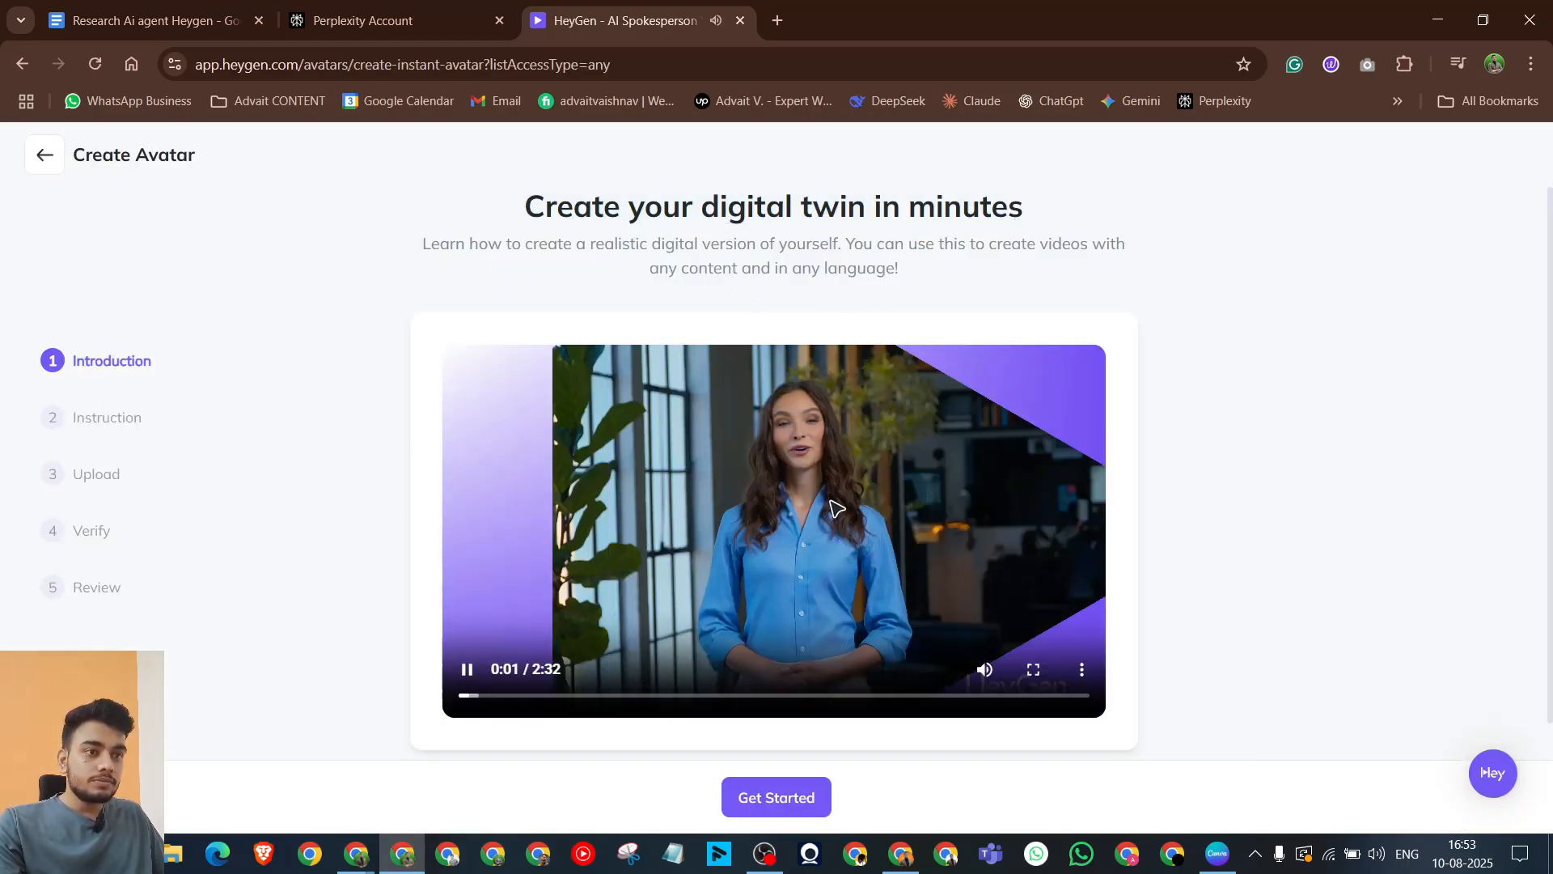
left_click(777, 798)
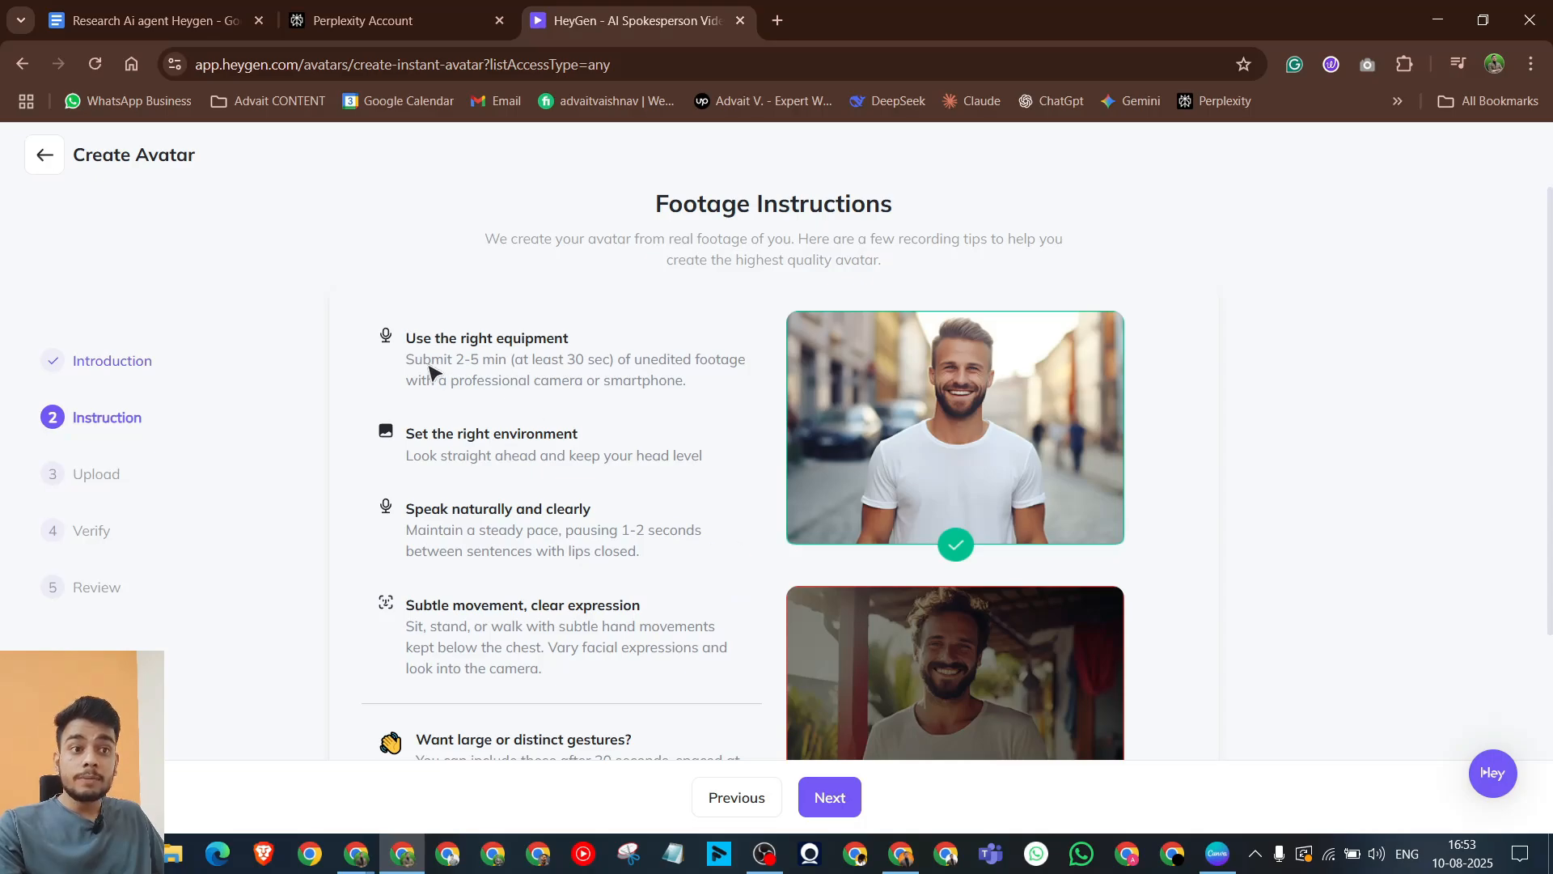
Step: Read the footage instructions on equipment, environment, speech and movement, and continue to the footage upload stage
left_click_drag(400, 338, 617, 686)
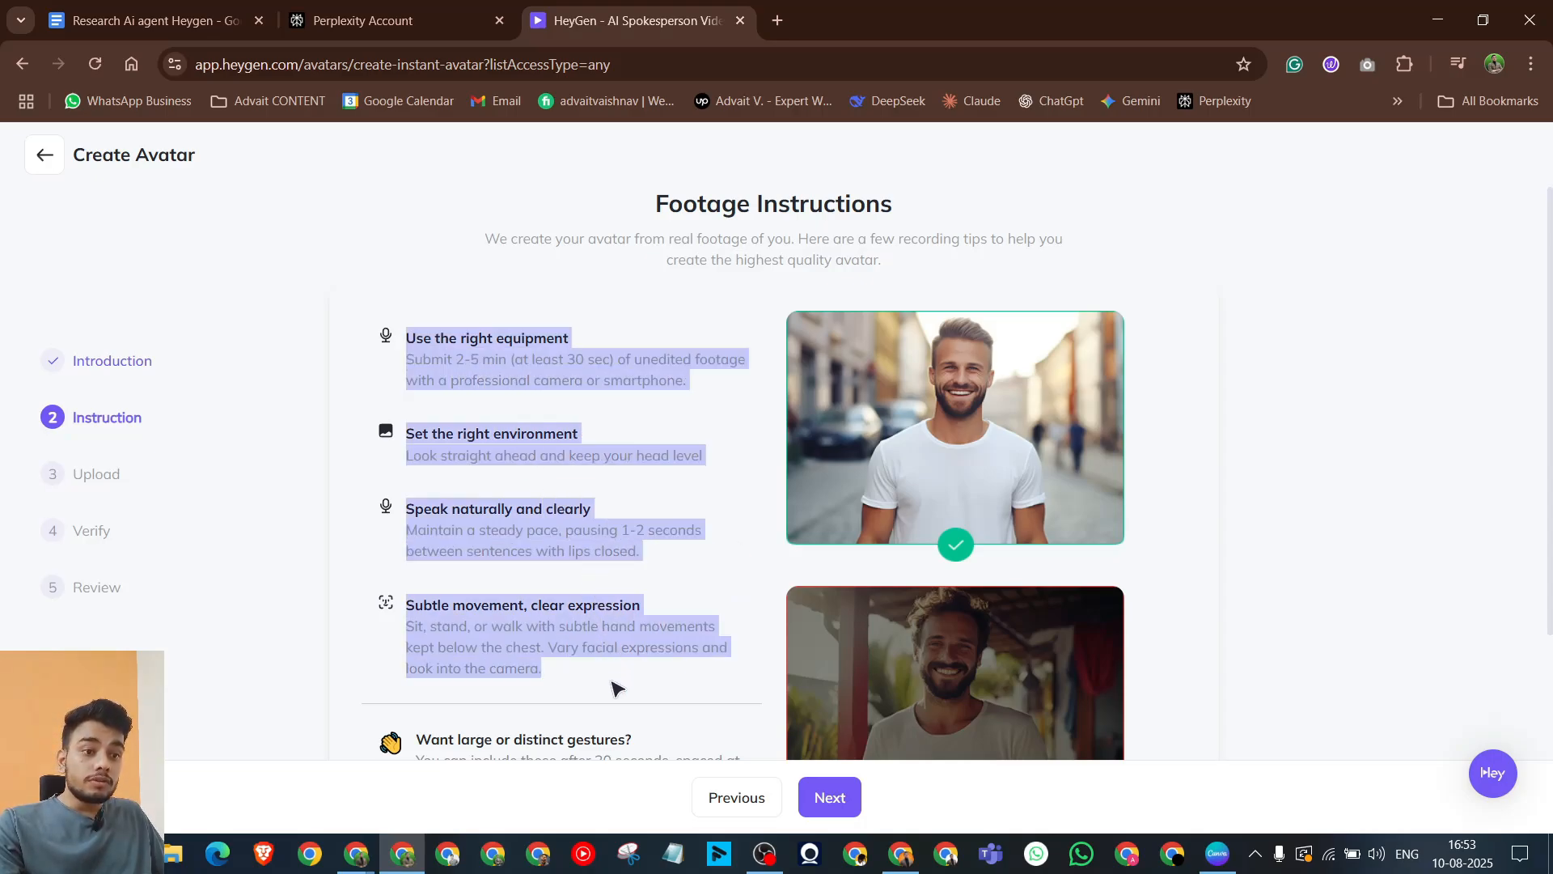
left_click(316, 336)
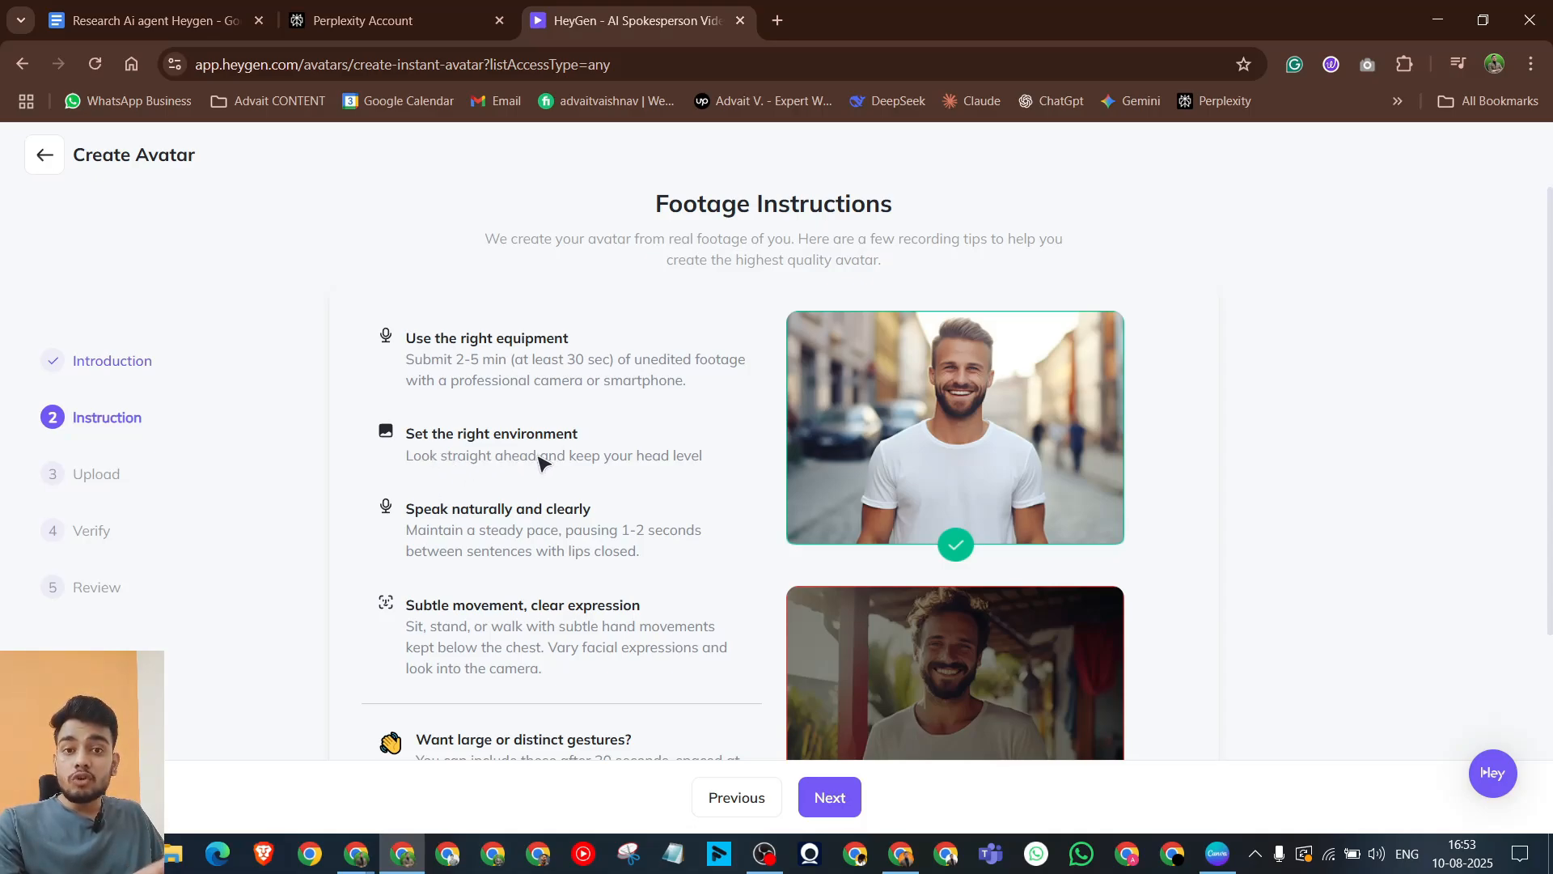
scroll(769, 502, "down", 2)
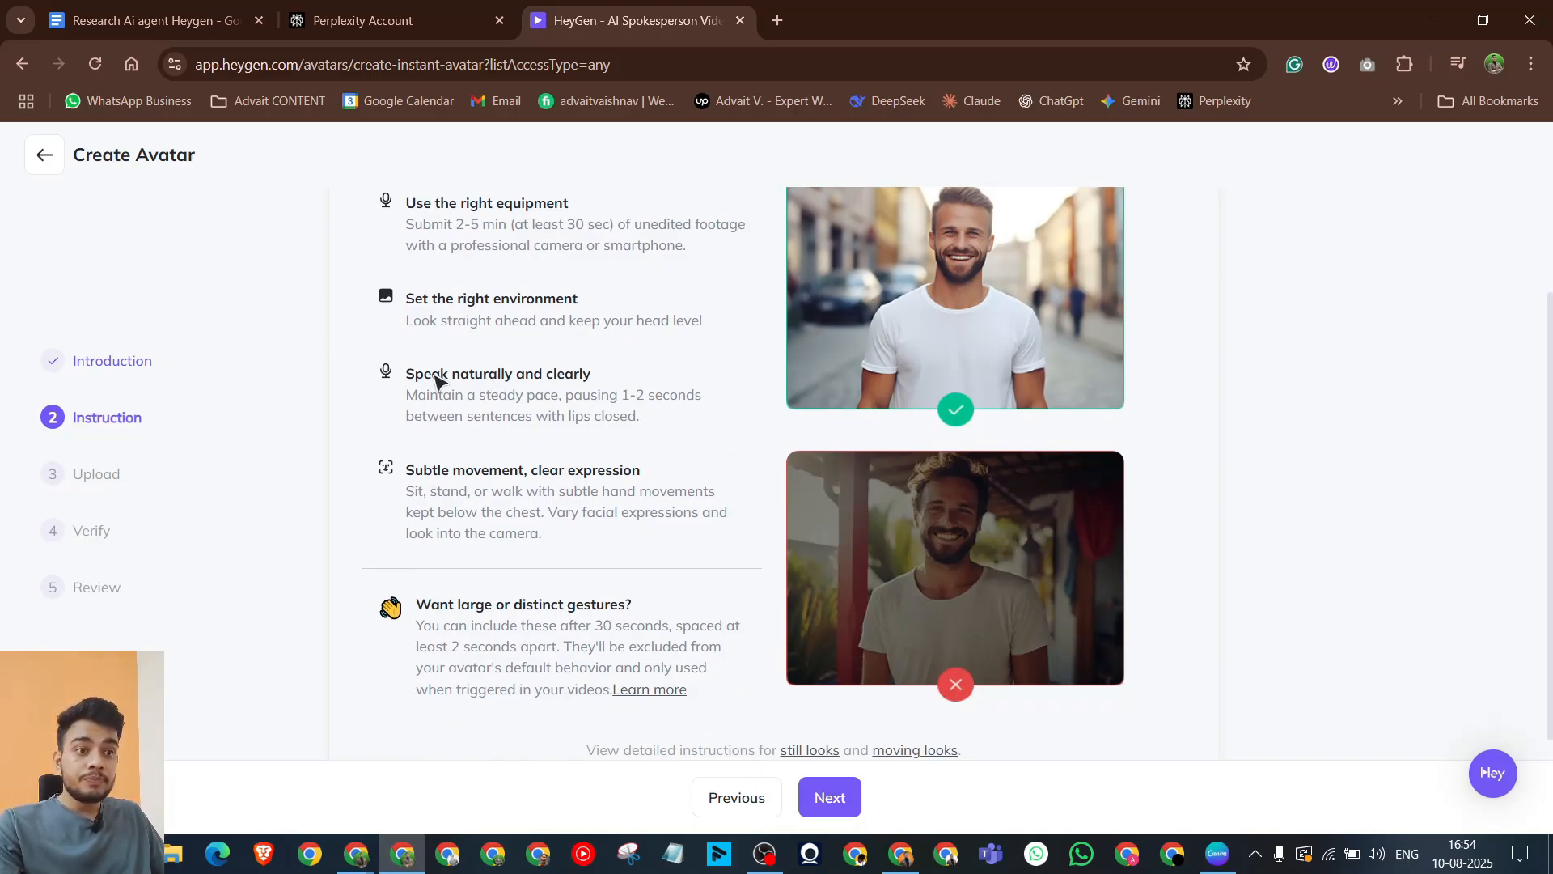
left_click_drag(409, 374, 567, 387)
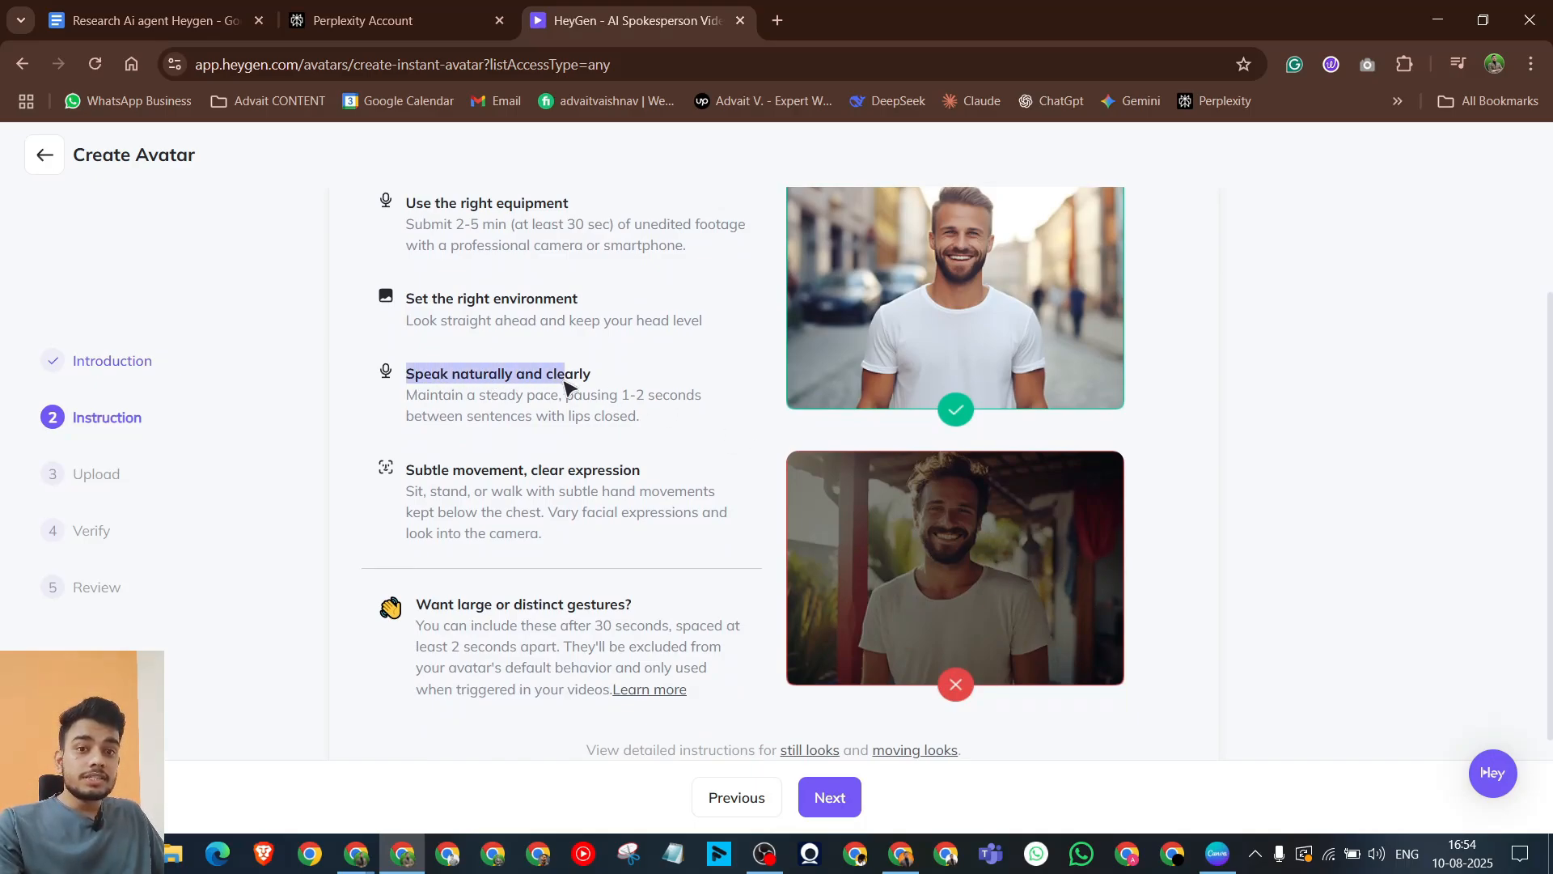
left_click(623, 444)
left_click_drag(408, 472, 610, 545)
left_click(589, 507)
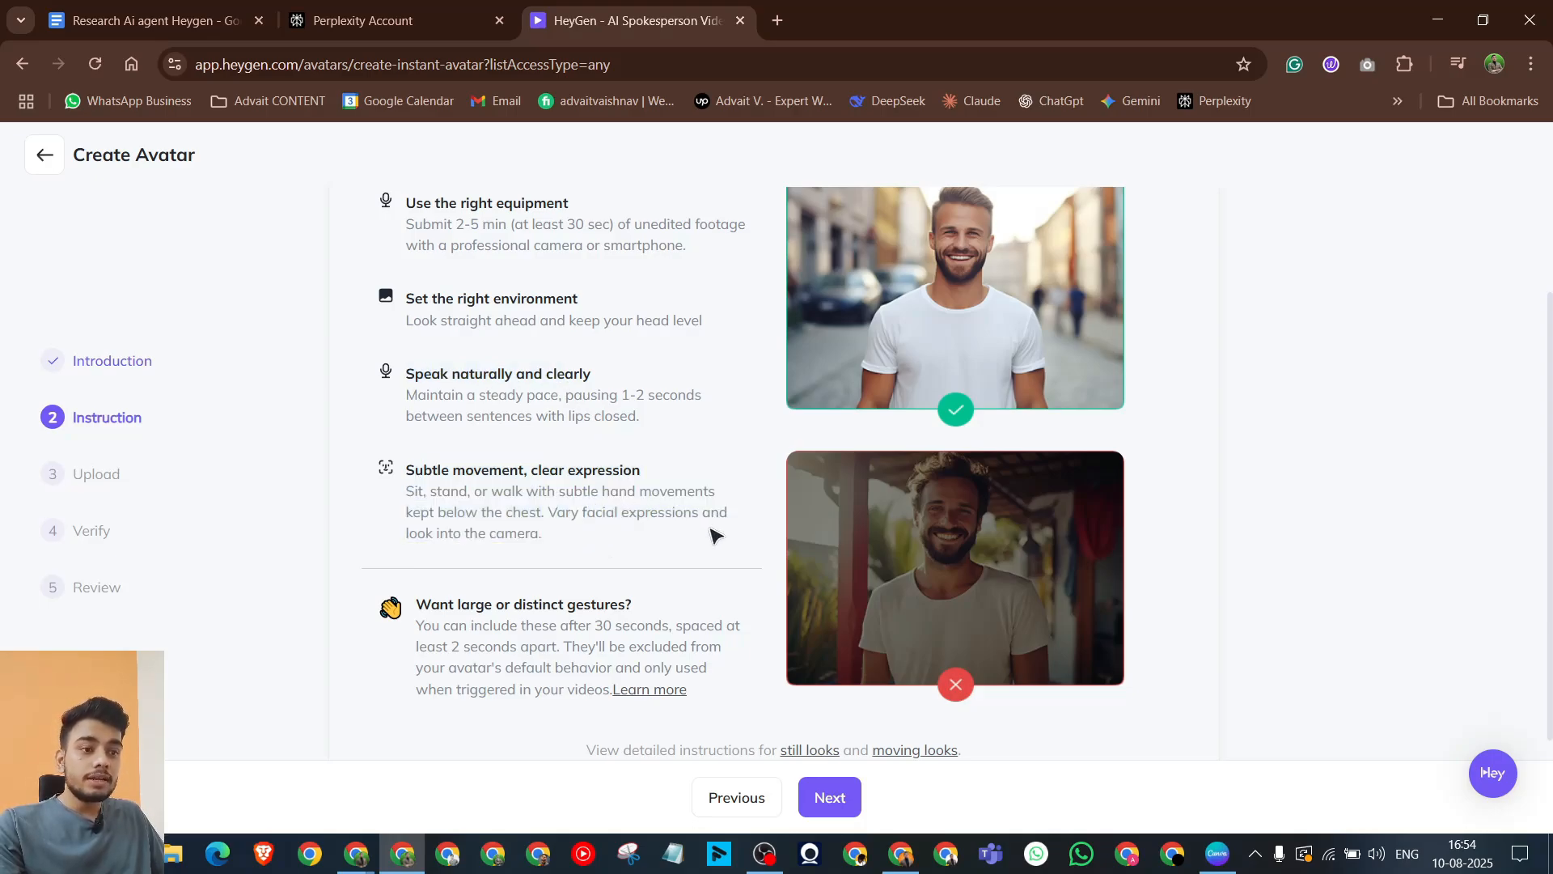
left_click(824, 791)
scroll(808, 590, "down", 1)
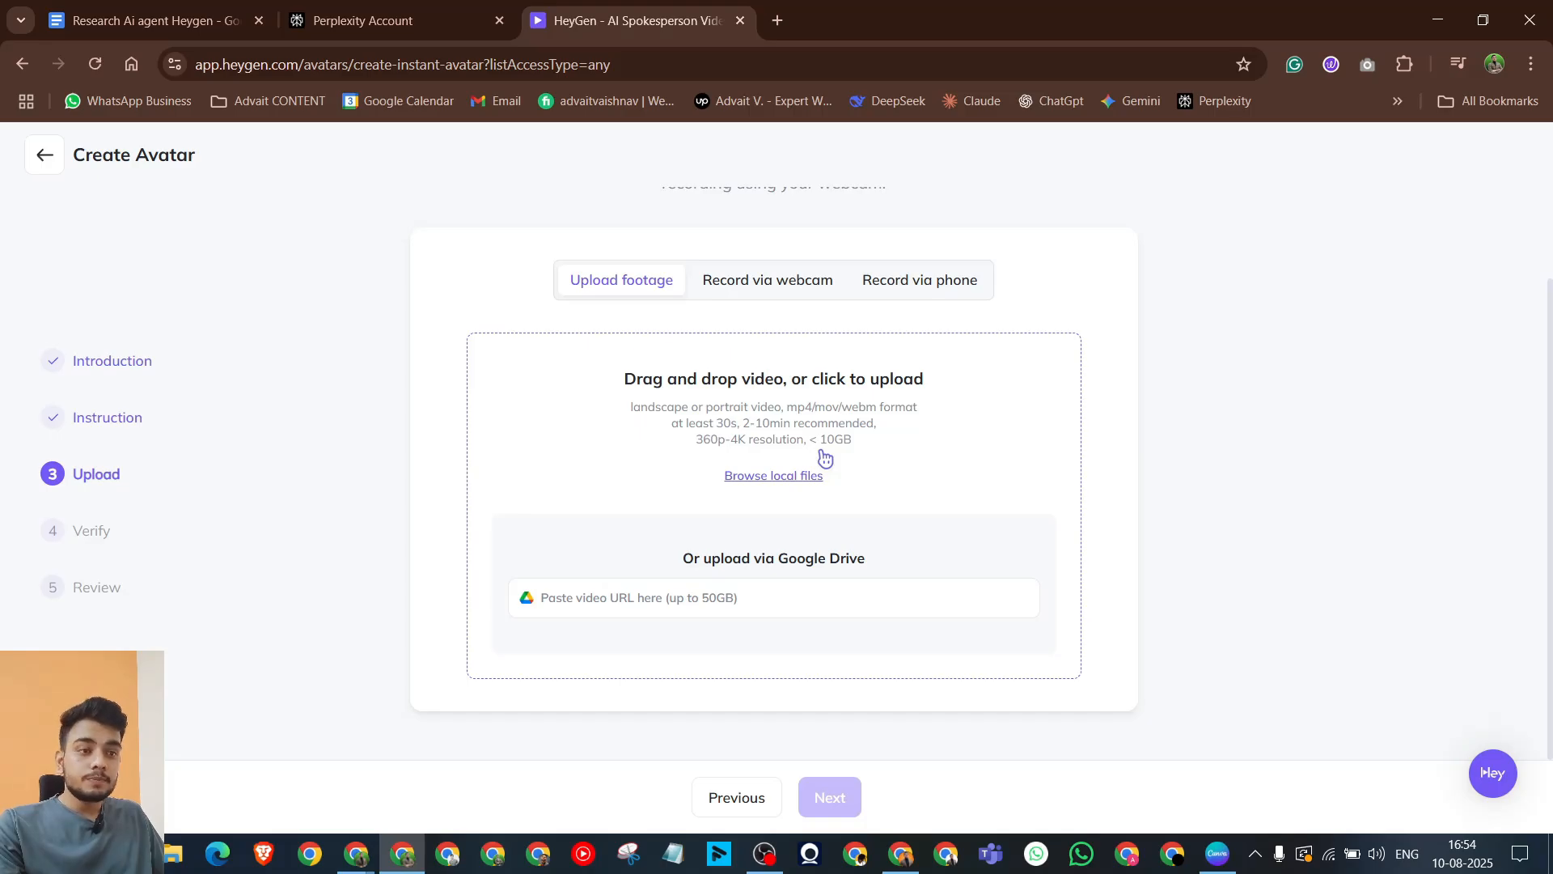
Step: Preview the new heygen video from the #Final Video folder in VLC, and return to the browser
left_click(175, 854)
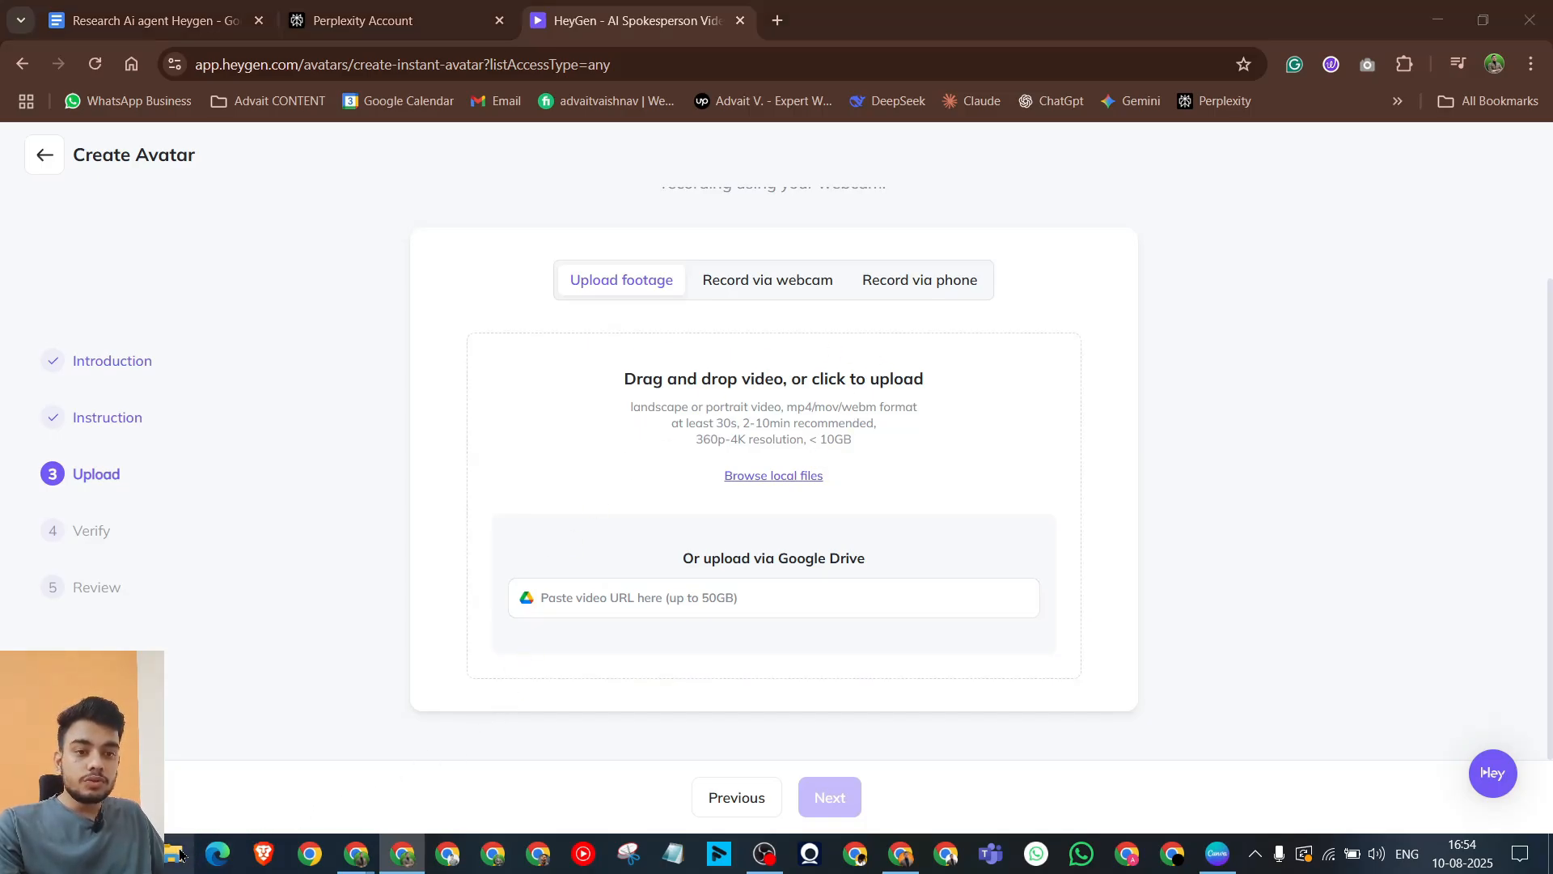
left_click(832, 334)
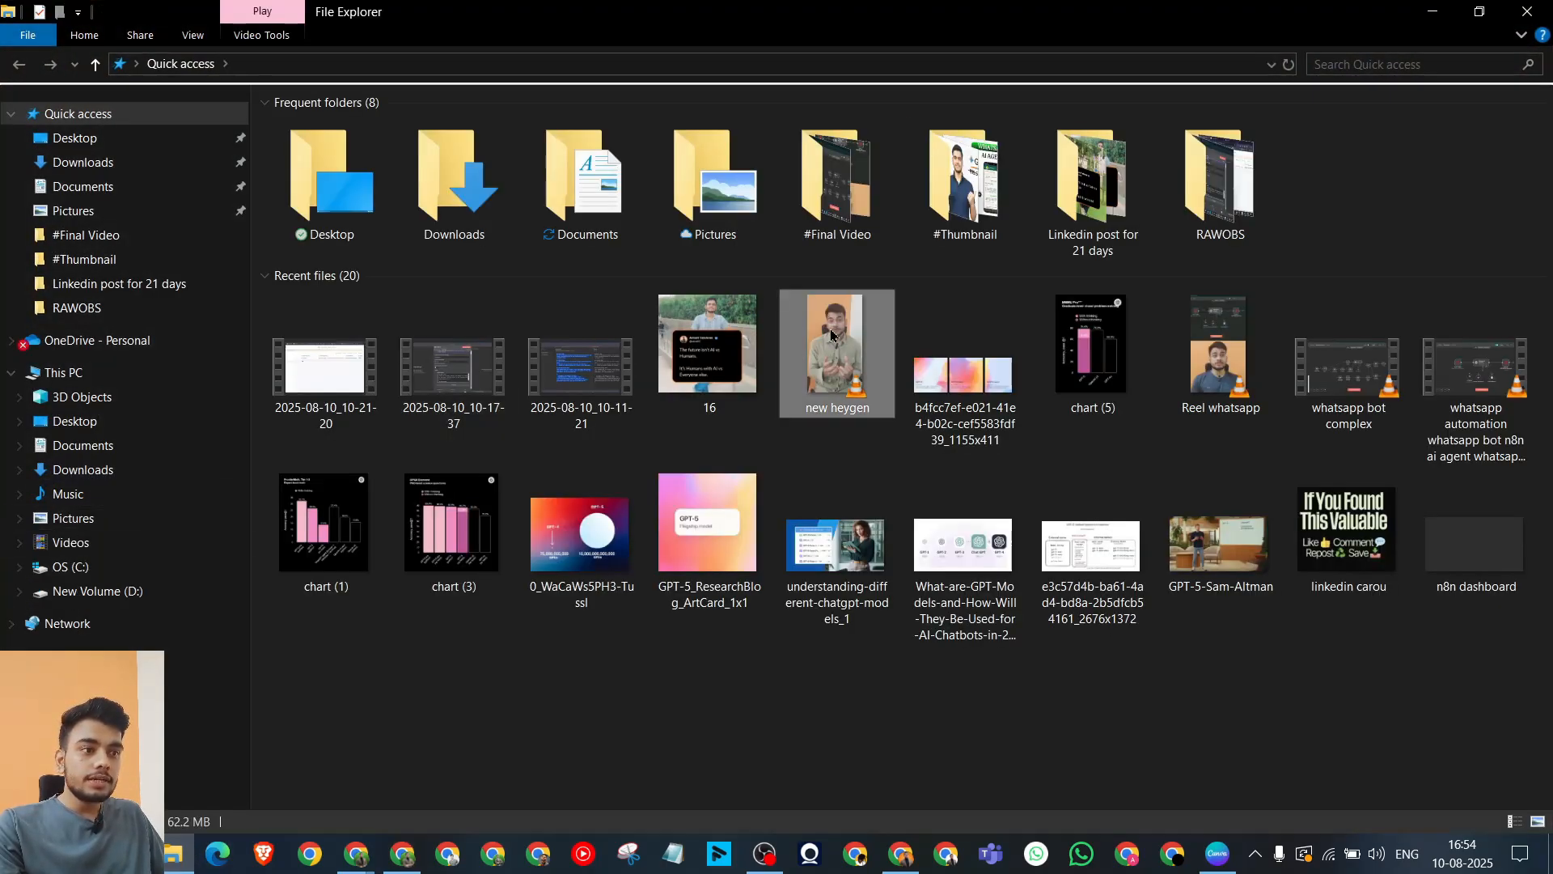
left_click(1170, 581)
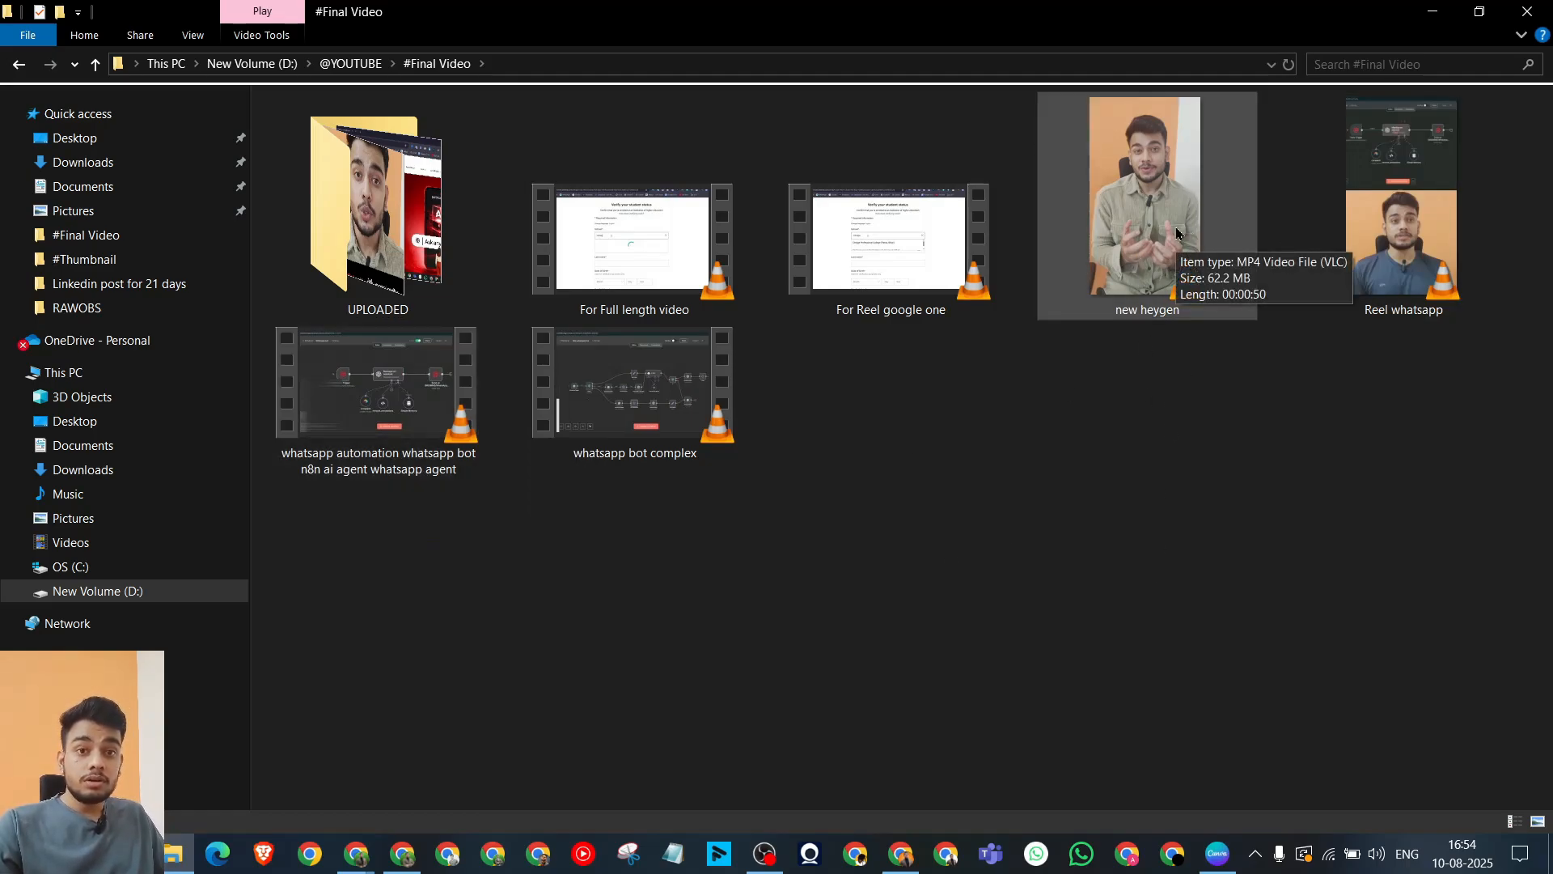
double_click(1130, 238)
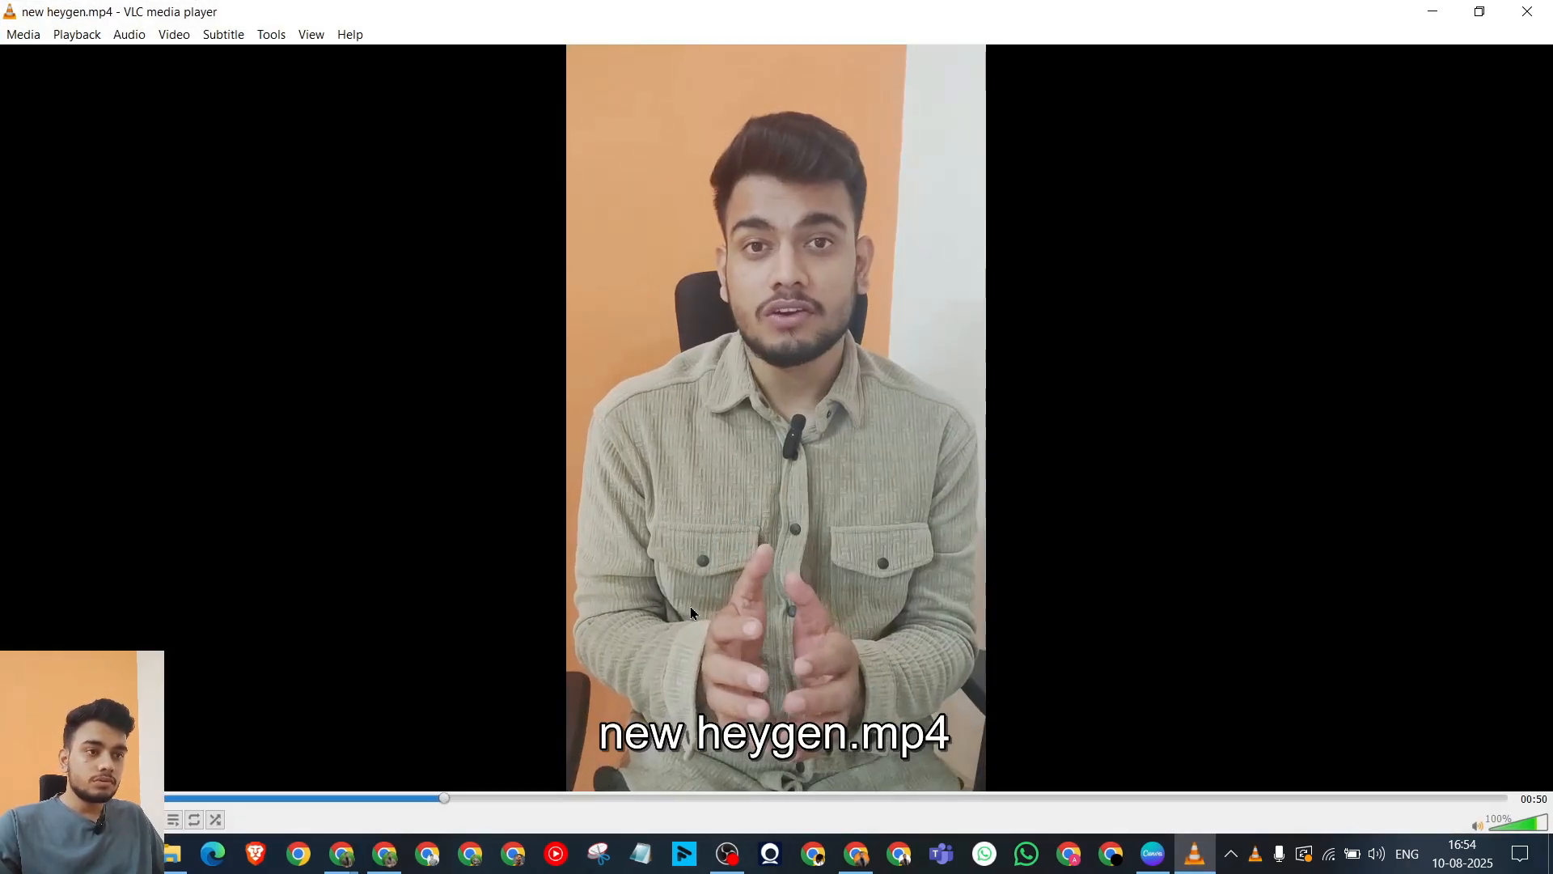
scroll(699, 601, "up", 5)
scroll(699, 606, "up", 15)
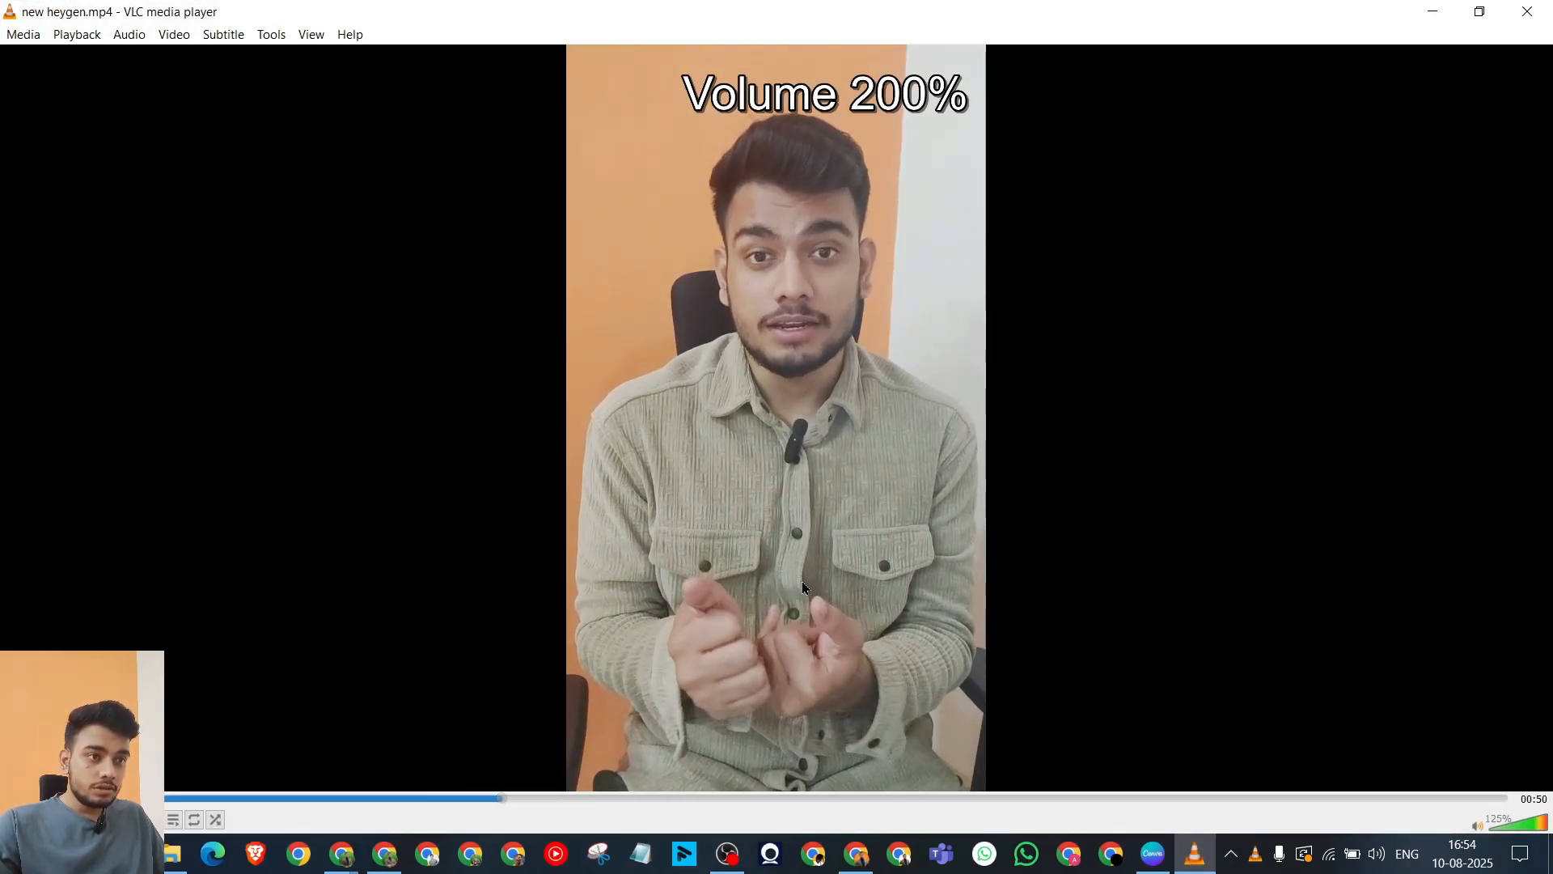
left_click(359, 800)
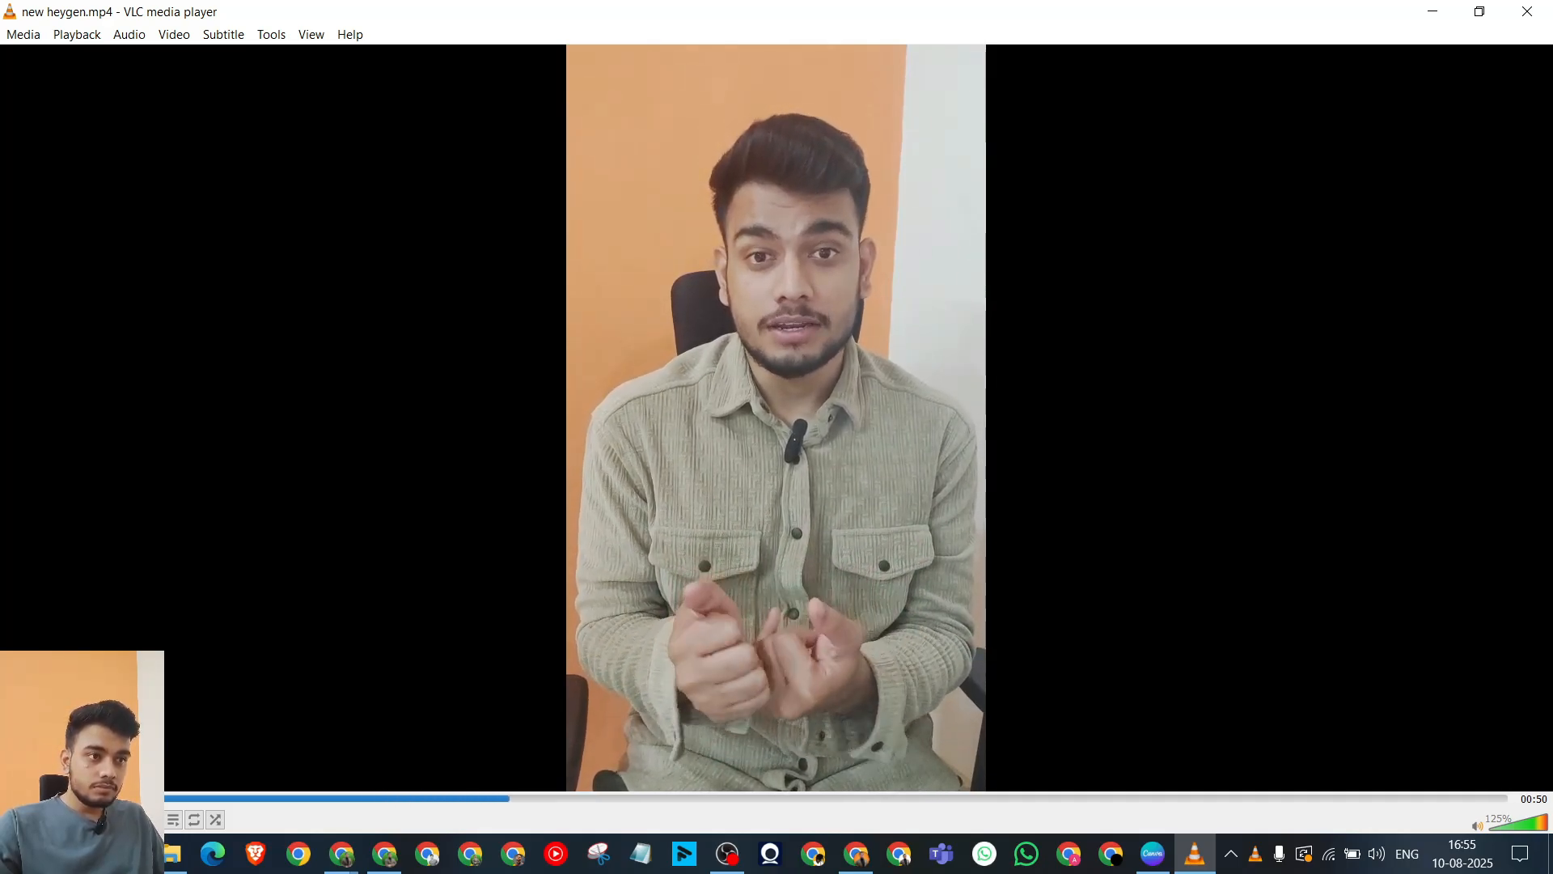
left_click(922, 445)
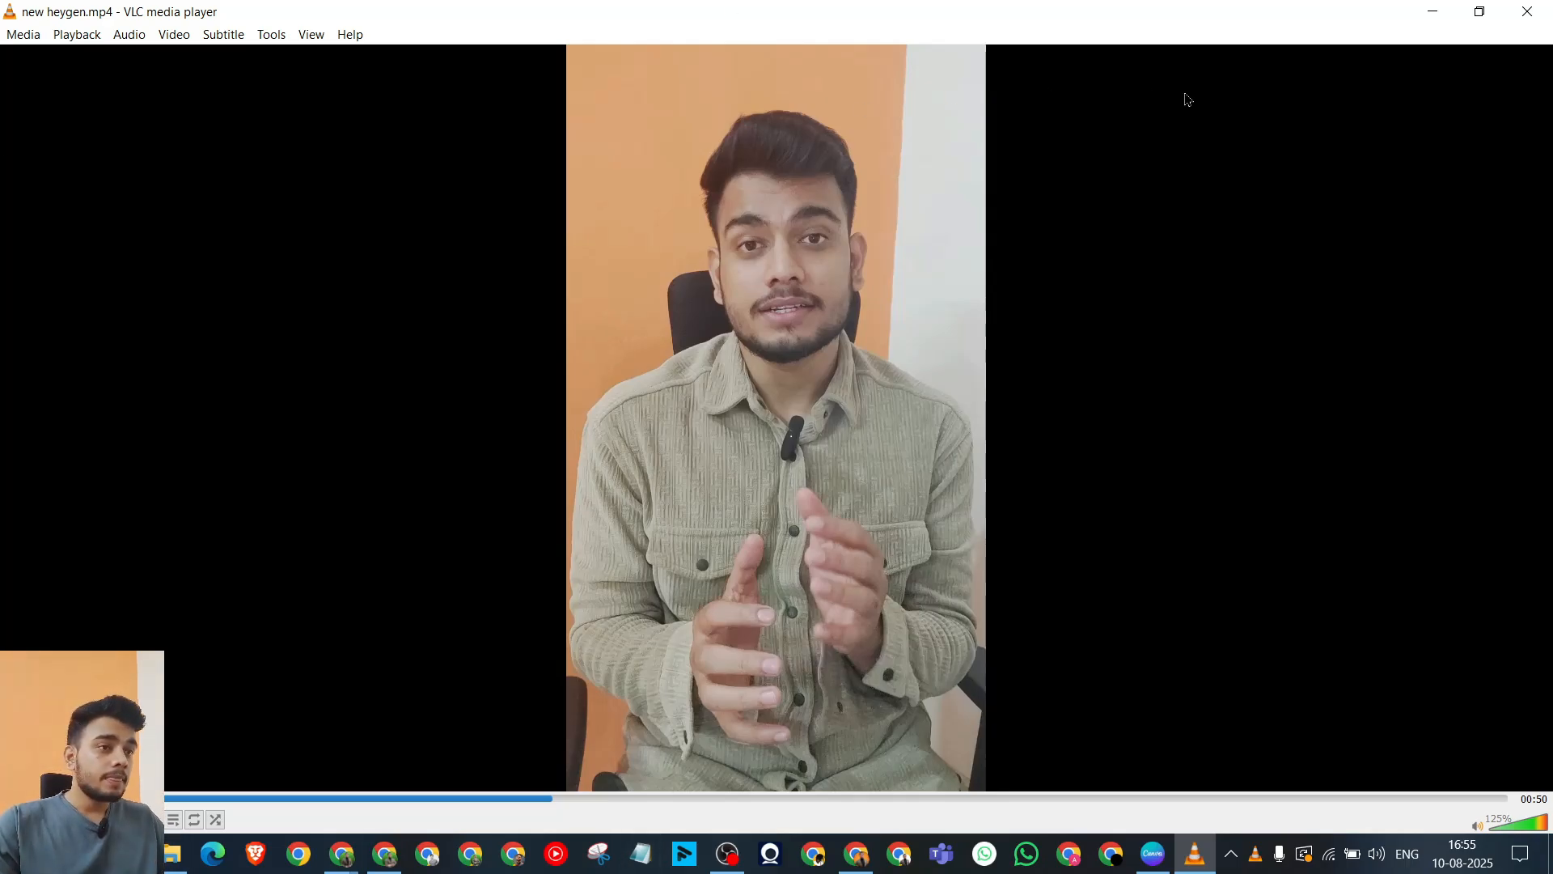
left_click(1528, 11)
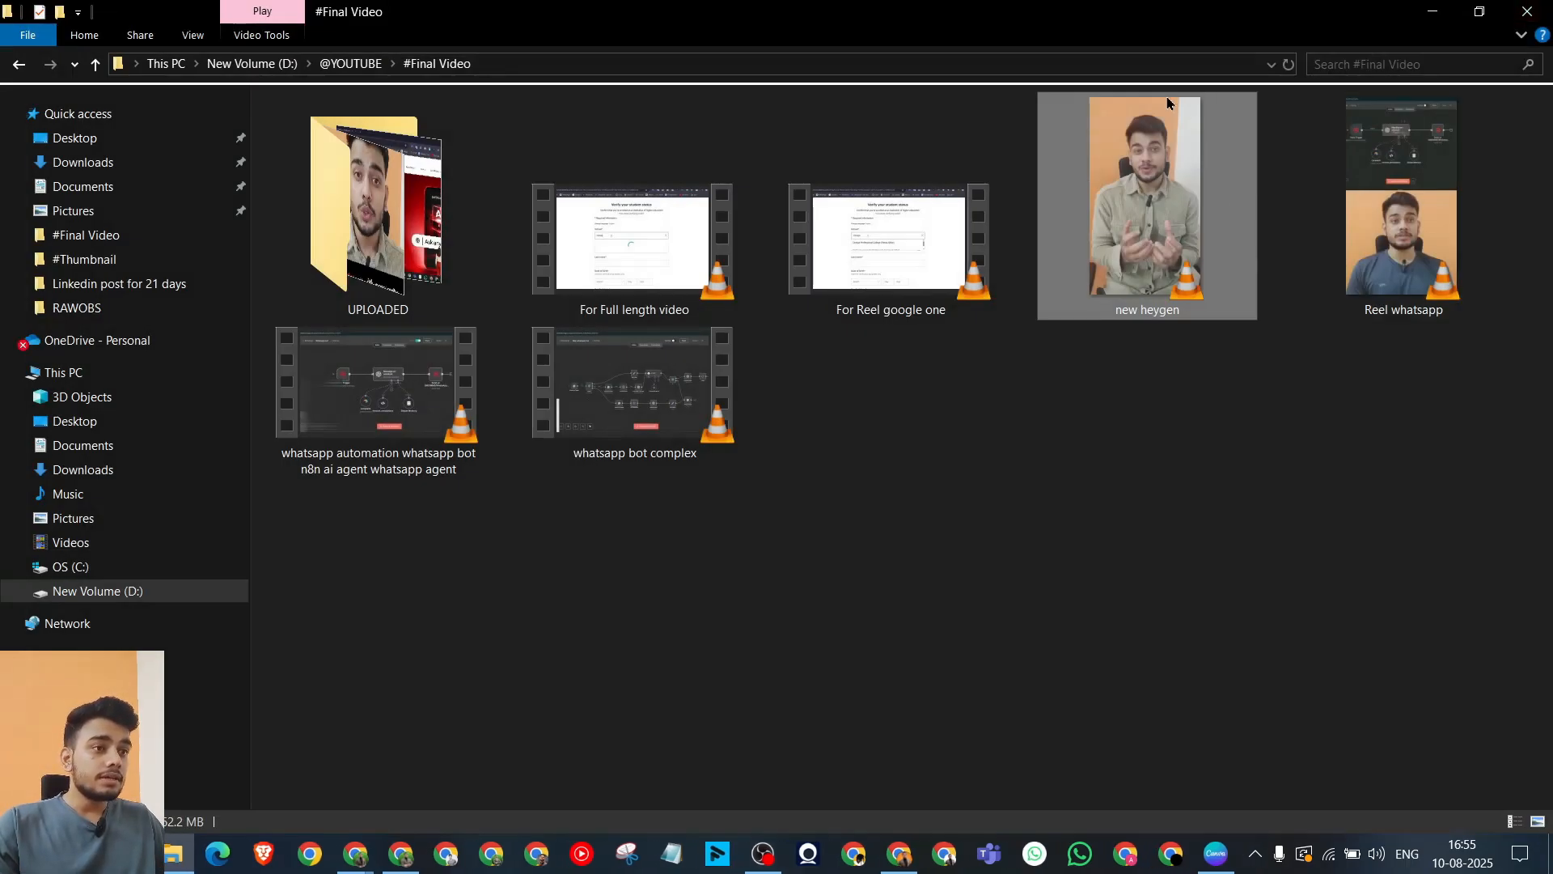
left_click(1432, 11)
Step: Upload the new heygen video from the #Final Video folder as the avatar's footage
left_click(563, 495)
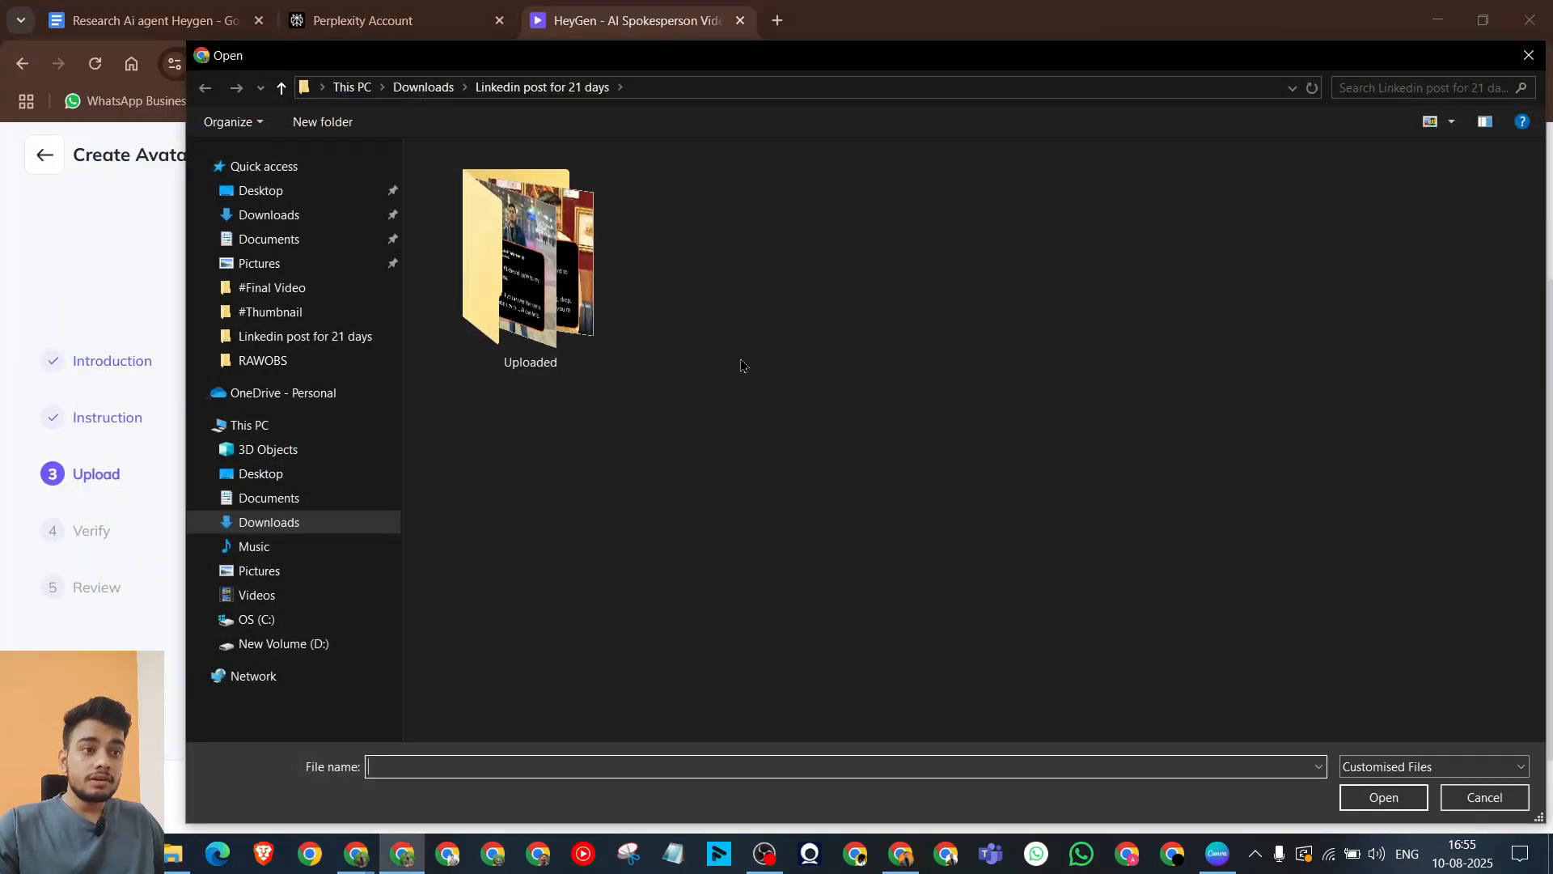
left_click(275, 288)
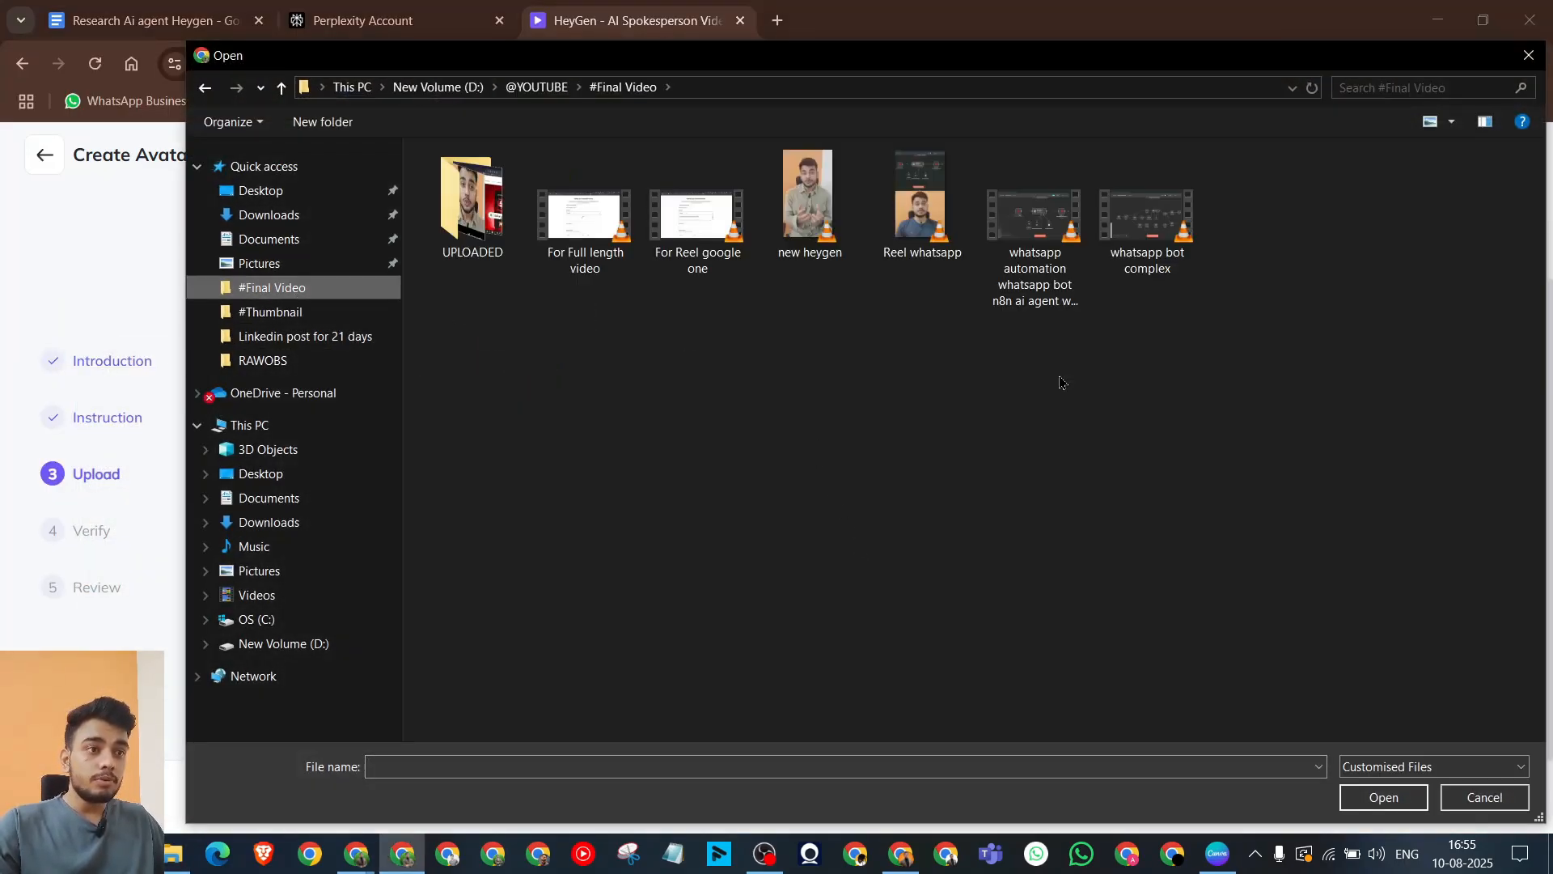
double_click(811, 202)
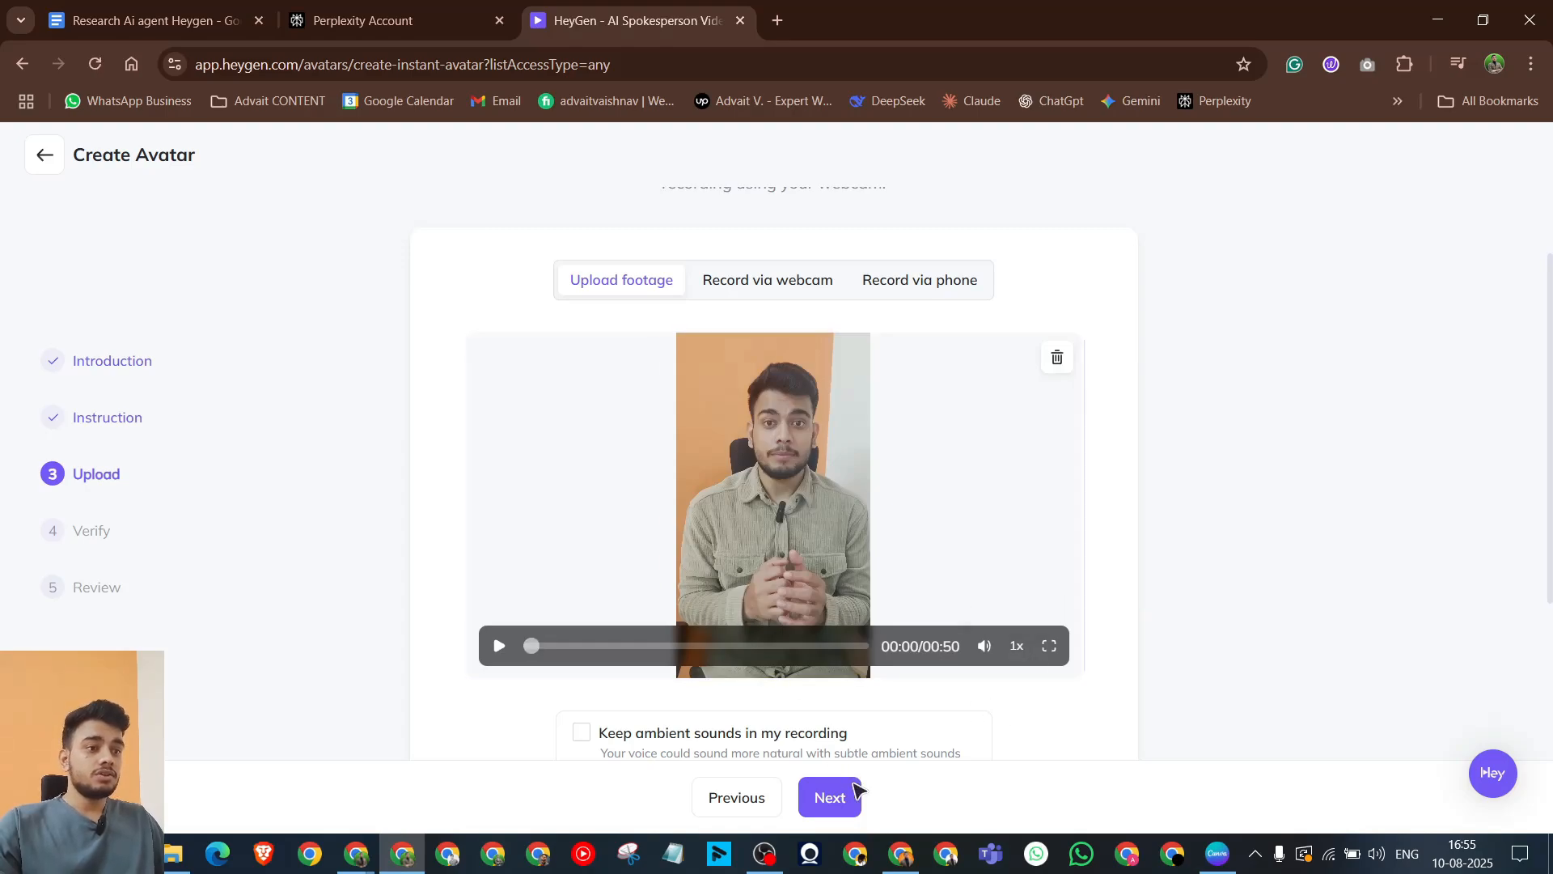
Step: Enable keeping ambient sounds in the recording and continue to the verification stage
scroll(792, 679, "down", 3)
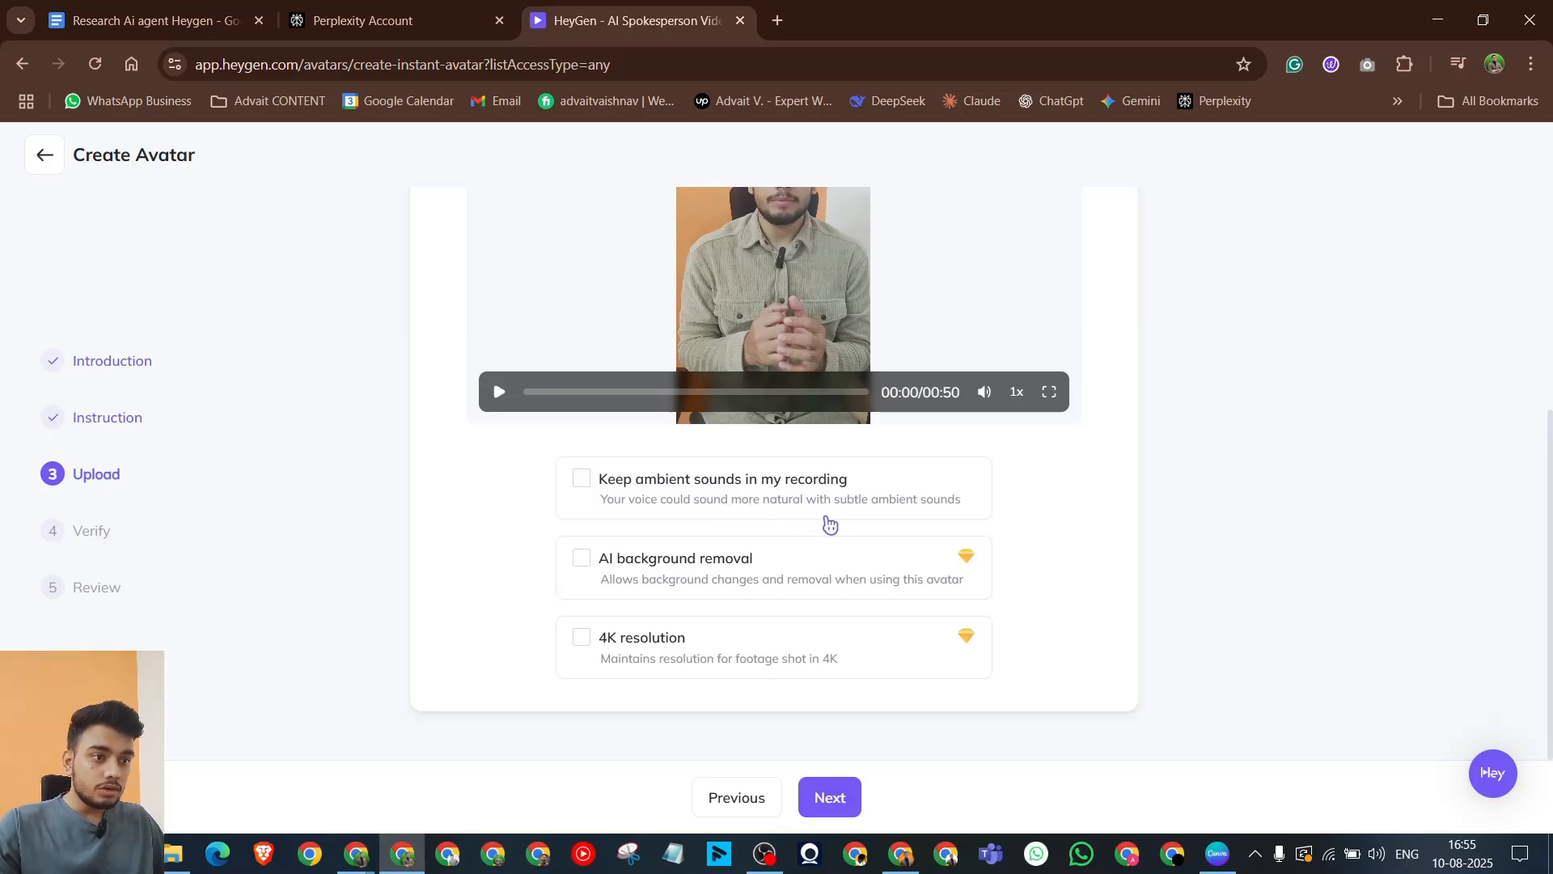
left_click(600, 489)
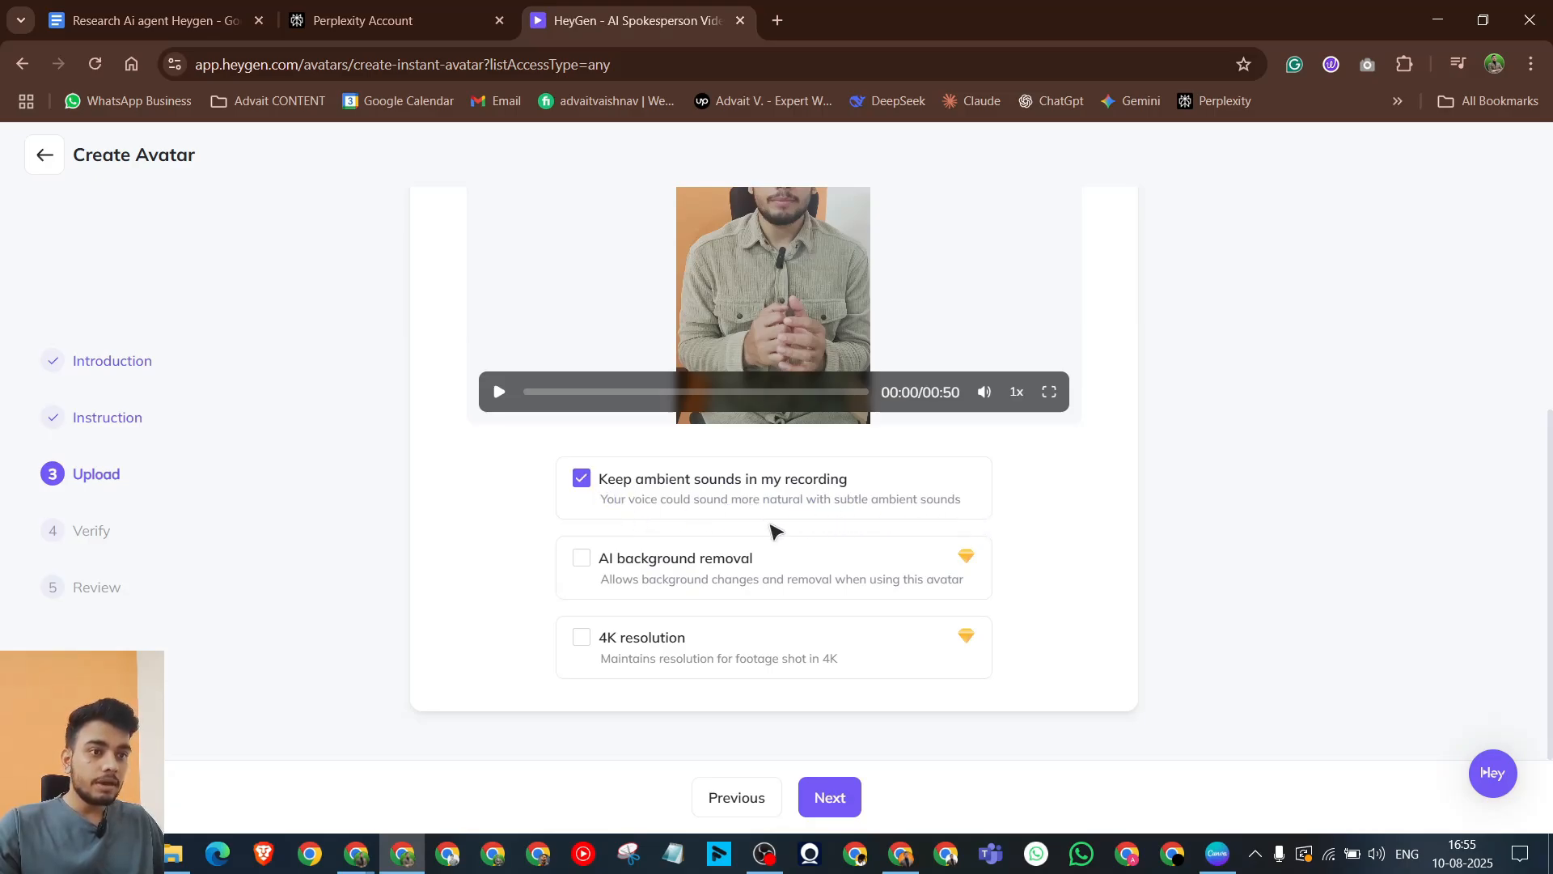
scroll(769, 531, "up", 2)
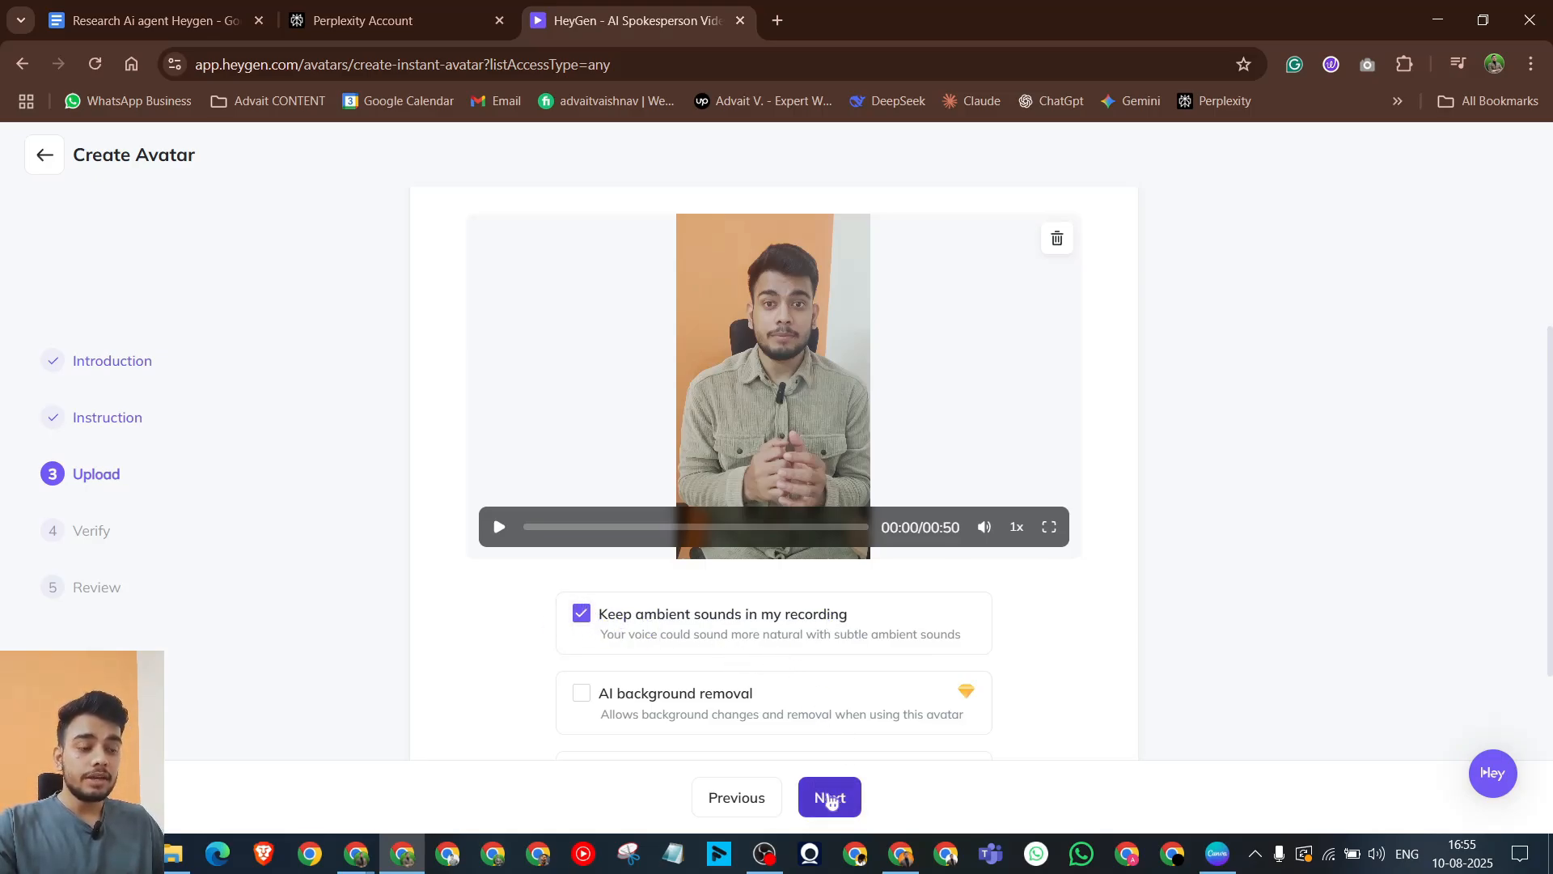
left_click(827, 797)
Step: Skip the webcam consent recording, submit the avatar for creation and finish the creation wizard
scroll(809, 663, "down", 3)
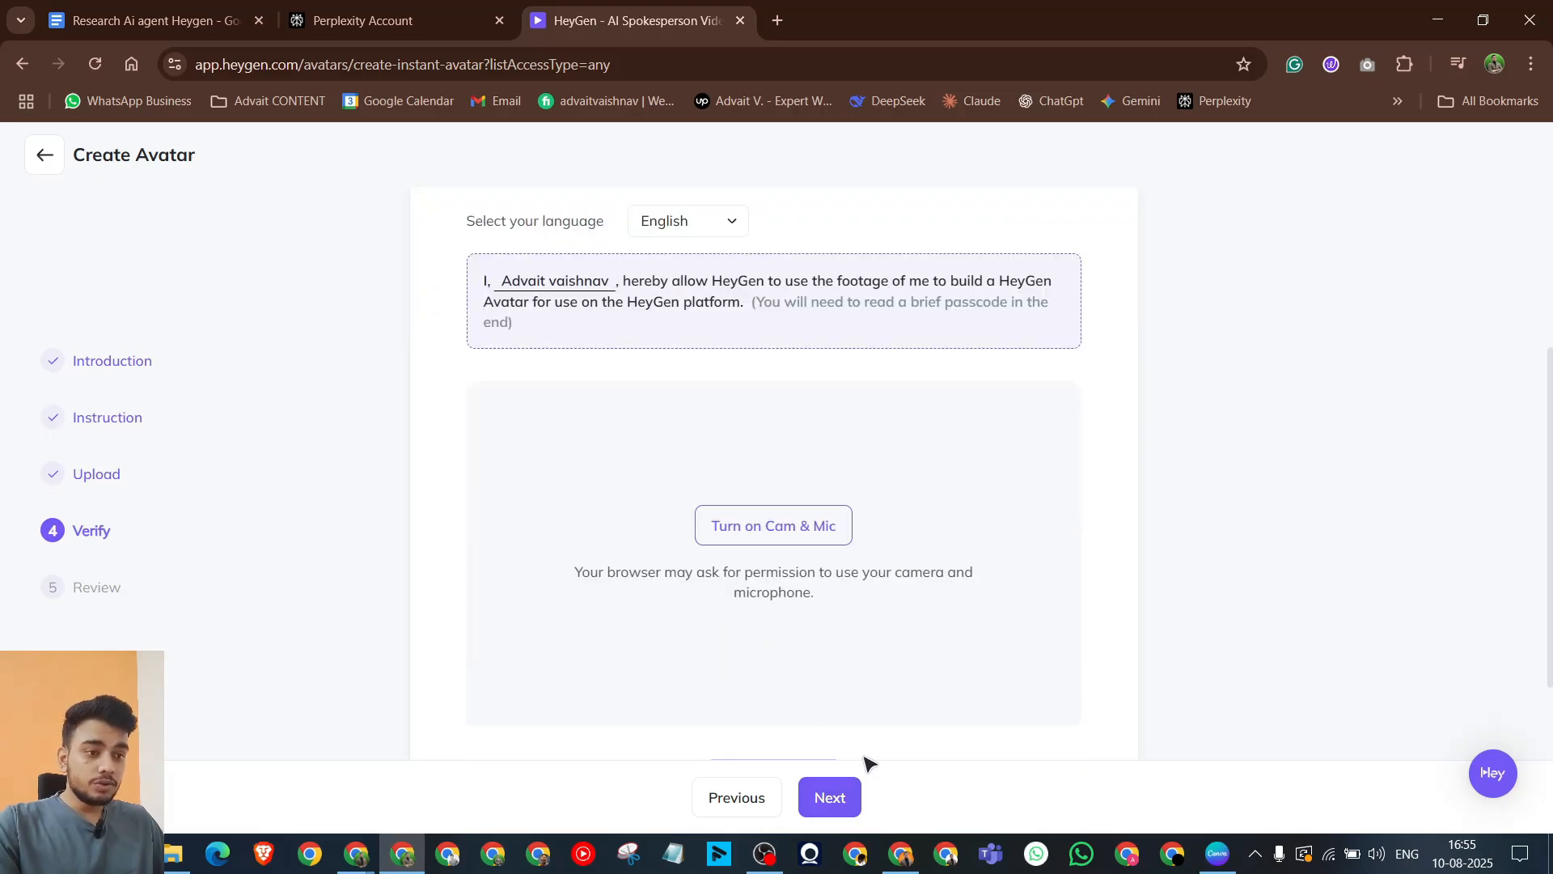
scroll(857, 712, "up", 2)
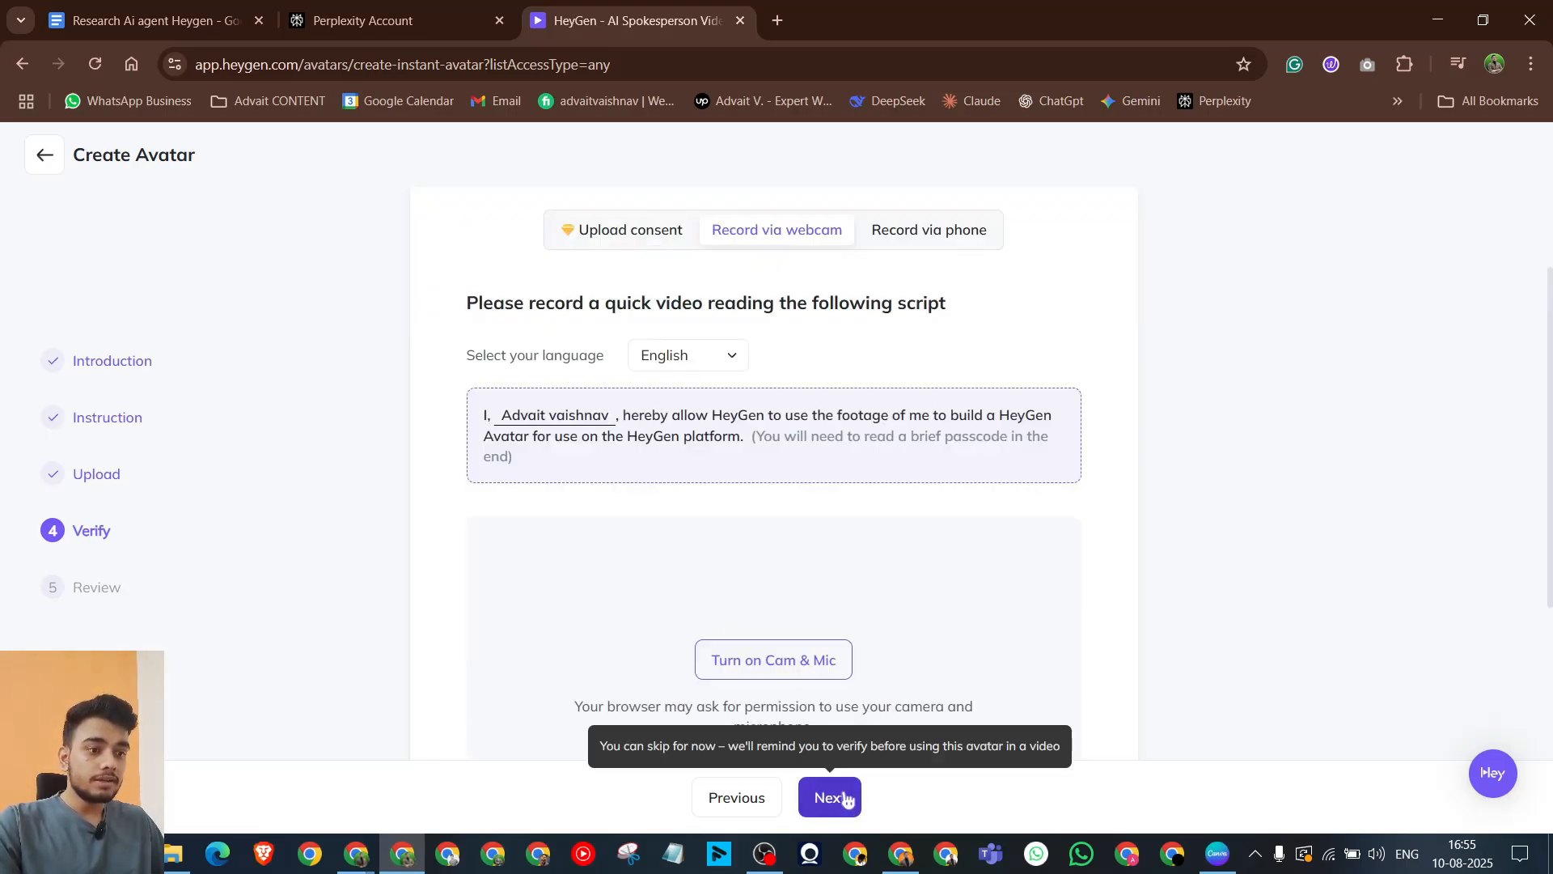
left_click(829, 797)
left_click(847, 799)
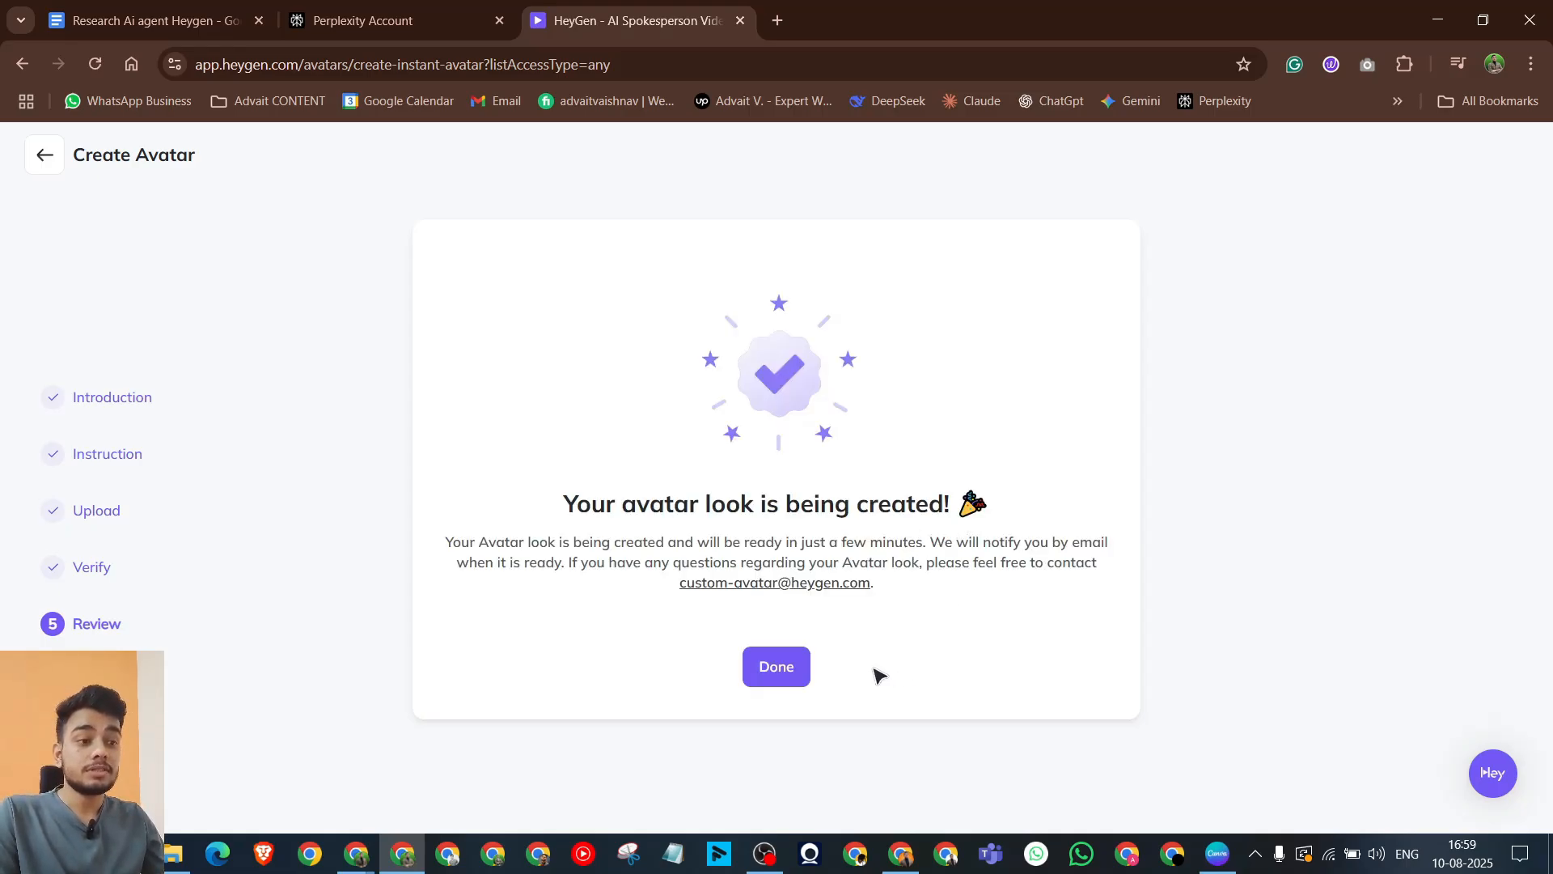
left_click(772, 678)
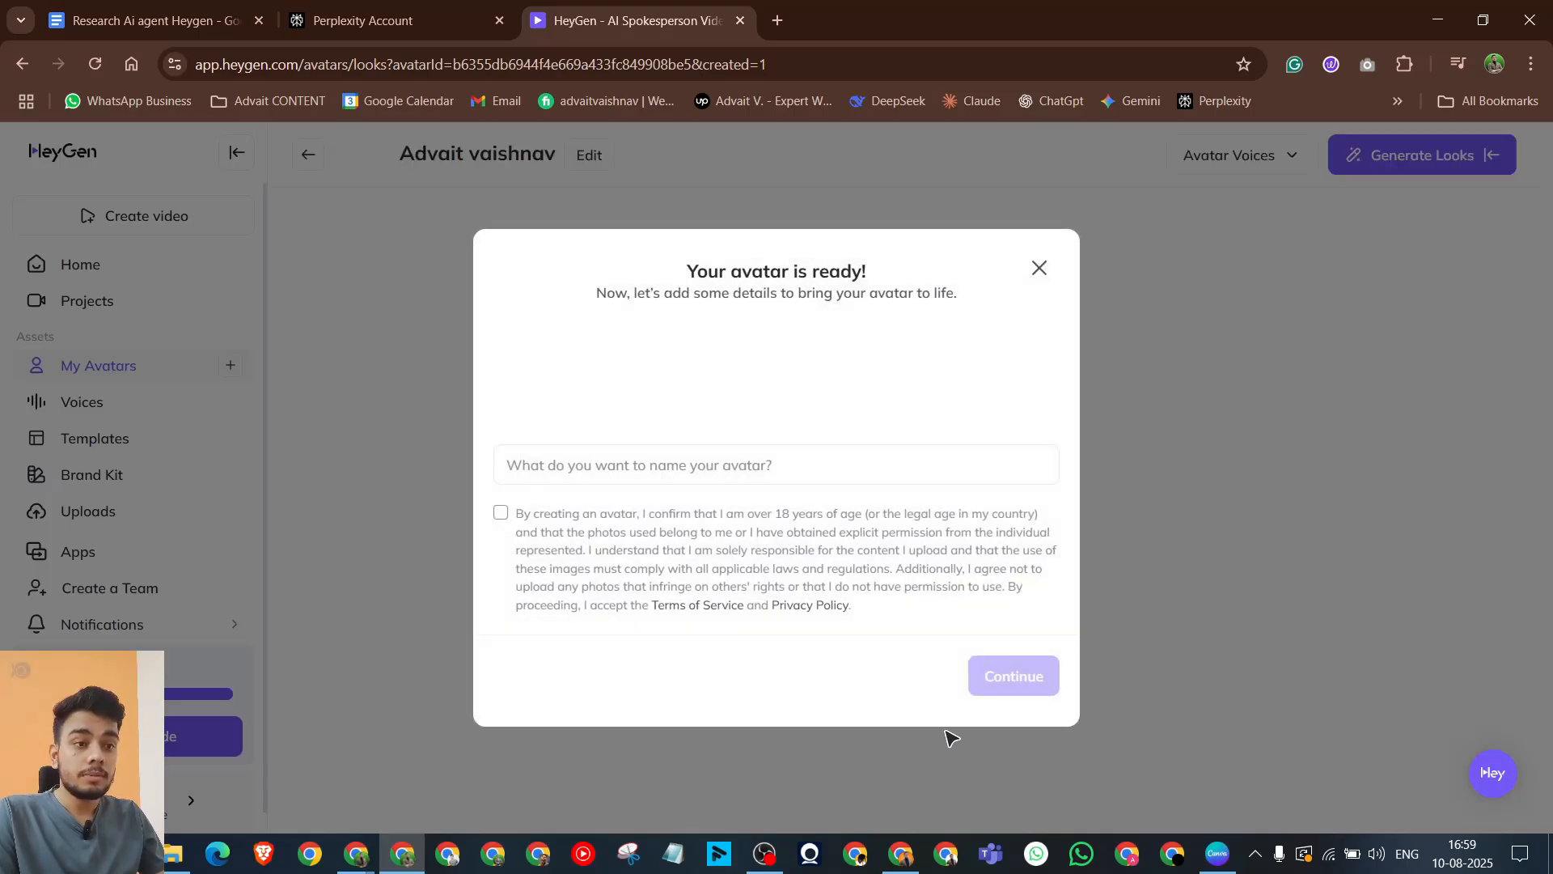
Step: Name the avatar with the creator's first name, accept the age and permission terms, and continue to its looks page
left_click(616, 474)
left_click(503, 521)
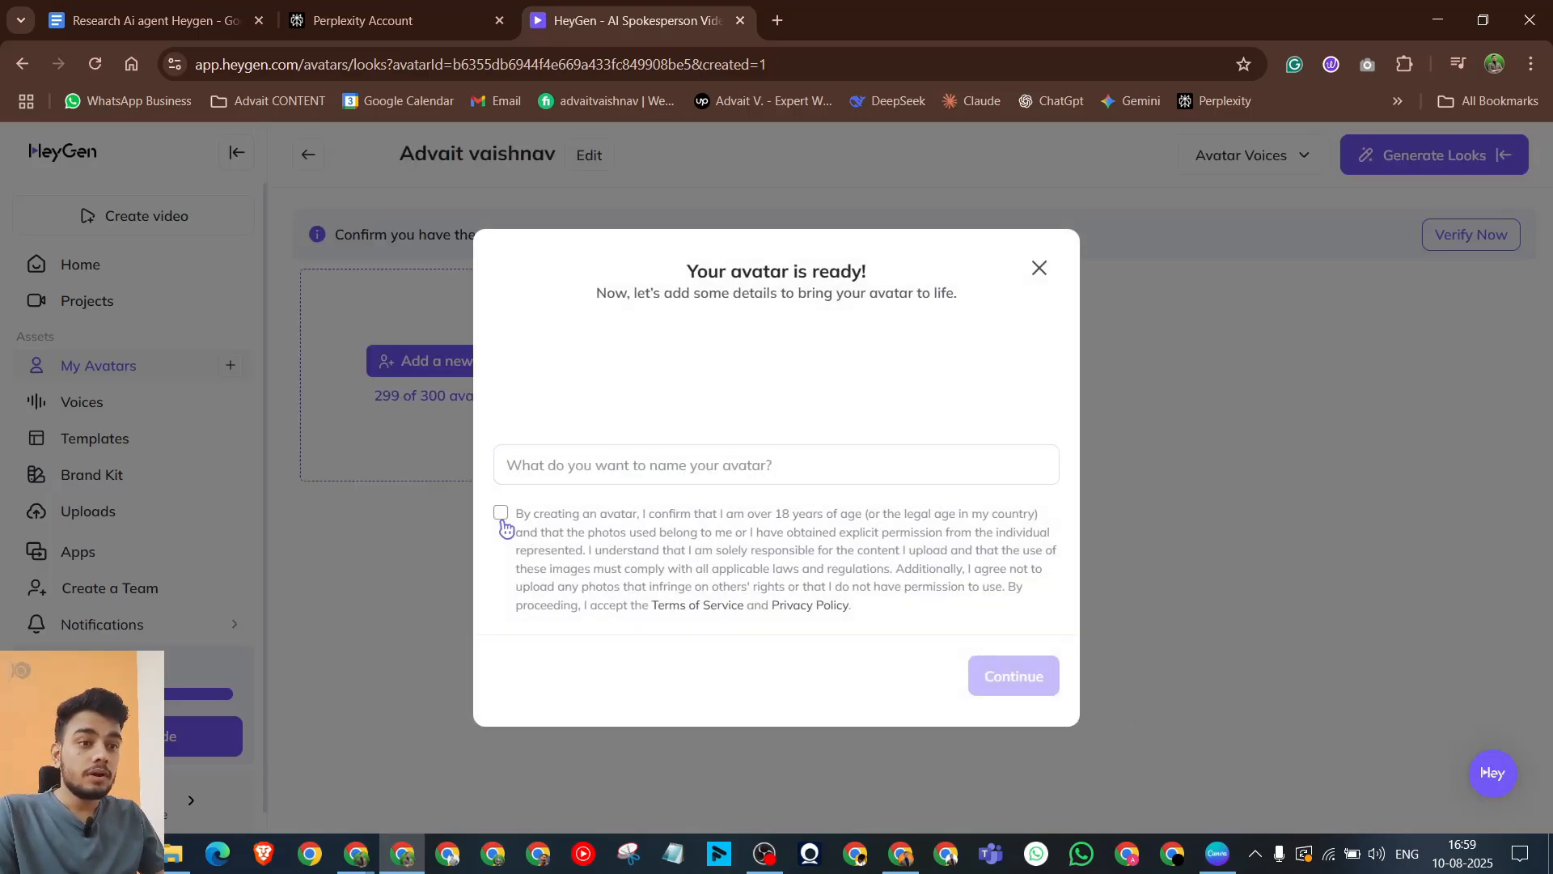
left_click_drag(629, 301, 953, 306)
left_click(633, 480)
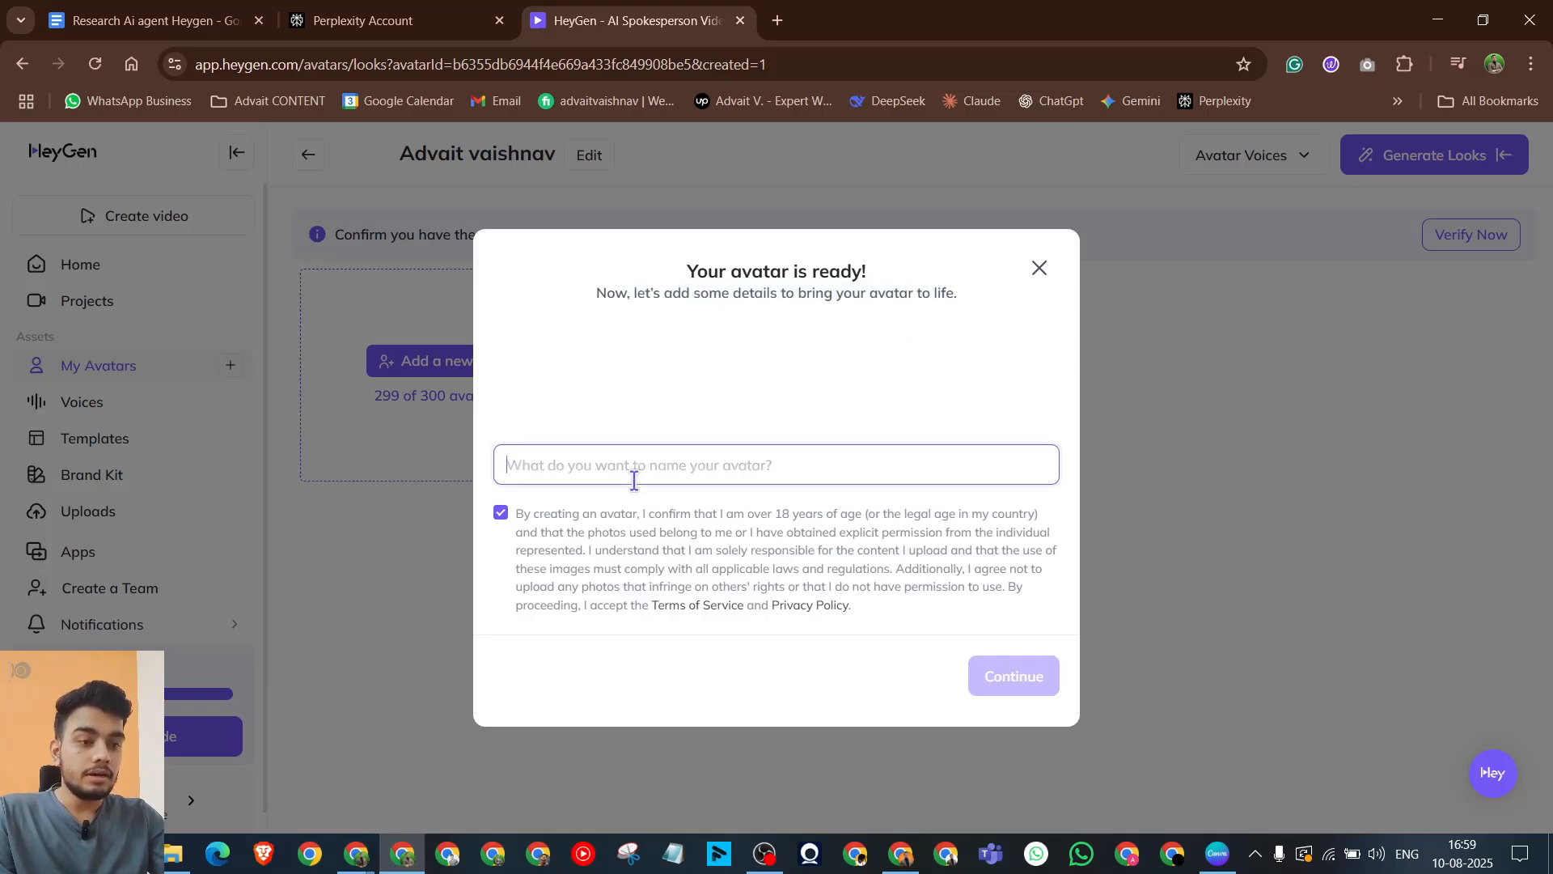
type("Advait")
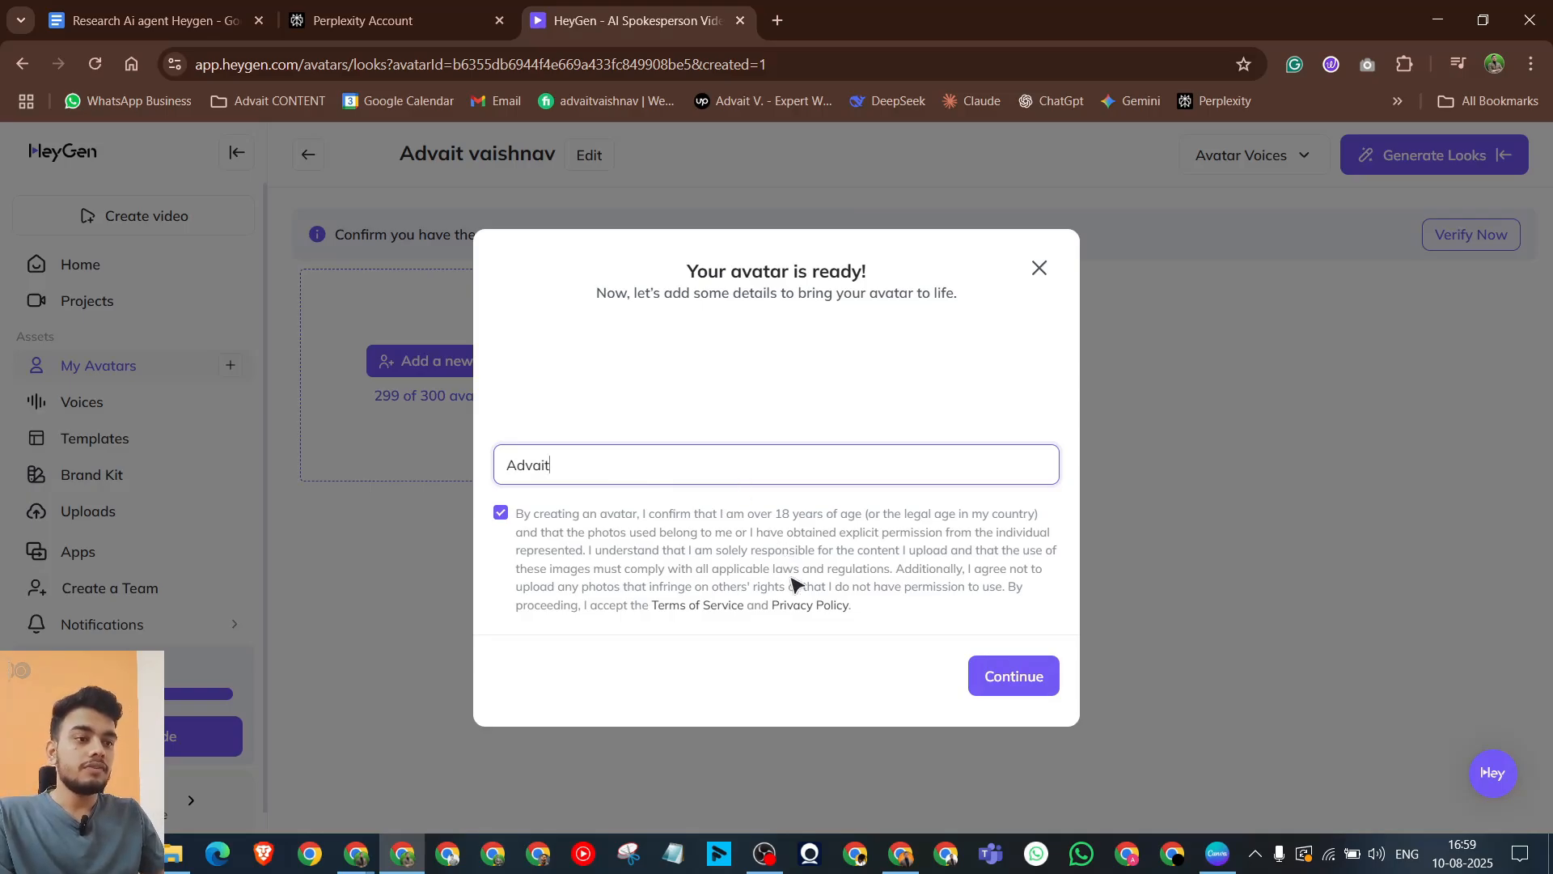
left_click(1021, 679)
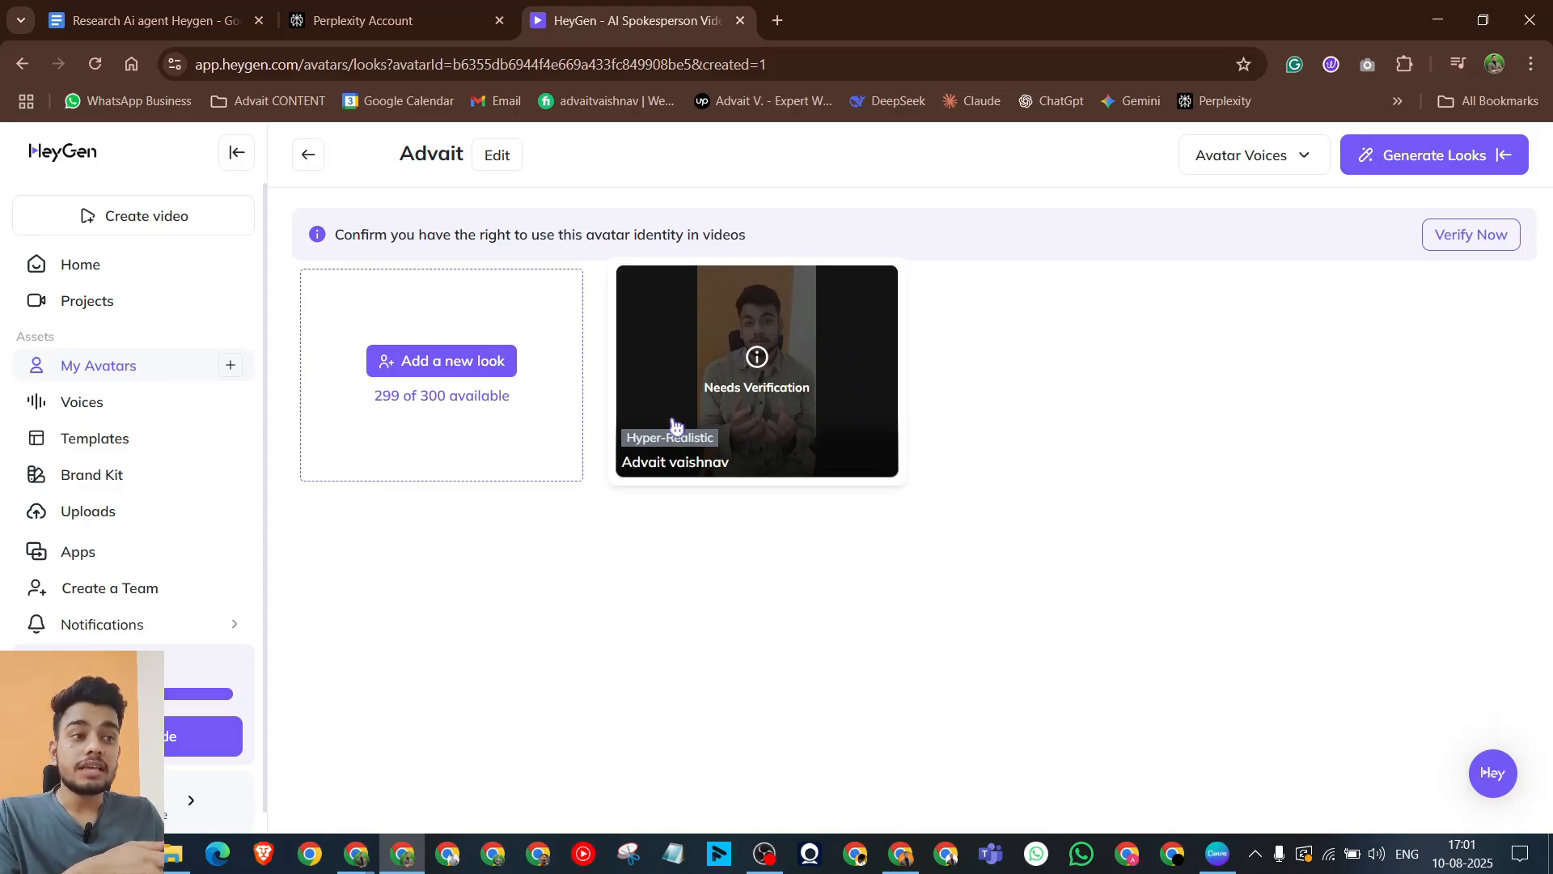
Step: Start the avatar's identity verification by webcam and allow camera and microphone access while visiting the site
left_click_drag(318, 237, 766, 240)
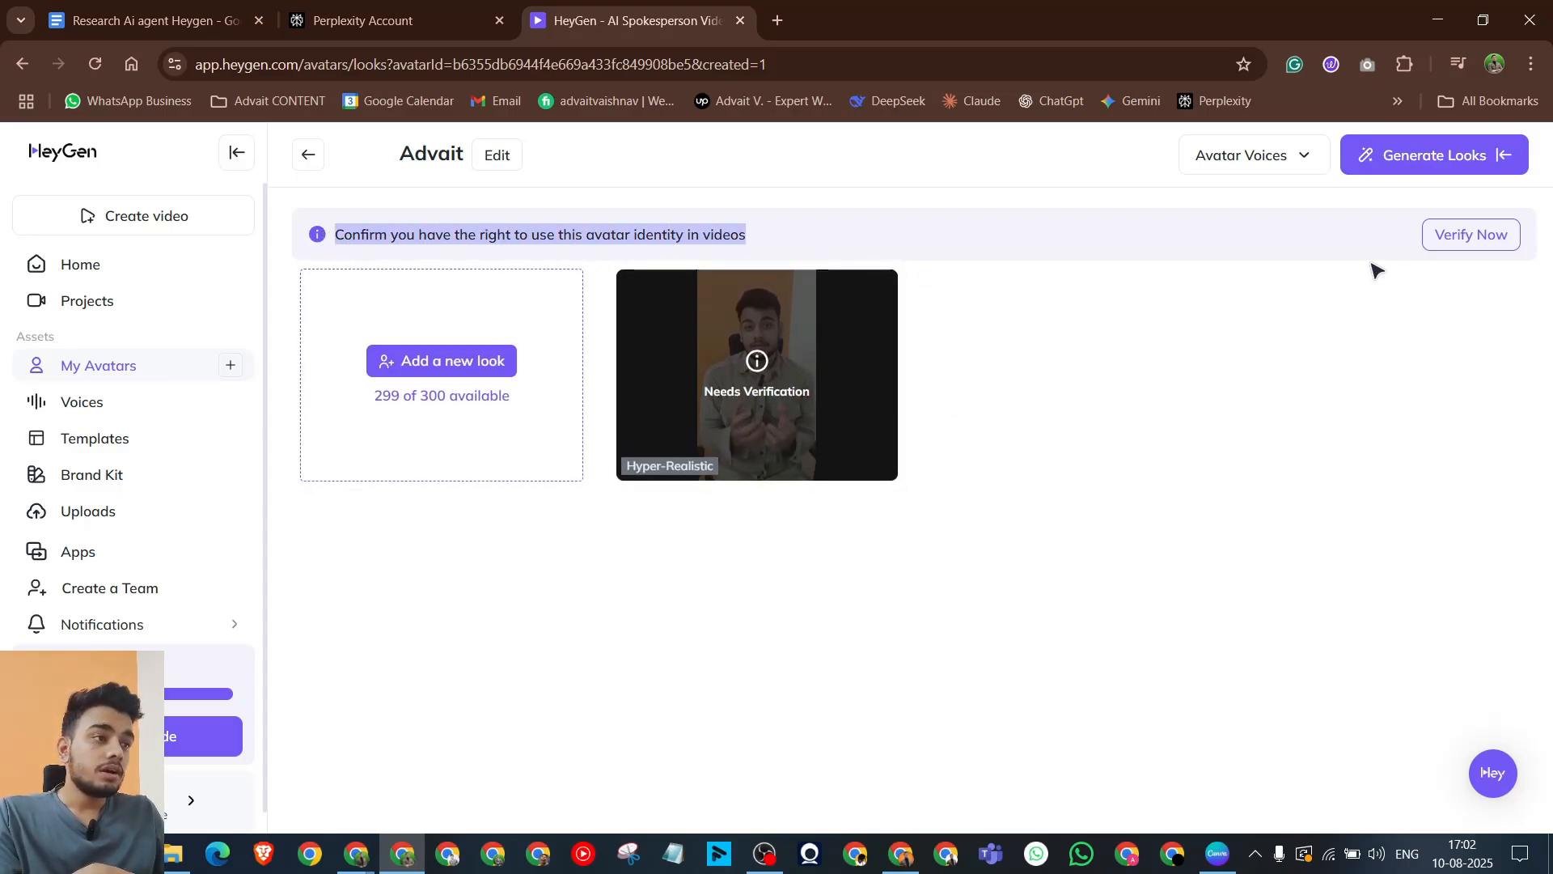
left_click(1448, 238)
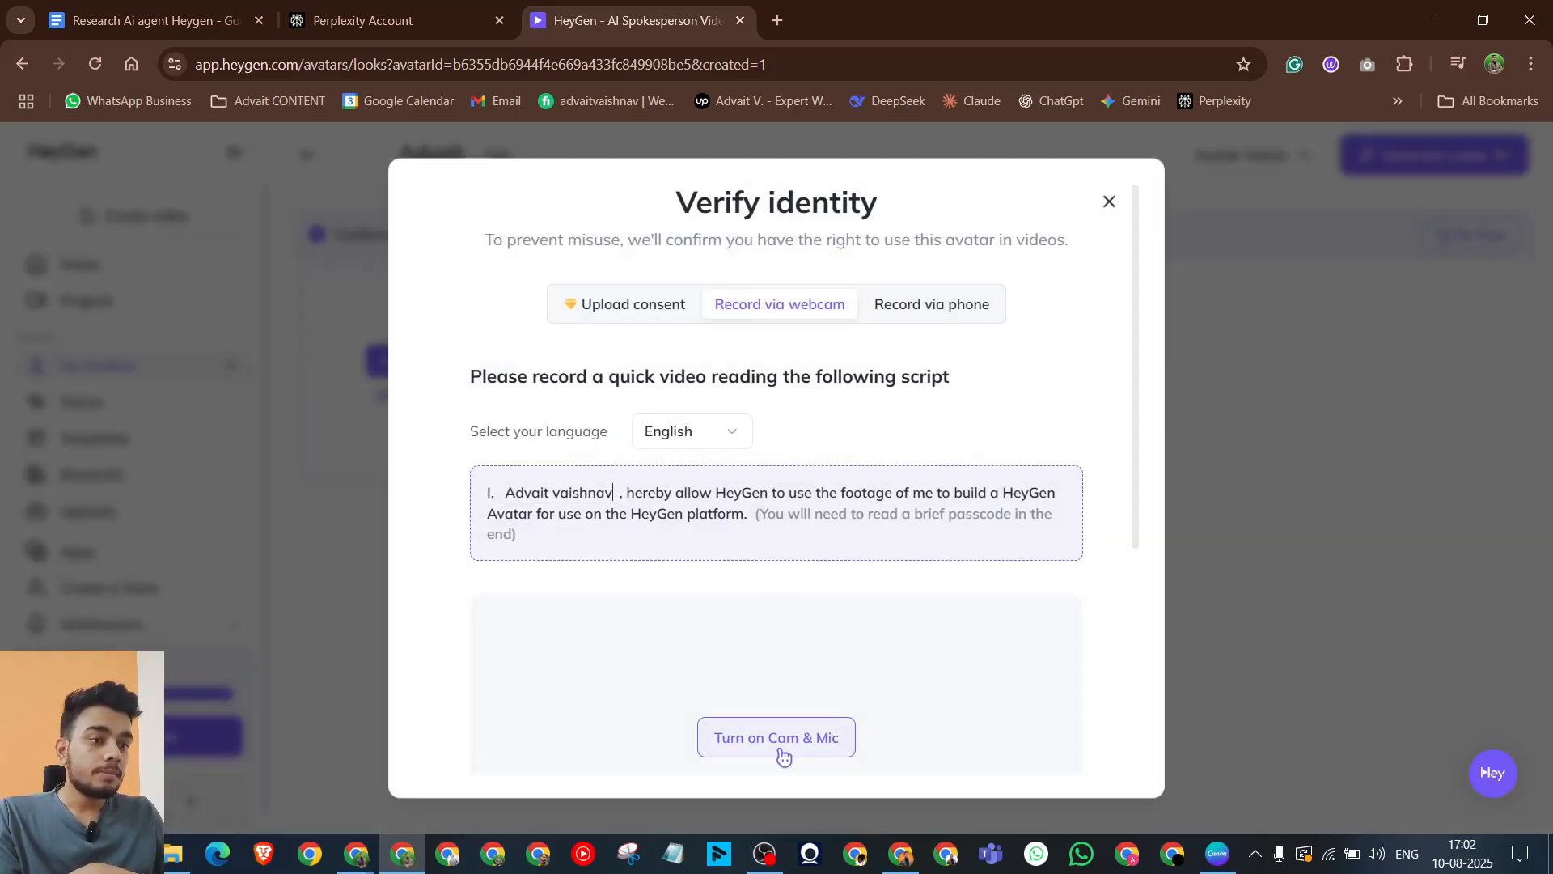
scroll(817, 645, "down", 1)
scroll(815, 643, "down", 2)
scroll(818, 639, "up", 1)
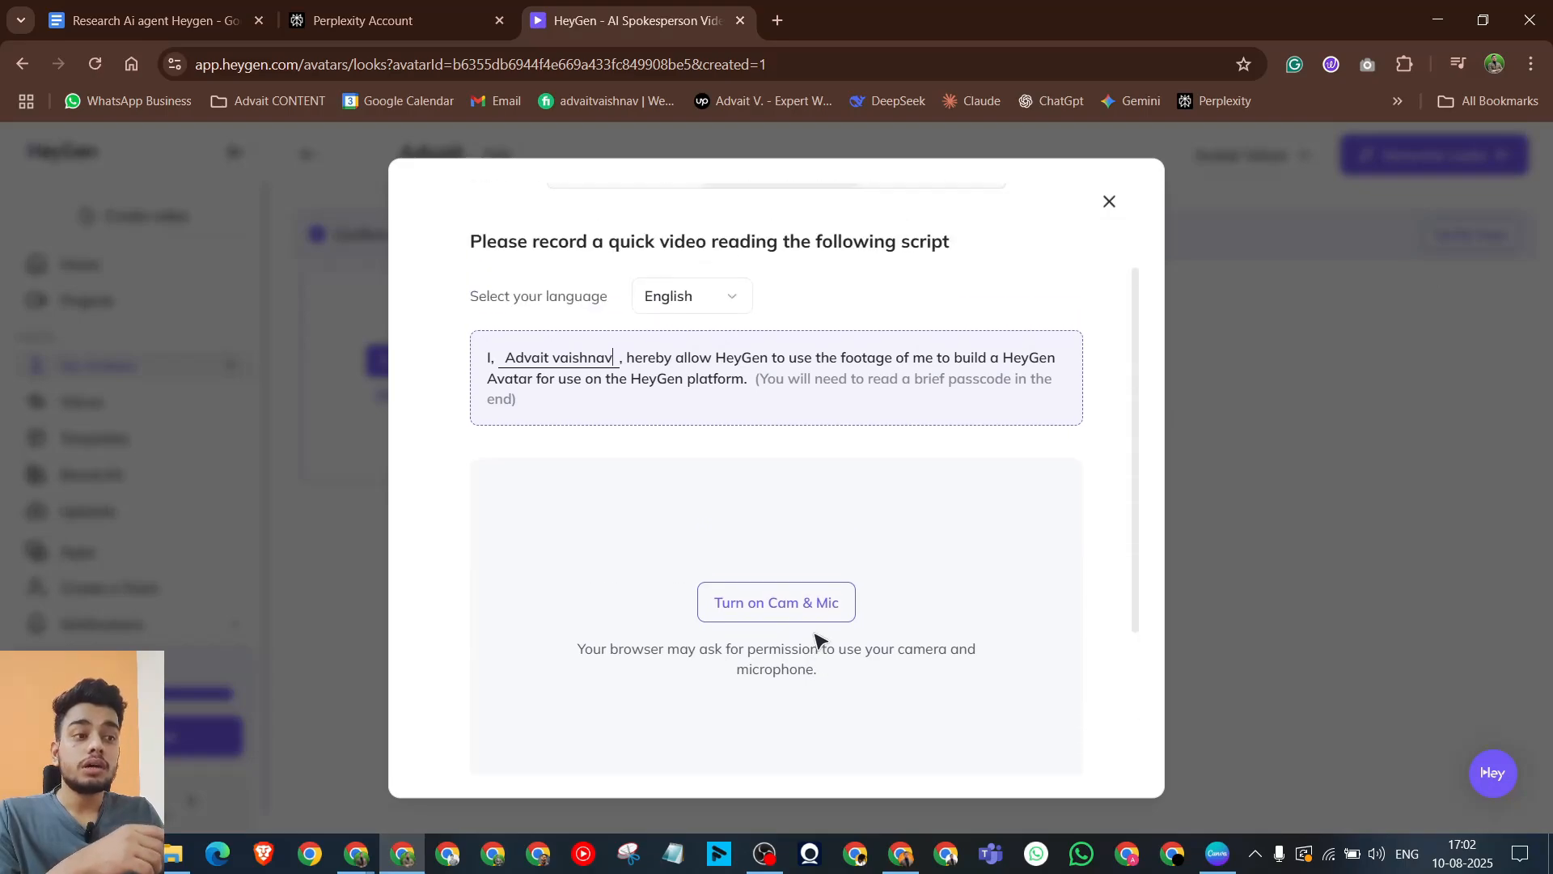
left_click_drag(485, 357, 829, 420)
left_click(829, 421)
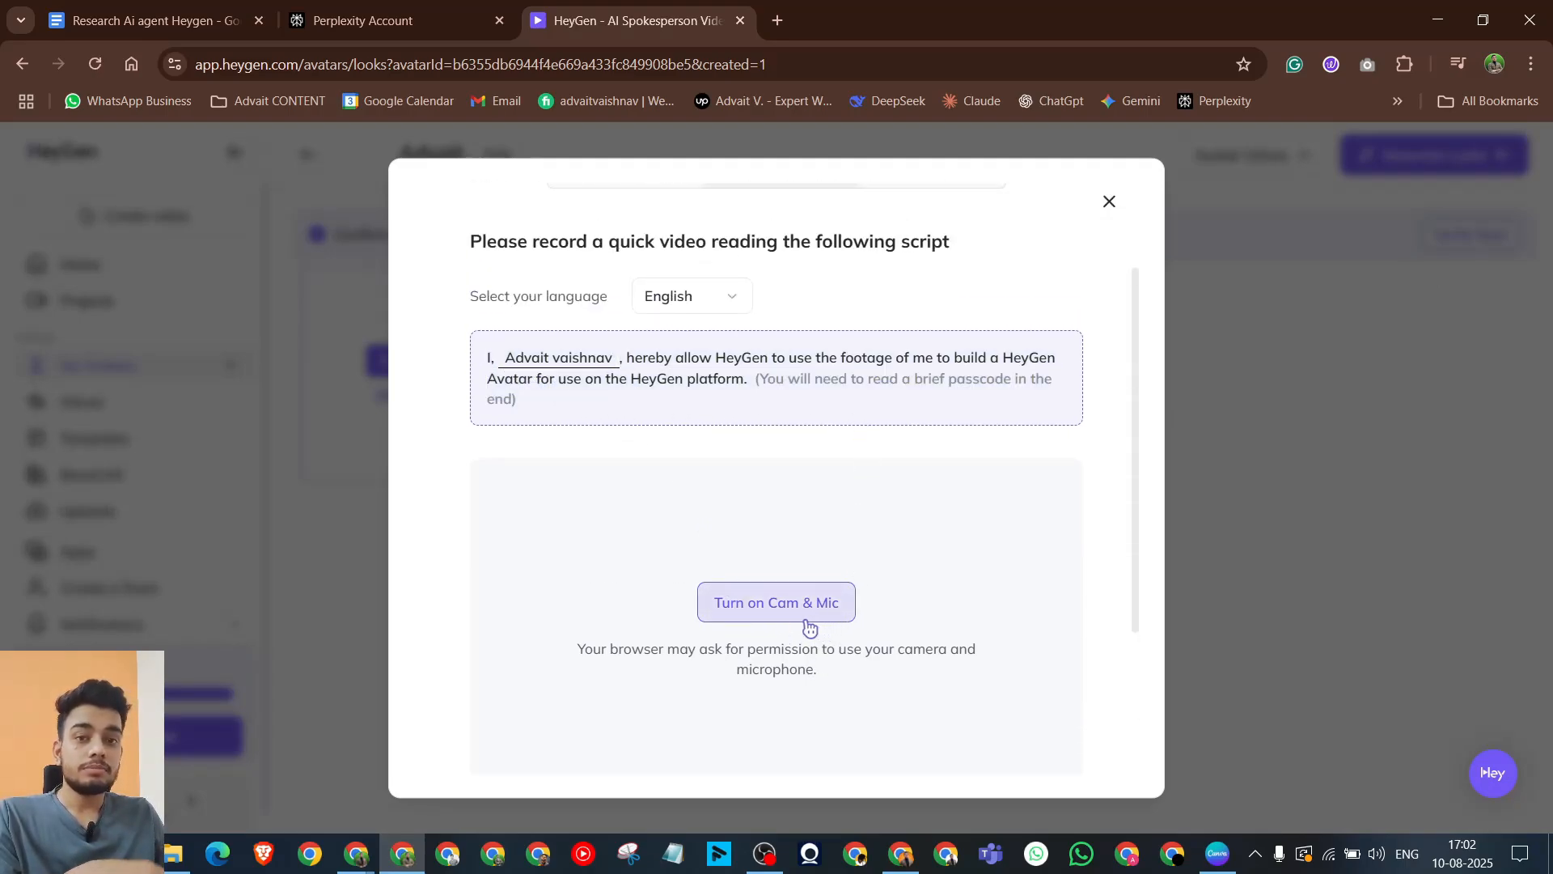
left_click(809, 624)
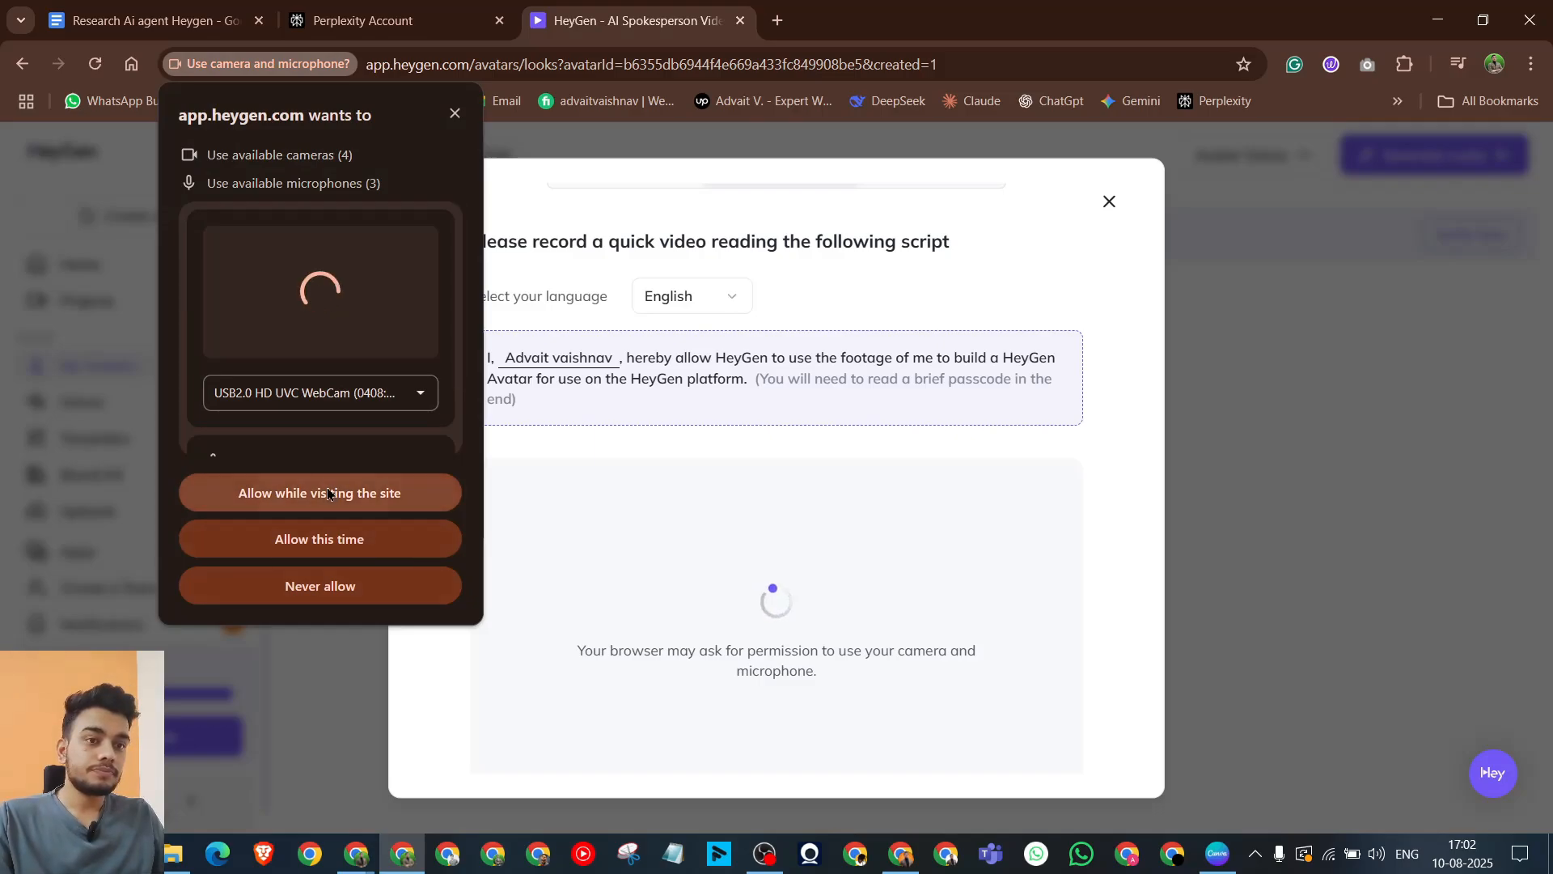
left_click(311, 492)
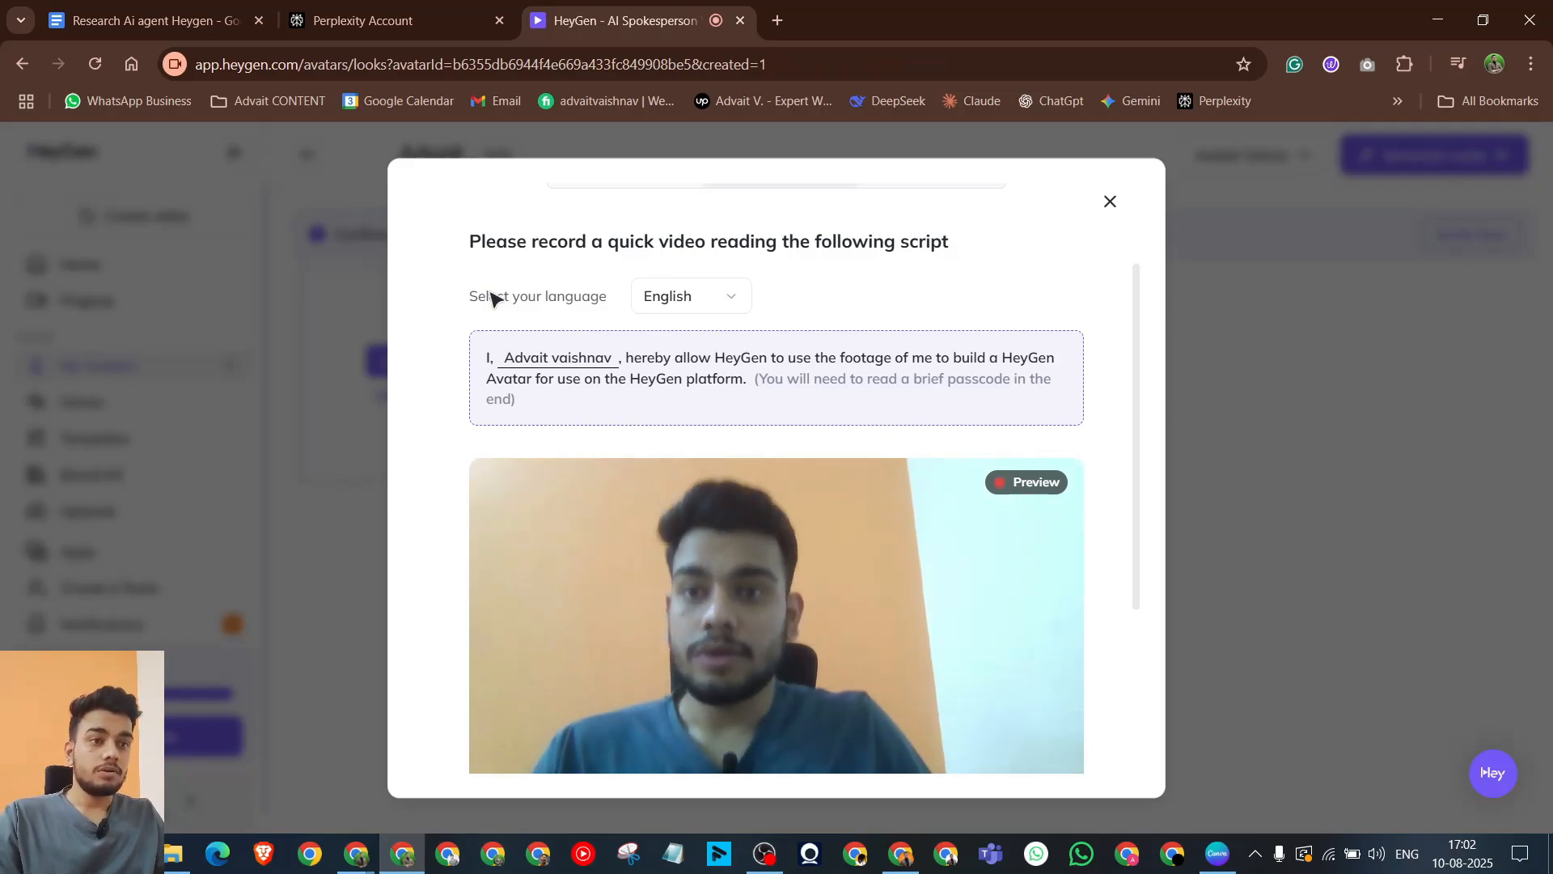
Step: Check the site's camera permission, the consent script preview and the available microphones before recording
left_click(174, 68)
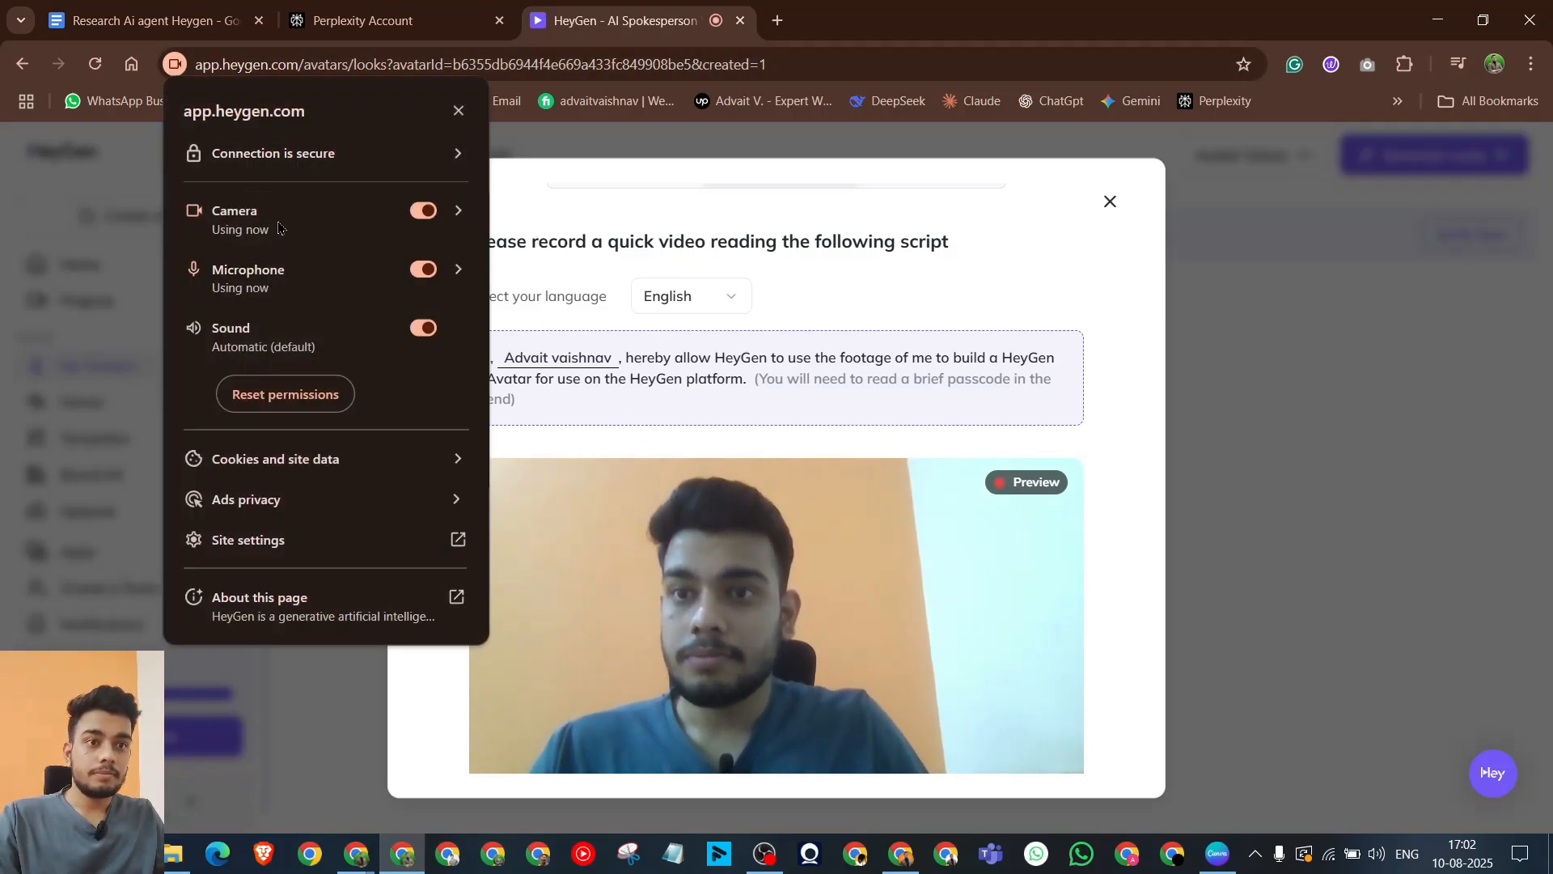
left_click(457, 212)
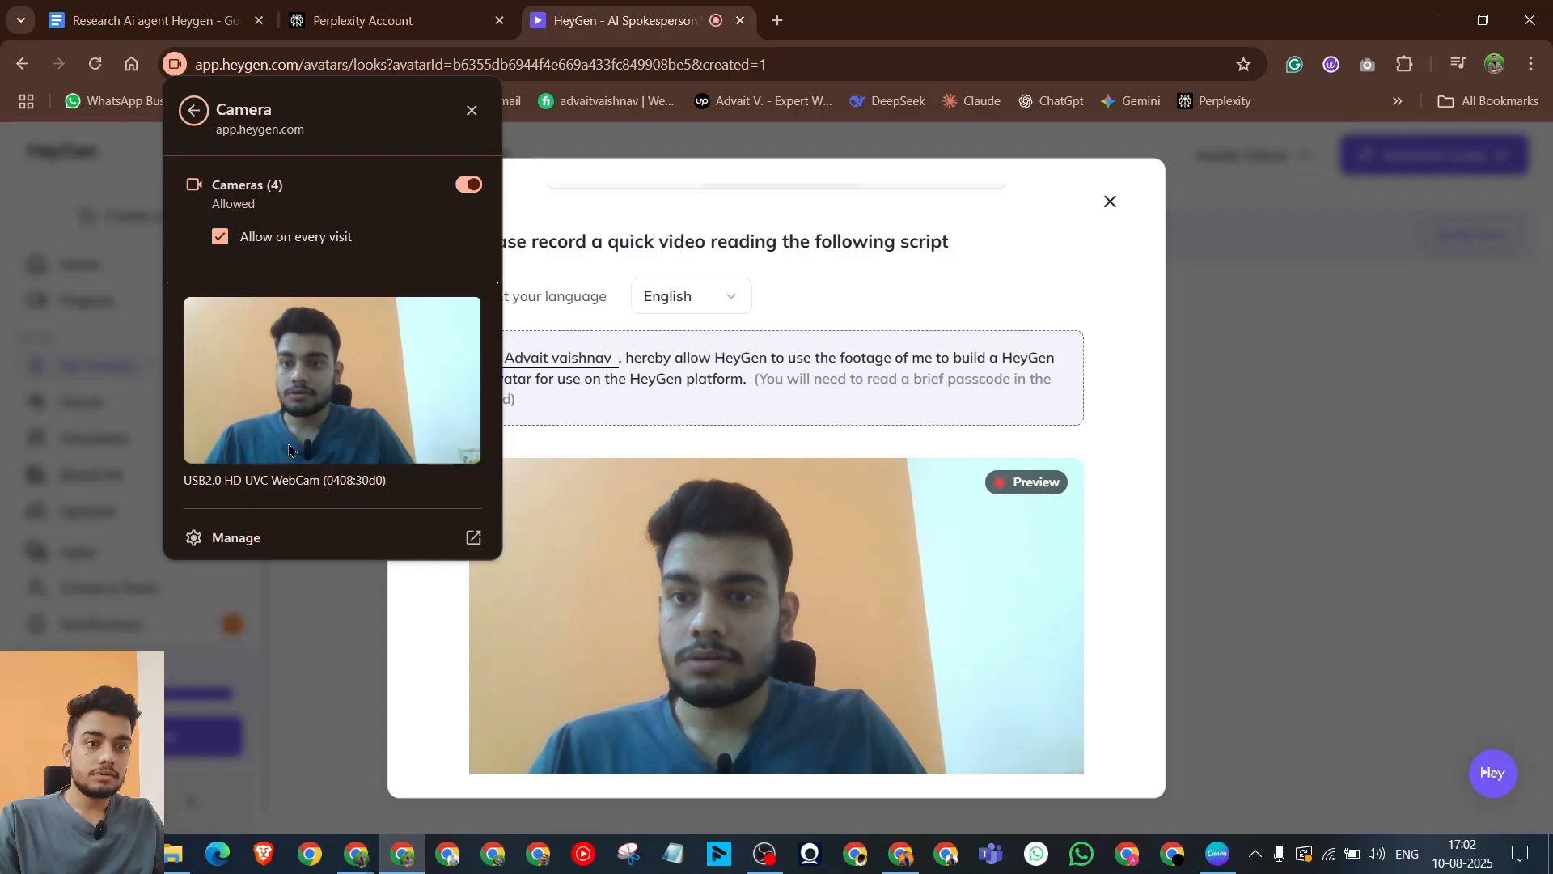
left_click(471, 110)
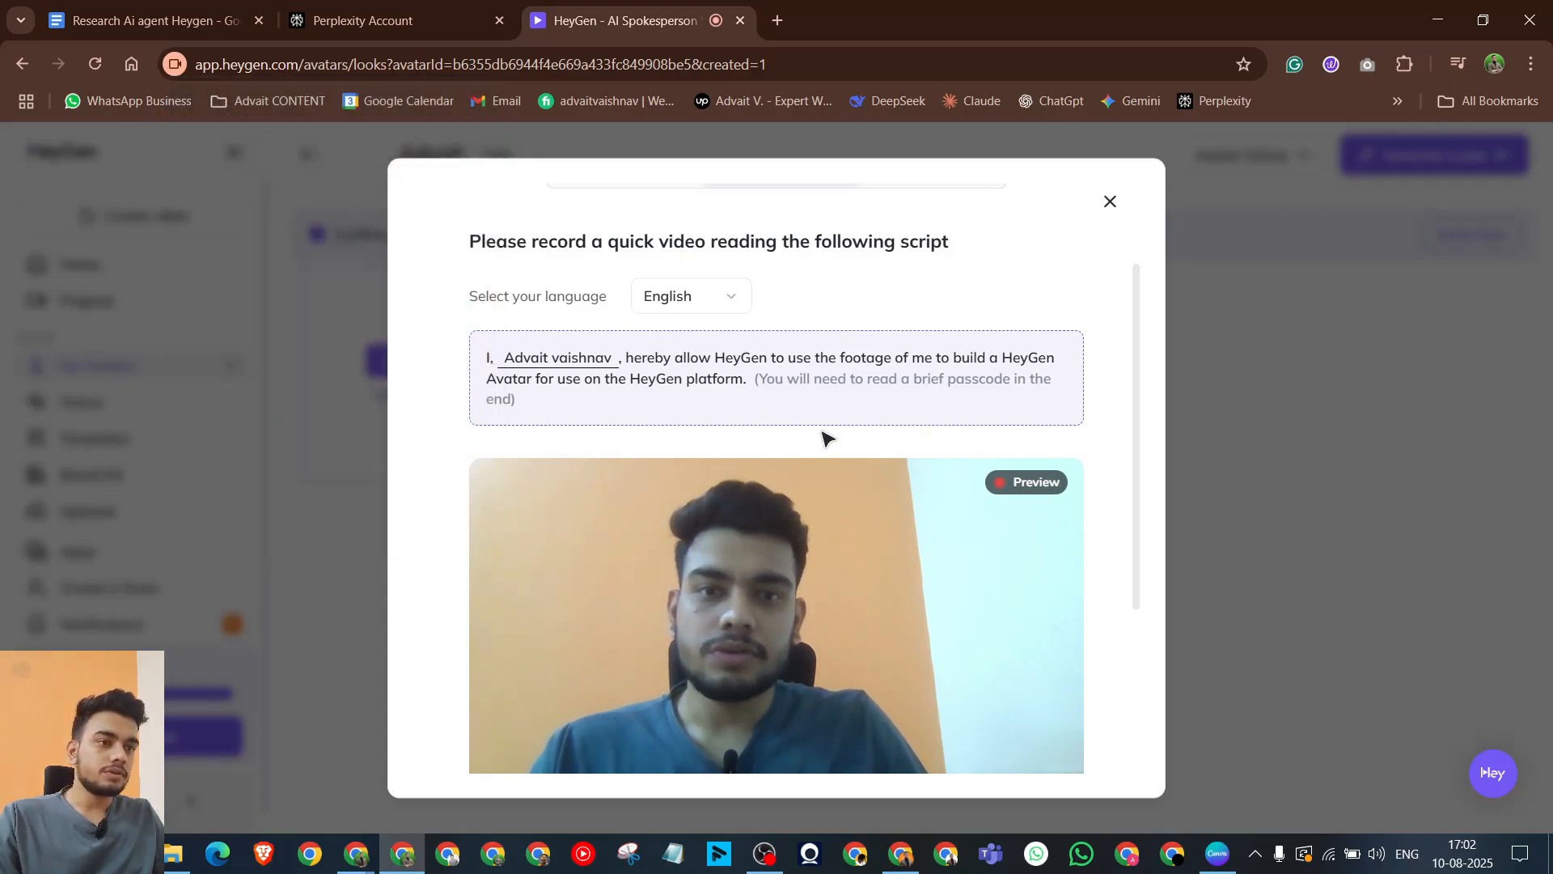
scroll(825, 437, "down", 5)
left_click(799, 645)
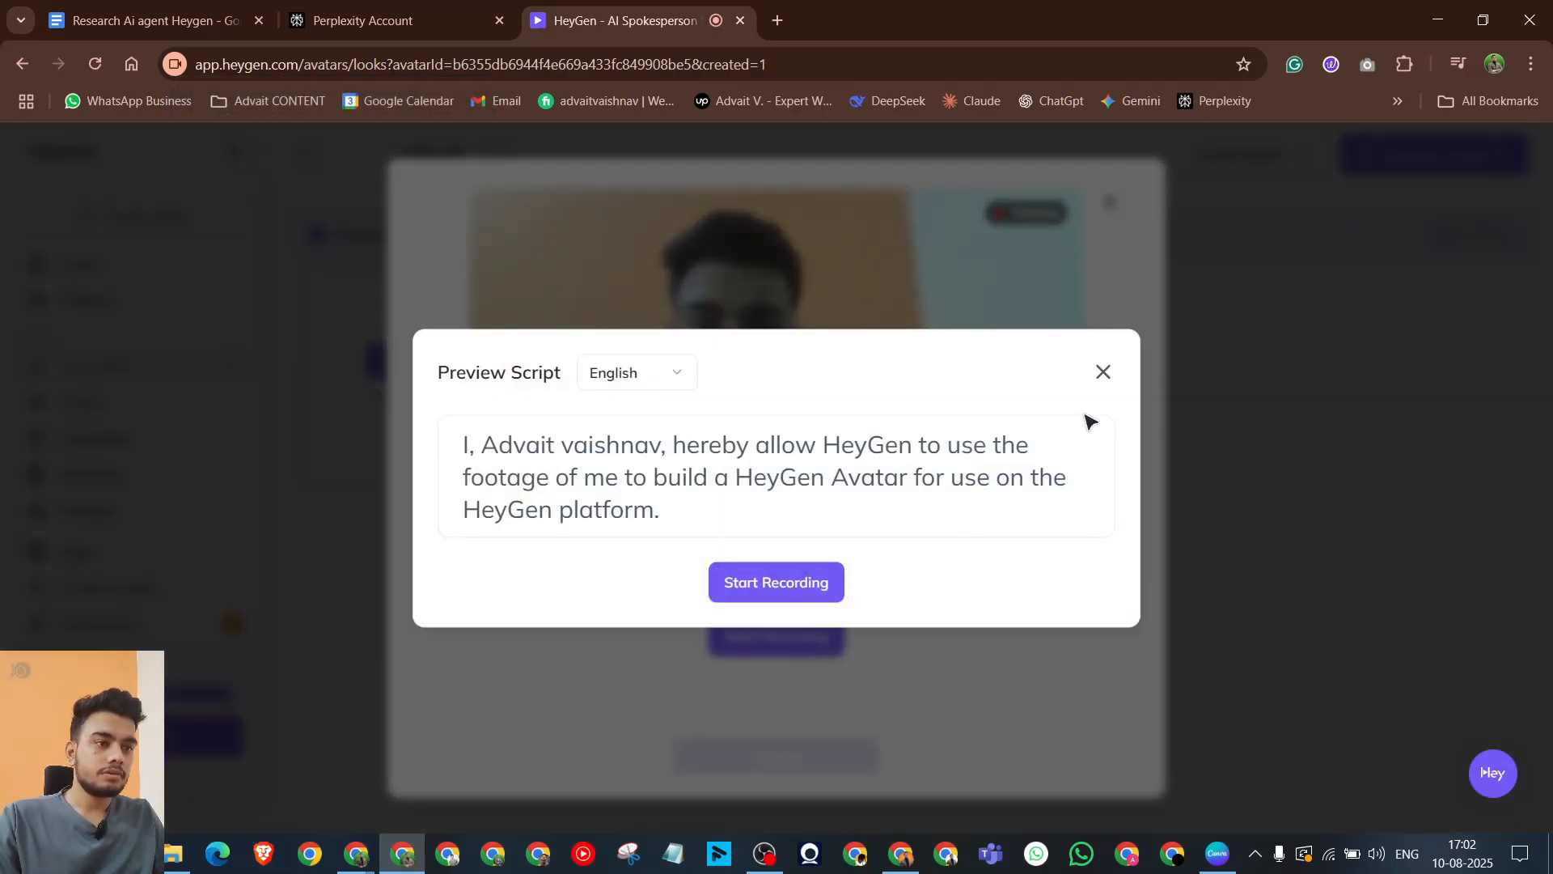
left_click(1104, 373)
left_click(988, 567)
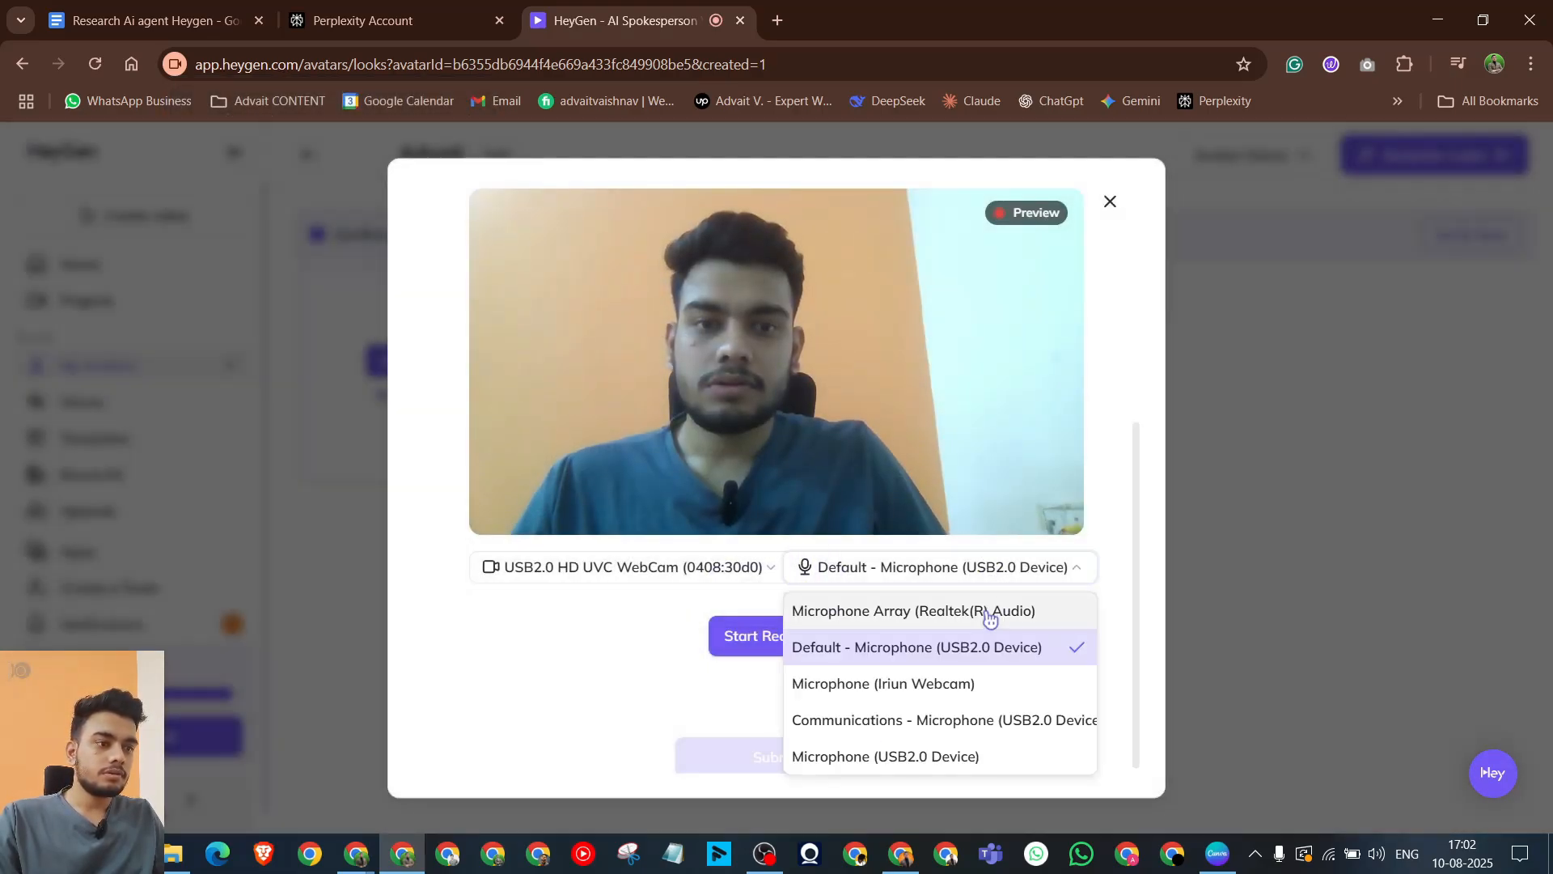
left_click(695, 634)
Step: Record the English consent statement including its passcode, finish the recording and complete the avatar verification
left_click(769, 639)
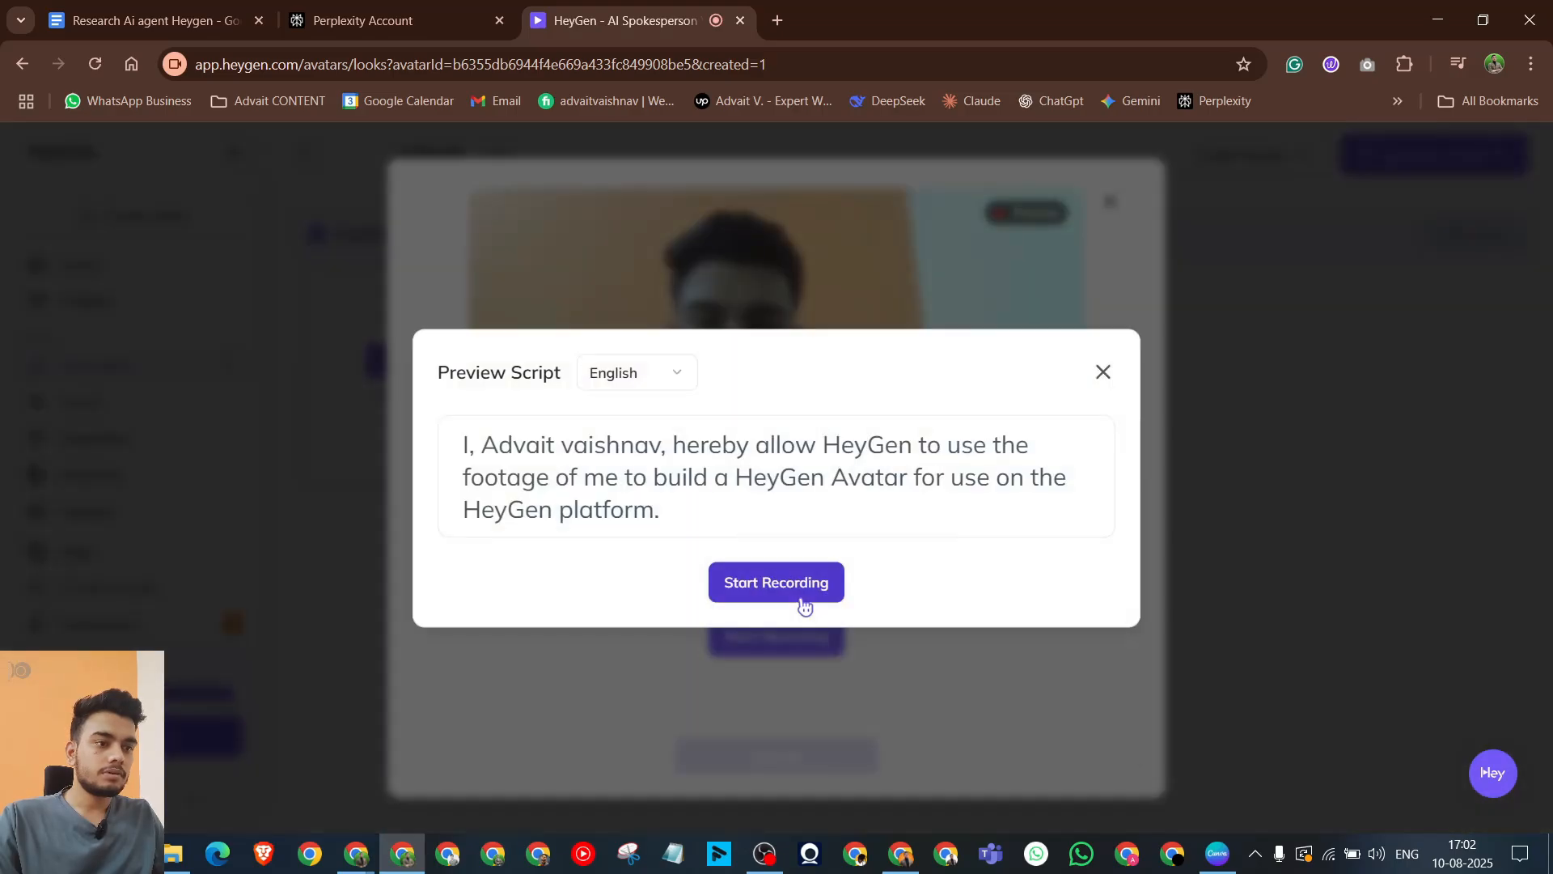
left_click(804, 603)
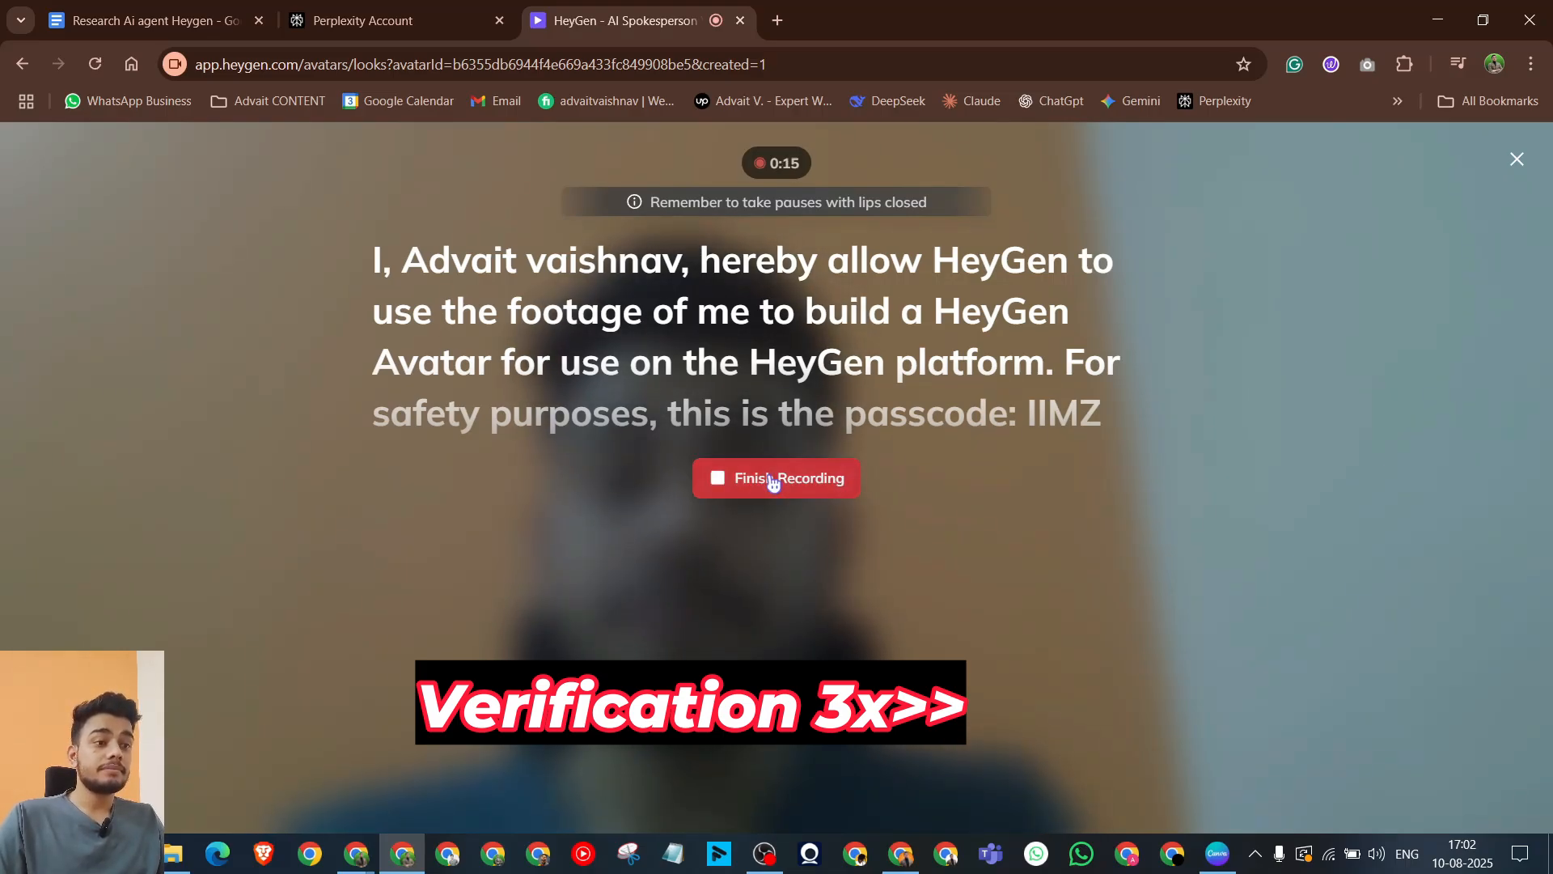
left_click(769, 477)
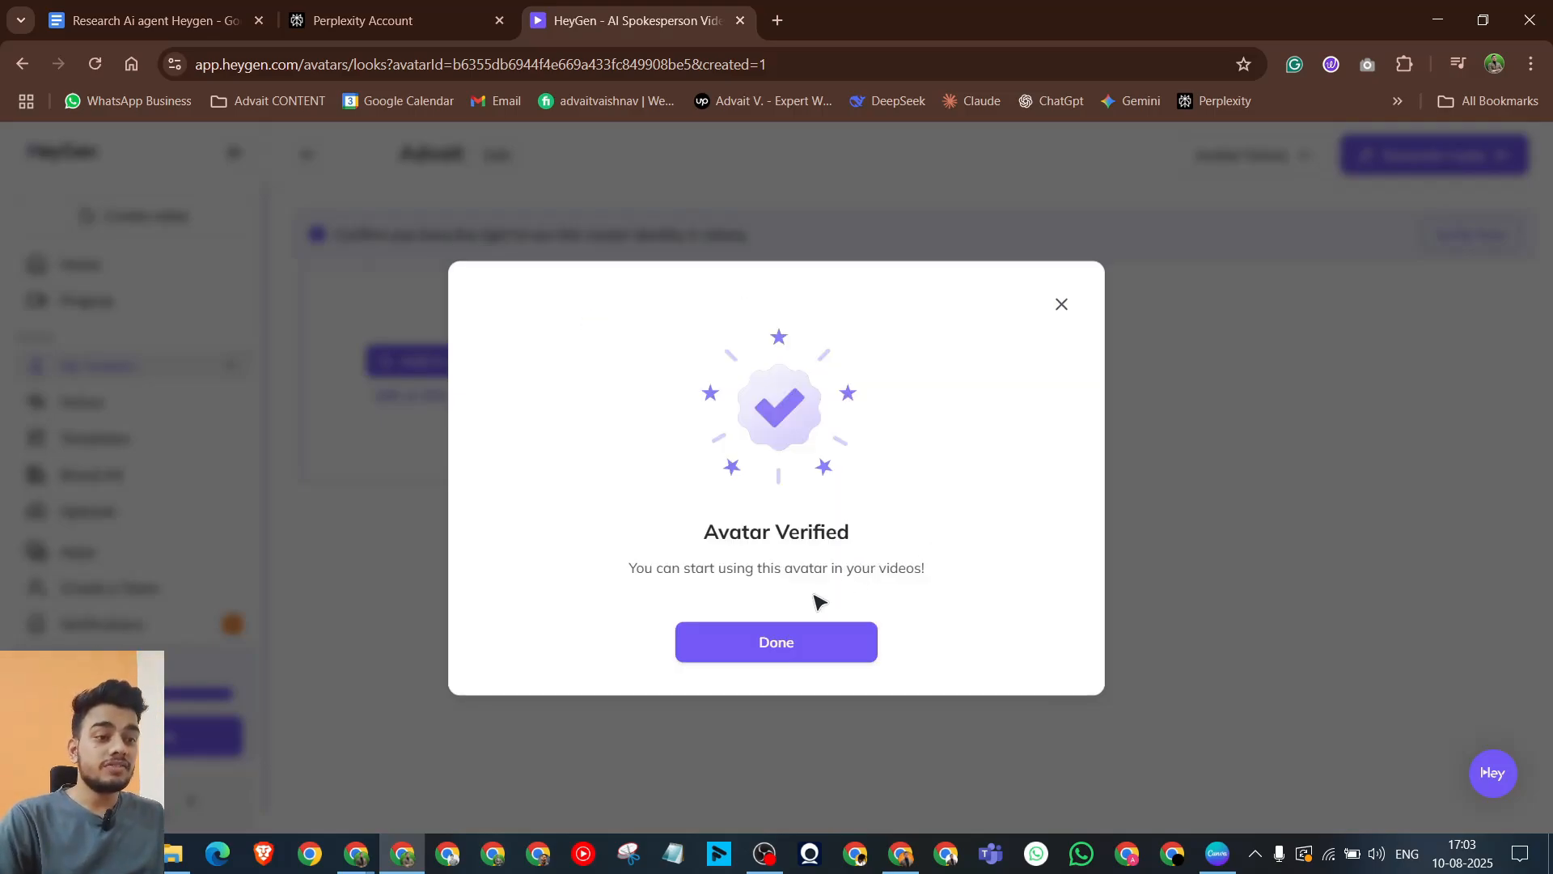
left_click(739, 645)
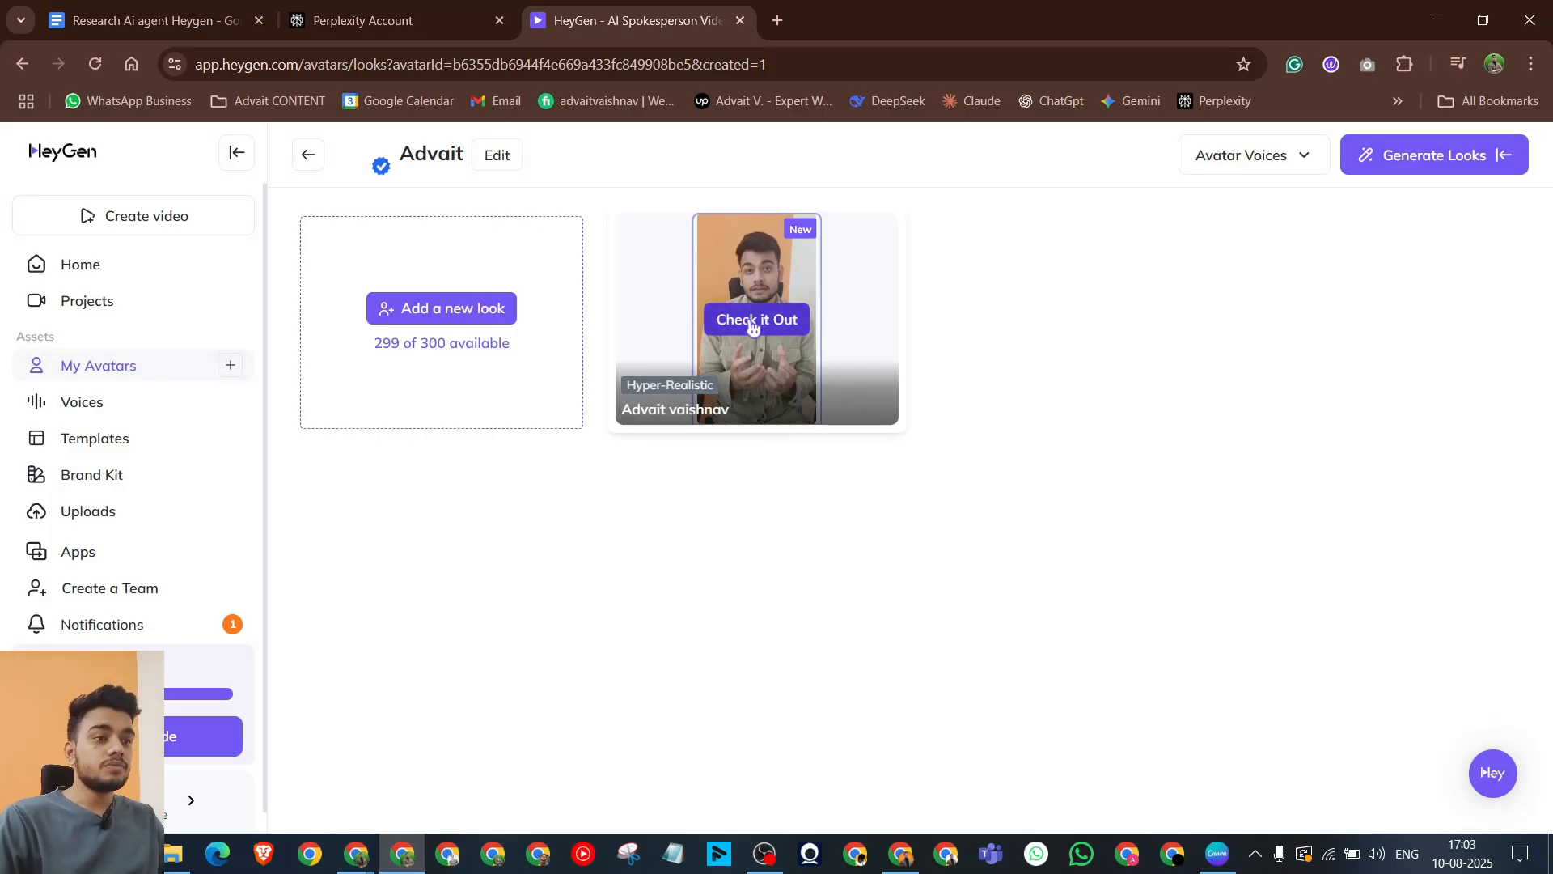
Step: Check out the newly verified avatar look and go through its introduction slides to the preview video
left_click(756, 315)
left_click(807, 756)
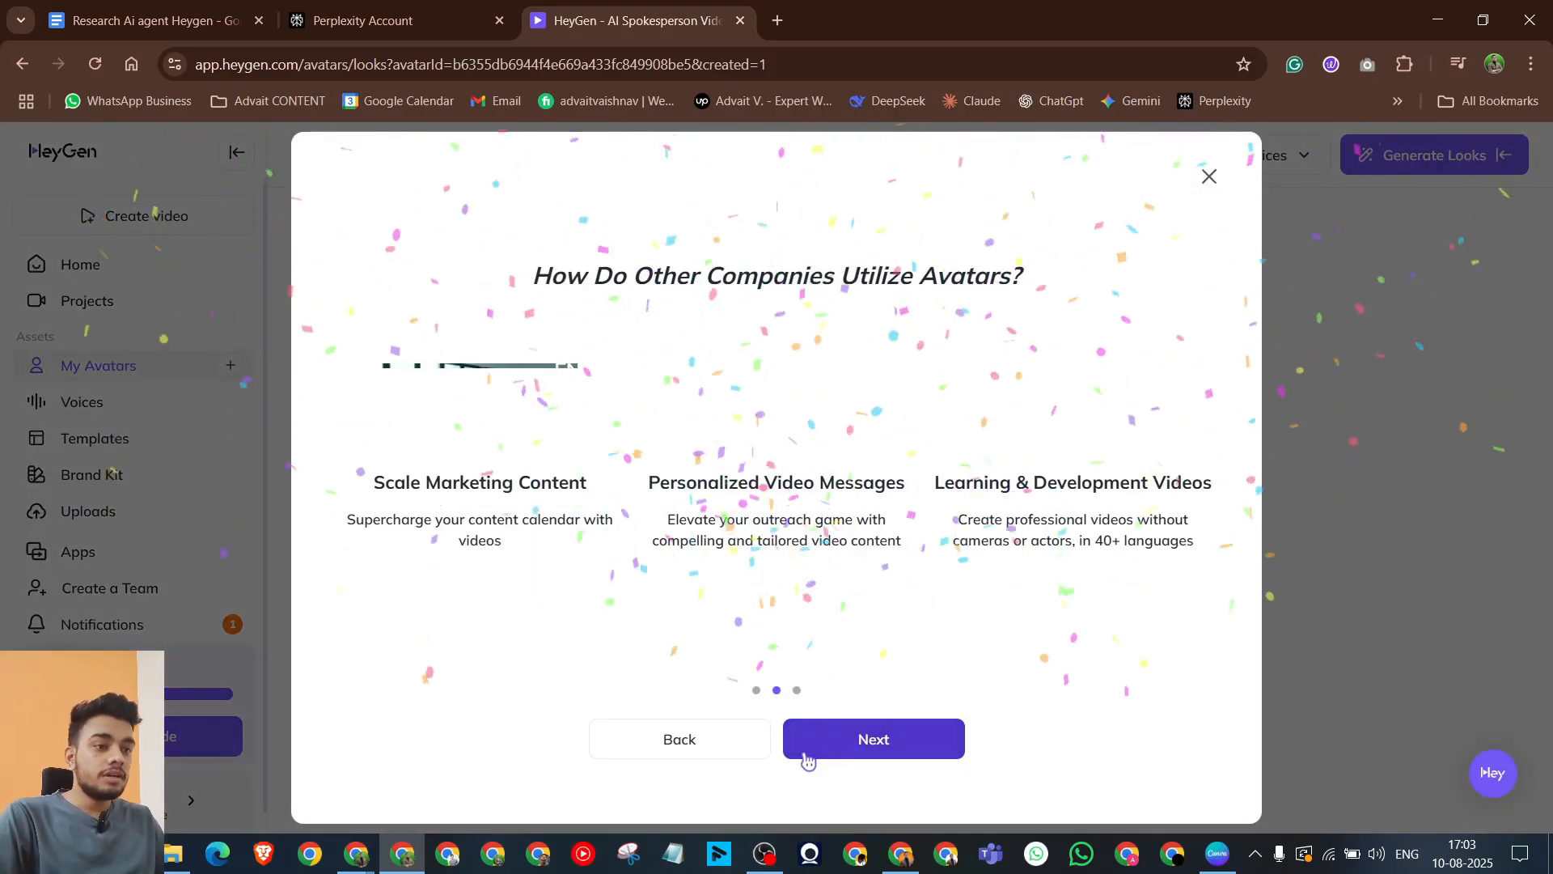
left_click(809, 752)
left_click(837, 744)
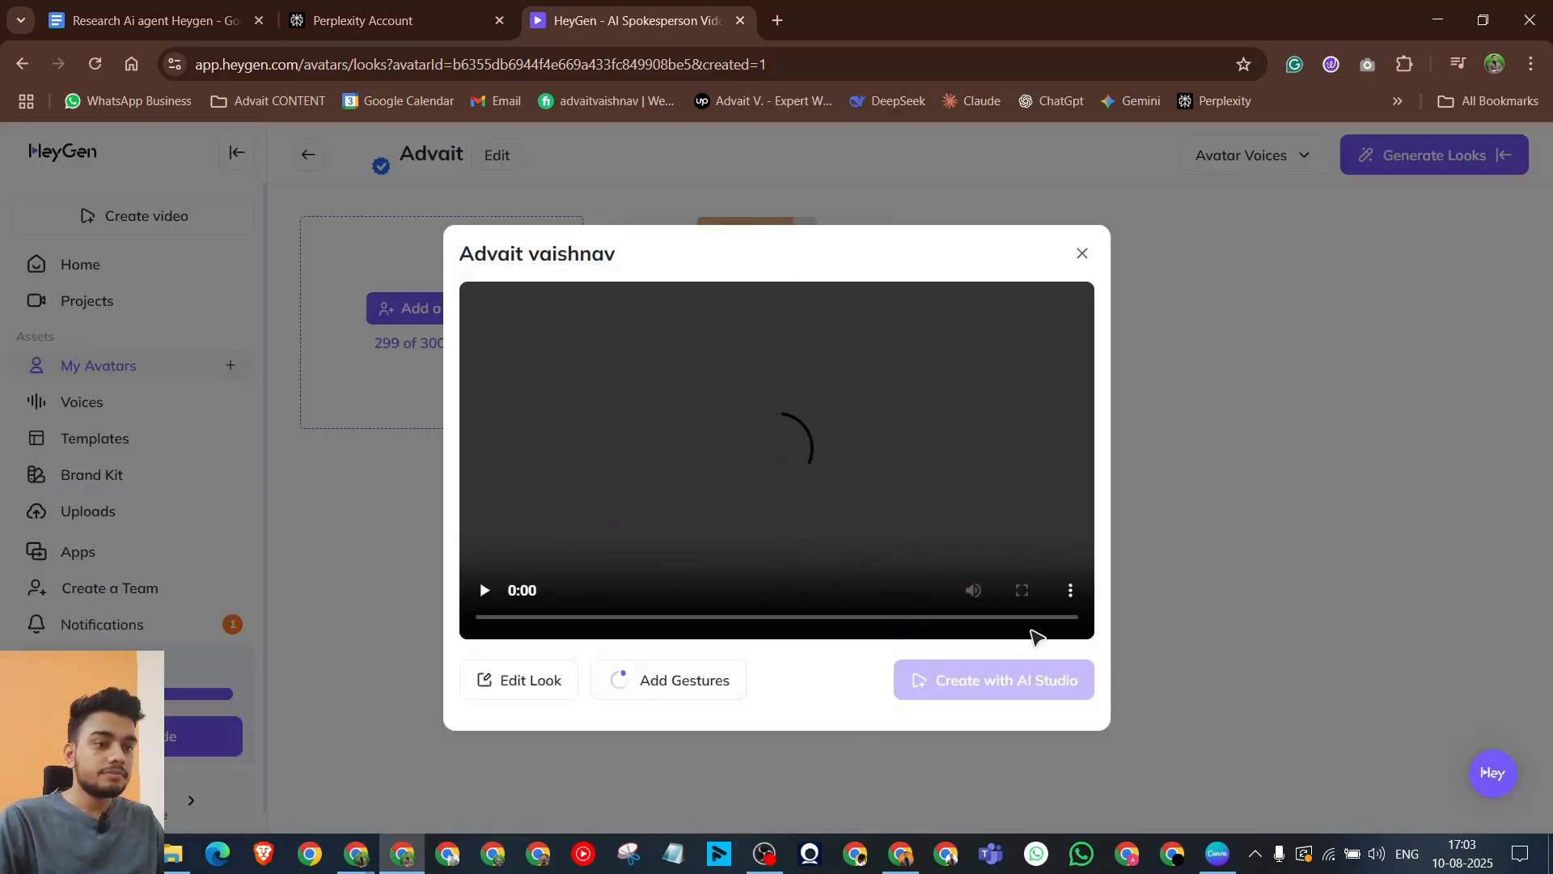
mouse_move(1028, 671)
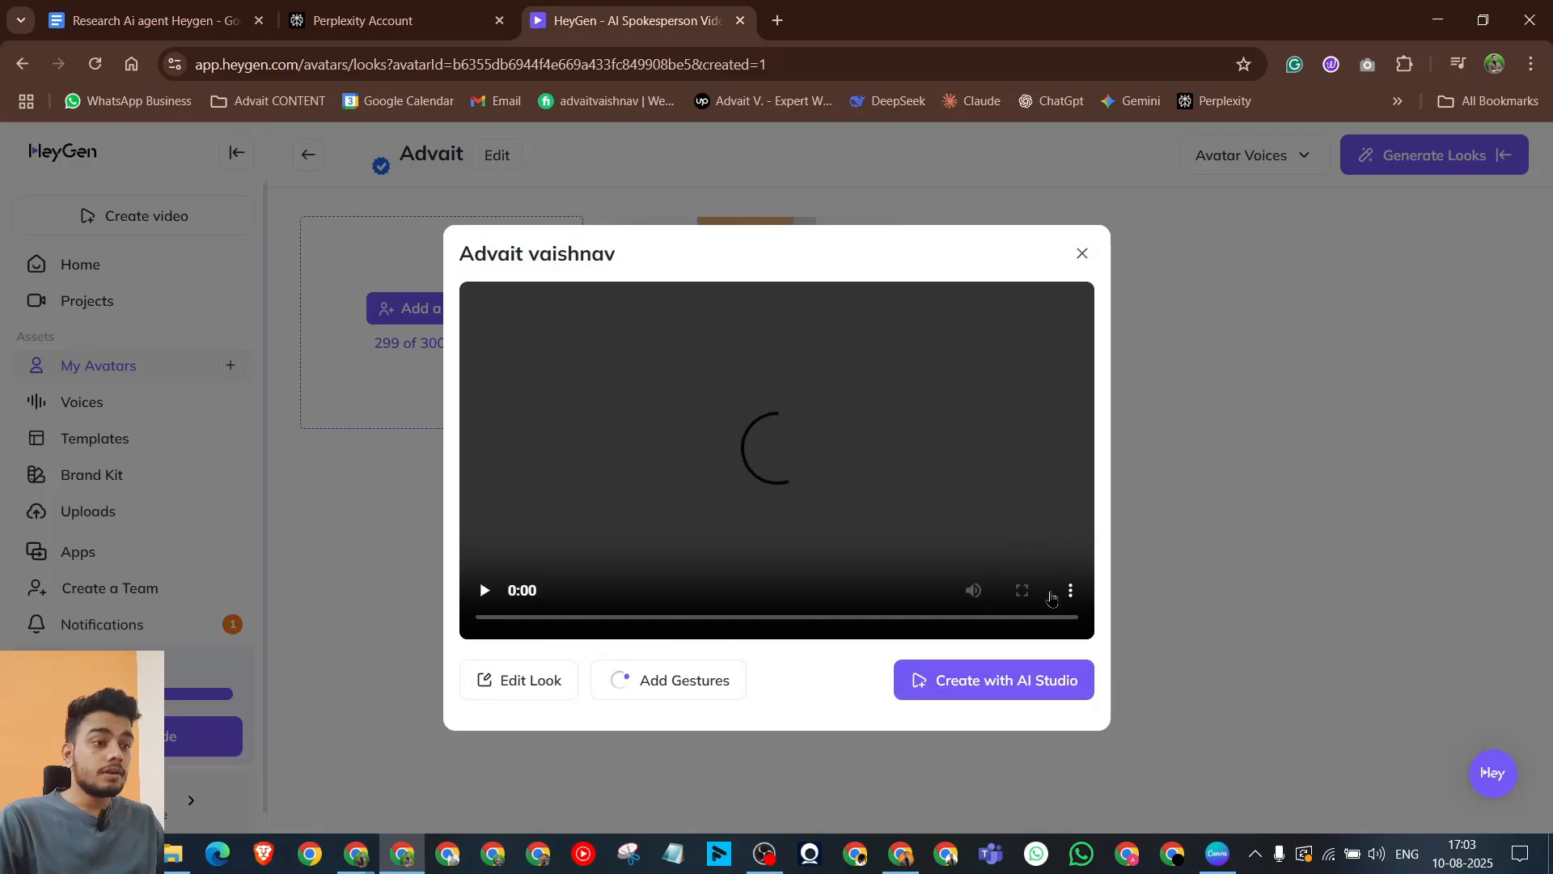
left_click(1067, 599)
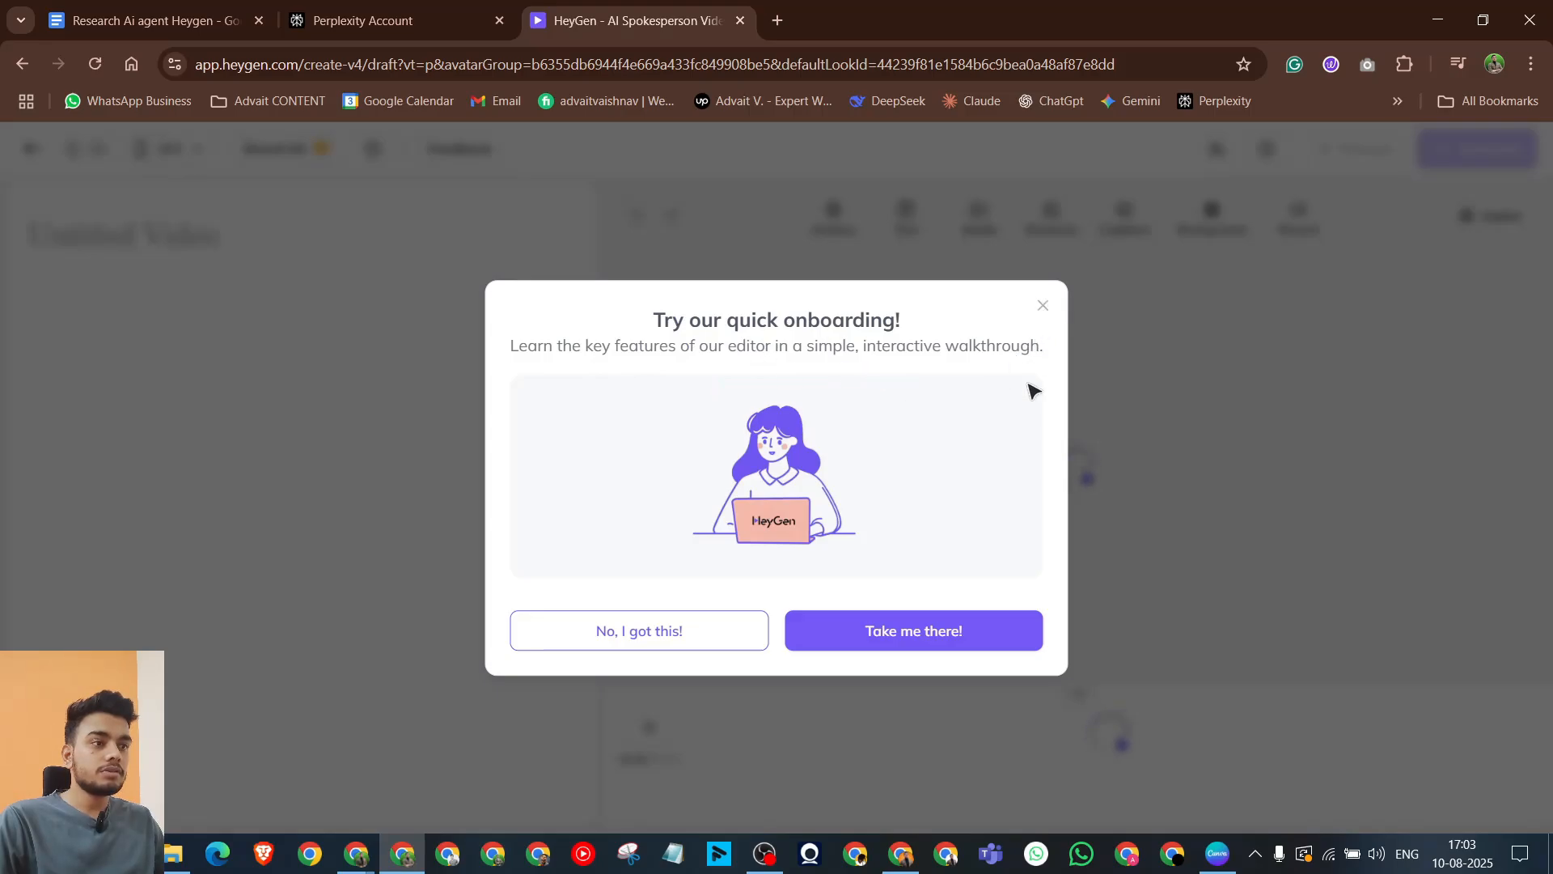
left_click(610, 641)
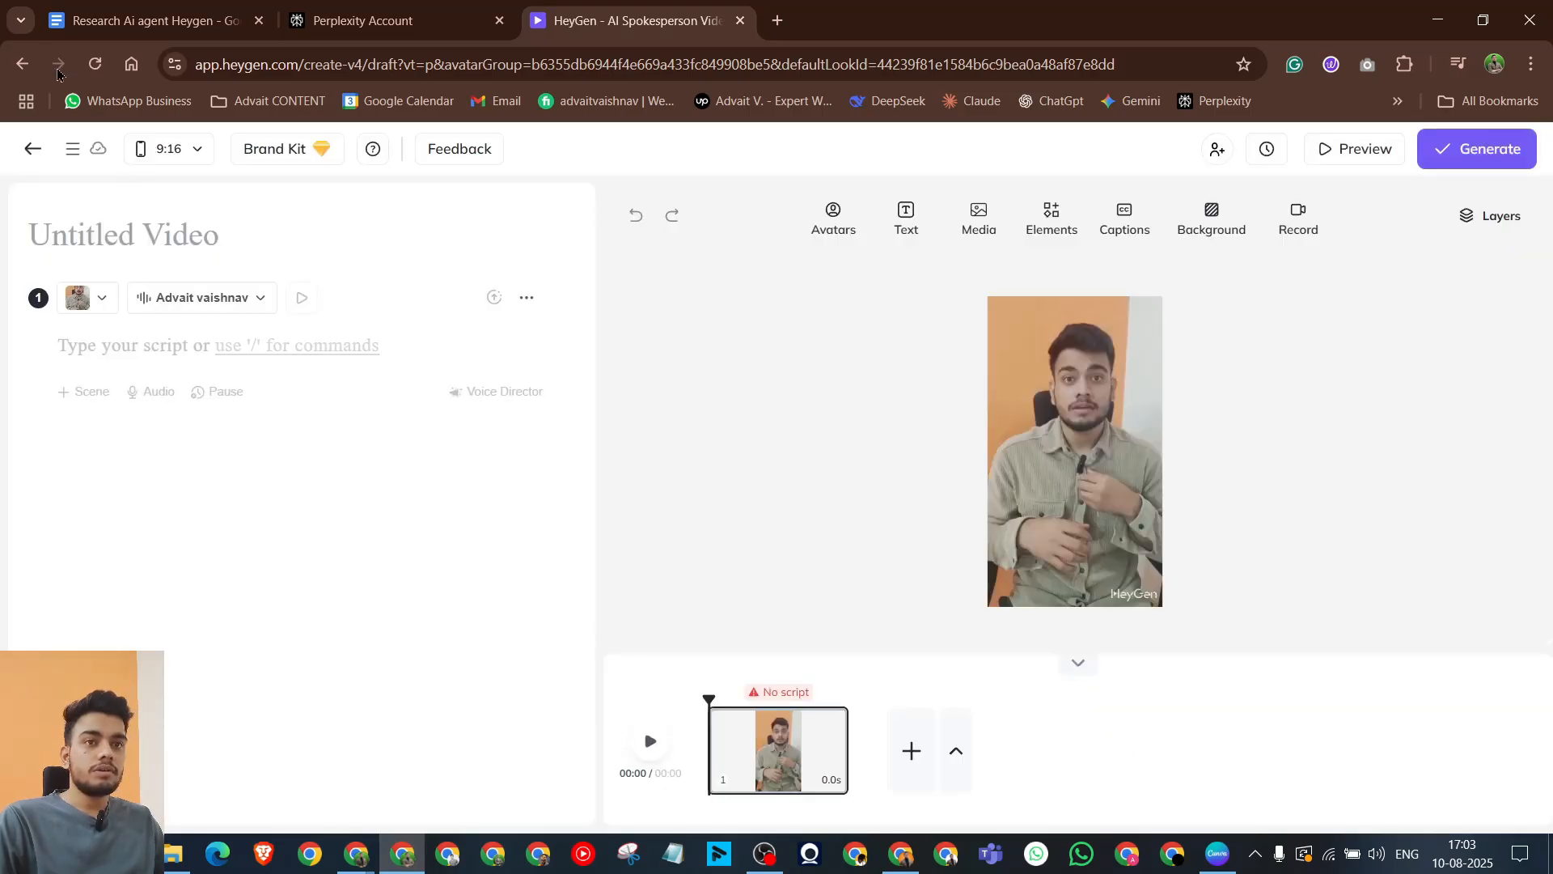
left_click(23, 71)
Step: Play the avatar look's preview video in full screen, pause it and close the preview
left_click(806, 328)
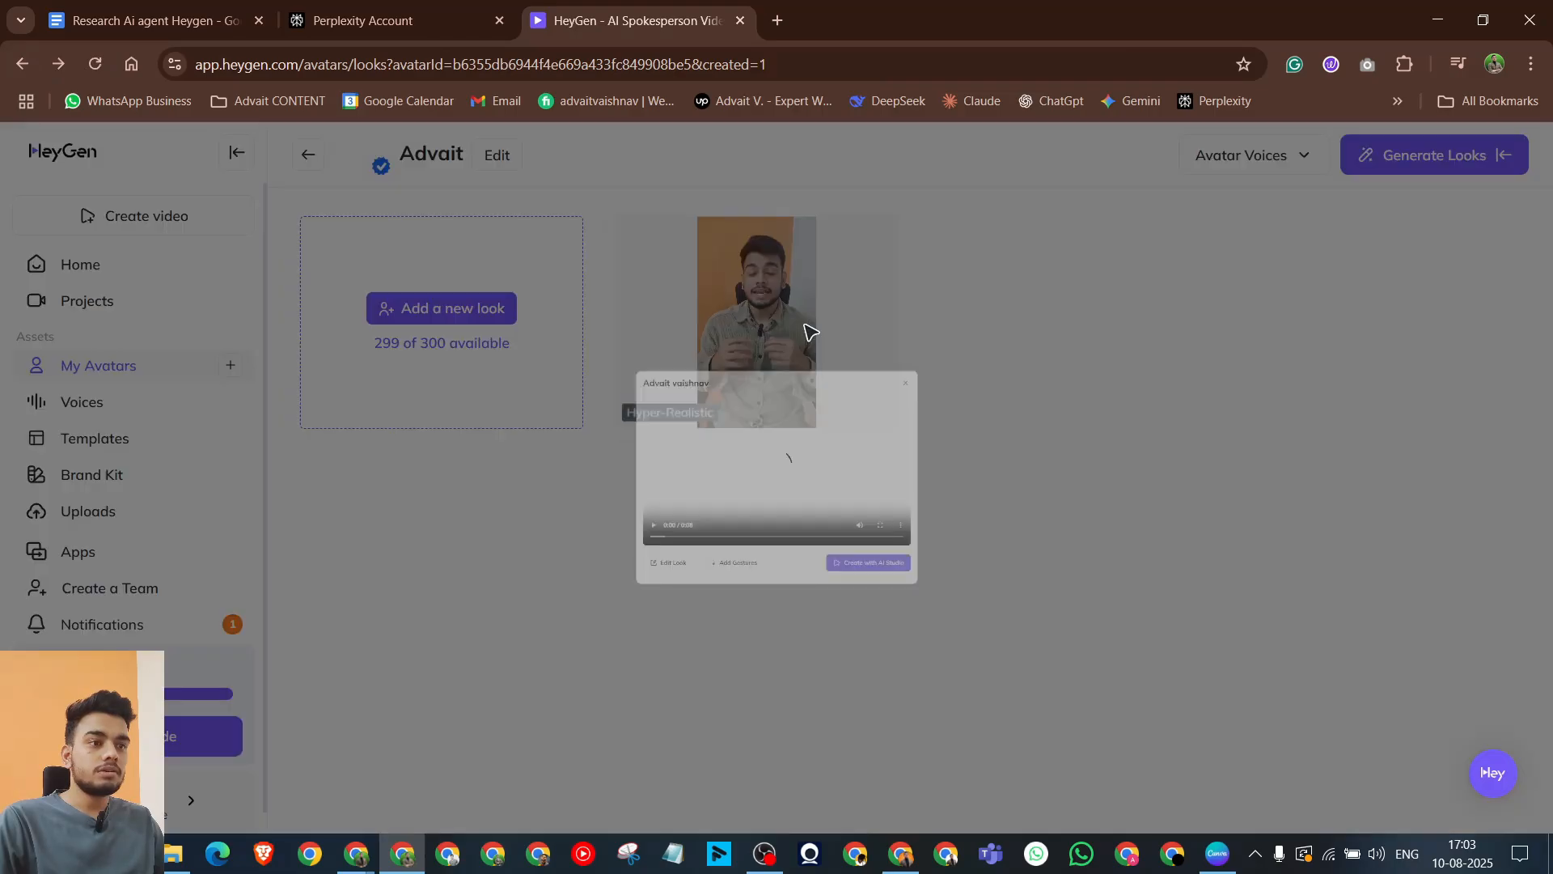
left_click(1023, 592)
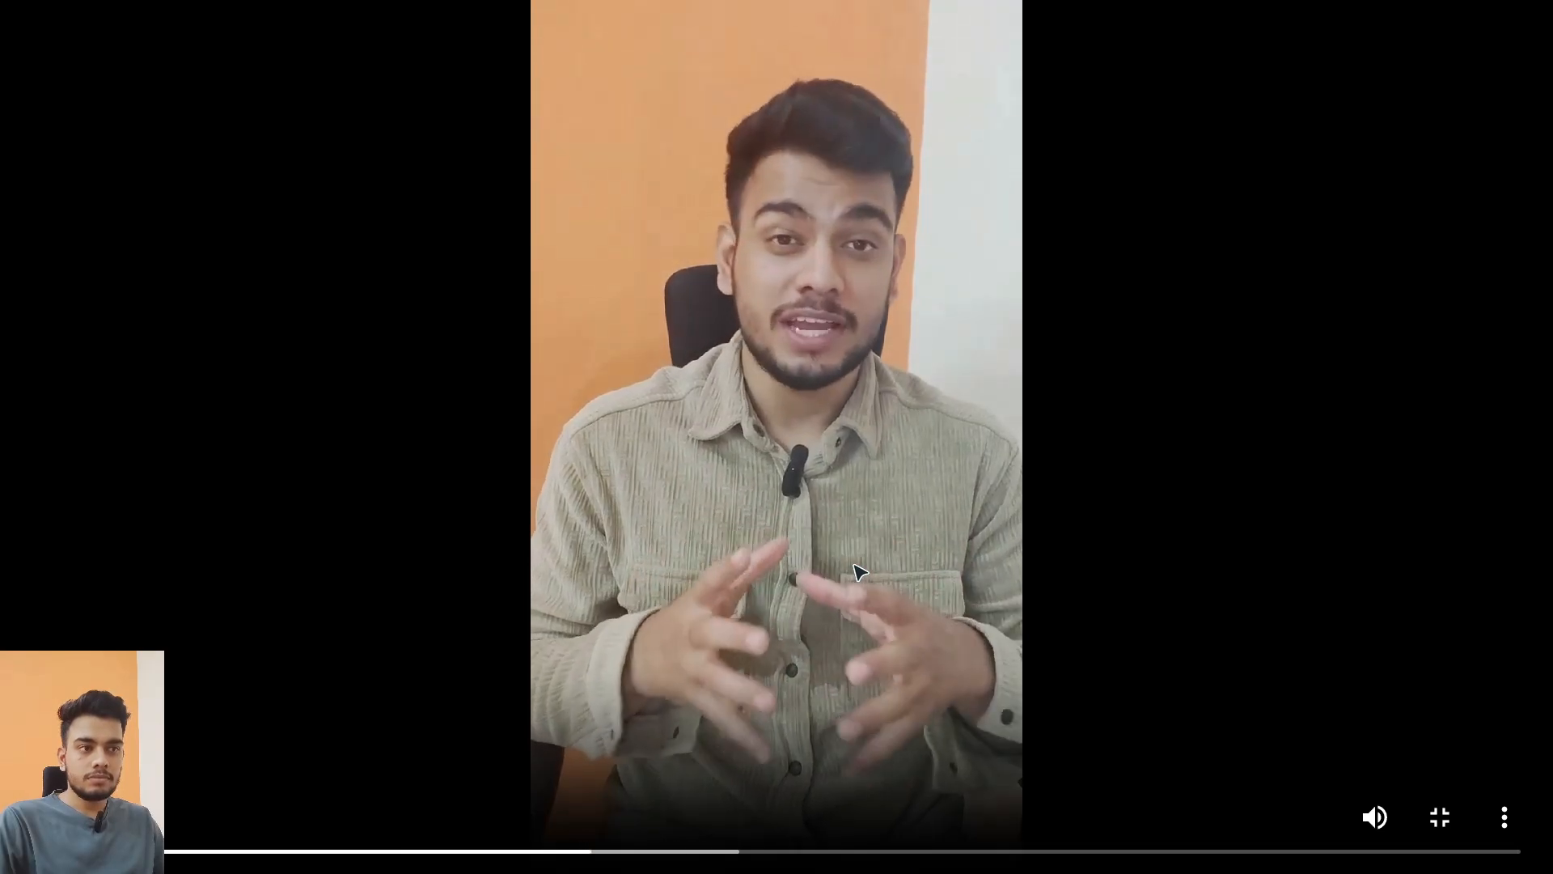
key("space")
key("Escape")
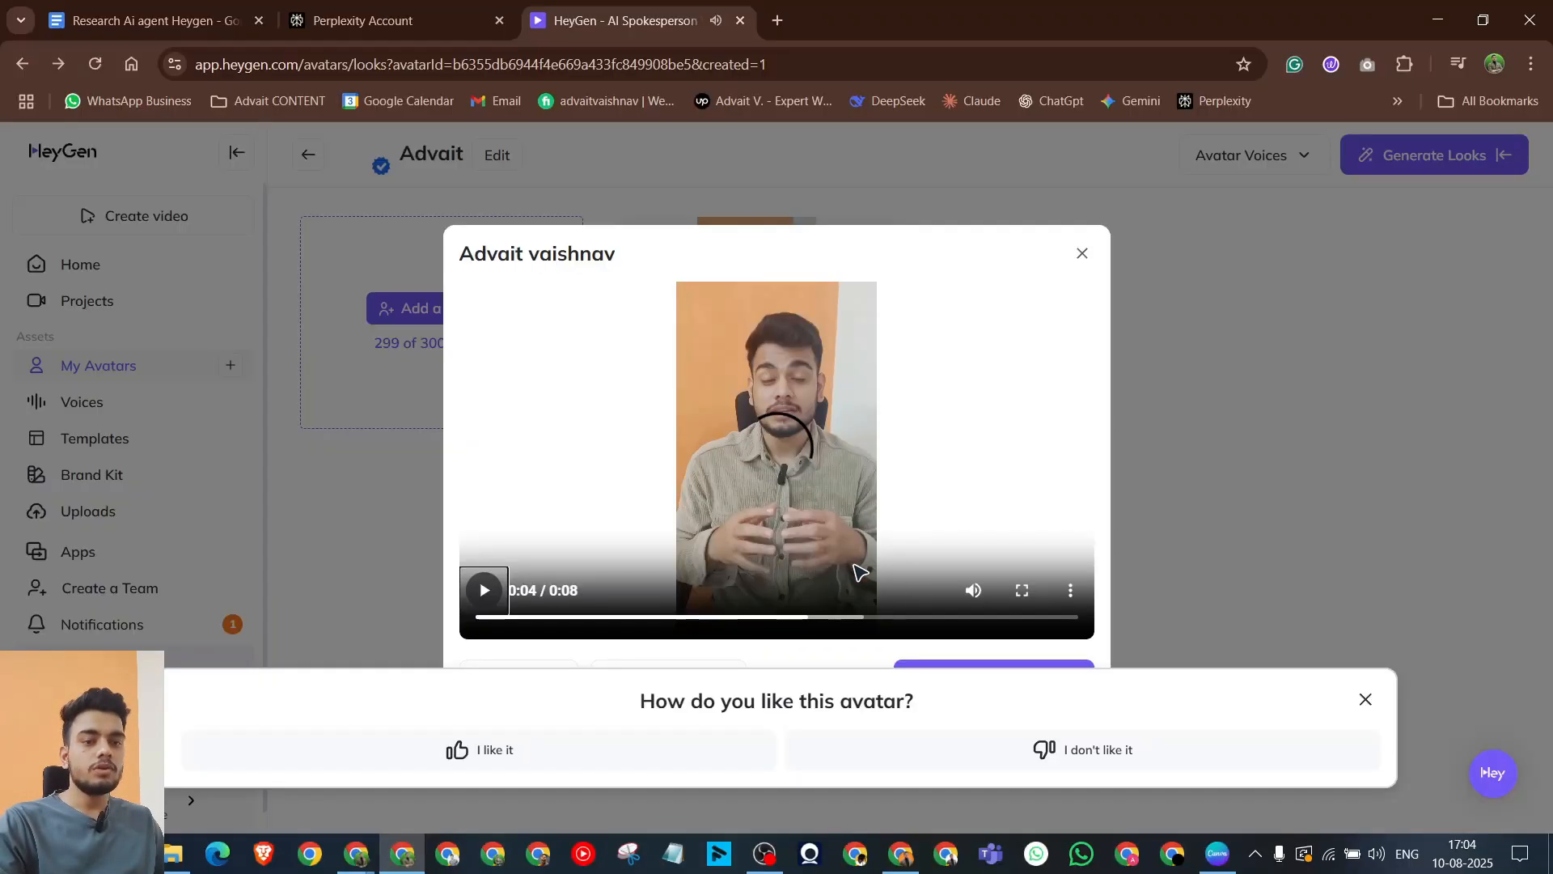
left_click(1081, 253)
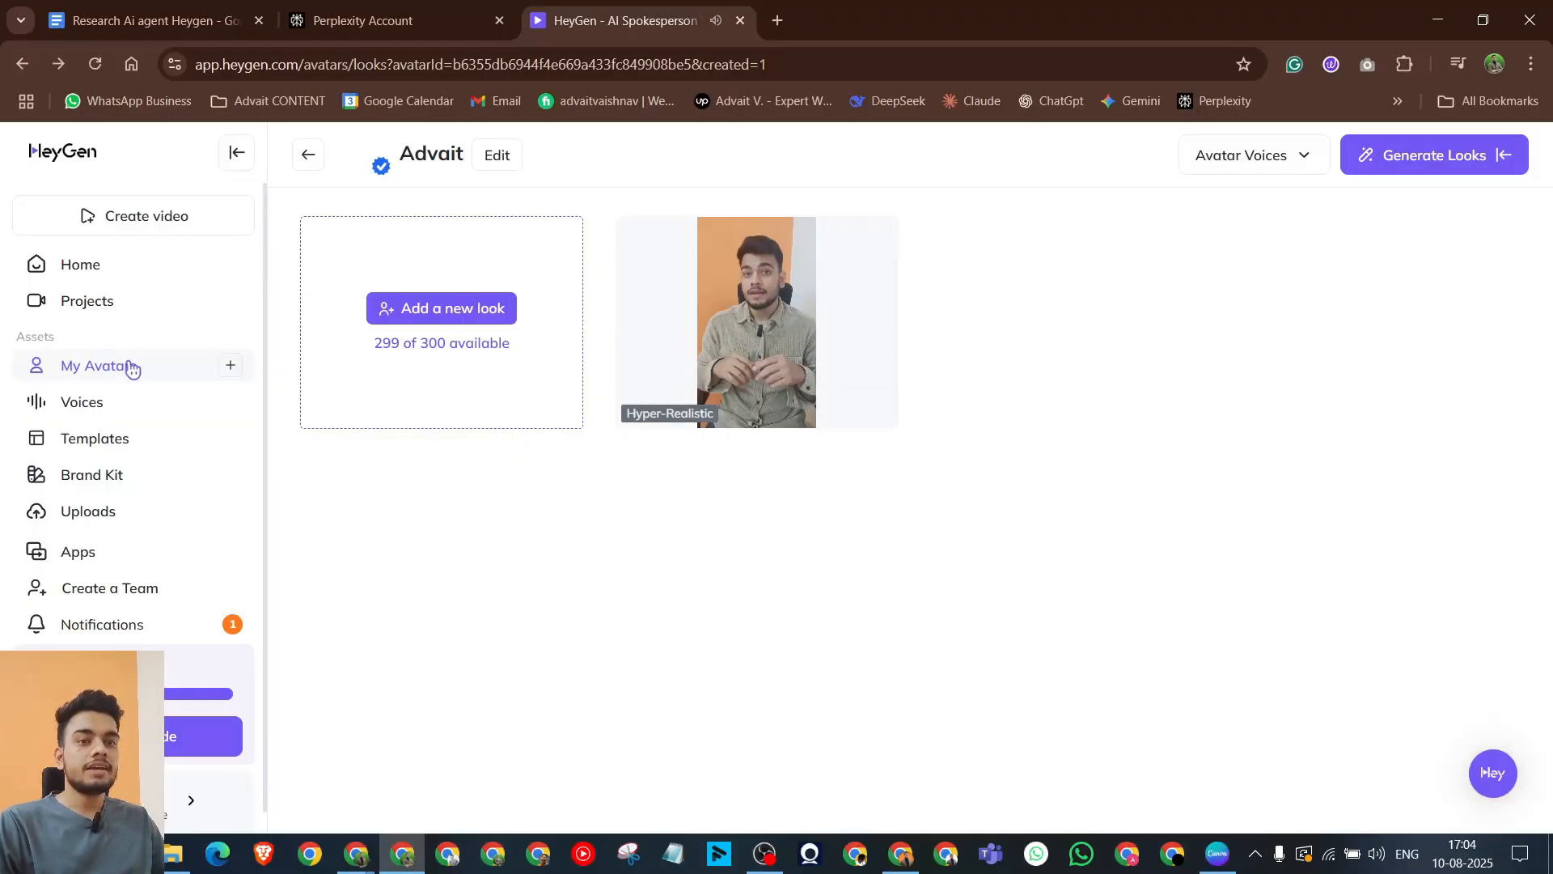
Step: Review the voices page and what creating a new custom voice requires, then dismiss the upgrade offer
left_click(102, 414)
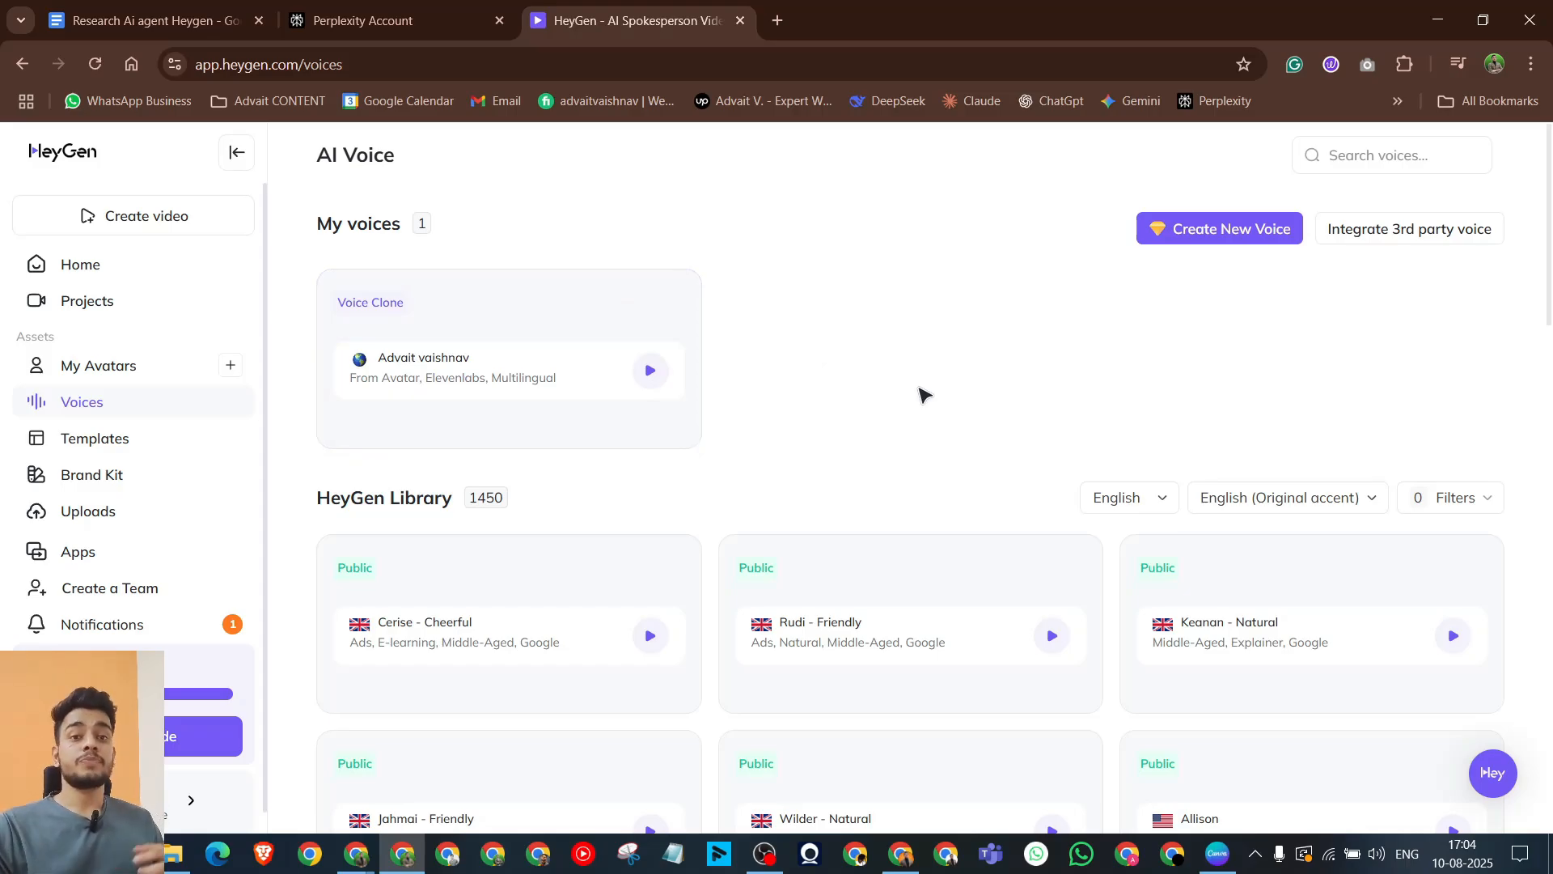
left_click(1241, 232)
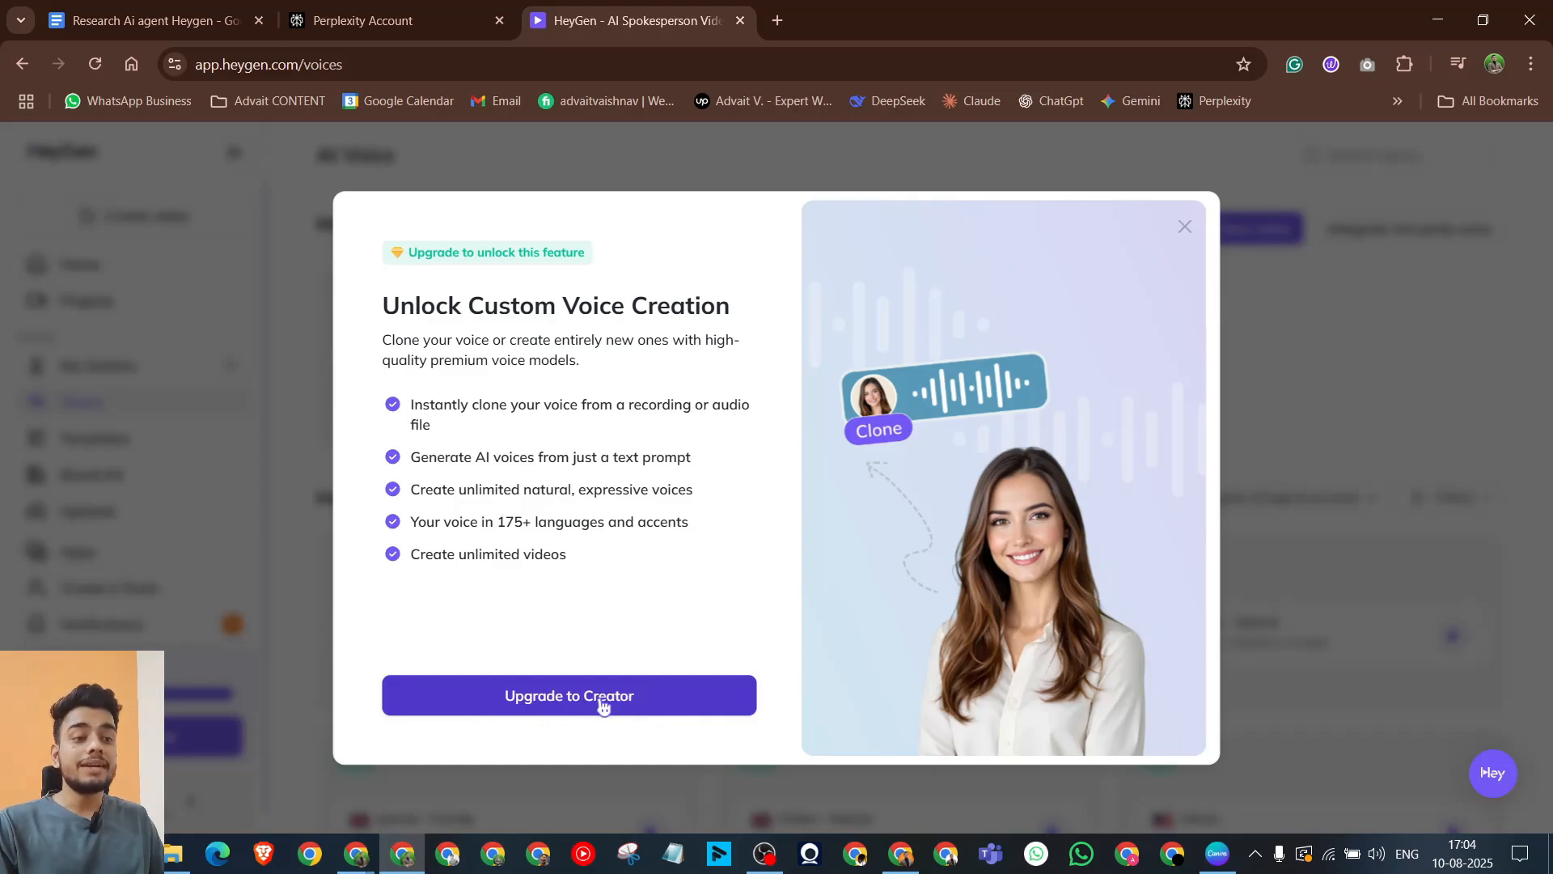
left_click(1186, 228)
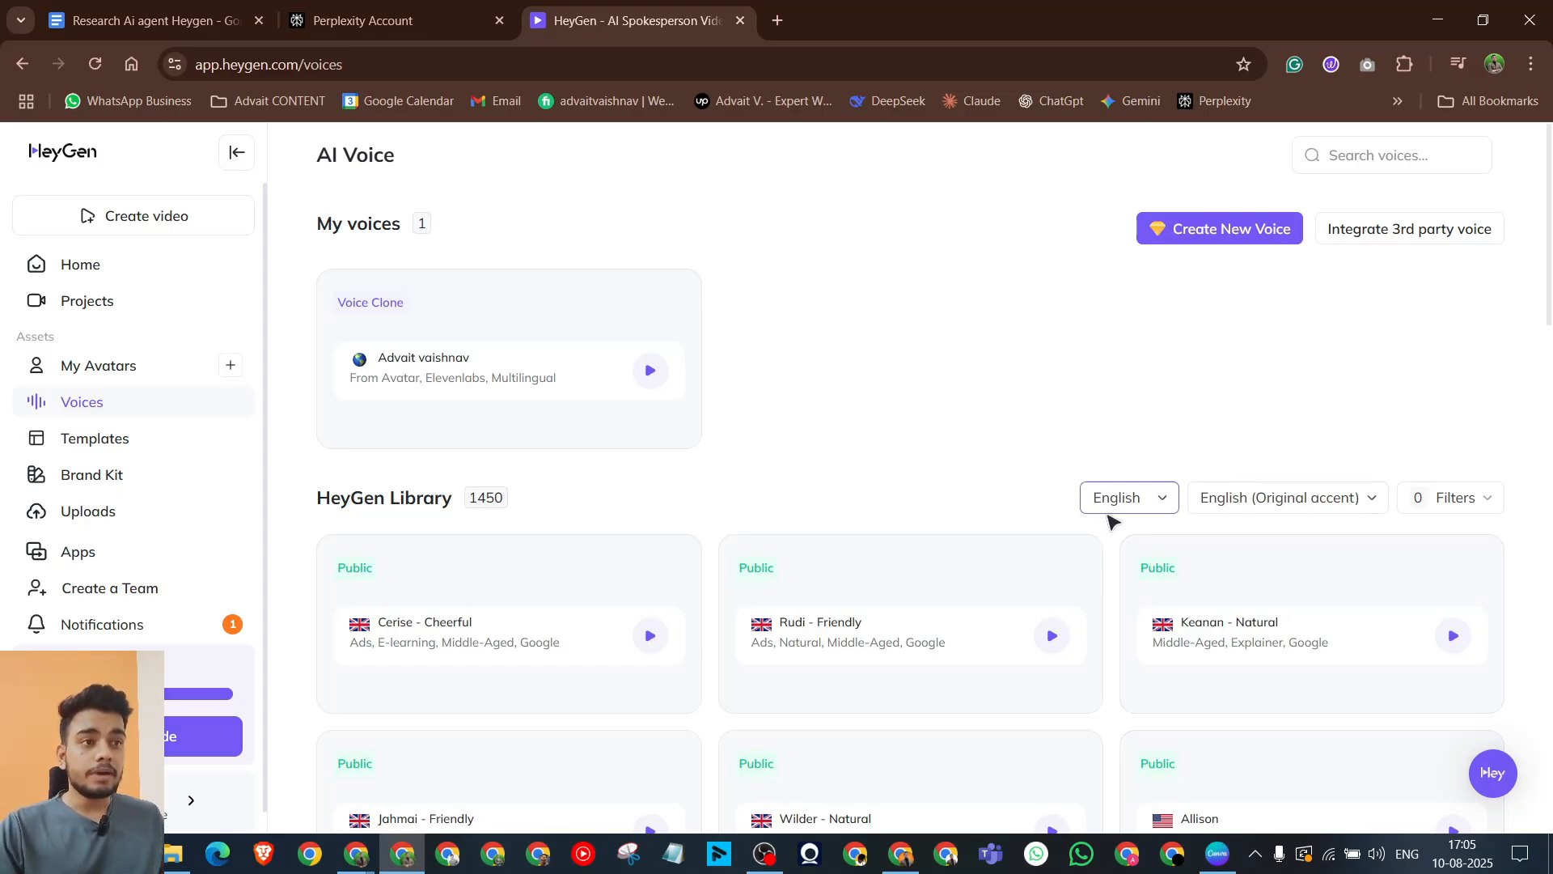
left_click(1204, 239)
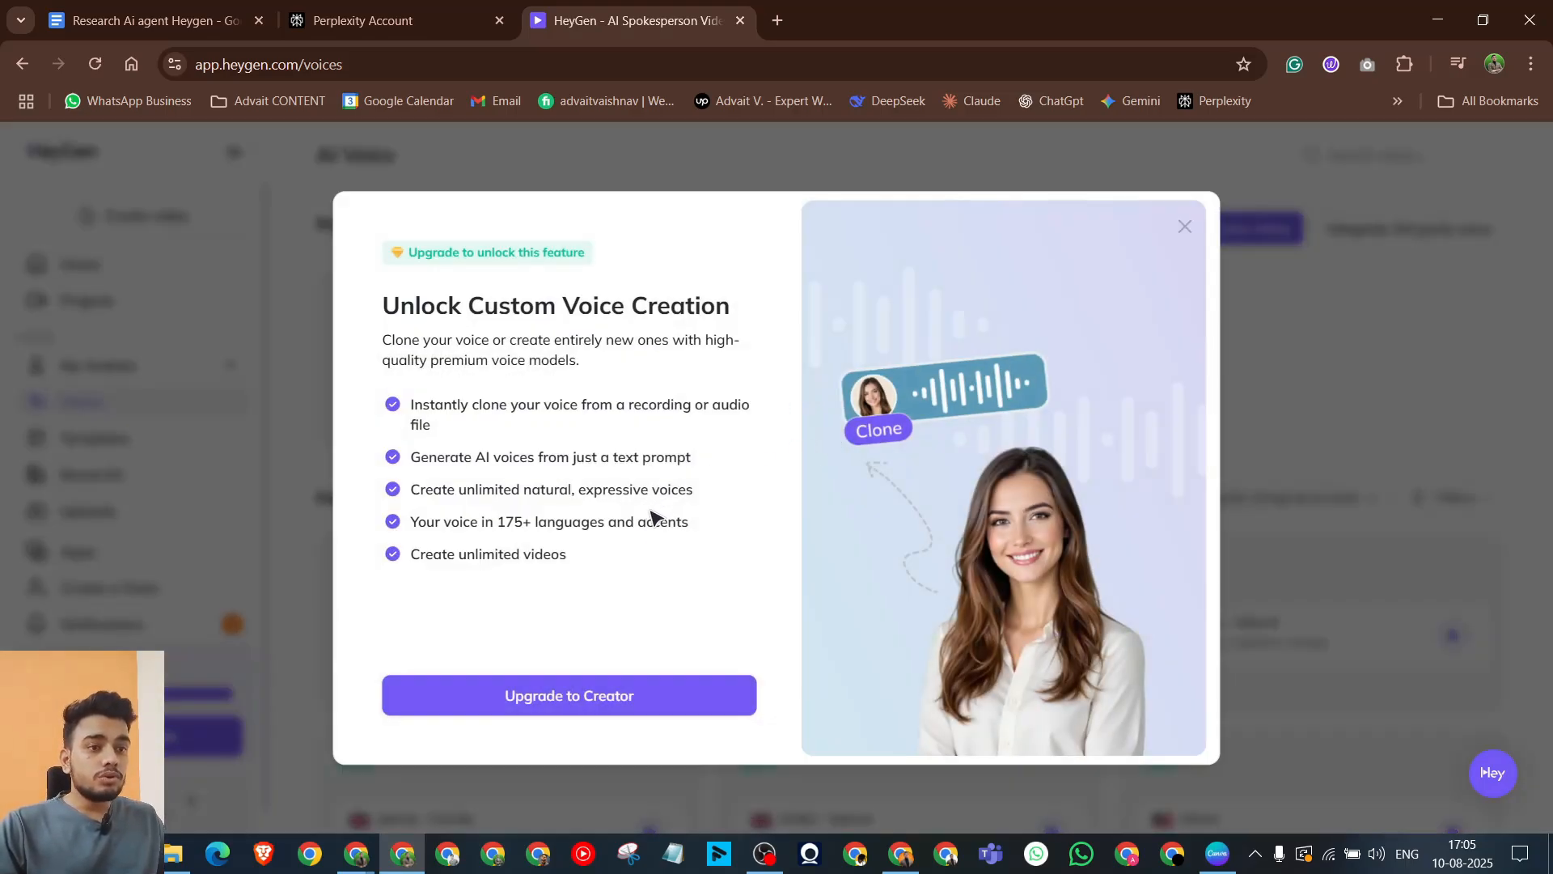
left_click(1183, 230)
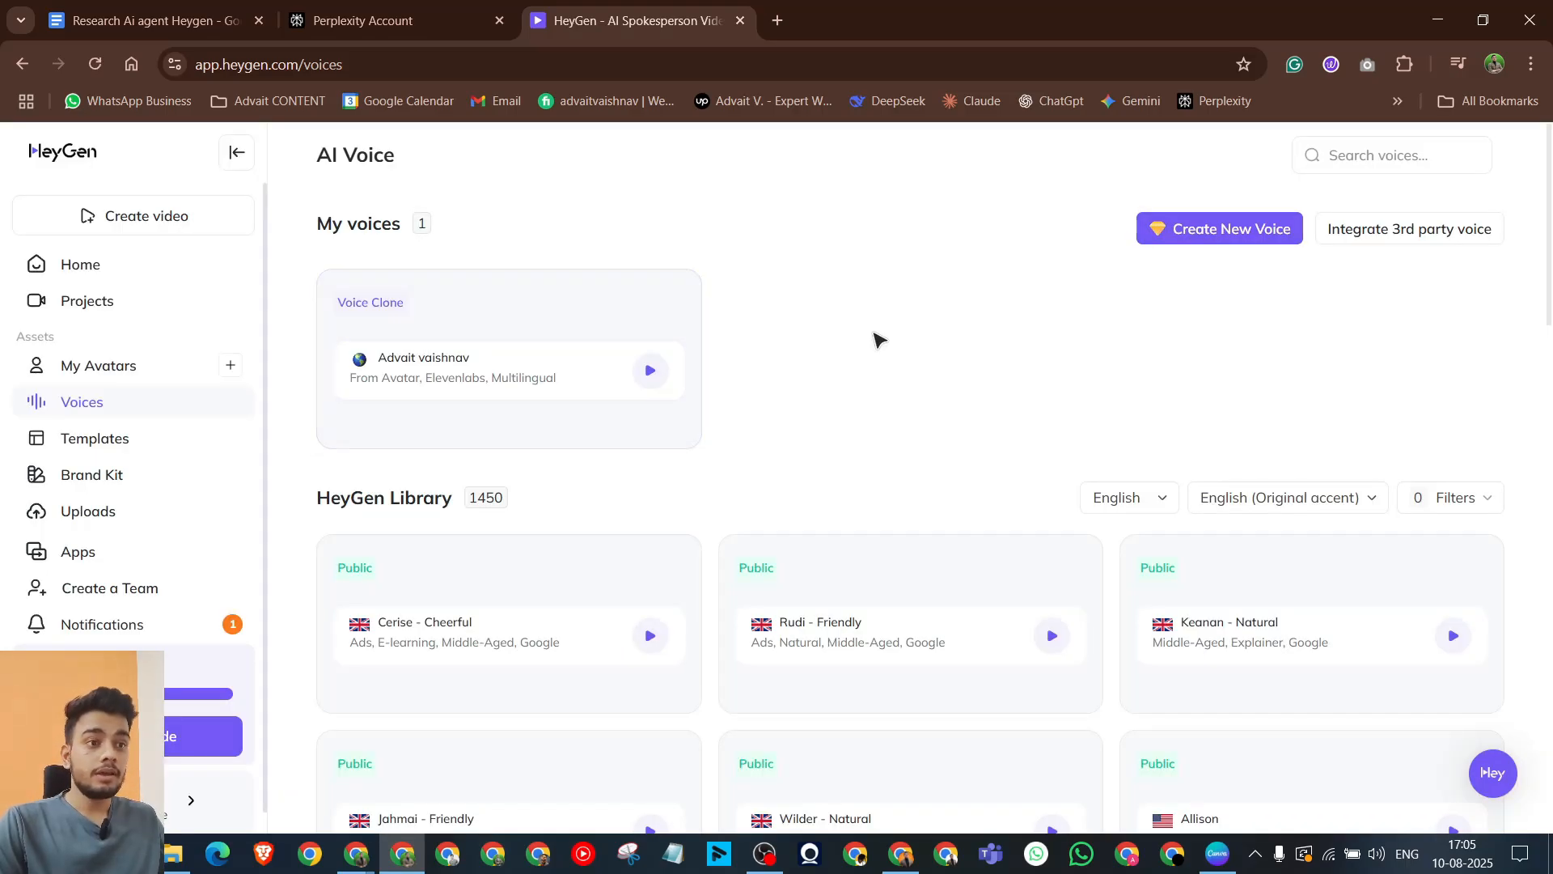
Step: Search Google for "heygen api documentation", open the Streaming API Overview page in its own tab and close the search results
left_click(778, 20)
type("hey")
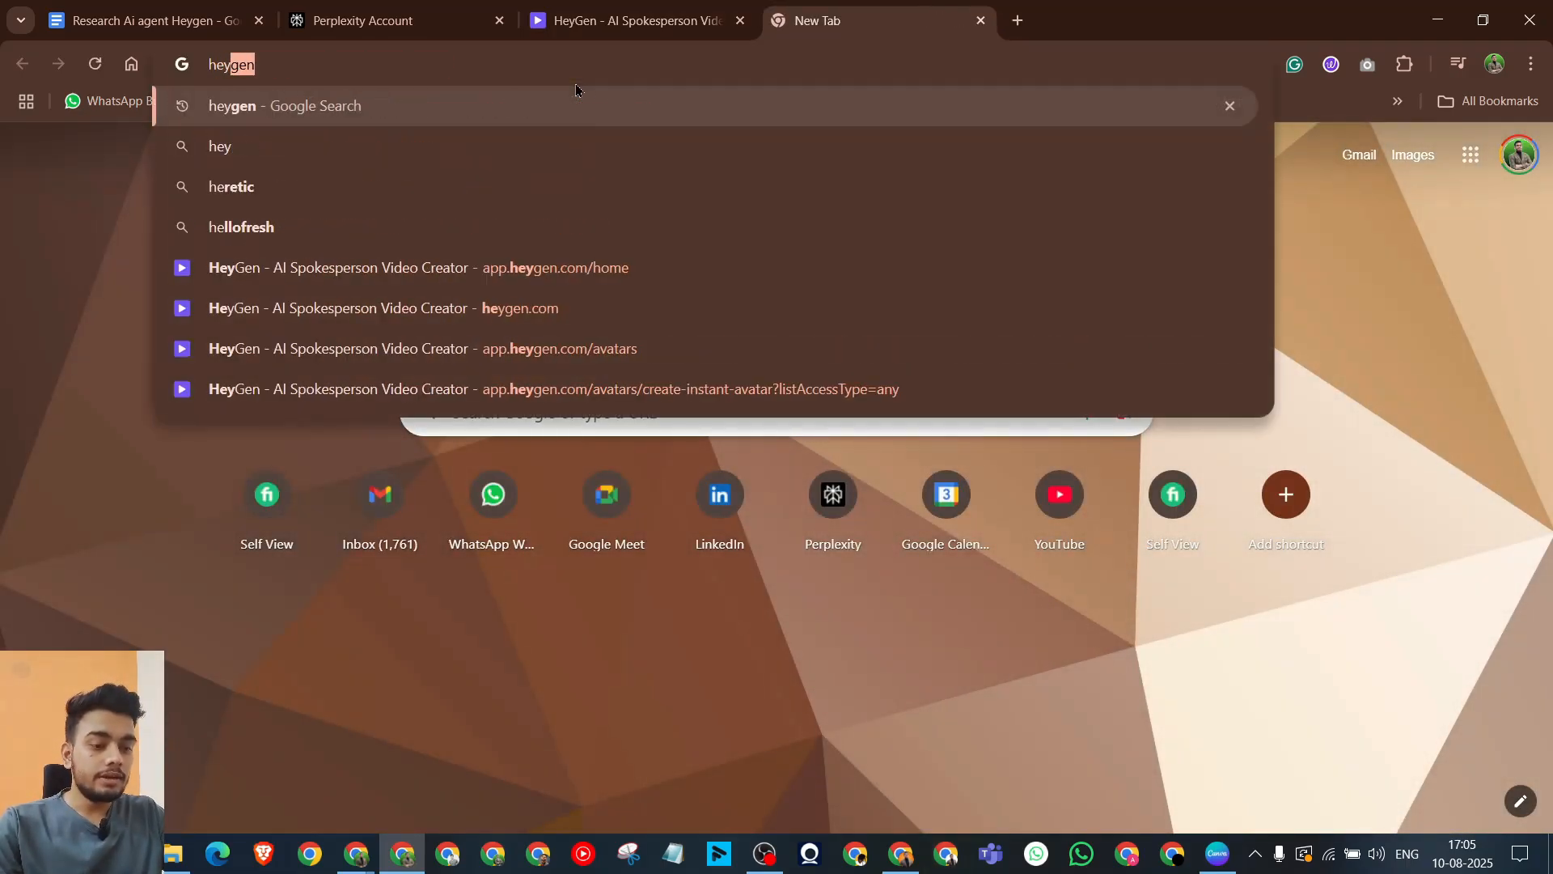
type("gen api")
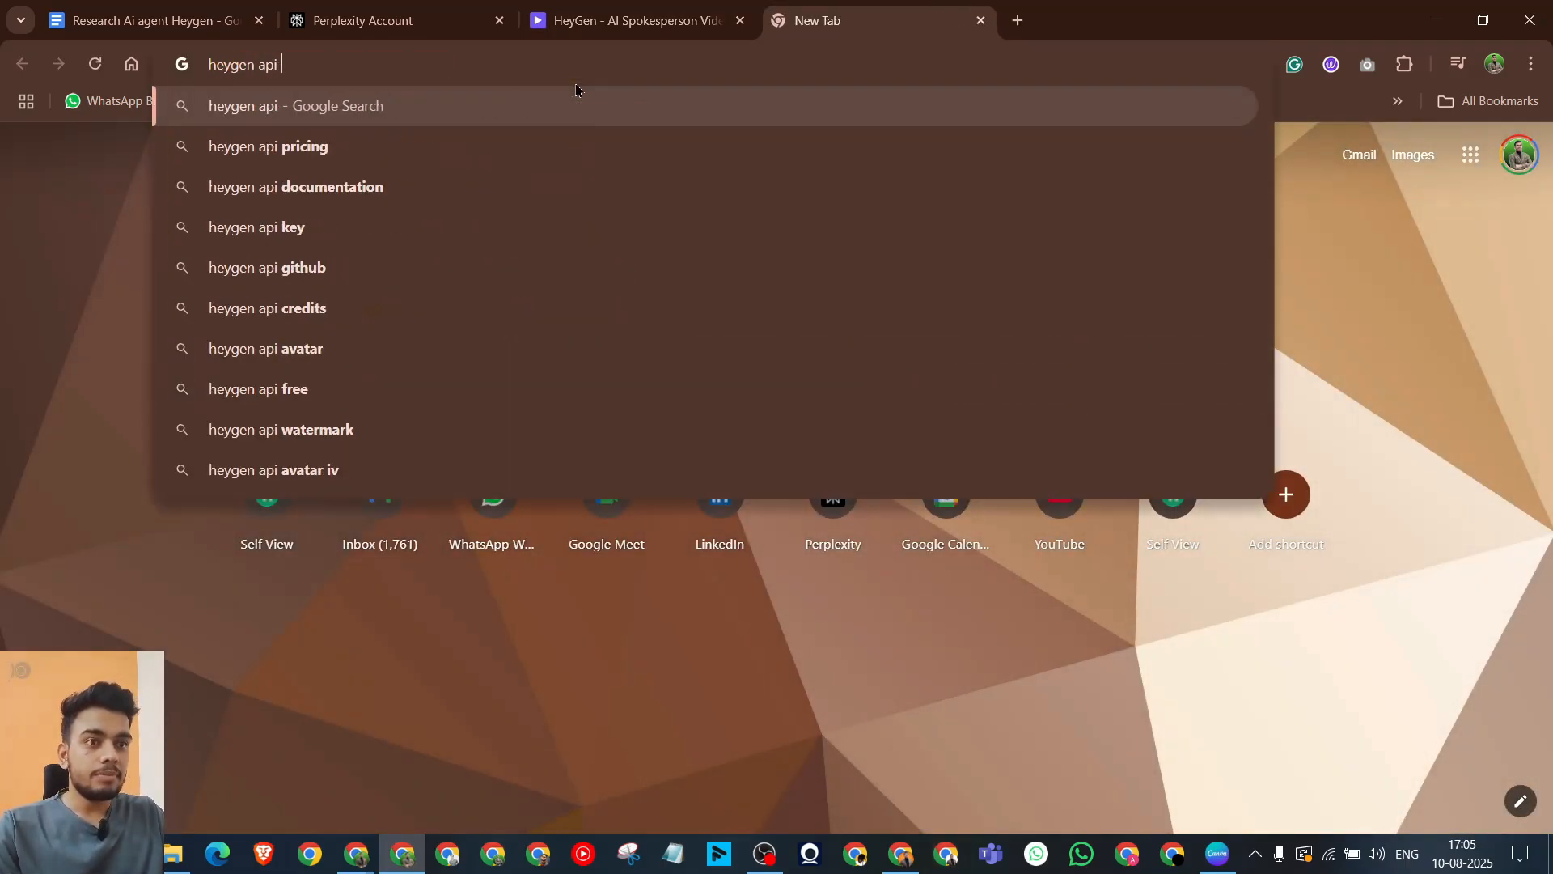
key("Down")
key("Down")
key("Return")
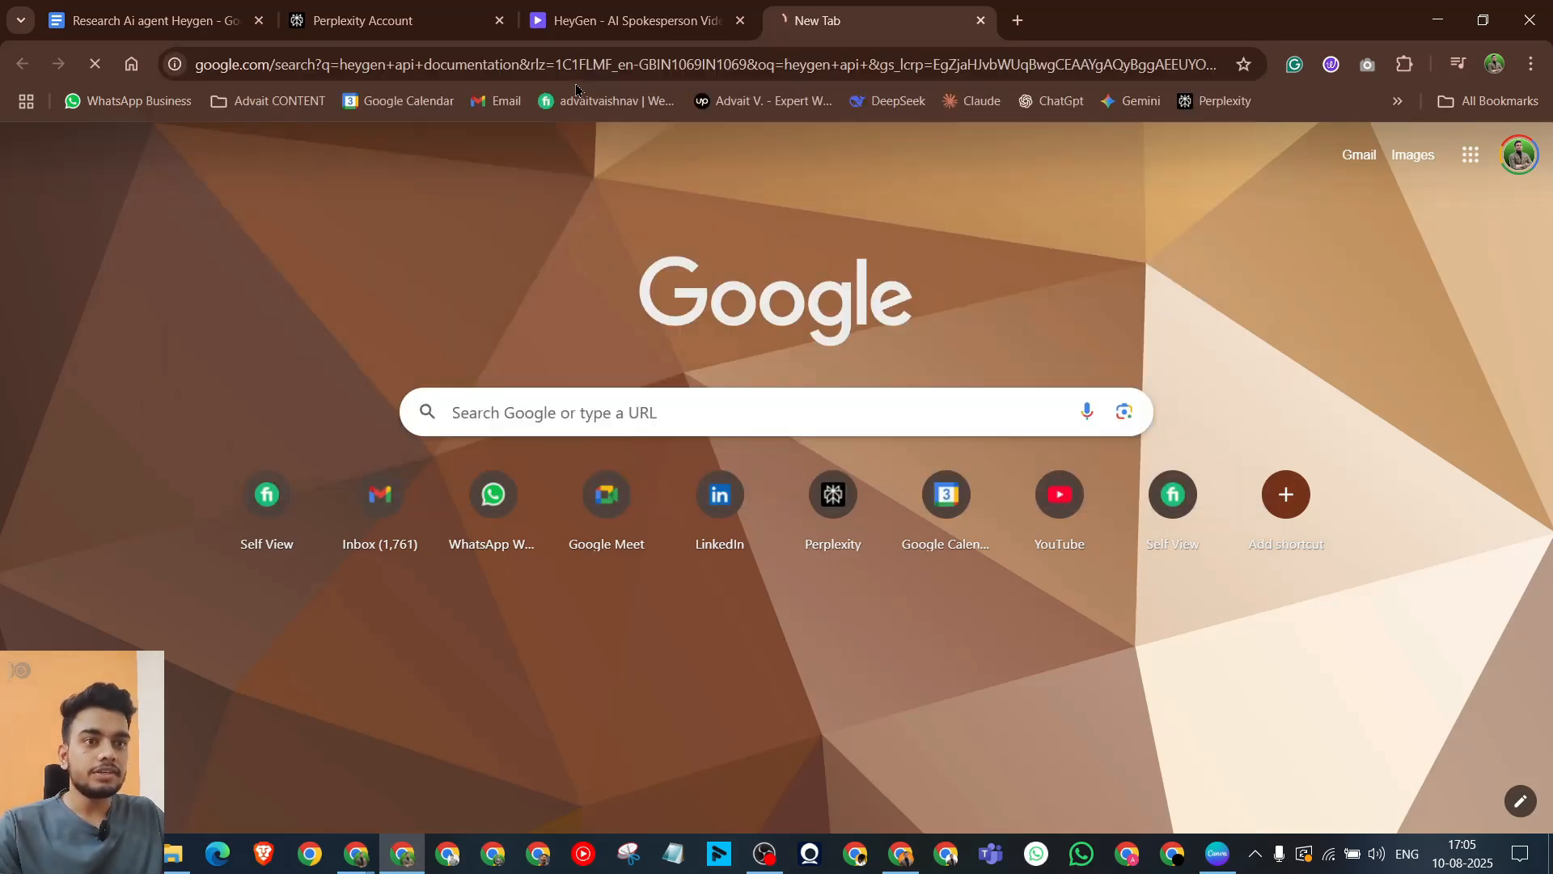
middle_click(280, 357)
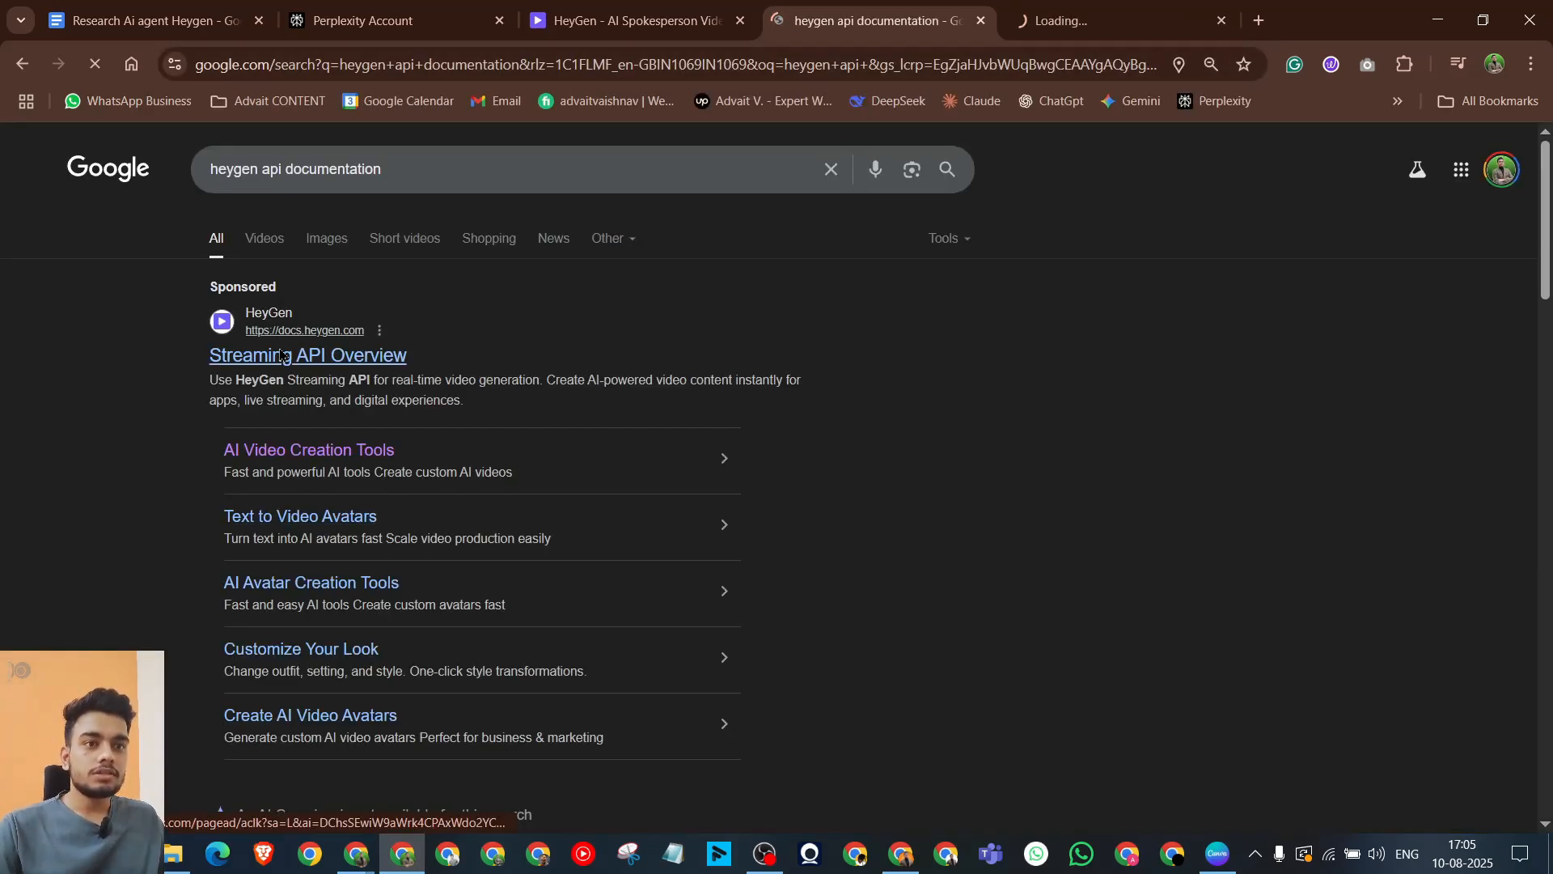
left_click(984, 21)
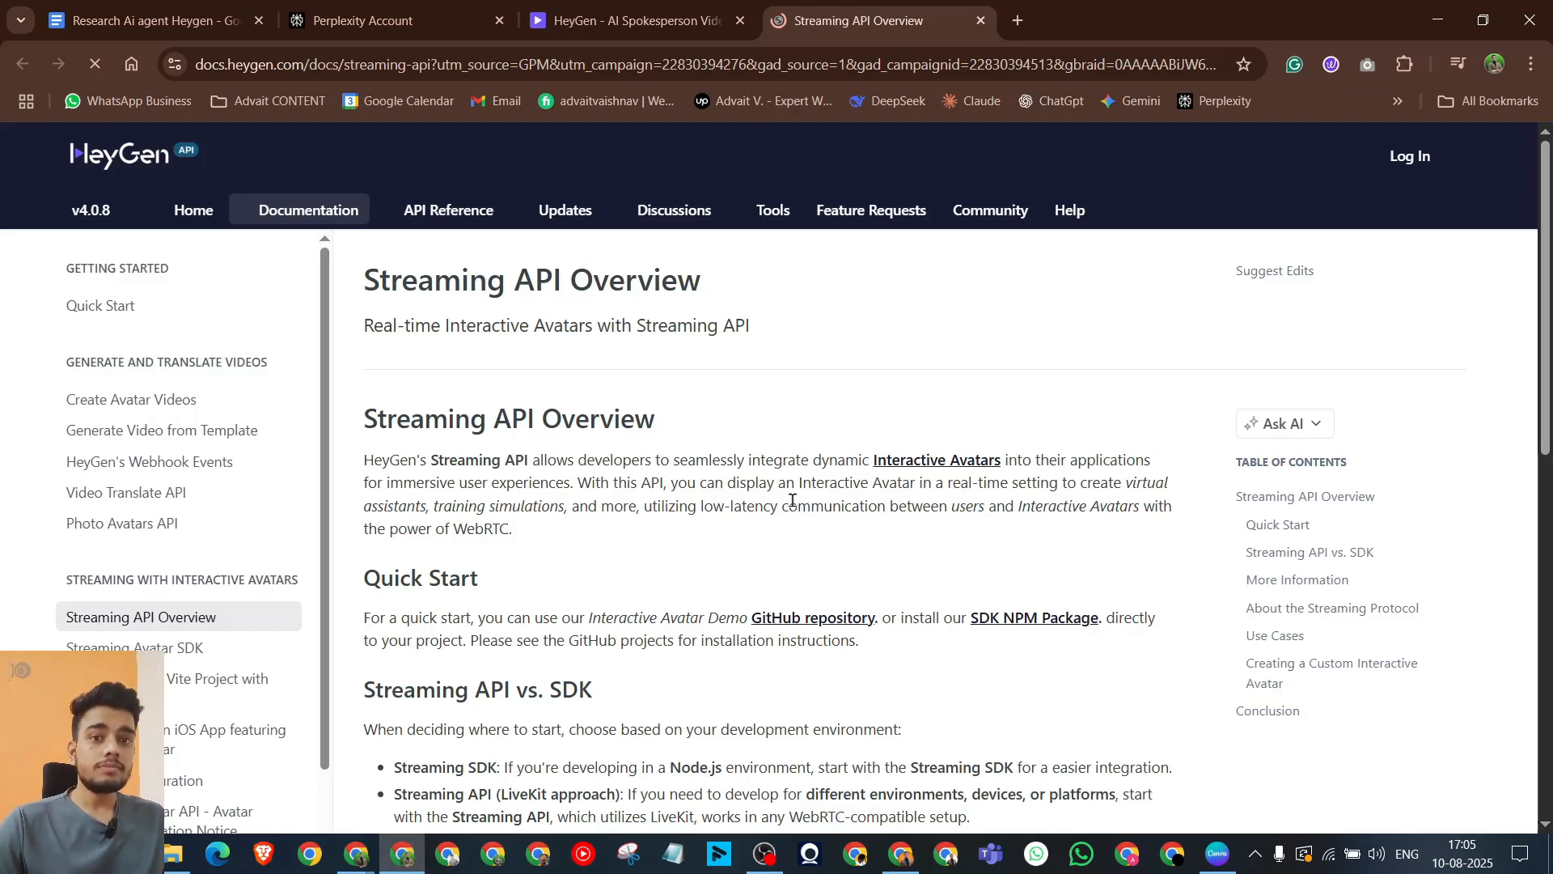
scroll(792, 500, "down", 6)
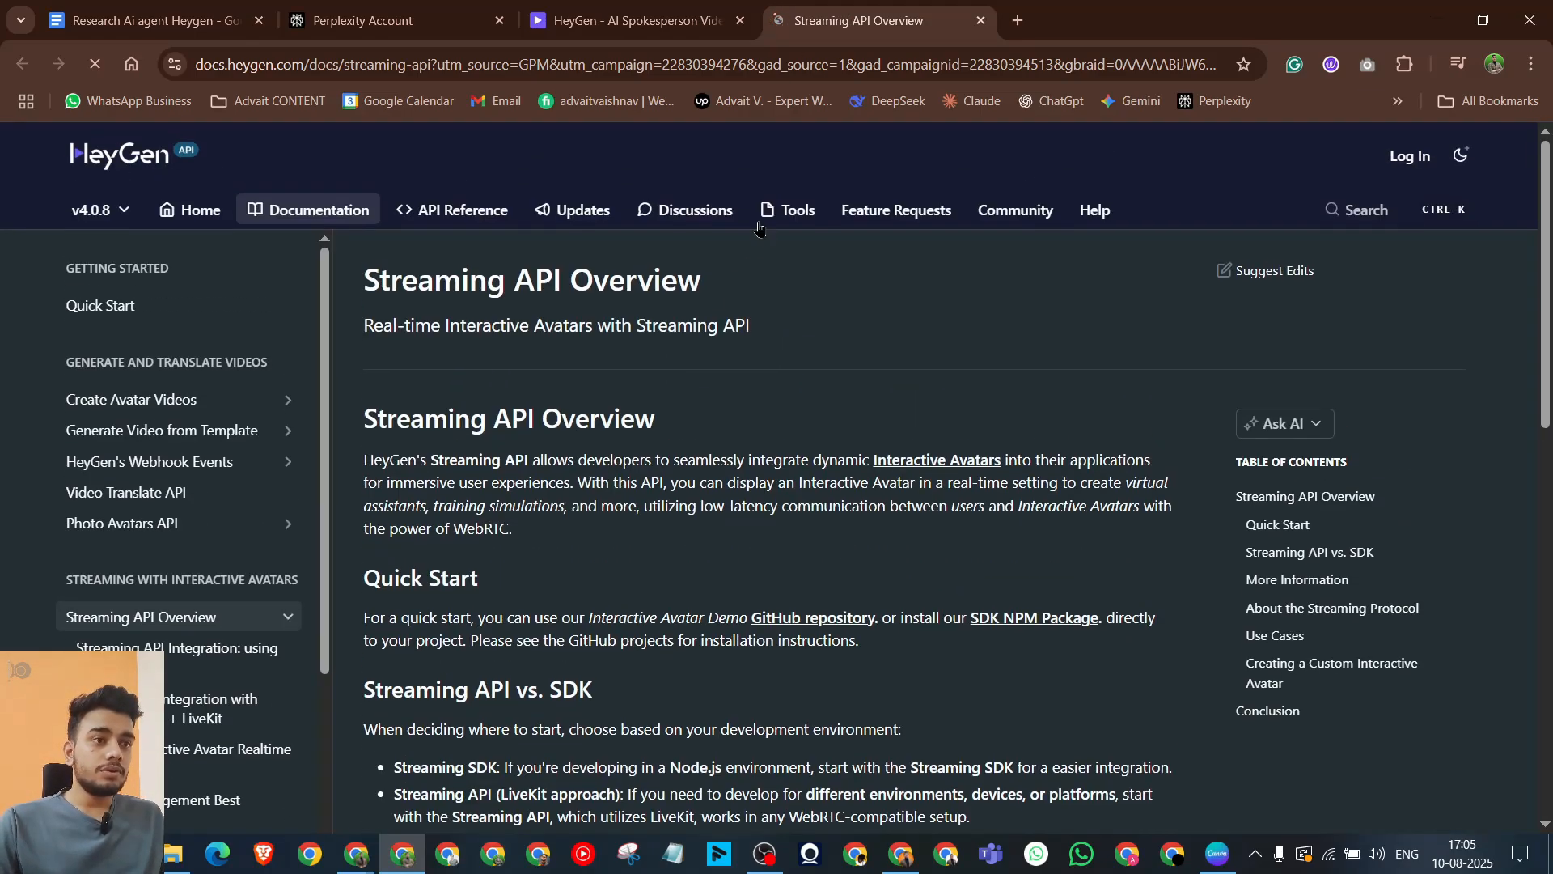
Step: Open the Create Avatar Video (V2) endpoint page in the HeyGen API reference
left_click(516, 215)
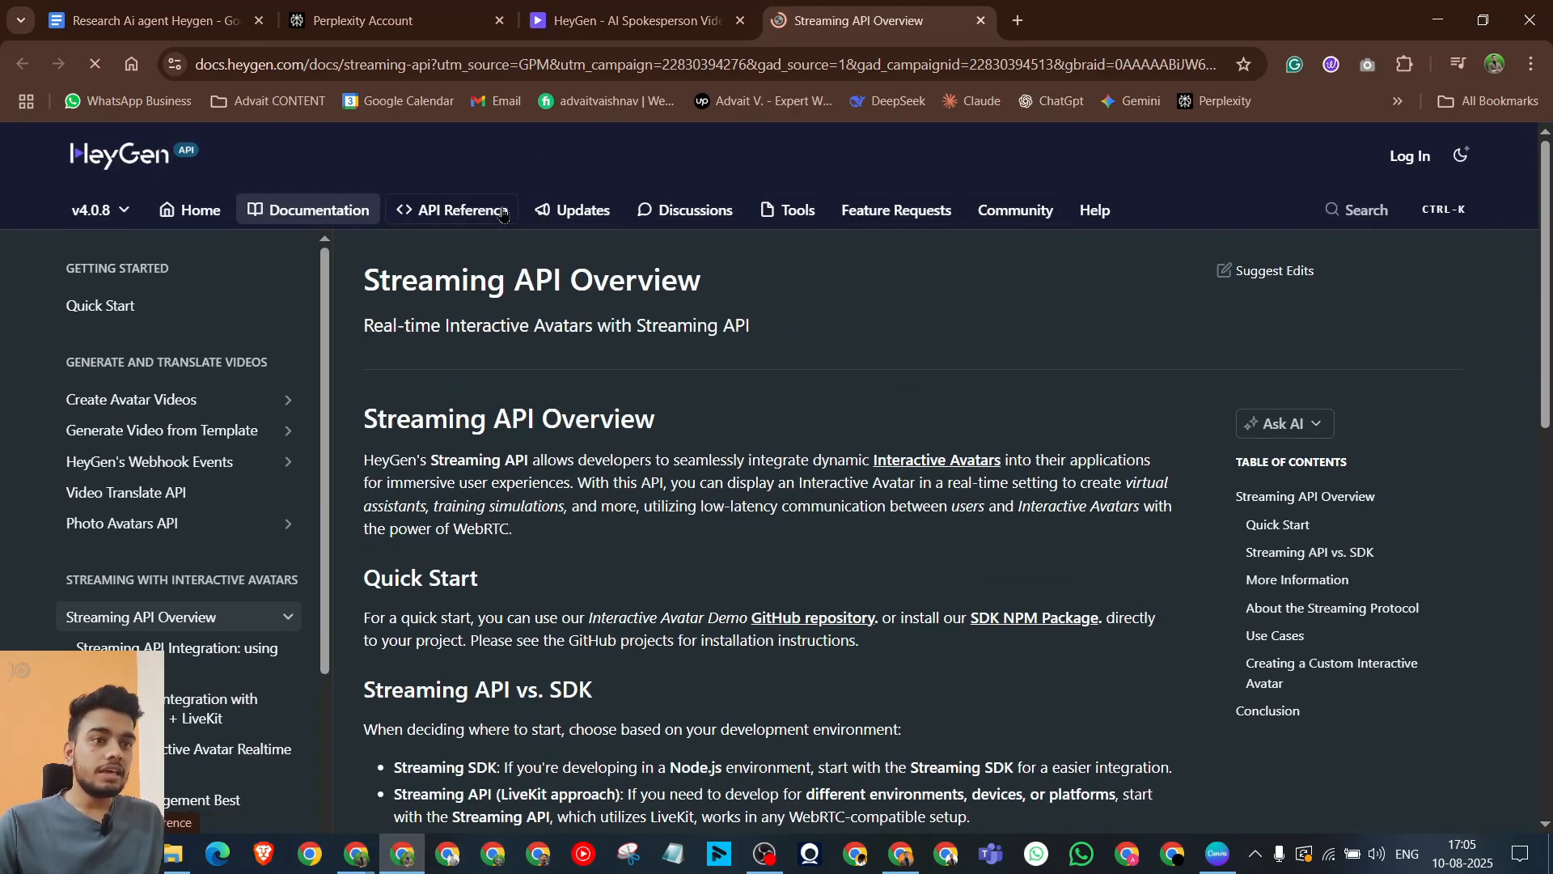
scroll(168, 560, "down", 5)
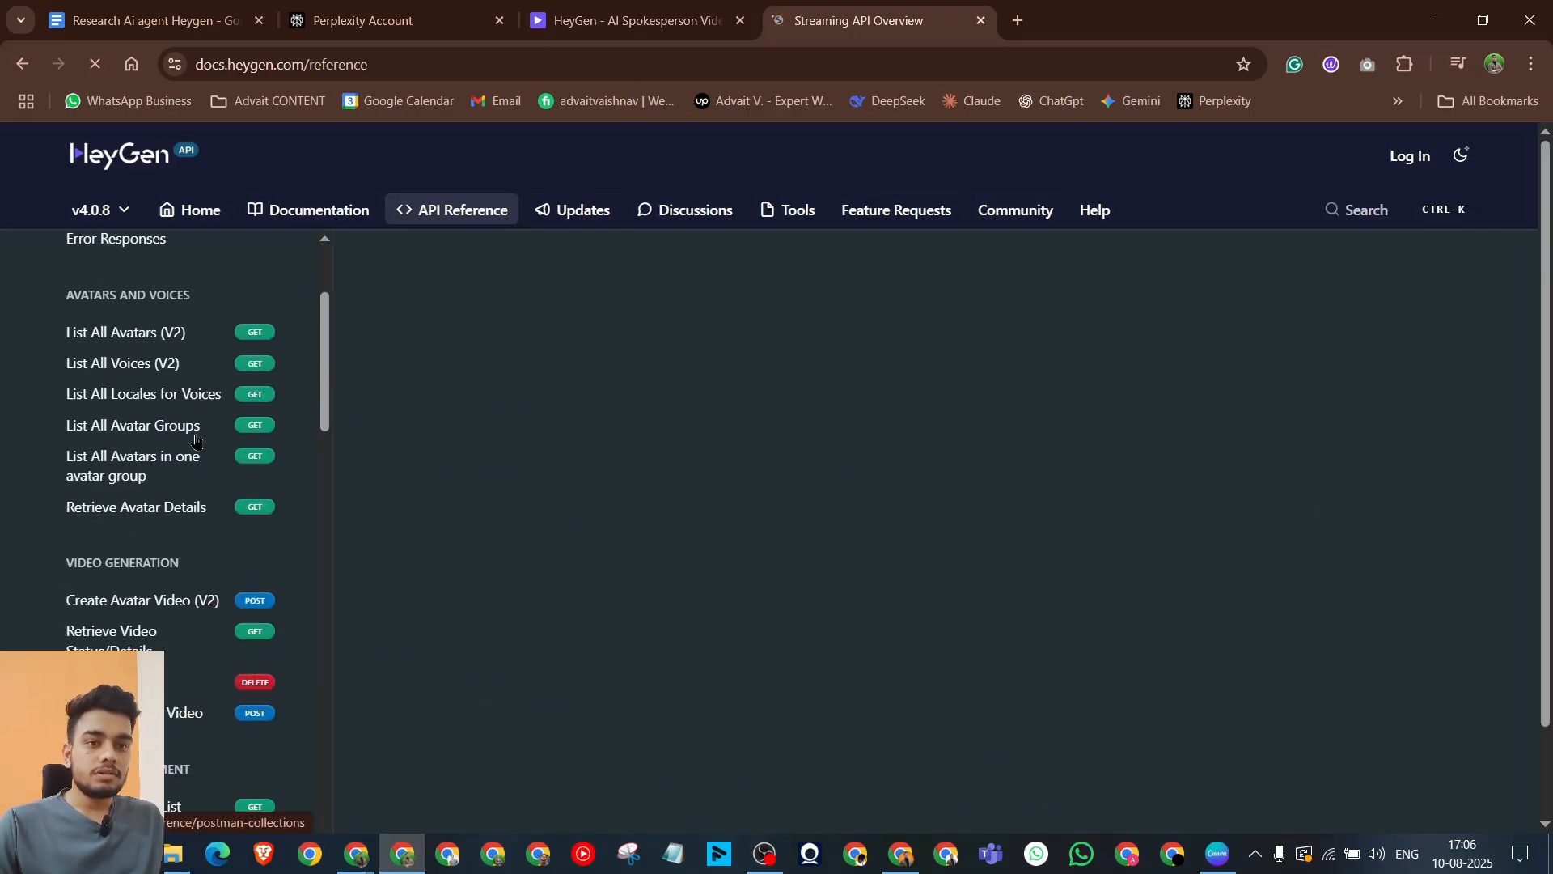
scroll(168, 561, "down", 2)
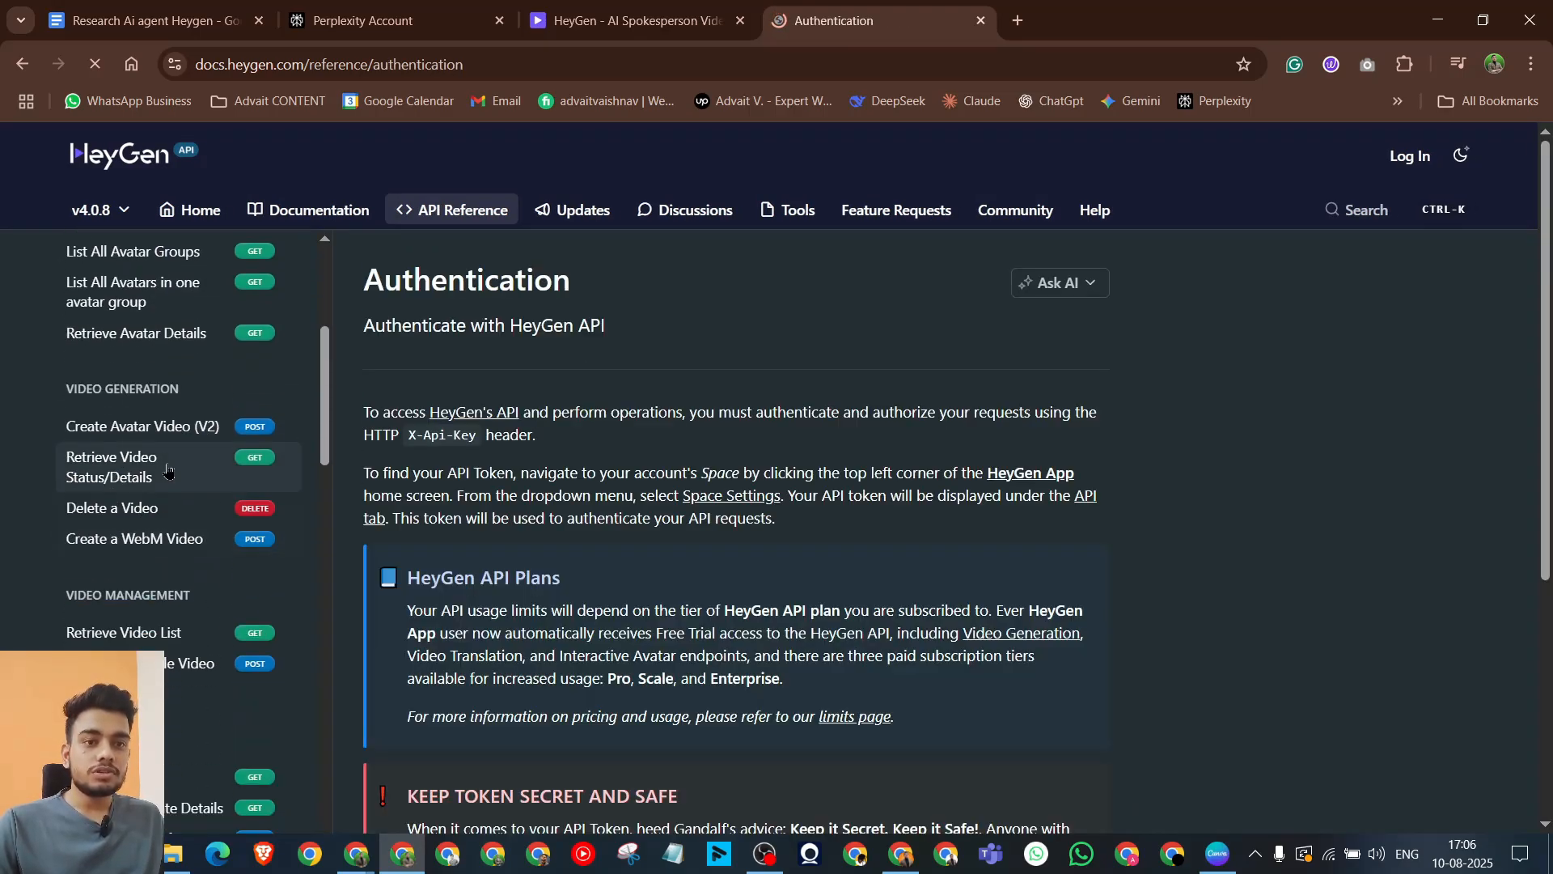
left_click(165, 435)
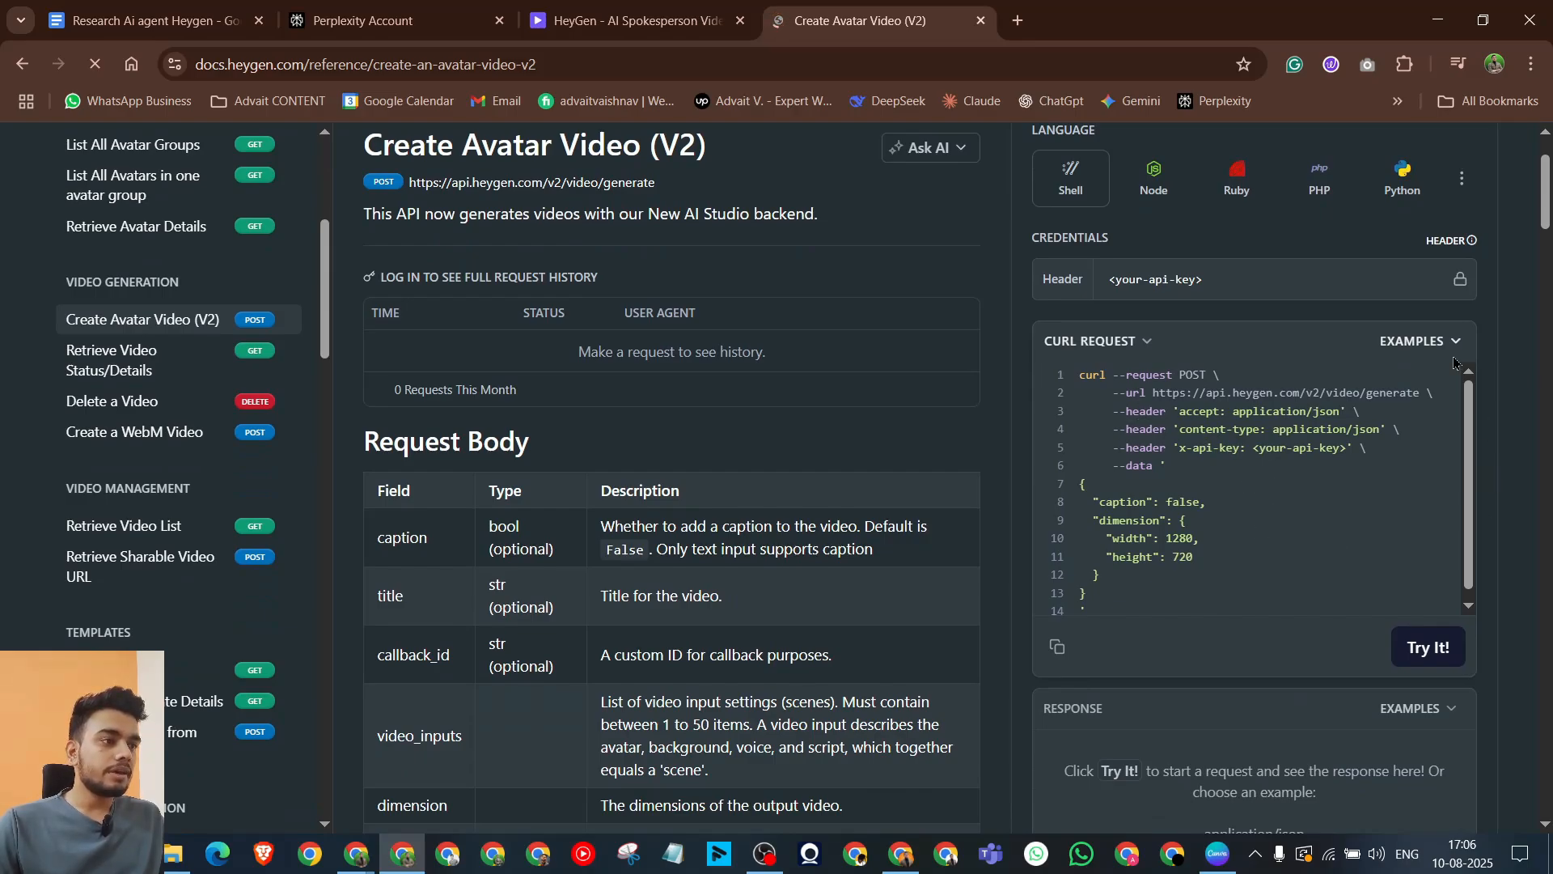
Step: Load the Request Example into the cURL request and copy the full command
left_click(1454, 338)
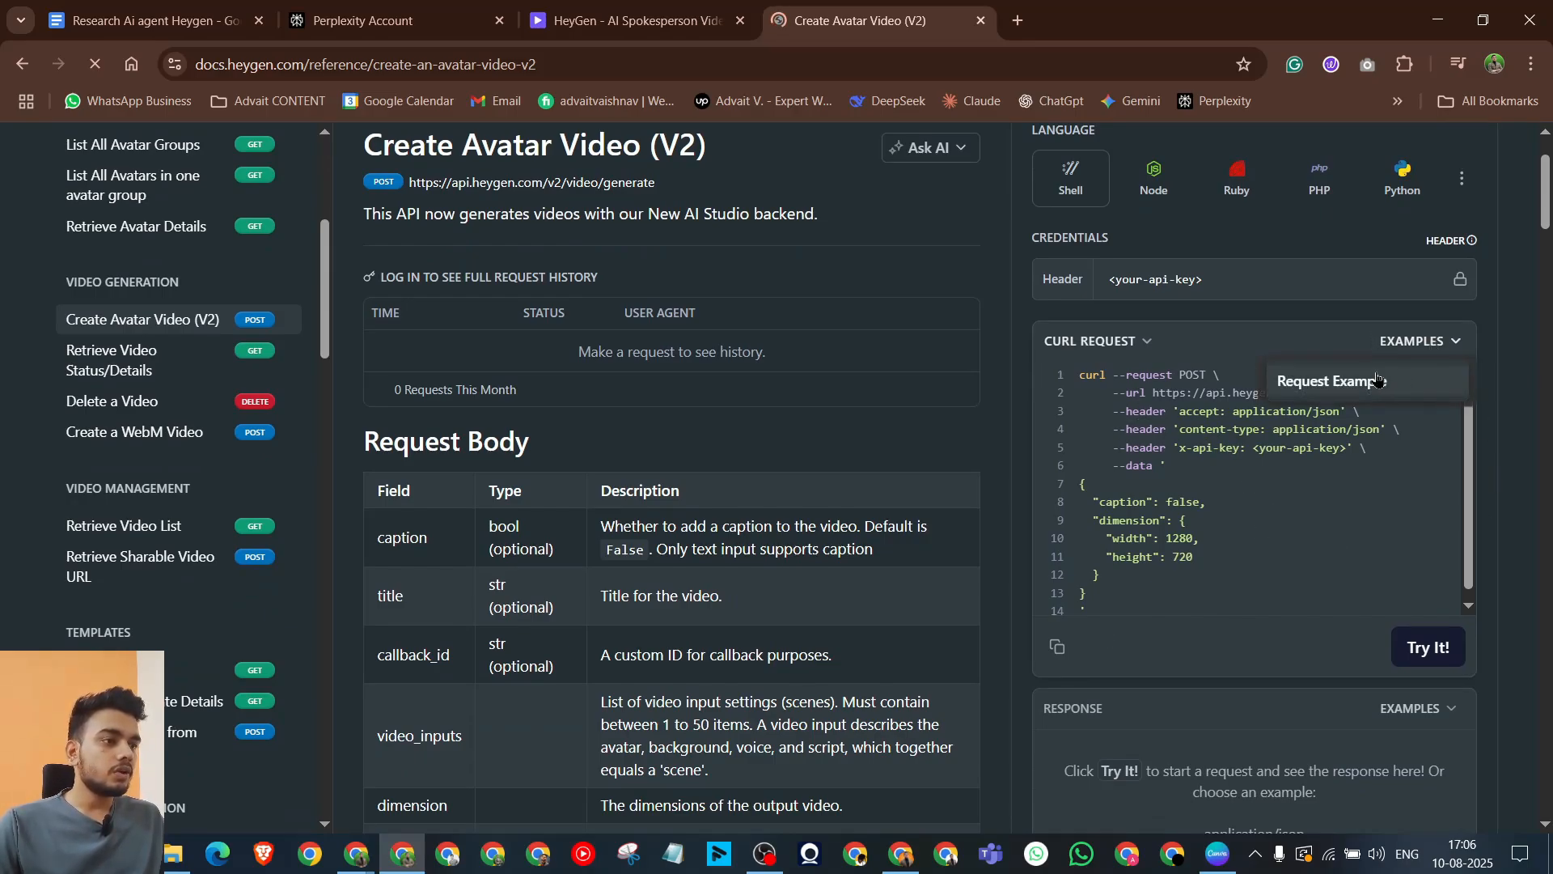
left_click(1343, 380)
left_click(1064, 649)
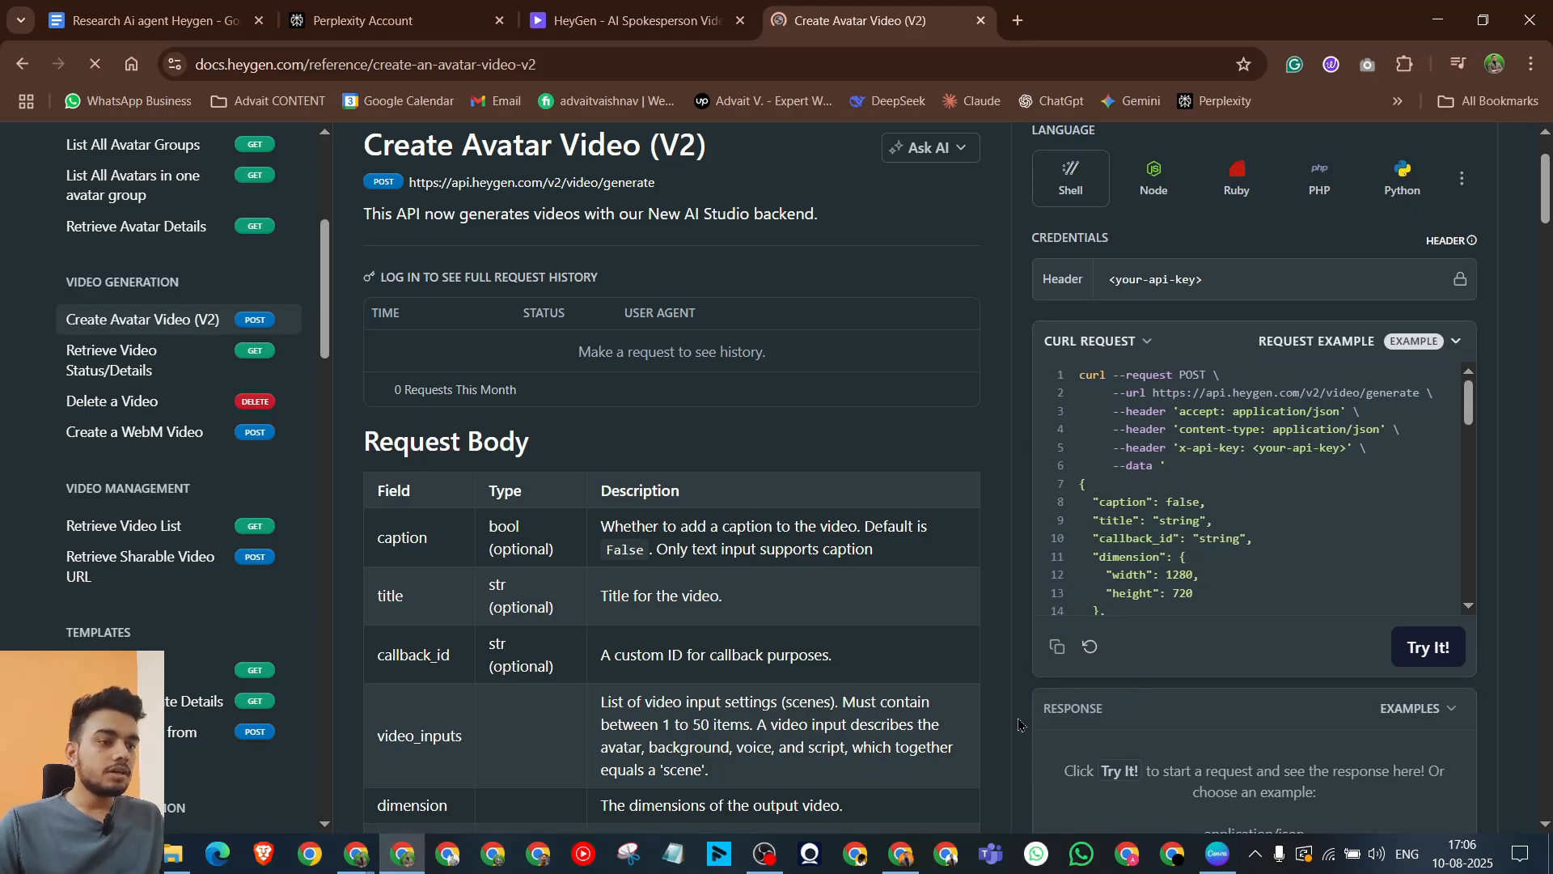
Step: Switch to the n8n workflow and import the copied HeyGen cURL command into the HTTP Request node
left_click(901, 854)
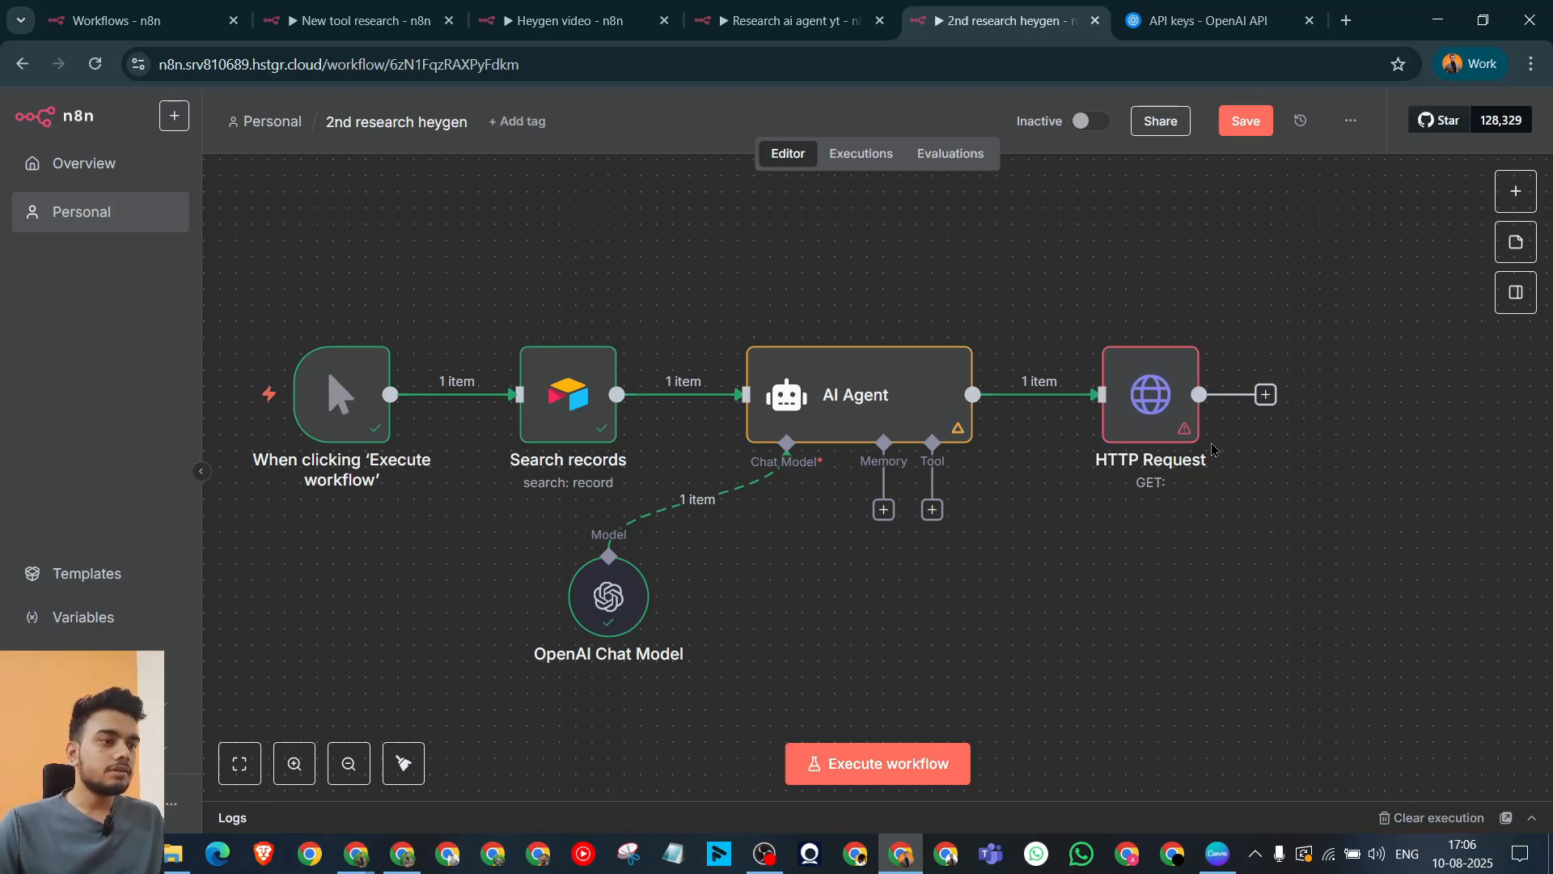
double_click(1154, 411)
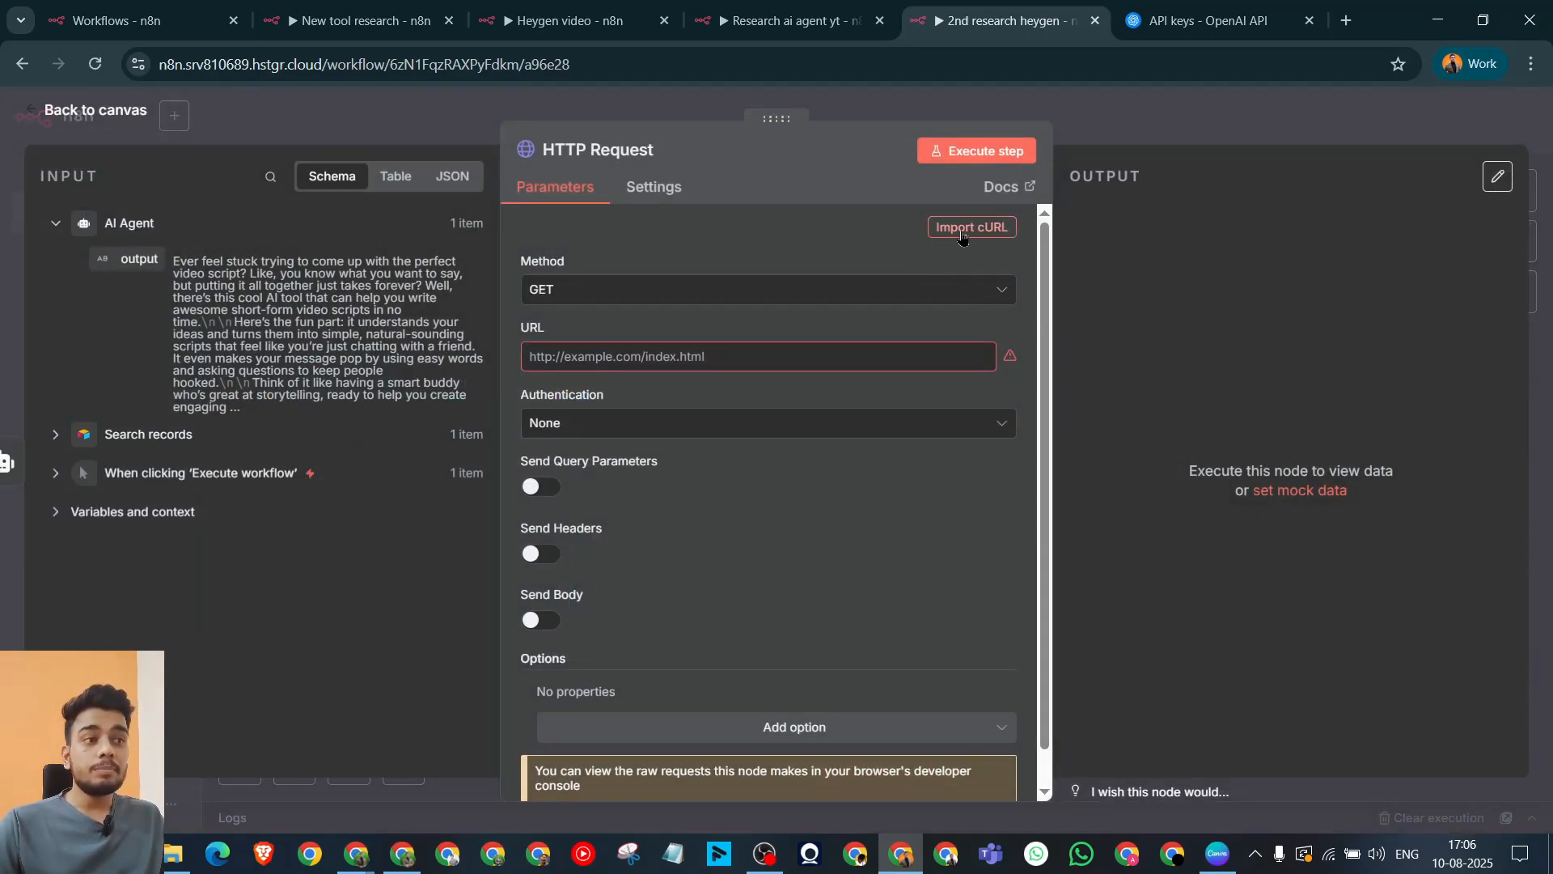
left_click(961, 236)
key("ctrl+v")
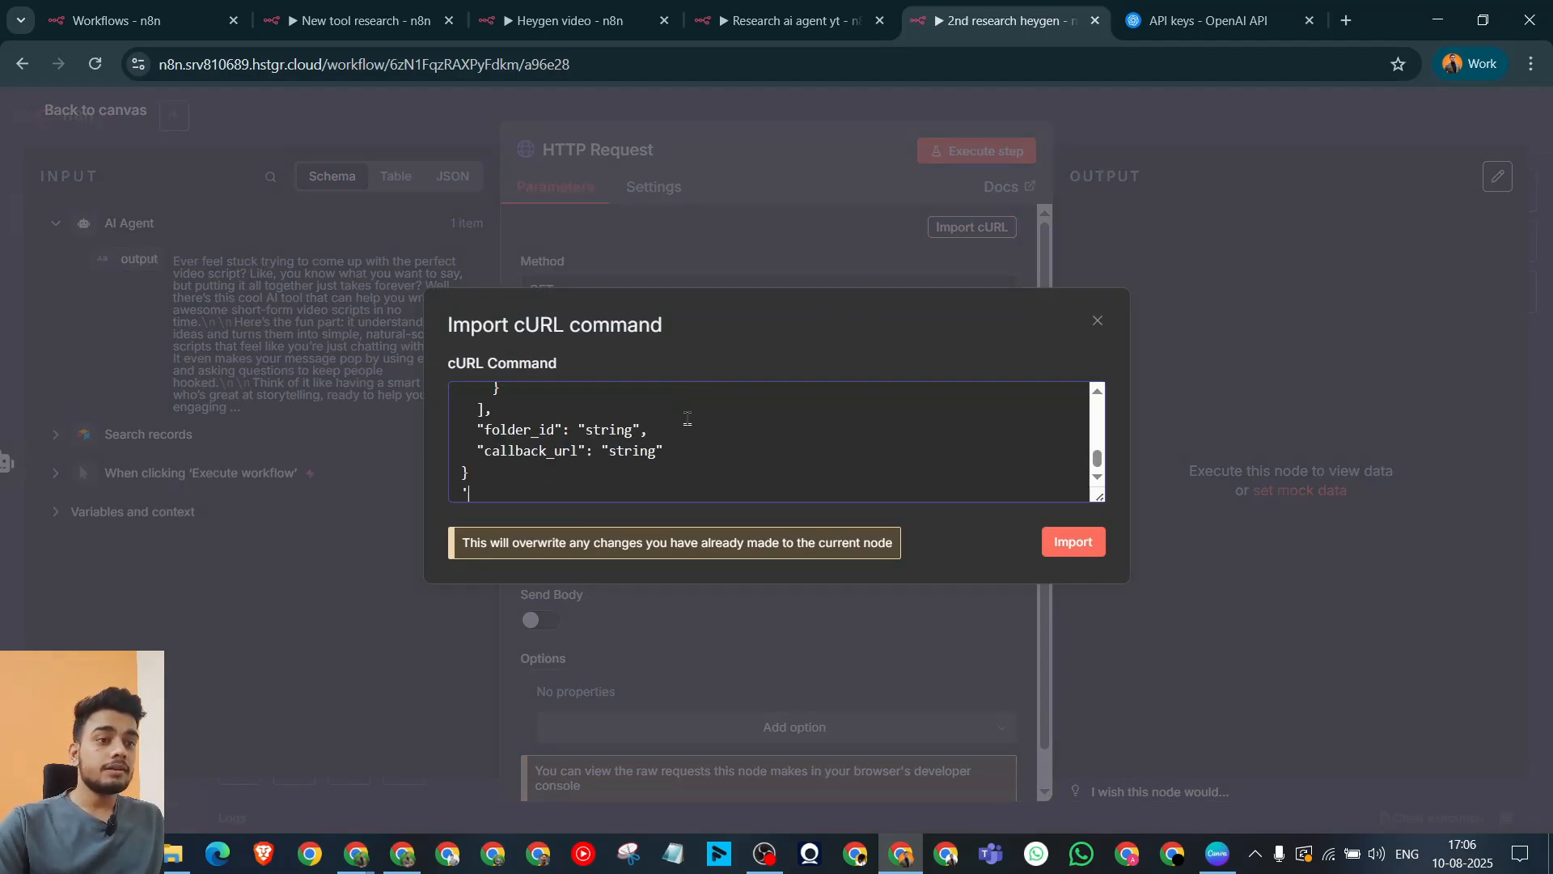
scroll(770, 444, "up", 10)
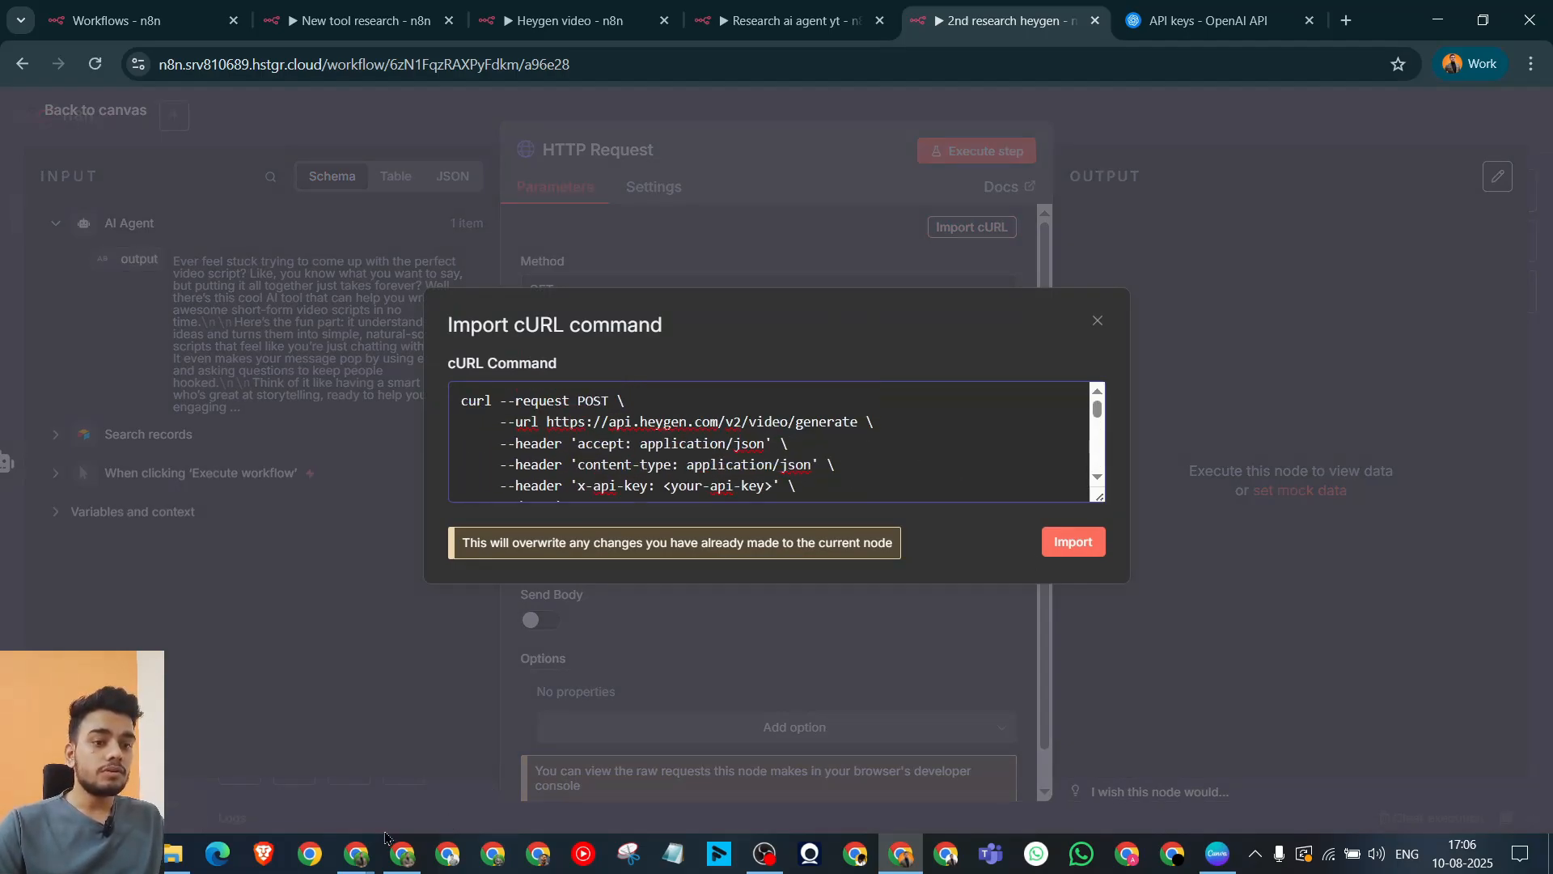
mouse_move(368, 851)
left_click(428, 818)
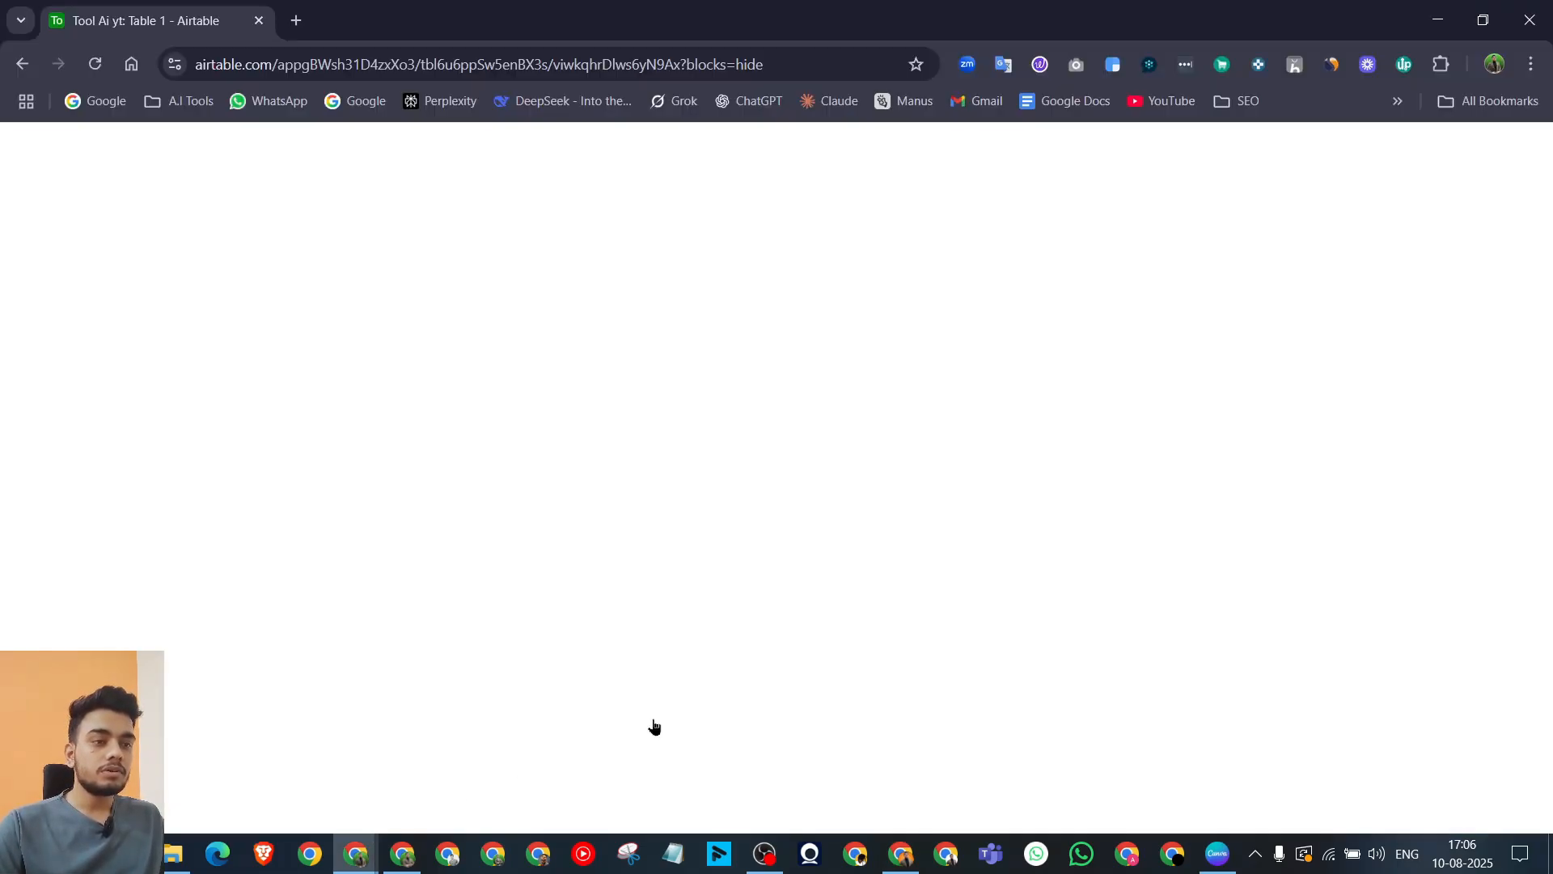
left_click(1438, 22)
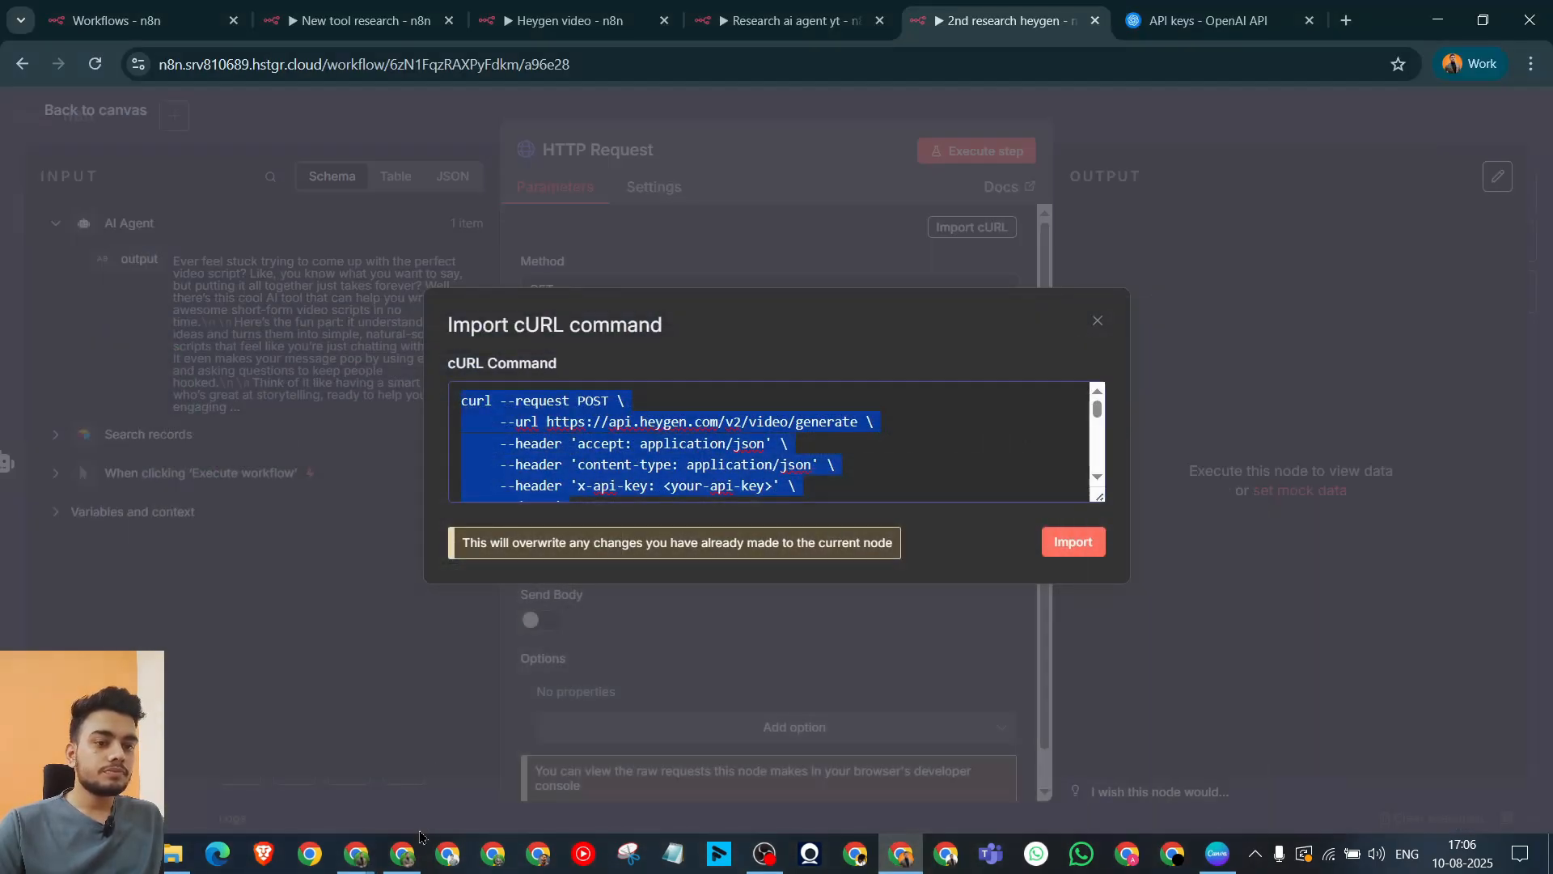
left_click(407, 850)
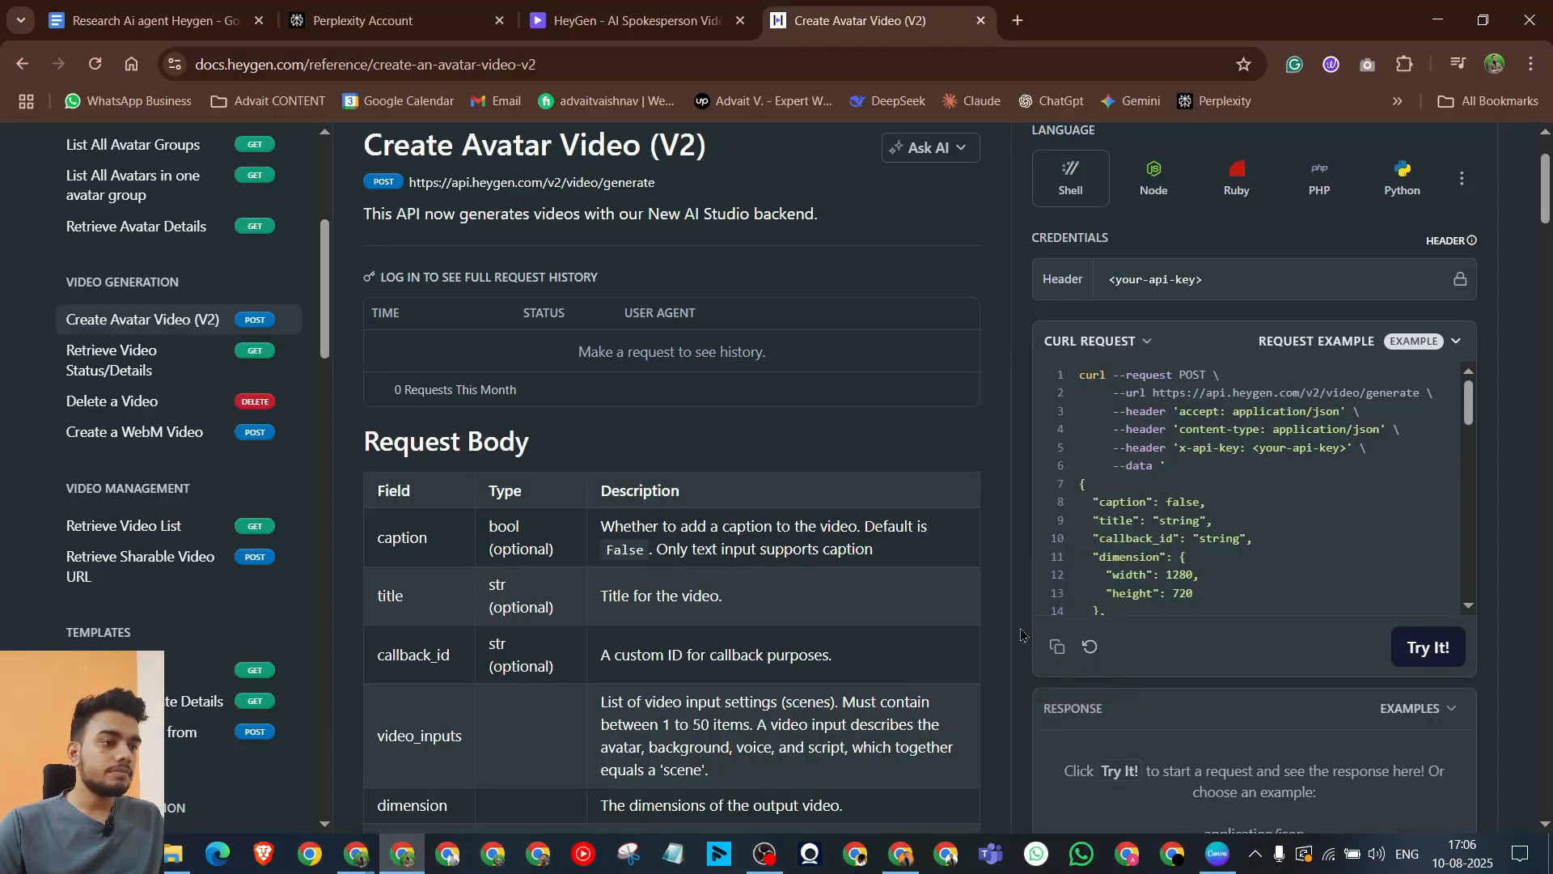
left_click(1438, 22)
left_click(1080, 540)
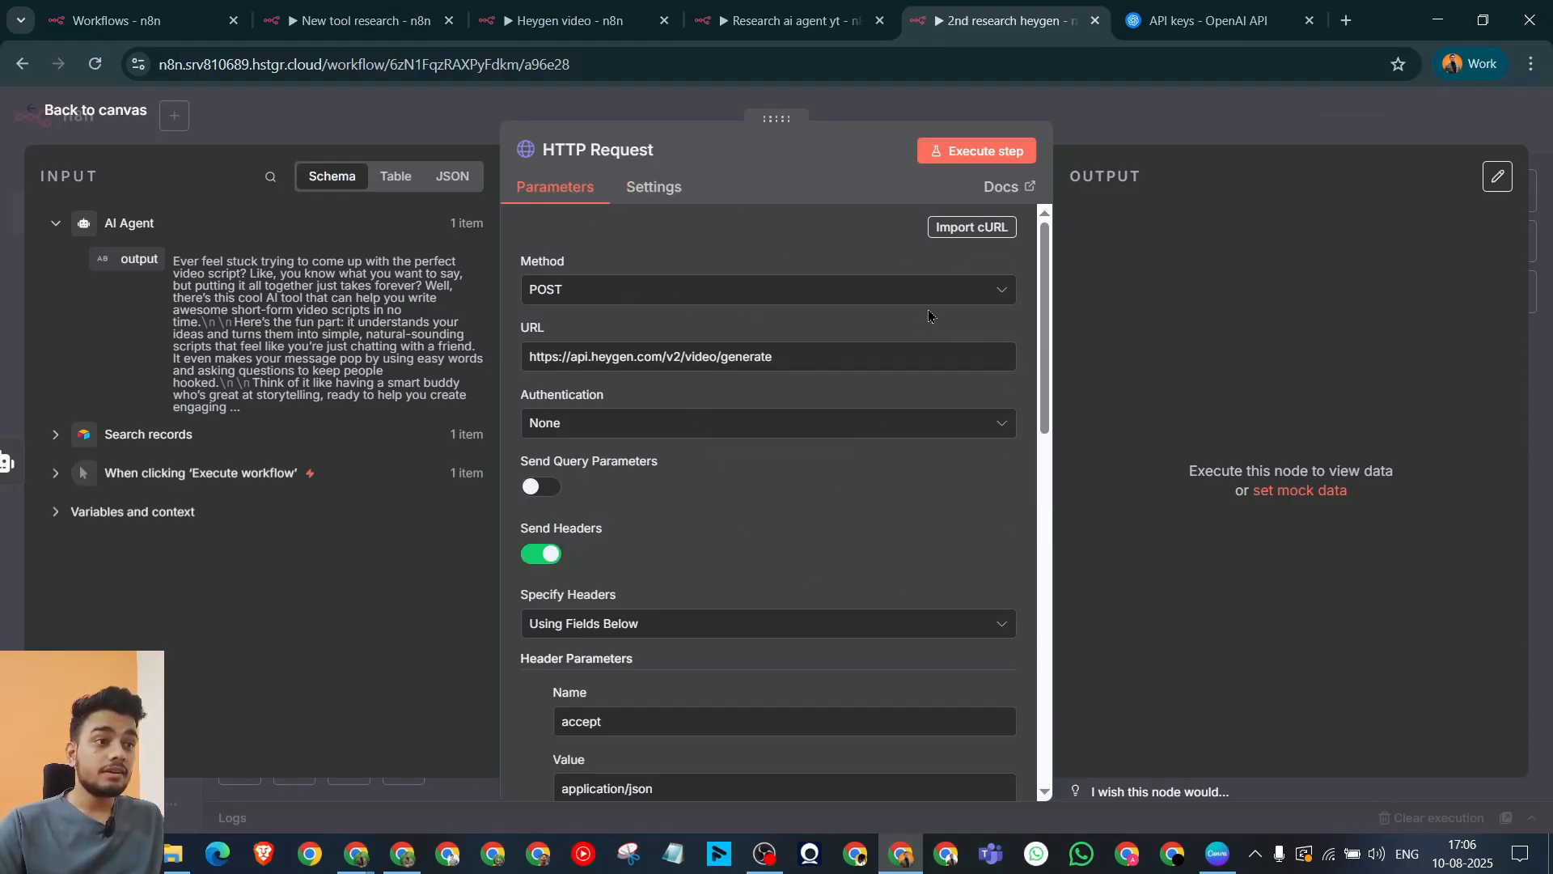
Step: Set the HTTP Request node's authentication to Generic Credential Type with Header Auth as the generic auth type
scroll(822, 380, "down", 2)
scroll(822, 395, "down", 2)
scroll(822, 395, "up", 4)
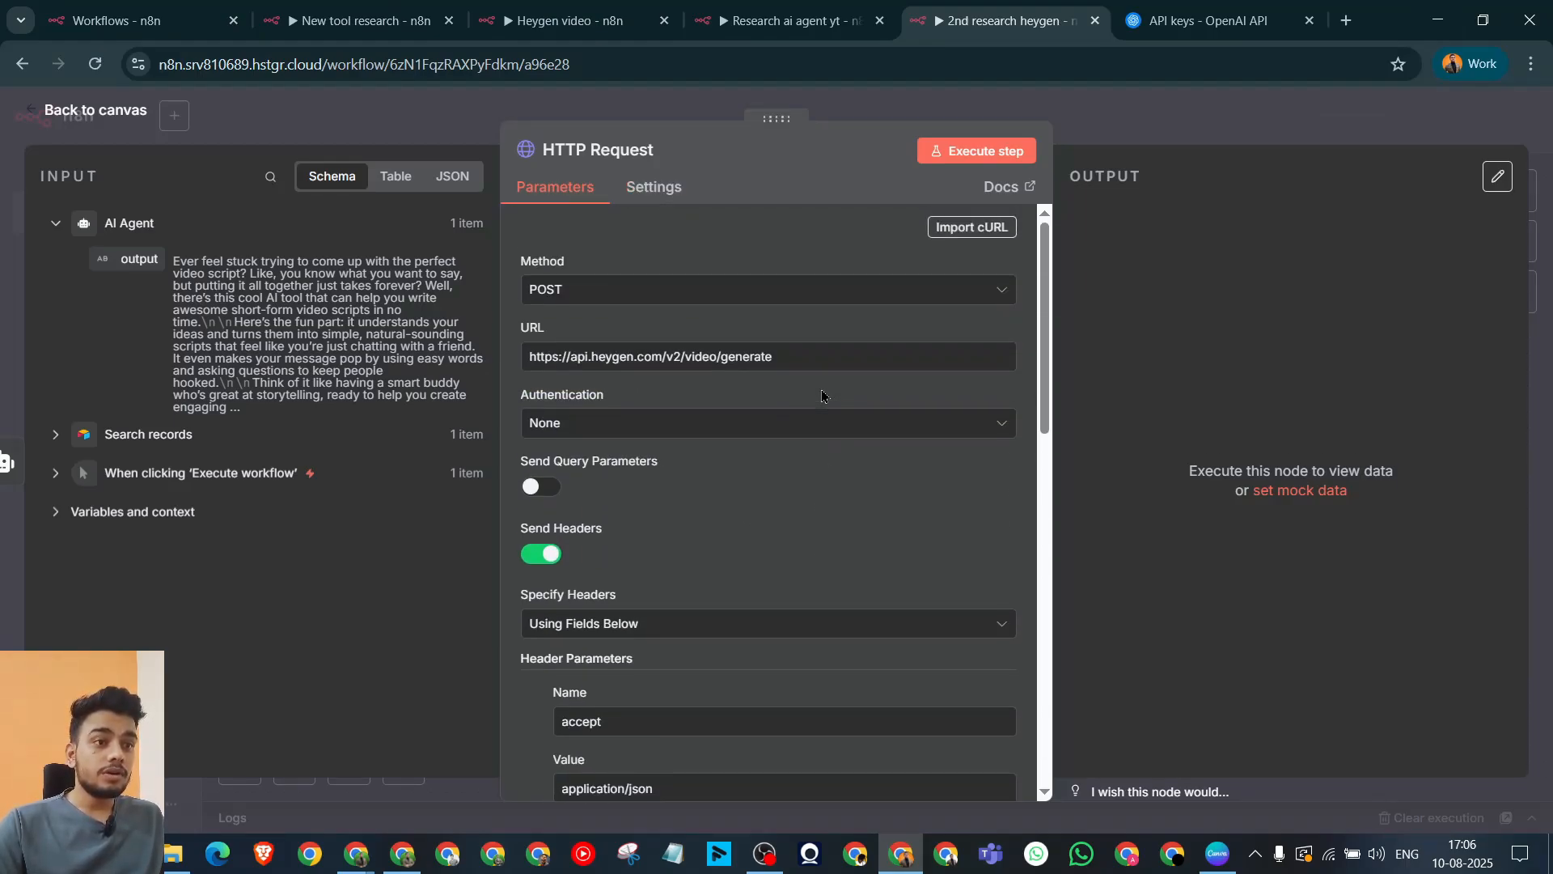
scroll(822, 395, "down", 2)
left_click(652, 289)
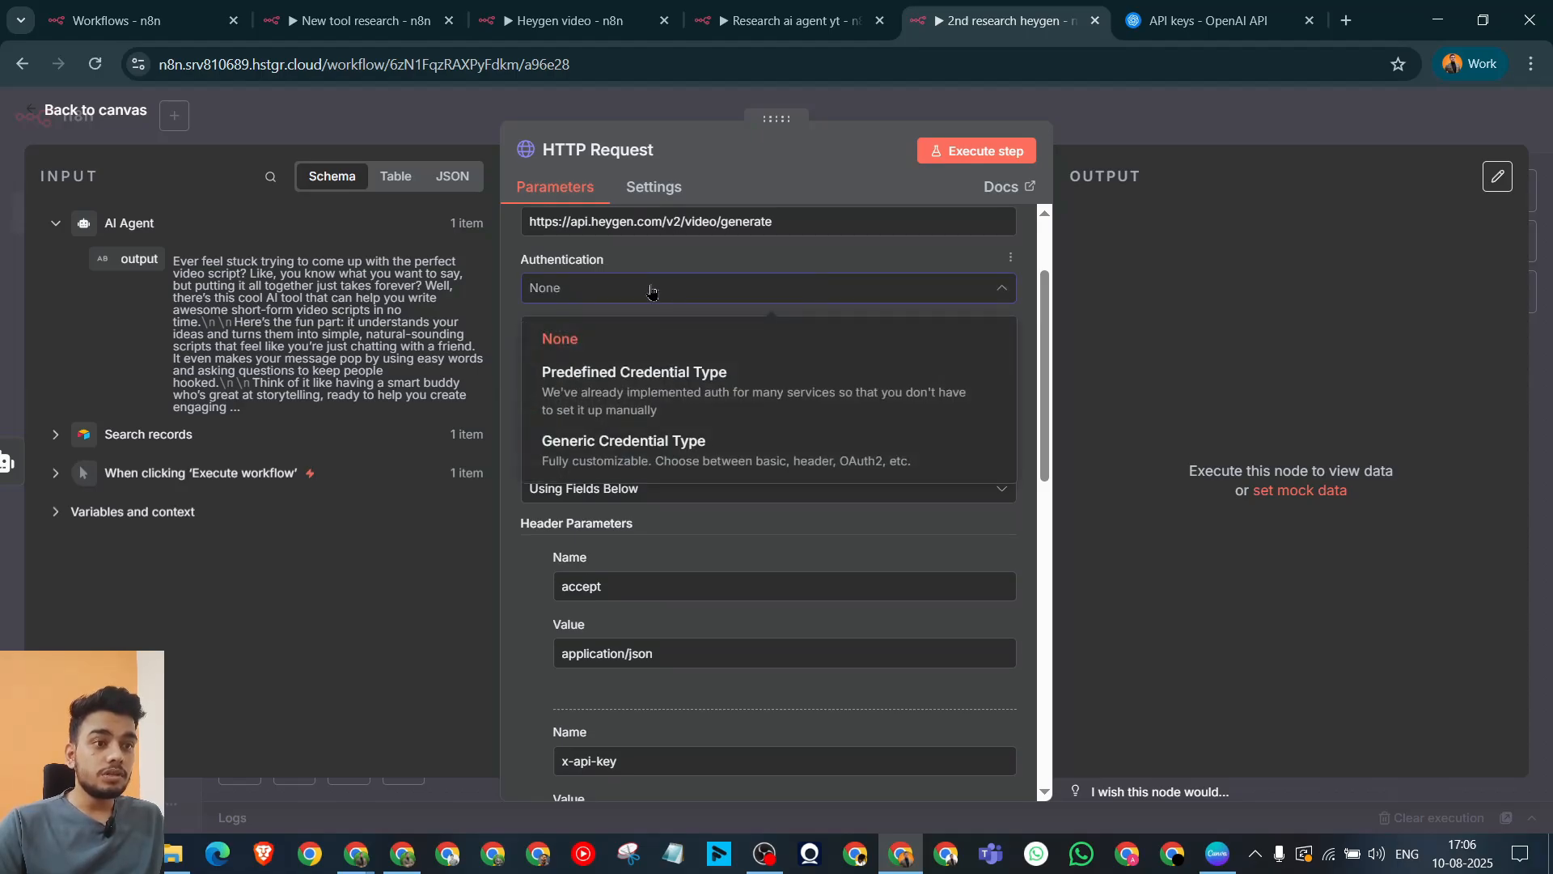
left_click(684, 449)
left_click(663, 356)
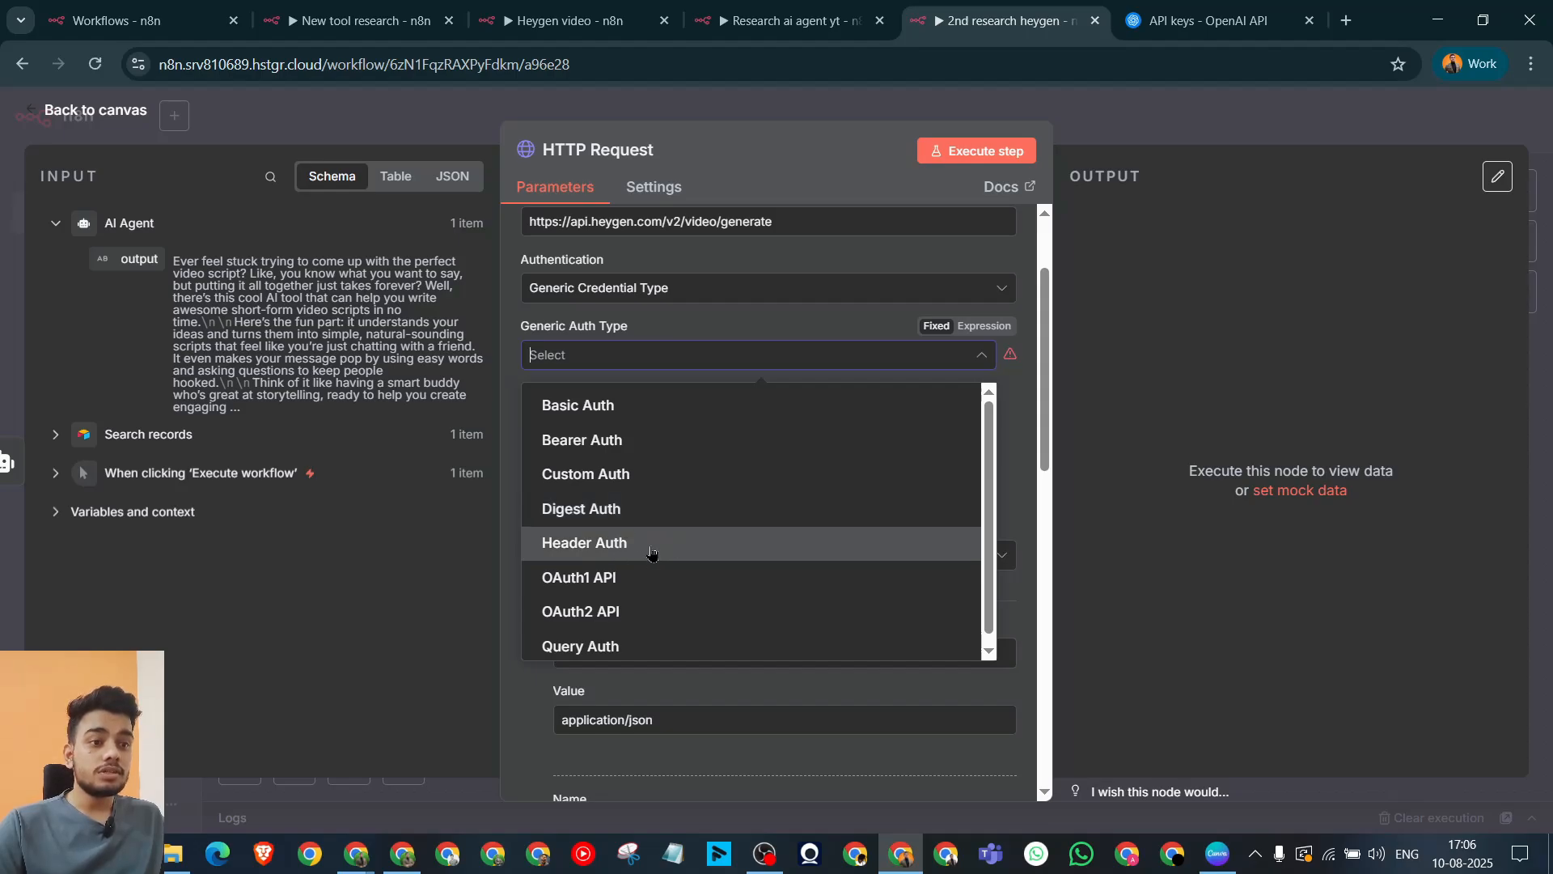
left_click(652, 552)
Step: Start a new Header Auth credential and name its header x-api-key, as given in the HeyGen cURL example
left_click(711, 425)
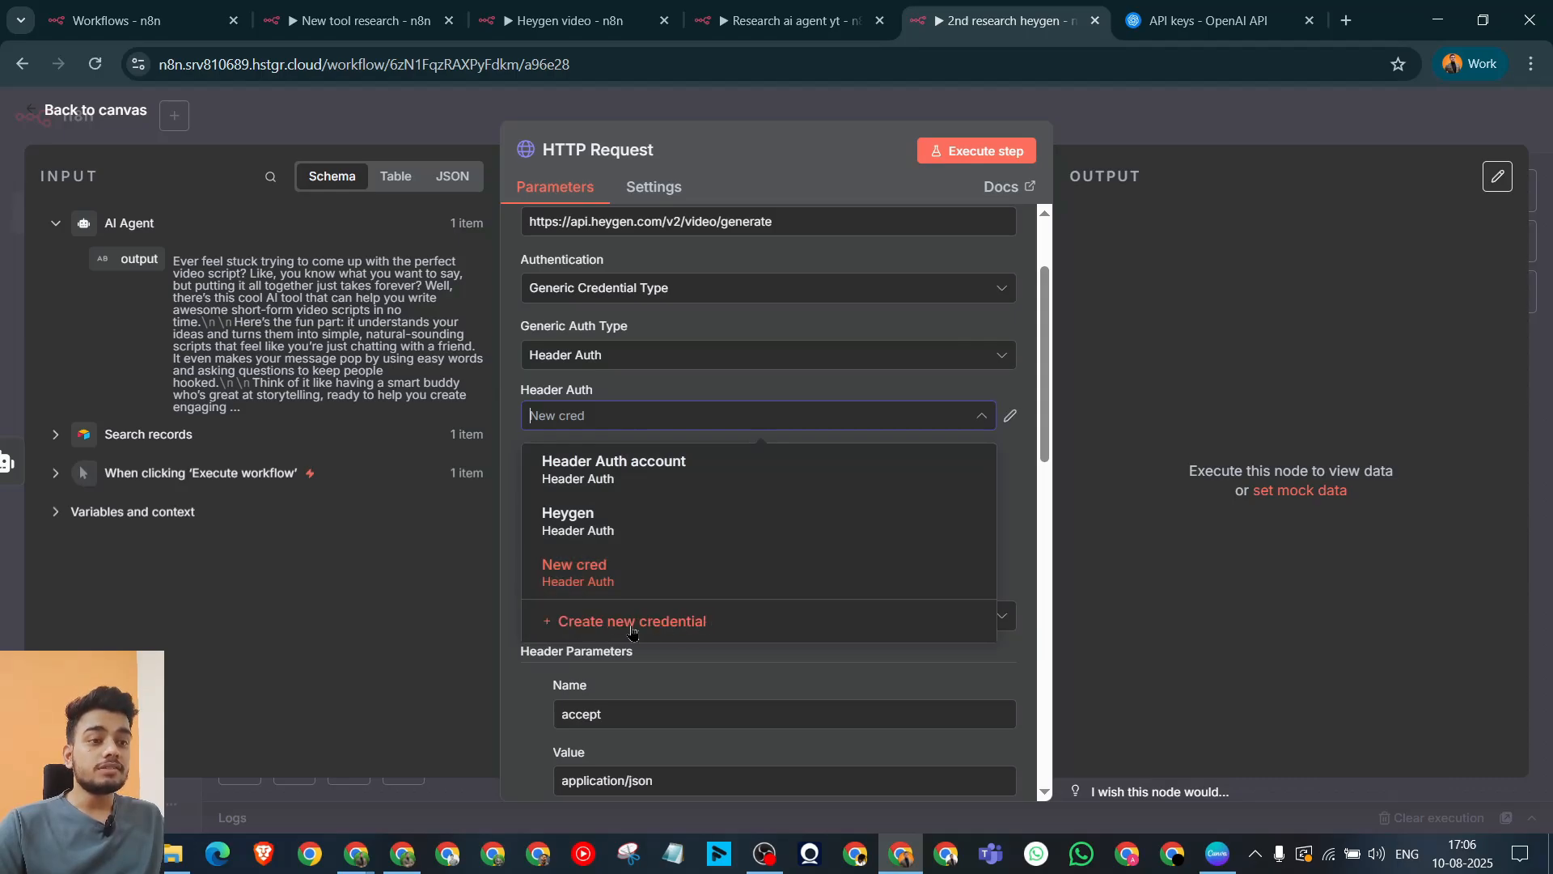
left_click(678, 630)
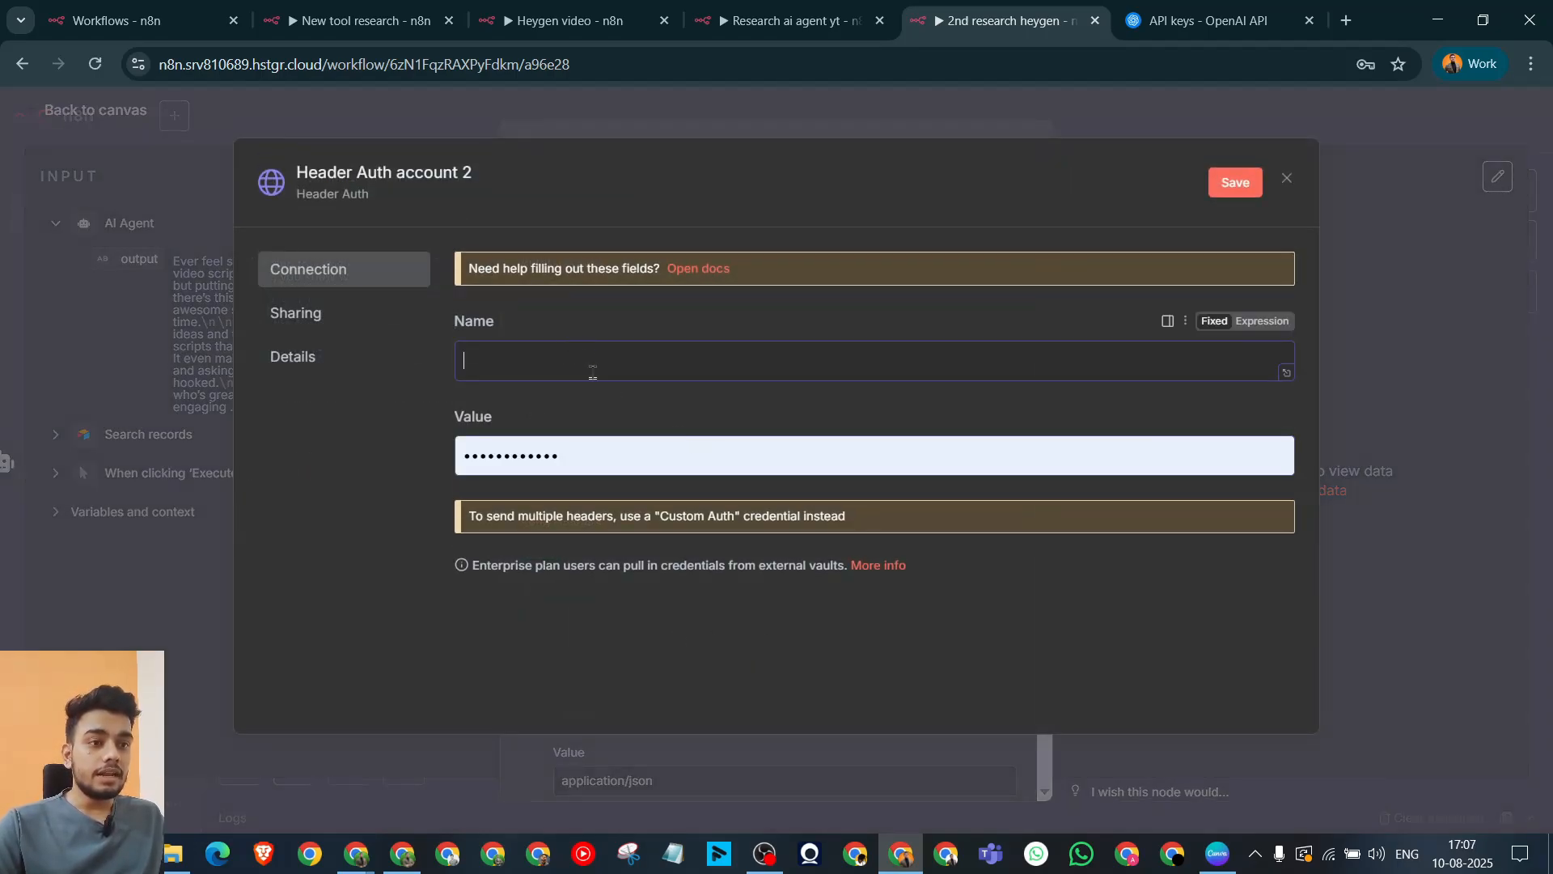
left_click(402, 854)
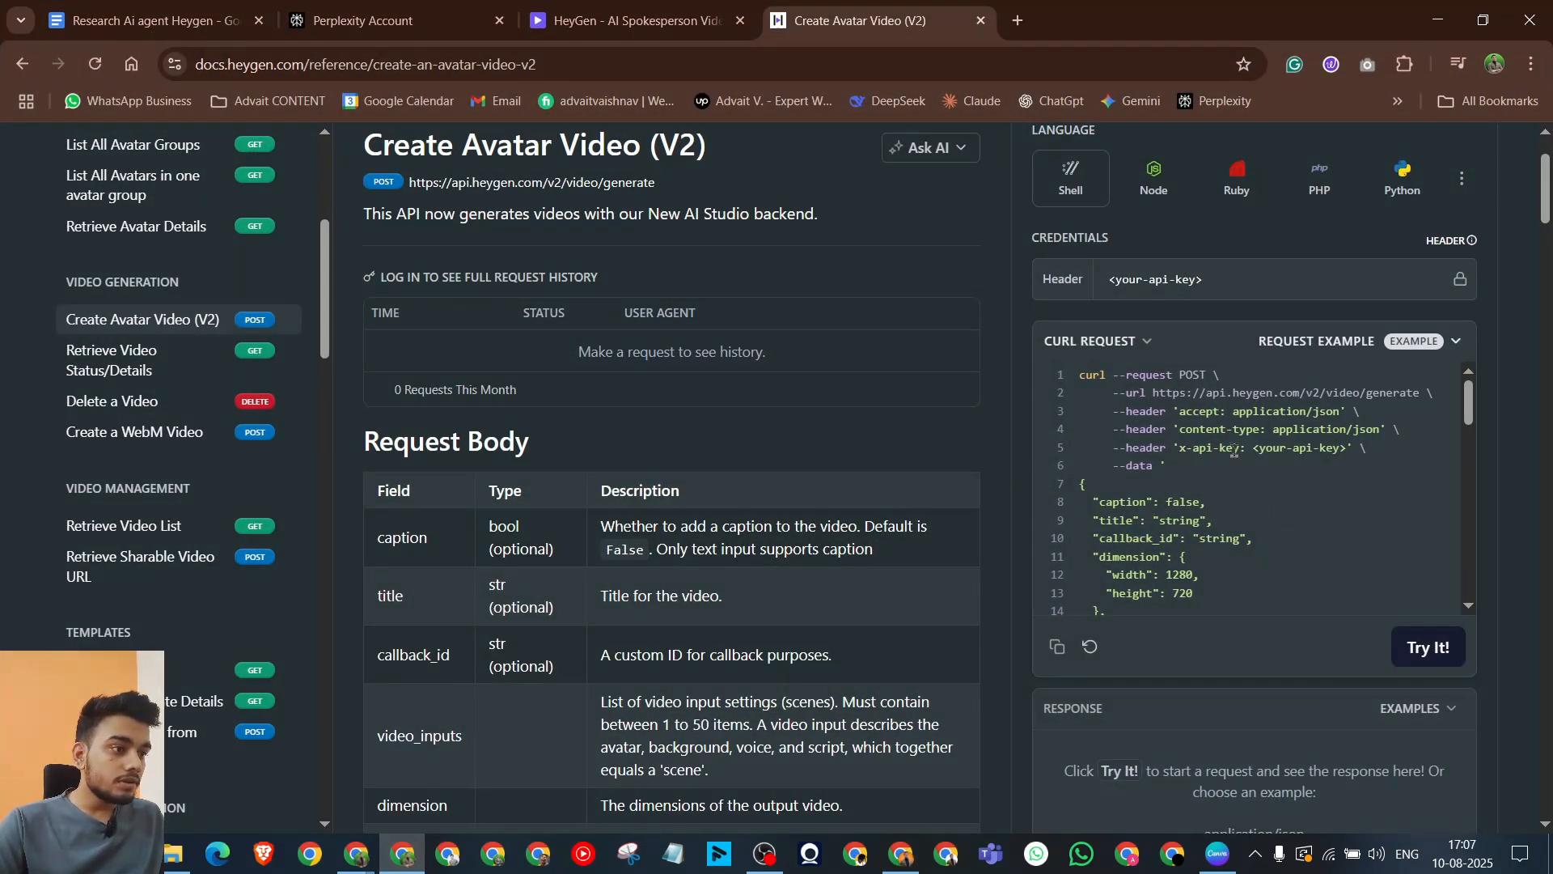
left_click_drag(1194, 454, 1235, 455)
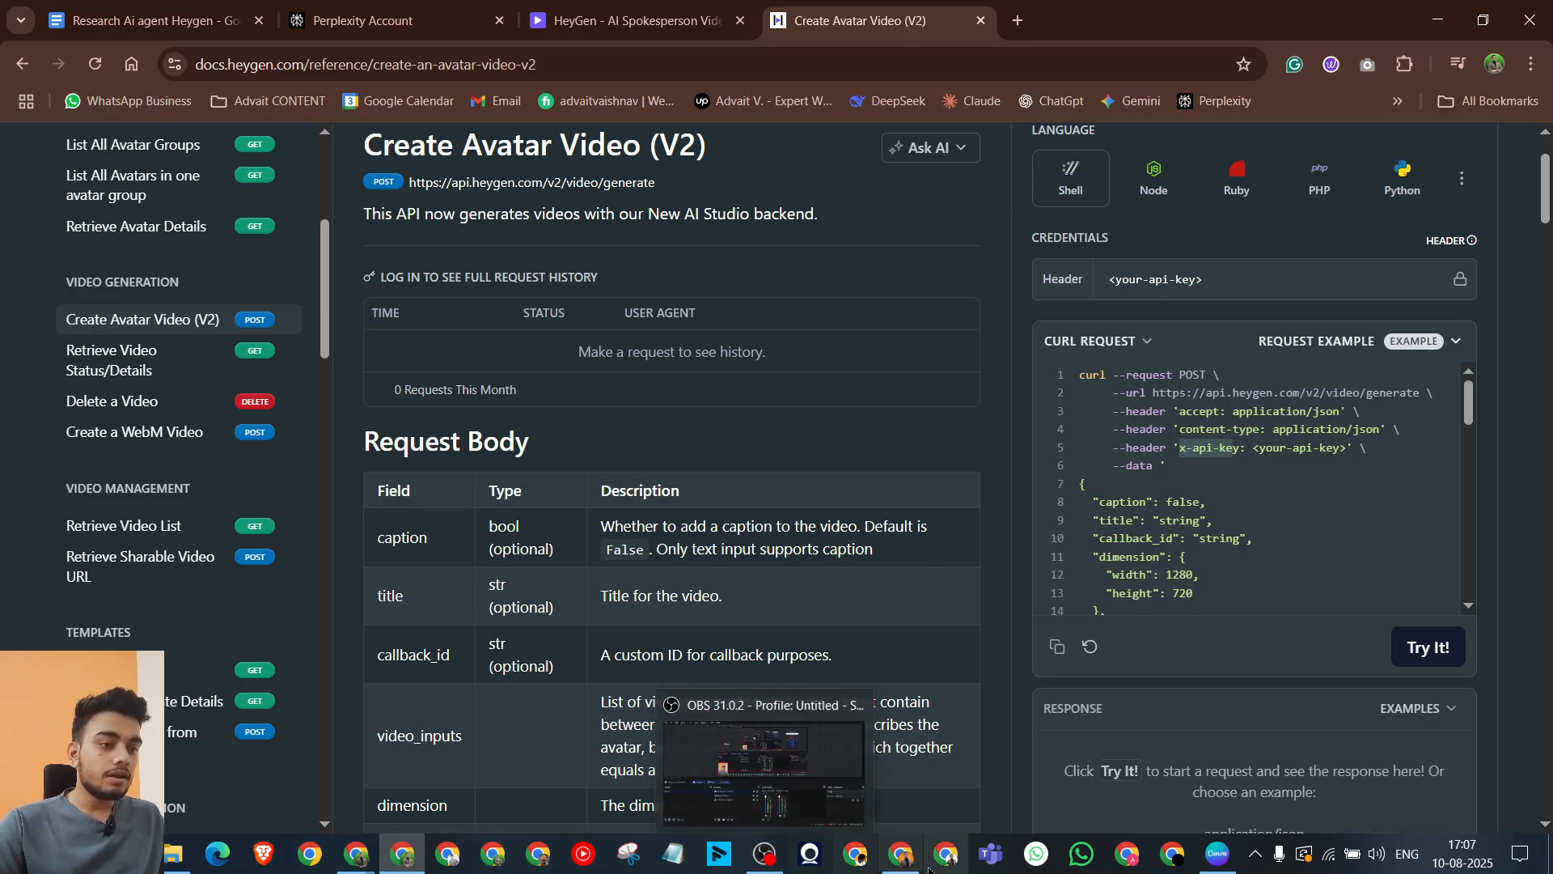
left_click(901, 853)
key("ctrl+v")
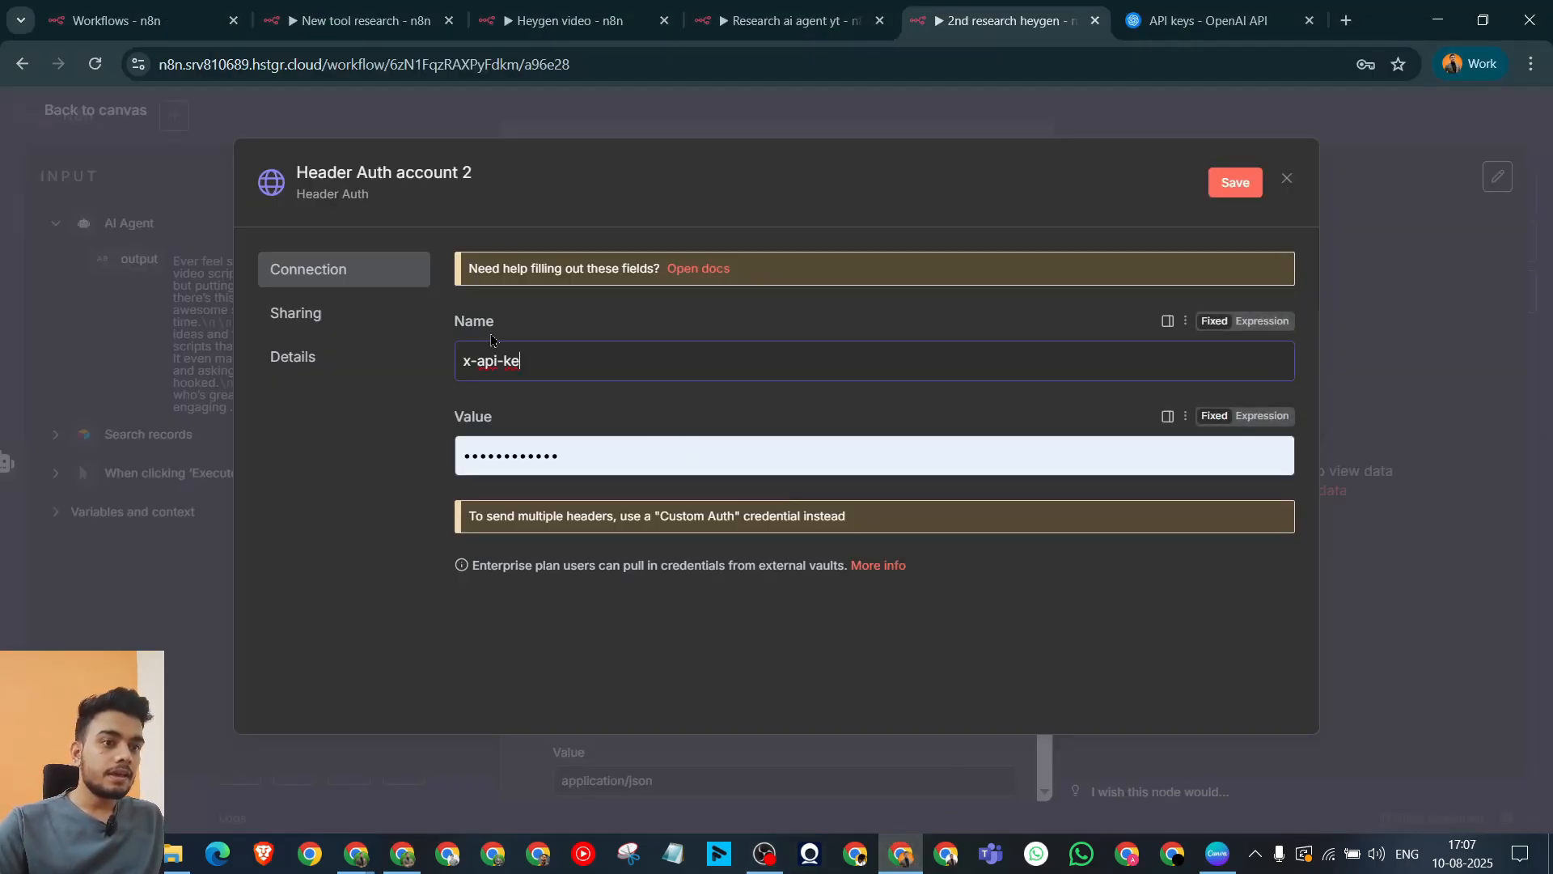
left_click(712, 316)
left_click_drag(562, 363, 455, 369)
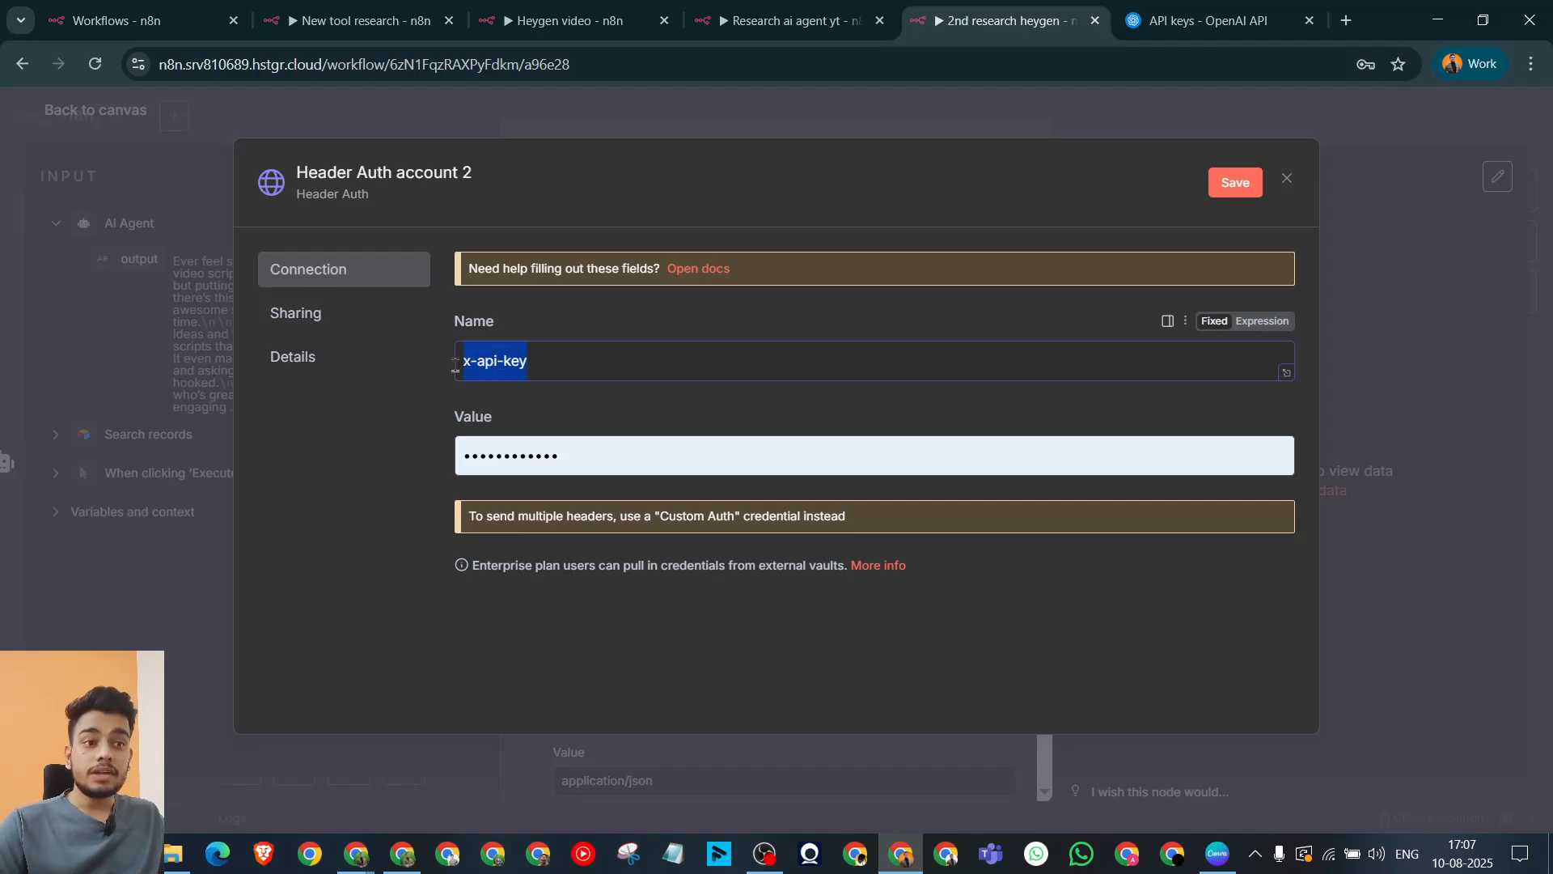
left_click(643, 343)
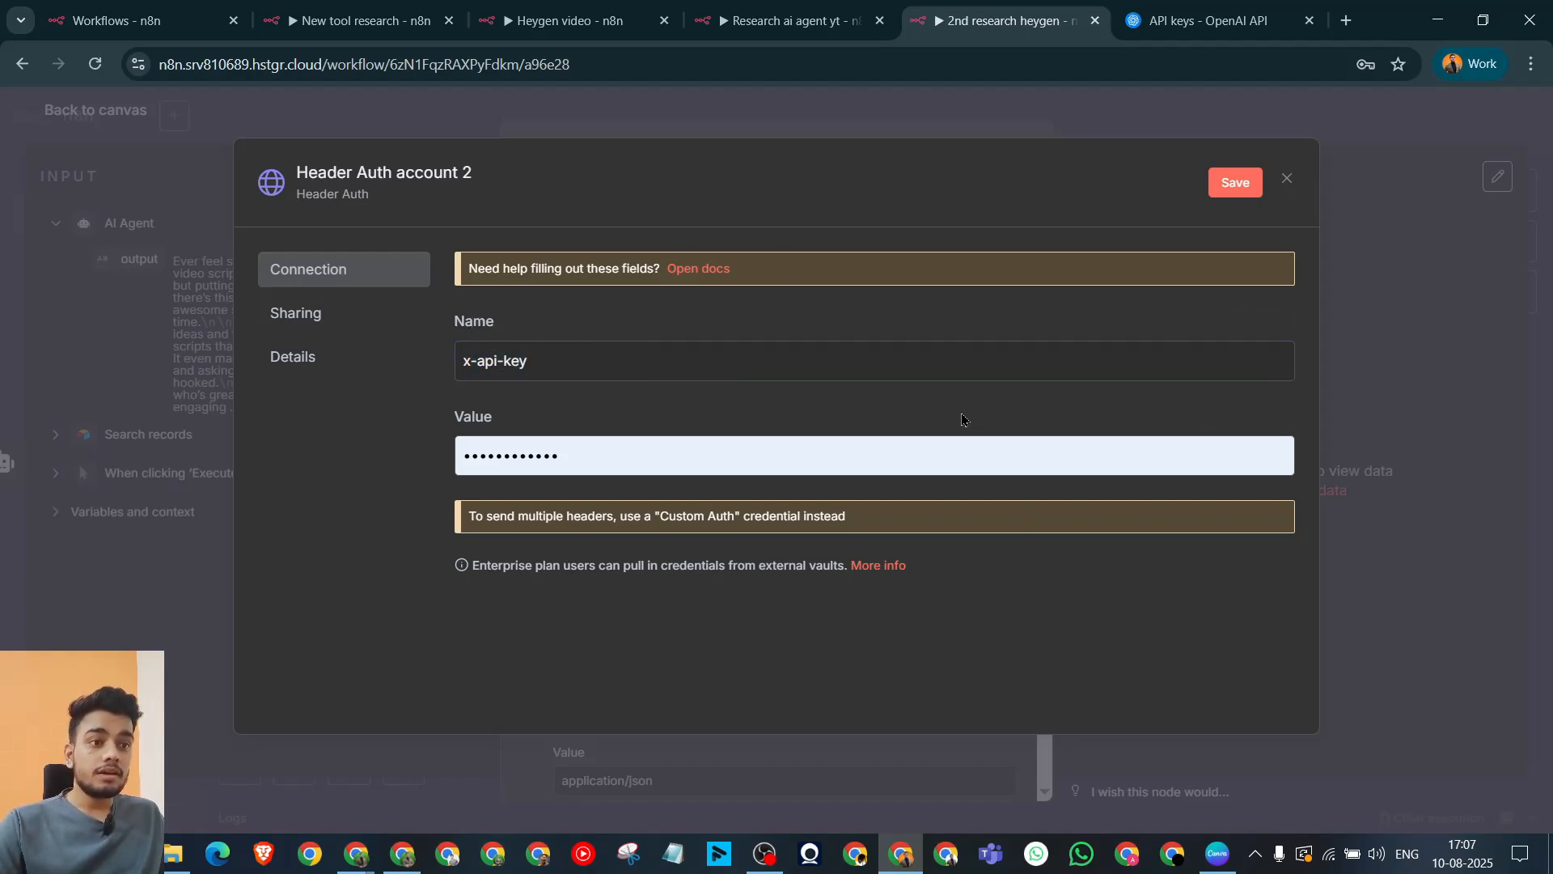
Step: Switch to the HeyGen app and copy the API token from the HeyGen API section of the Subscriptions & API settings
left_click(404, 861)
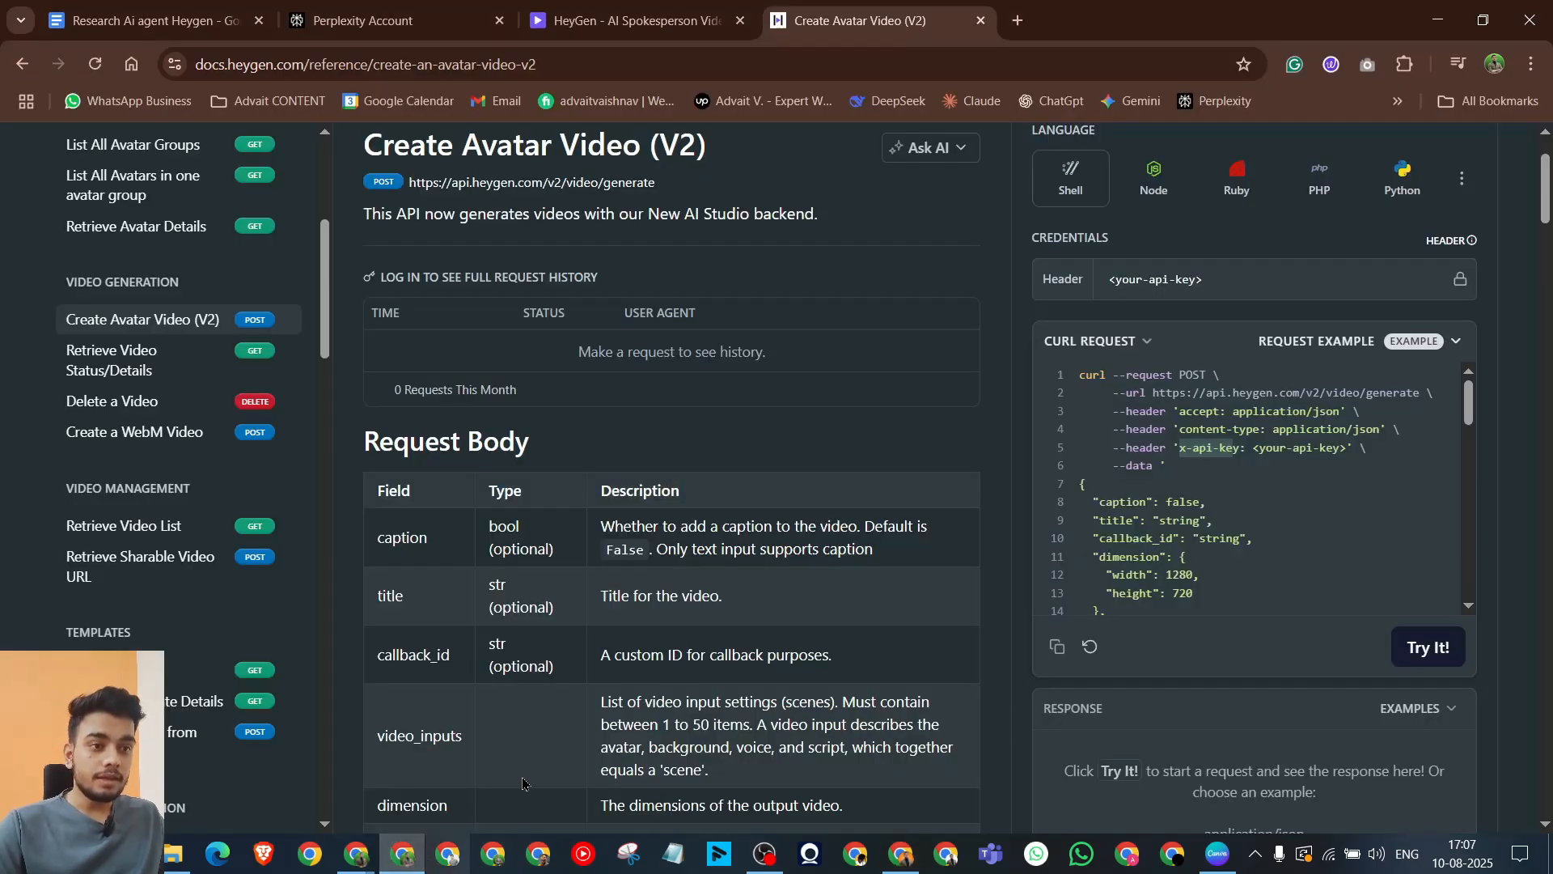
left_click(635, 21)
scroll(170, 631, "down", 1)
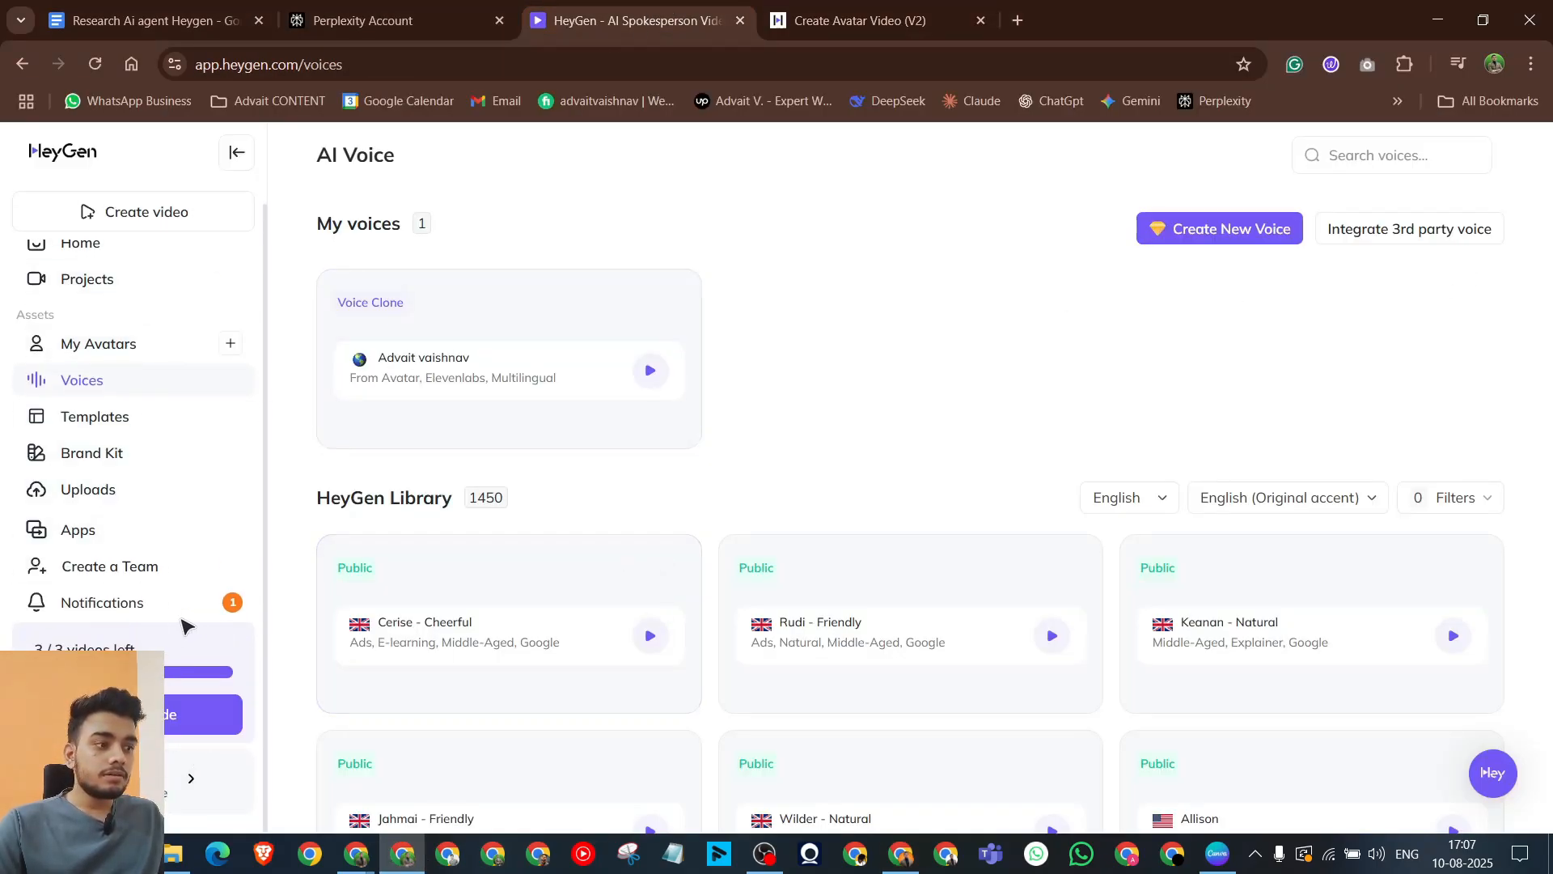
left_click(194, 780)
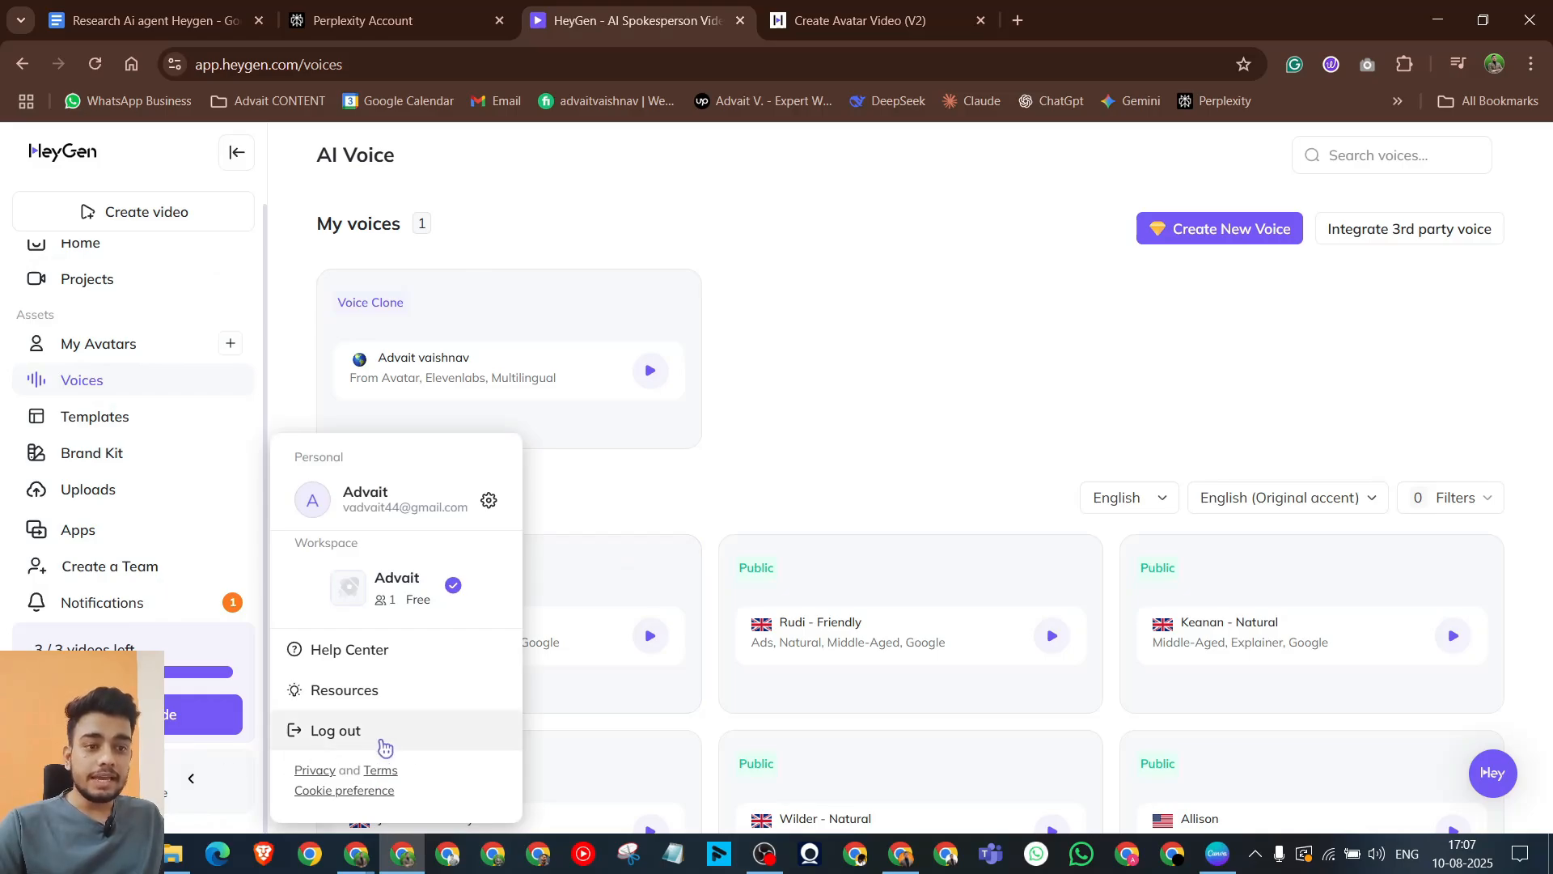
left_click(491, 502)
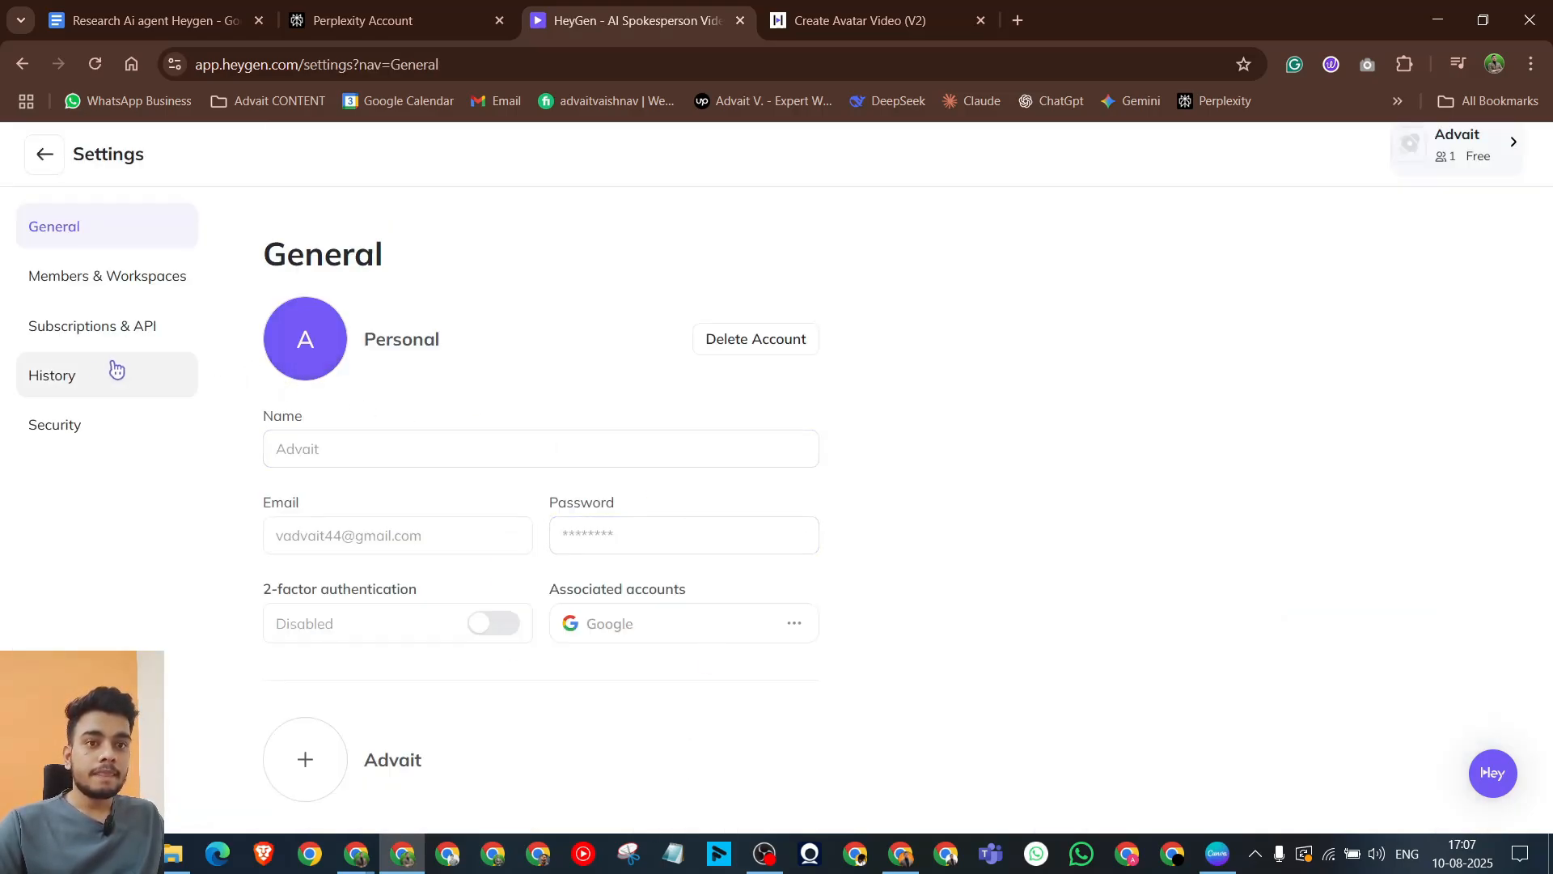
left_click(146, 329)
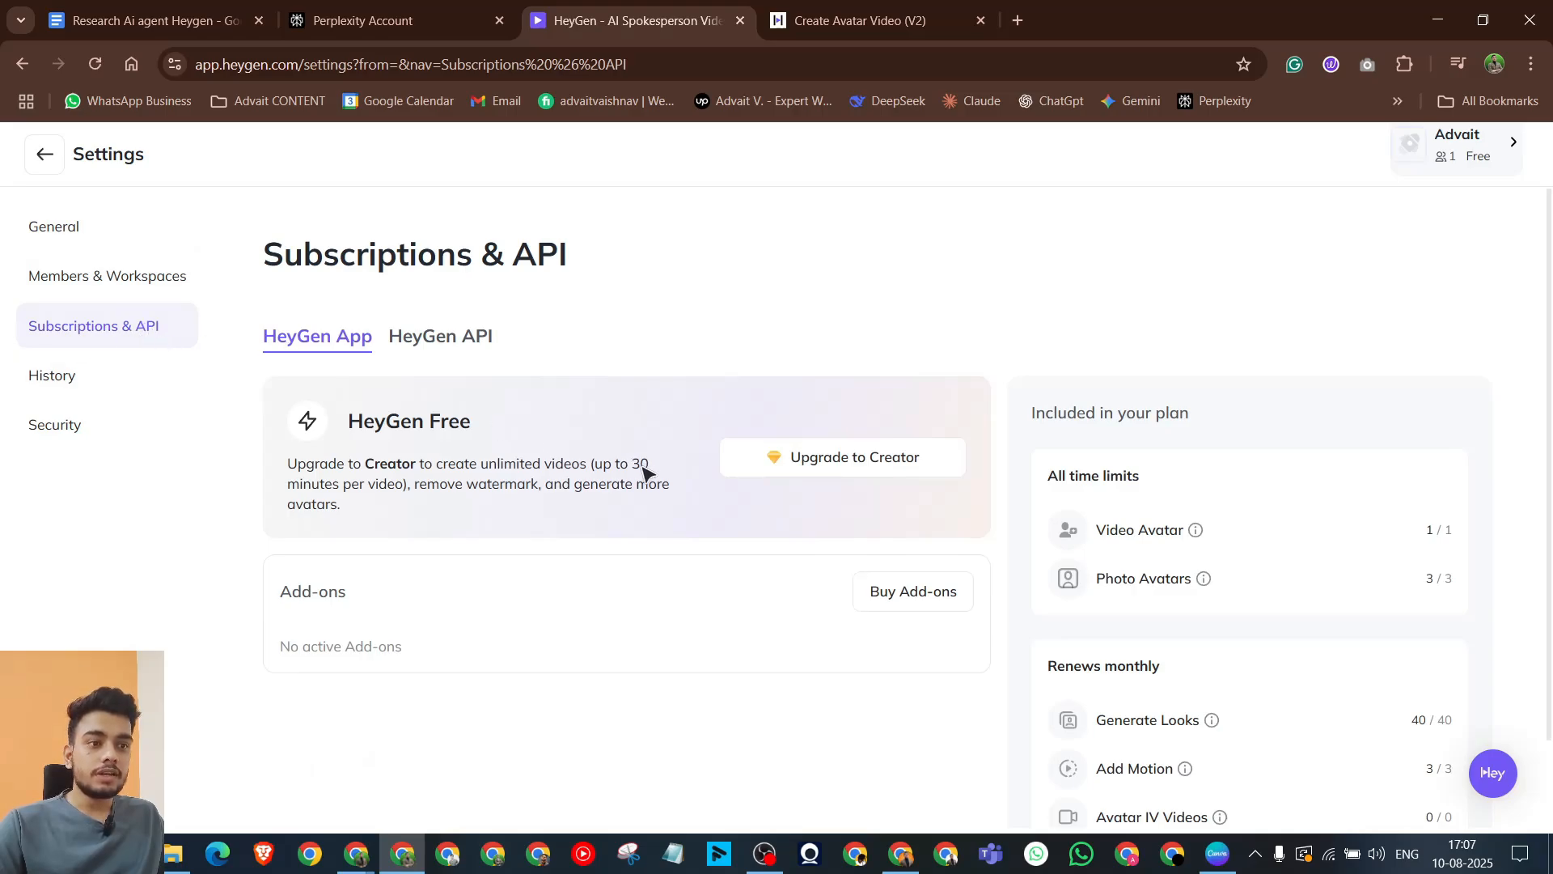
scroll(958, 596, "down", 1)
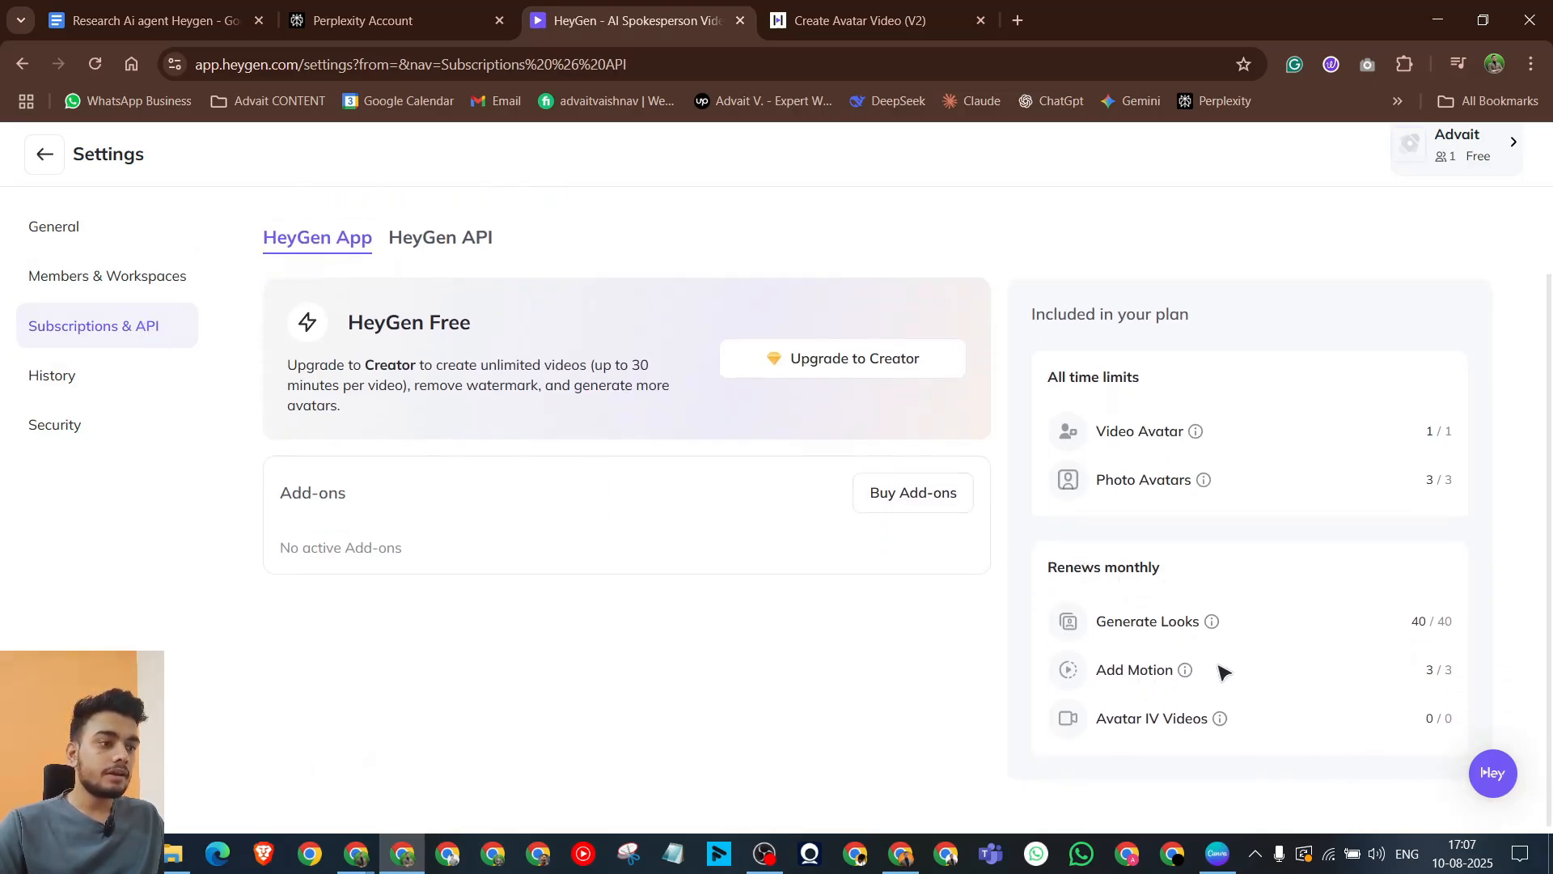
left_click(458, 241)
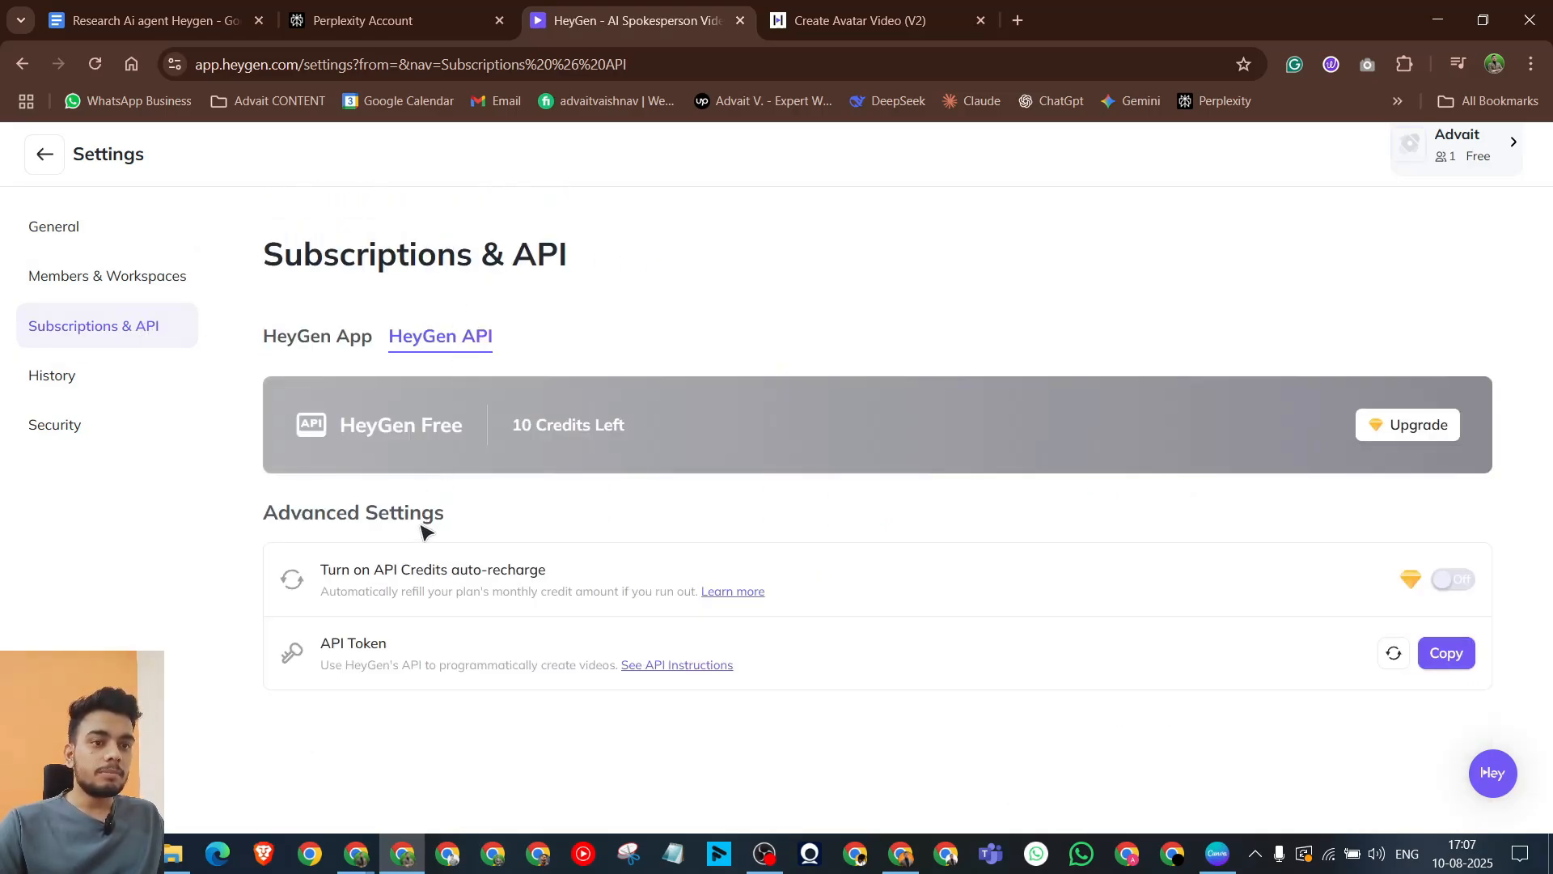
left_click(1449, 656)
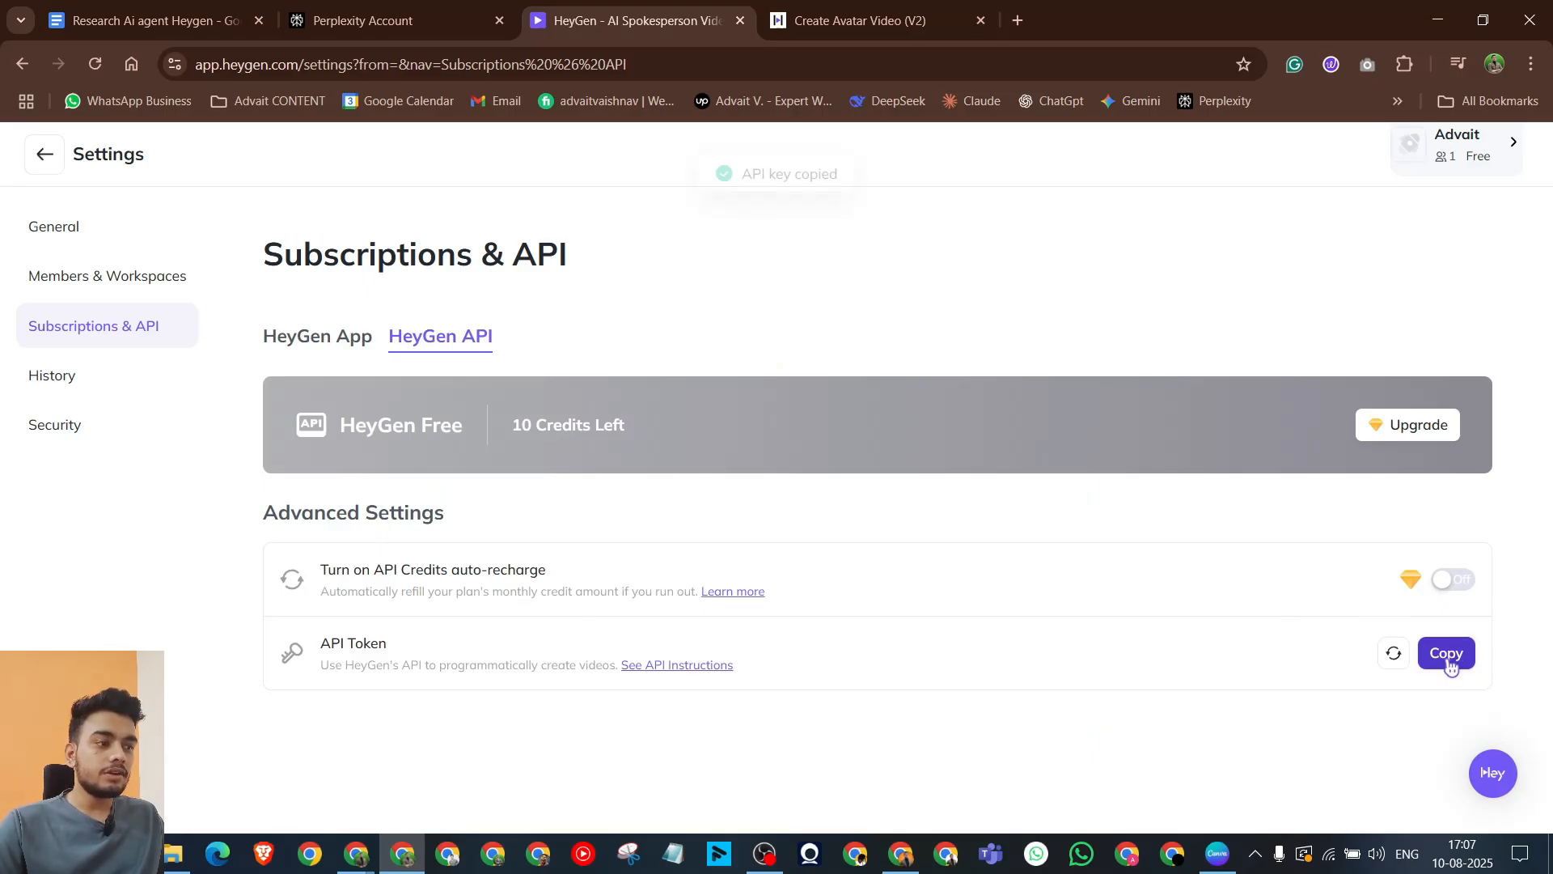
Step: Return to n8n, replace the header credential's value with the copied HeyGen API token and save the credential
left_click(1438, 21)
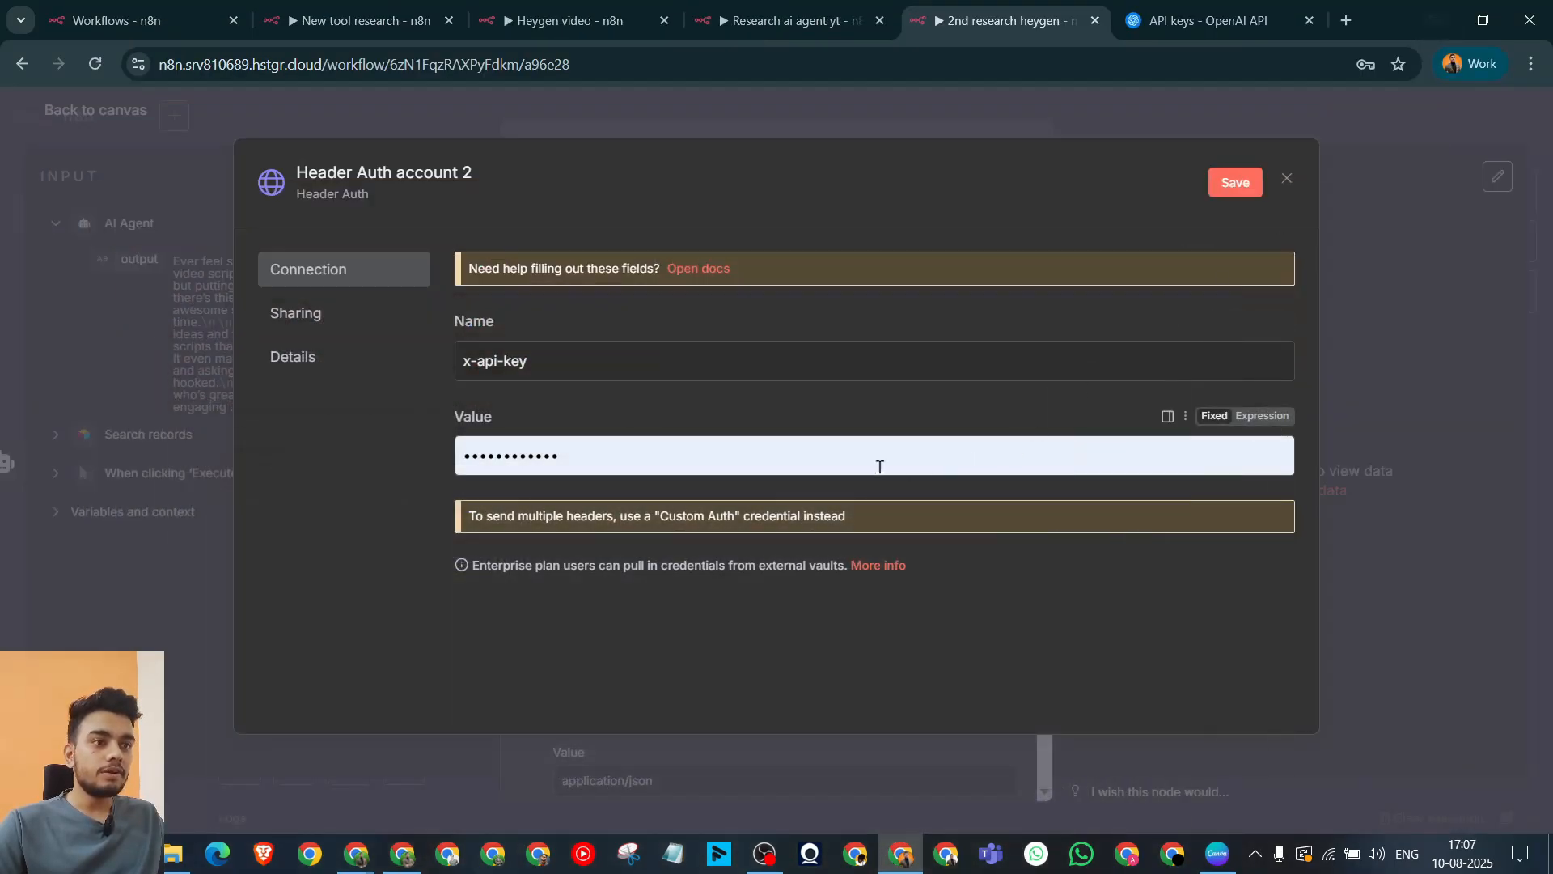
double_click(734, 454)
key("ctrl+v")
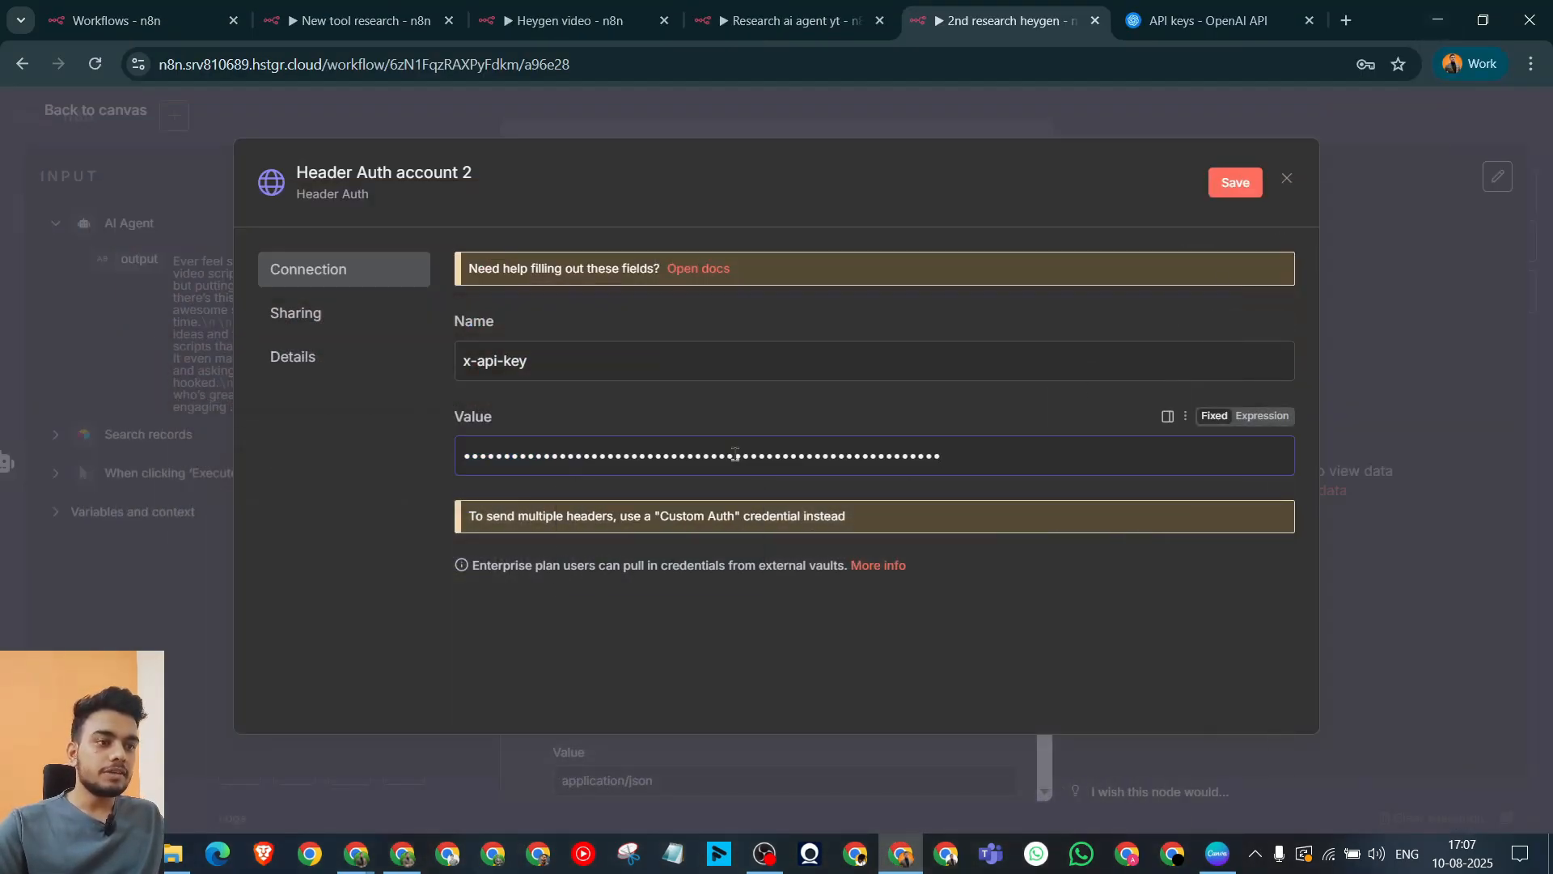
left_click(1235, 184)
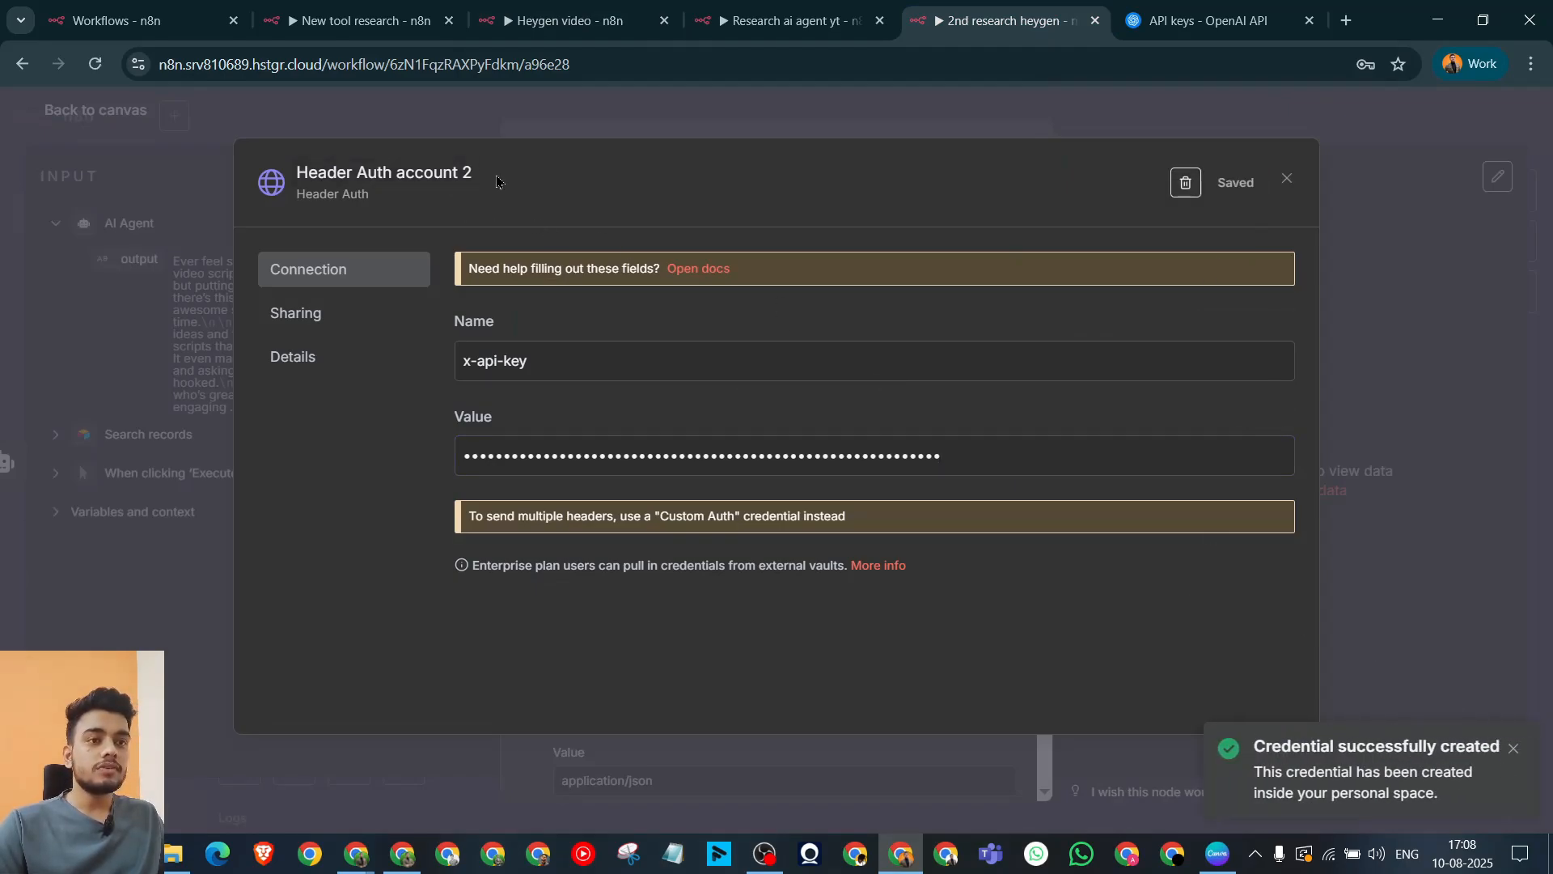
Step: Rename the Header Auth credential to Yt heygen and close its settings
left_click(466, 172)
type("Y")
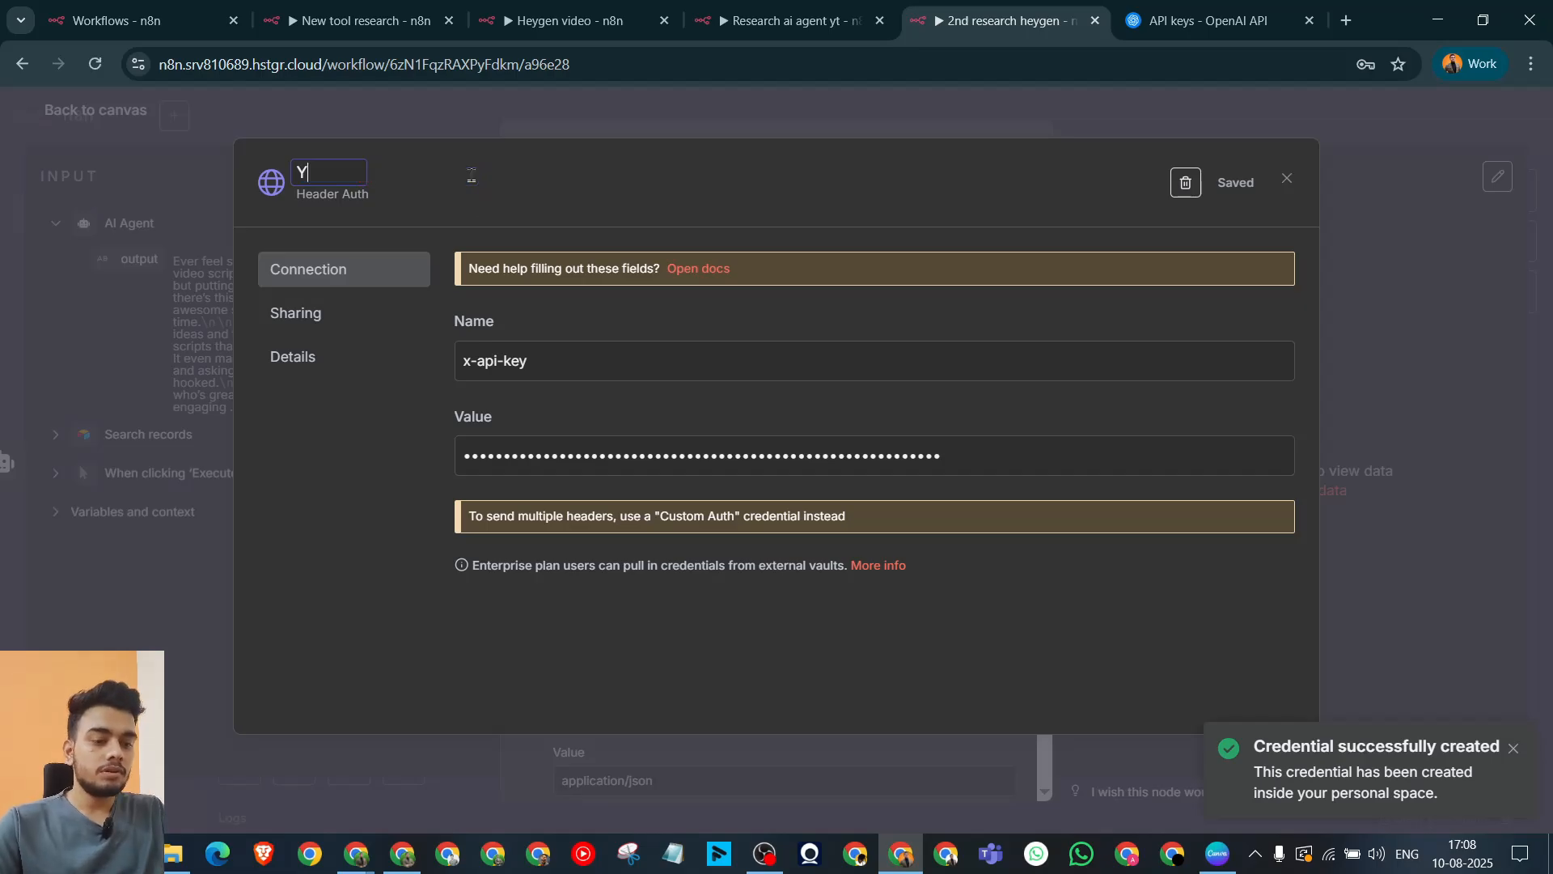
type("t heygen")
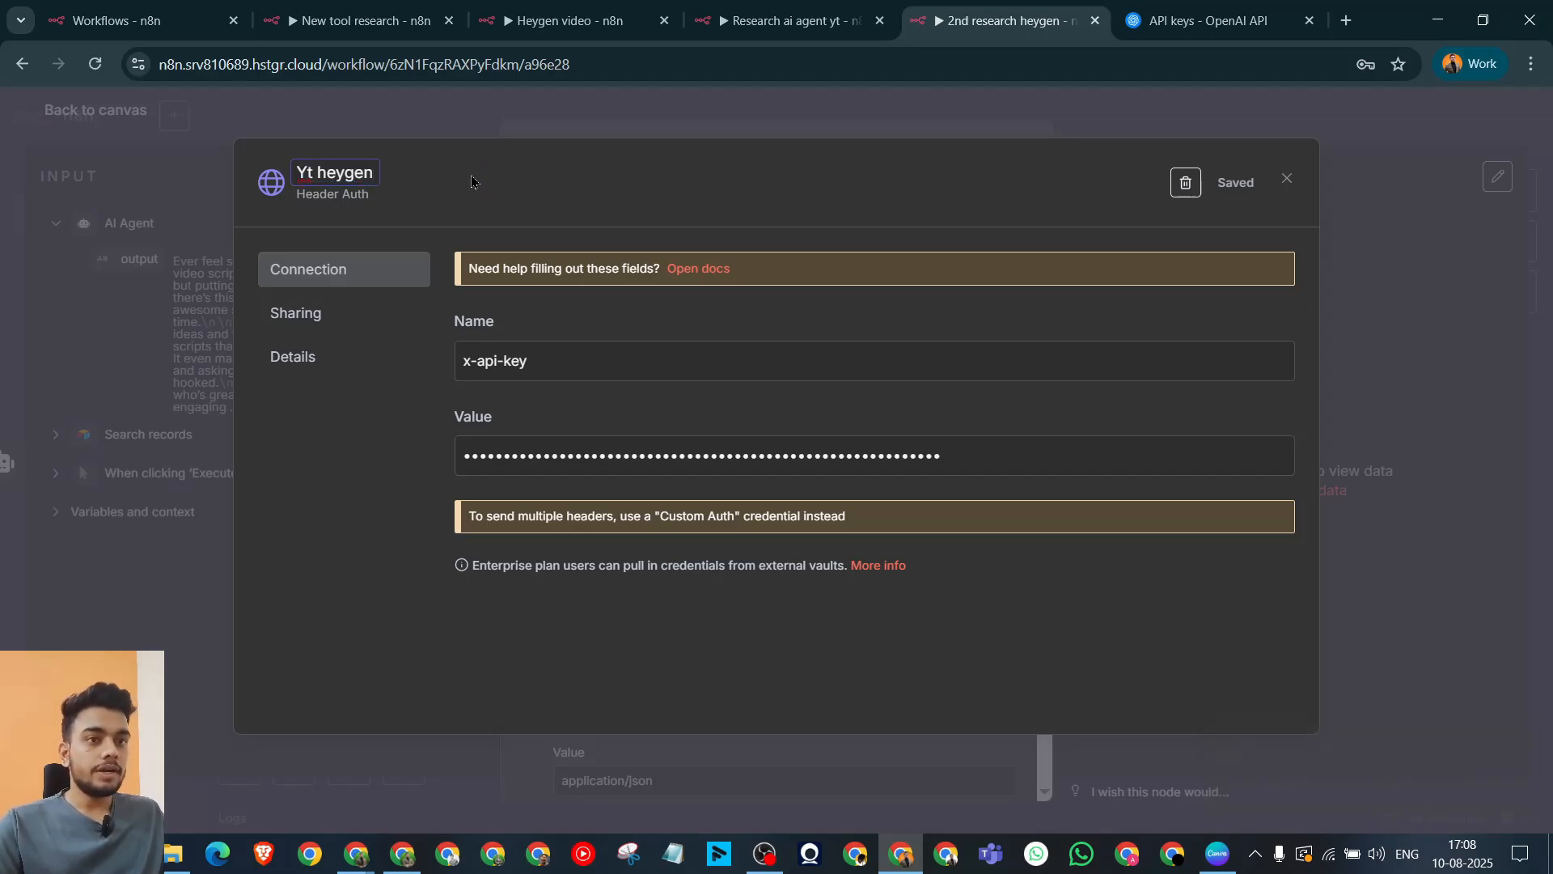
key("Return")
left_click(1234, 186)
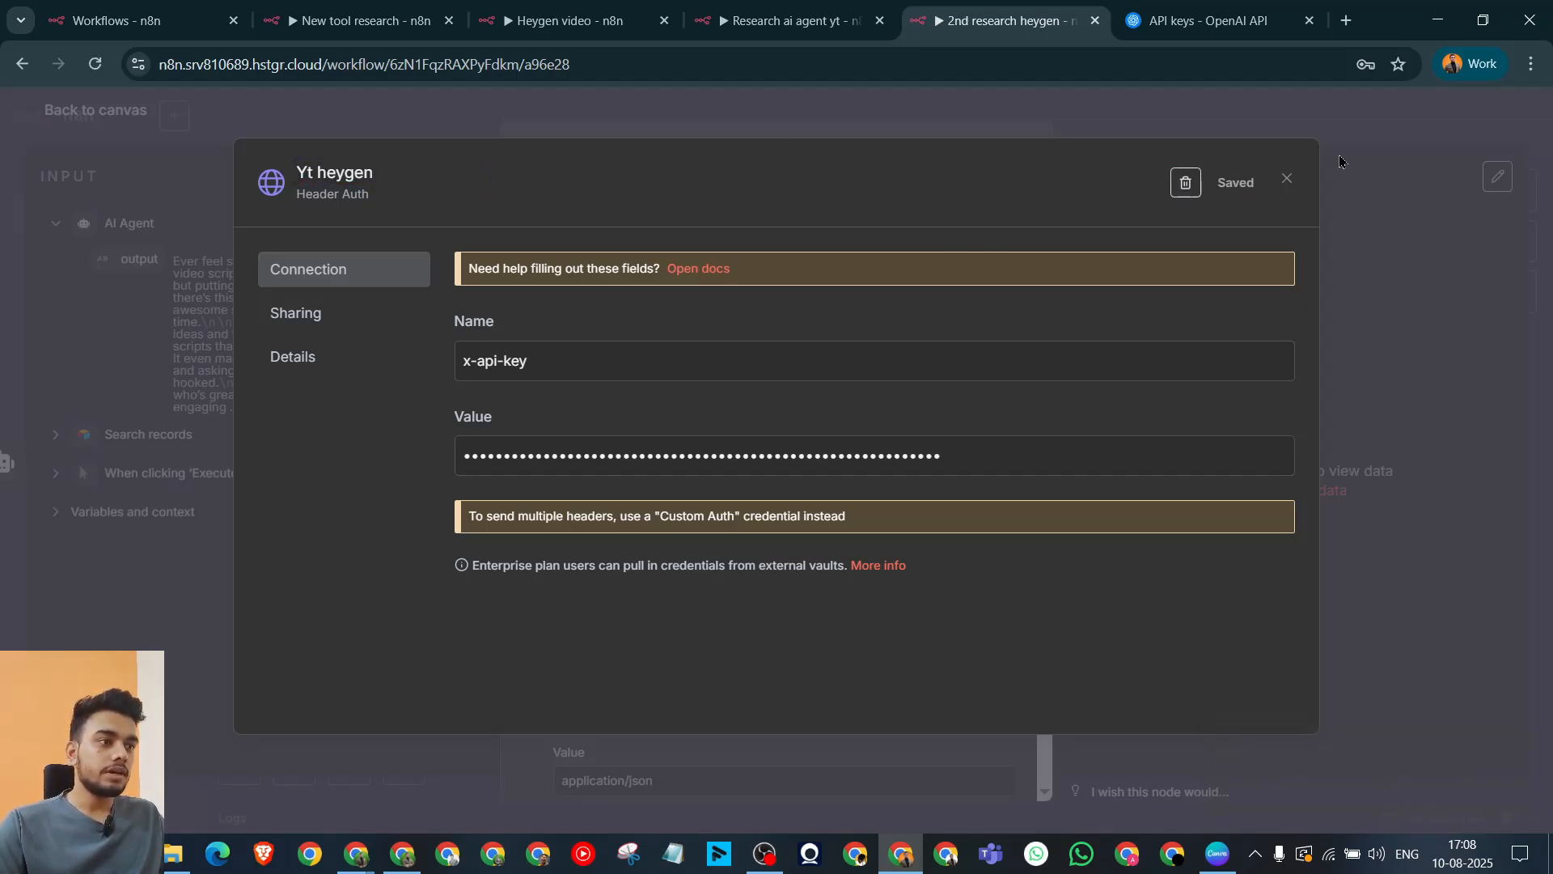
left_click(1365, 136)
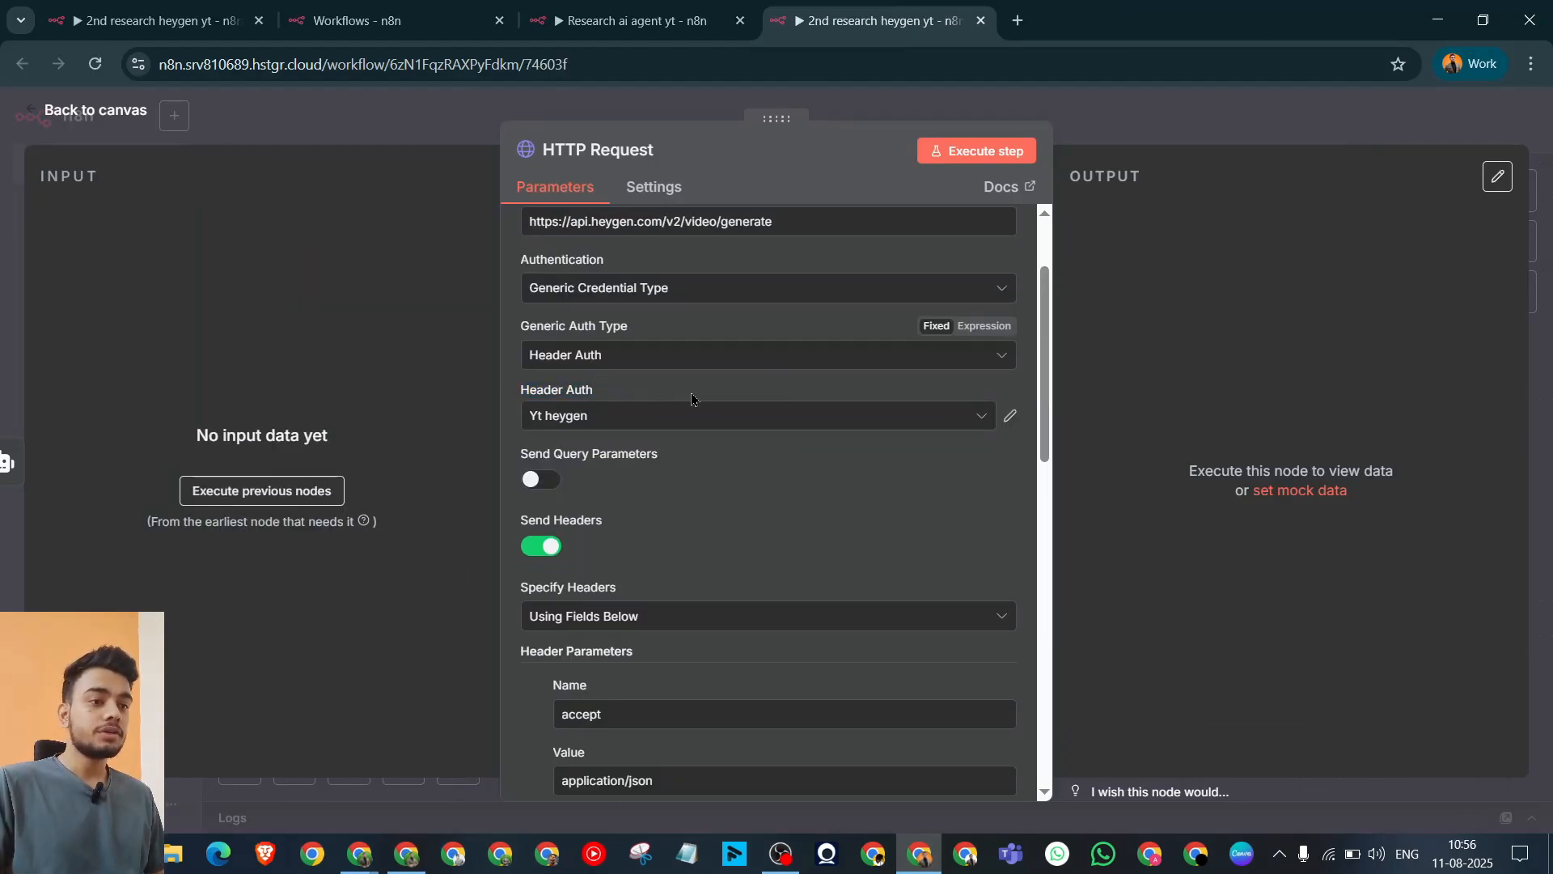
Step: Delete the x-api-key header parameter from the HTTP Request node, keeping the accept header
scroll(820, 524, "down", 2)
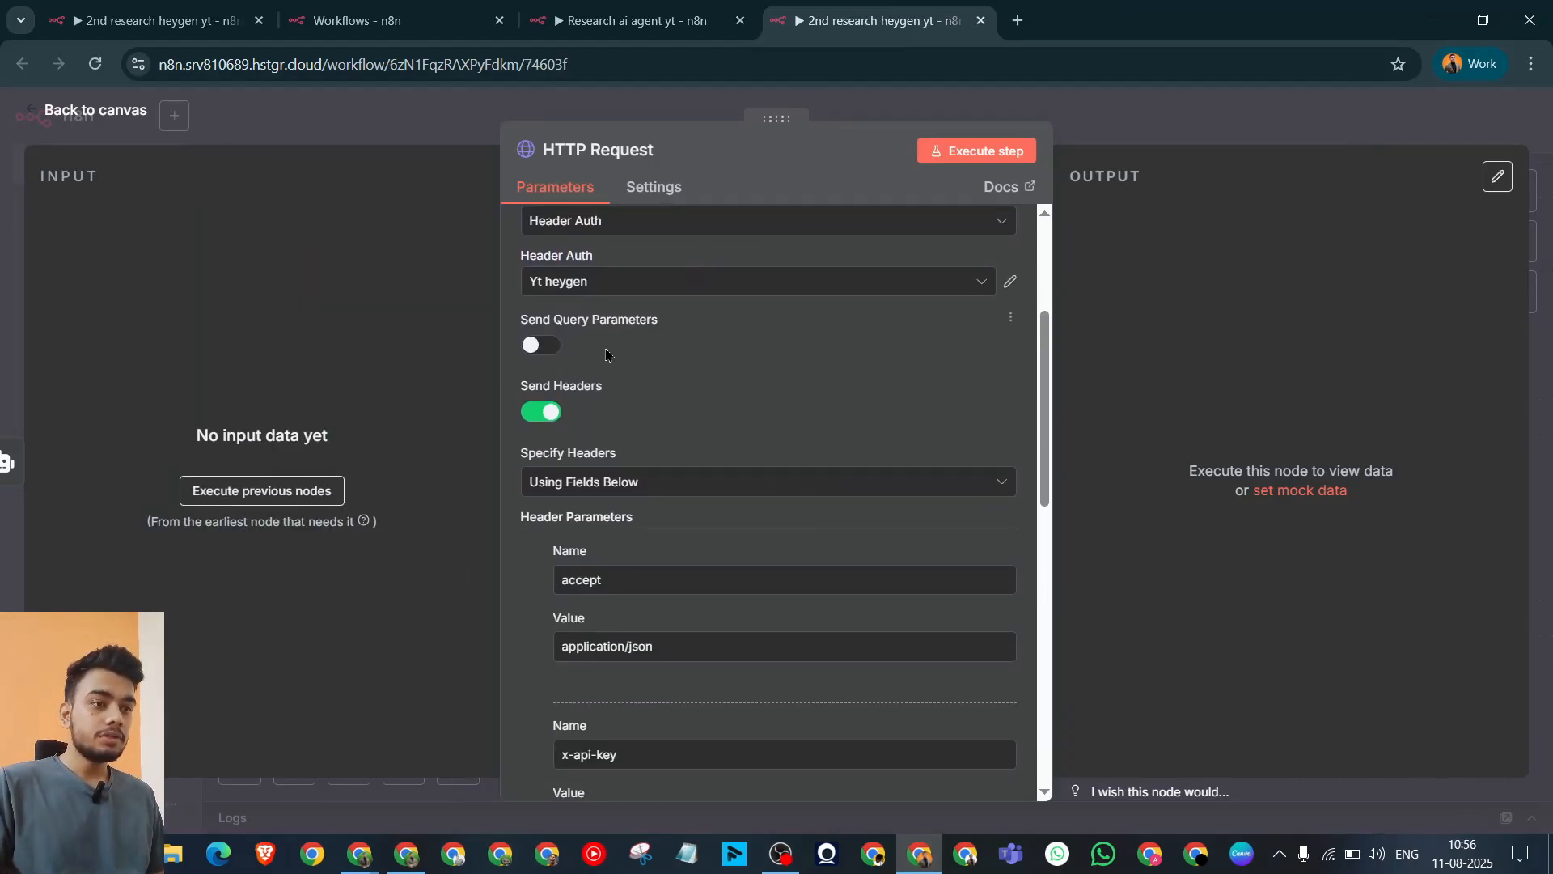
scroll(648, 392, "down", 2)
scroll(615, 306, "up", 2)
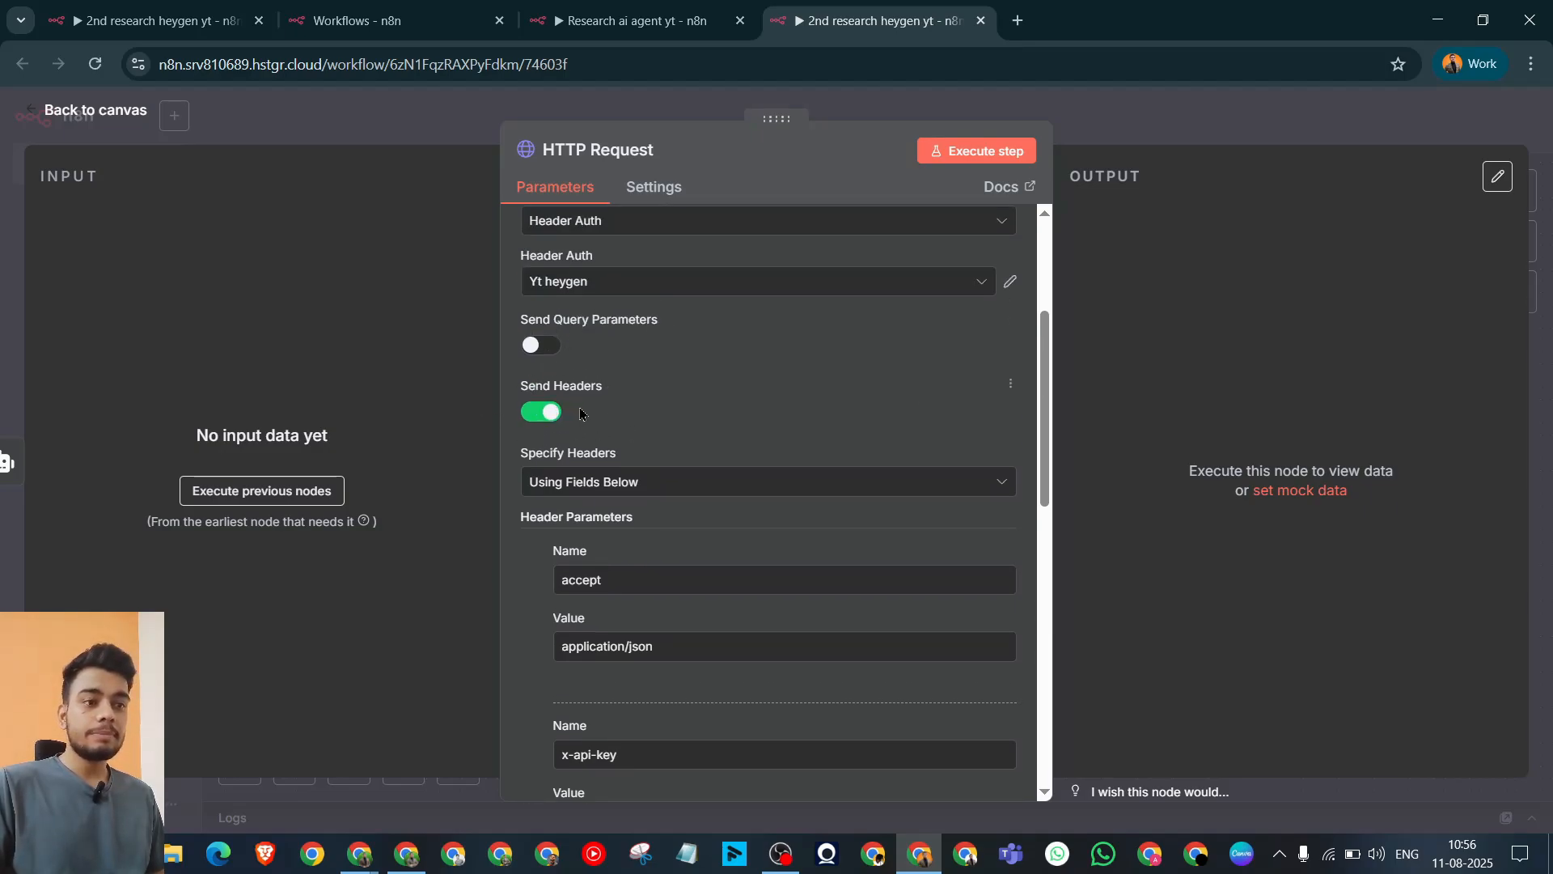
scroll(732, 414, "down", 2)
scroll(563, 621, "down", 2)
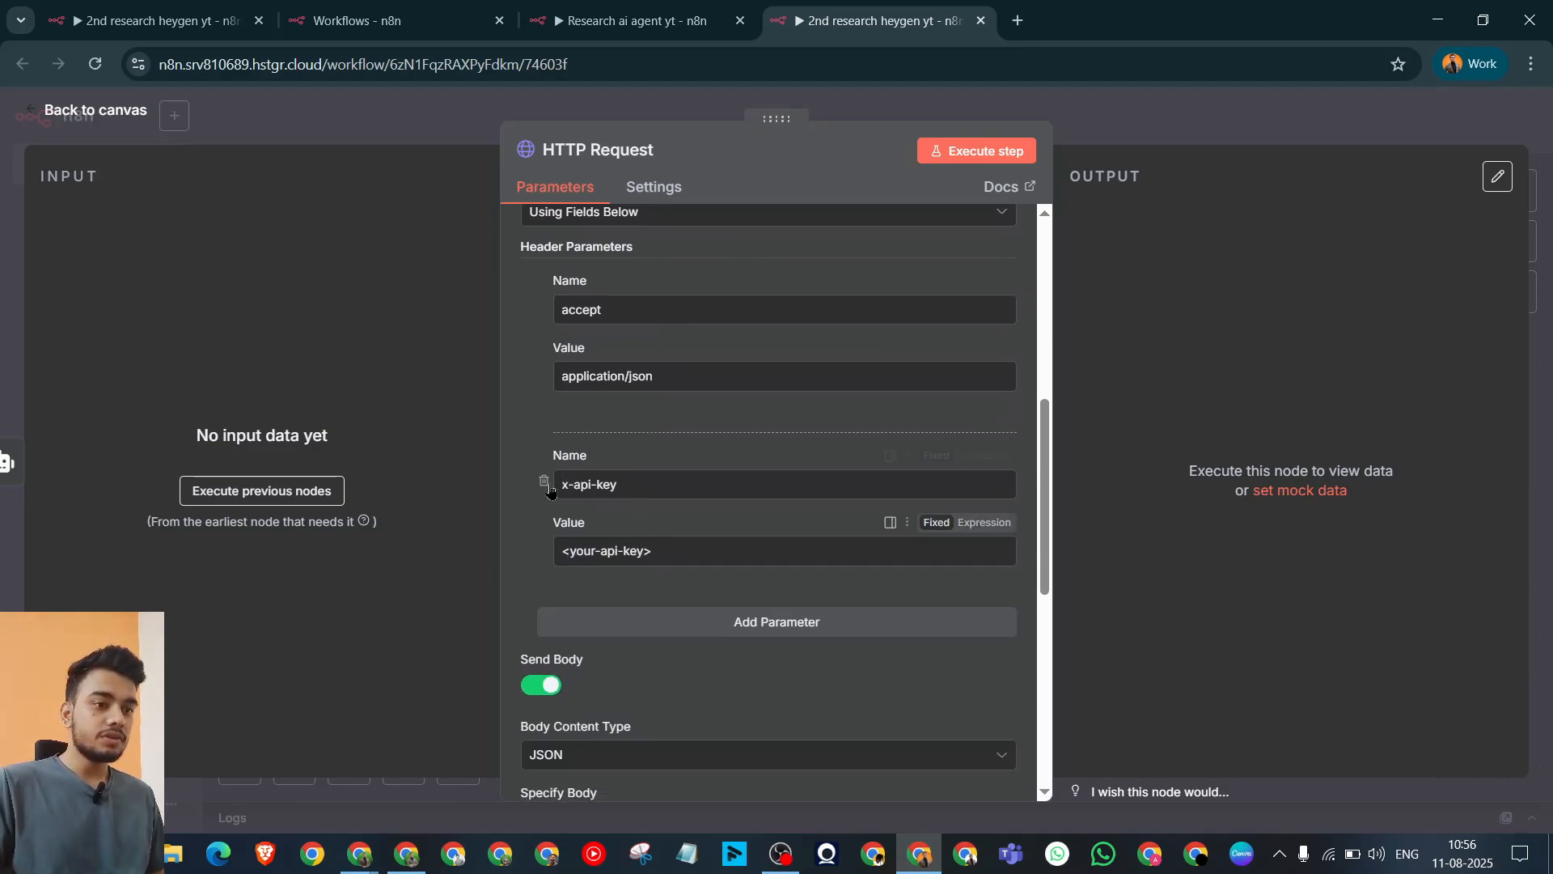
left_click(544, 484)
scroll(733, 518, "up", 4)
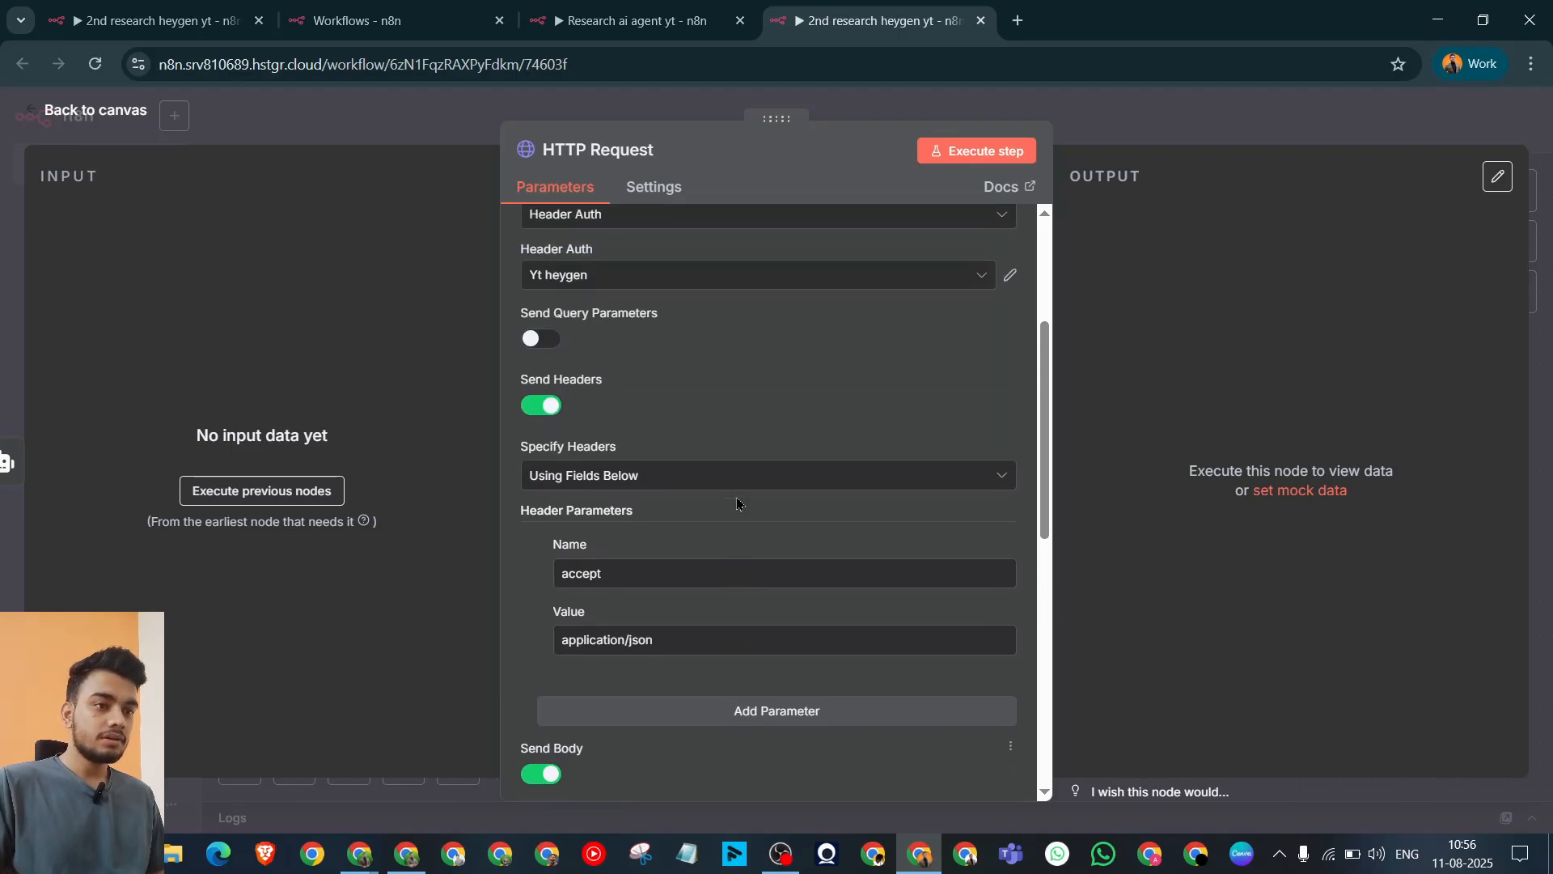
Step: Open the HTTP Request node's JSON body in the enlarged editor and review its voice and character fields
scroll(740, 532, "down", 7)
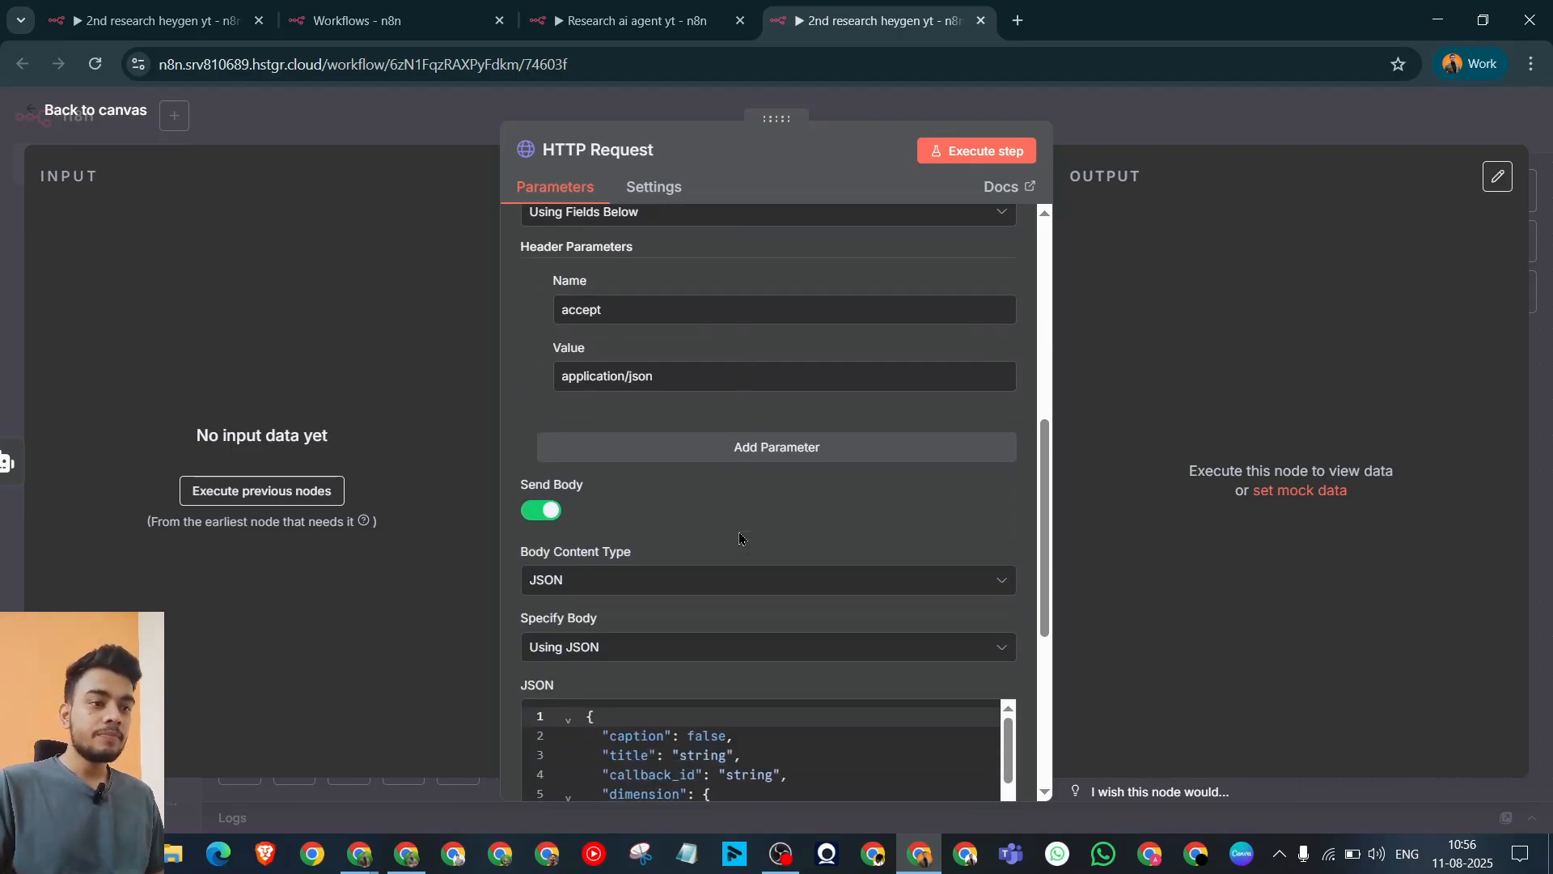
left_click_drag(794, 658, 641, 505)
scroll(797, 598, "up", 4)
scroll(797, 597, "down", 5)
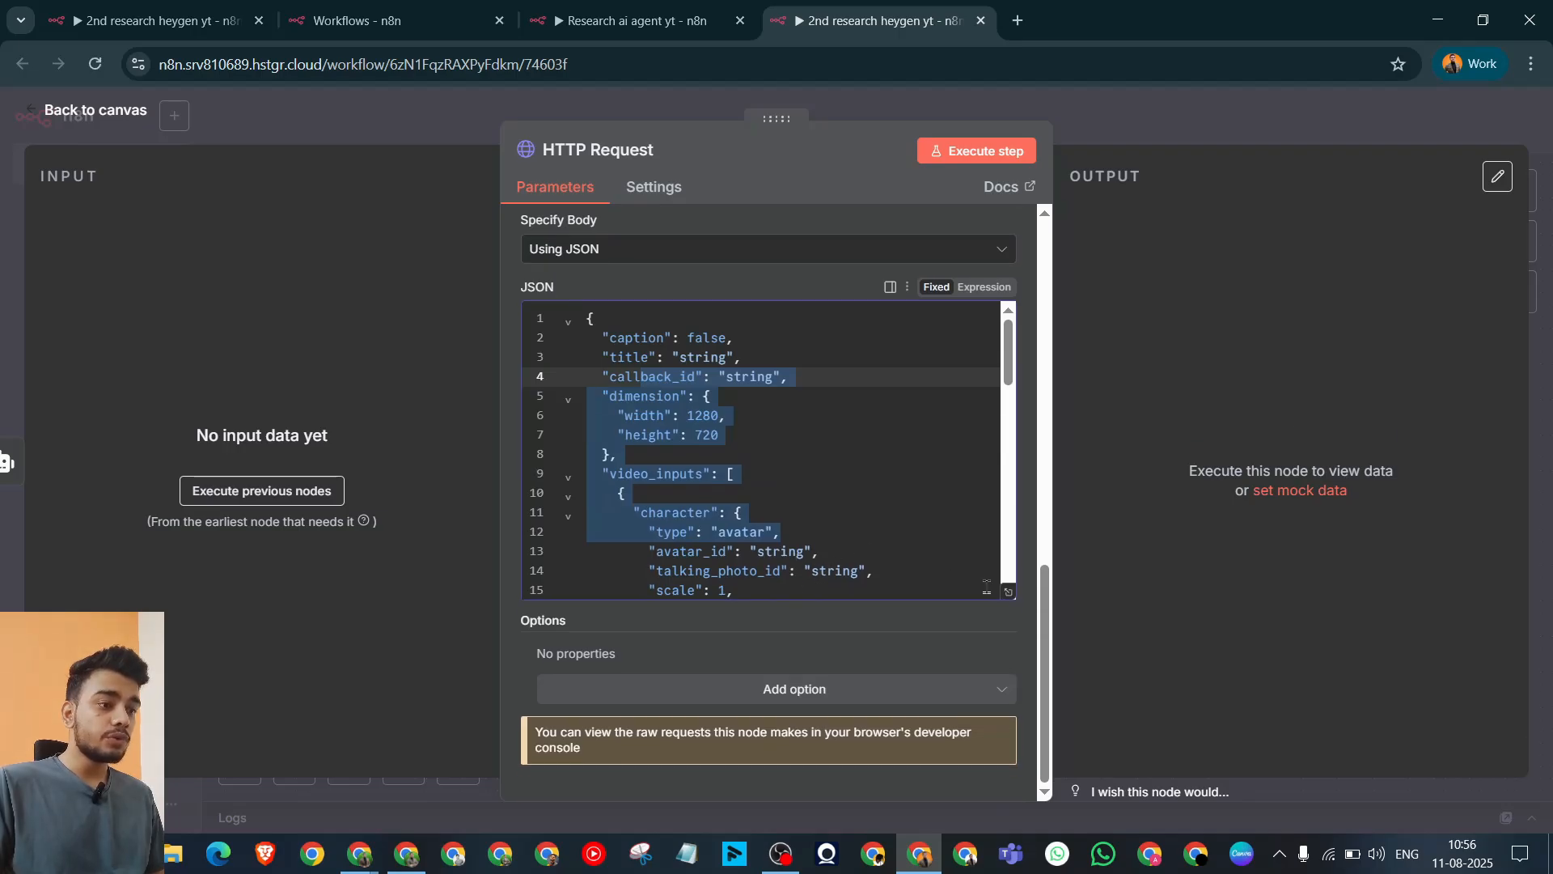
left_click(1010, 597)
scroll(599, 493, "down", 4)
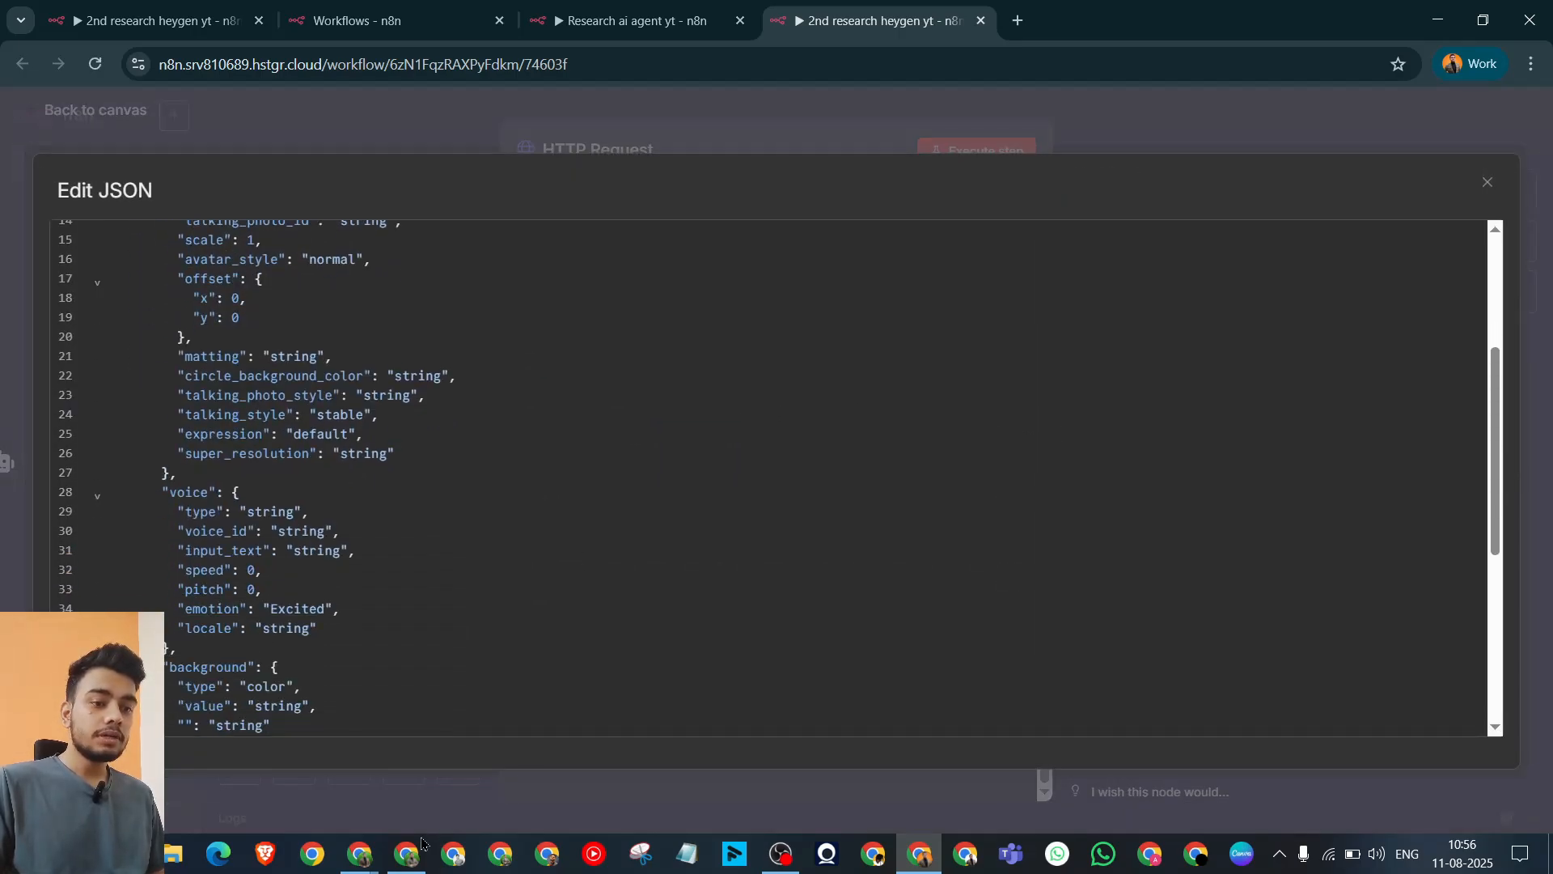
Step: Switch to the Research Ai agent Heygen Google Doc and copy the entire JSON under HTTP Post req (Heygen)
mouse_move(417, 857)
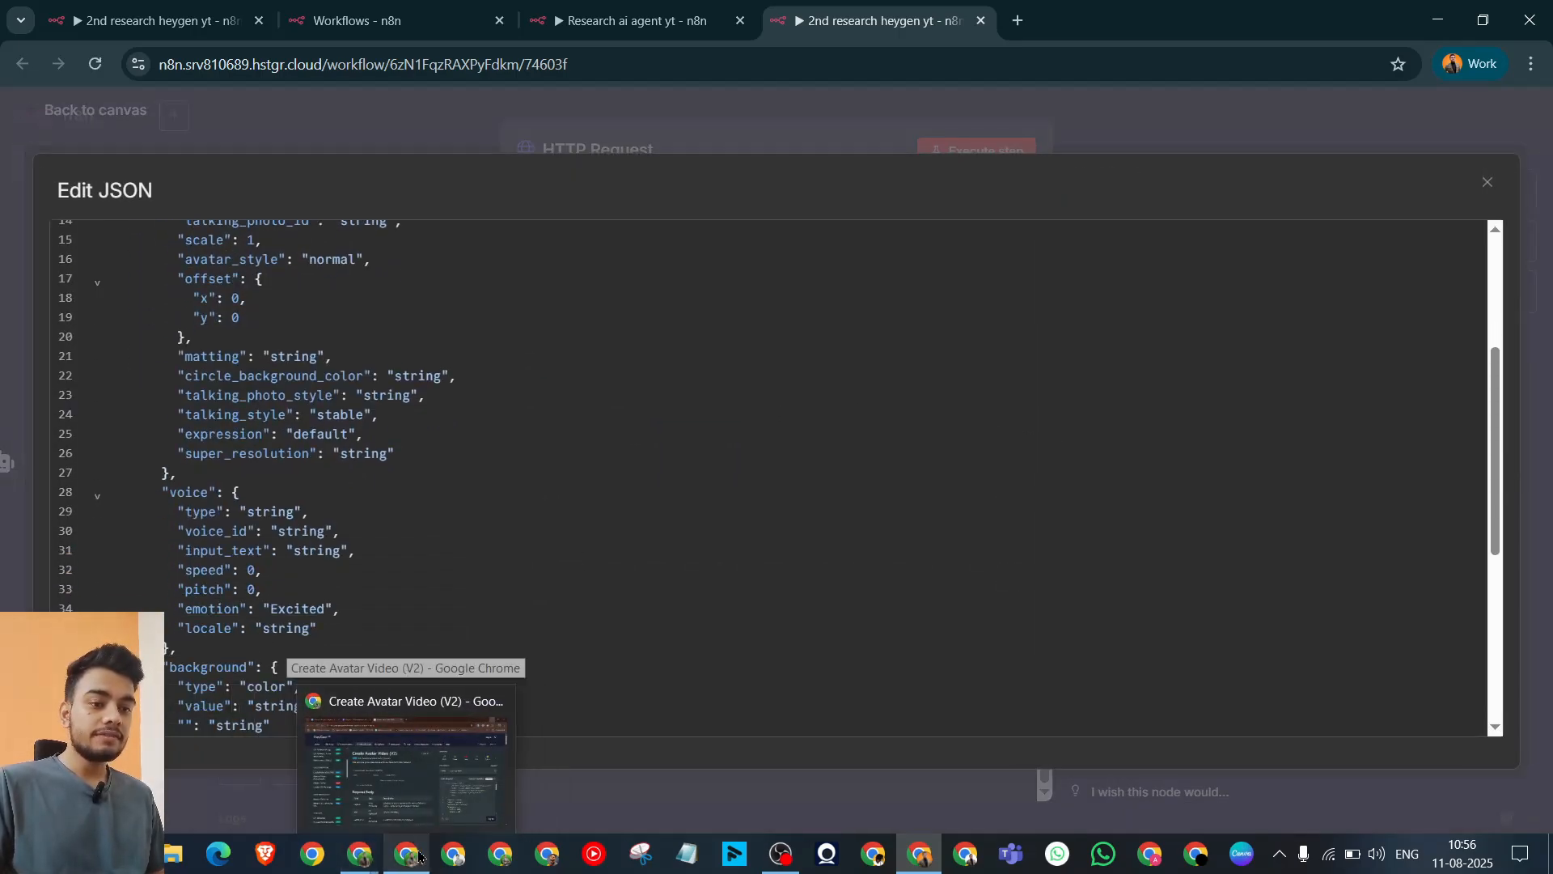
left_click(404, 768)
left_click(249, 9)
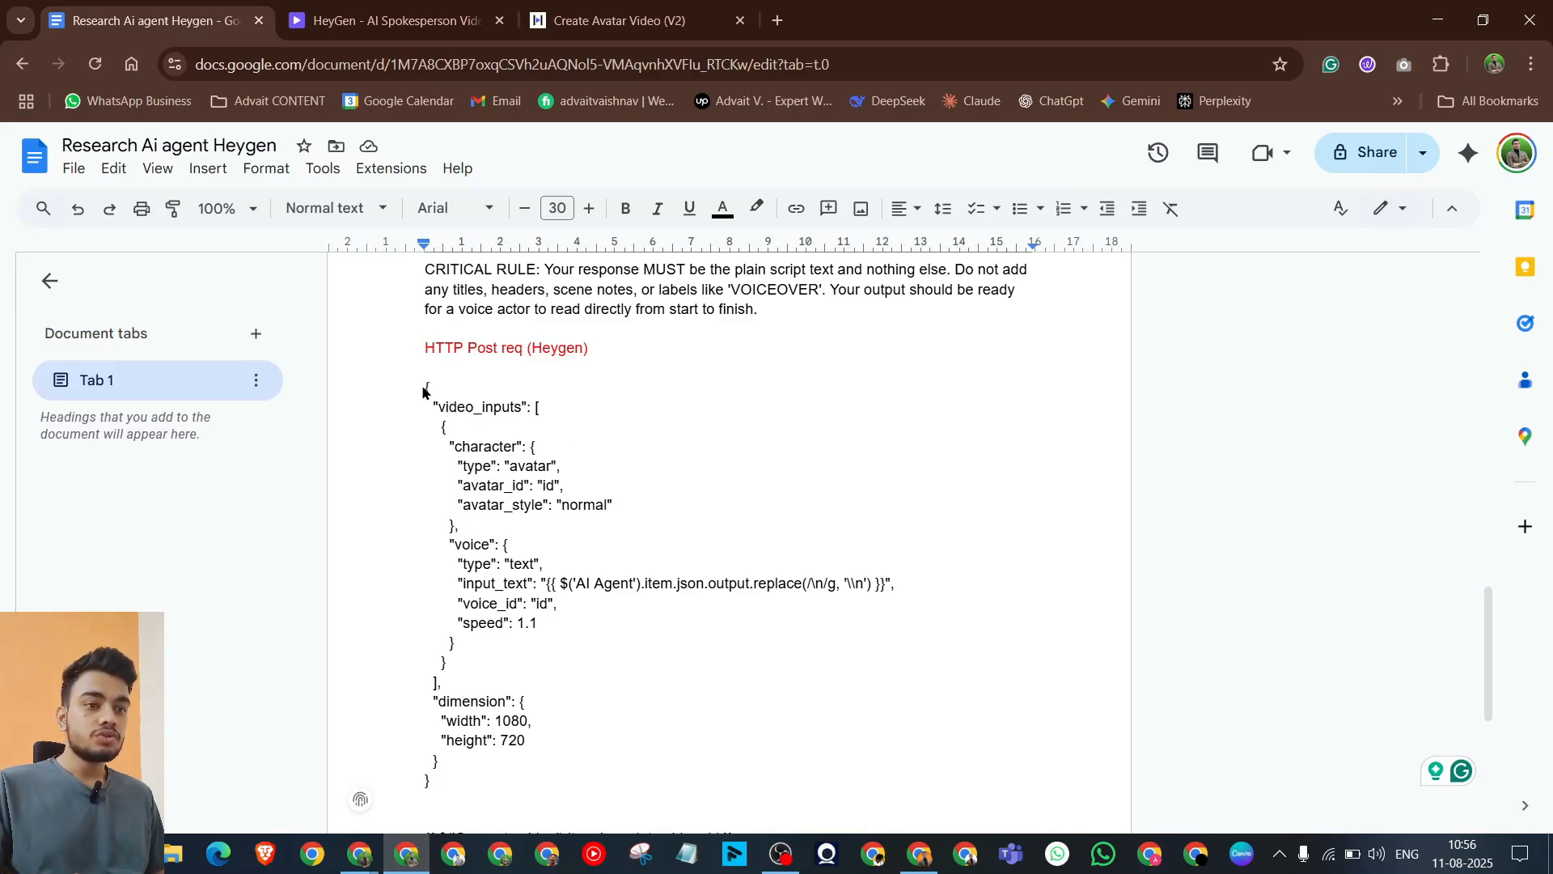
left_click_drag(425, 389, 512, 513)
scroll(495, 483, "down", 2)
scroll(495, 484, "down", 2)
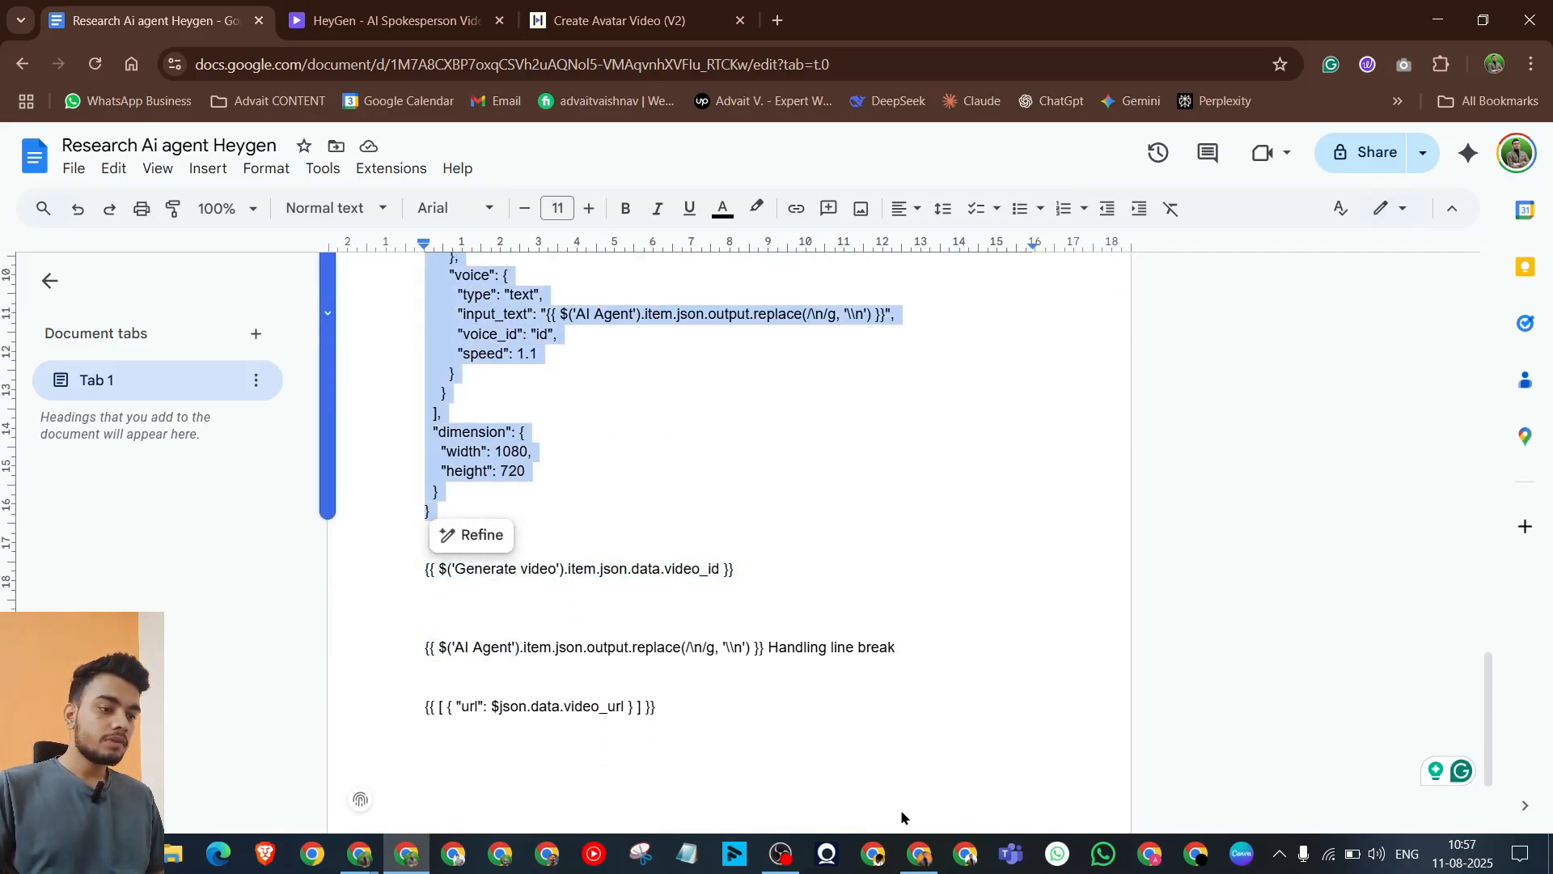
Step: Return to n8n, replace the whole JSON body with the copied HeyGen request and review its input_text expression and dimensions
left_click(919, 854)
left_click(722, 471)
key("ctrl+a")
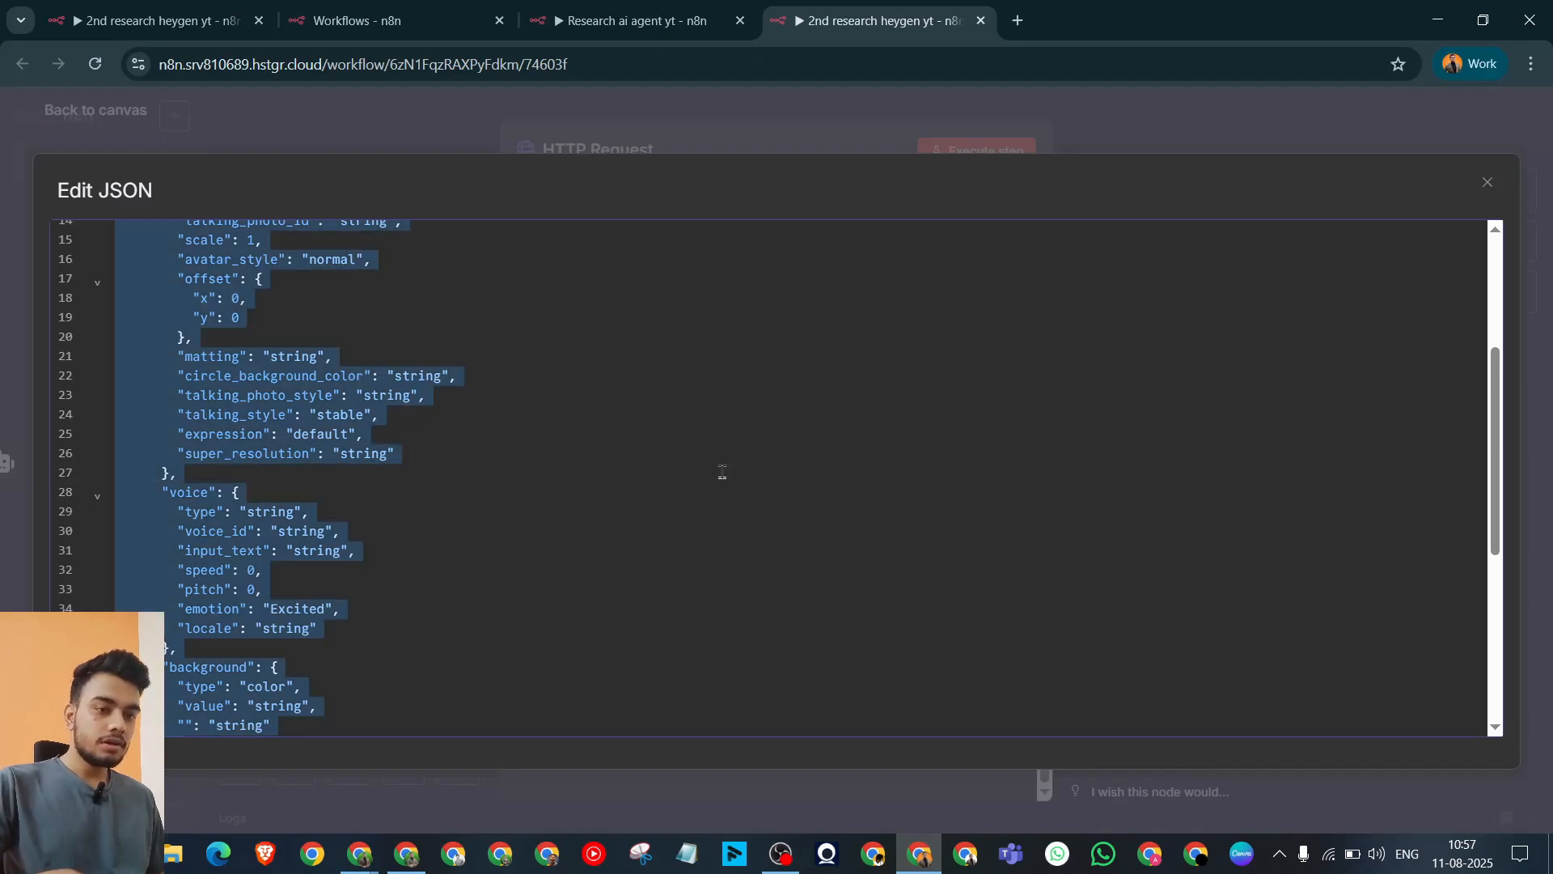
key("ctrl+v")
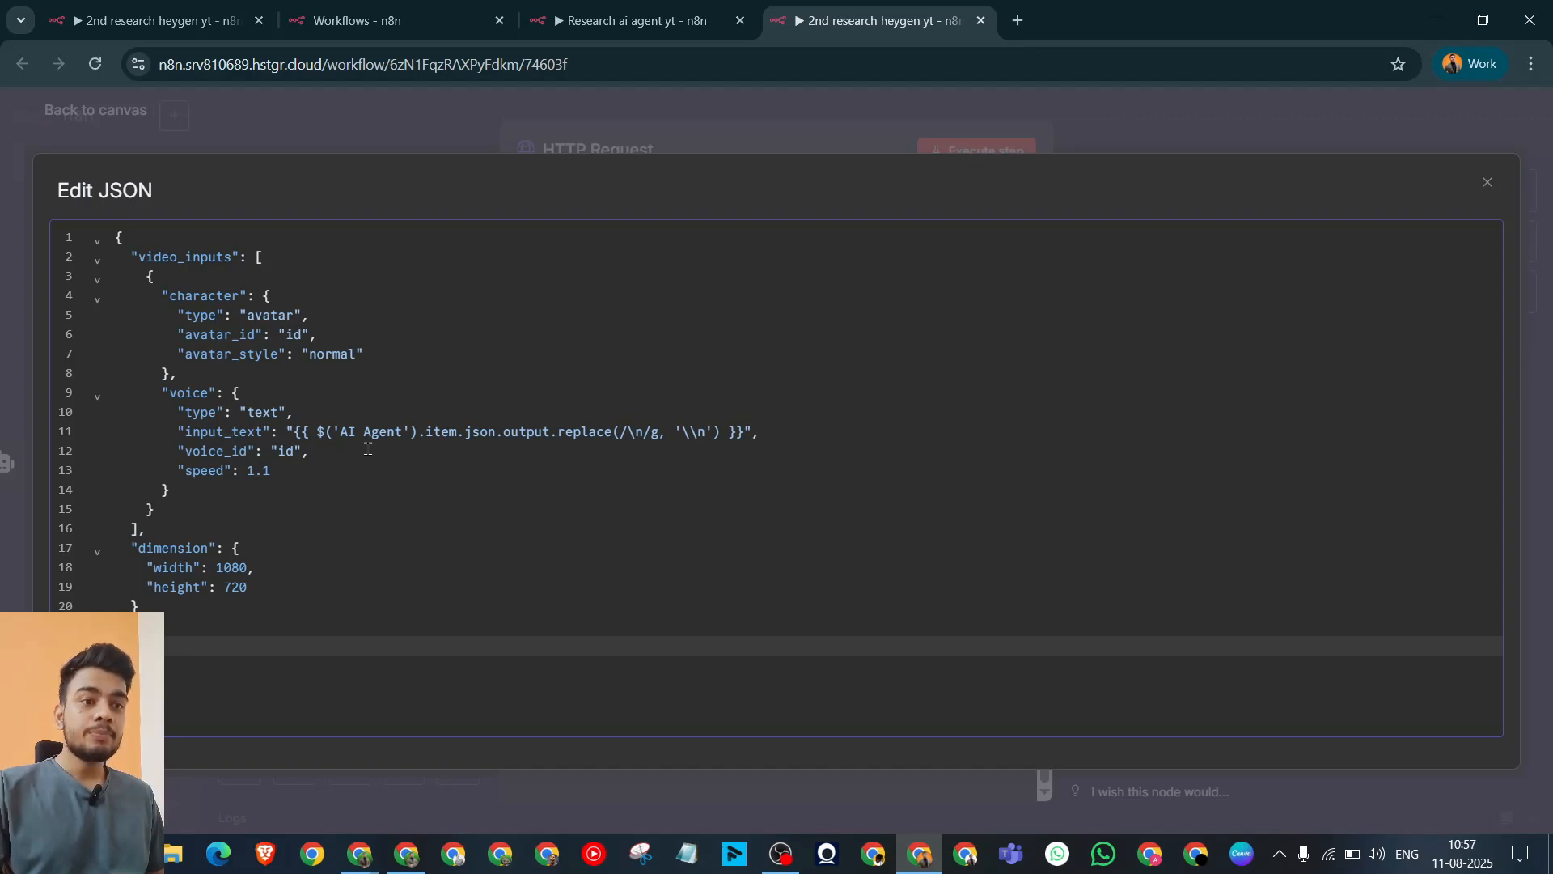
left_click_drag(293, 433, 745, 444)
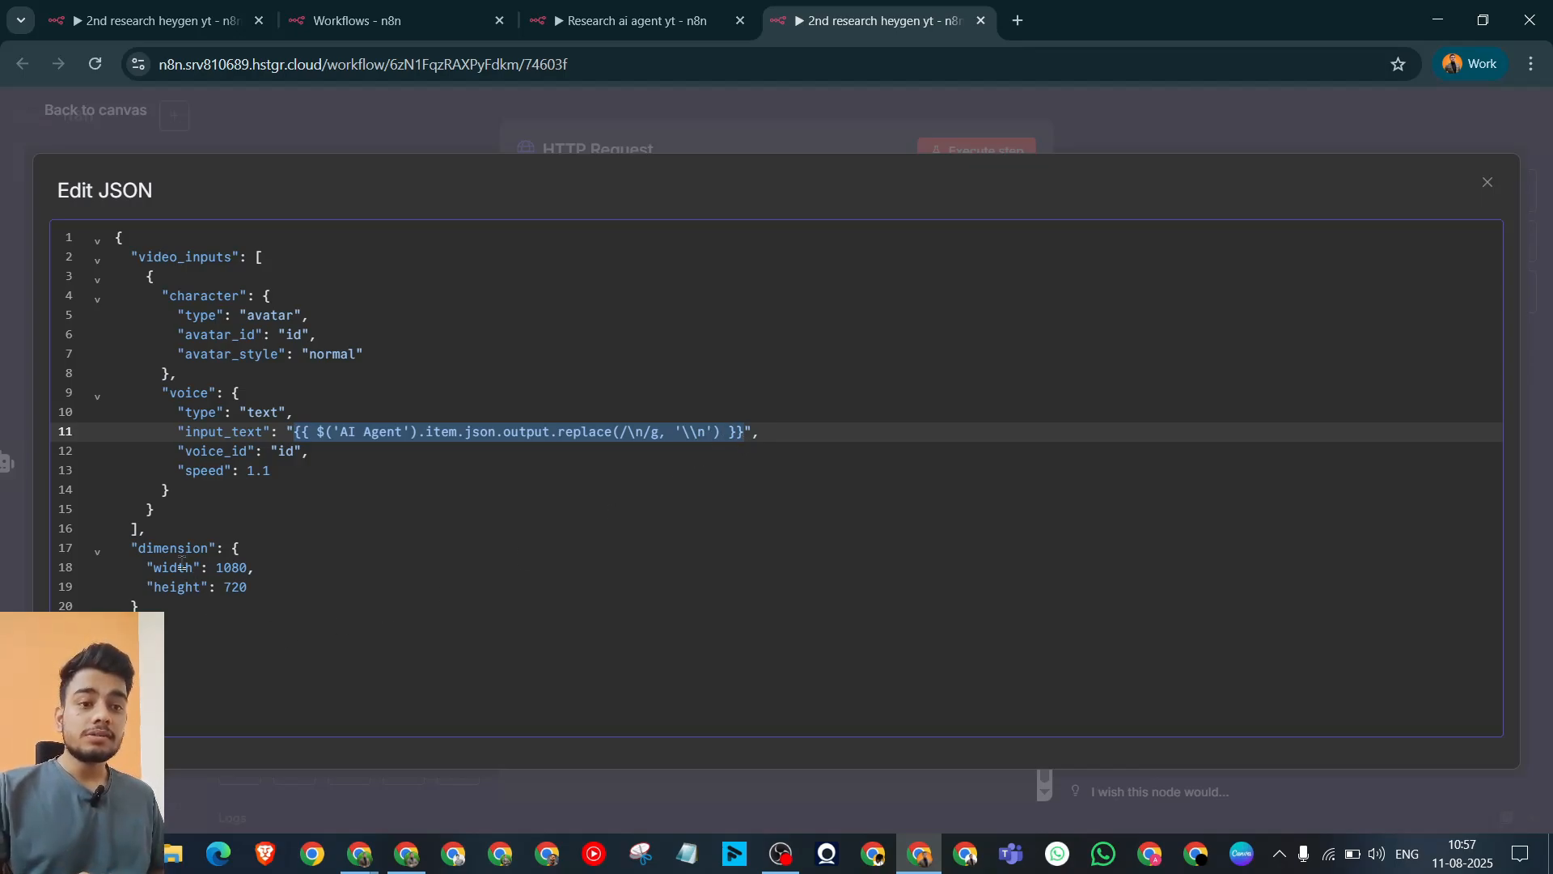
left_click_drag(170, 548, 207, 546)
left_click(231, 567)
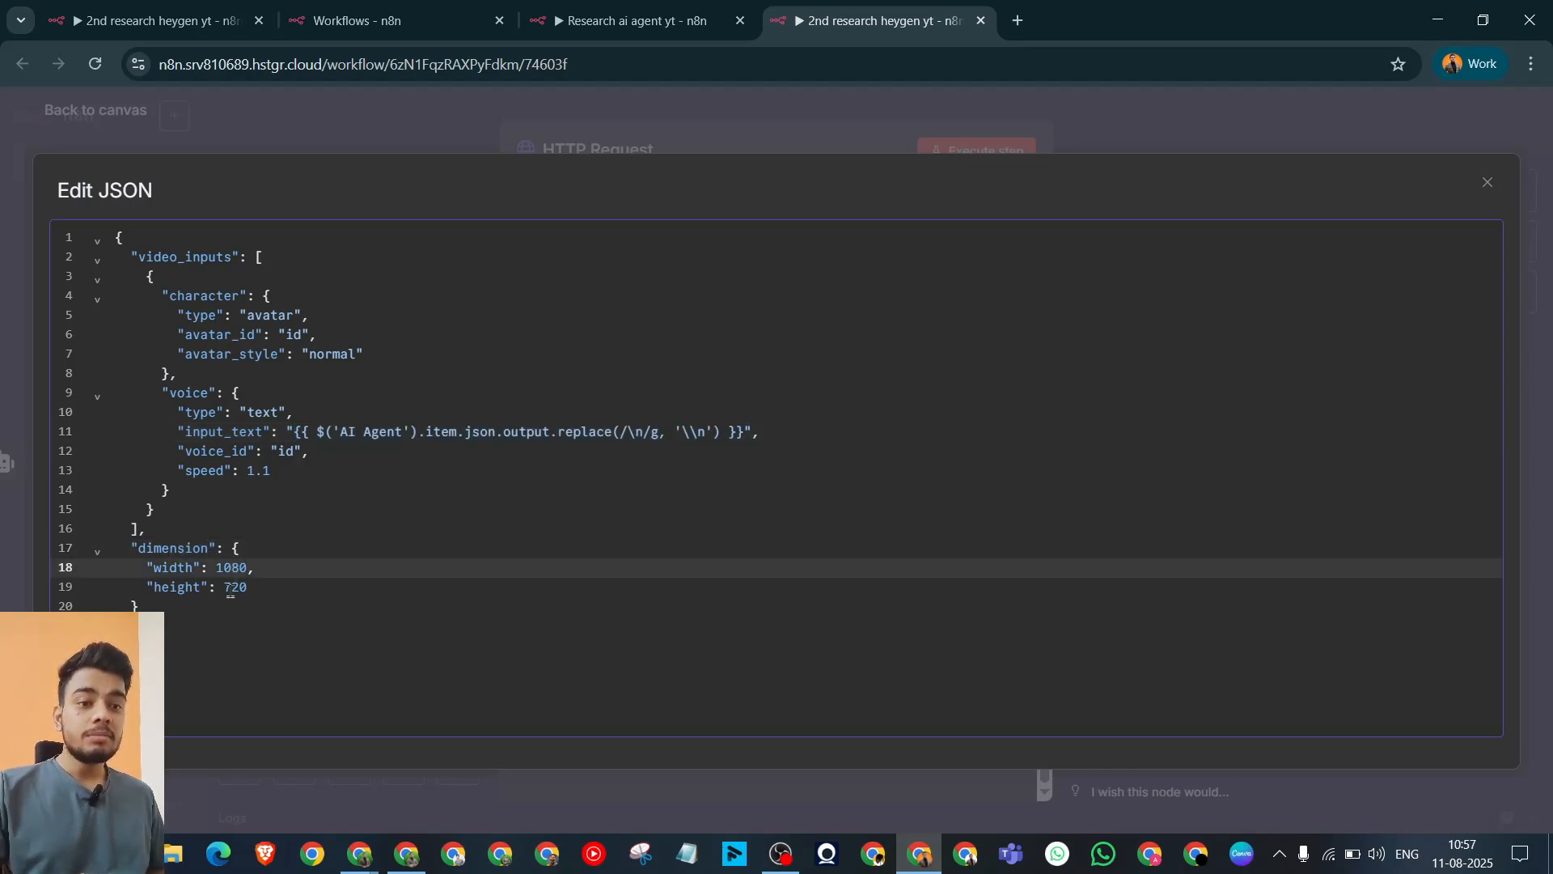
left_click(231, 593)
left_click(329, 611)
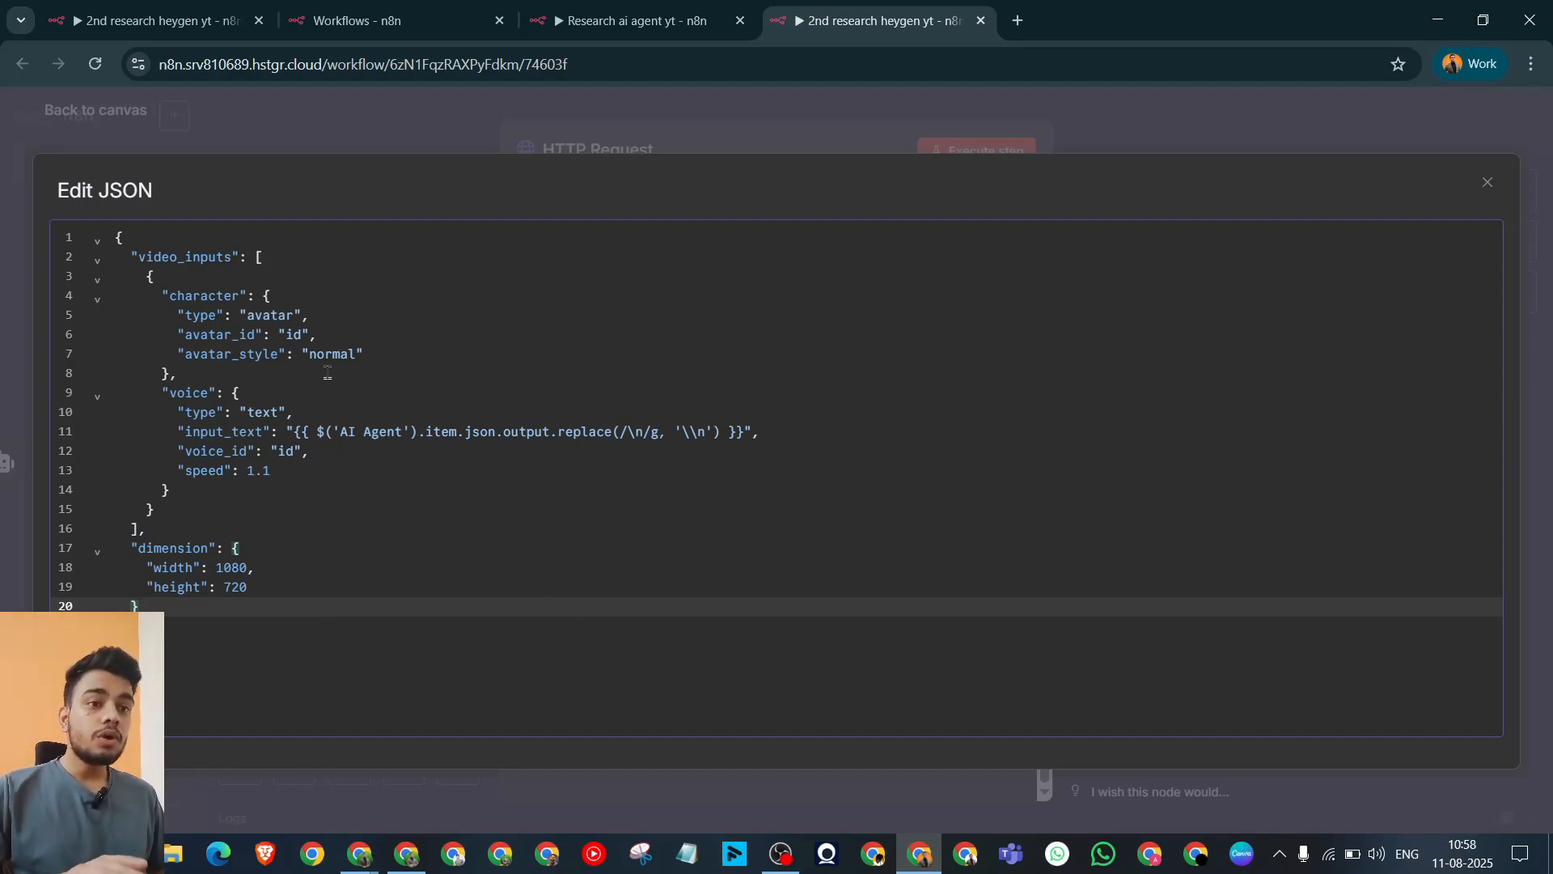
Step: Switch to HeyGen and copy the avatar ID of the hyper-realistic look in My Avatars
double_click(294, 334)
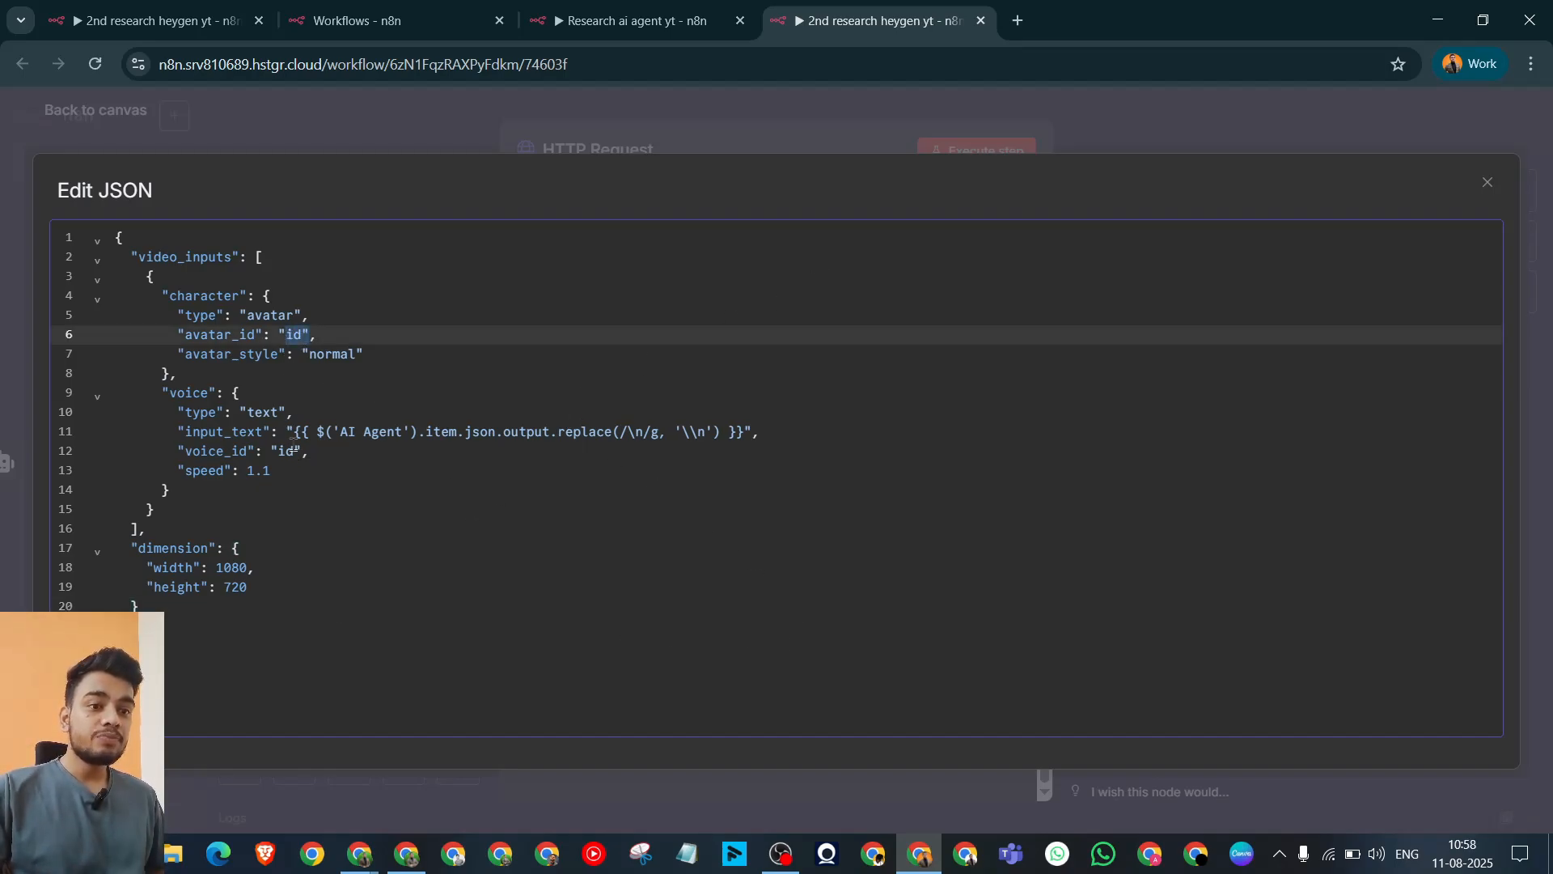
left_click(406, 854)
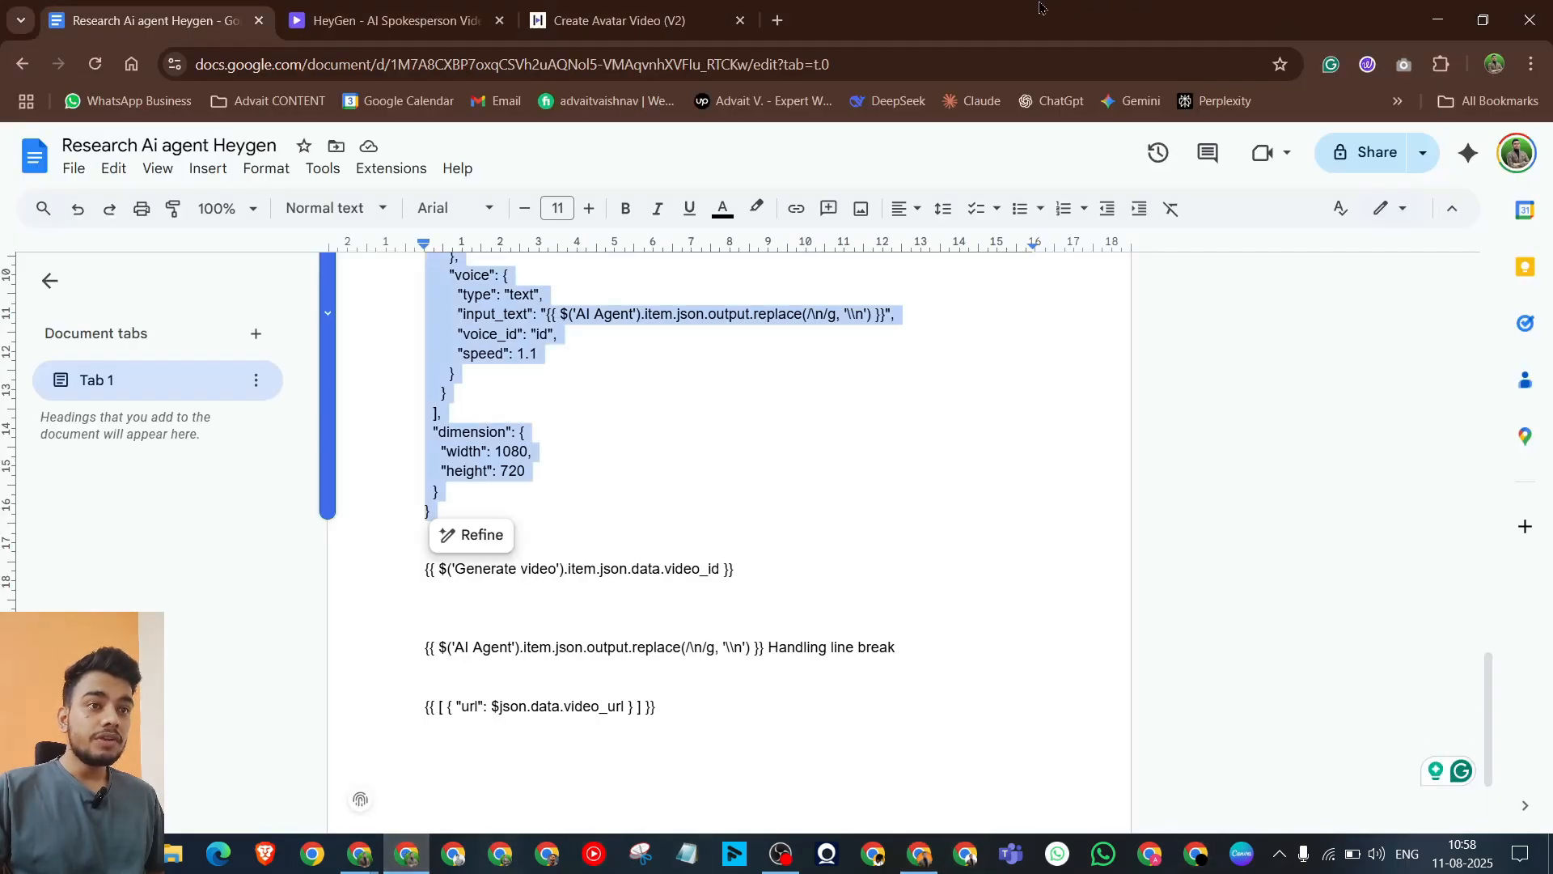
left_click(387, 20)
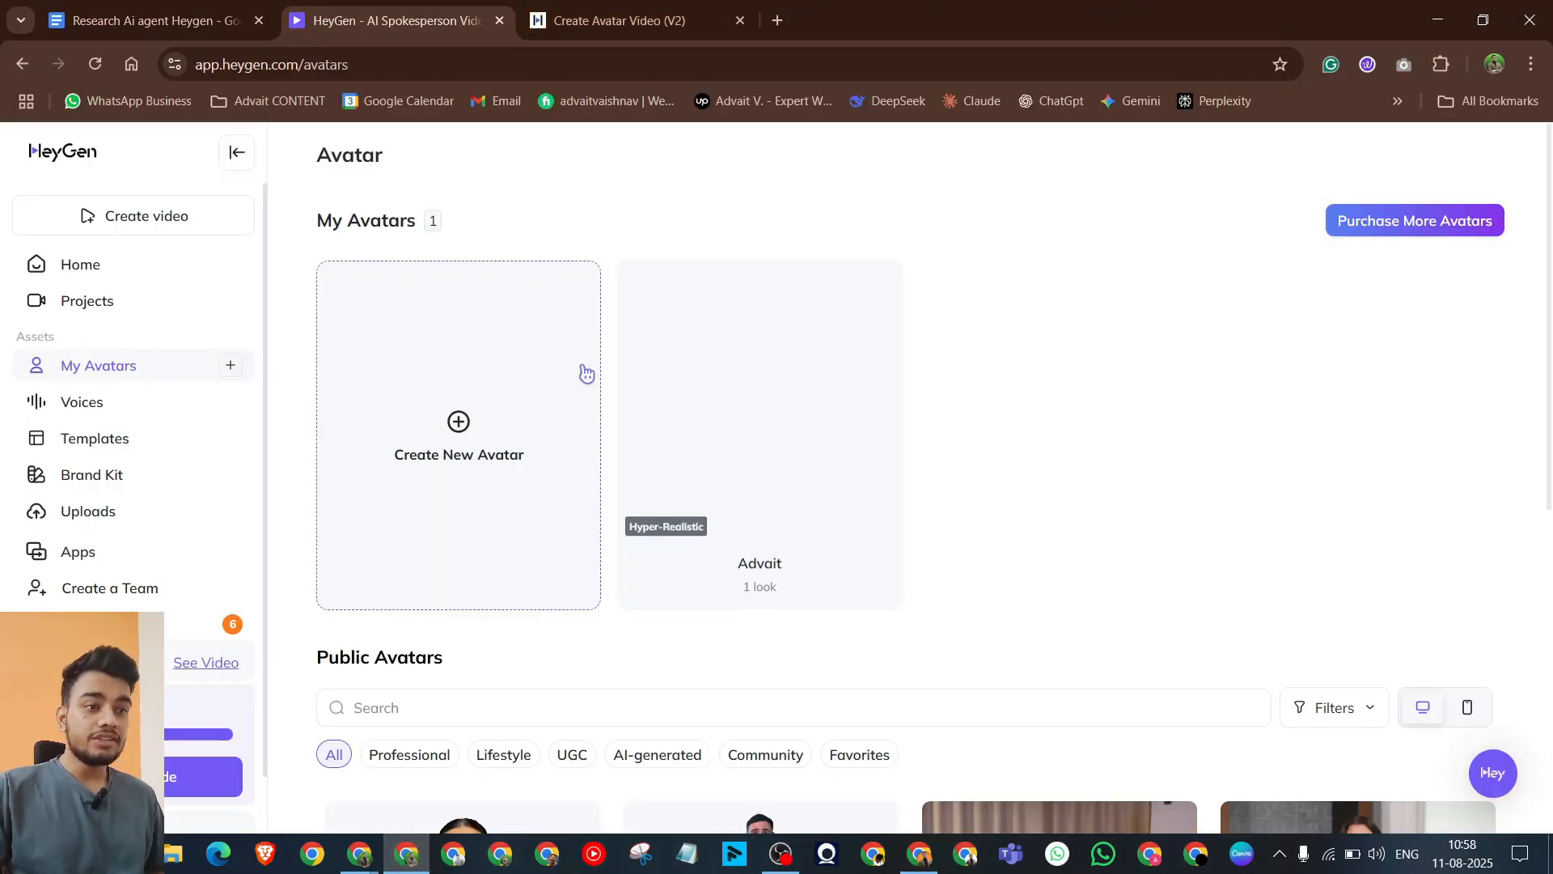
left_click(712, 383)
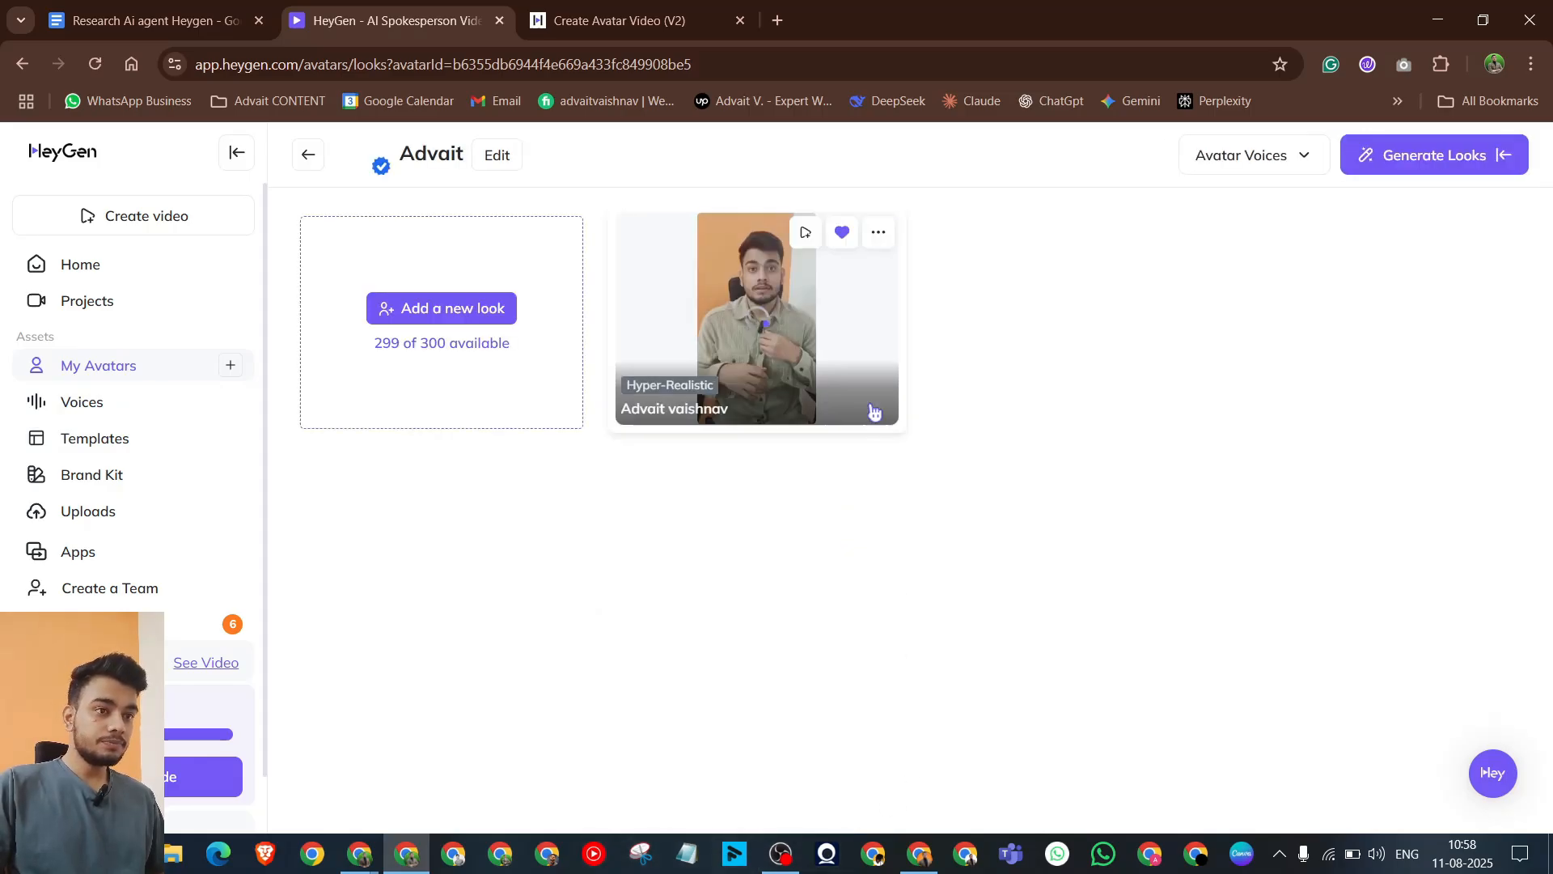
left_click(878, 233)
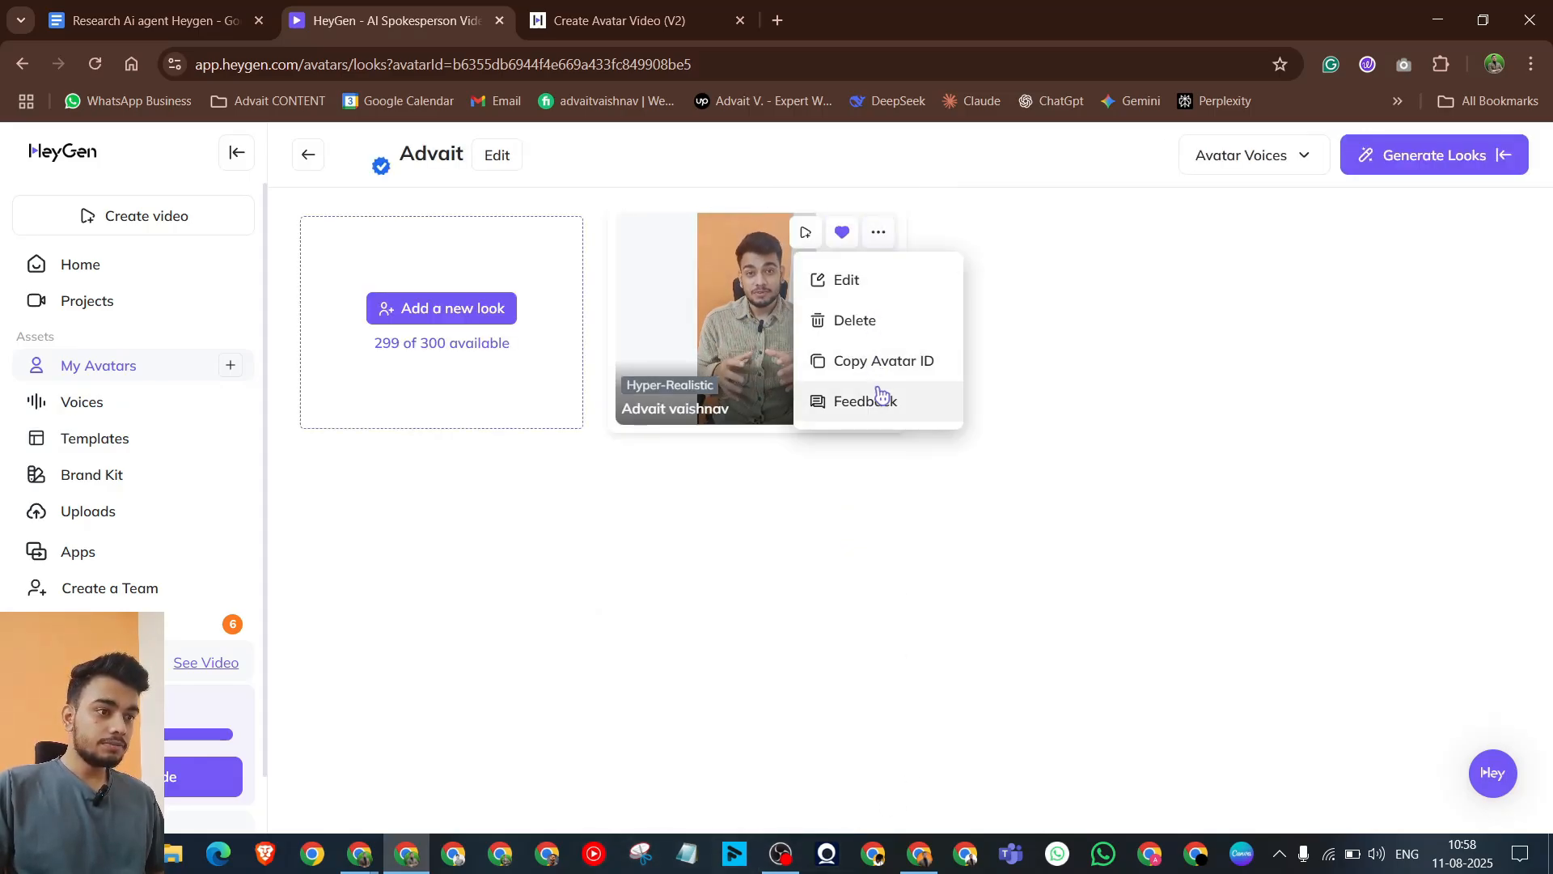
left_click(883, 362)
Step: Return to n8n and replace the avatar_id placeholder in the JSON body with the copied avatar ID
left_click(930, 859)
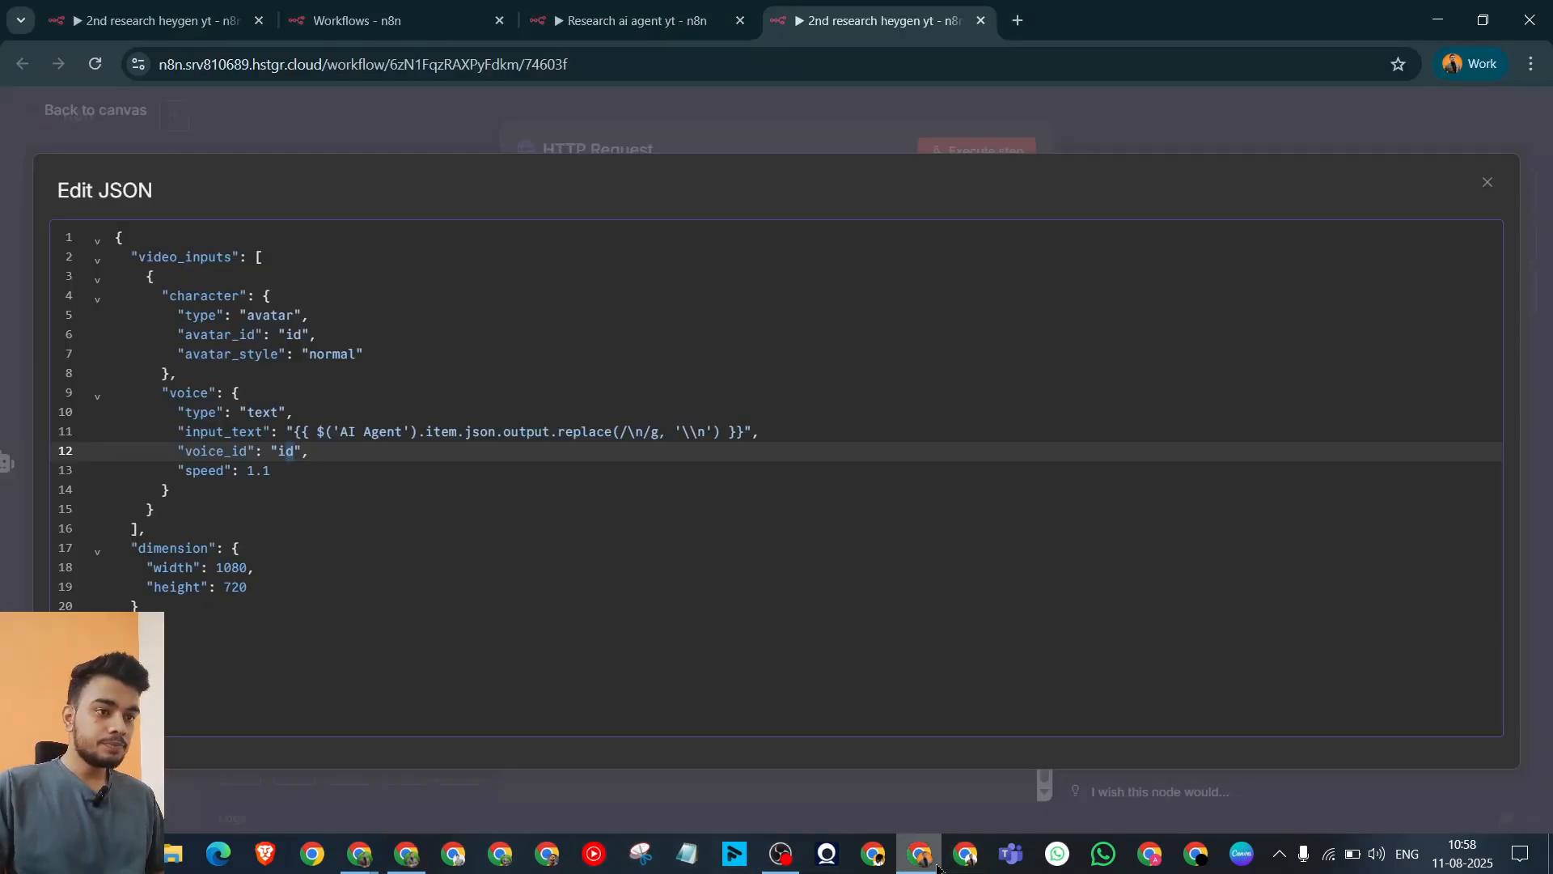
double_click(295, 334)
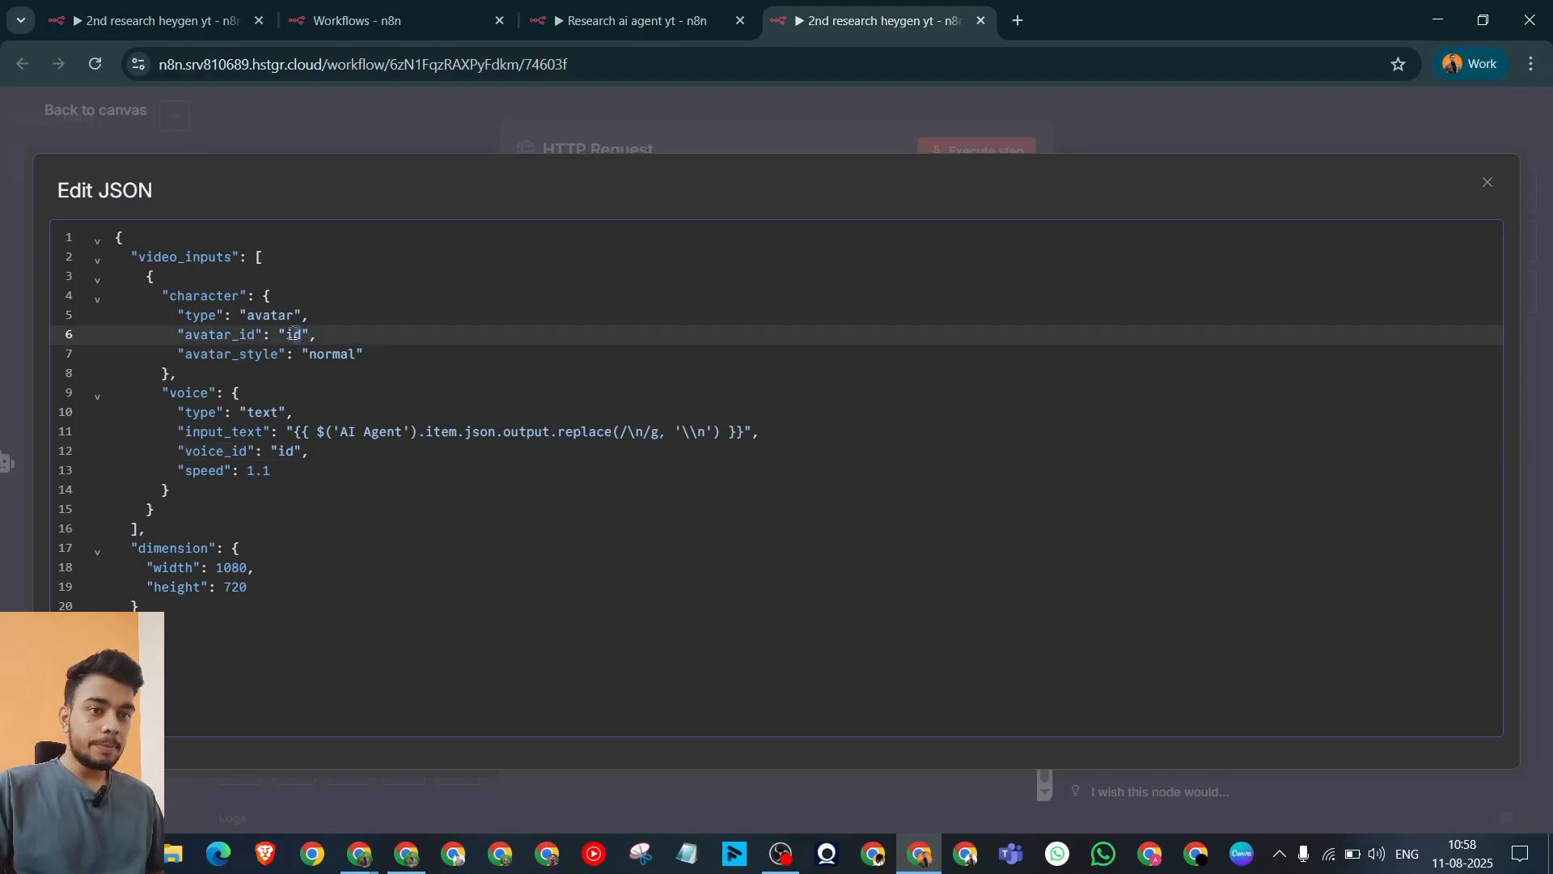
key("ctrl+v")
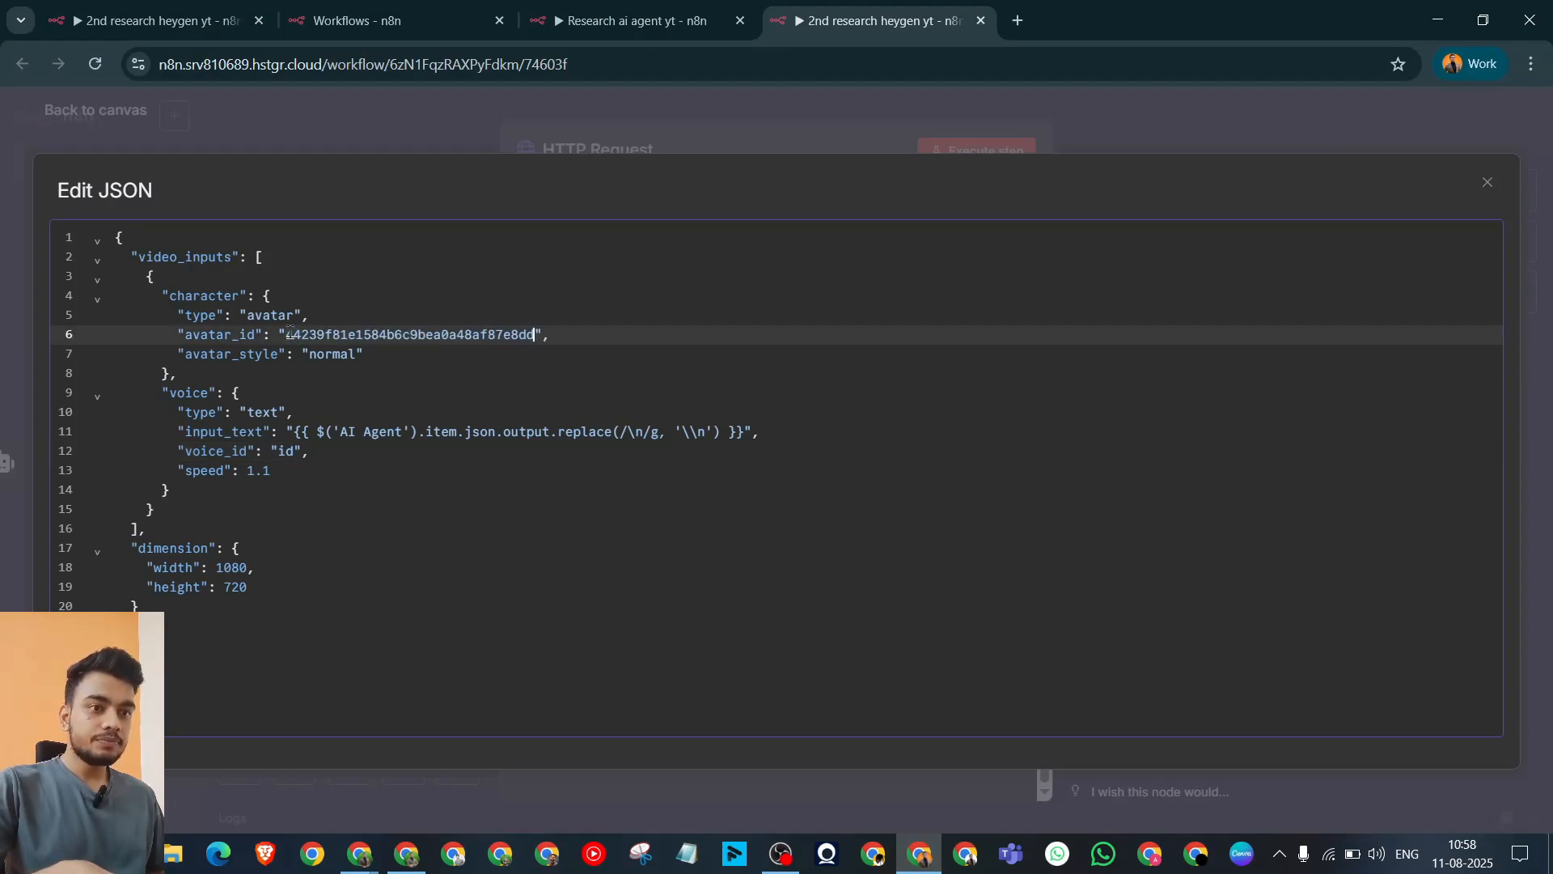
left_click(893, 302)
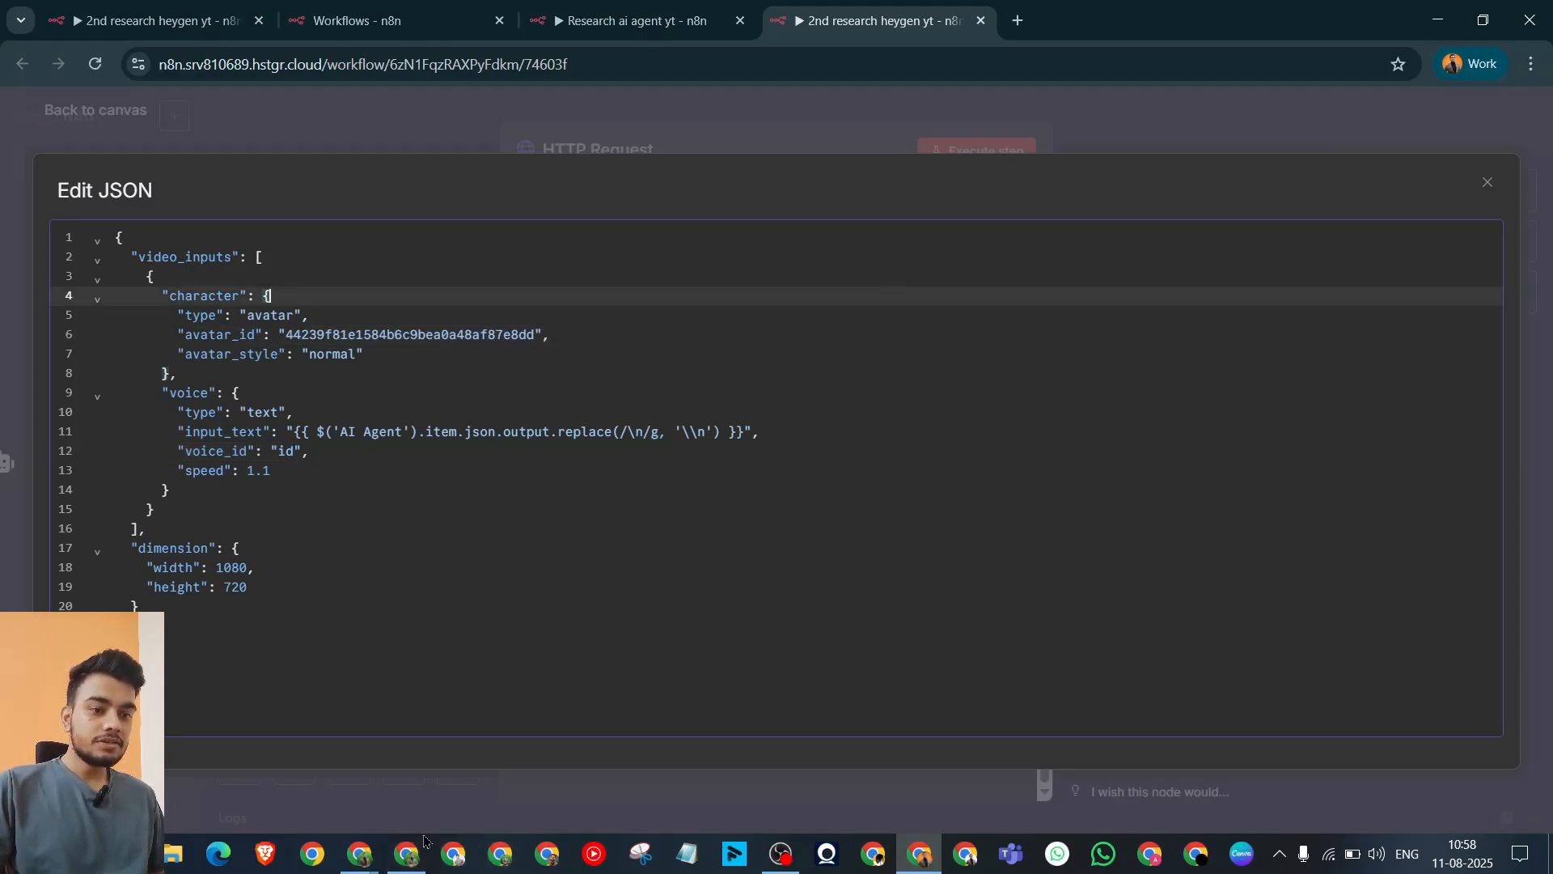
left_click_drag(288, 338, 532, 337)
left_click(753, 473)
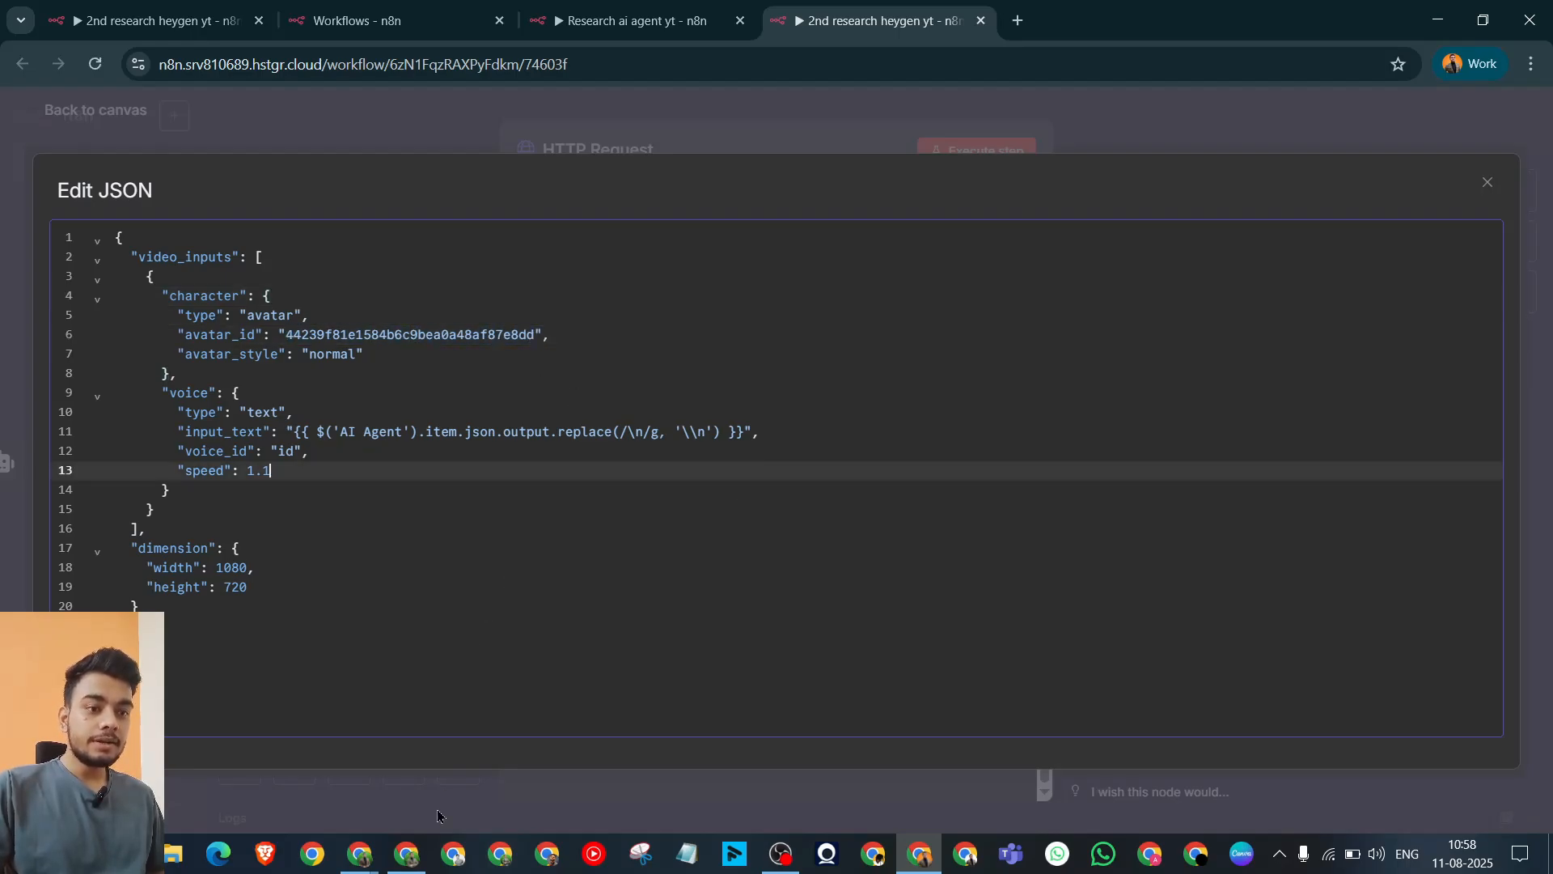
Step: Switch to HeyGen and open the Voices page to examine the options of the cloned voice under My voices
left_click_drag(264, 433, 299, 451)
left_click(407, 853)
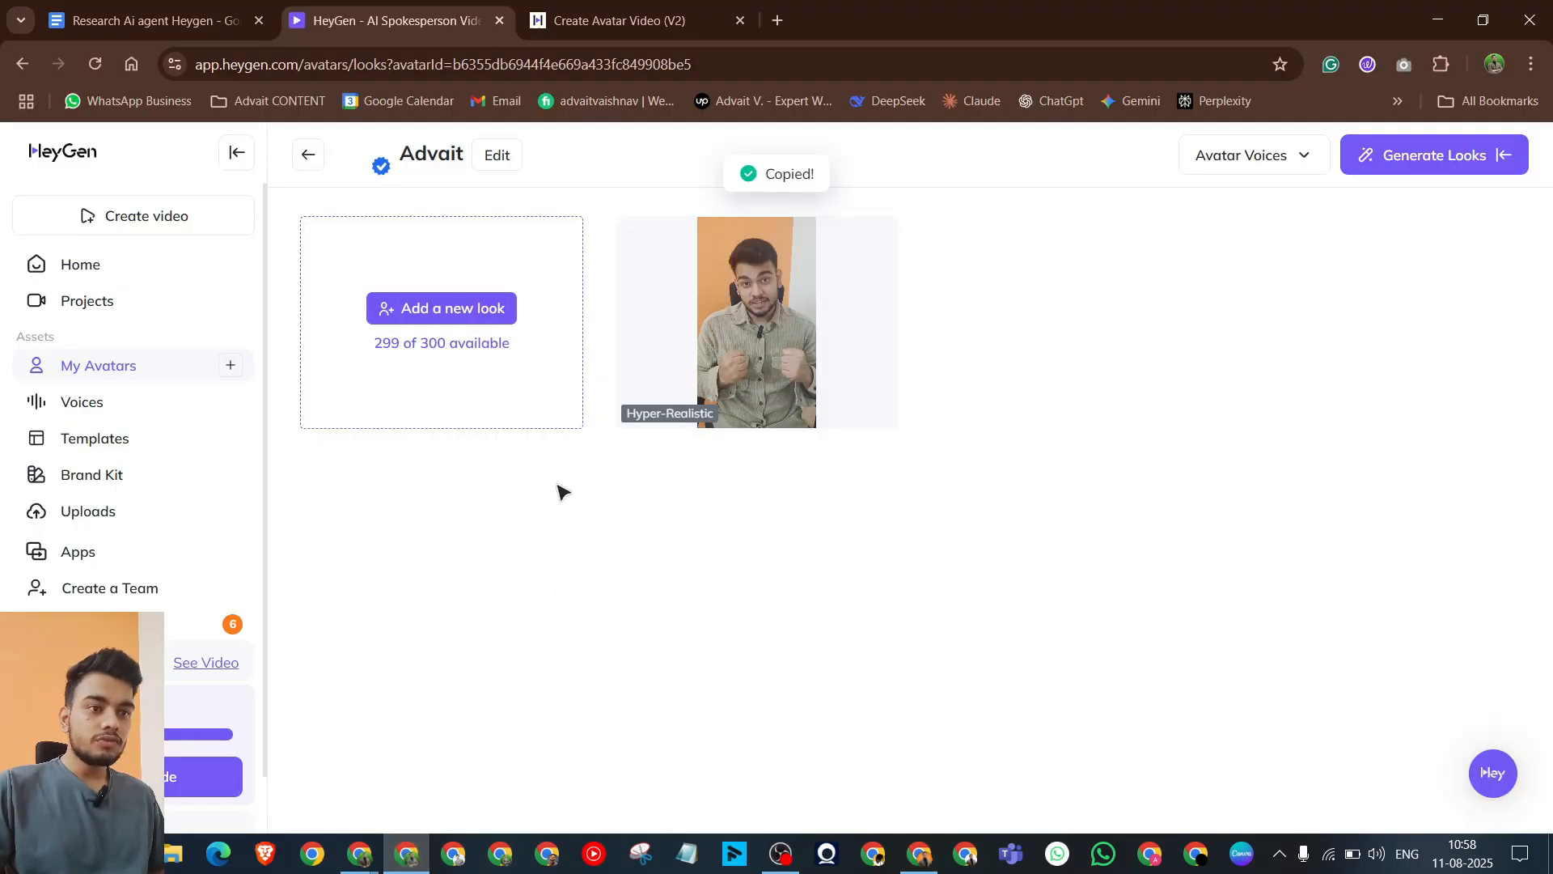
left_click(120, 404)
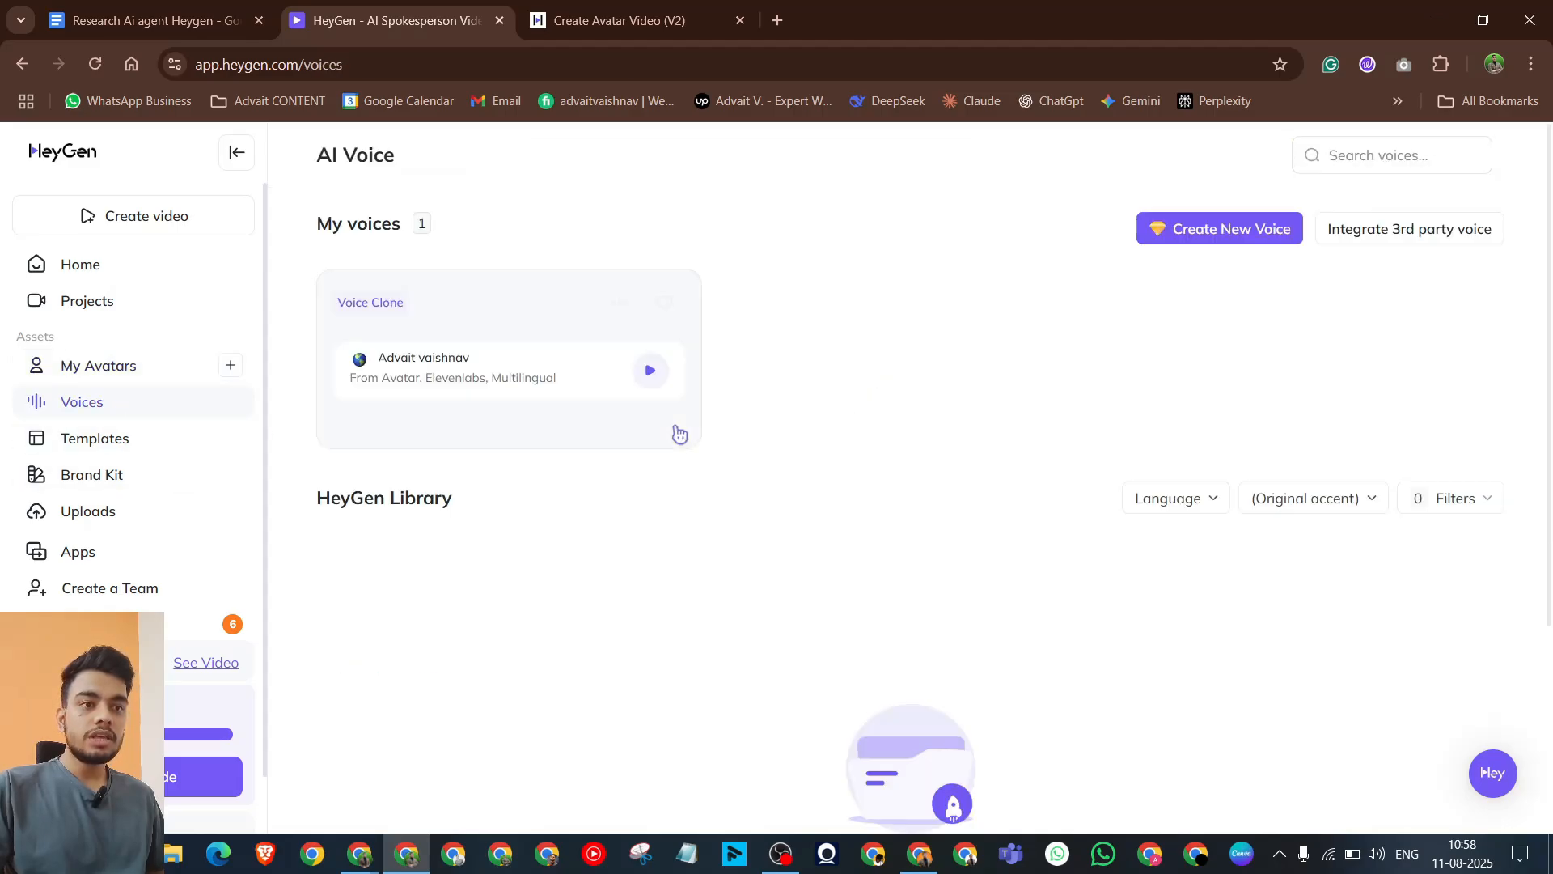
left_click(619, 302)
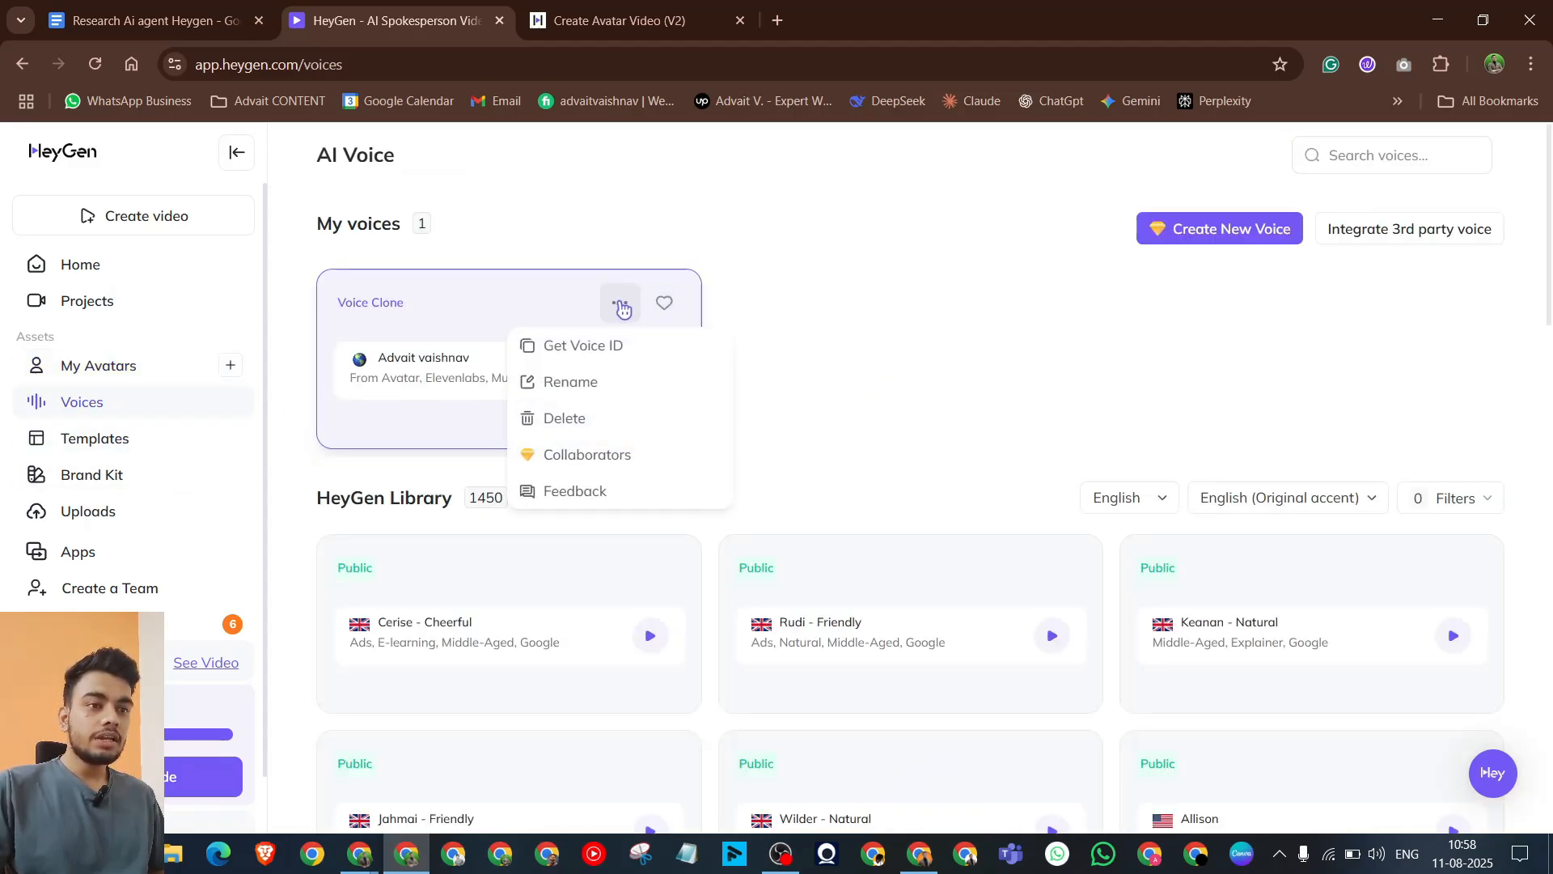
left_click(781, 421)
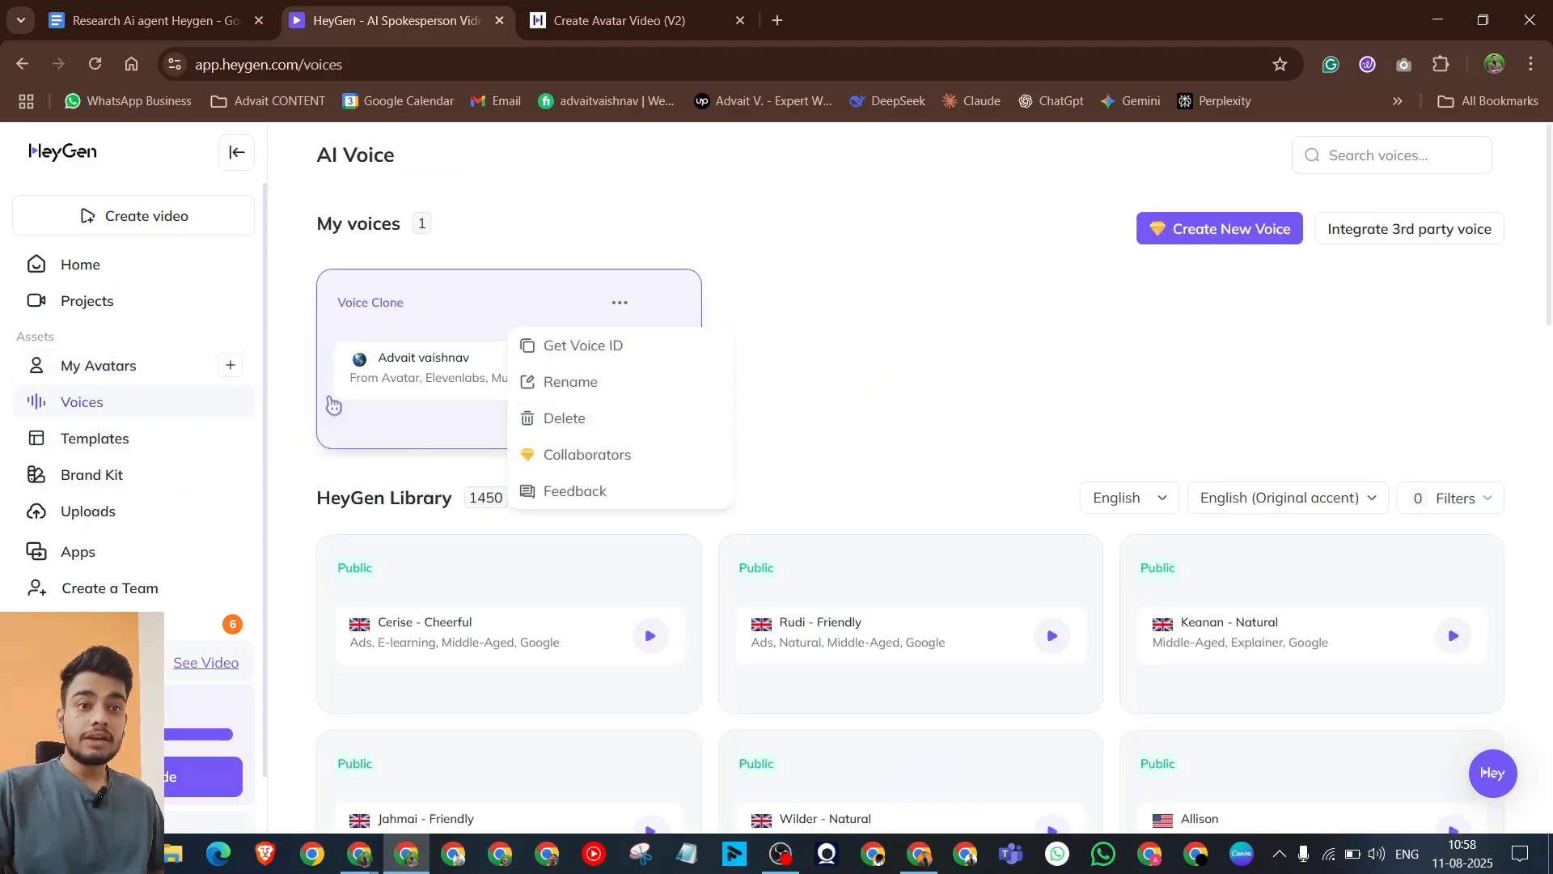
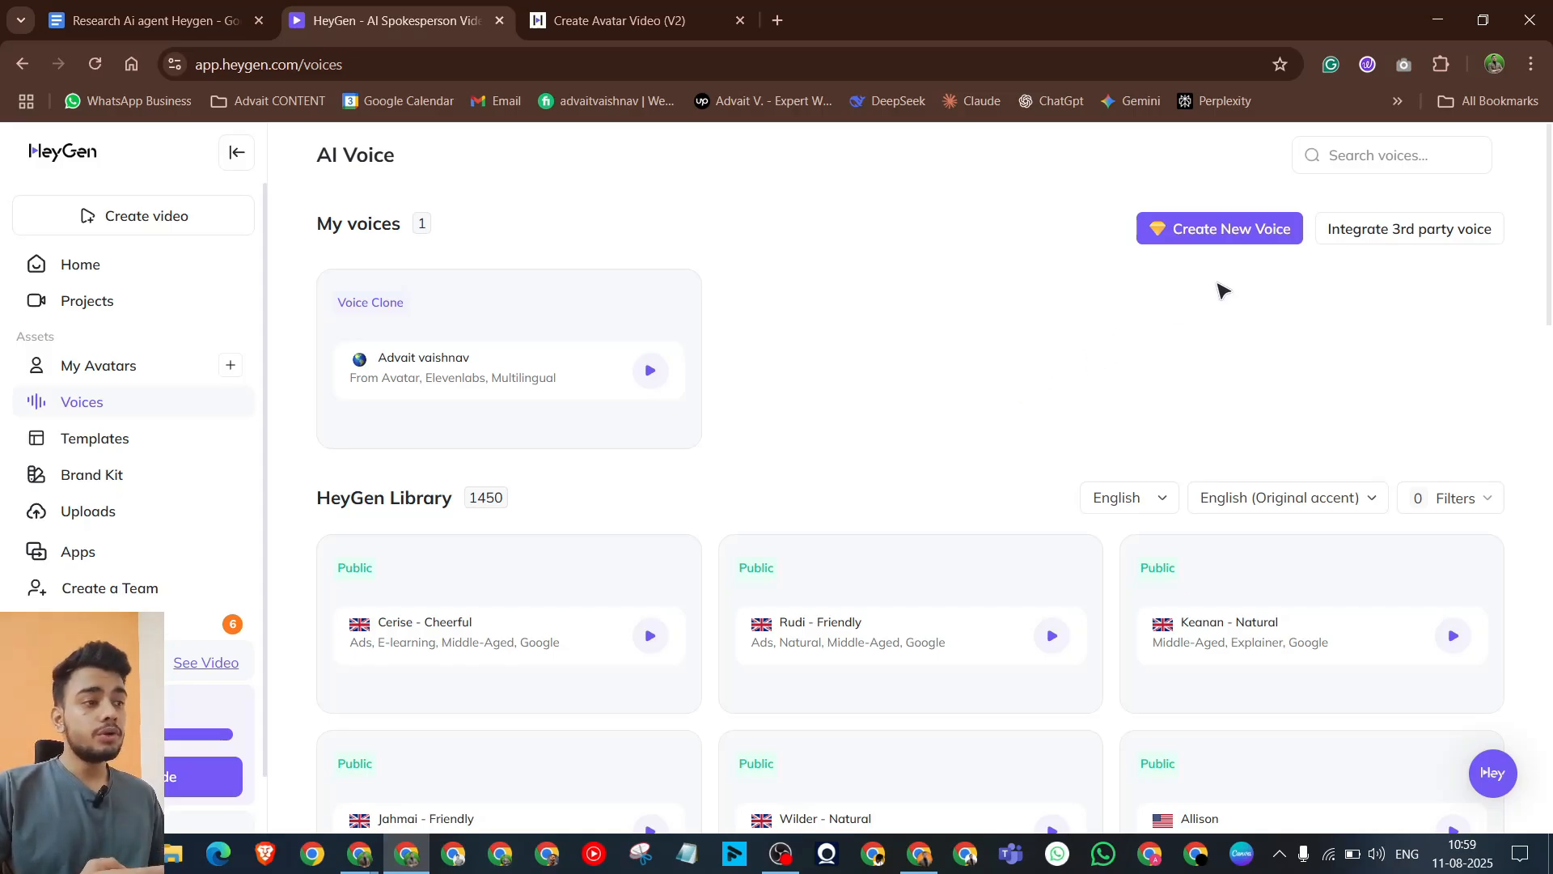
Step: Examine HeyGen's new voice creation offer and the third-party Import voice dialog with ElevenLabs, closing both
left_click(1239, 235)
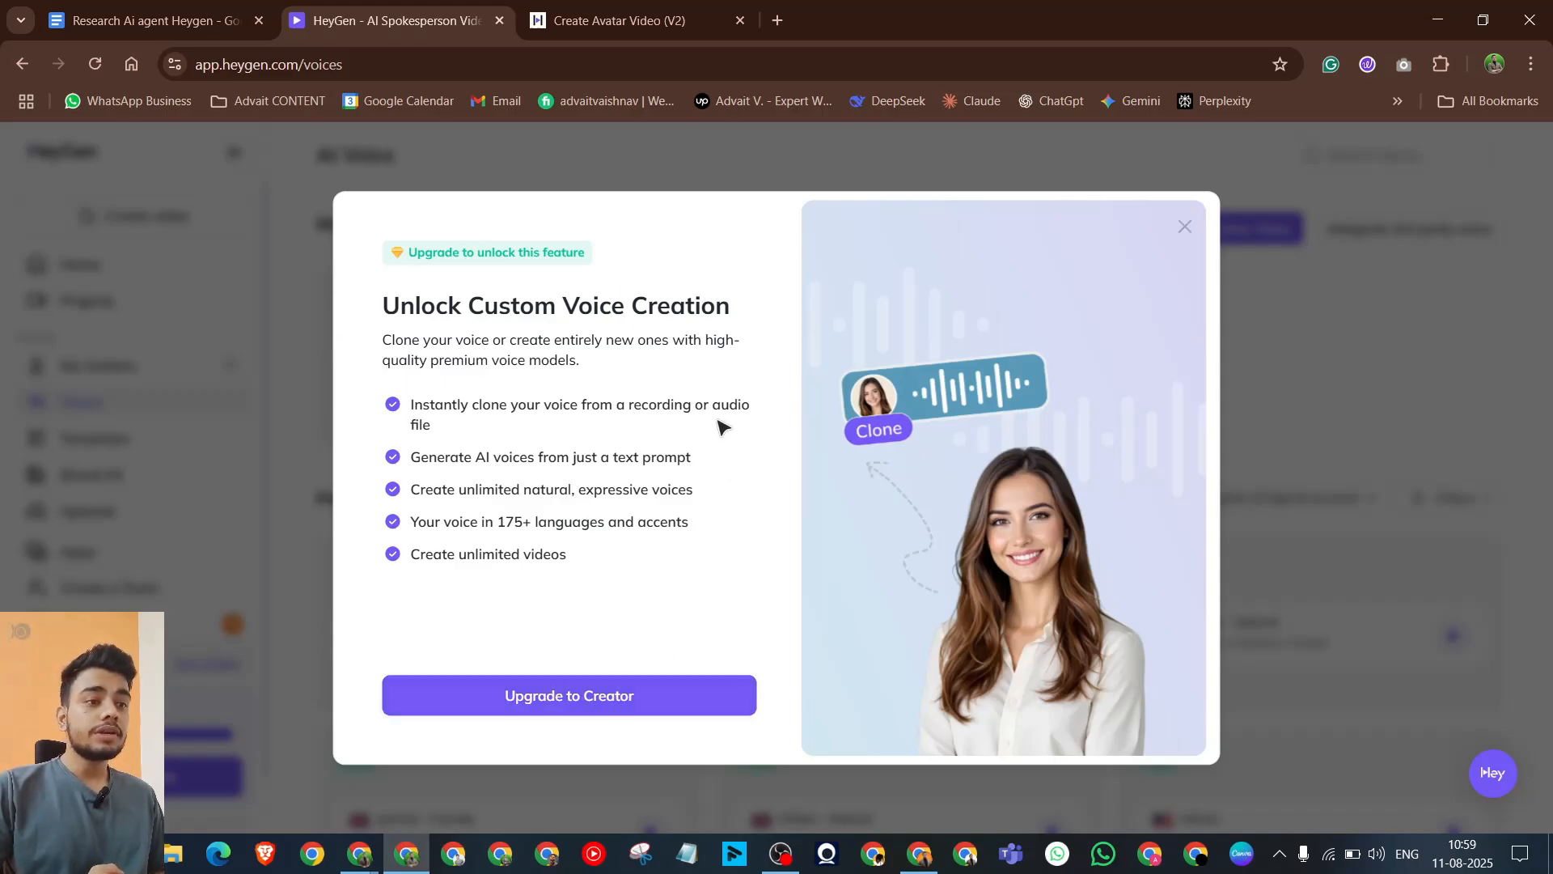
left_click(1461, 345)
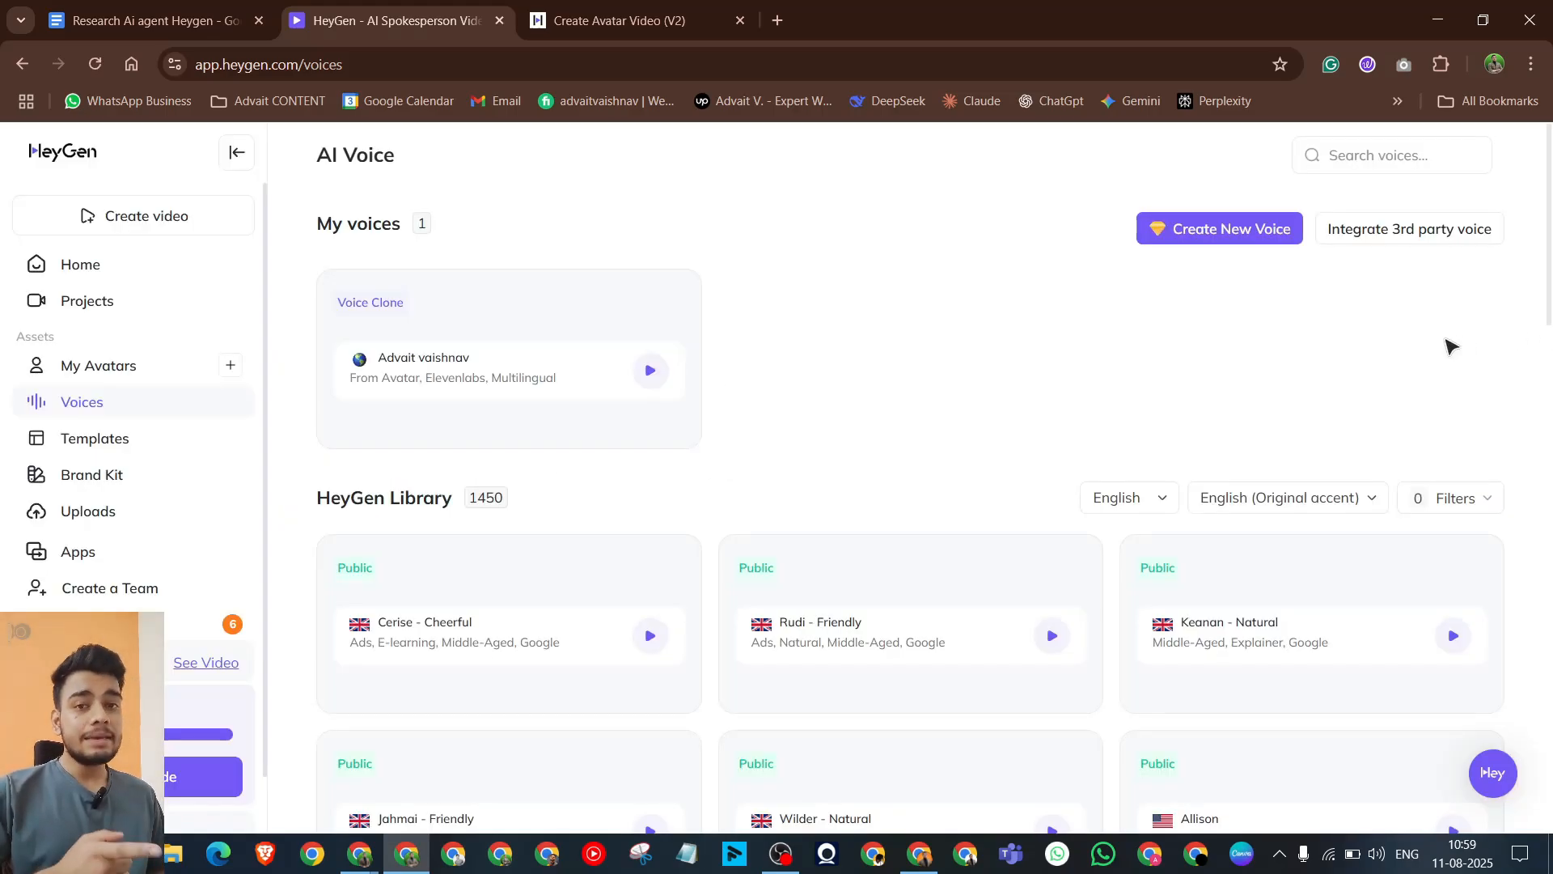
left_click(1391, 235)
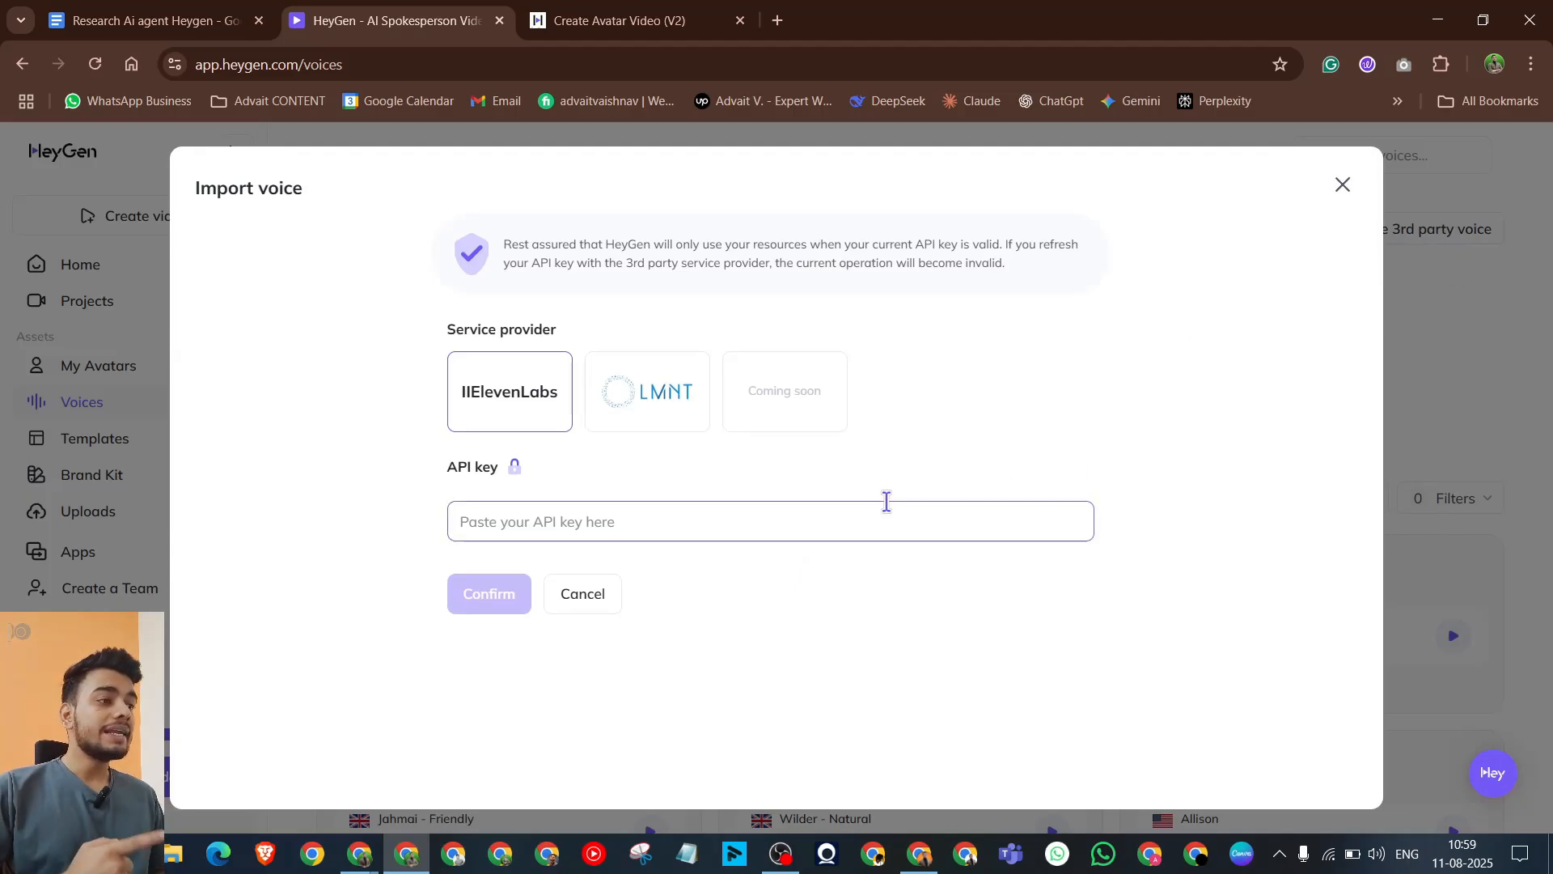
left_click(583, 527)
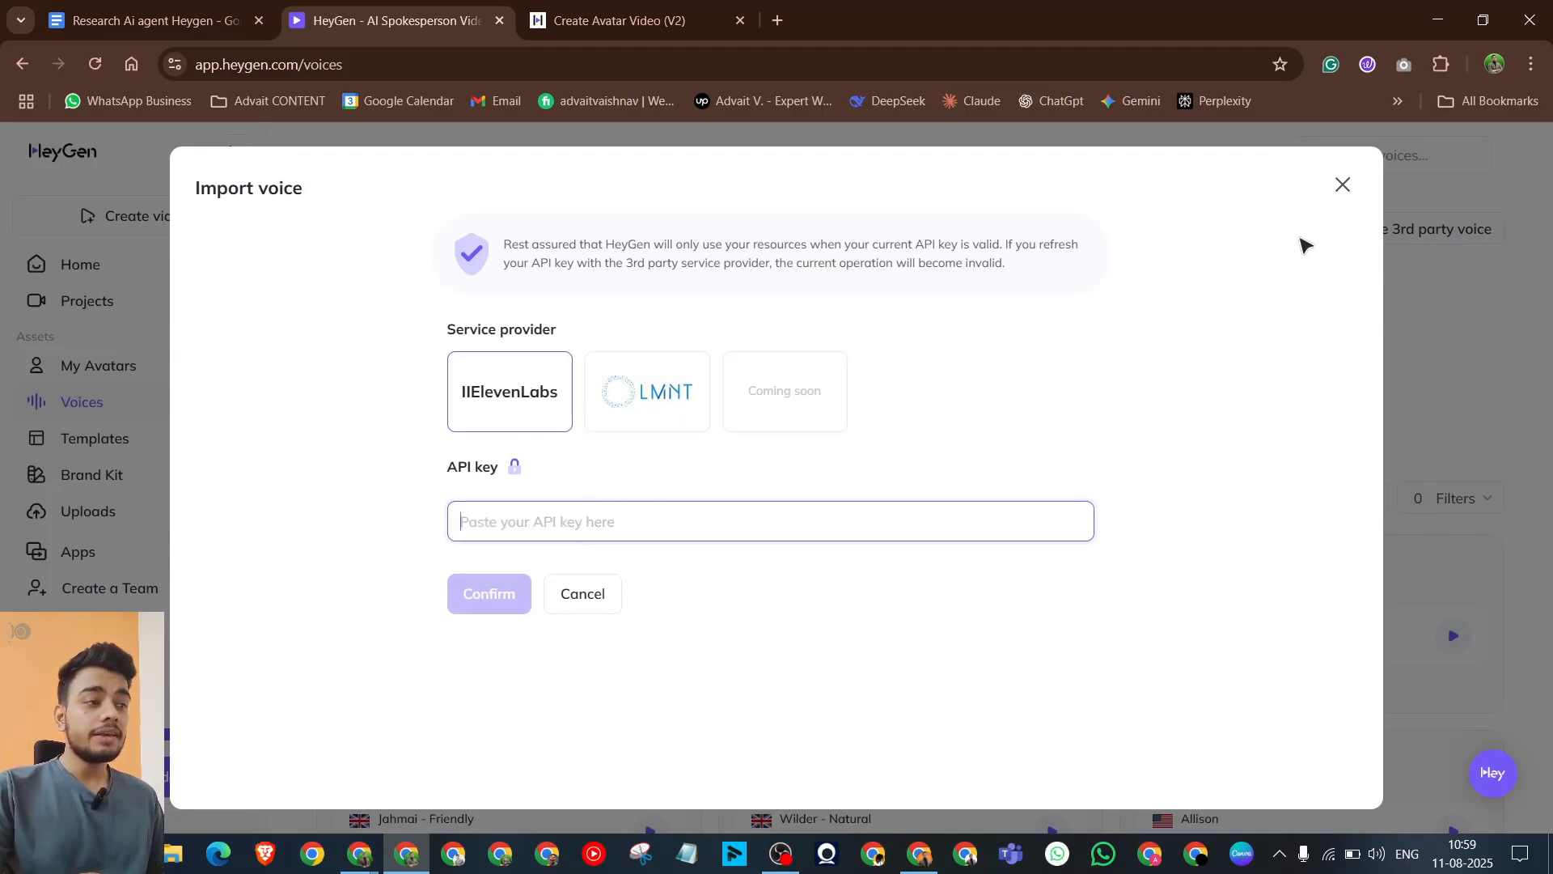
left_click(1343, 184)
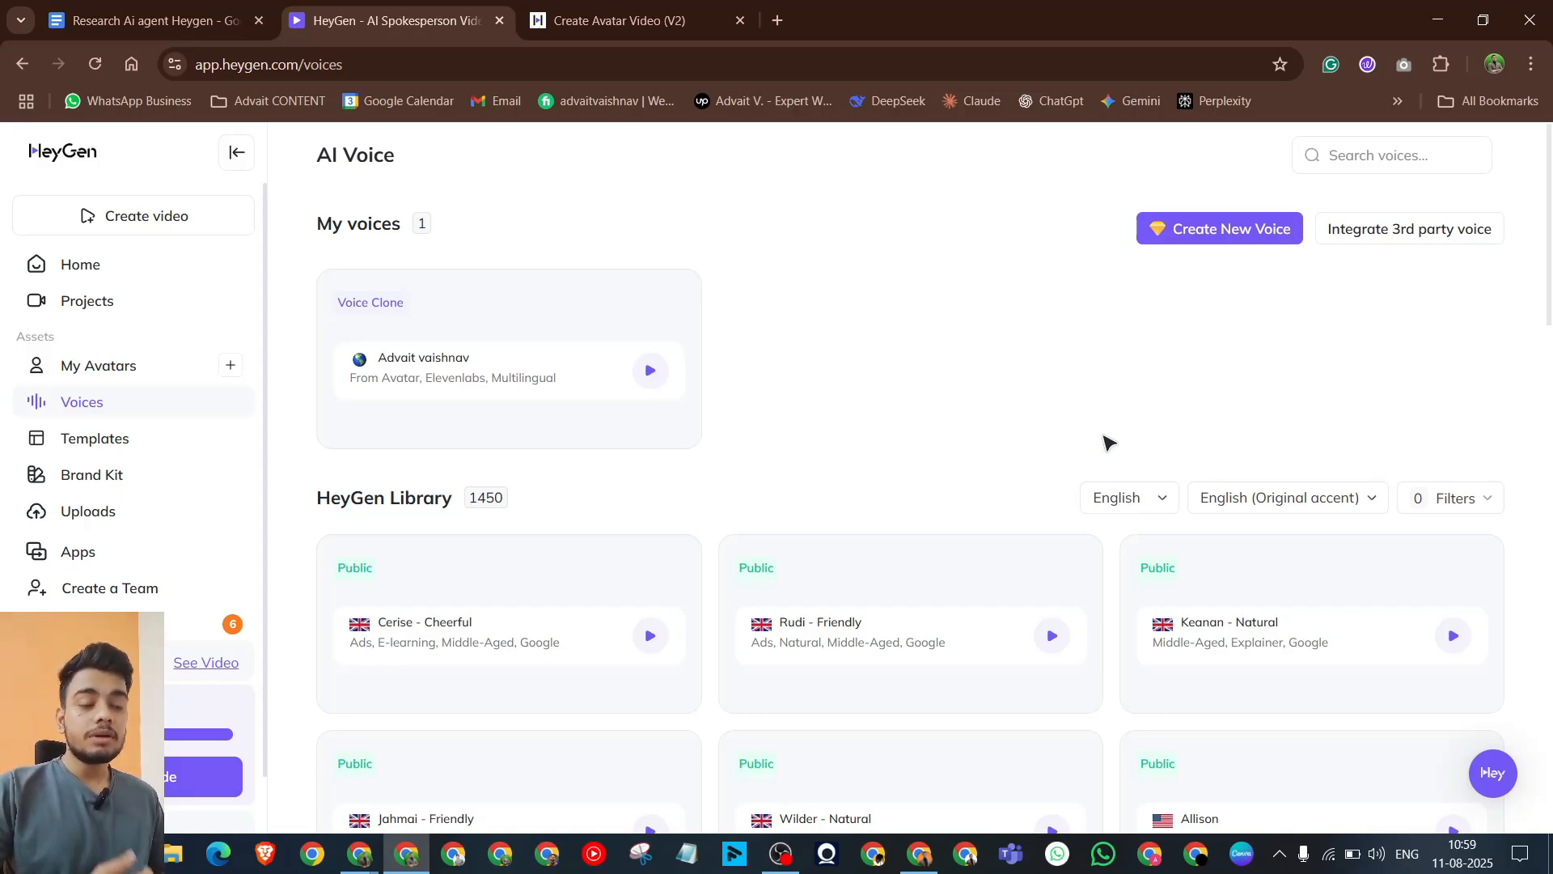
Step: Copy the cloned voice's ID, return to n8n and replace the voice_id placeholder in the JSON body with it
left_click(628, 308)
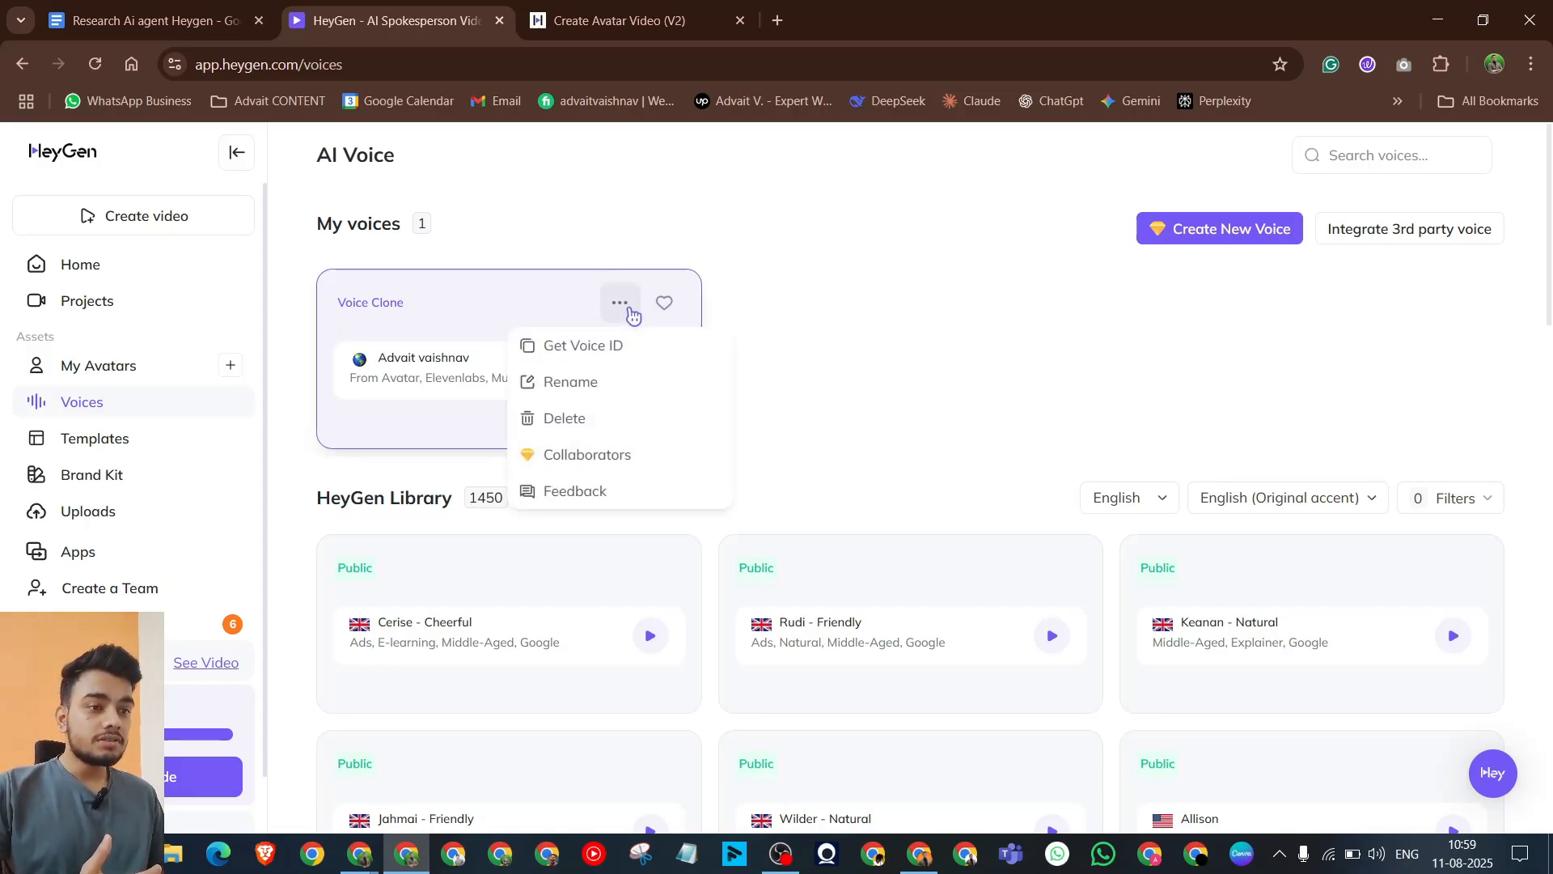
left_click(628, 347)
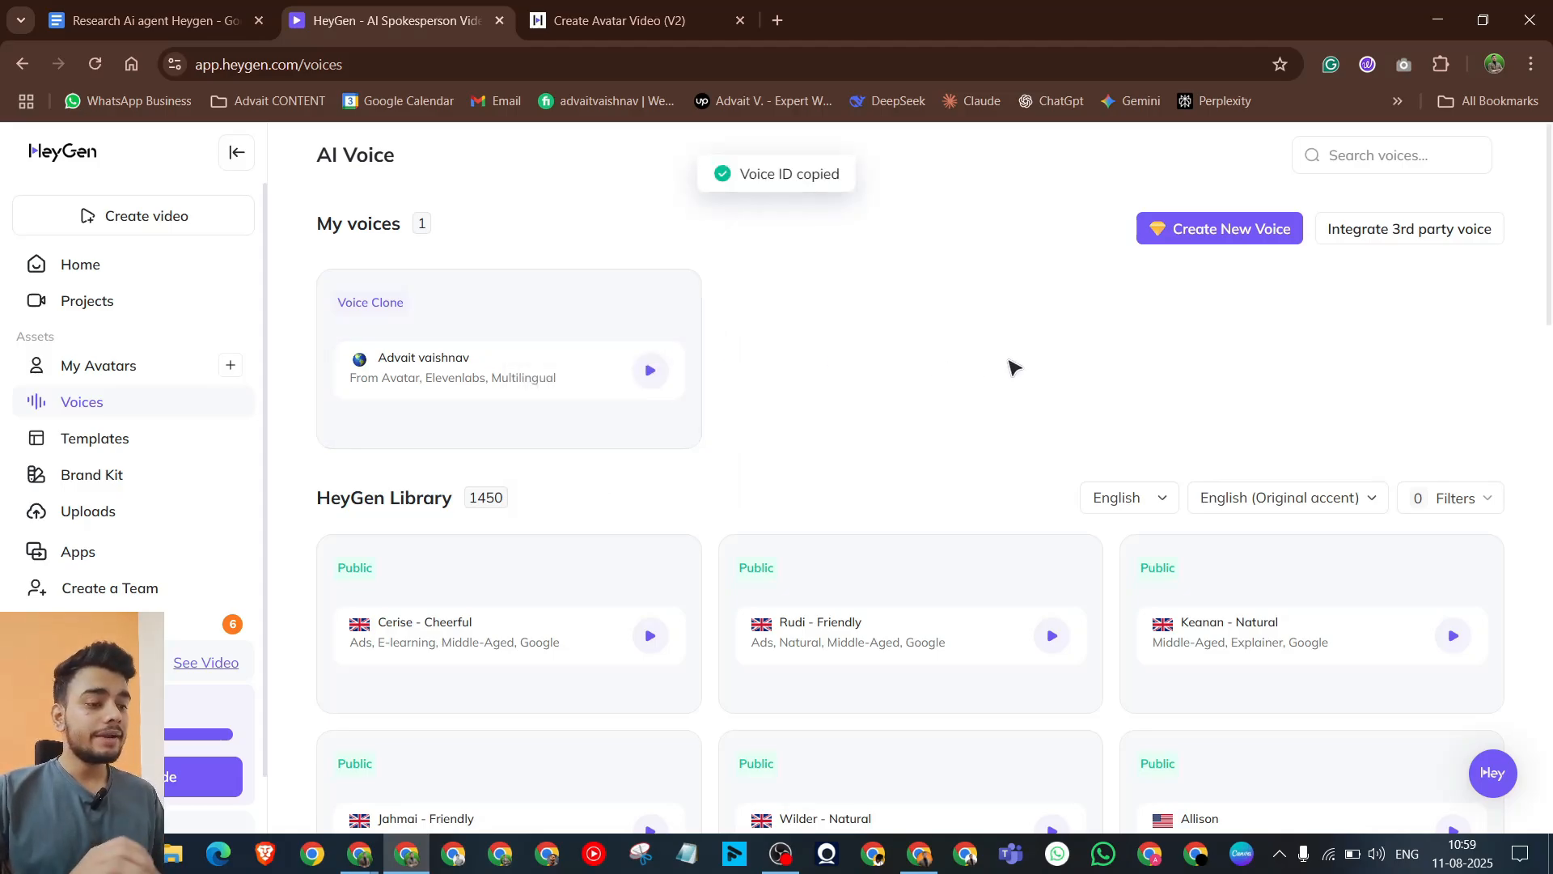
left_click(919, 854)
left_click(292, 471)
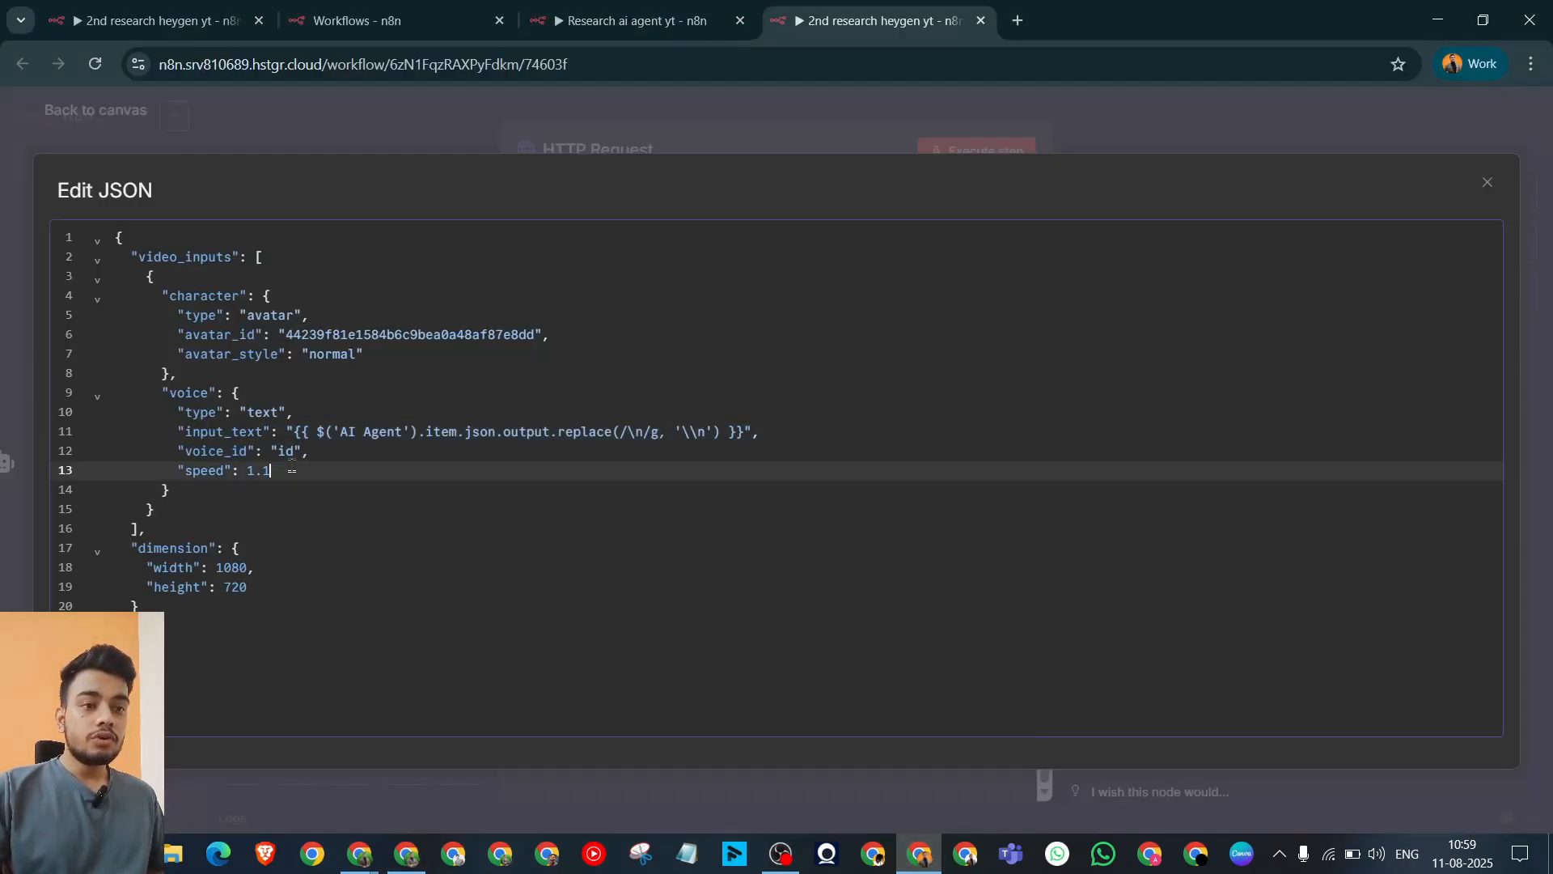
left_click_drag(296, 458, 283, 453)
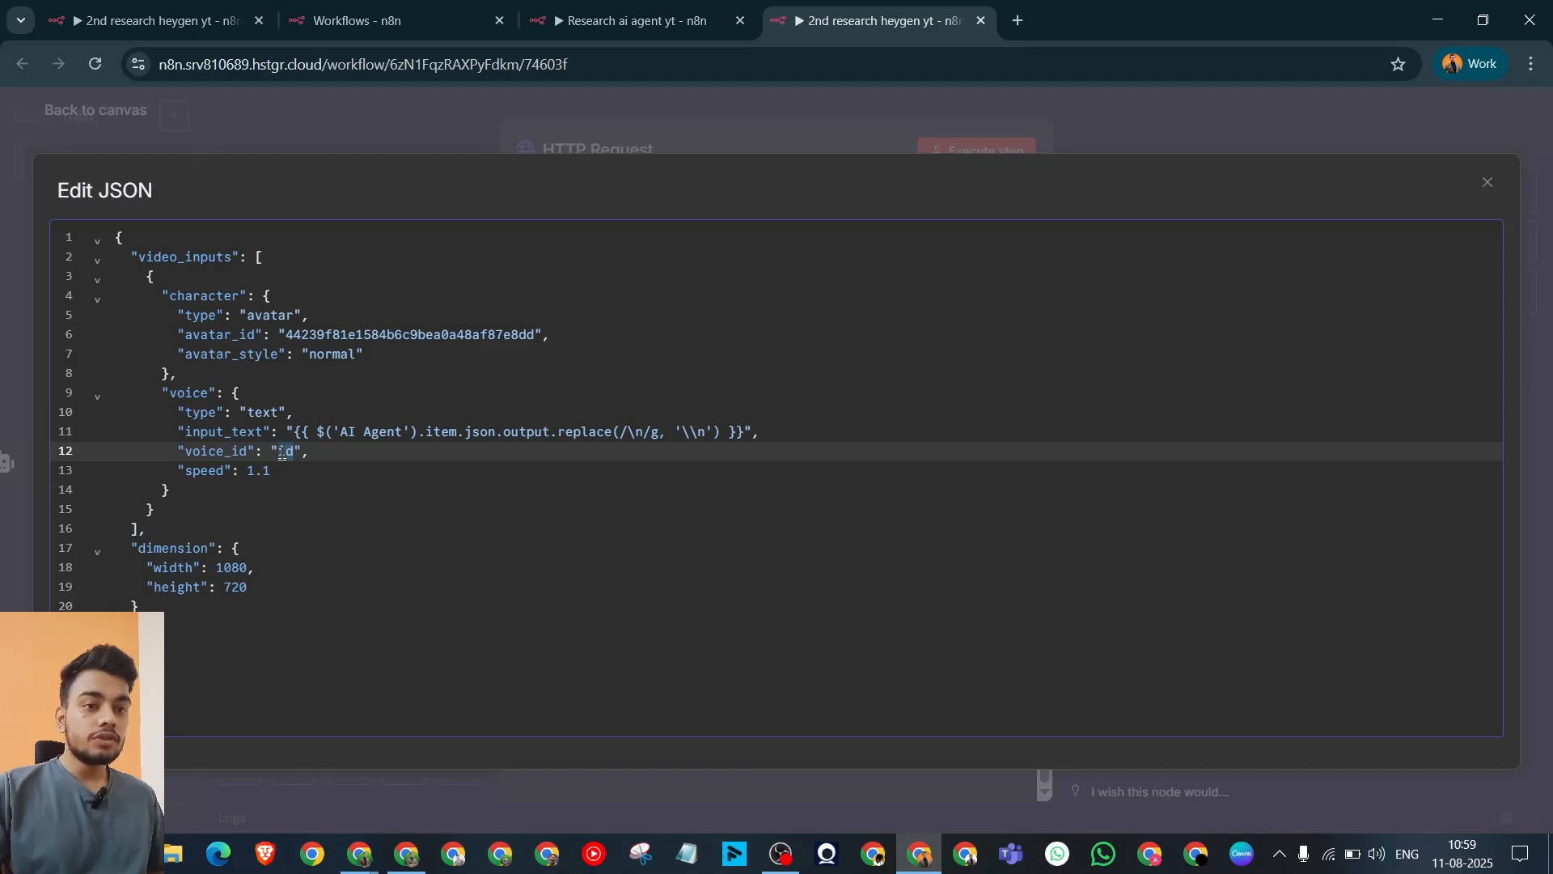
key("ctrl+v")
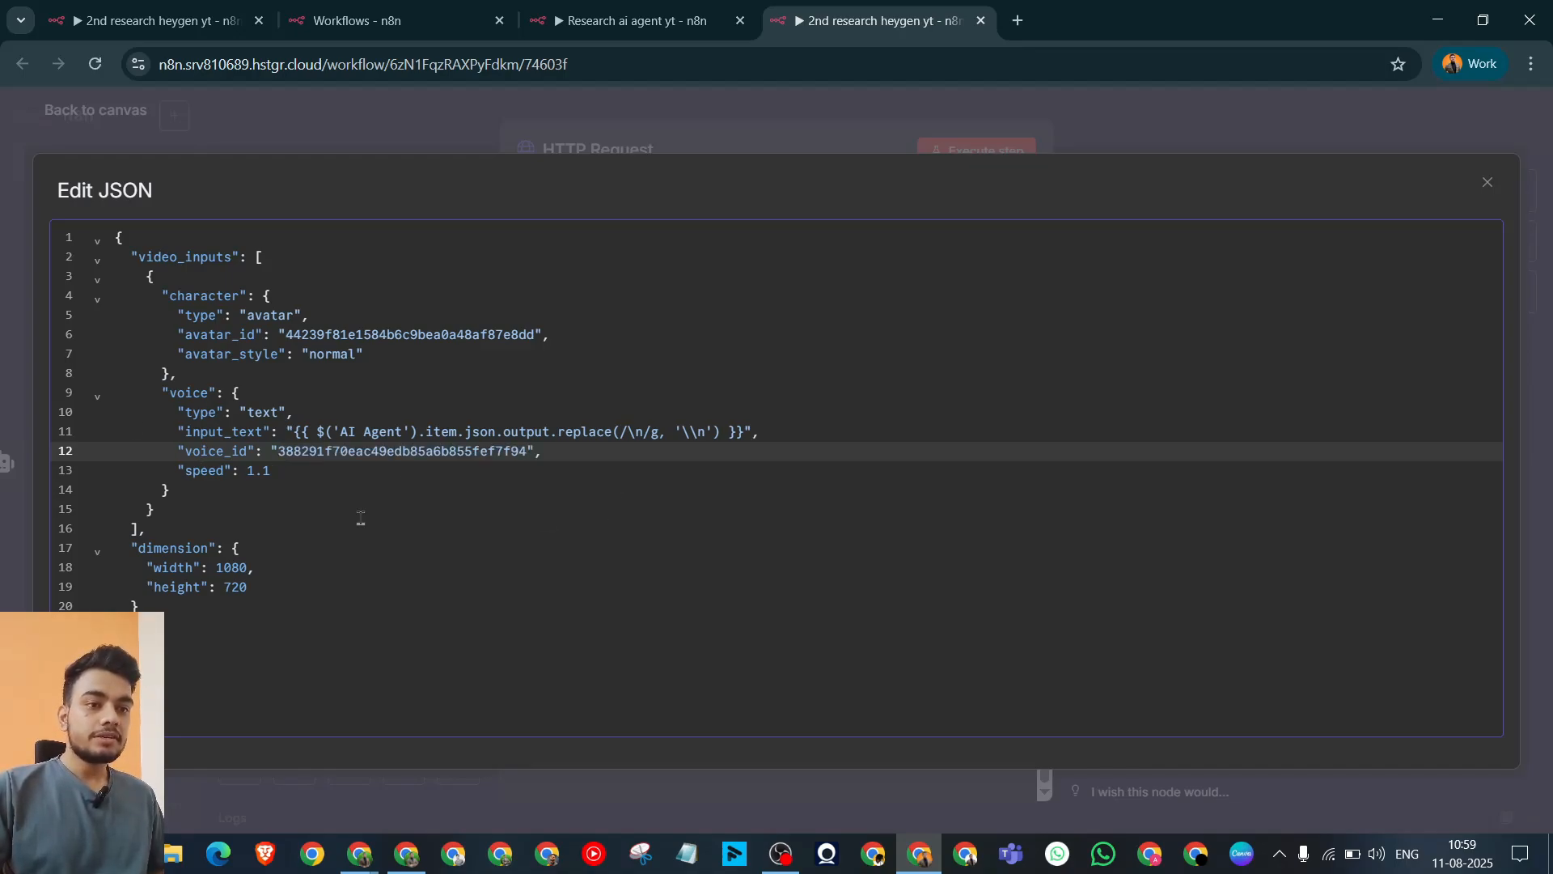
left_click(1349, 131)
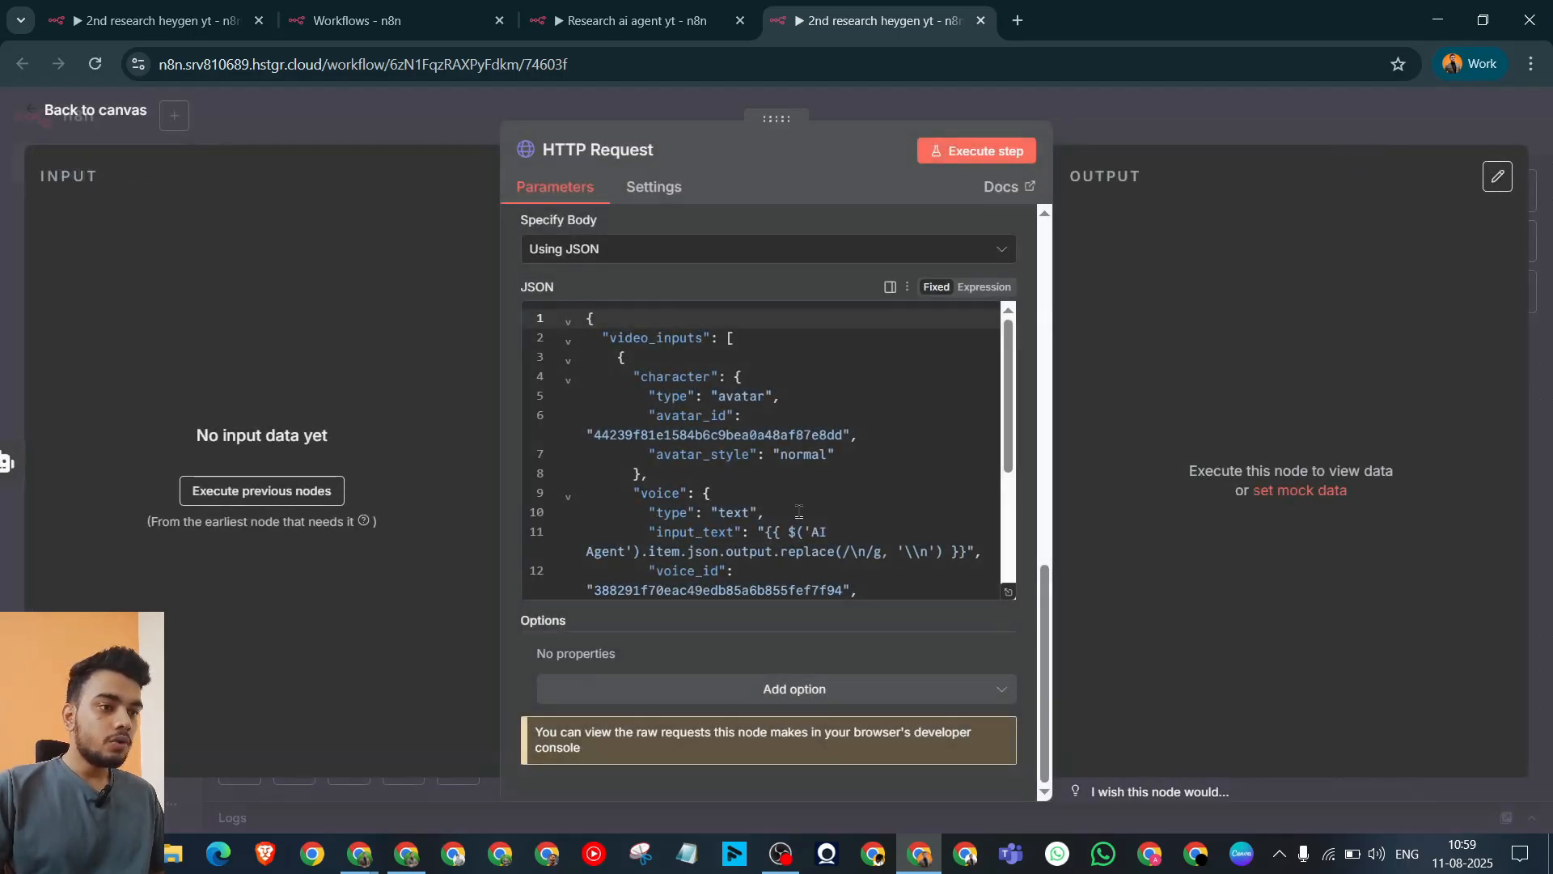
Step: Review the HTTP Request node's authentication, headers and JSON body, and the Search records node's base, table and filter formula
scroll(833, 510, "up", 5)
scroll(833, 508, "up", 6)
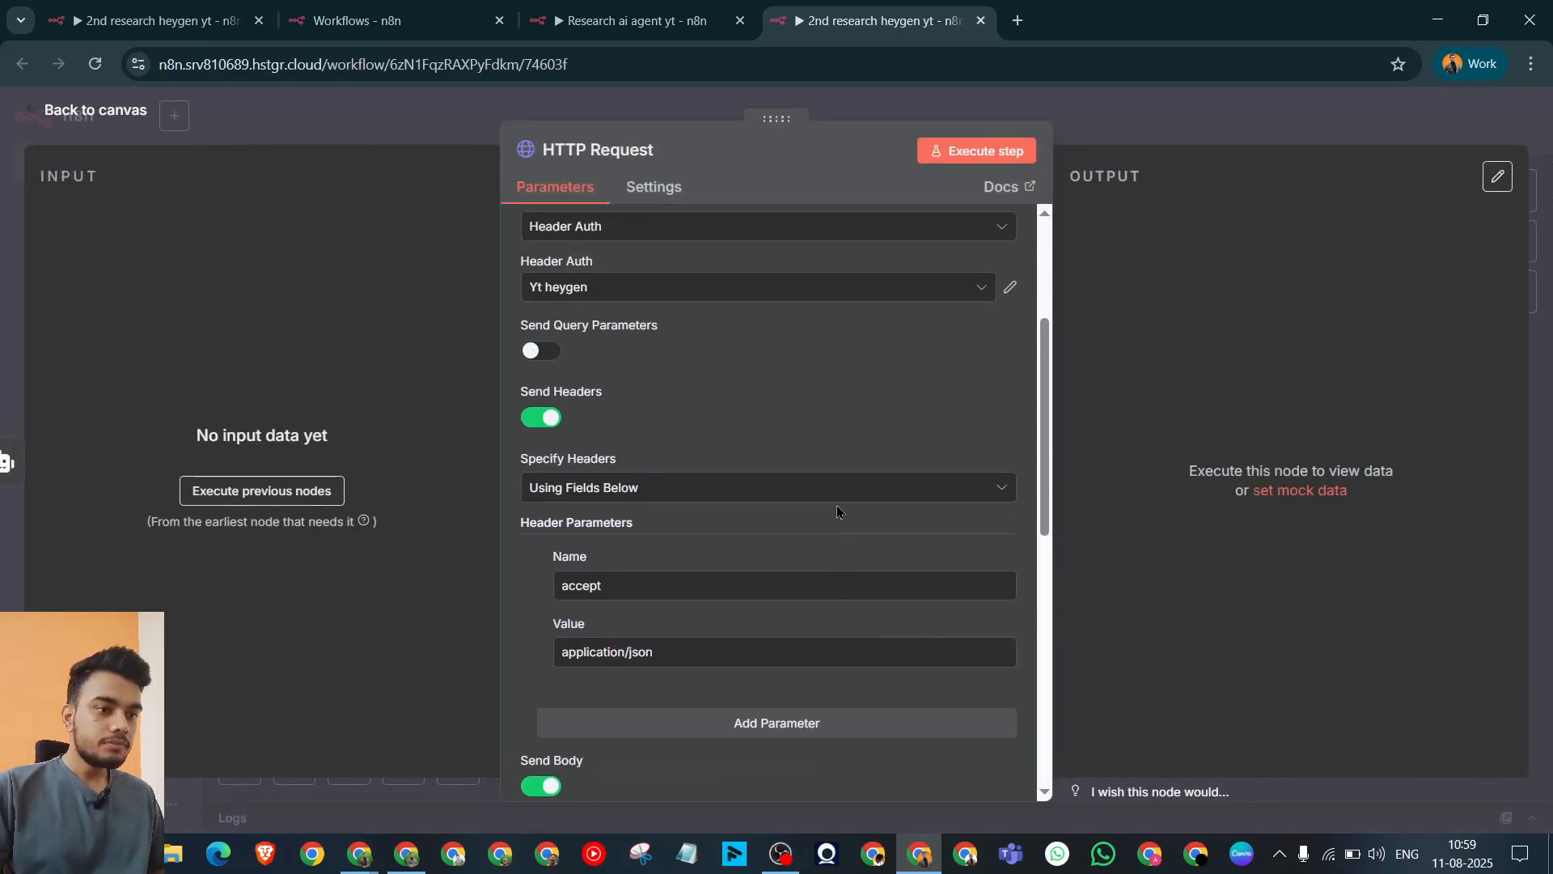
scroll(730, 498, "down", 5)
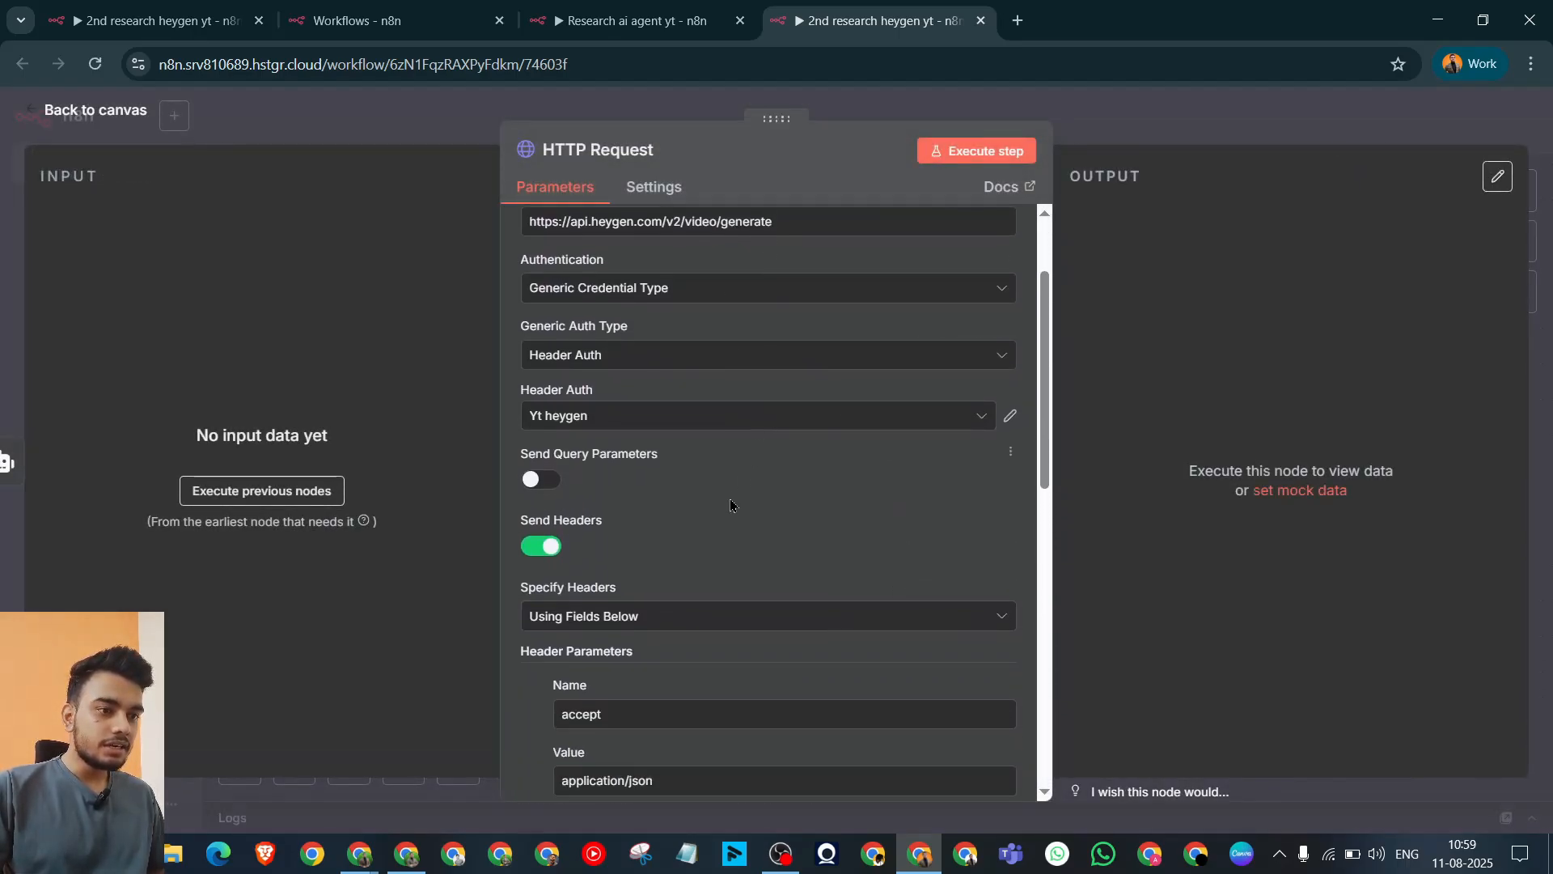
scroll(565, 480, "down", 10)
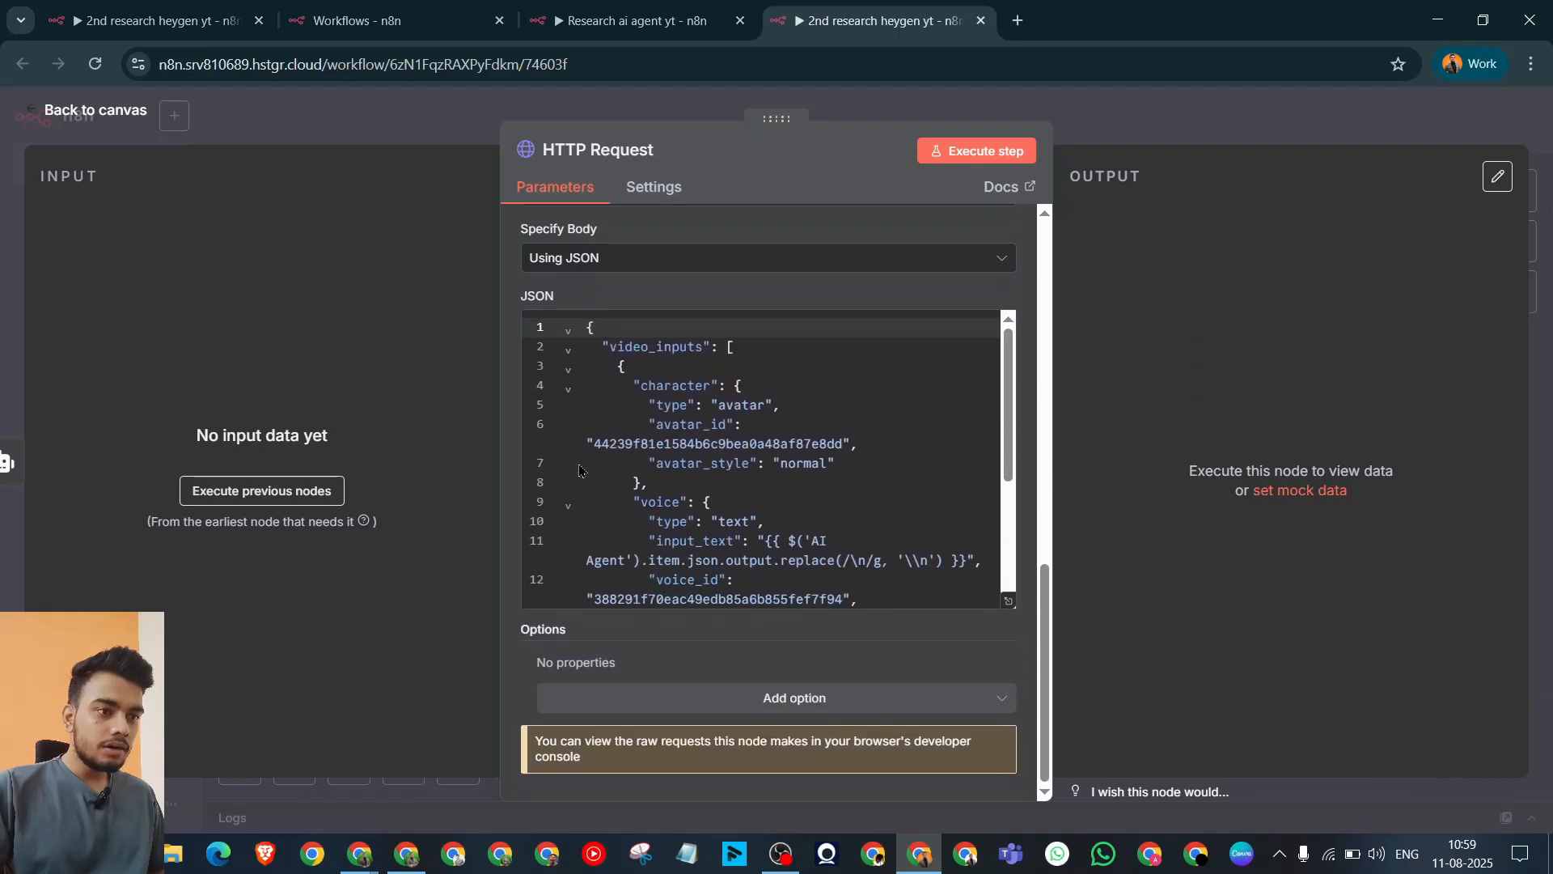
scroll(768, 453, "down", 3)
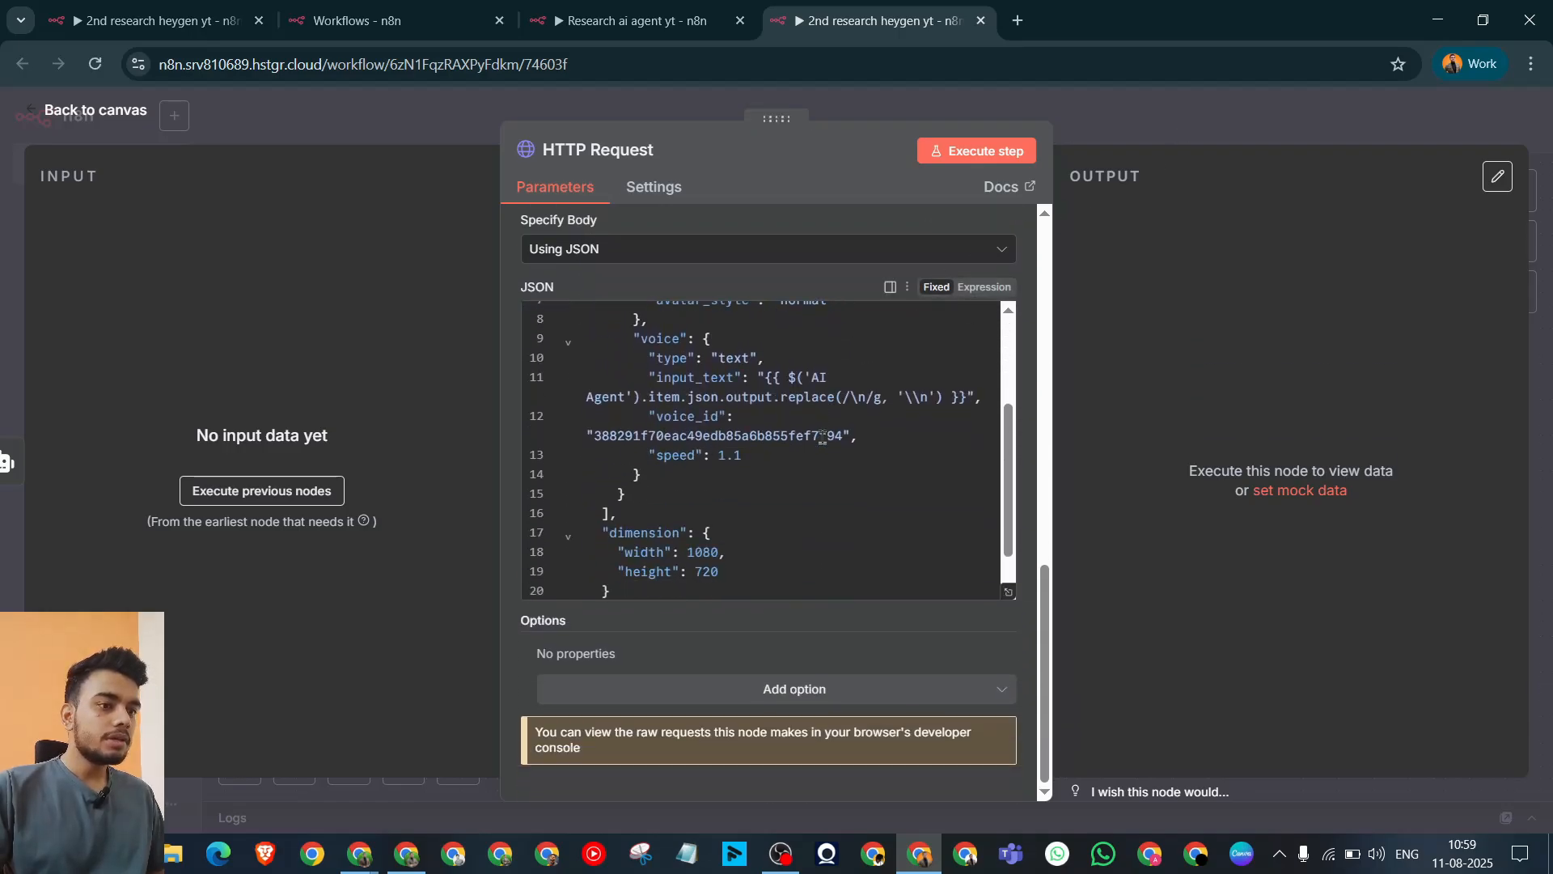
left_click(1176, 123)
mouse_move(355, 449)
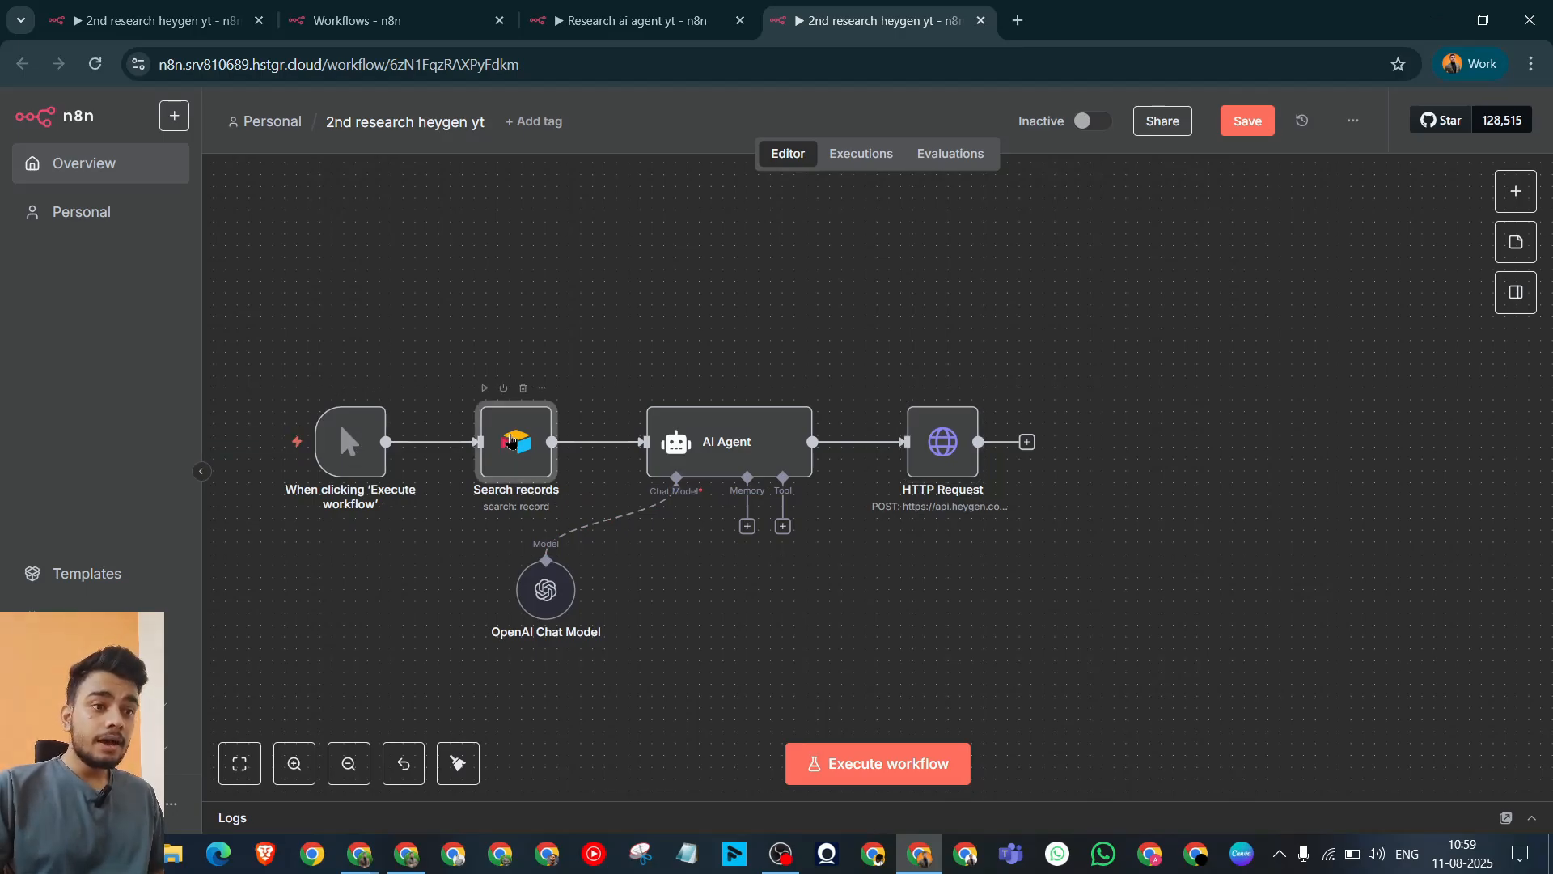
double_click(511, 441)
scroll(737, 454, "down", 2)
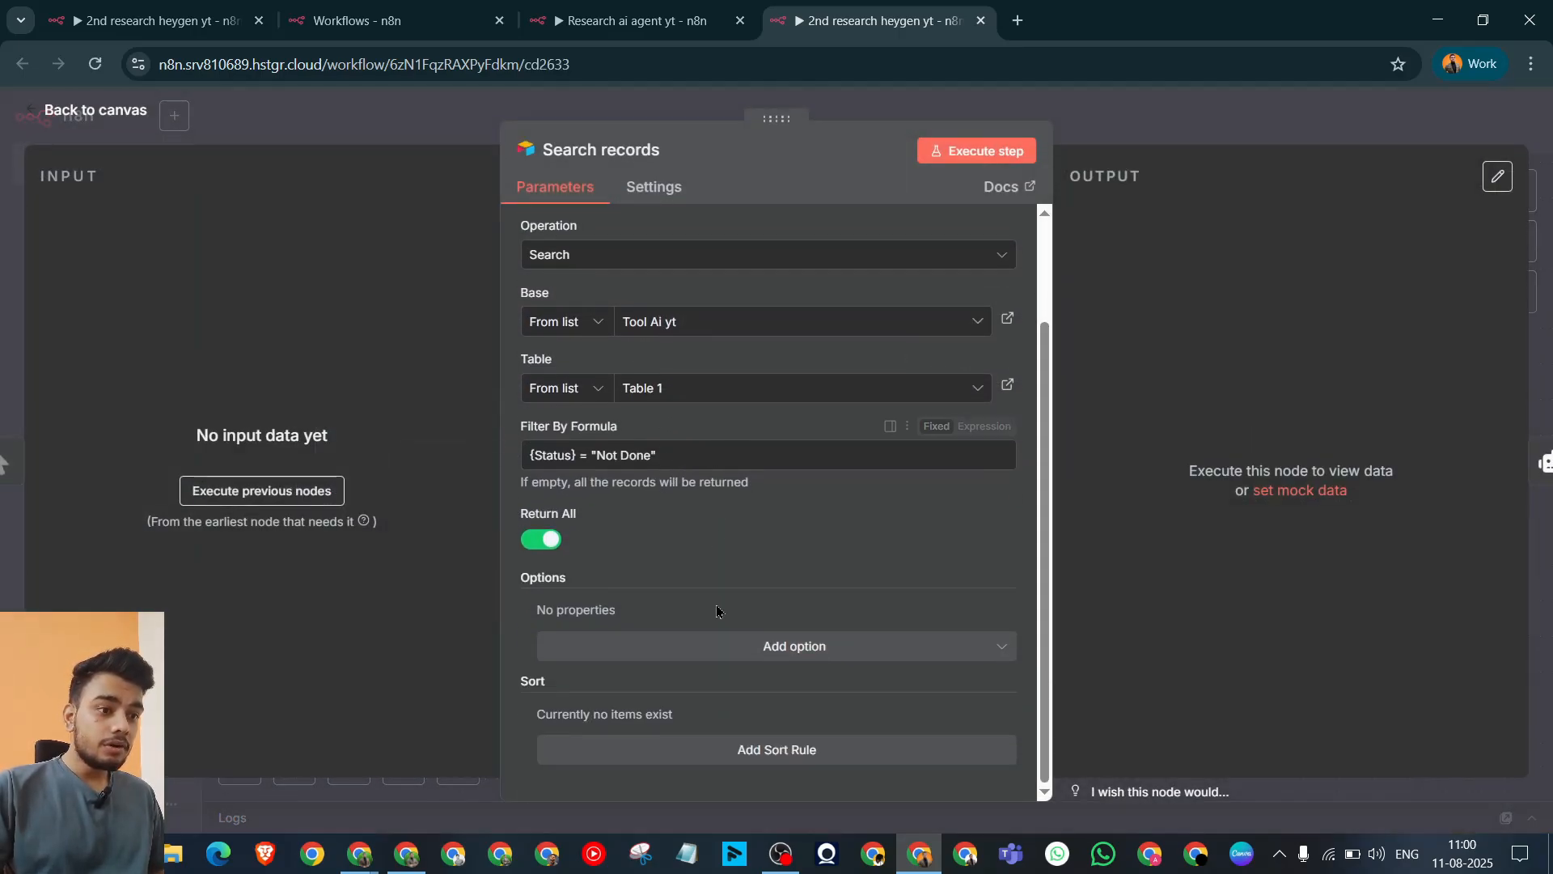
scroll(760, 549, "up", 2)
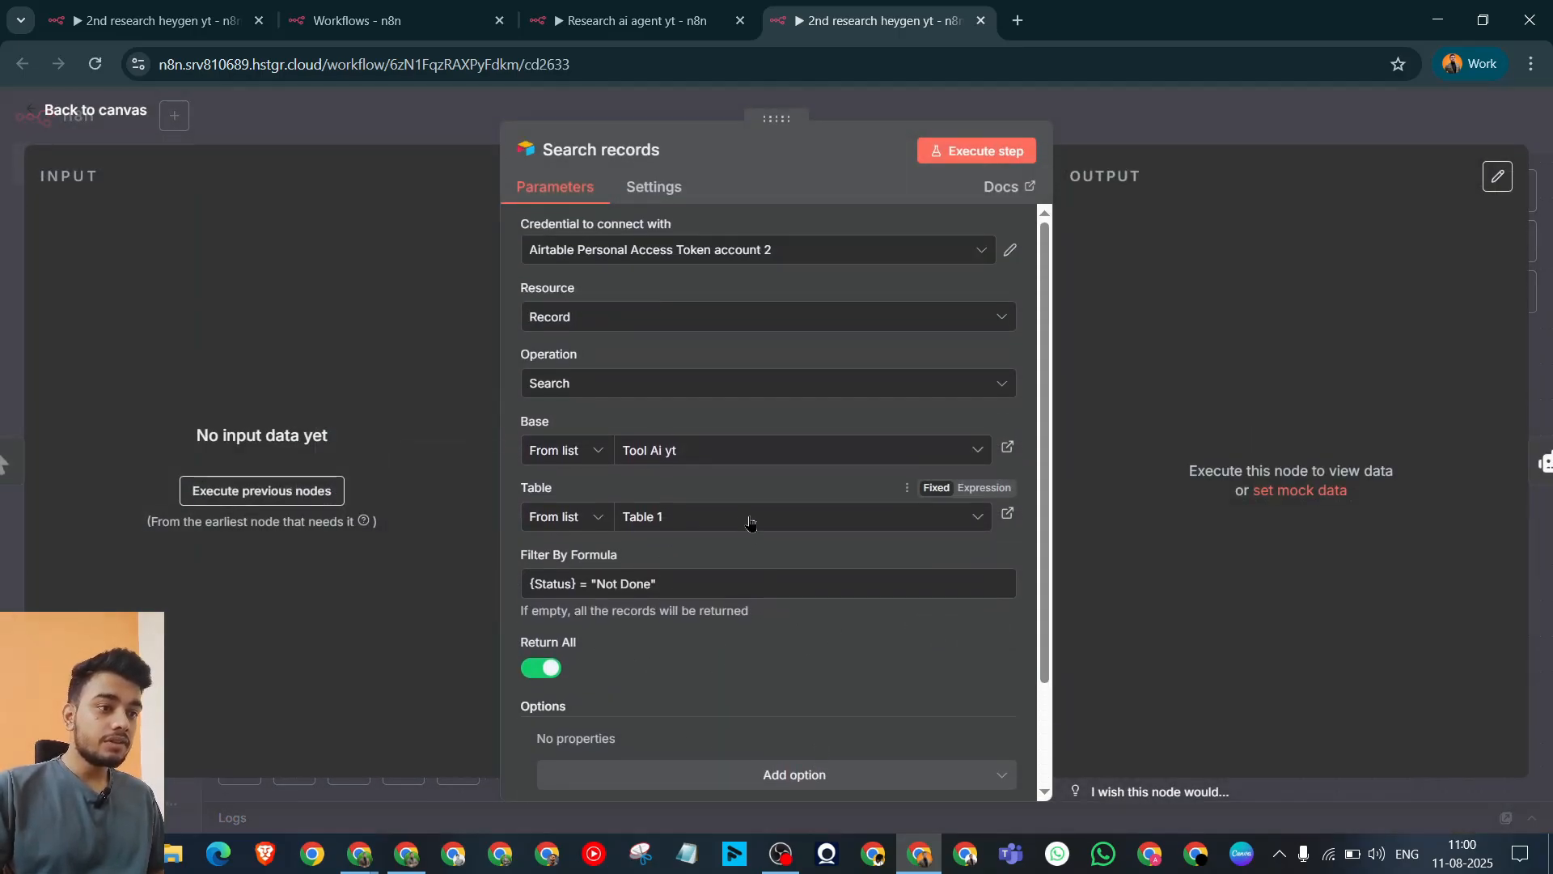
left_click(1150, 138)
key("ctrl+a")
left_click_drag(690, 436, 702, 401)
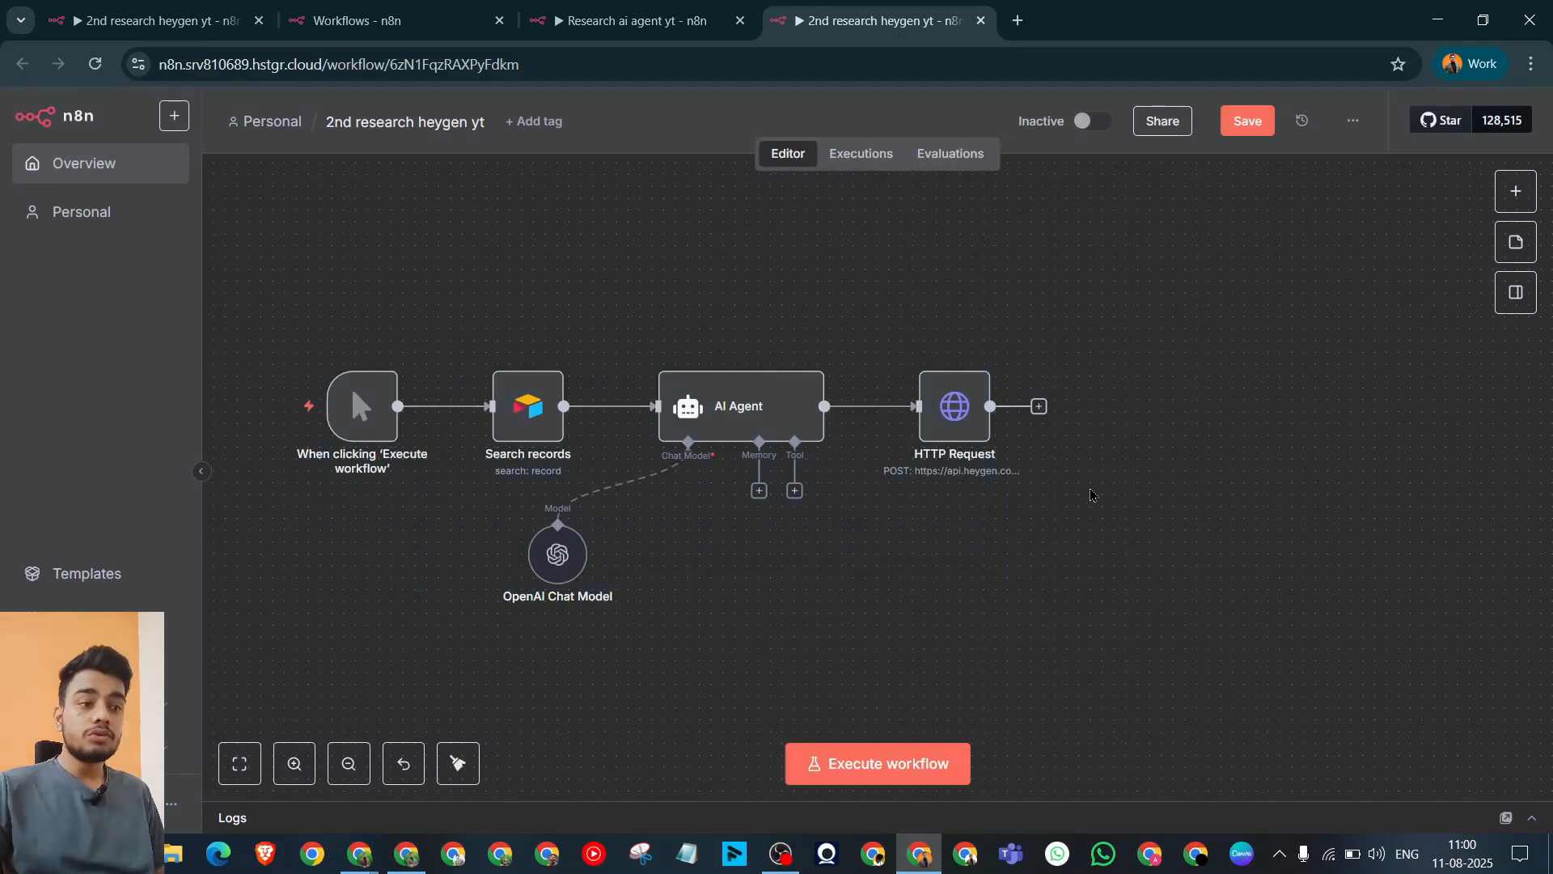
Step: Rename the HTTP Request node as Generate video and return to the canvas
double_click(955, 406)
left_click(624, 149)
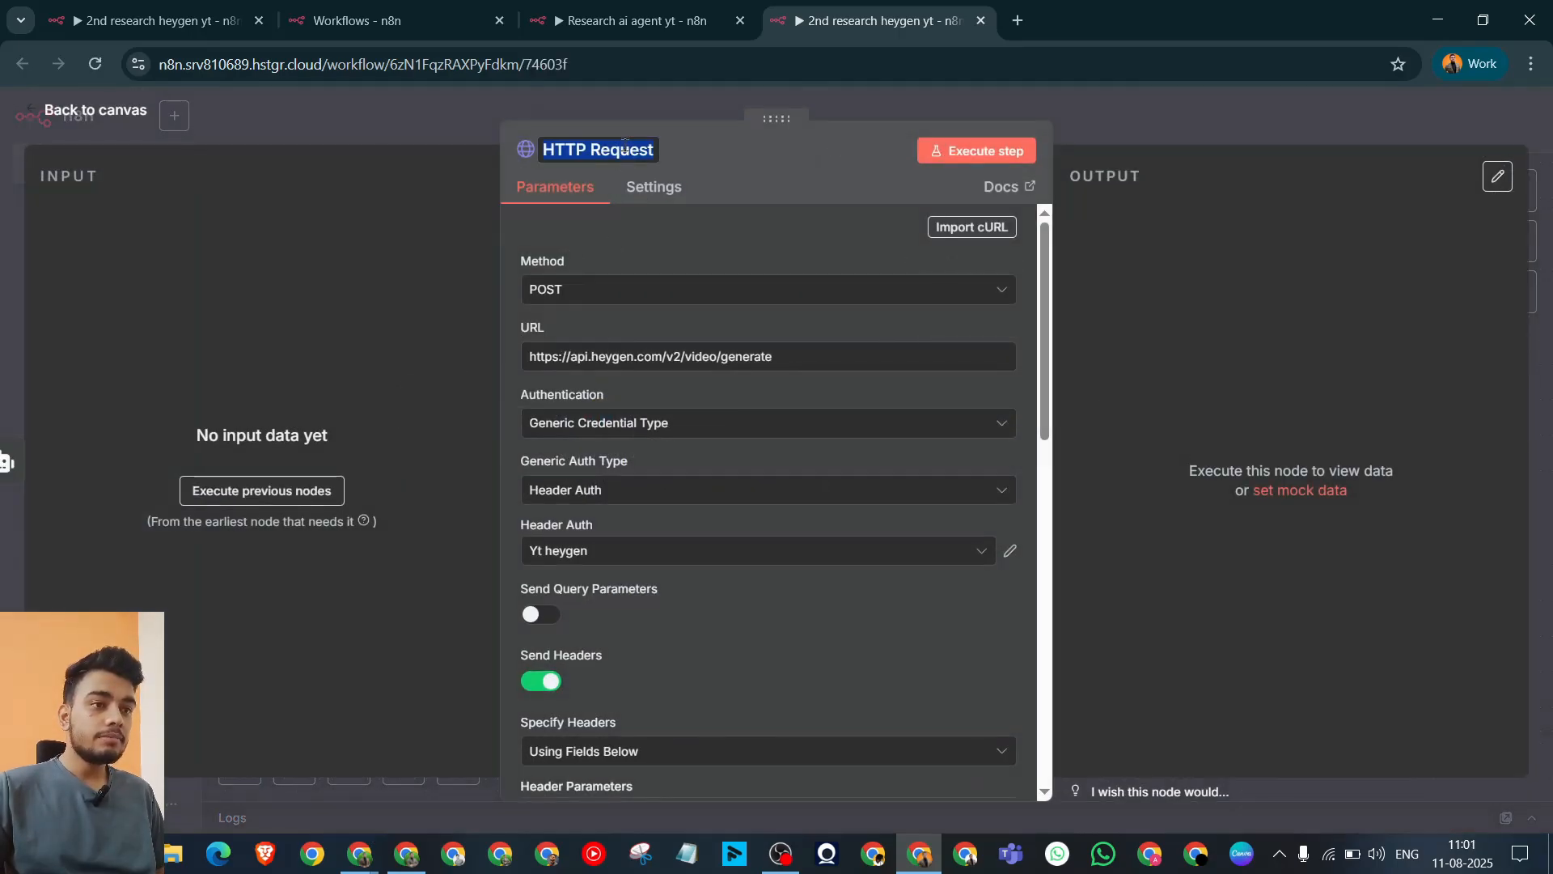
type("Genera")
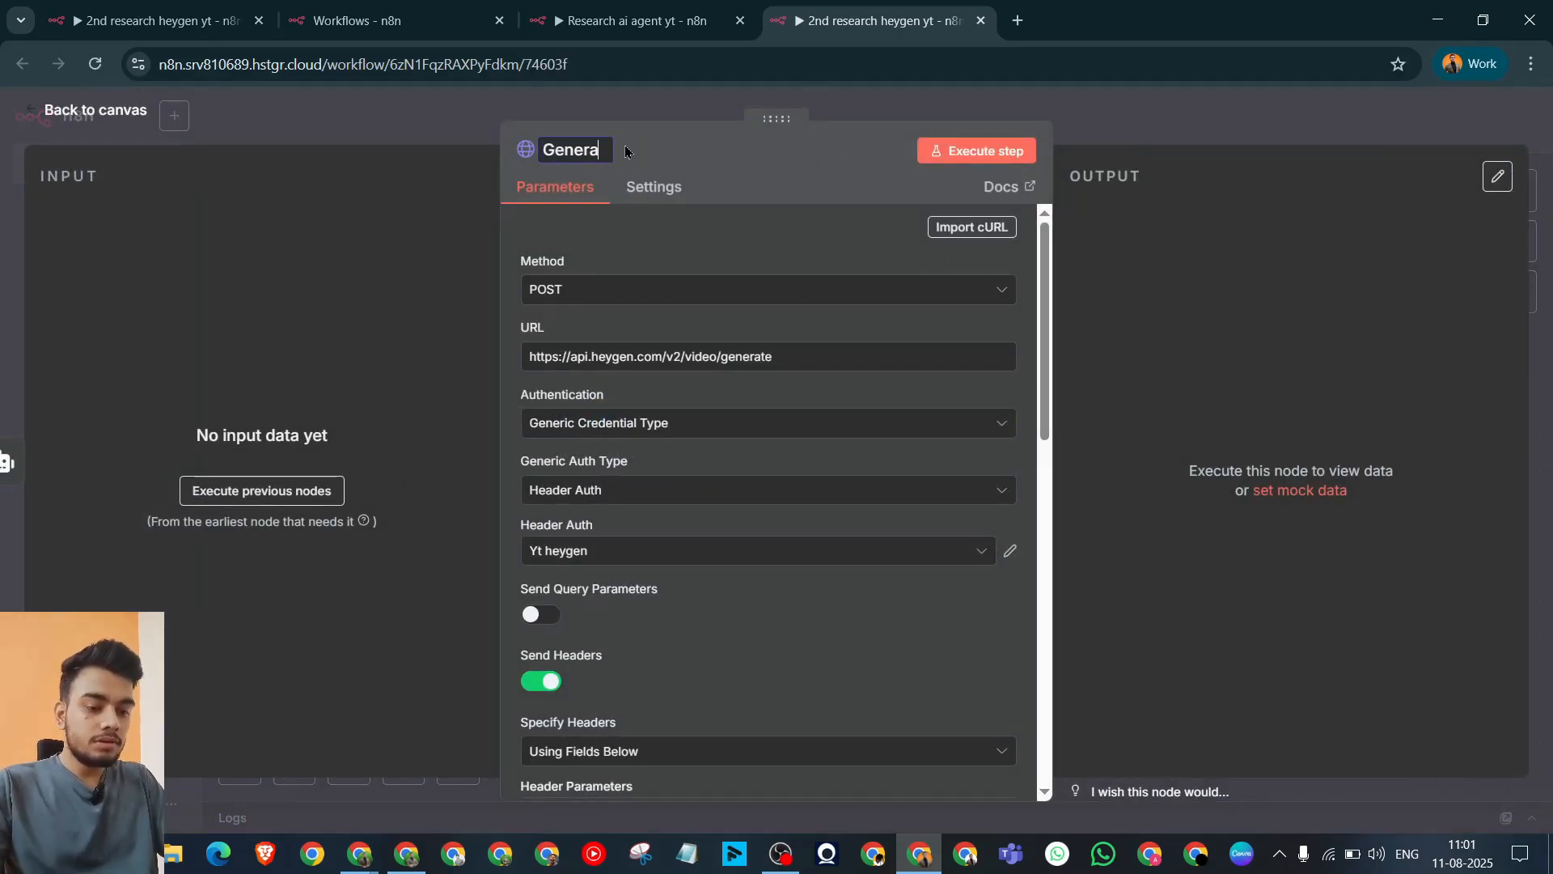
type("te video")
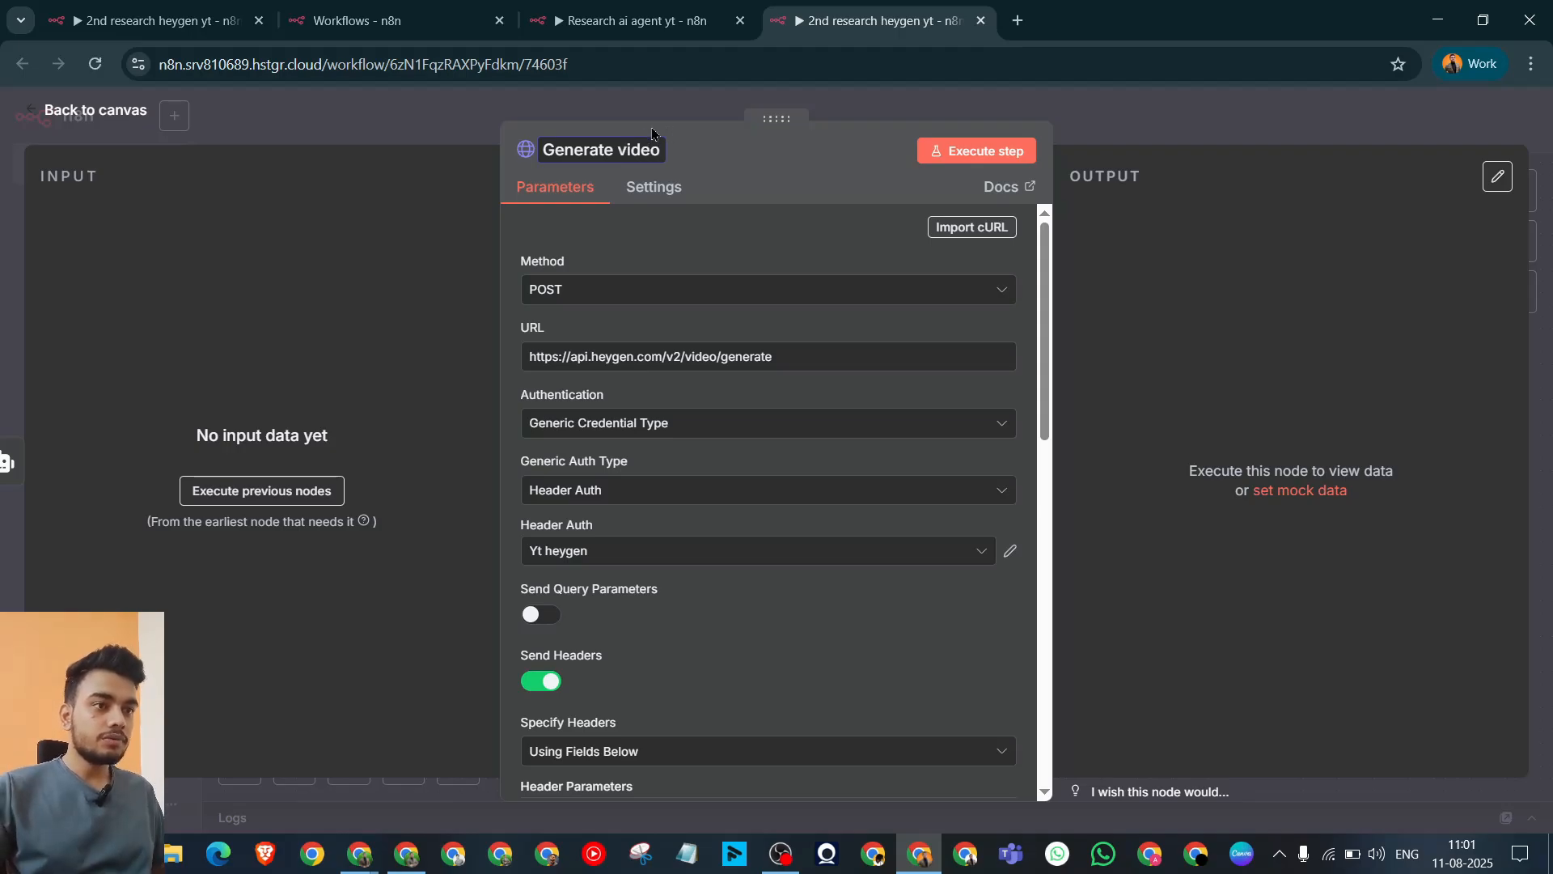
left_click(1152, 144)
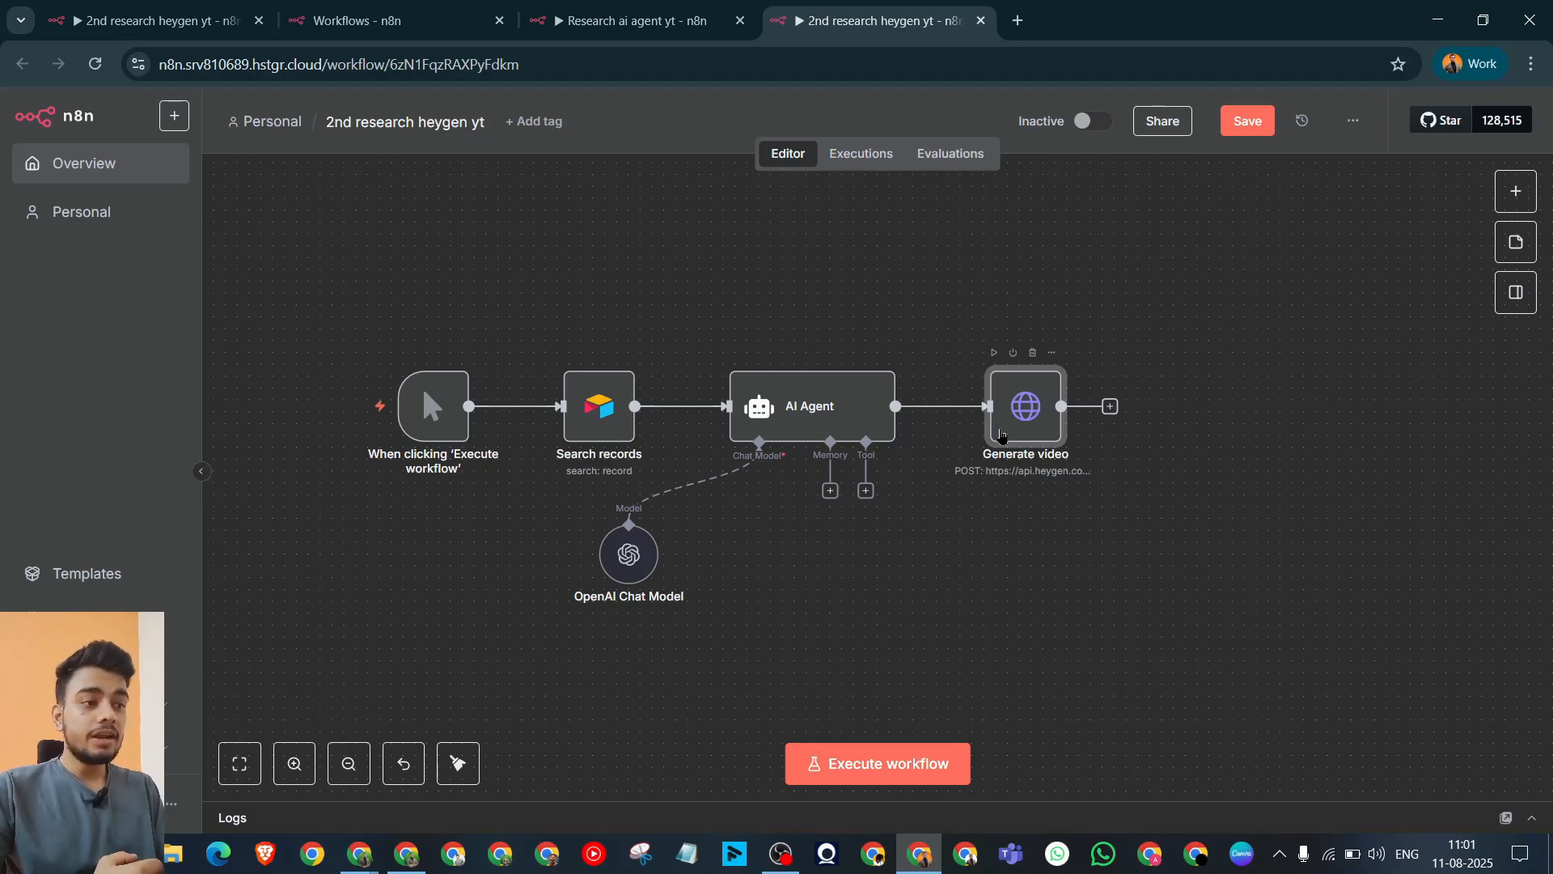
Step: Add a second HTTP Request node after Generate video and return to the canvas with its settings unconfigured
left_click(1110, 407)
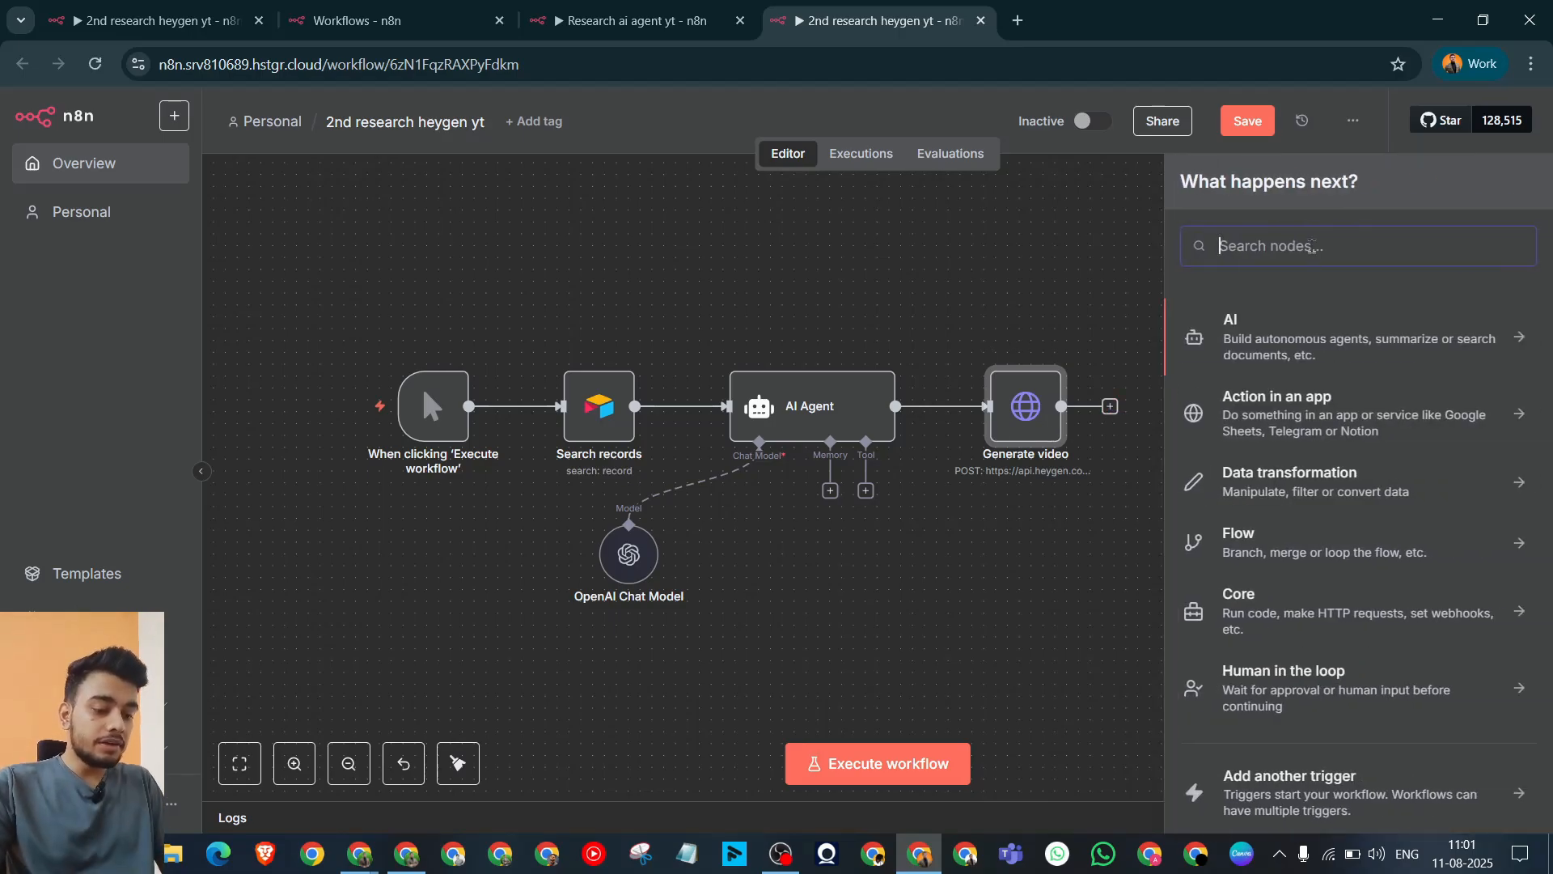
type("http")
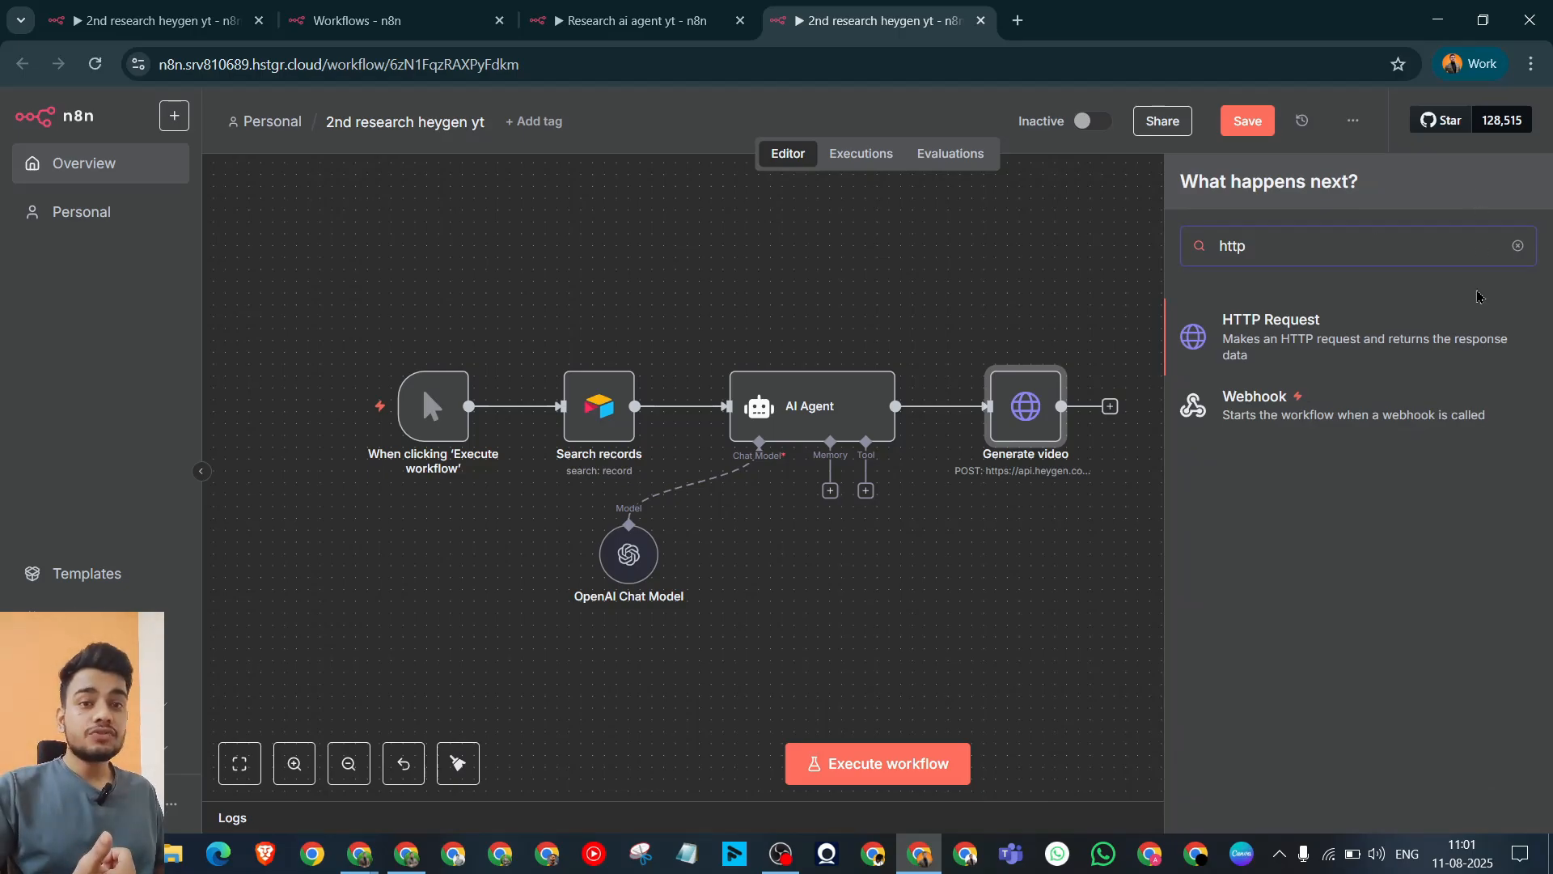
left_click(1408, 361)
left_click(1169, 137)
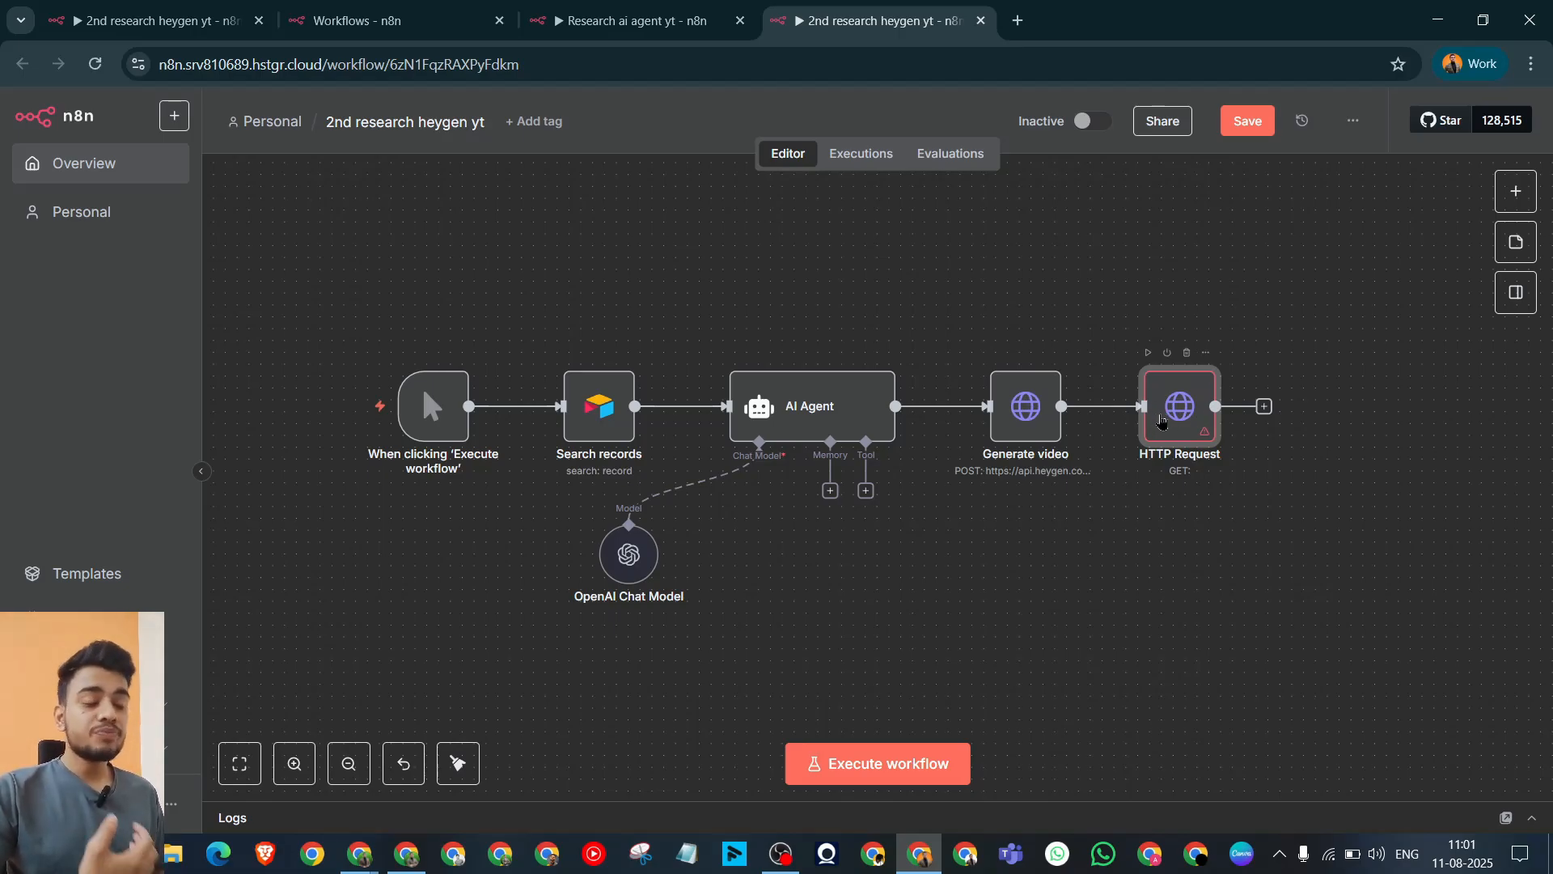
Step: Switch to the HeyGen API reference, copy the cURL request for Retrieve Video Status/Details and return to the n8n workflow
left_click(407, 857)
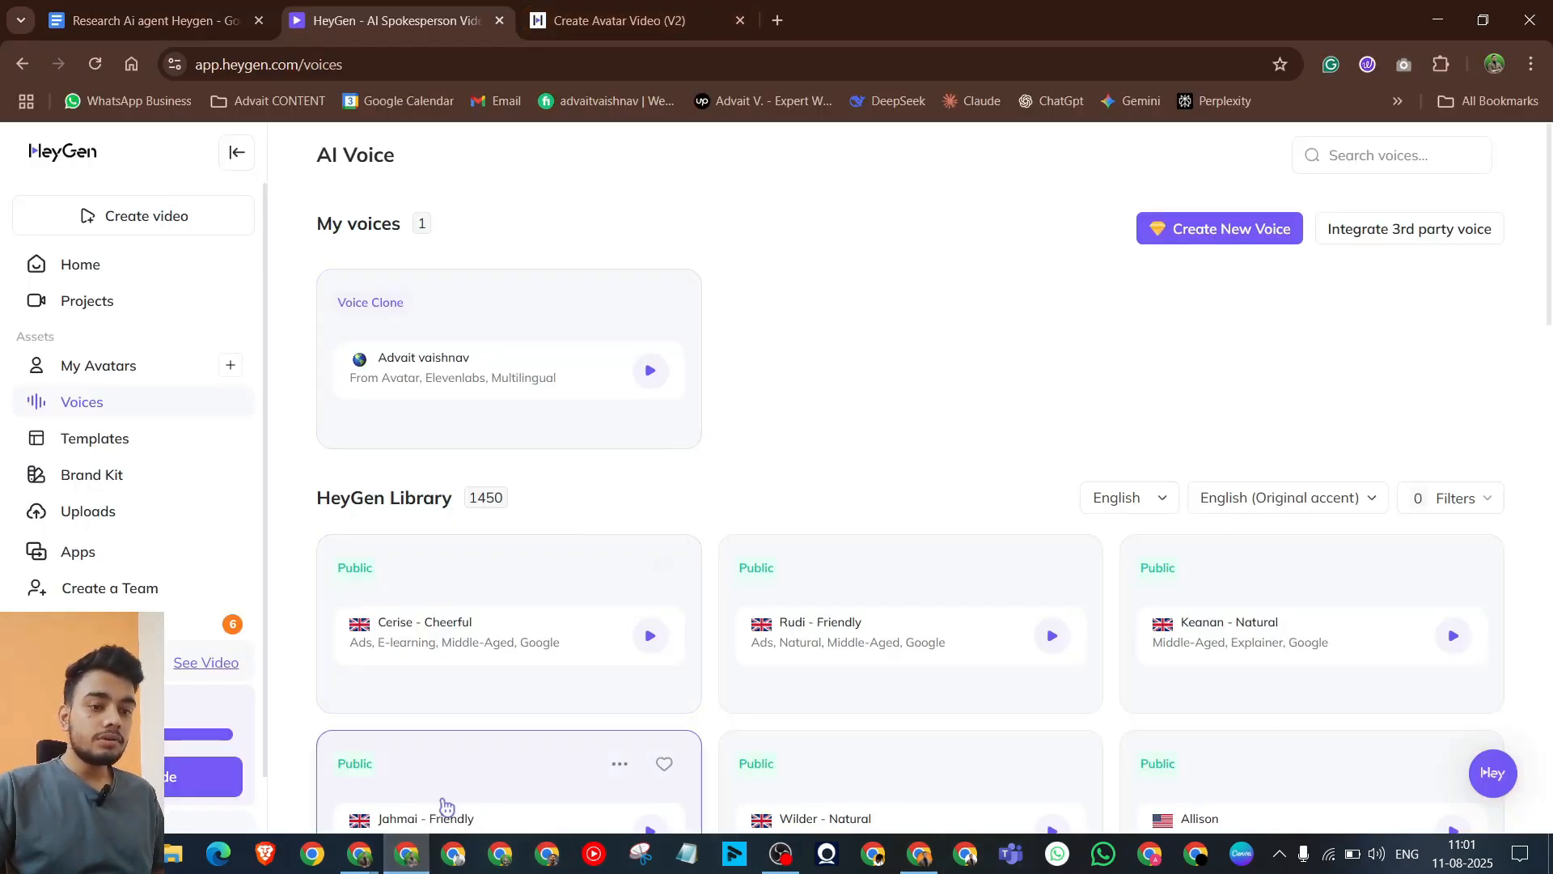
left_click(682, 9)
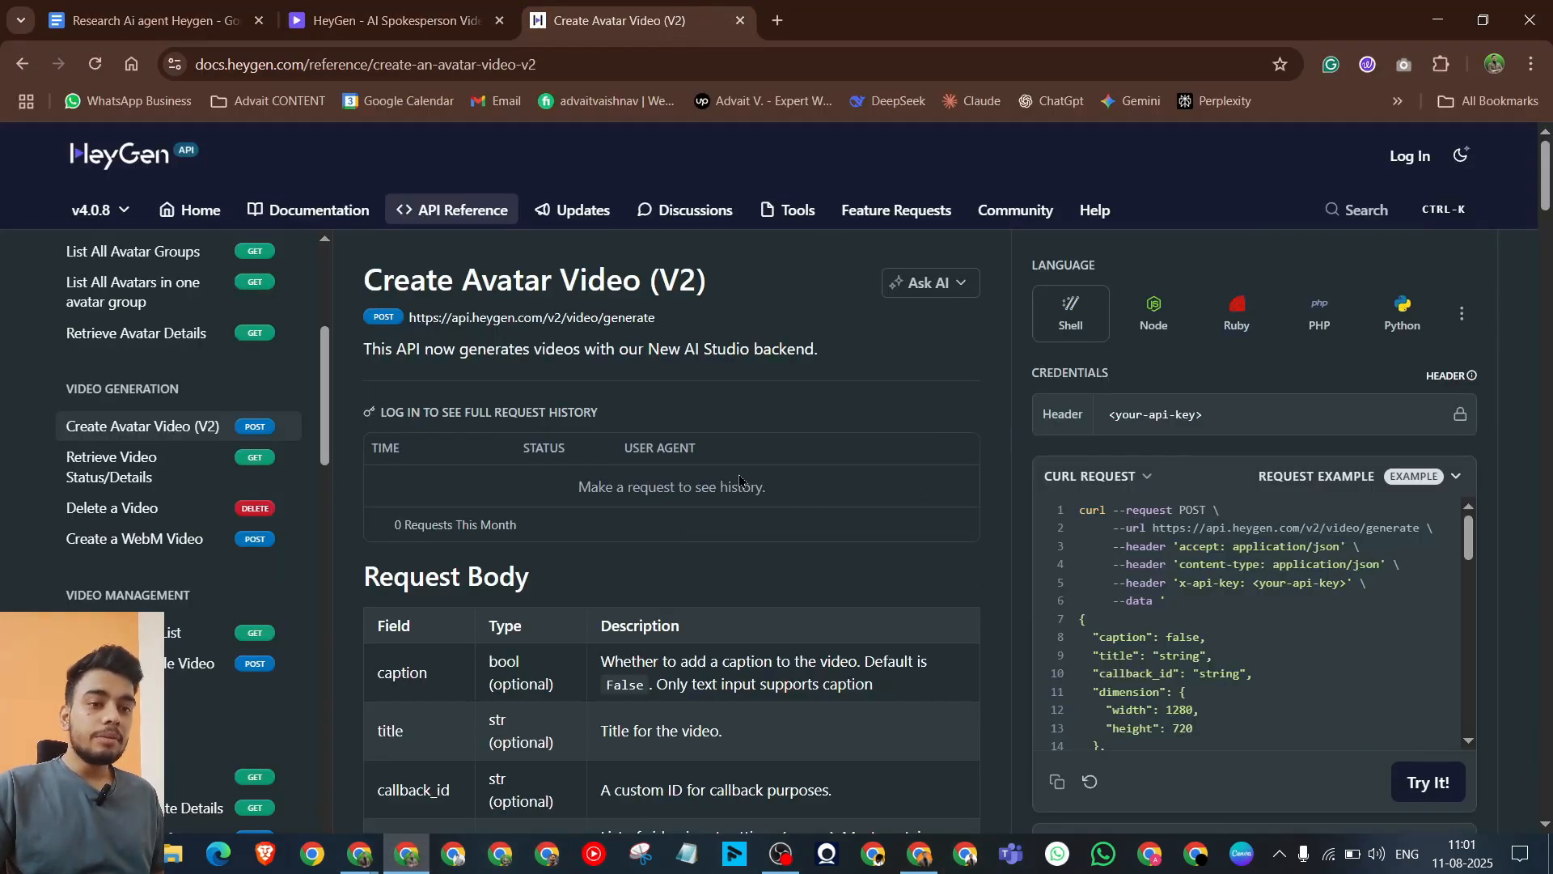
left_click(148, 467)
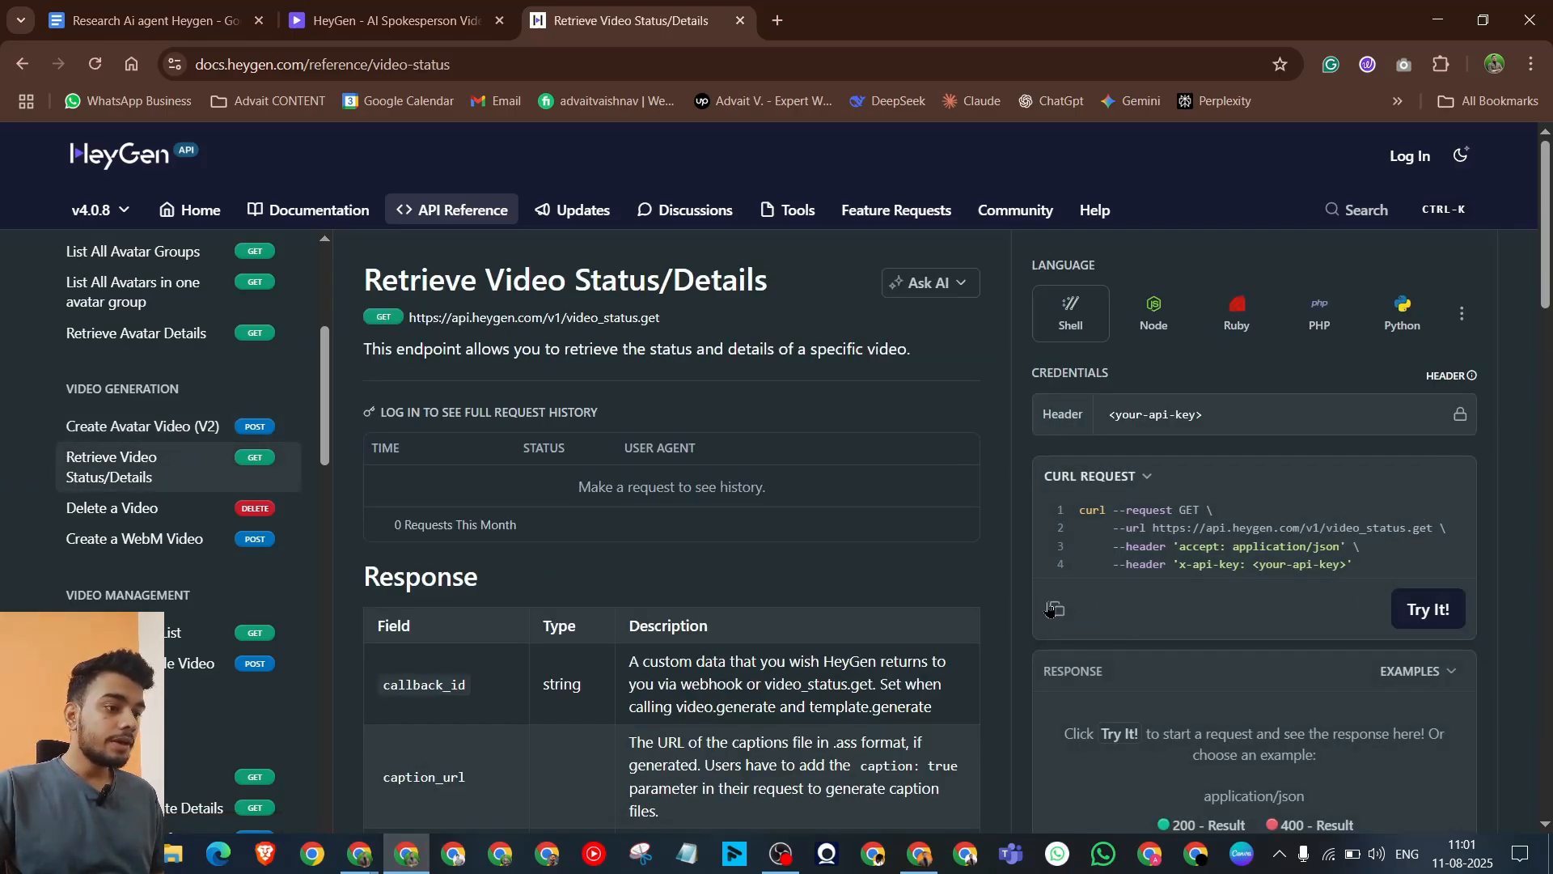
left_click(942, 855)
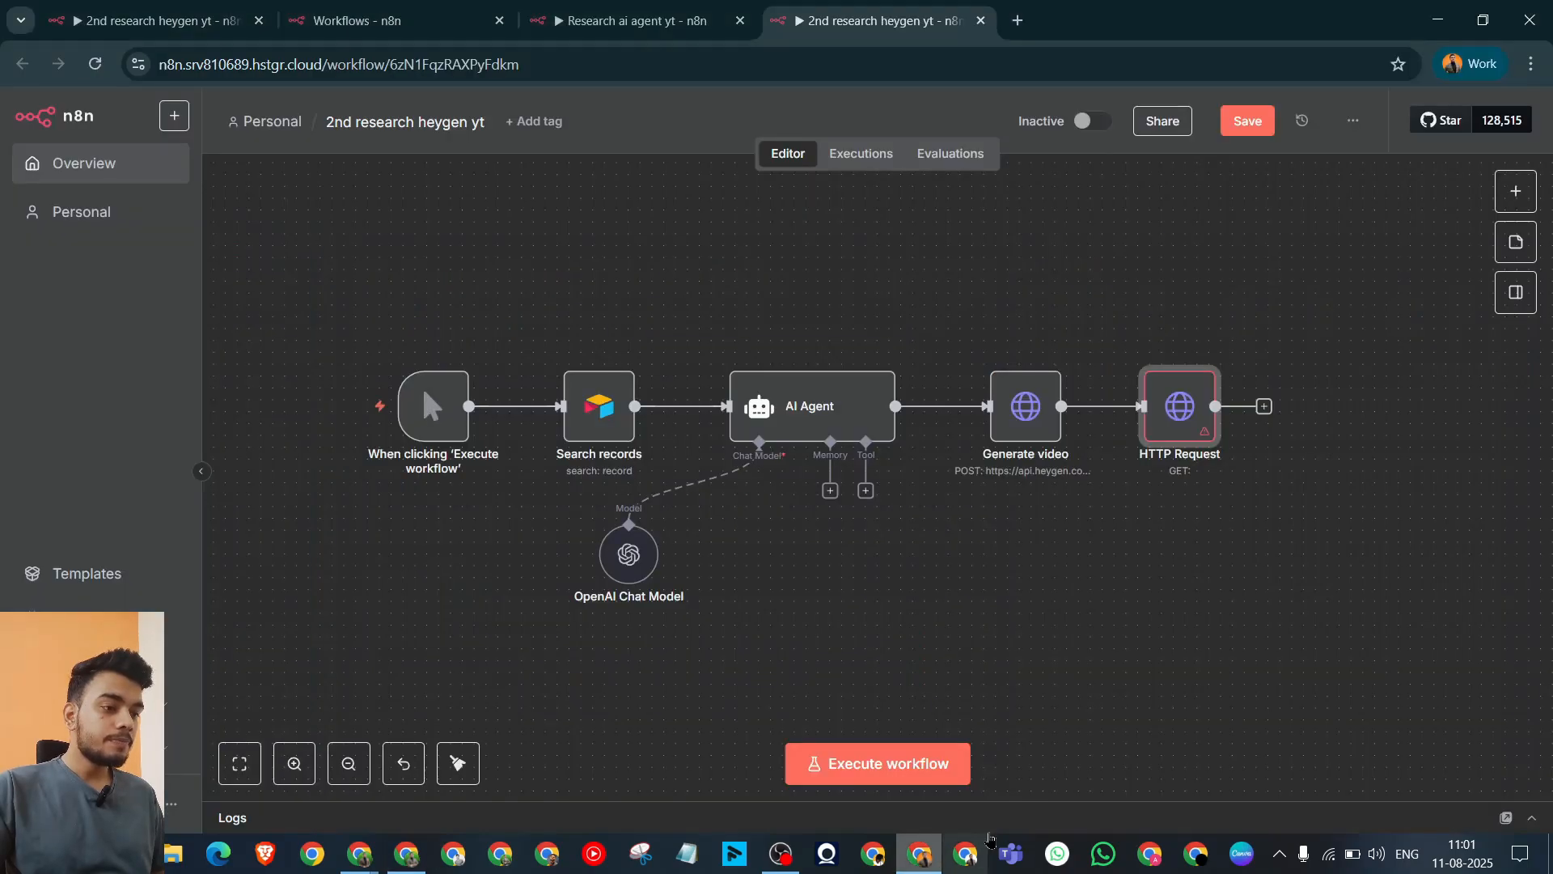
Step: Import the copied HeyGen video status cURL request into the HTTP Request node
double_click(1181, 429)
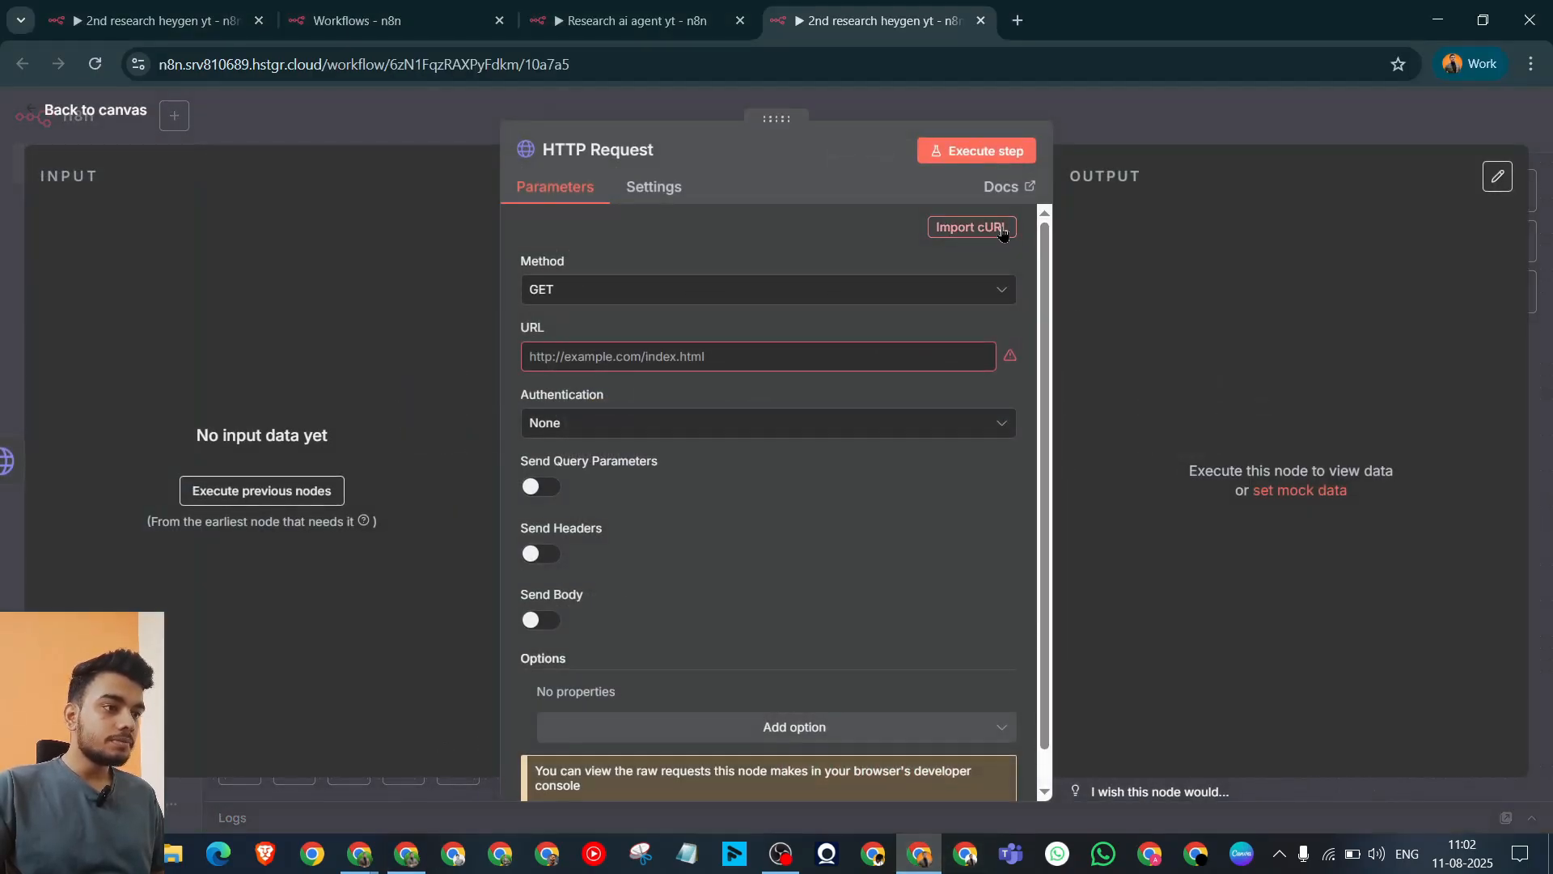
left_click(970, 226)
key("ctrl+v")
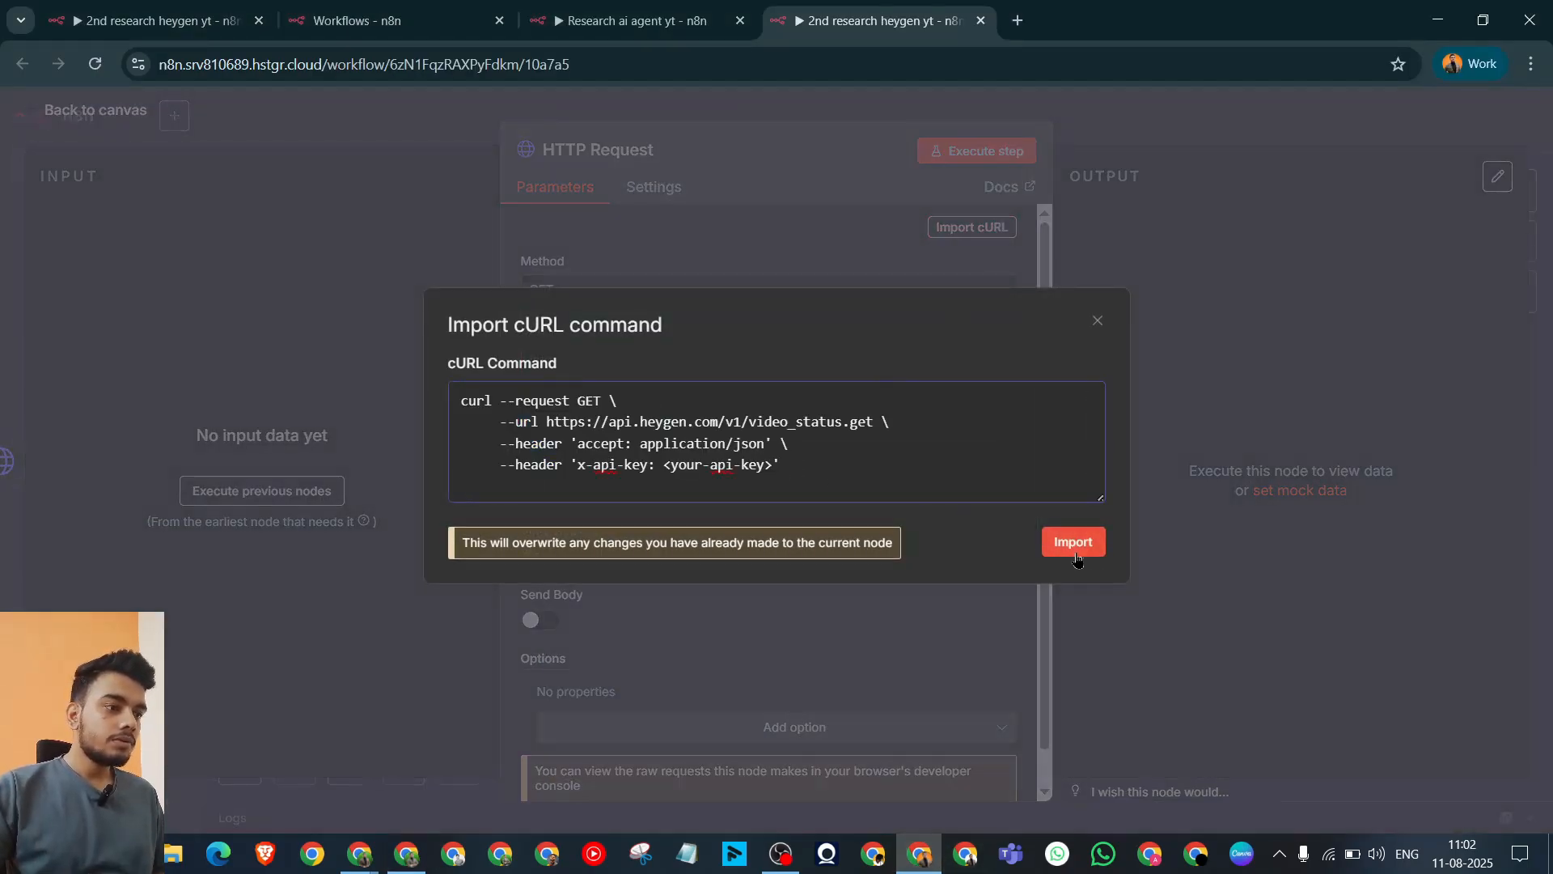
left_click(1073, 542)
scroll(736, 468, "down", 2)
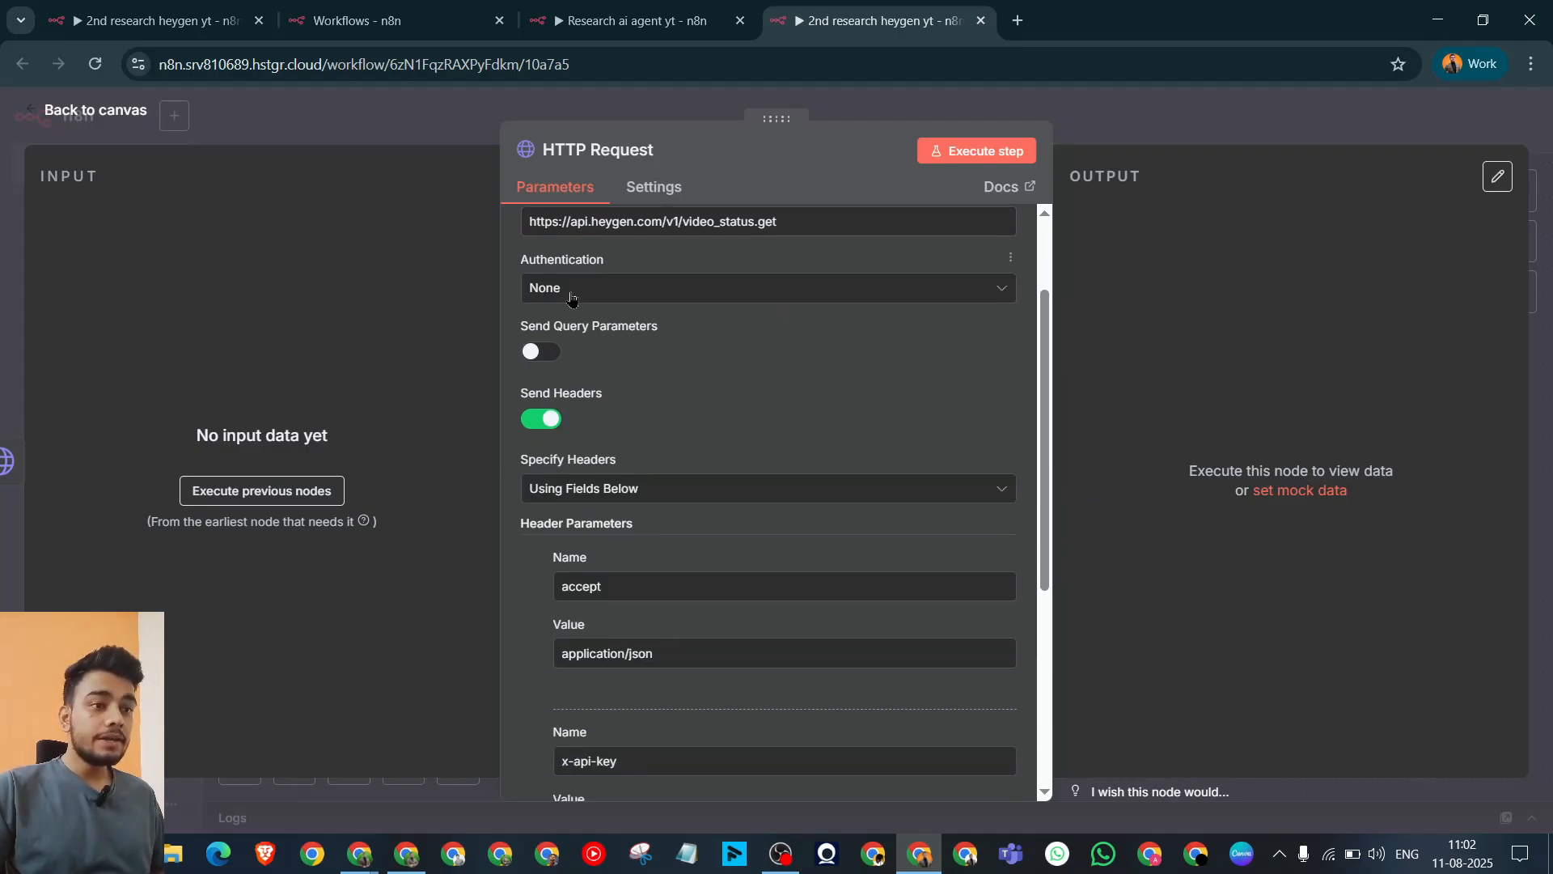
Step: Set authentication to Generic Credential Type with Header Auth and the Yt heygen credential, and delete the x-api-key header parameter
left_click(572, 297)
left_click(688, 447)
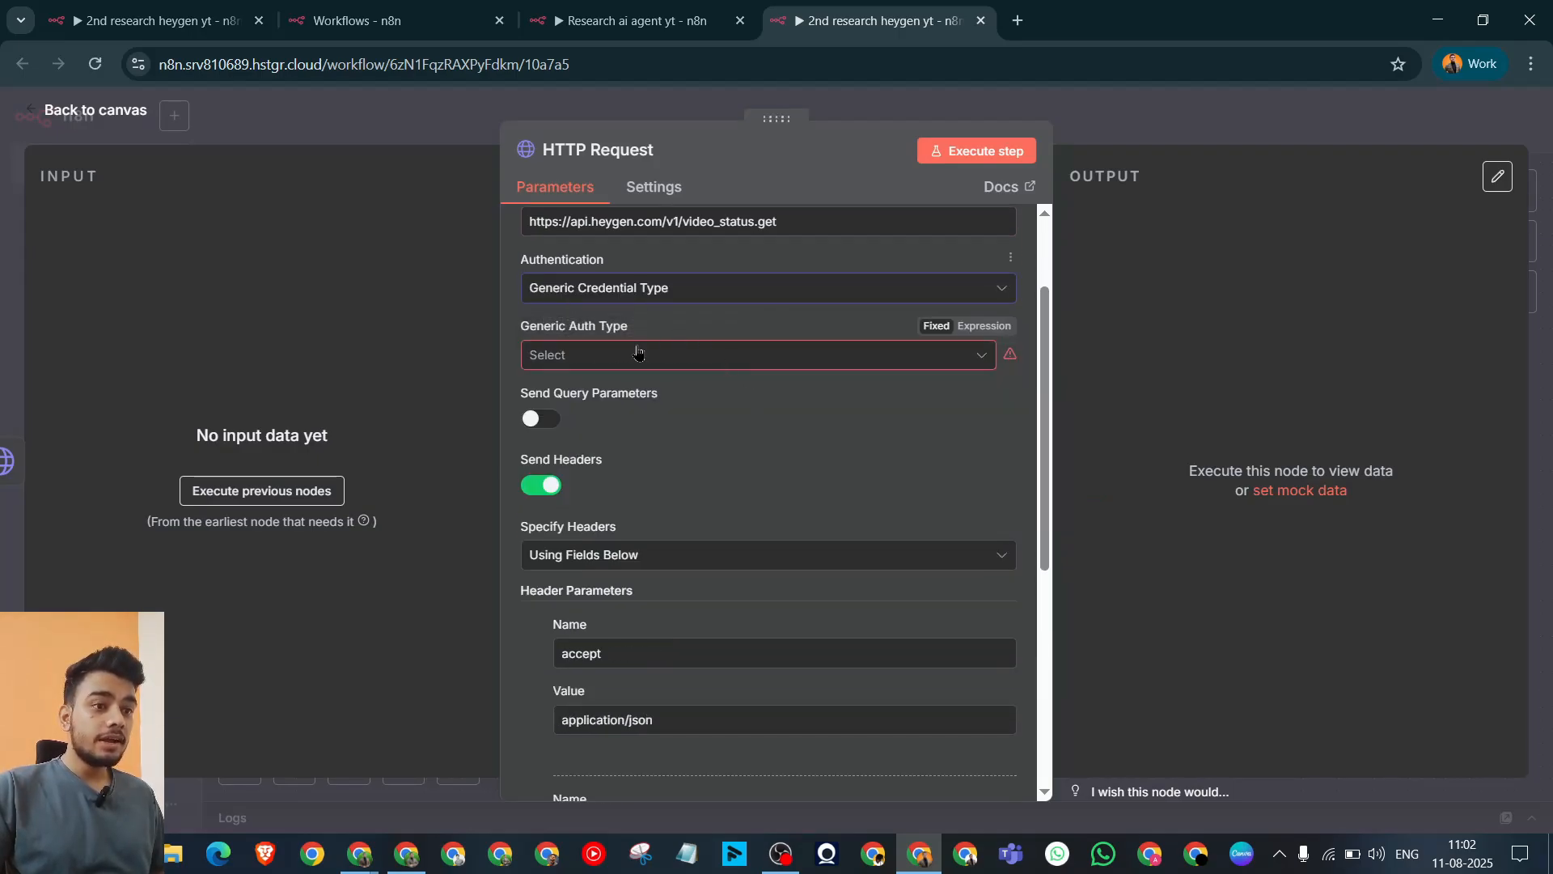
left_click(637, 353)
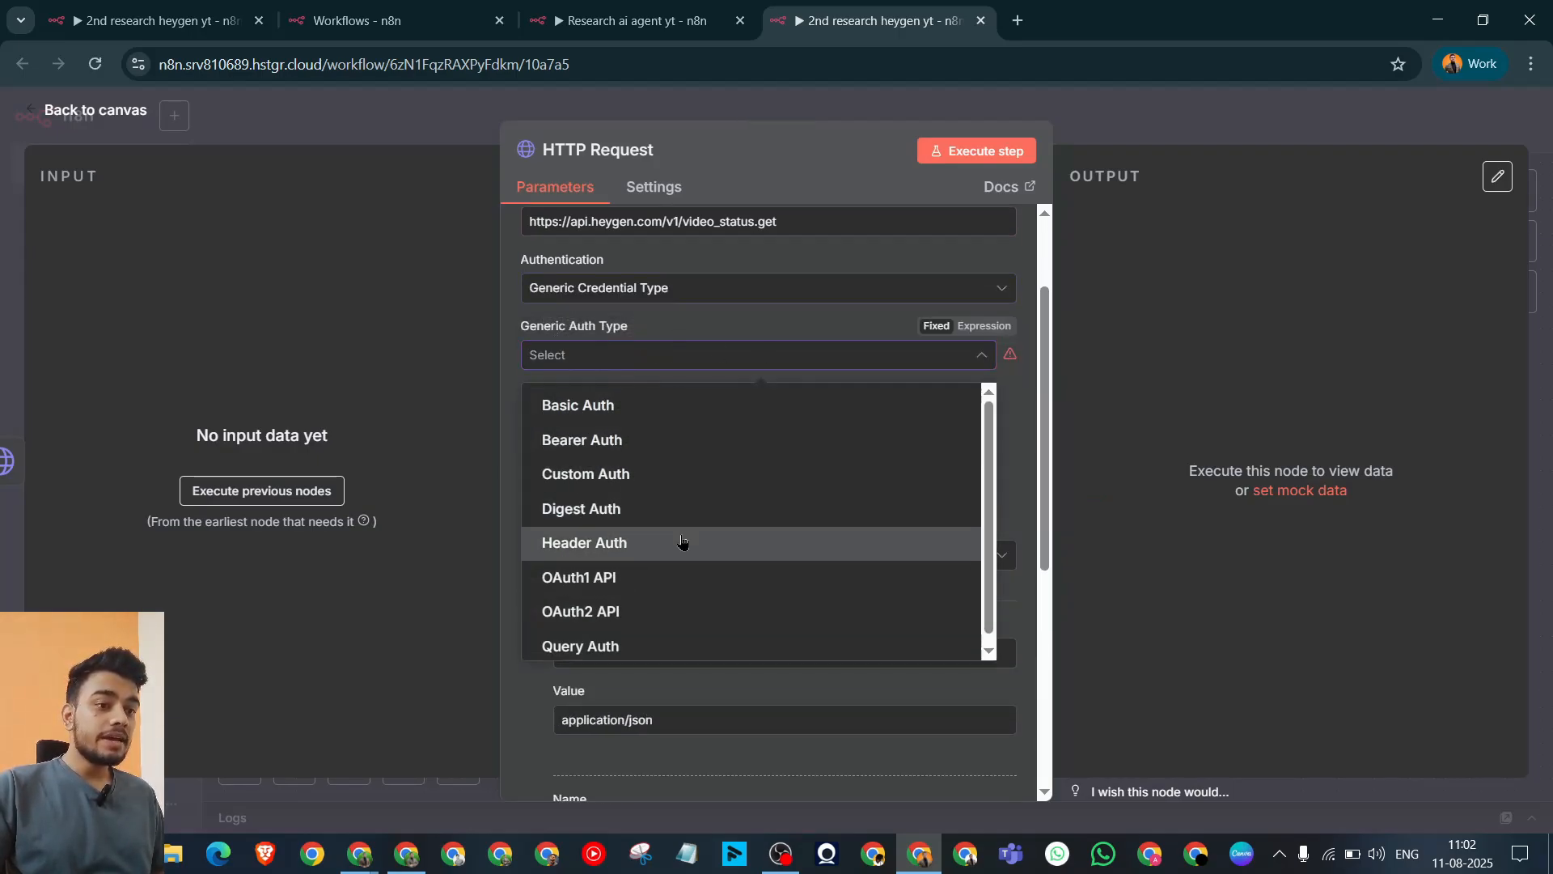
left_click(682, 542)
scroll(856, 465, "down", 3)
scroll(856, 464, "up", 3)
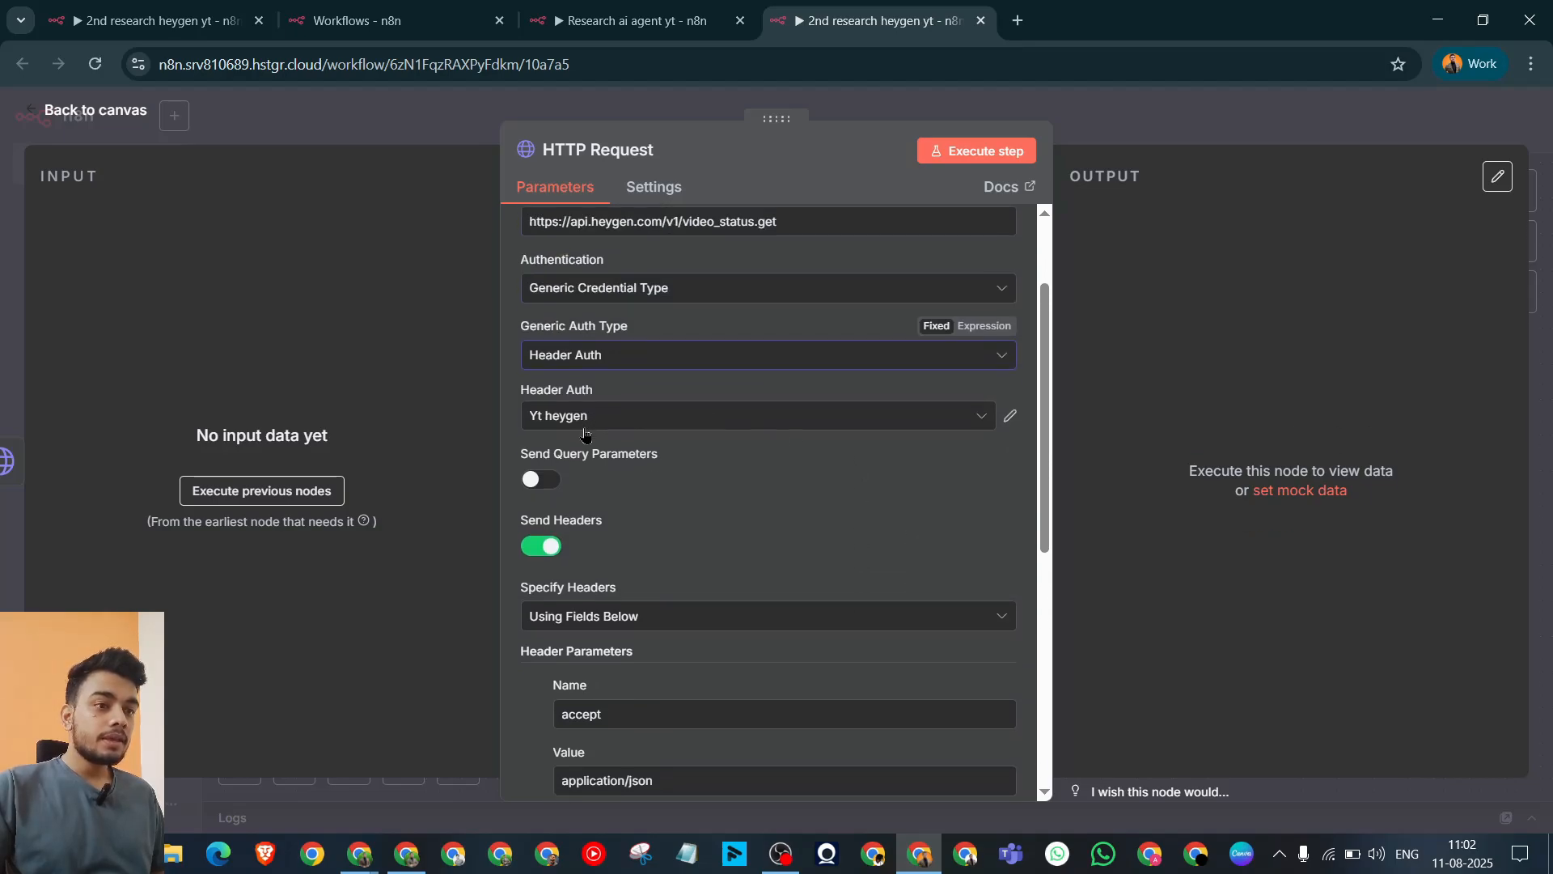
left_click(585, 427)
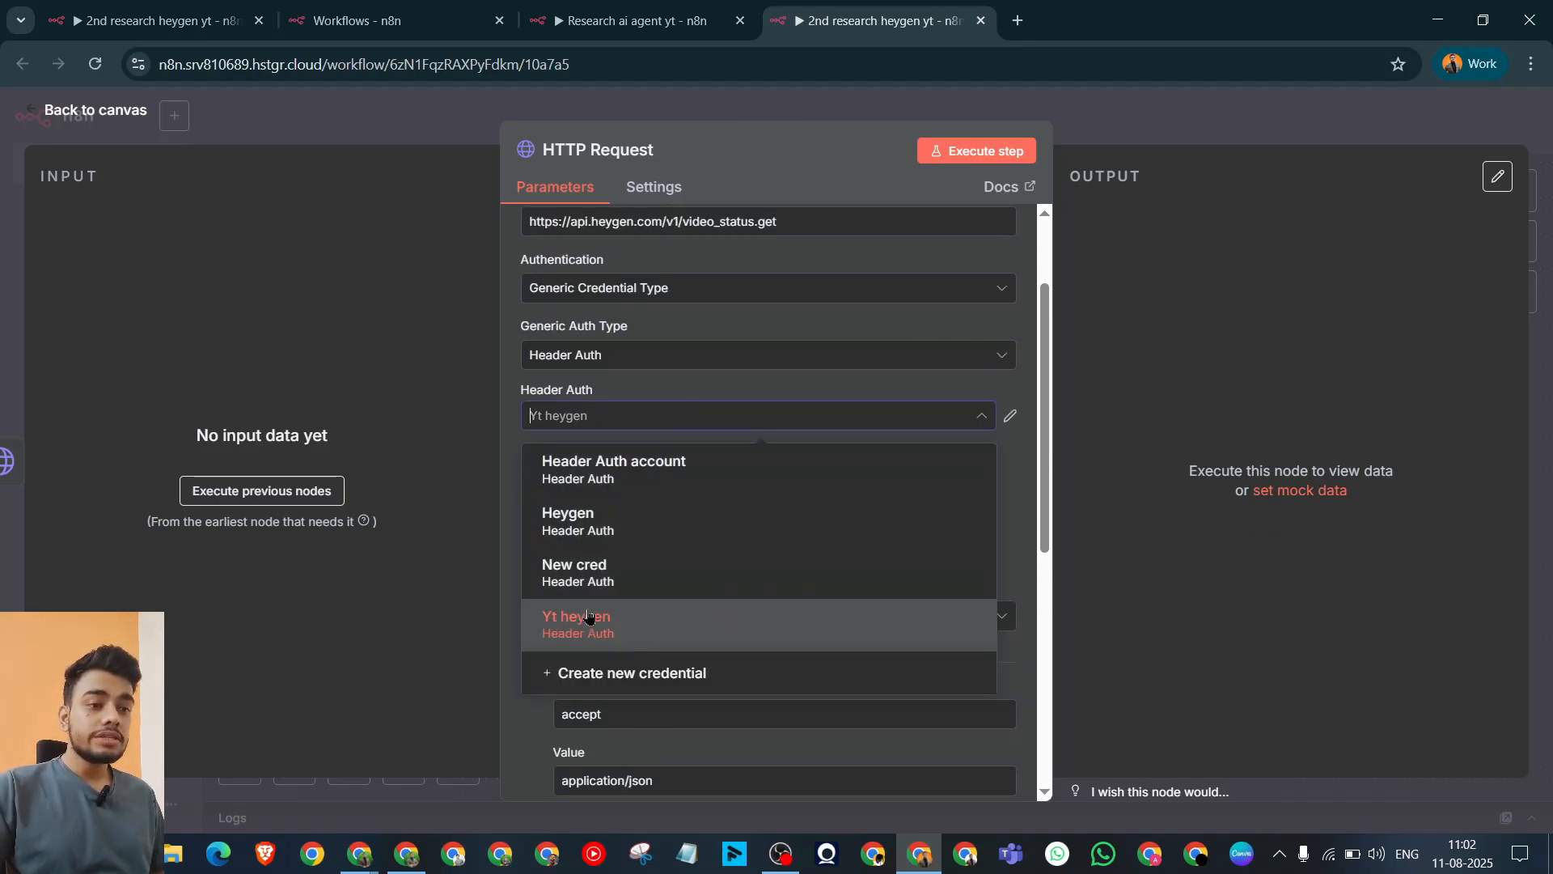
left_click(663, 638)
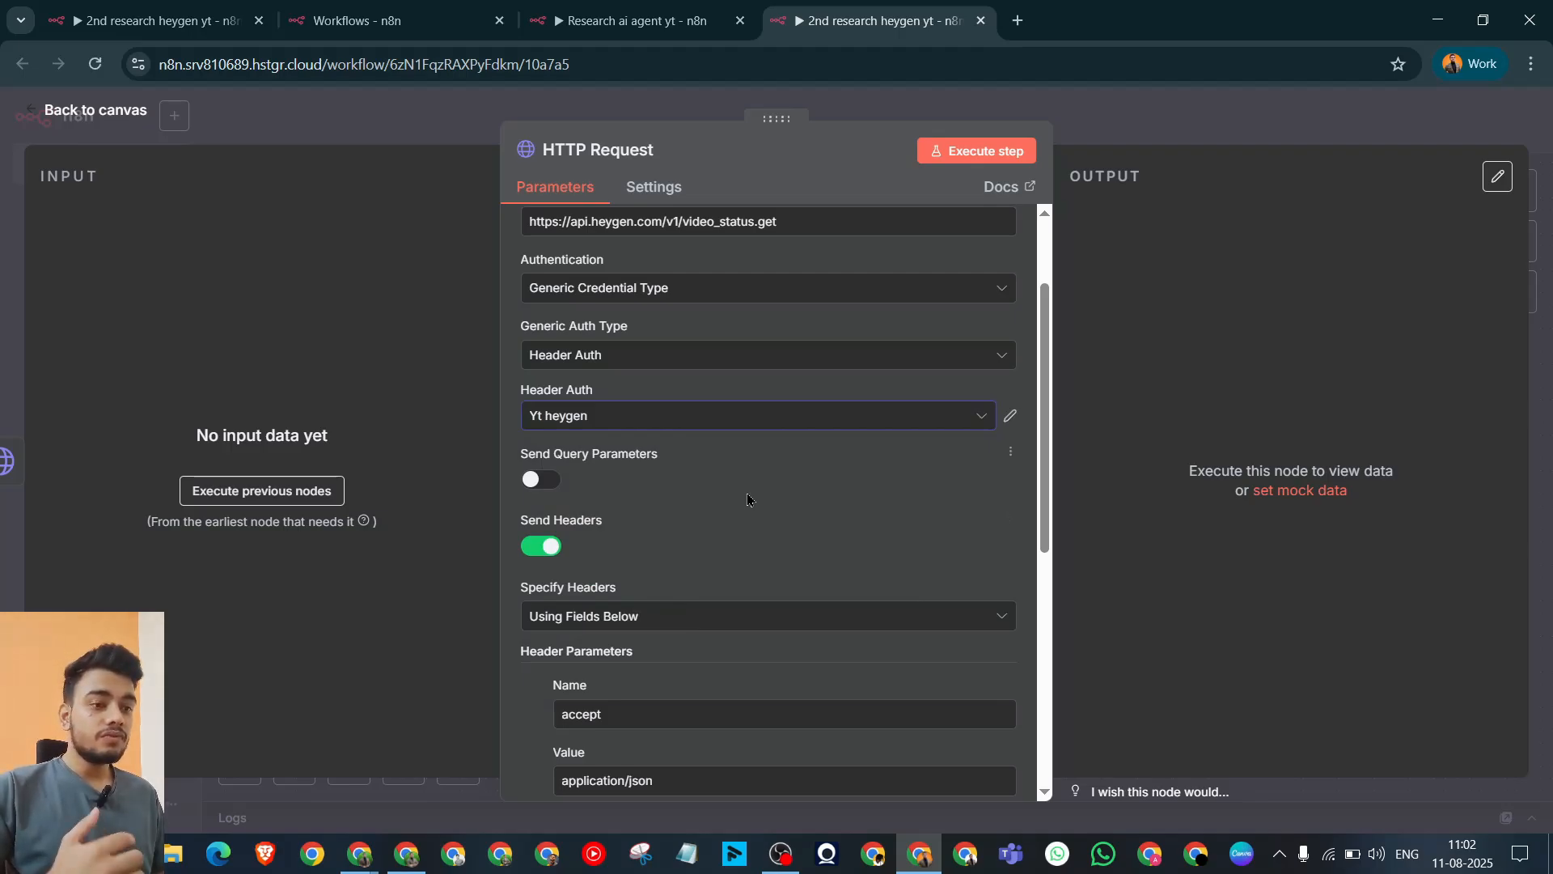
scroll(745, 493, "down", 5)
left_click(539, 490)
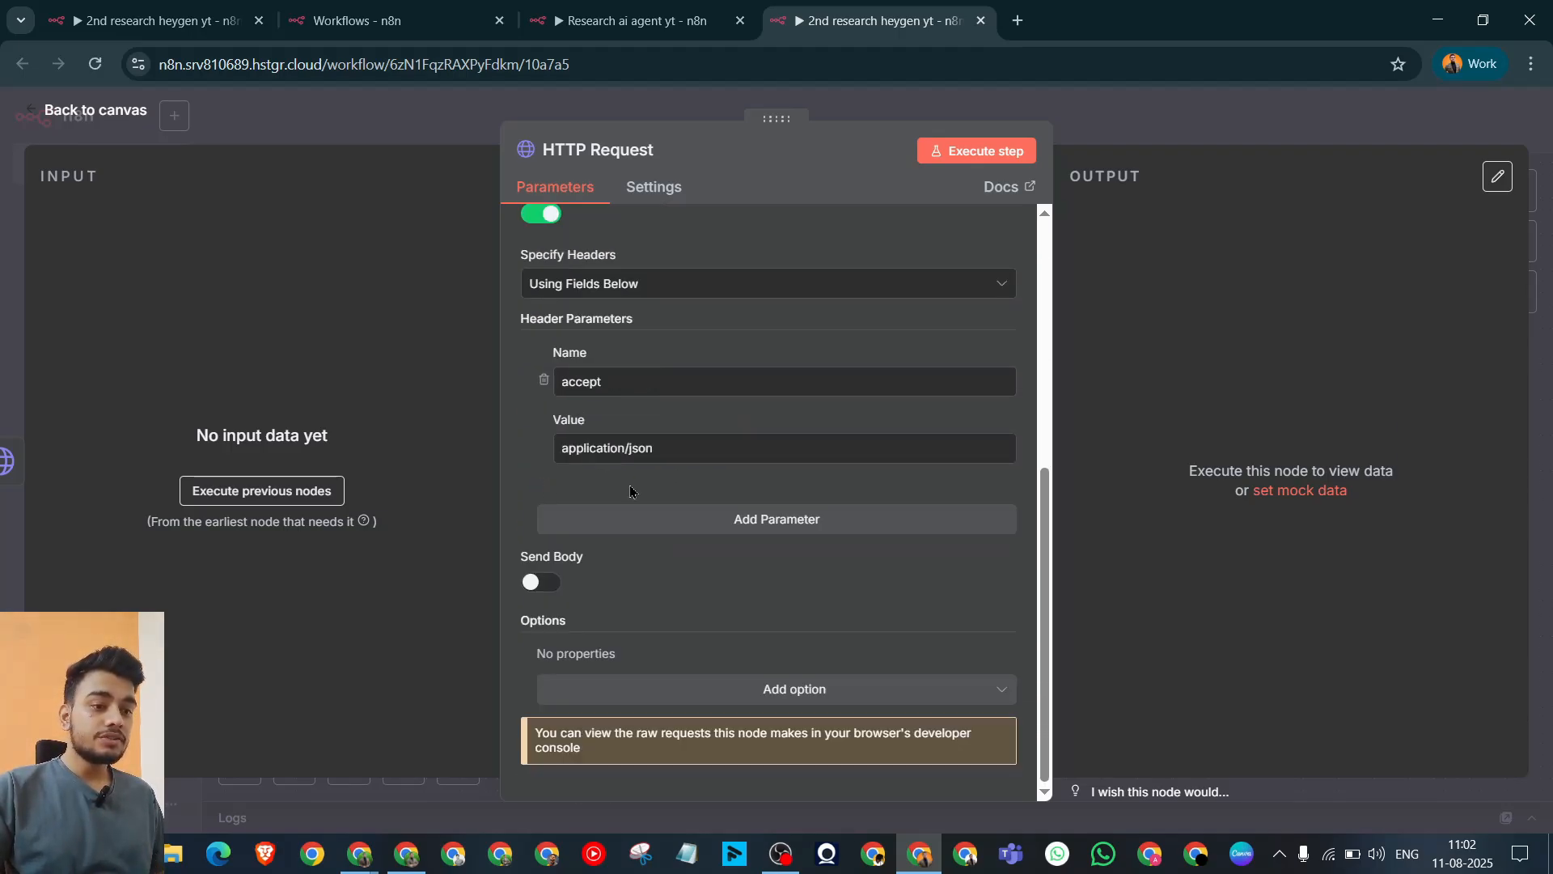
left_click(541, 583)
scroll(694, 588, "down", 4)
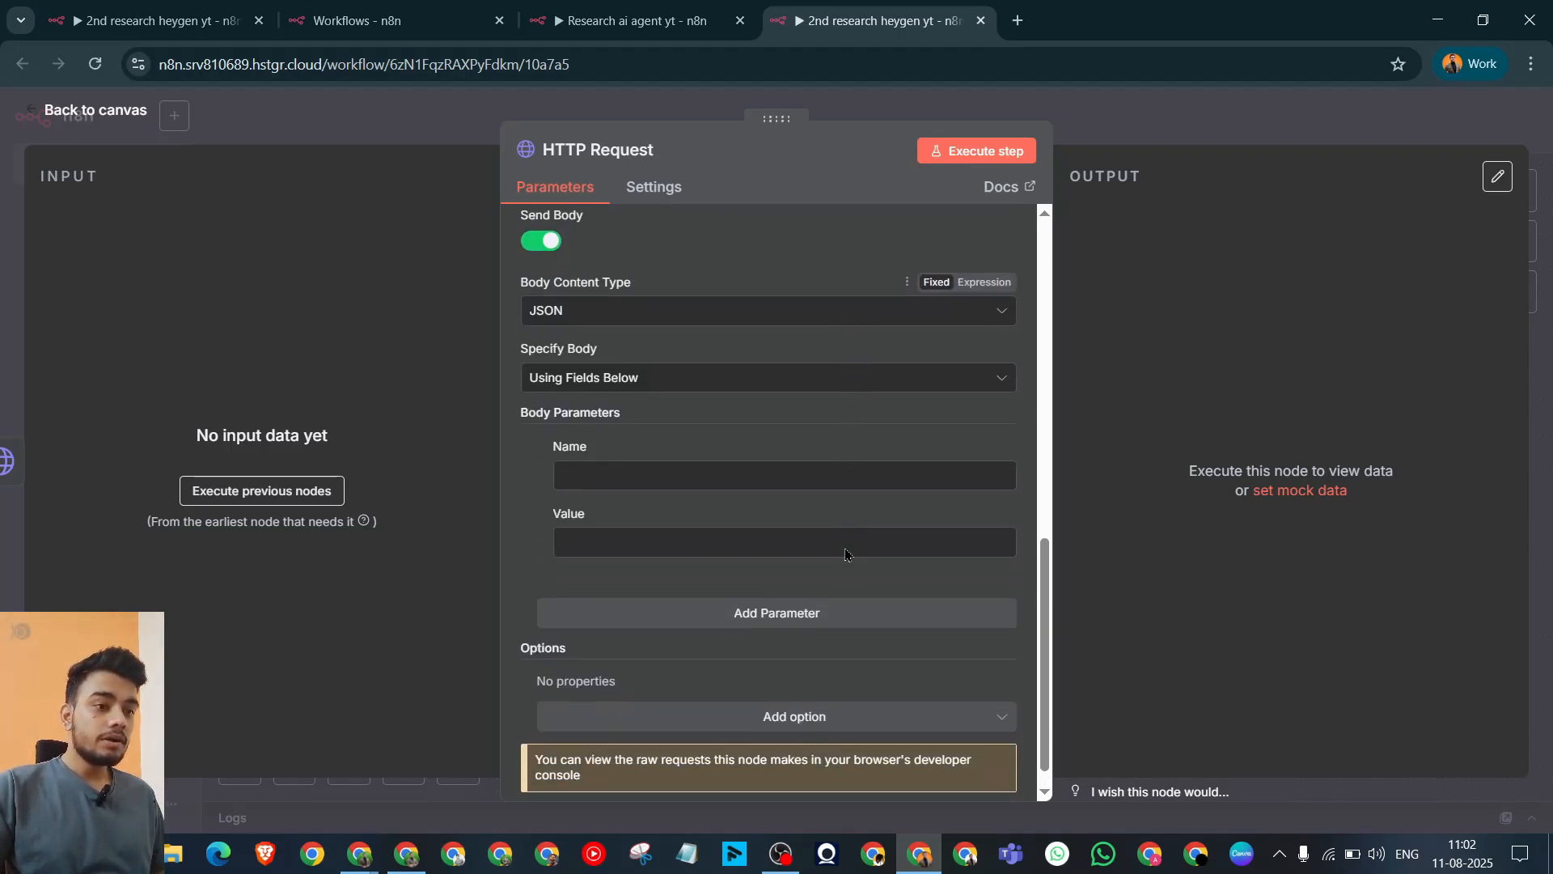
scroll(694, 588, "up", 2)
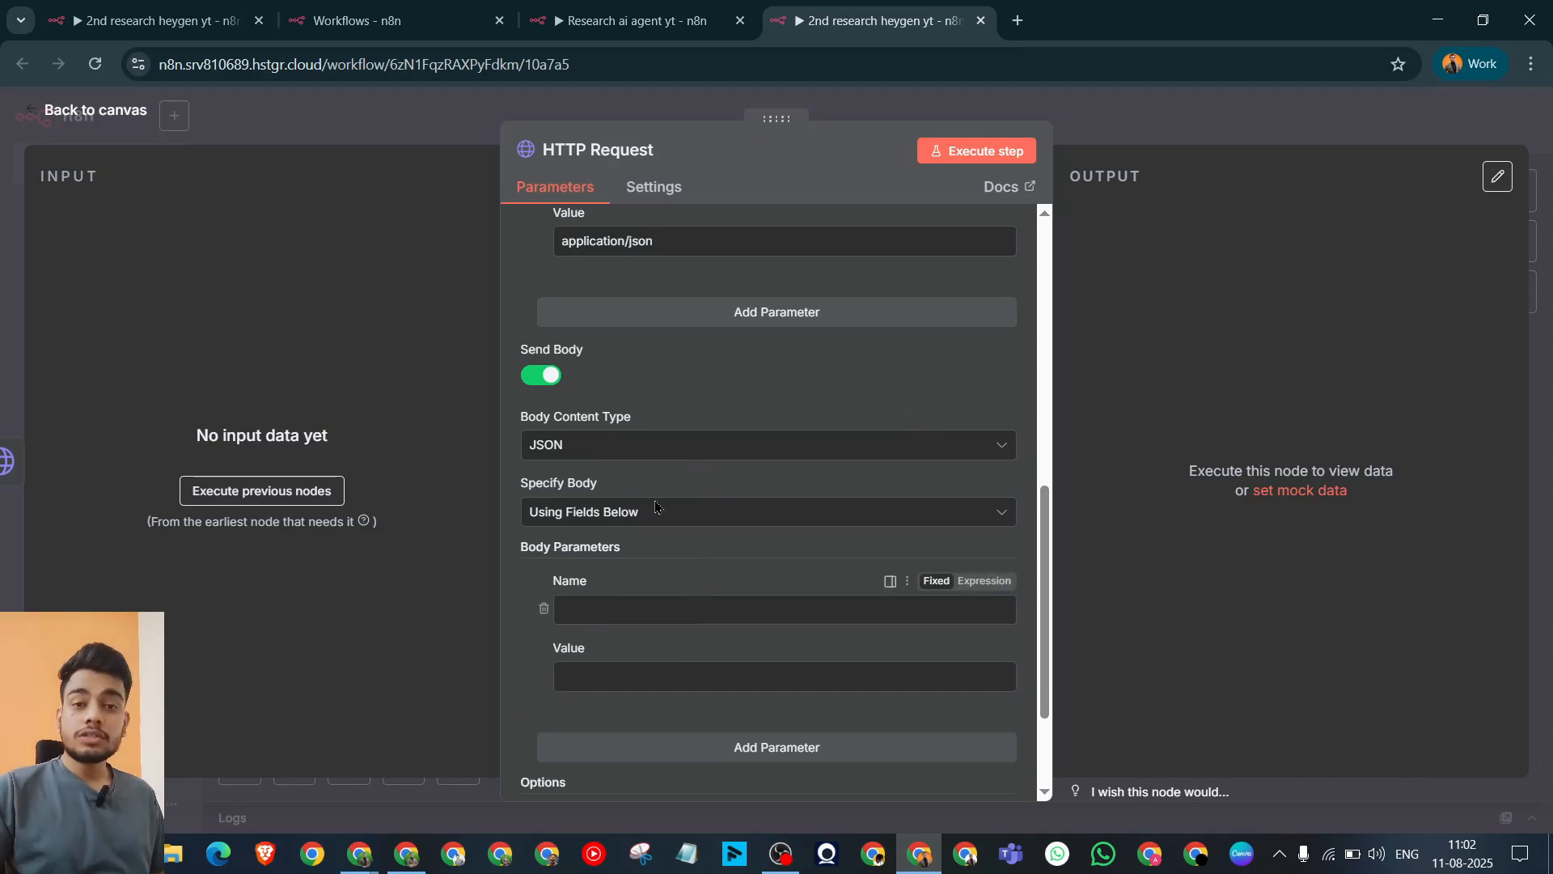
left_click(540, 374)
Step: Enable sending query parameters, name the first one video_id with an empty value, and return to the canvas
scroll(775, 617, "up", 3)
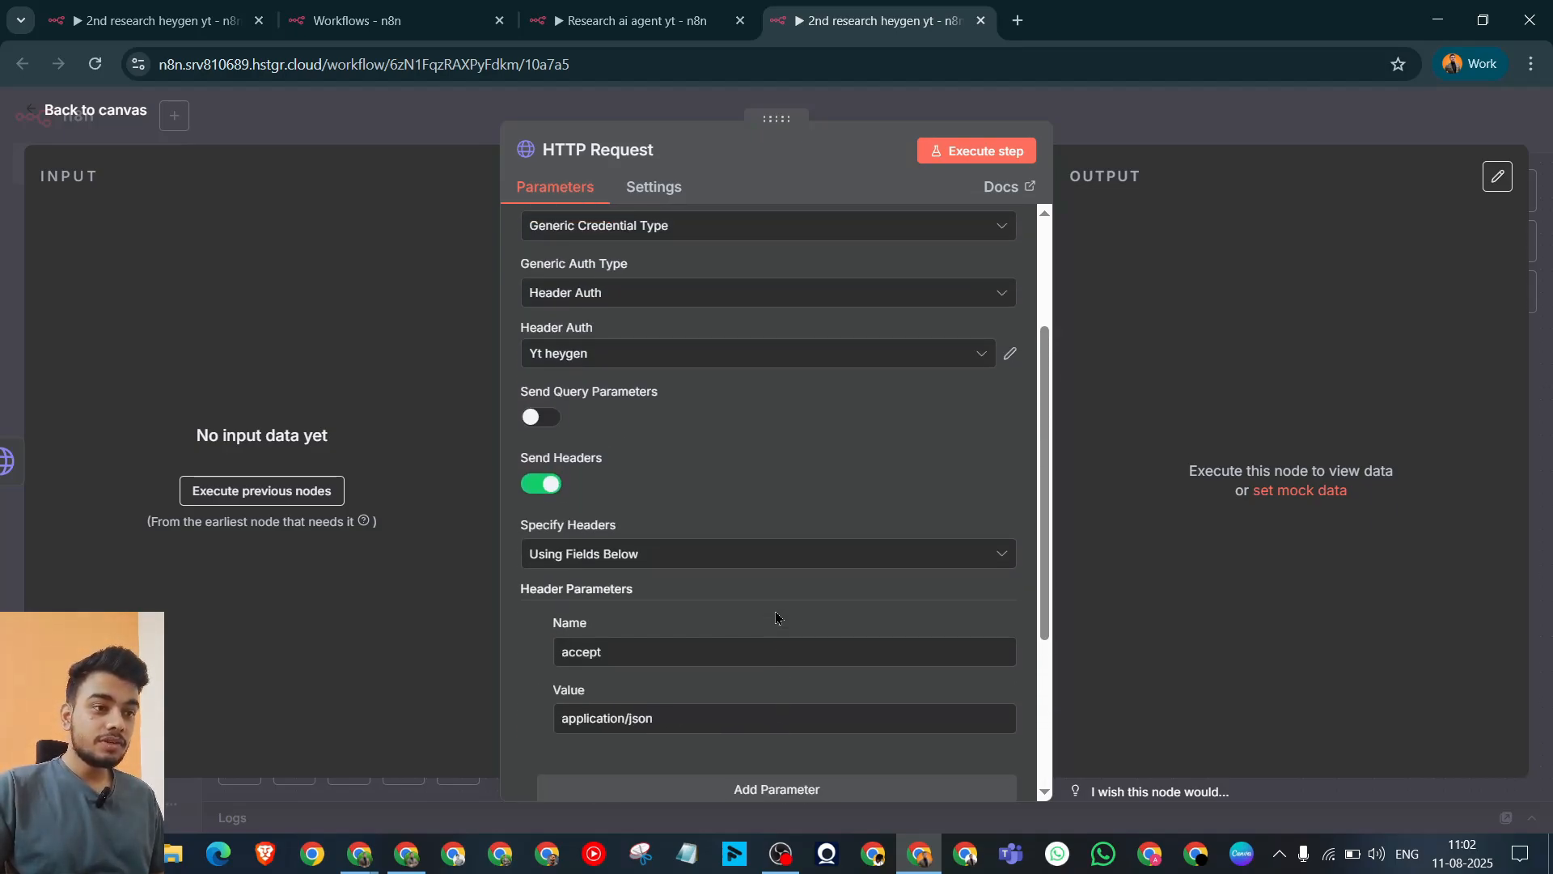
left_click(541, 416)
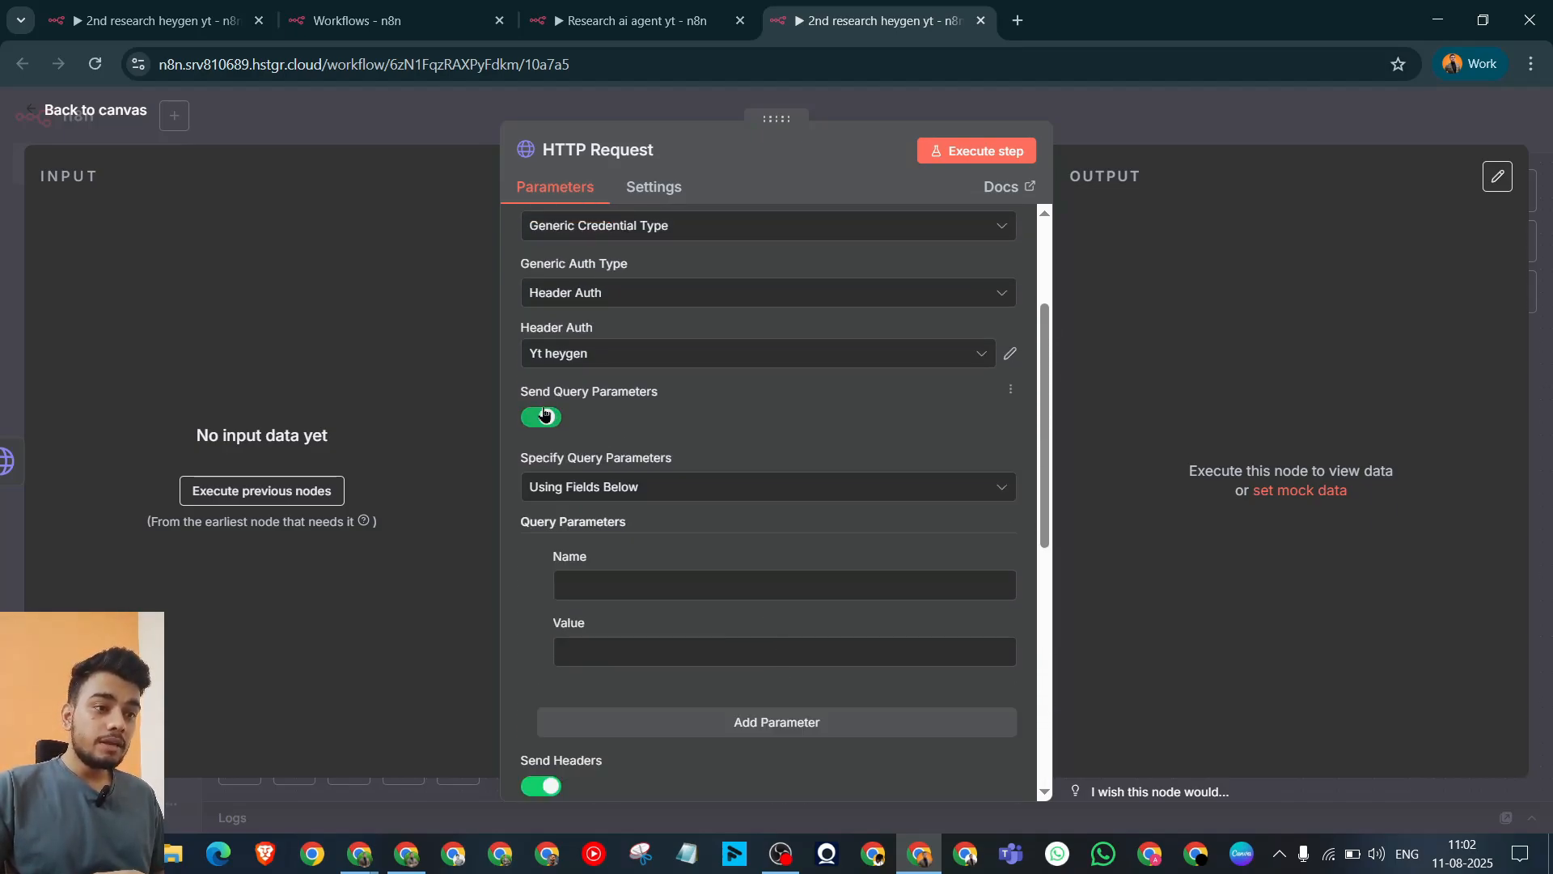
scroll(574, 478, "down", 3)
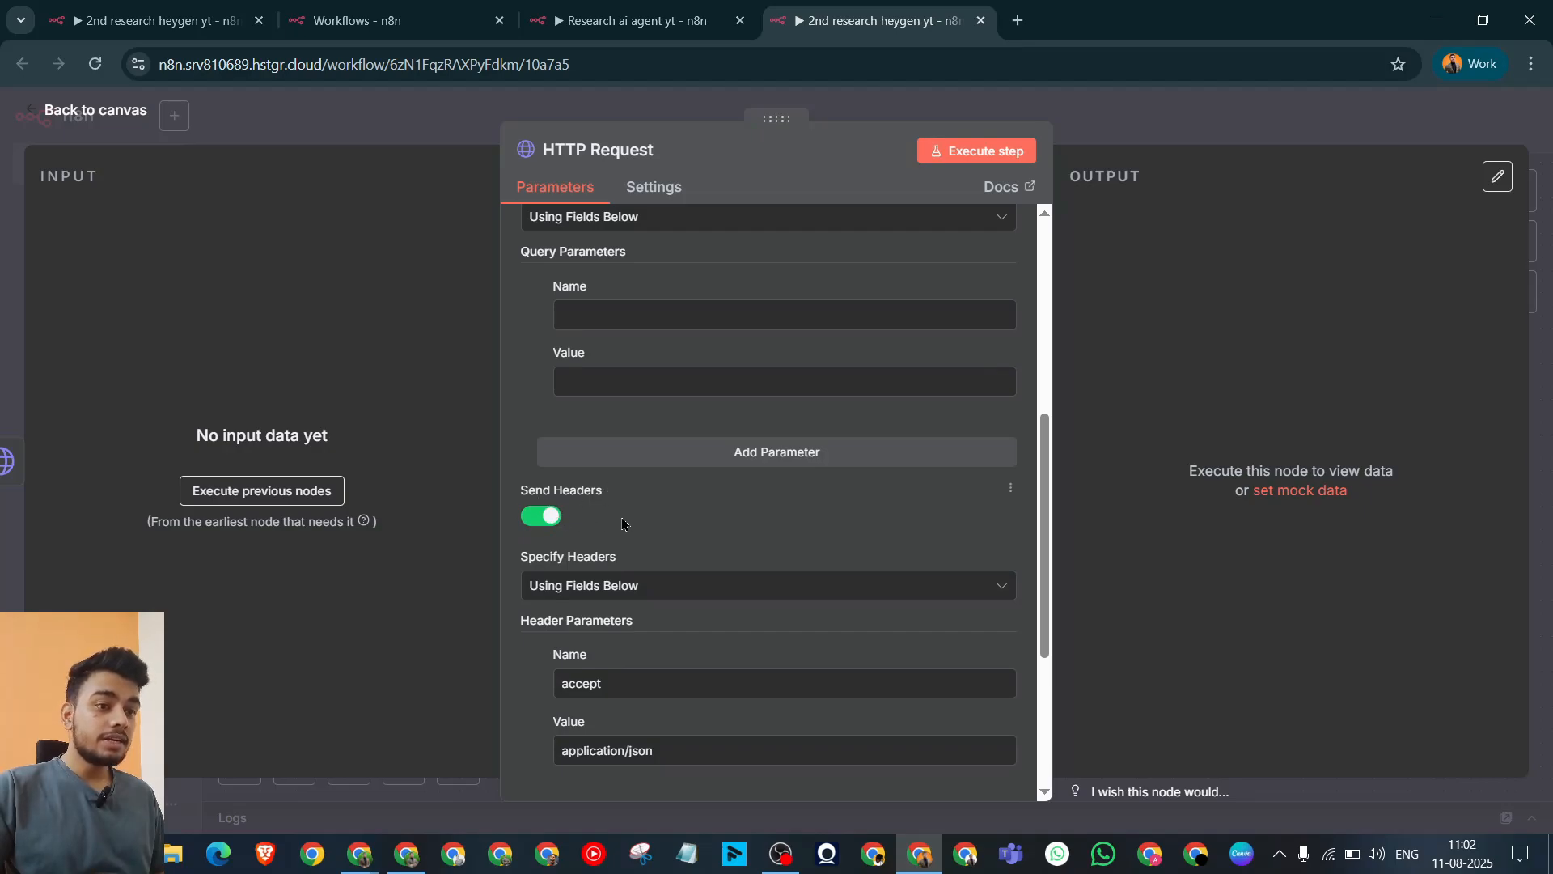
scroll(622, 523, "down", 2)
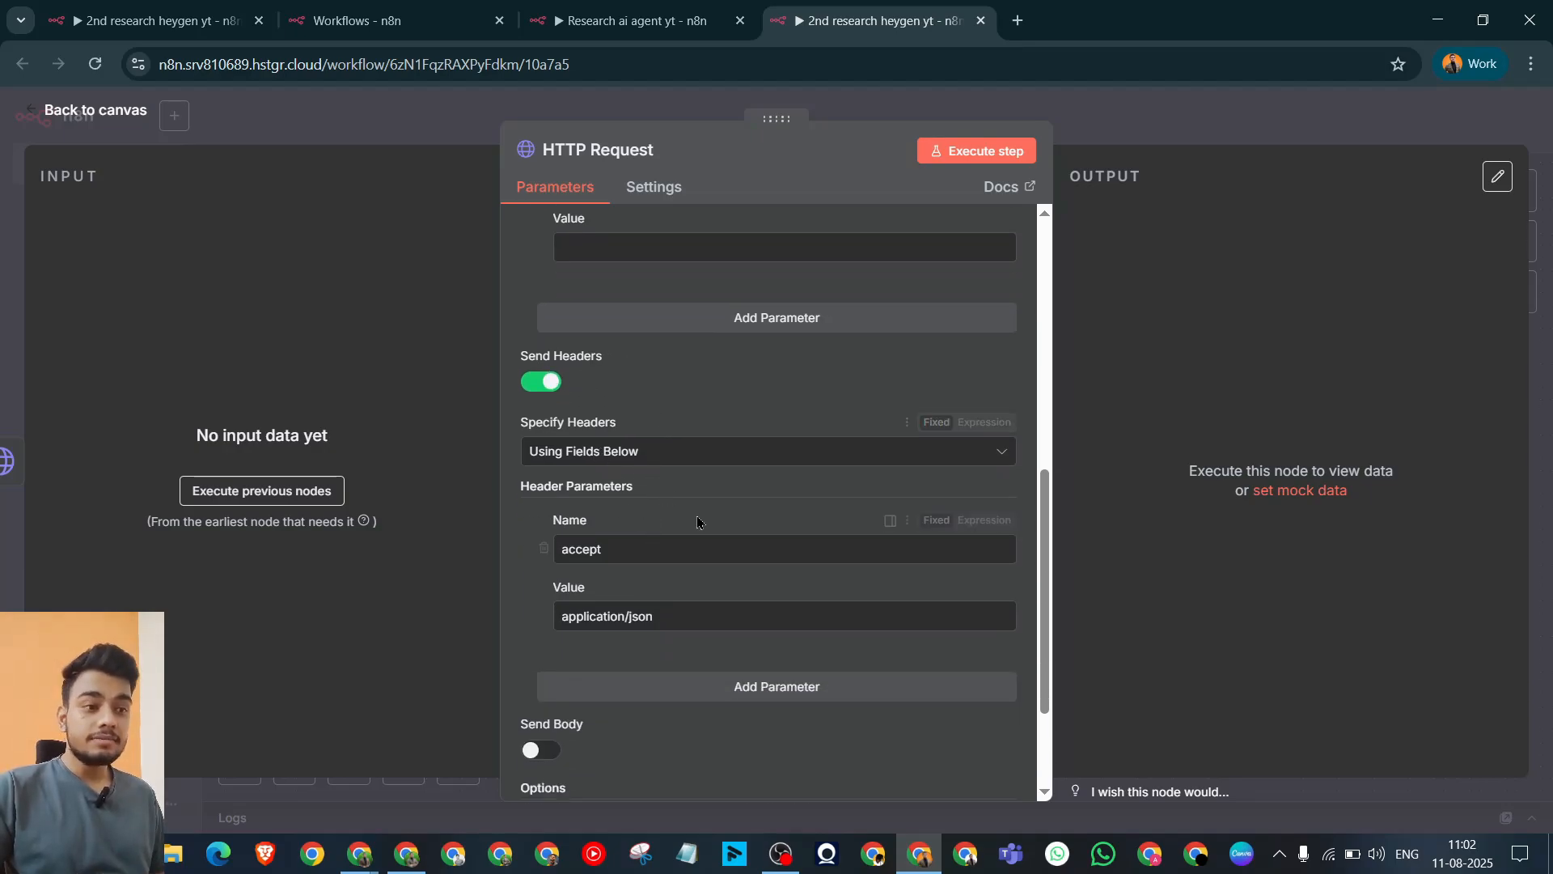
scroll(698, 522, "up", 5)
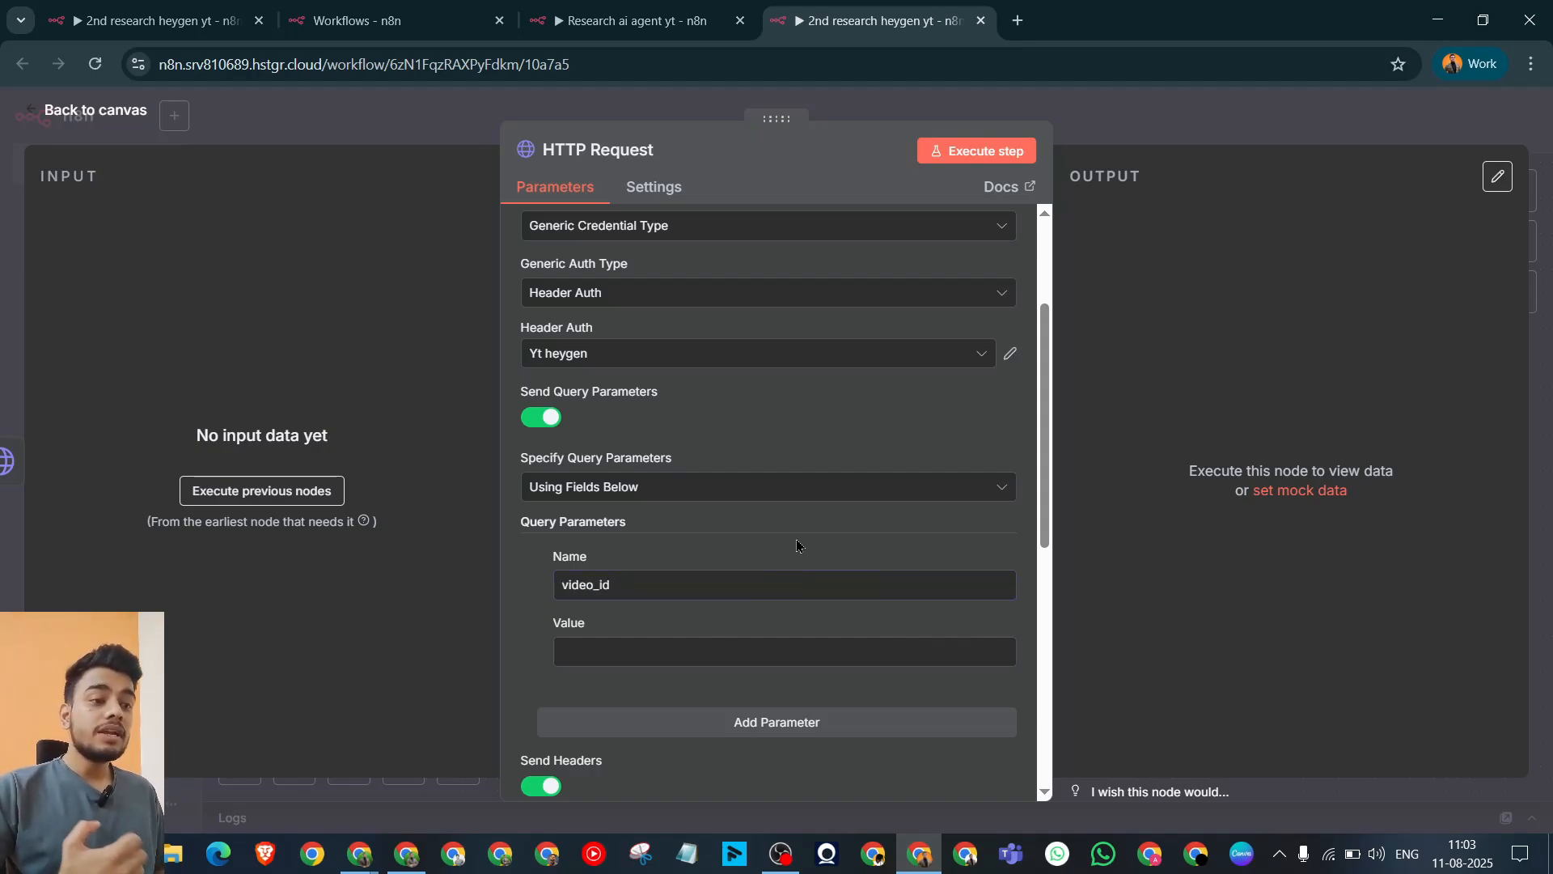
left_click(1150, 76)
left_click(1449, 129)
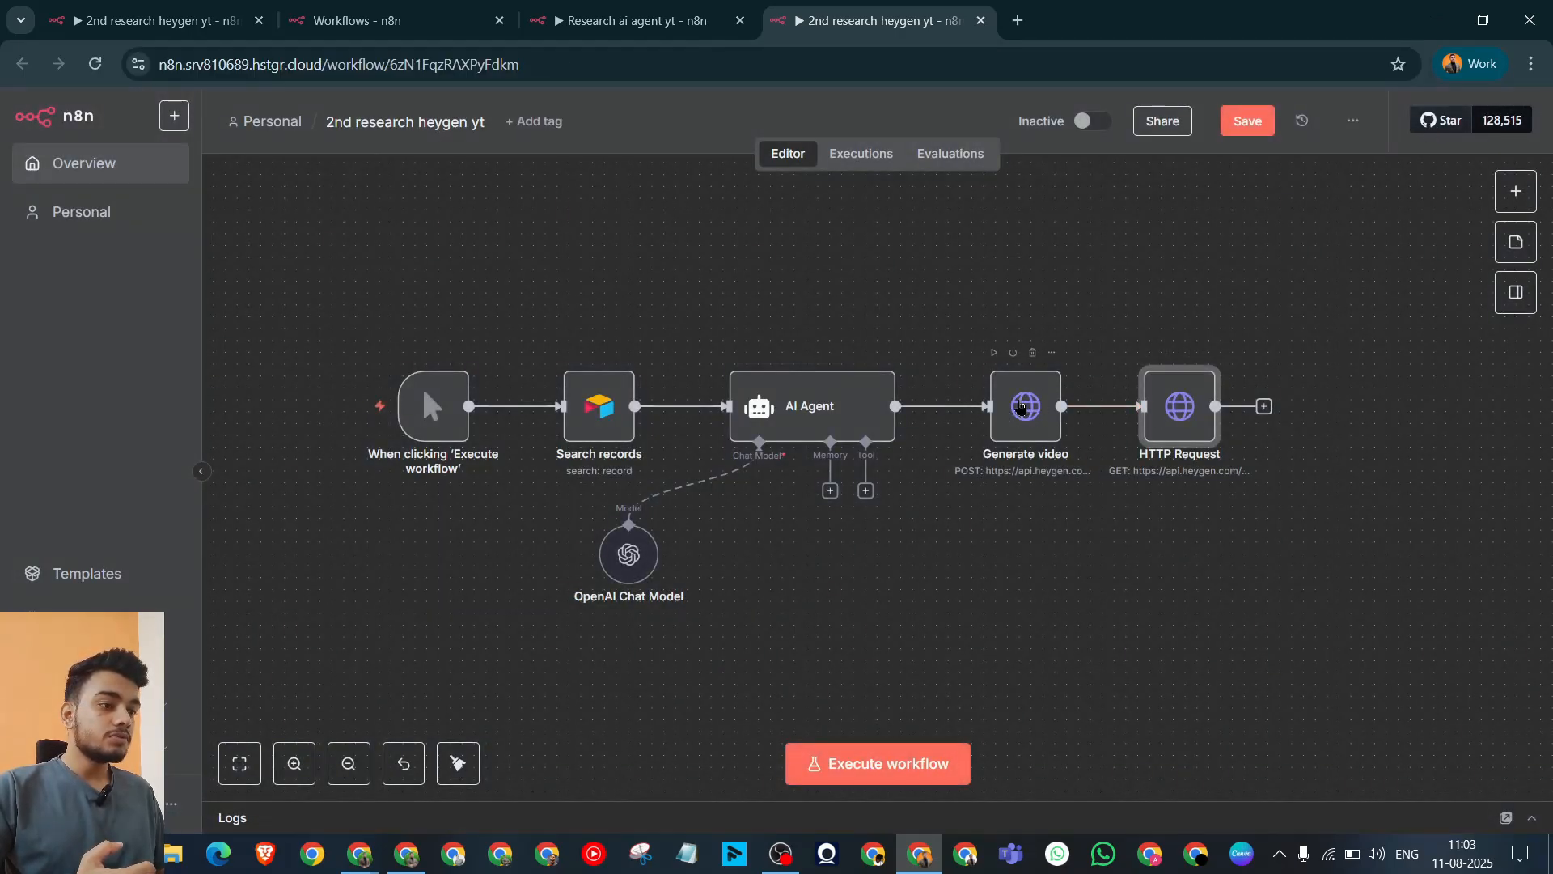
Step: Rename the second HTTP Request node as create video and return to the canvas
double_click(1170, 422)
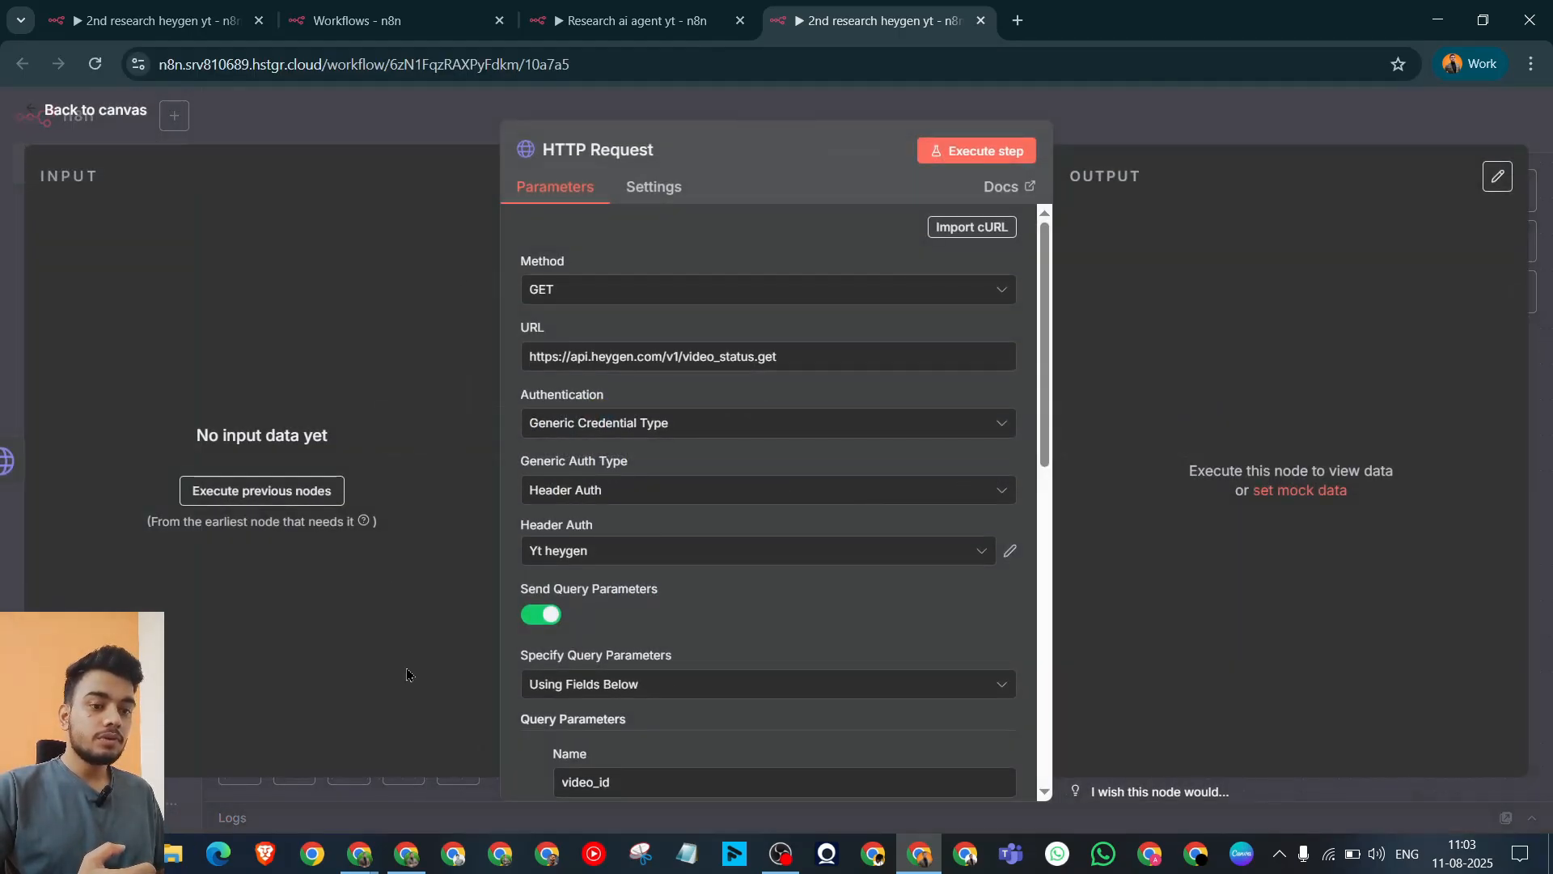
left_click(604, 152)
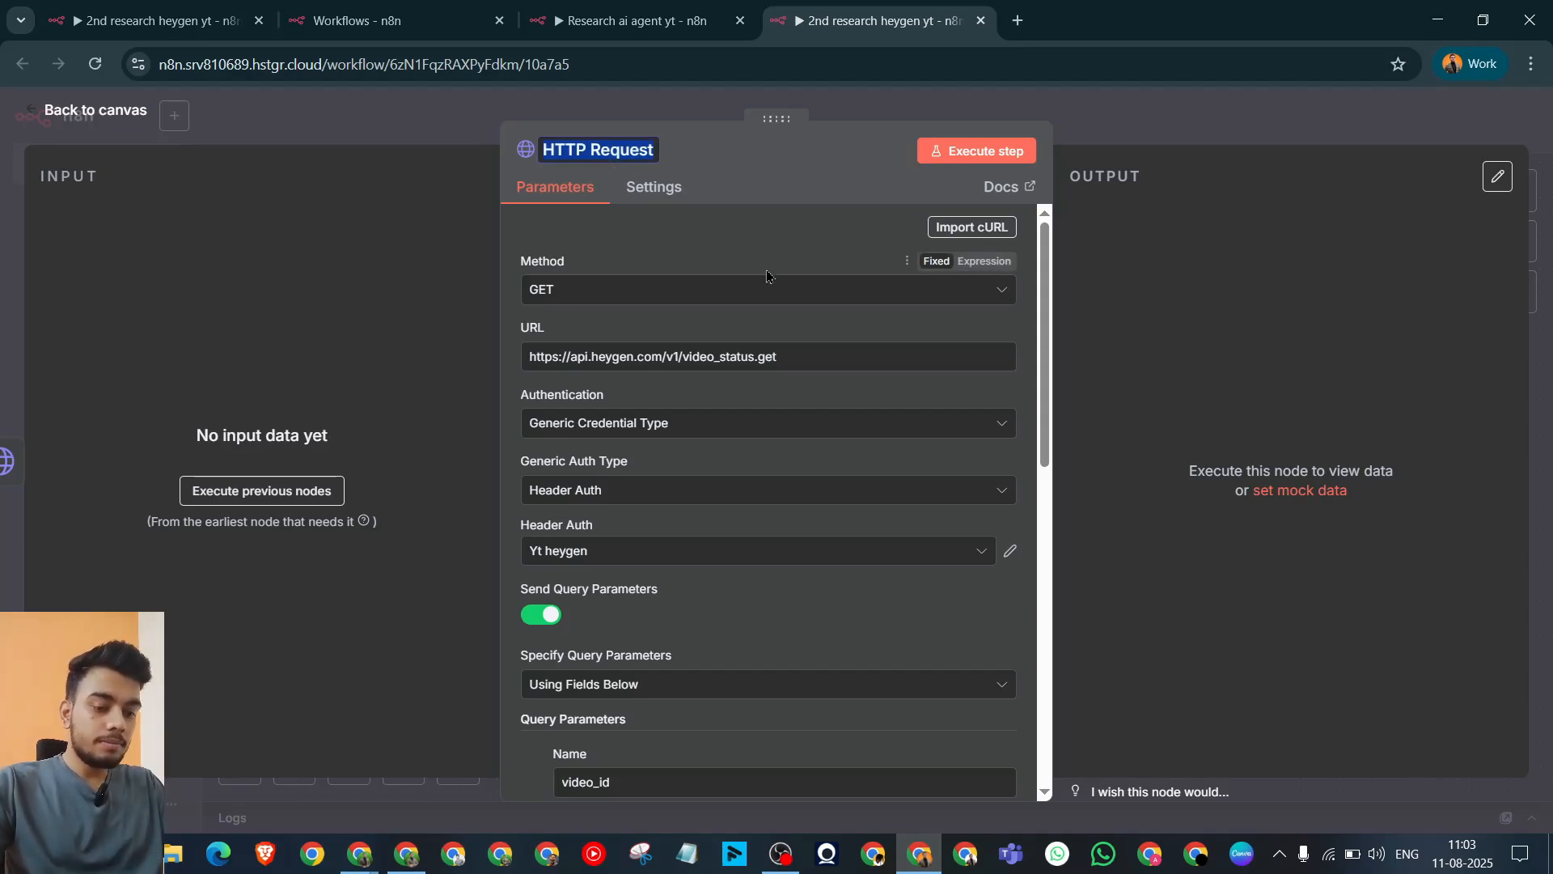
type("cr")
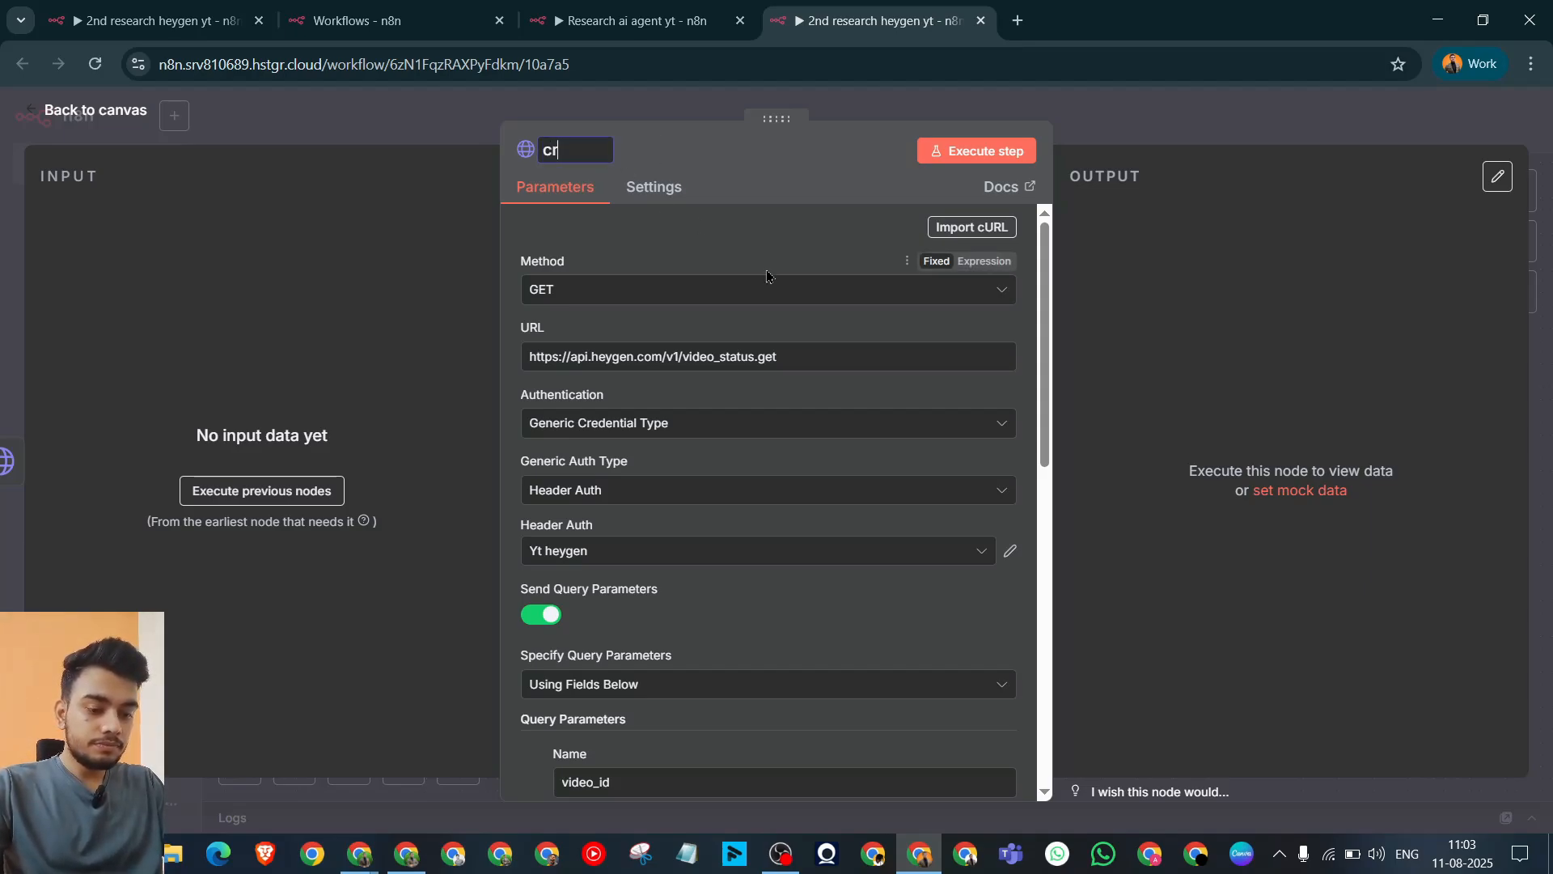
type("eate video")
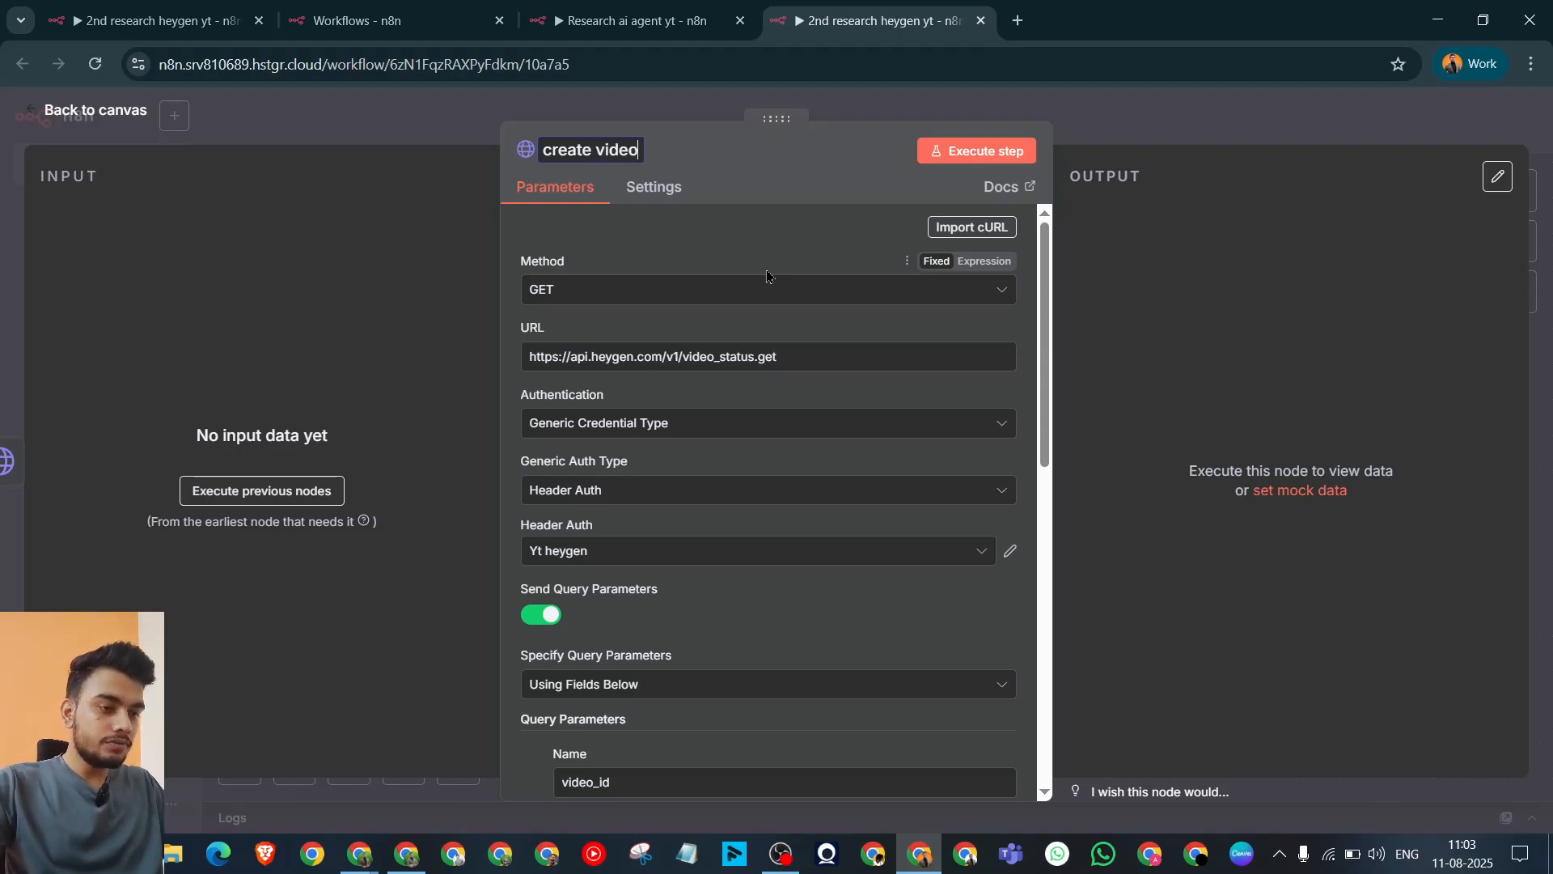
key("Return")
left_click(1154, 130)
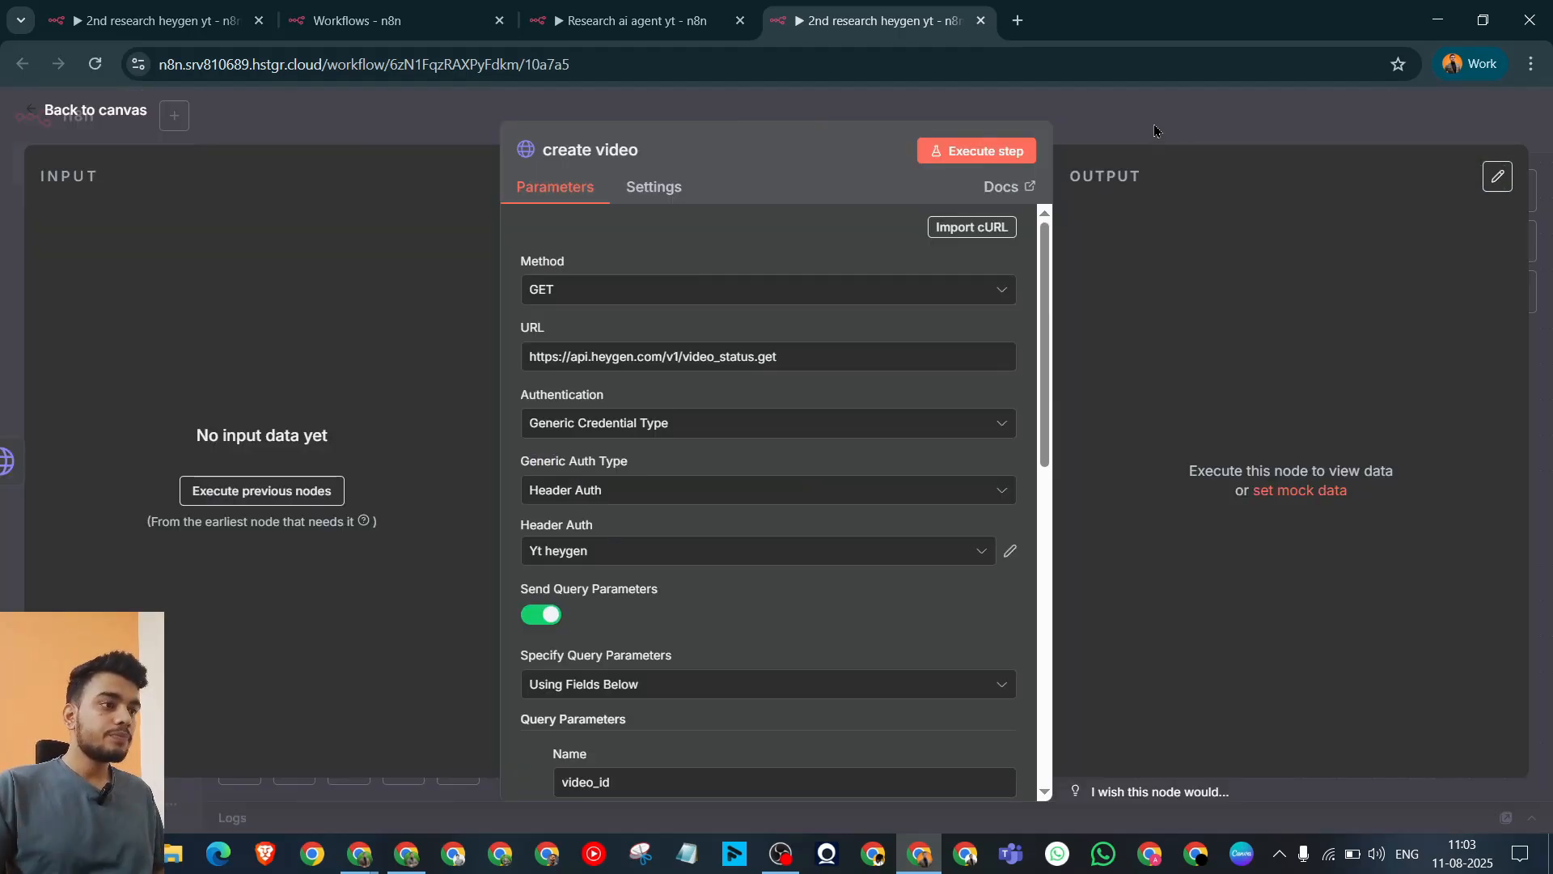
left_click(1155, 130)
Step: Execute the whole workflow from the canvas without adding another node
left_click(1262, 408)
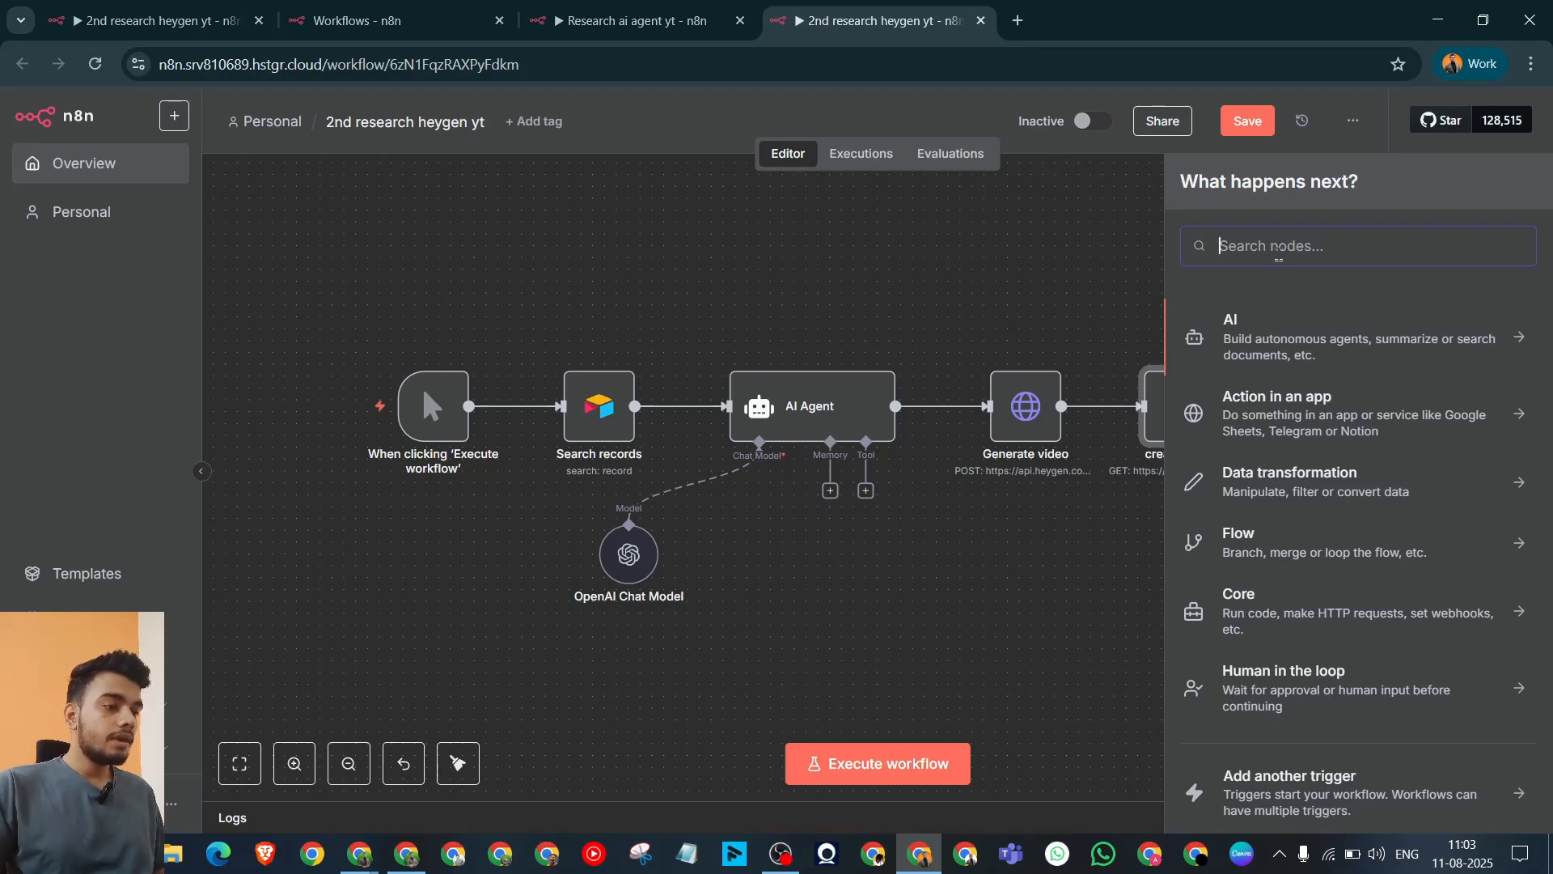
left_click(998, 257)
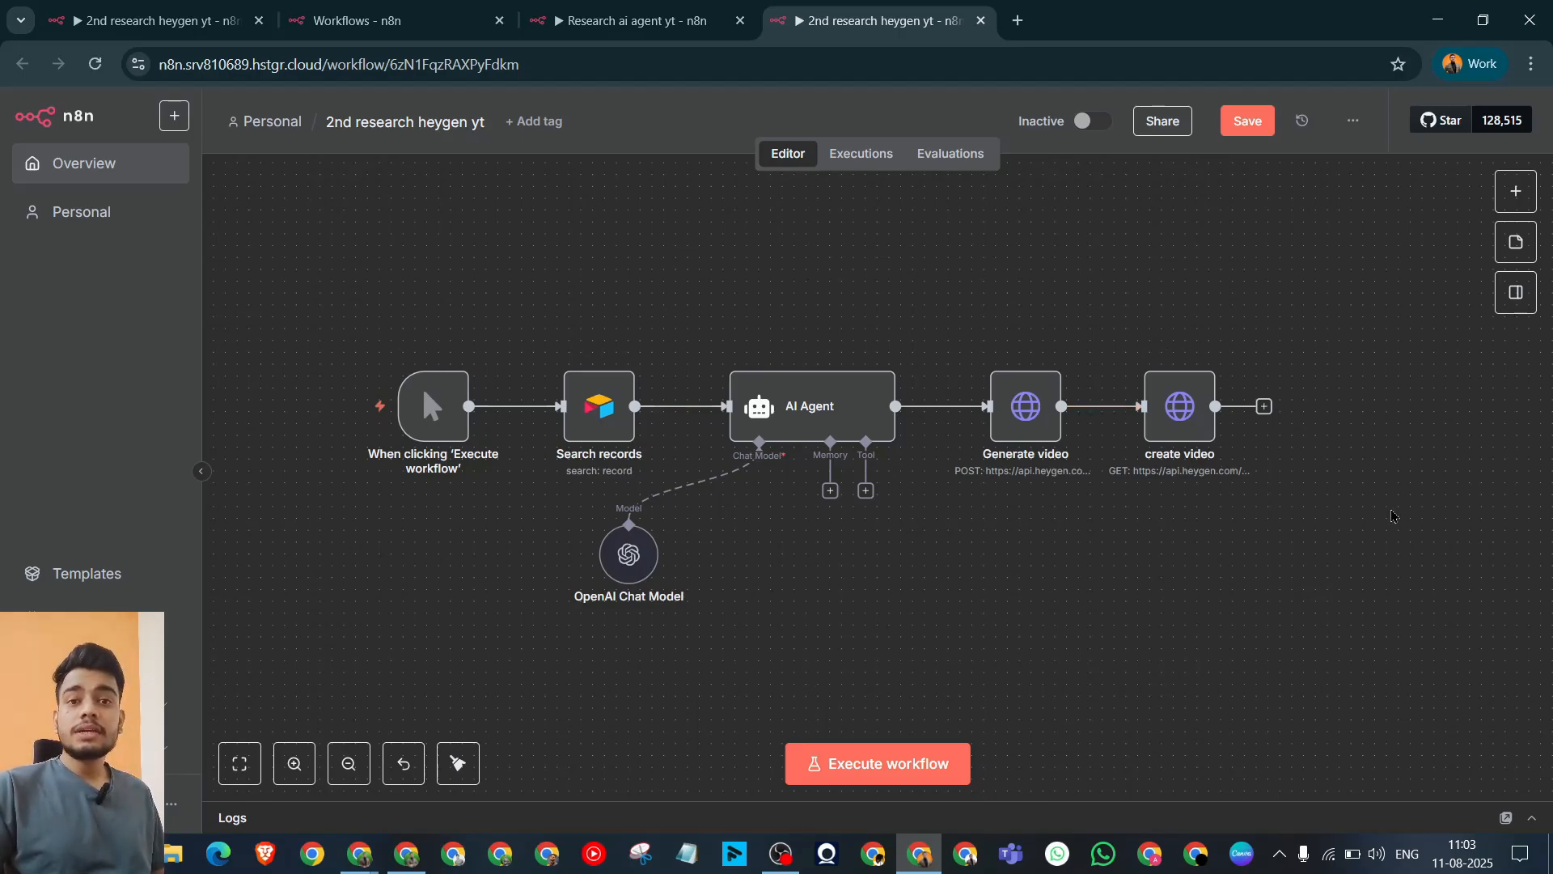
left_click(929, 760)
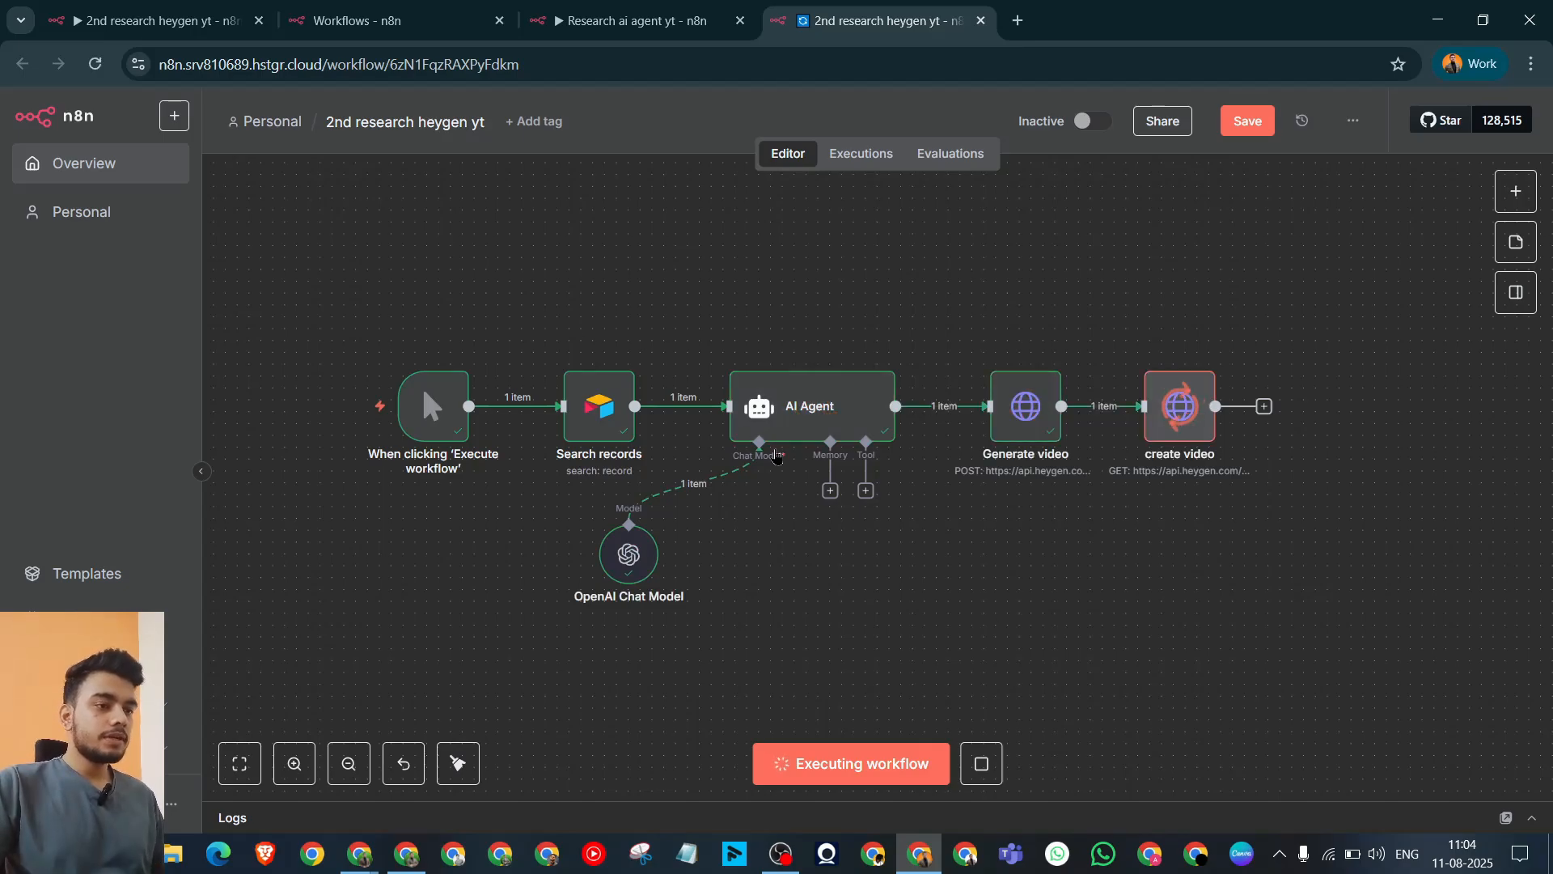
Step: In the create video node, map the video_id query parameter's value to {{ $json.data.video_id }} from Generate video
double_click(1179, 406)
scroll(807, 498, "down", 4)
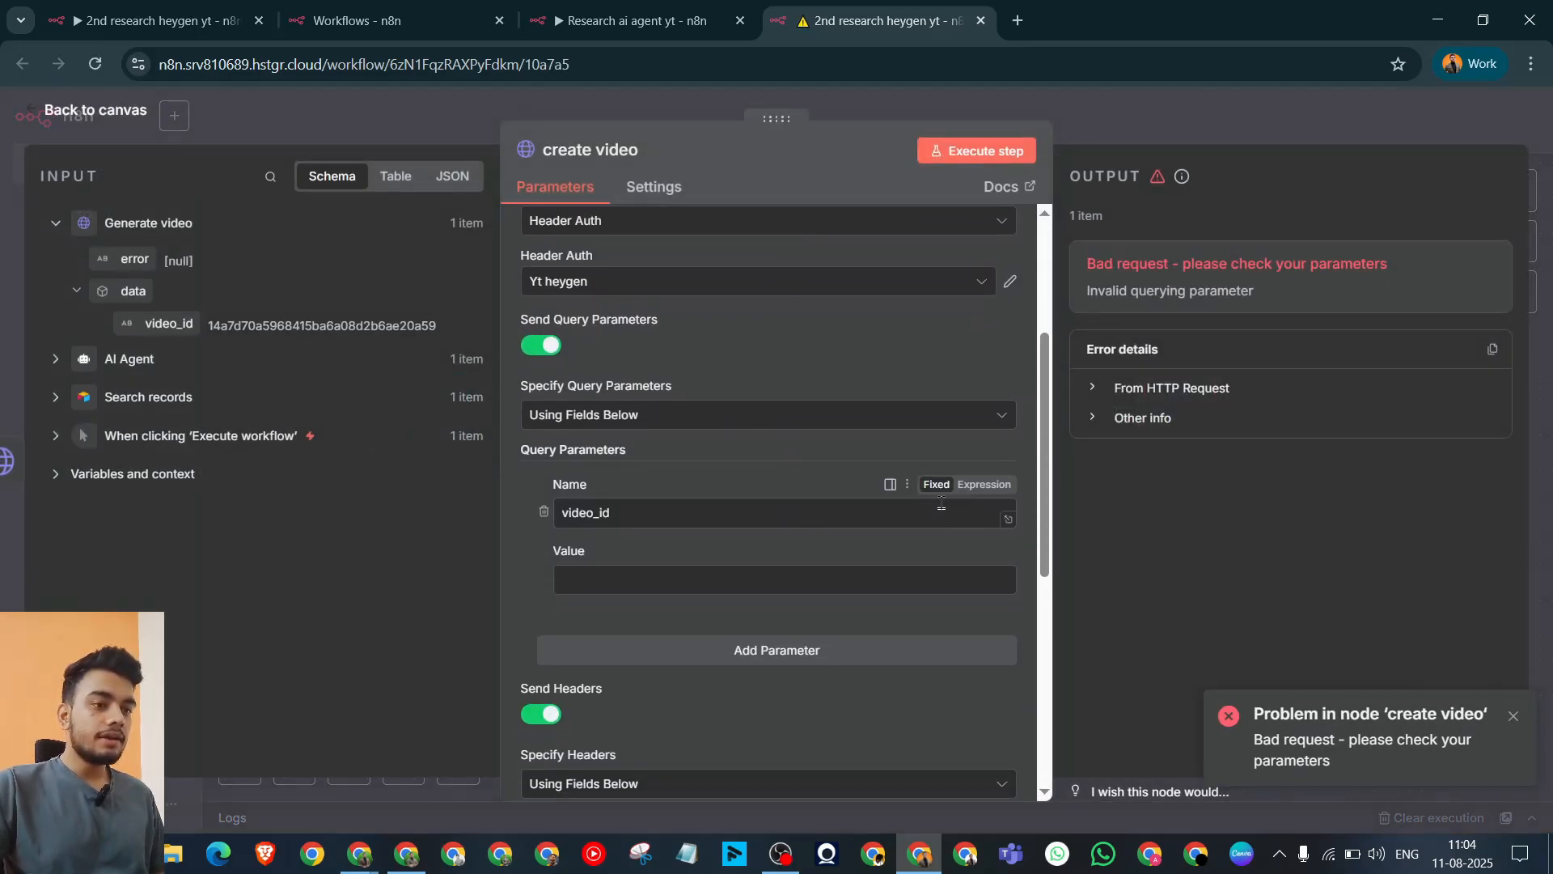
left_click_drag(161, 324, 684, 570)
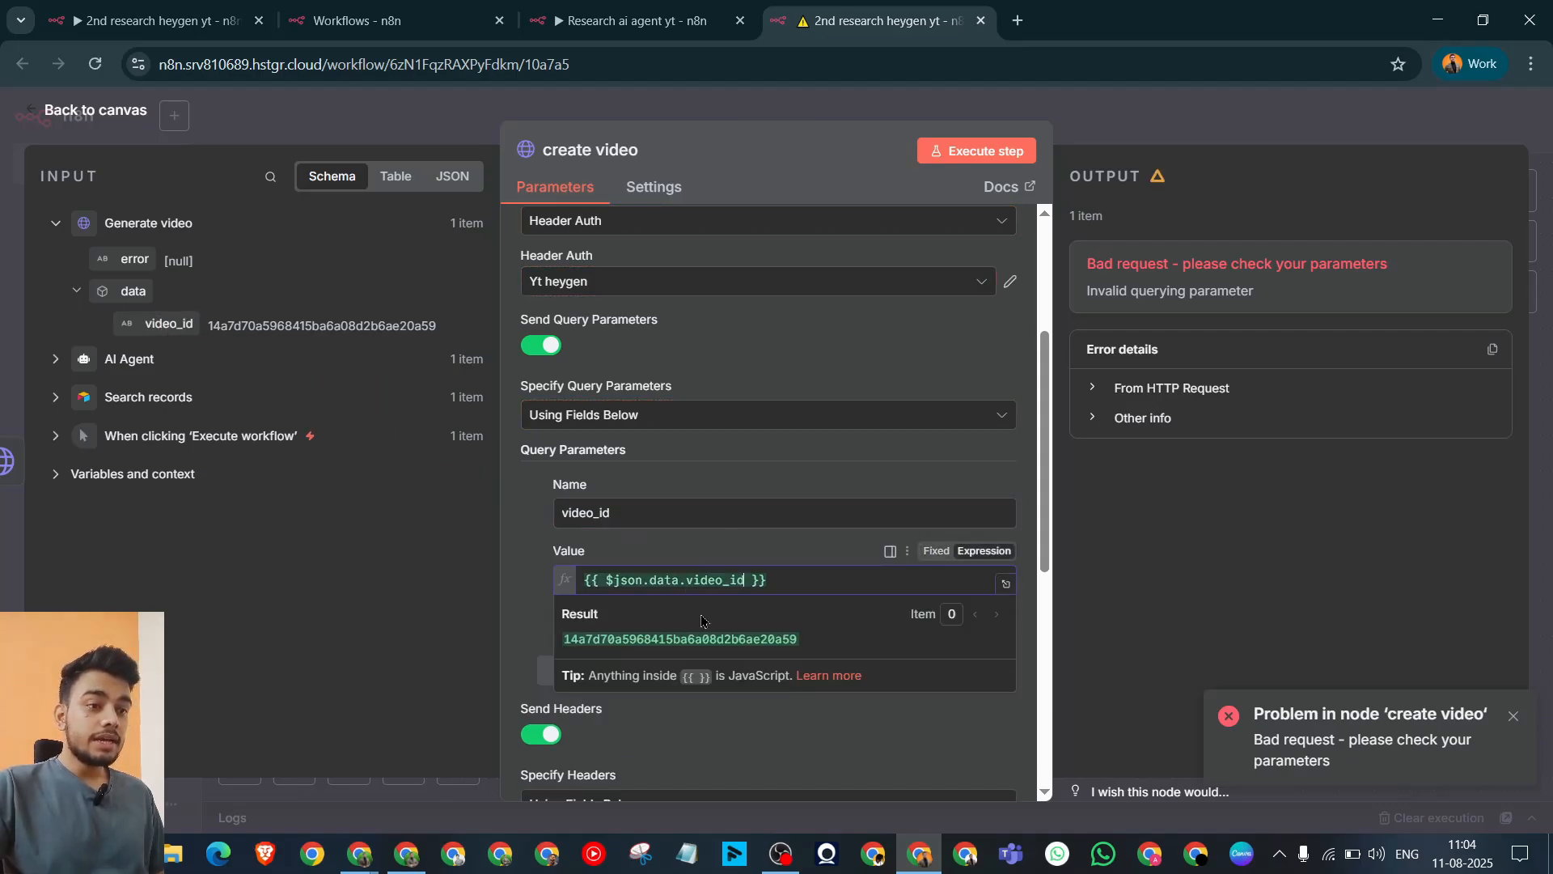
left_click(734, 488)
scroll(734, 489, "down", 4)
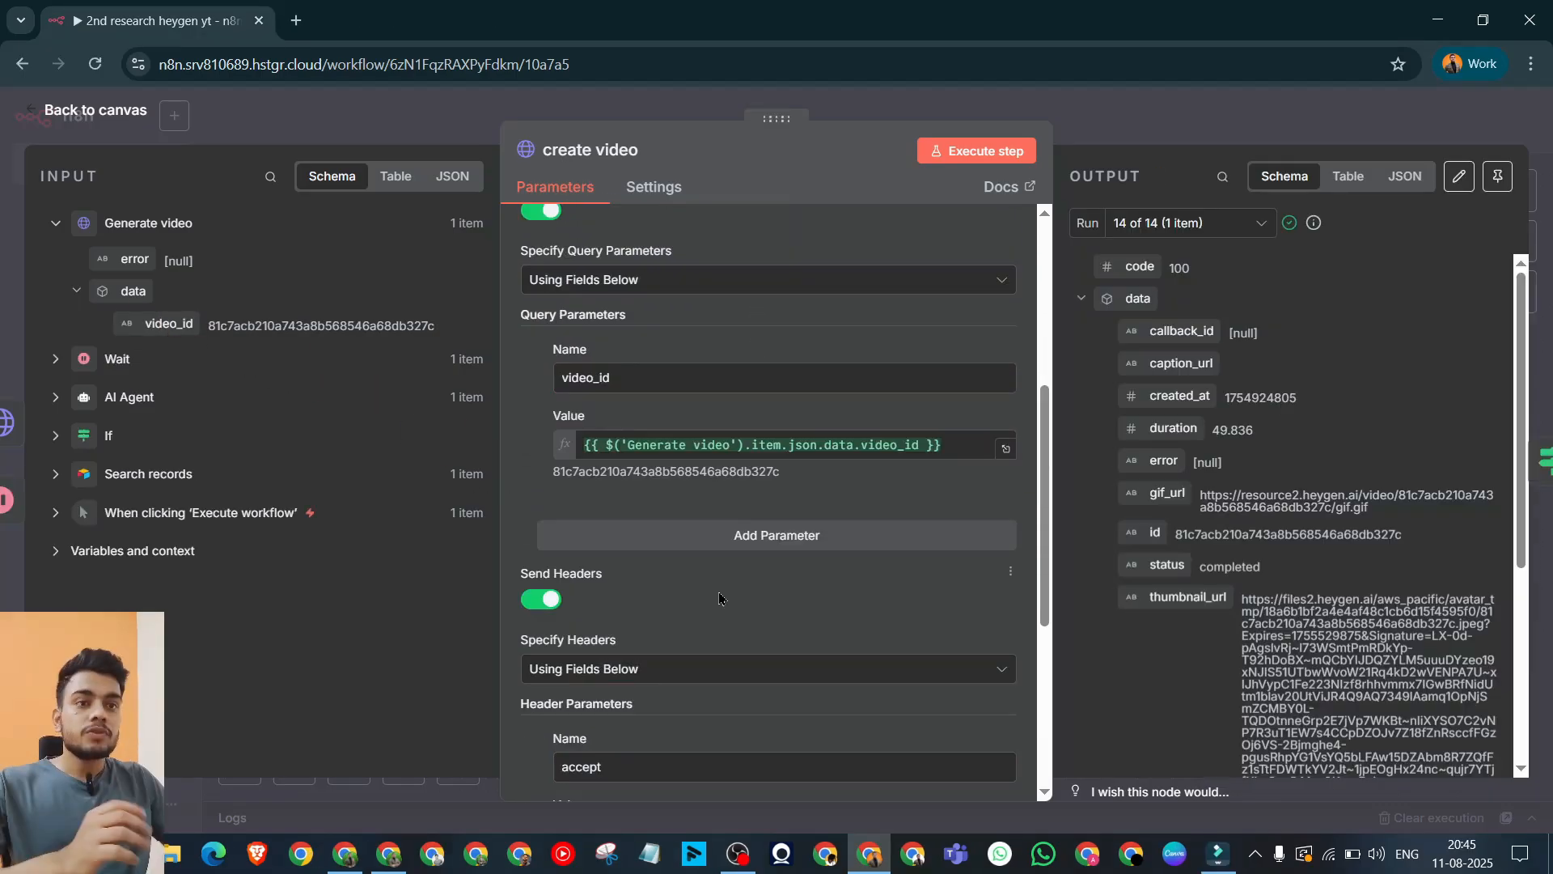
Step: Insert Generate video's video_id field after the existing query parameter expression for comparison, and delete the inserted {{ $json.data.video_id }}
left_click_drag(166, 326, 225, 330)
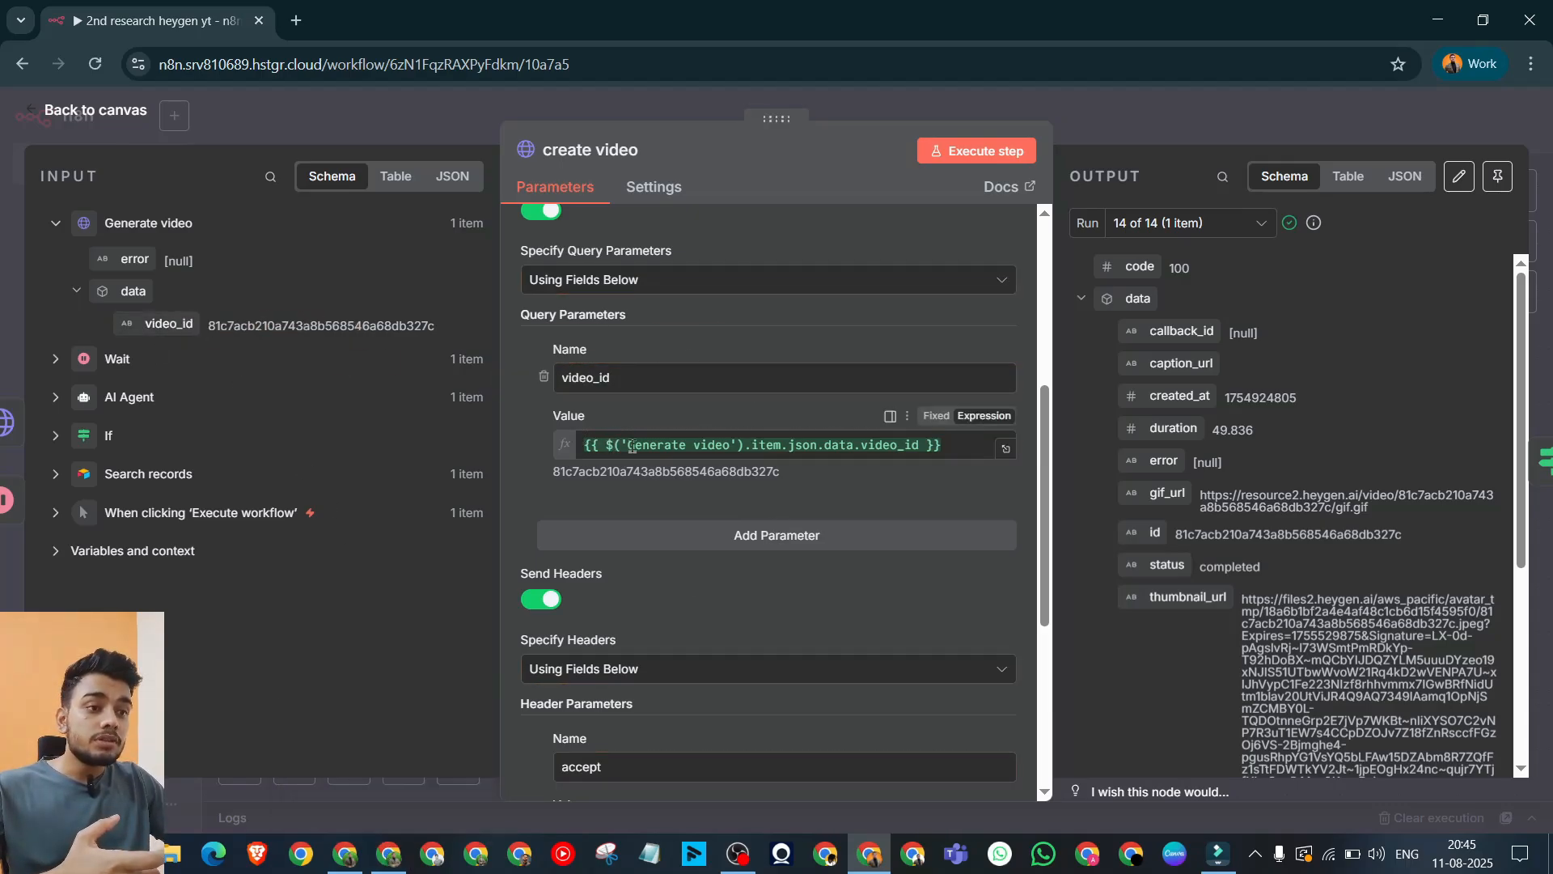
left_click_drag(608, 446, 727, 447)
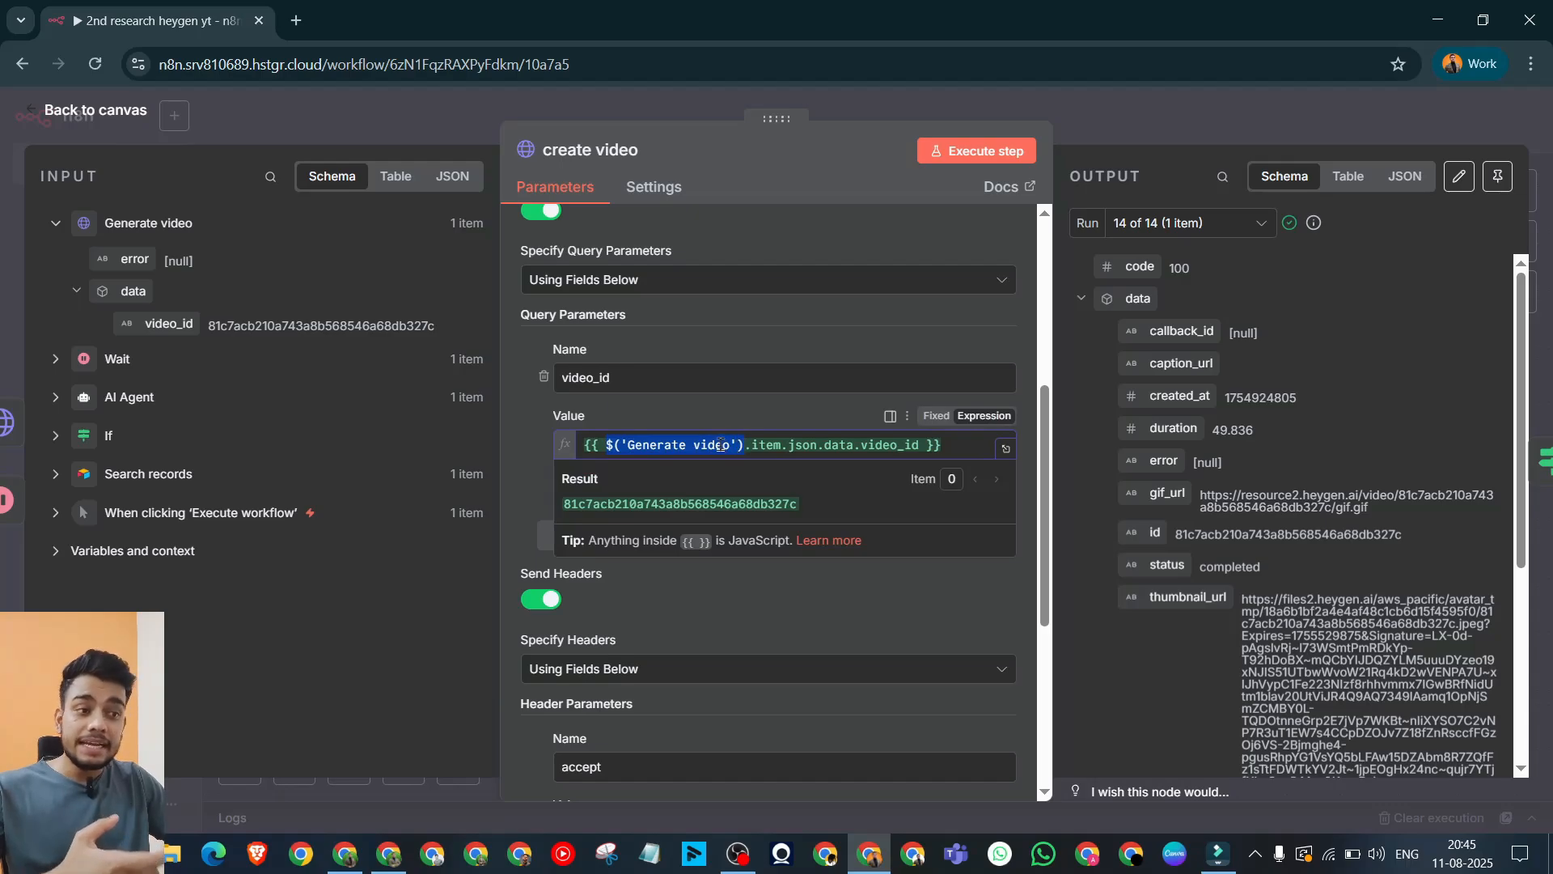
left_click_drag(170, 323, 962, 456)
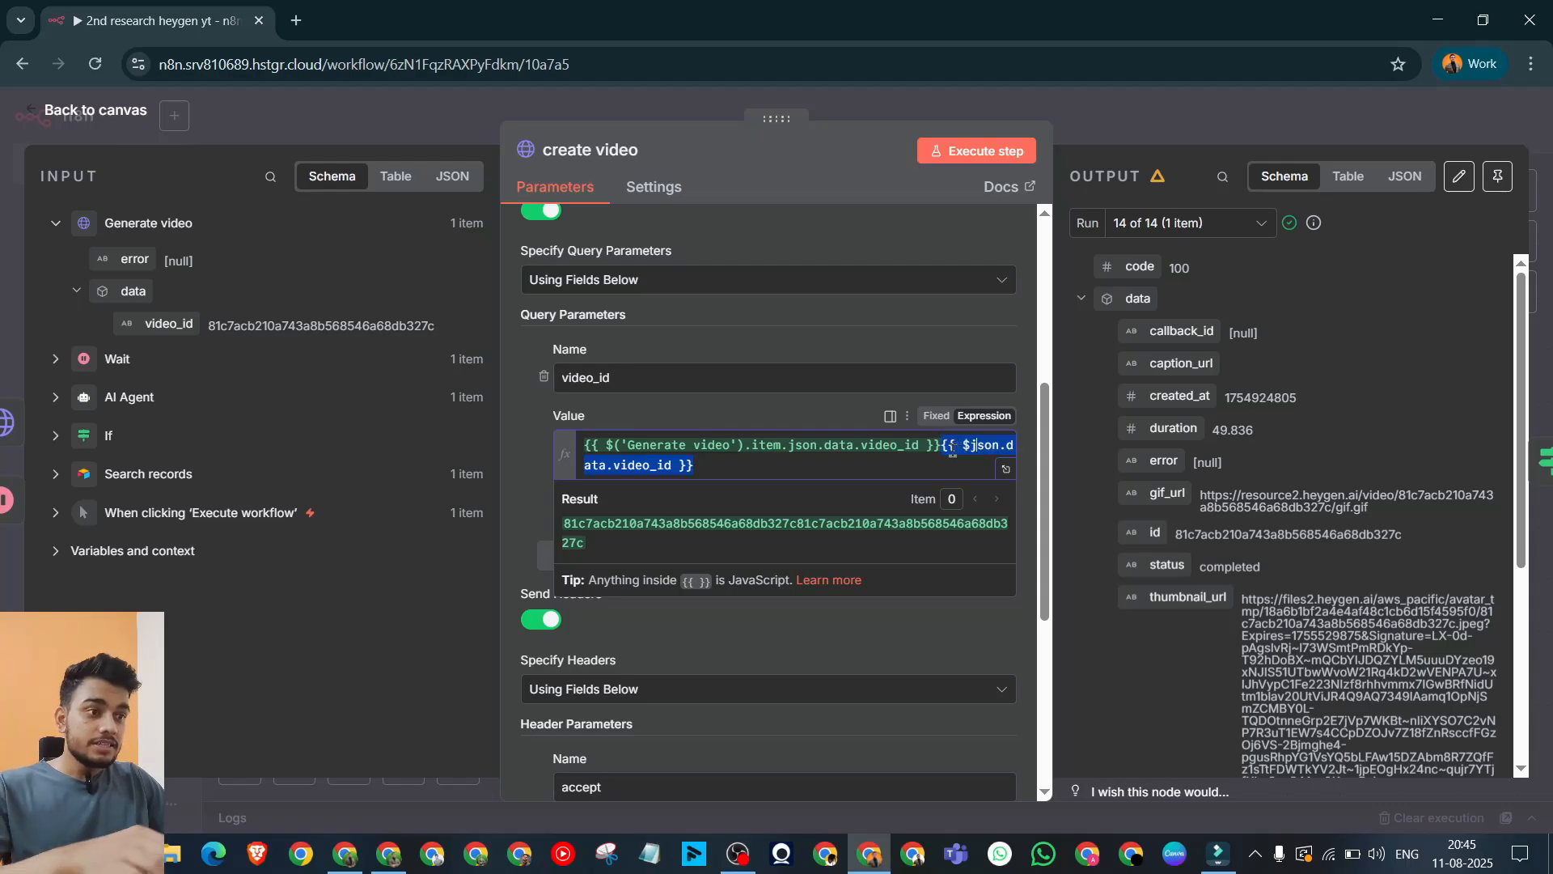
left_click_drag(944, 450, 952, 465)
key("BackSpace")
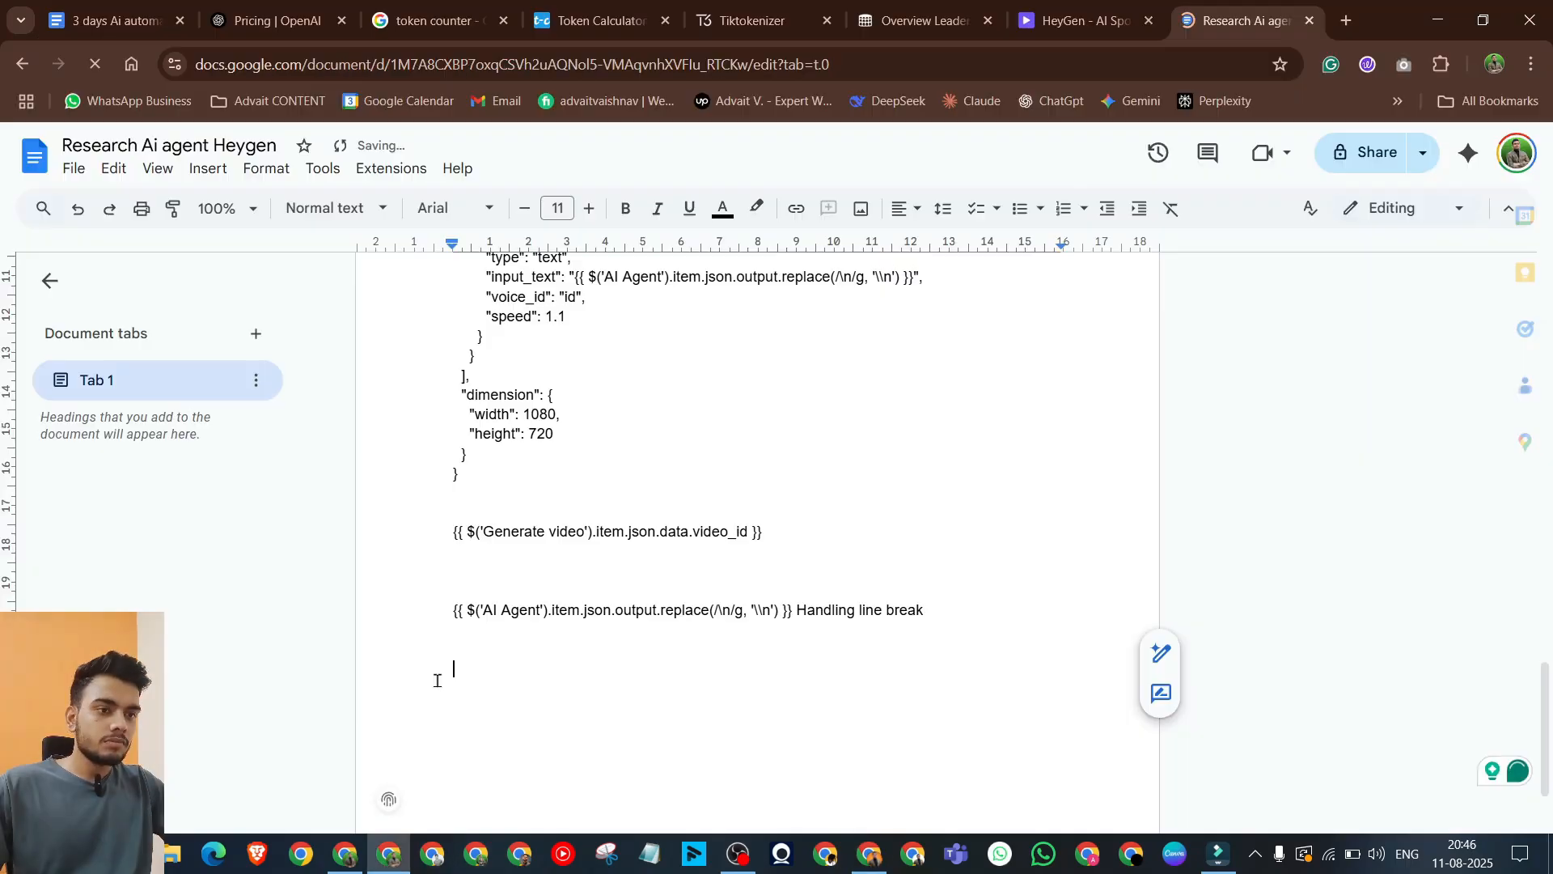
Step: Switch to the Research Ai agent Heygen Google Doc, highlight {{ $('Generate video').item.json.data.video_id }}, and return to n8n
left_click(389, 853)
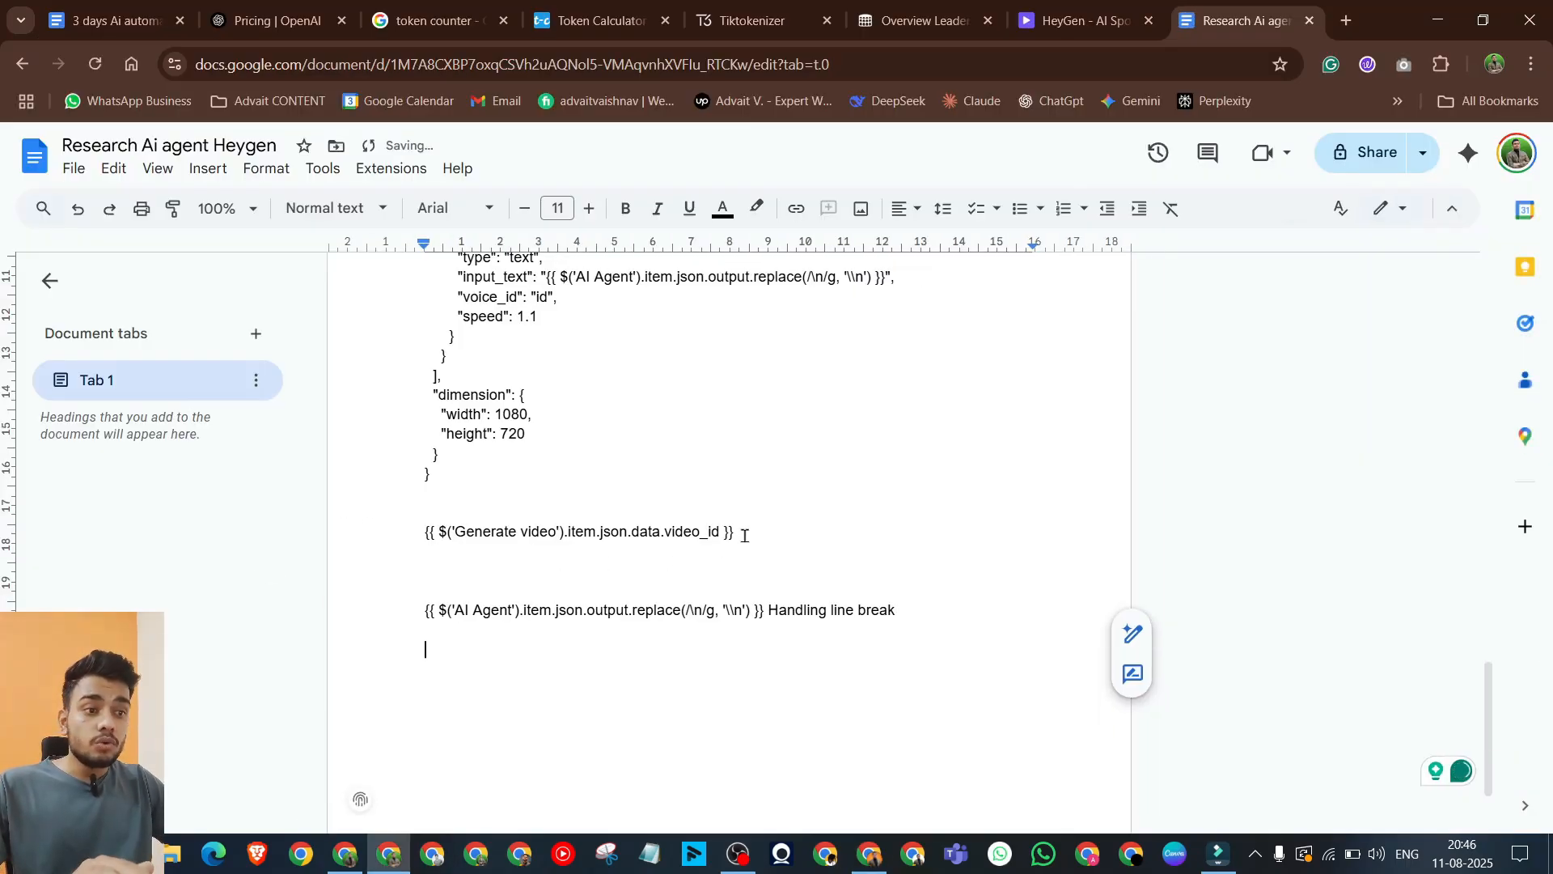
left_click_drag(744, 535, 419, 537)
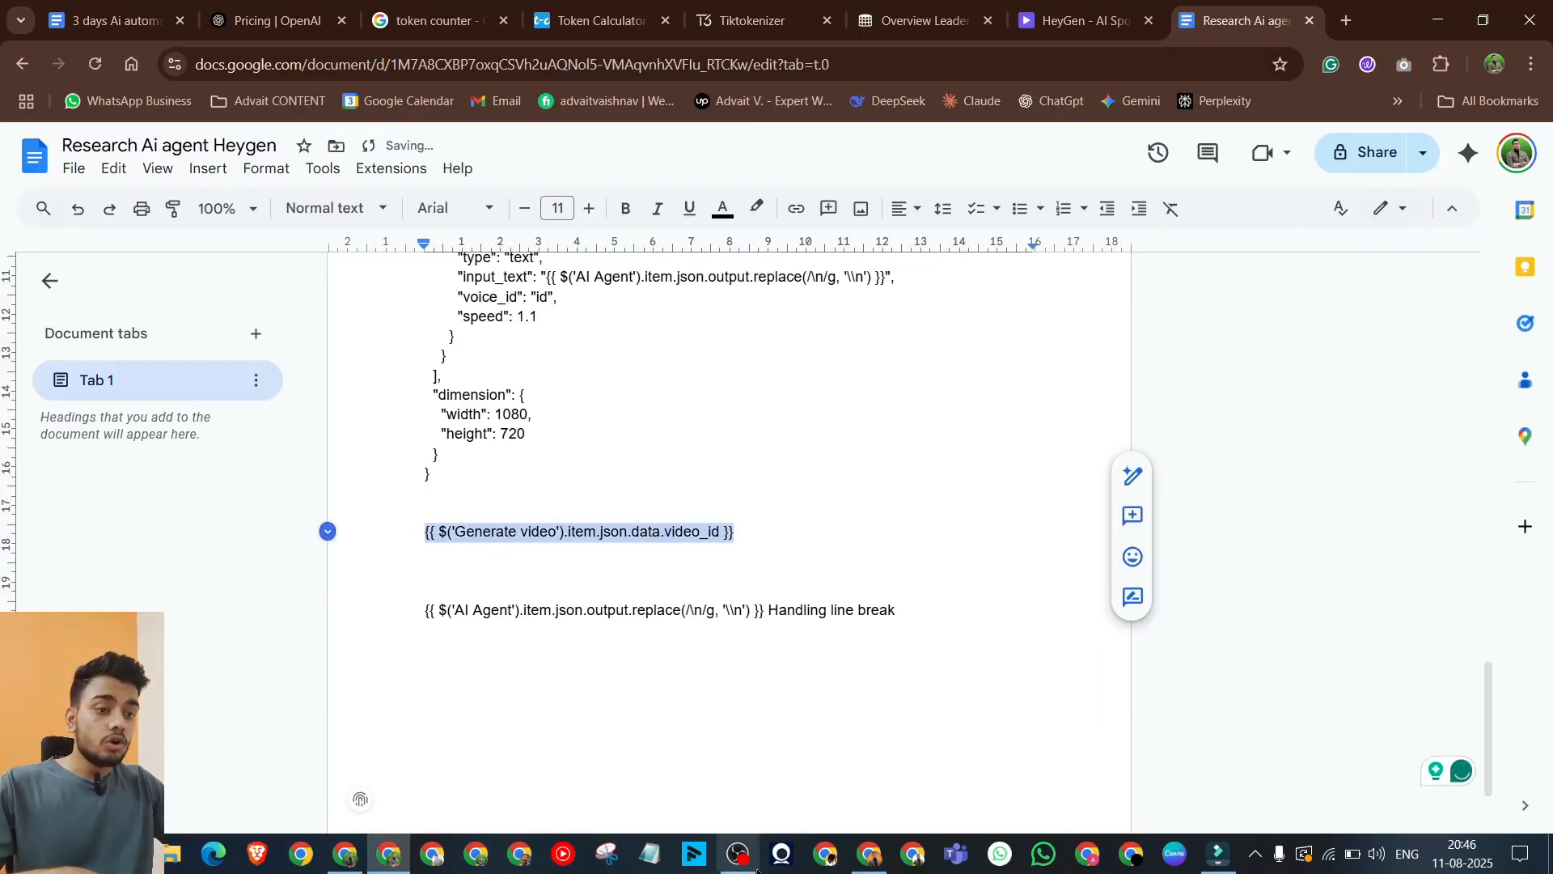
left_click(870, 853)
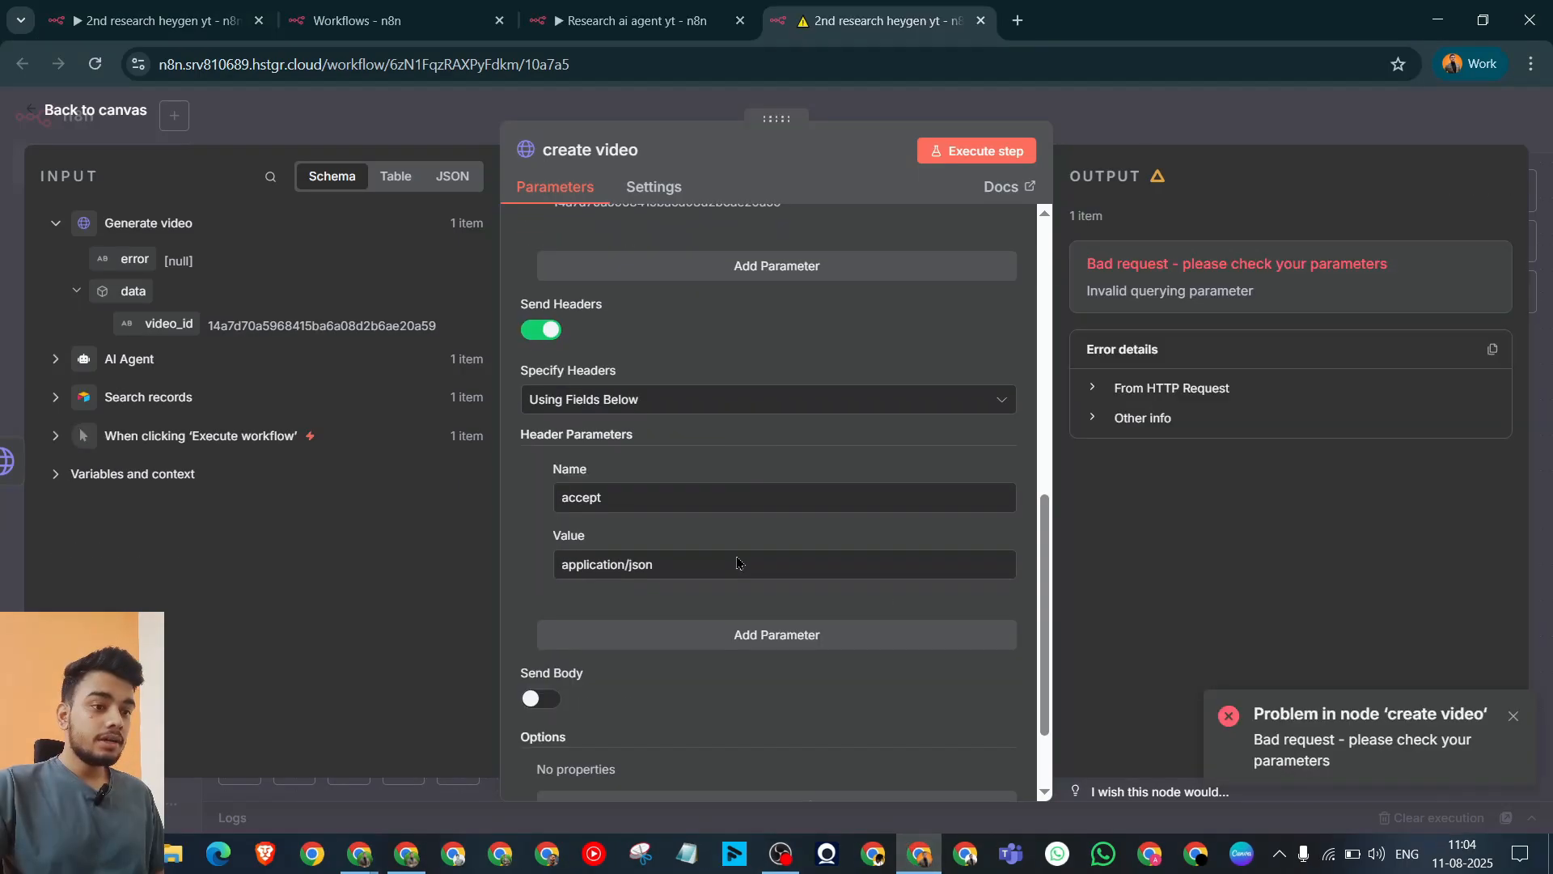
Step: Review the create video node's header and query parameters, and execute the node again
scroll(737, 562, "down", 2)
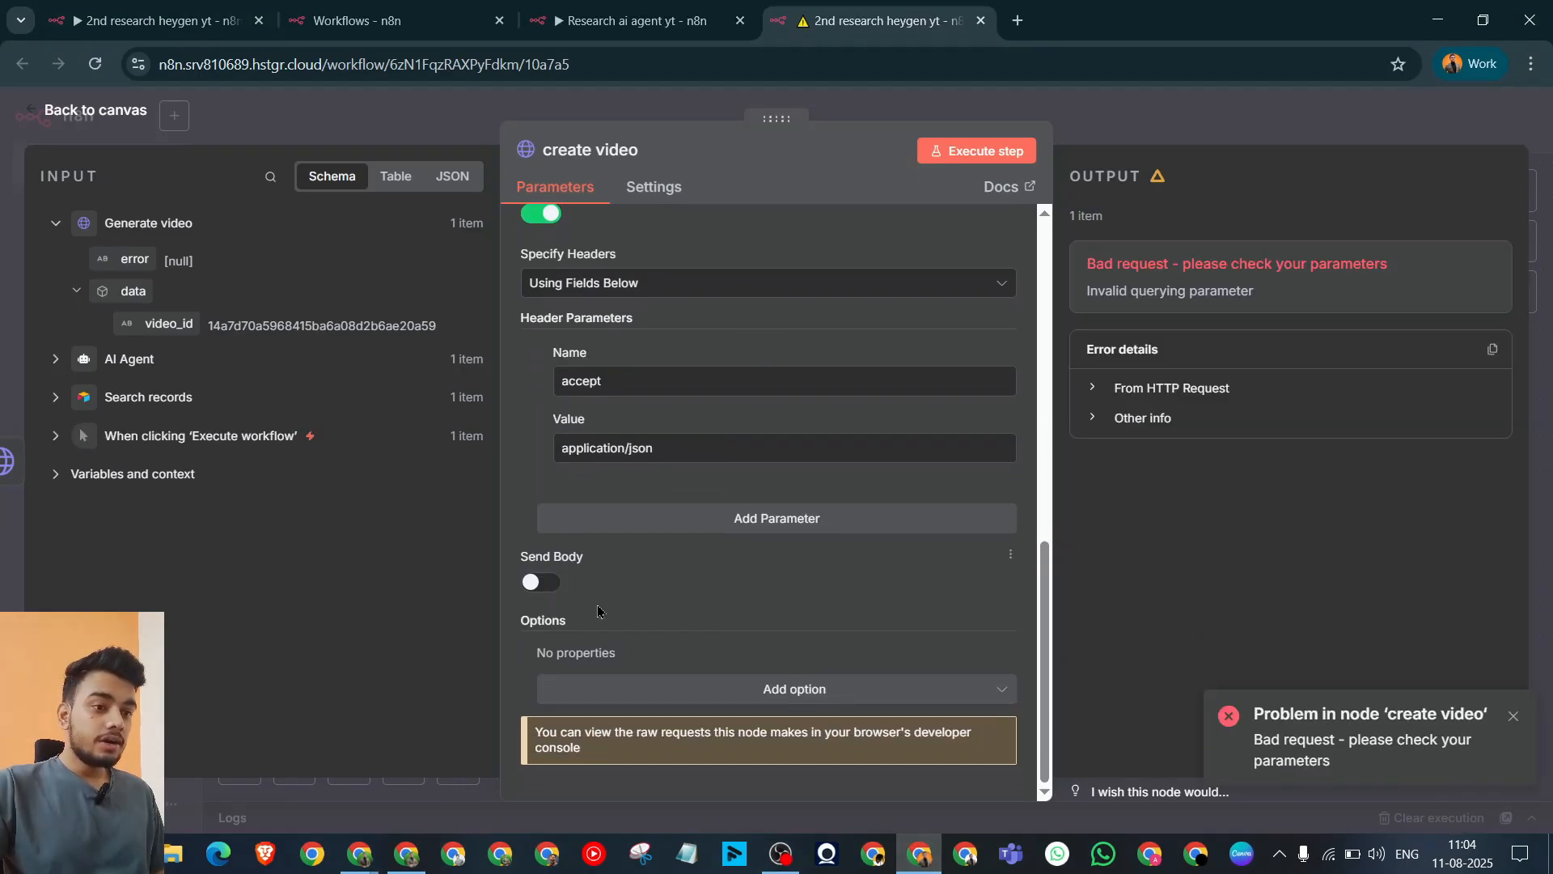
scroll(859, 532, "up", 10)
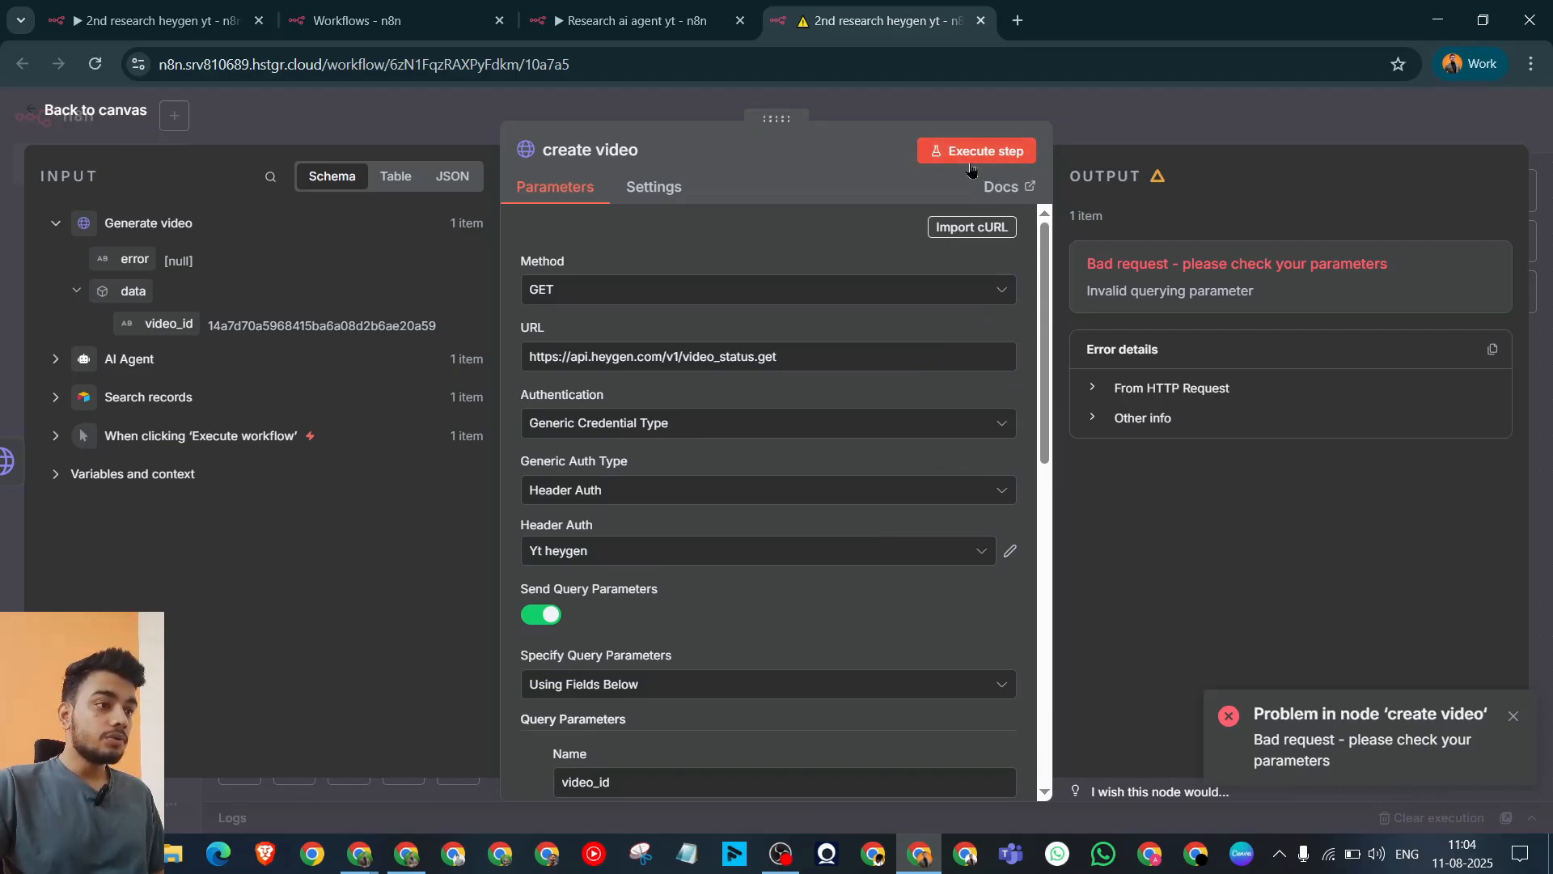
left_click(971, 162)
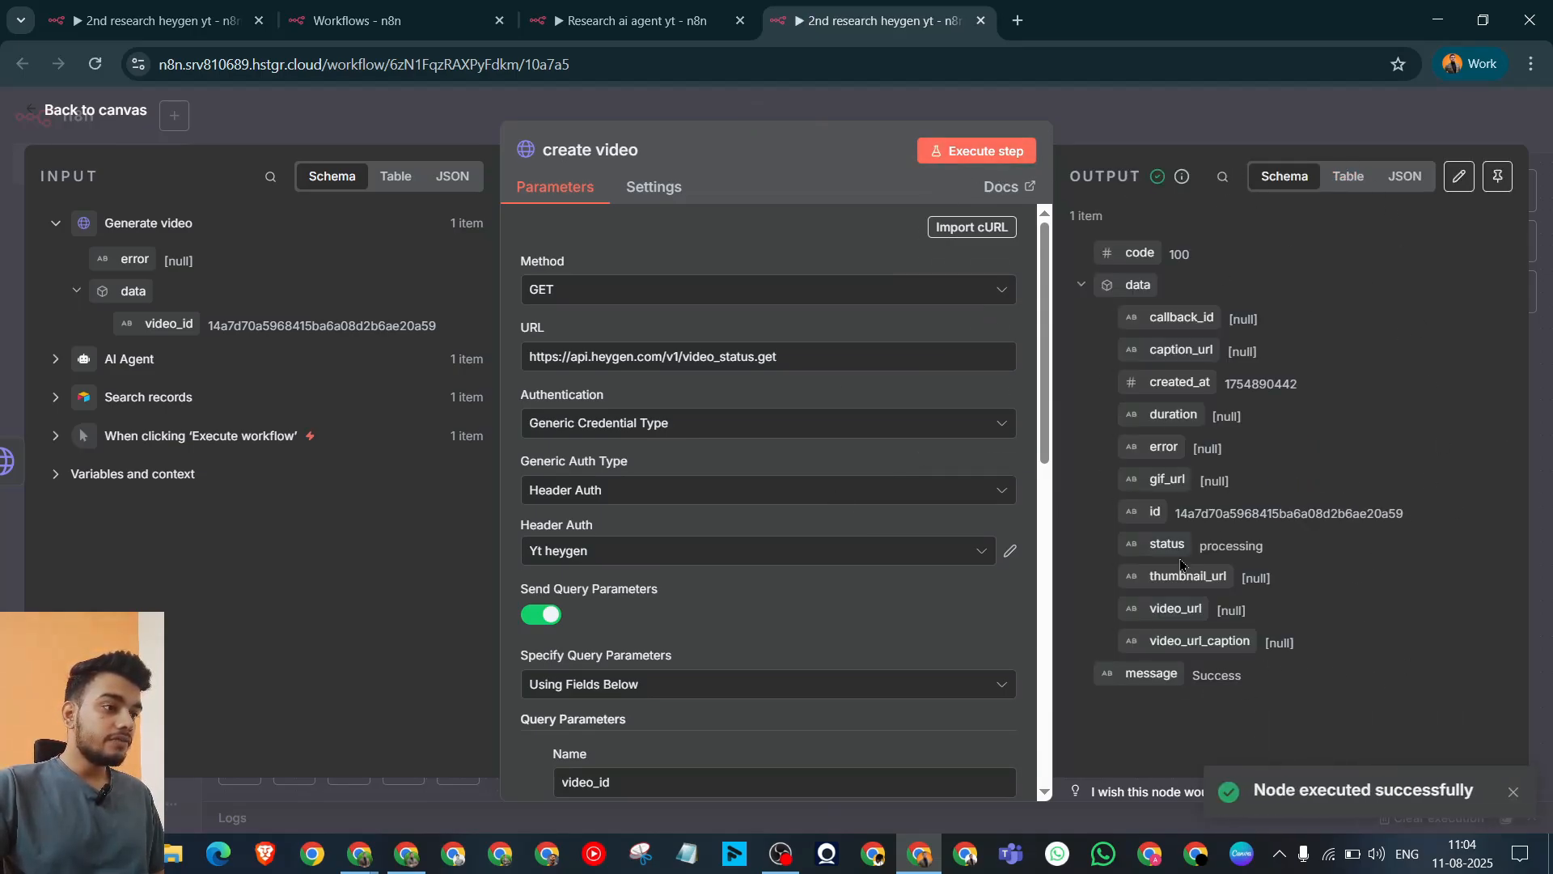
Step: Check the newest video's rendering progress in HeyGen's Projects and return to the n8n workflow canvas
left_click(406, 854)
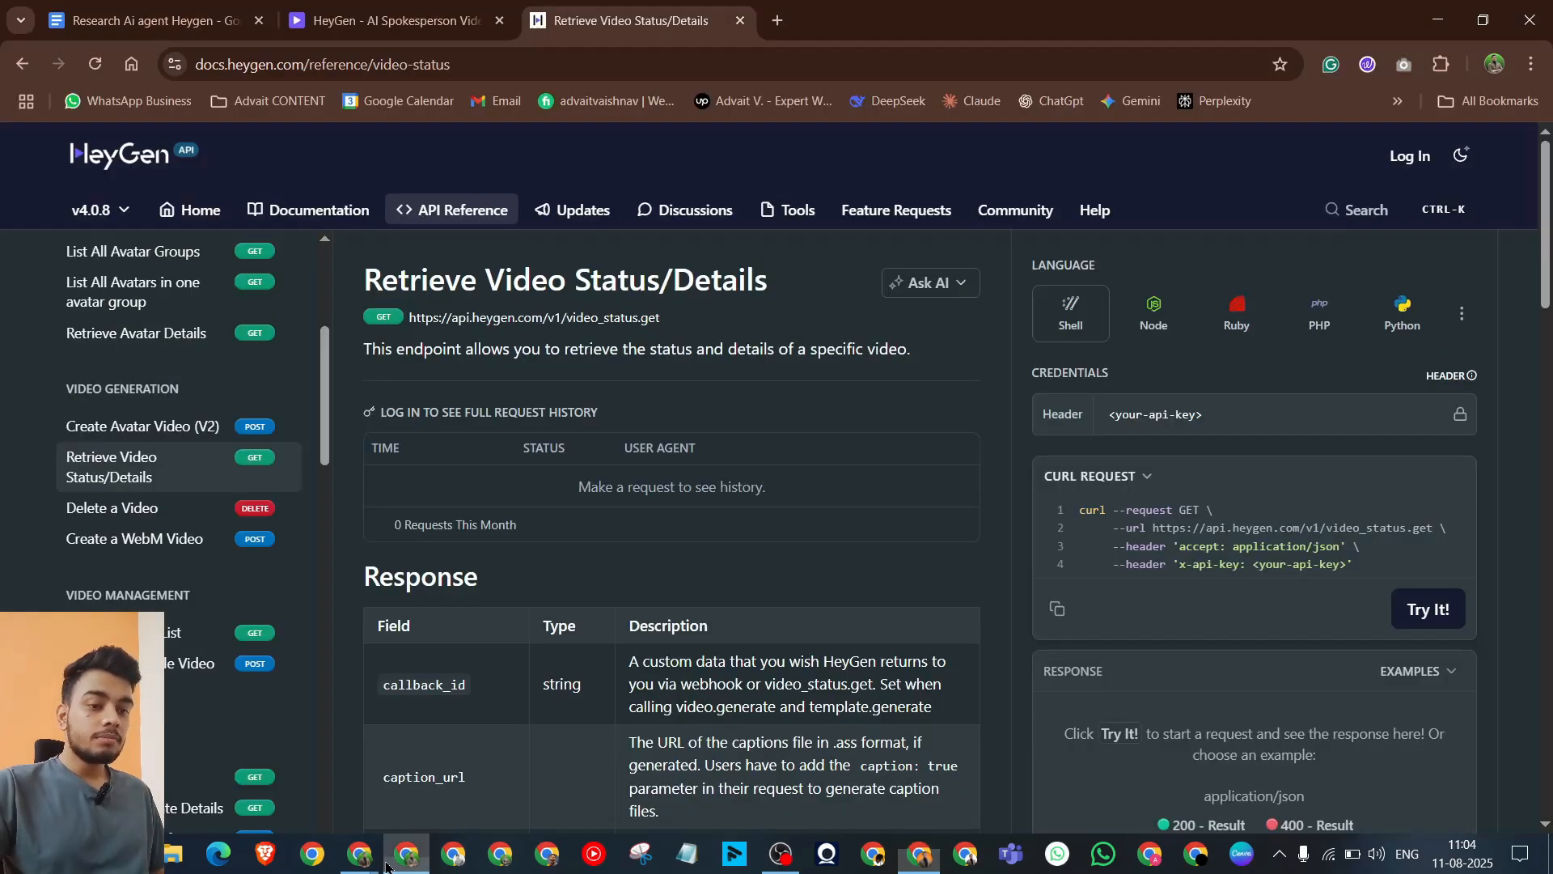
left_click(388, 20)
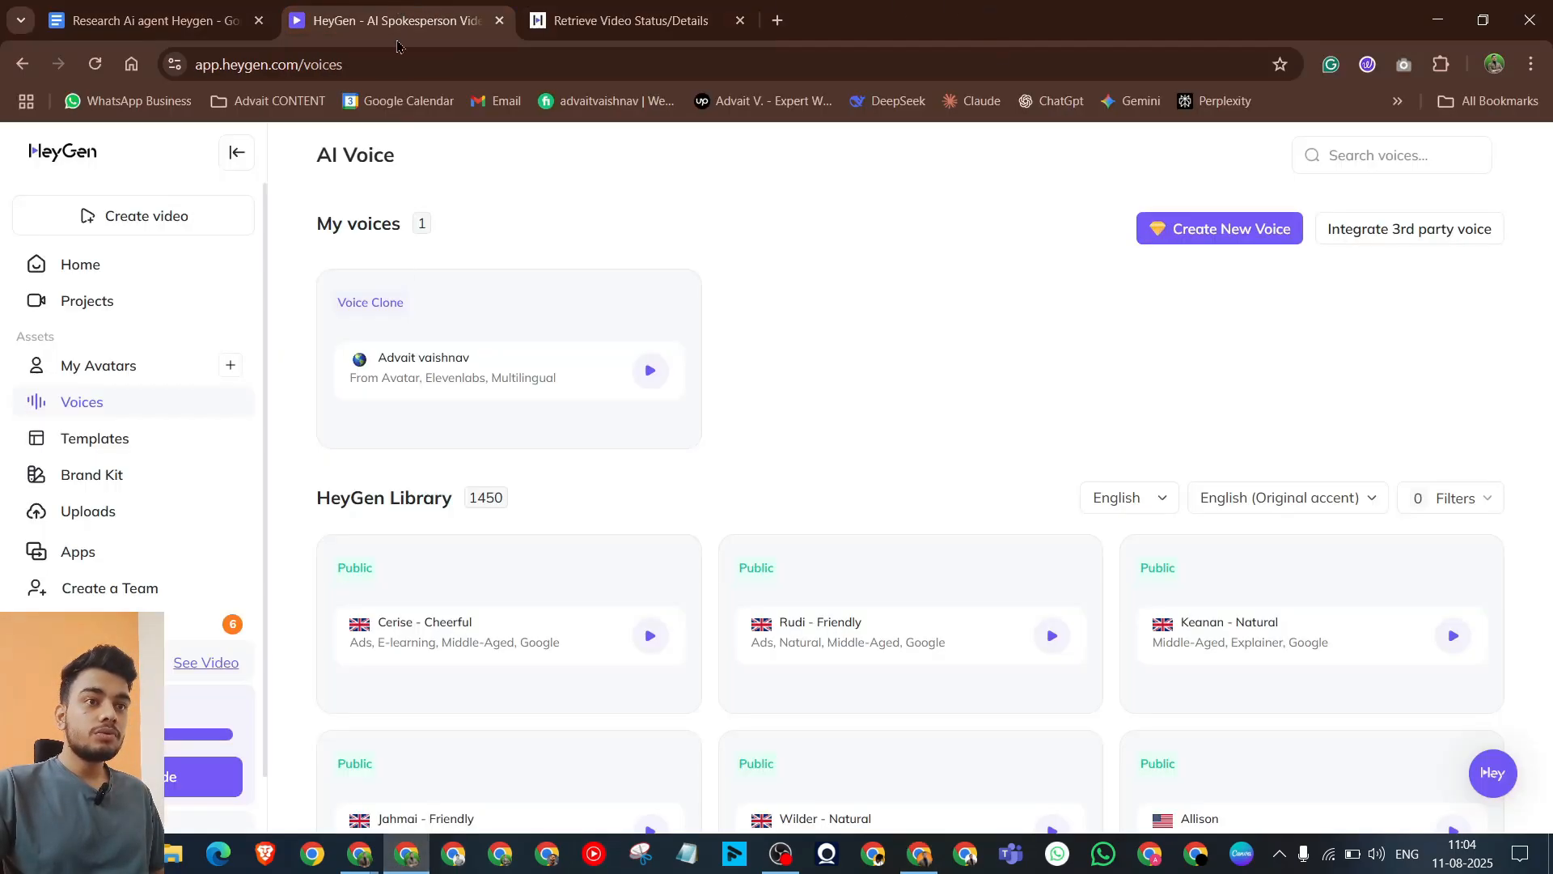
left_click(89, 303)
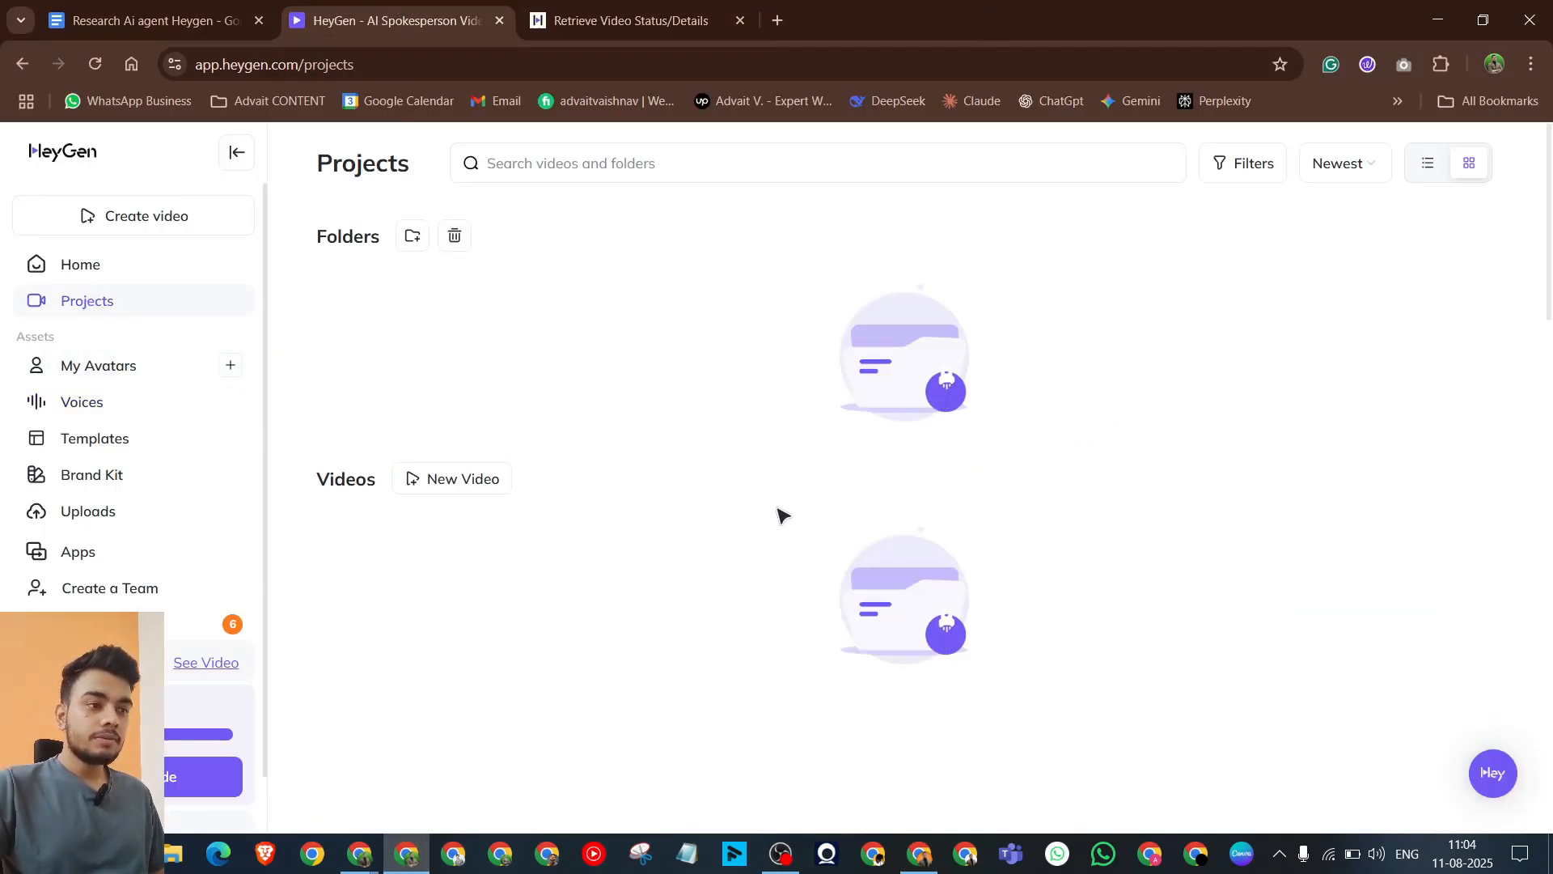
scroll(669, 444, "down", 2)
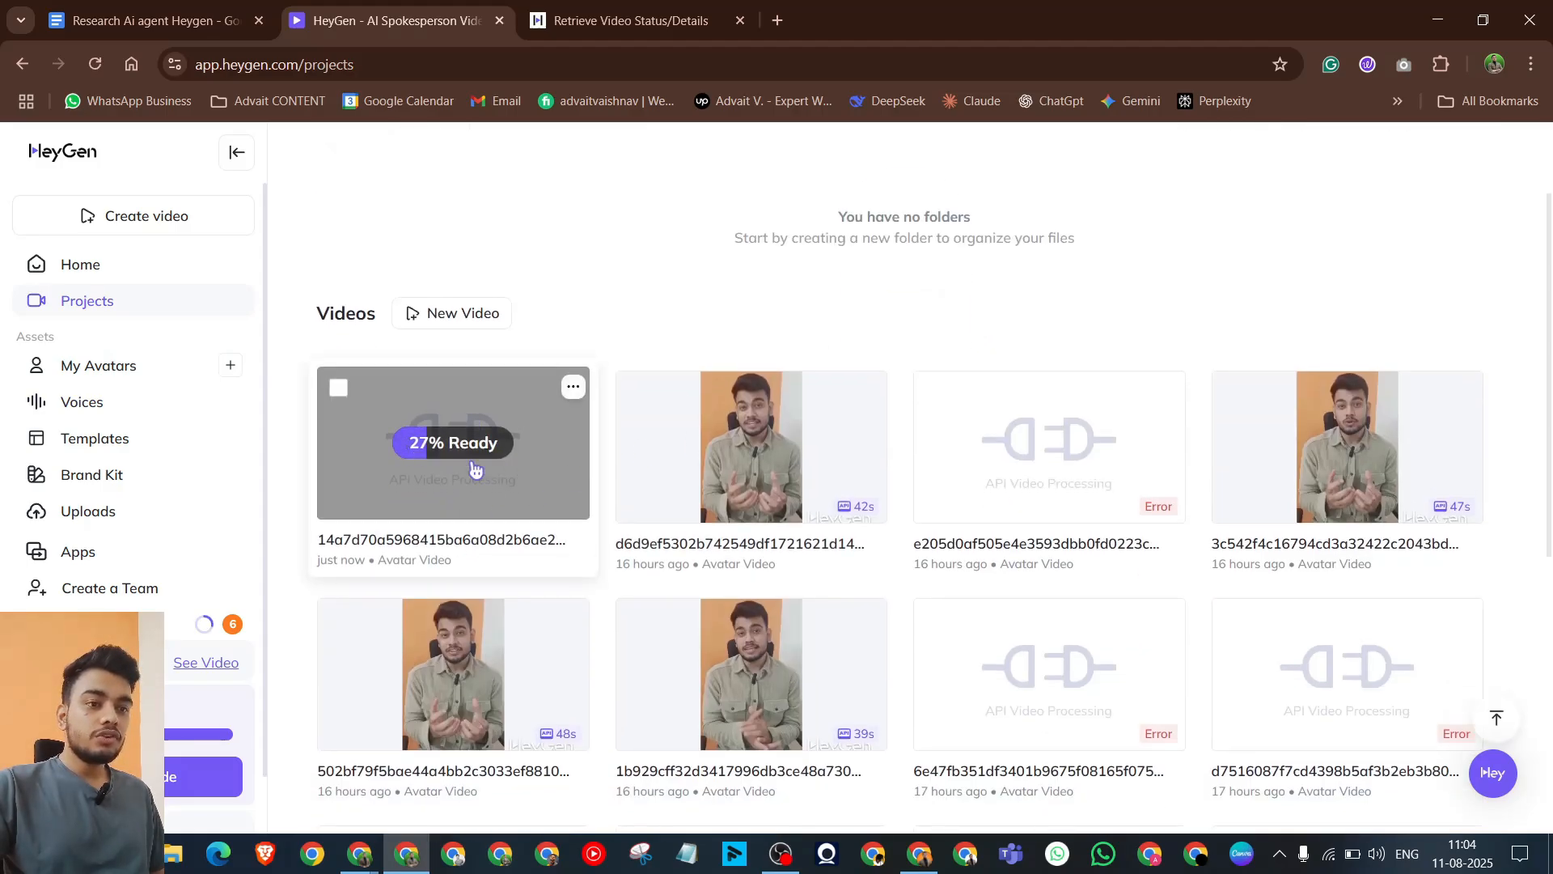
left_click(925, 861)
key("Escape")
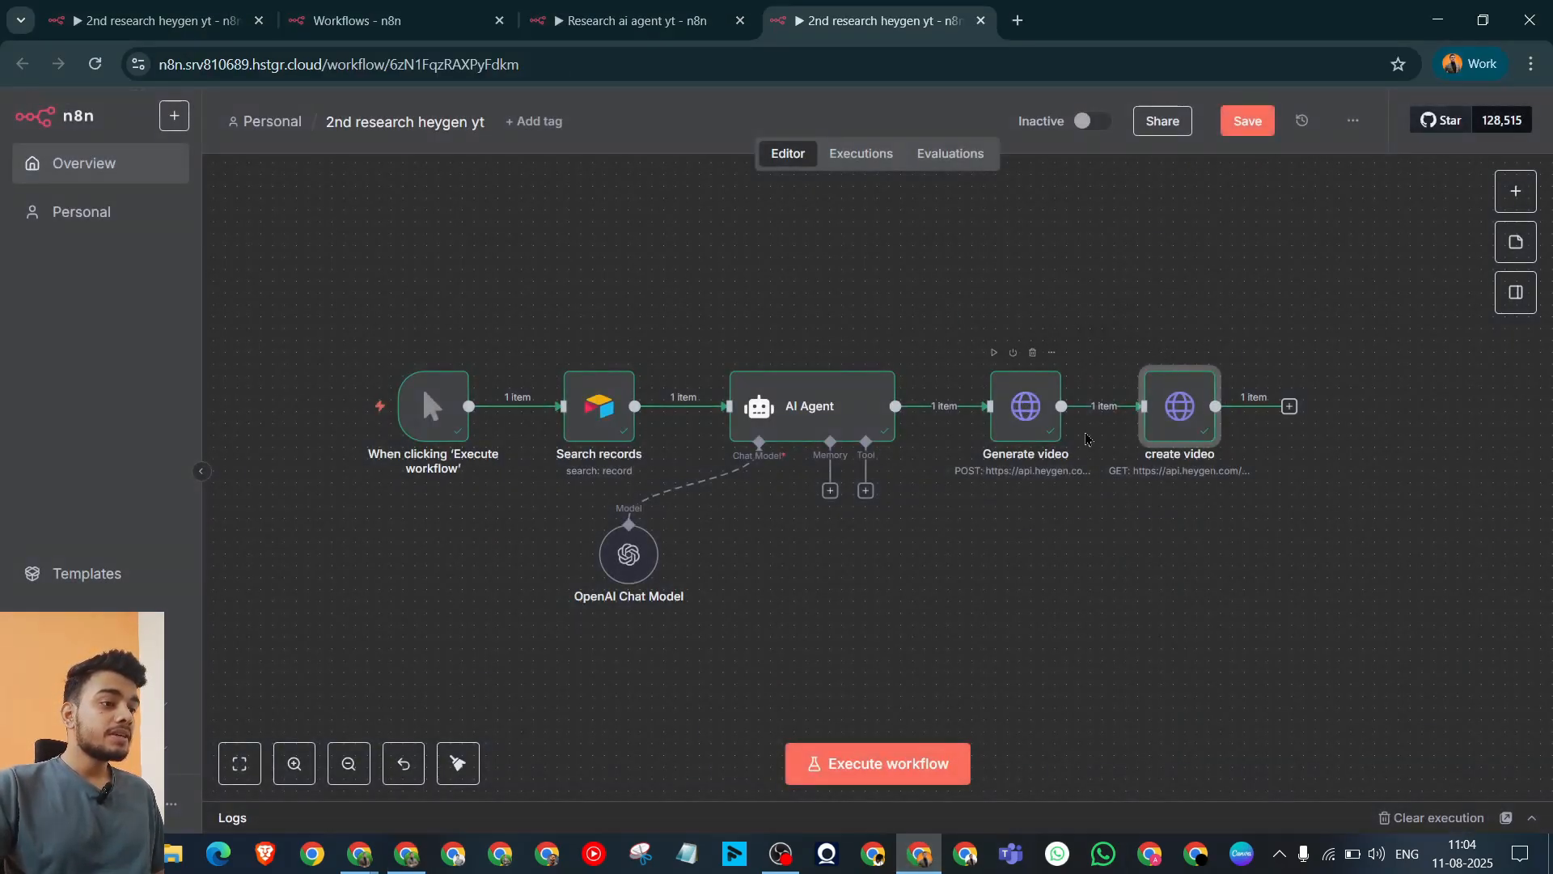
left_click(407, 853)
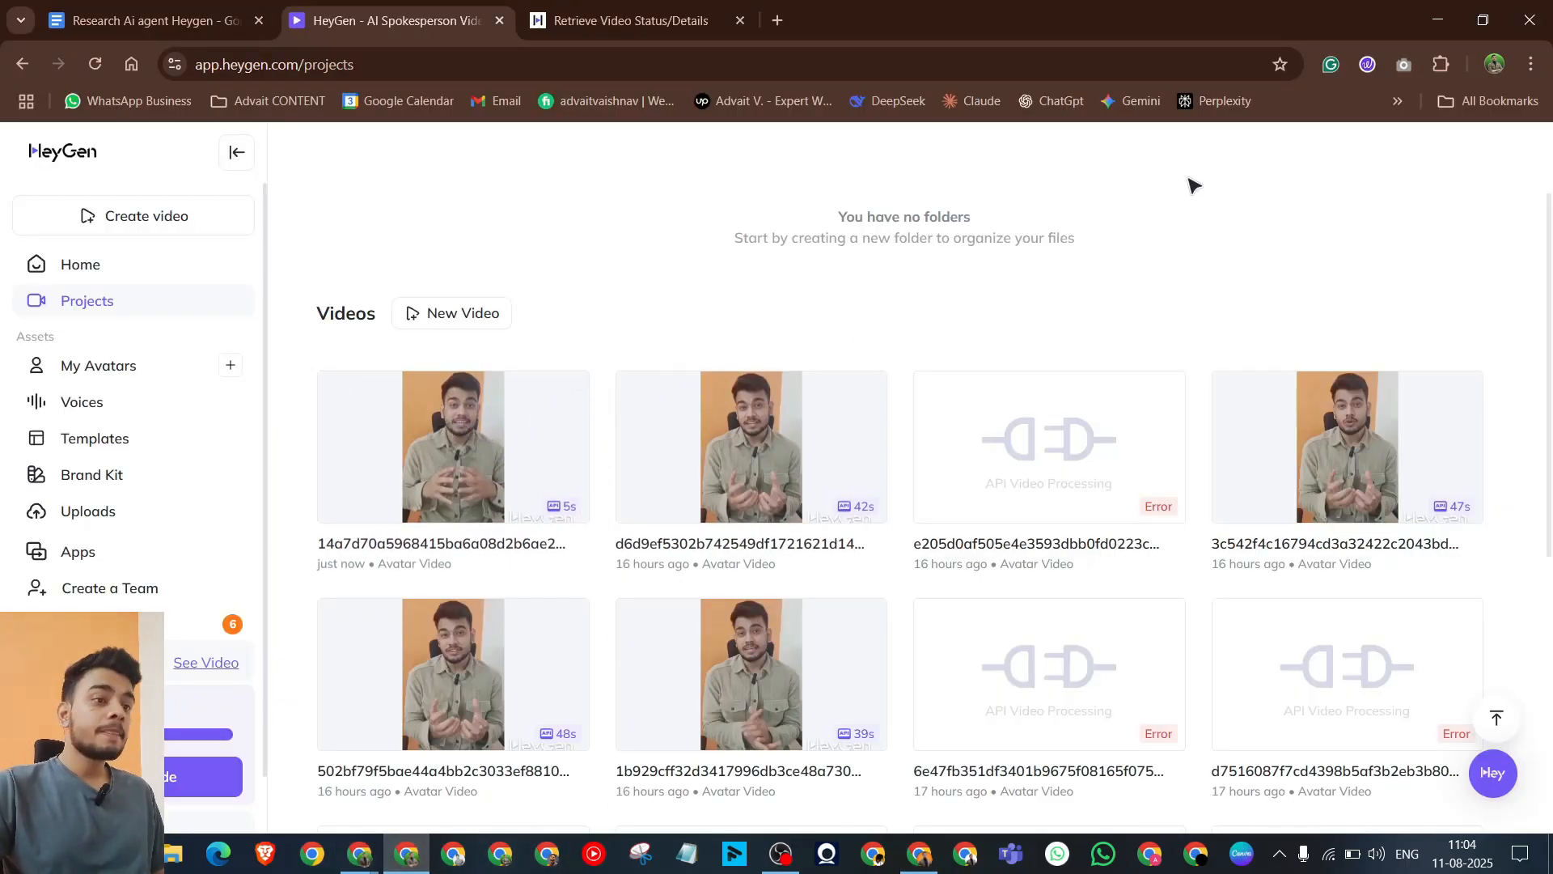
left_click(1438, 20)
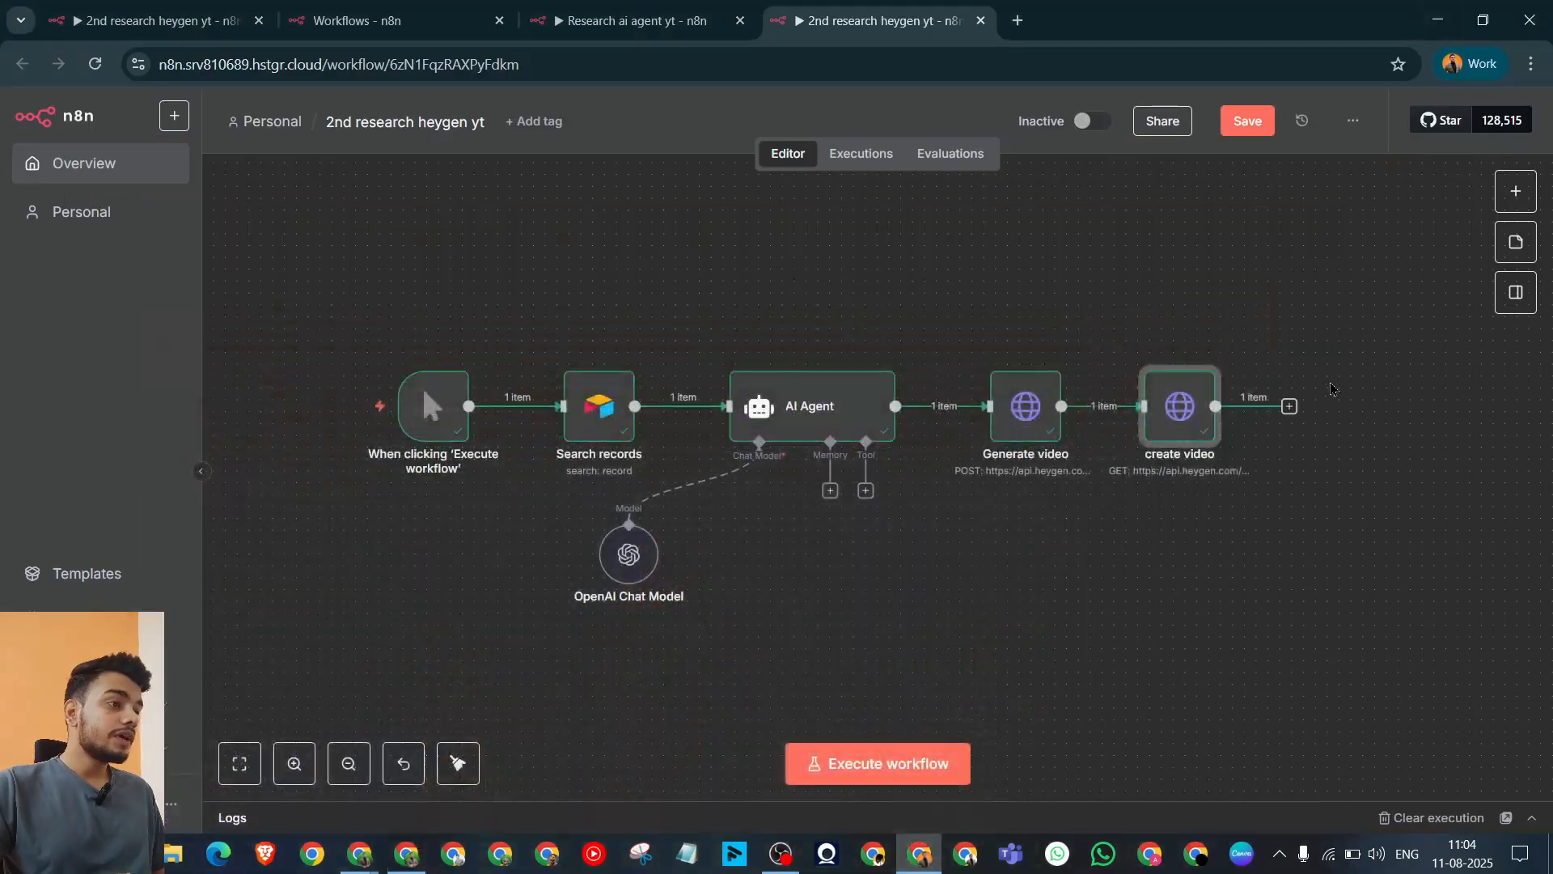
Step: Add an If node after create video with the condition {{ $json.data.status }} is equal to completed
left_click(1289, 406)
type("if")
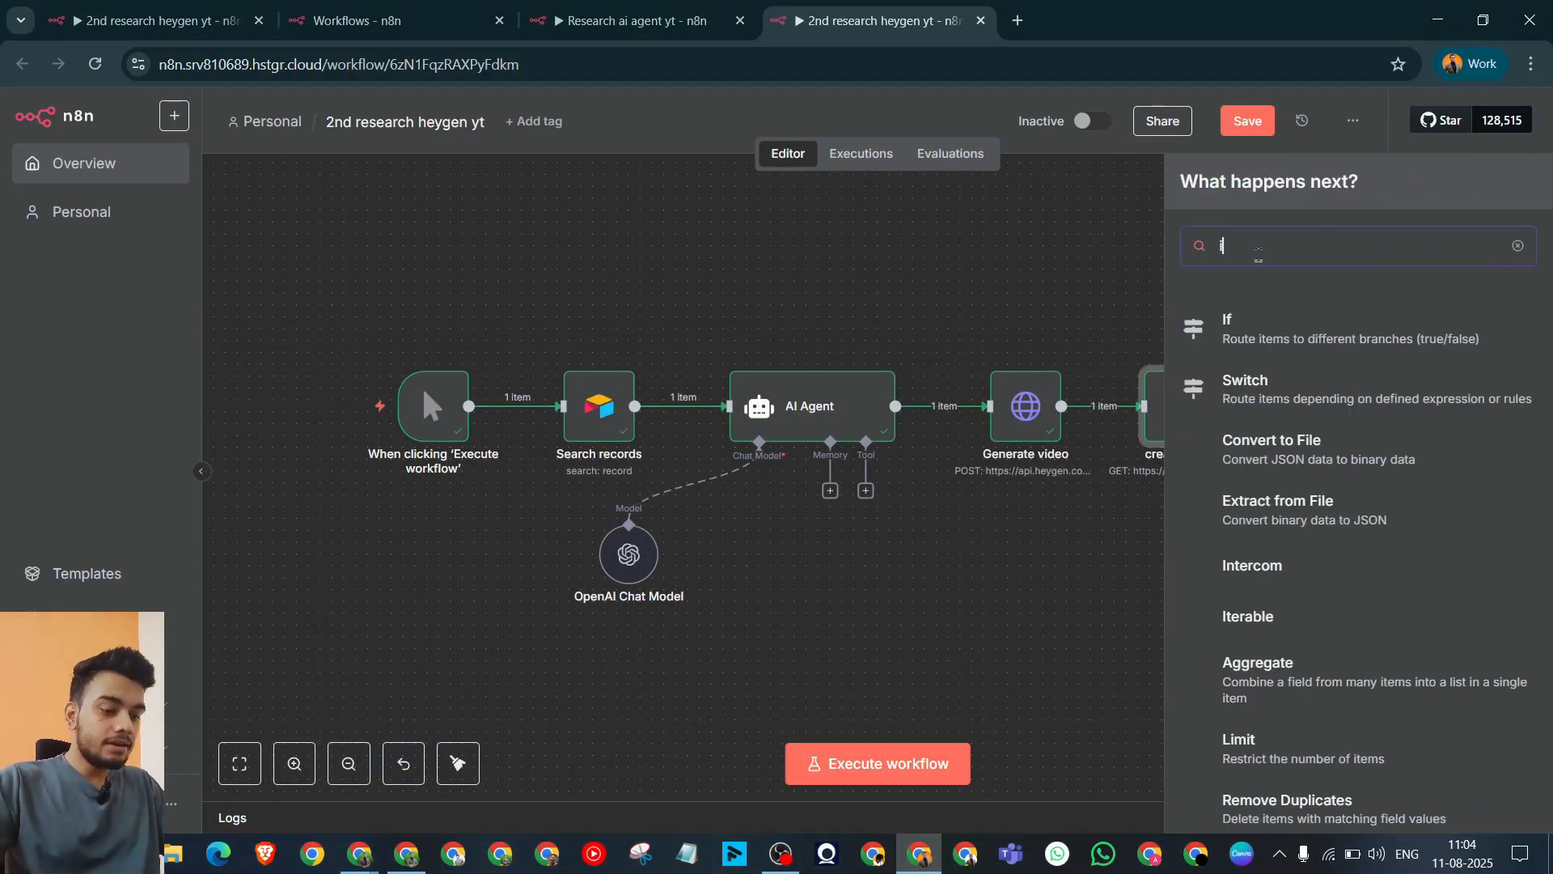
left_click(1271, 358)
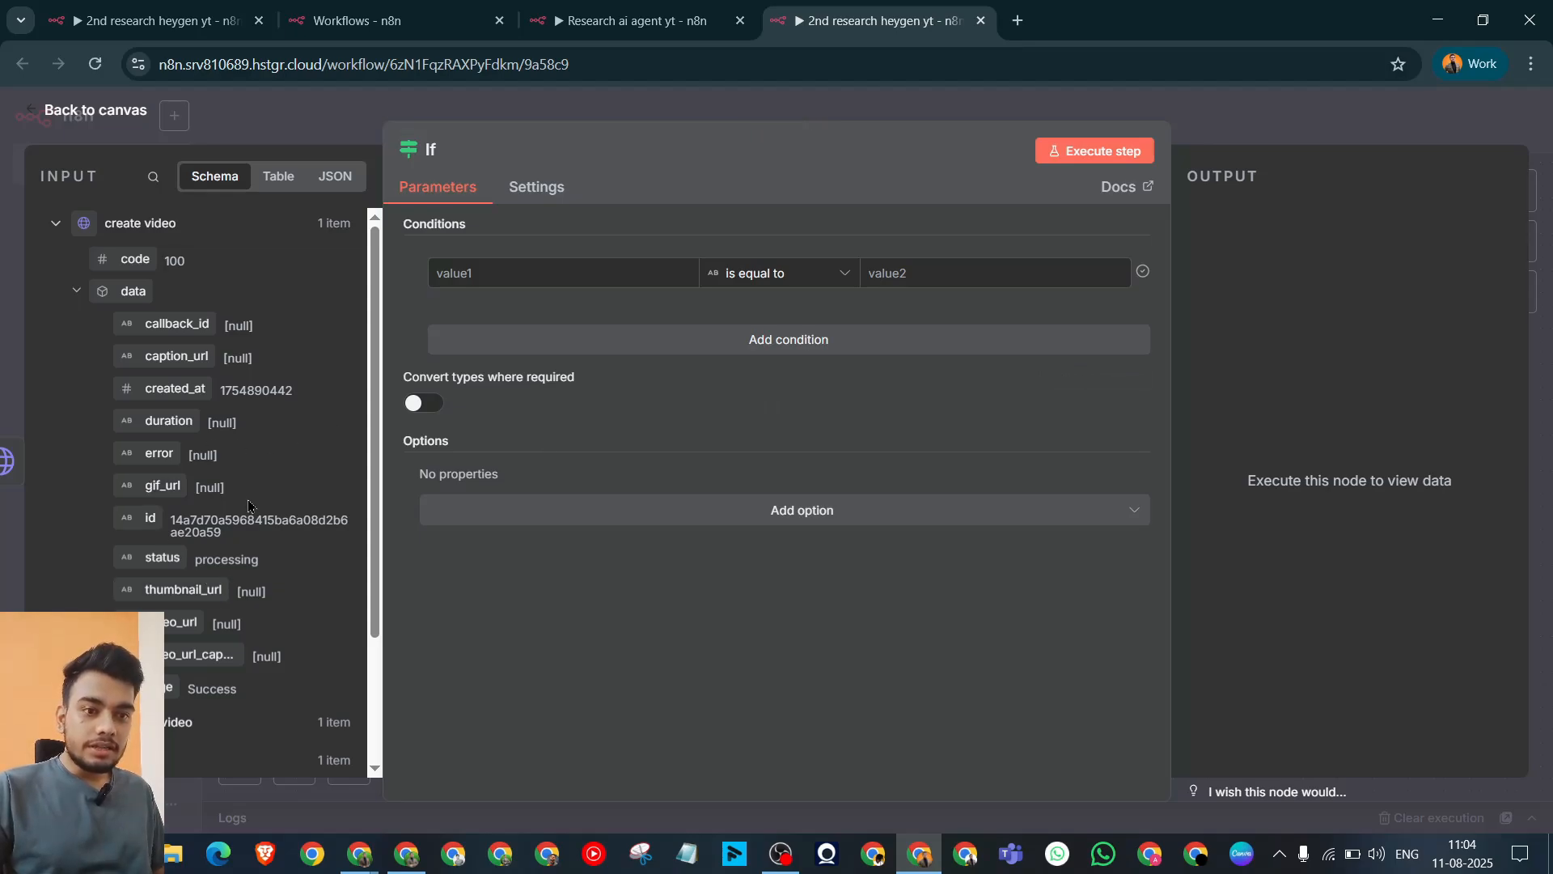
left_click_drag(162, 557, 570, 275)
left_click(930, 279)
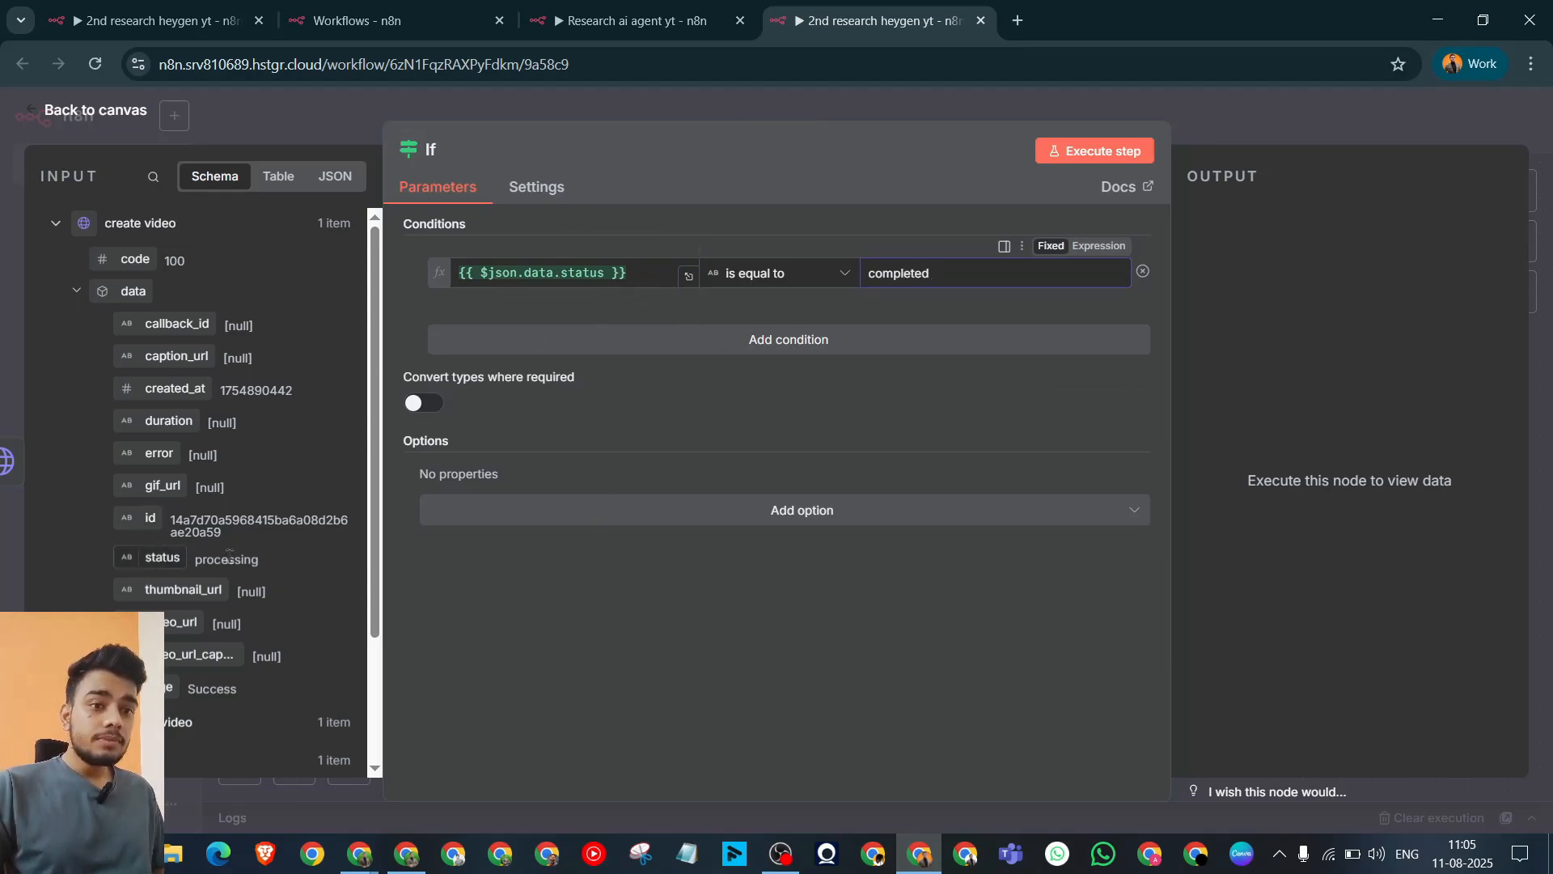
left_click(1319, 121)
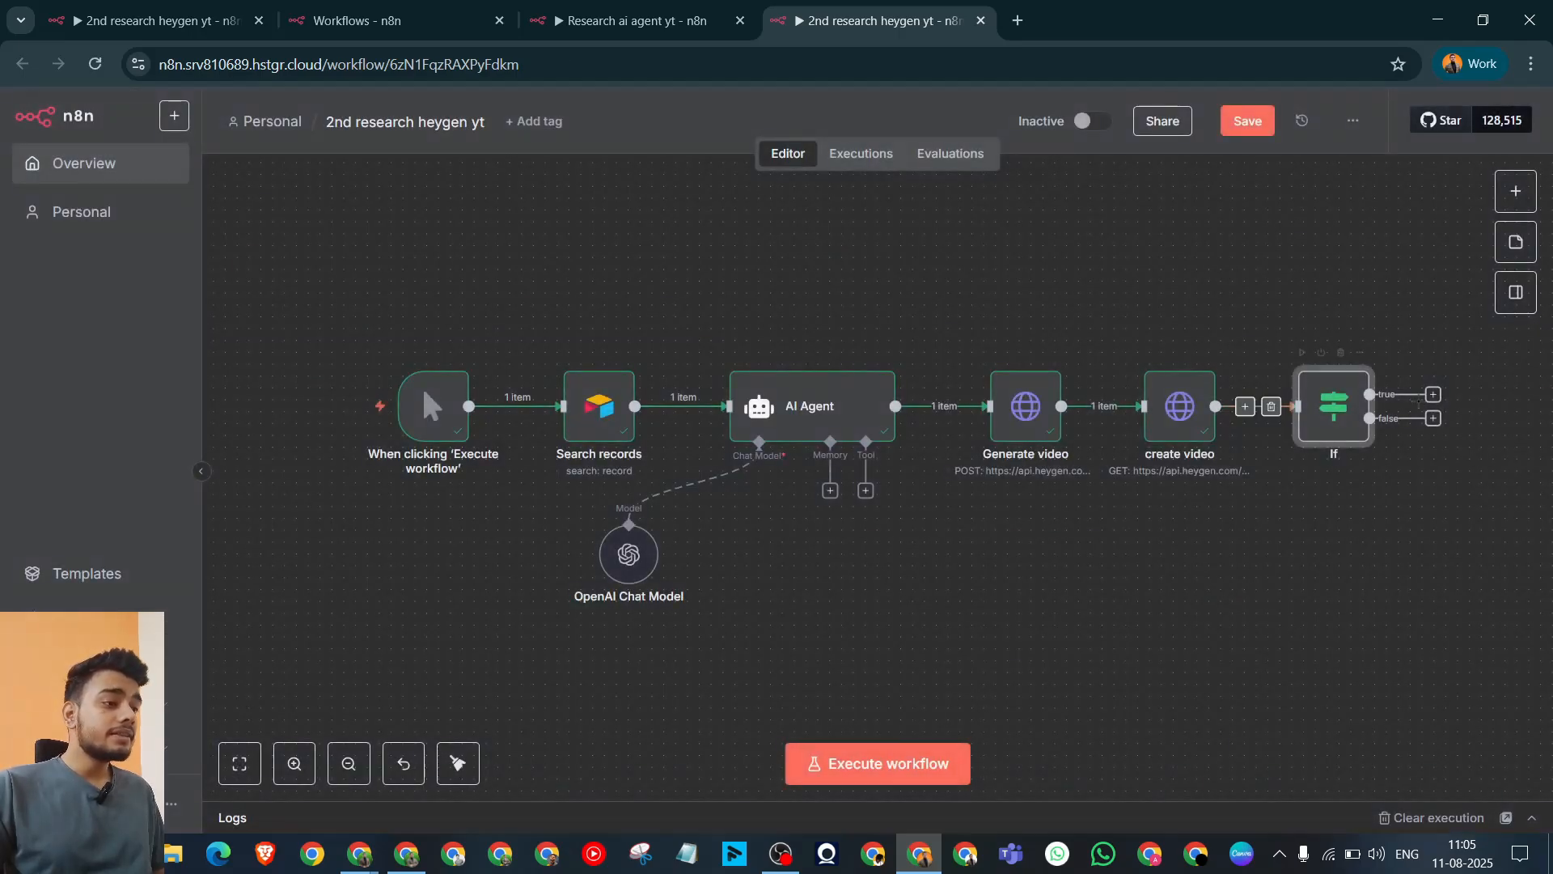
Step: Add an Airtable Update record node to the If node's true branch, keeping Airtable Personal Access Token account 2 and the Record resource
left_click(1432, 395)
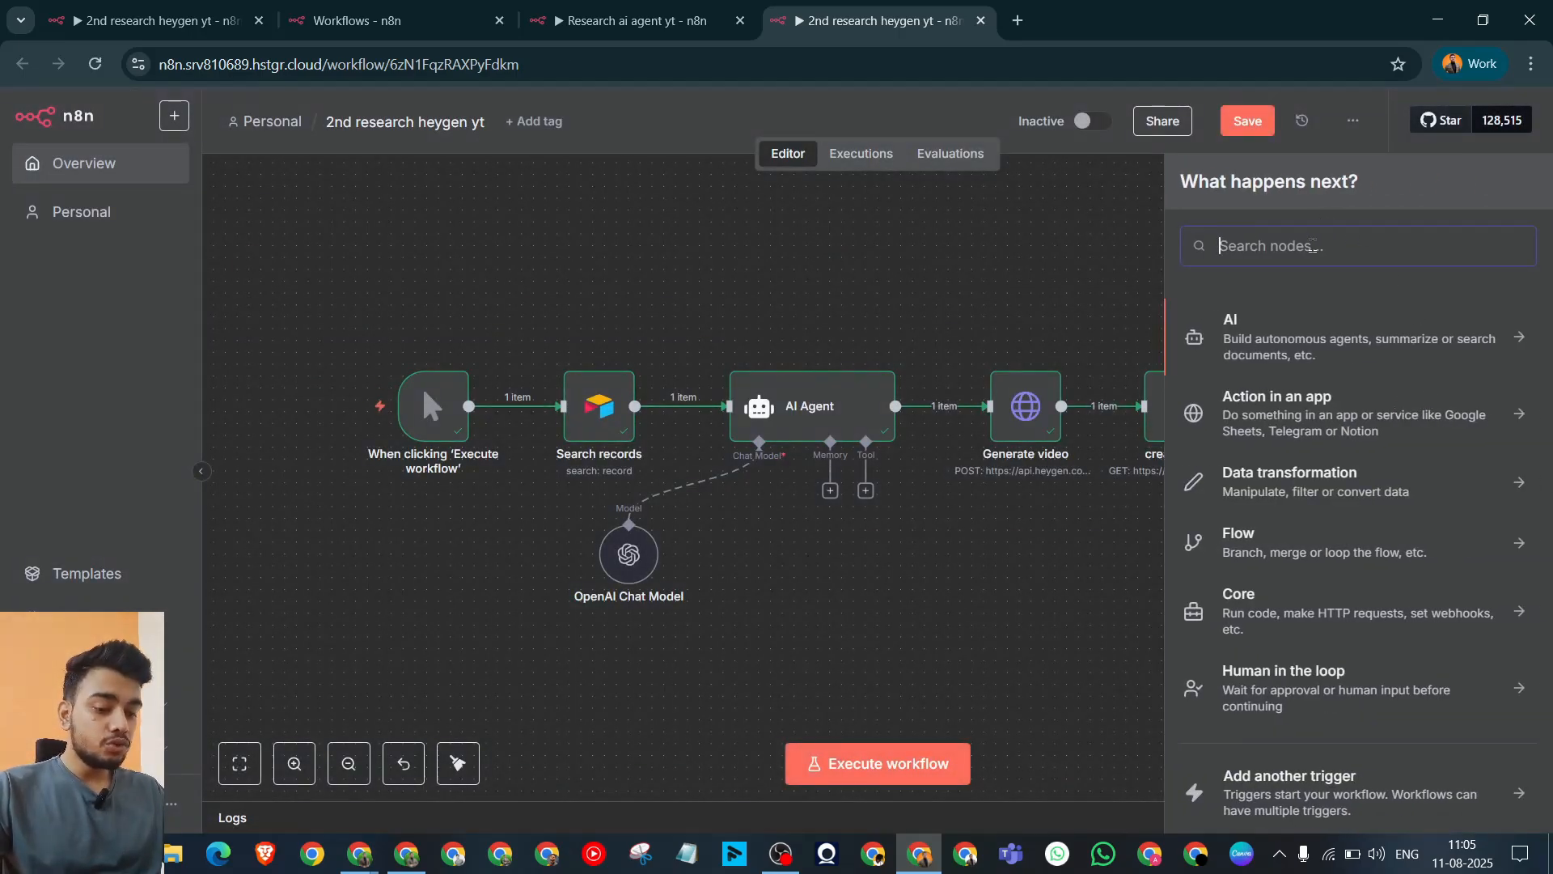
type("airtab")
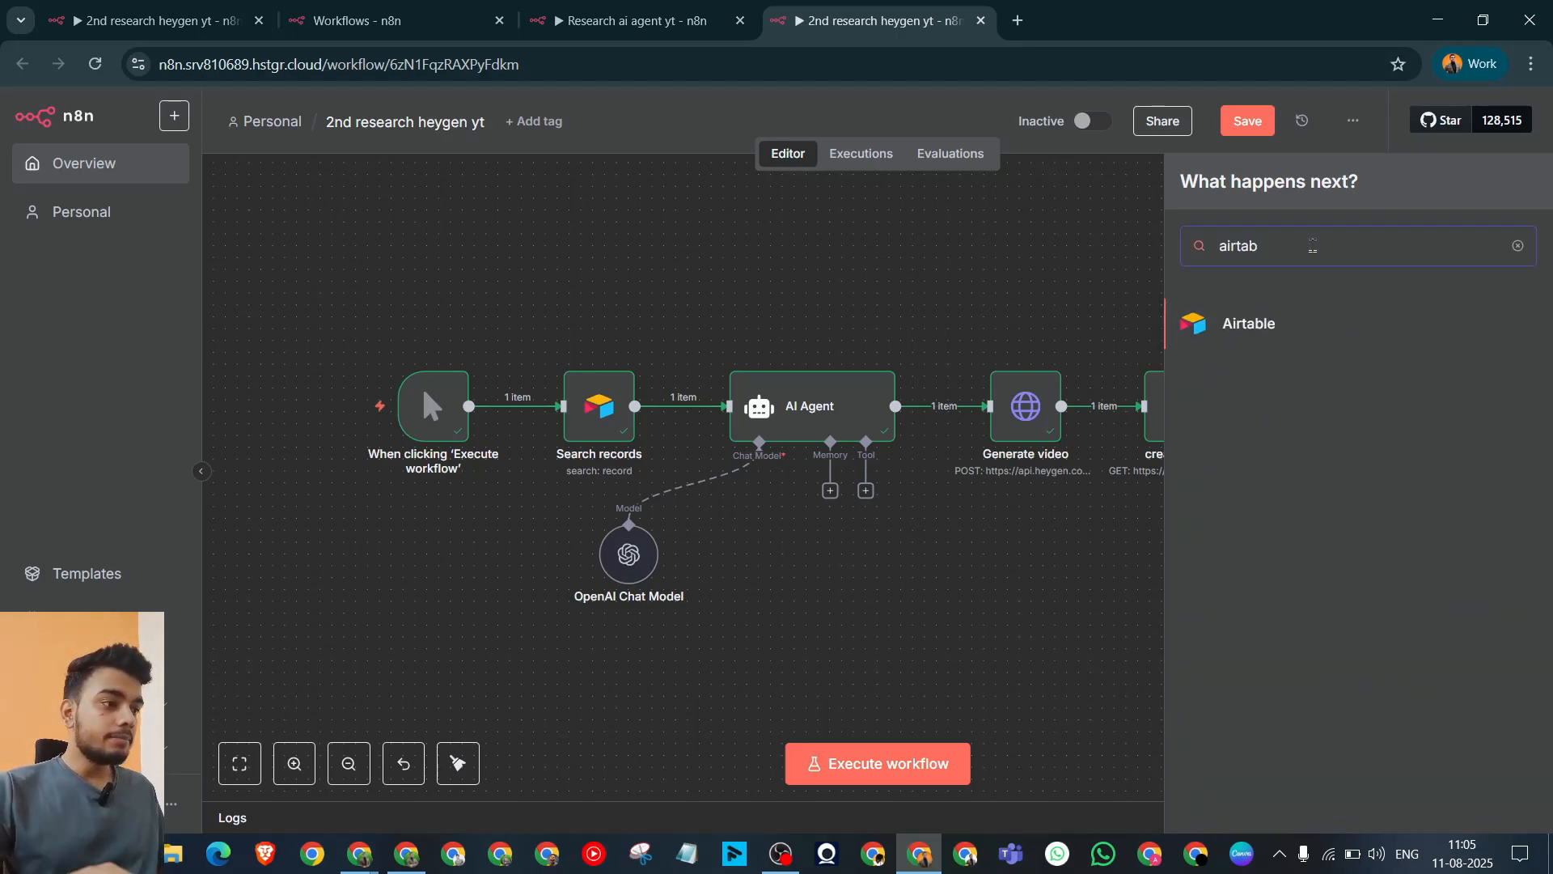
left_click(1272, 327)
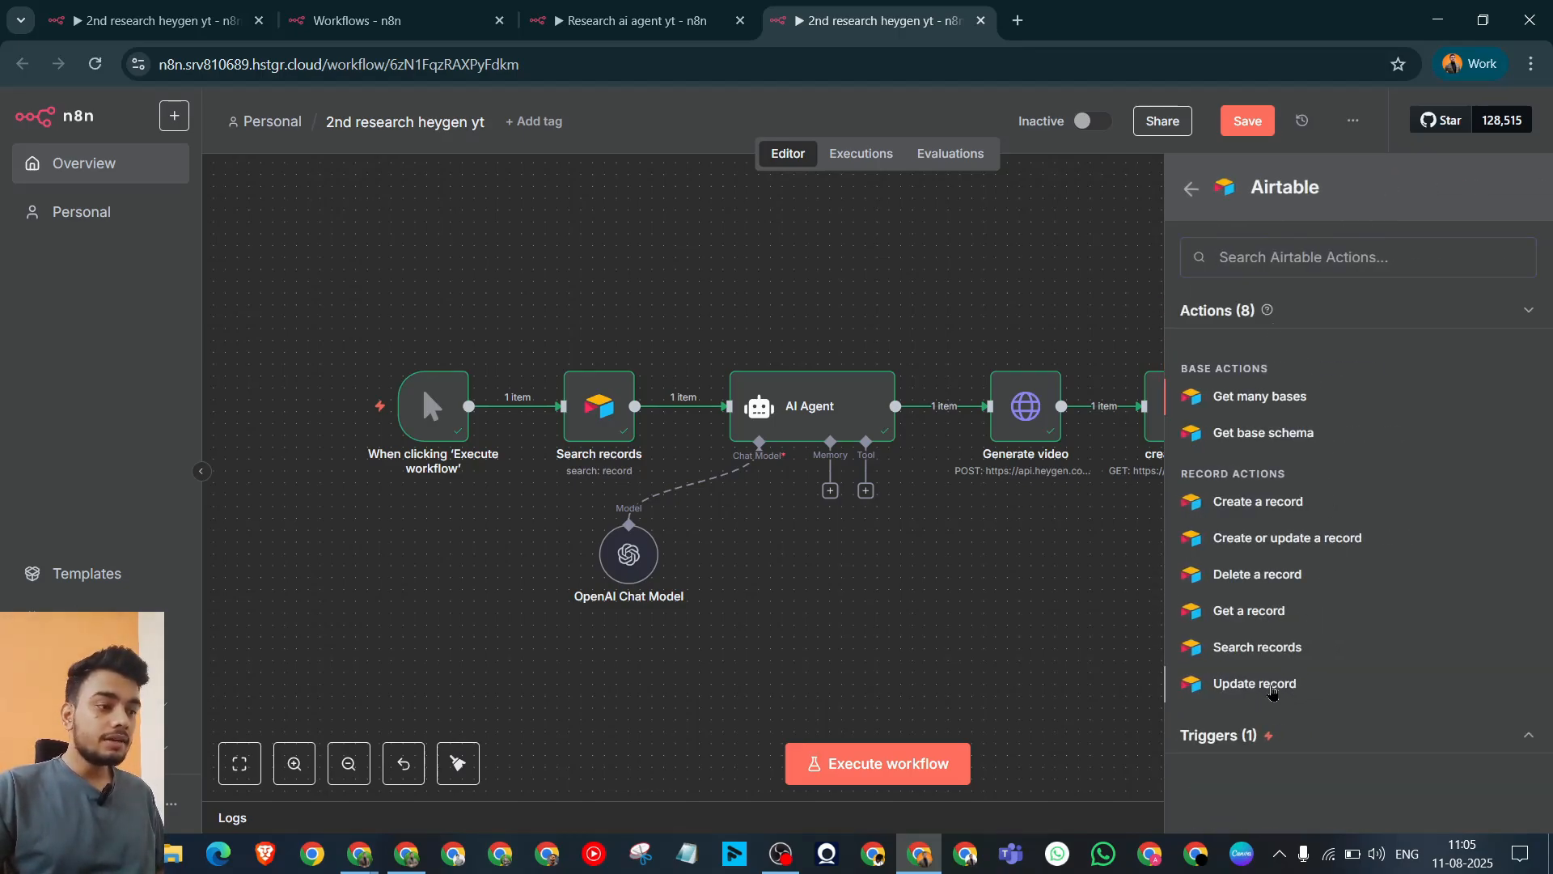
left_click(1262, 684)
left_click(766, 251)
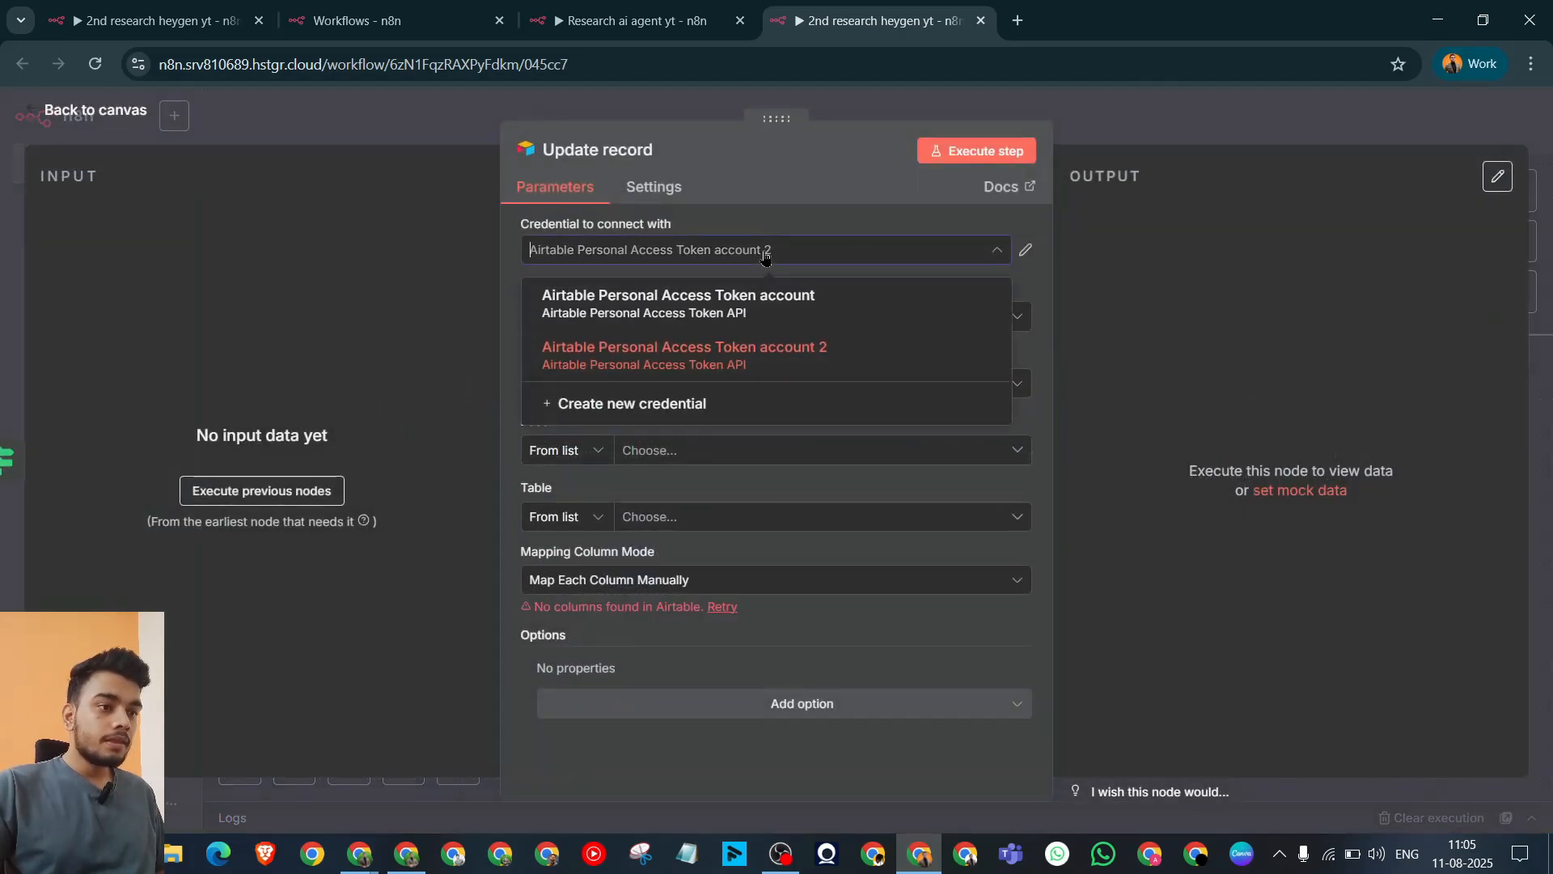
left_click(765, 258)
left_click(742, 316)
left_click(742, 317)
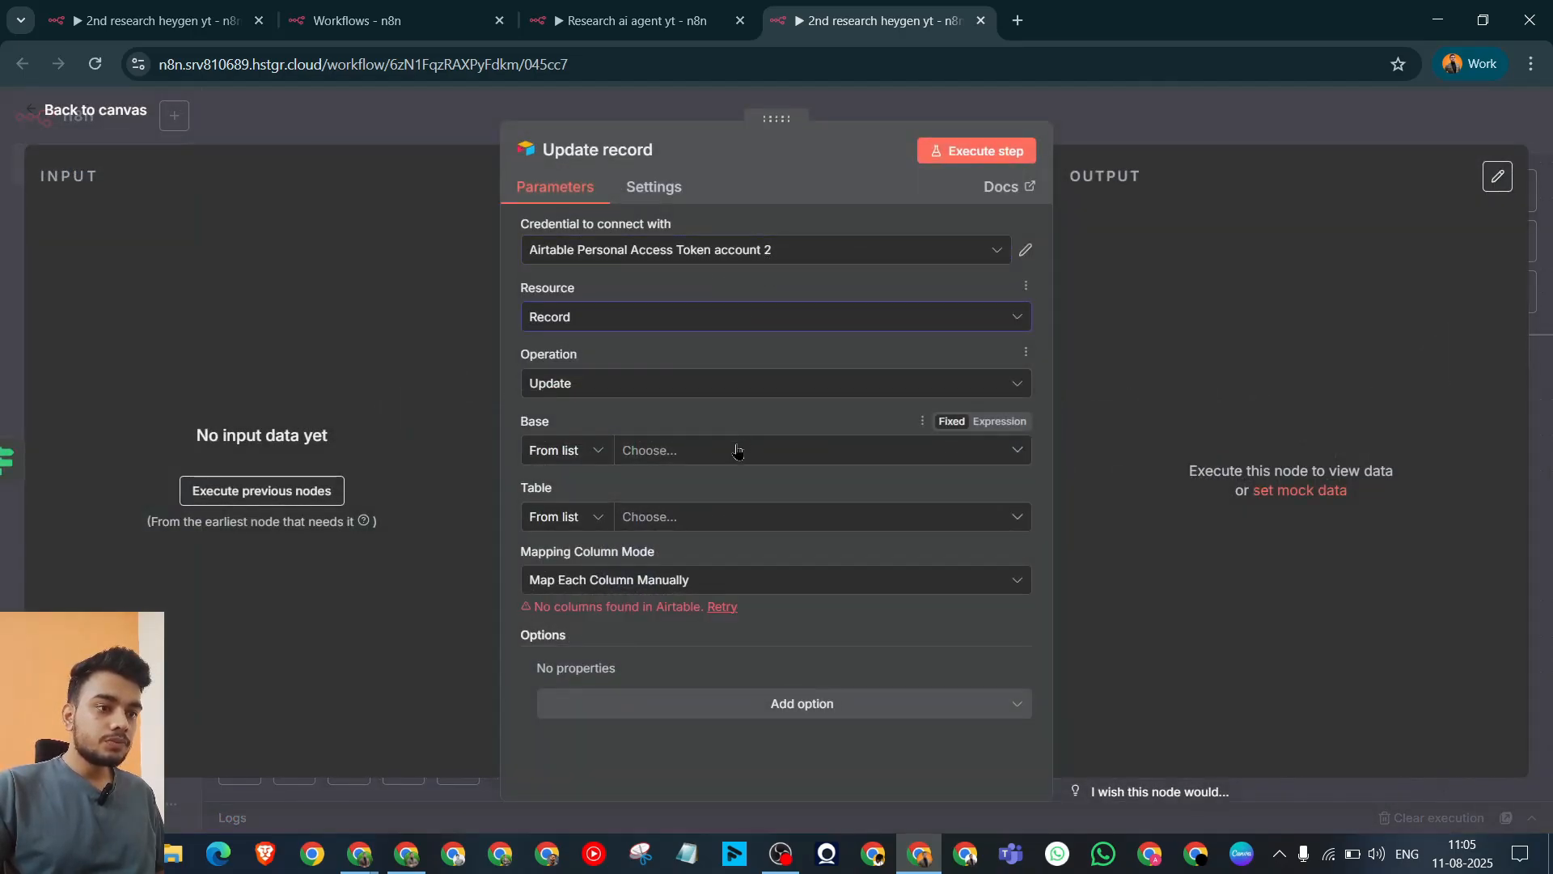
Step: Set the Update record node's base to Tool Ai yt and its table to Table 1
left_click(723, 459)
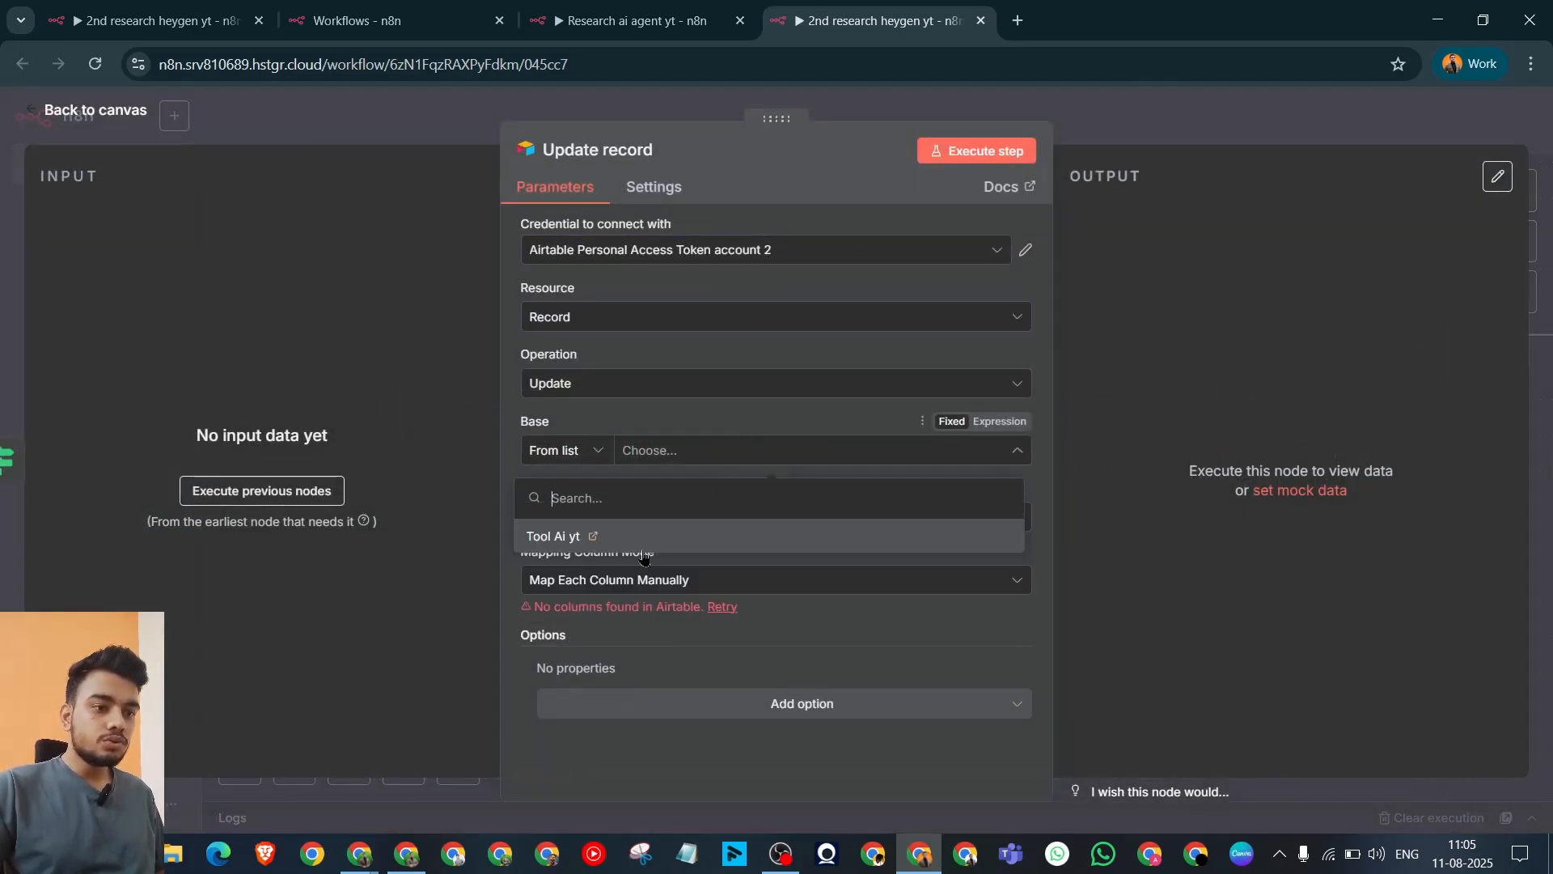
left_click(718, 531)
left_click(720, 522)
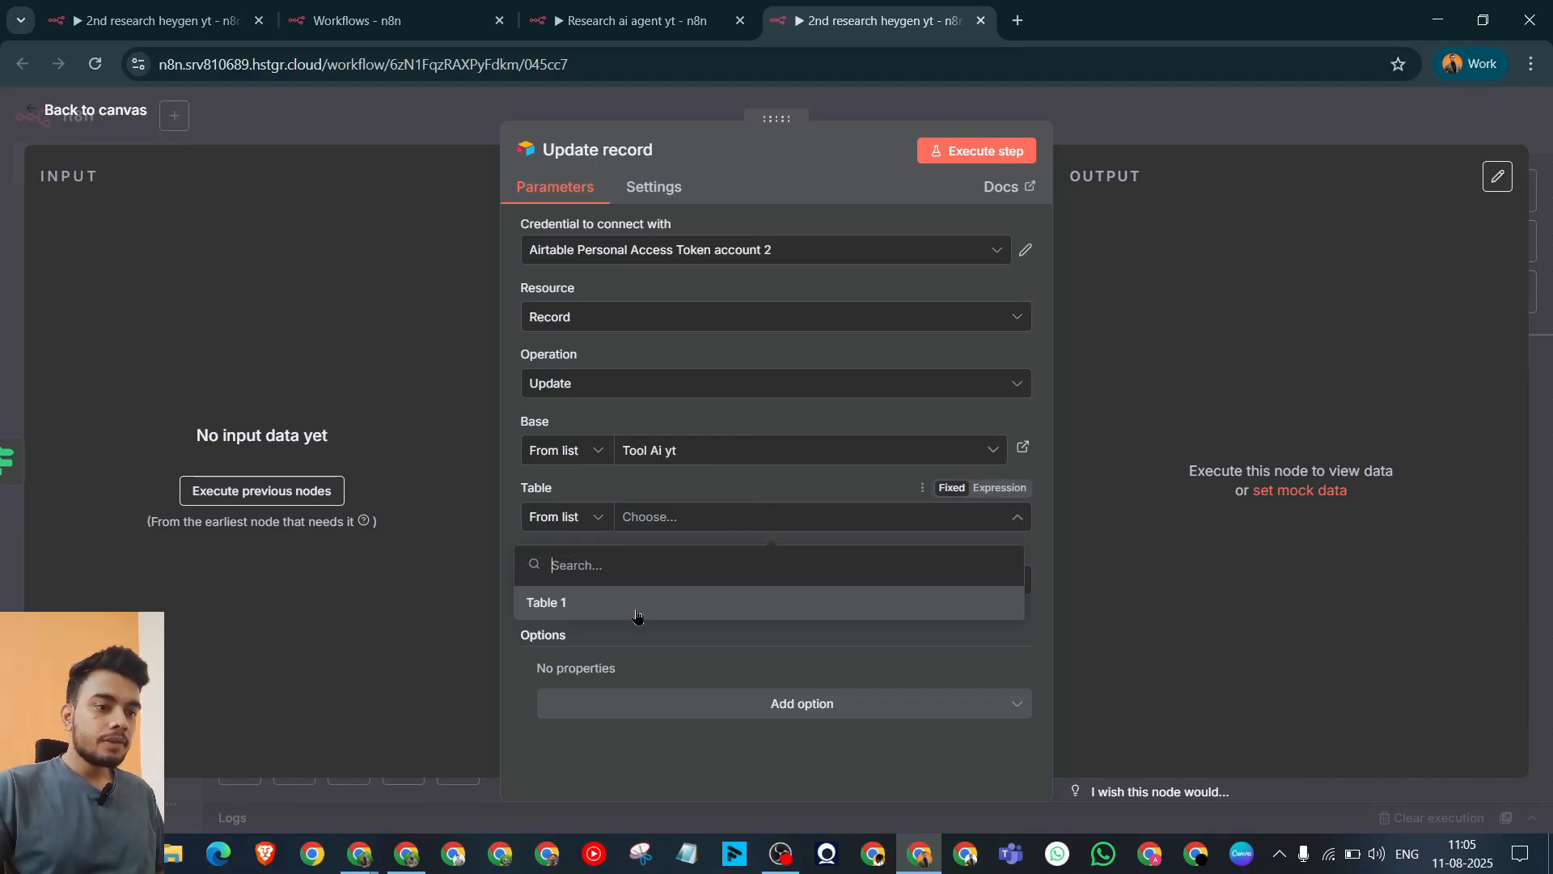
left_click(733, 614)
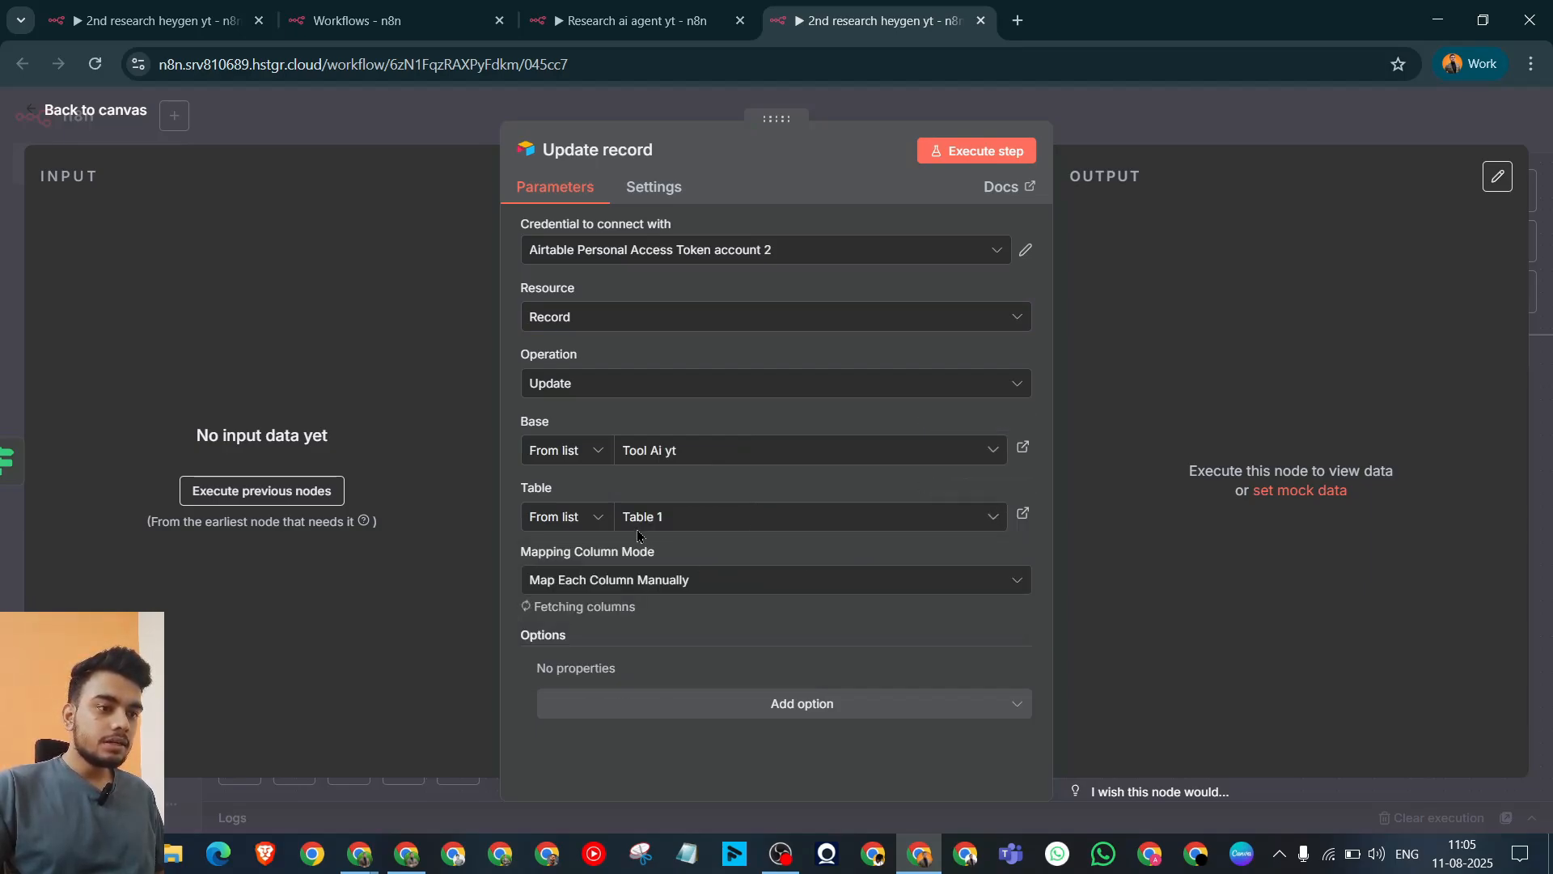
Step: Set the Status column to Done in the Update record node, leave the other columns empty, and return to the canvas
scroll(820, 543, "down", 5)
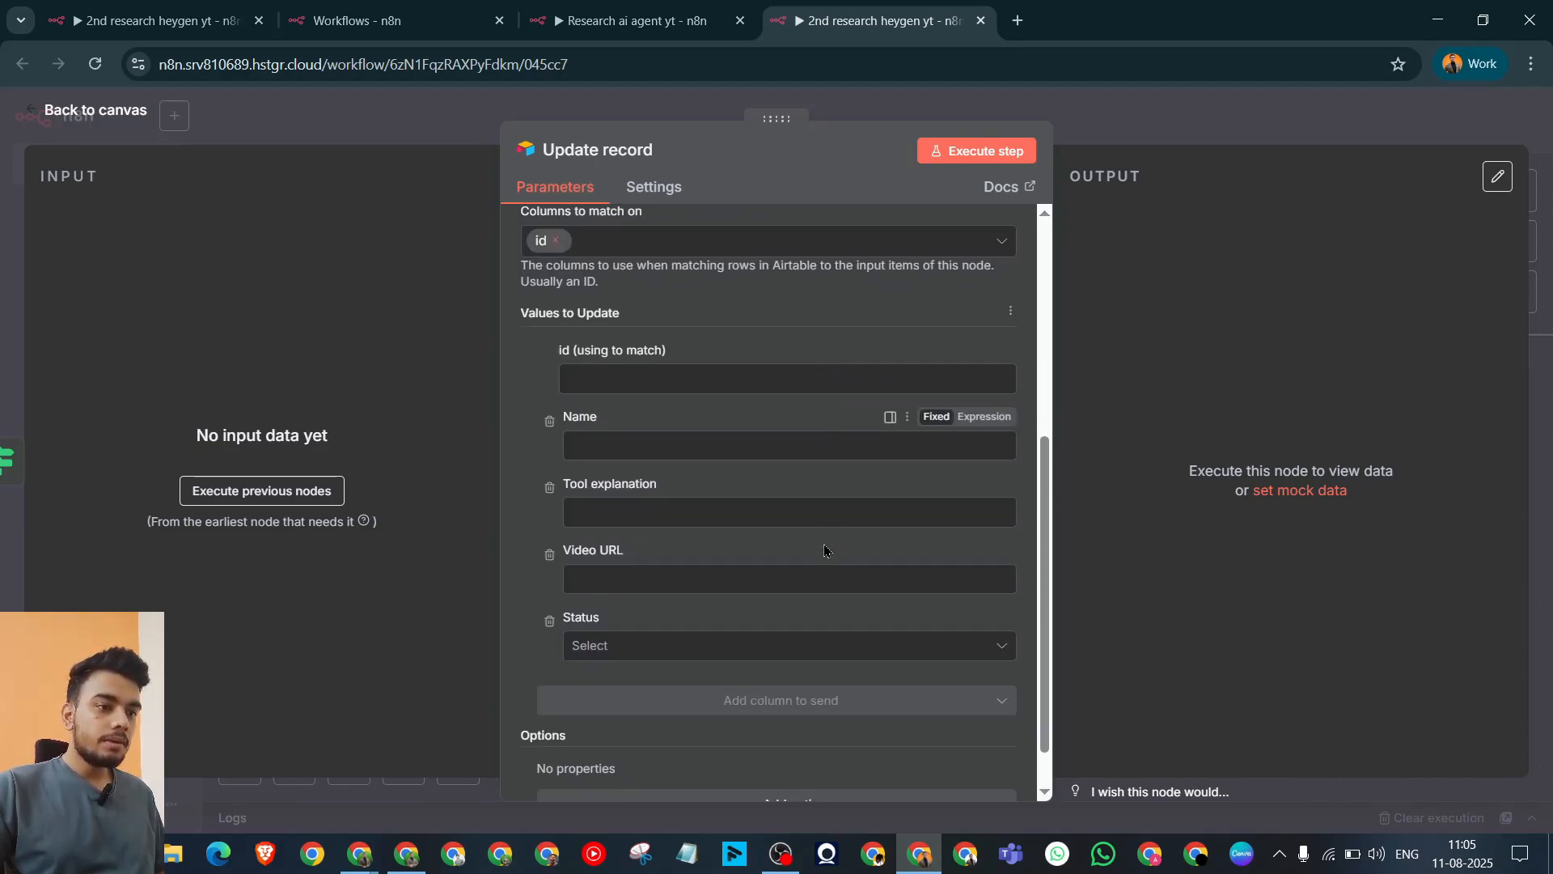
scroll(822, 560, "up", 2)
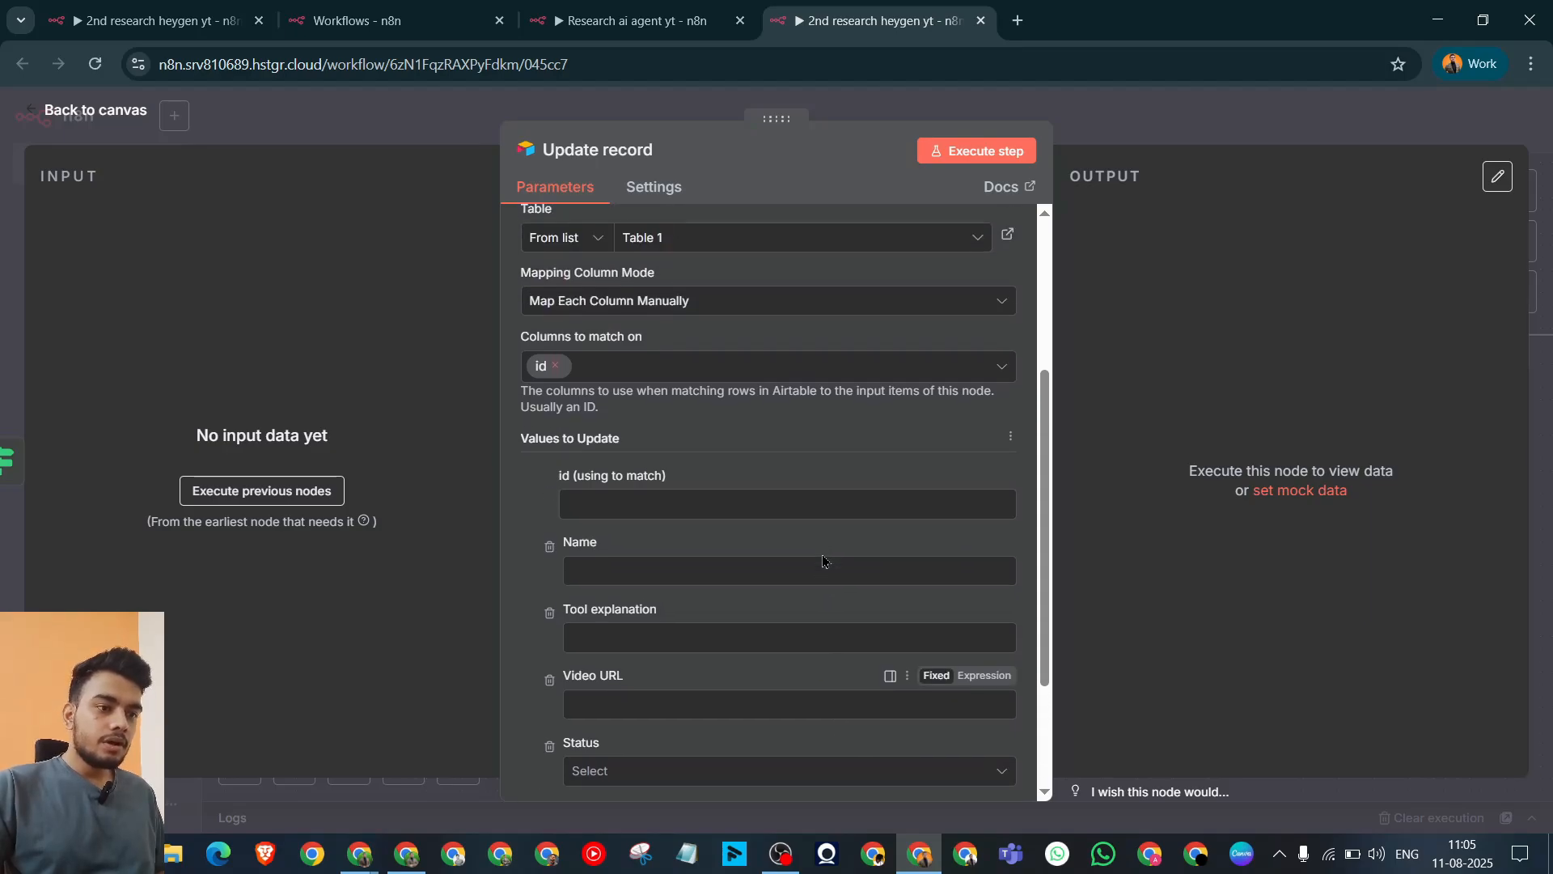
scroll(728, 575, "down", 3)
left_click(658, 589)
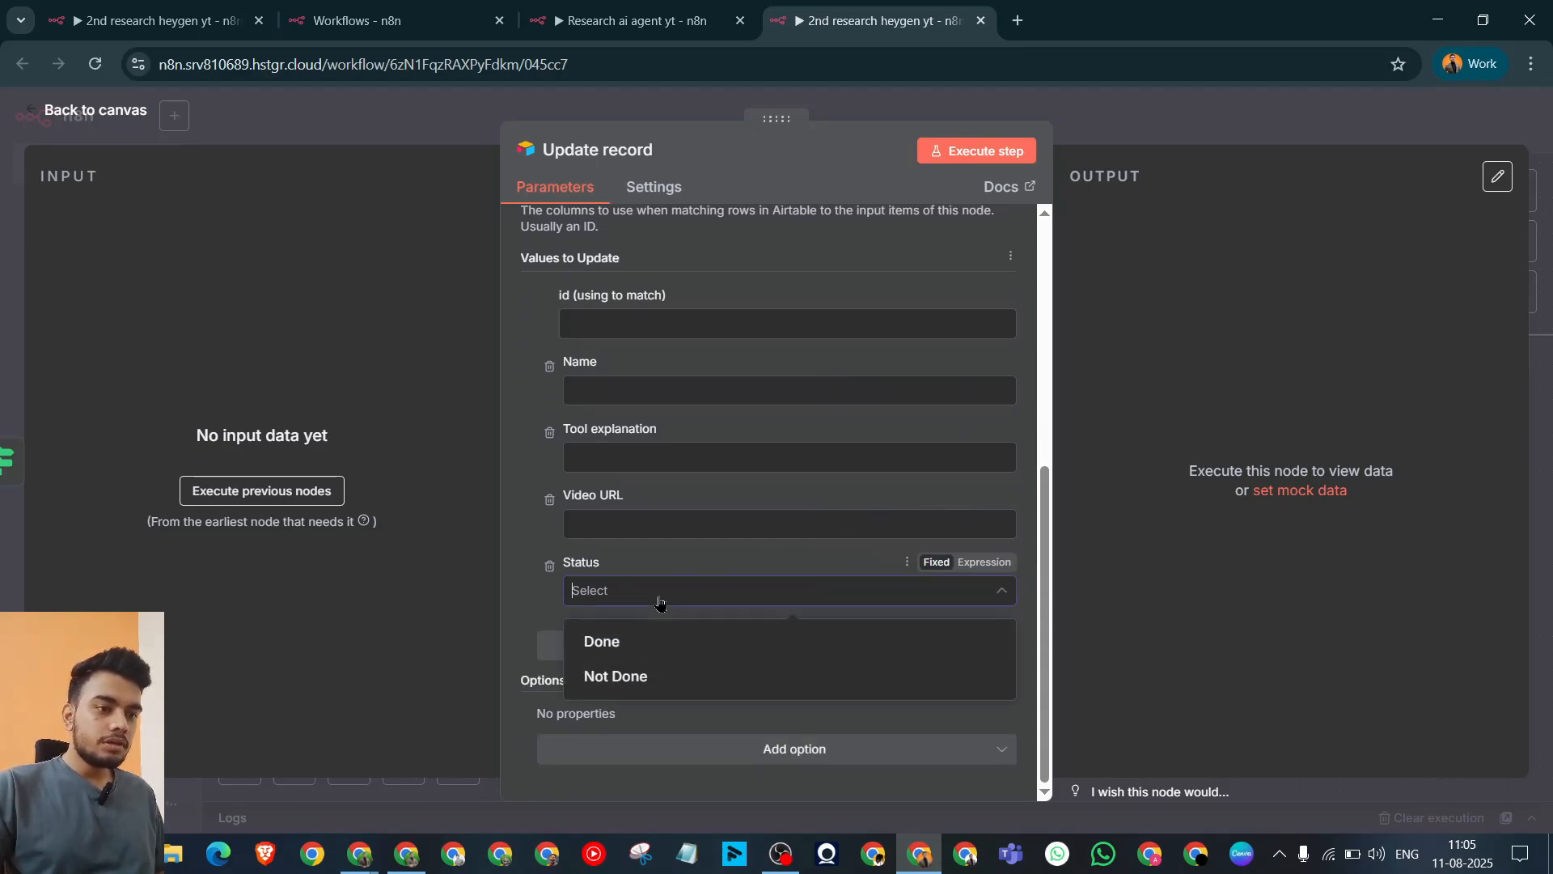
left_click(639, 643)
scroll(661, 547, "up", 2)
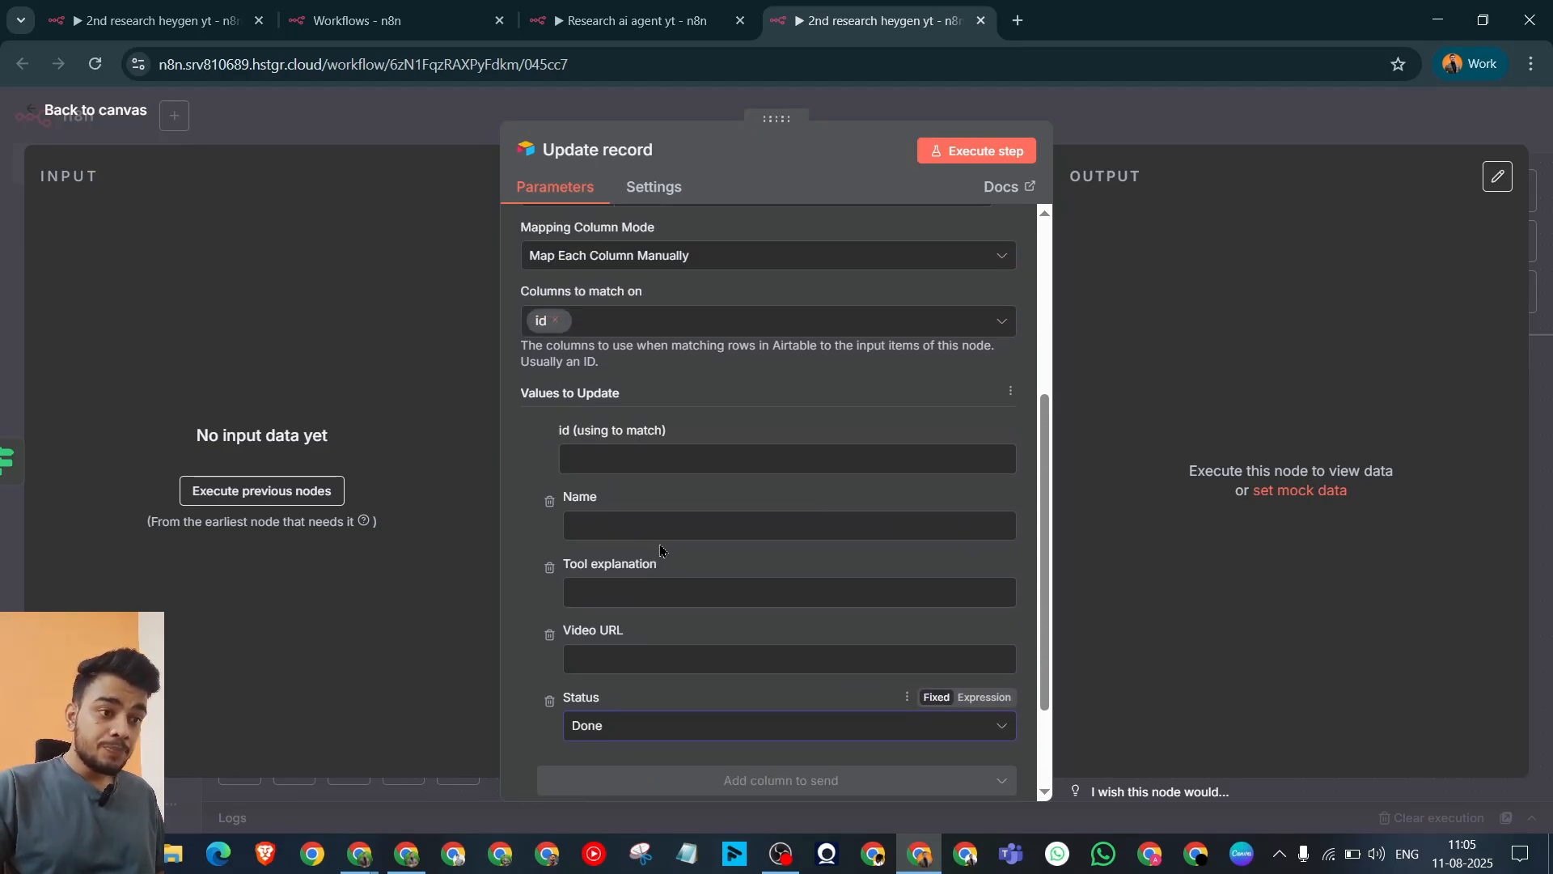
scroll(661, 548, "down", 2)
left_click(637, 529)
scroll(638, 528, "up", 2)
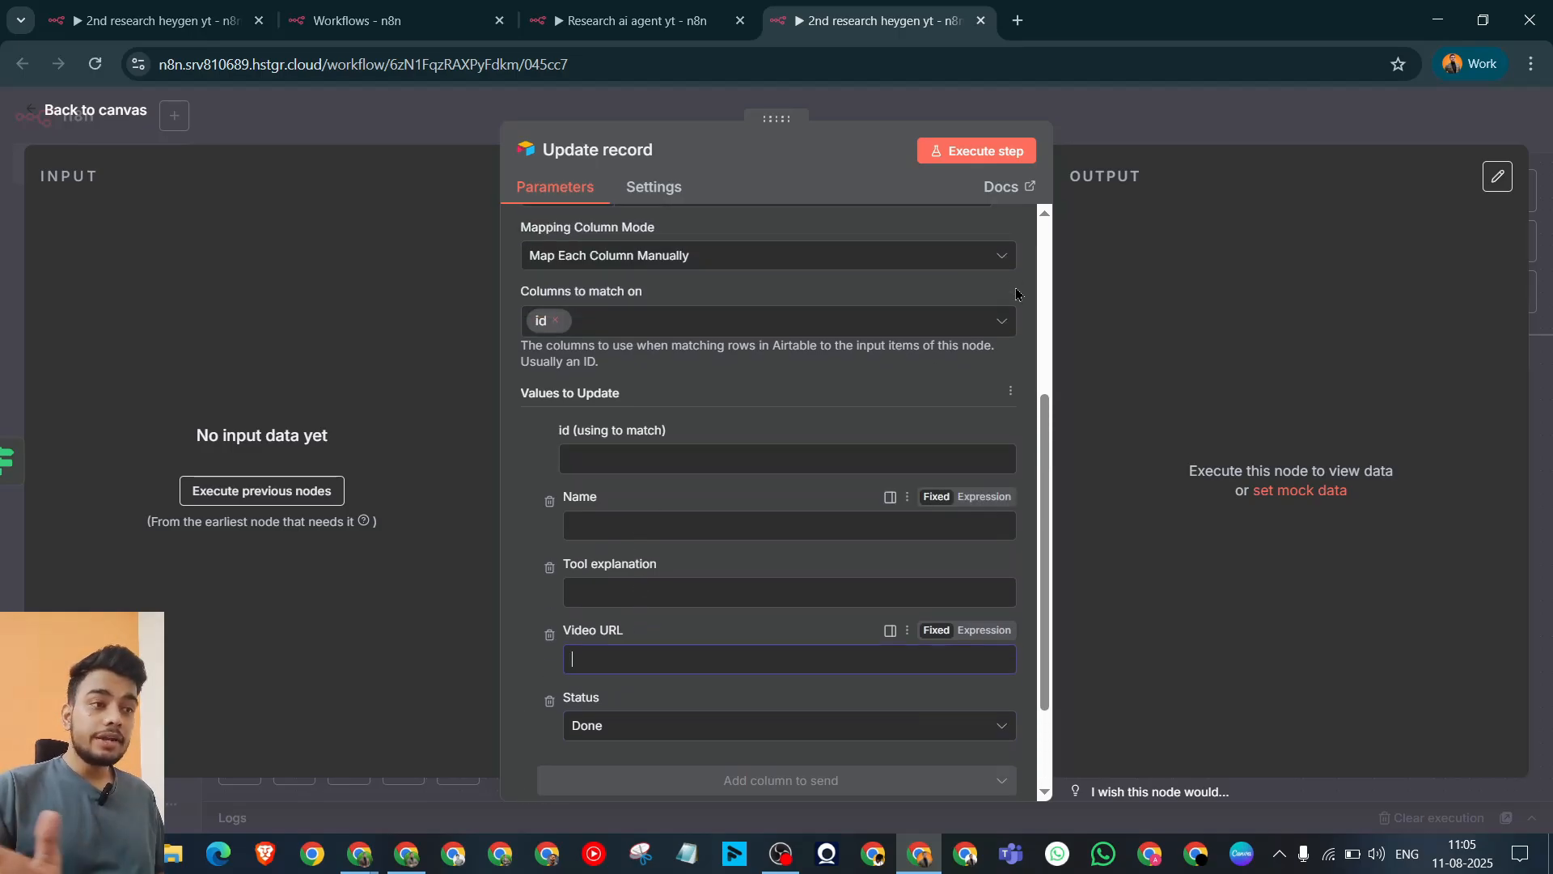
key("Escape")
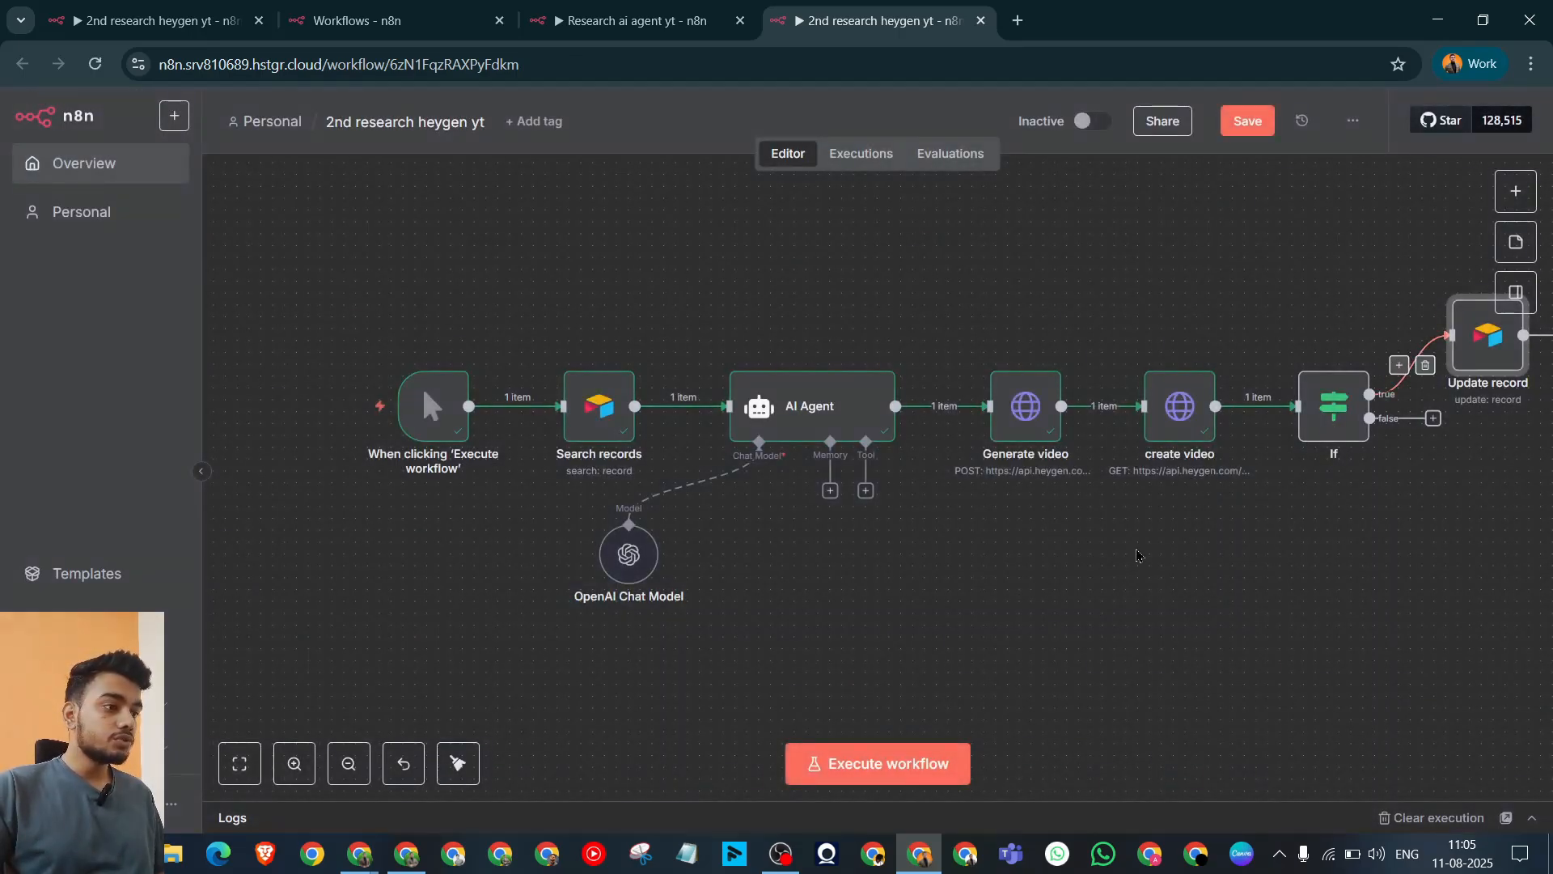
Step: Tidy up the canvas and add a Wait node to the If node's false branch with a wait amount of 2 seconds
left_click(458, 763)
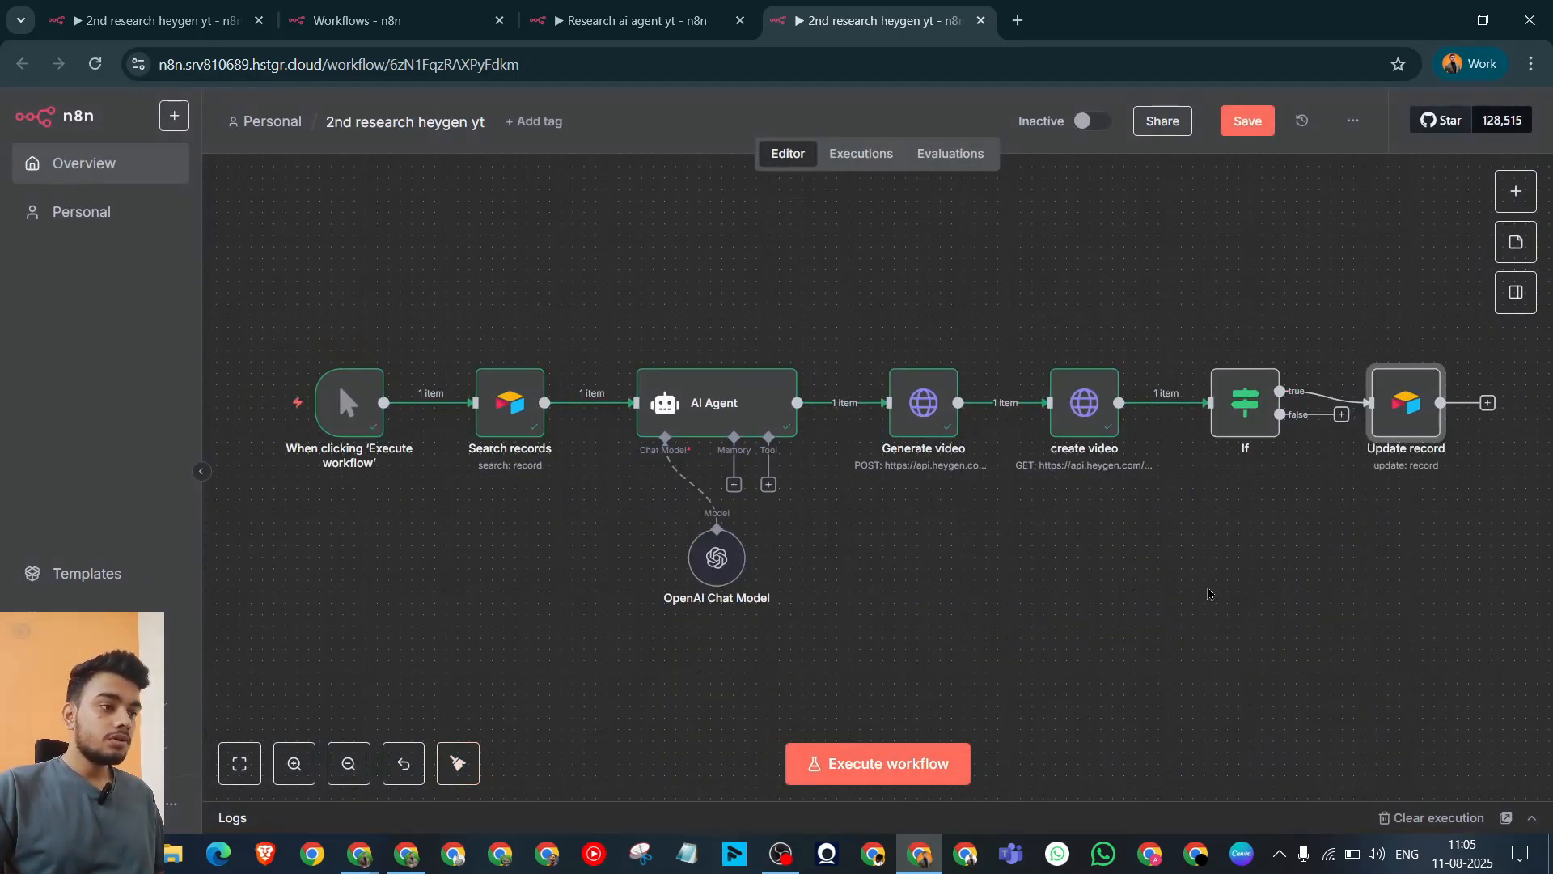
left_click(1340, 415)
type("wait")
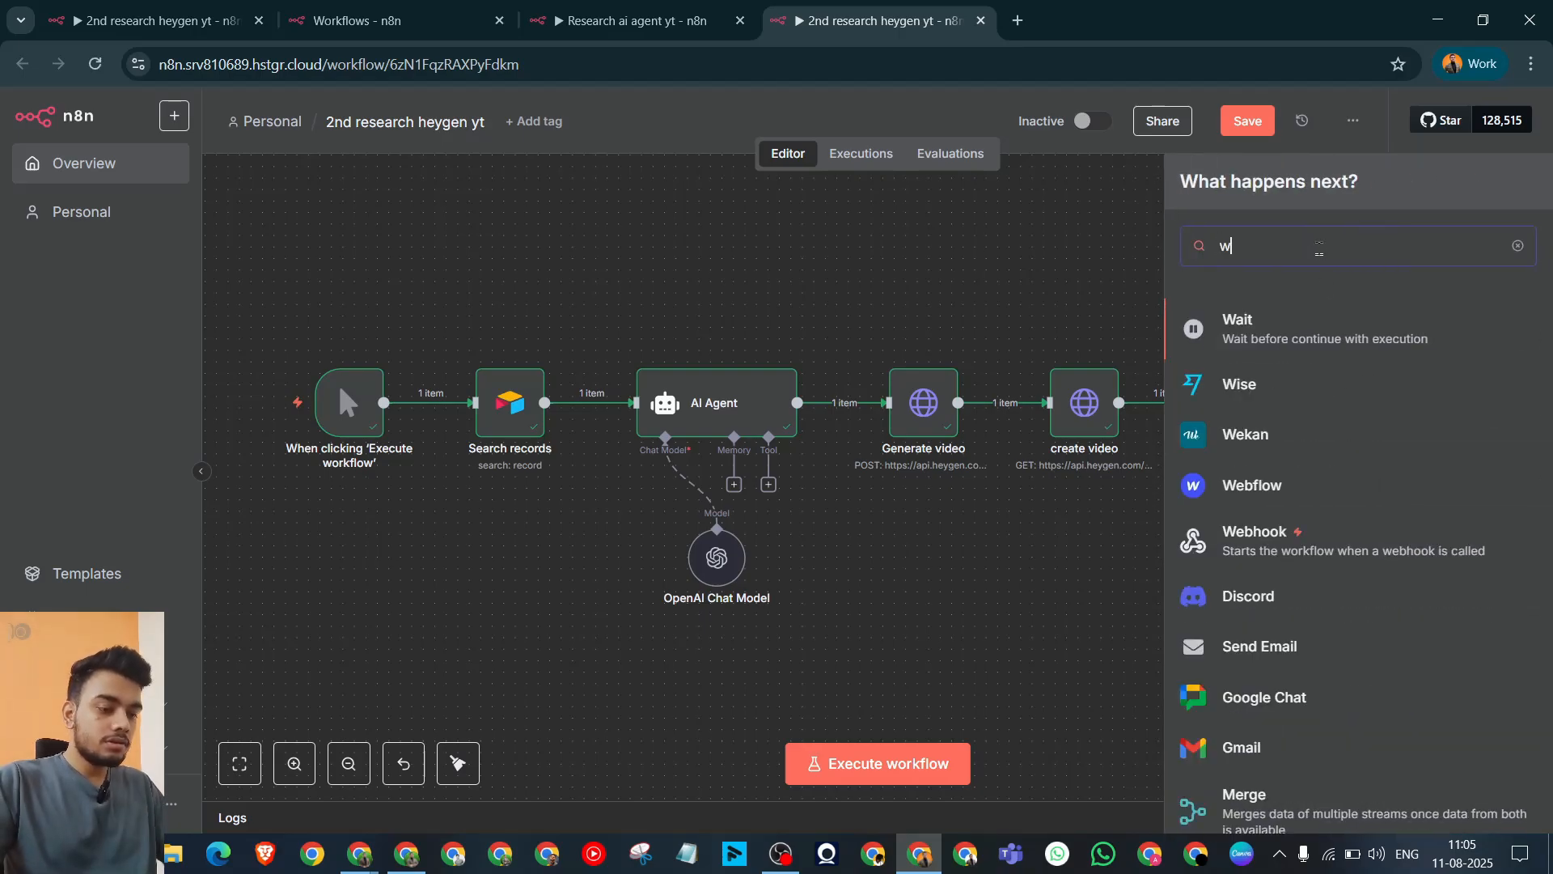
left_click(1295, 342)
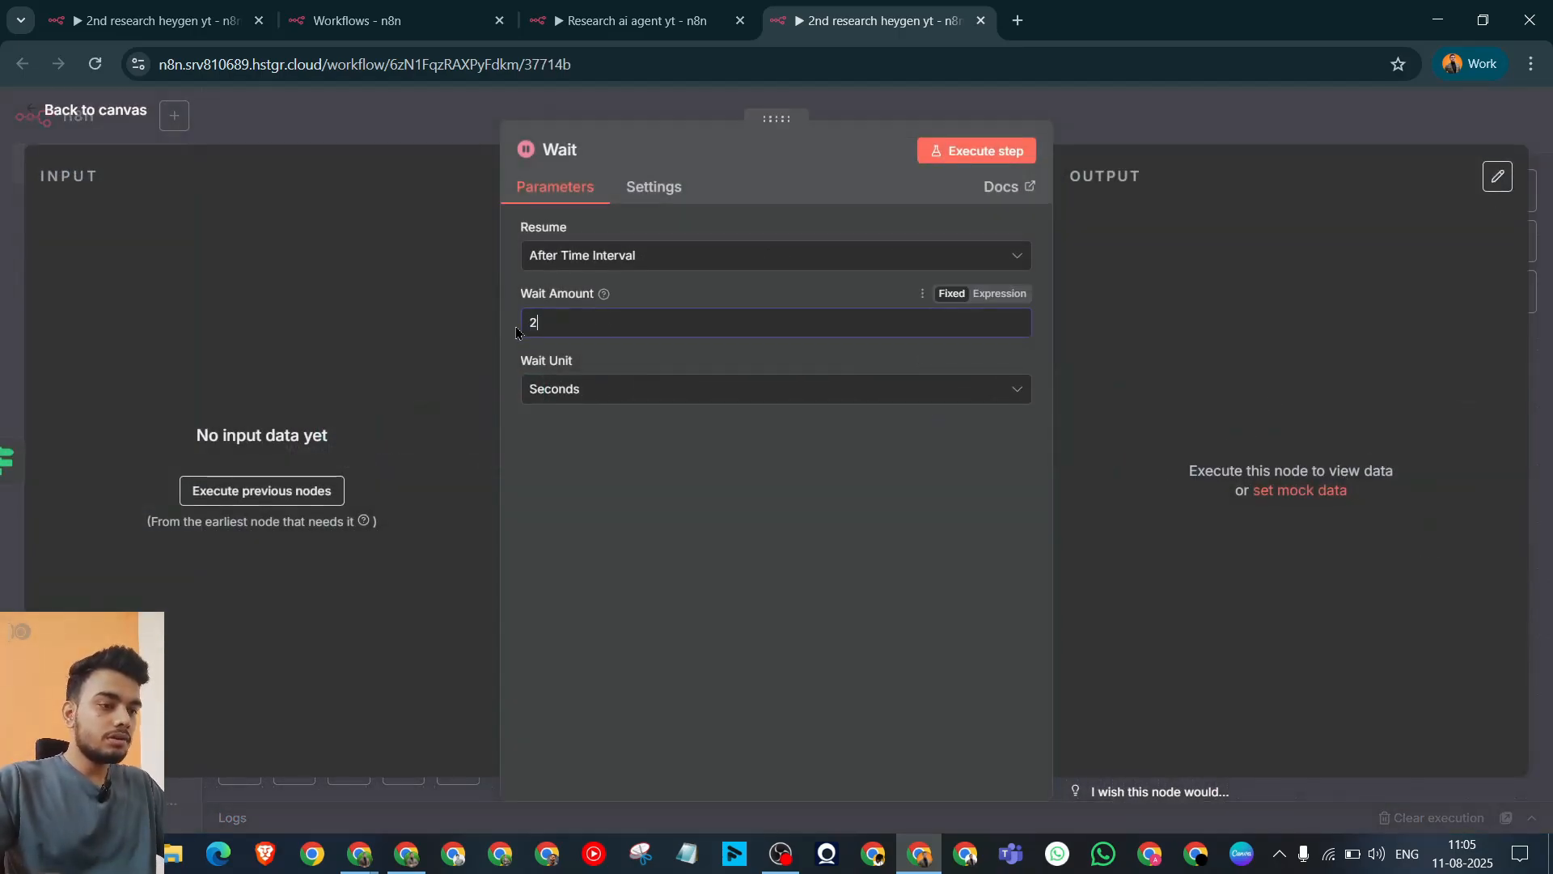
left_click(1250, 115)
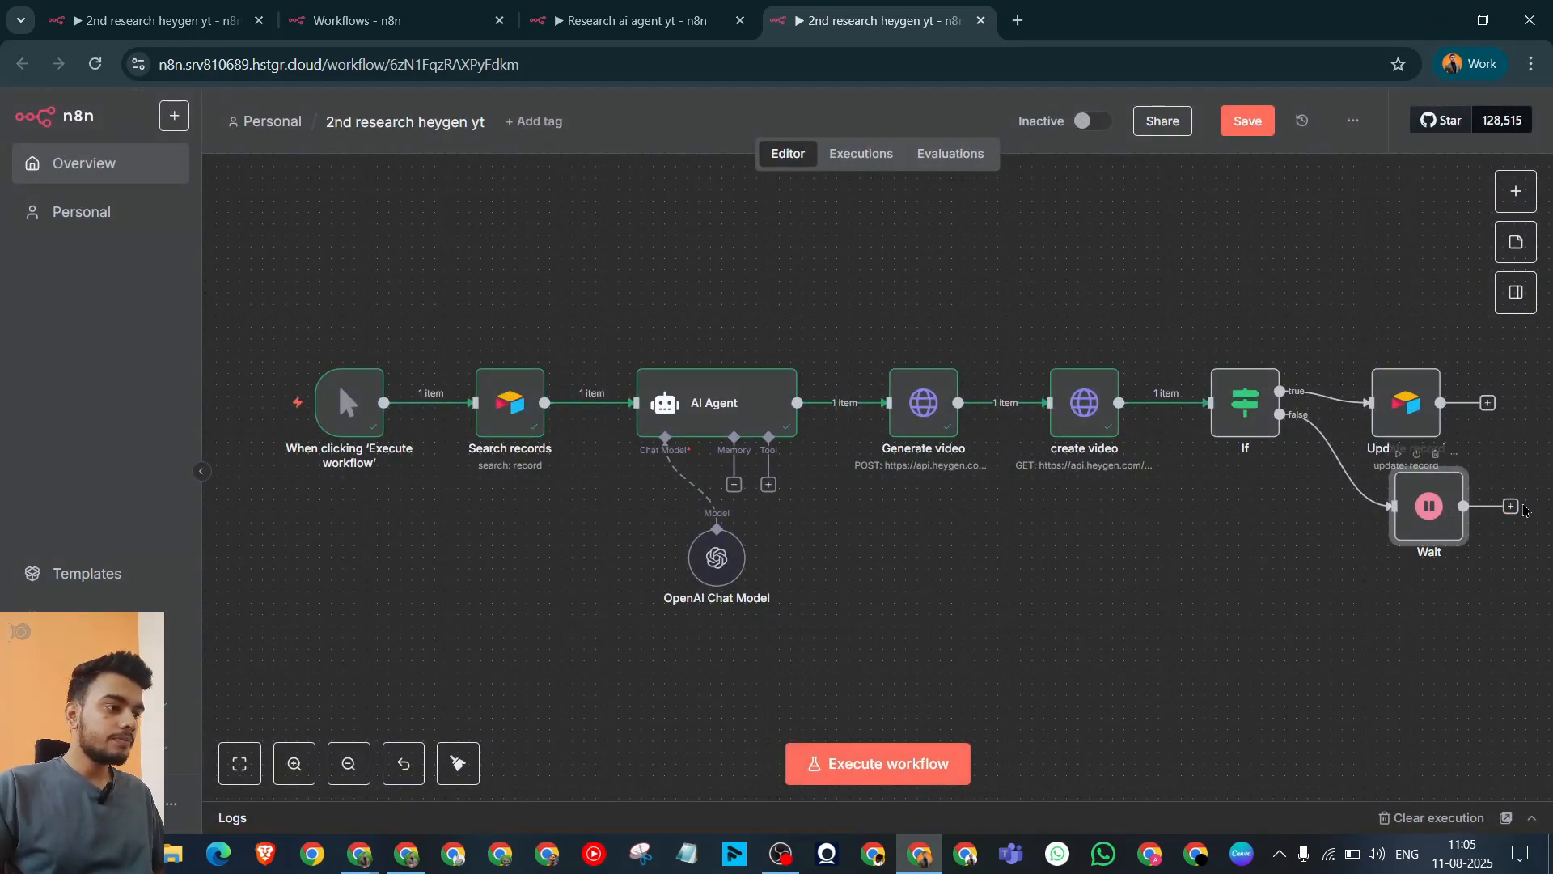
Step: Connect the Wait node's output back to the create video node's input, and move Wait below the Update record node
left_click_drag(1518, 516, 1022, 426)
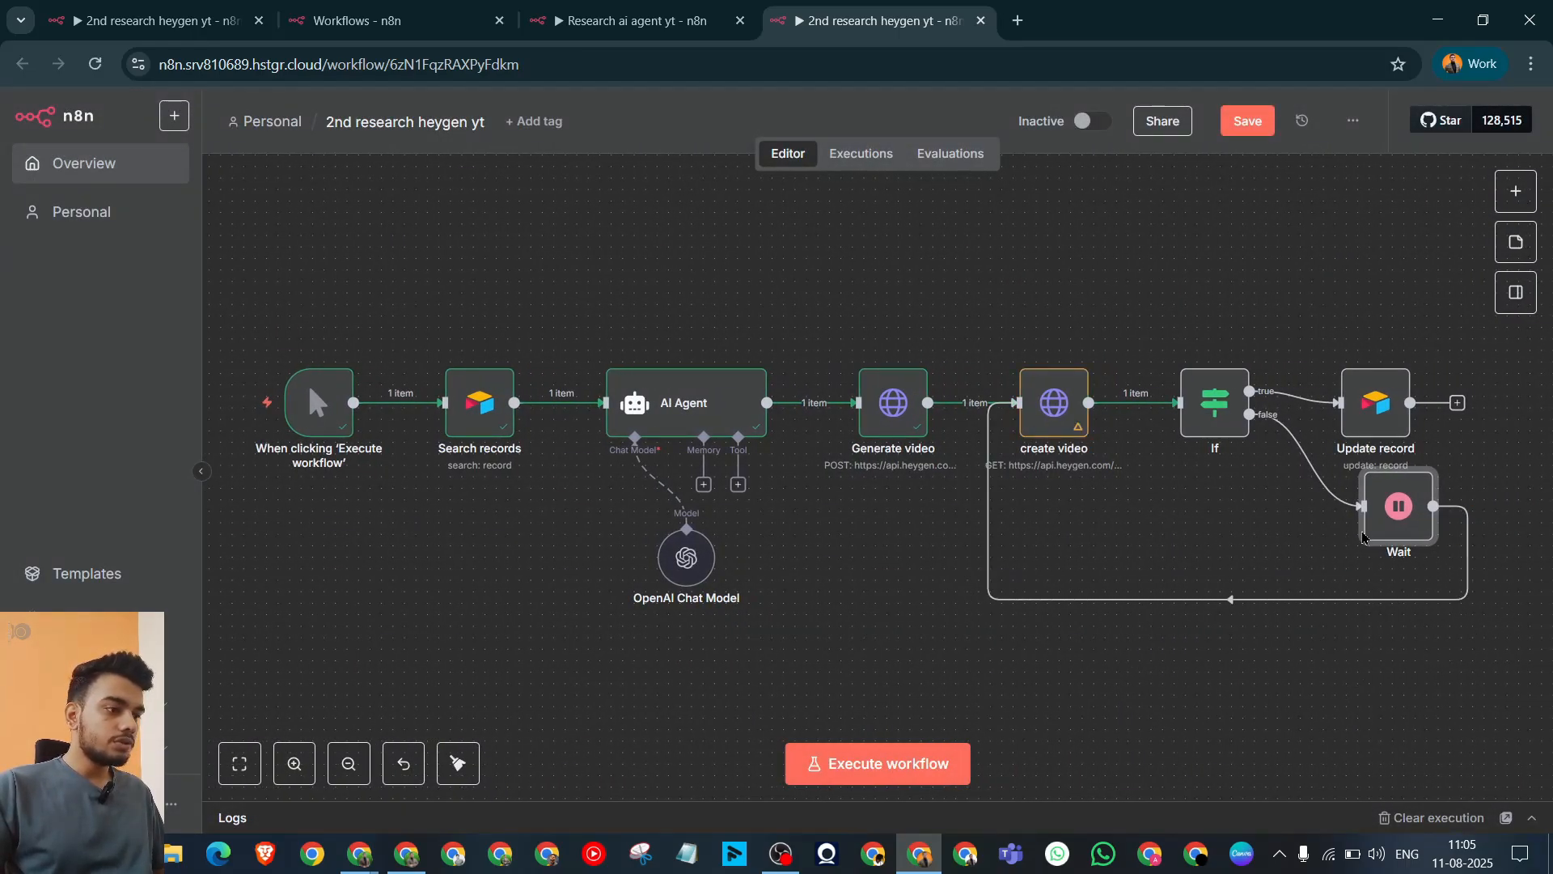
left_click_drag(1376, 527, 1271, 614)
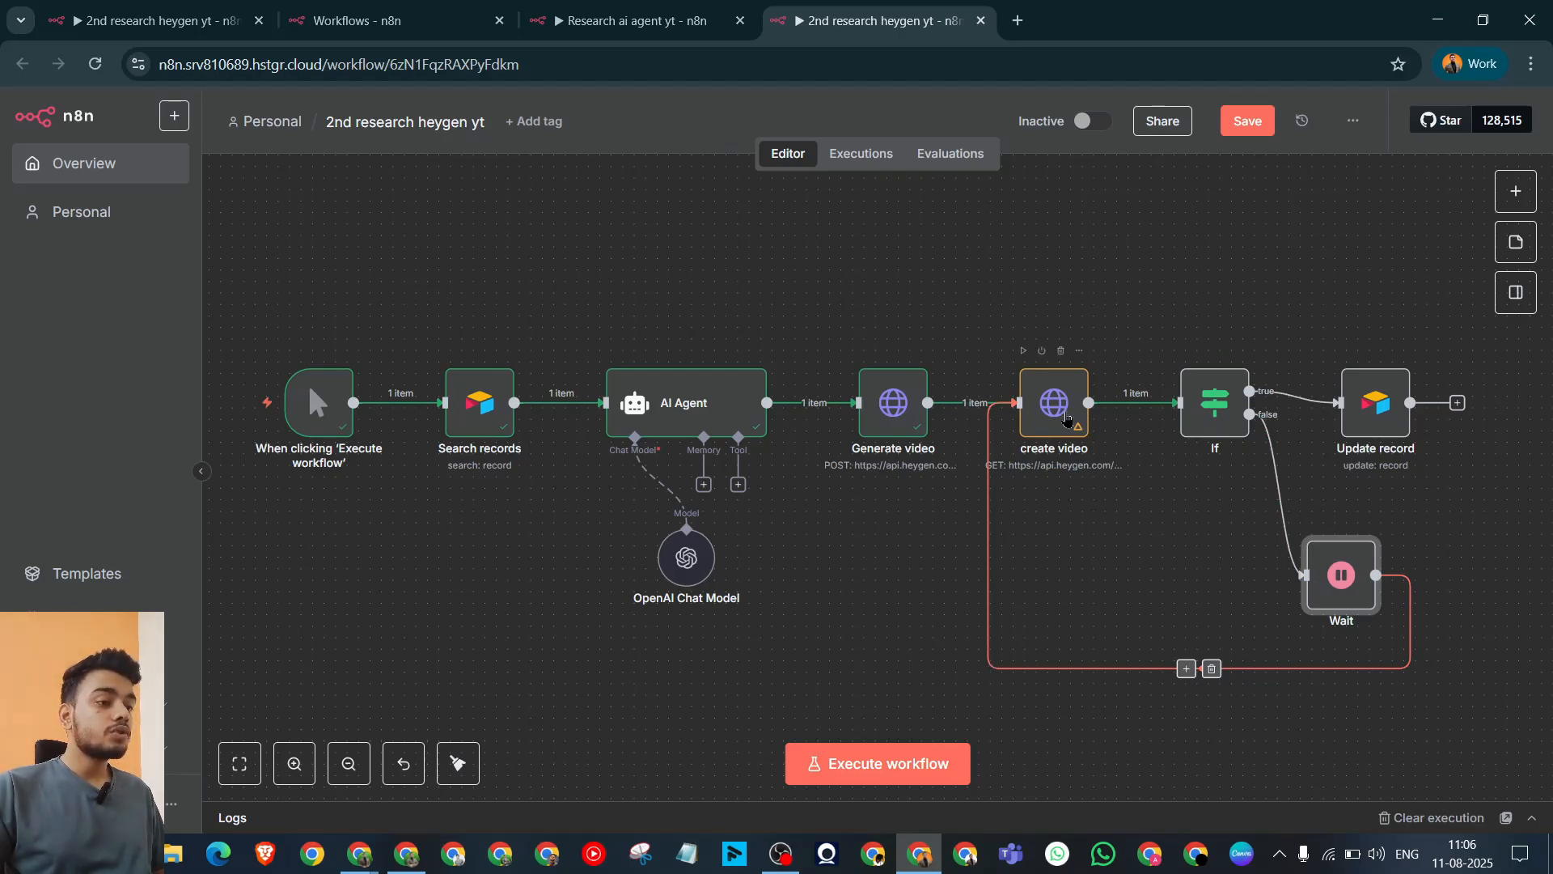
Step: Execute the create video node again and review the status and video_url in its output
double_click(1056, 404)
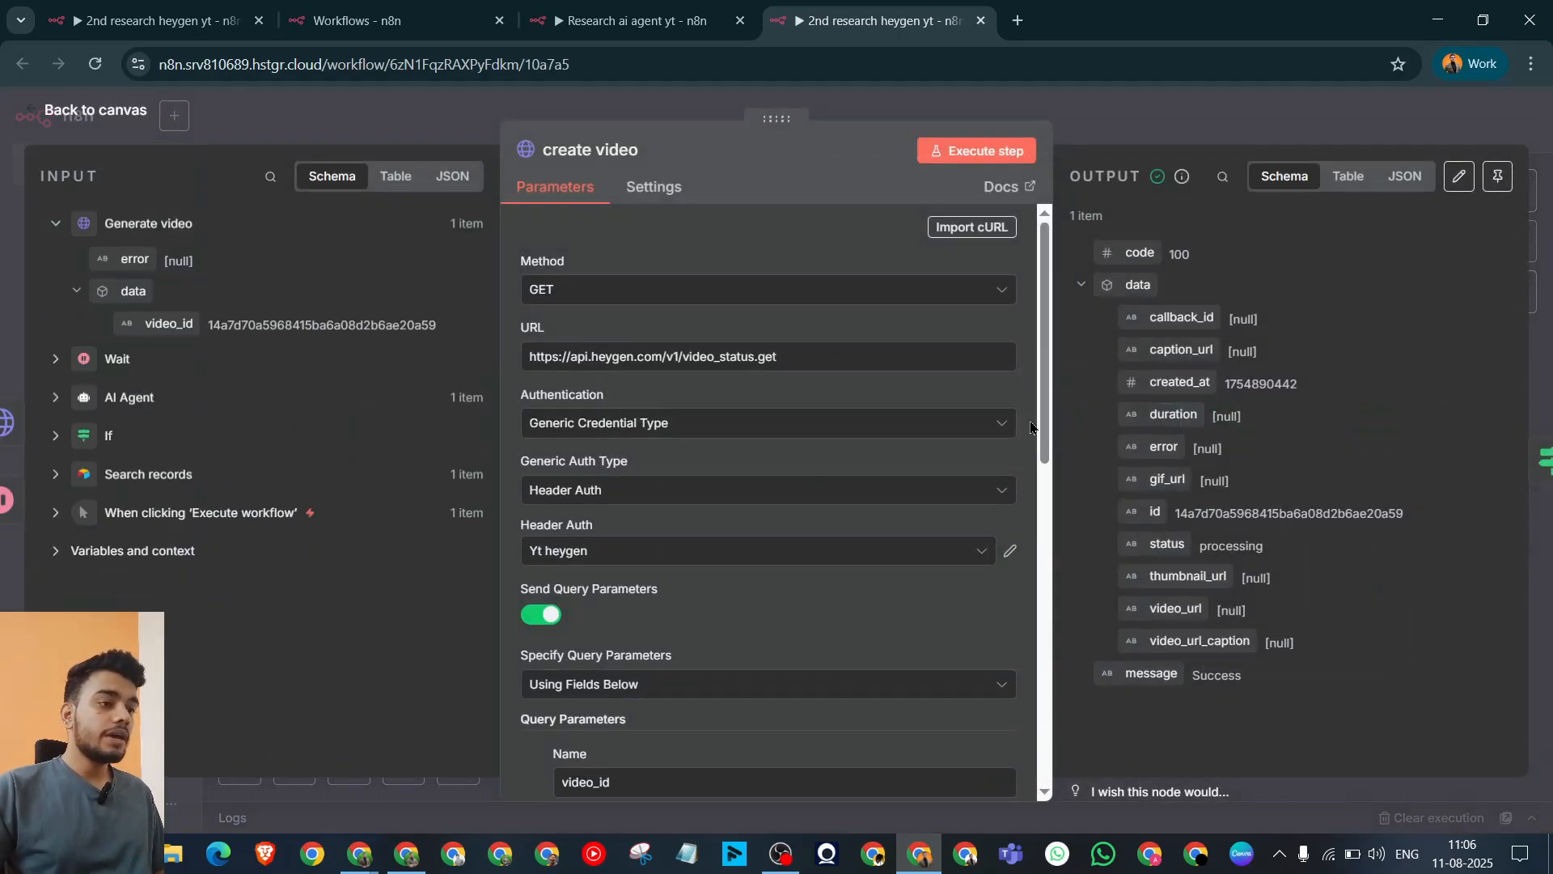
left_click(982, 160)
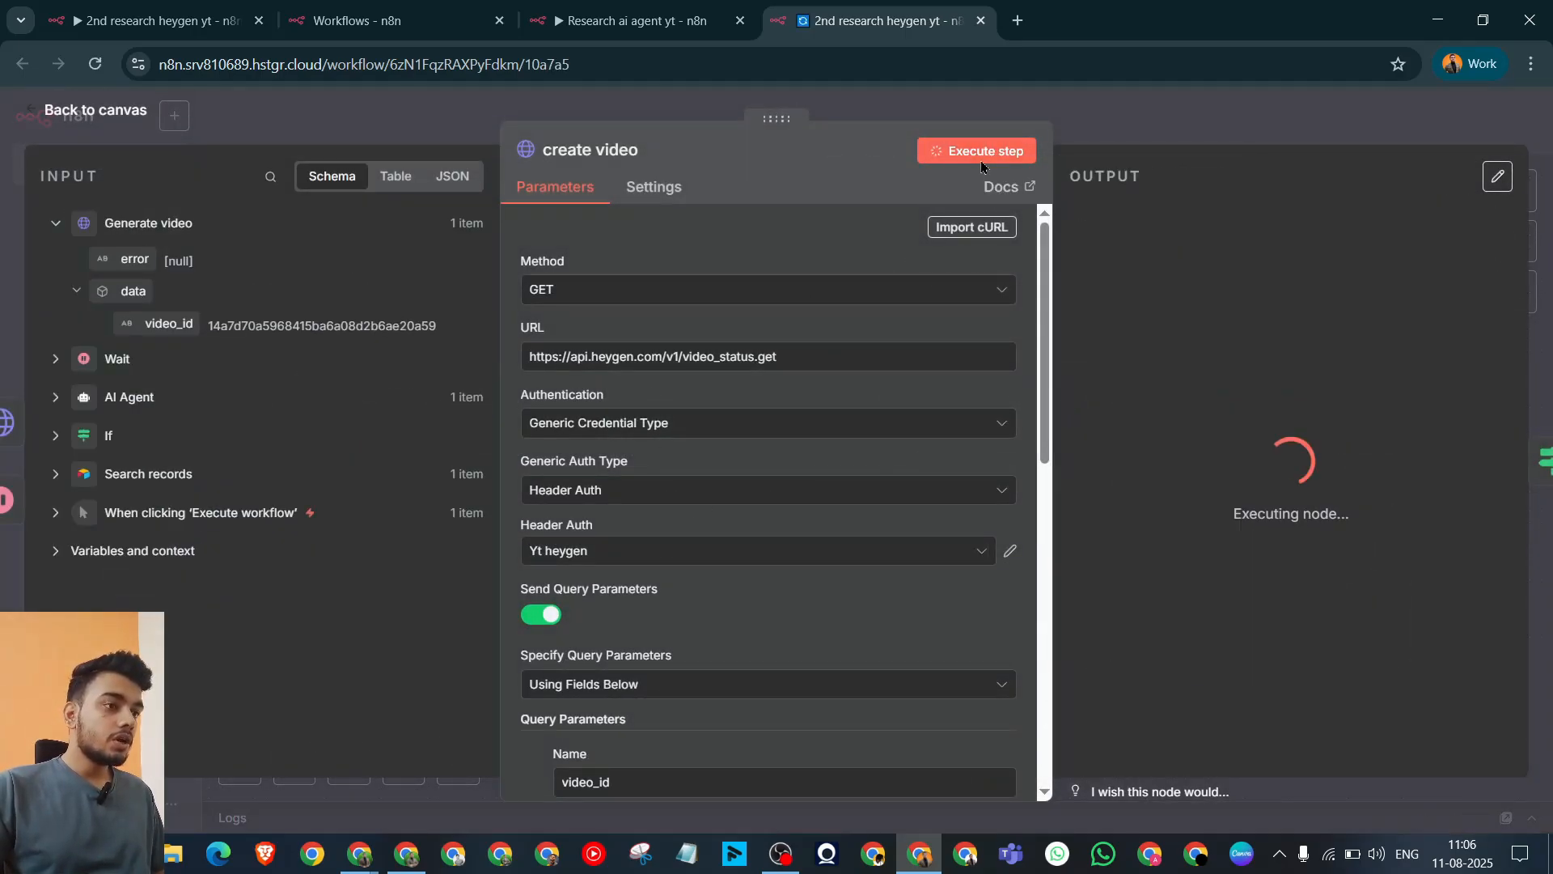
scroll(1283, 517, "down", 5)
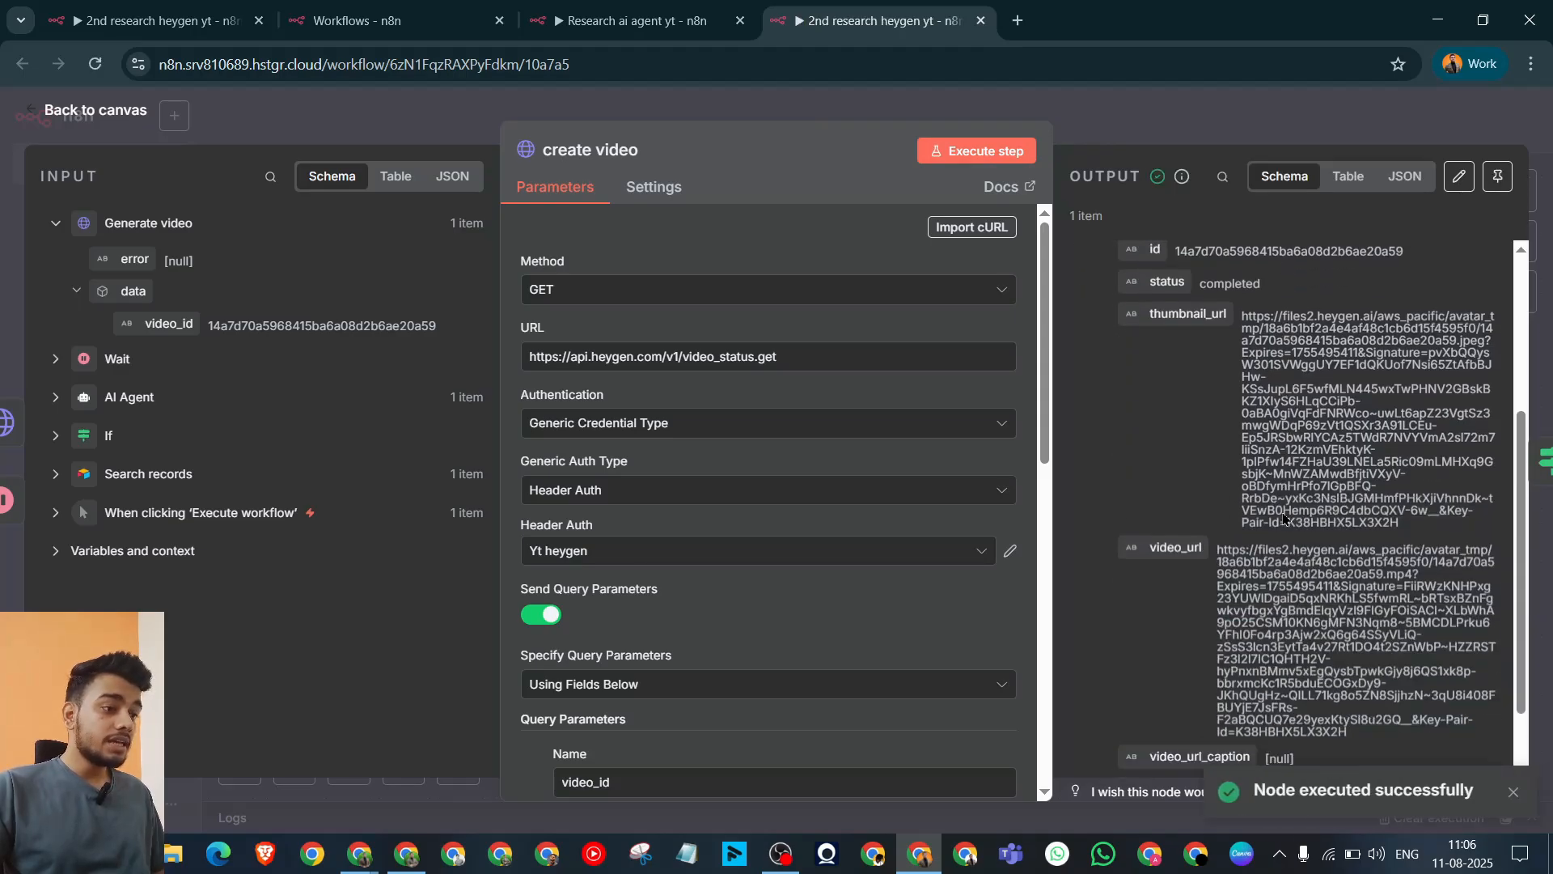
left_click_drag(1222, 470, 1389, 662)
left_click(1359, 553)
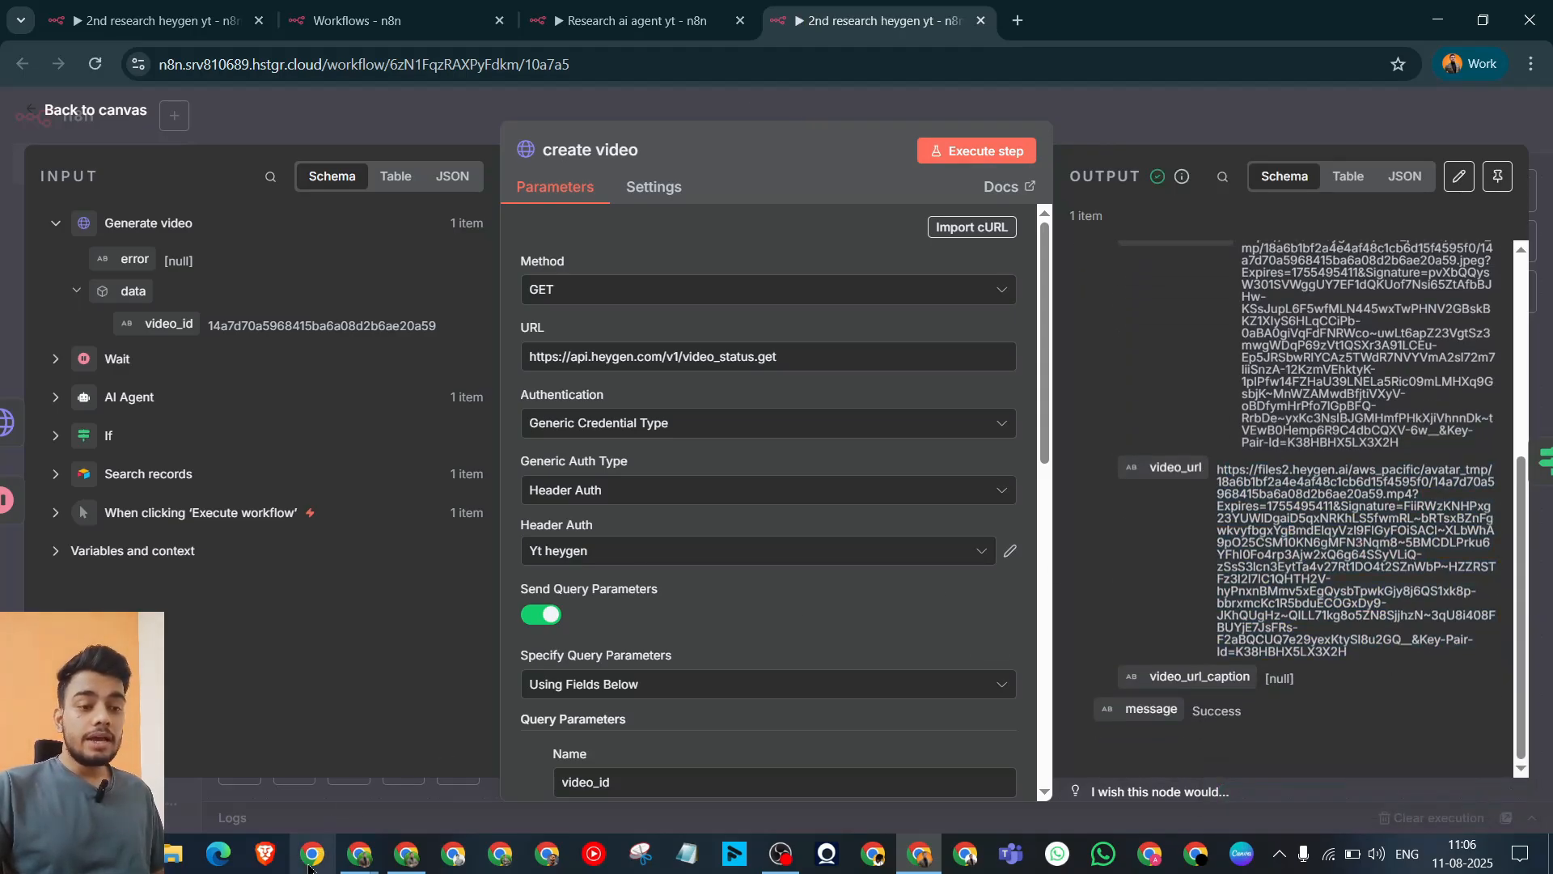
Step: Check the newest avatar video in the HeyGen projects list and return to the n8n workflow canvas
left_click(406, 854)
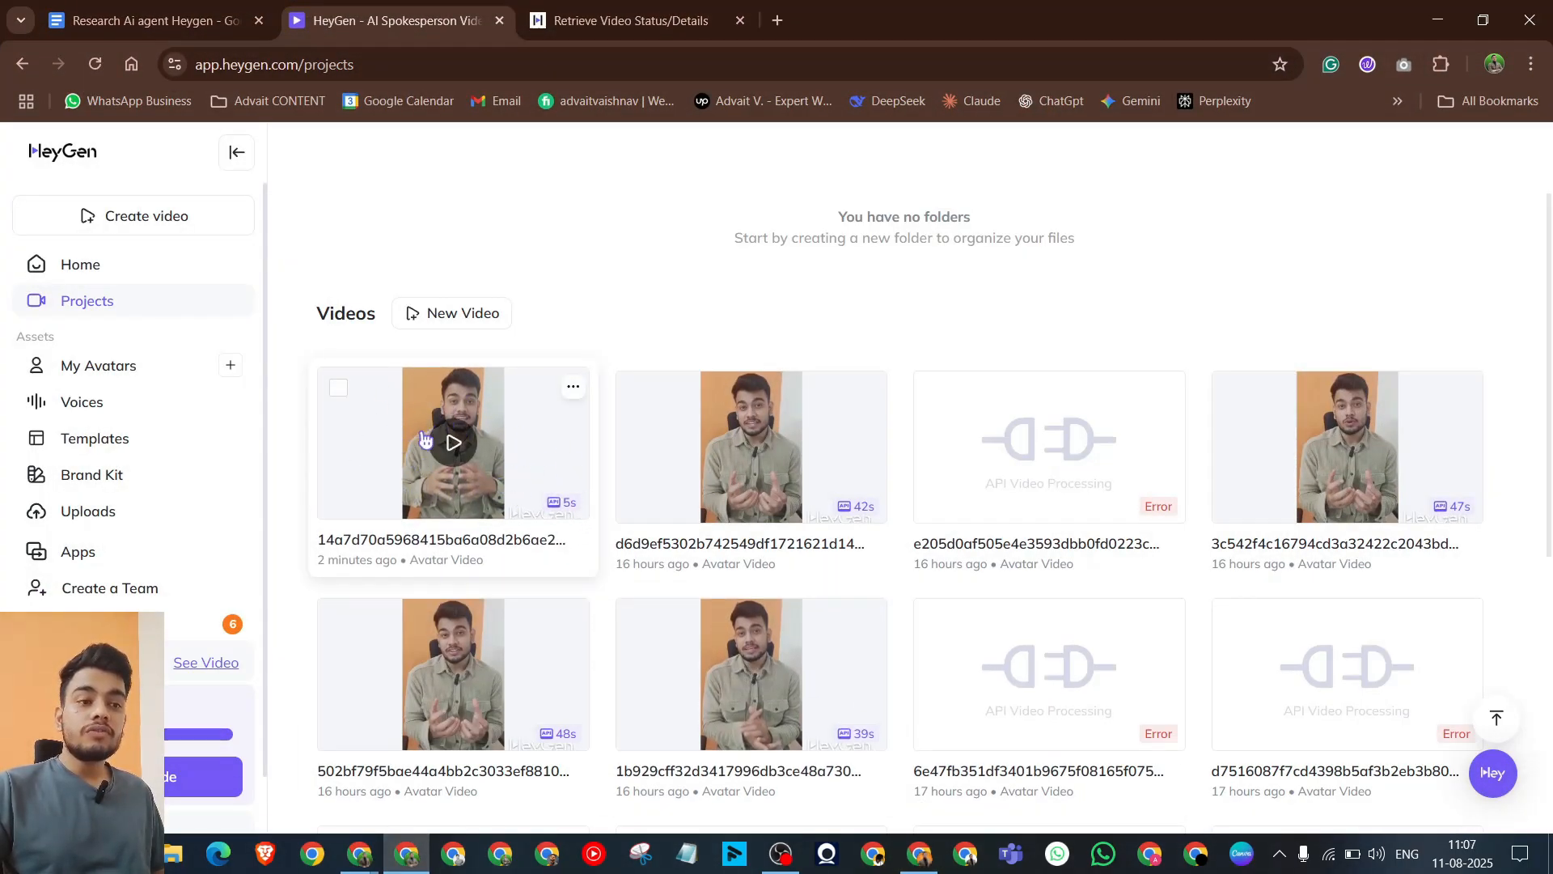
left_click(1438, 20)
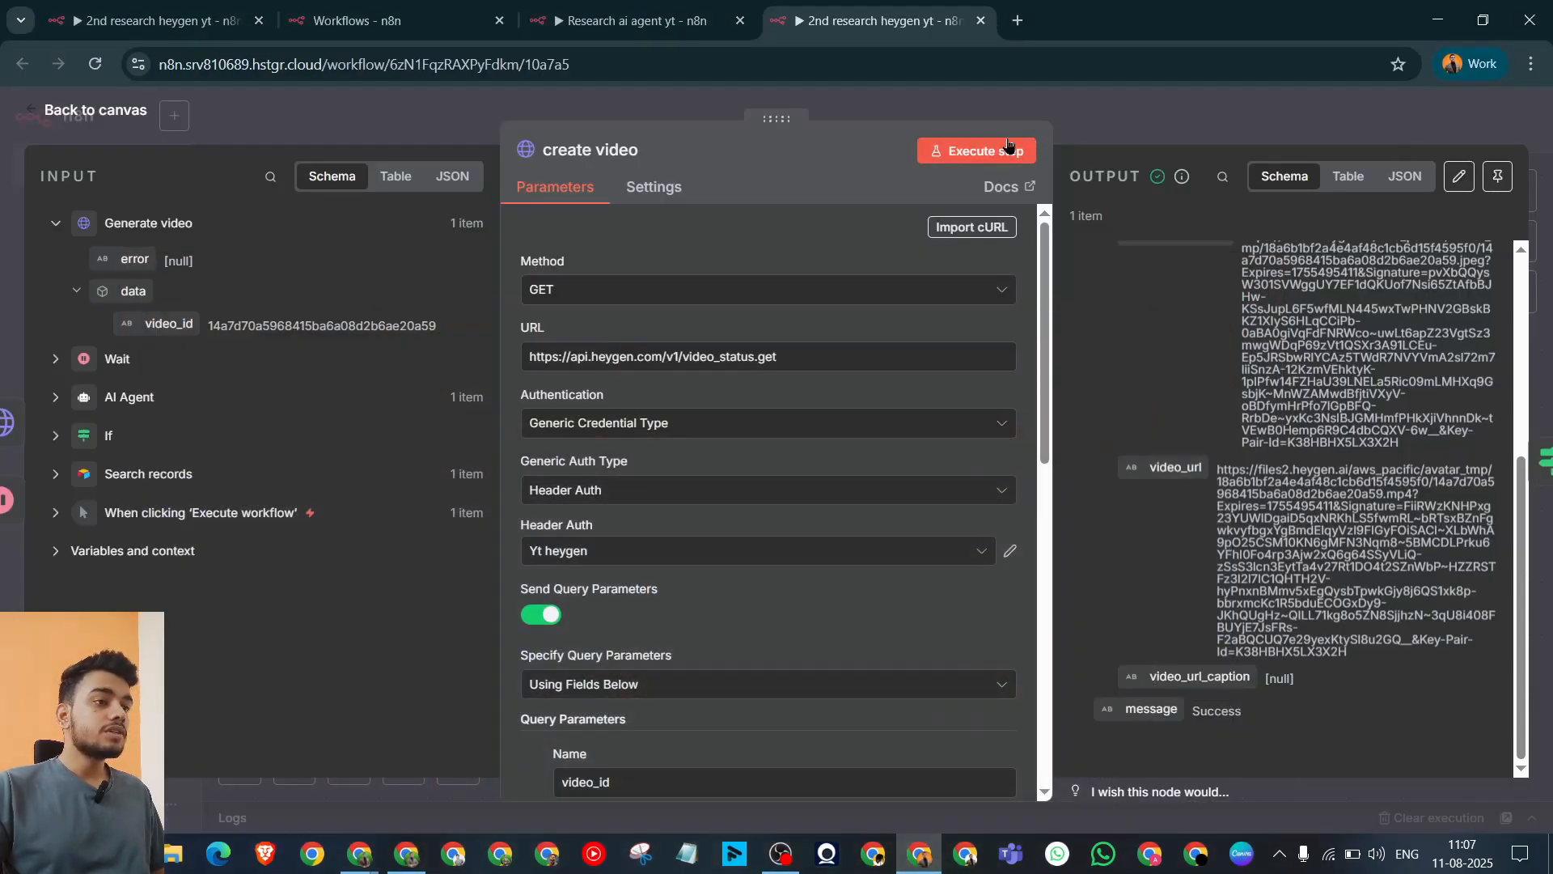
left_click(1149, 118)
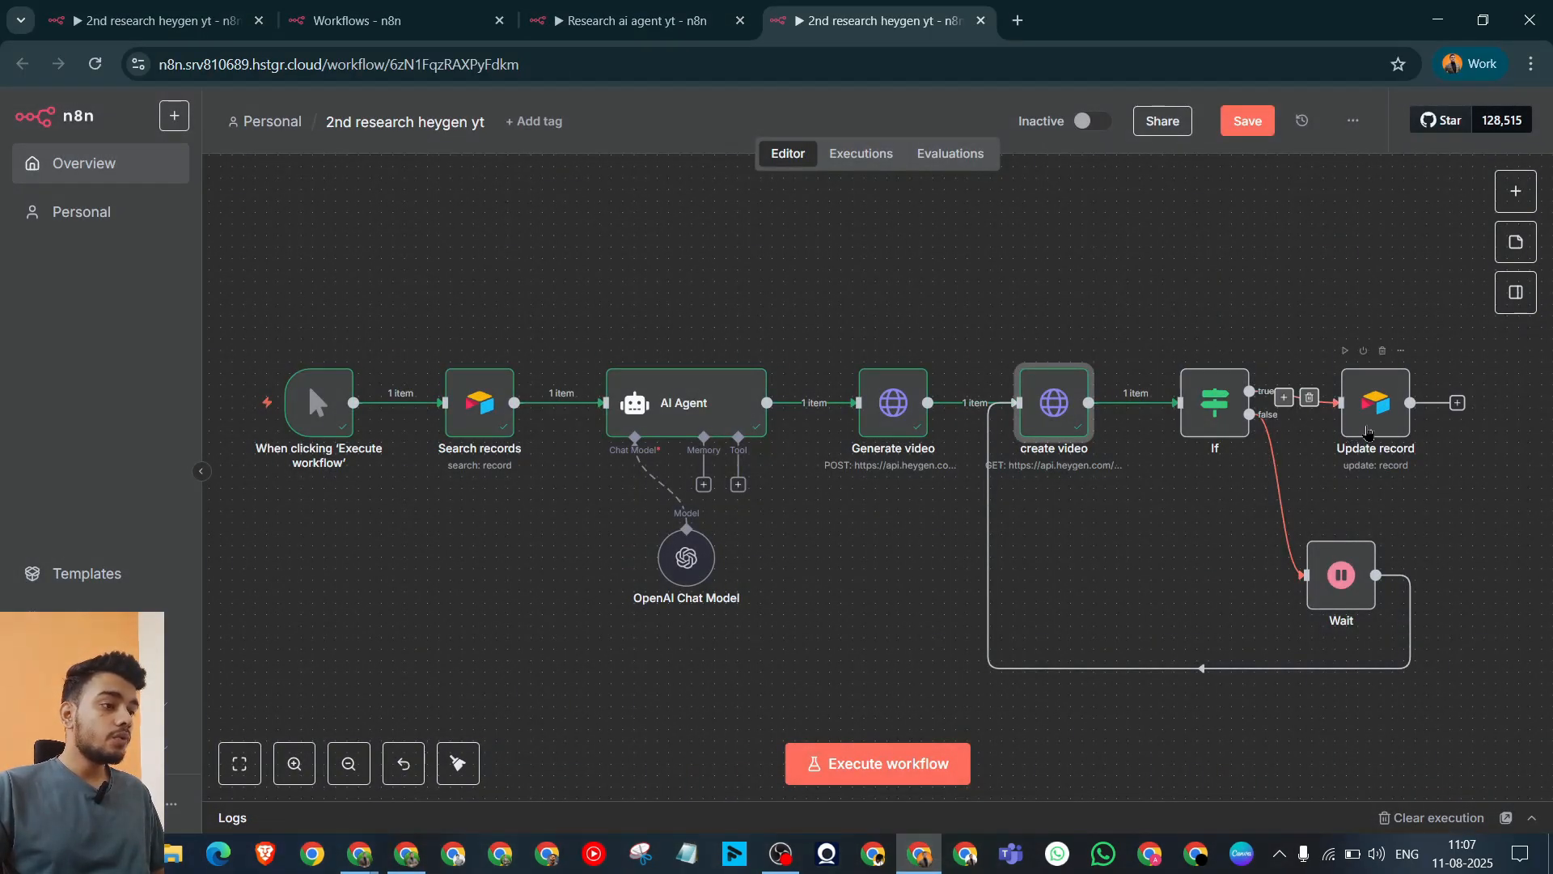
Step: Execute the If node that tests whether the status equals completed, and return to the canvas
left_click(1218, 404)
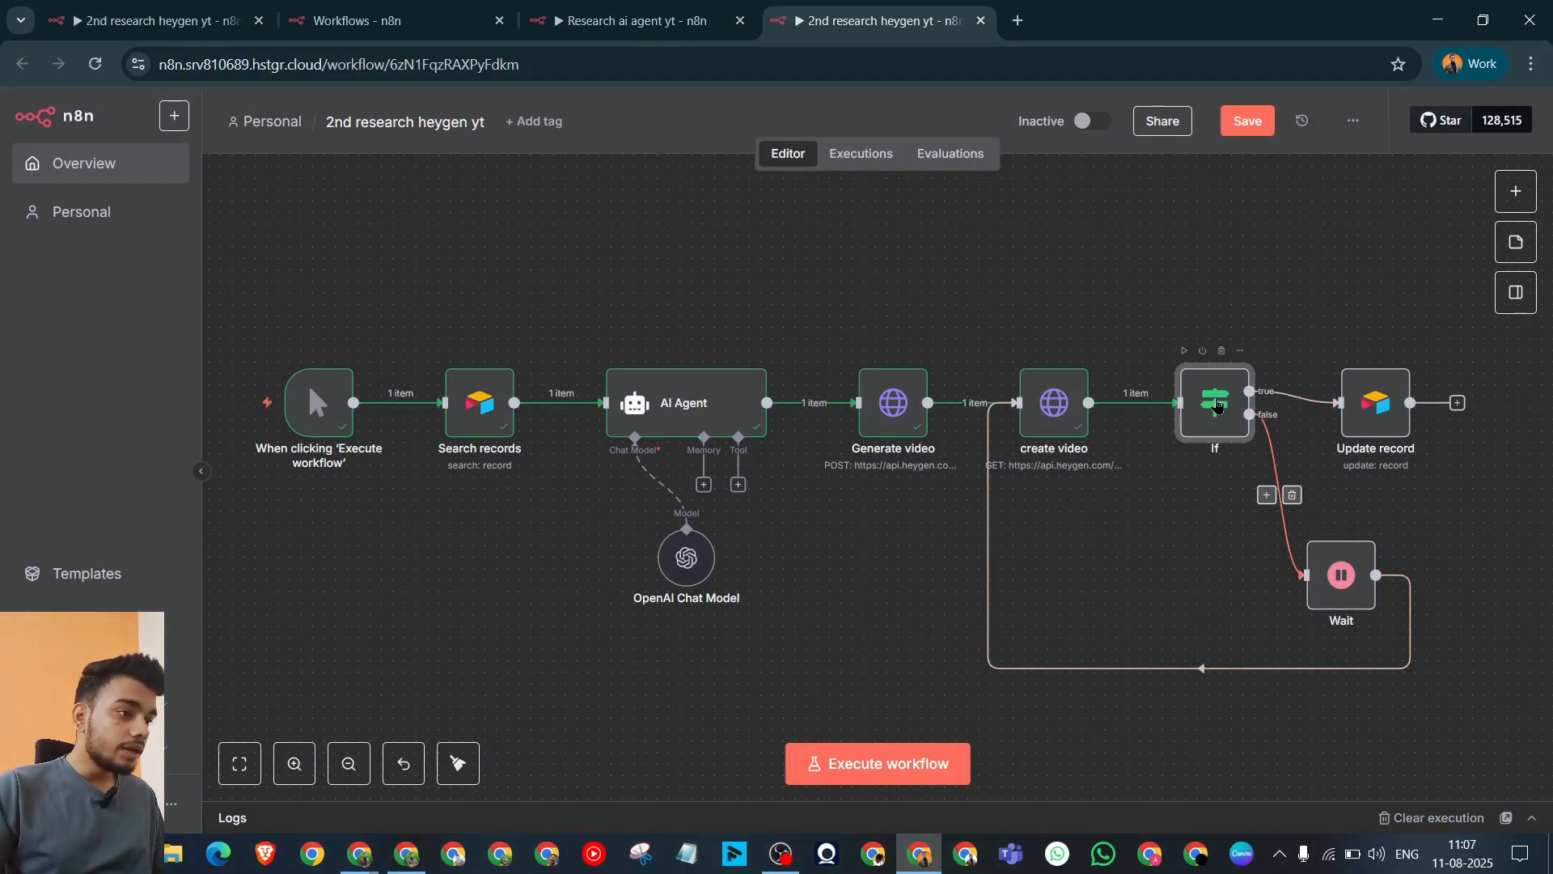
double_click(1218, 405)
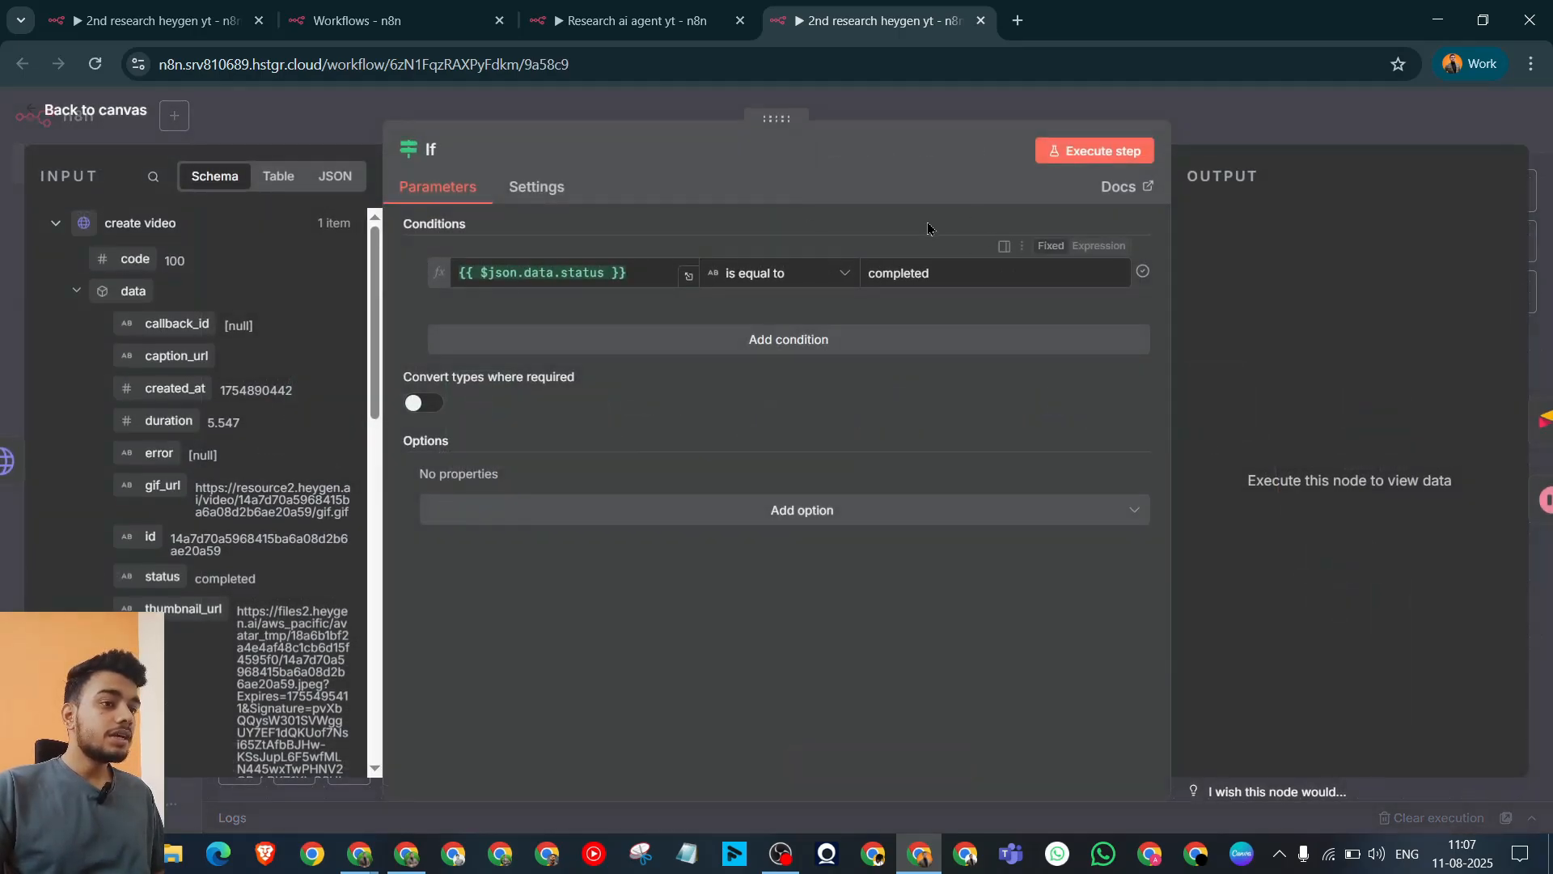
left_click(1078, 154)
key("Escape")
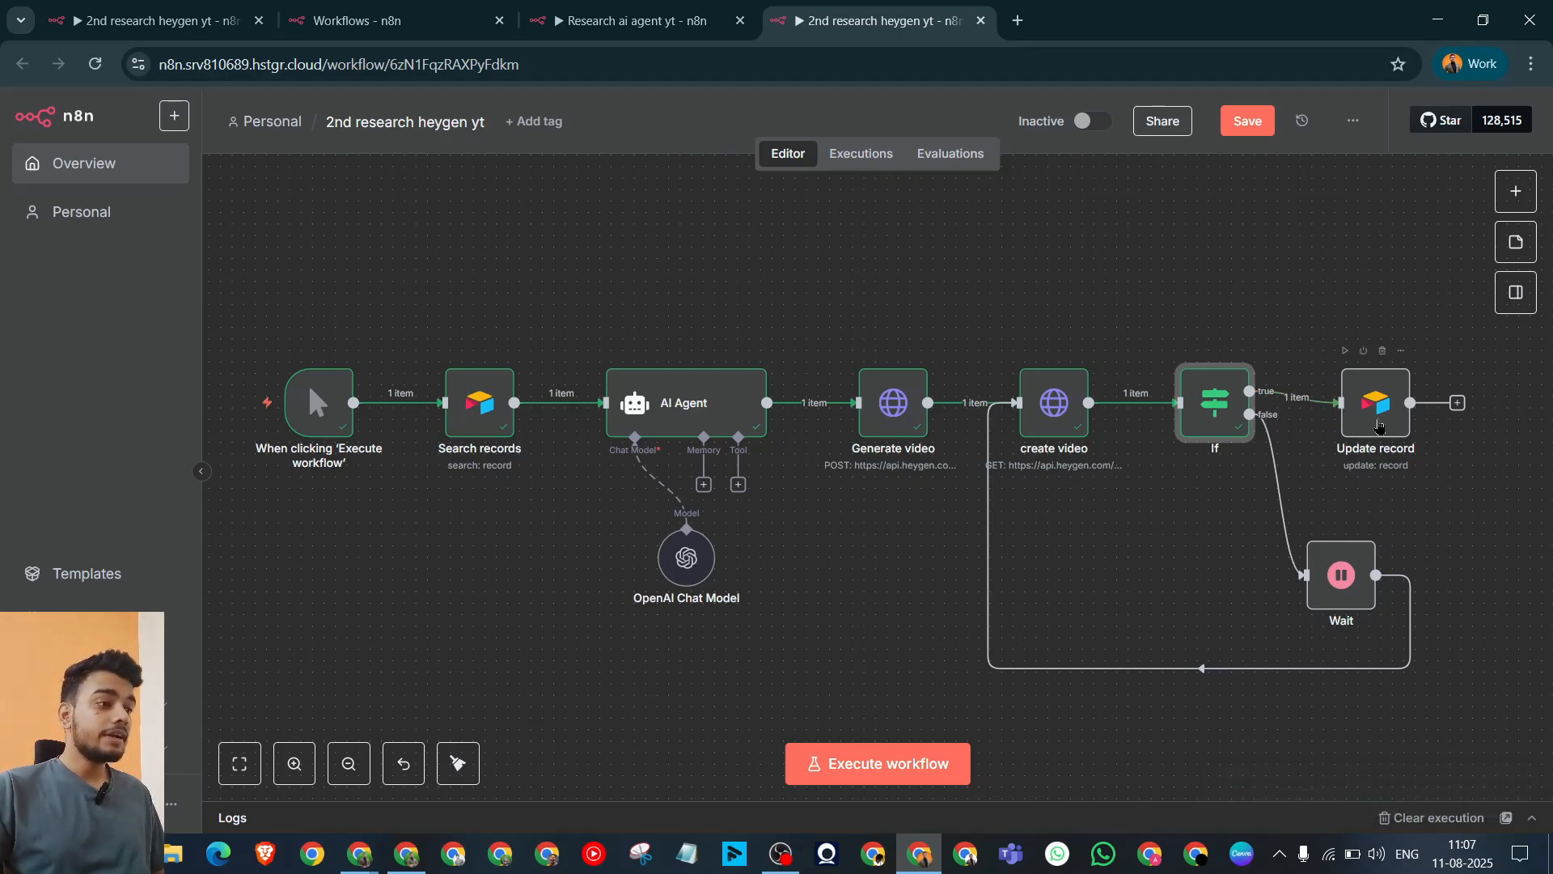
Step: Map the If node's video_url output to the Video URL column in the Update record node
left_click(1366, 423)
double_click(1366, 424)
scroll(781, 437, "down", 5)
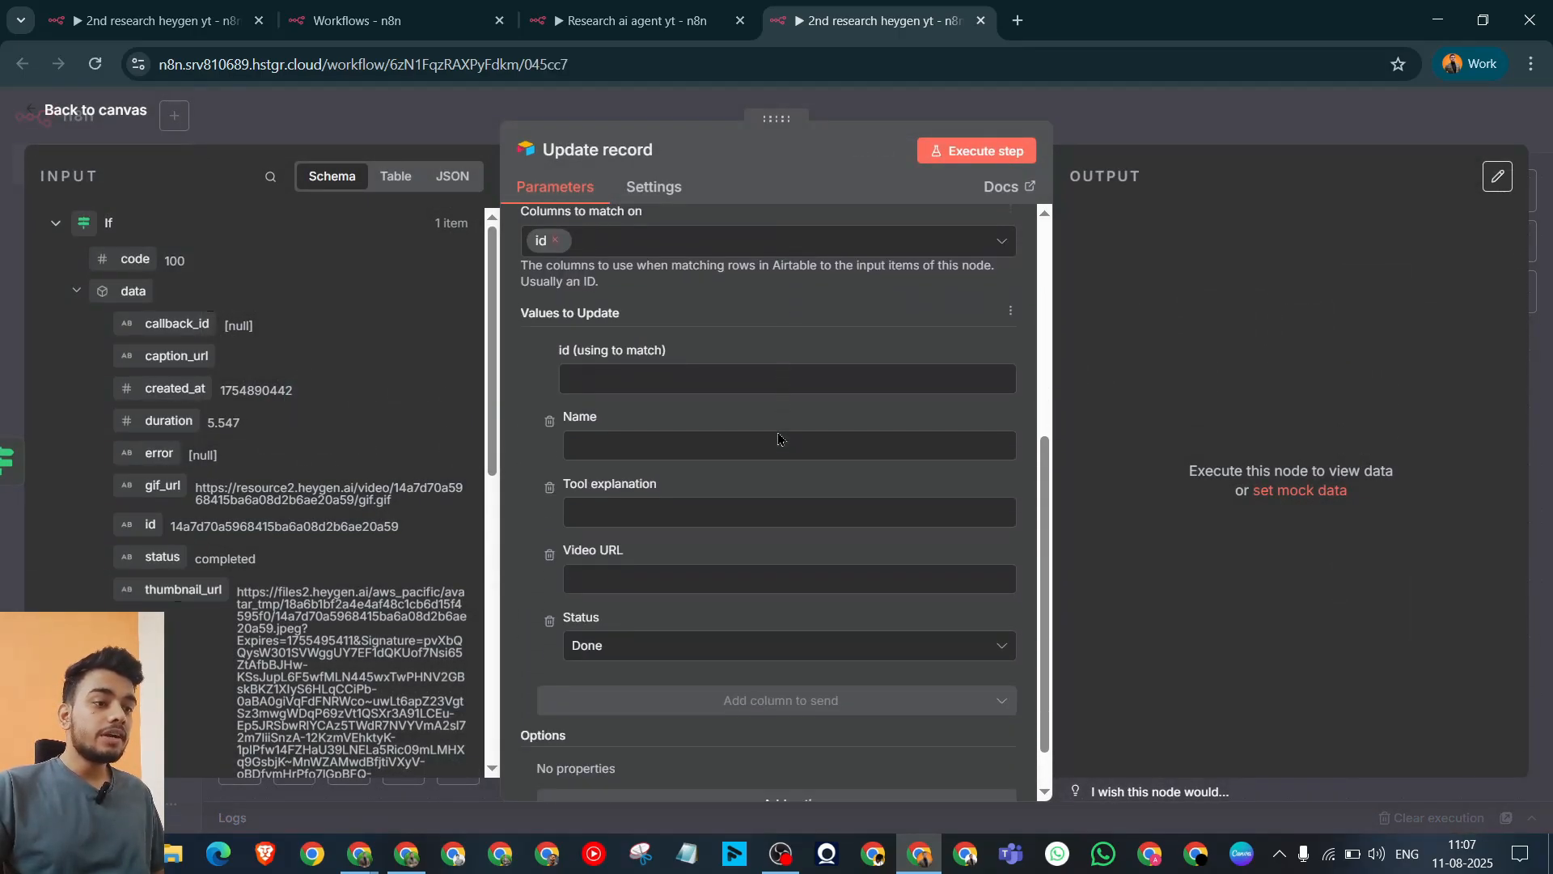
scroll(316, 501, "down", 3)
scroll(316, 502, "down", 2)
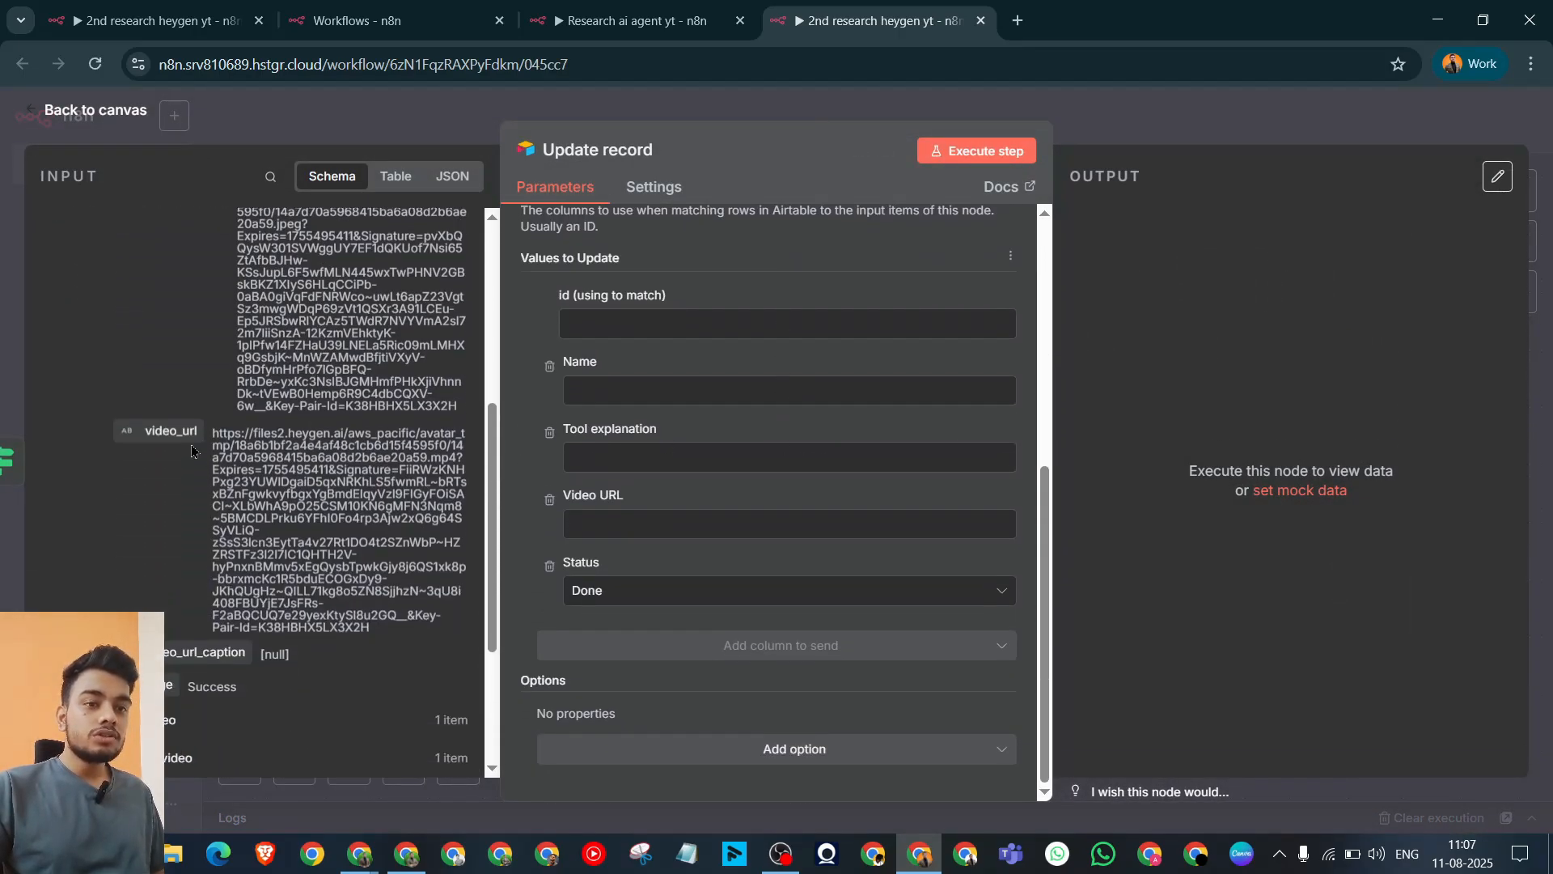
left_click_drag(170, 431, 656, 522)
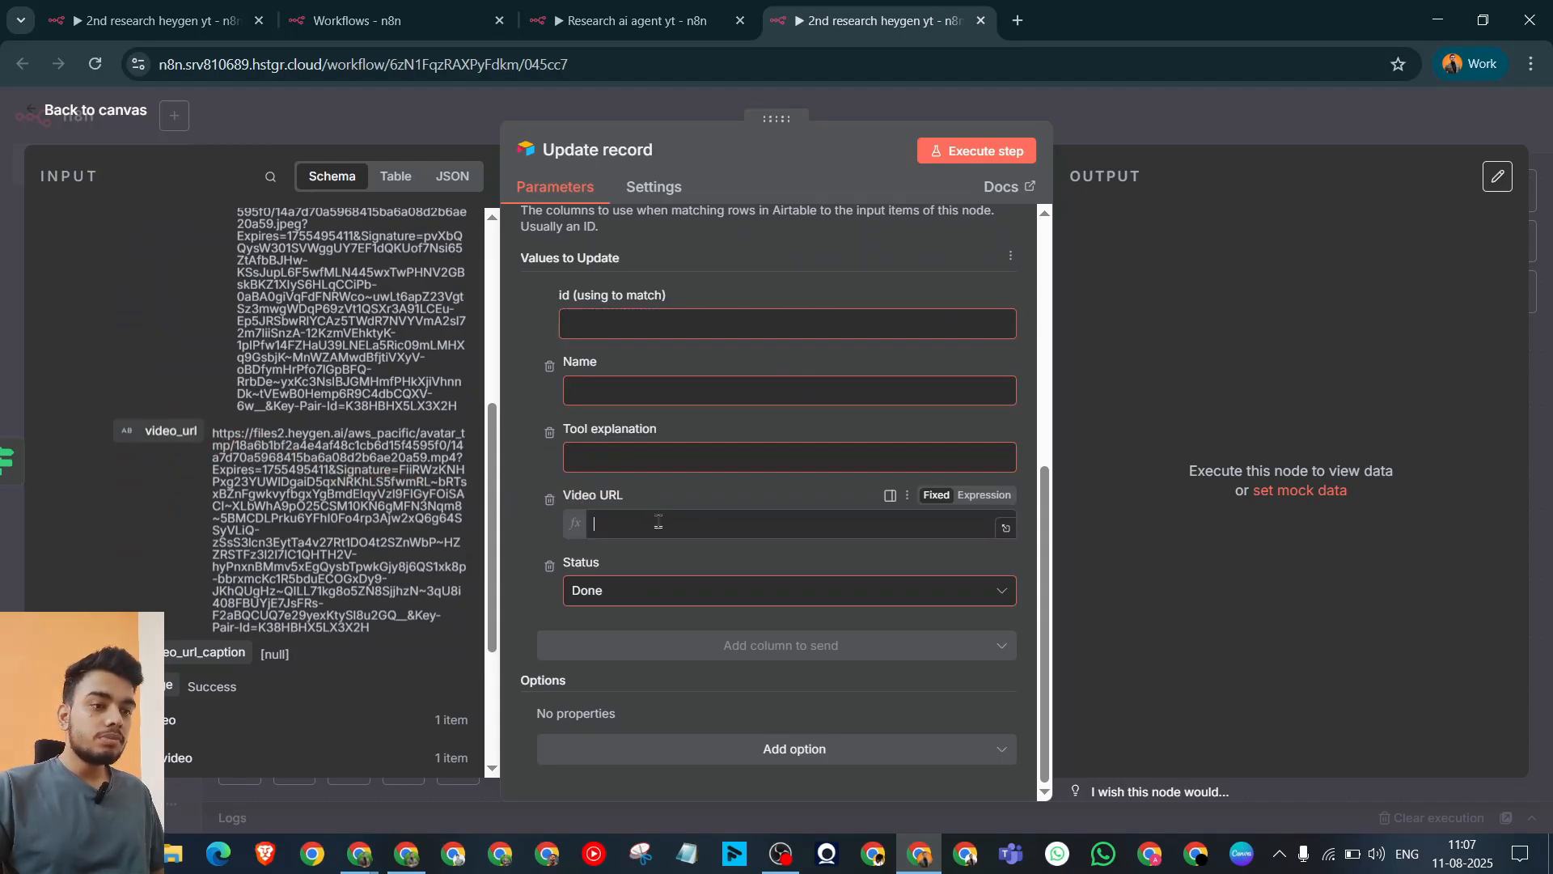
left_click(546, 488)
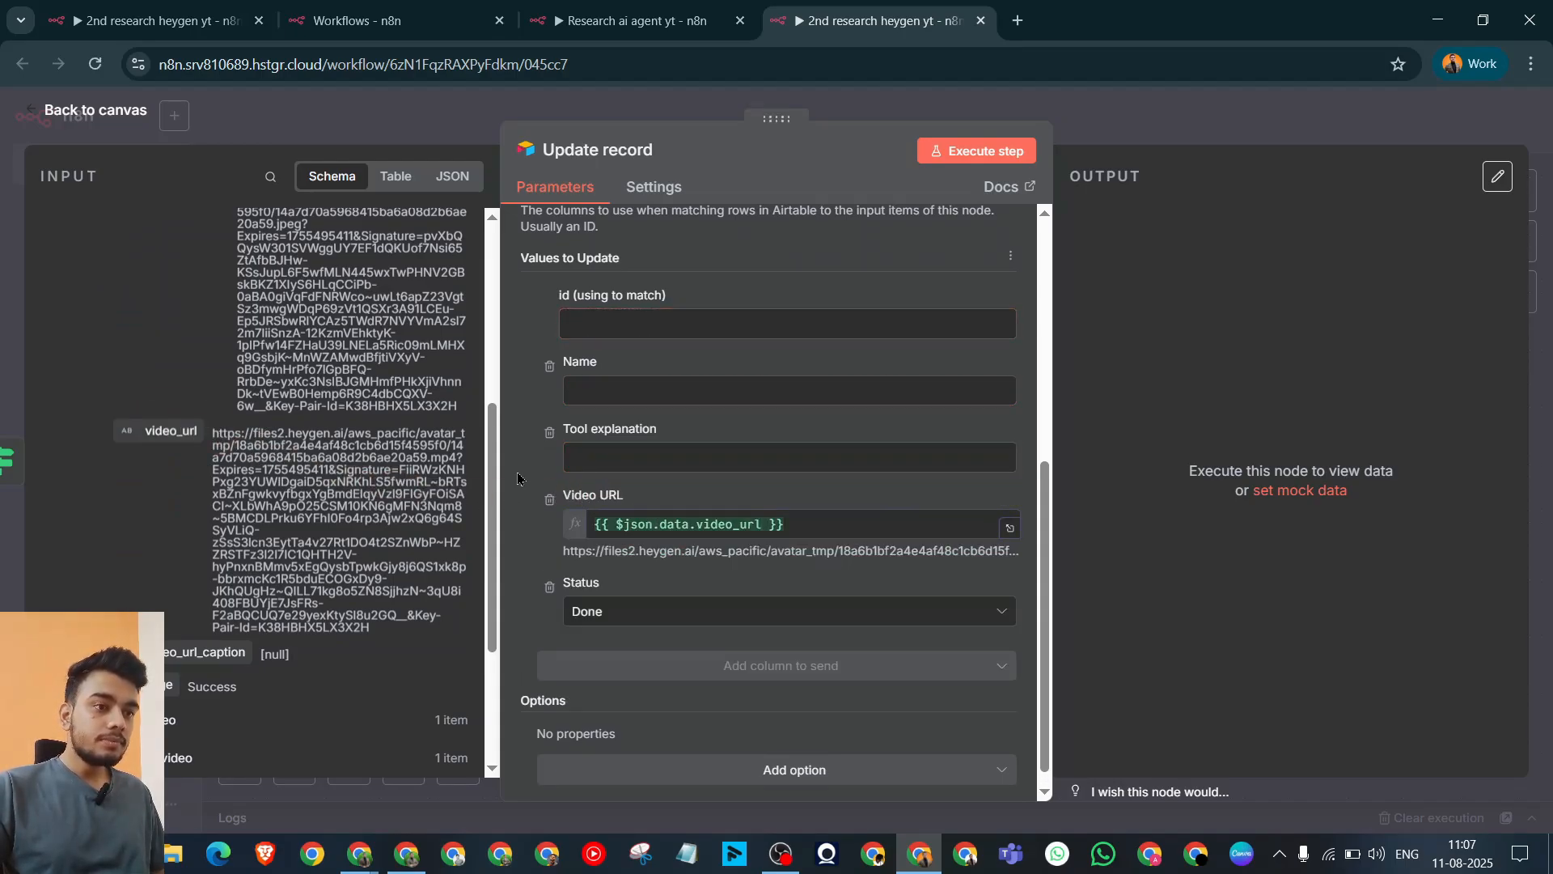
scroll(94, 437, "down", 3)
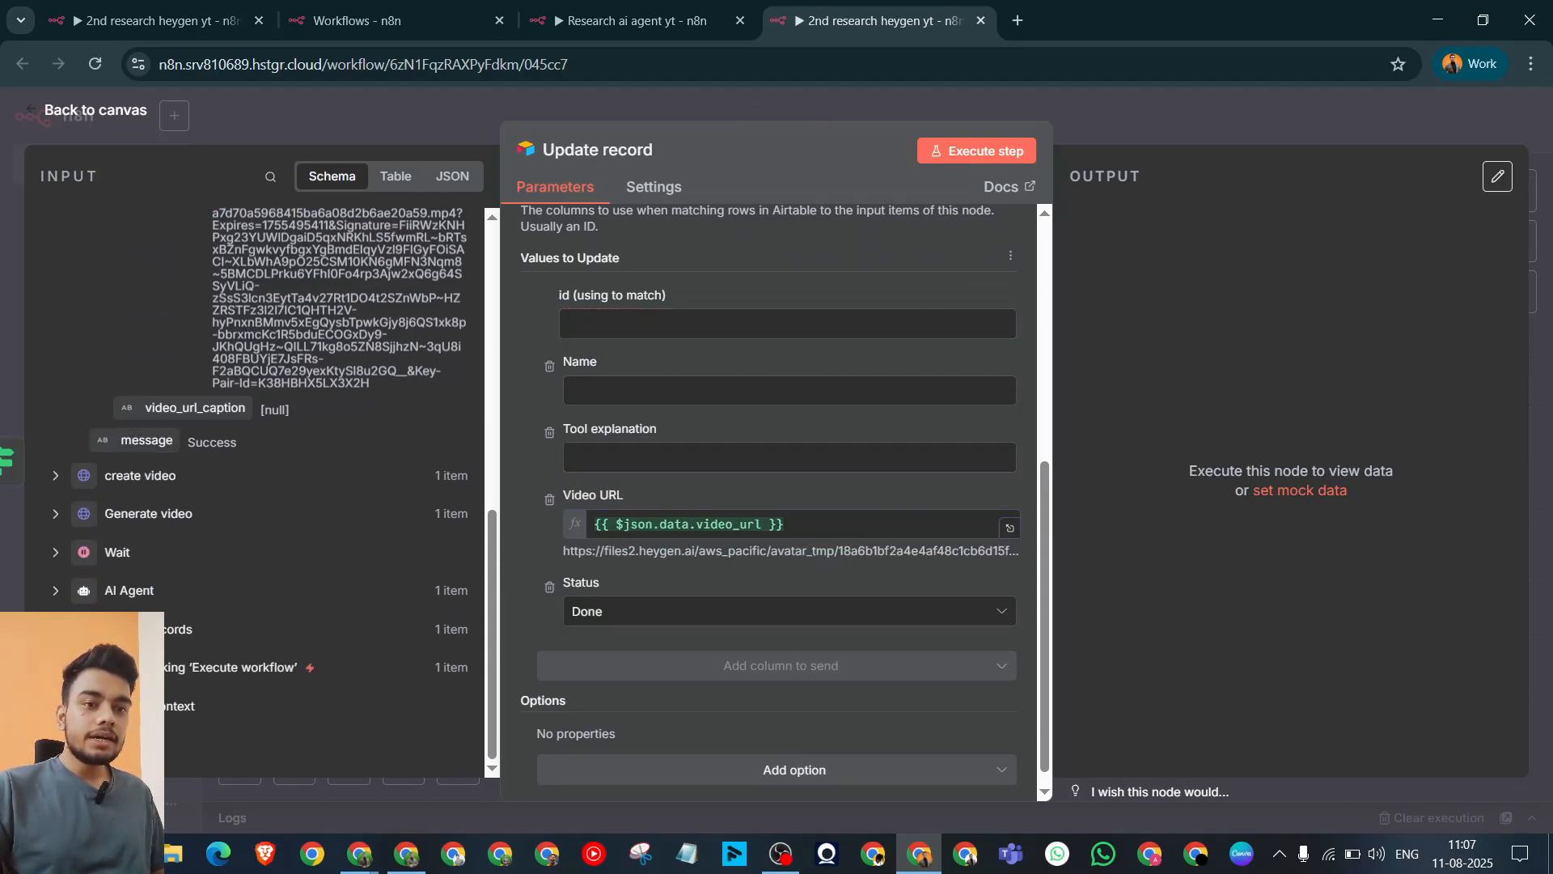
scroll(735, 410, "down", 1)
scroll(647, 558, "up", 1)
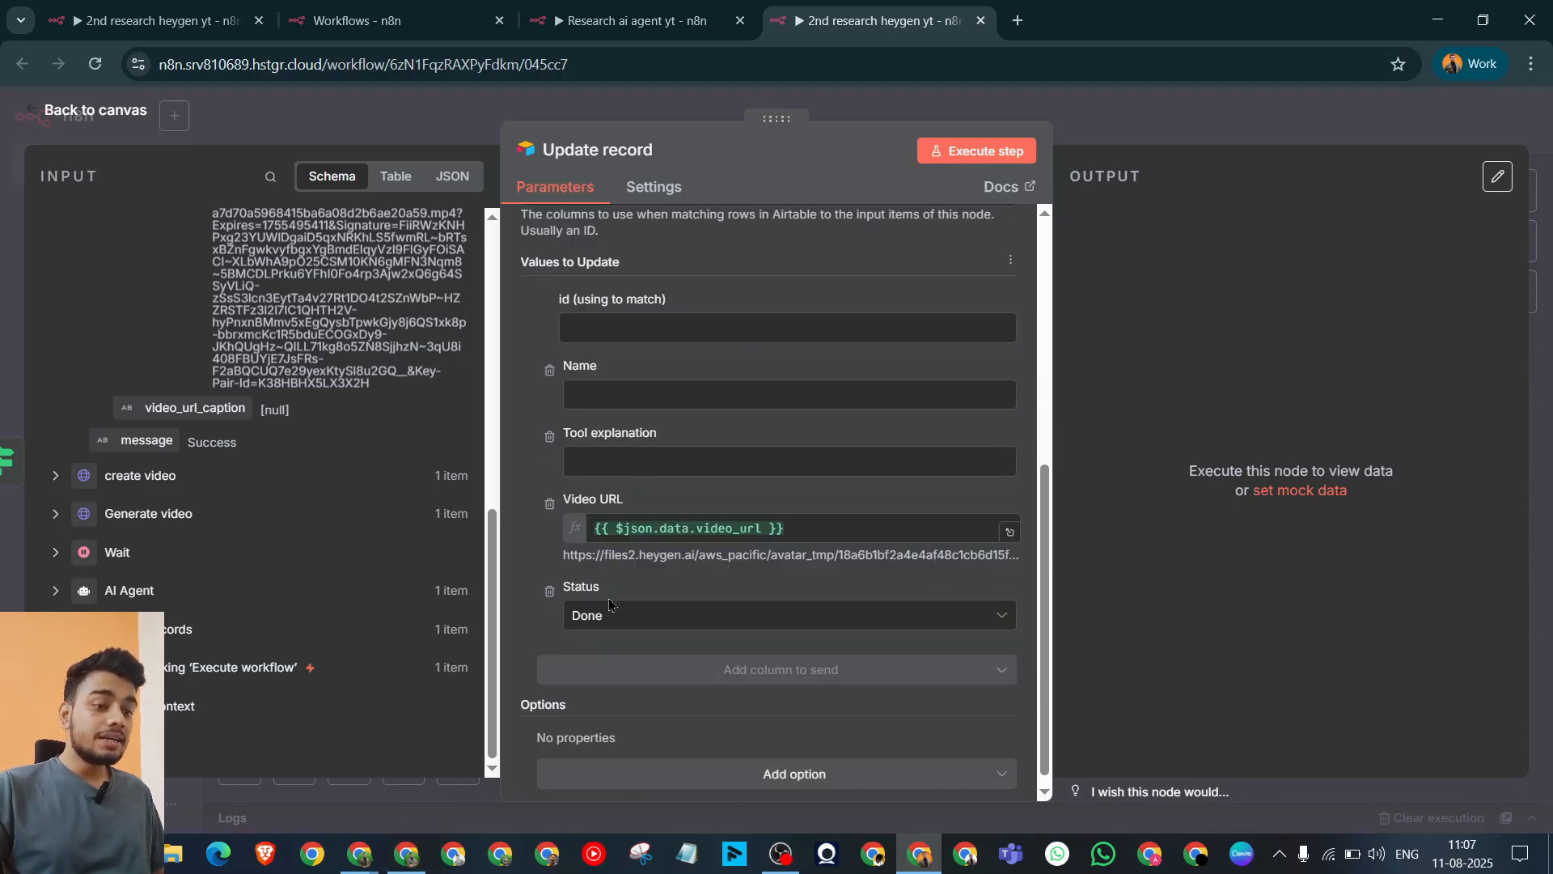
scroll(617, 608, "down", 1)
left_click(779, 851)
left_click_drag(465, 380, 726, 388)
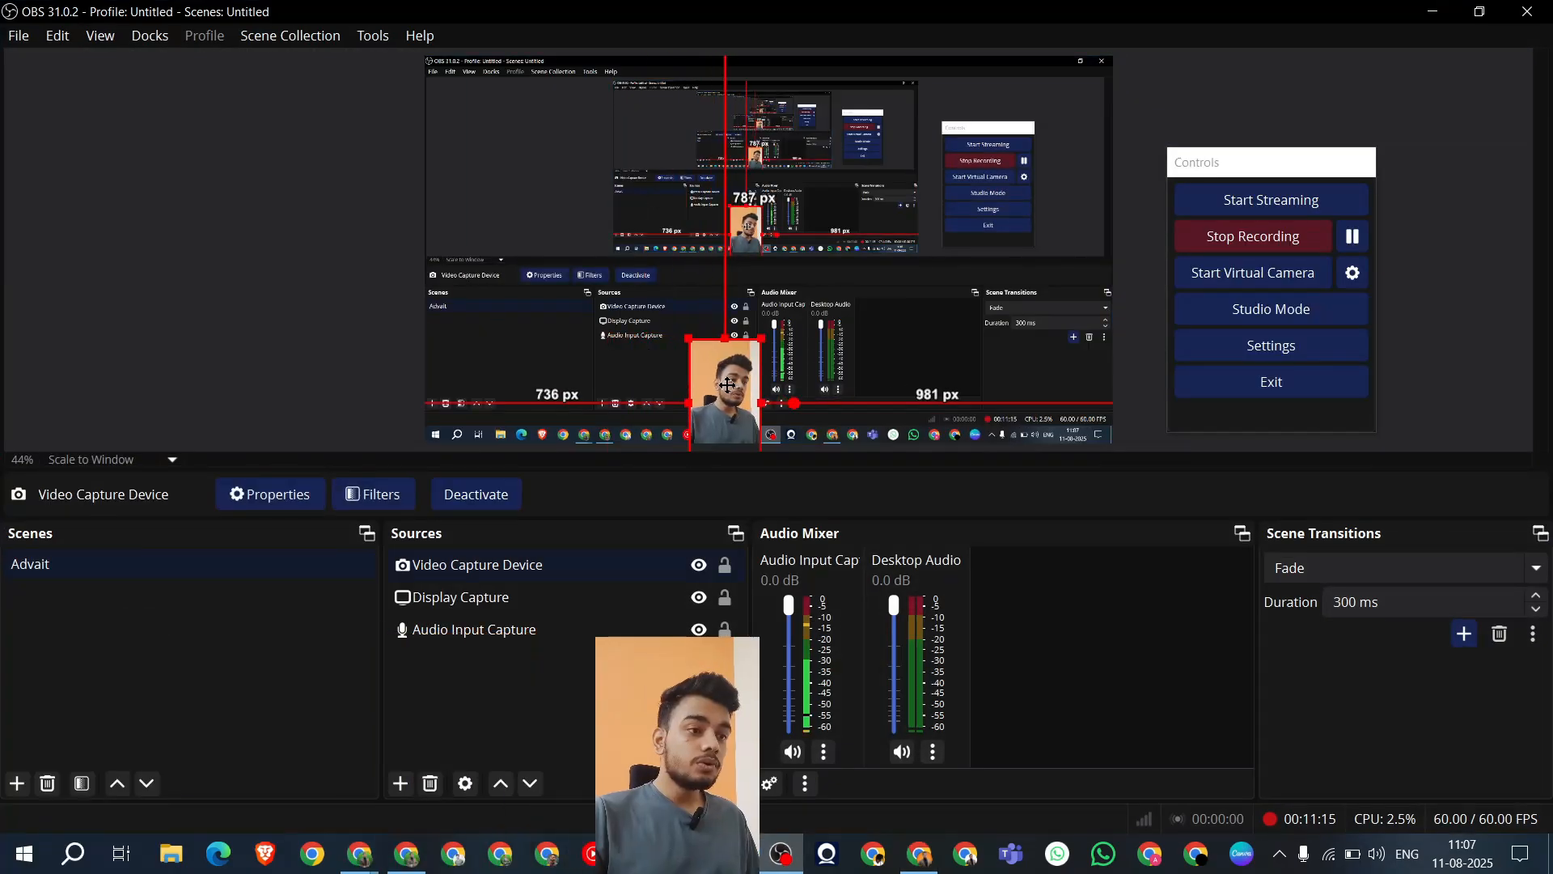
left_click(1444, 10)
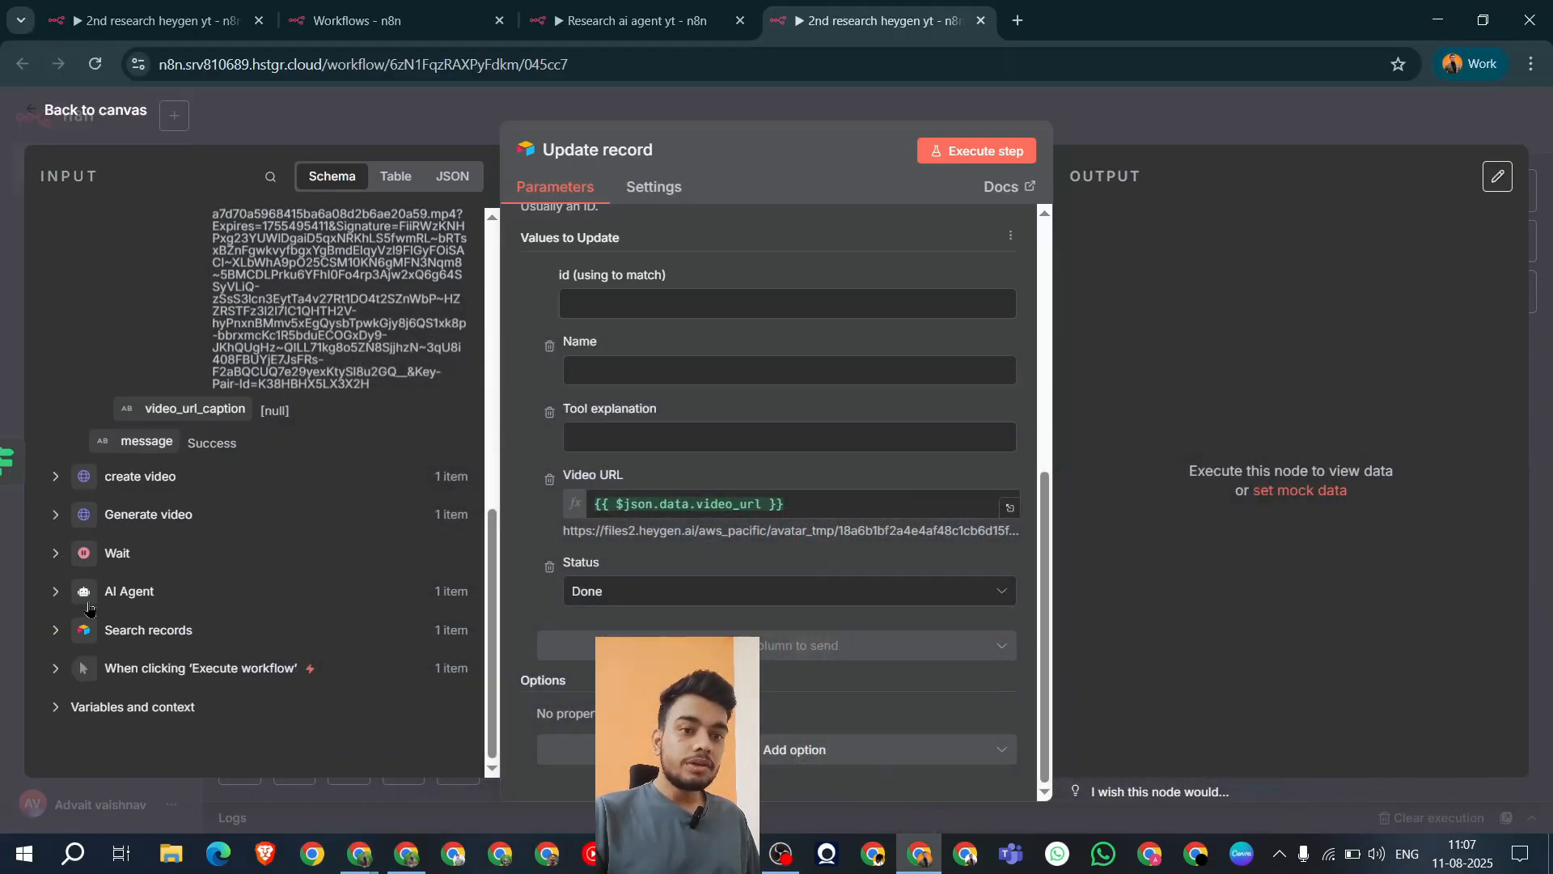
Step: Map the Search records id to the id (using to match) field in the Update record node
left_click(55, 629)
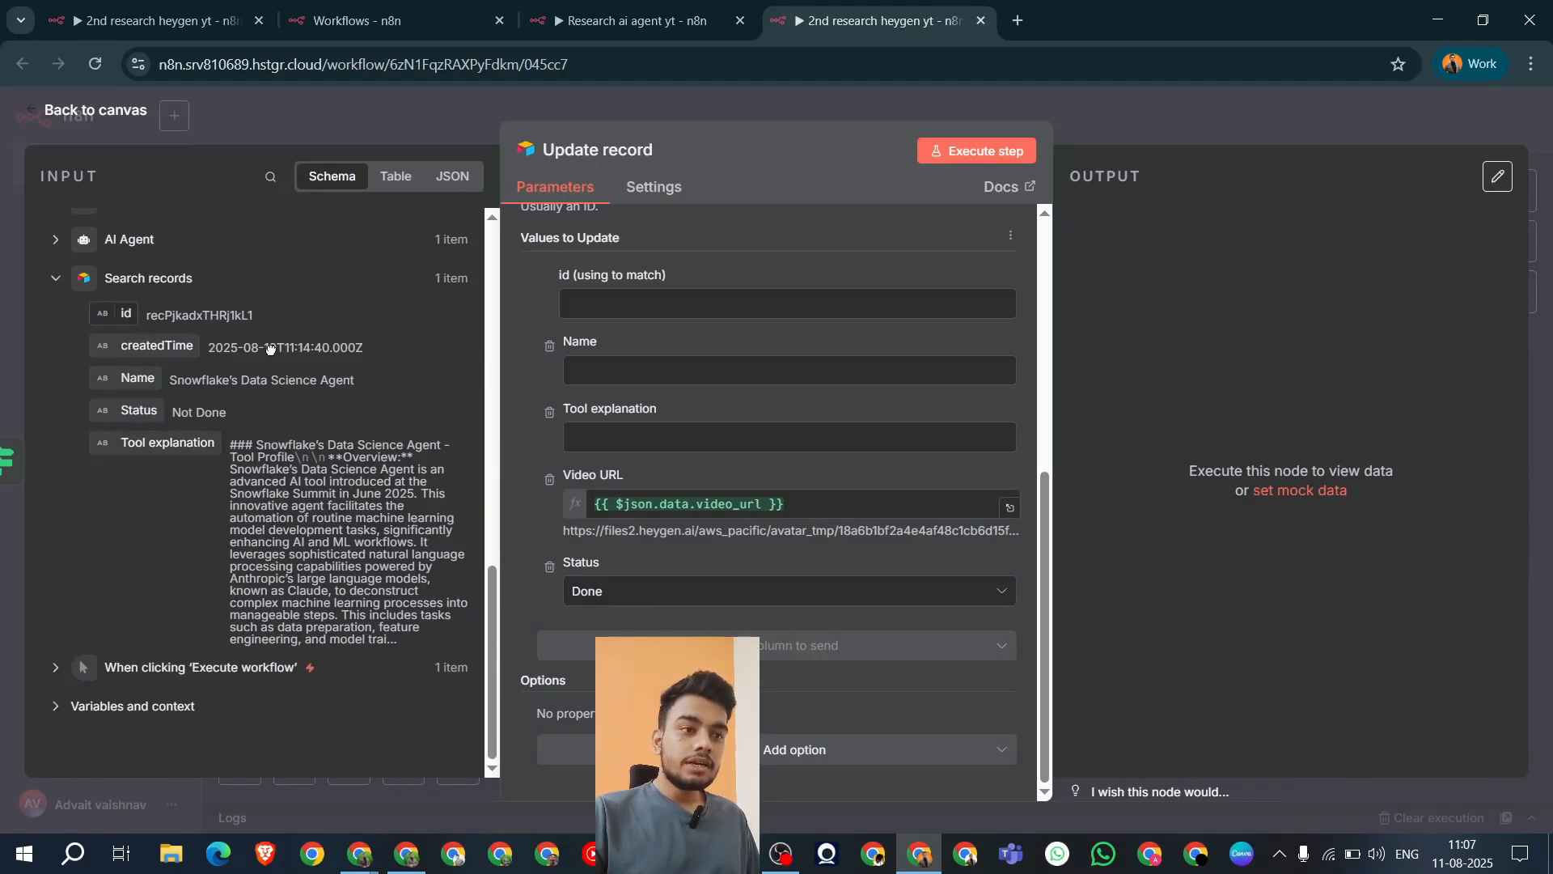
left_click_drag(125, 316, 634, 309)
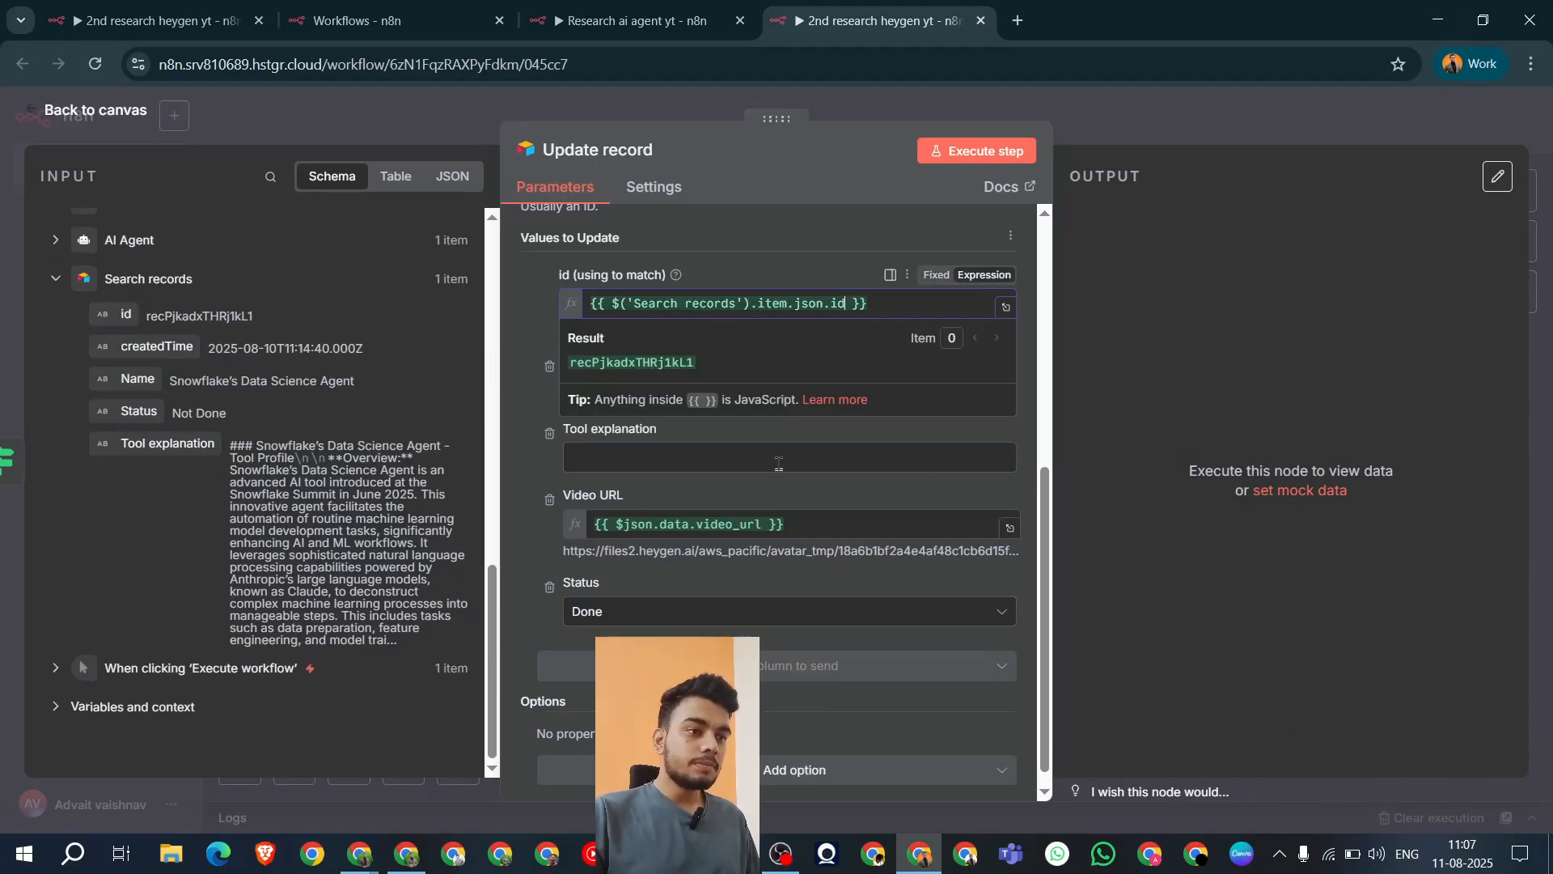
left_click(534, 376)
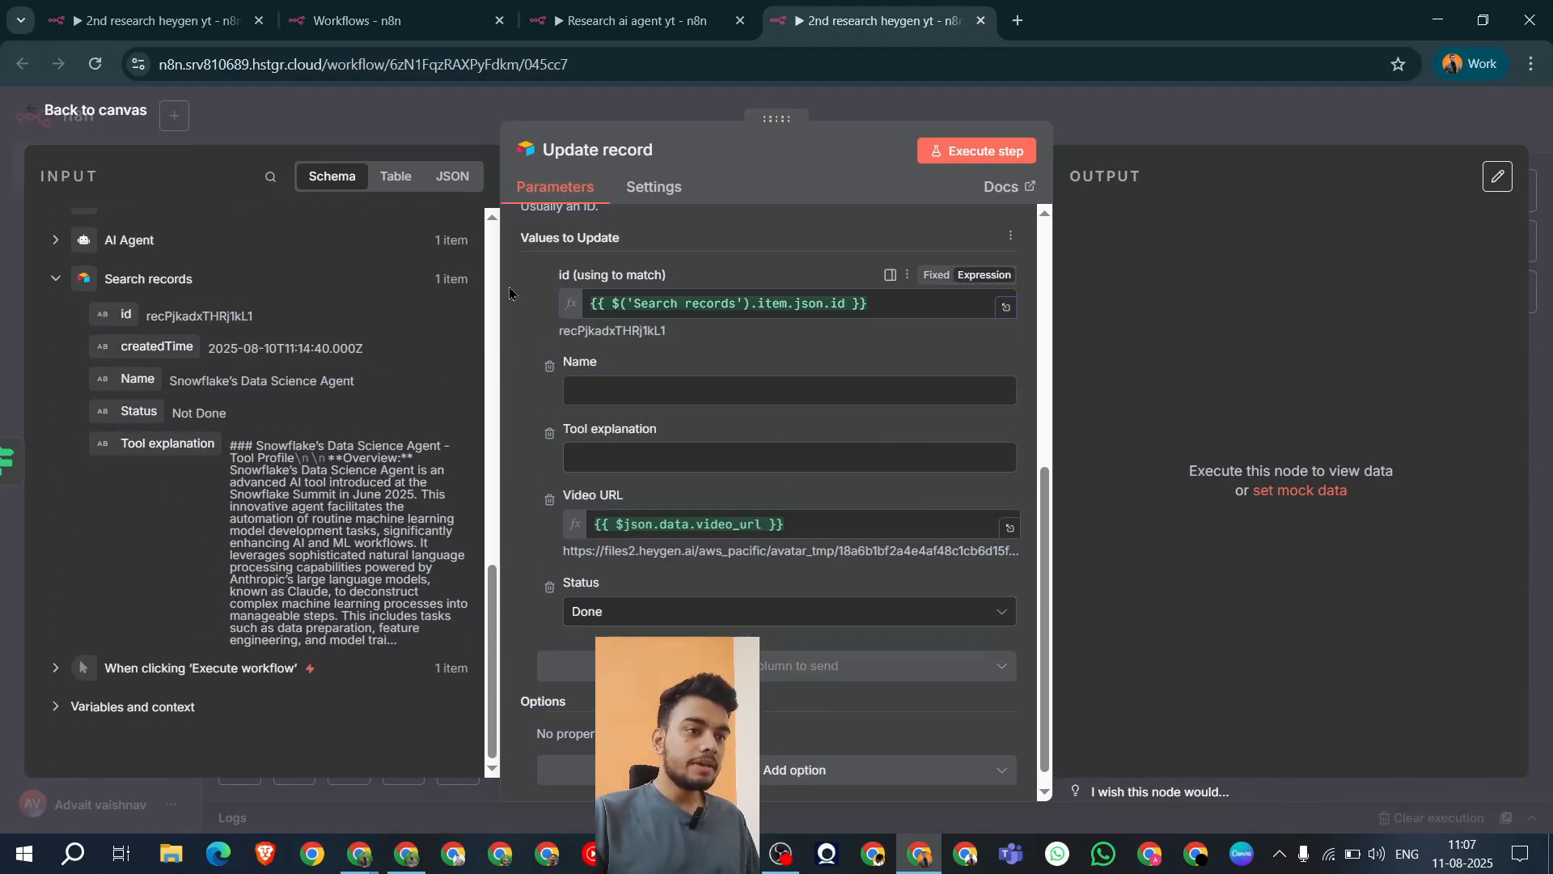
left_click(782, 855)
left_click_drag(713, 388, 451, 377)
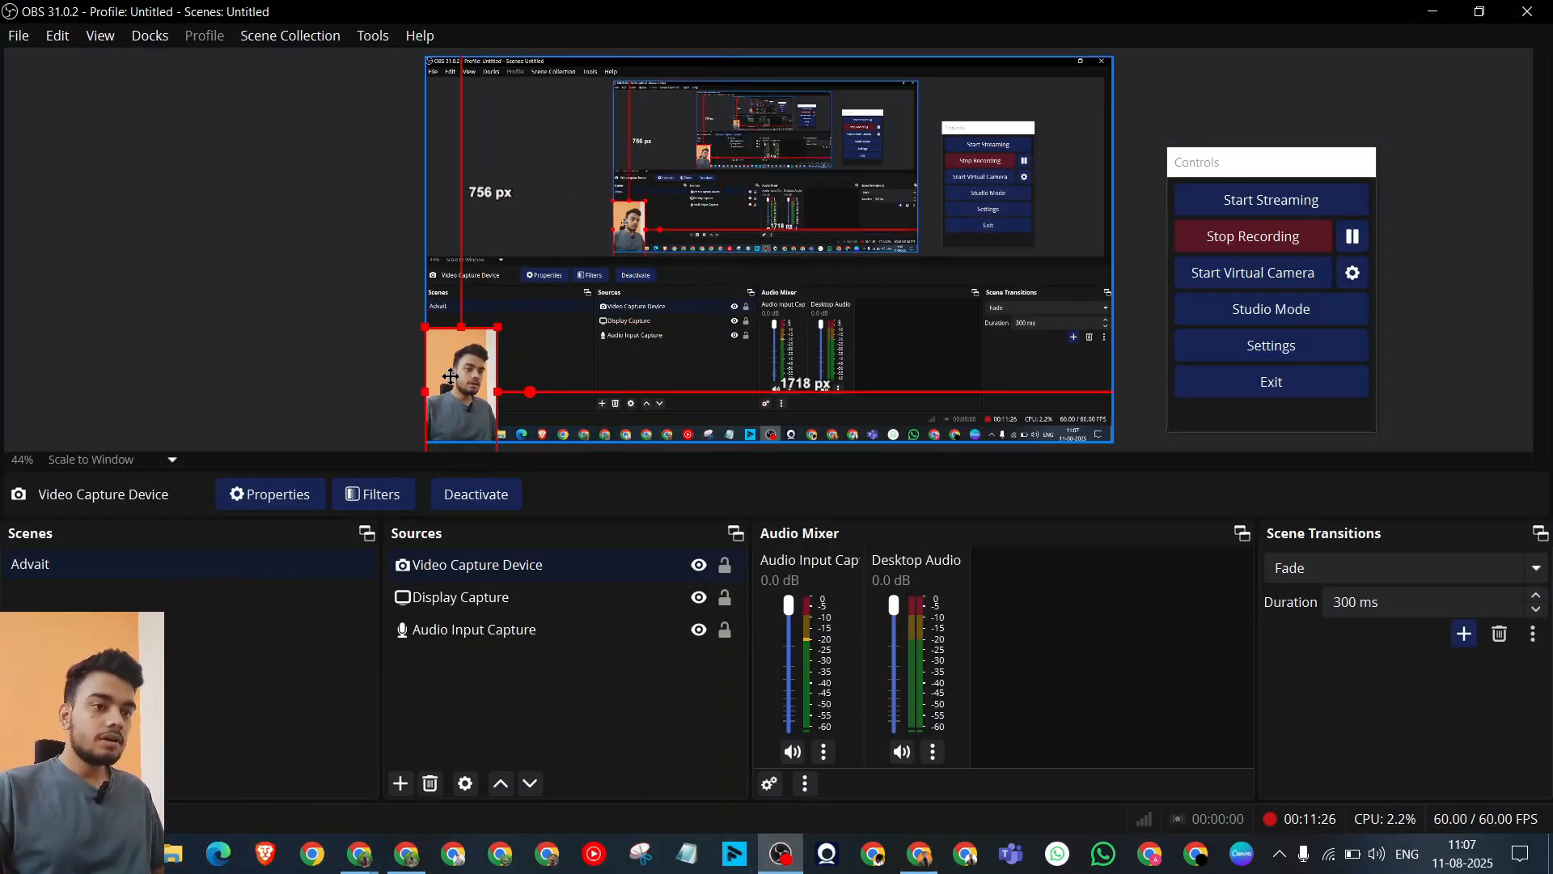
left_click(1433, 12)
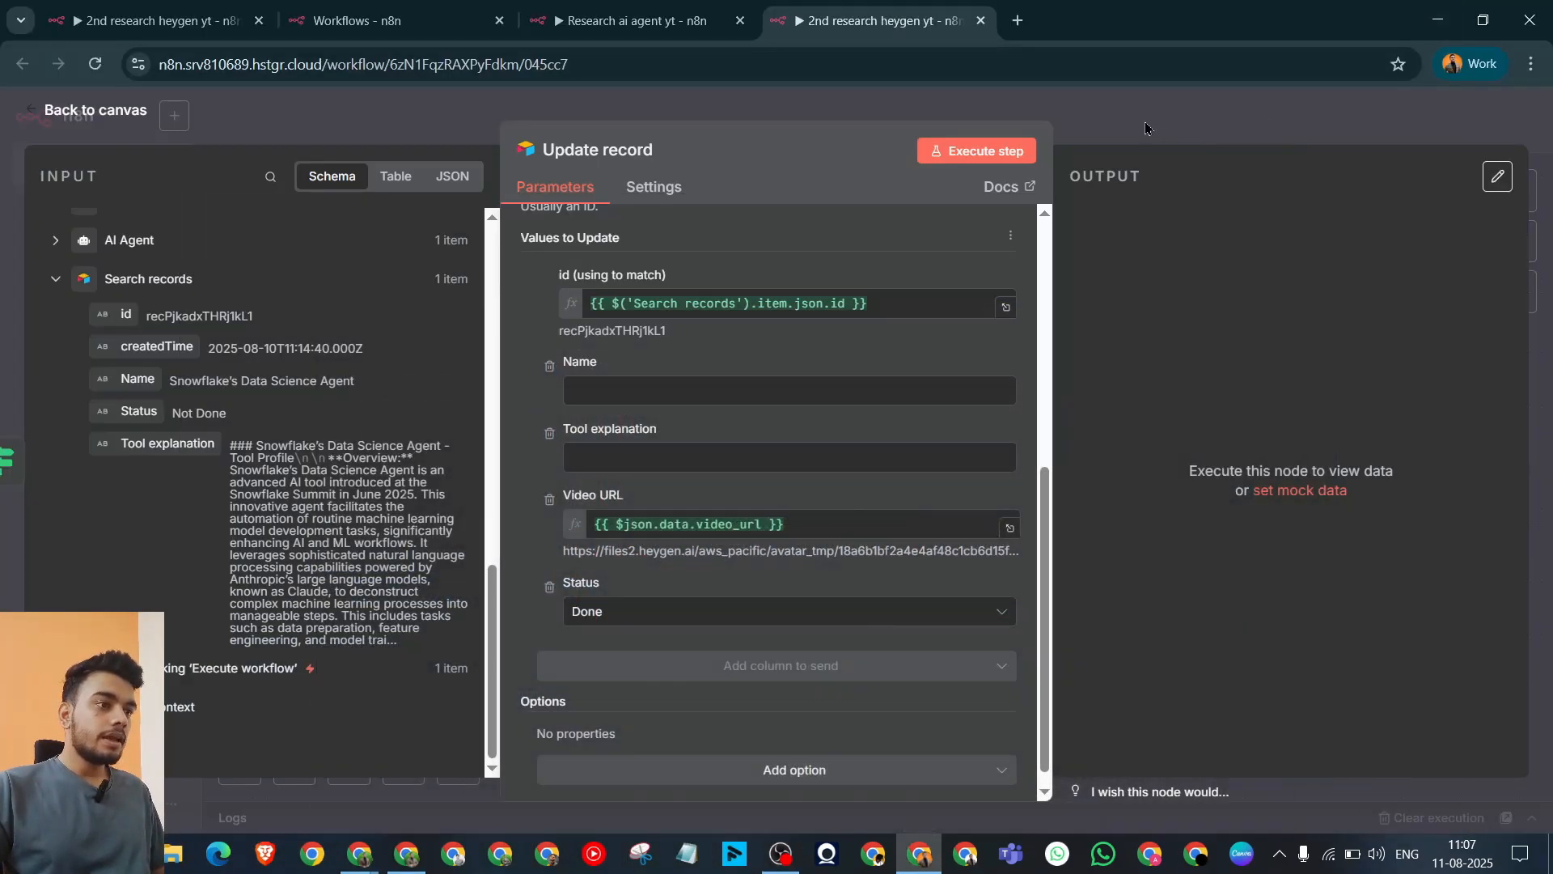
Step: Execute the Update record node and switch to the Tool Ai yt table in Airtable
scroll(776, 392, "up", 5)
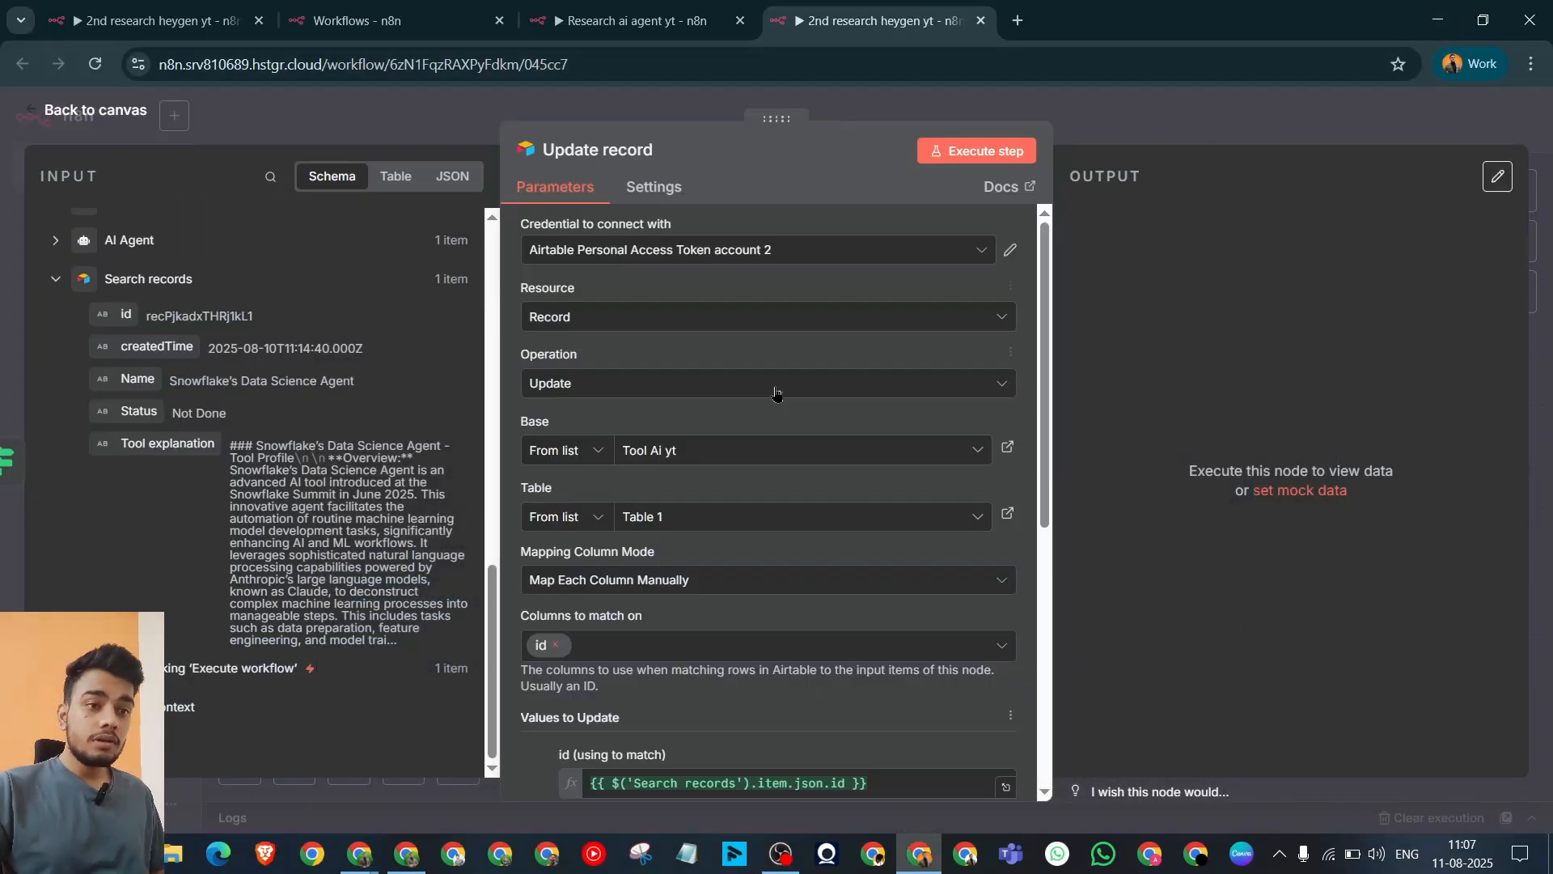
left_click(950, 156)
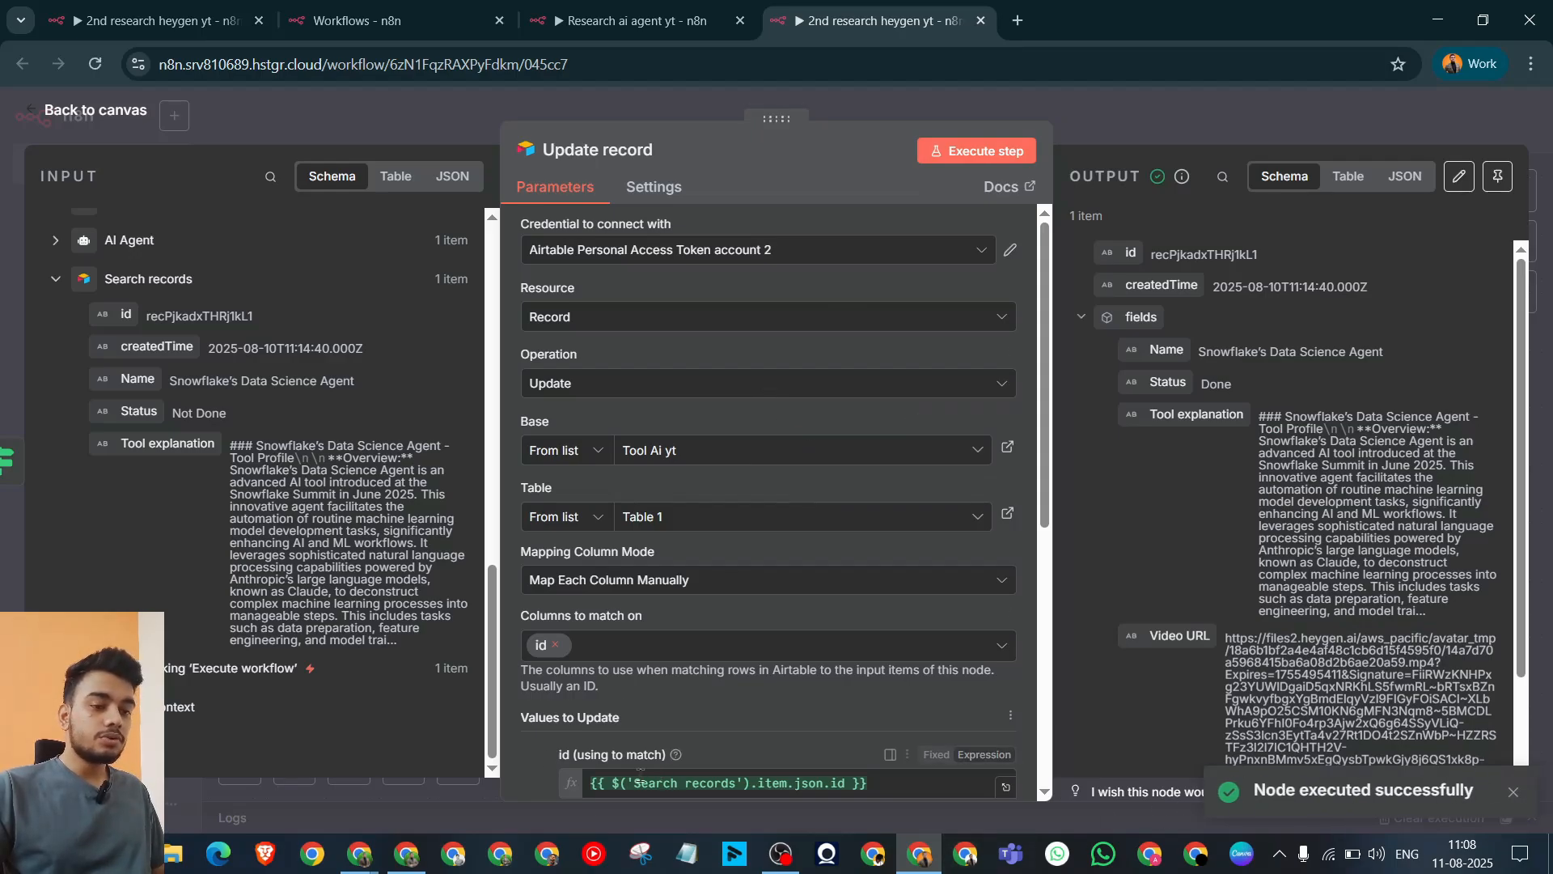
mouse_move(377, 858)
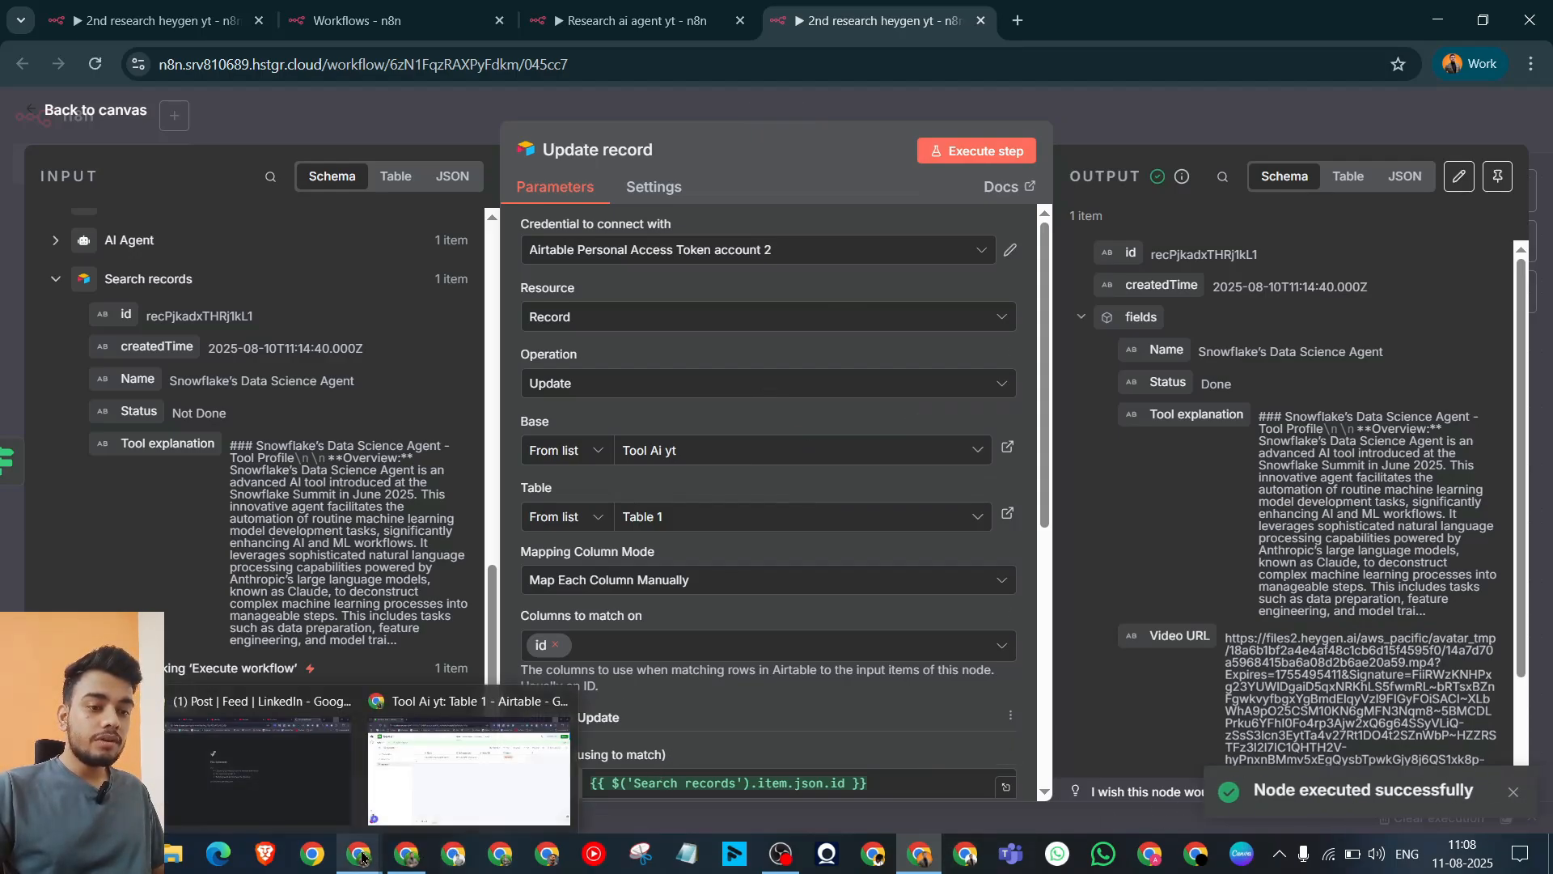
left_click(469, 769)
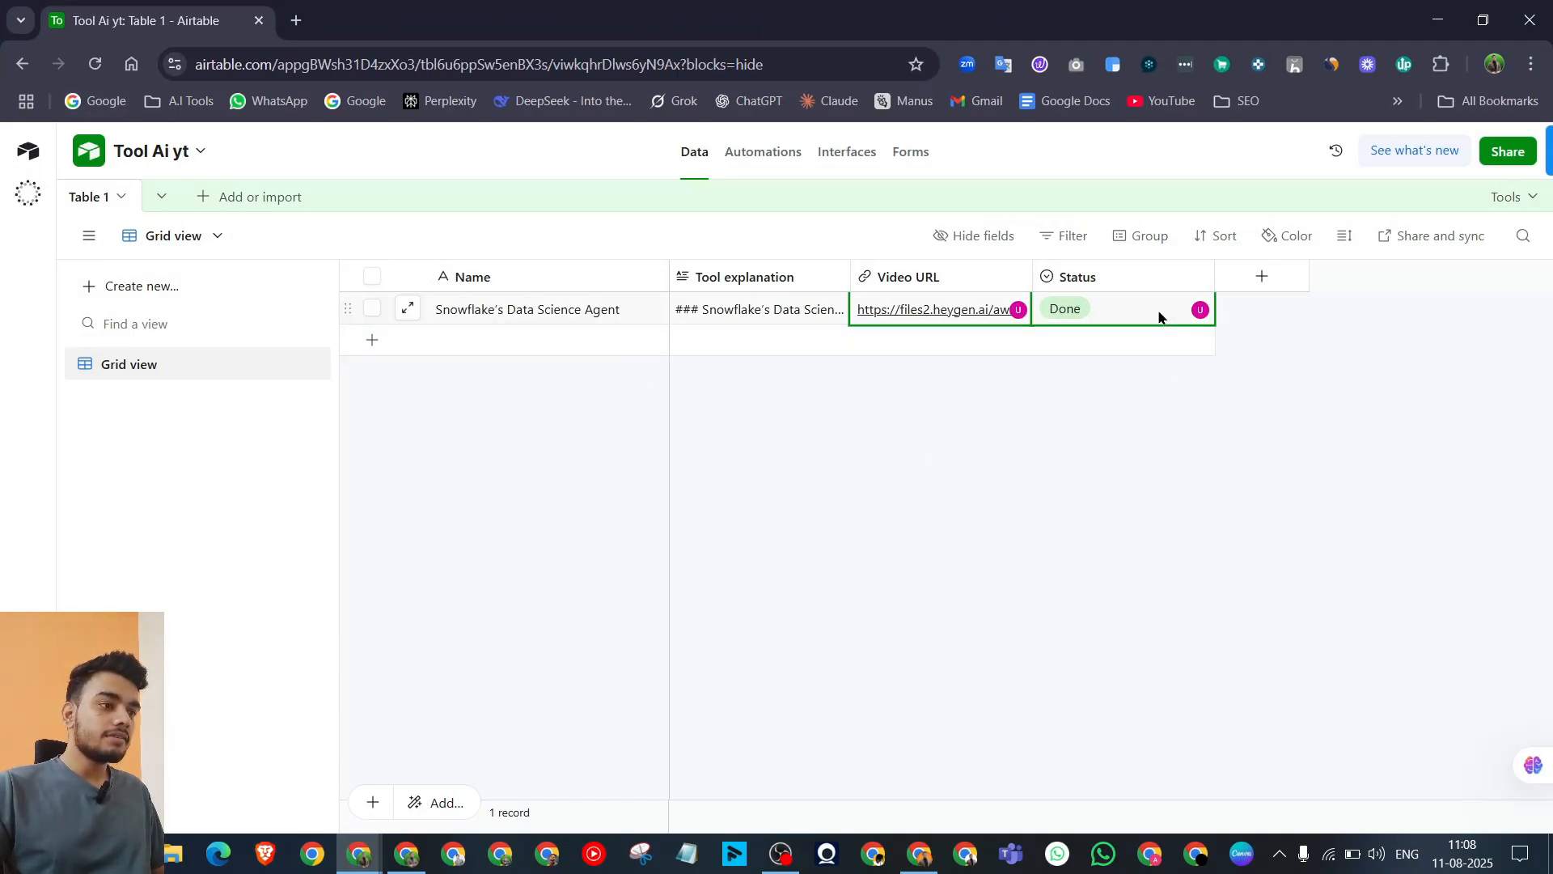
Step: Widen the Video URL column in Table 1 and open the record's video link
left_click_drag(1028, 273, 1155, 276)
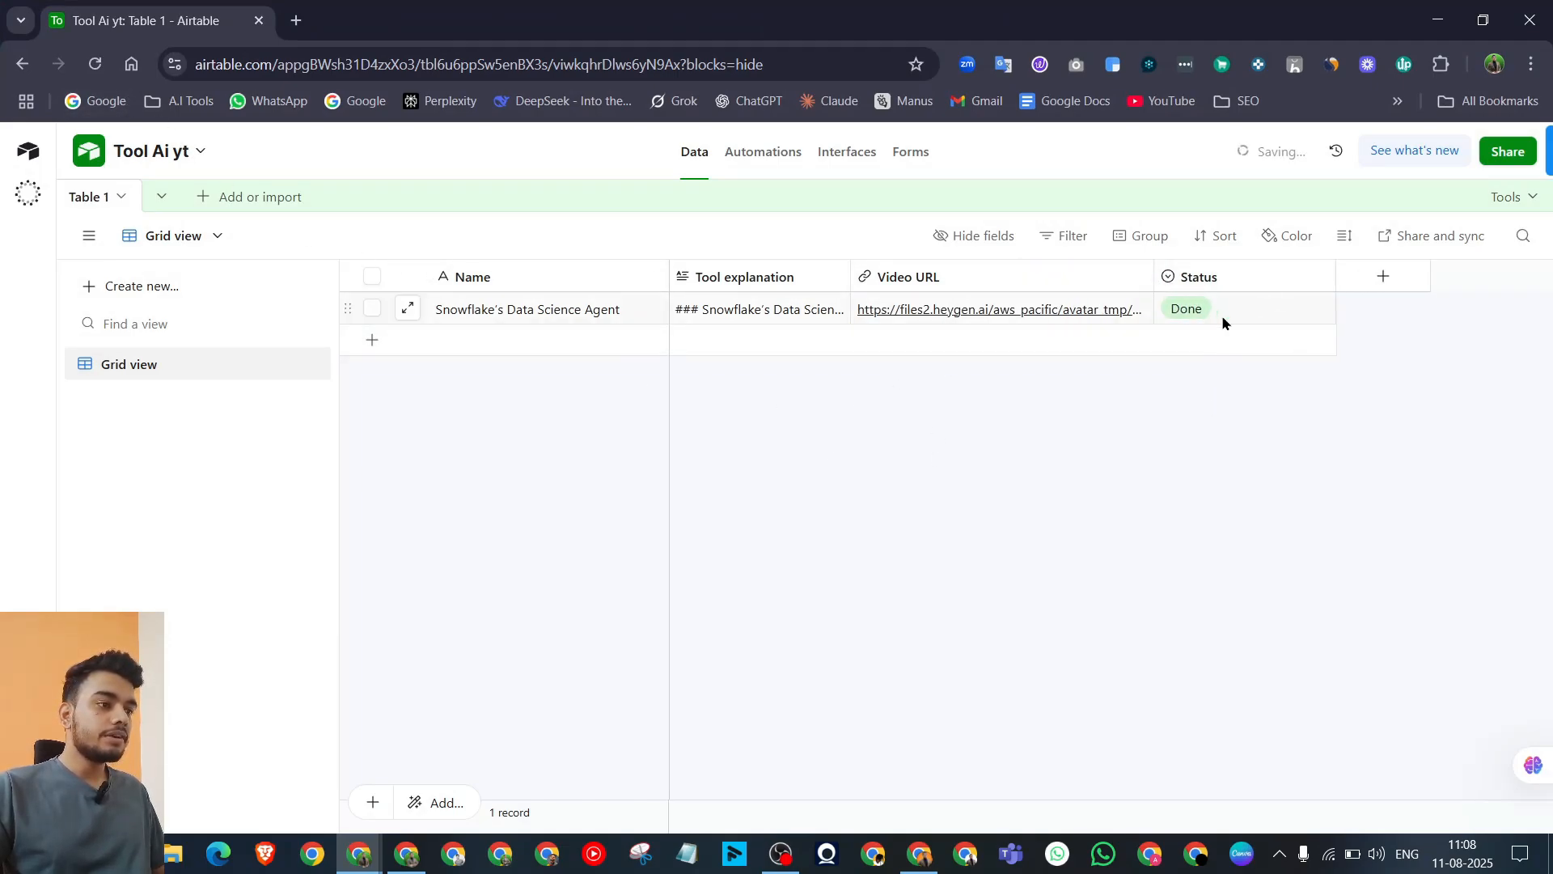
left_click(996, 315)
left_click(996, 316)
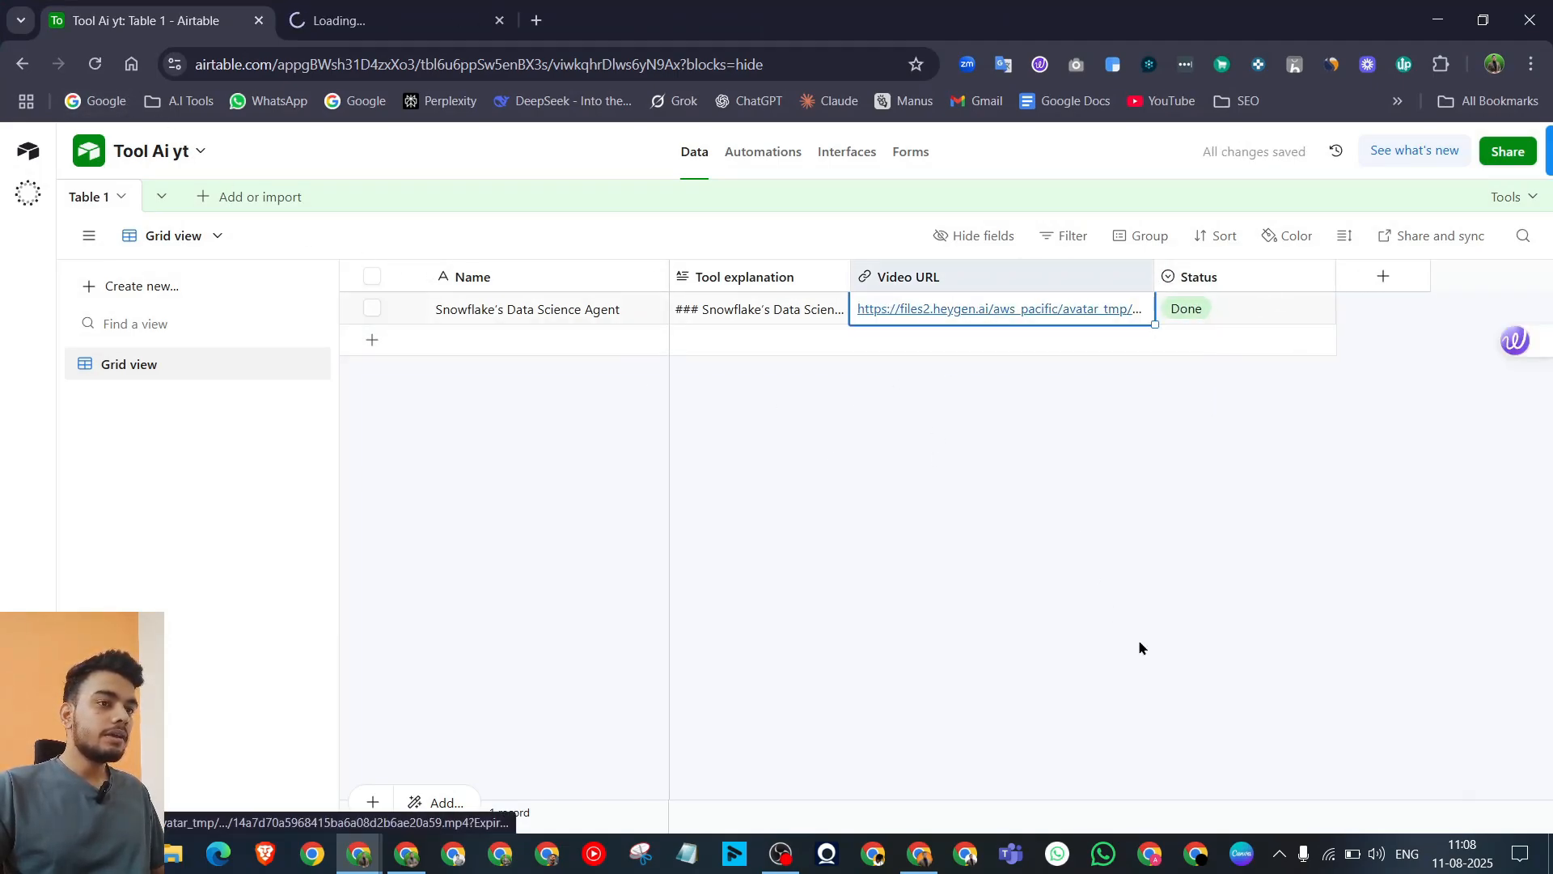
Step: Watch the generated avatar video in its browser tab with the system volume at 100
left_click(445, 8)
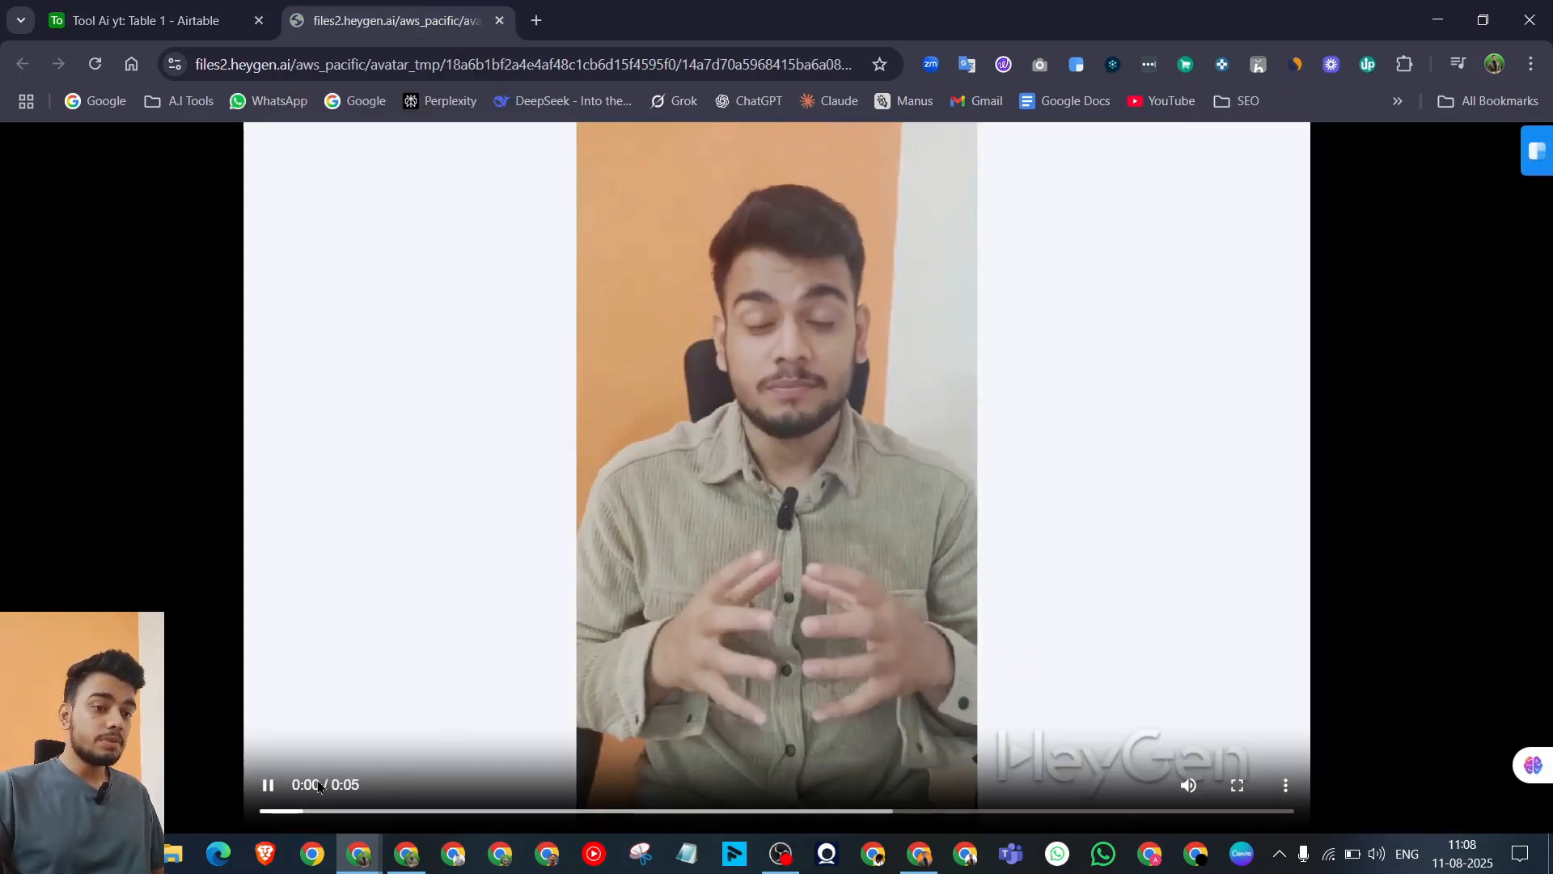
key("XF86AudioRaiseVolume")
key("XF86AudioLowerVolume")
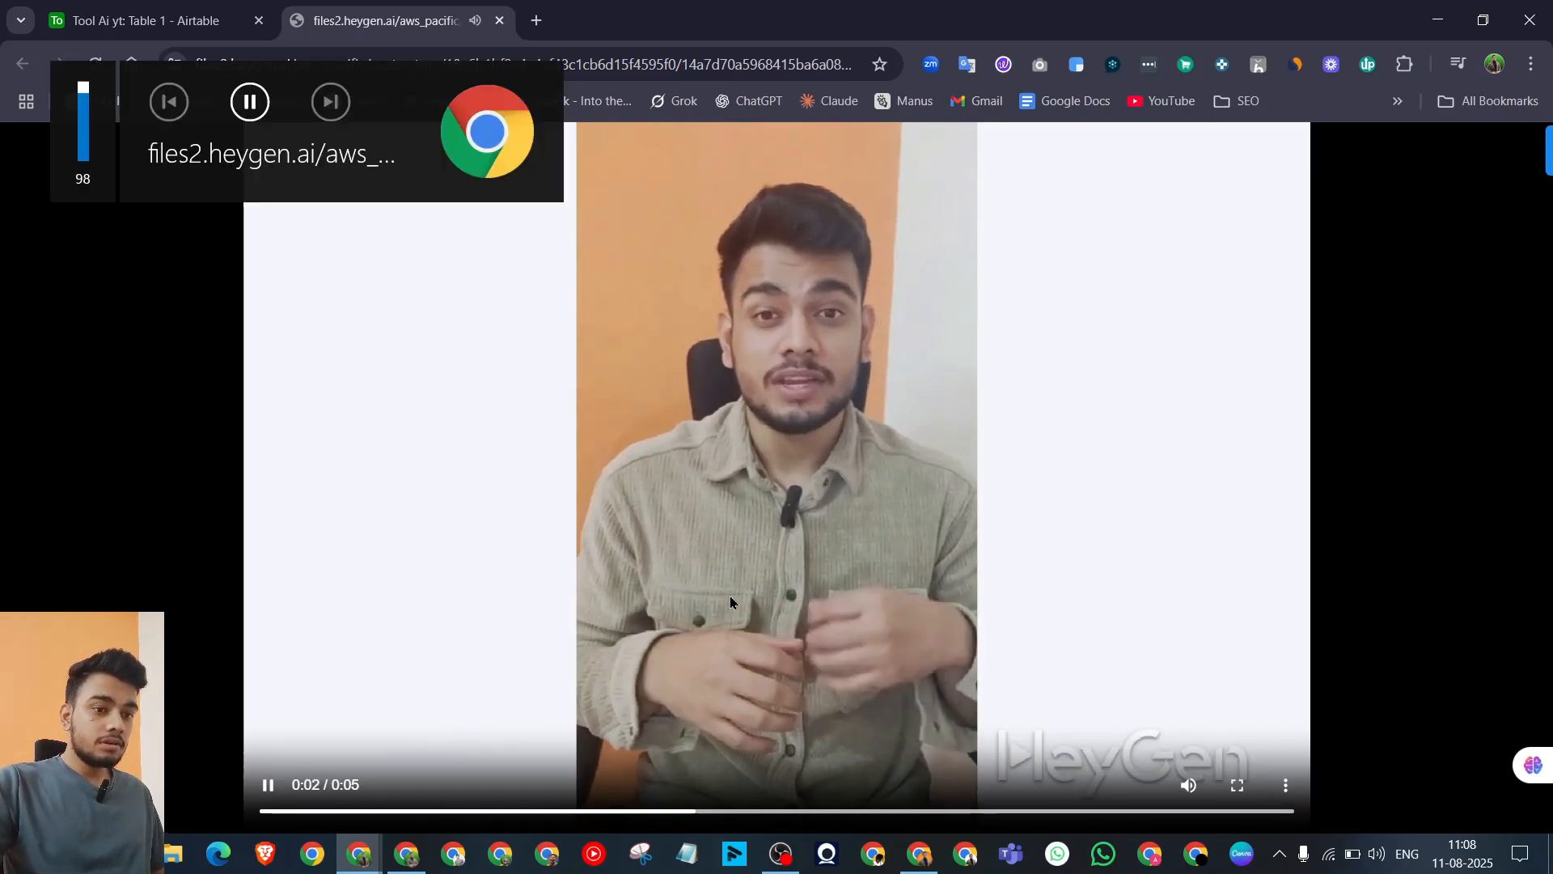
key("XF86AudioRaiseVolume")
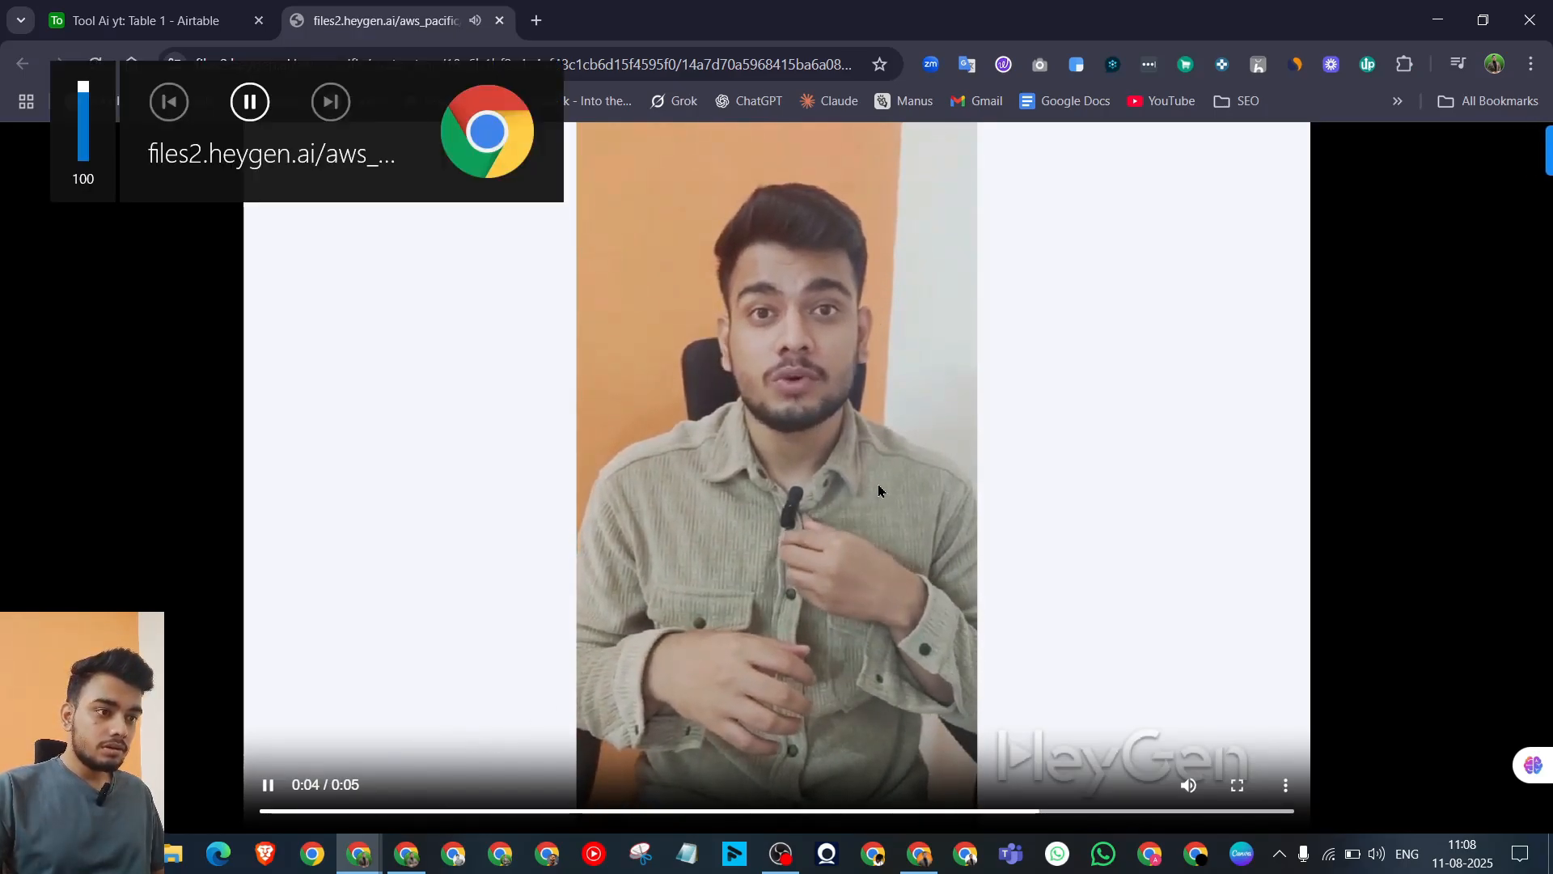
Step: Close the video's browser tab and return from Airtable to the n8n workflow canvas
left_click(500, 21)
left_click(1437, 20)
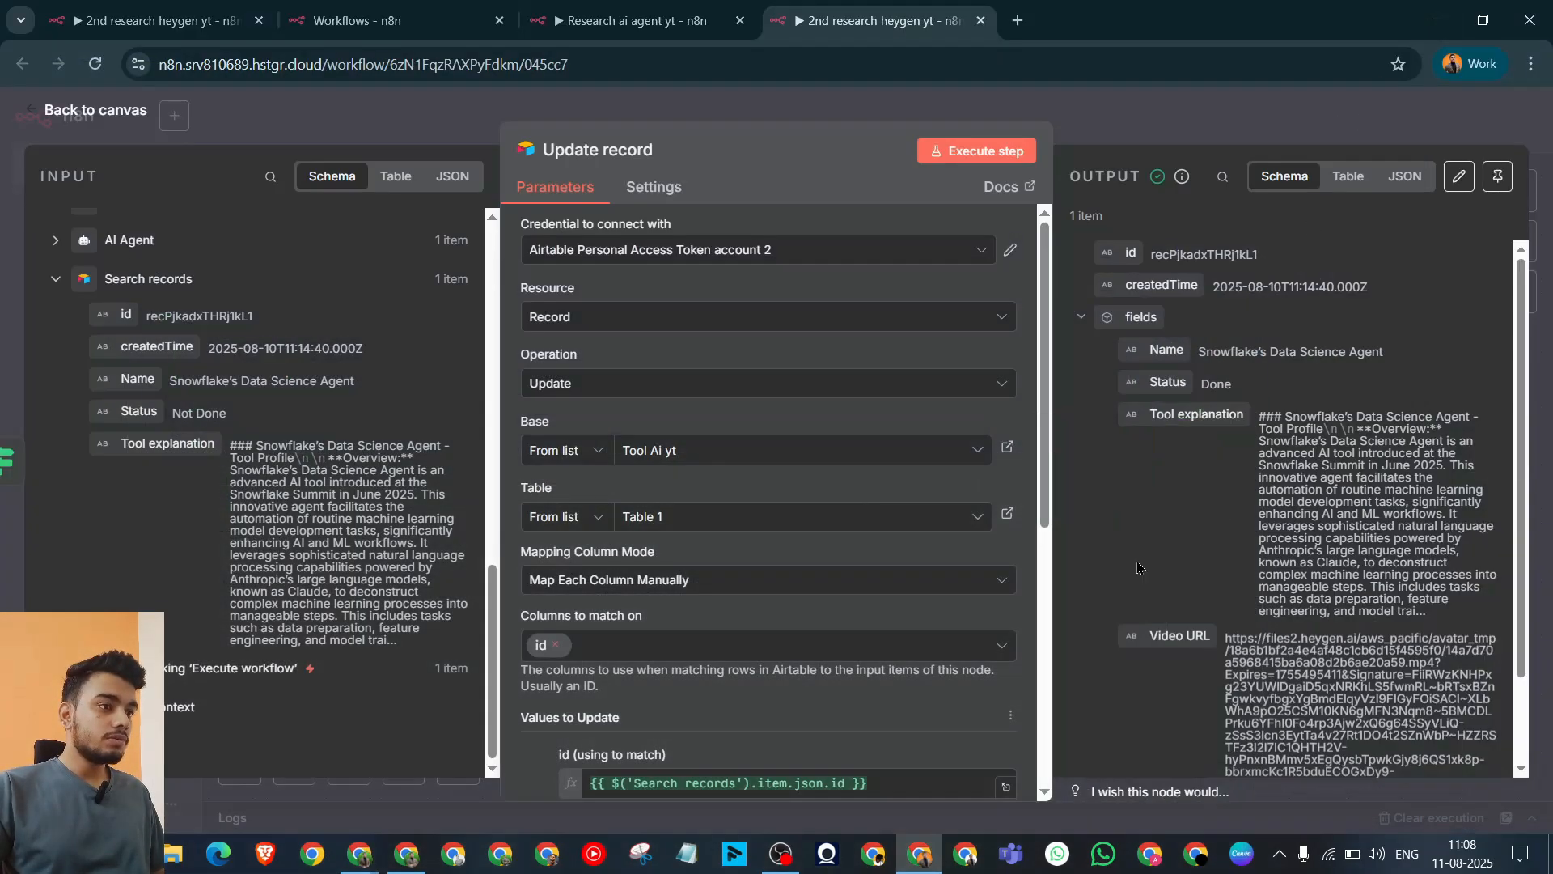
left_click(1199, 124)
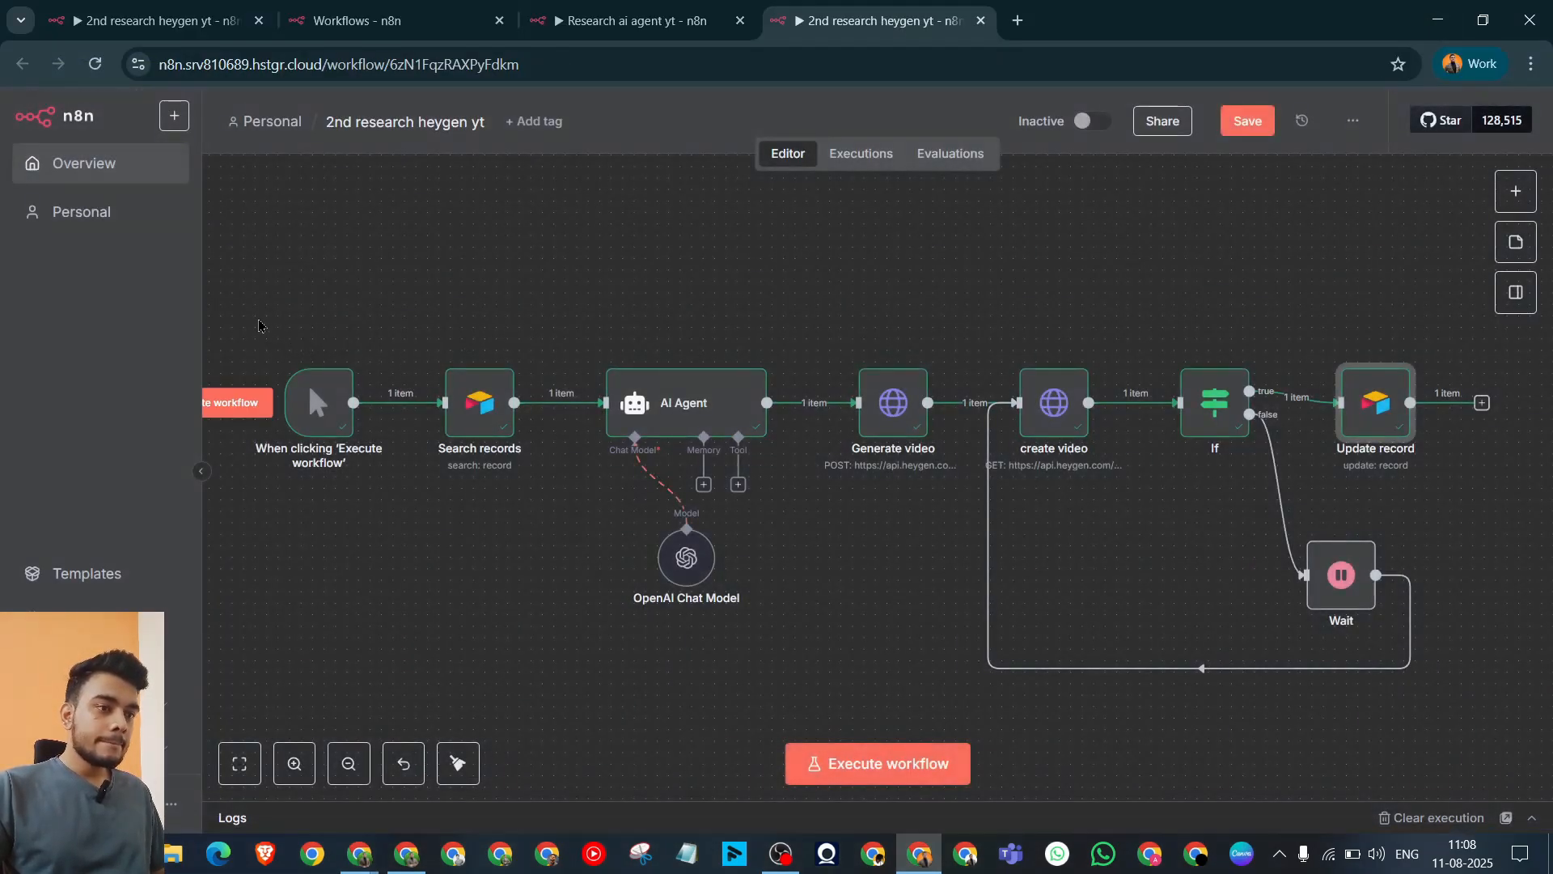
left_click(1104, 285)
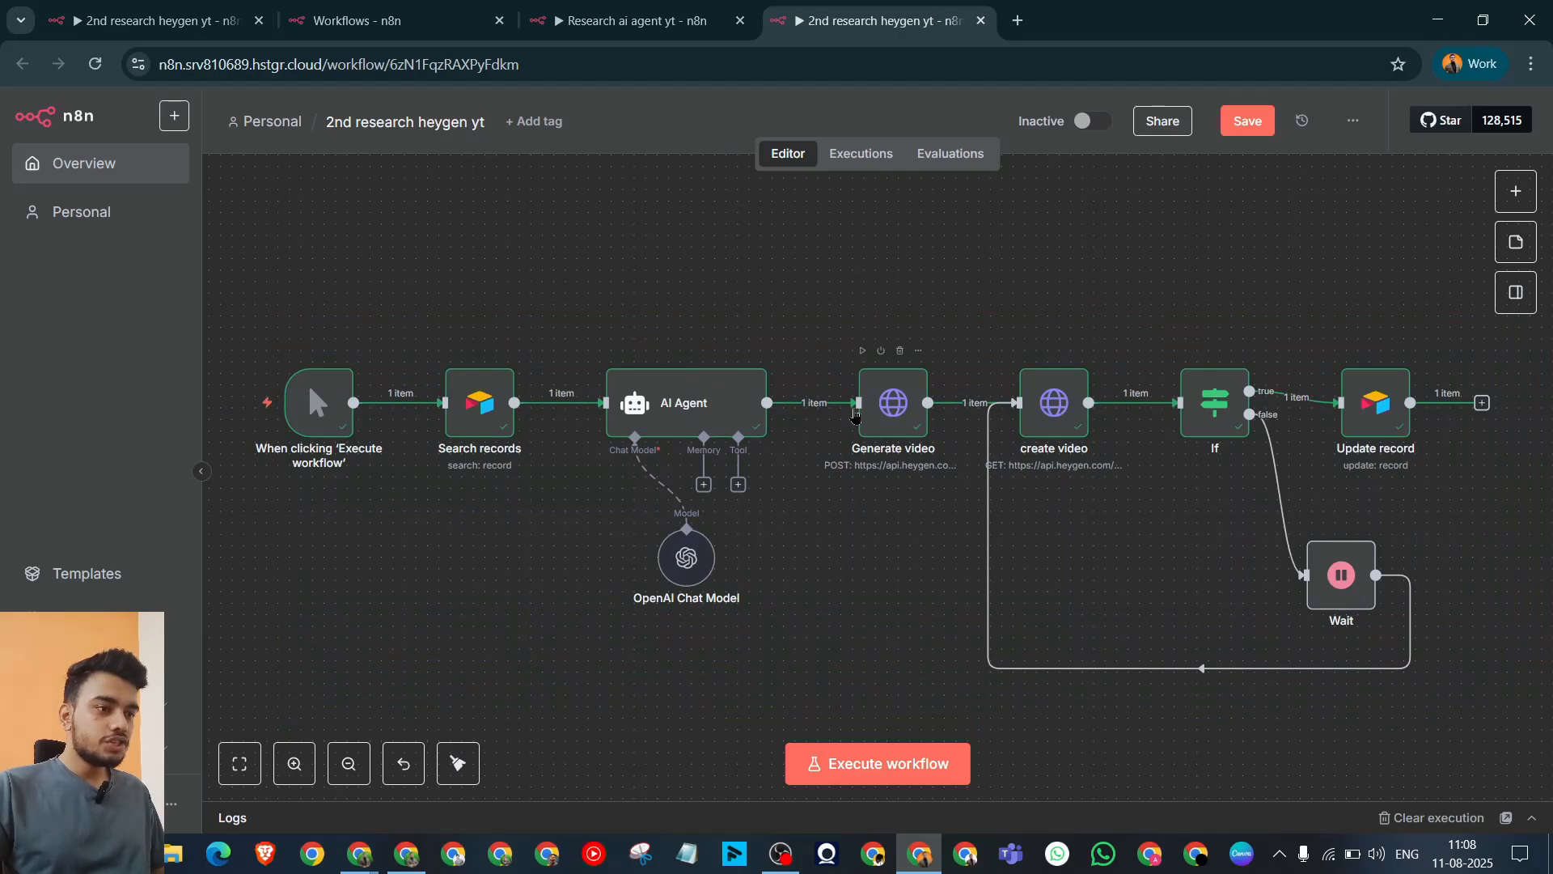
Step: Review the AI Agent node's Tool explanation prompt, system message and output, and return to the canvas
double_click(659, 414)
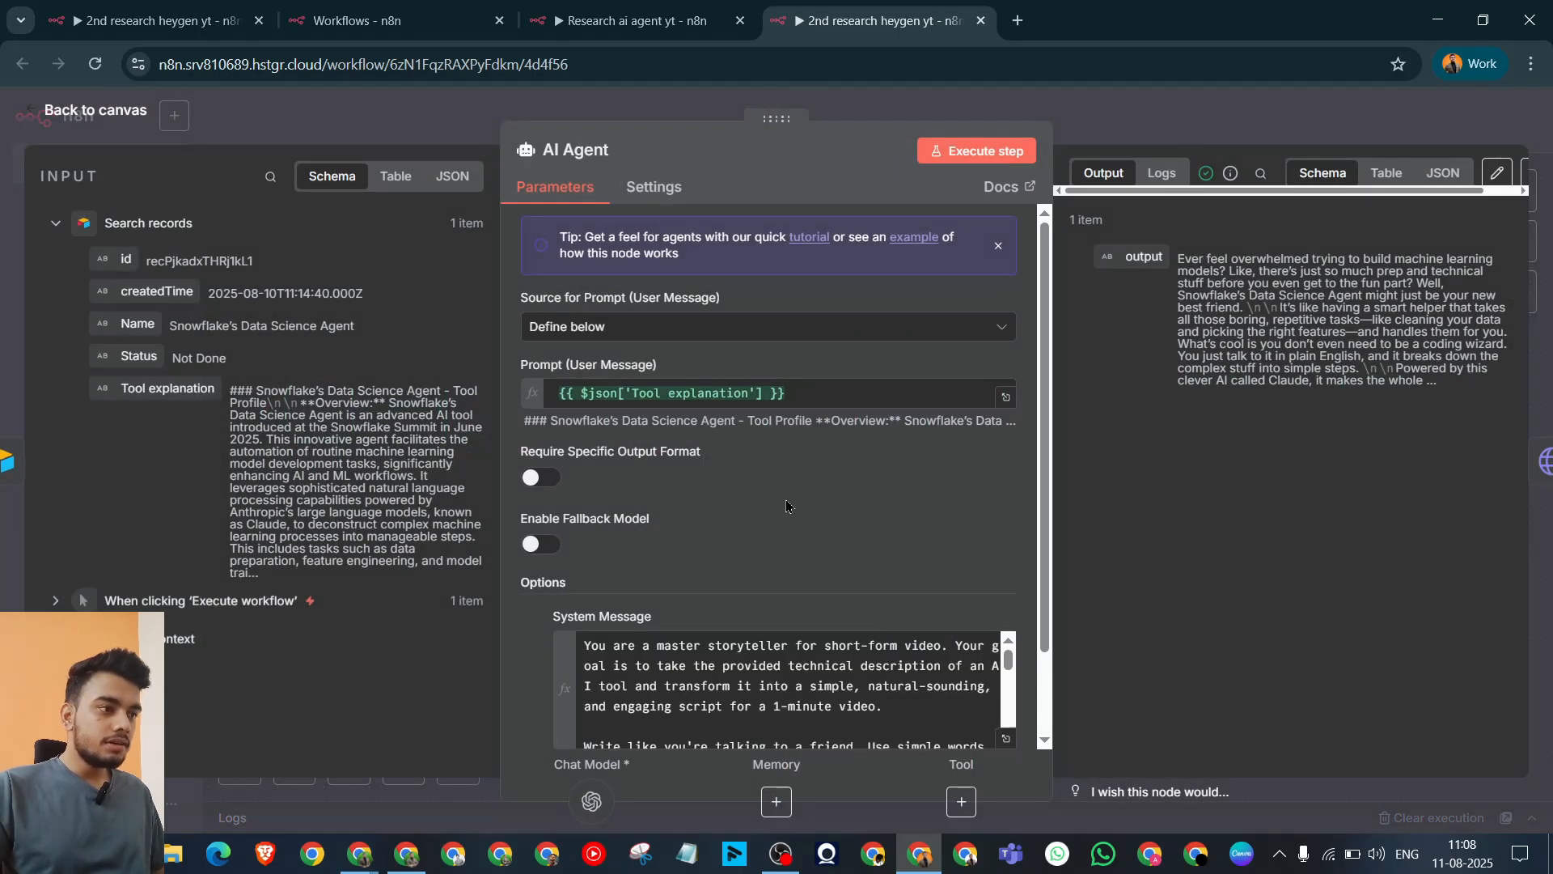
scroll(774, 547, "down", 1)
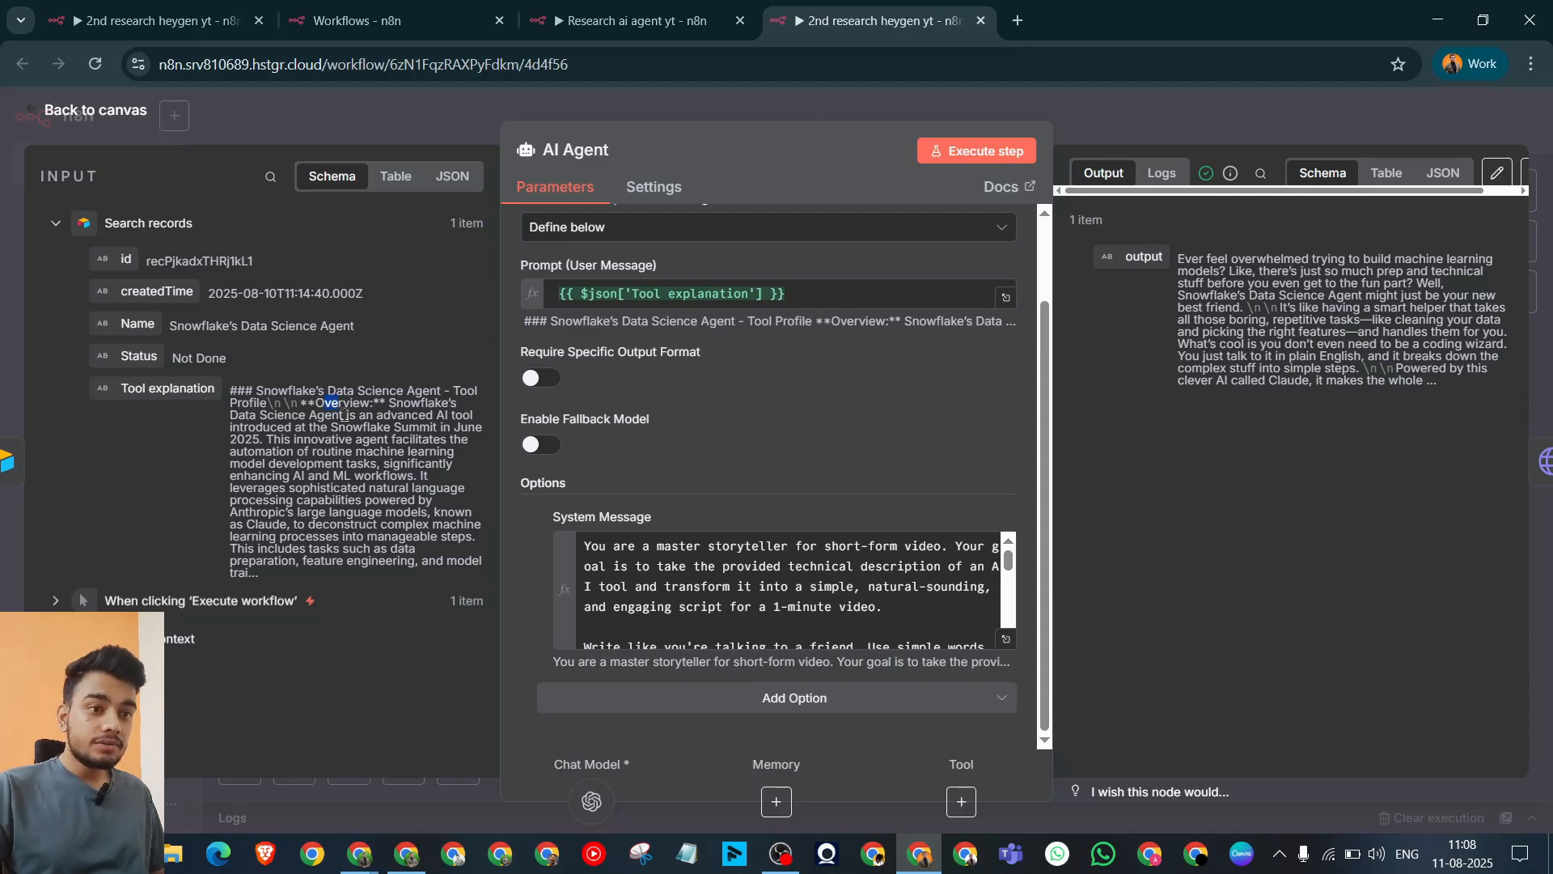
left_click_drag(344, 414, 353, 440)
key("Escape")
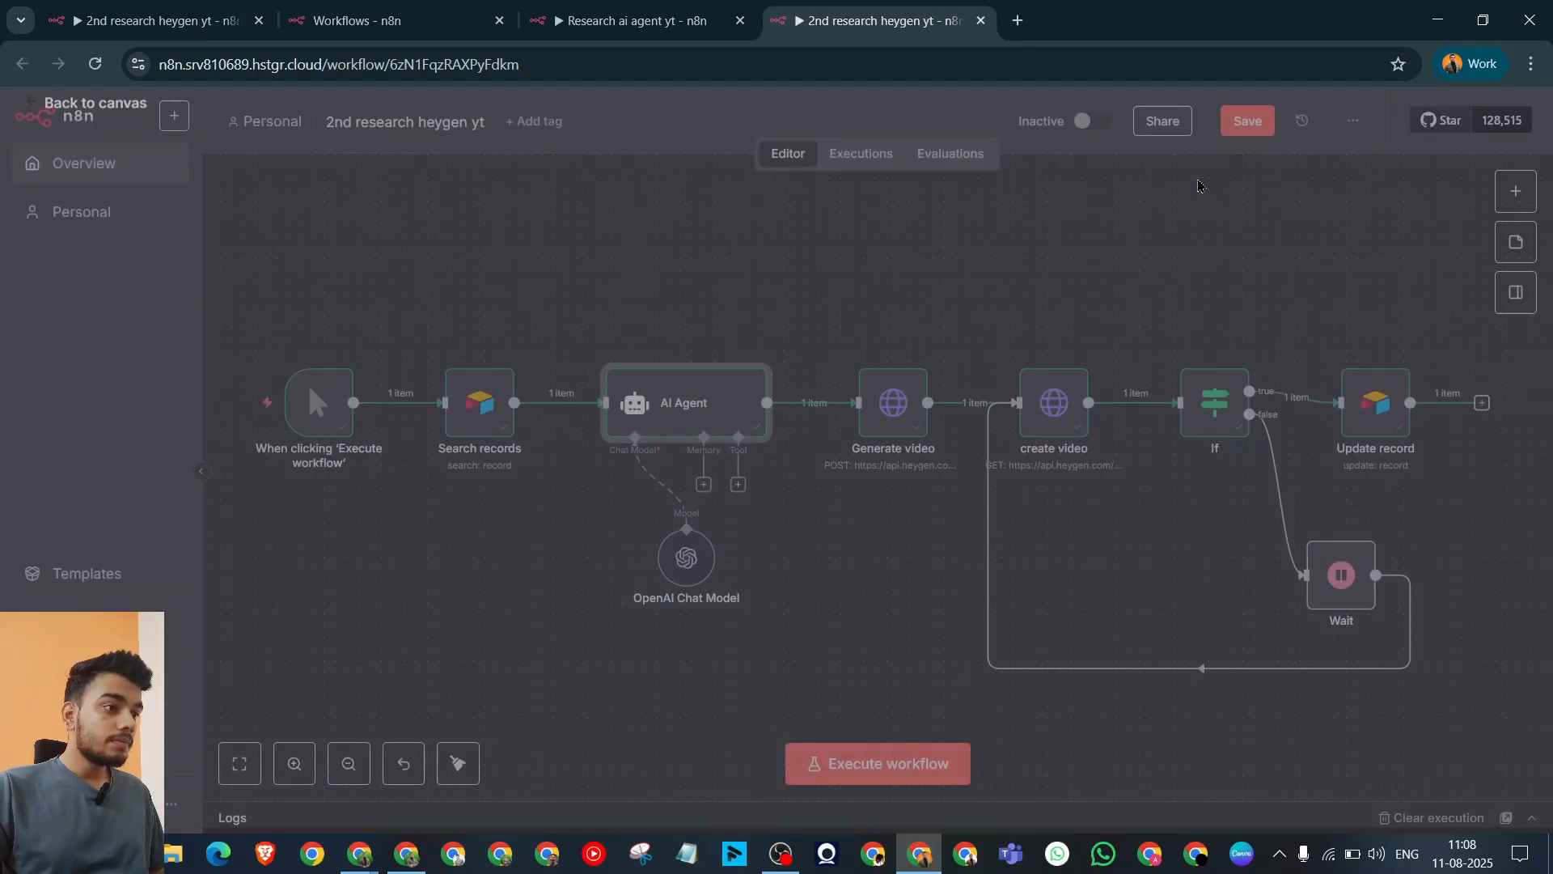
Step: Open the Generate video node and review its header parameters and JSON body, including the input_text expression
double_click(883, 409)
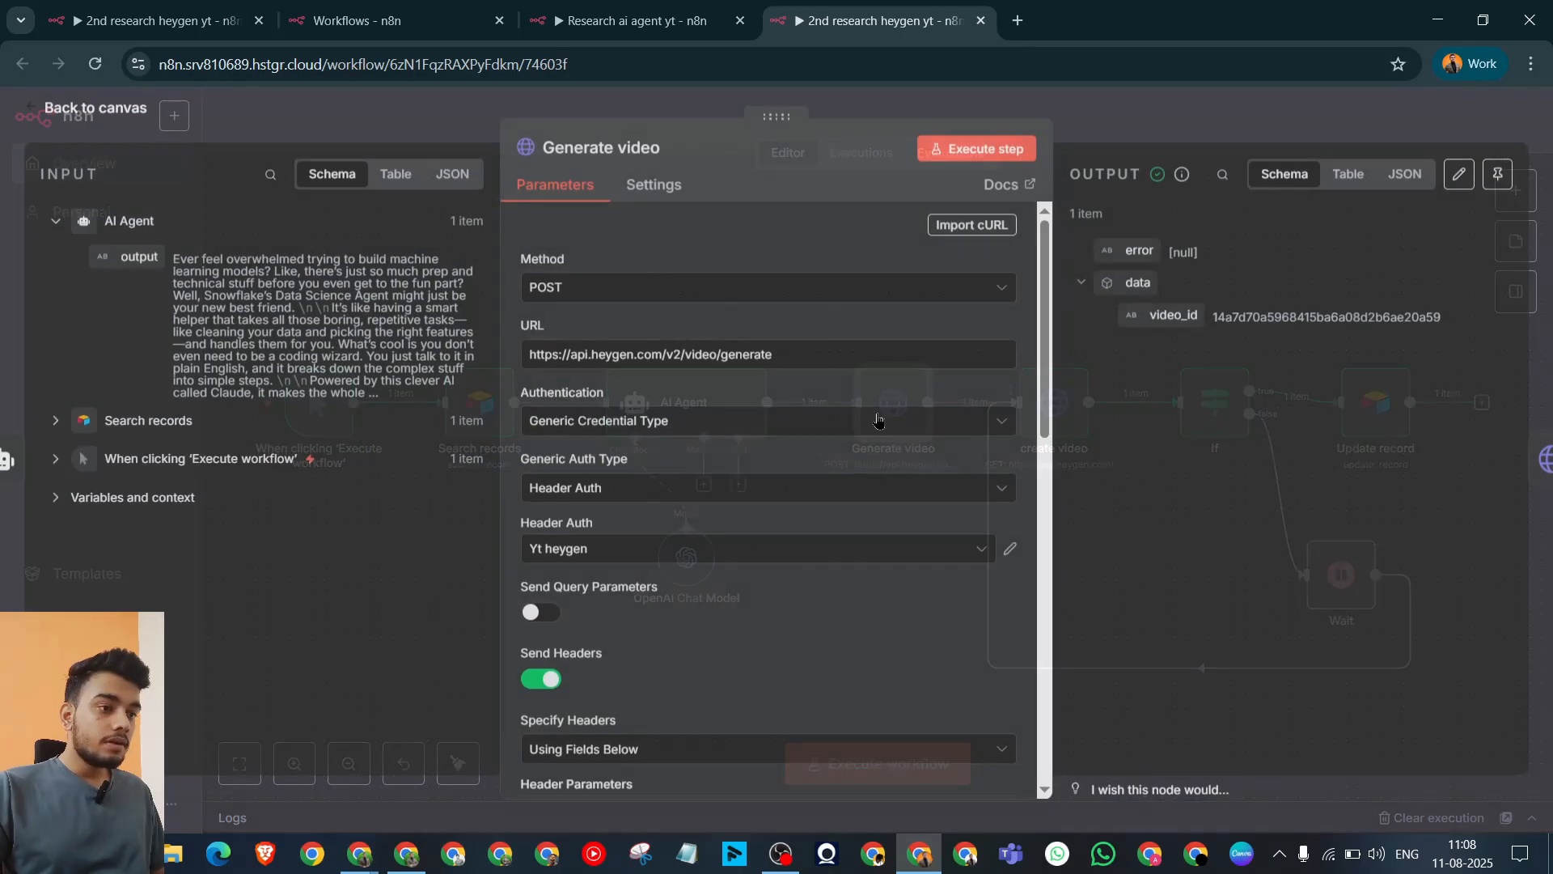
scroll(953, 638, "down", 10)
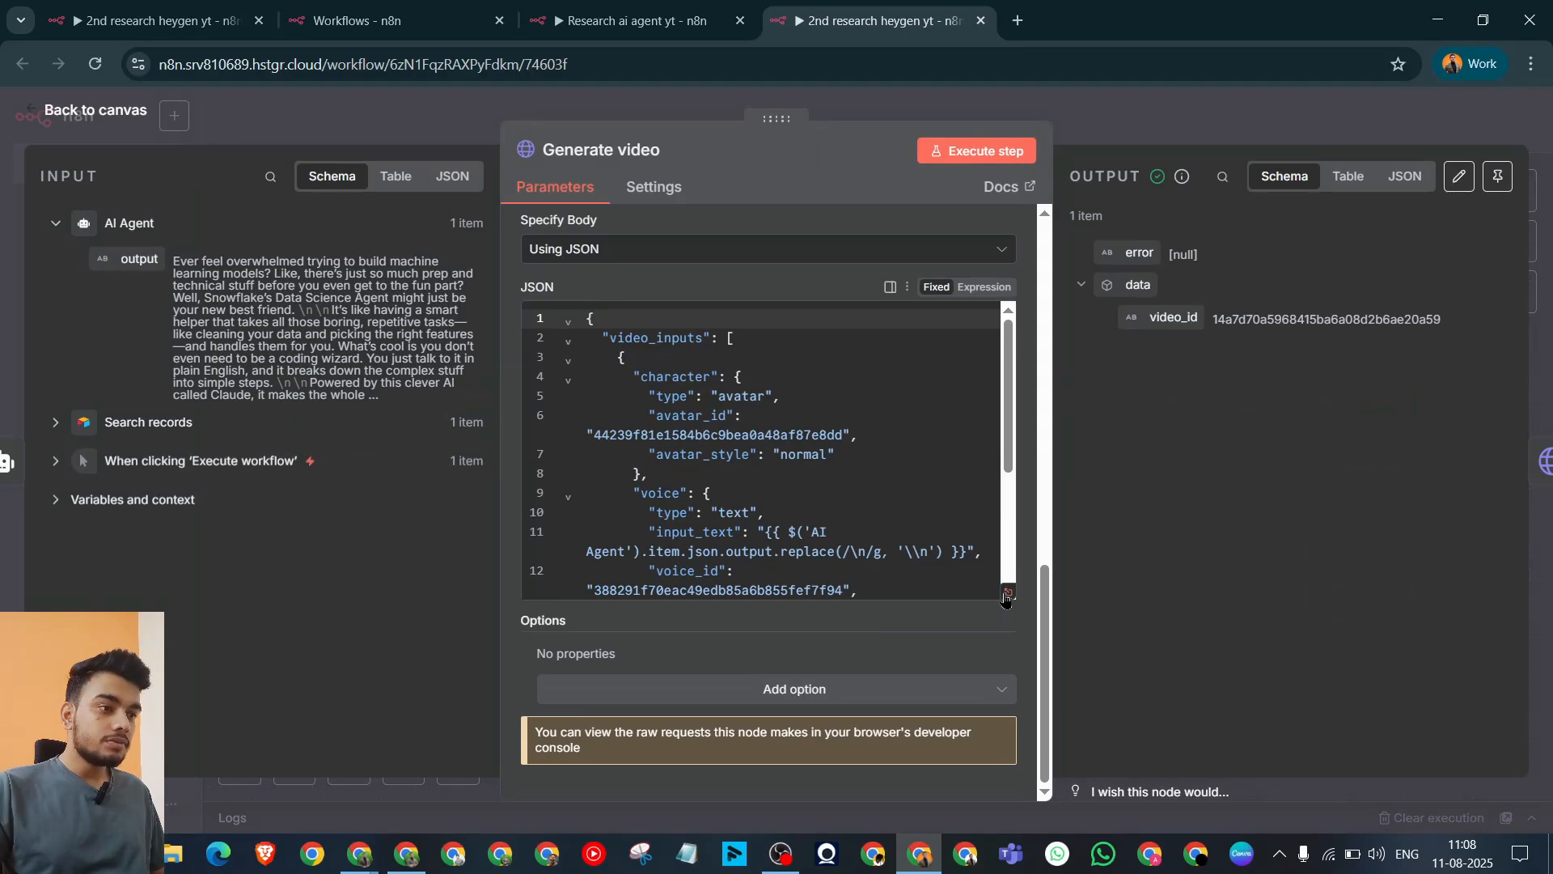
scroll(812, 513, "up", 6)
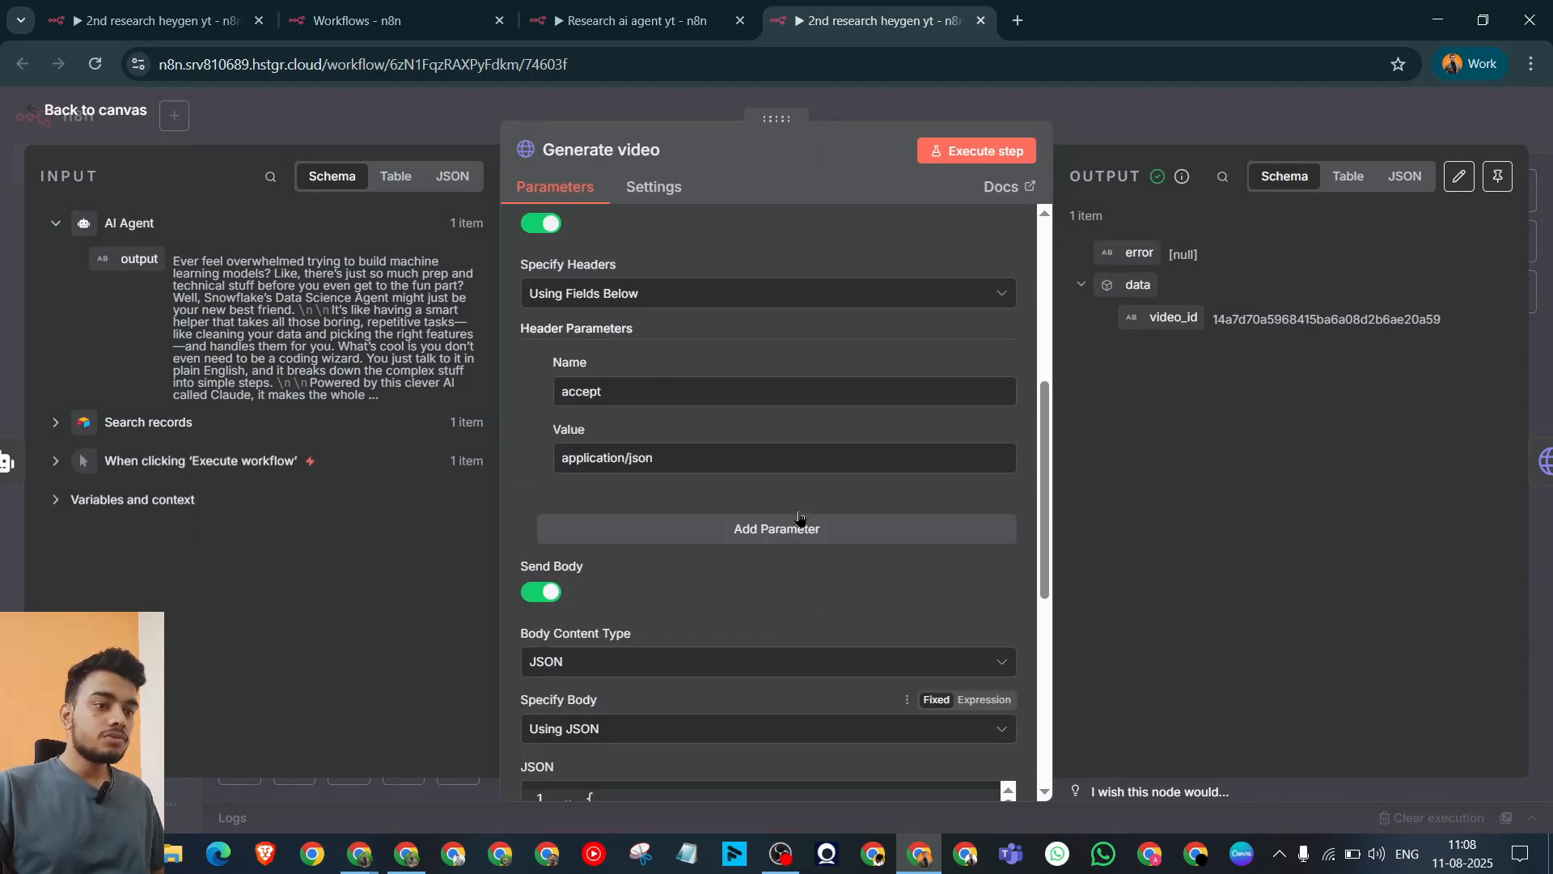
scroll(793, 505, "down", 3)
scroll(794, 510, "down", 3)
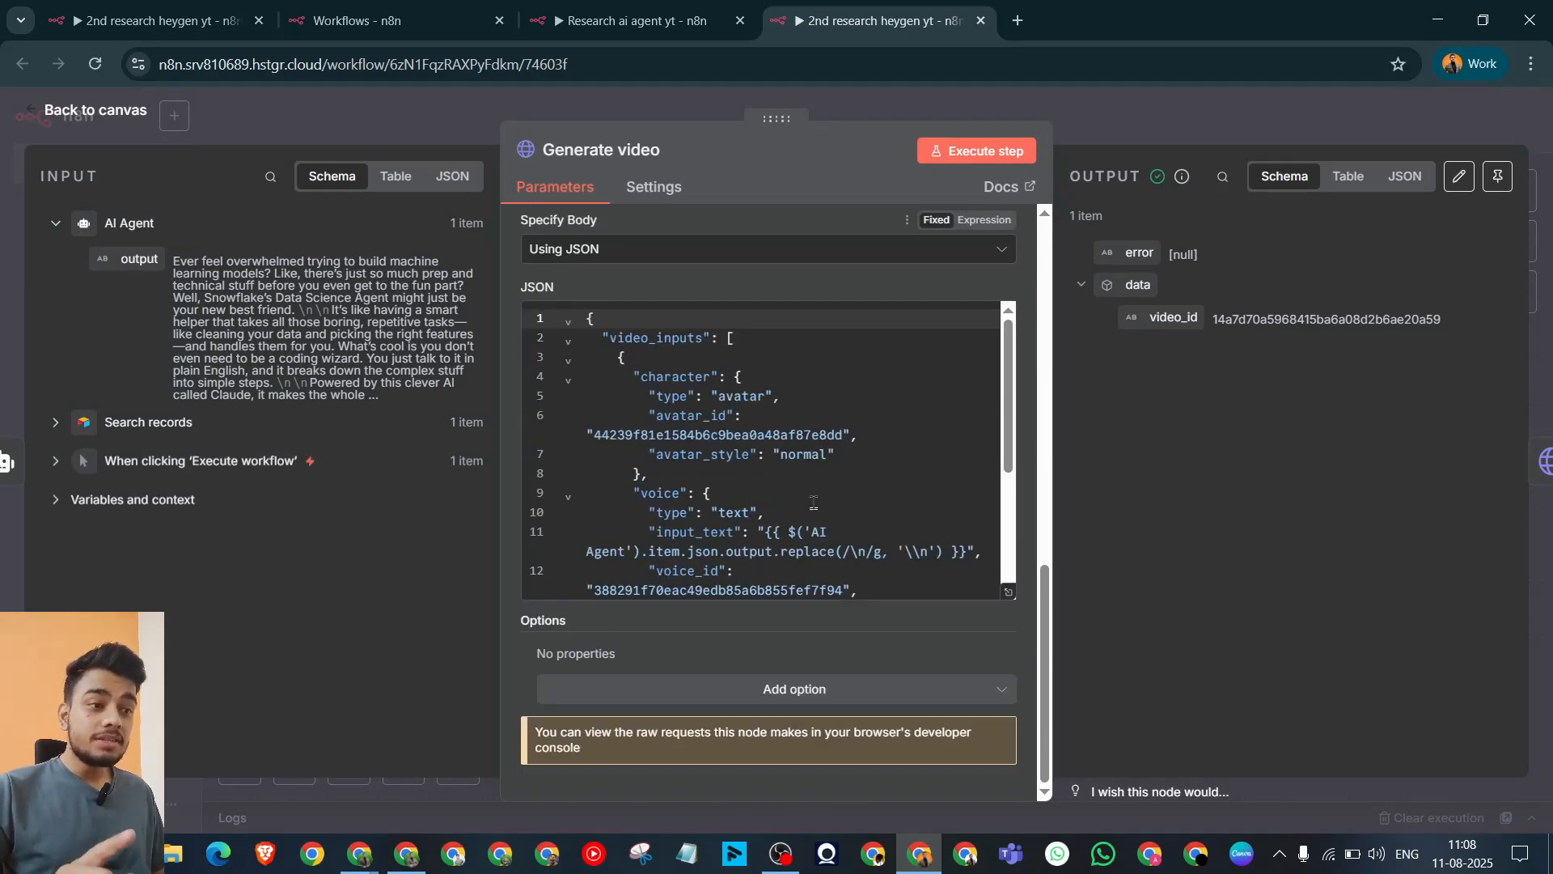
left_click(924, 531)
scroll(924, 483, "up", 2)
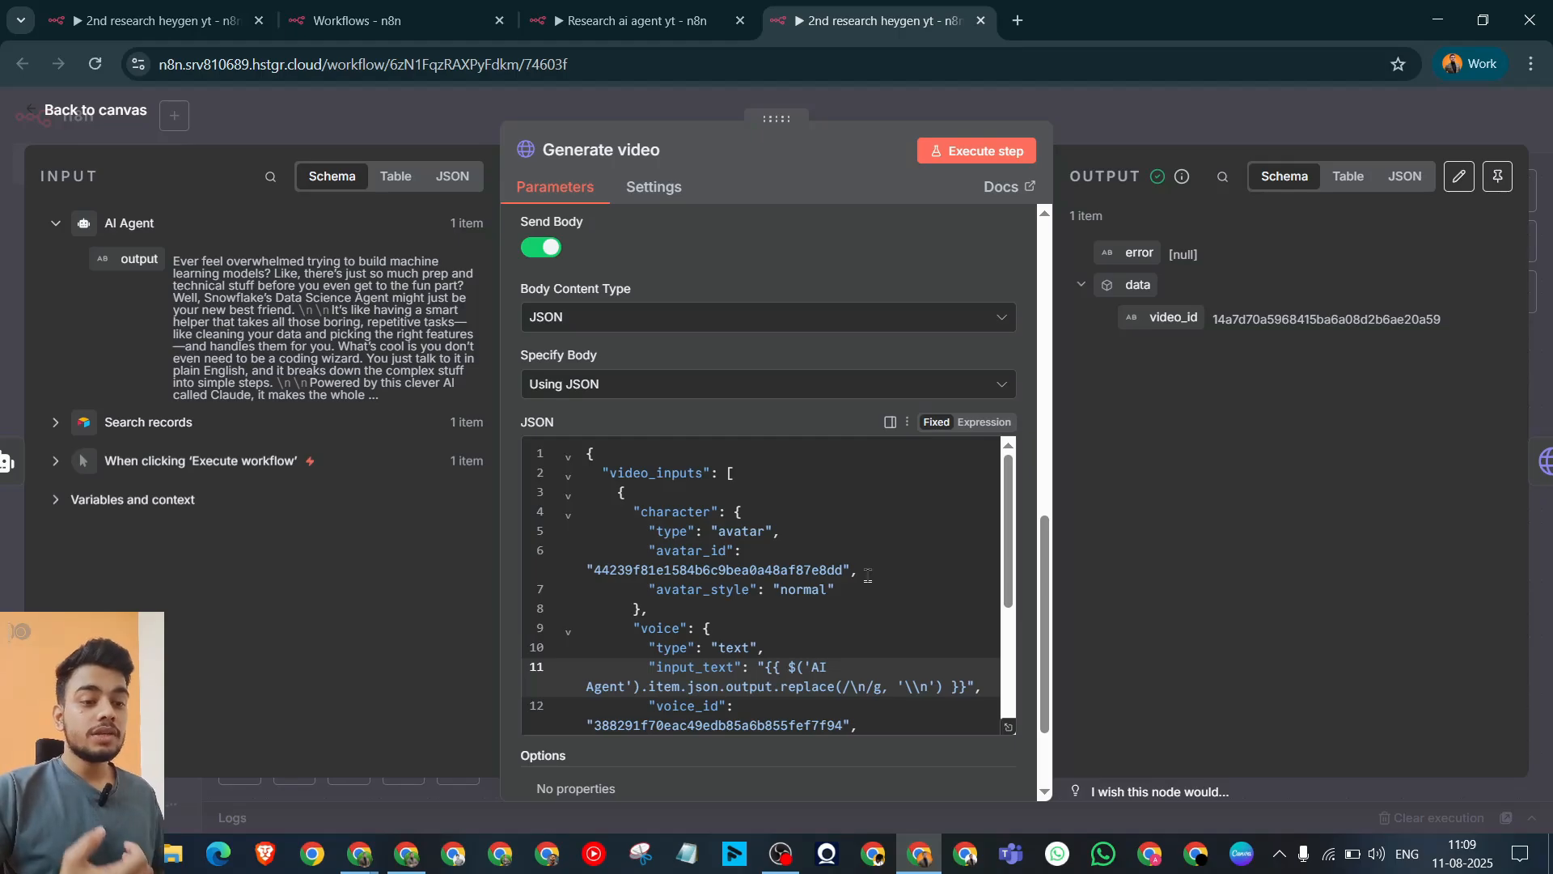
Step: Replay the record's video from the Tool Ai yt table in Airtable, close it, and return to the Generate video node in n8n
left_click(359, 854)
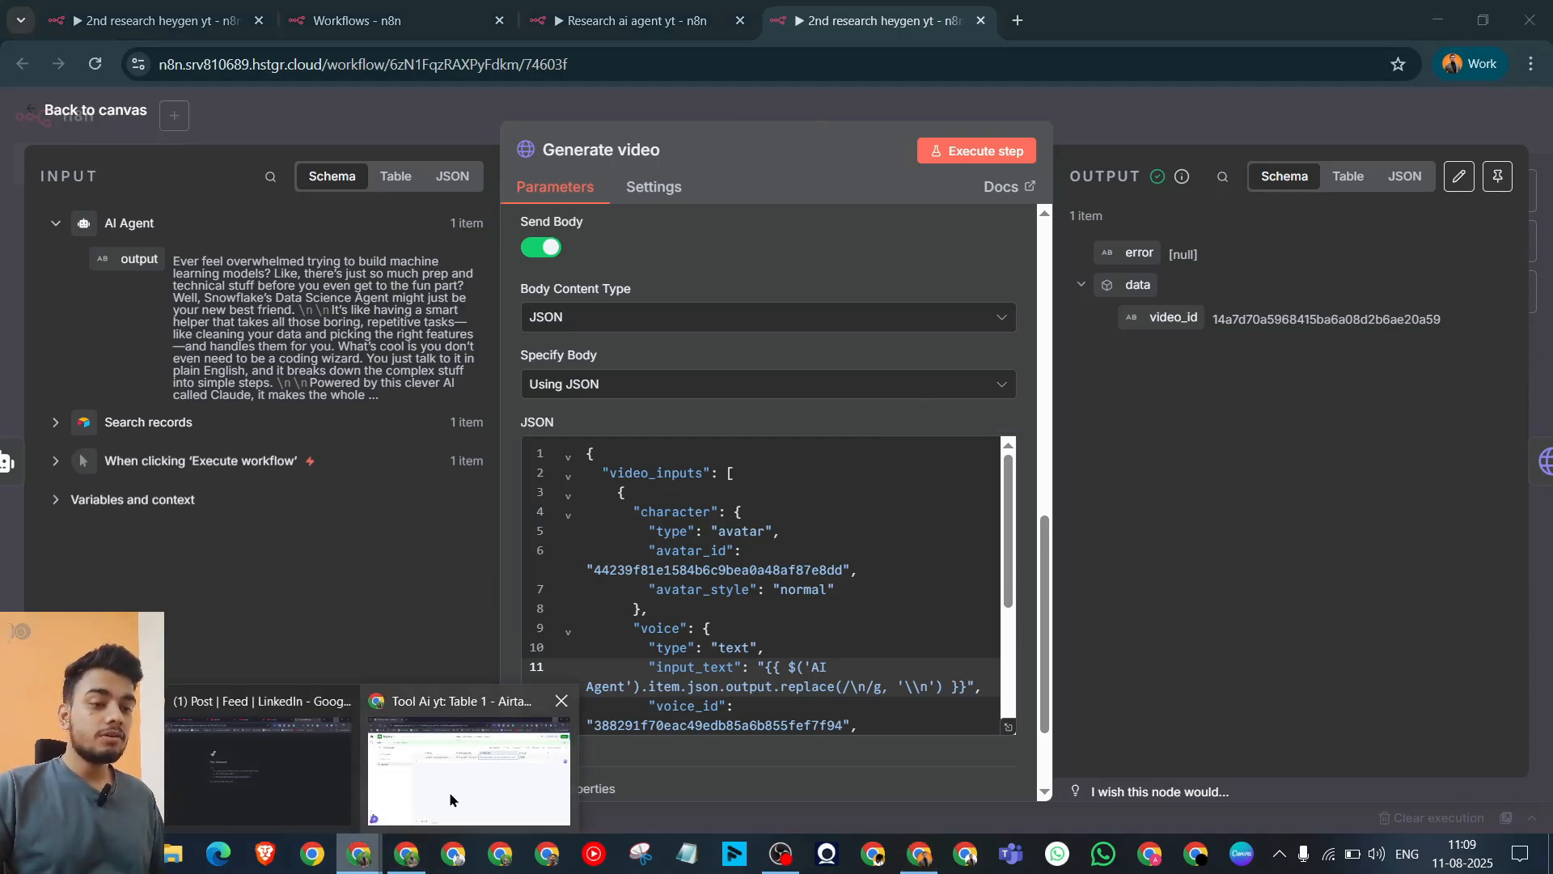
left_click(449, 792)
left_click(925, 312)
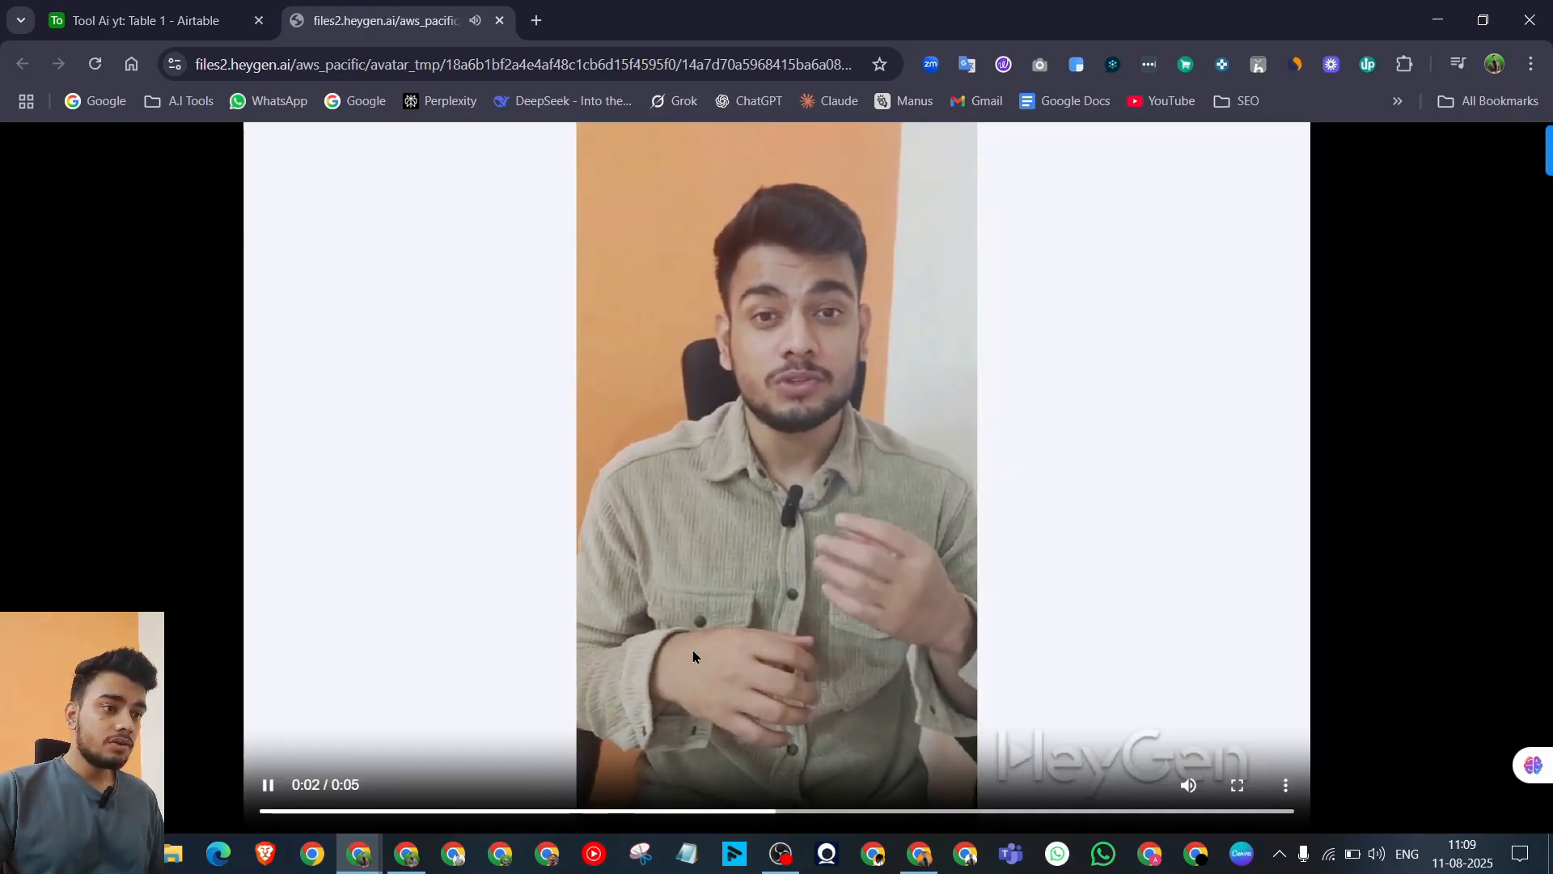
left_click(1026, 301)
left_click(500, 21)
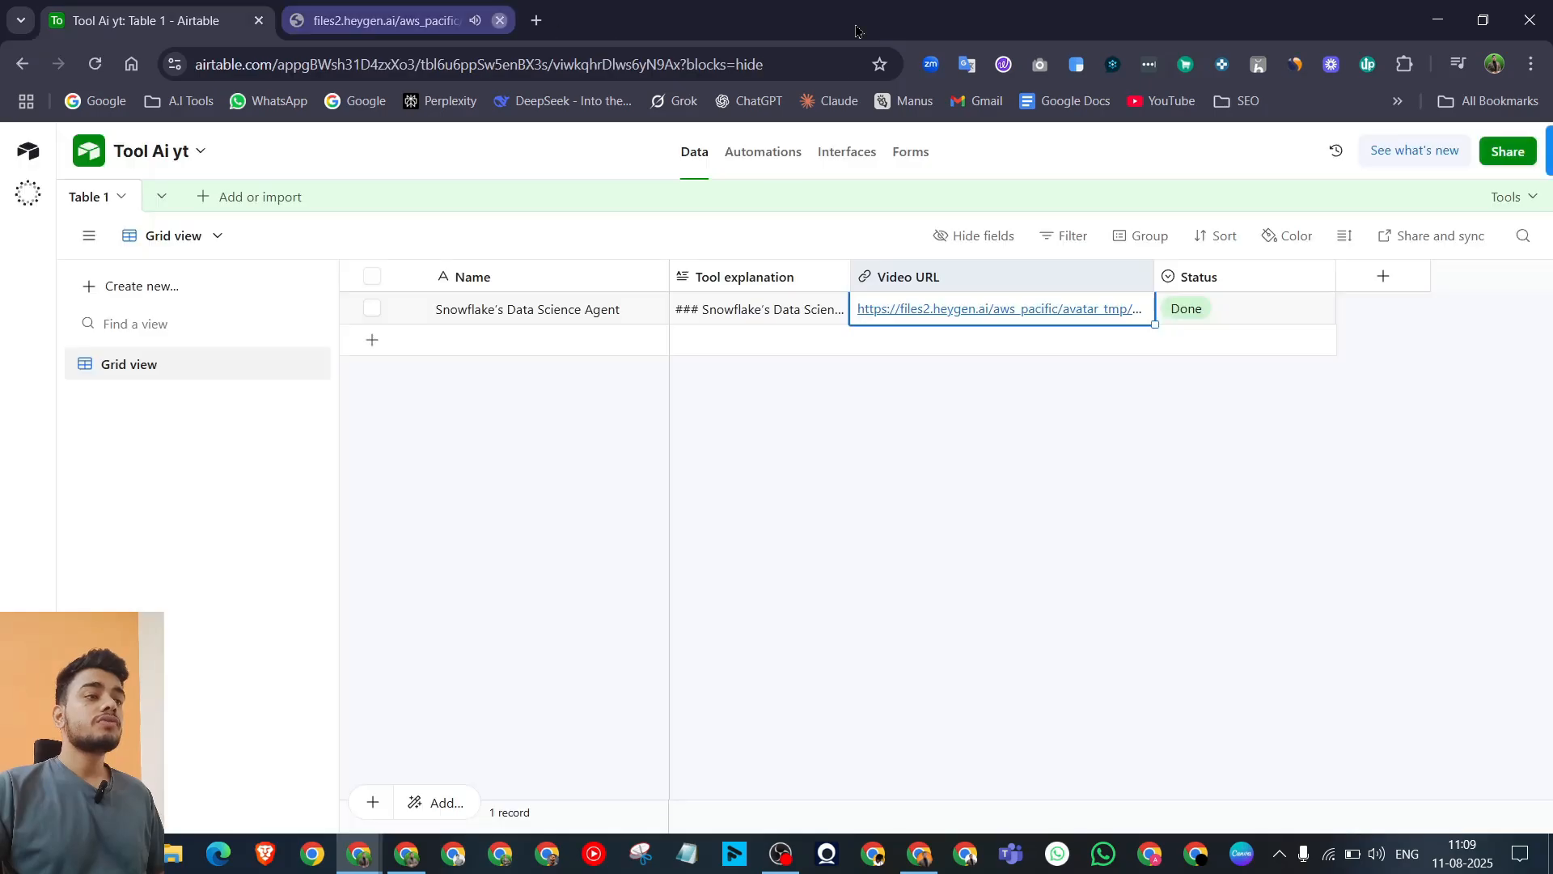
left_click(1437, 19)
Step: Cut the Generate video node's JSON body, switch the field to Expression mode, and paste the body into the expanded expression editor
left_click(694, 510)
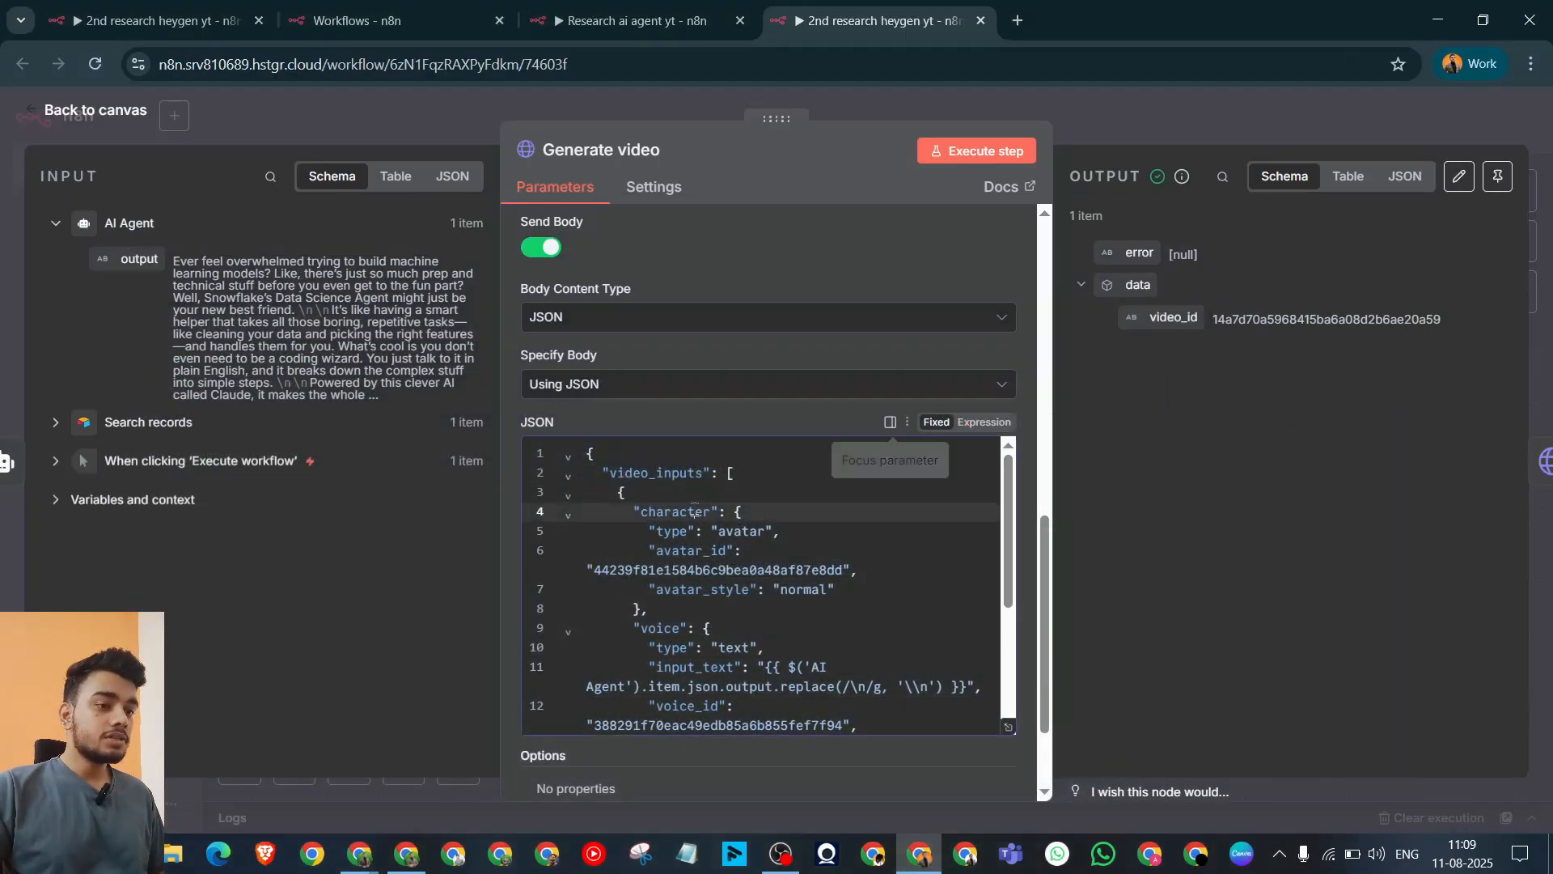
key("ctrl+a")
key("ctrl+c")
key("BackSpace")
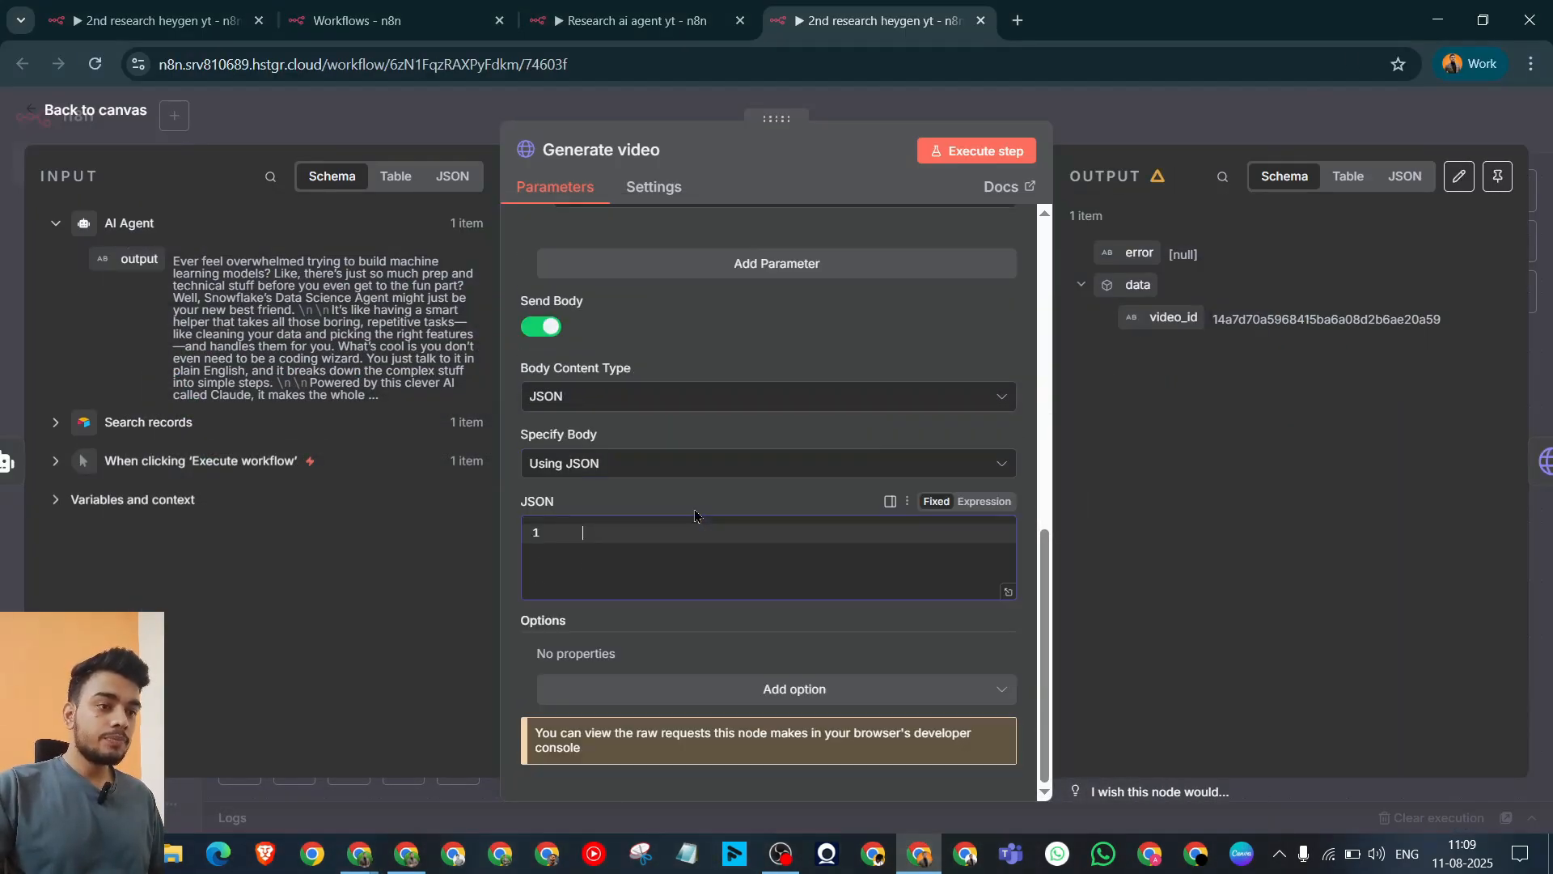
left_click(985, 502)
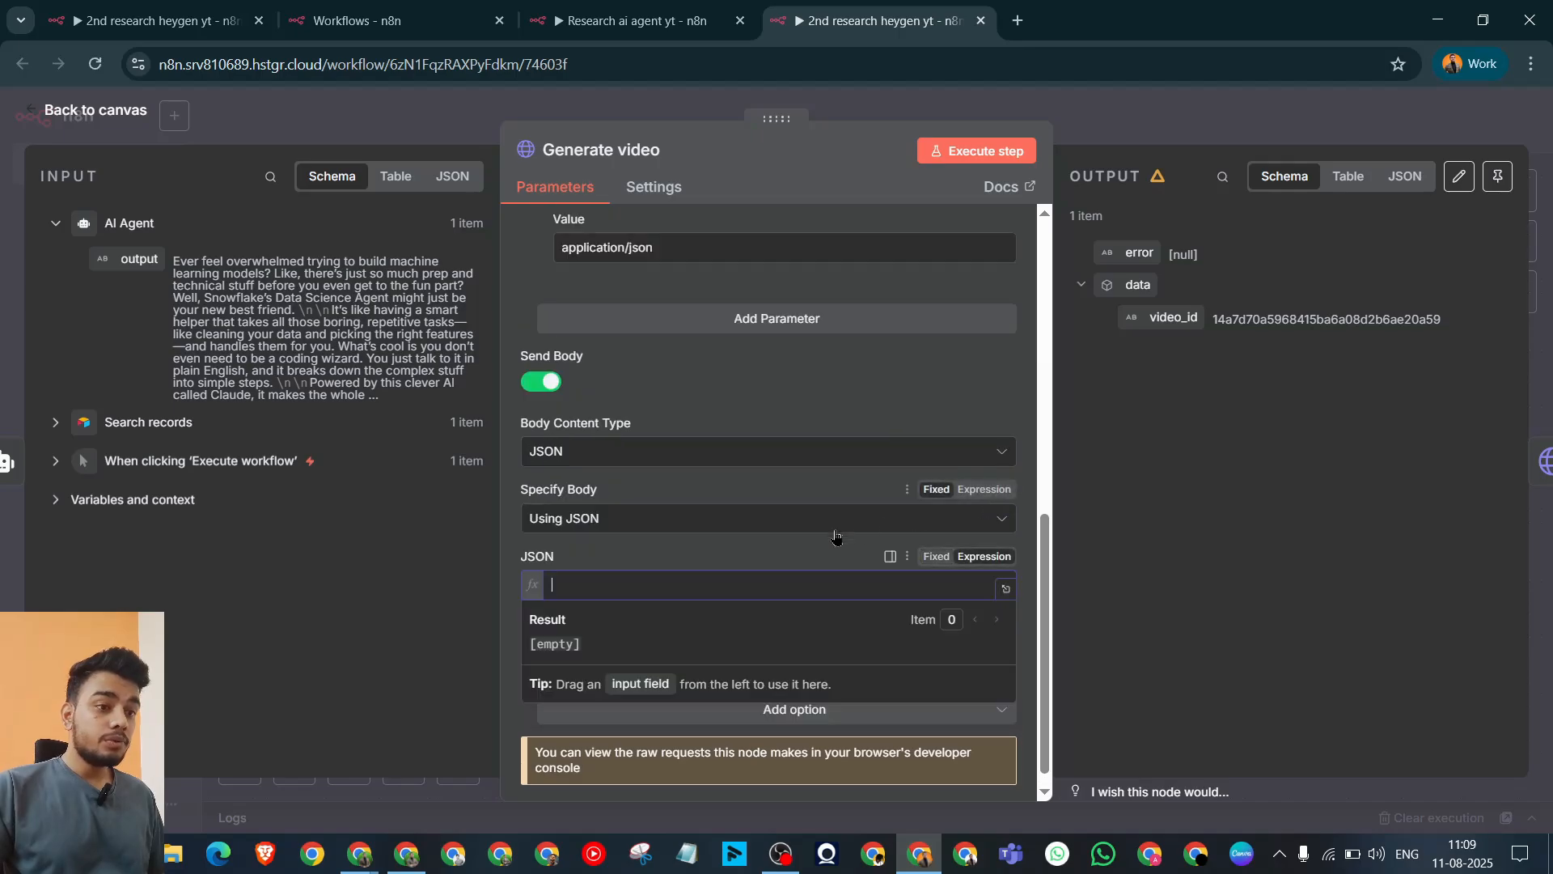
left_click(1007, 591)
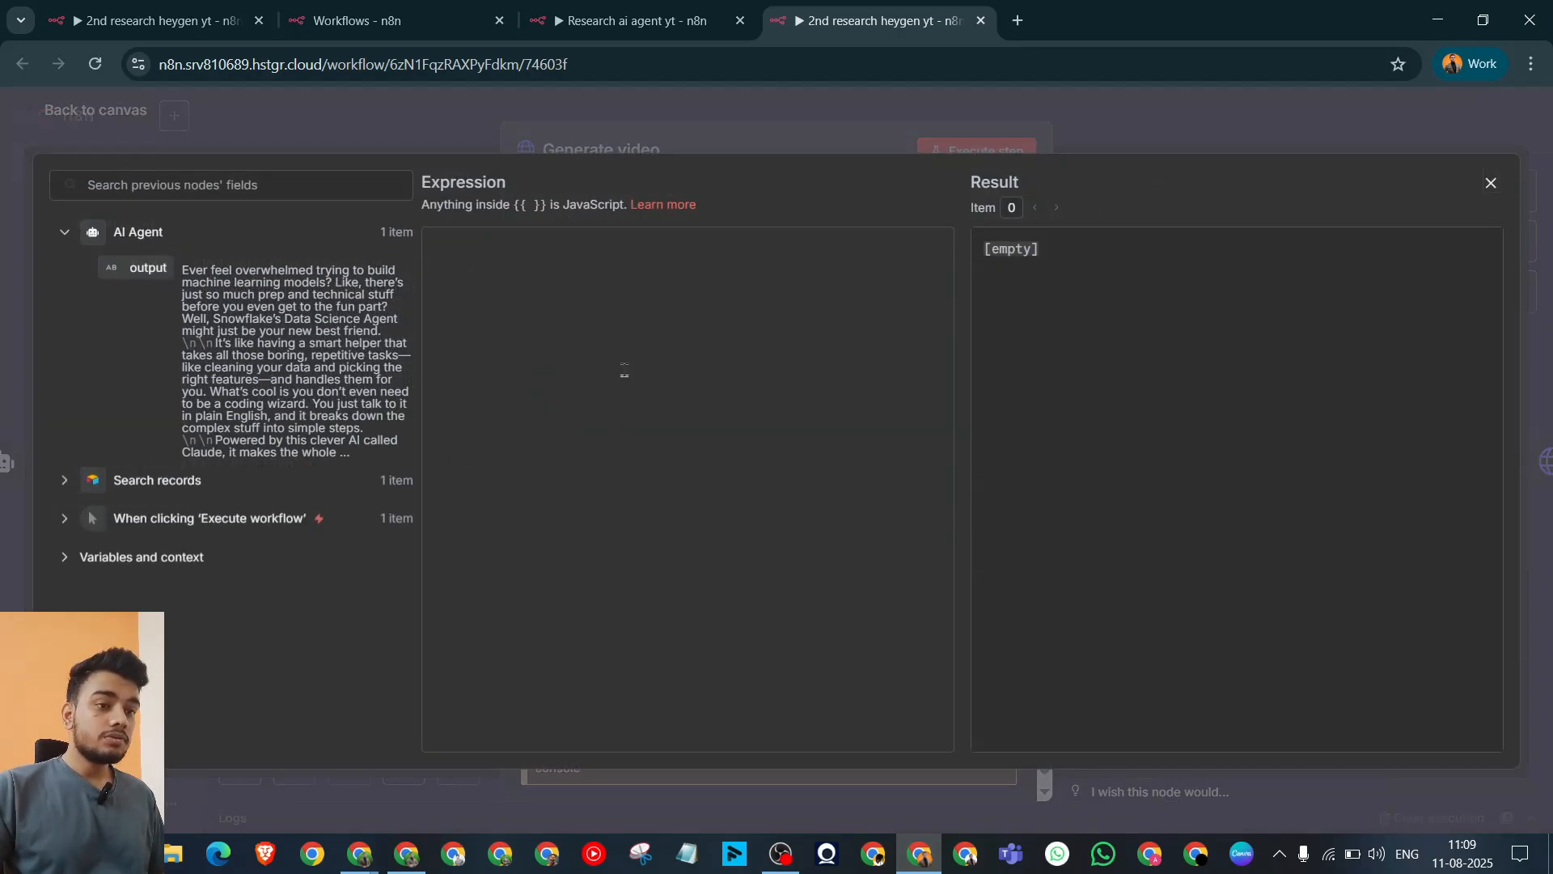
key("ctrl+v")
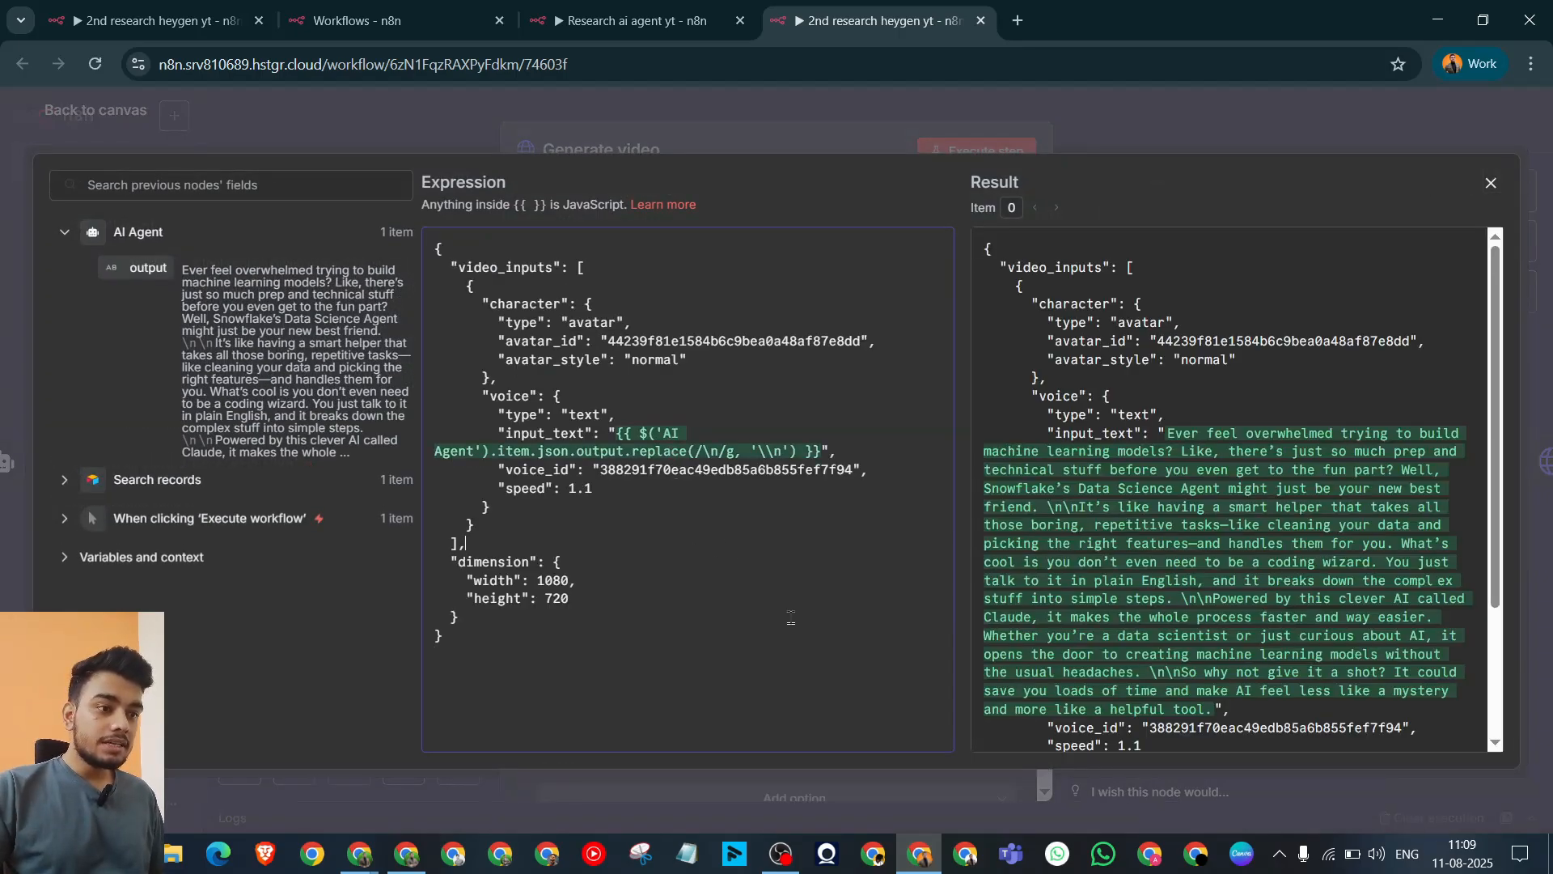
Step: Check the resolved input_text script in the expression result and close the editor and the node
left_click_drag(1163, 438, 1213, 711)
left_click_drag(1159, 433, 1226, 706)
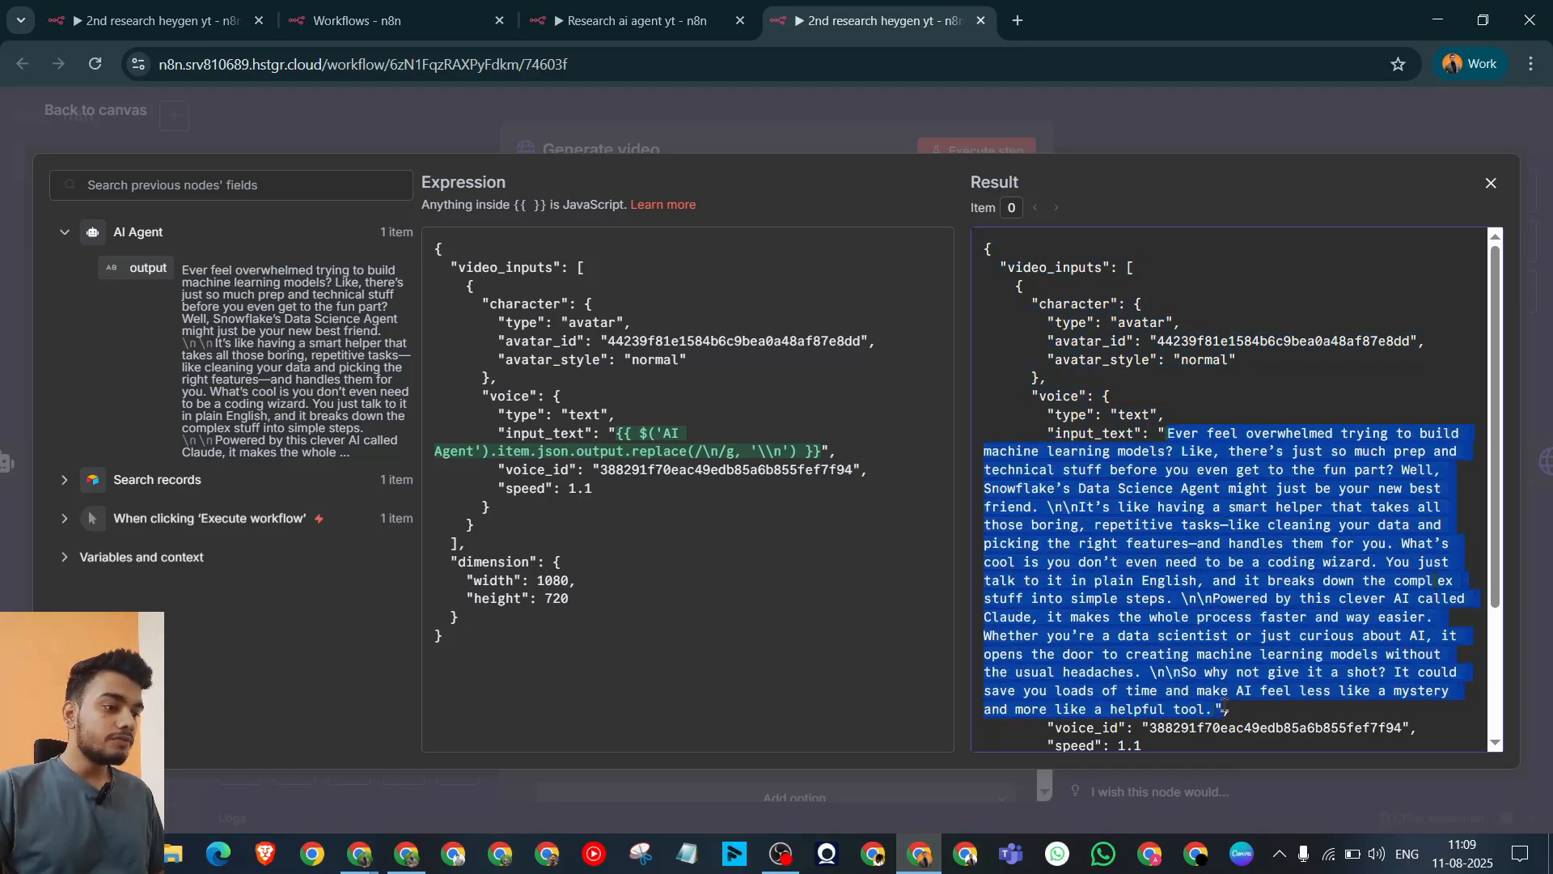
key("Escape")
key("Escape")
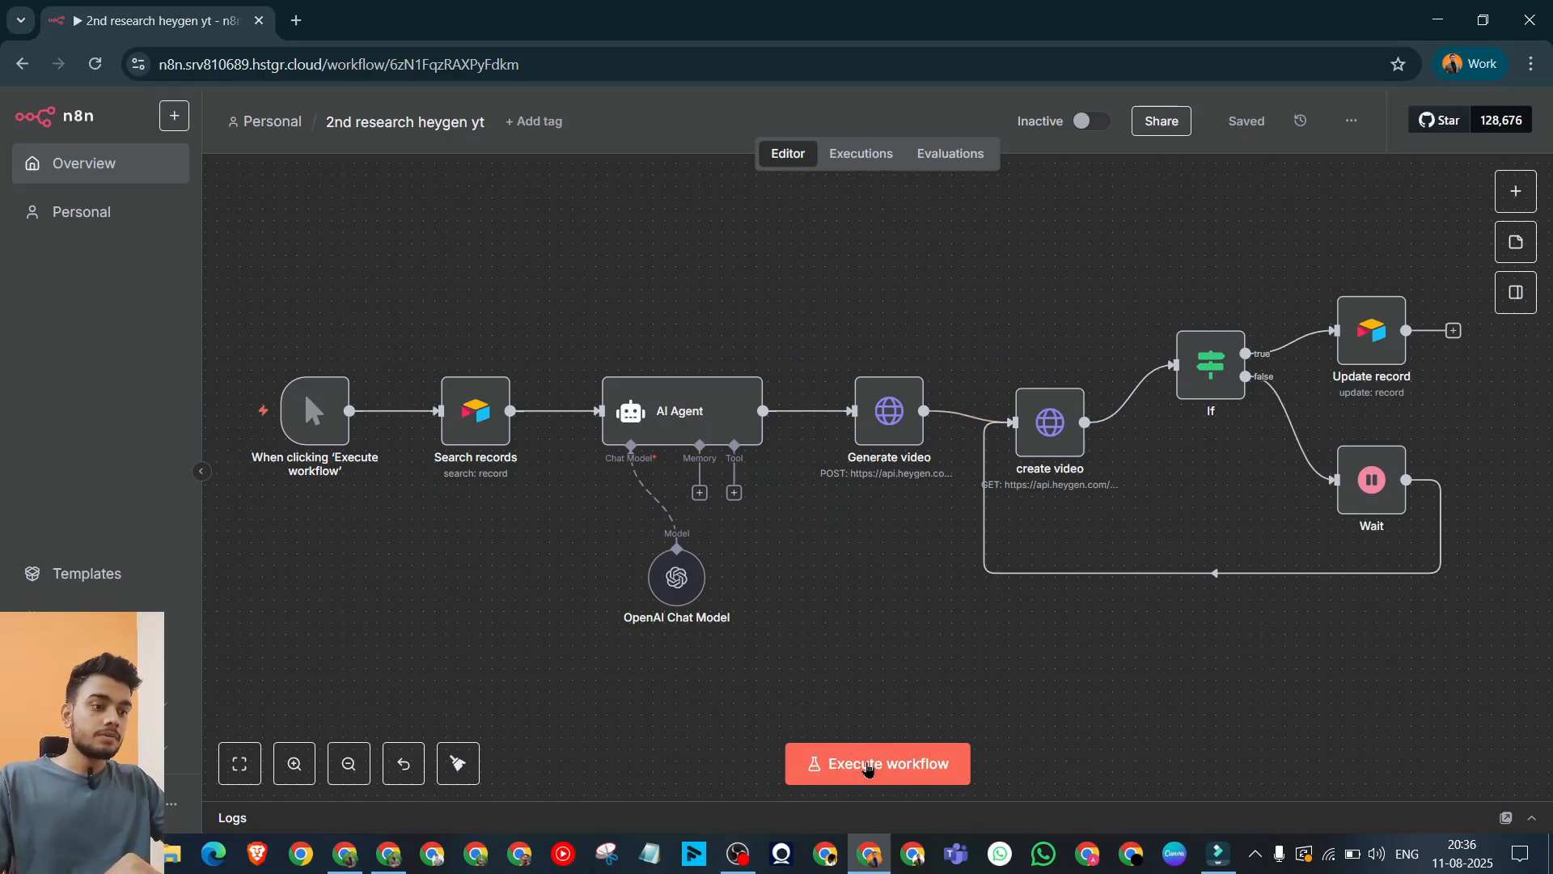
Step: Execute the whole workflow and open the HeyGen site in another browser window through a Google search for heygen
left_click(868, 766)
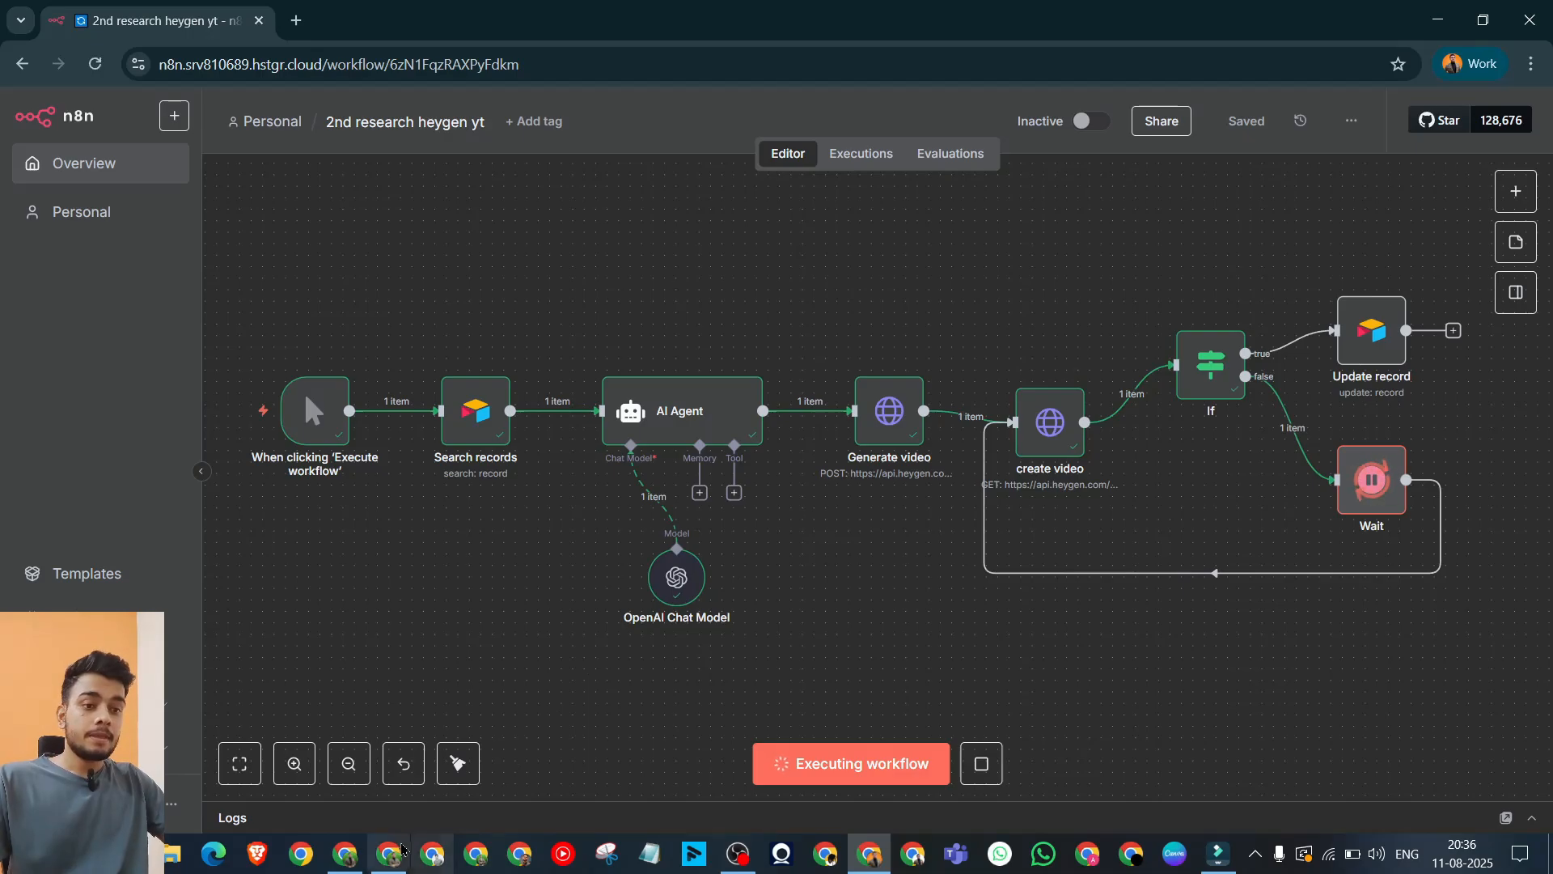
left_click(385, 862)
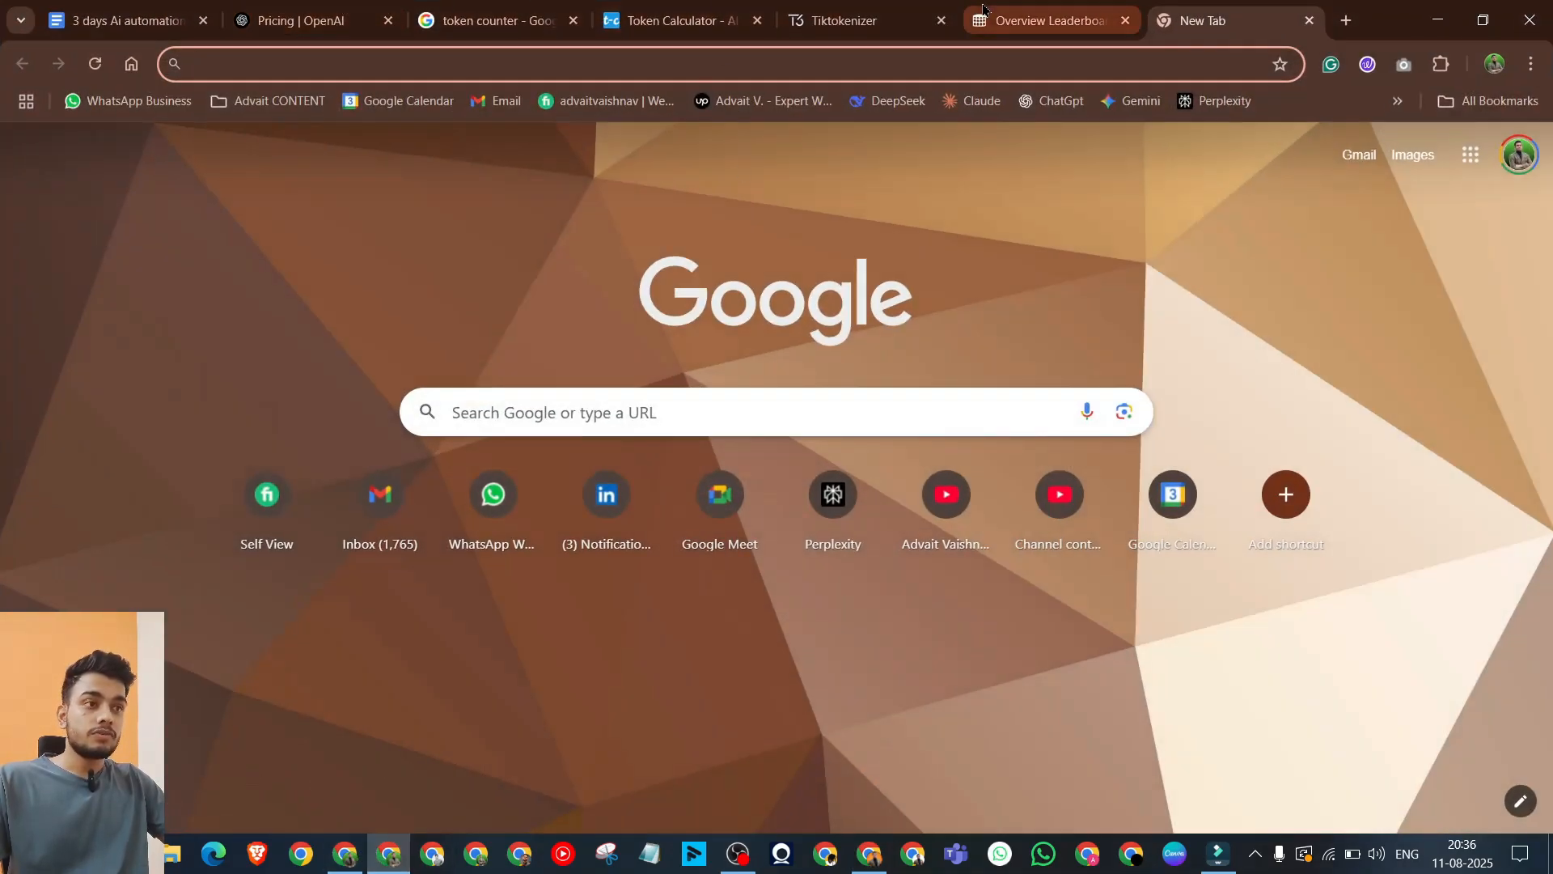
left_click(1051, 67)
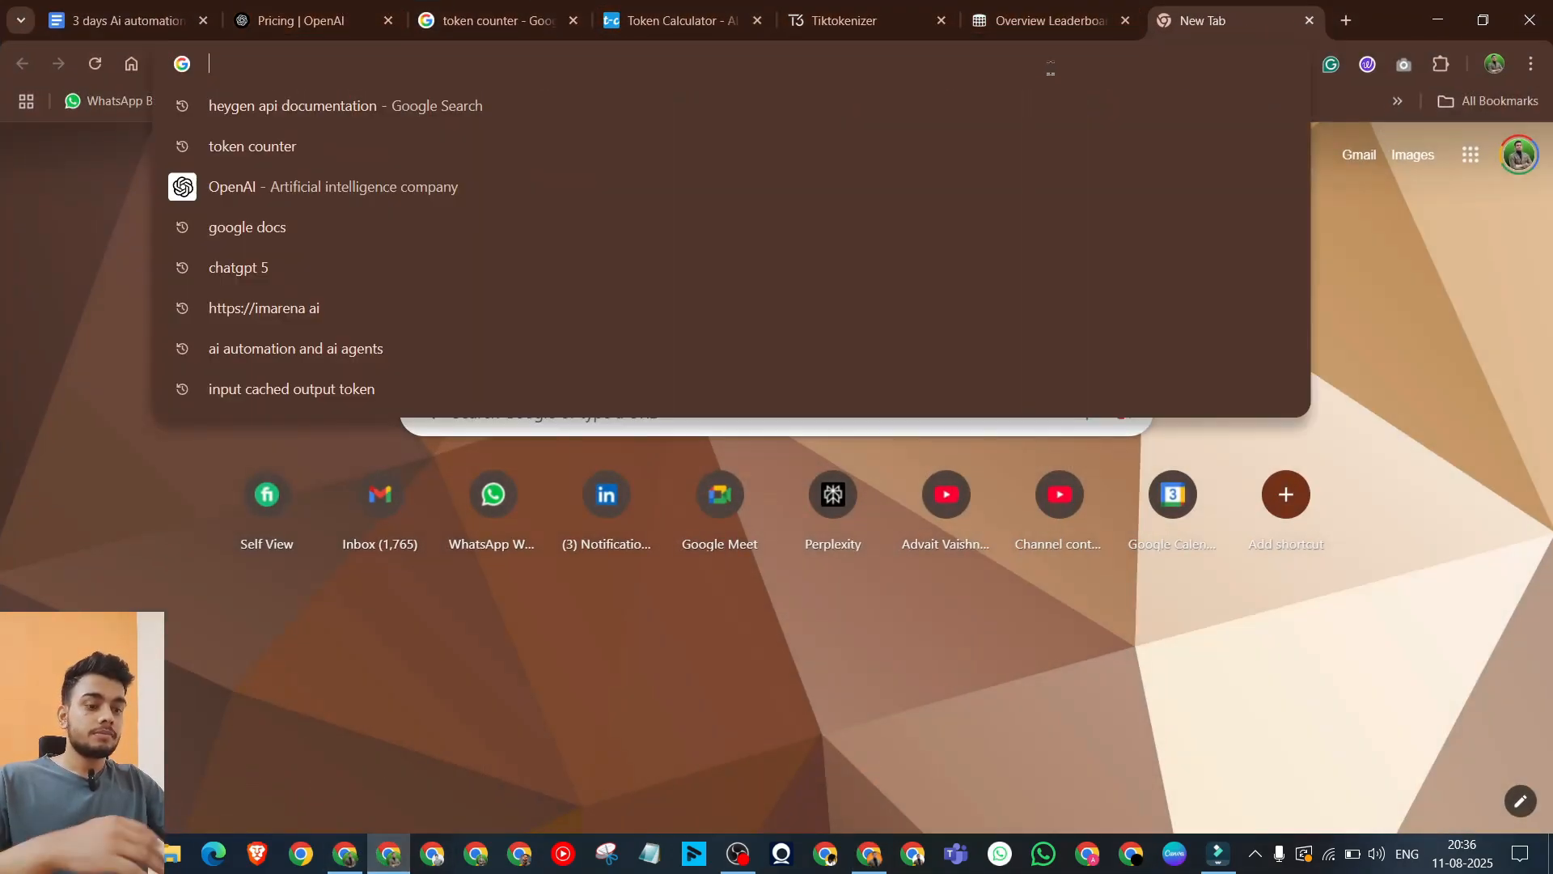
type("heygen api documentation")
key("Return")
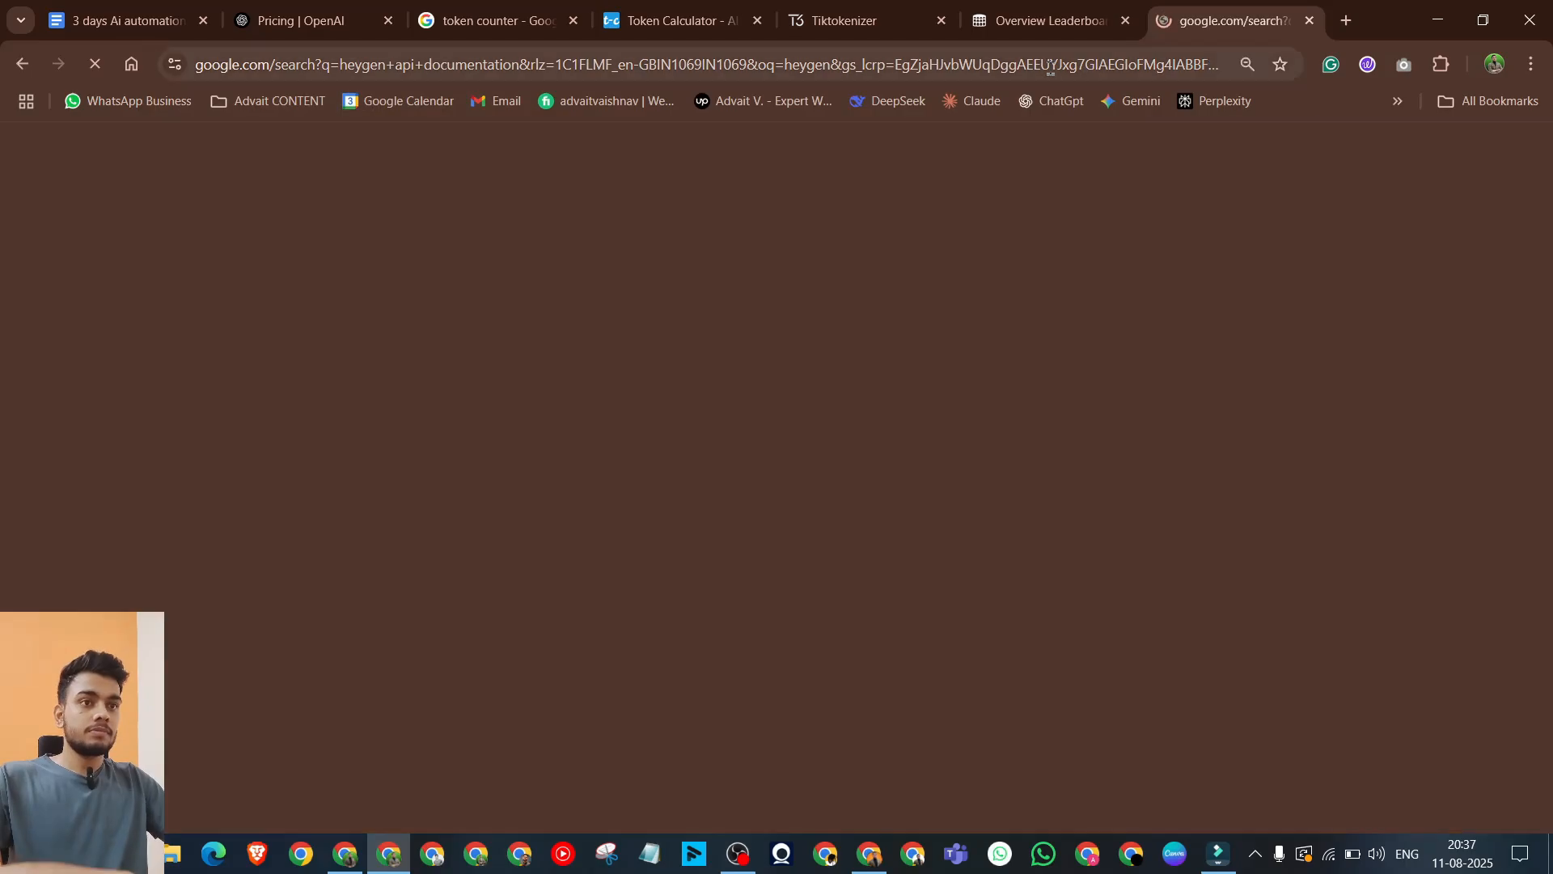
left_click(374, 64)
type("heygen")
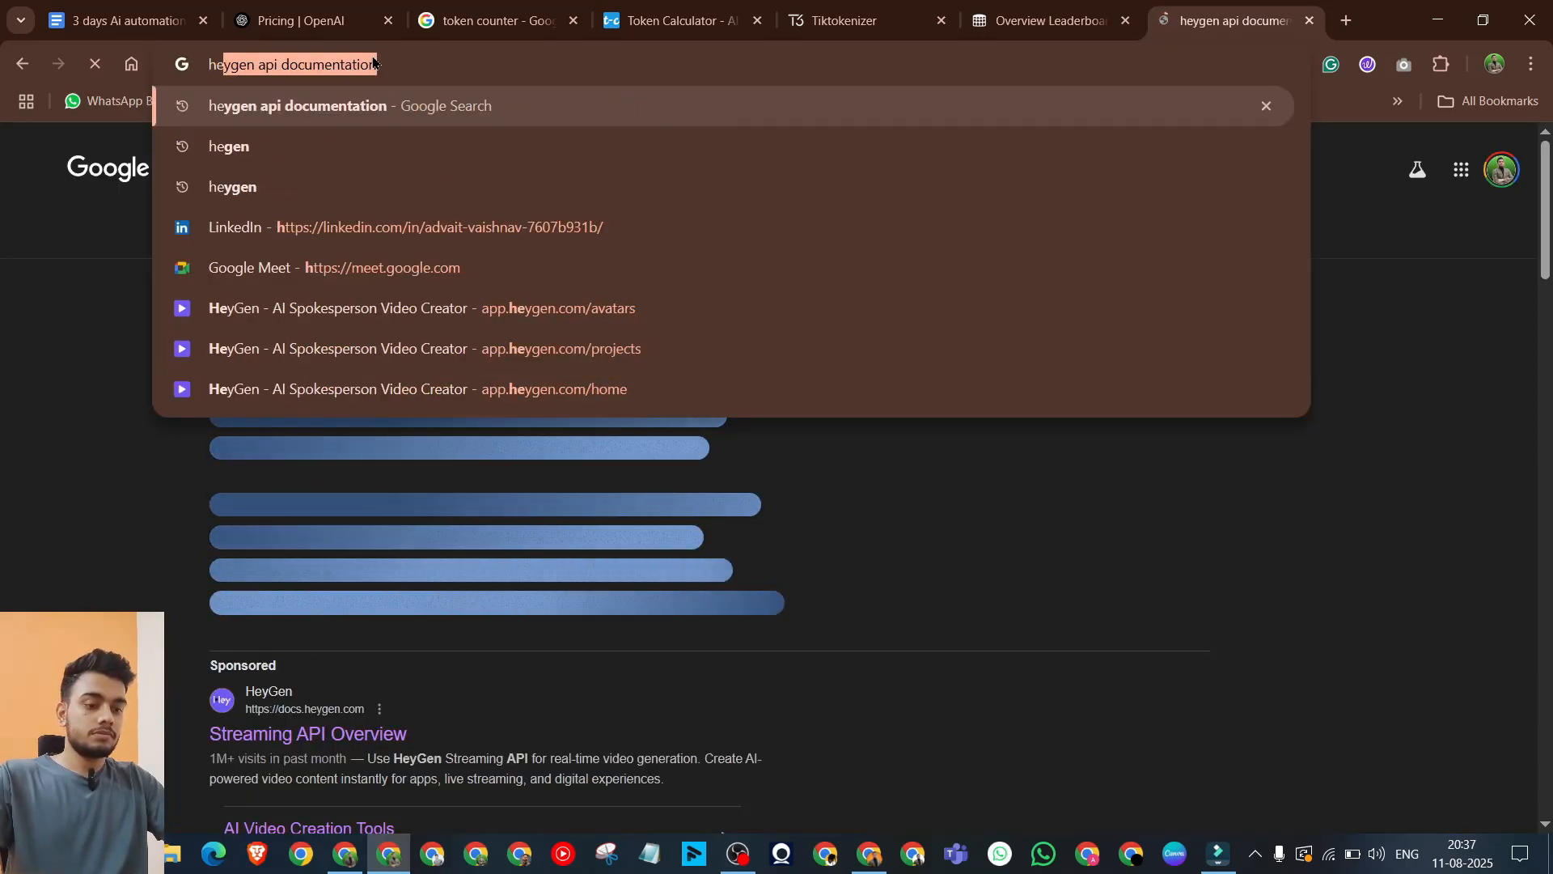
key("Delete")
key("Return")
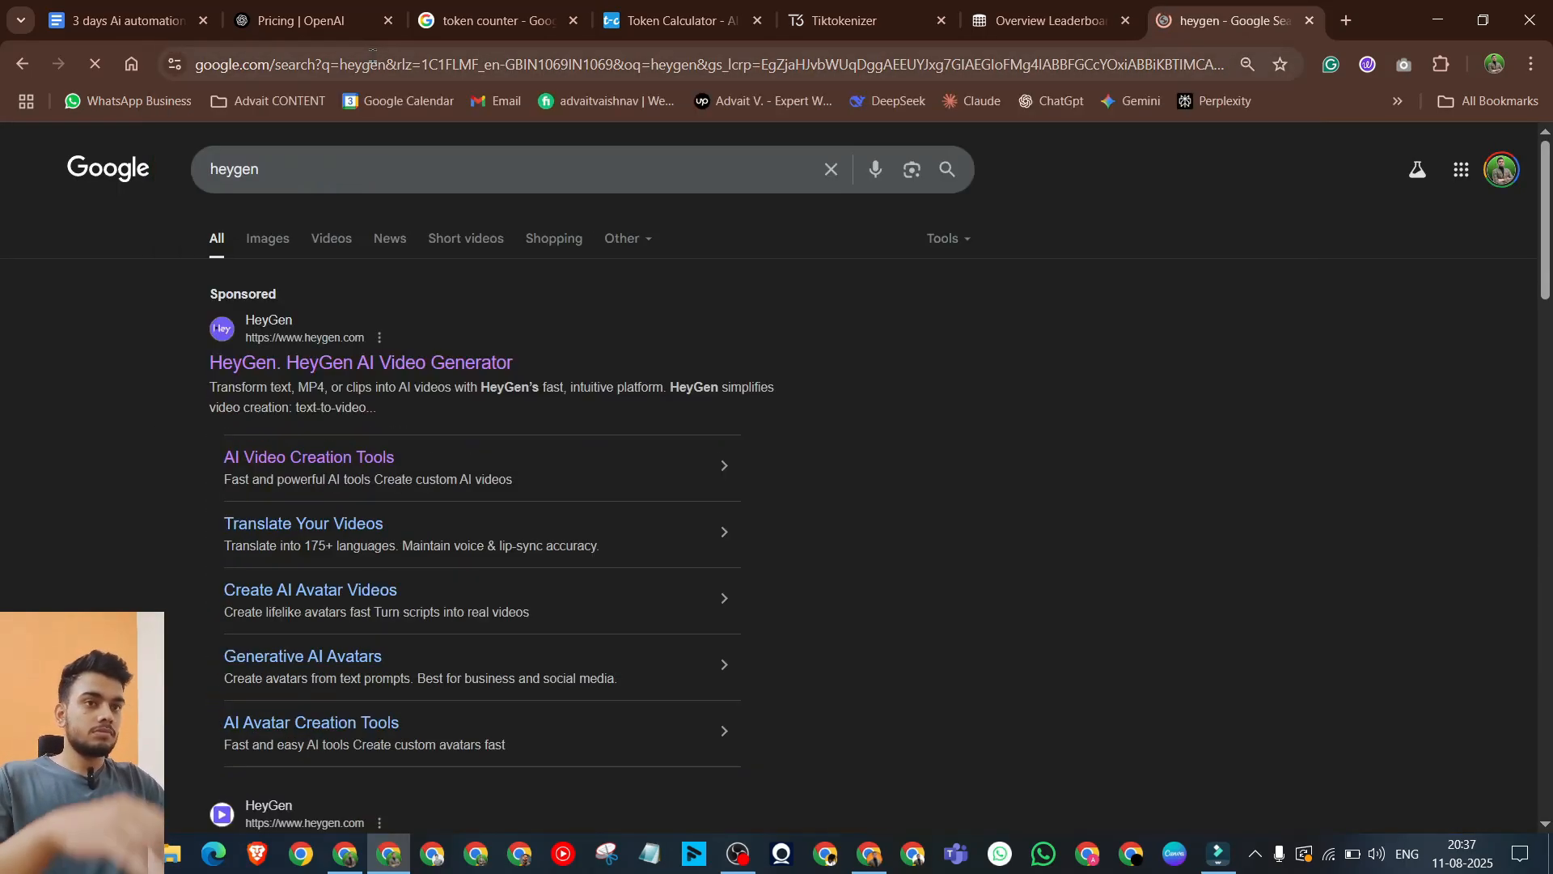
left_click(288, 361)
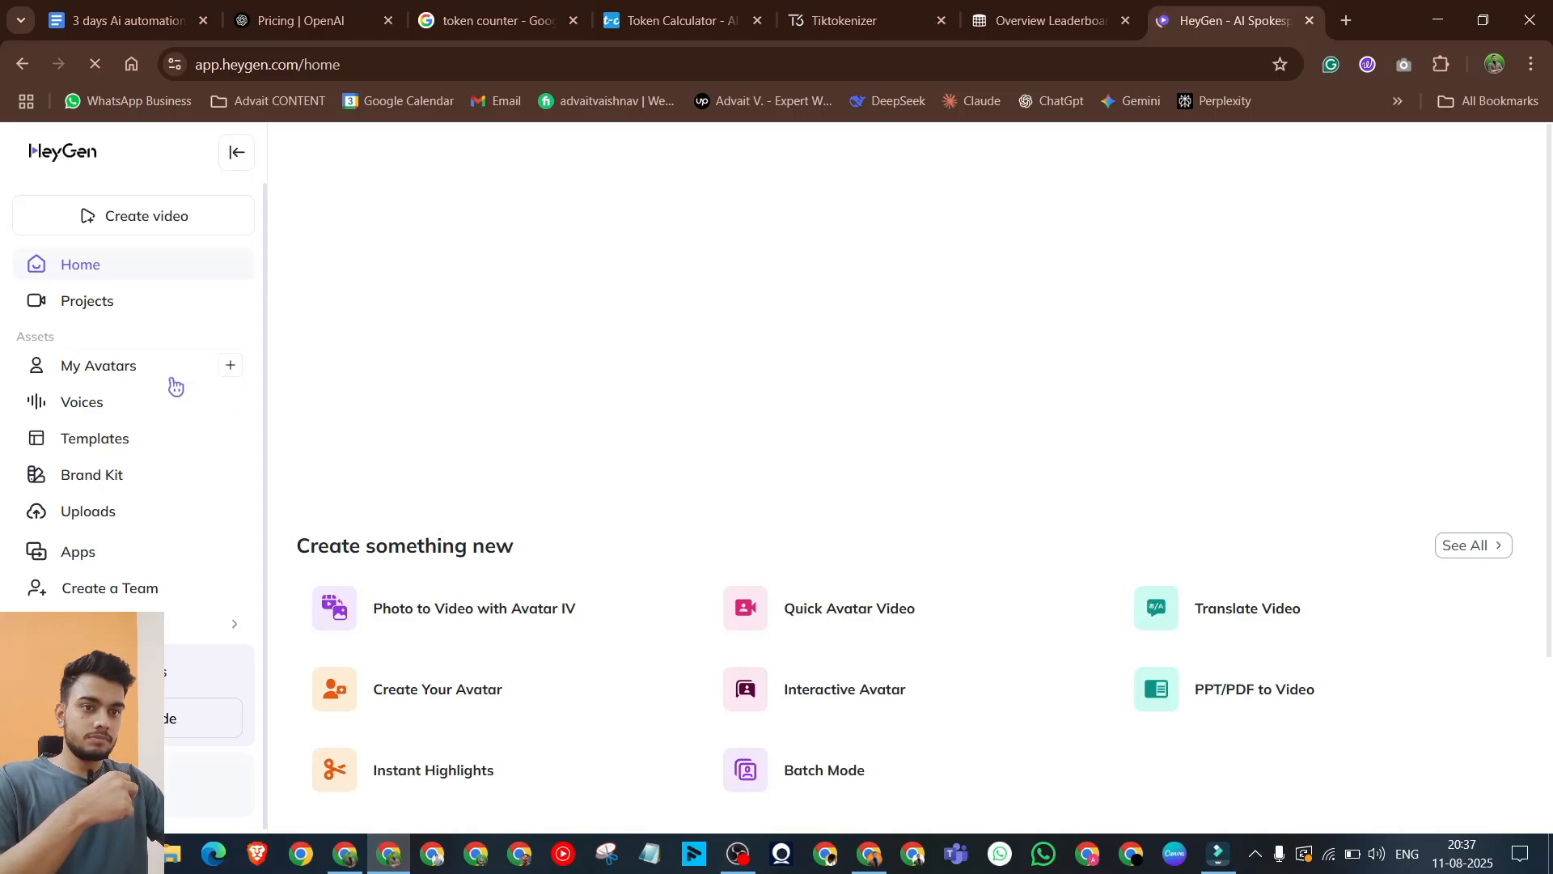
Step: Check the newest API video's rendering progress in HeyGen's Projects and return to the n8n workflow
left_click(100, 306)
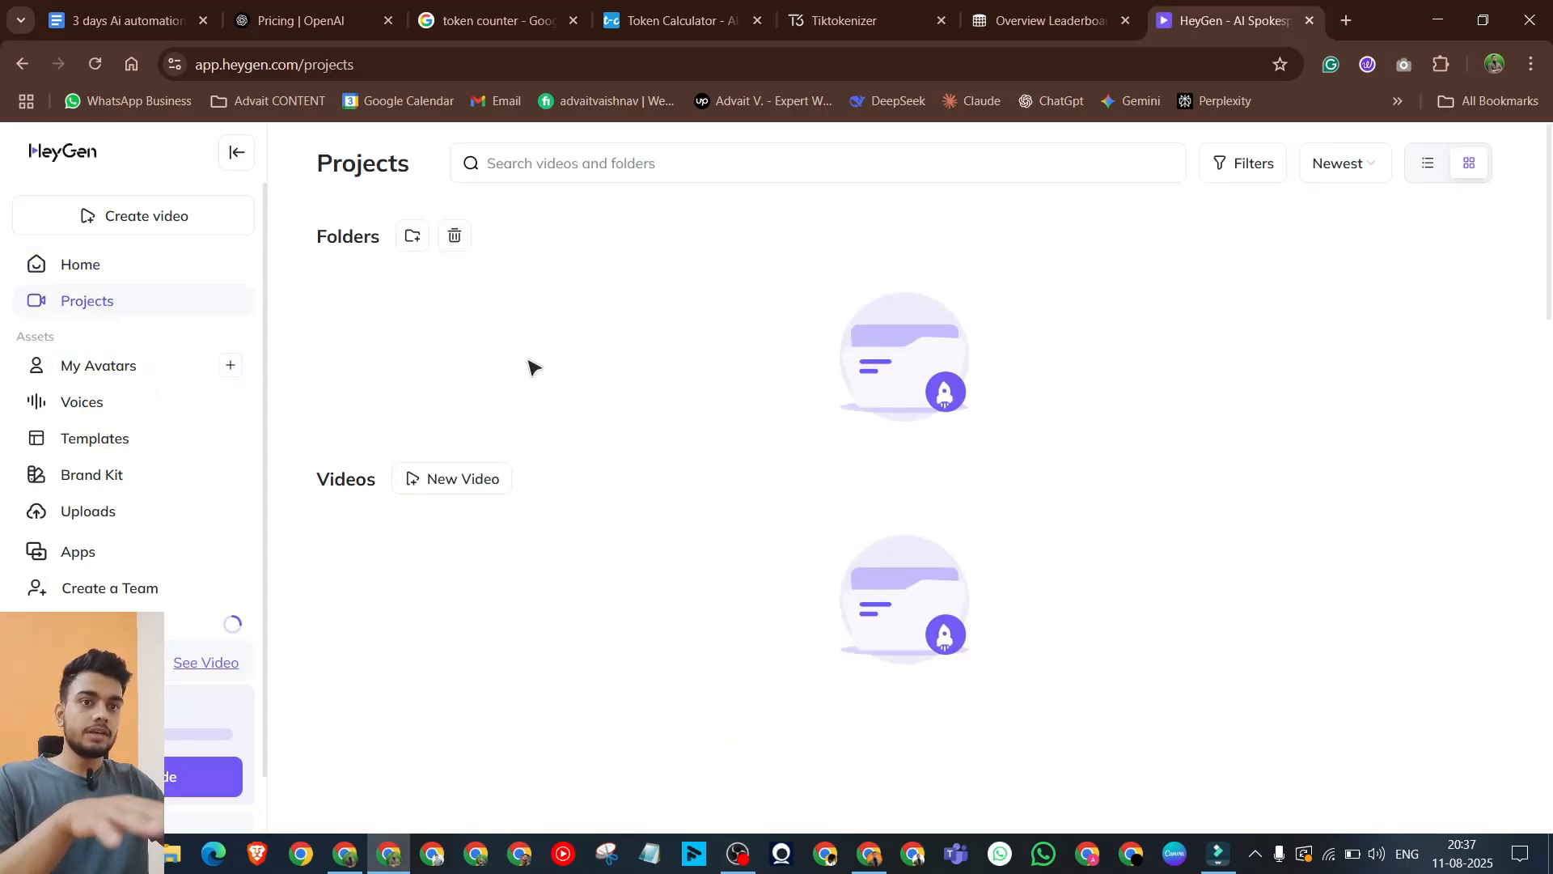
scroll(518, 518, "down", 2)
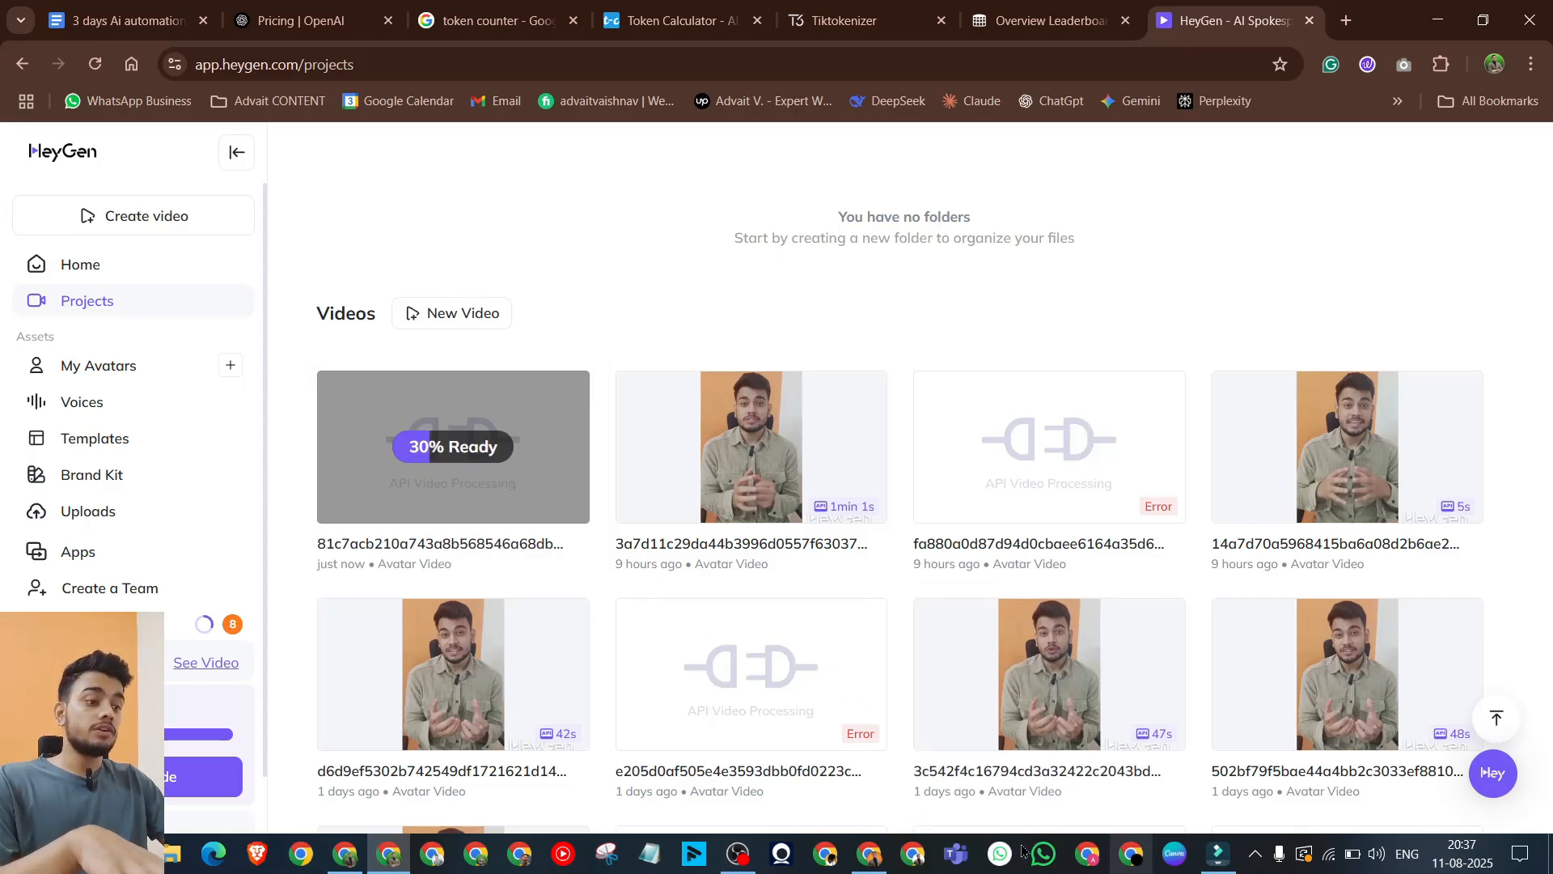
left_click(869, 856)
left_click(869, 860)
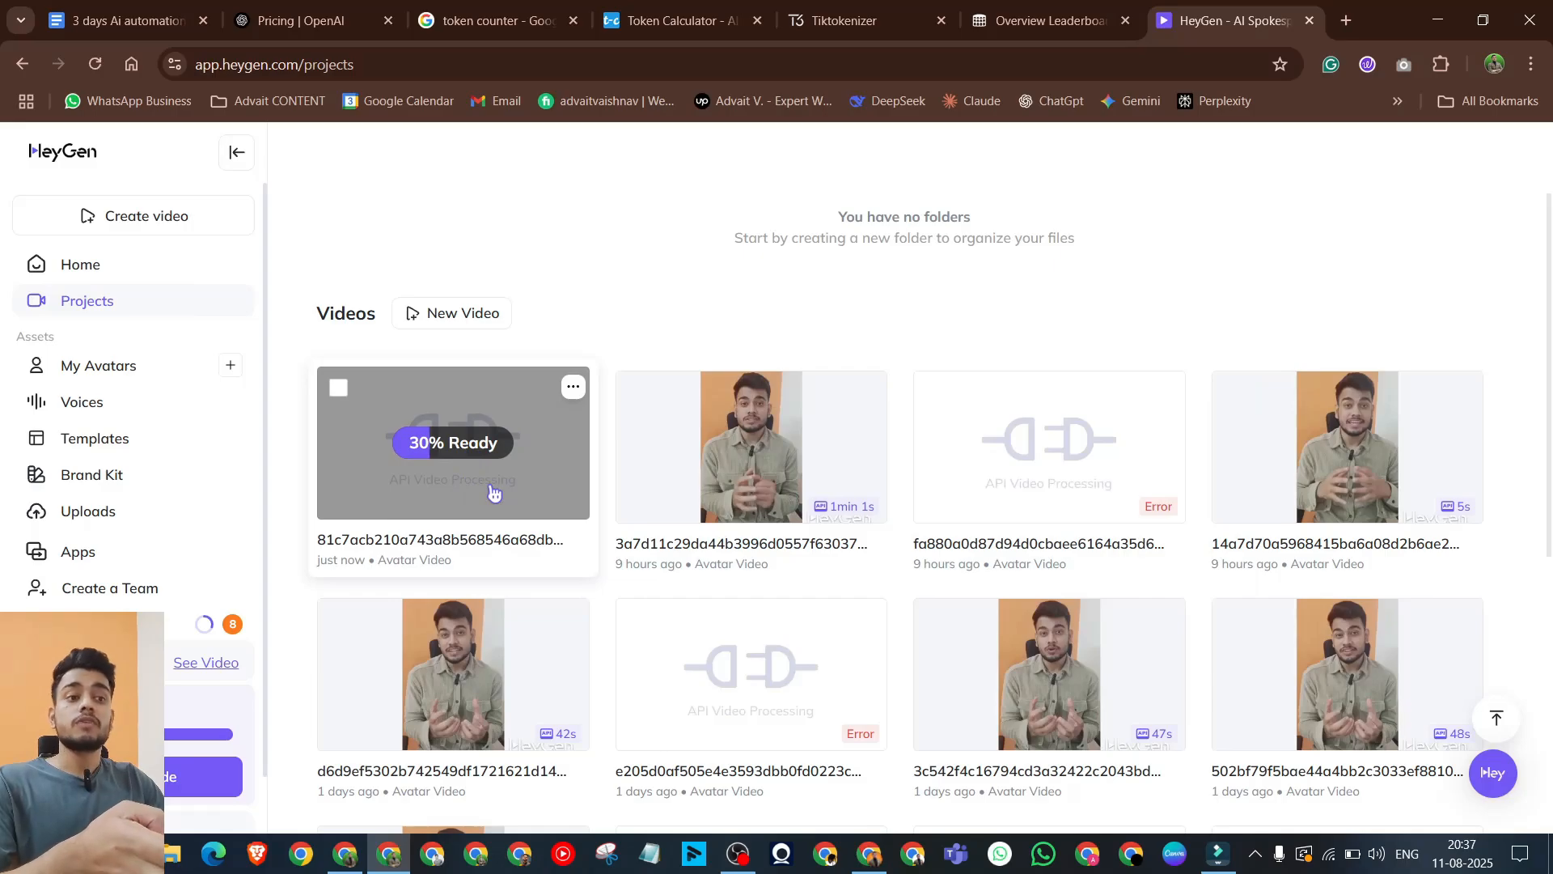
left_click(869, 856)
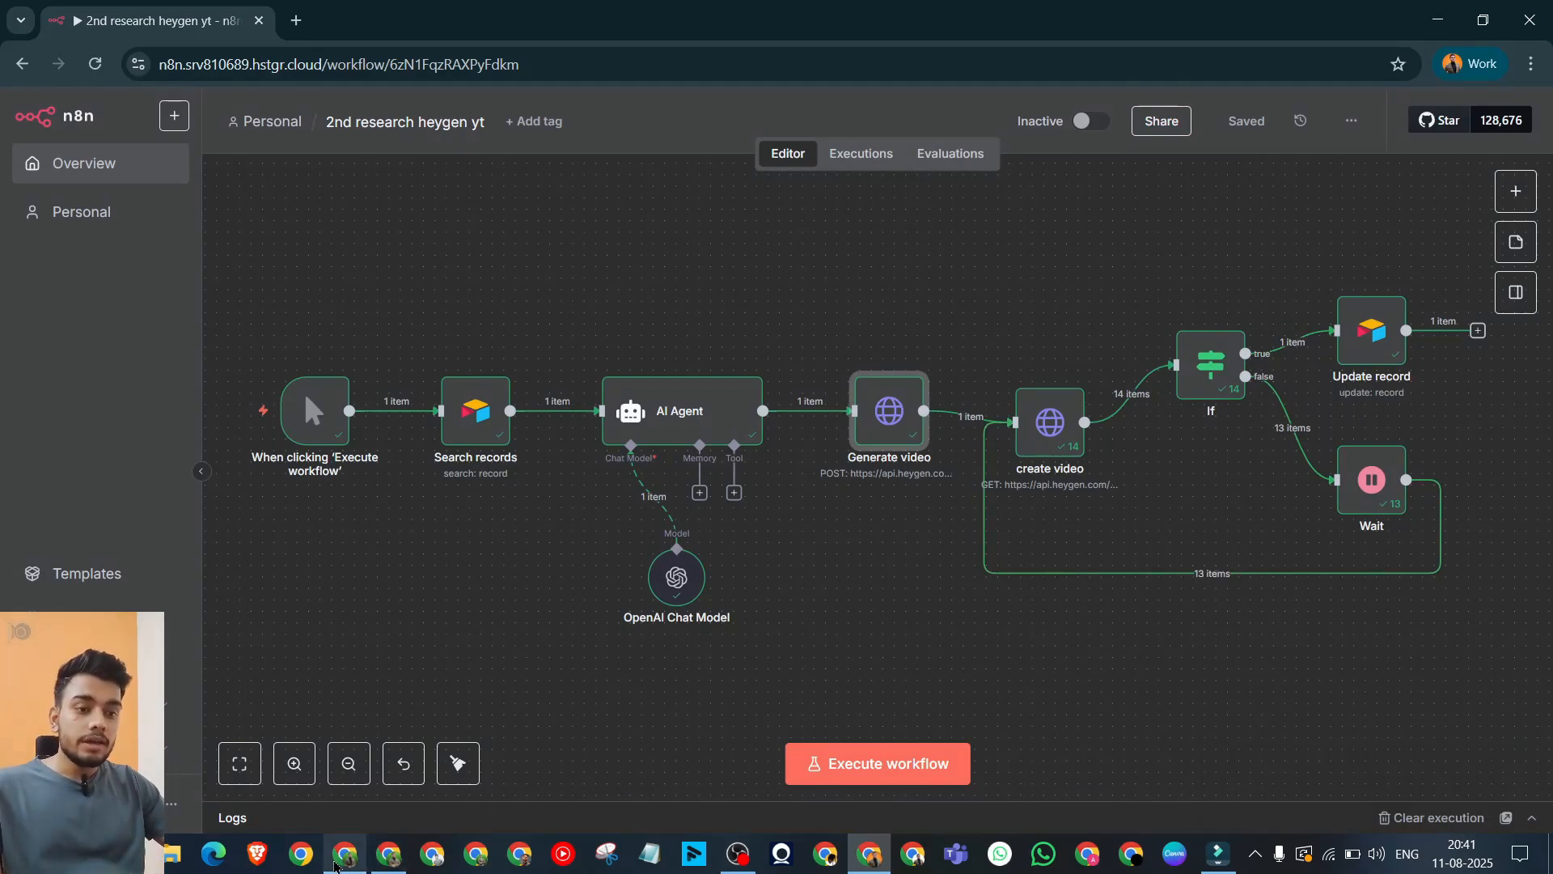
Step: Switch to the Tool Ai yt table in Airtable and open the video link of the Snowflake's Data Science Agent record
mouse_move(336, 865)
left_click(362, 811)
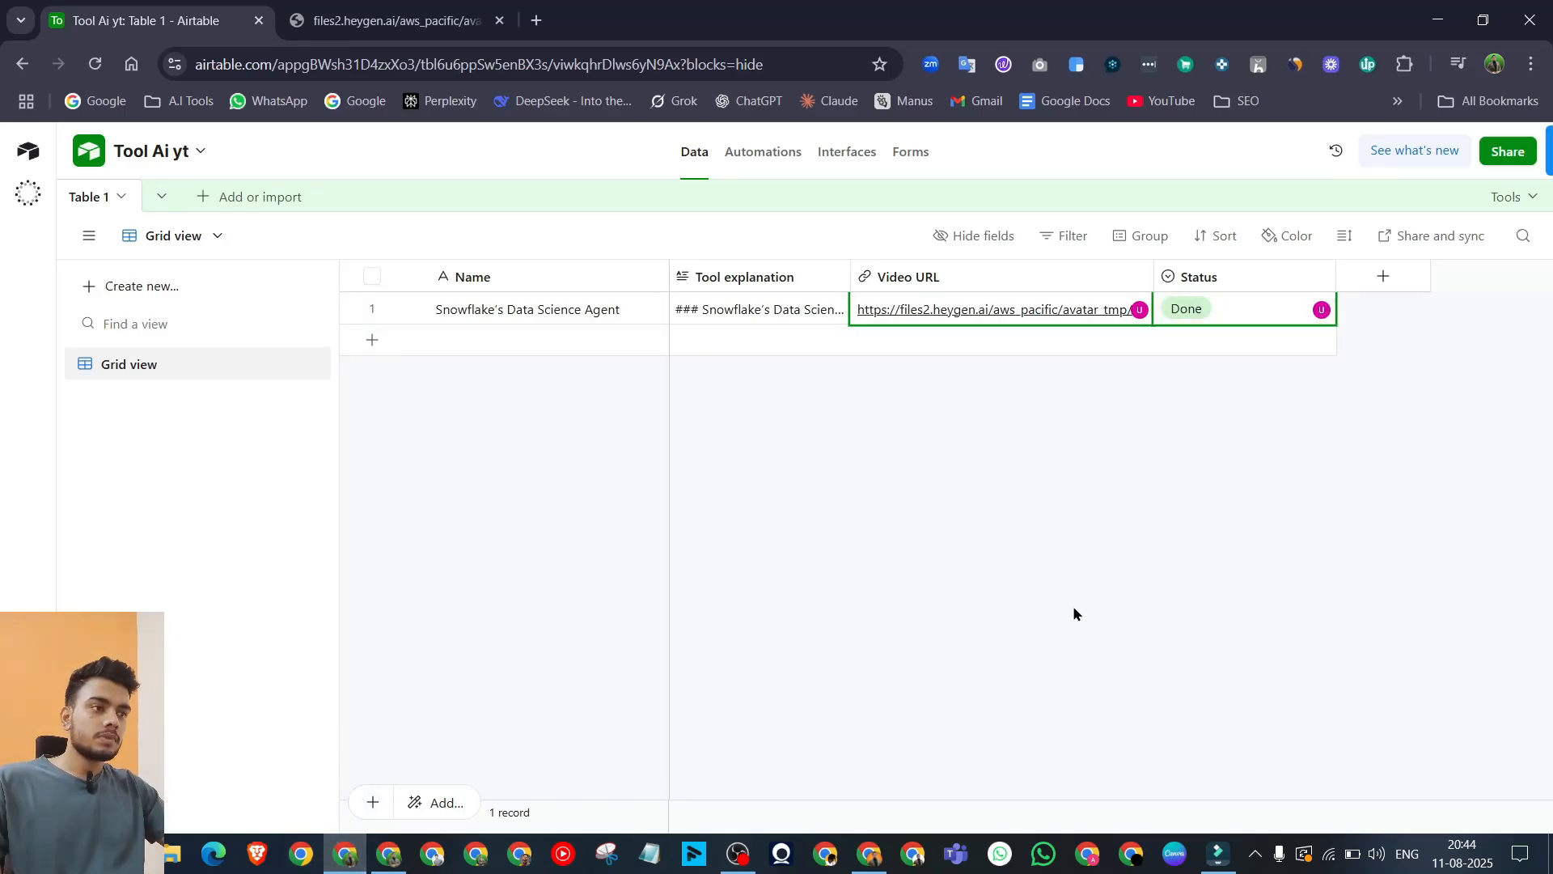
left_click(1020, 316)
left_click(1020, 317)
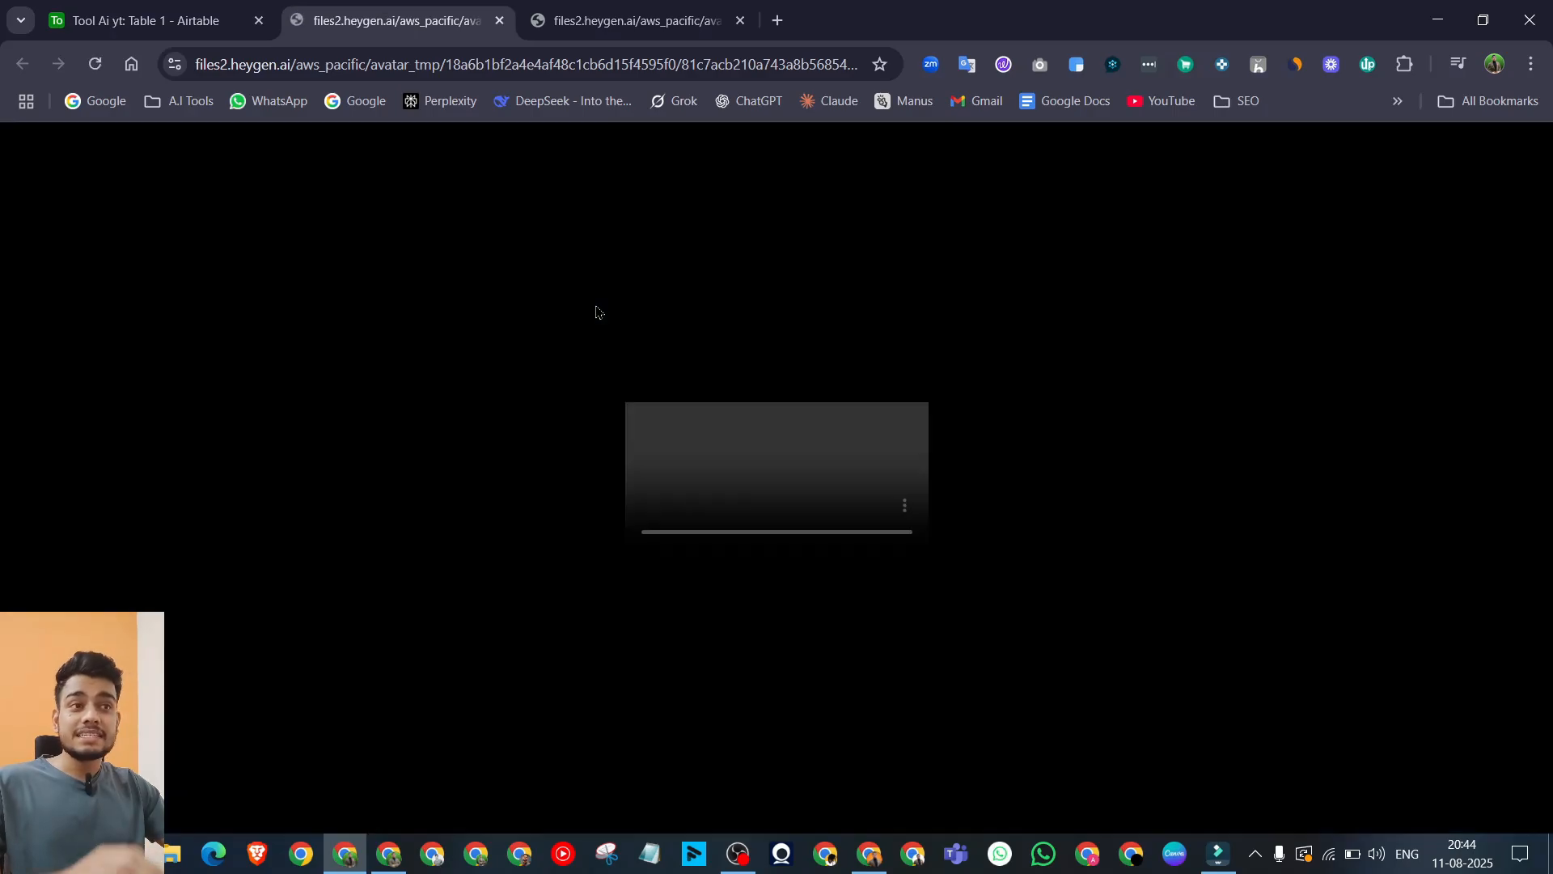
Step: Watch the newly generated avatar video with the volume raised, pause and close it, and return to the n8n workflow
key("XF86AudioRaiseVolume")
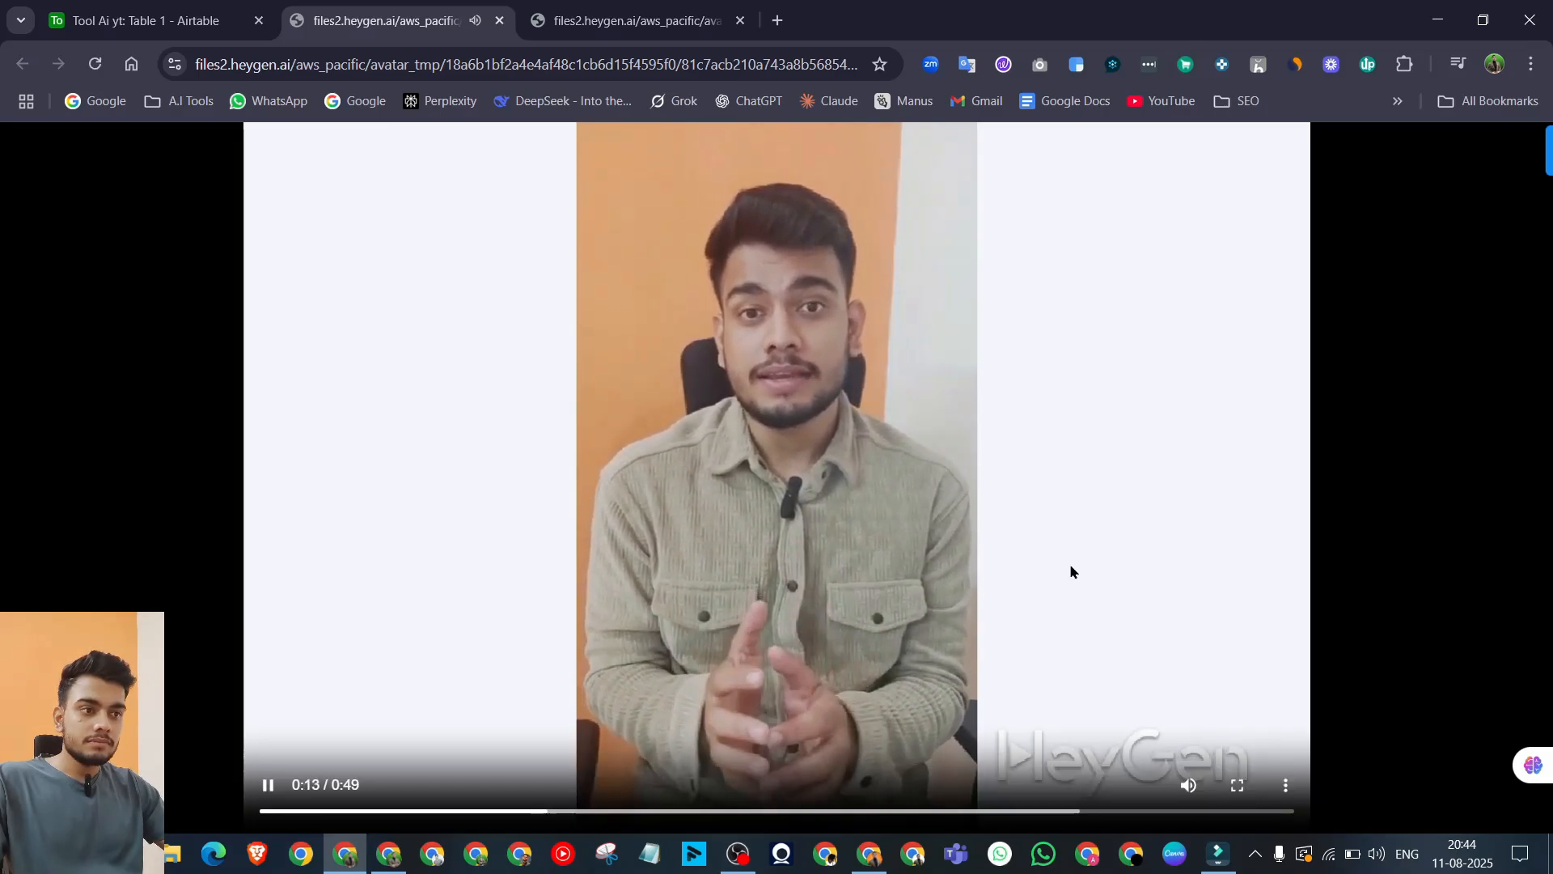
left_click(270, 784)
left_click(499, 20)
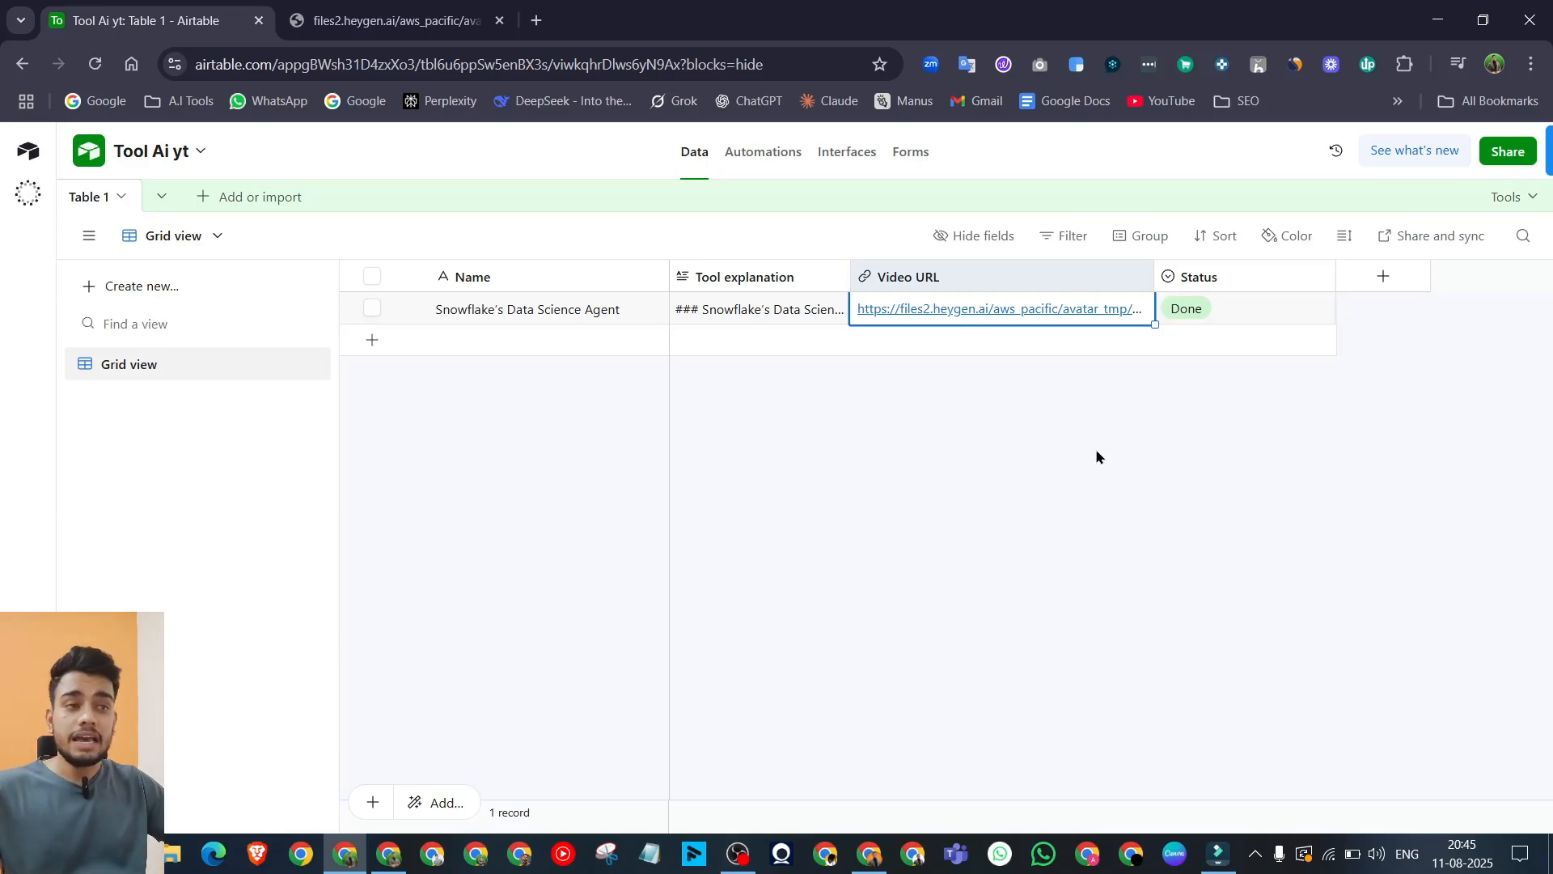
left_click(1437, 20)
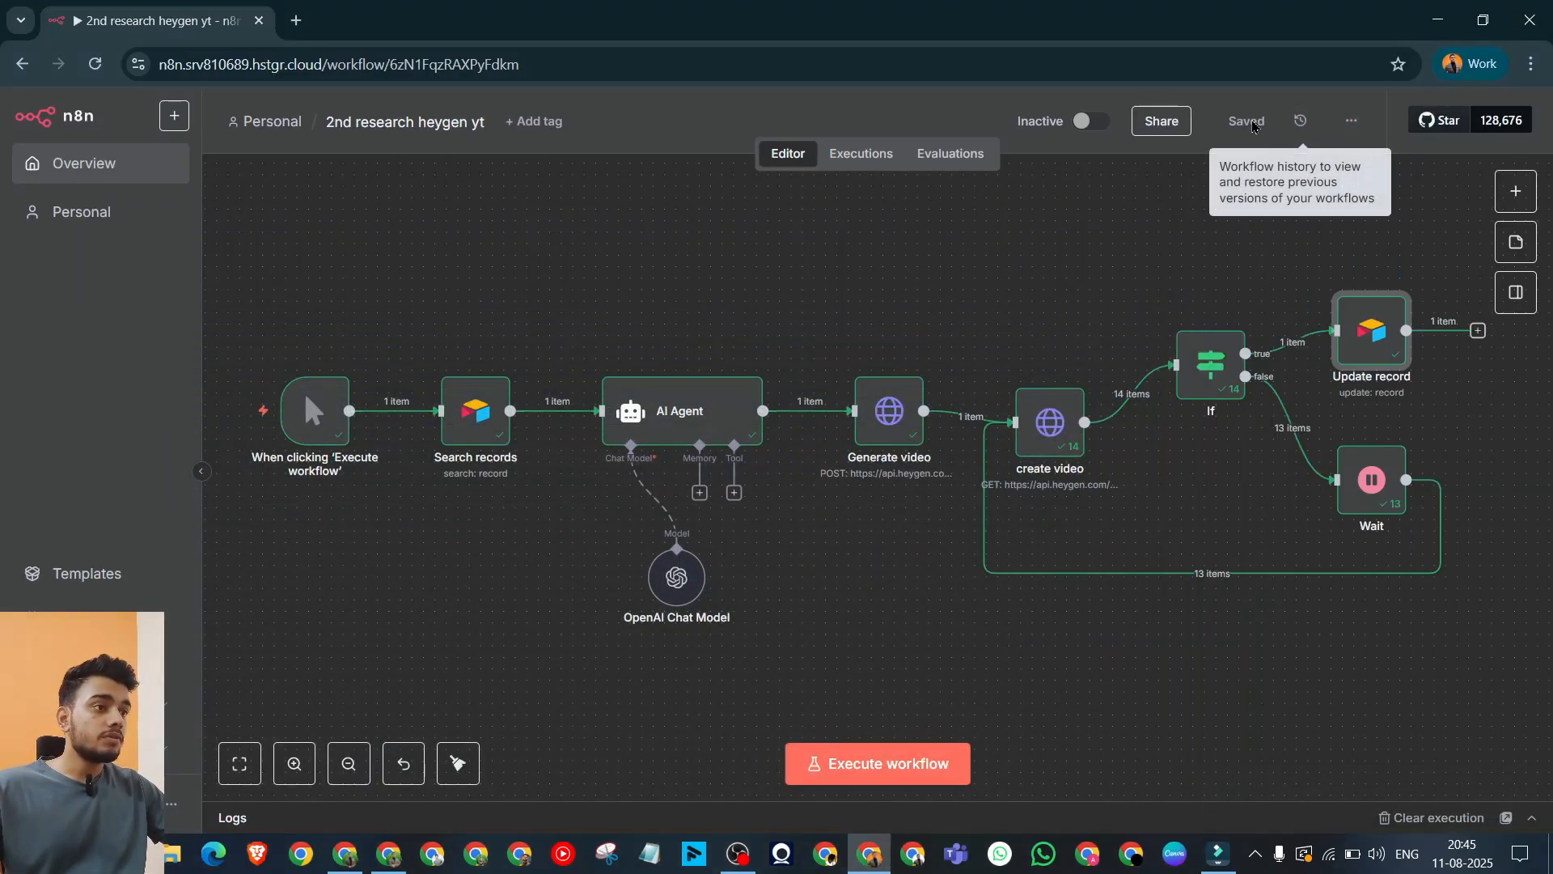
Step: Save the 2nd research heygen yt workflow and download it as a file
left_click(1352, 120)
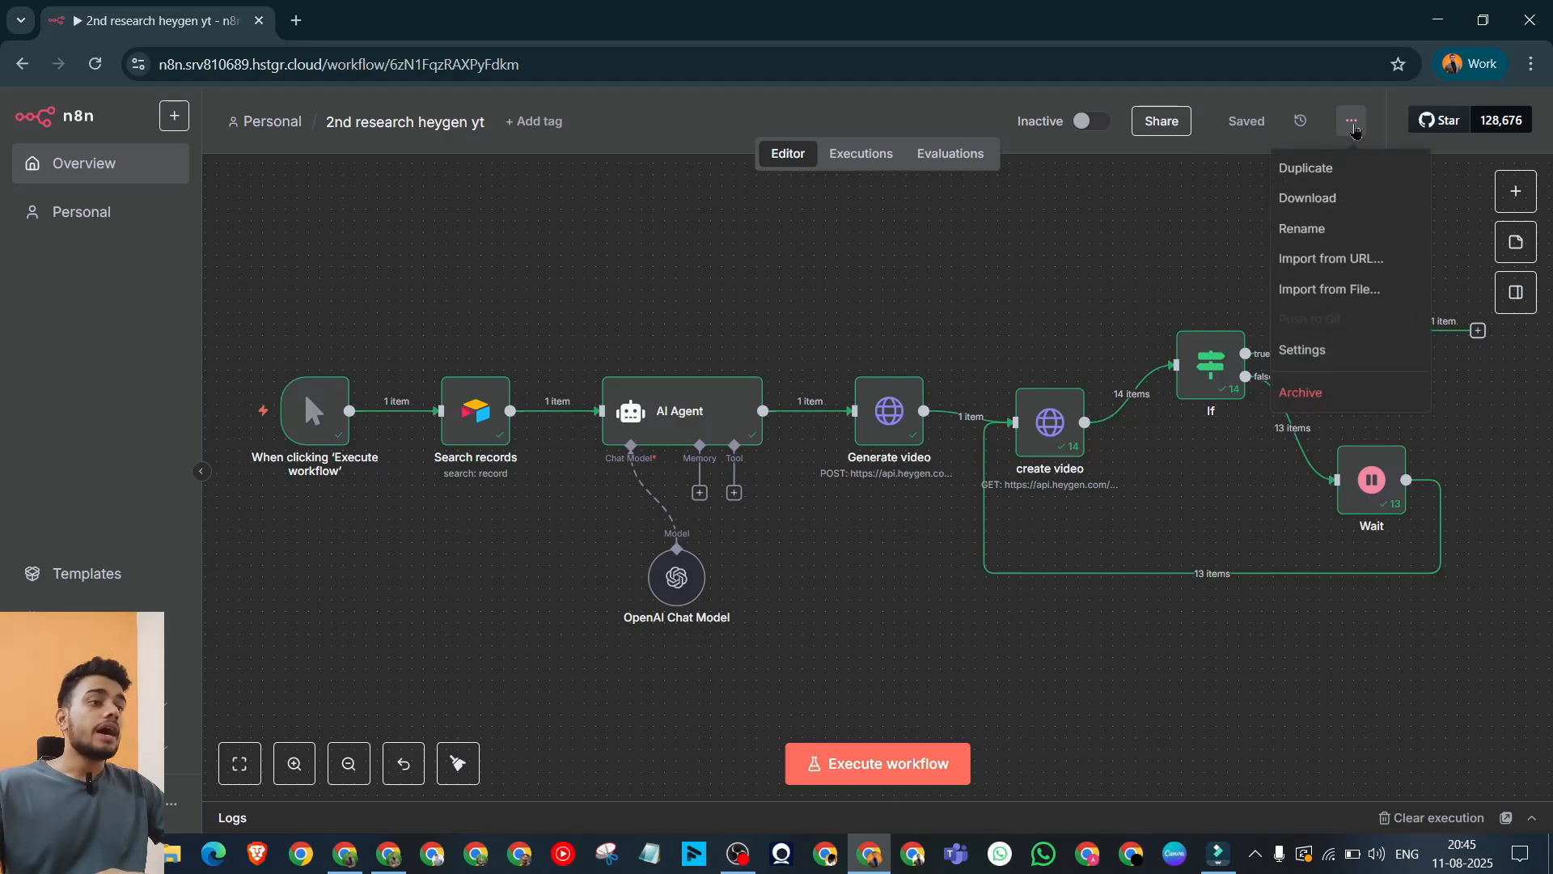
left_click(1036, 257)
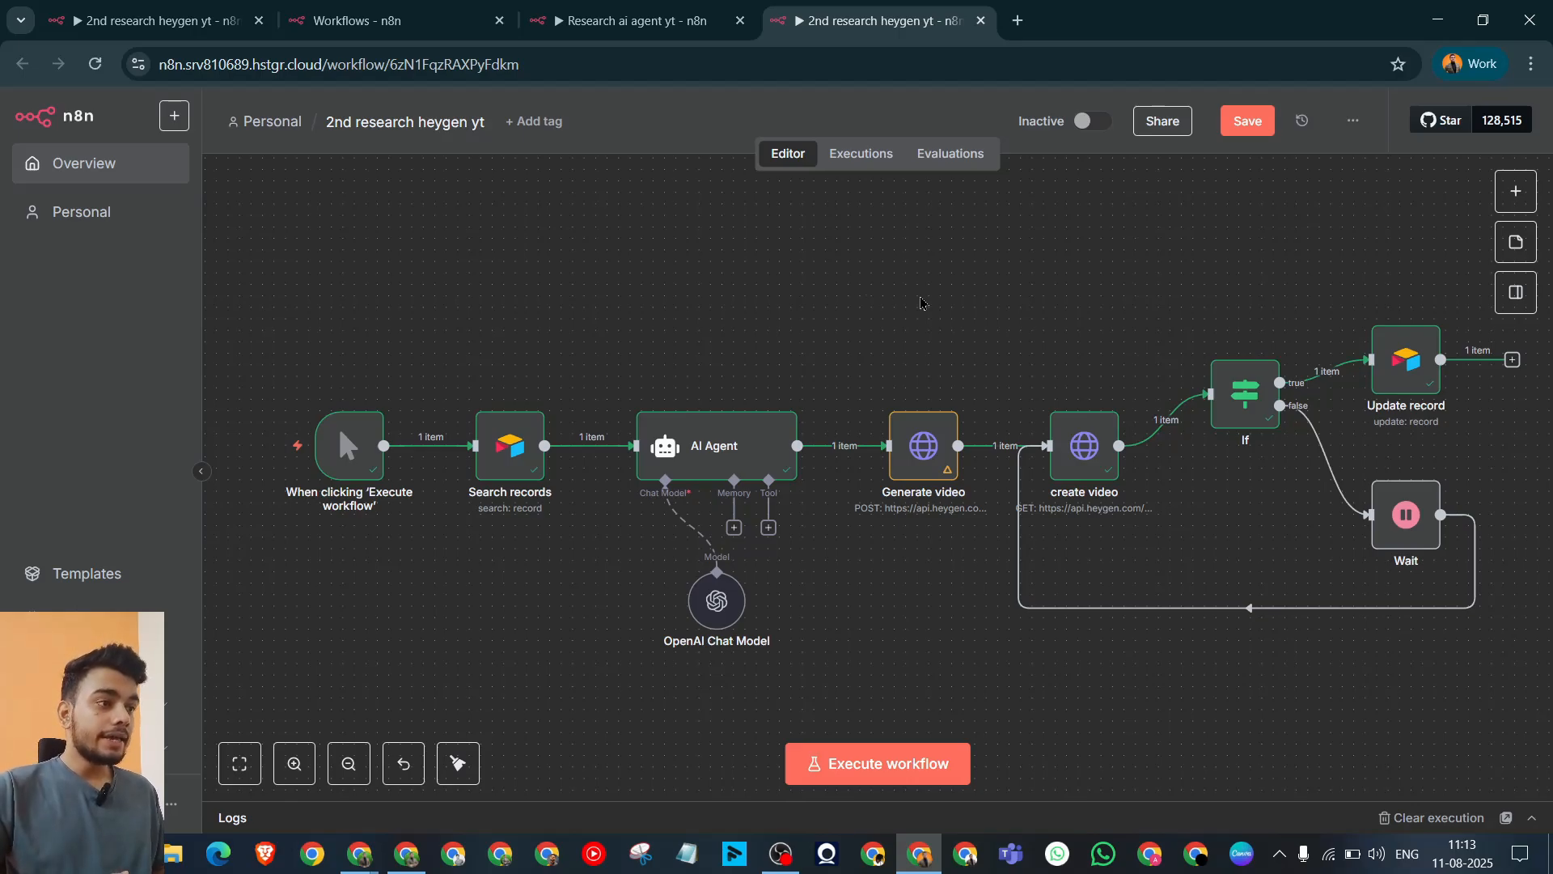
left_click(1248, 120)
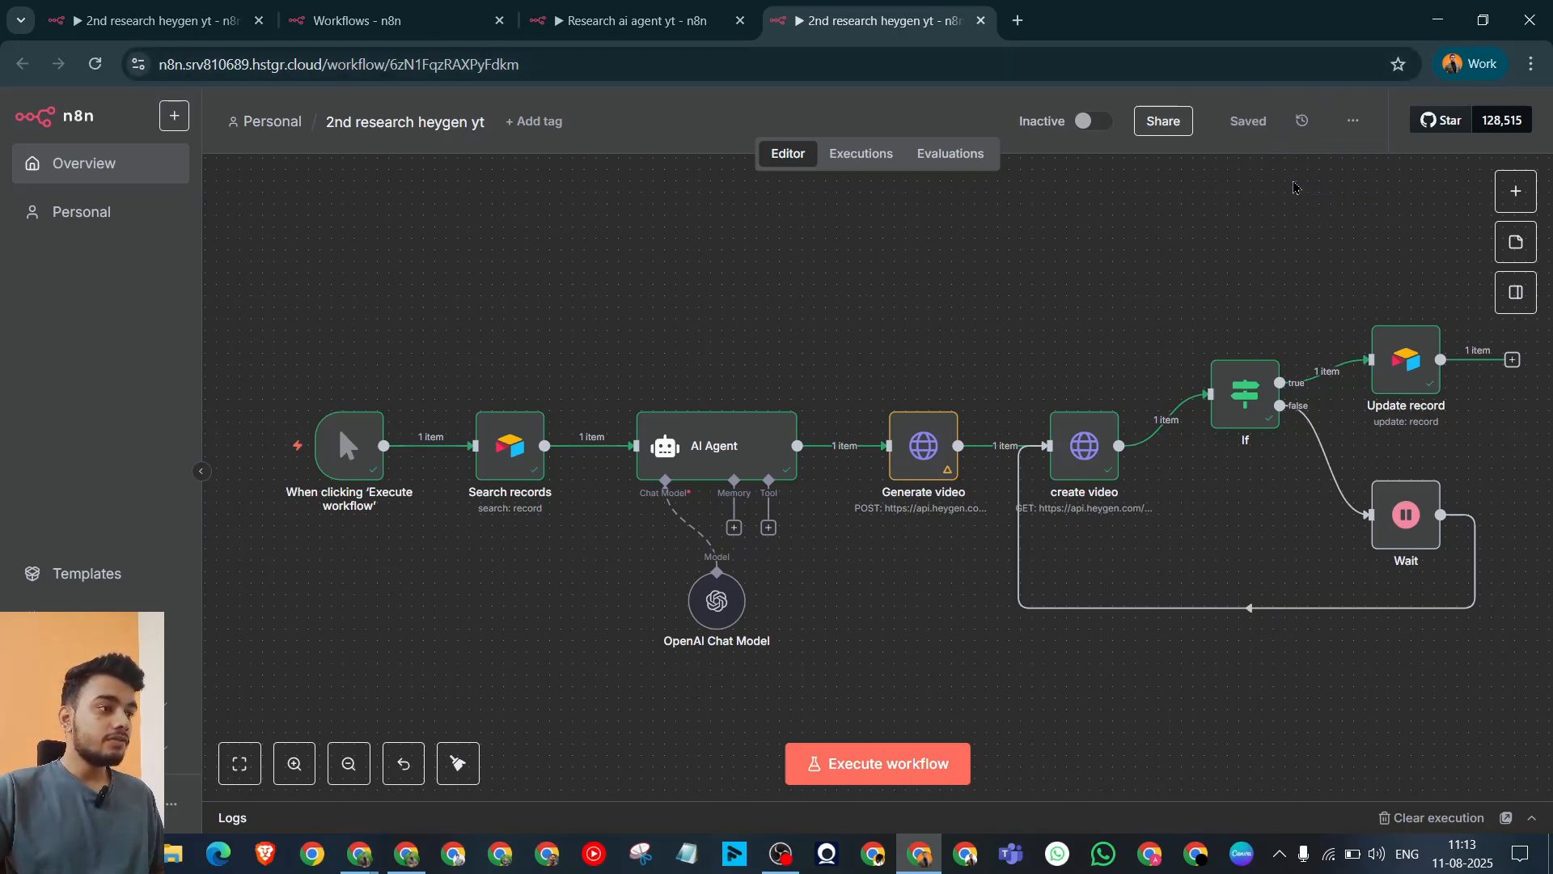
left_click(1349, 123)
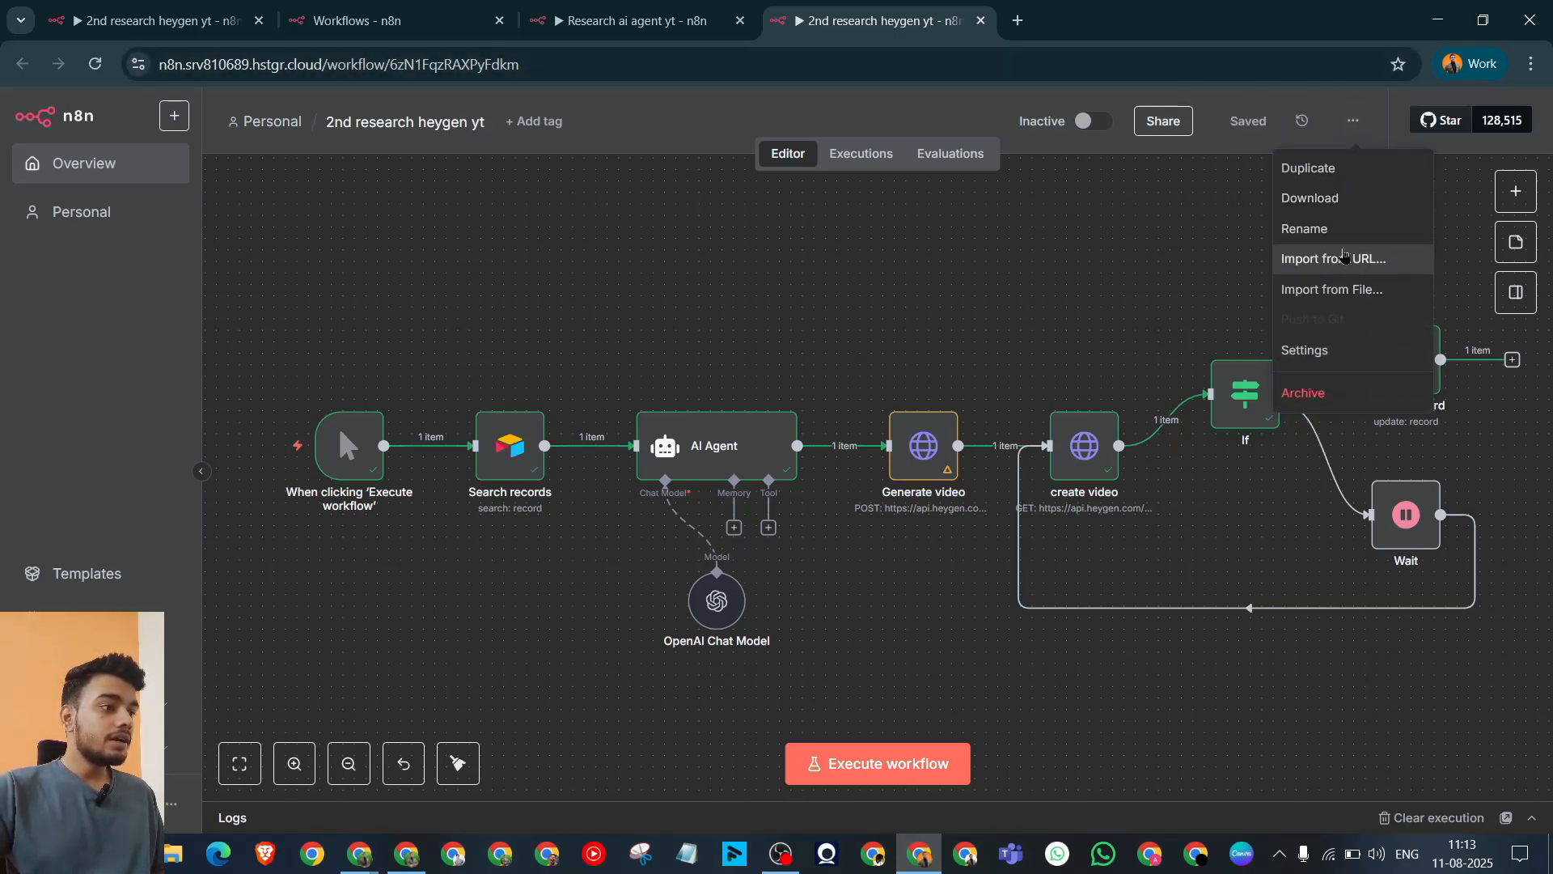
left_click(1328, 202)
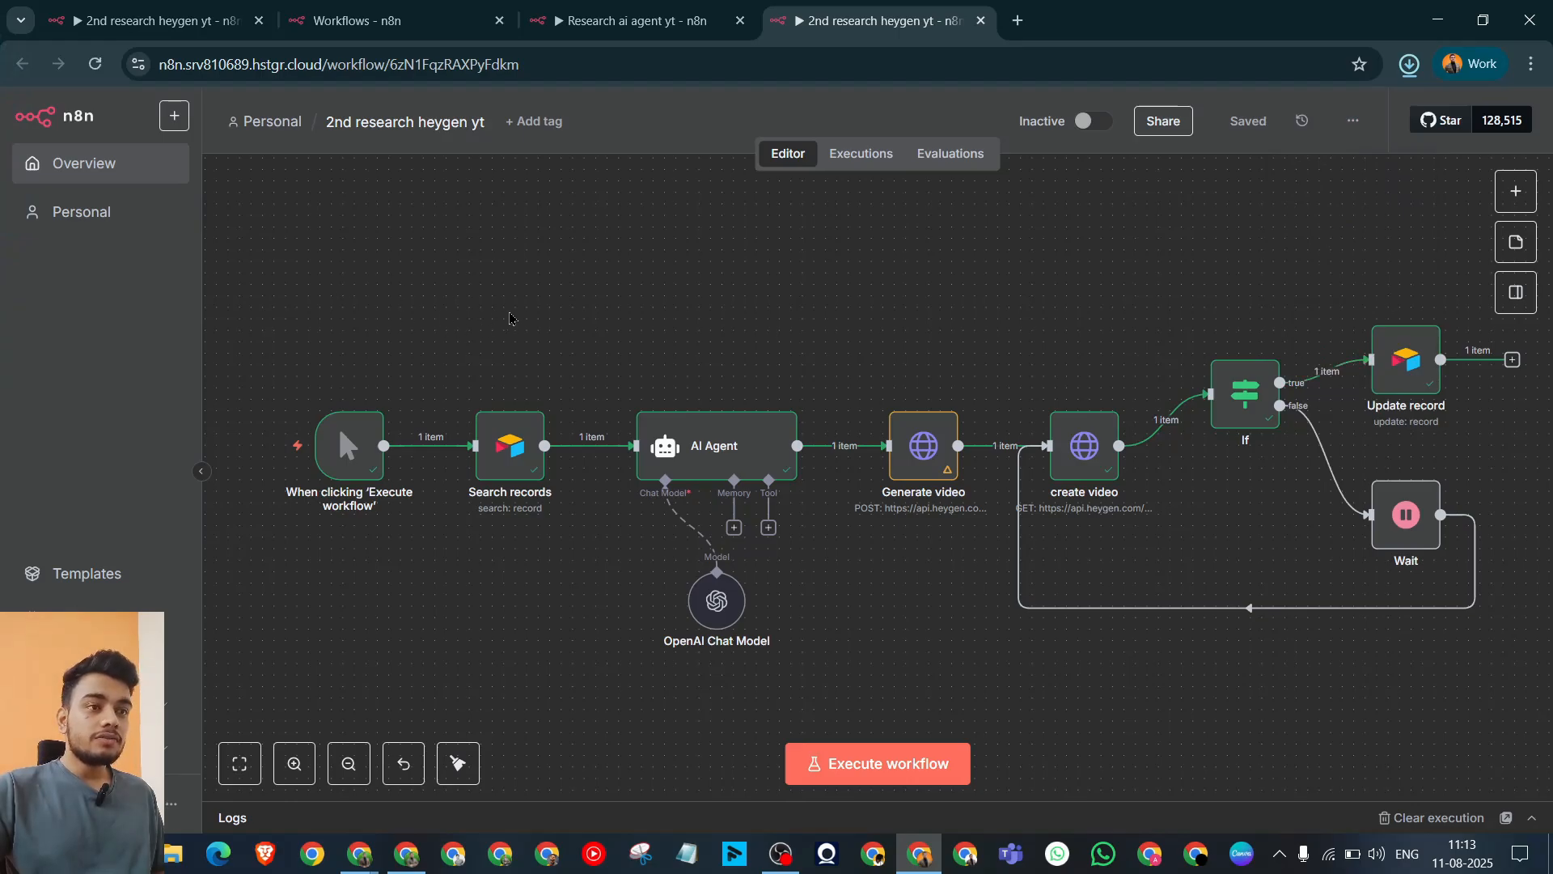
Step: In the Research ai agent yt workflow, start an import from file, browse to the Downloads folder, and cancel the import
left_click(635, 20)
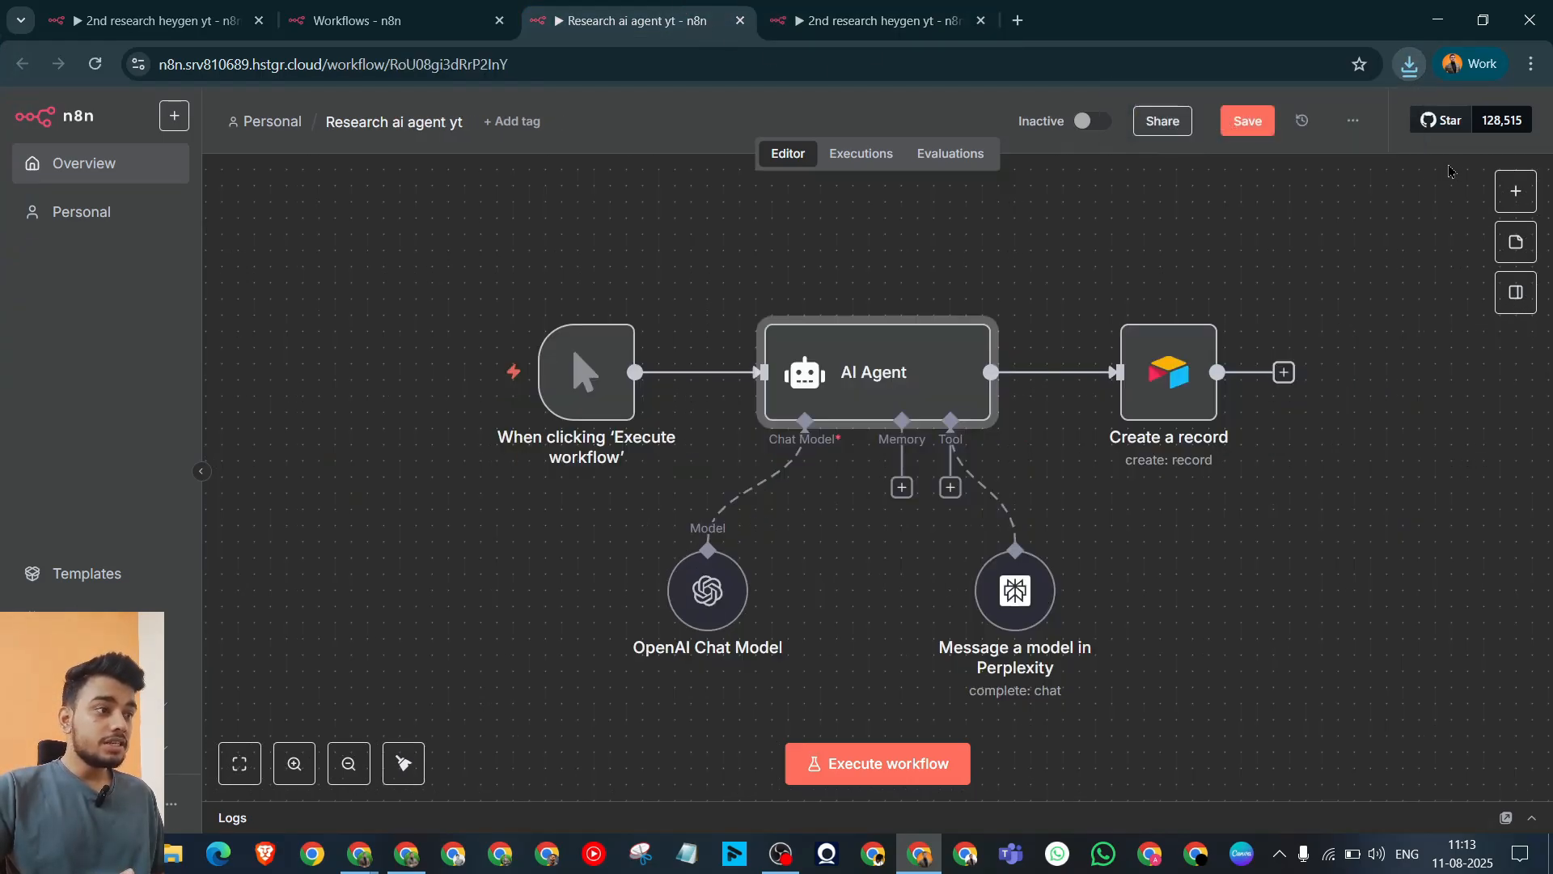
left_click(1349, 122)
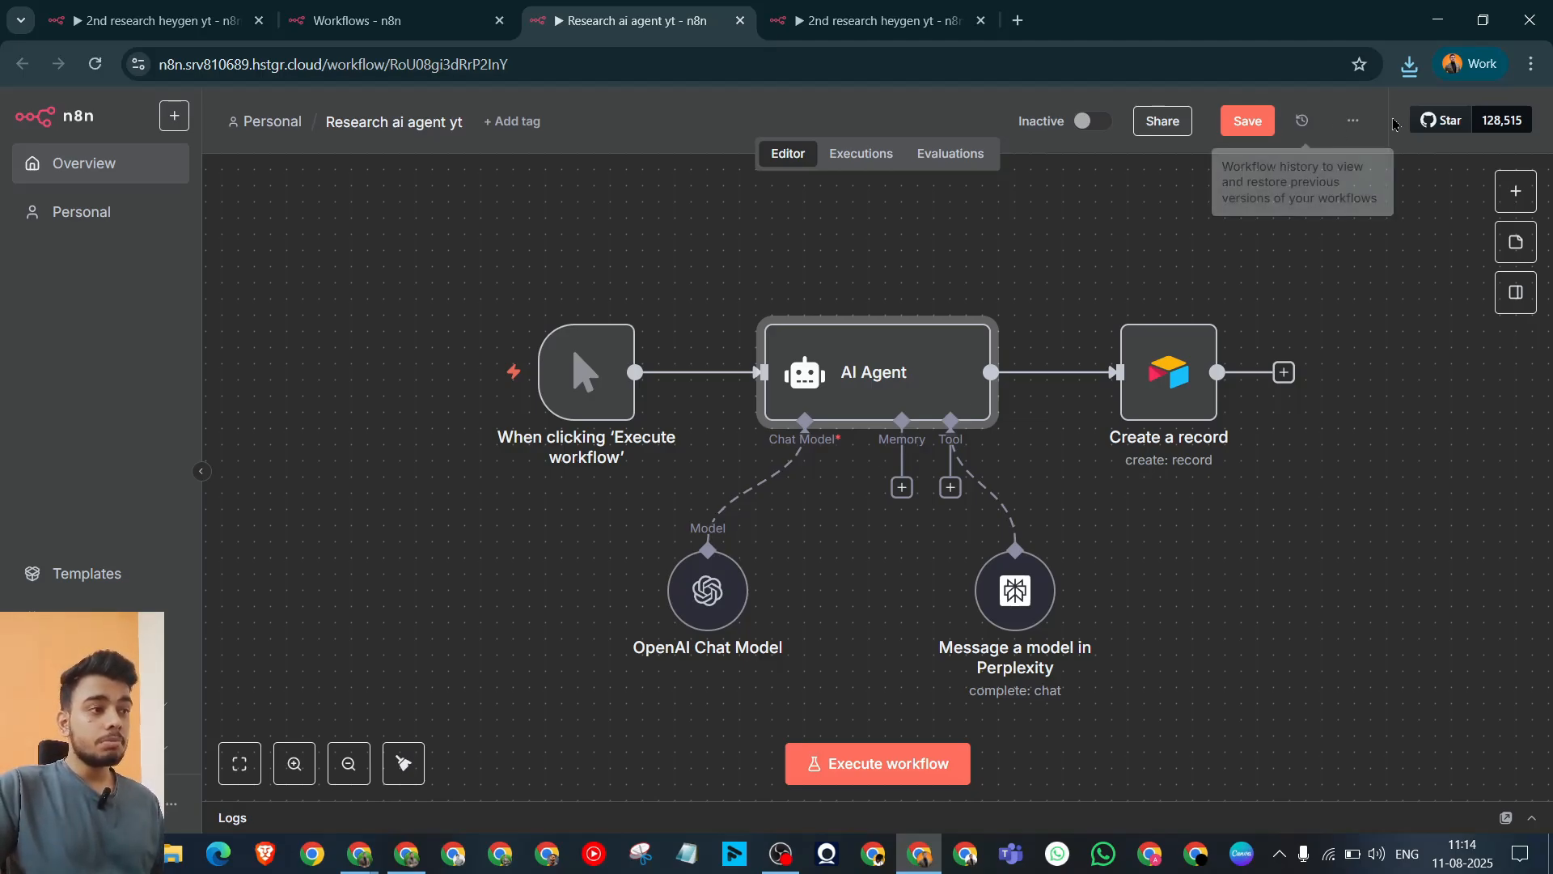
left_click(1350, 133)
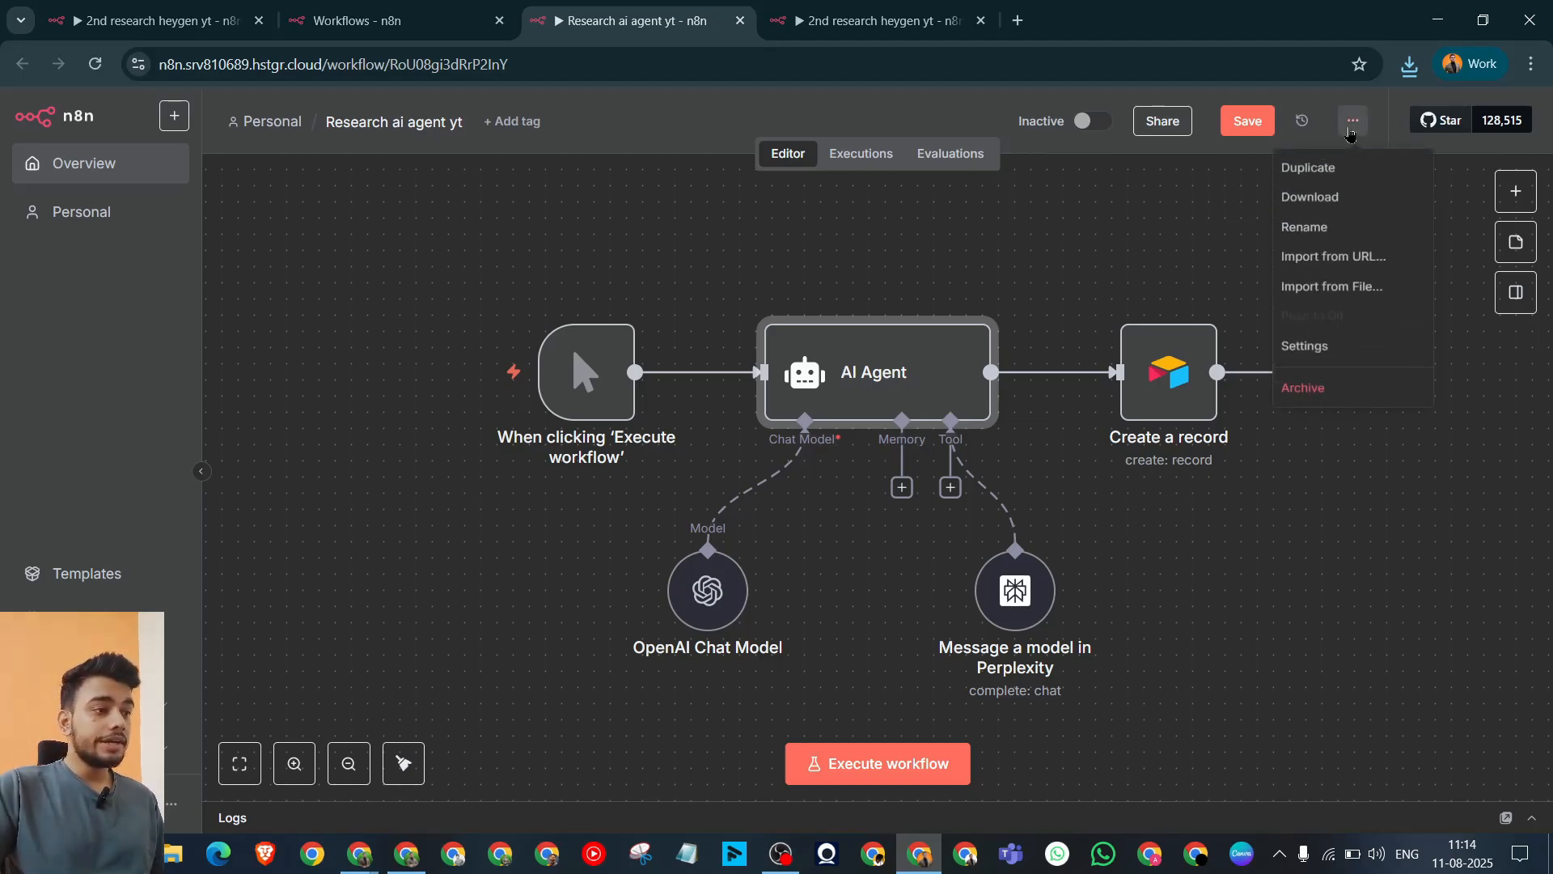
left_click(1385, 281)
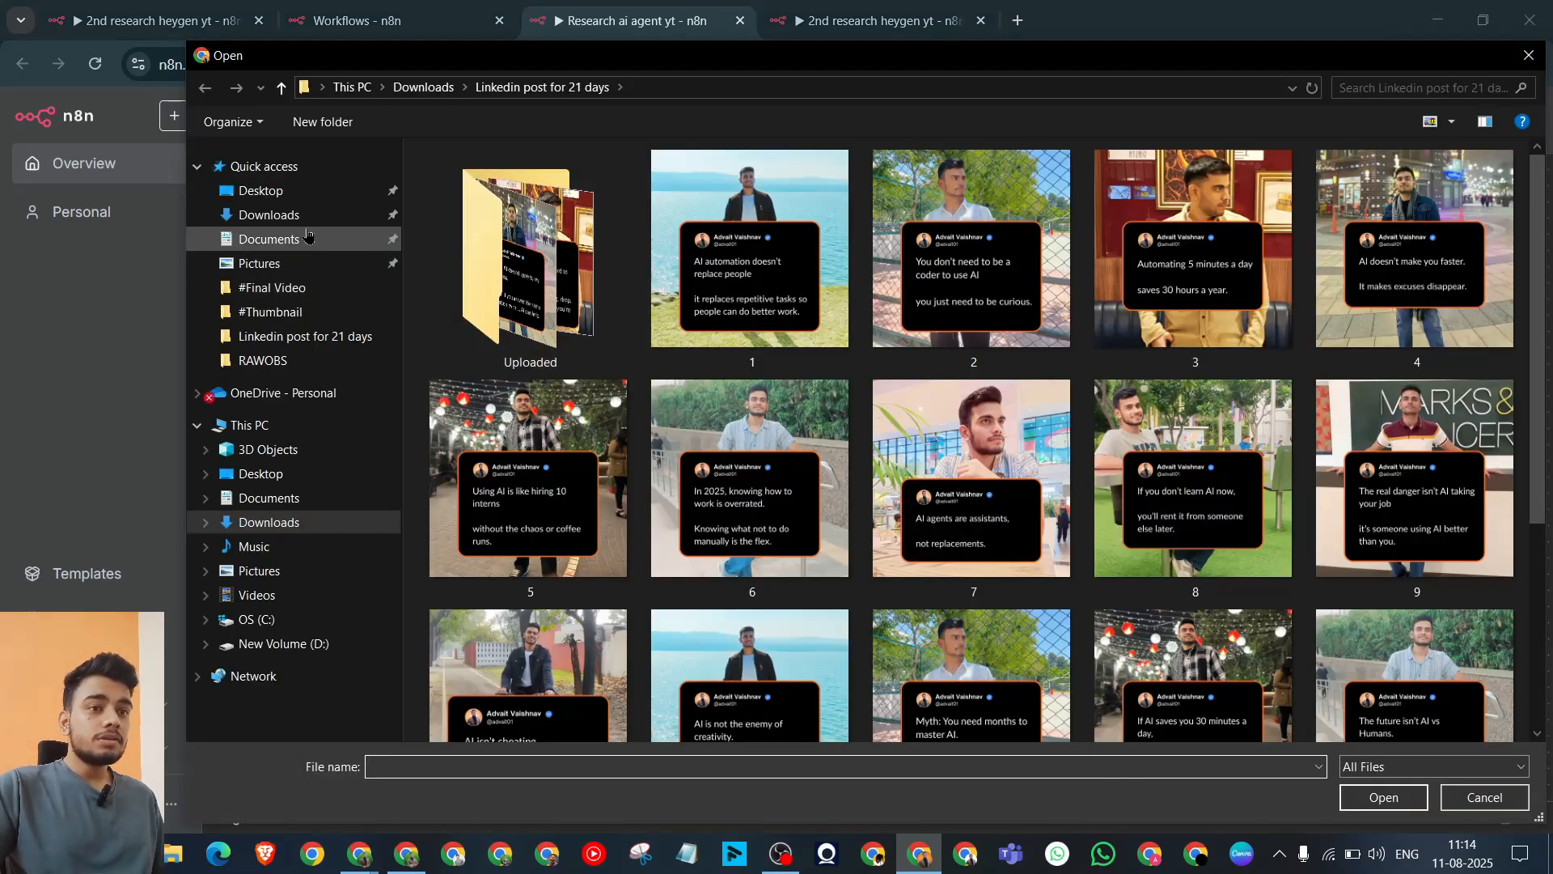
left_click(300, 238)
left_click(300, 217)
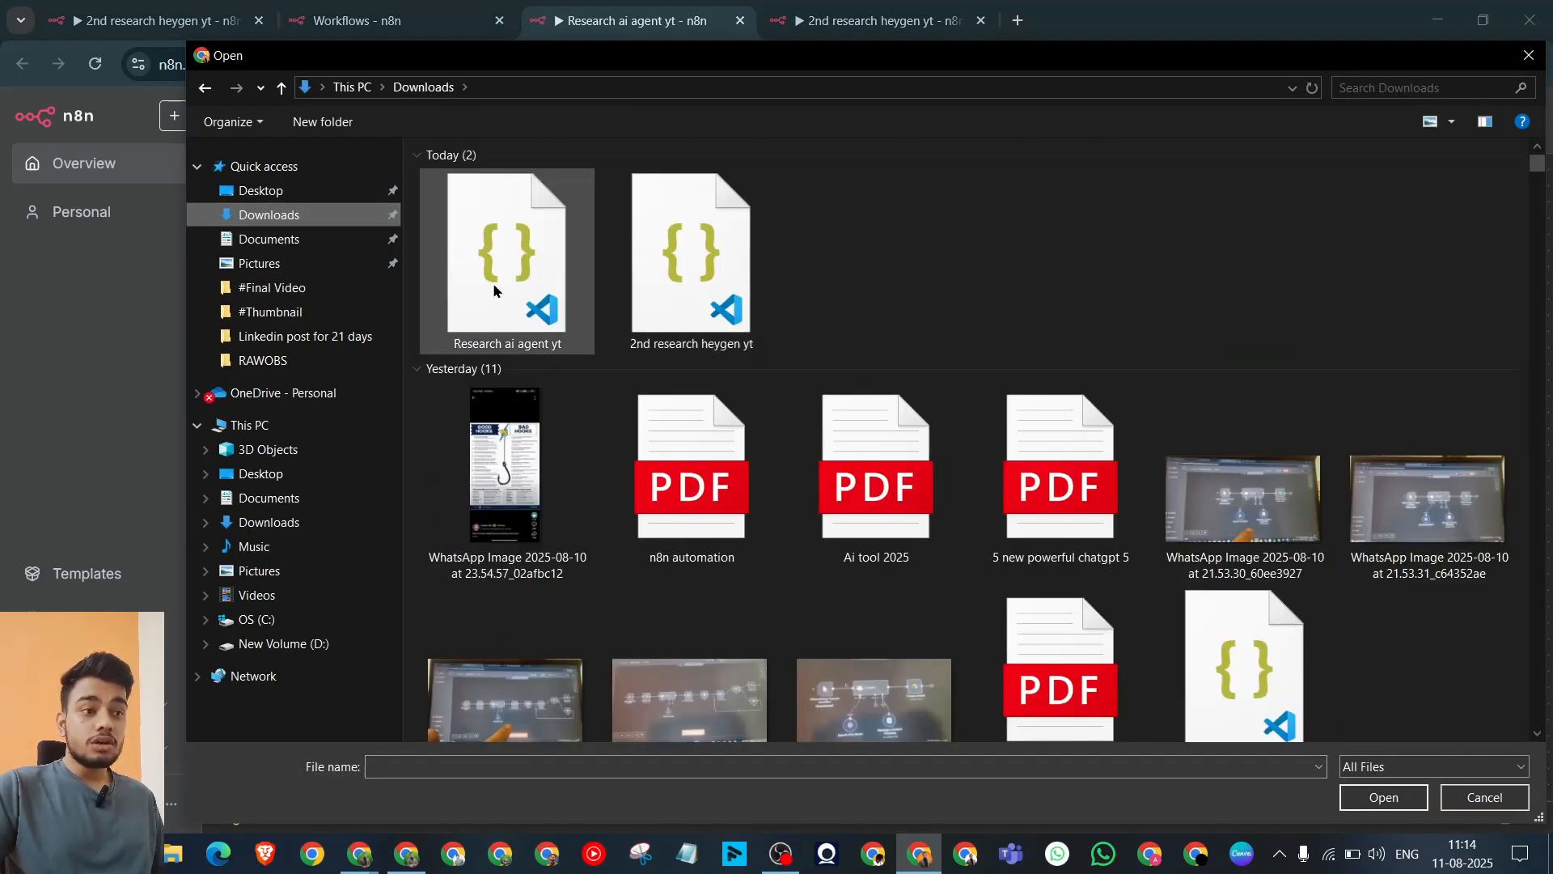
left_click(1482, 796)
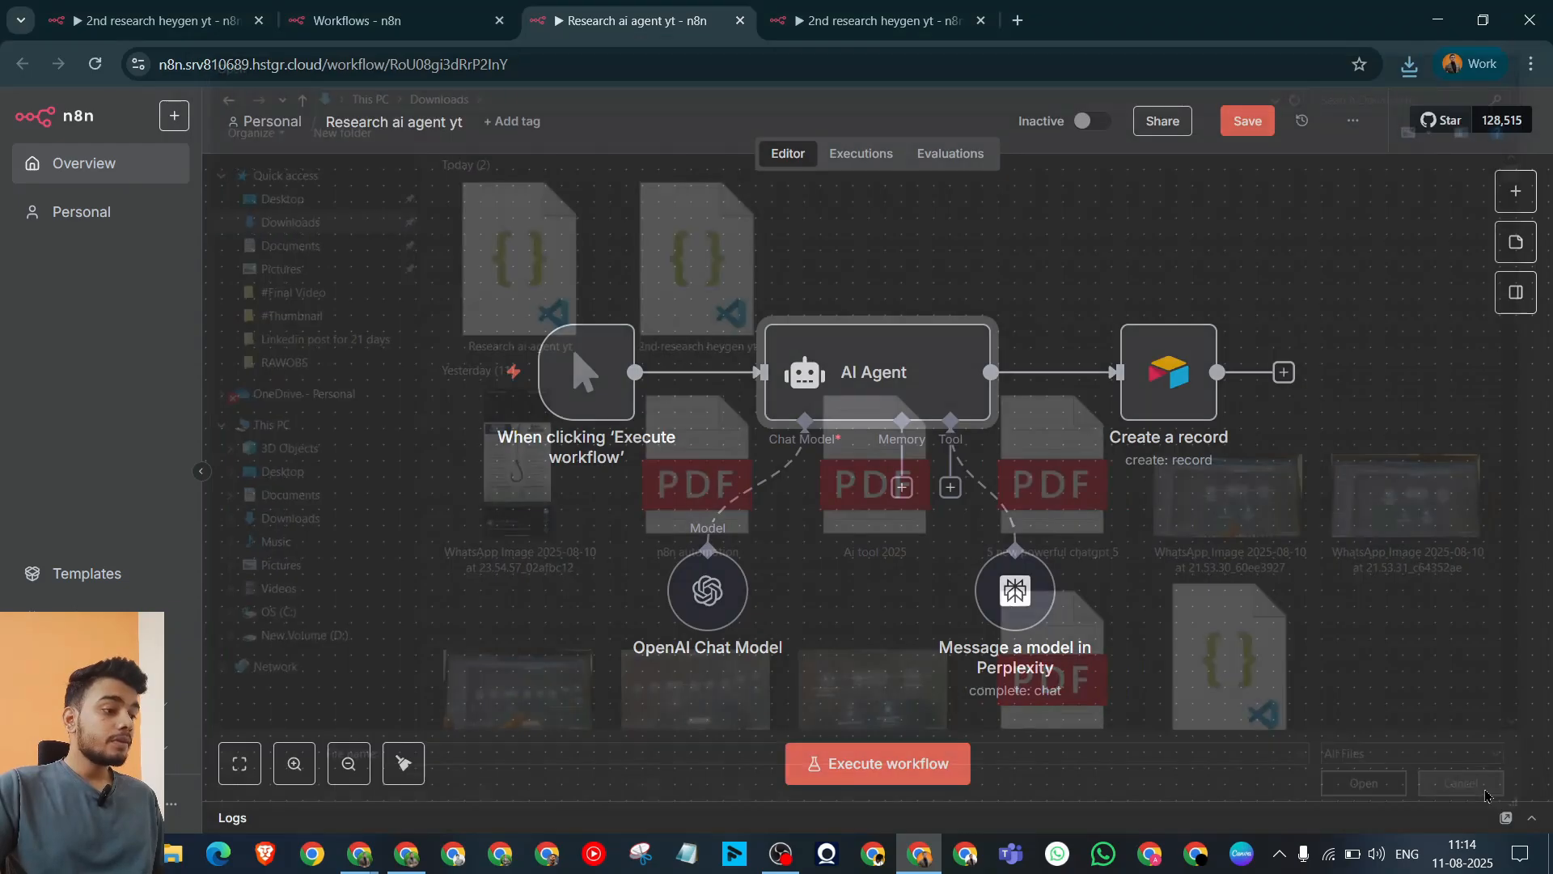
Step: Clear the node selection in the Research ai agent yt workflow and return to the 2nd research heygen yt workflow
left_click_drag(333, 269, 1490, 723)
left_click(1426, 627)
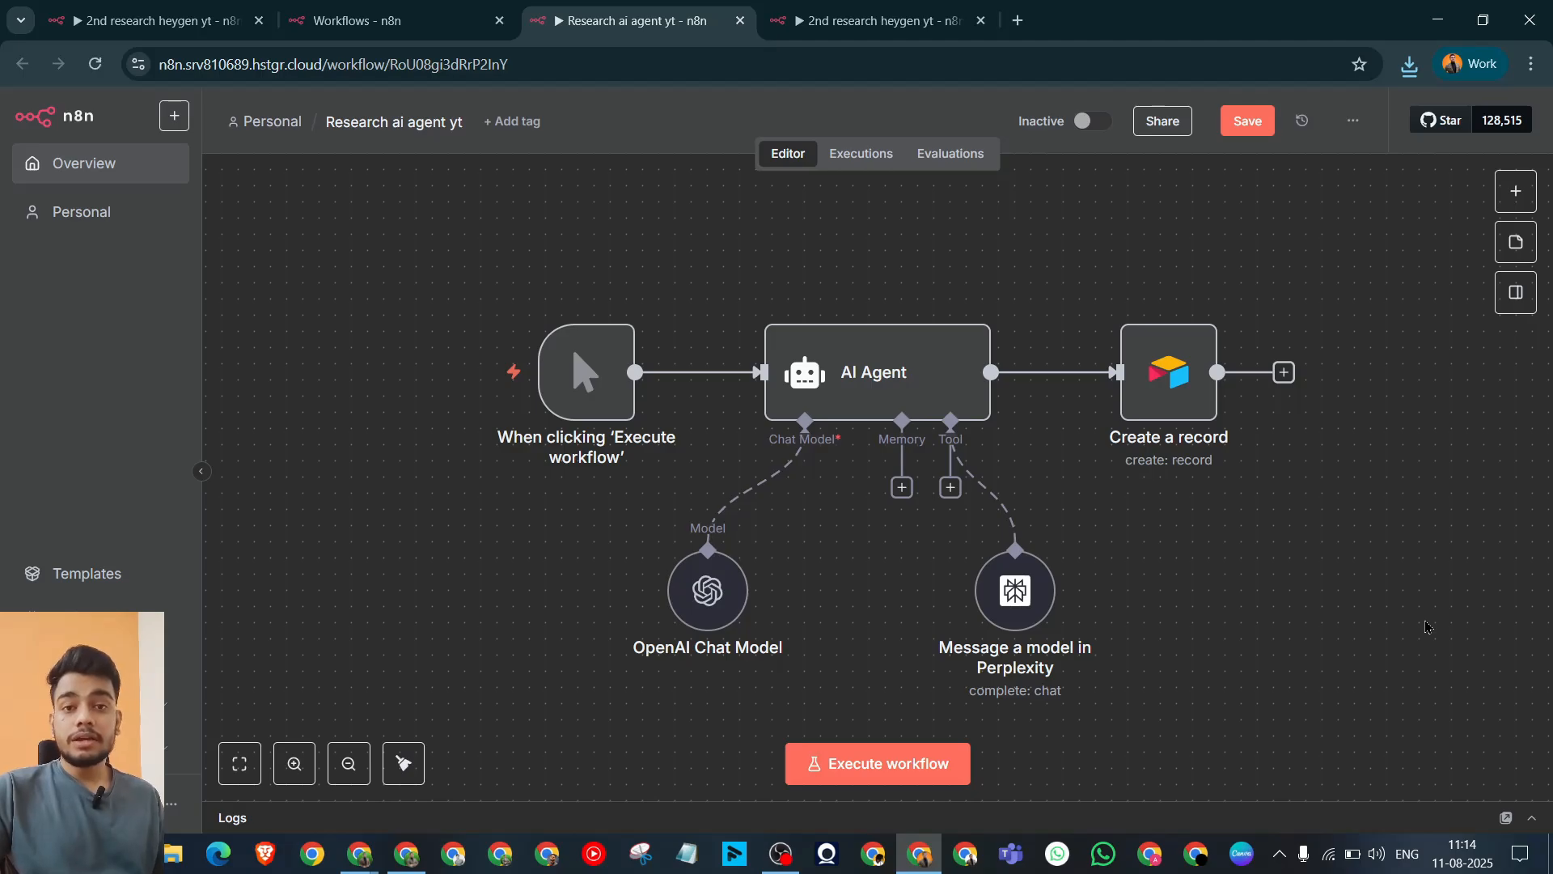
key("ctrl+Tab")
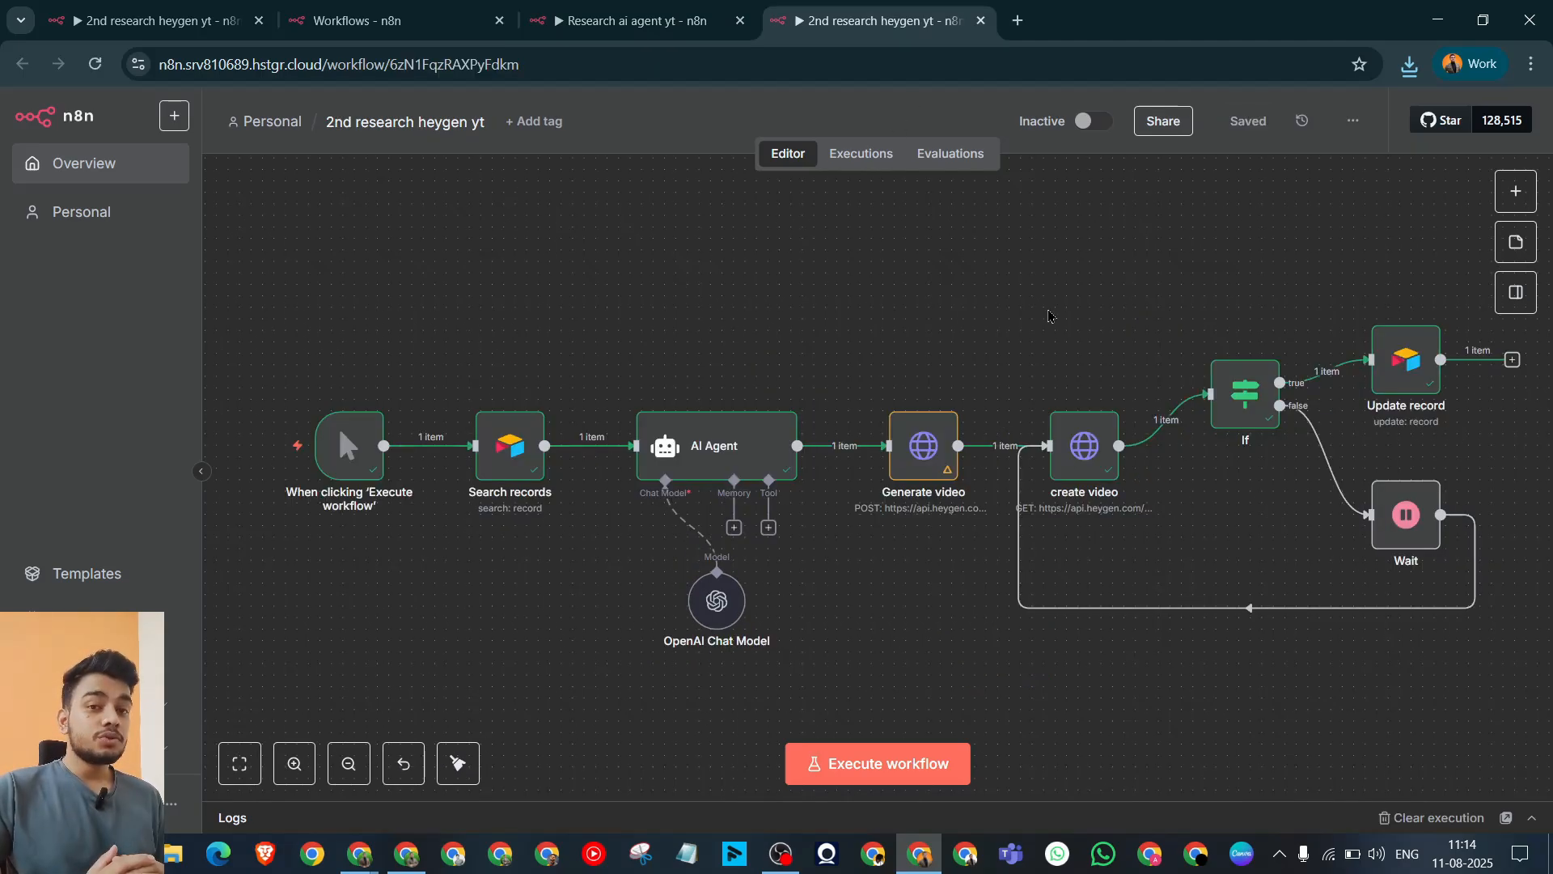